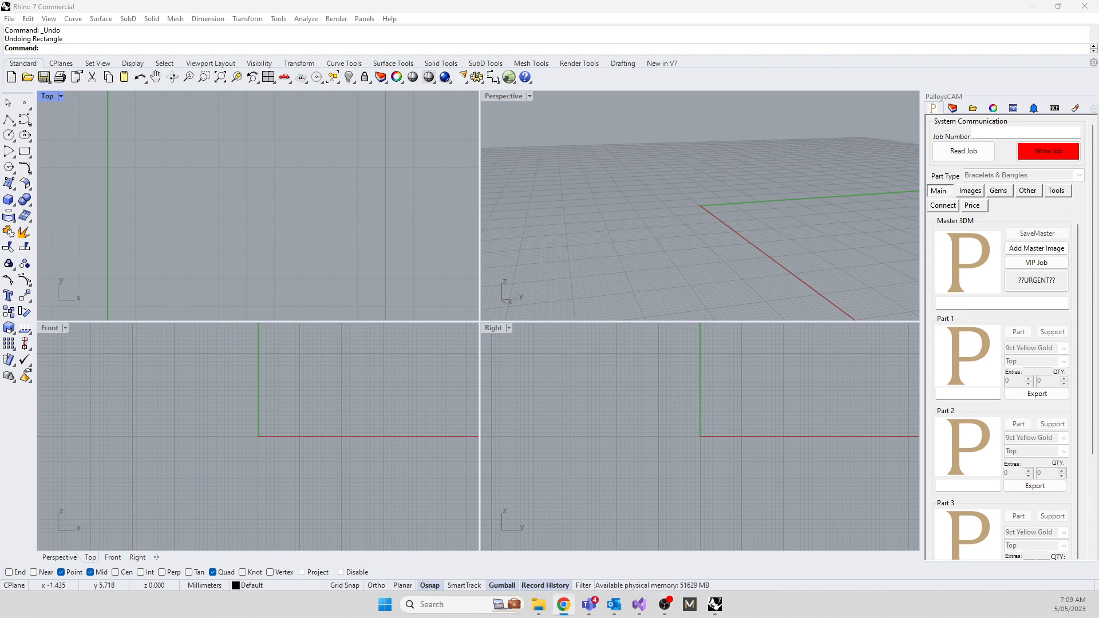
Switch to the browser and examine the Coronet Diamond Ring product page and the image results for ring collet side views
left_click_drag(0, 122, 664, 115)
scroll(535, 322, "up", 3)
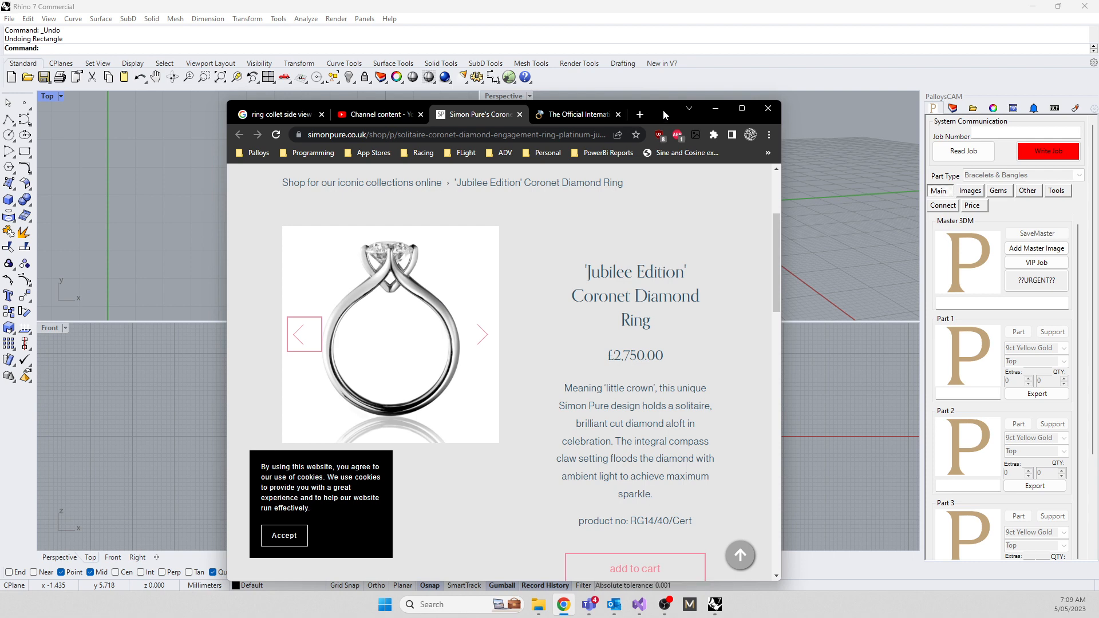
left_click_drag(663, 108, 1, 113)
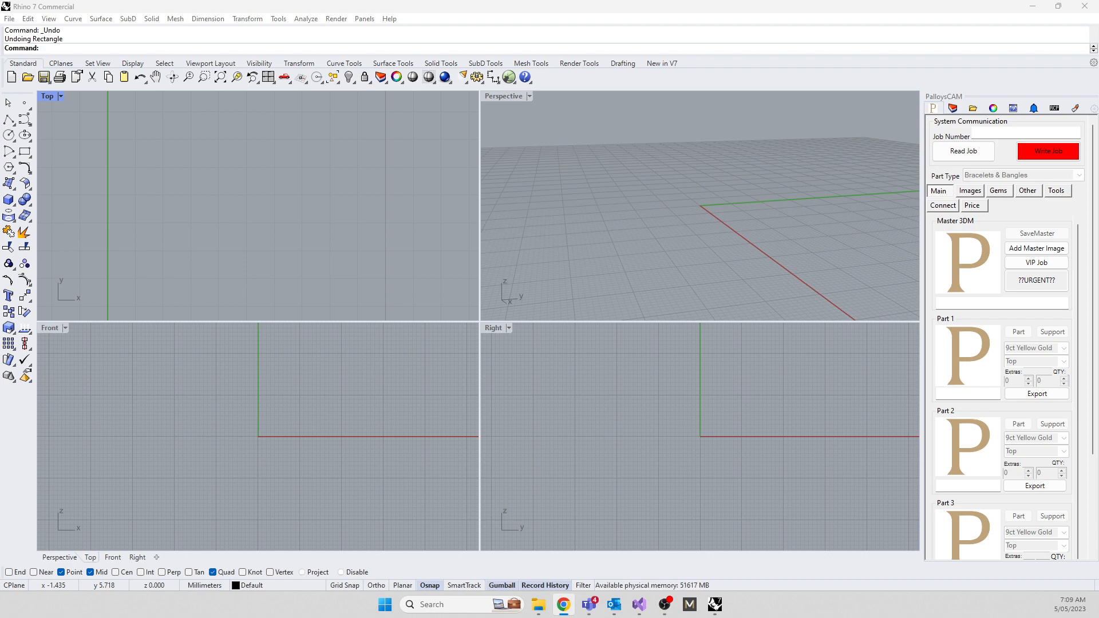
left_click_drag(0, 87, 609, 82)
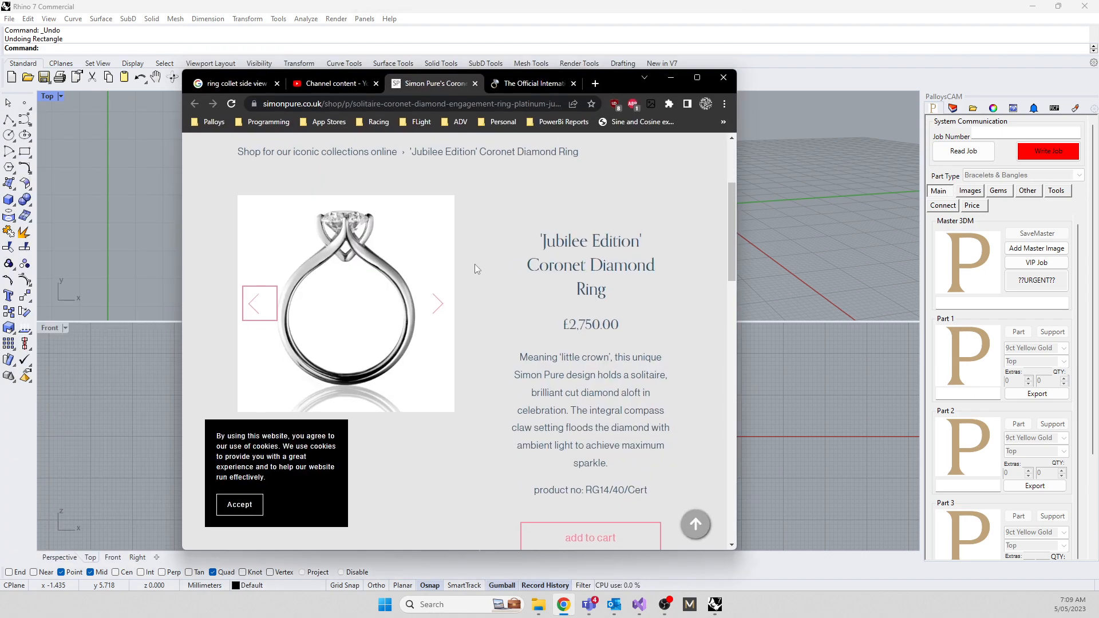
left_click(229, 83)
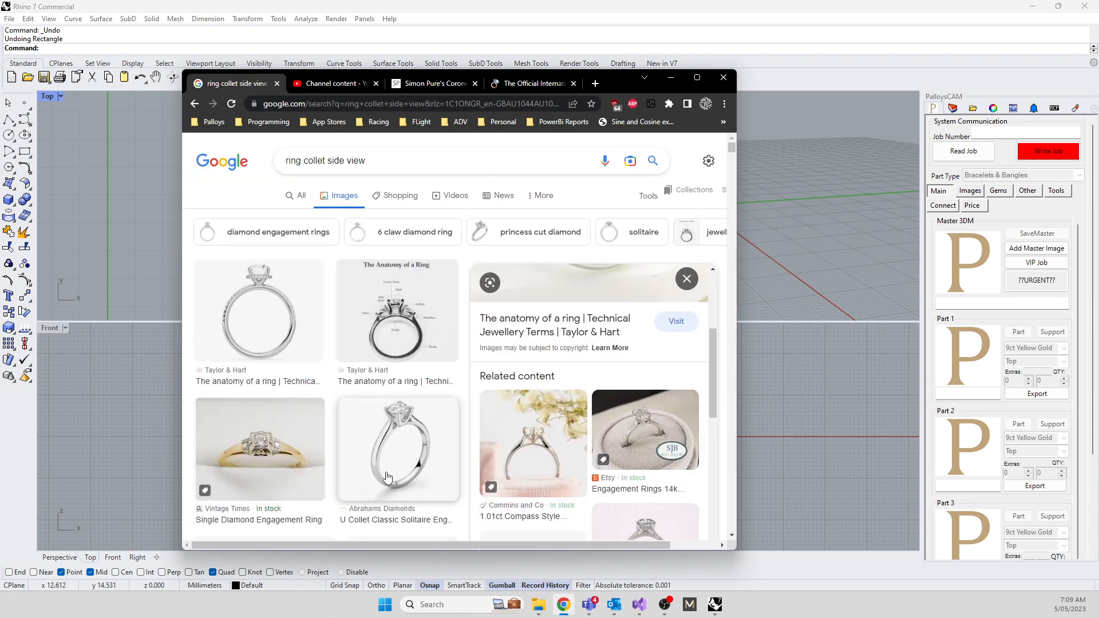
left_click(422, 84)
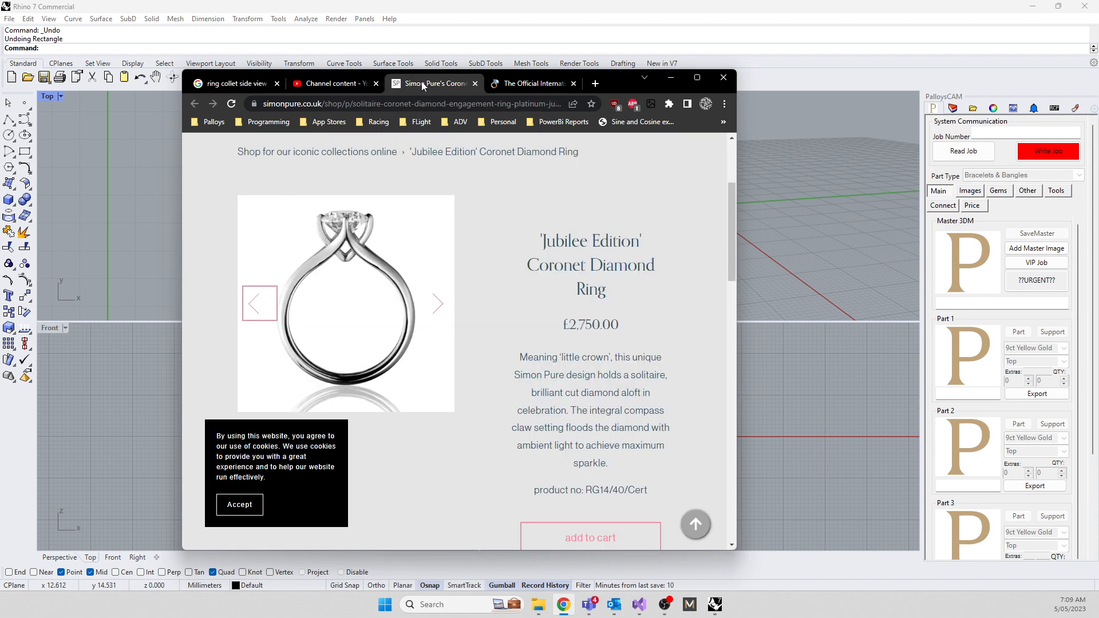
Open the Rhino Lesson 2 video from the channel content to view its playback settings, and return to the Coronet Diamond Ring page
left_click(333, 83)
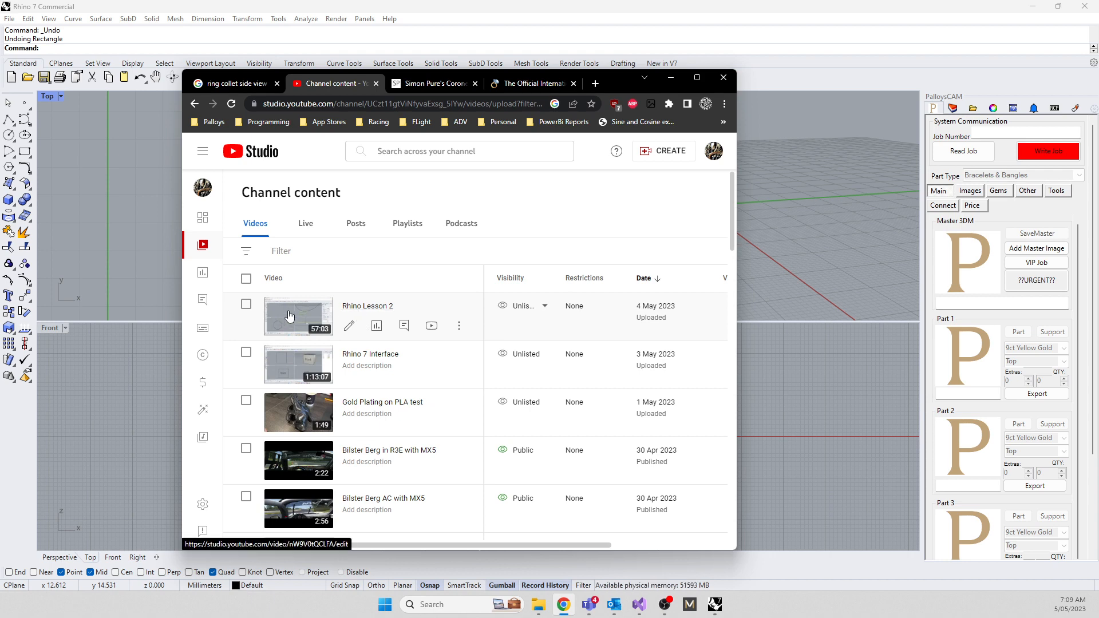
left_click(431, 327)
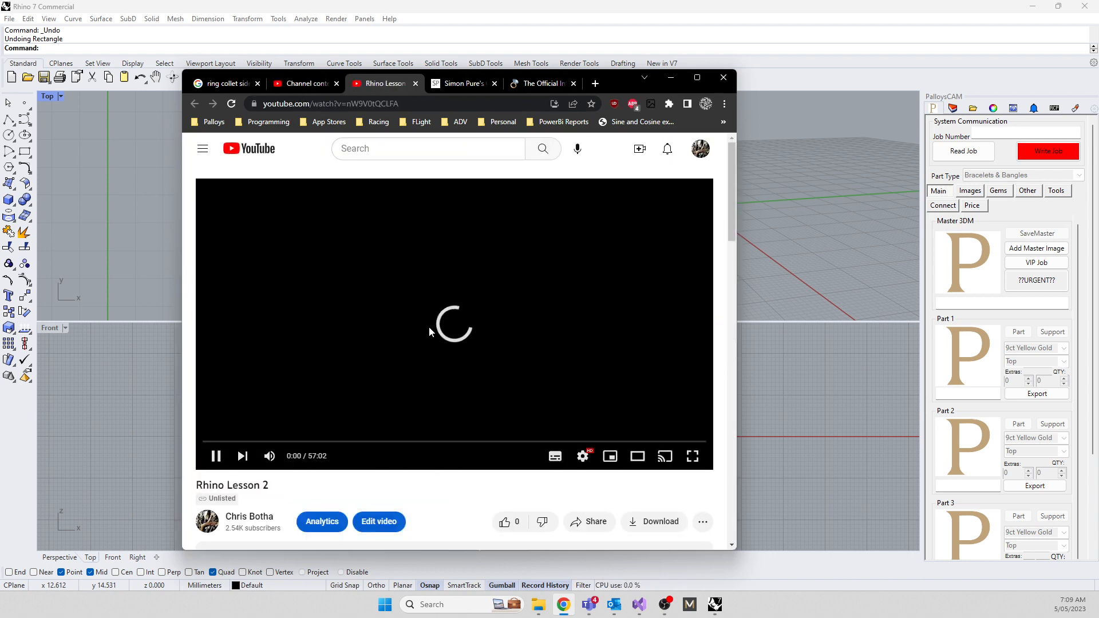
left_click(583, 456)
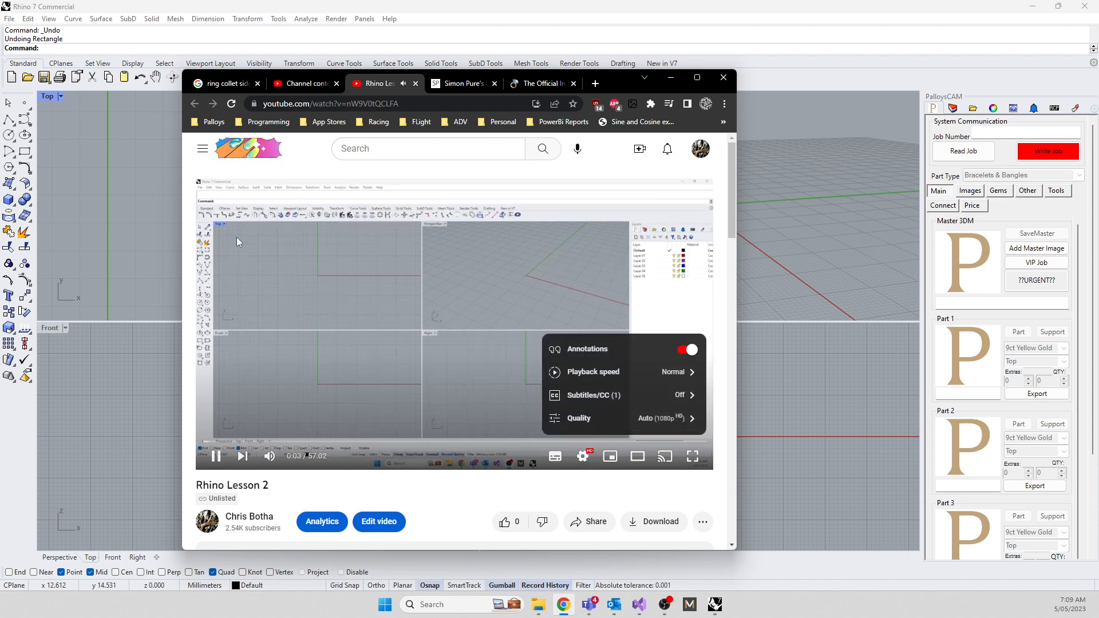
left_click(417, 83)
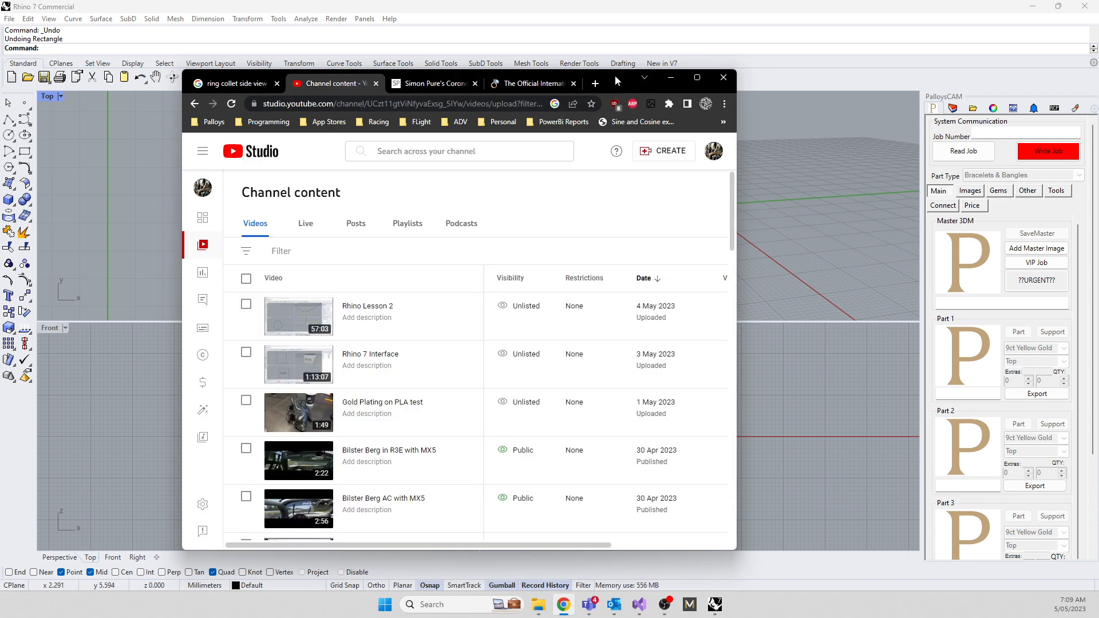
left_click(423, 83)
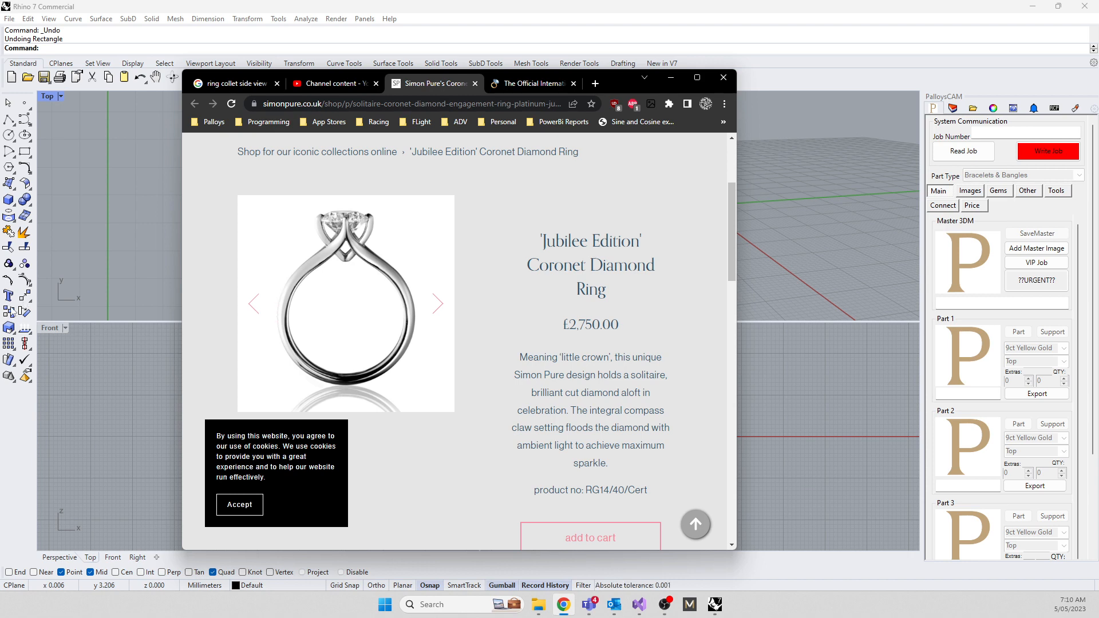
right_click(299, 293)
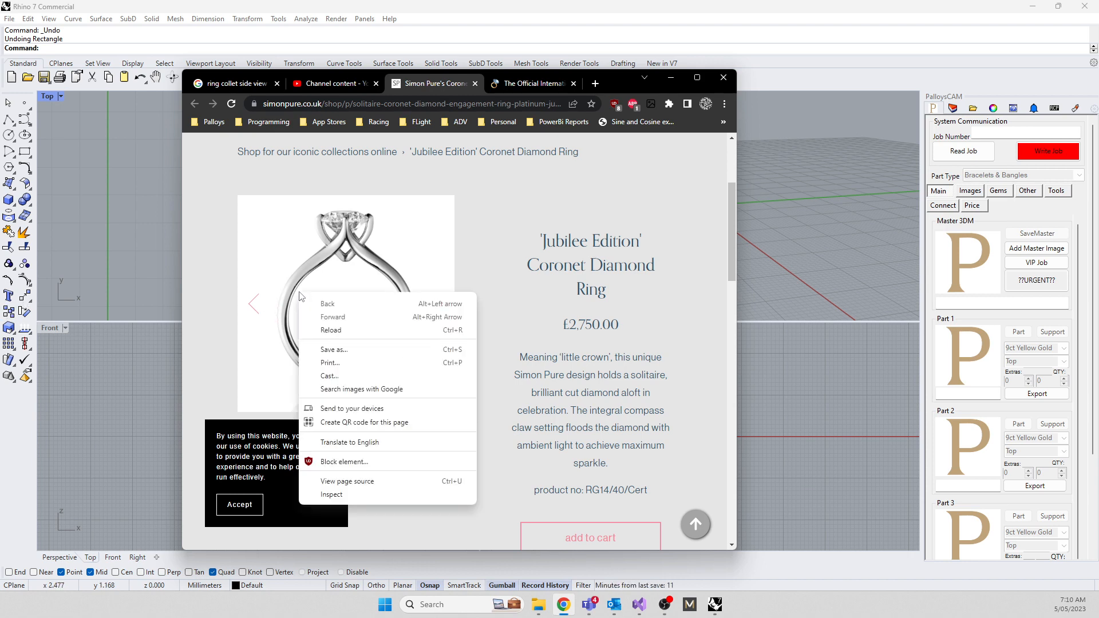
left_click(330, 350)
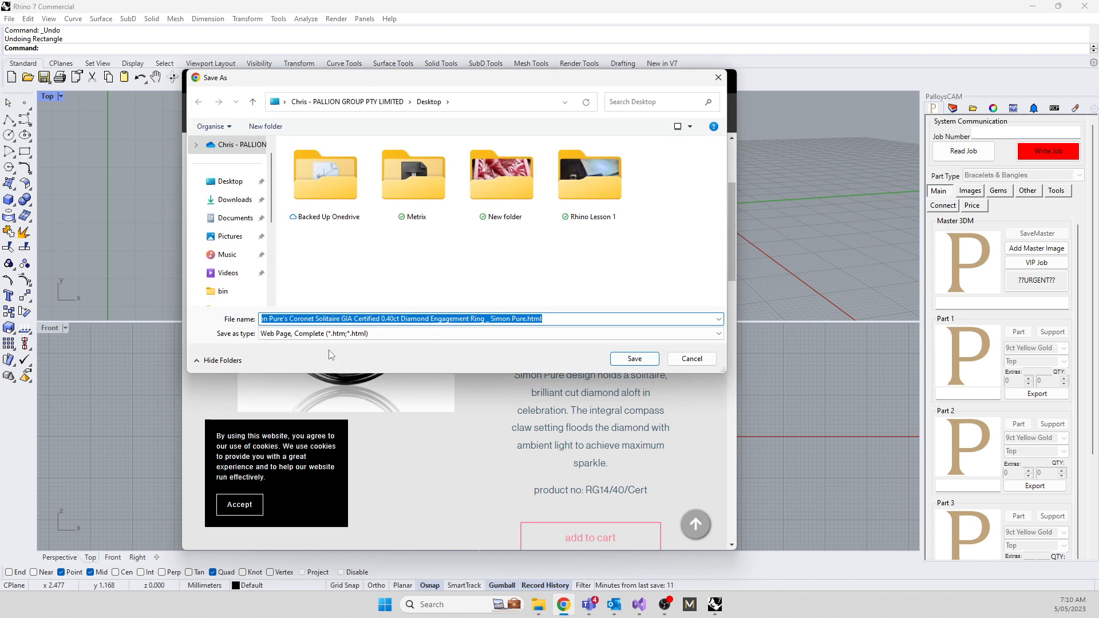
left_click(673, 355)
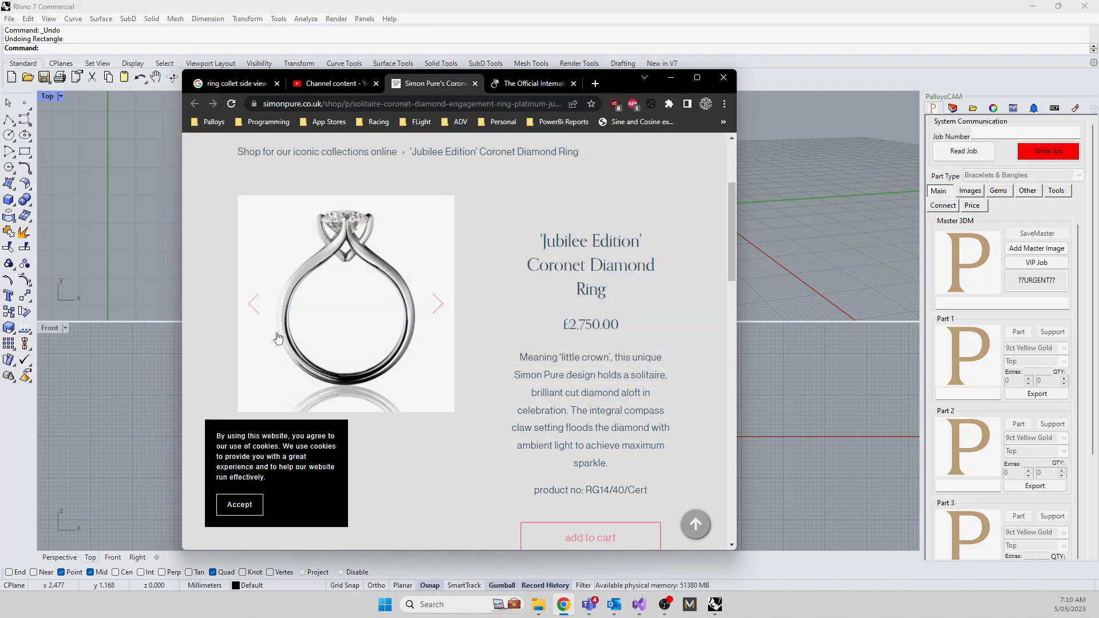
Capture the side-view ring photo as a screen snip and save it to the Desktop as Screenshot 2023-05-05 071019.png
key("super+shift+s")
left_click_drag(238, 196, 455, 413)
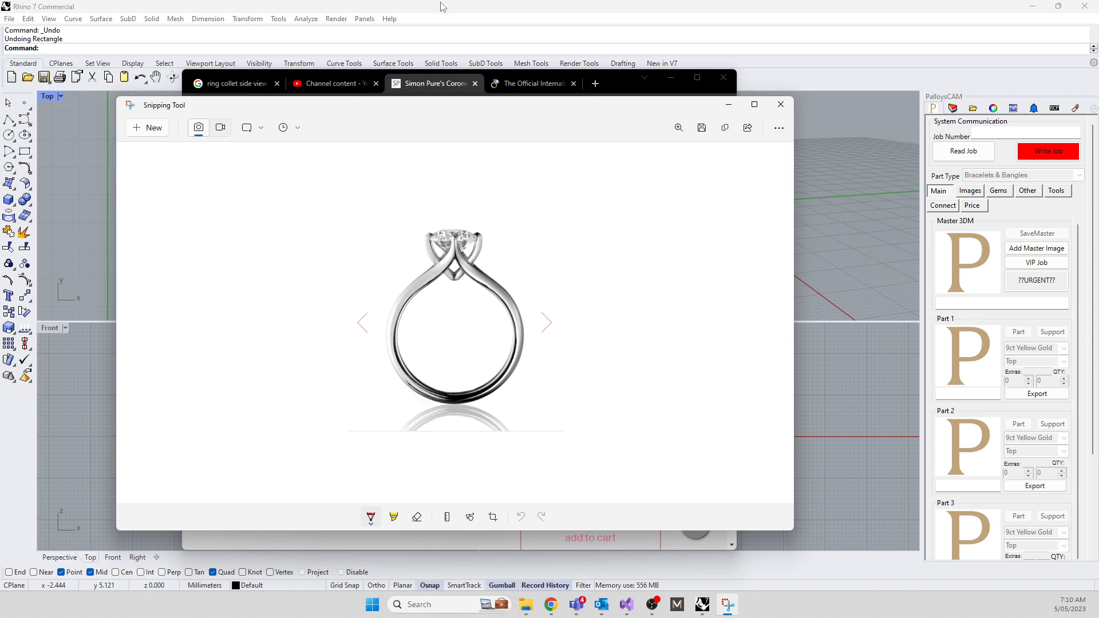
left_click(701, 127)
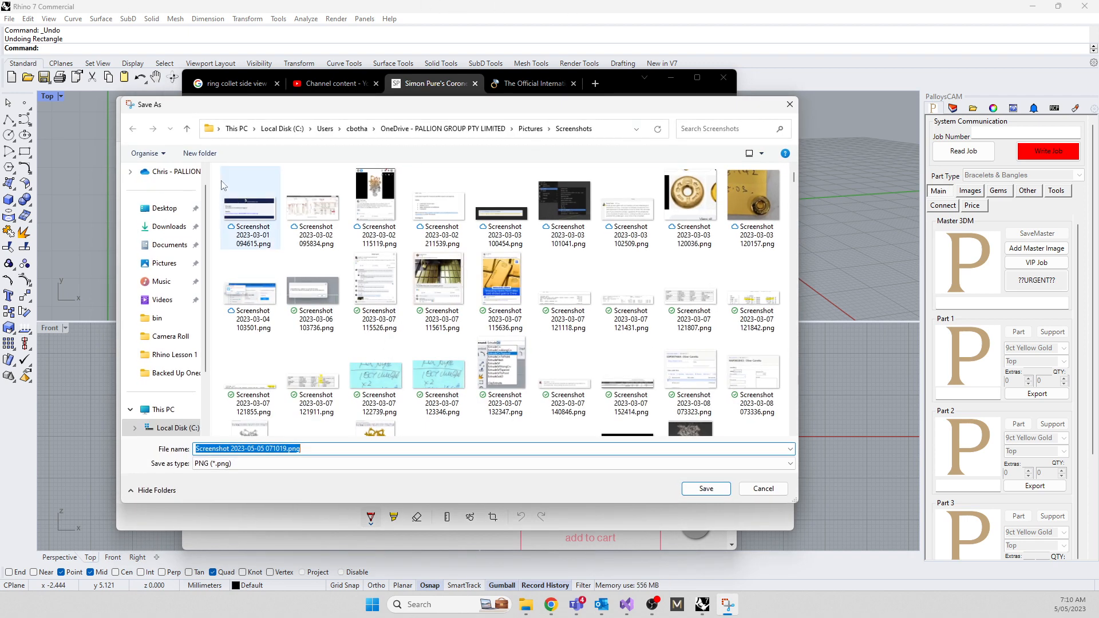
left_click(164, 208)
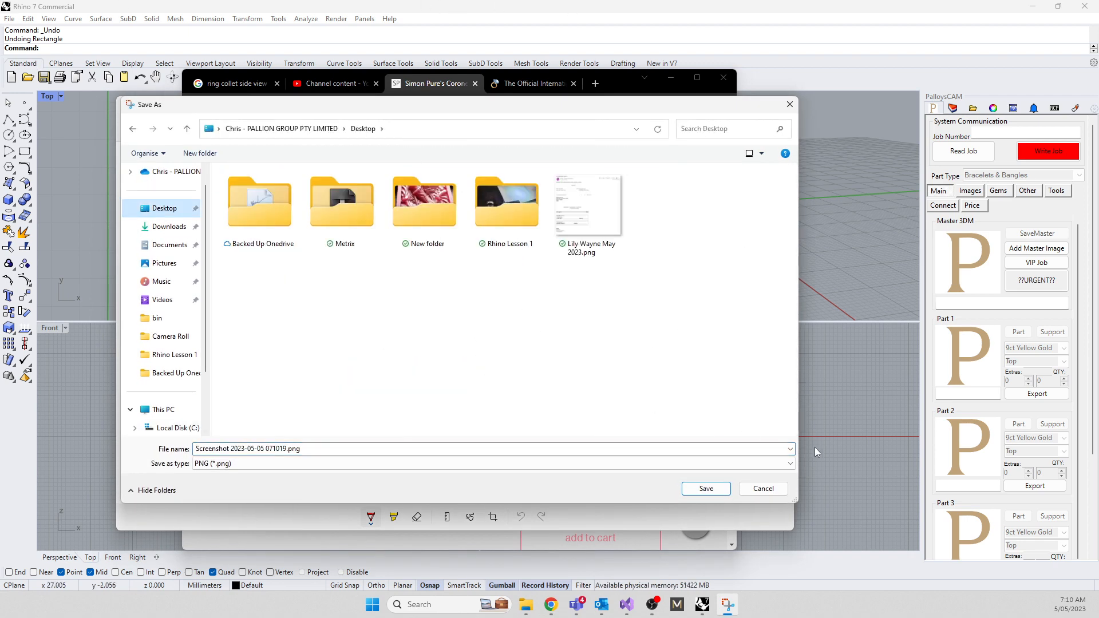
left_click(711, 490)
left_click(780, 104)
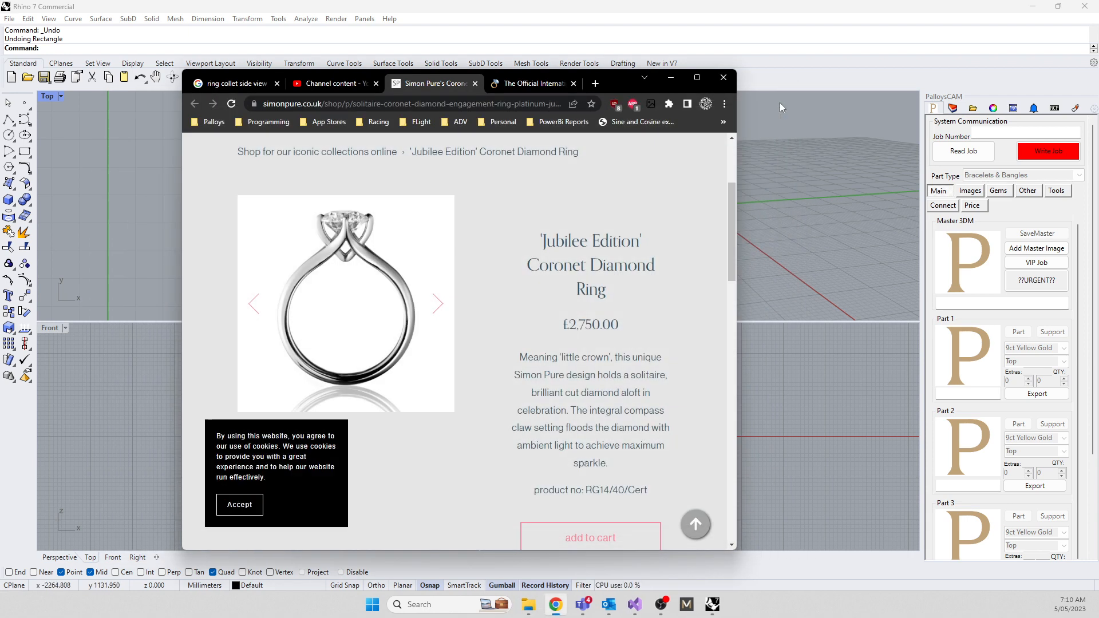
left_click(671, 78)
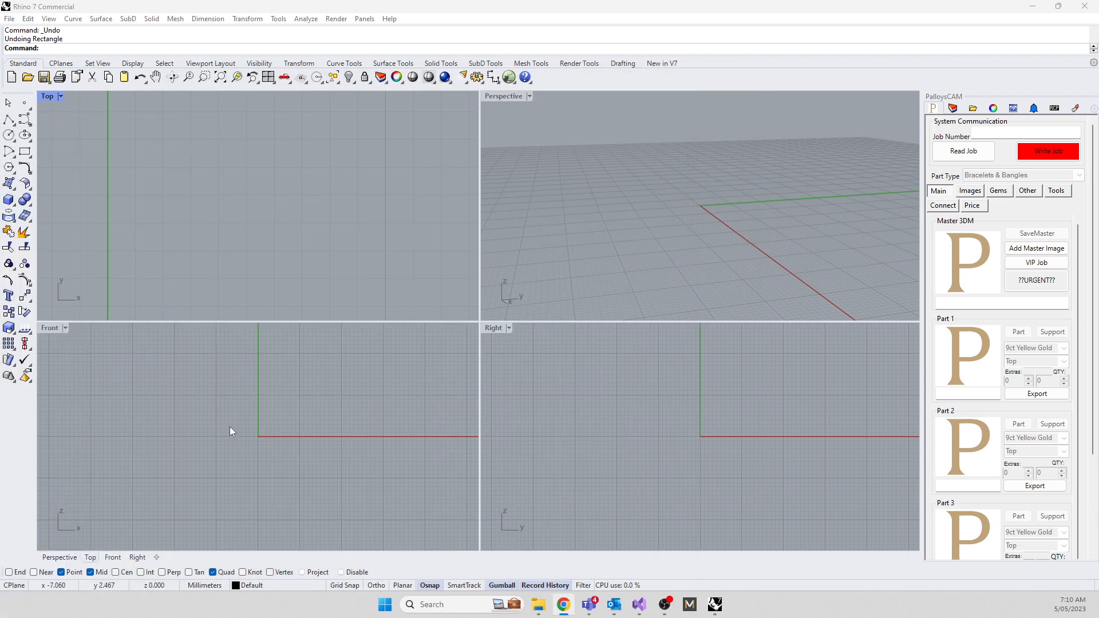
Switch to Rhino and place the saved ring screenshot from the Desktop in the Front viewport with the Picture command
scroll(250, 430, "up", 2)
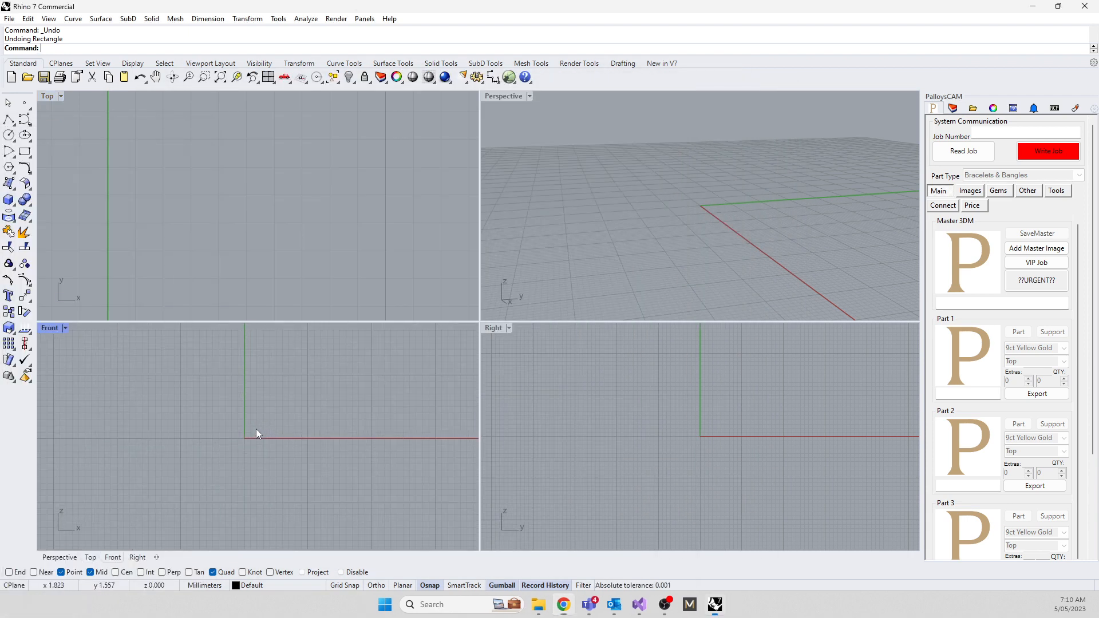
type("Picture")
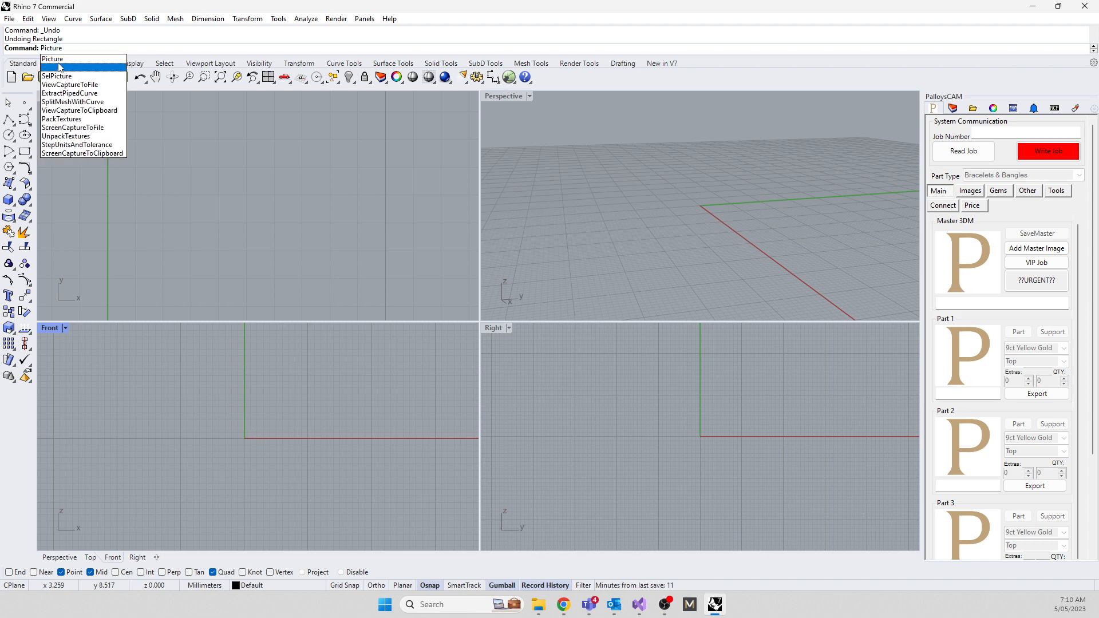
key("Return")
left_click(408, 263)
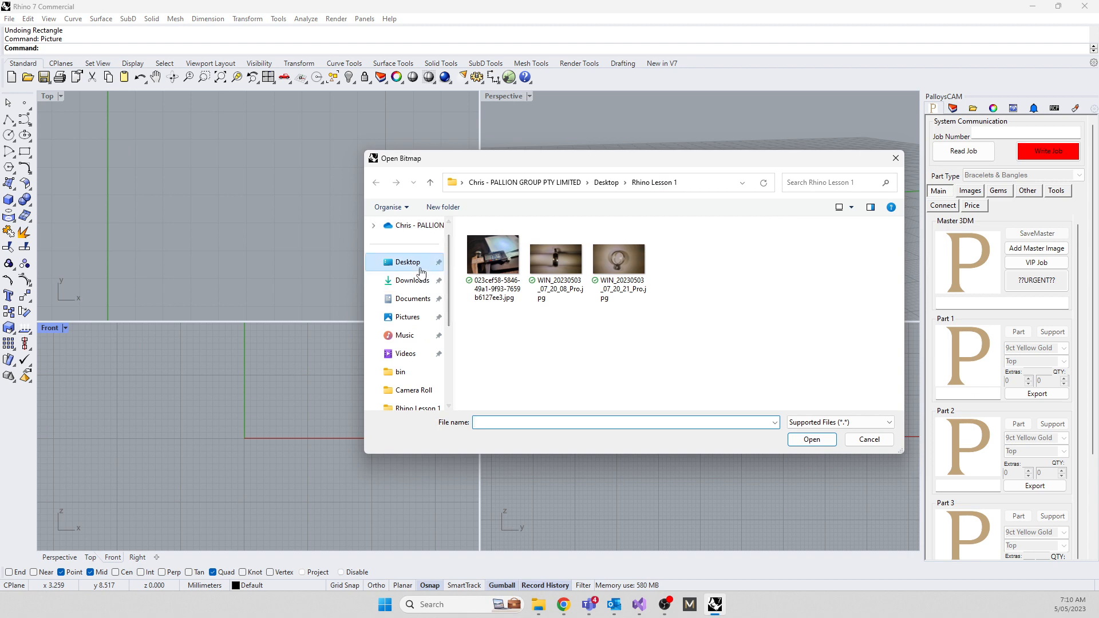
double_click(597, 359)
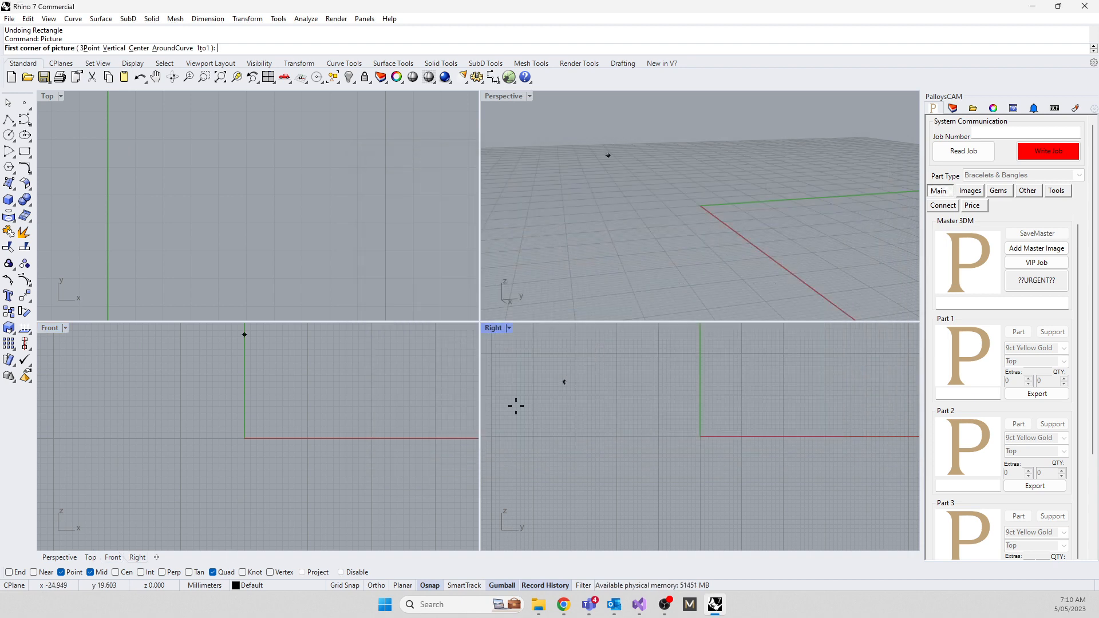
left_click(182, 536)
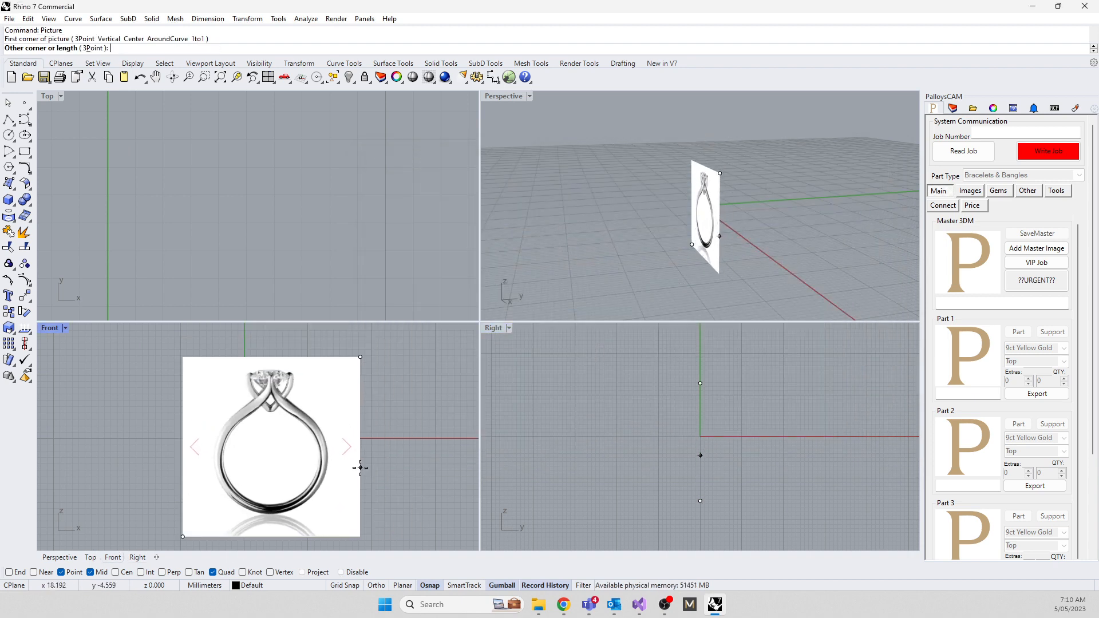
left_click(360, 467)
Maximize the Front viewport and move the ring picture so the ring is centred on the origin and the vertical axis
double_click(49, 329)
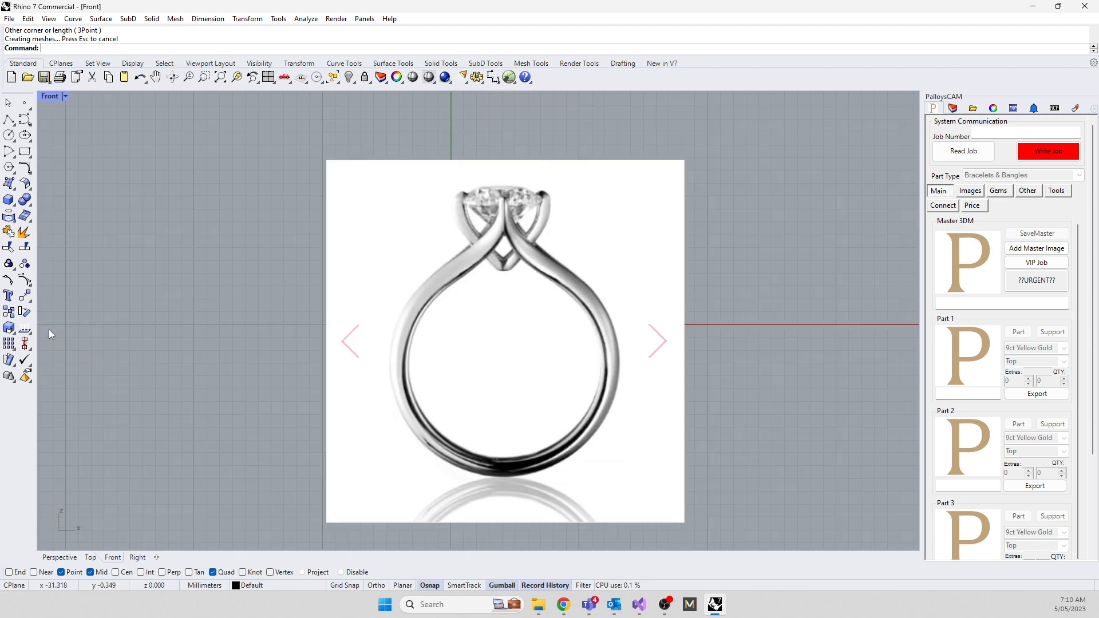
scroll(176, 338, "down", 3)
left_click_drag(358, 361, 326, 354)
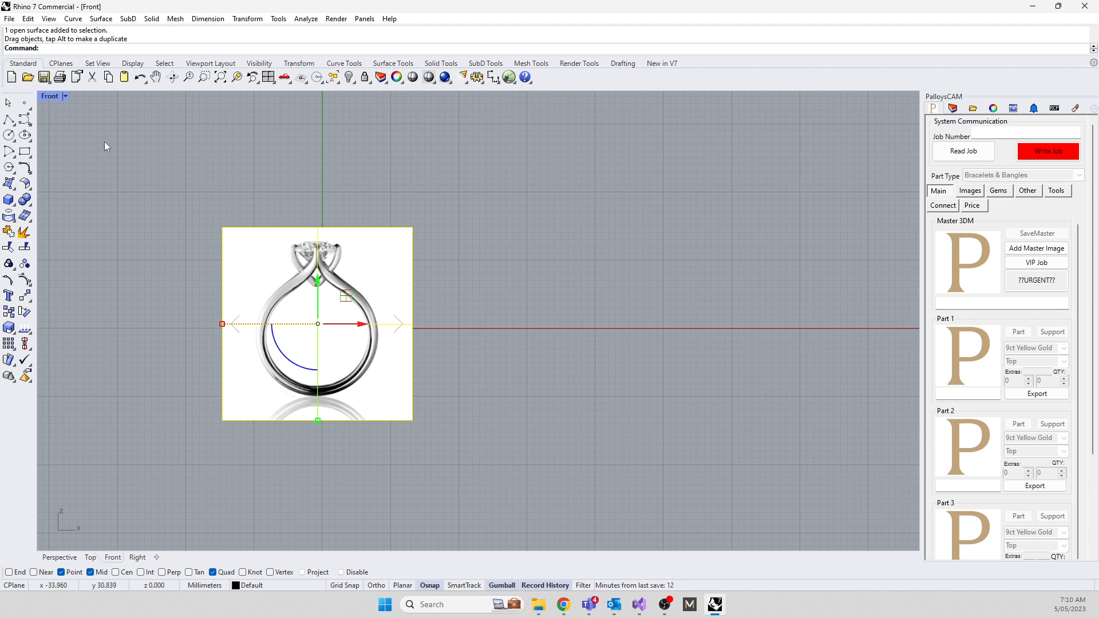
mouse_move(302, 348)
left_mouse_down()
mouse_move(296, 319)
mouse_move(306, 334)
left_mouse_up()
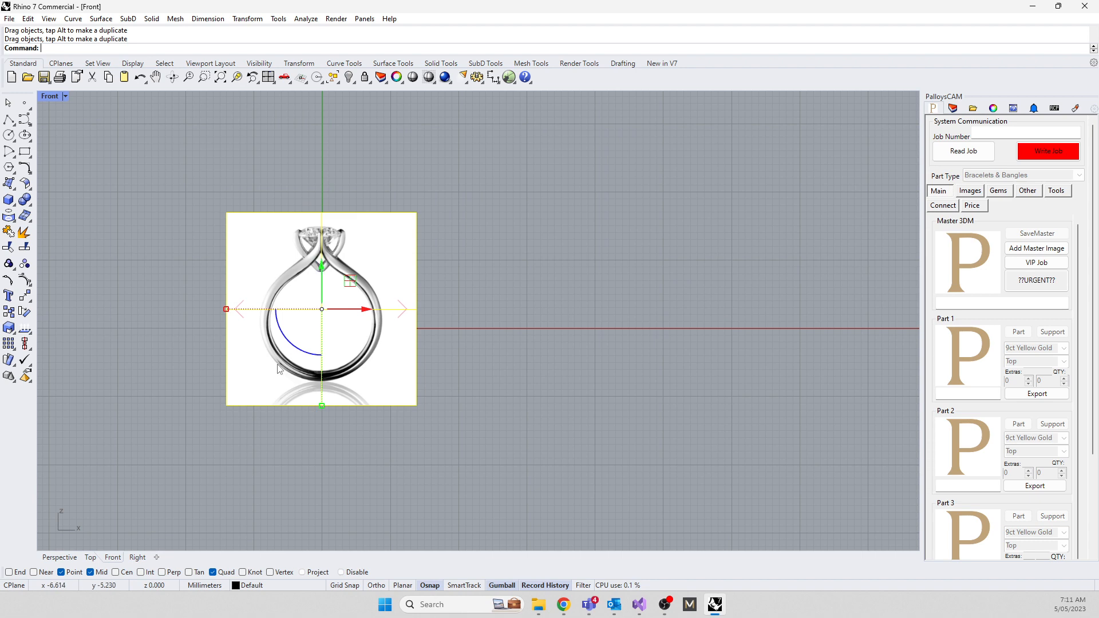
scroll(277, 319, "up", 5)
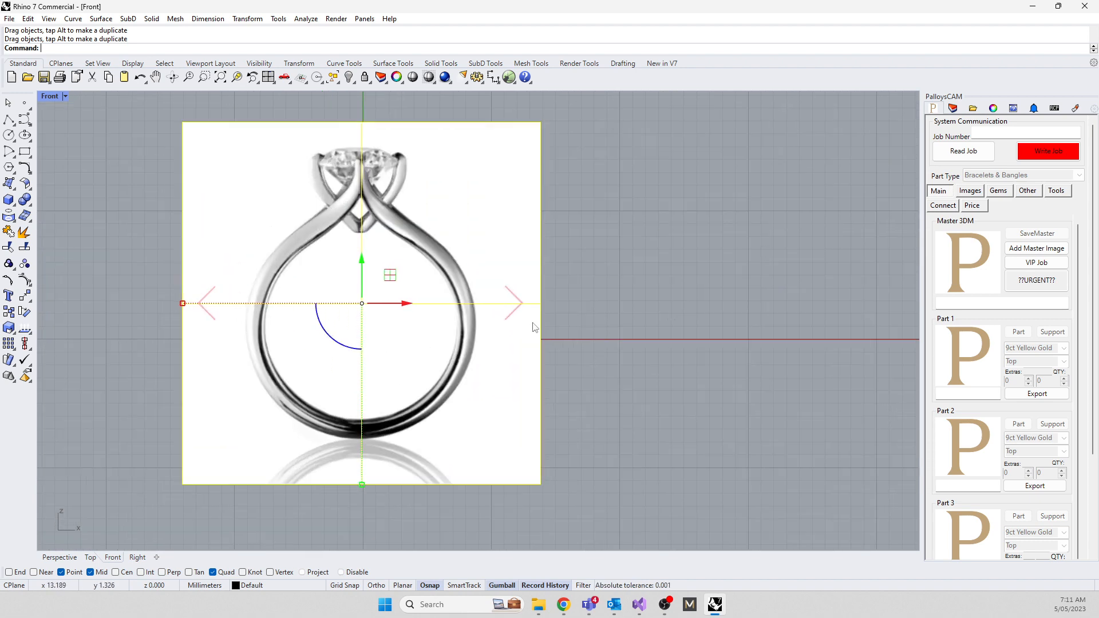
left_click(640, 323)
right_click_drag(622, 307, 754, 325)
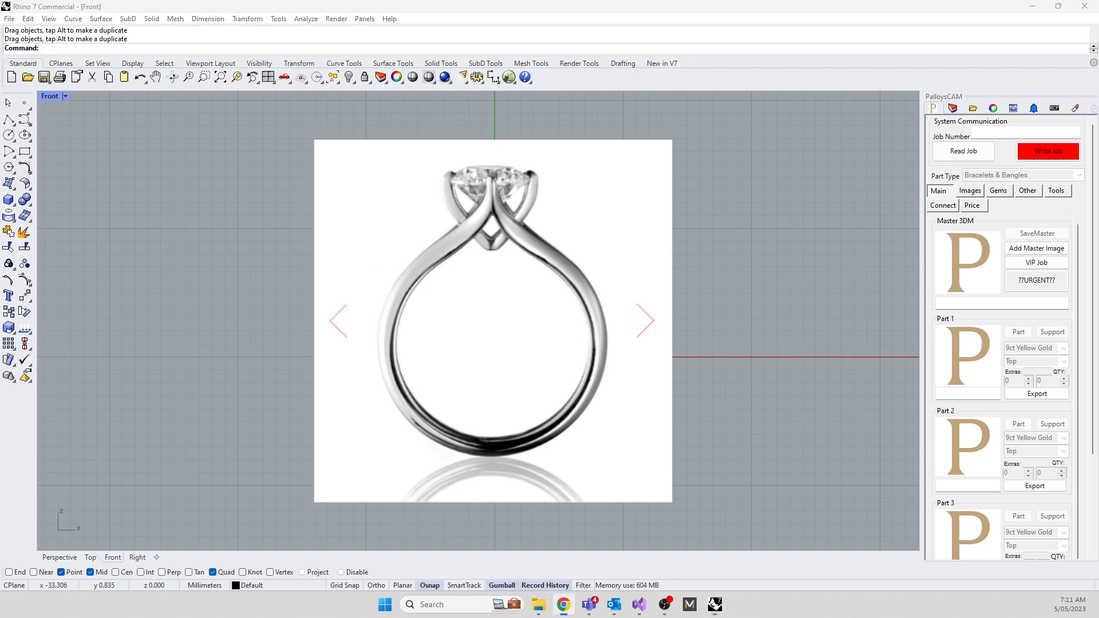
Switch to the browser, accept the cookie notice and examine the enlarged ring product photos 1 to 4 for the shank and claw construction
left_click_drag(0, 118, 601, 119)
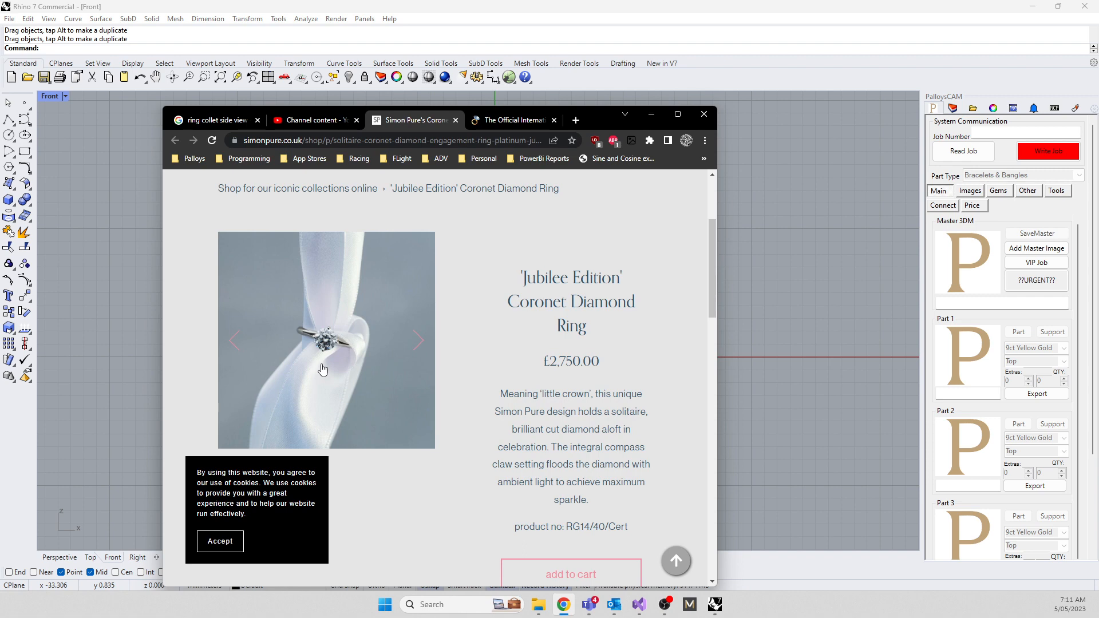
scroll(322, 368, "up", 6, "ctrl")
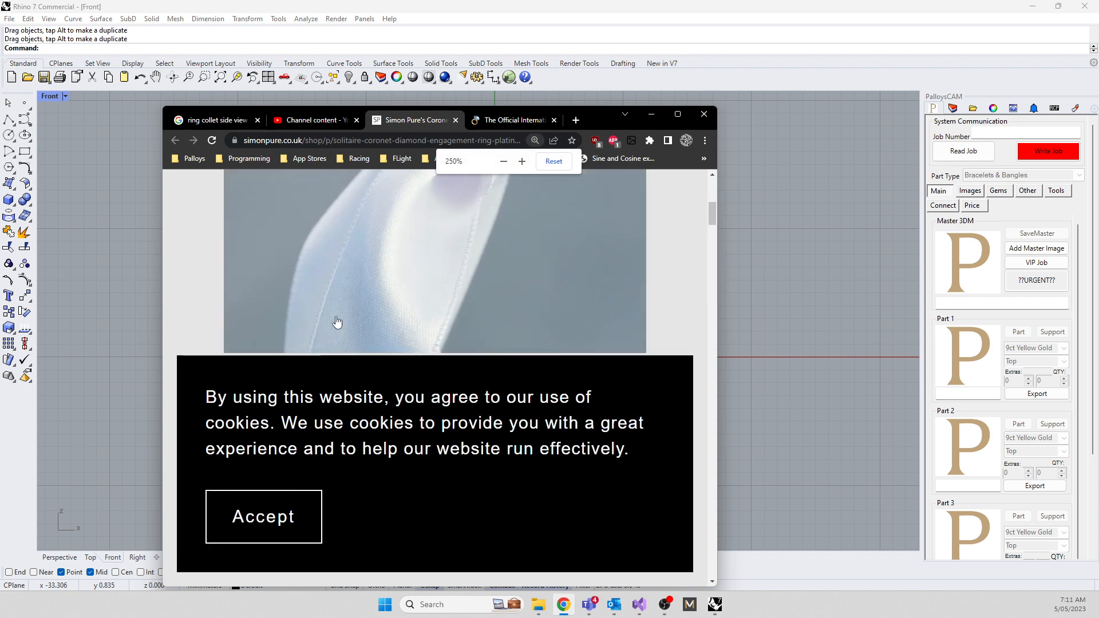
scroll(336, 321, "down", 1)
scroll(337, 312, "up", 2)
left_click(254, 518)
scroll(338, 367, "up", 3)
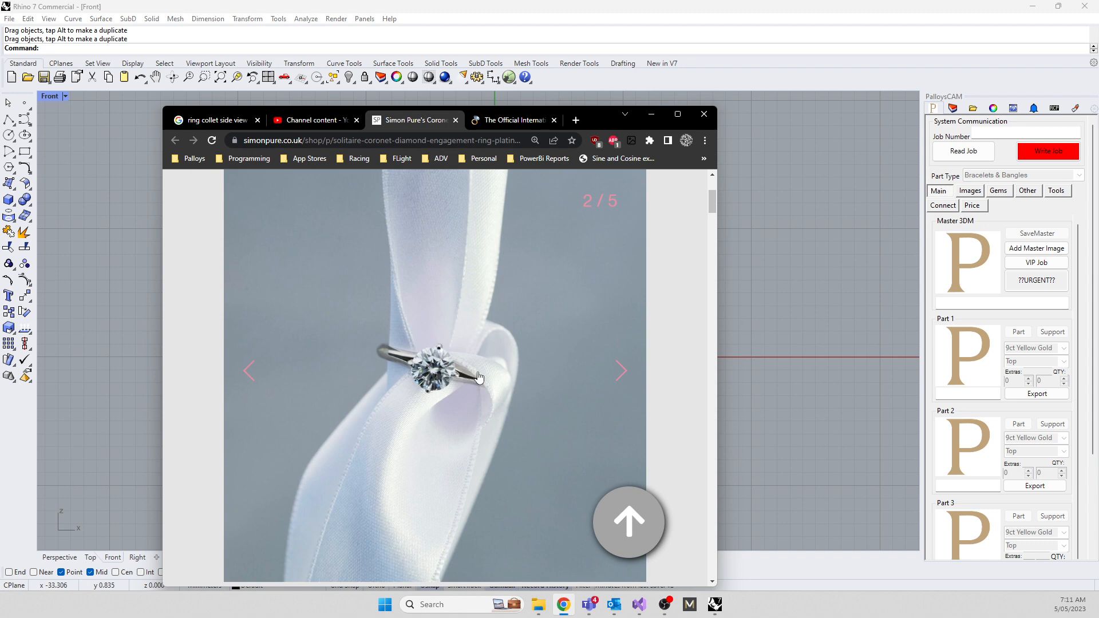
left_click(250, 372)
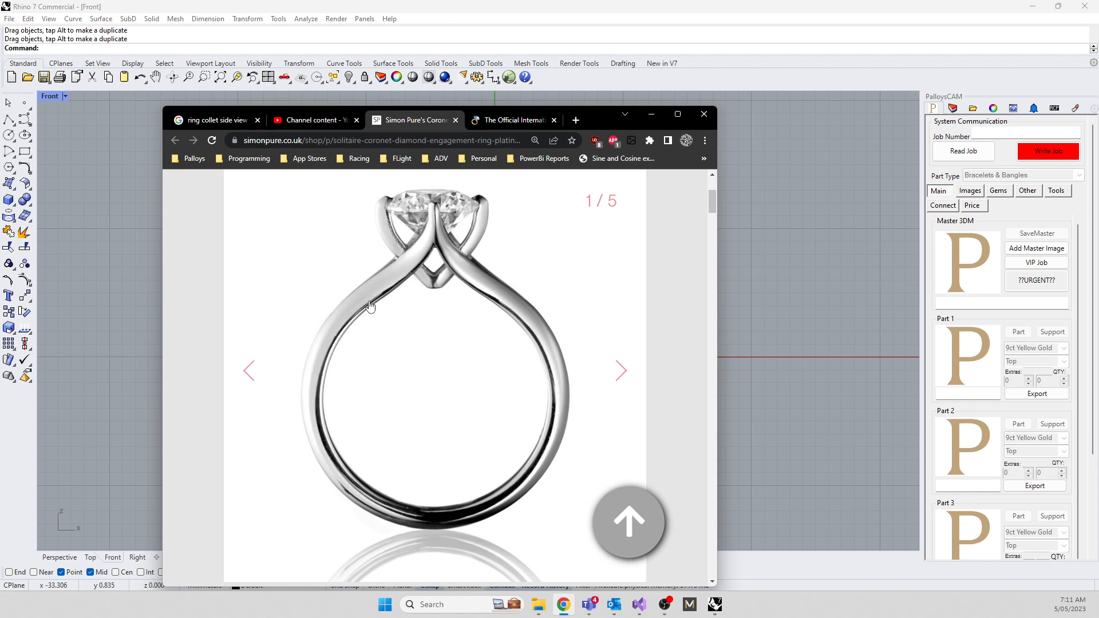
left_click(618, 380)
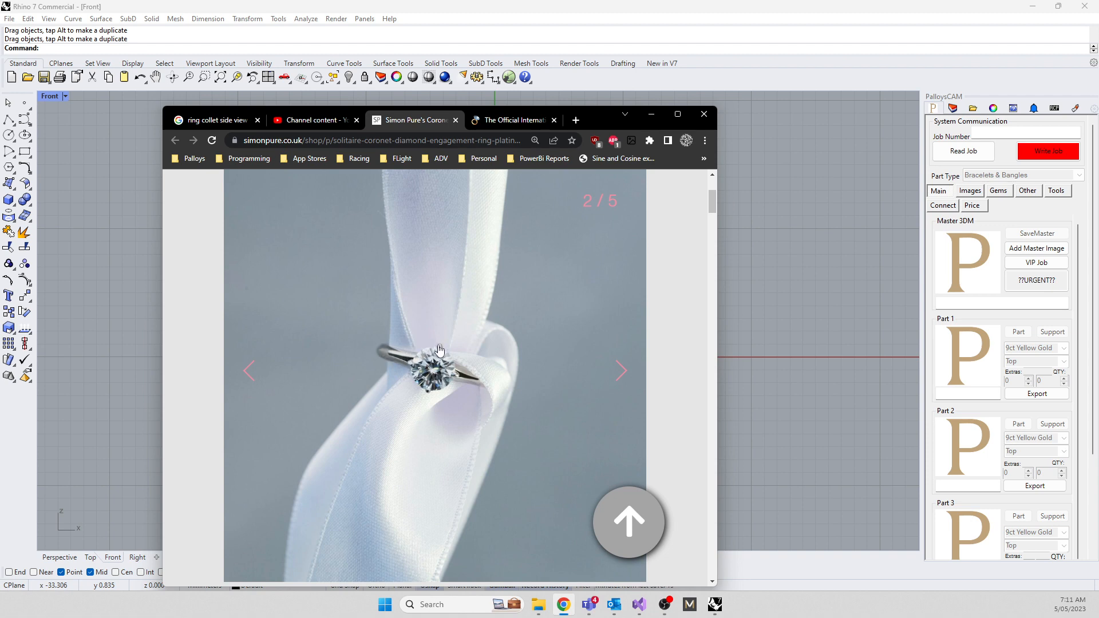
left_click(621, 372)
left_click(621, 372)
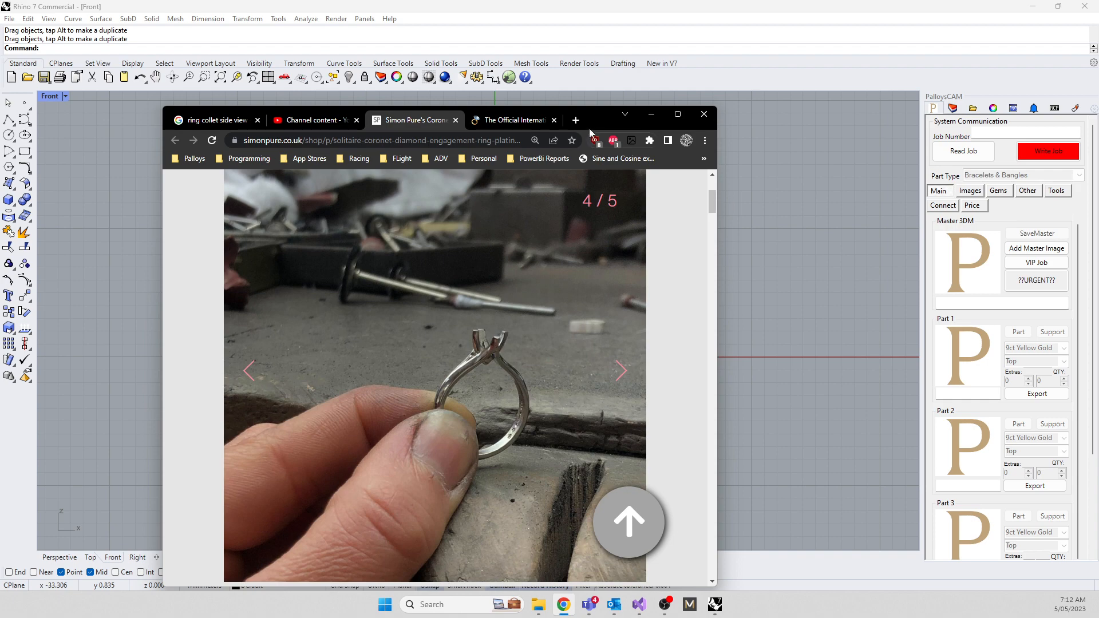
left_click_drag(601, 121, 0, 192)
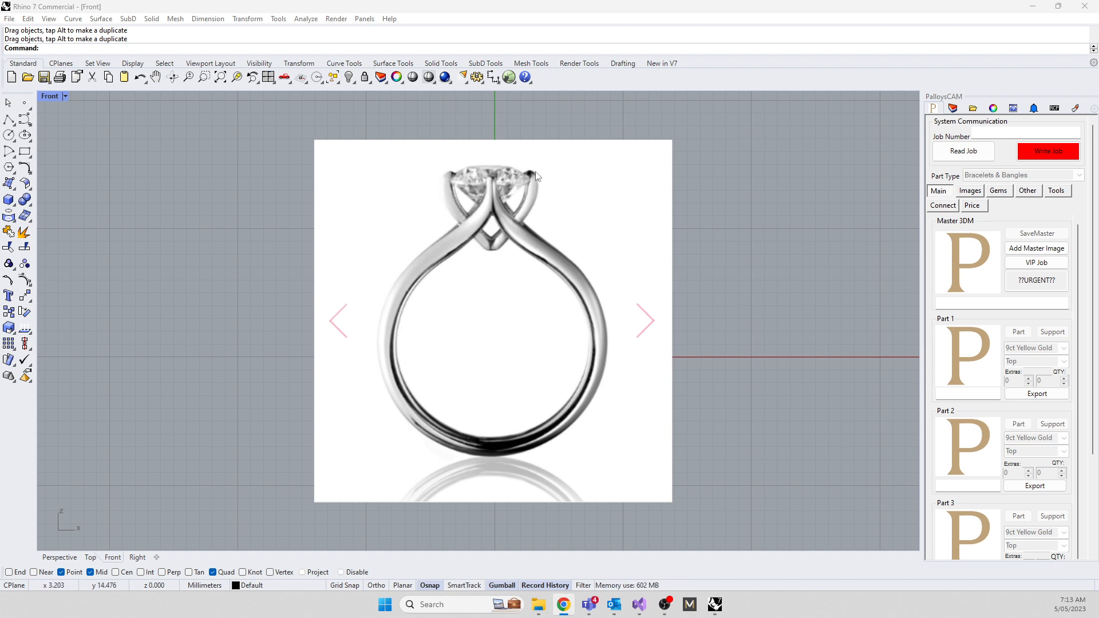
Examine the ring head and claws in the reference picture and compare them with product photo 4 in the browser
scroll(528, 178, "up", 5)
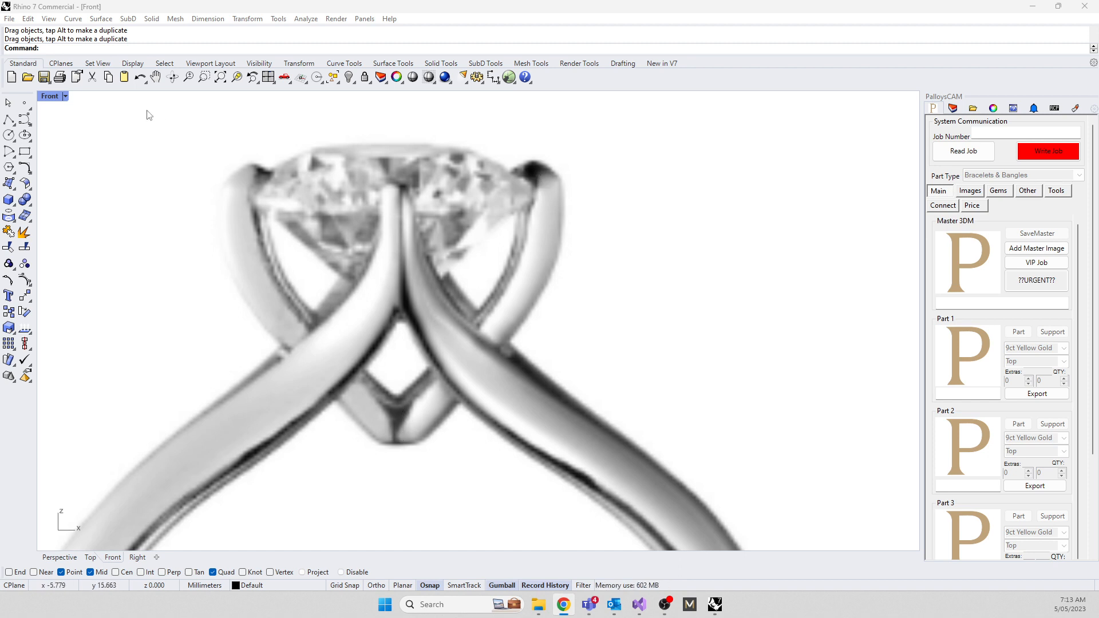
left_click_drag(0, 108, 732, 86)
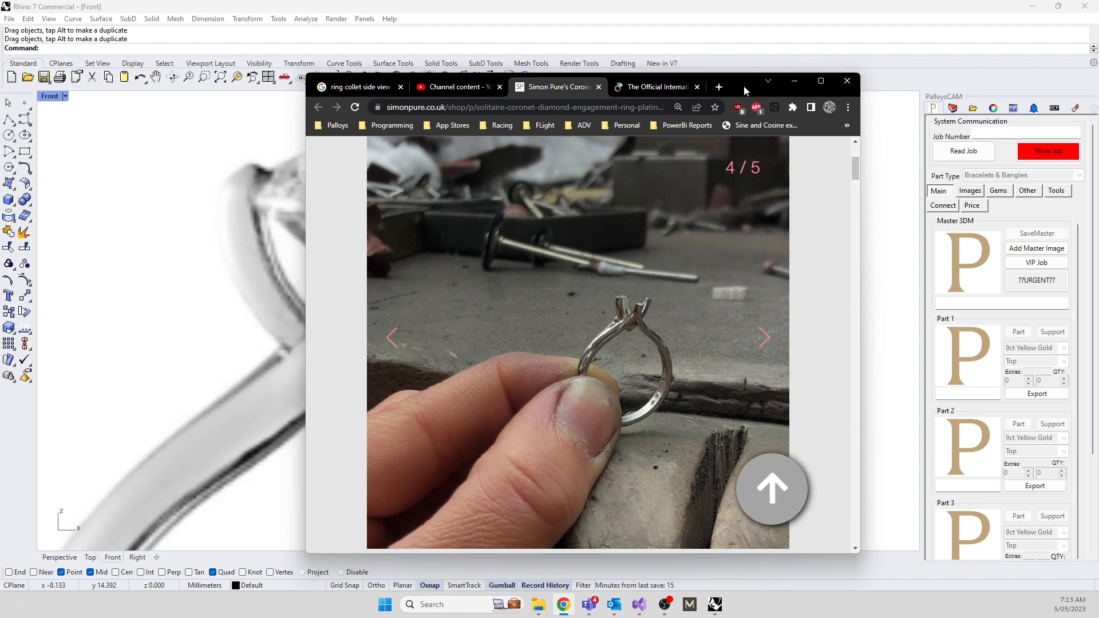
left_click_drag(745, 86, 0, 86)
Draw a circle centred on the origin with a diameter of 16.8 mm for the inside of the ring
scroll(619, 281, "down", 16)
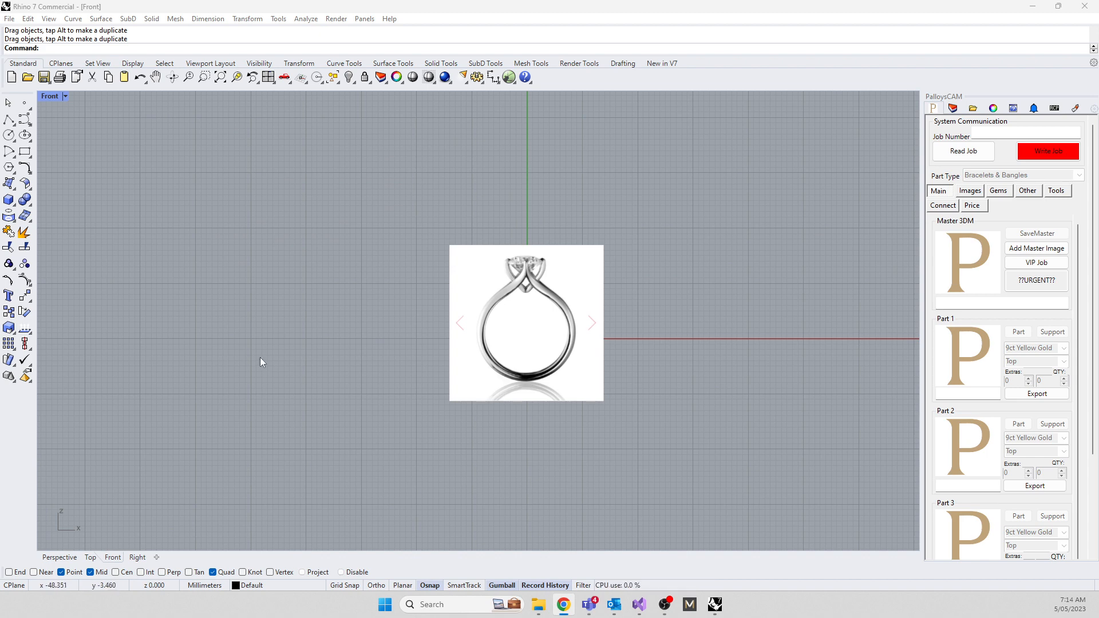
type("Circl")
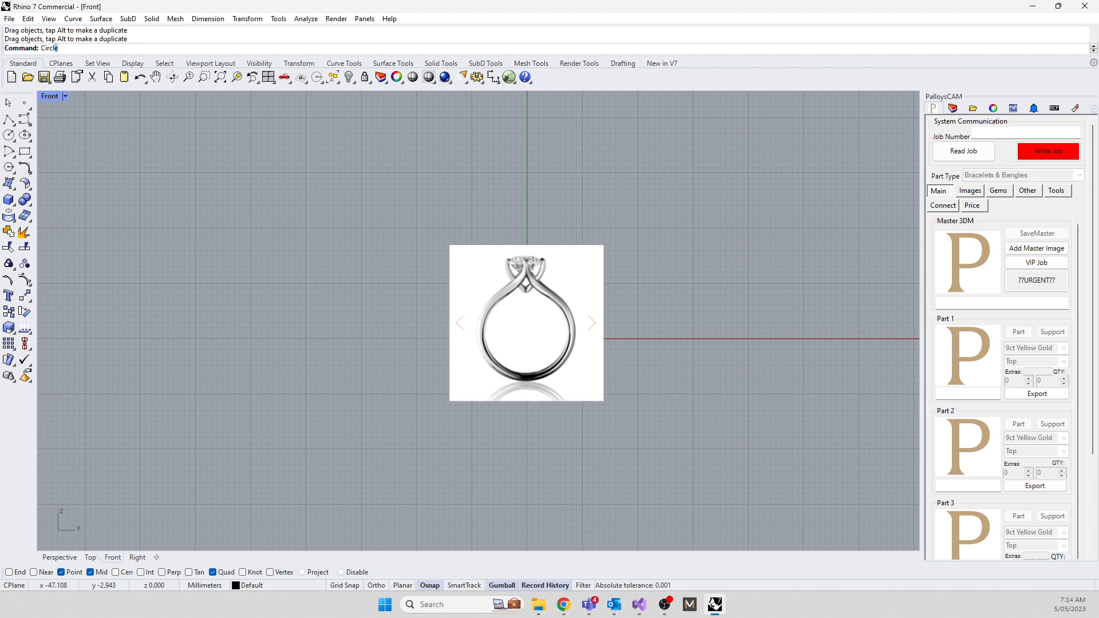
type("e")
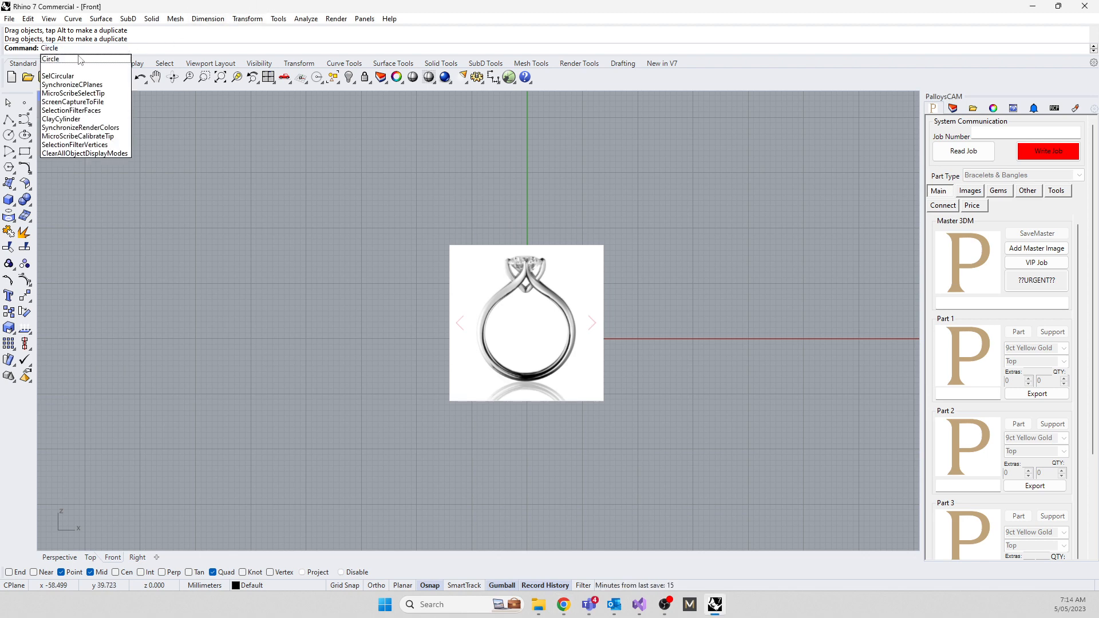
left_click(68, 59)
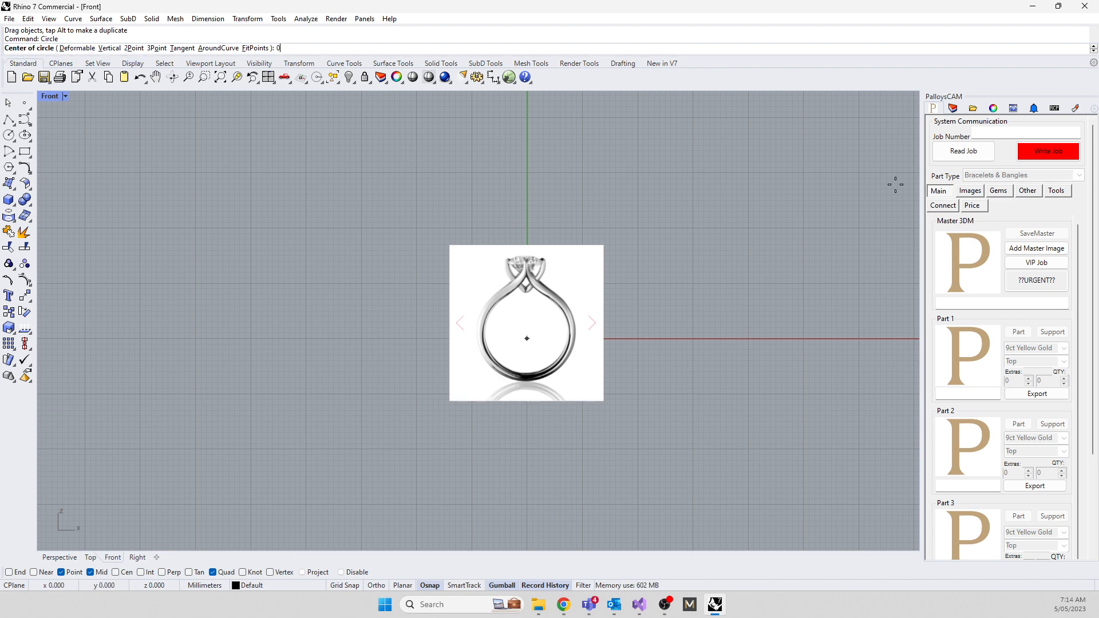
type("0")
key("Return")
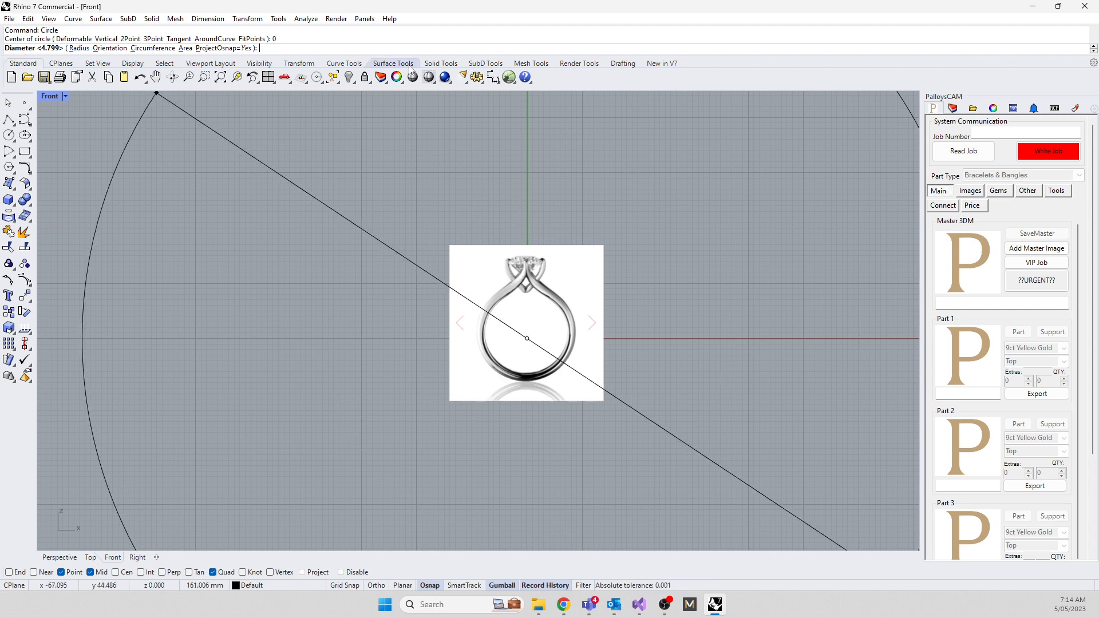
left_click(79, 48)
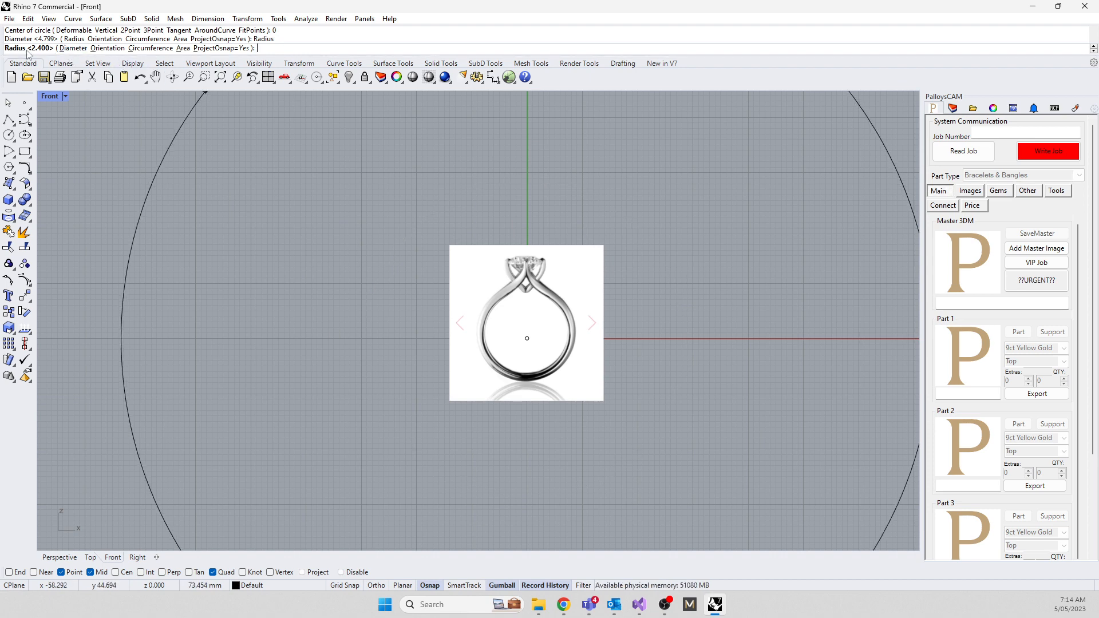
left_click(73, 48)
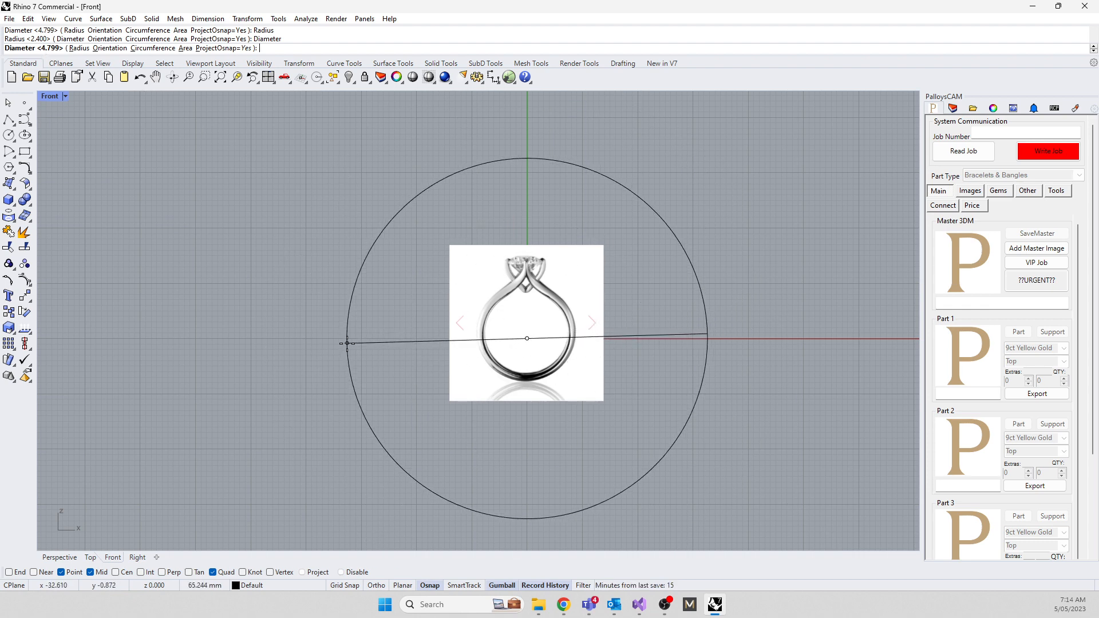
type("16.8")
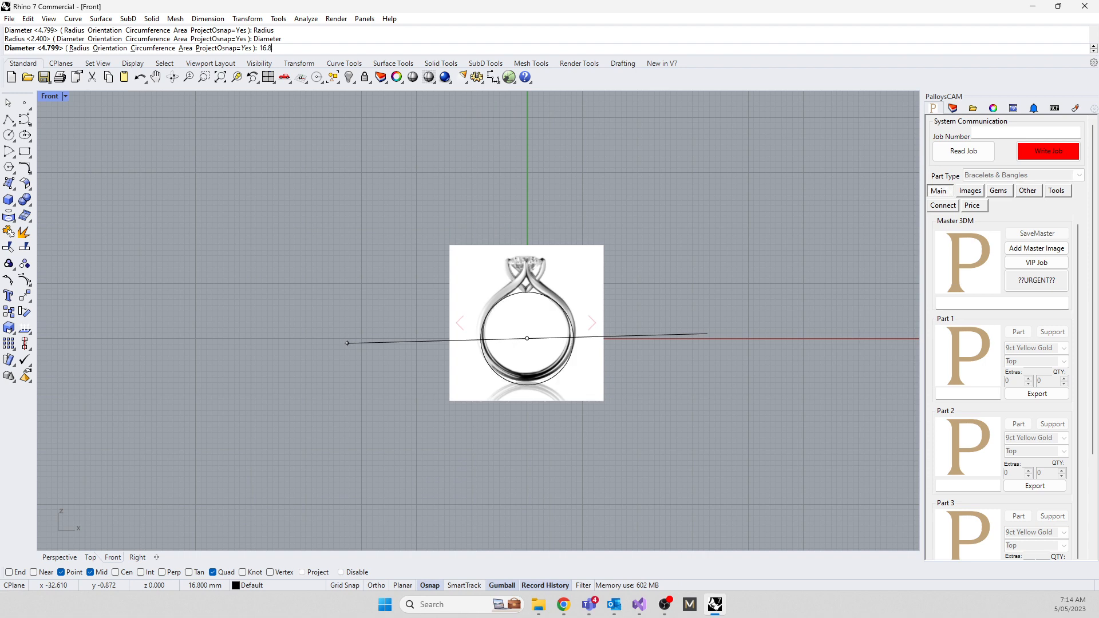
key("Return")
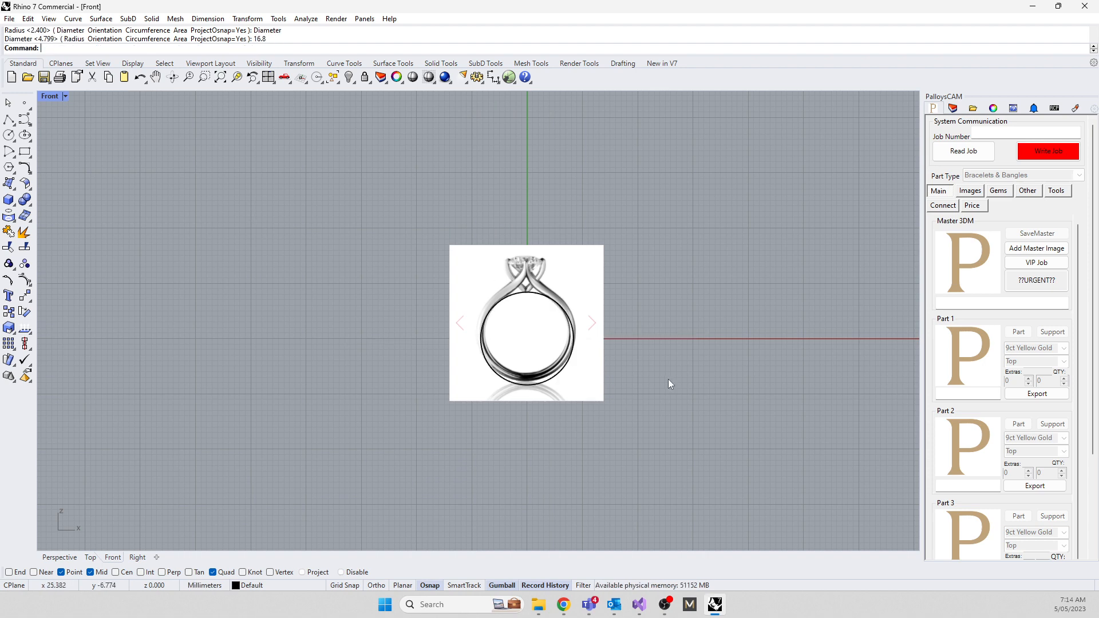
Delete the circle around the origin
scroll(552, 323, "up", 3)
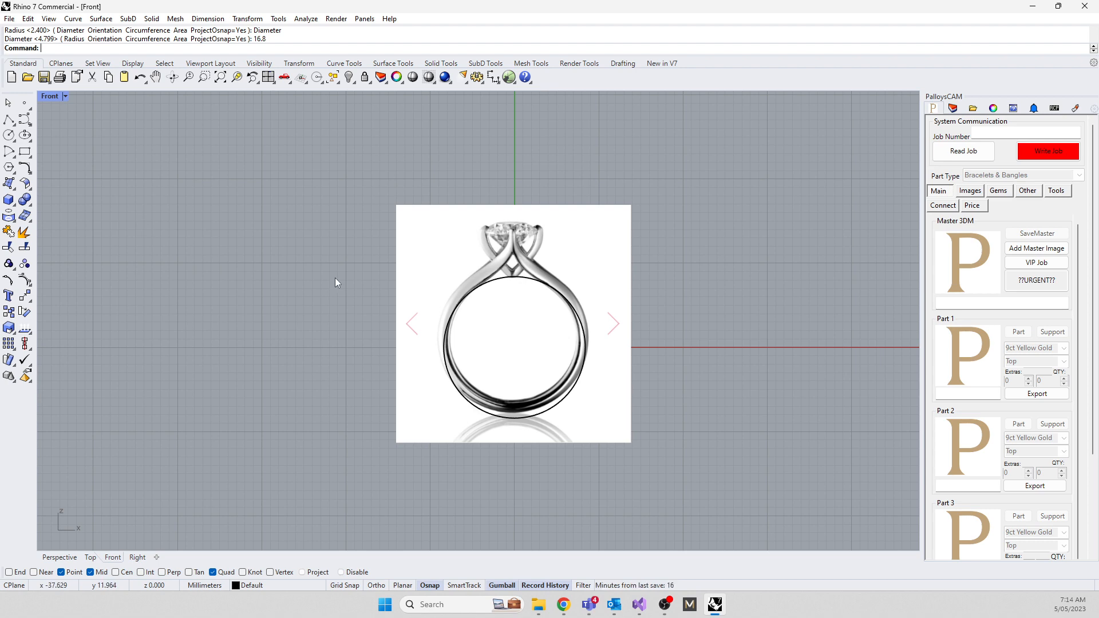
left_click(474, 411)
key("Return")
key("Delete")
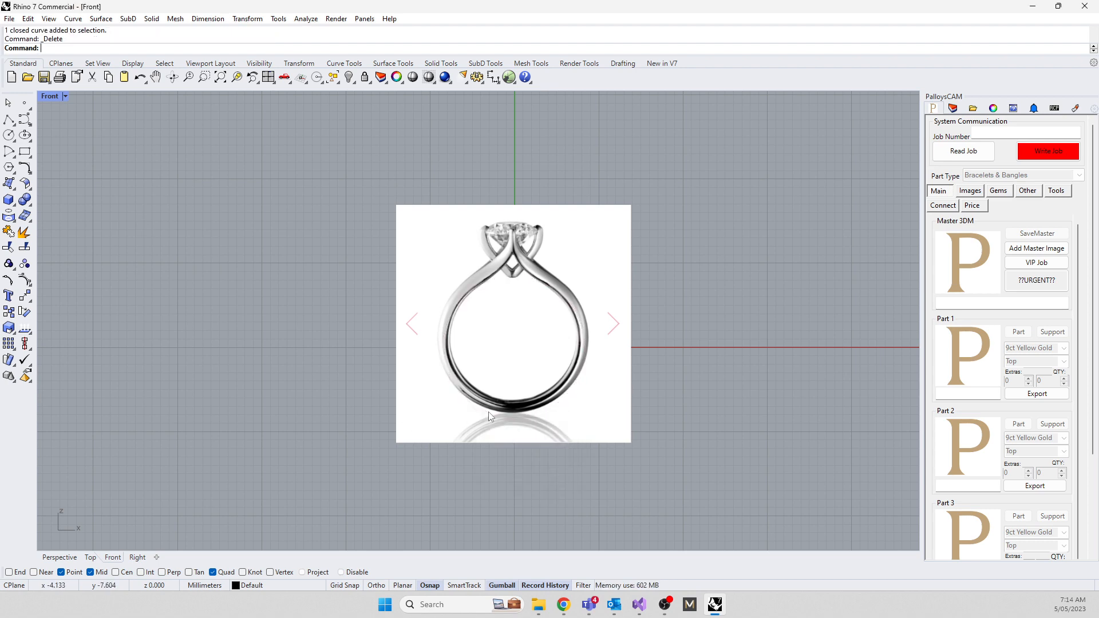
type("circle")
key("Return")
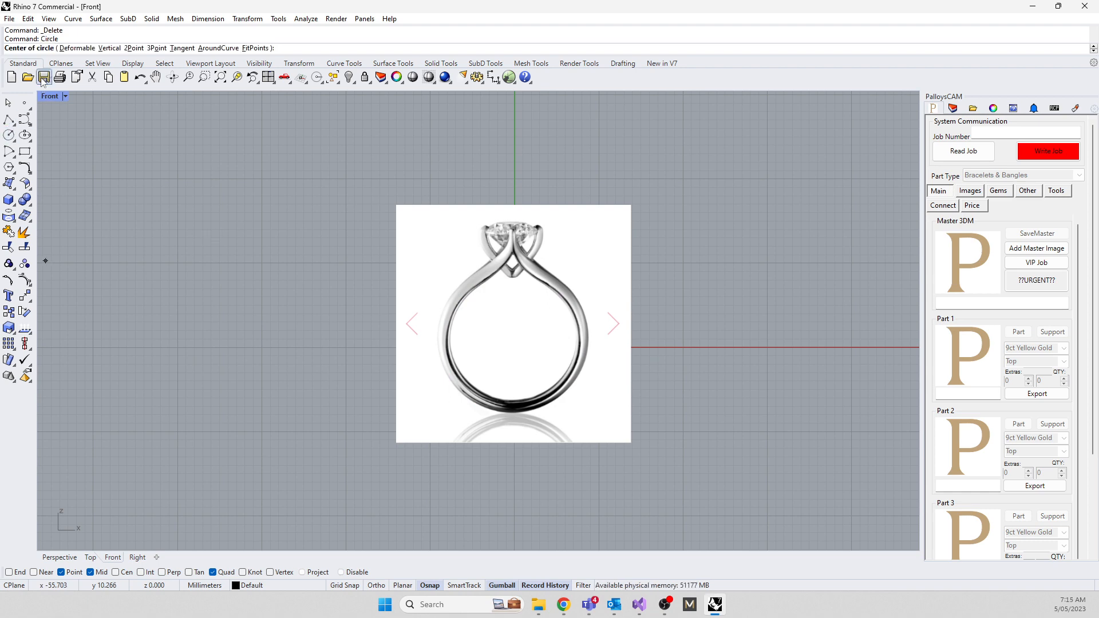
left_click(278, 256)
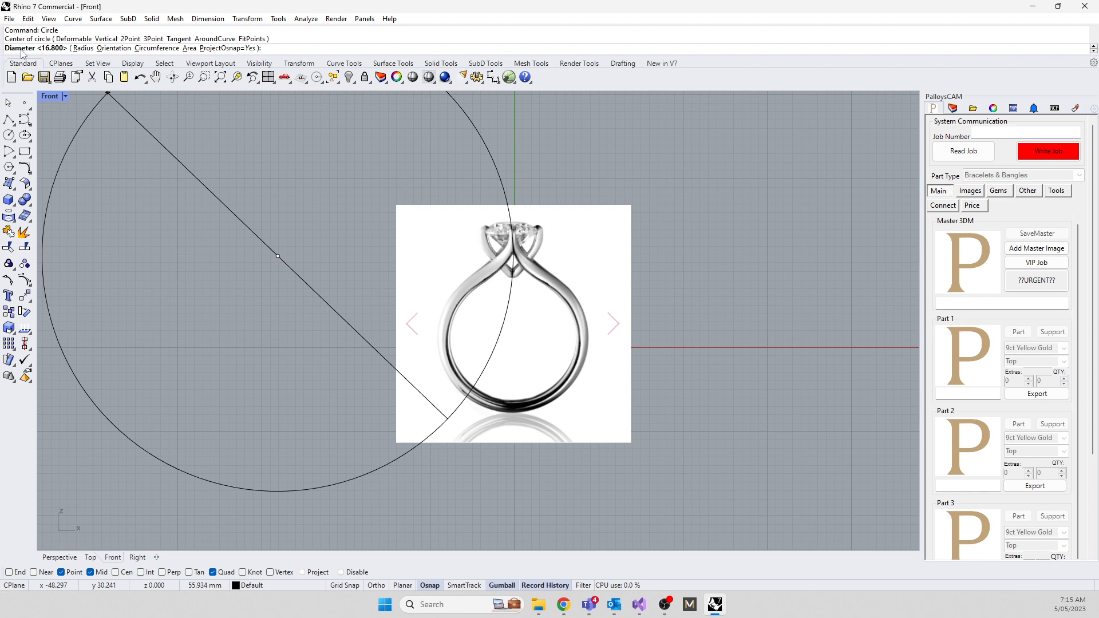
left_click(84, 49)
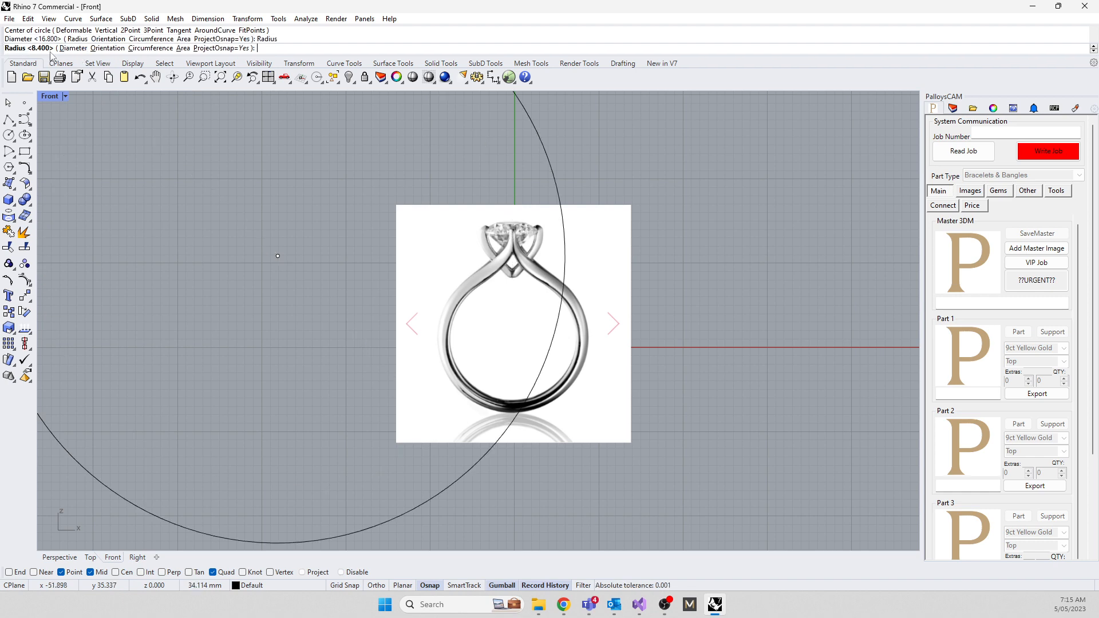
left_click(72, 49)
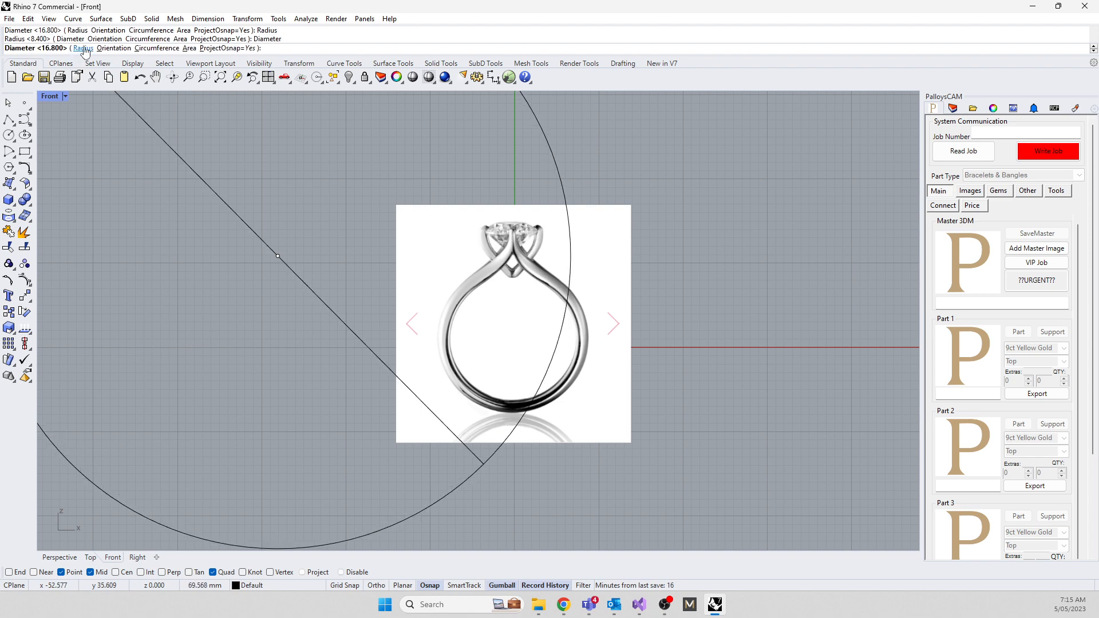
left_click(83, 48)
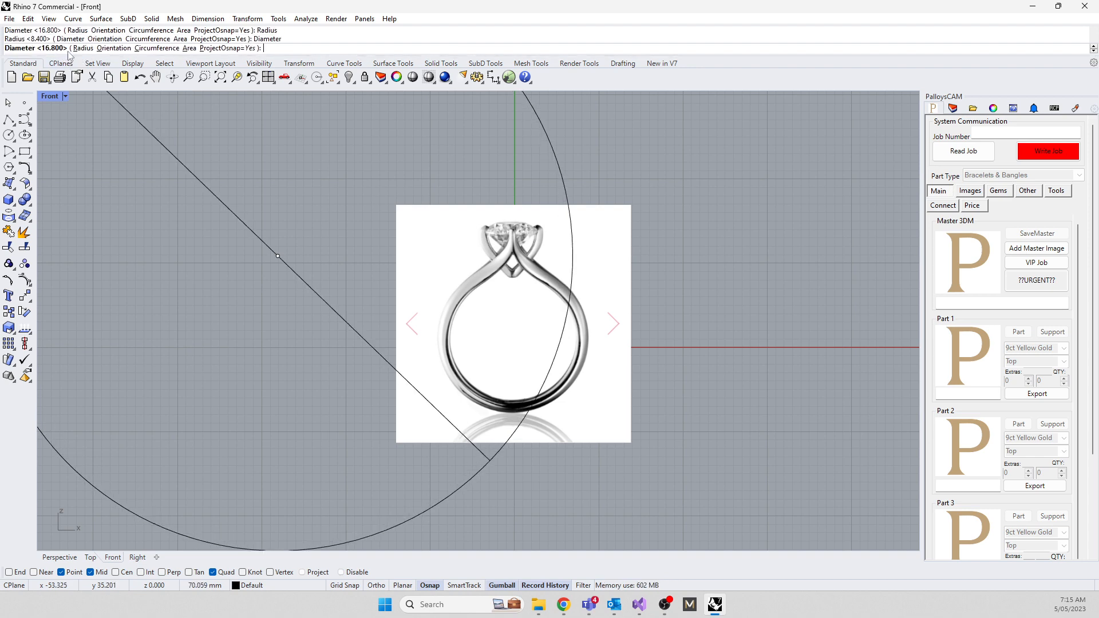
key("Escape")
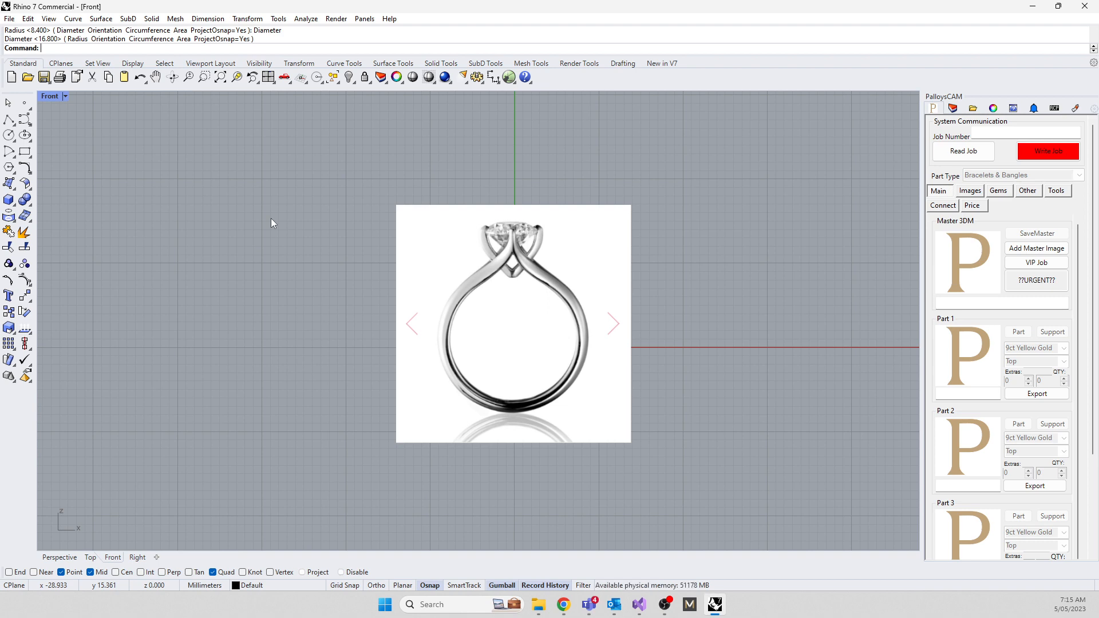
Redraw the finger-size circle at the origin with a diameter of 16.8 mm
type("circle")
key("Return")
type("0")
key("Return")
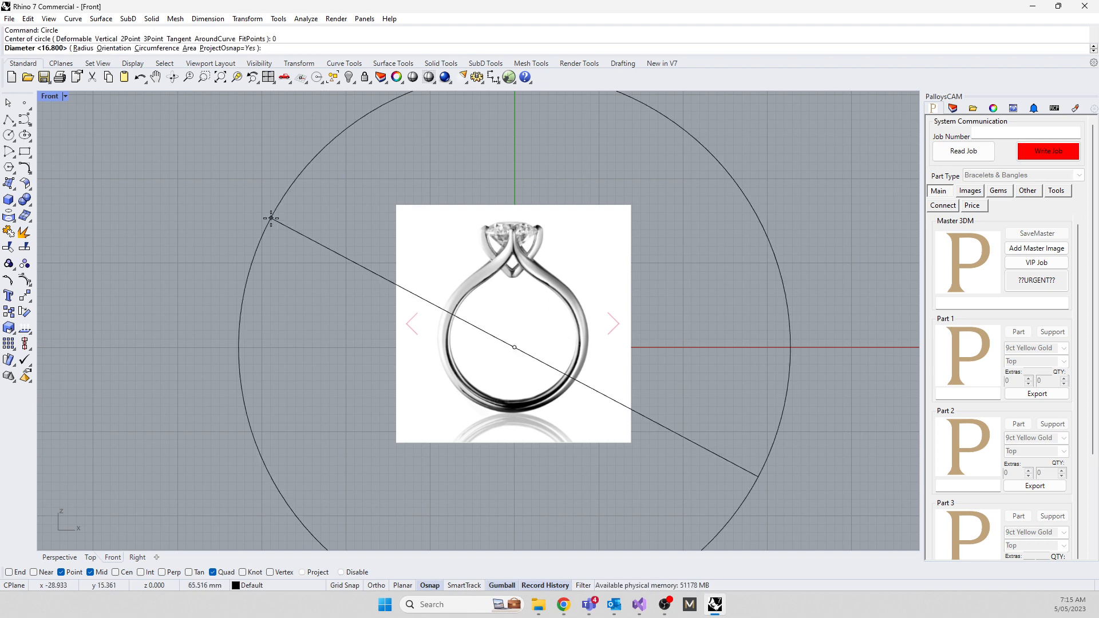
type("1")
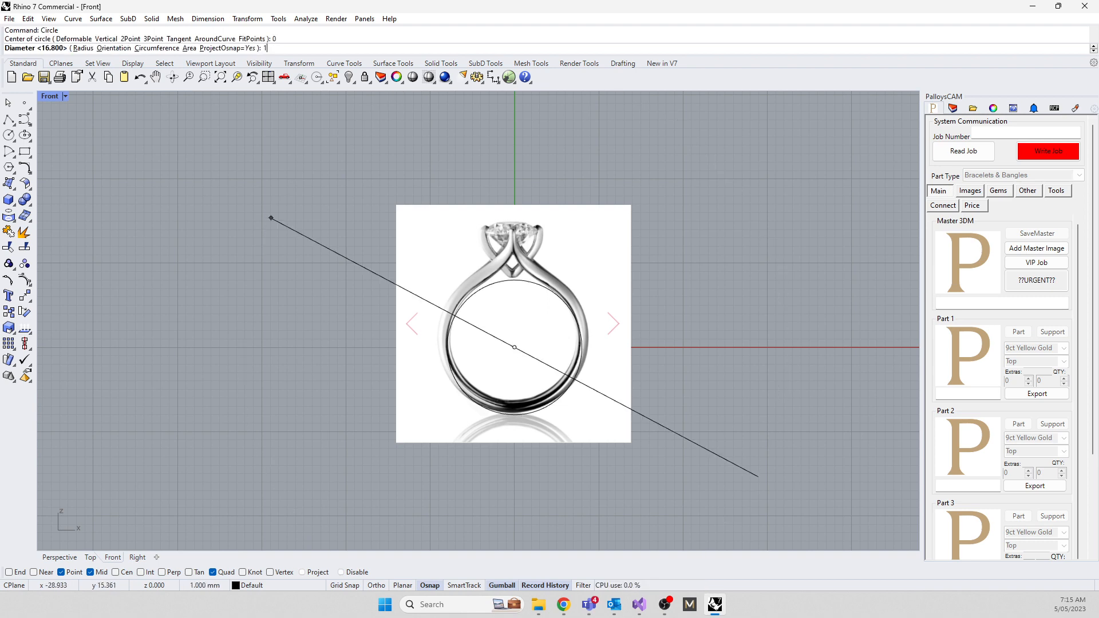
type("6.8")
key("Return")
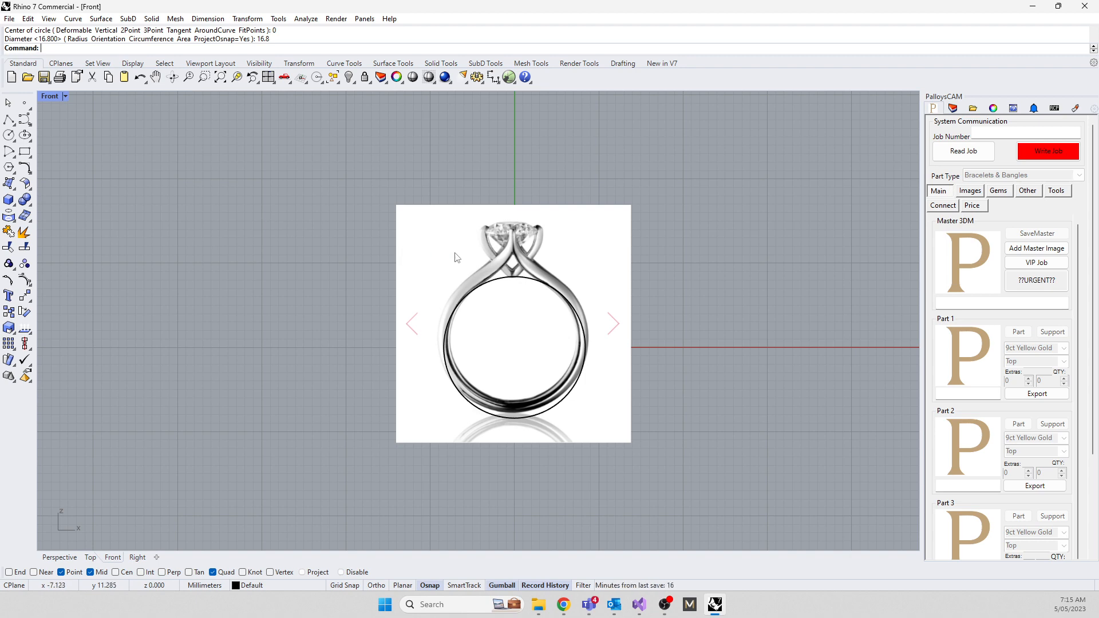
Move the ring picture up and to the left, clear of the 16.8 mm circle, and deselect it
left_click(534, 274)
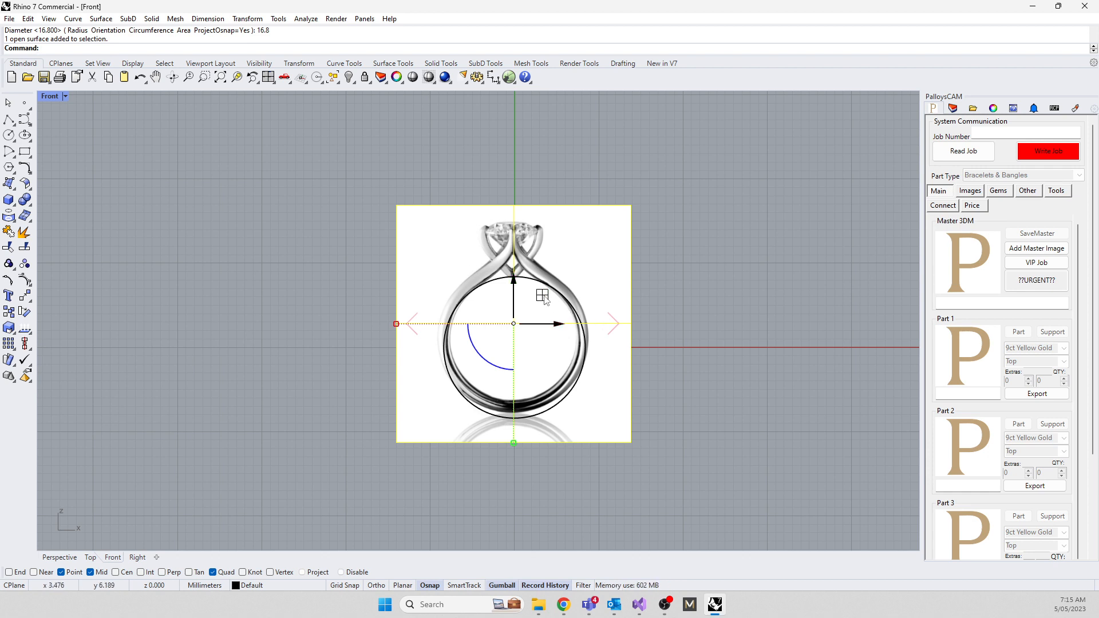
left_click_drag(542, 293, 309, 231)
left_click(327, 428)
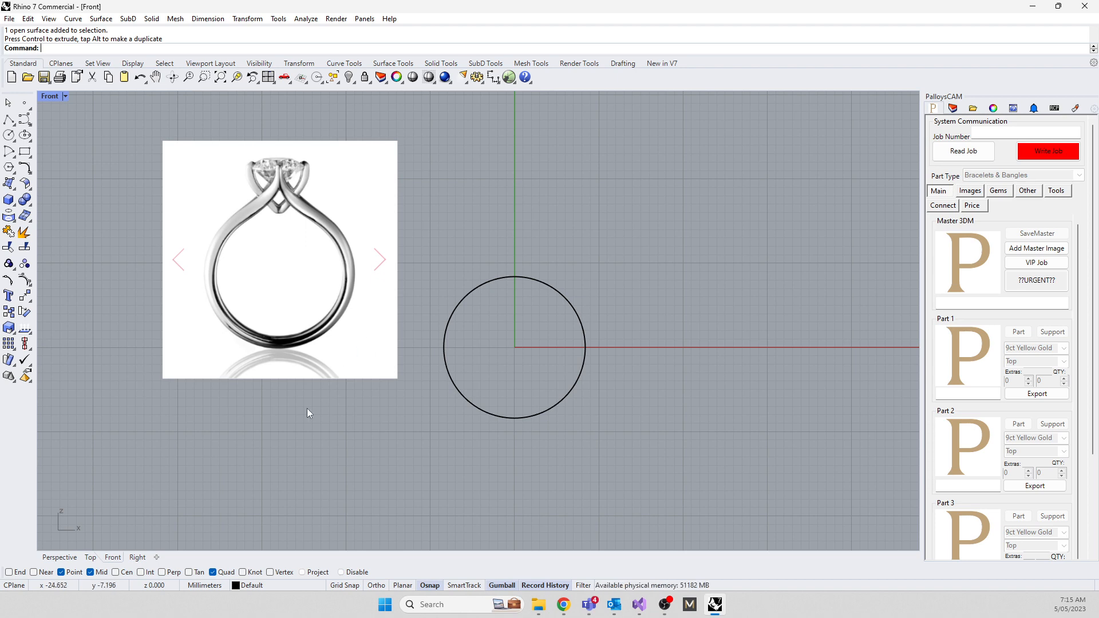
type("Circle")
key("Return")
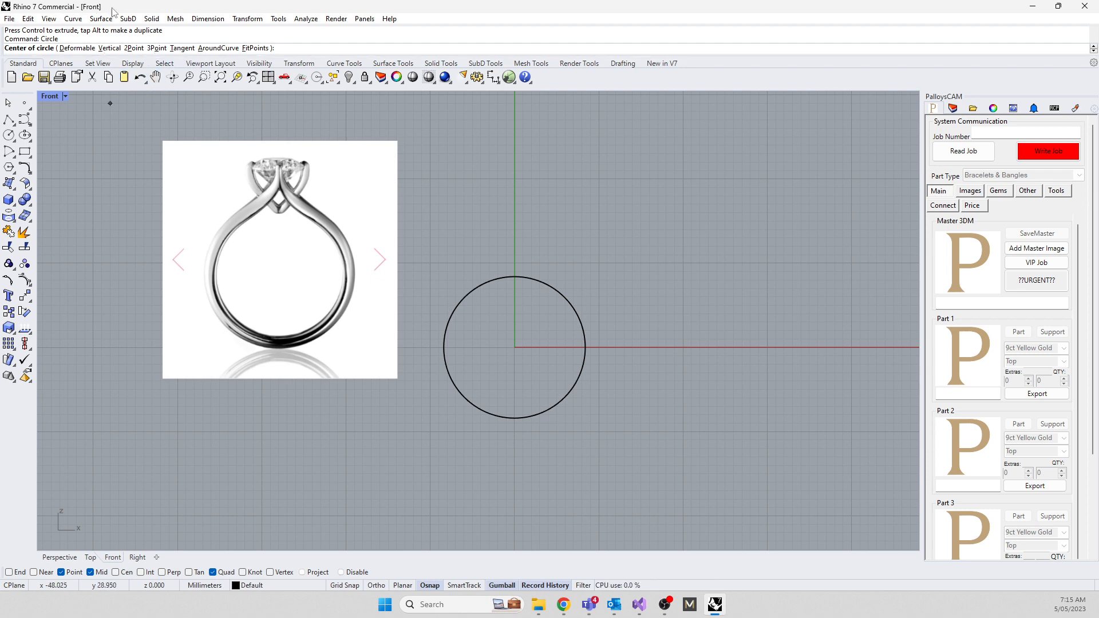
left_click(135, 49)
left_click(710, 160)
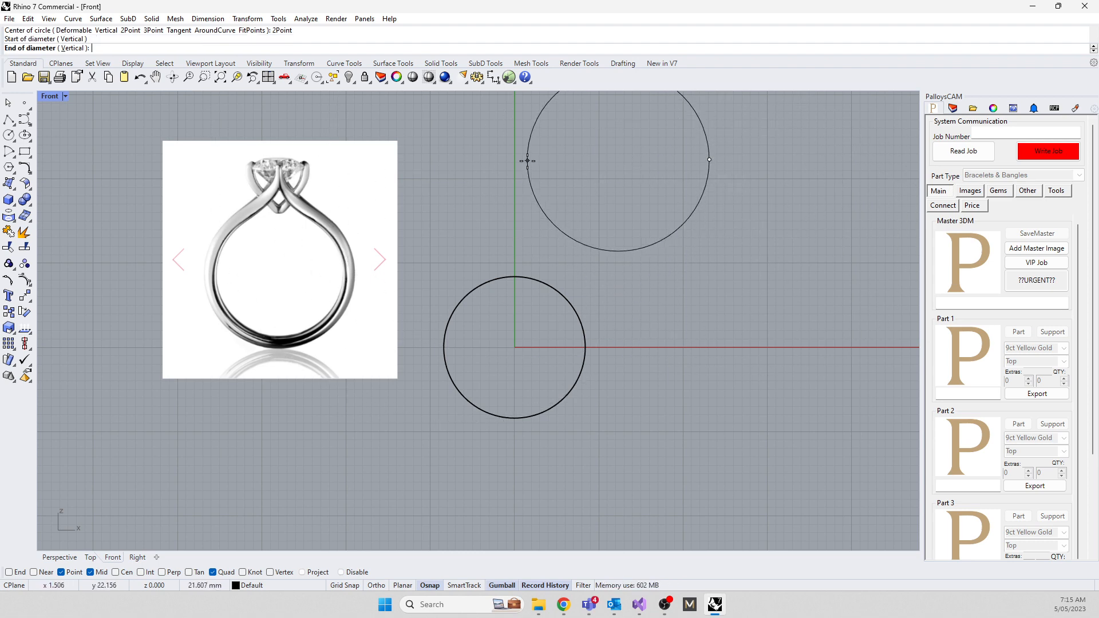
key("Escape")
Draw a two-point circle about 14.9 mm in diameter across the inner edge of the shank in the ring picture
scroll(179, 219, "up", 5)
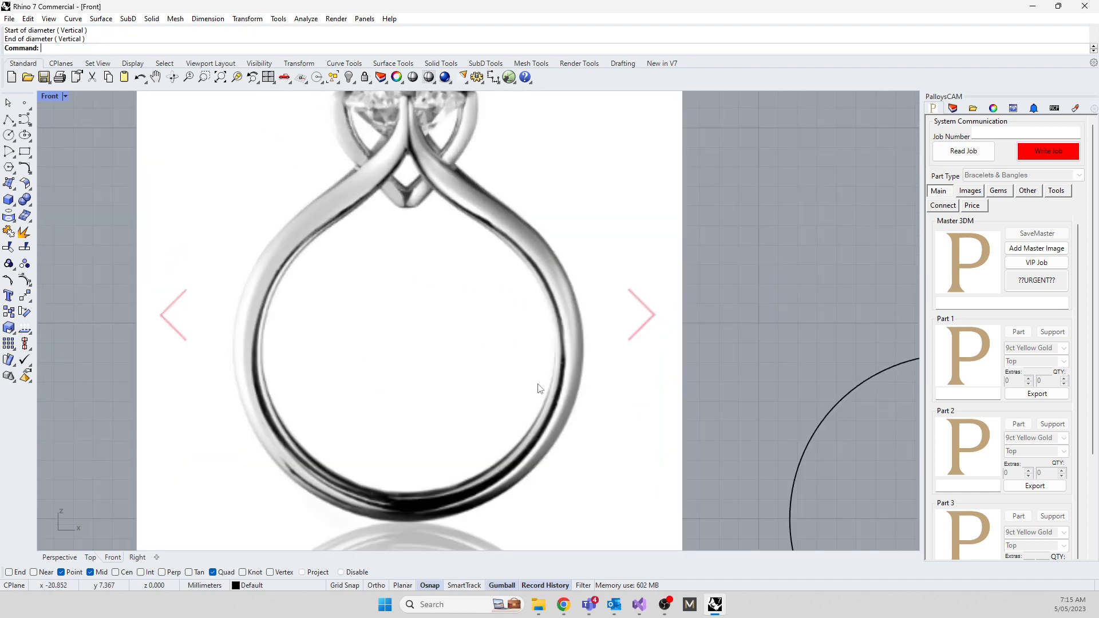
scroll(384, 343, "up", 1)
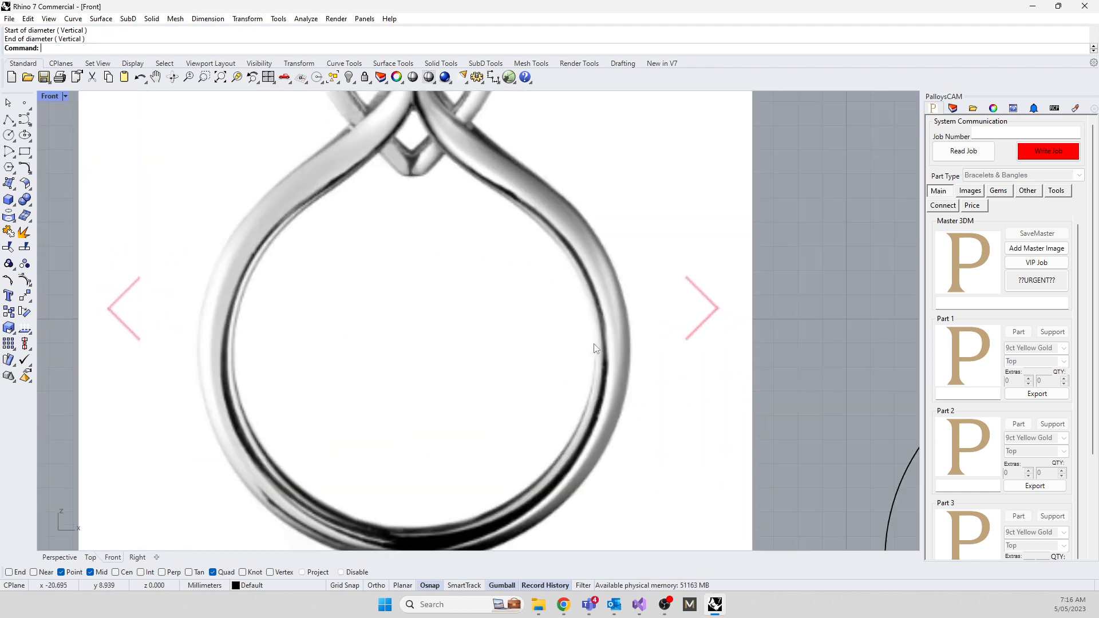
left_click(8, 136)
left_click(136, 48)
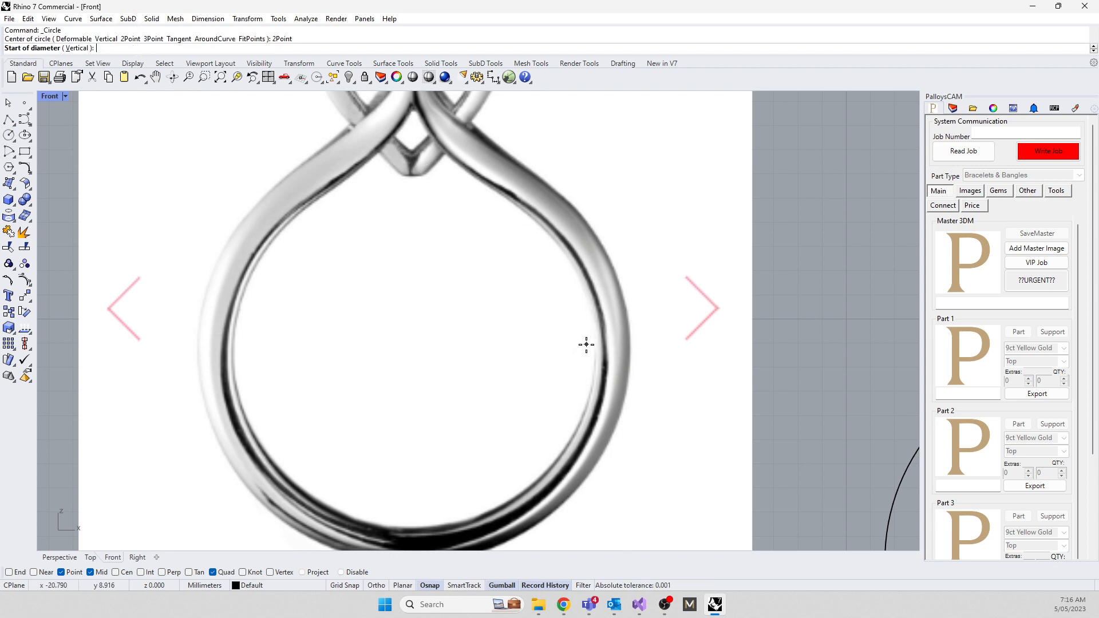
scroll(597, 340, "up", 3)
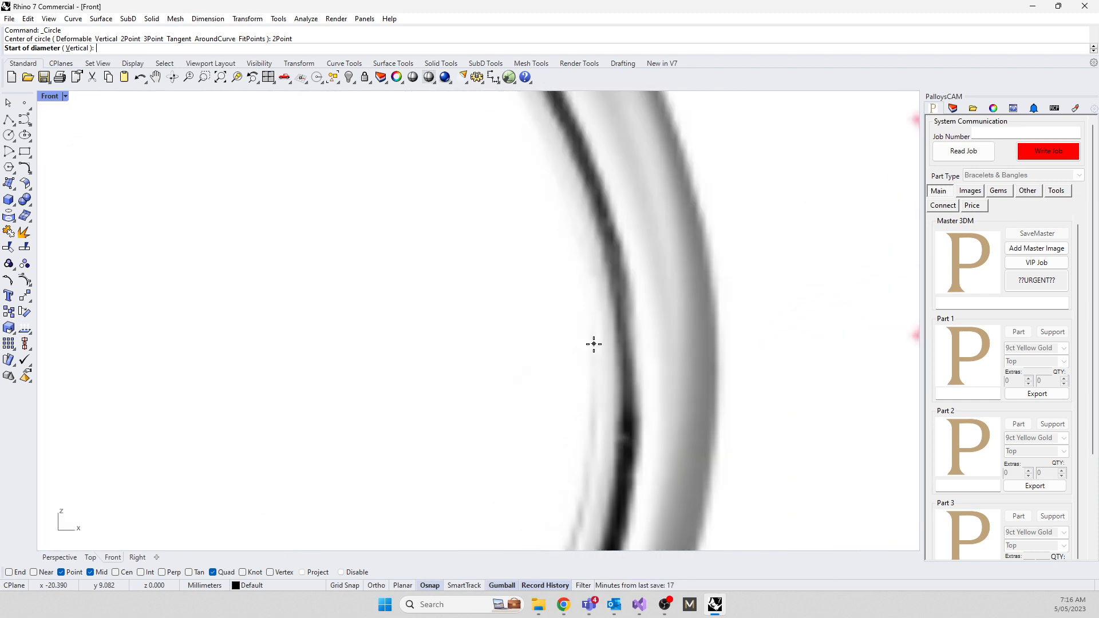
left_click(591, 342)
scroll(590, 343, "down", 3)
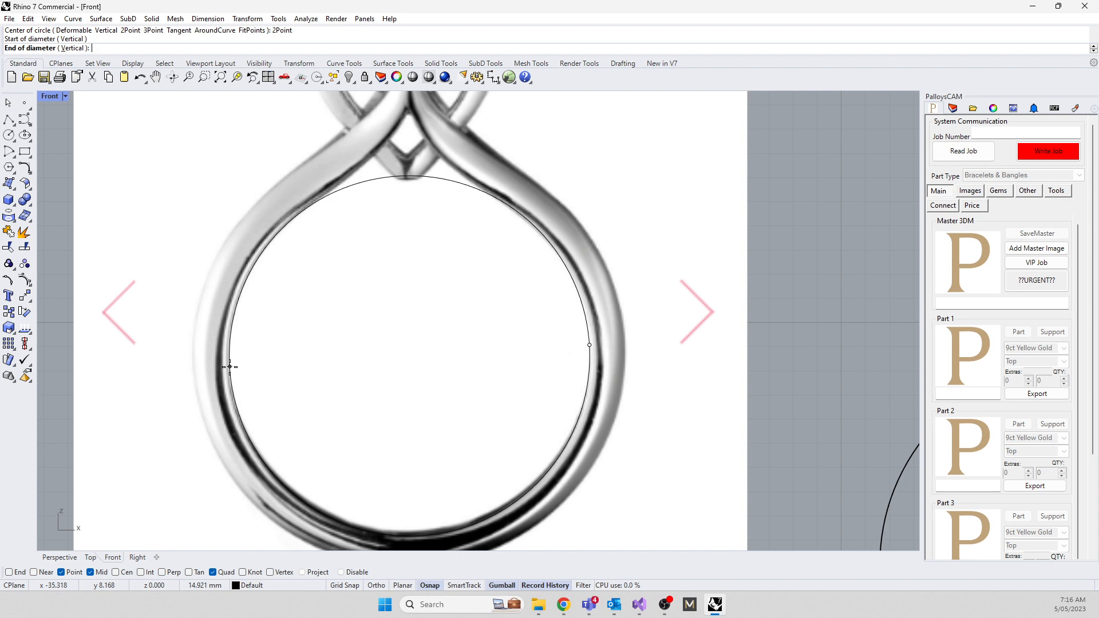
left_click(229, 366)
Split the ring picture surface using the two-point circle on the shank's inner edge as the cutting object
scroll(368, 252, "down", 5)
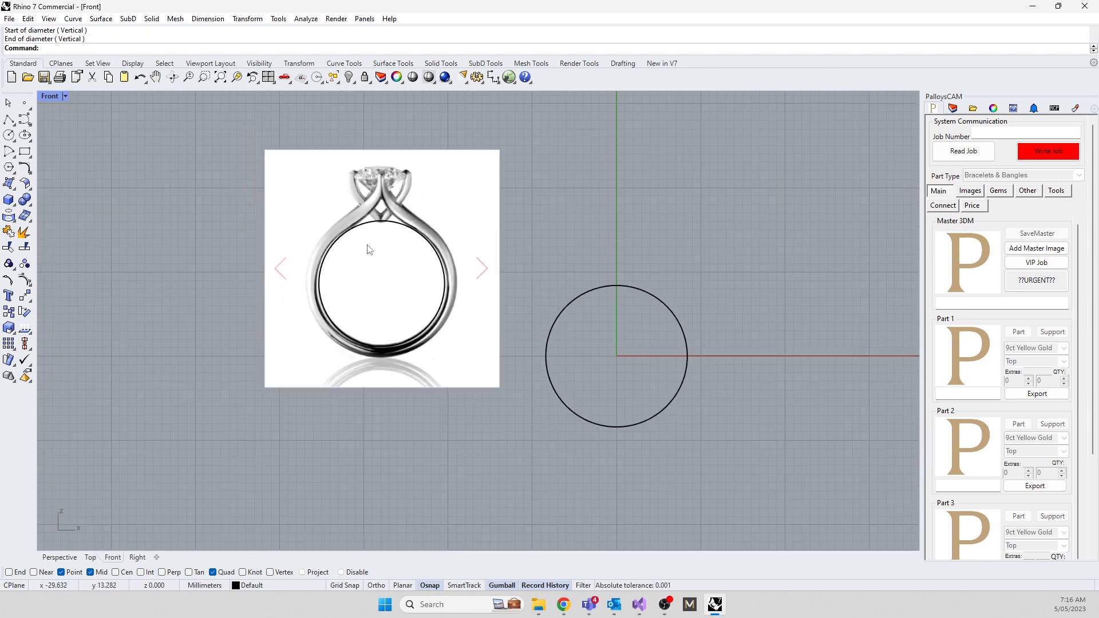
left_click(400, 269)
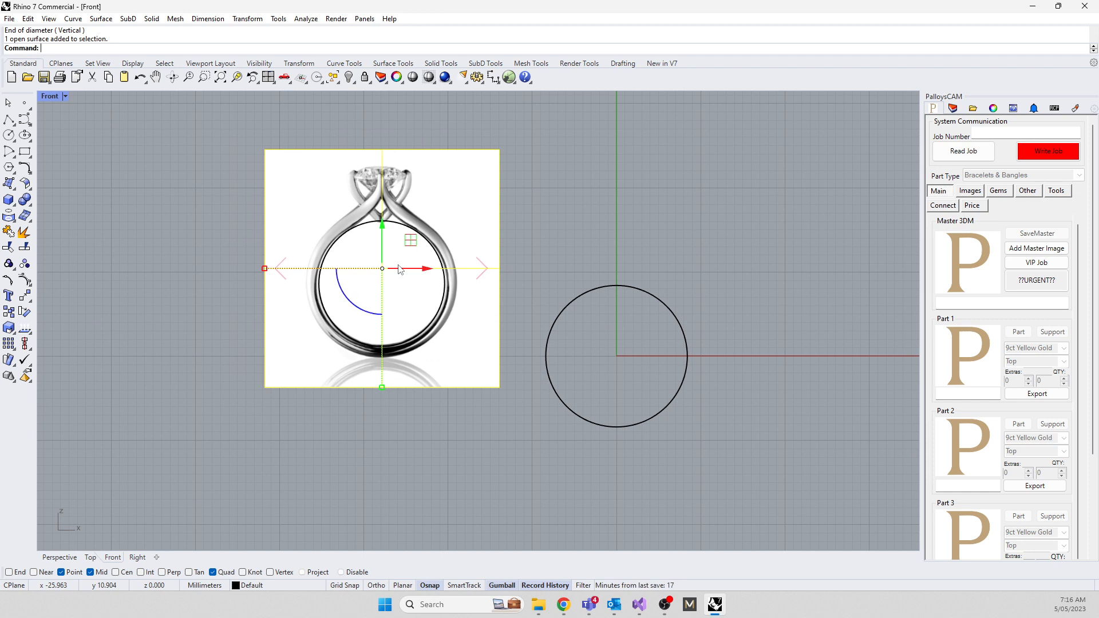
type("Split")
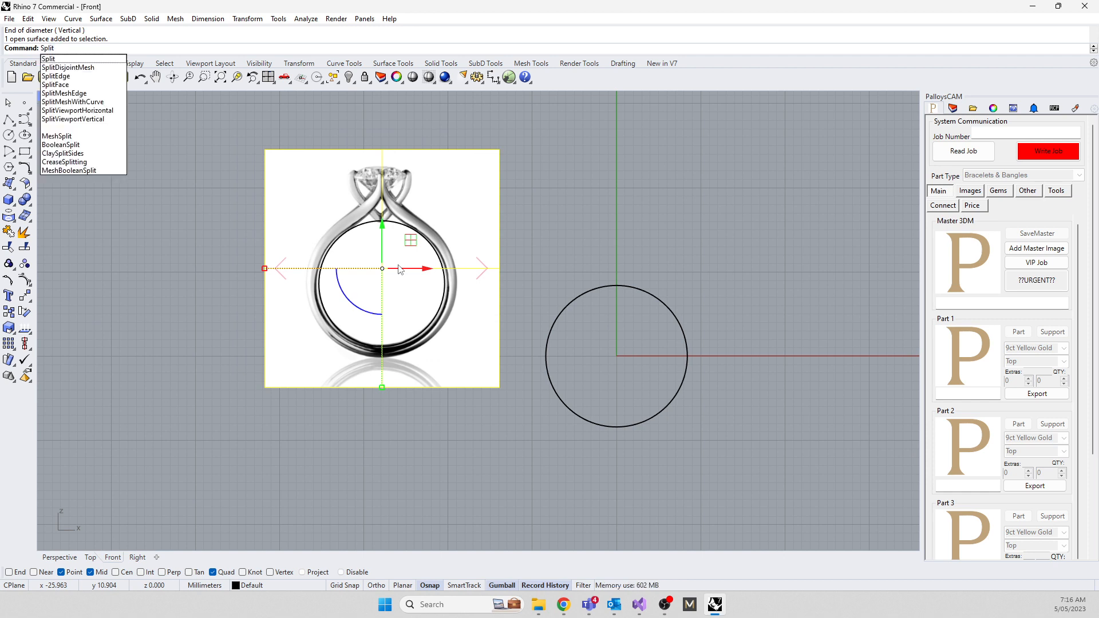
key("Return")
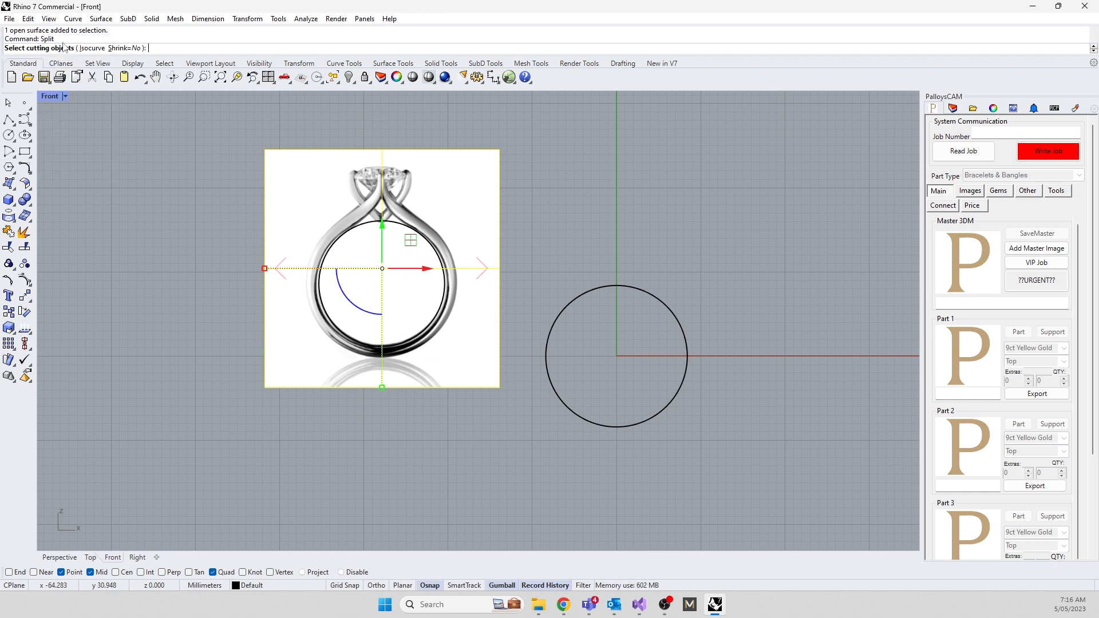
left_click(370, 226)
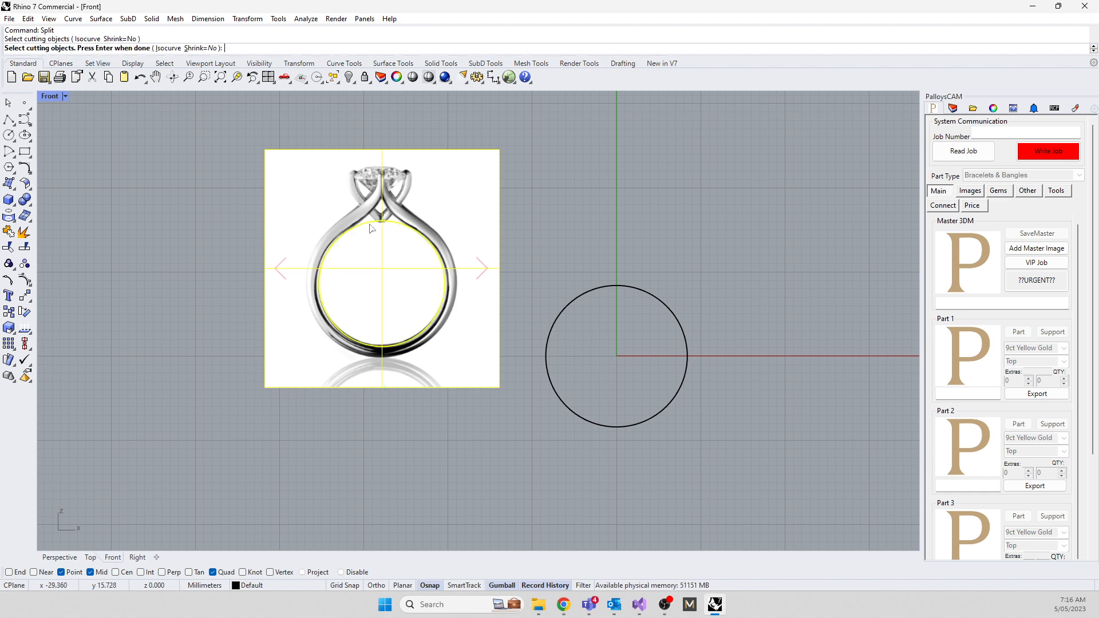
key("Return")
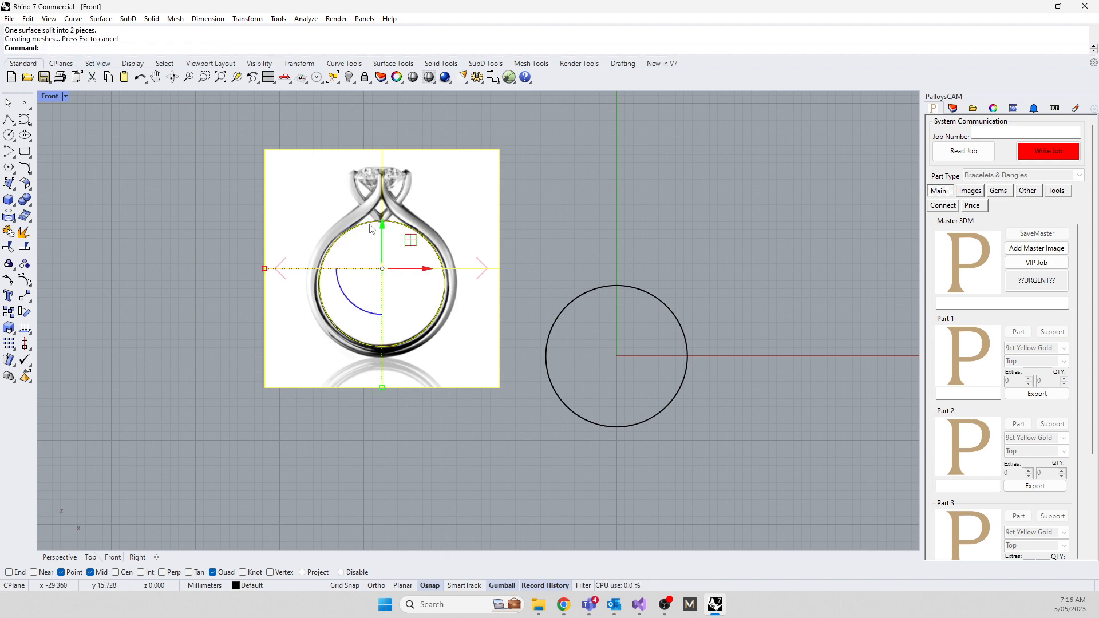
Delete the circular piece split out of the middle of the ring picture
left_click(102, 309)
left_click(407, 288)
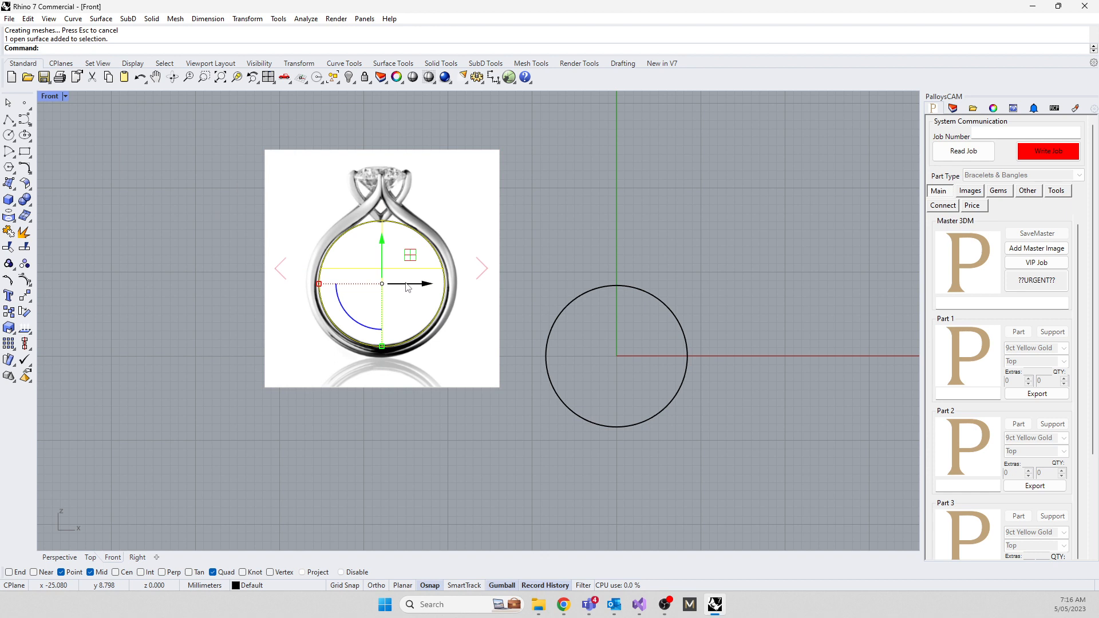
key("Delete")
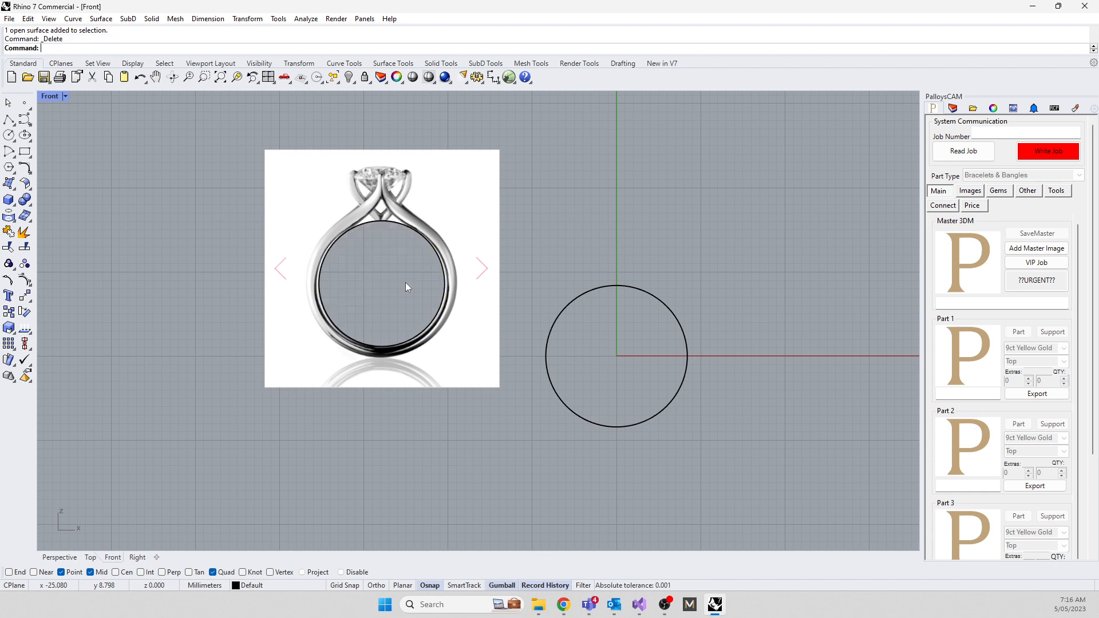
Delete the two-point circle curve around the opening in the ring picture
left_click(378, 220)
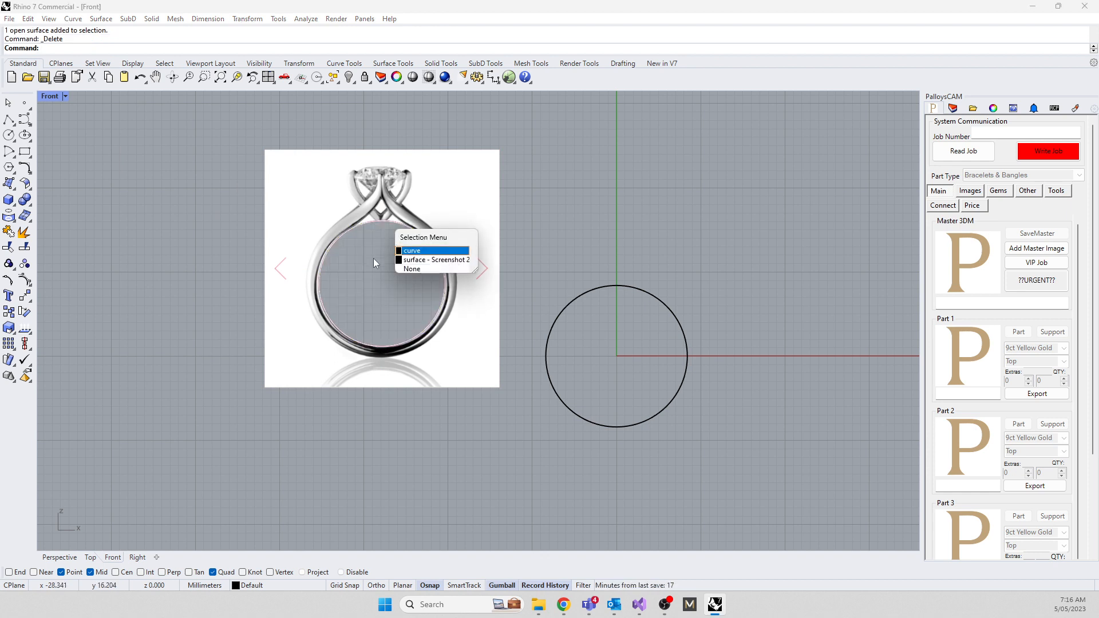
key("Return")
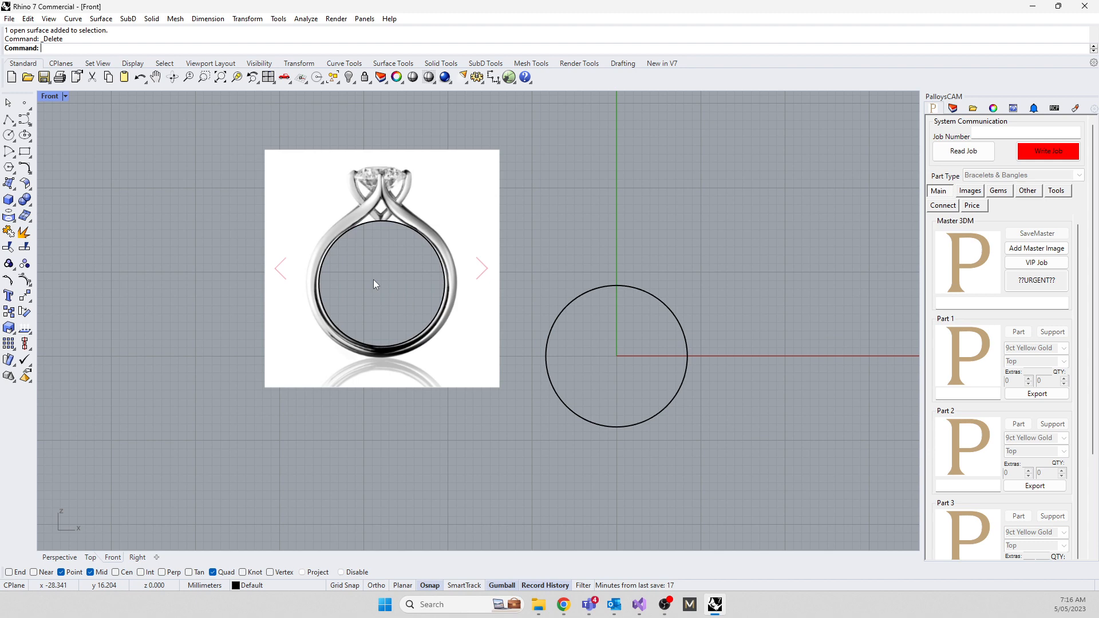
left_click(380, 221)
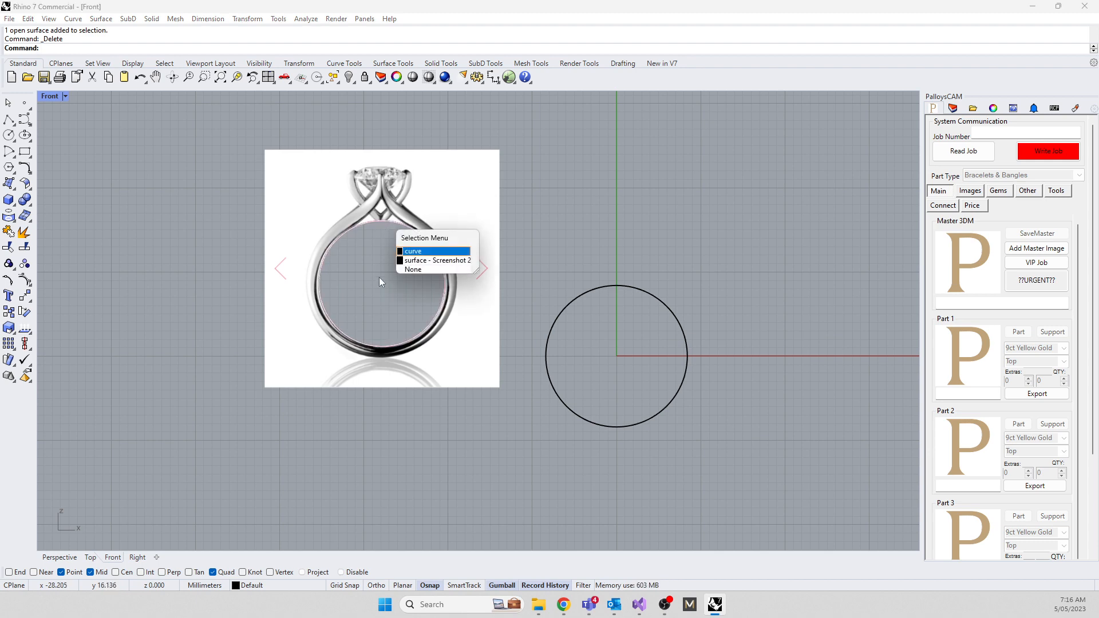
left_click(408, 252)
key("Delete")
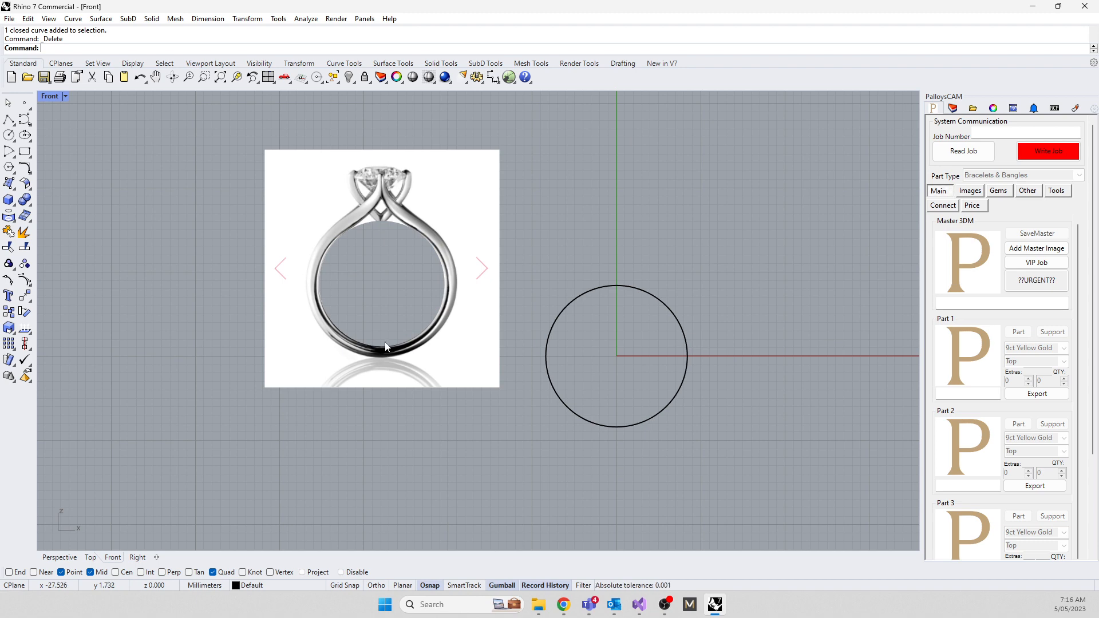
Orient the ring picture with 3D scaling, matching its opening's bottom and top quadrants to those of the 16.8 mm circle, and deselect it
left_click(331, 225)
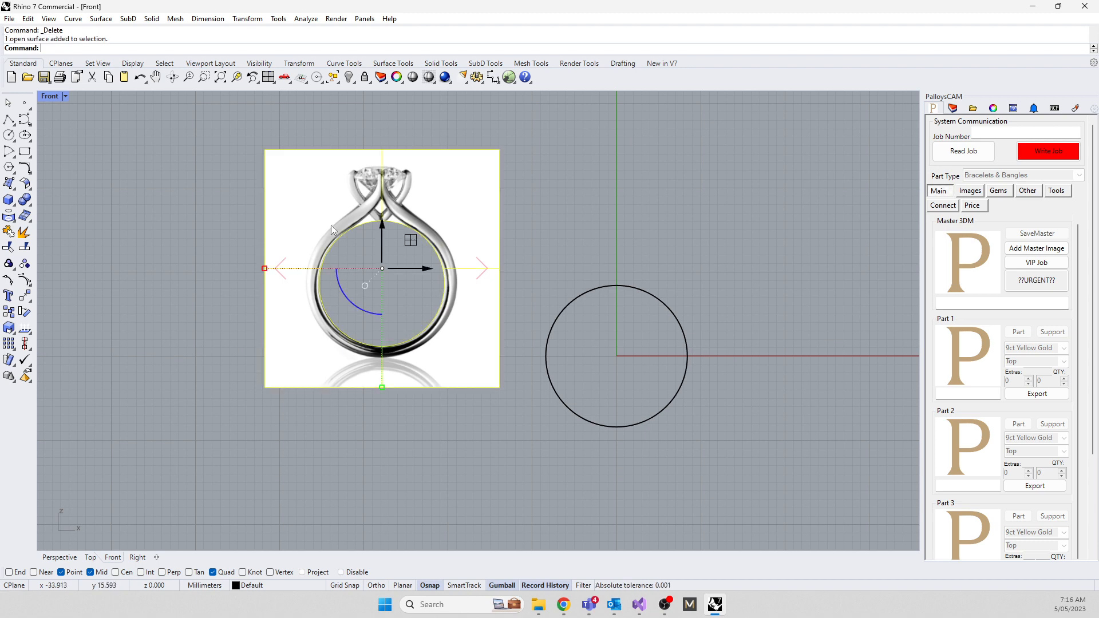
type("Orinet")
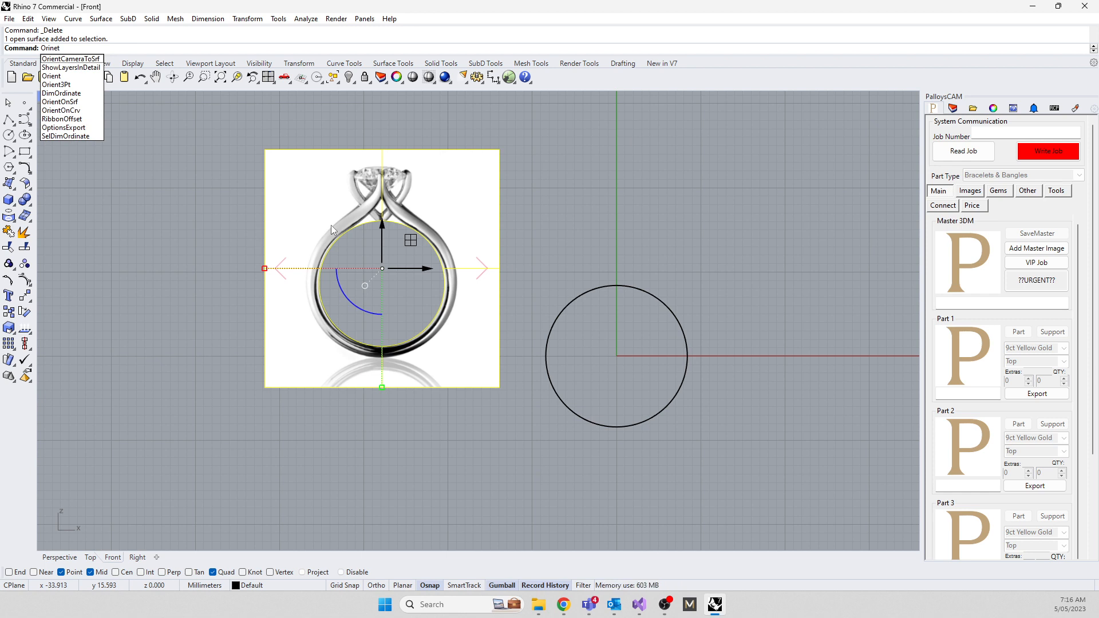
key("Return")
type("O")
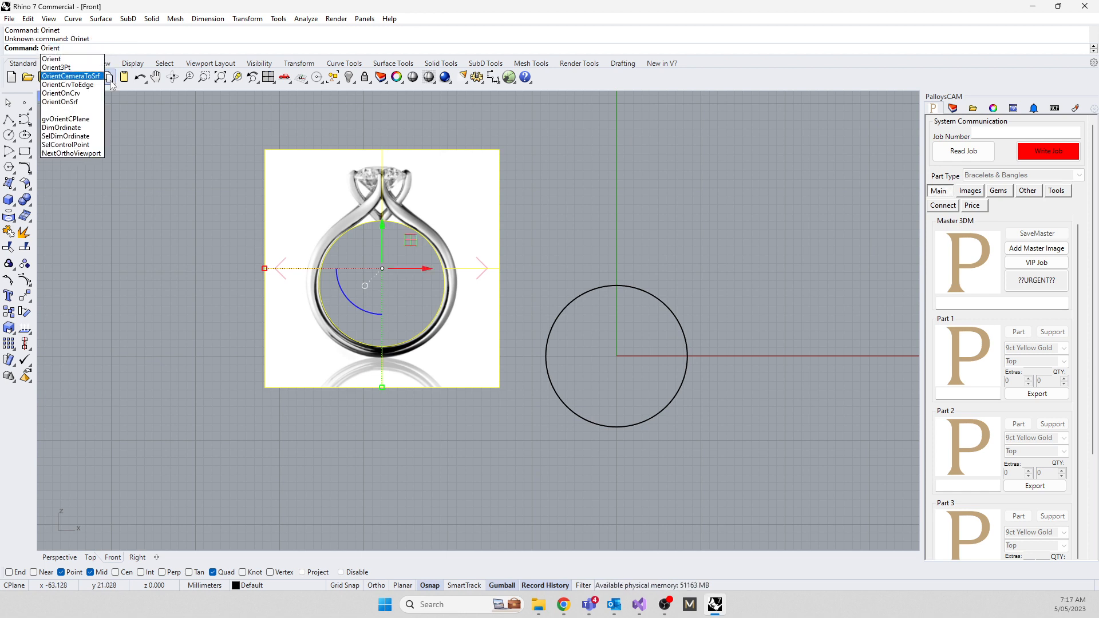
left_click(56, 60)
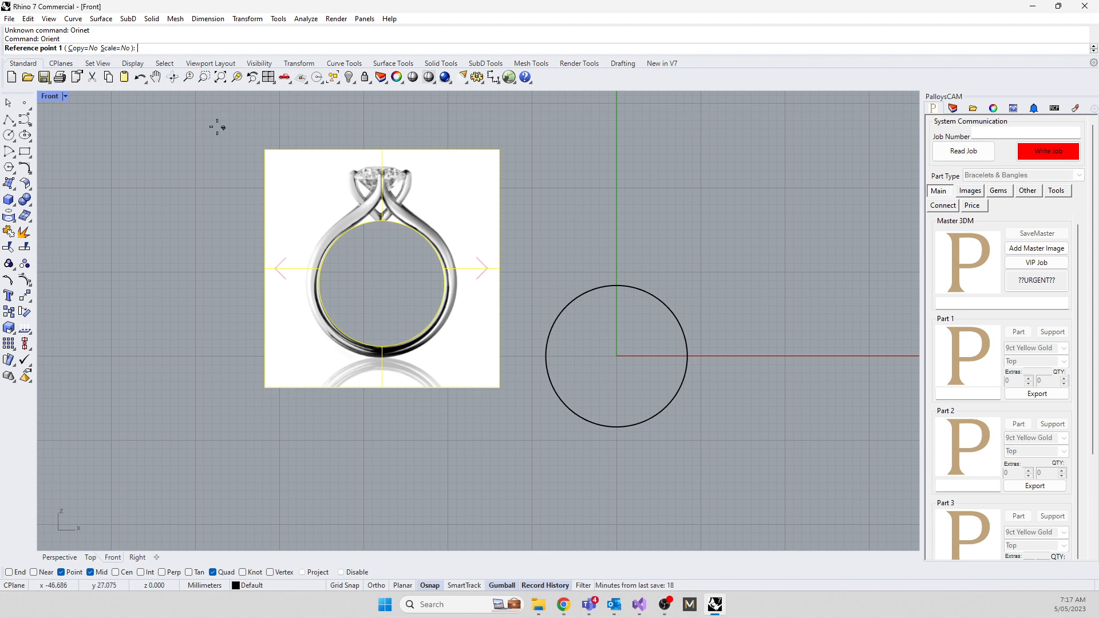
left_click(111, 48)
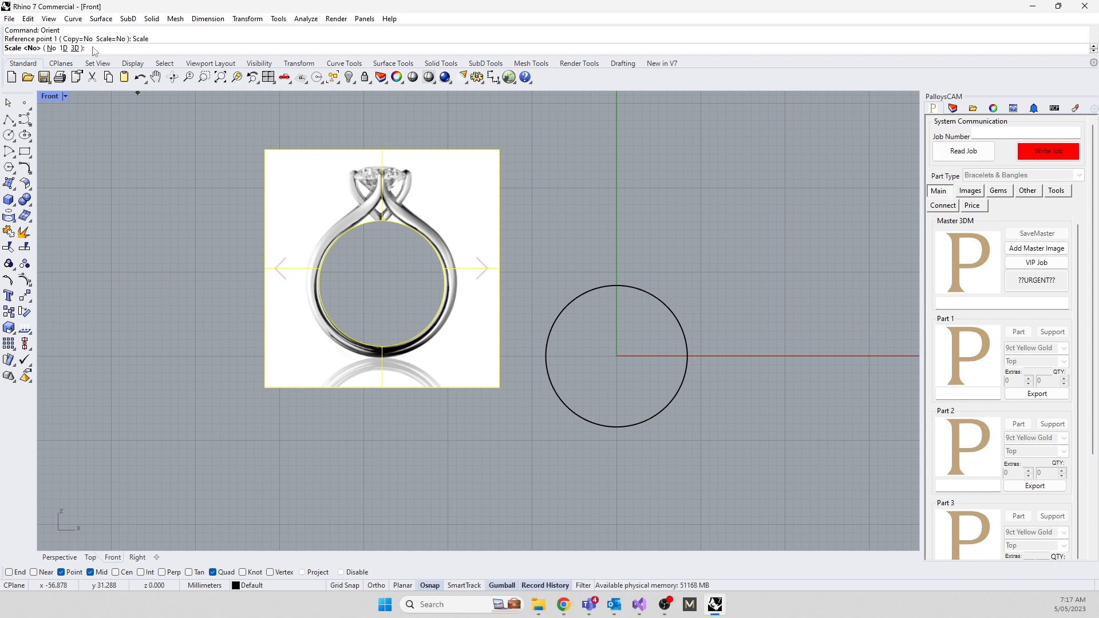
left_click(75, 48)
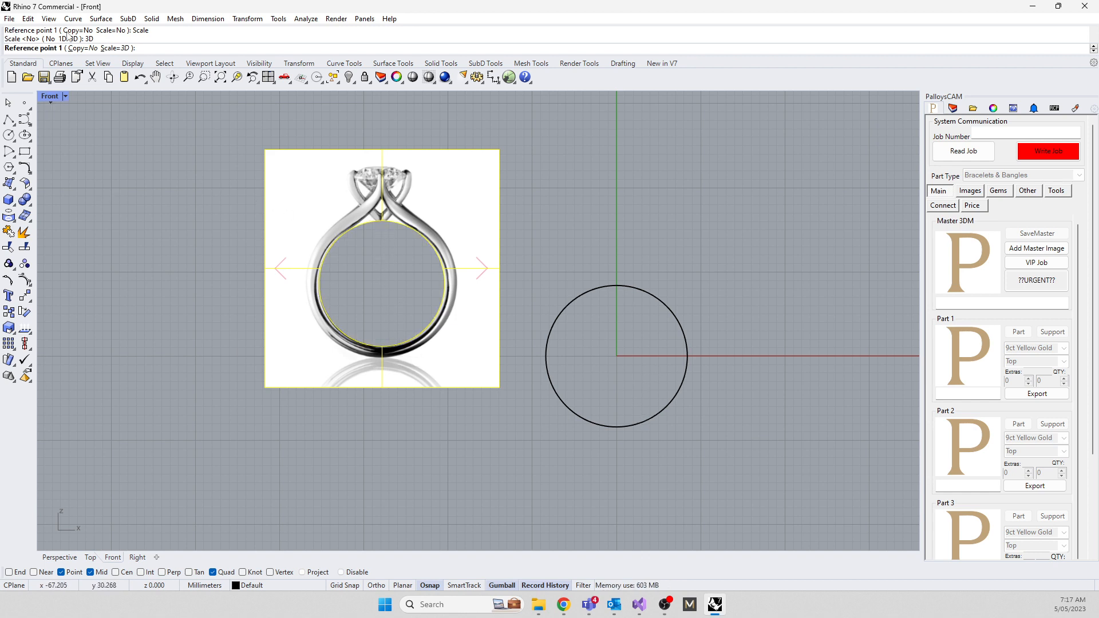
scroll(405, 295, "up", 3)
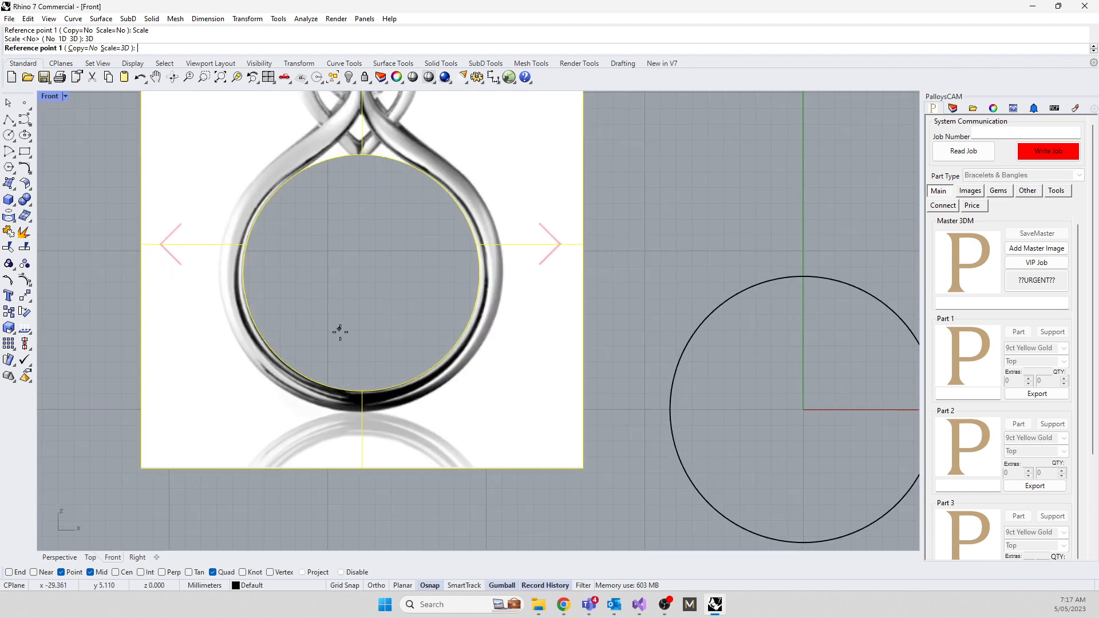
left_click(361, 391)
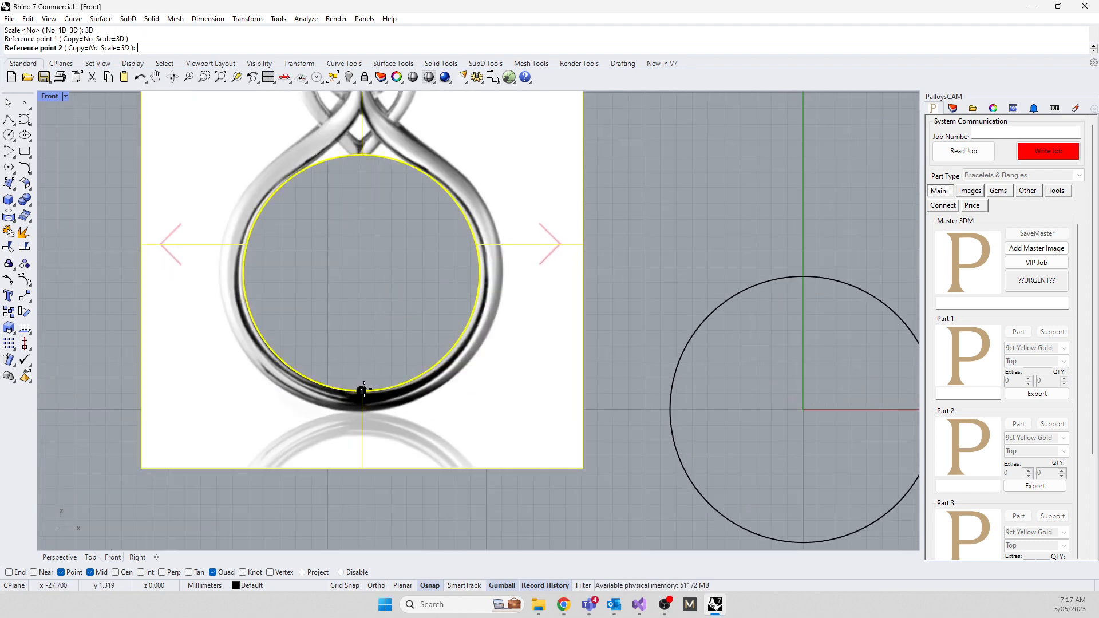
scroll(362, 391, "down", 3)
scroll(358, 314, "up", 2)
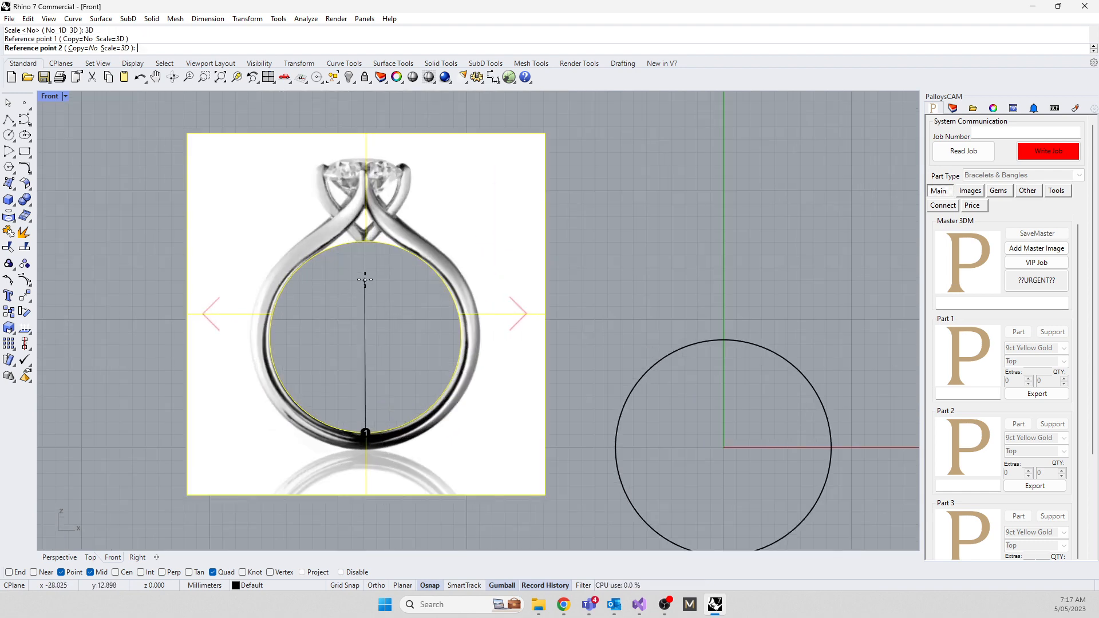
left_click(364, 246)
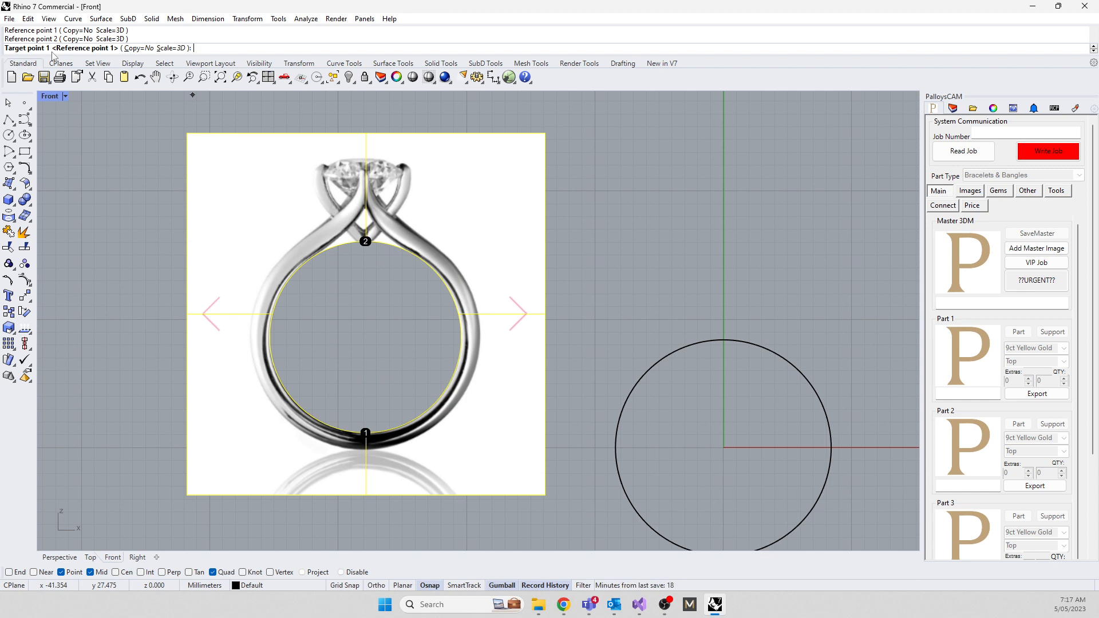
scroll(638, 235, "down", 3)
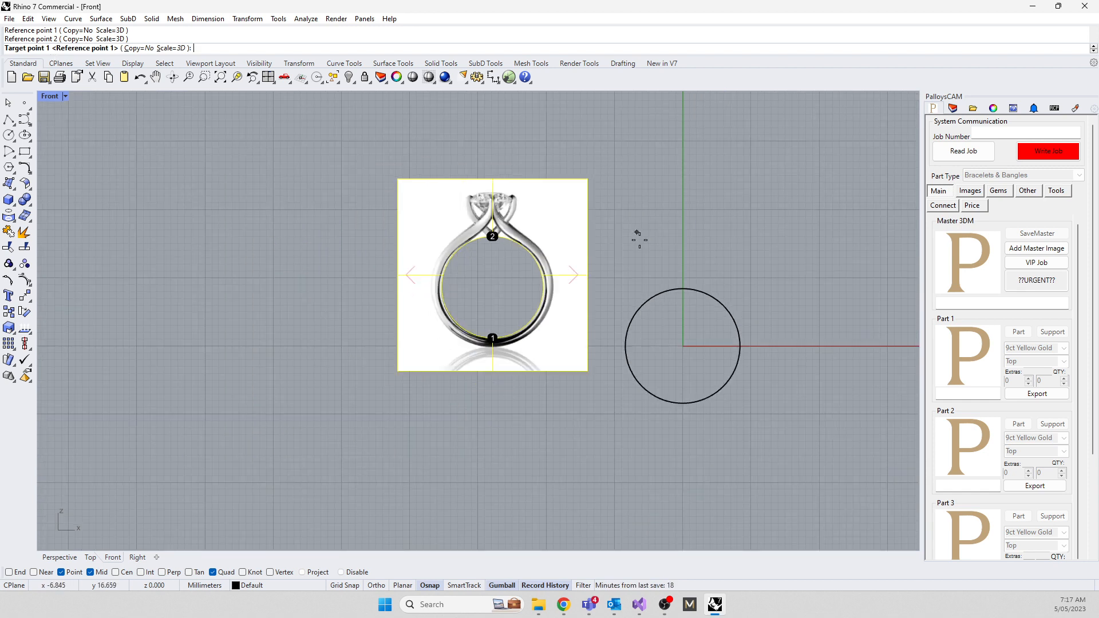
left_click(688, 403)
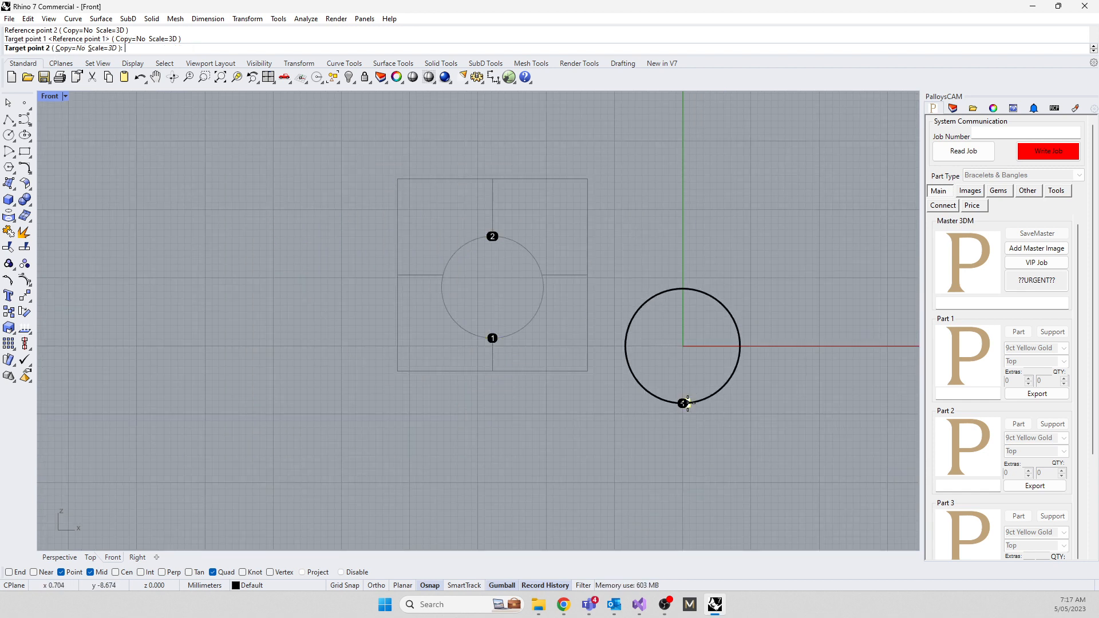
left_click(683, 289)
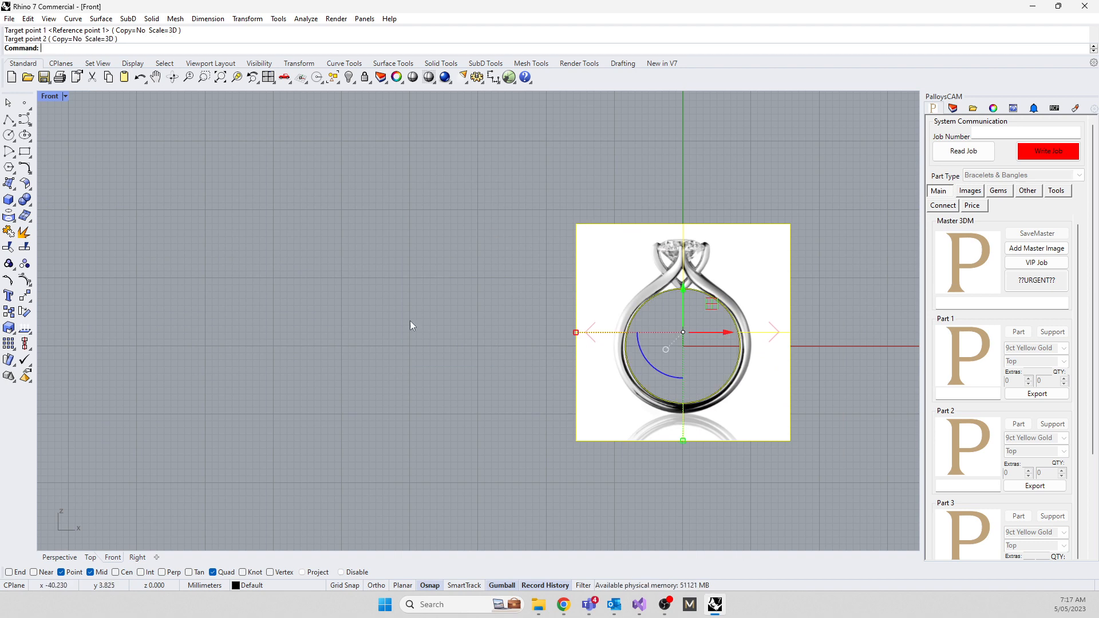
right_click_drag(413, 391, 191, 373)
left_click(190, 373)
scroll(434, 246, "up", 6)
scroll(433, 249, "up", 2)
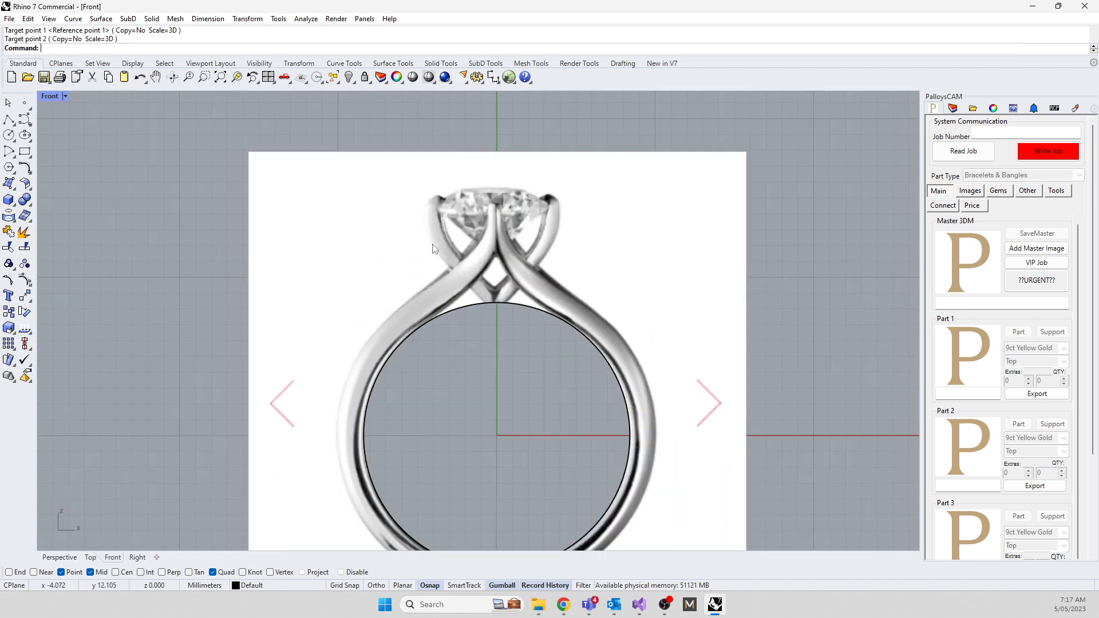
scroll(434, 249, "down", 3)
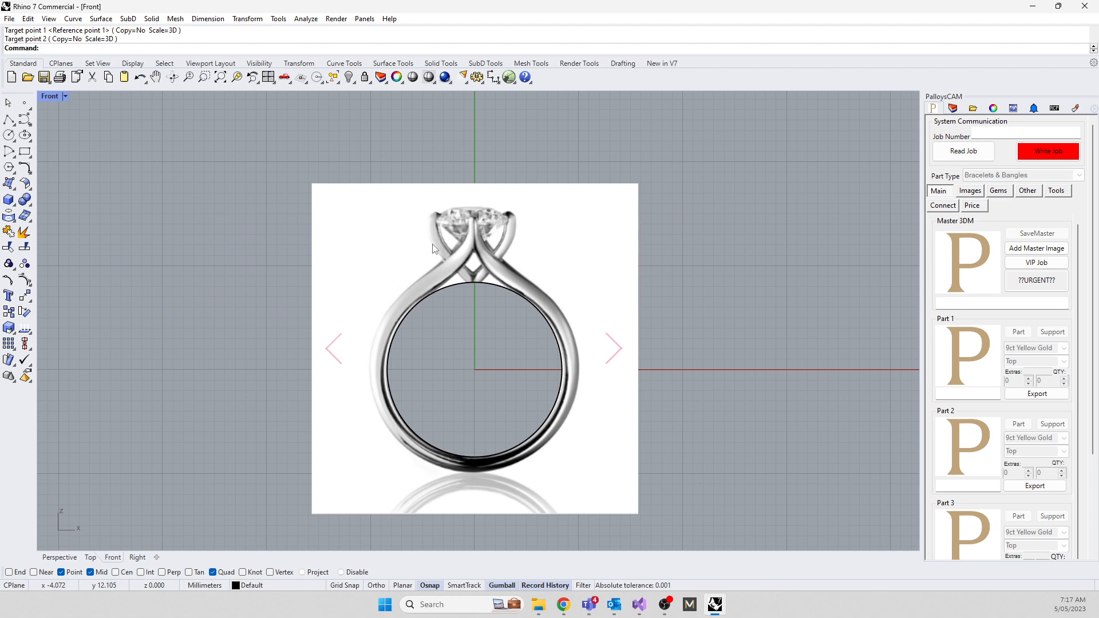
left_click(383, 256)
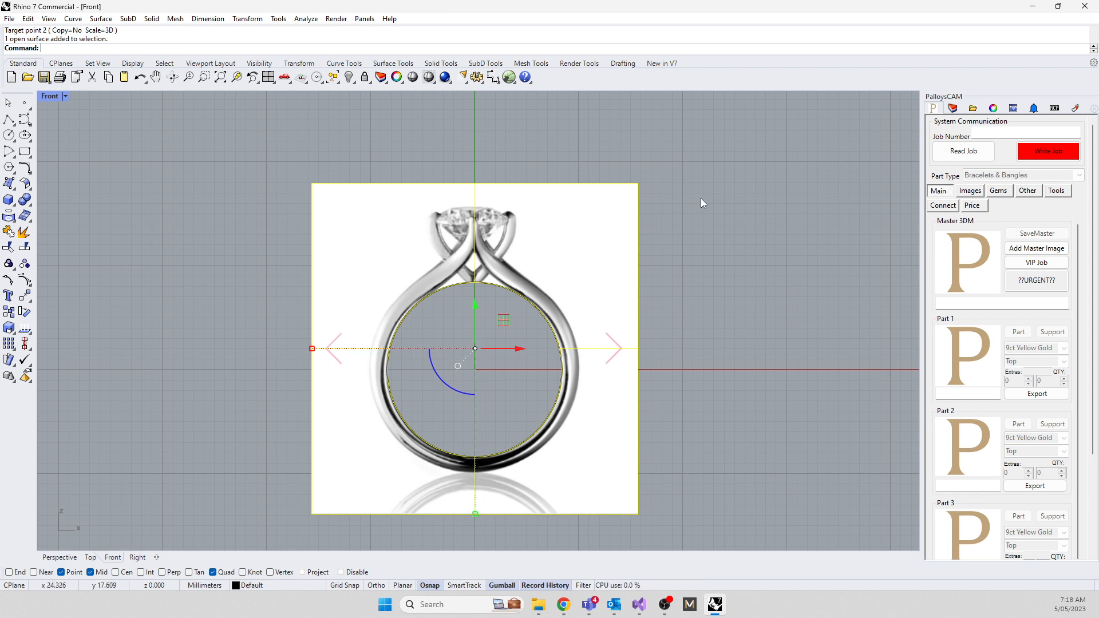
type("Lock")
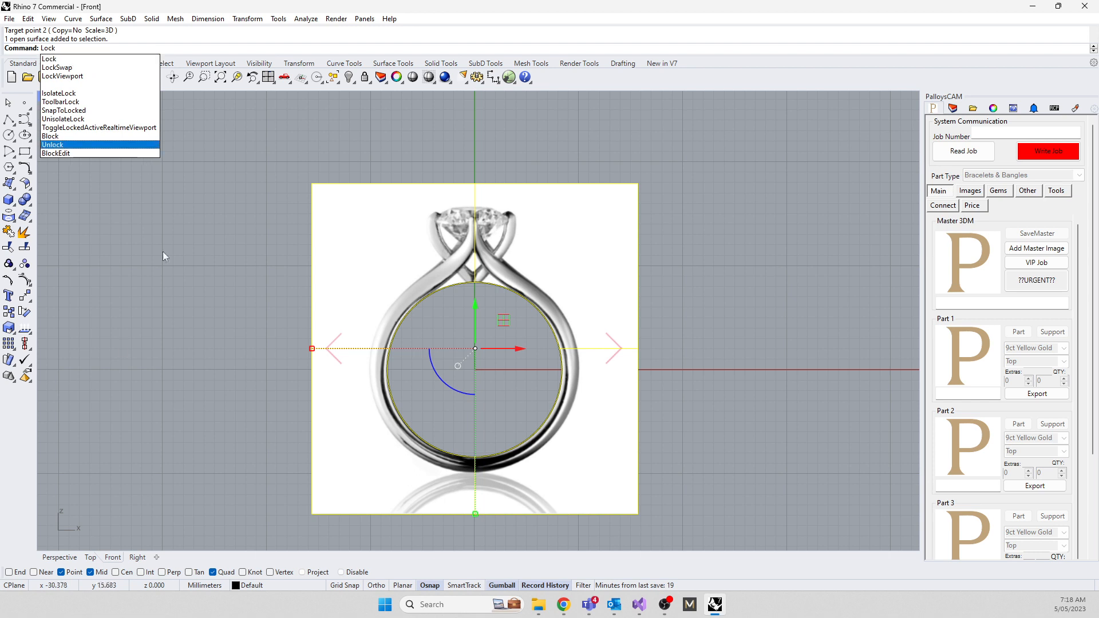
key("Return")
left_click(338, 264)
left_click(462, 118)
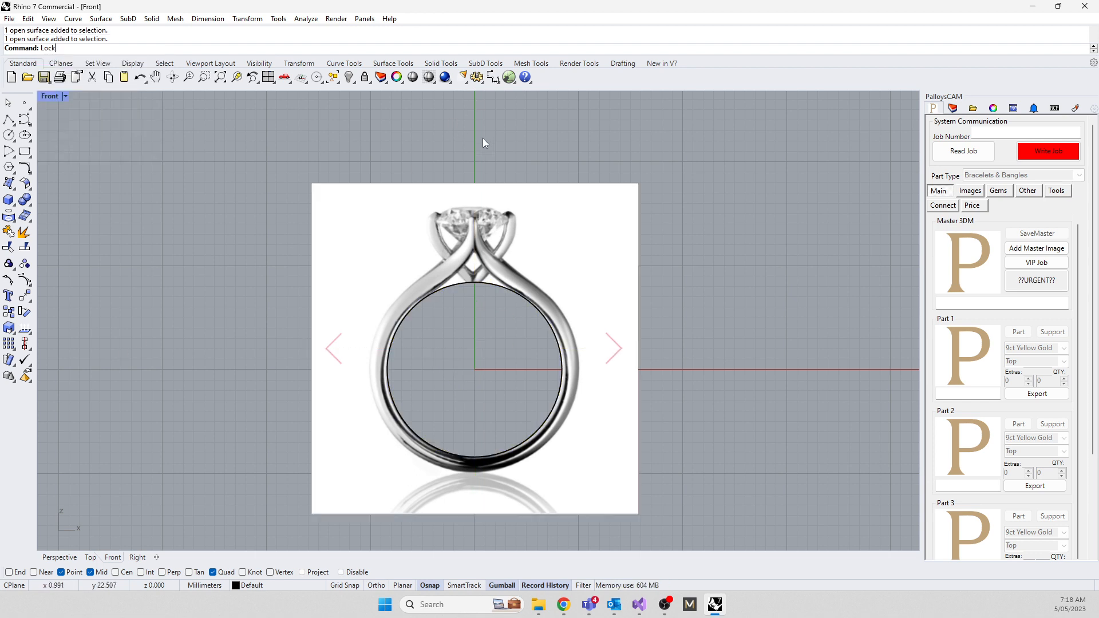
Move the unlocked ring picture down and to the left of the finger-size circle and undo the move
left_click_drag(408, 224, 179, 308)
left_click(445, 286)
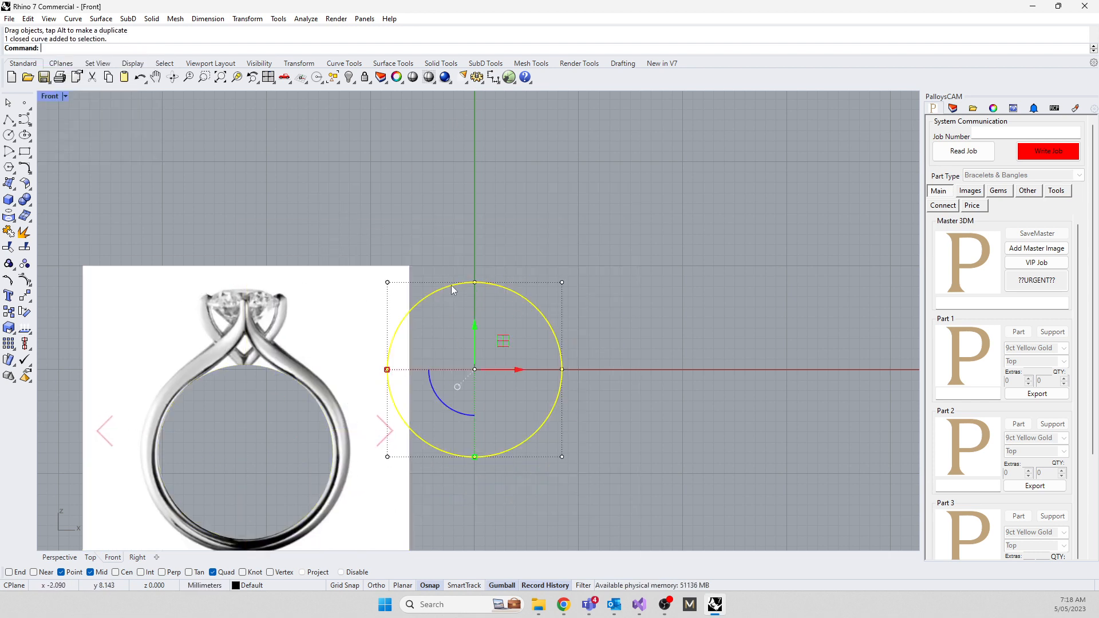
left_click(165, 321)
key("ctrl+z")
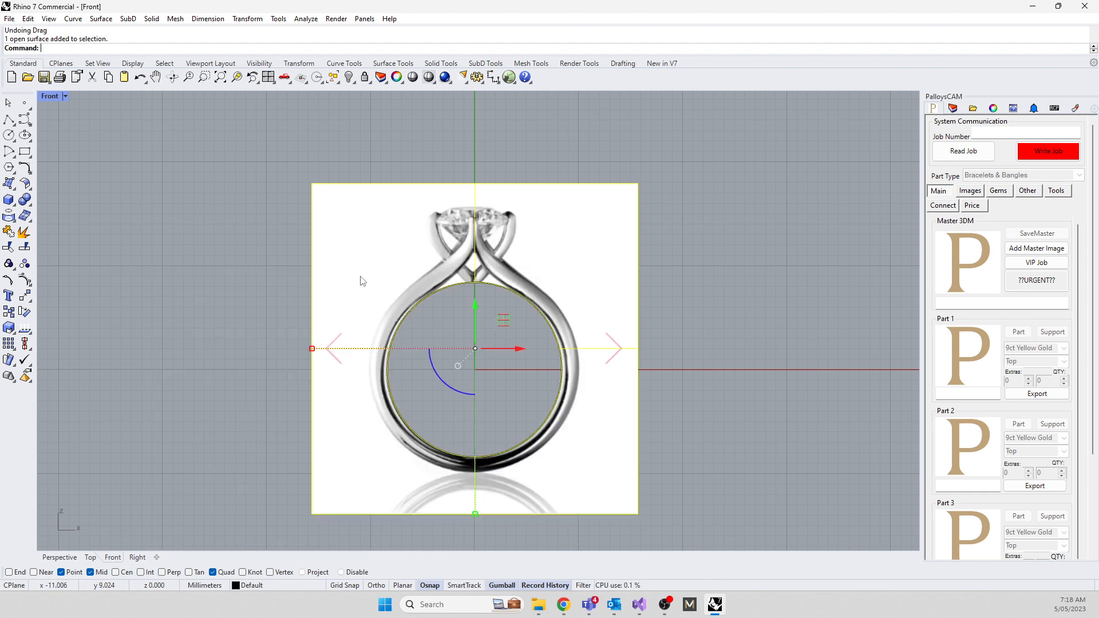
Lock the ring picture and unlock it again
type("Lock")
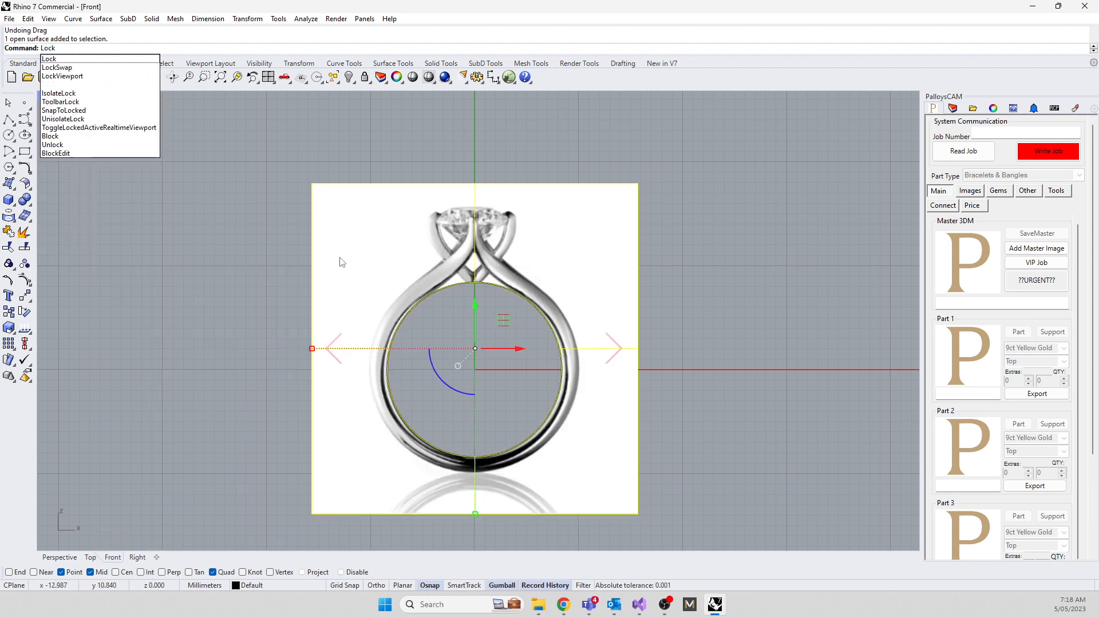
key("Return")
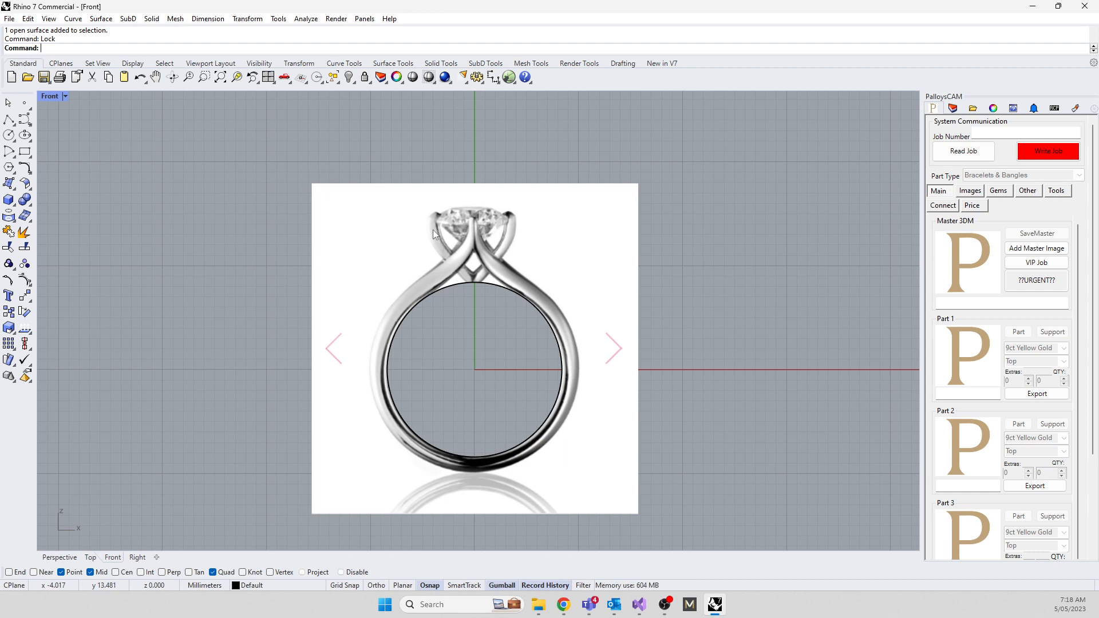
type("Unlock")
key("Return")
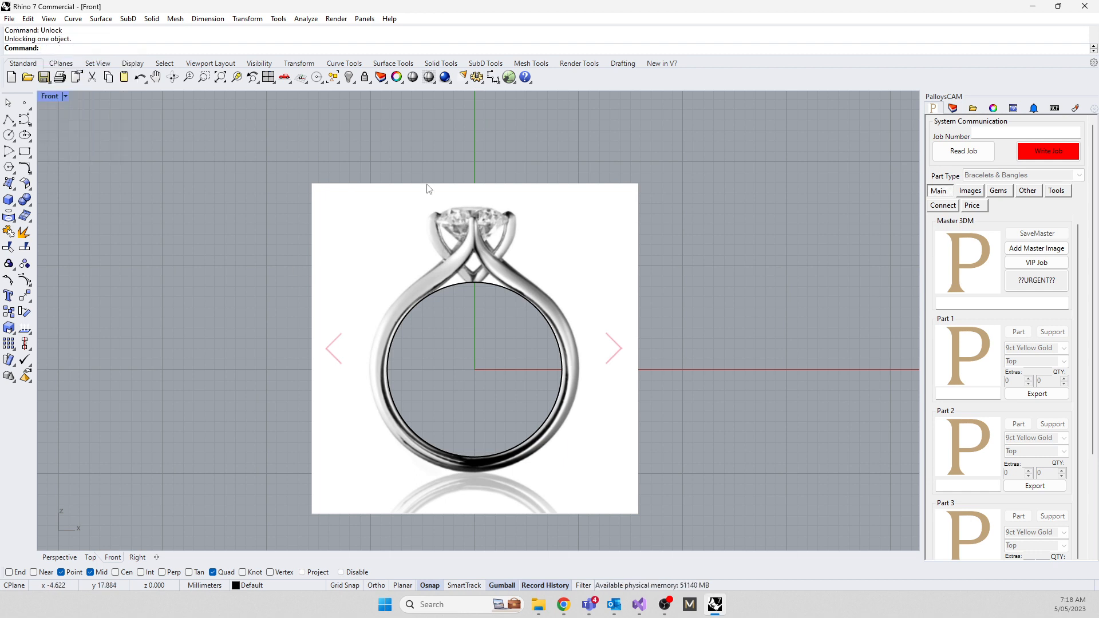
Rename Layer 04 as Image
left_click(953, 108)
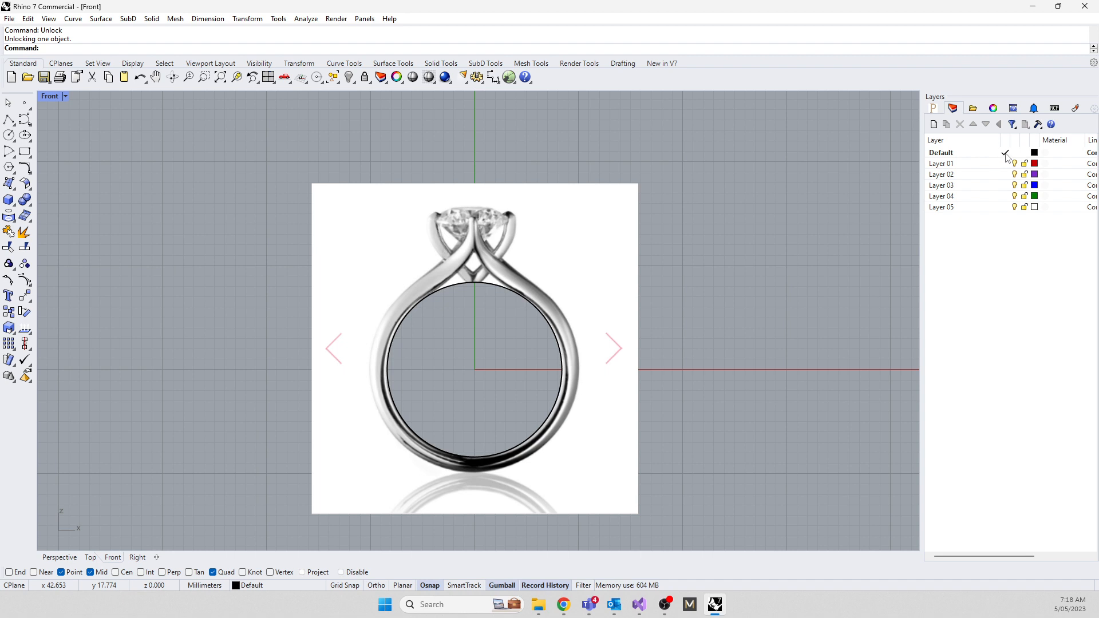
left_click(947, 166)
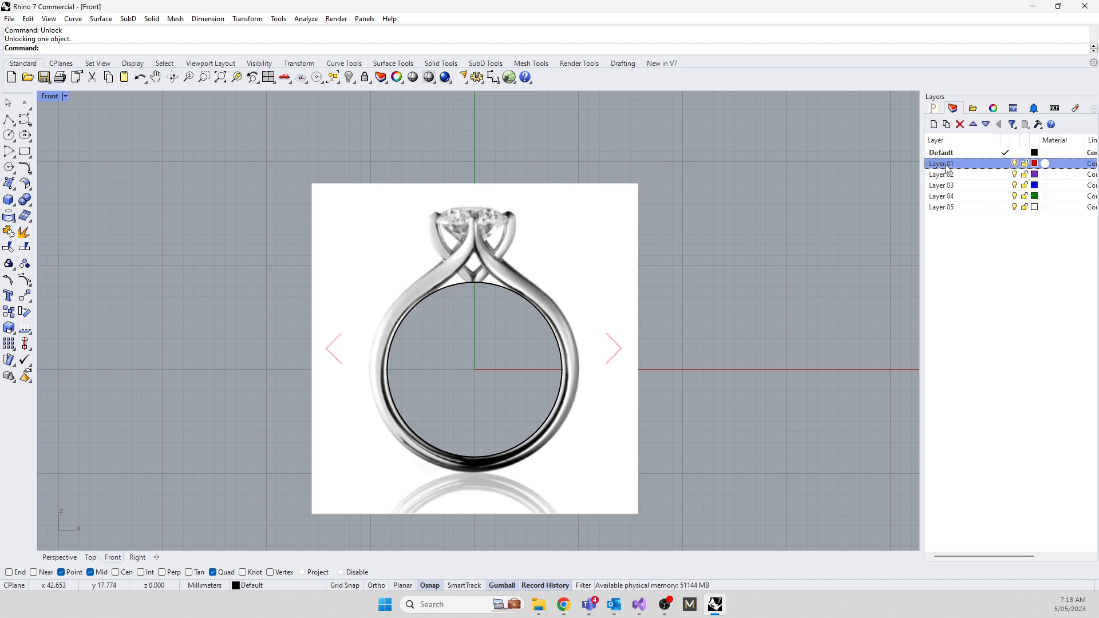
left_click(946, 197)
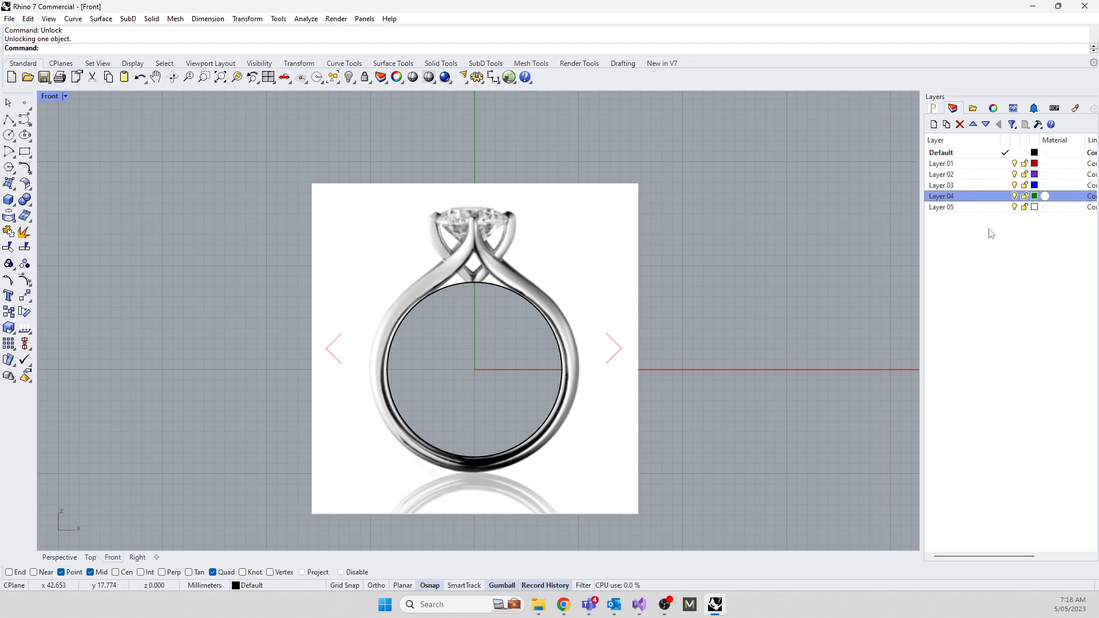
right_click(933, 198)
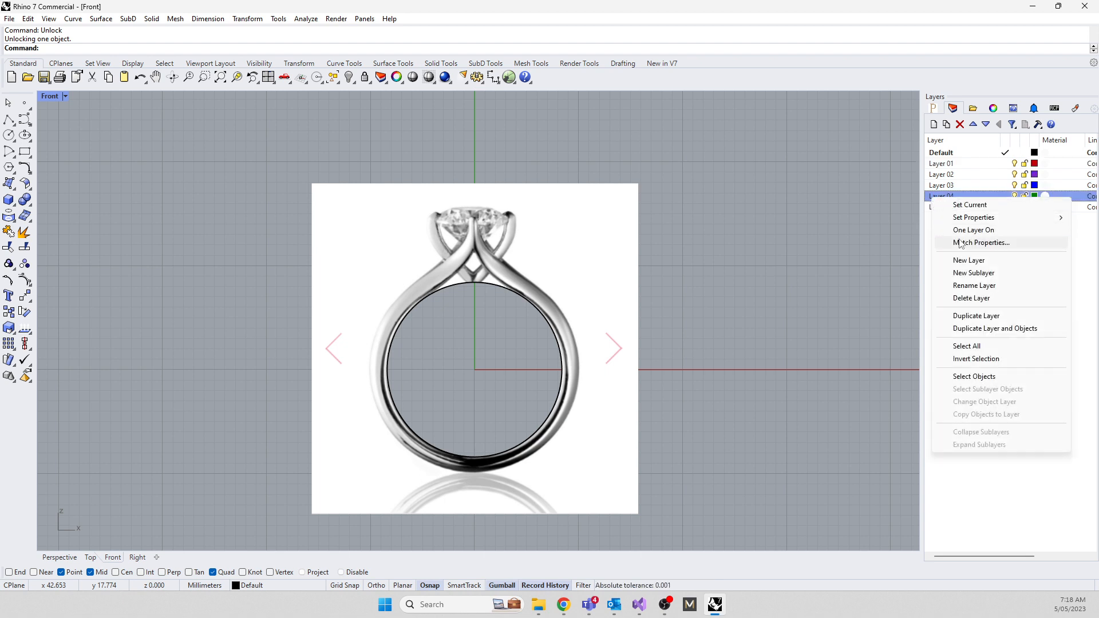
left_click(968, 286)
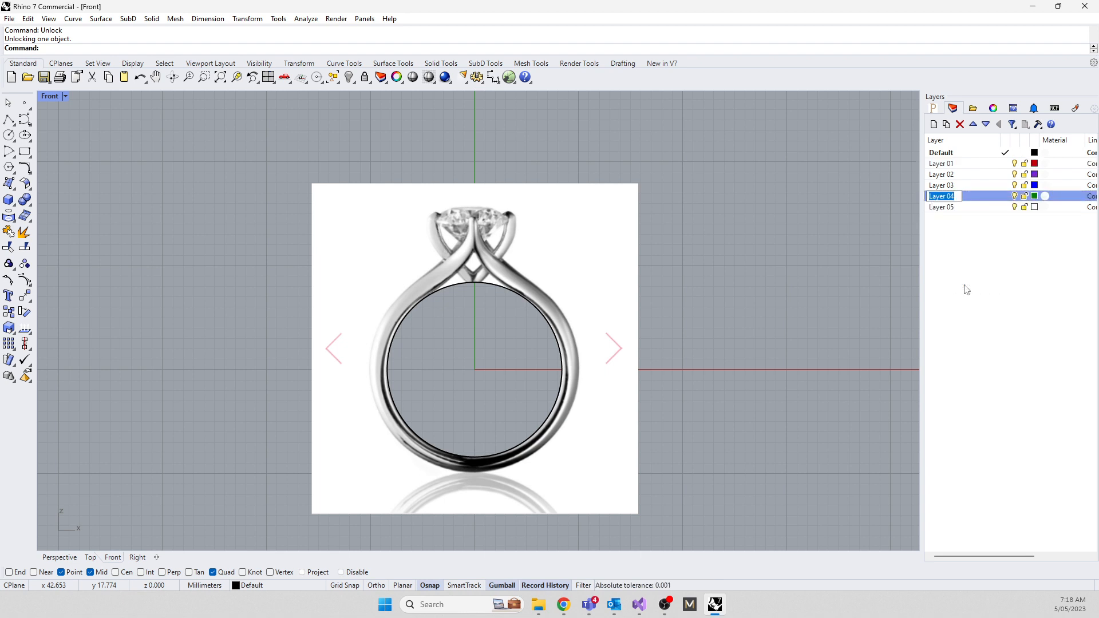
type("Image")
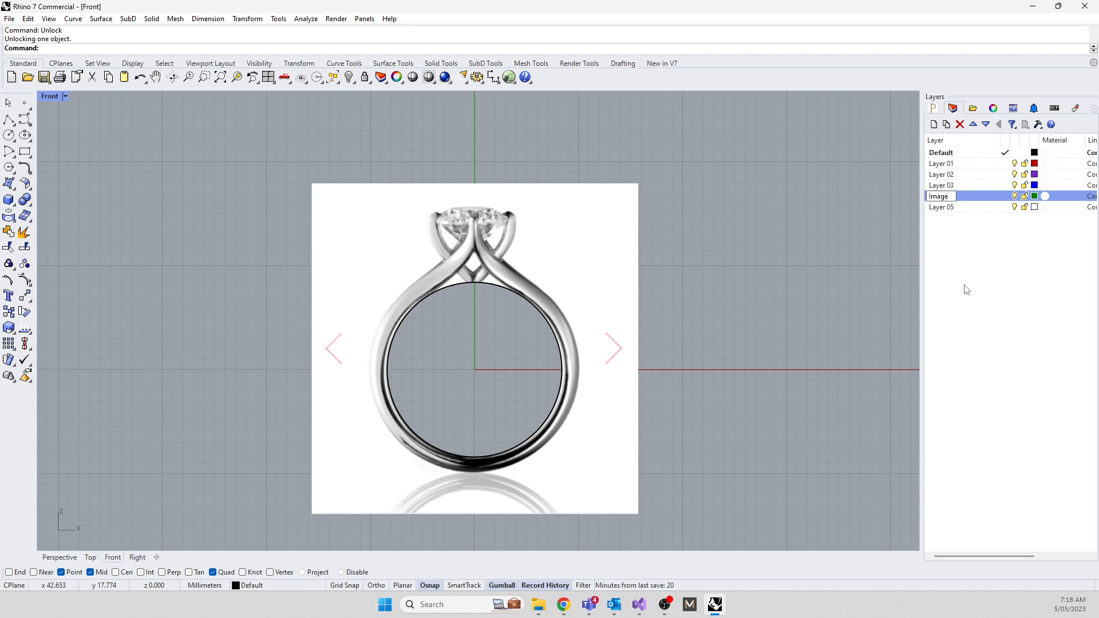
key("Return")
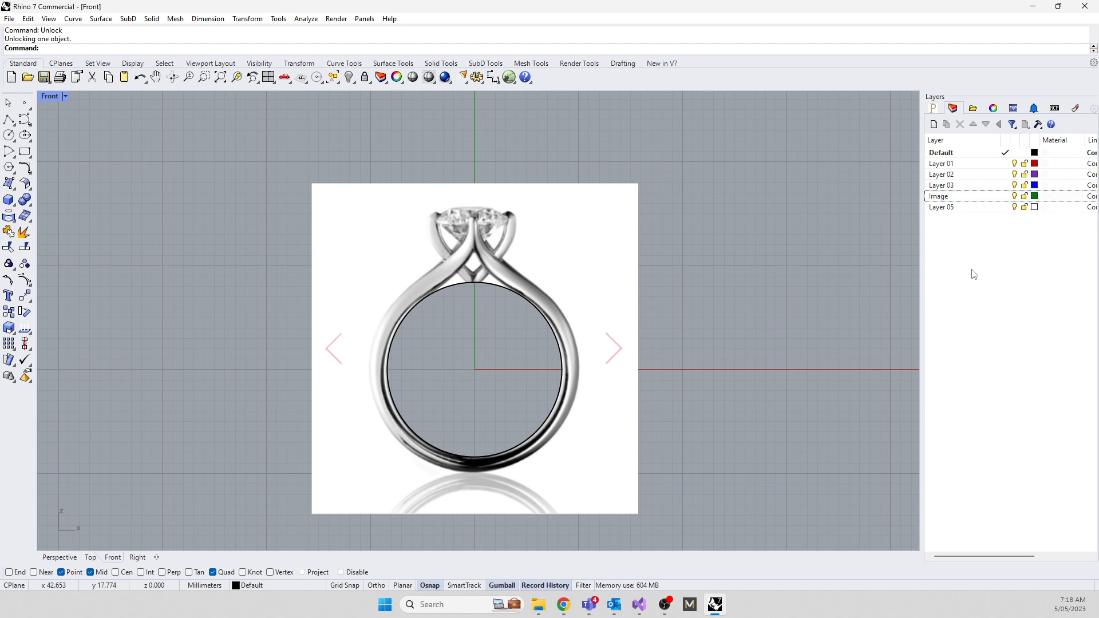
Move the ring reference picture to the Image layer
left_click(596, 211)
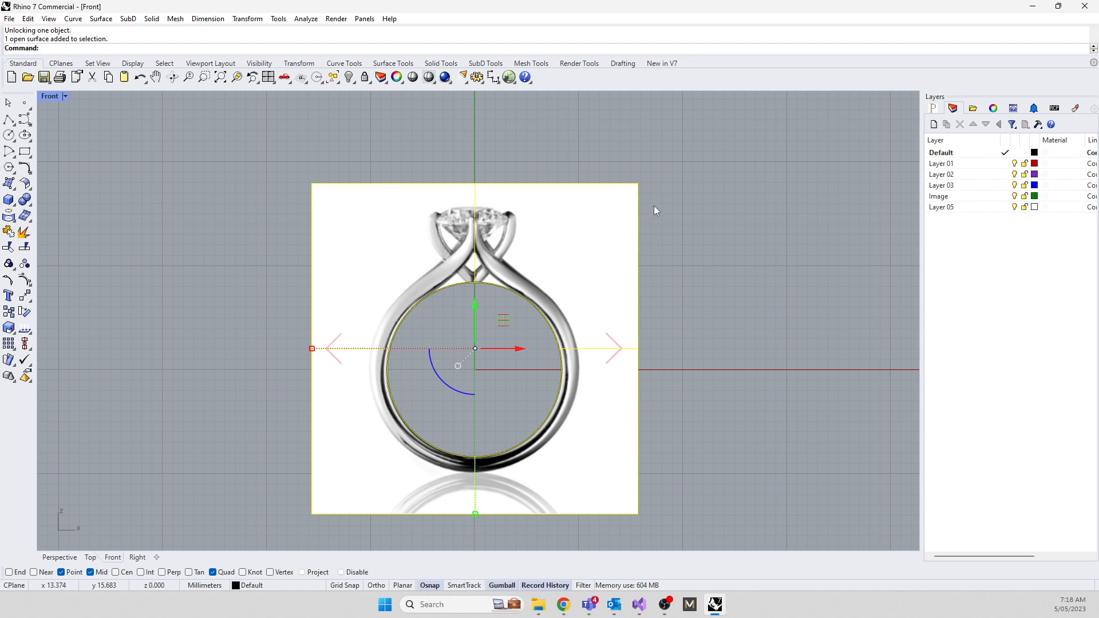
right_click(945, 201)
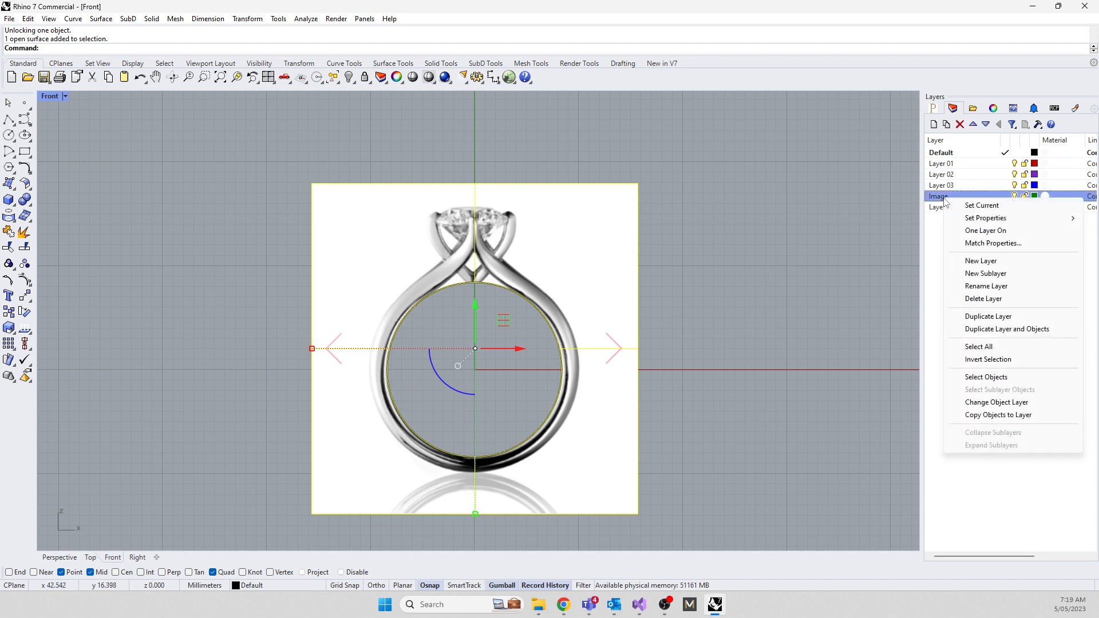
left_click(980, 404)
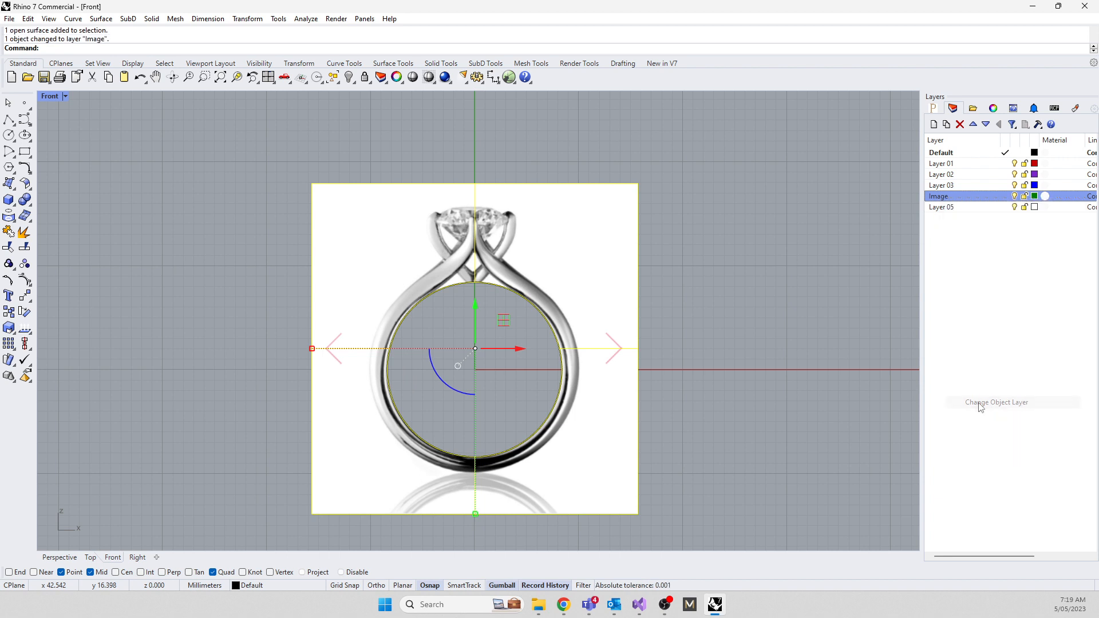
Toggle the Image layer's visibility off and on several times, leaving the layer shown
left_click(1014, 196)
left_click(1014, 197)
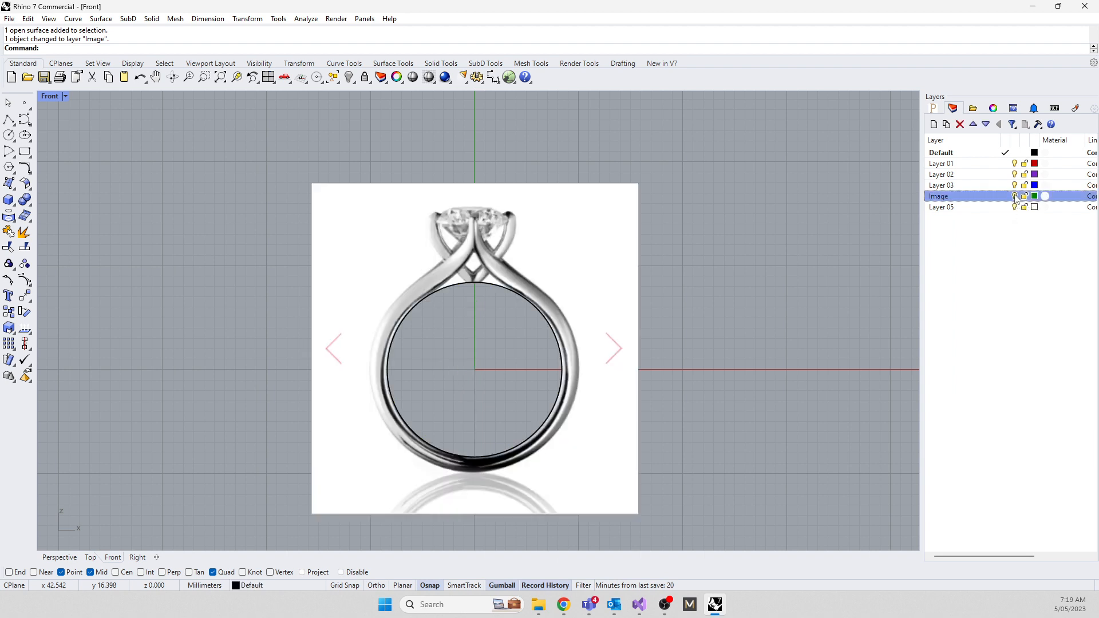
left_click(1015, 197)
left_click(1016, 197)
left_click(1016, 198)
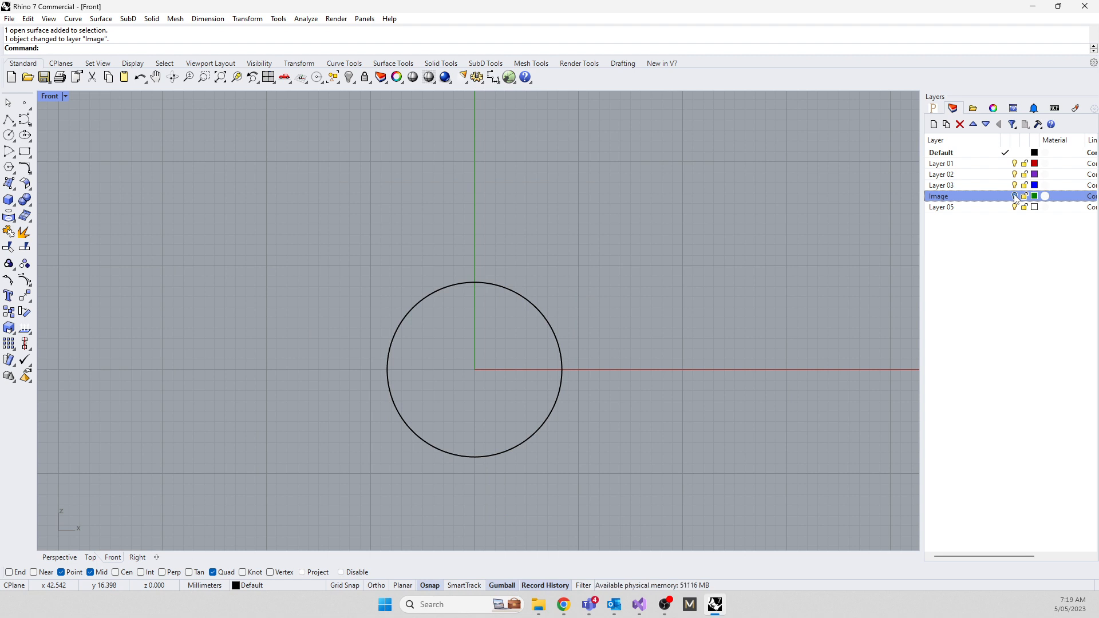
left_click(1016, 198)
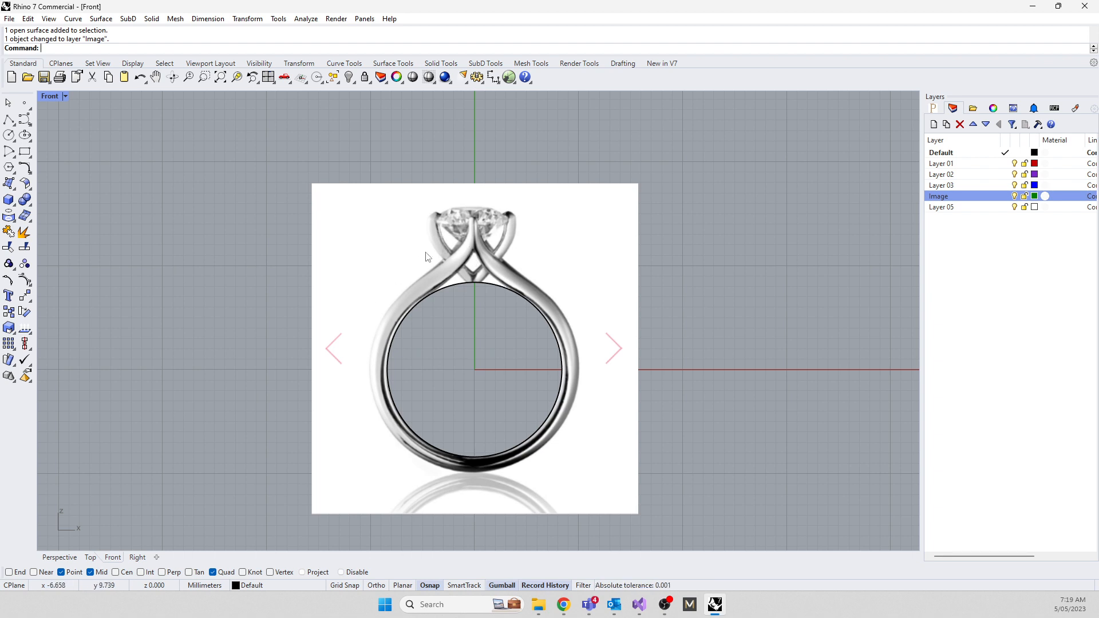
Set the ring picture's material transparency to 83% and deselect the picture
left_click(505, 235)
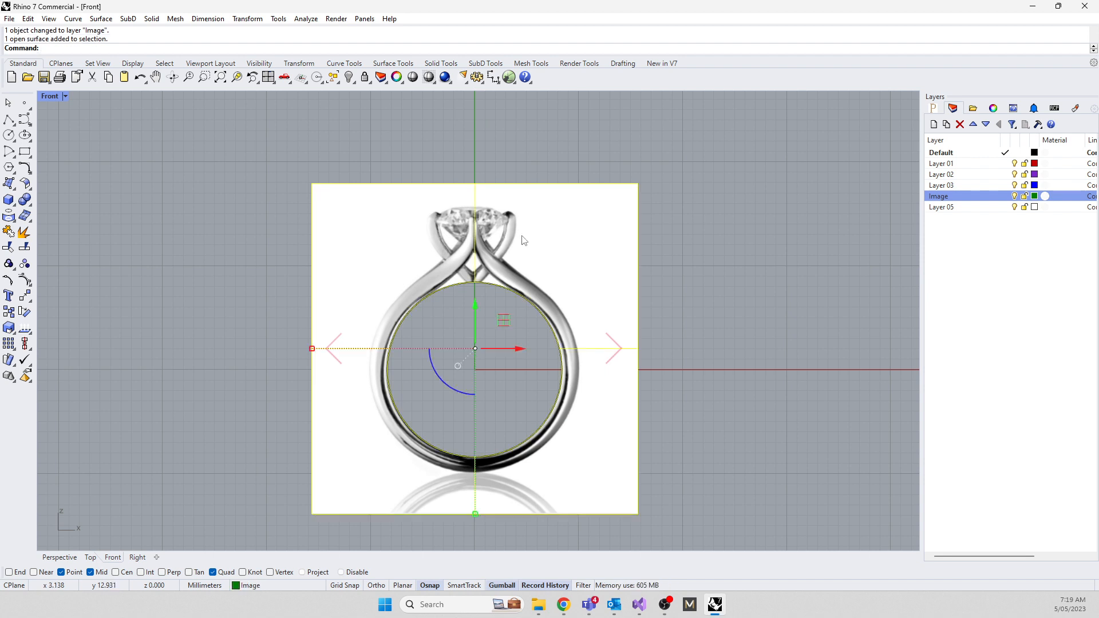
left_click(993, 109)
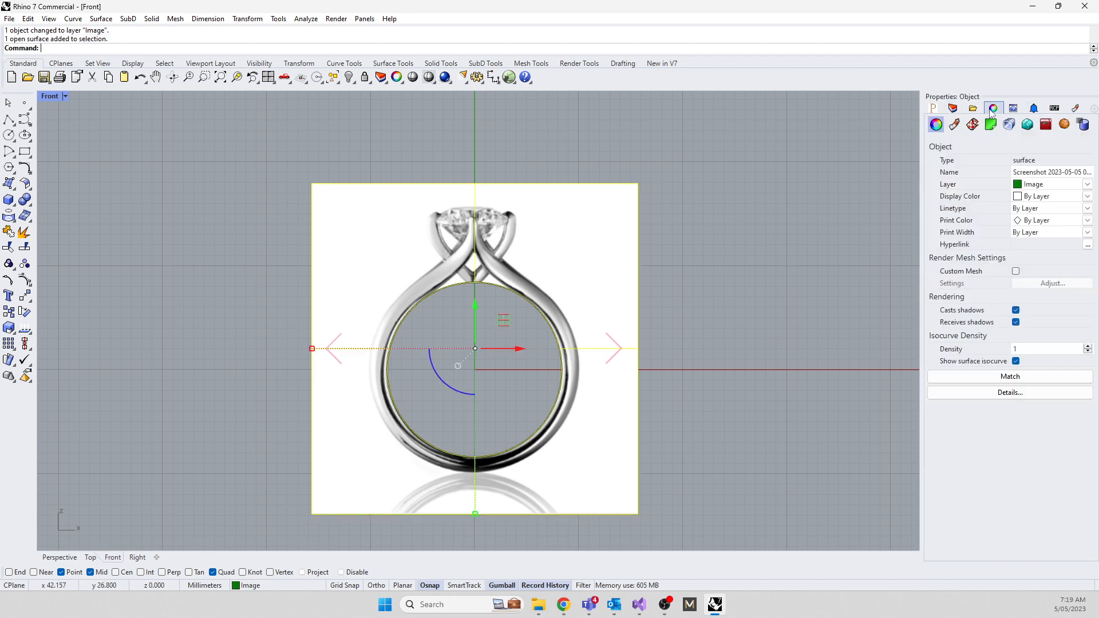
left_click(955, 126)
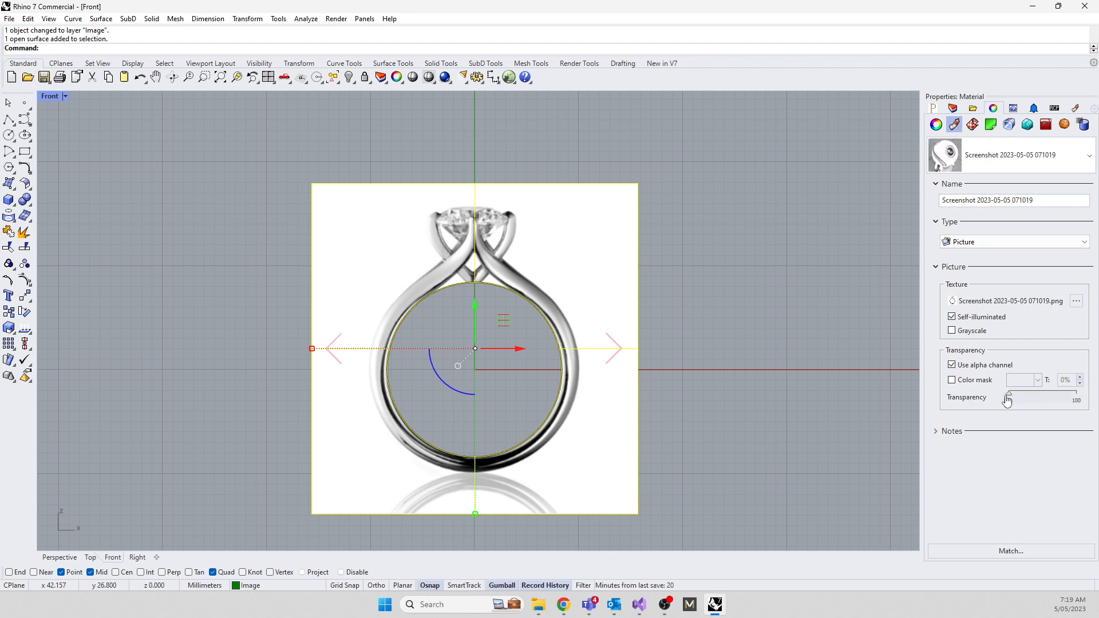
left_click_drag(1010, 401, 1070, 401)
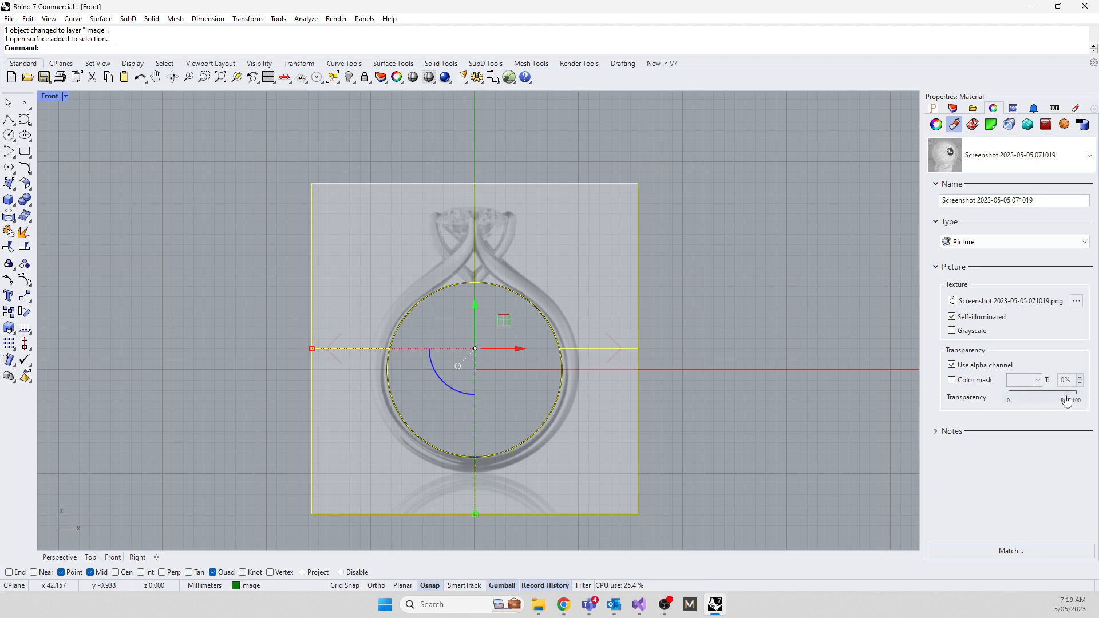
scroll(495, 252, "up", 5)
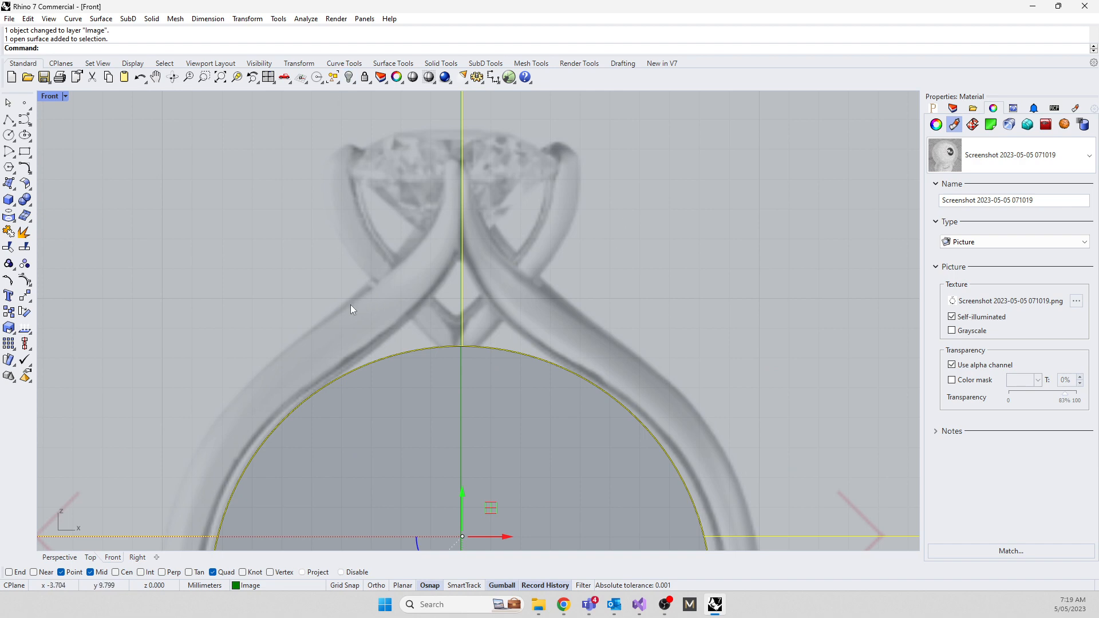
scroll(350, 305, "down", 5)
left_click(697, 331)
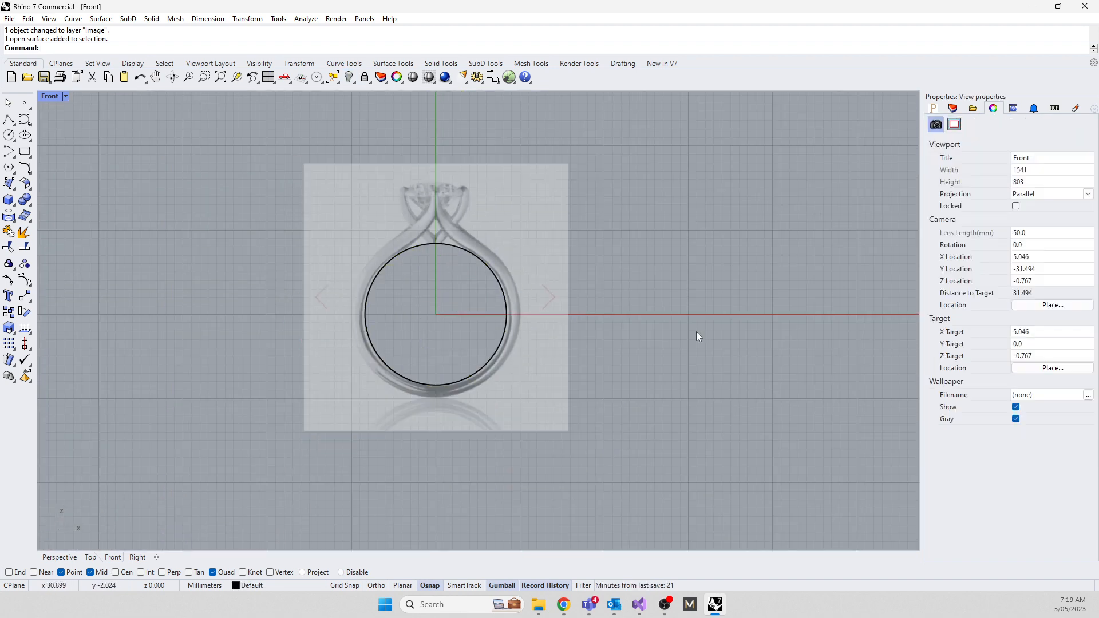
Lock the Image layer that holds the ring picture
left_click(953, 109)
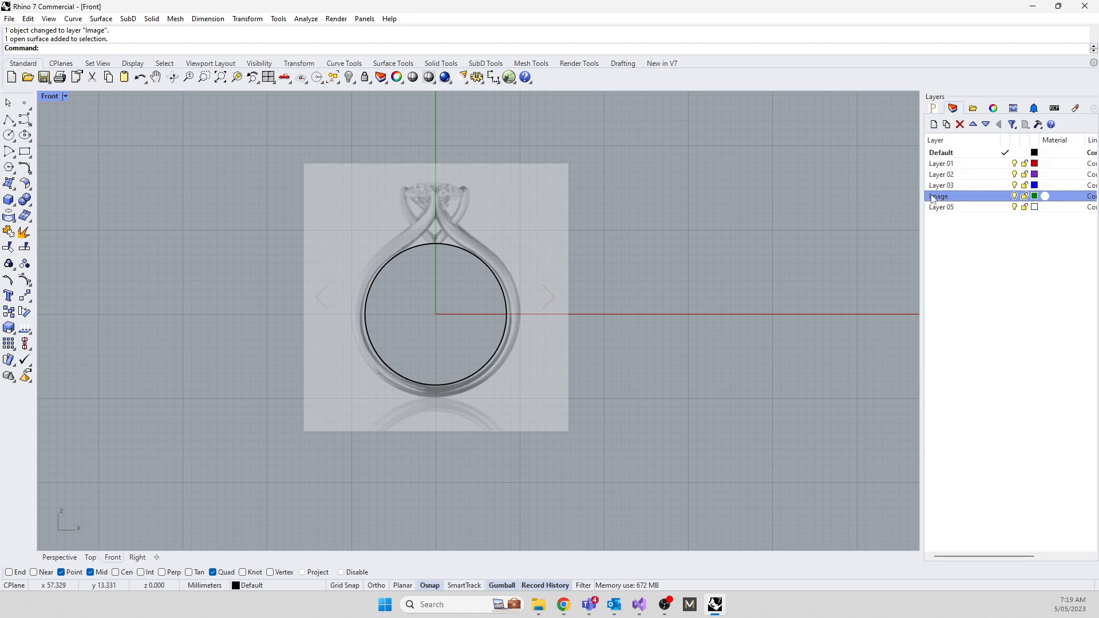
left_click(1024, 197)
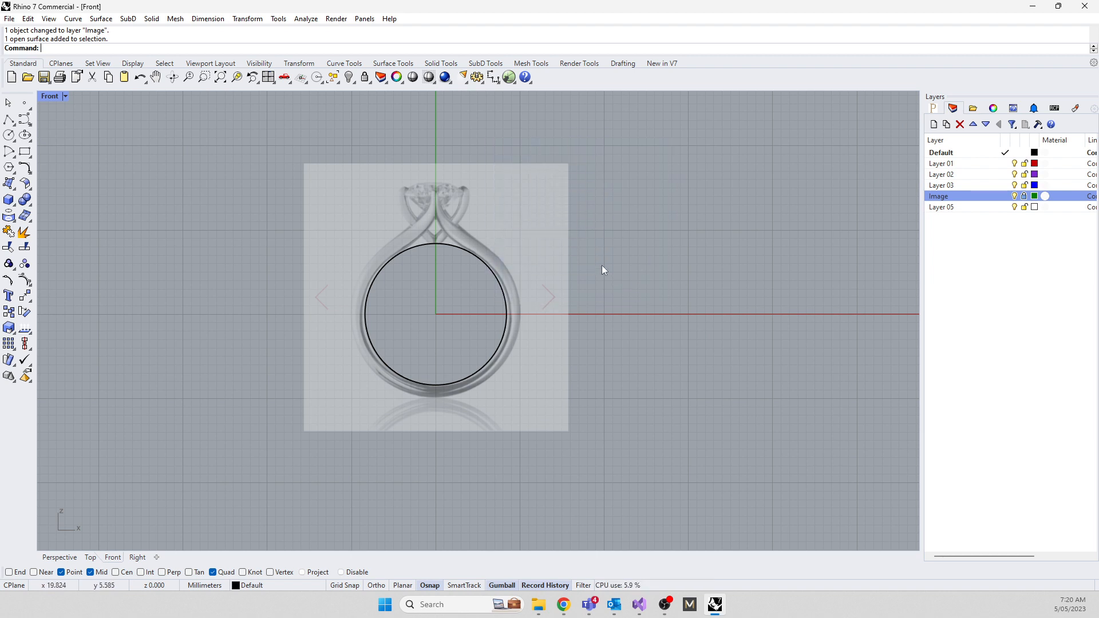
scroll(432, 243, "up", 4)
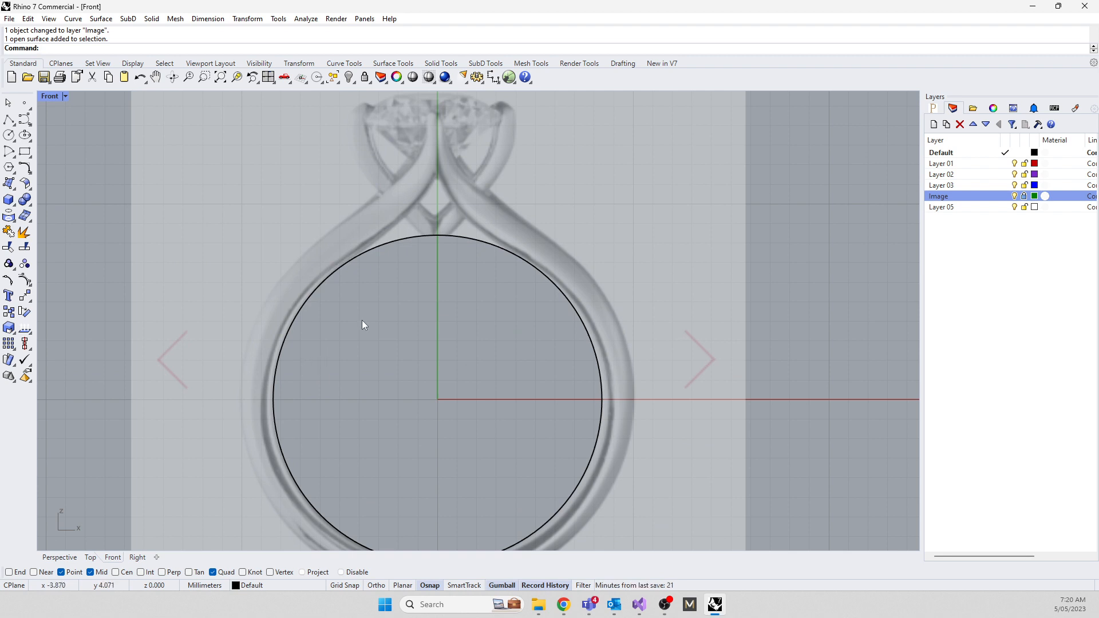
scroll(362, 320, "down", 3)
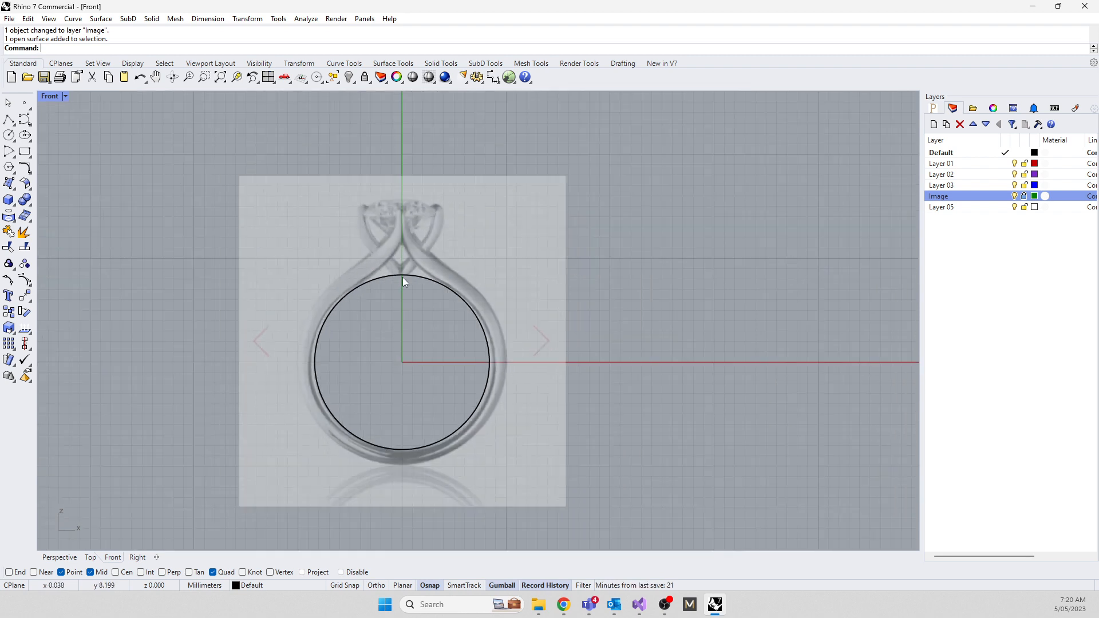
Rename Layer 03 as Curves
left_click(941, 187)
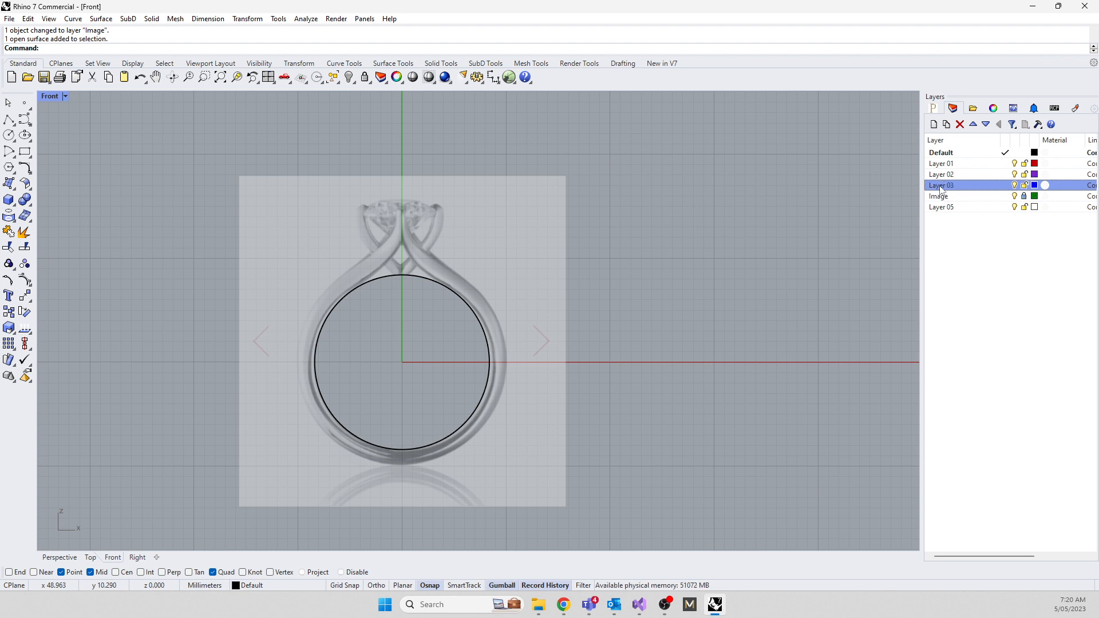
right_click(941, 187)
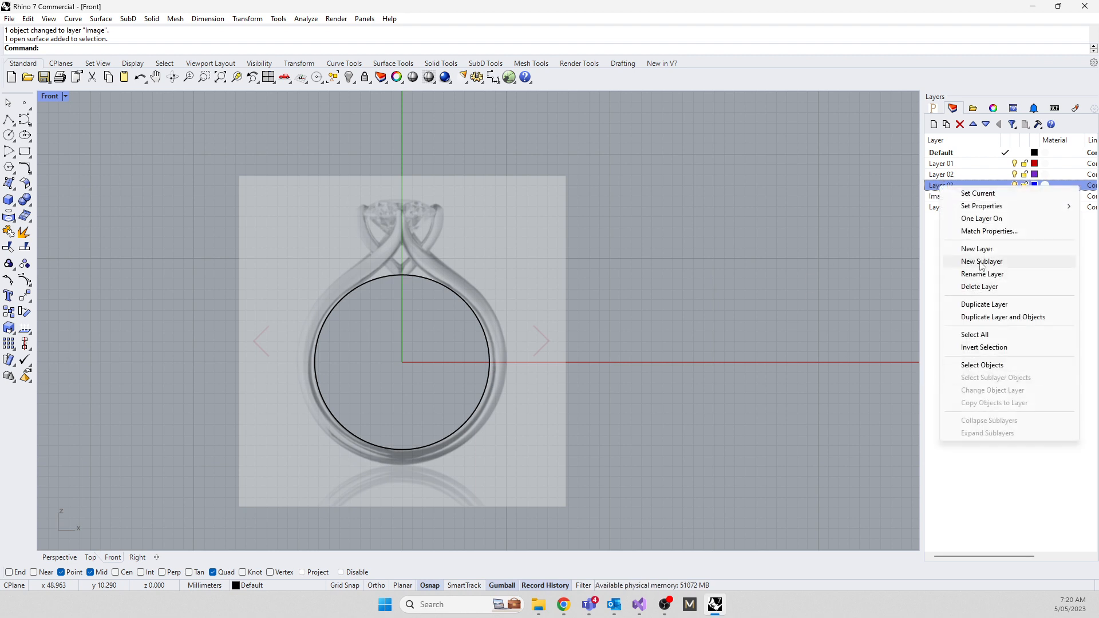
left_click(981, 275)
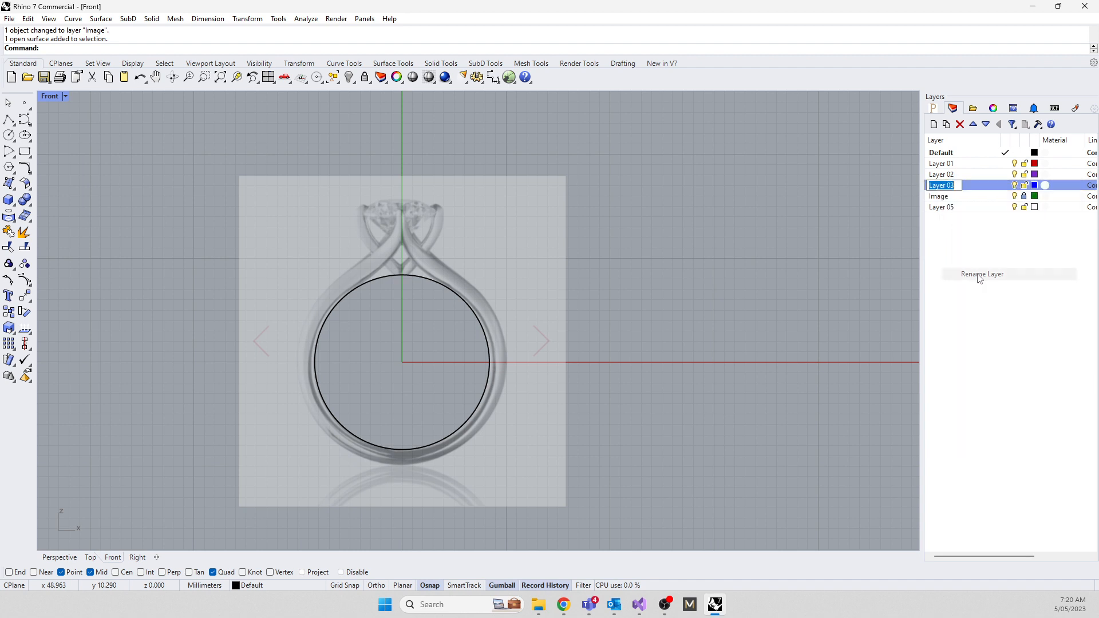
type("Curves")
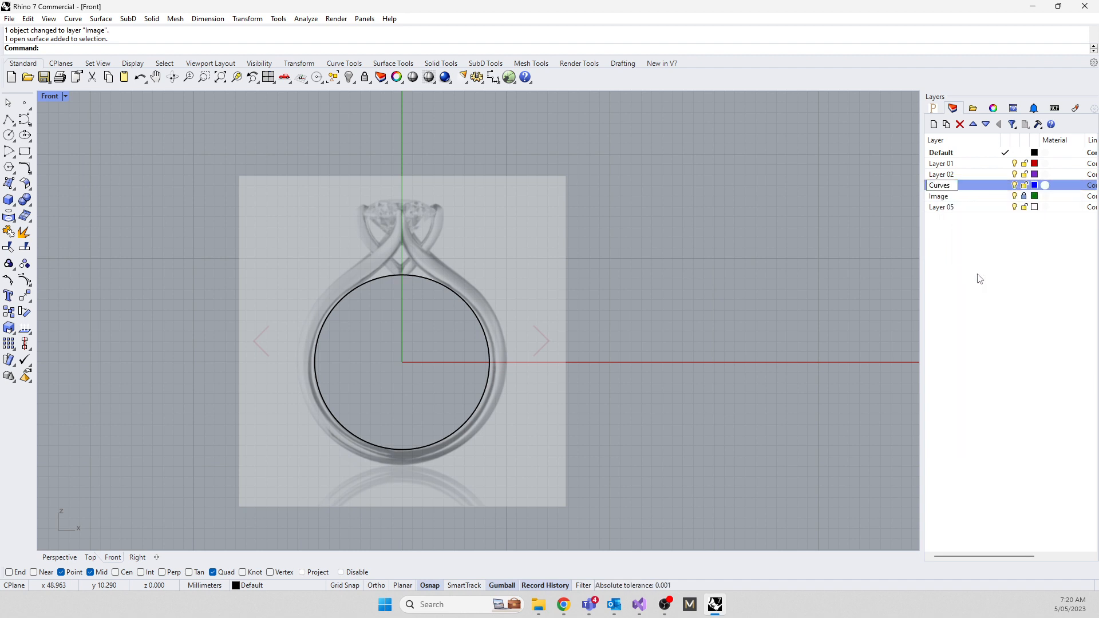
key("Return")
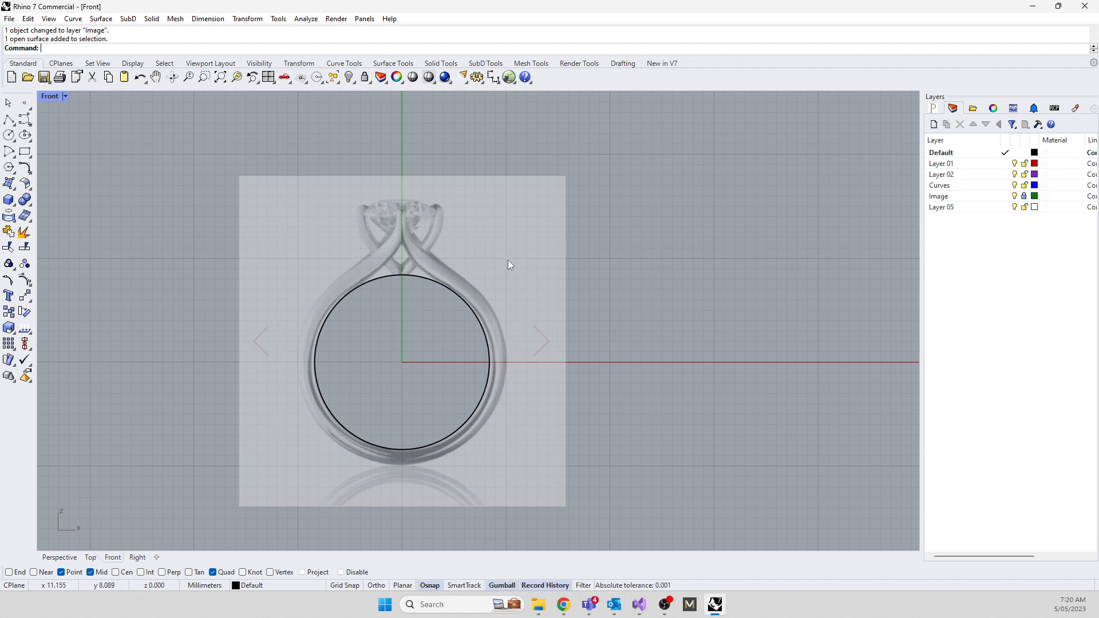
Move the finger-size circle to the Curves layer, make that layer current and deselect the circle
left_click(441, 283)
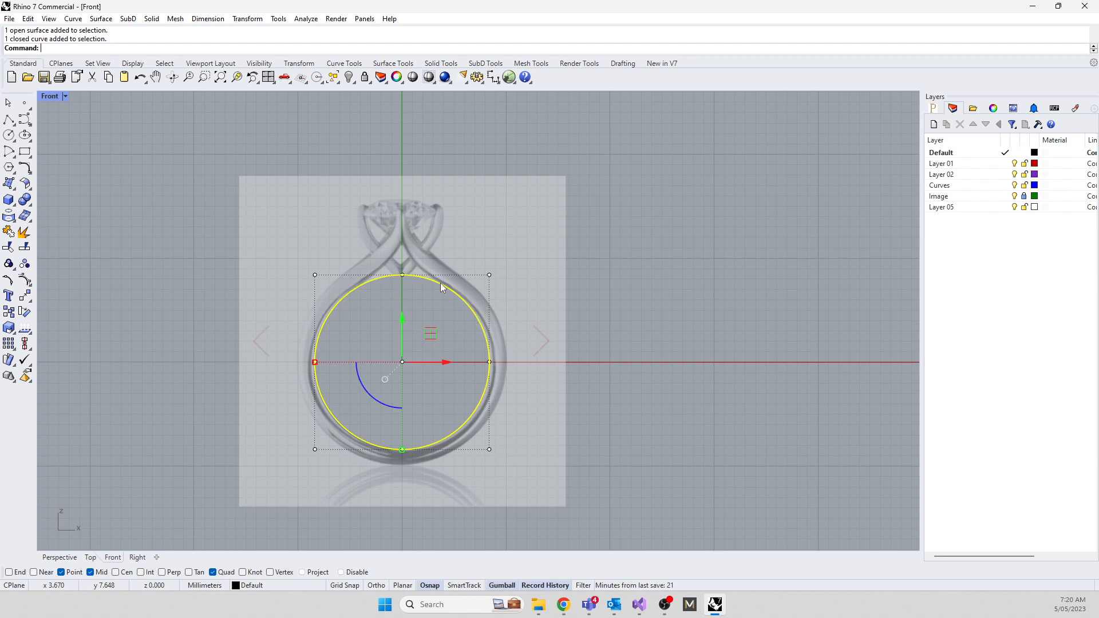
left_click(938, 185)
right_click(938, 186)
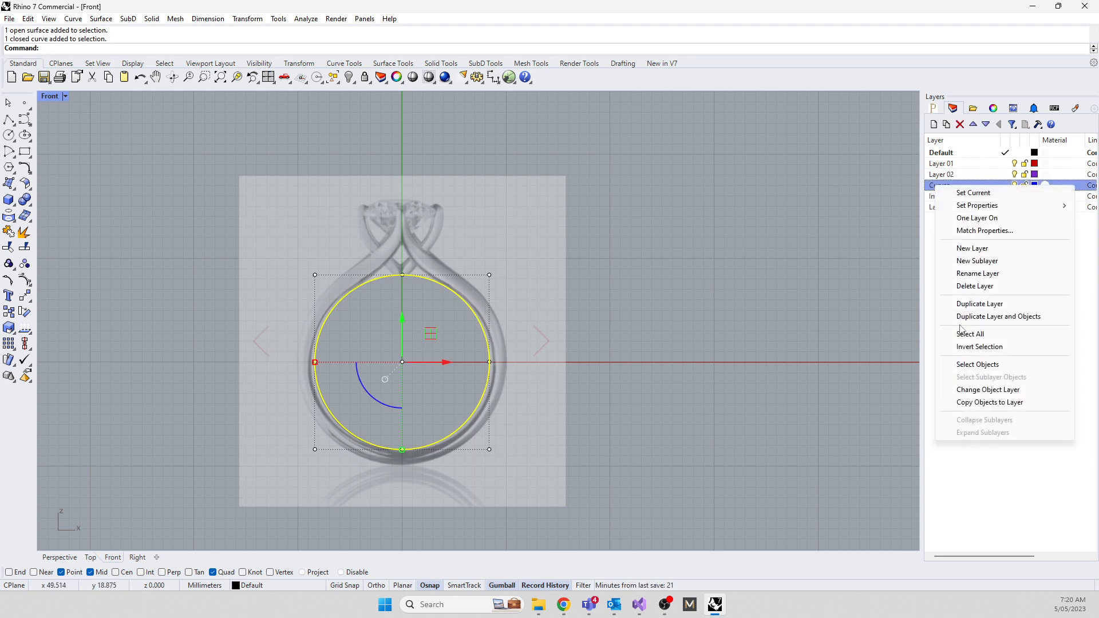
left_click(974, 390)
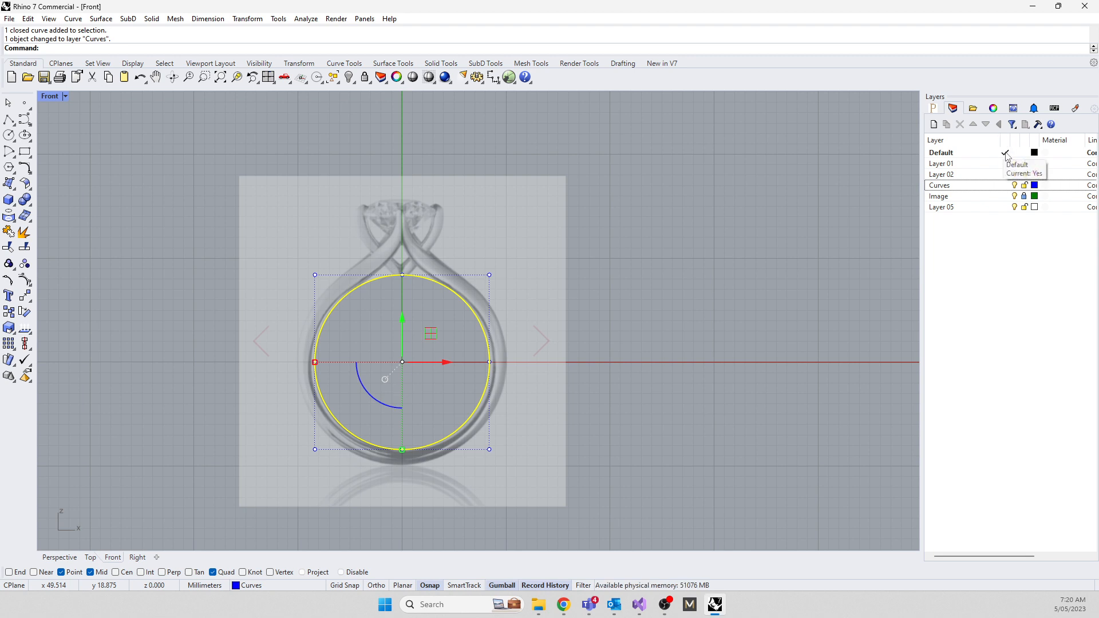
left_click(1007, 188)
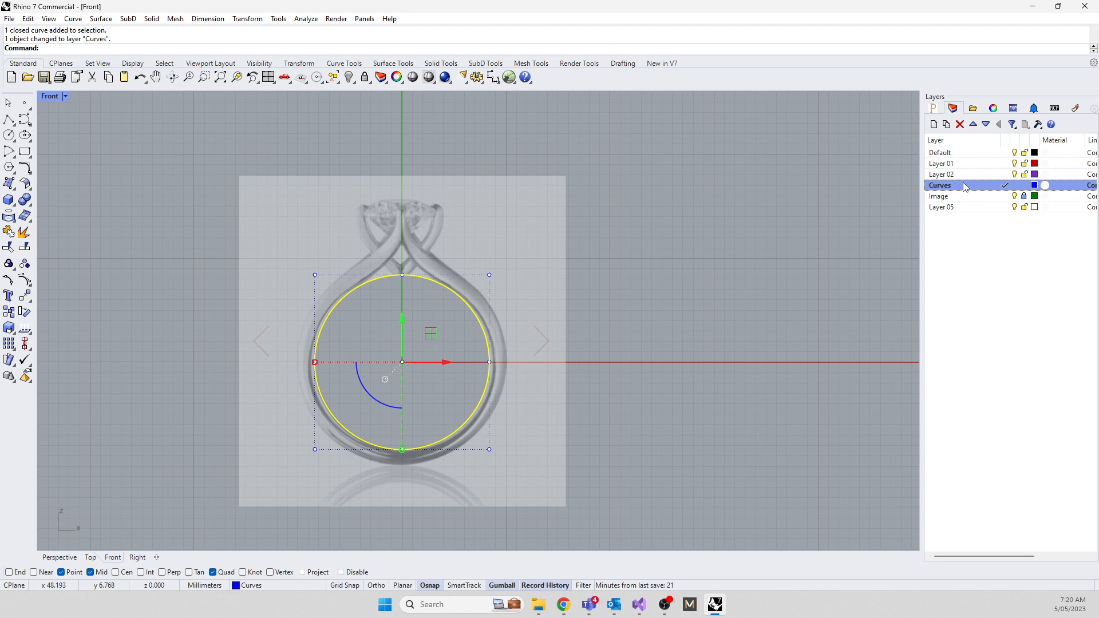
left_click(734, 357)
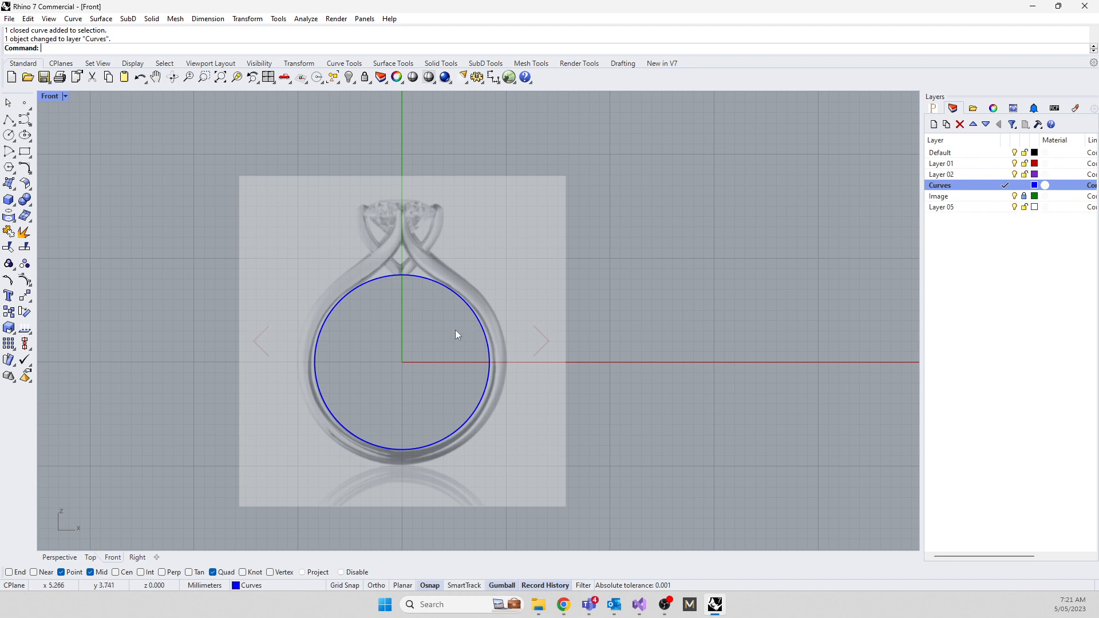
scroll(402, 387, "up", 1)
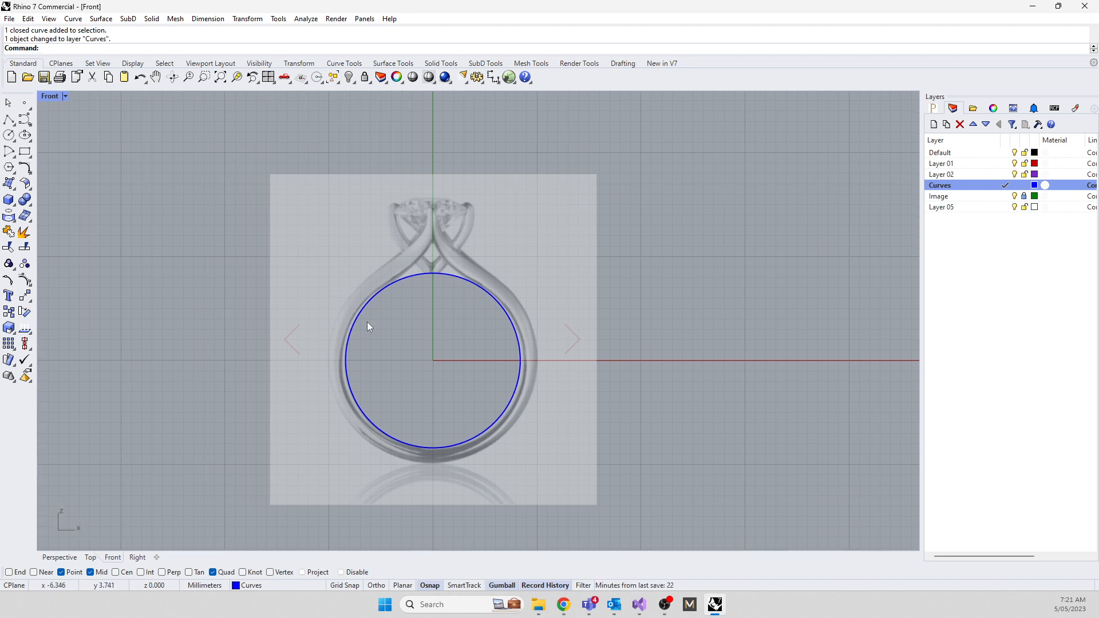
scroll(395, 297, "up", 3)
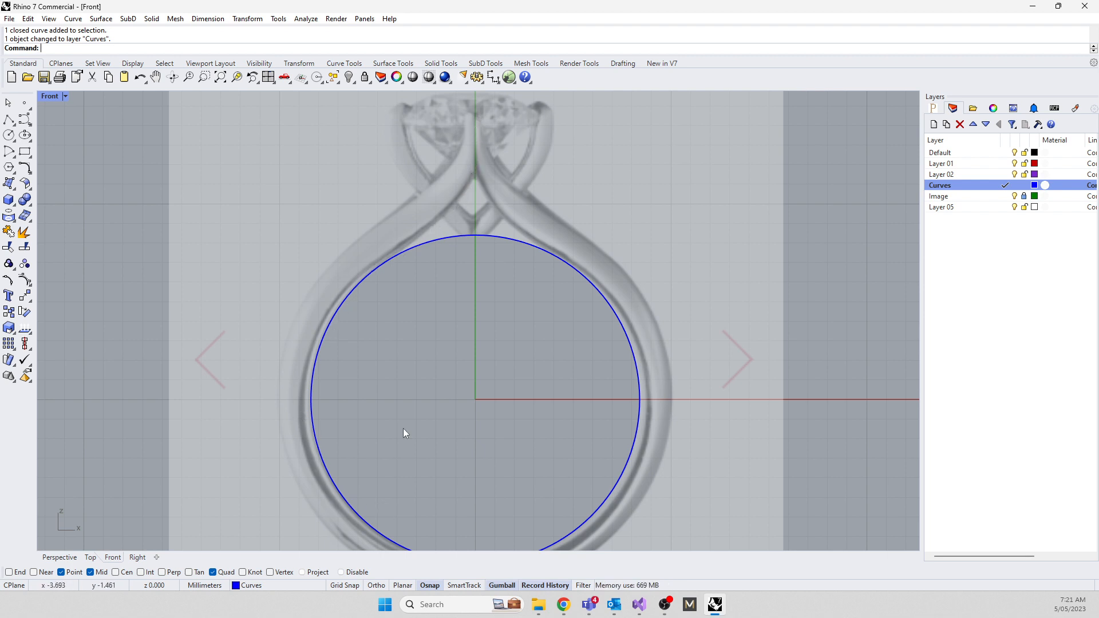
Turn on the Near object snap and turn off Point, Mid and Quad
right_click_drag(403, 428, 442, 316)
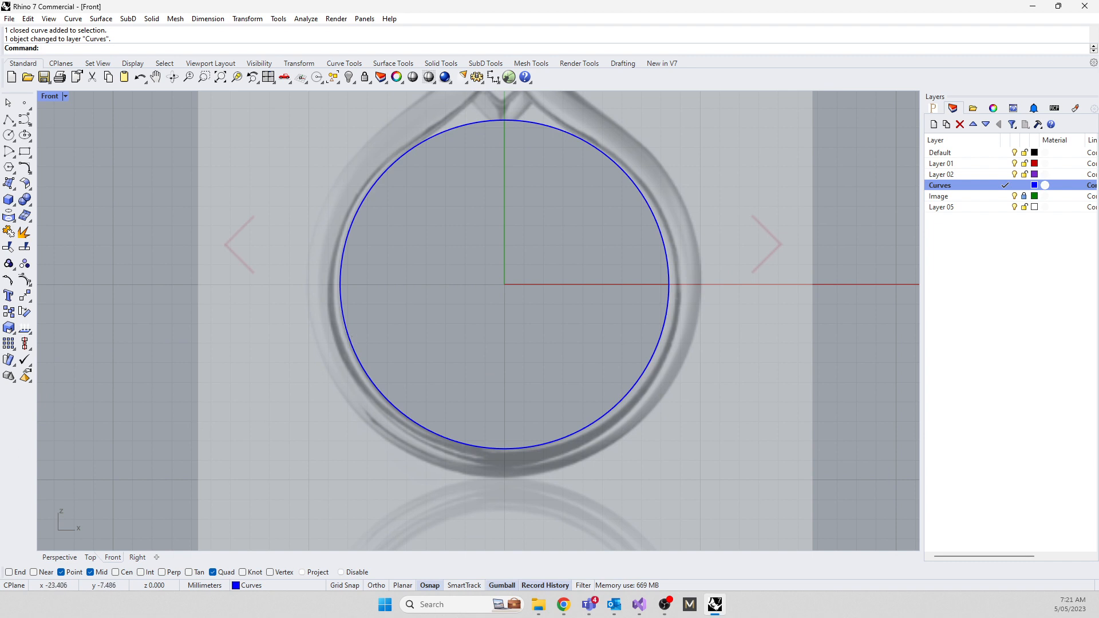
left_click(34, 572)
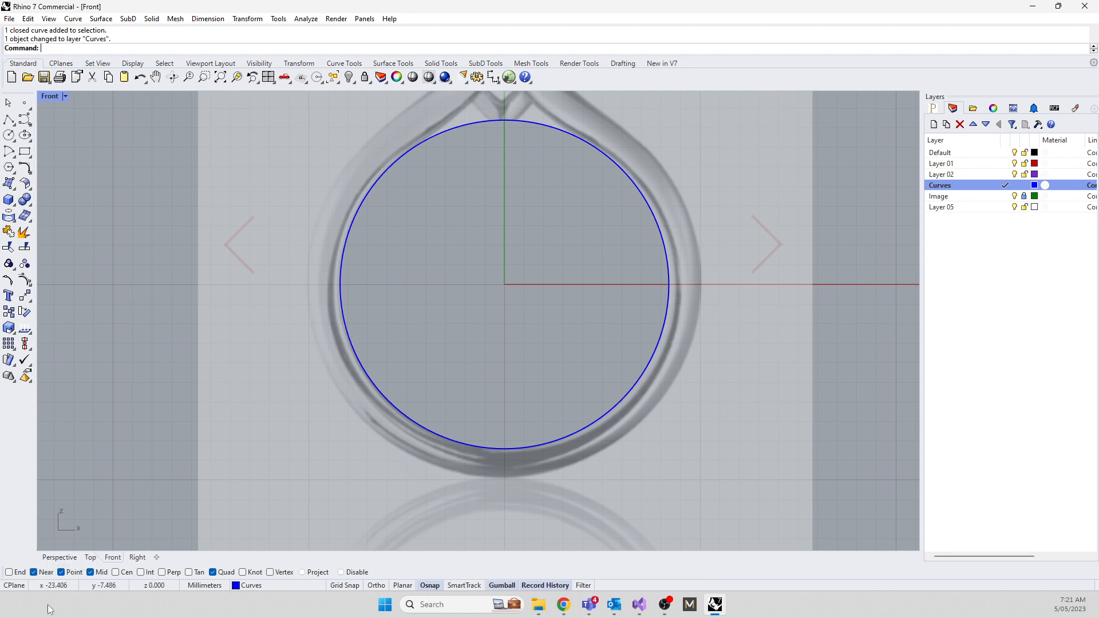
left_click(61, 573)
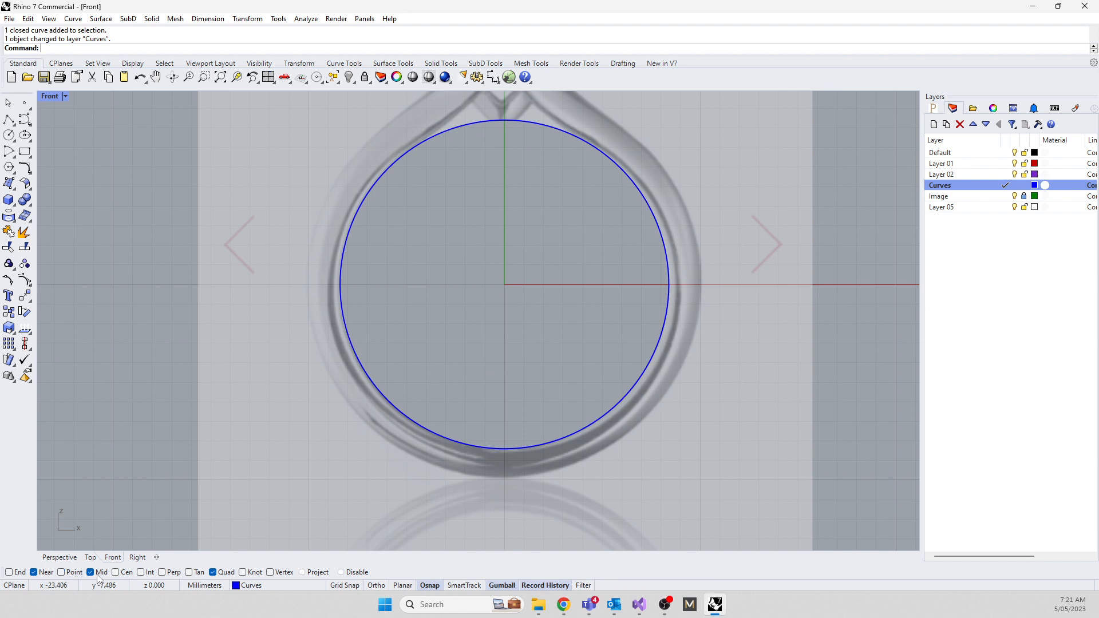
left_click(212, 572)
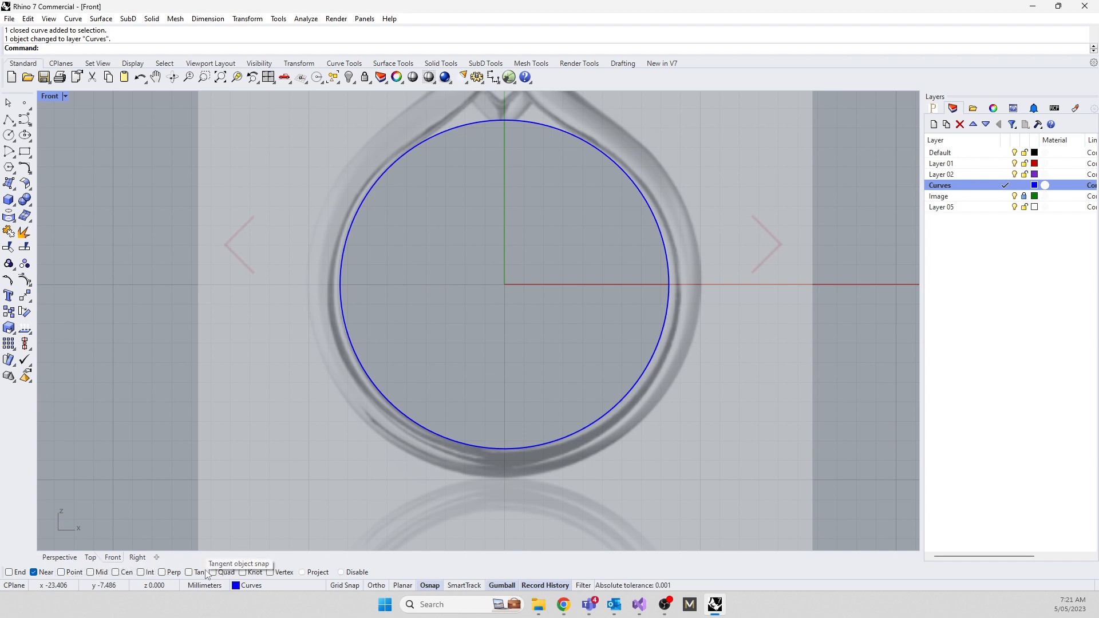
Draw a vertical line from the origin straight up past the upper edge of the ring picture
right_click_drag(268, 246, 214, 336)
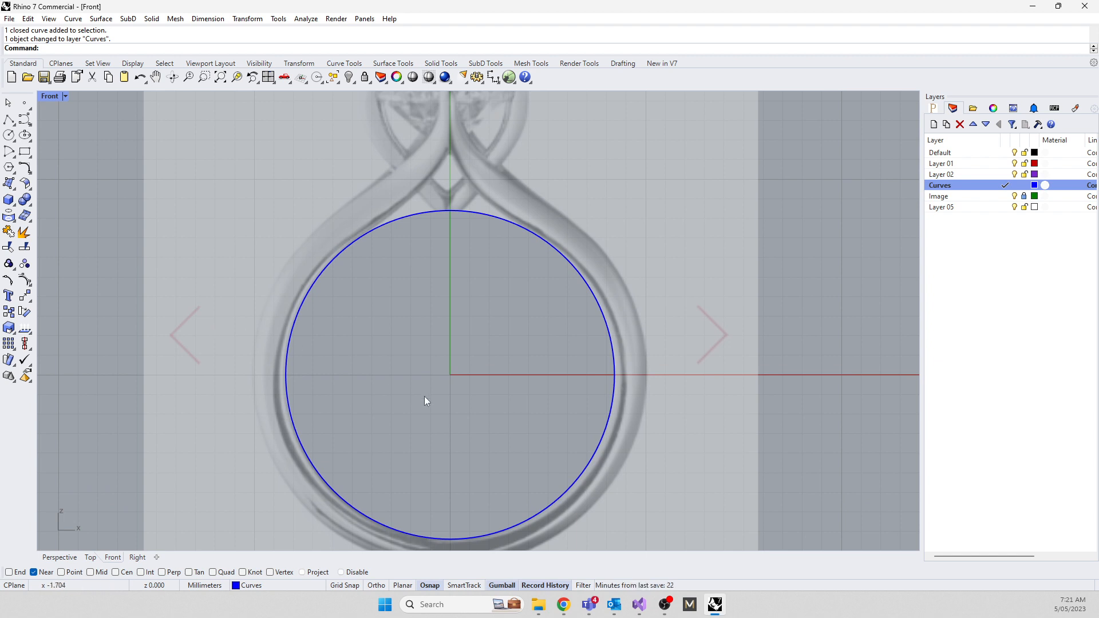
type("Line")
key("Return")
left_click(450, 375)
scroll(352, 423, "down", 5)
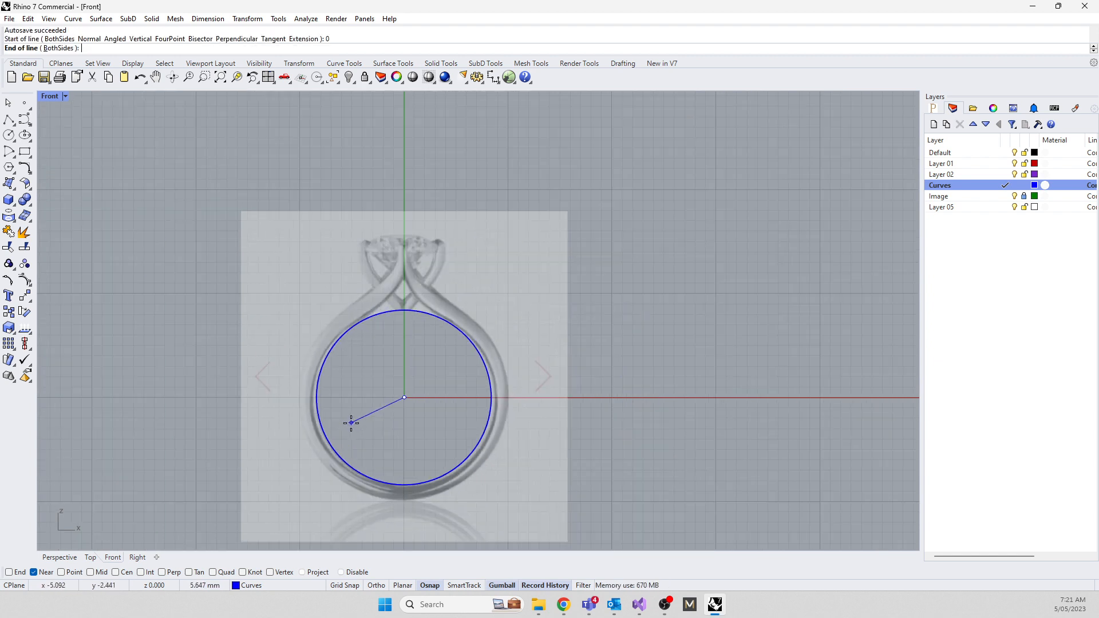
left_click(413, 178, "shift")
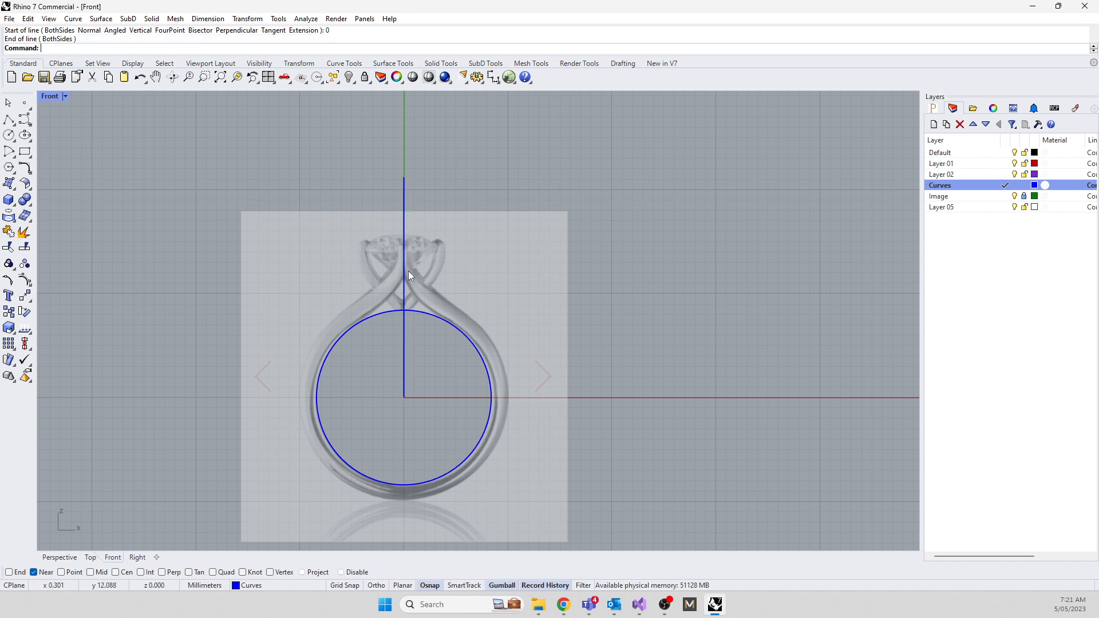
Lower the upper end point of the vertical centre line to the tip of the ring's central prong
scroll(406, 249, "up", 8)
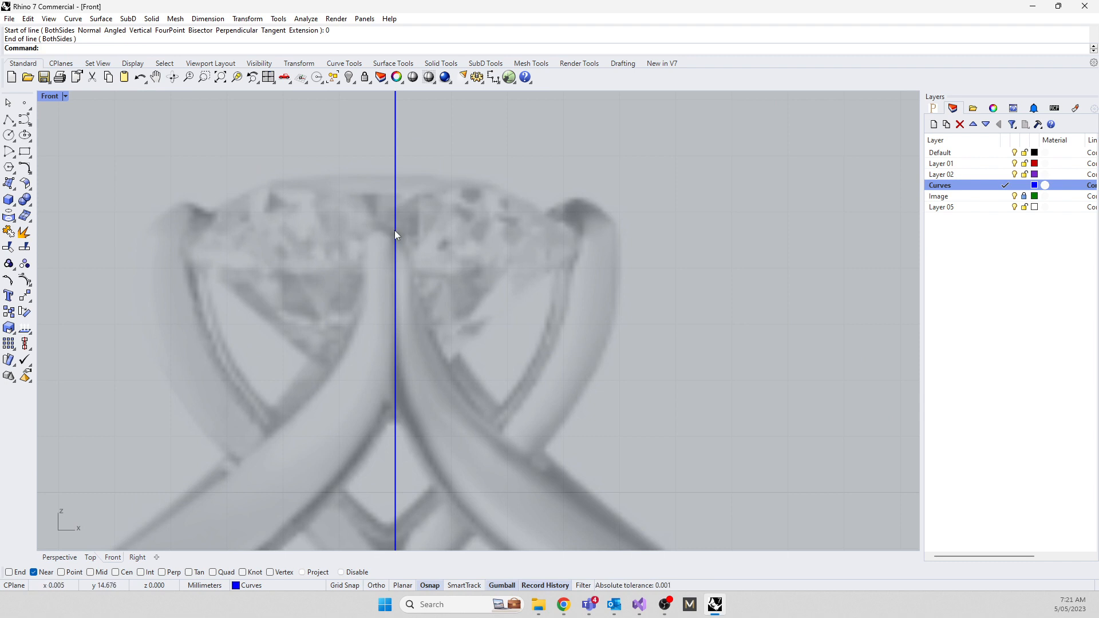
left_click(397, 230)
scroll(397, 230, "down", 6)
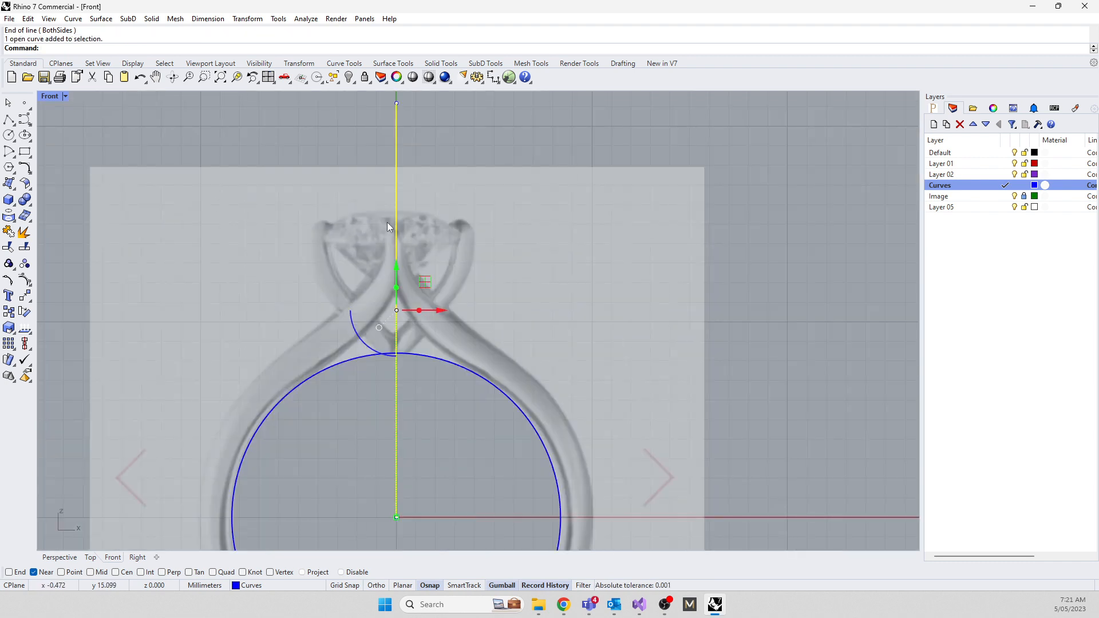
left_click_drag(376, 136, 410, 170)
scroll(395, 141, "up", 4)
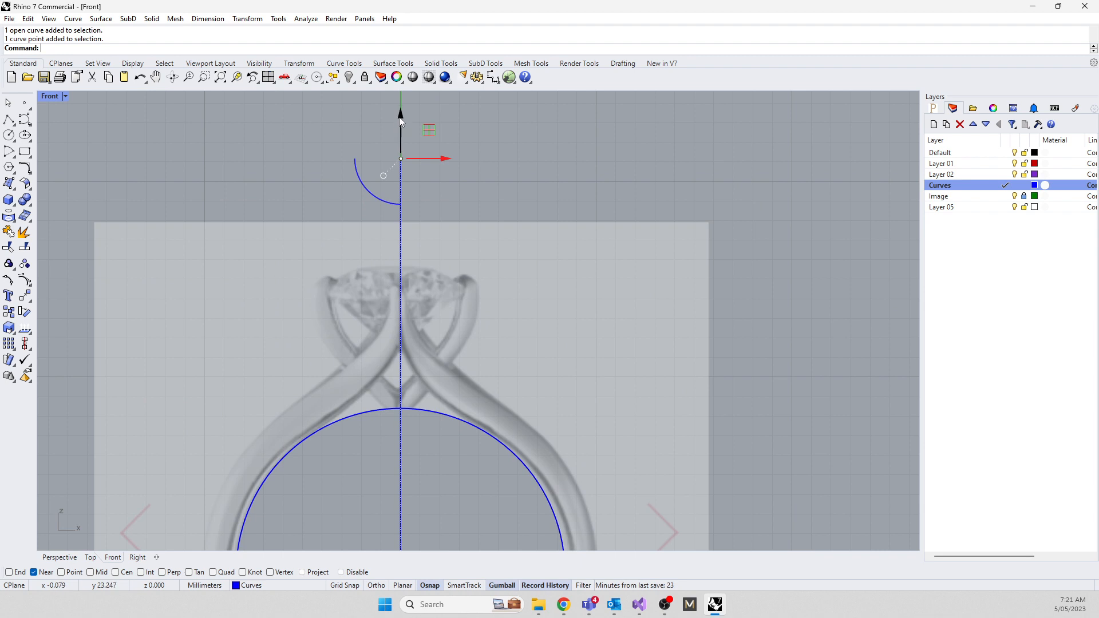
left_click_drag(401, 115, 408, 241)
scroll(404, 282, "up", 4)
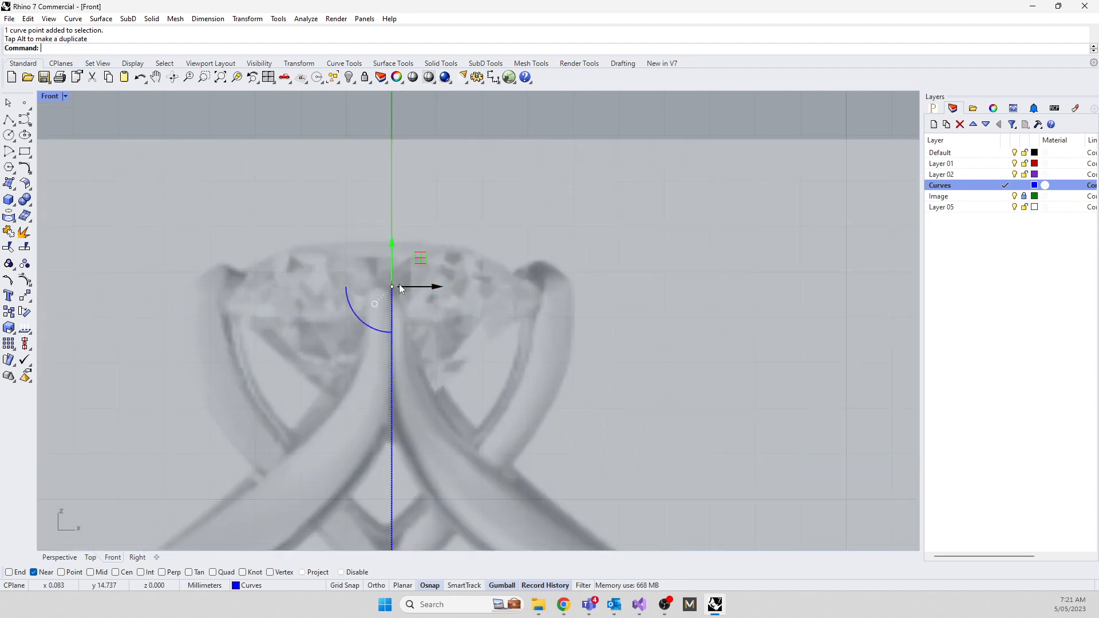
scroll(480, 161, "down", 6)
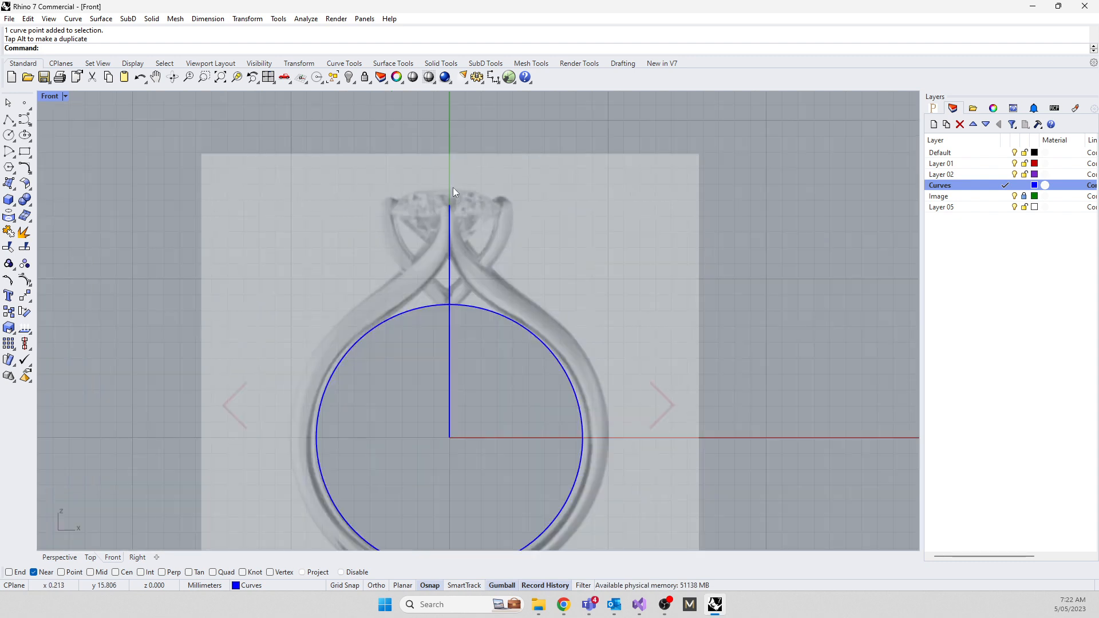
Draw a wavy practice curve with five control points in the empty area beside the ring picture
left_click(25, 122)
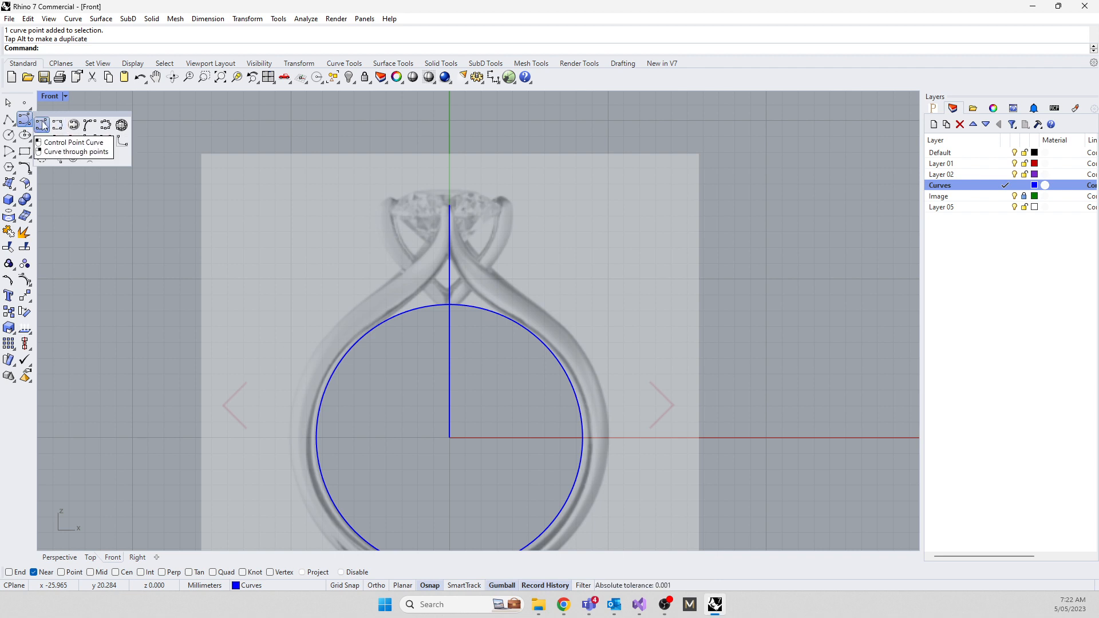
left_click(41, 125)
left_click(109, 187)
left_click(134, 216)
left_click(101, 252)
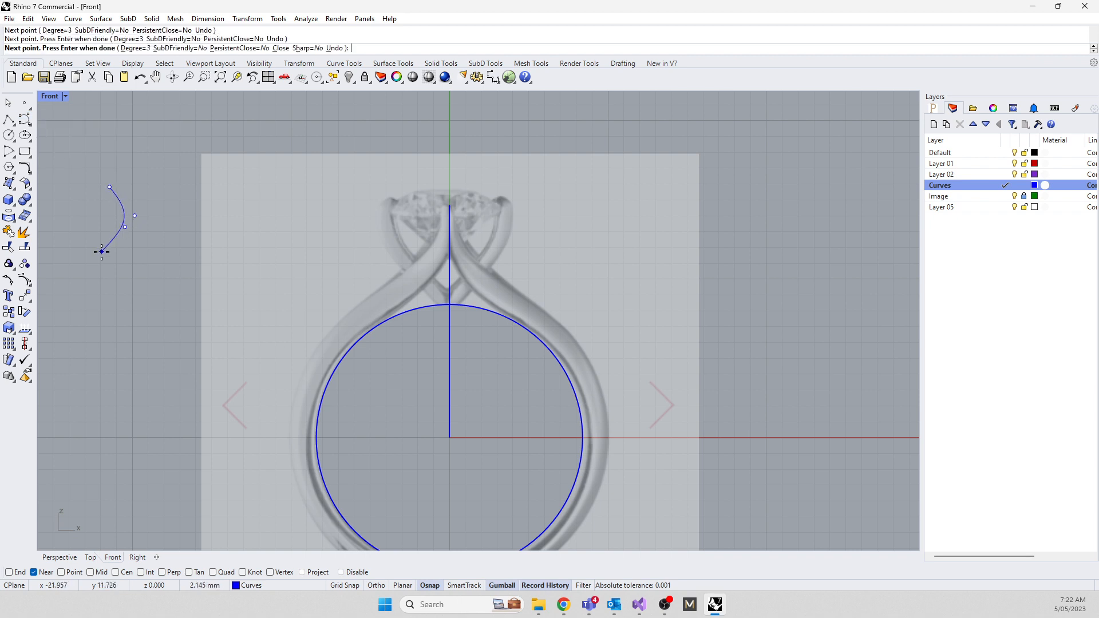
left_click(102, 291)
left_click(140, 314)
key("Return")
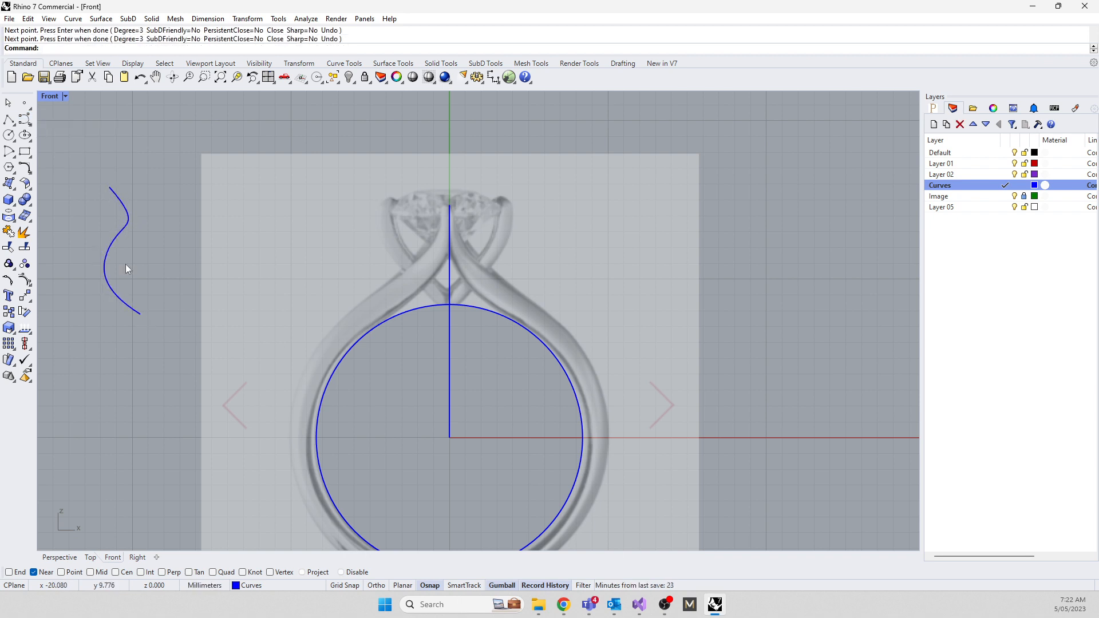
Draw a longer wavy practice curve interpolated through eight points next to the control point curve
left_click(27, 122)
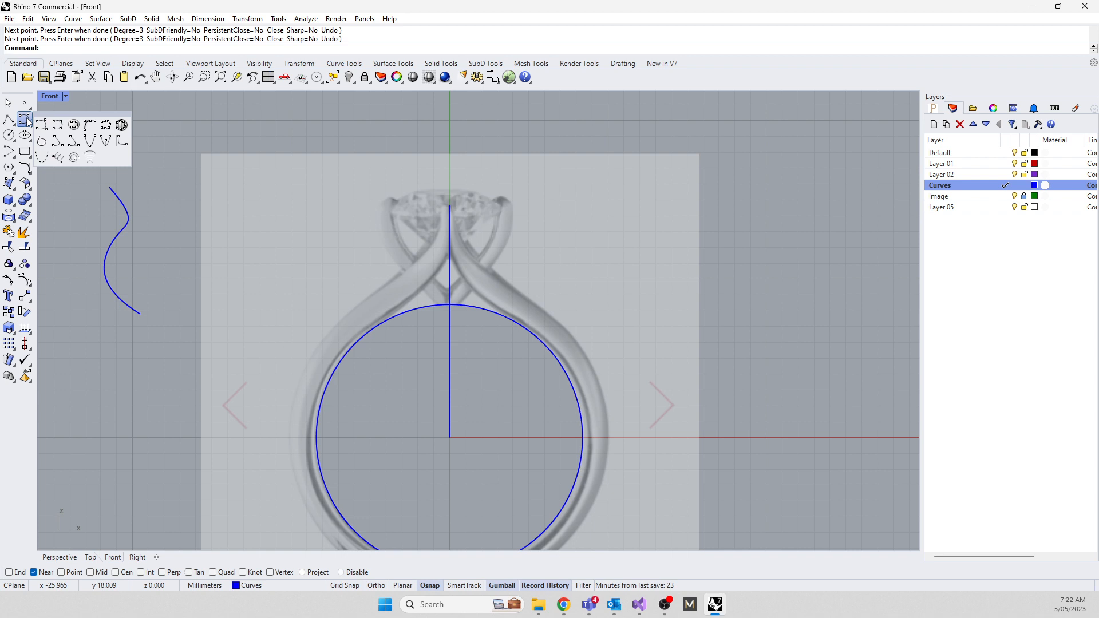
left_click(57, 125)
left_click(65, 167)
left_click(58, 210)
left_click(98, 248)
left_click(77, 297)
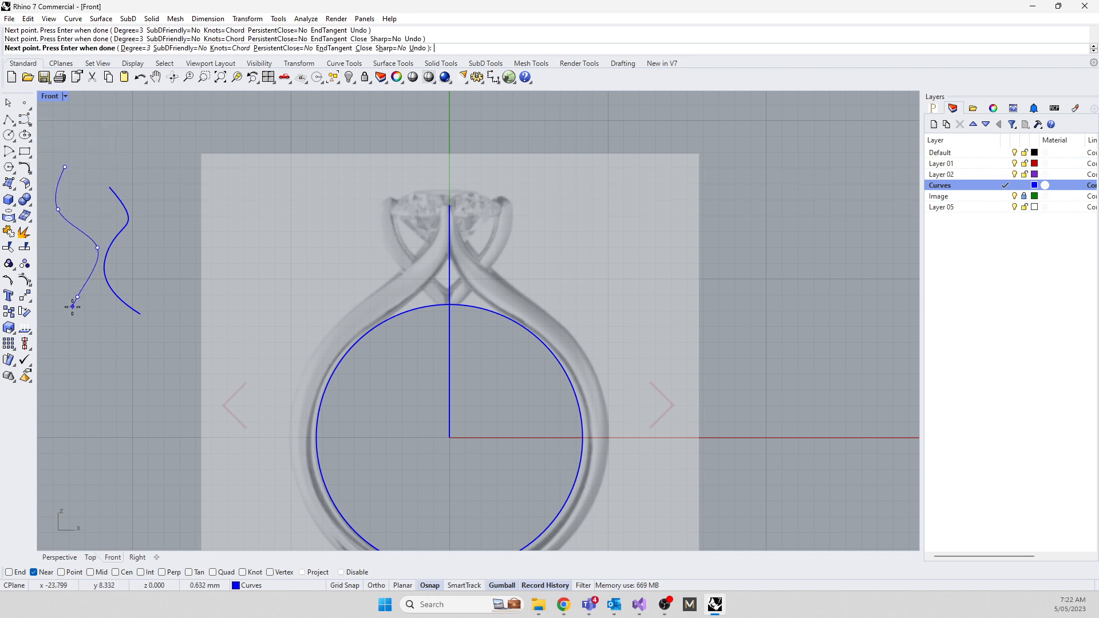
left_click(63, 346)
left_click(118, 390)
left_click(136, 463)
left_click(107, 490)
key("Return")
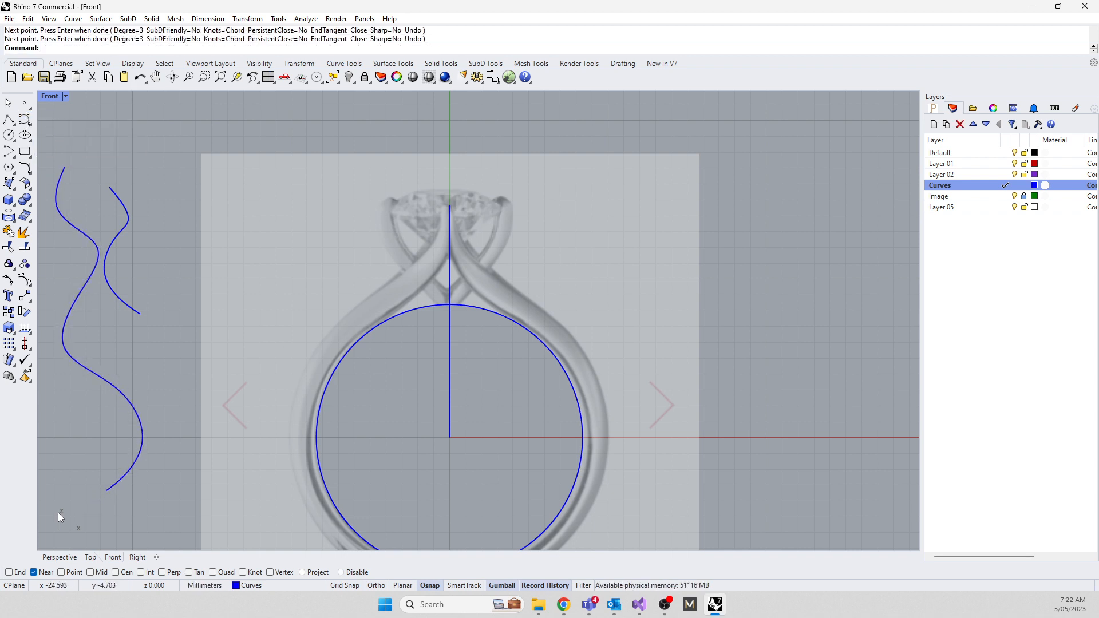
Compare the control points of the two practice curves and delete both curves
left_click(125, 309)
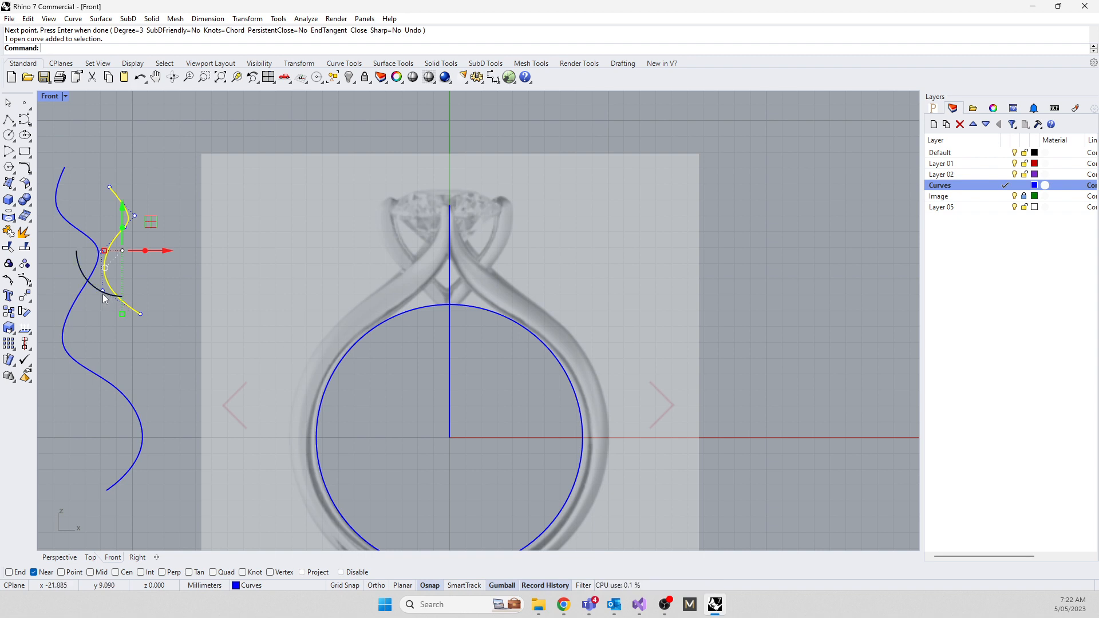
left_click(76, 300)
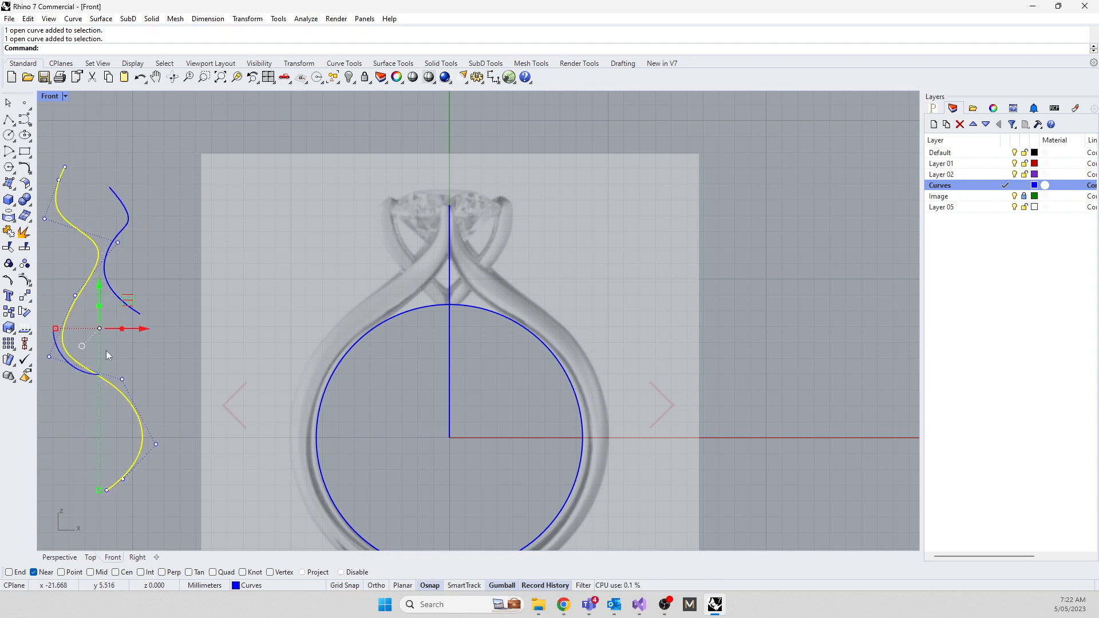
left_click_drag(157, 249, 70, 241)
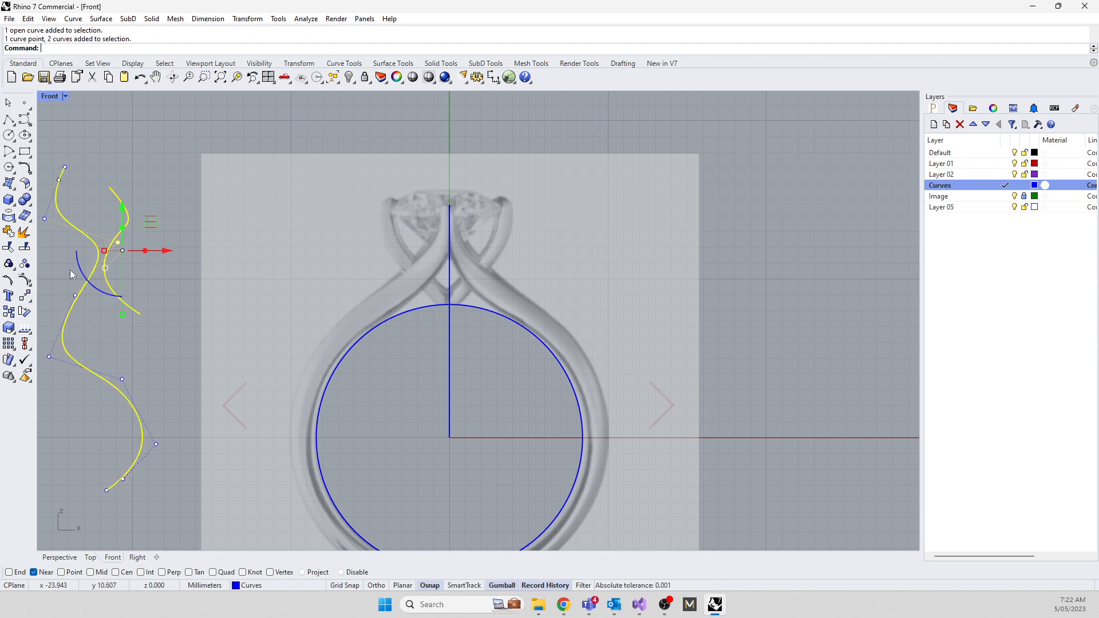
key("Delete")
right_click_drag(94, 220, 321, 221)
left_click(320, 275)
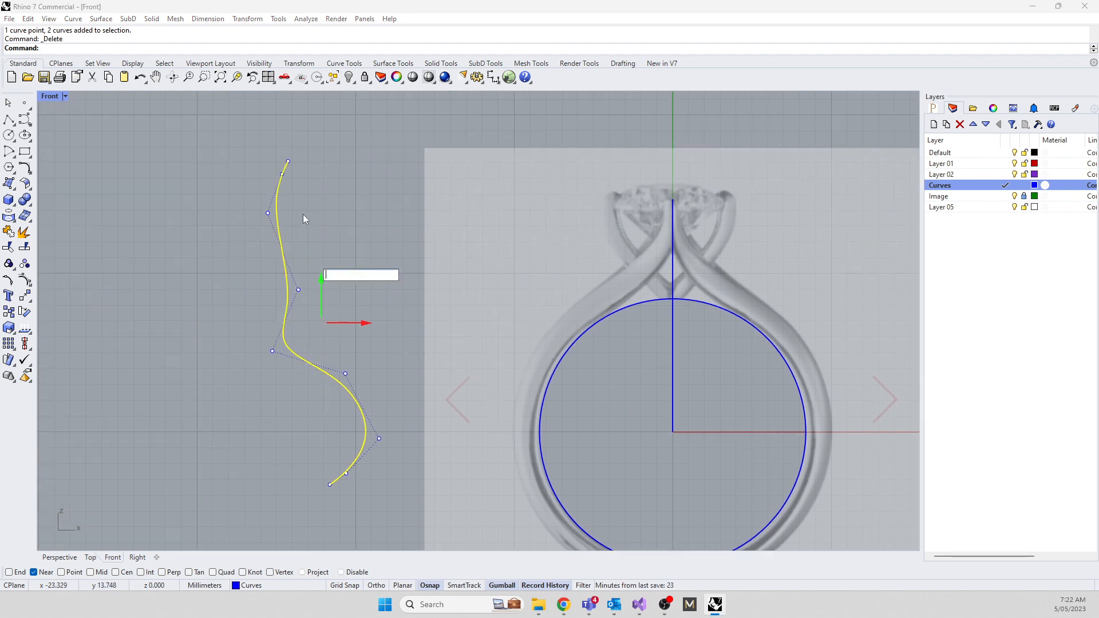
left_click(304, 215)
left_click_drag(312, 229, 231, 231)
key("Delete")
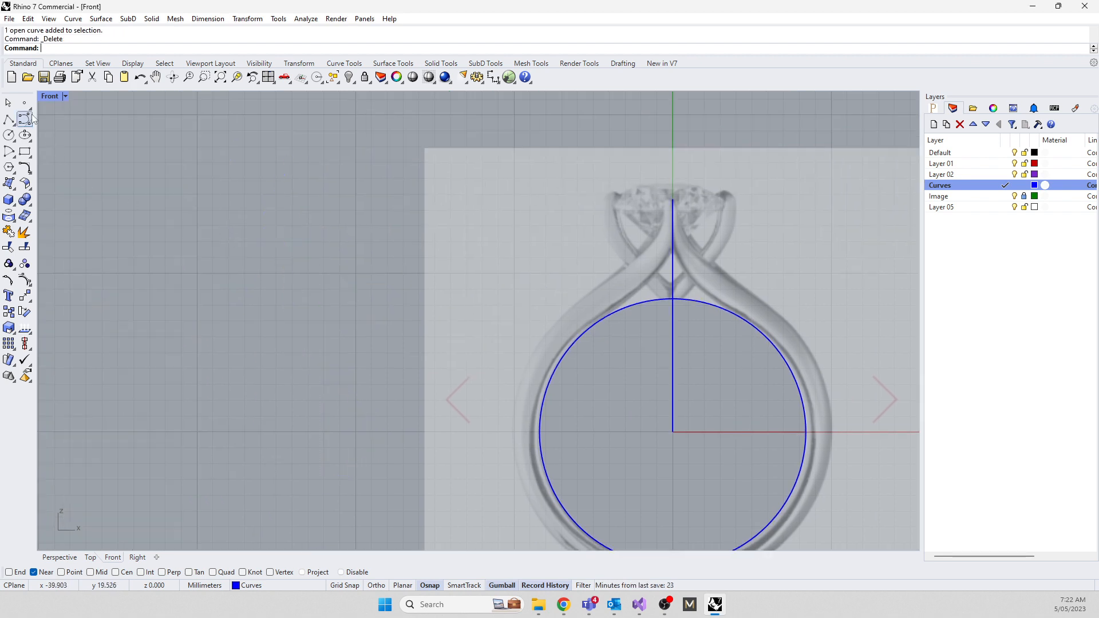
Draw a short practice arc with three control points in the empty area beside the ring picture
left_click(28, 125)
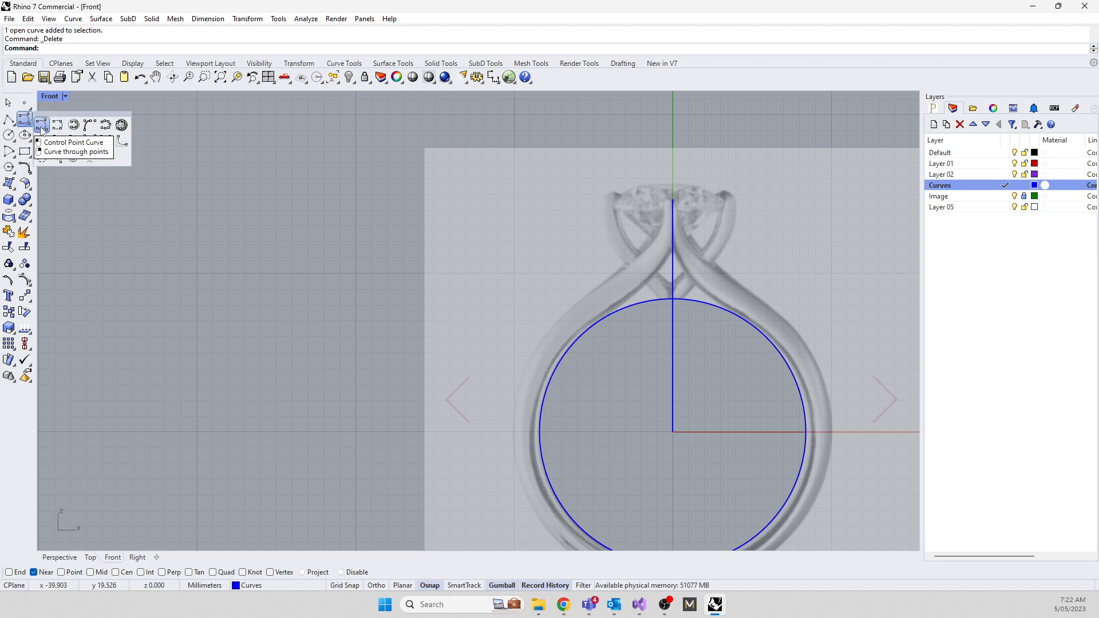
left_click(41, 126)
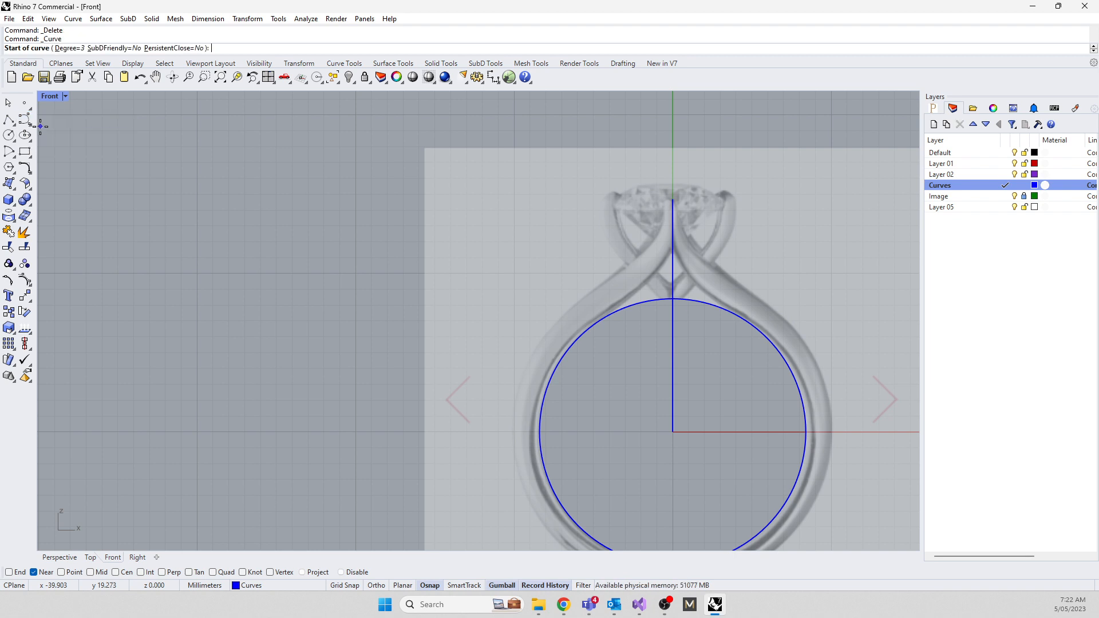
left_click(169, 125)
left_click(98, 171)
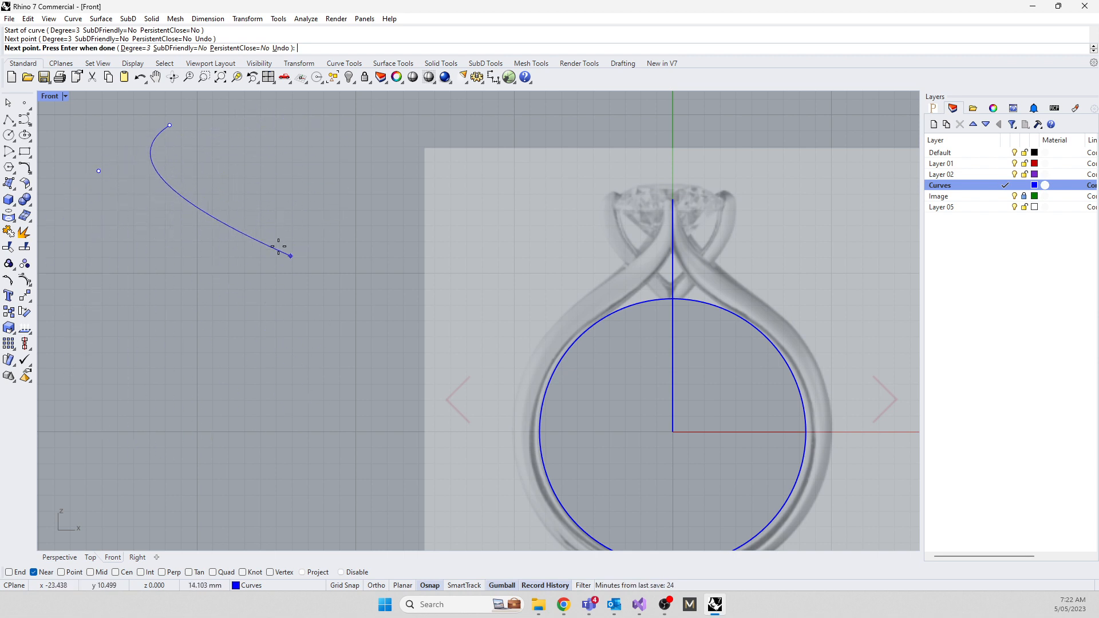
left_click(130, 213)
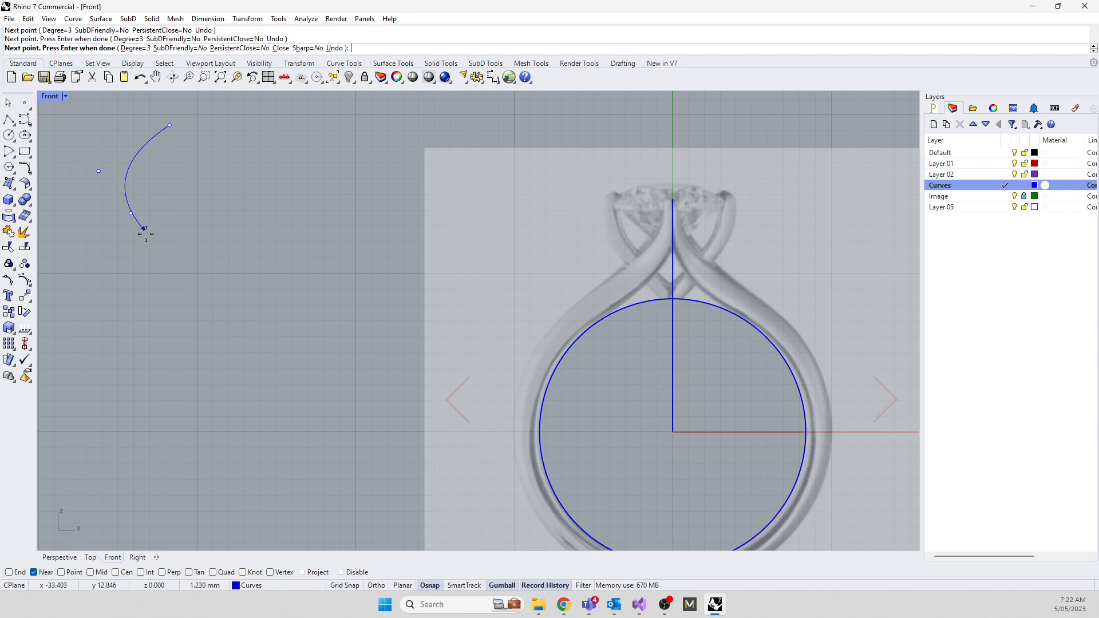
key("Return")
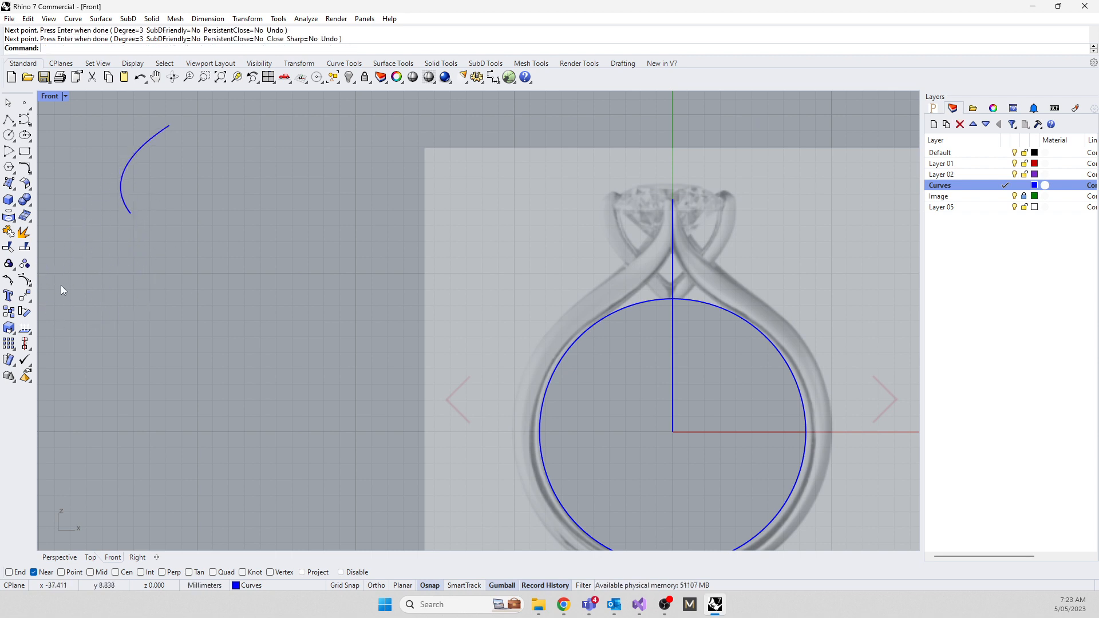
Draw a looping practice curve interpolated through six points around the short control point curve
left_click(31, 125)
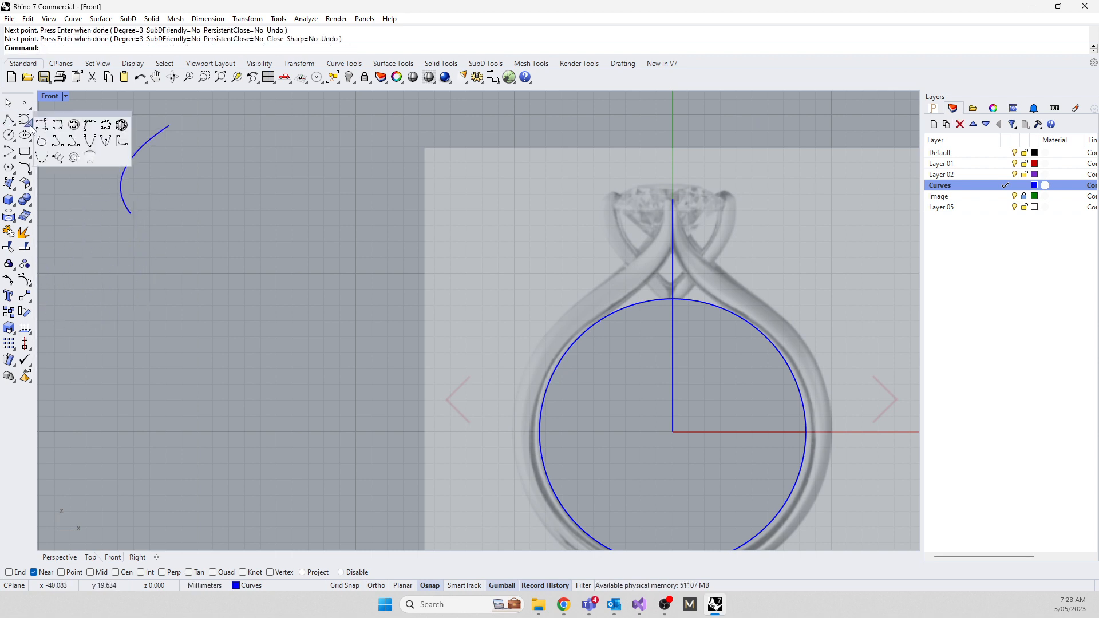
left_click(59, 131)
left_click(237, 151)
left_click(169, 227)
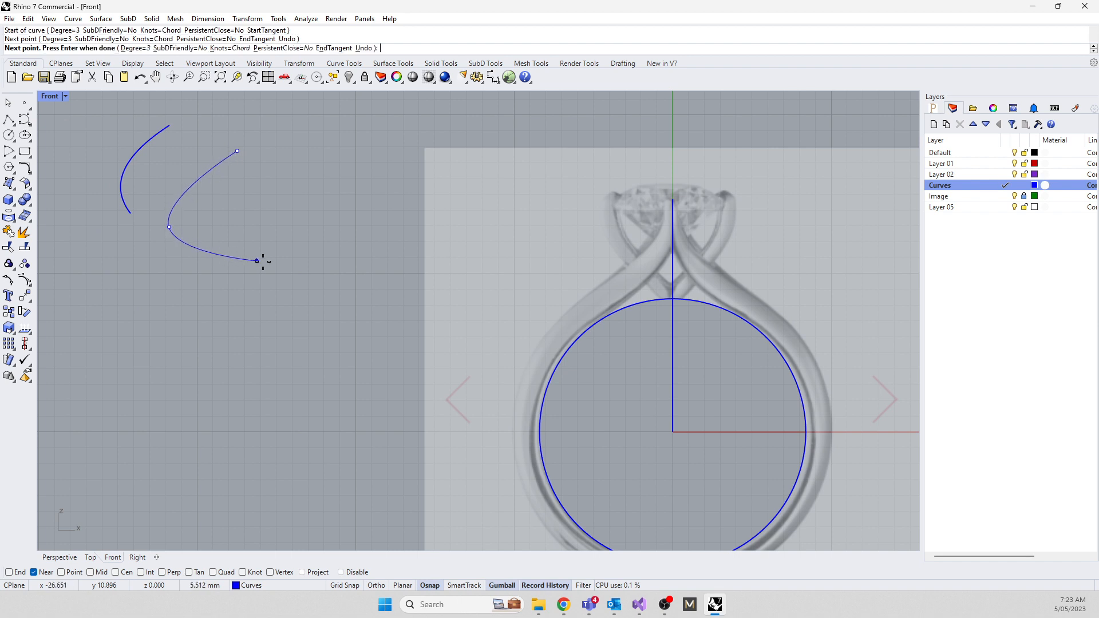
left_click(143, 273)
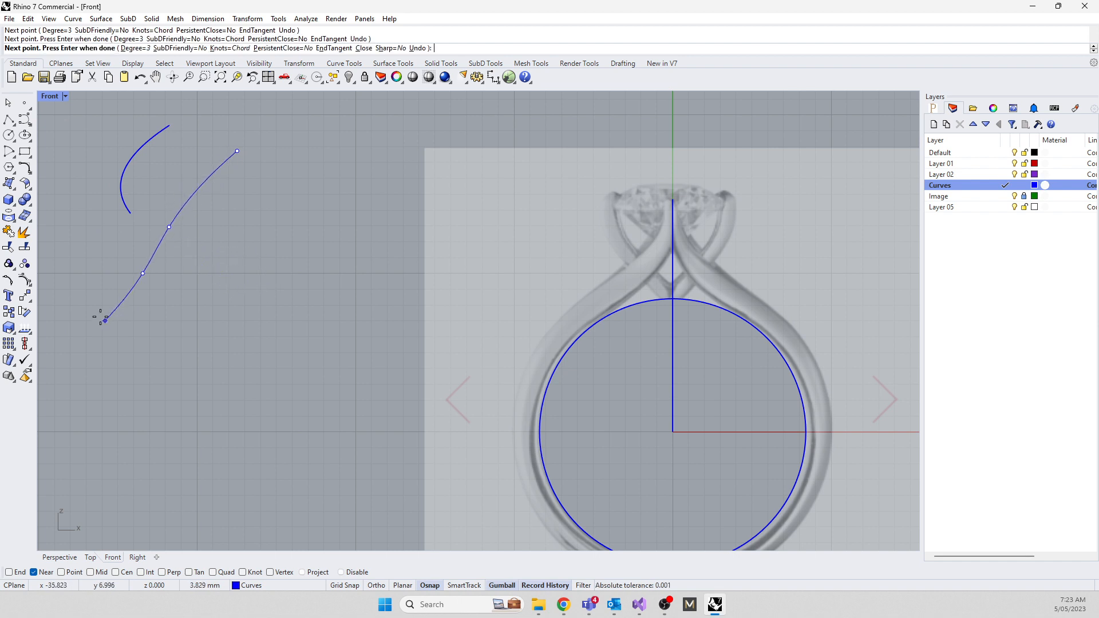
left_click(80, 275)
left_click(76, 218)
left_click(164, 153)
key("Return")
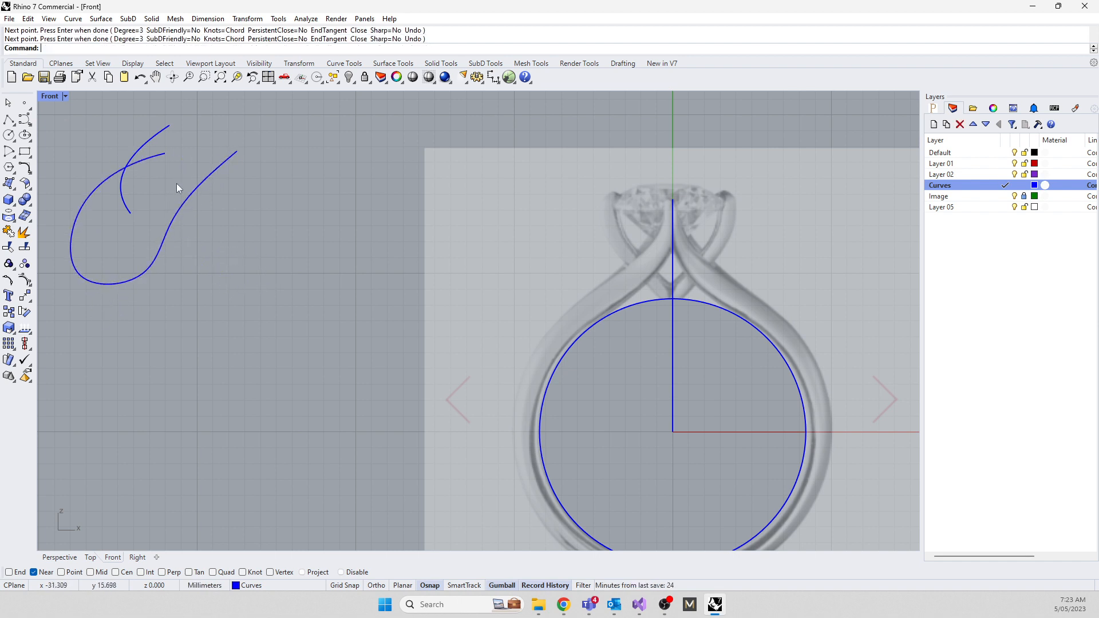
Delete the short arc and the looping practice curve beside the ring picture
left_click_drag(68, 141, 68, 142)
key("Delete")
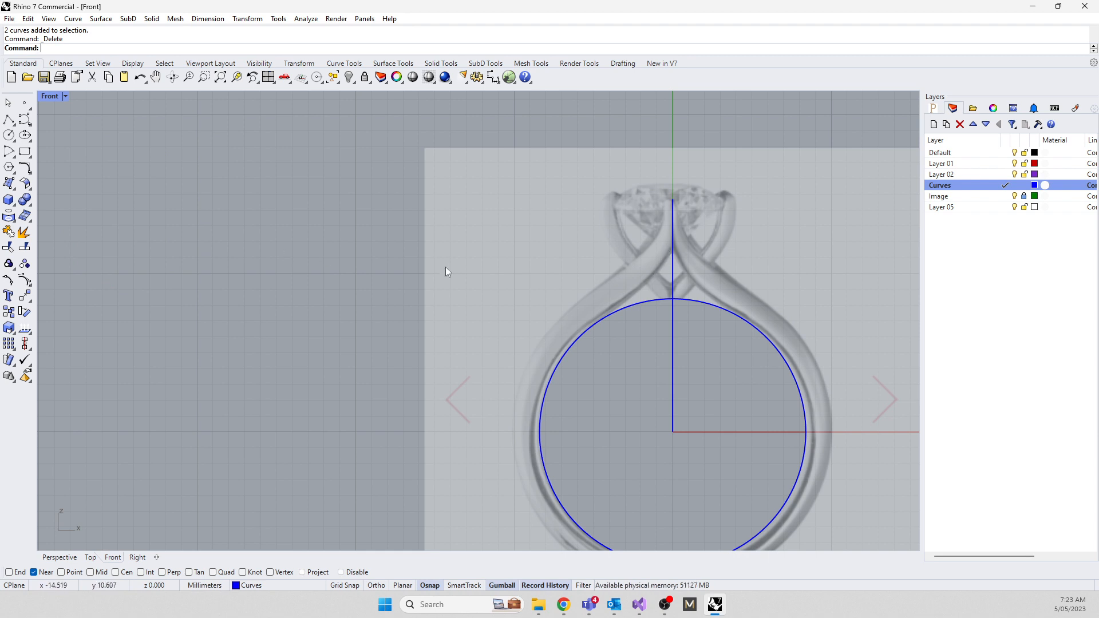
Detach the set of curve drawing tools as a floating palette beside the ring picture
right_click_drag(488, 314, 390, 296)
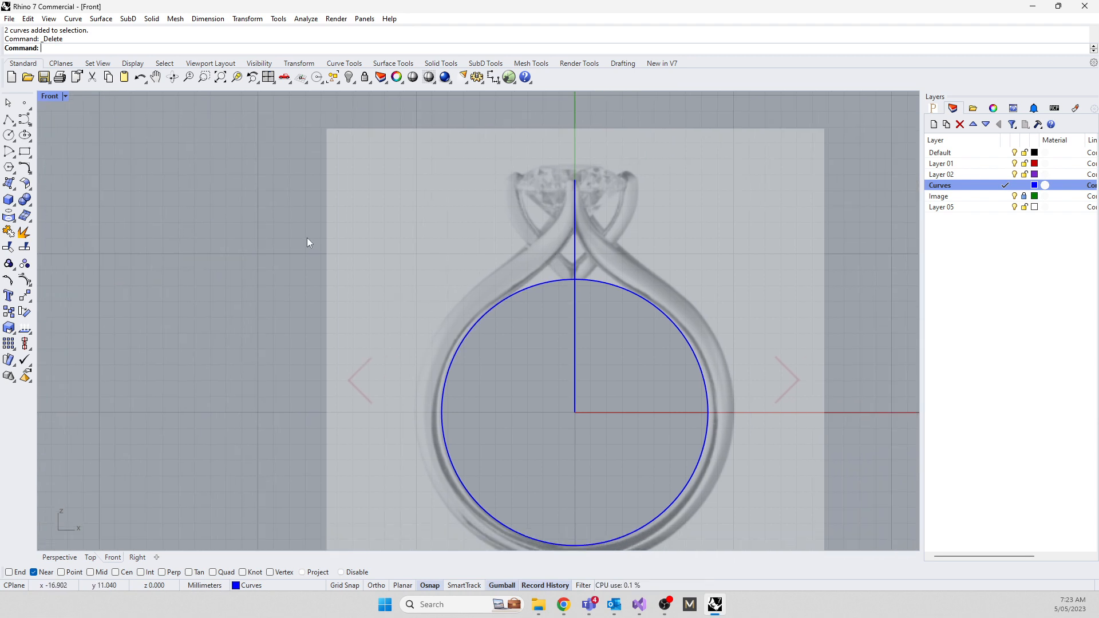
left_click(30, 125)
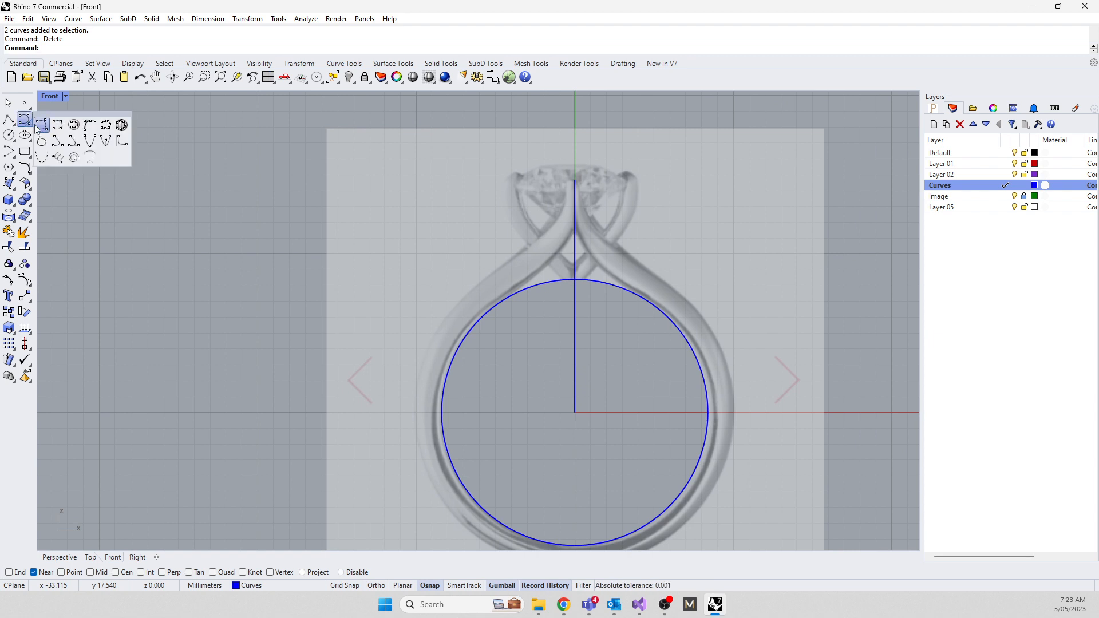
left_click_drag(45, 114, 97, 128)
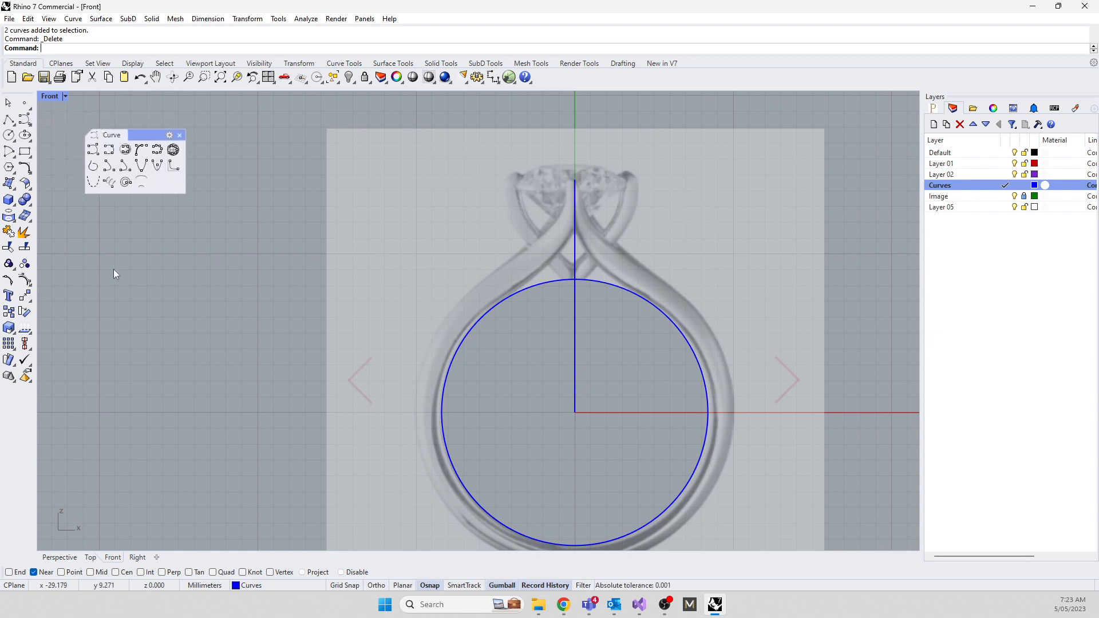
left_click(91, 150)
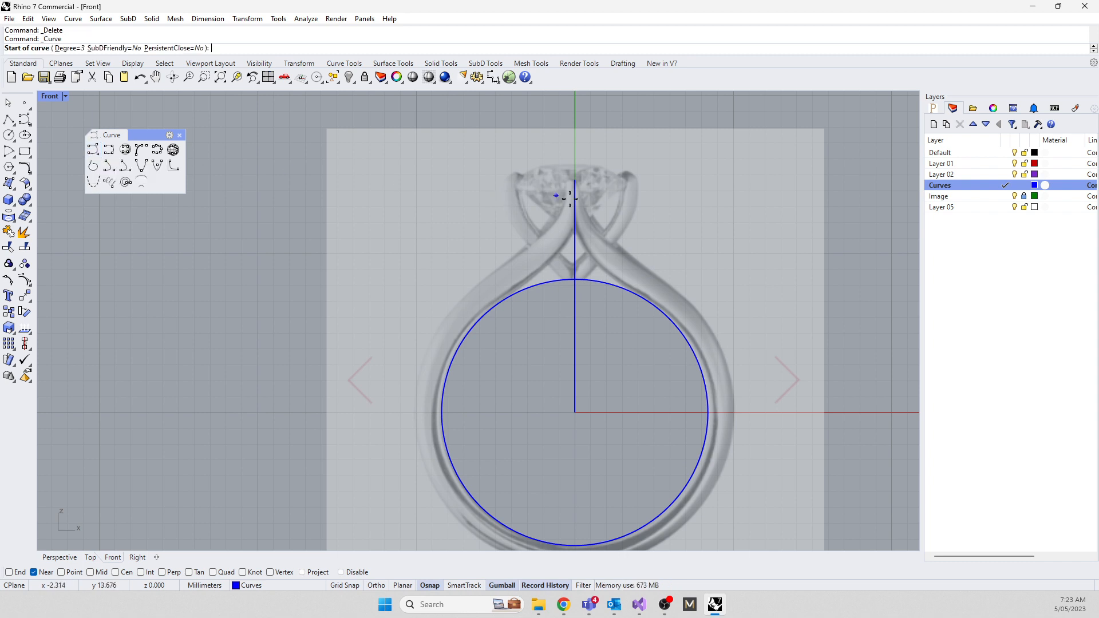
scroll(567, 183, "up", 5)
left_click(577, 159)
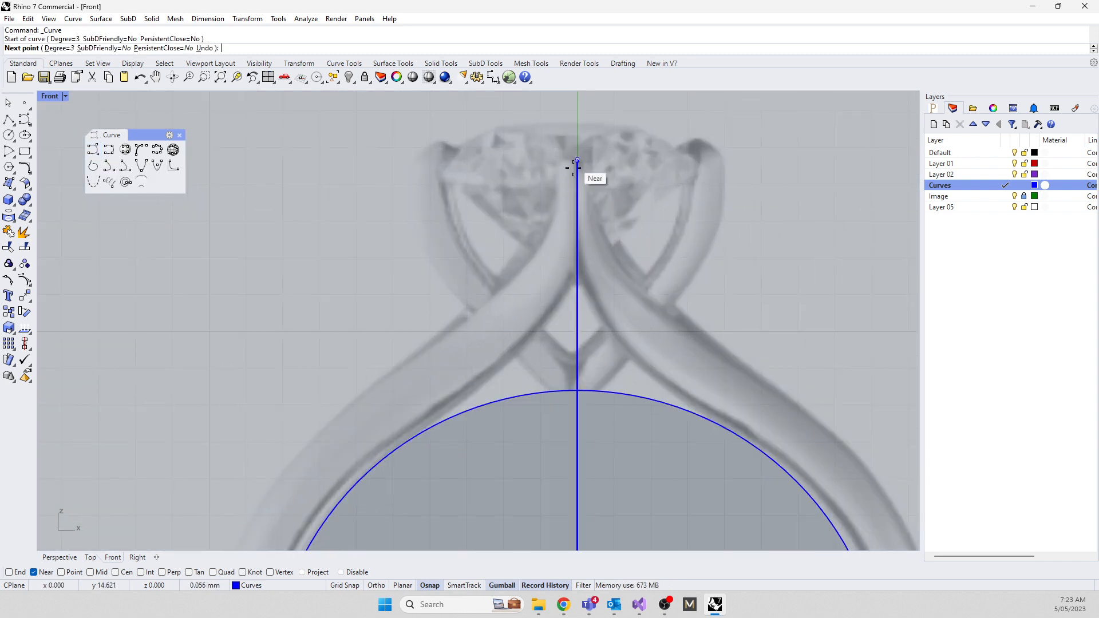
left_click(577, 220)
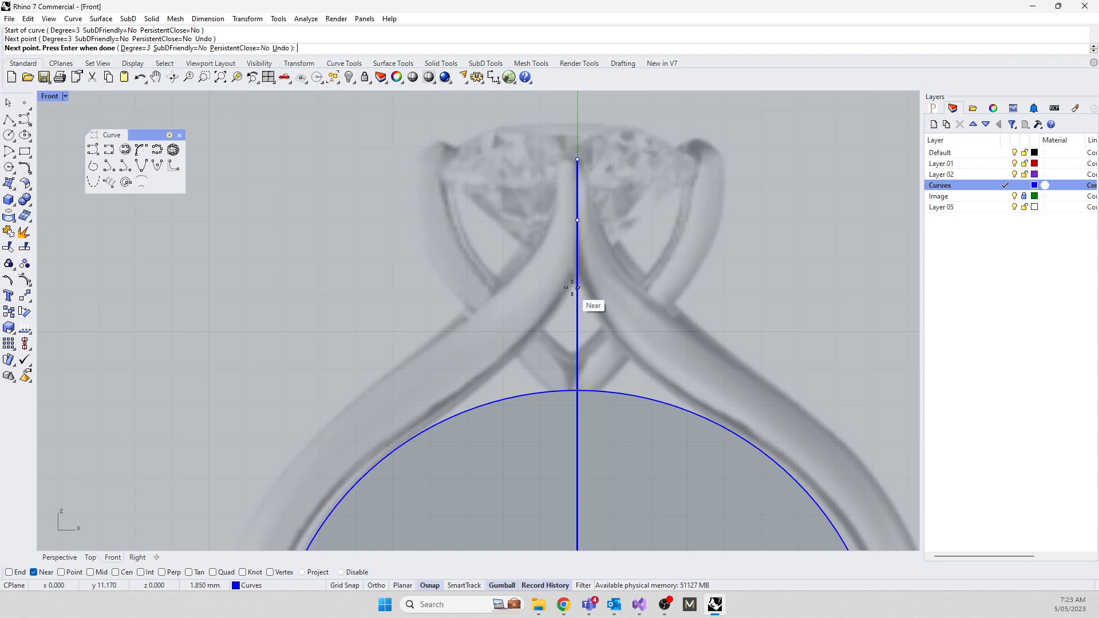
left_click(577, 256)
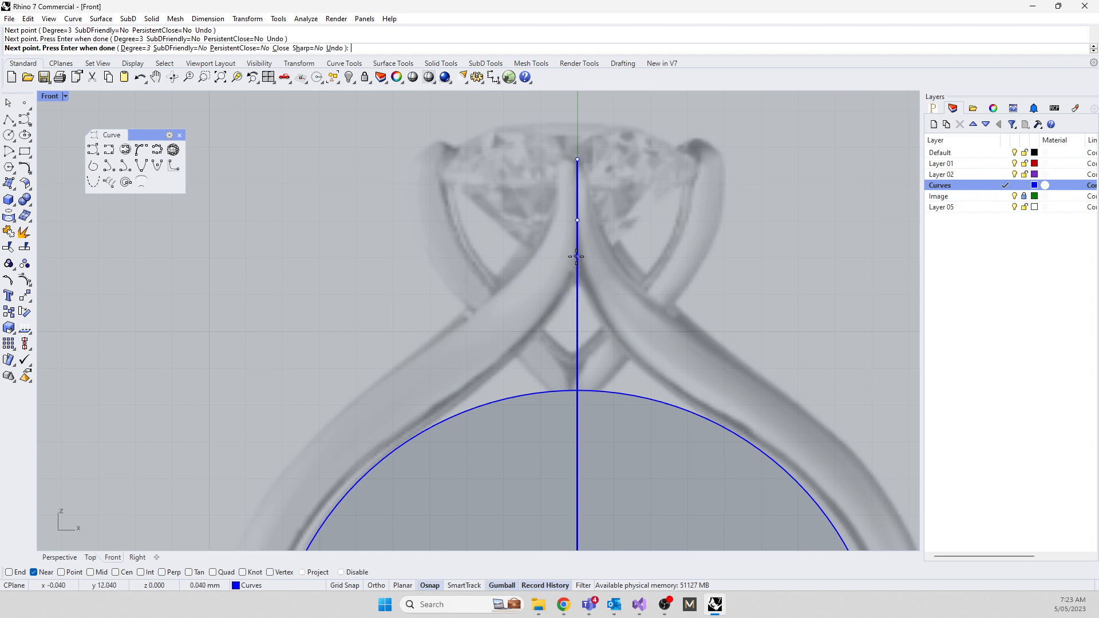
left_click(566, 297)
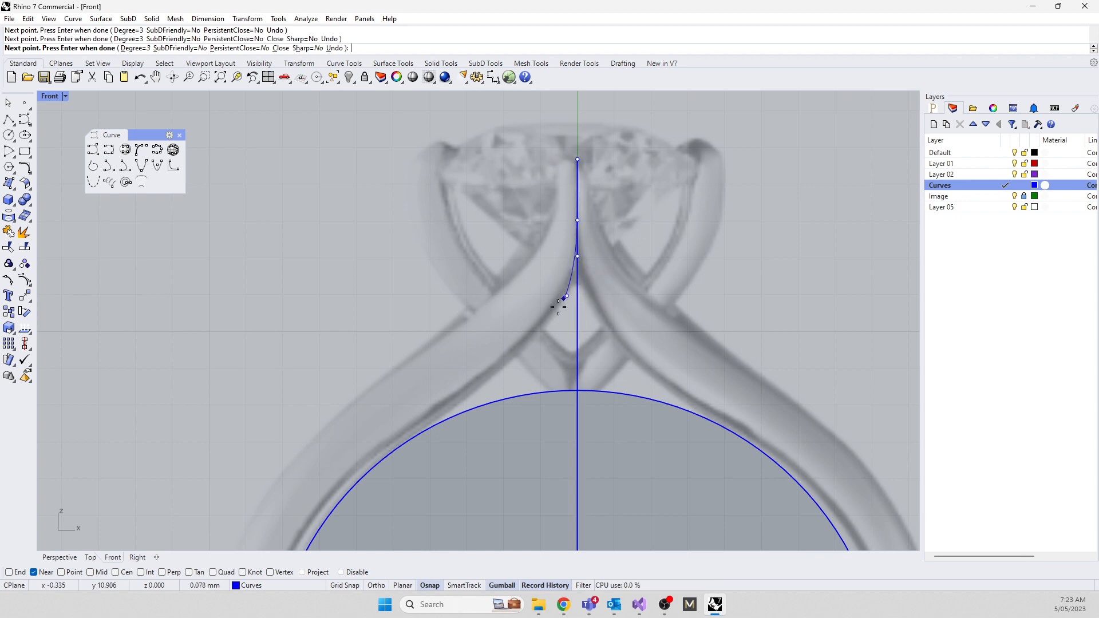
left_click(508, 364)
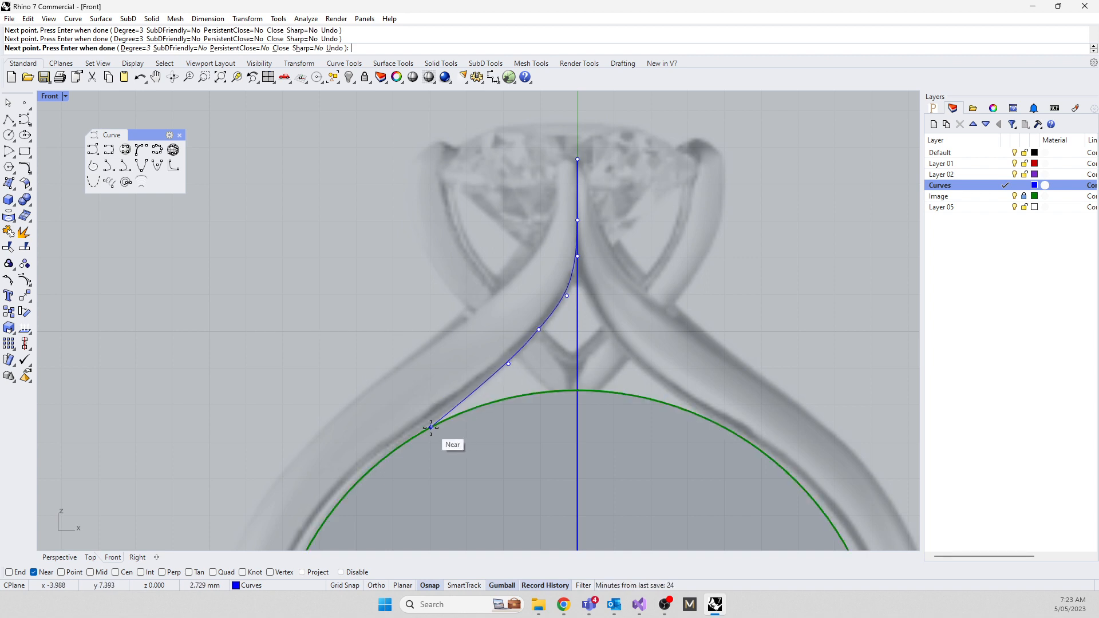
scroll(468, 399, "up", 12)
left_click(408, 438)
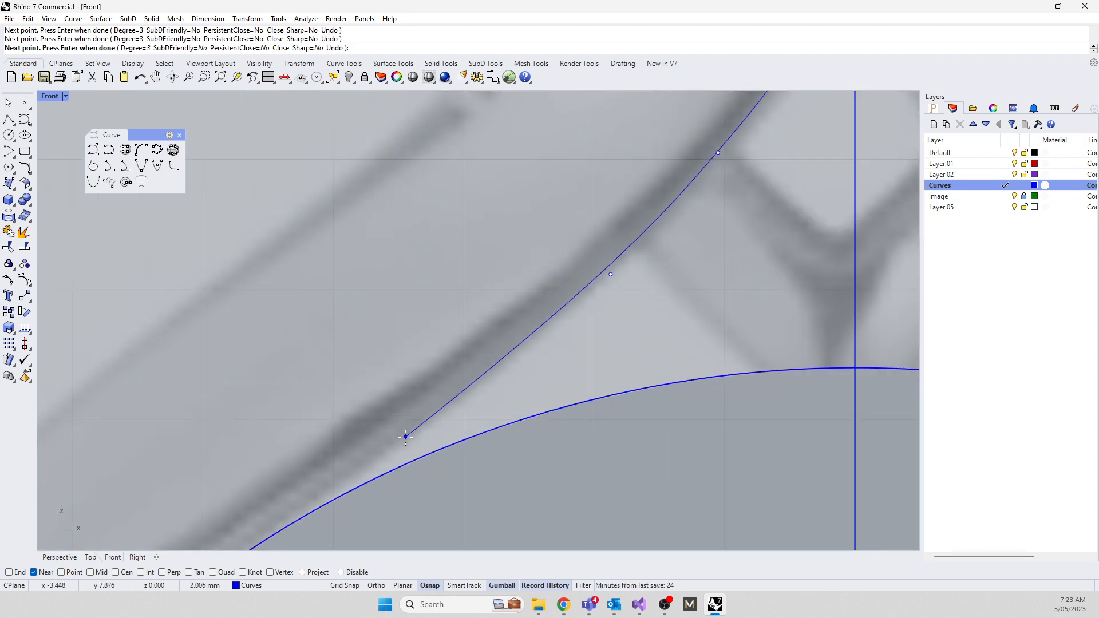
scroll(320, 488, "down", 8)
key("Escape")
scroll(431, 322, "down", 8)
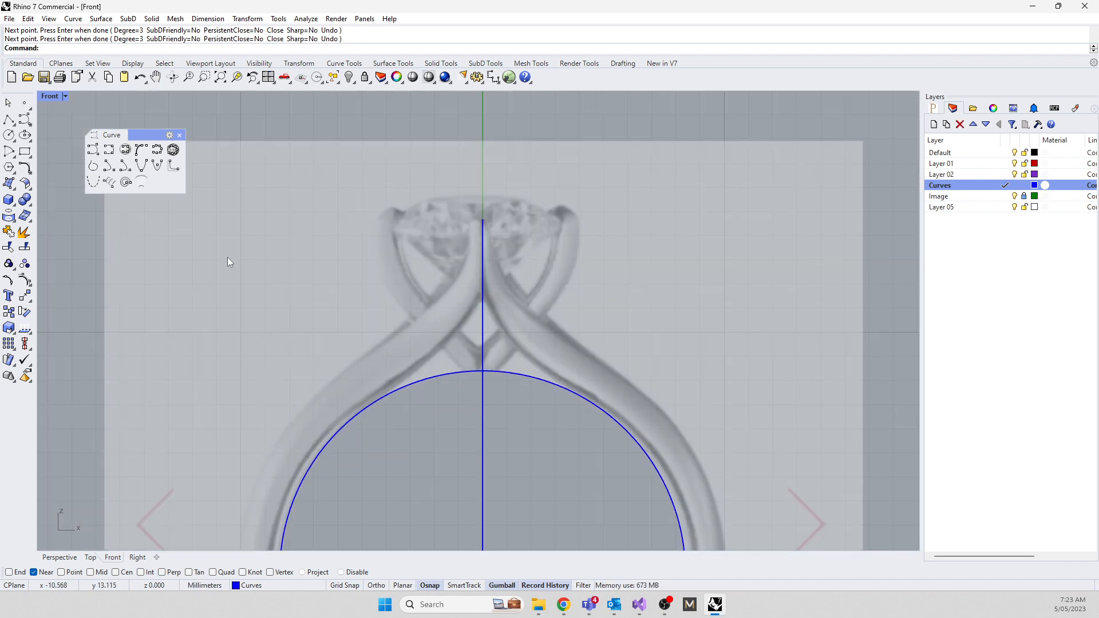
Start an interpolated curve at the vertical line's top end and trace the left shank's inner edge down onto the circle
left_click(109, 150)
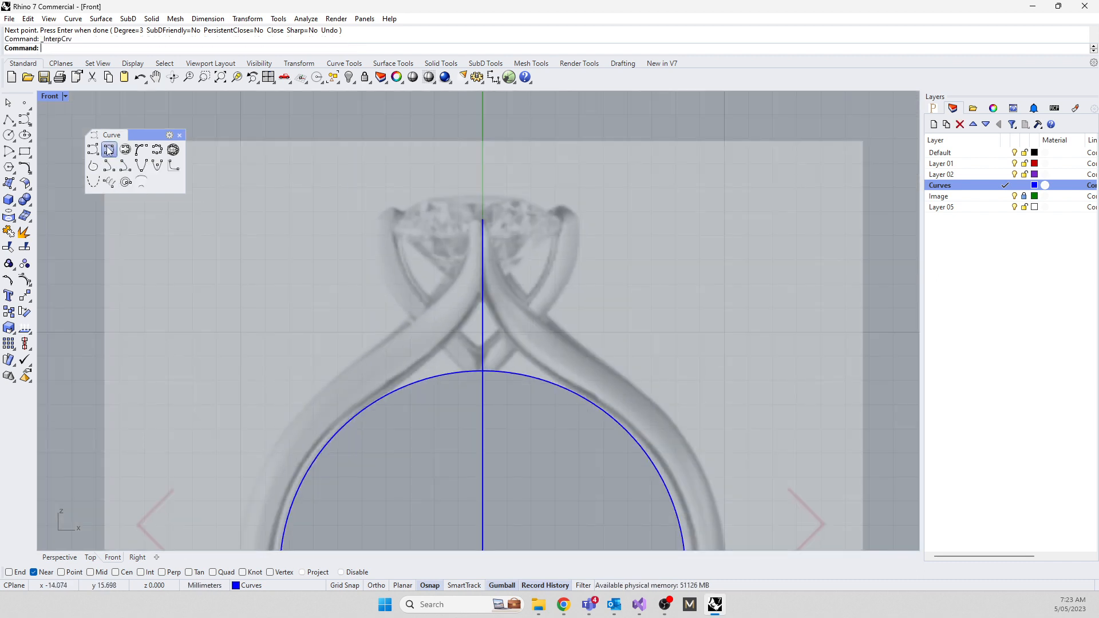
left_click(481, 222)
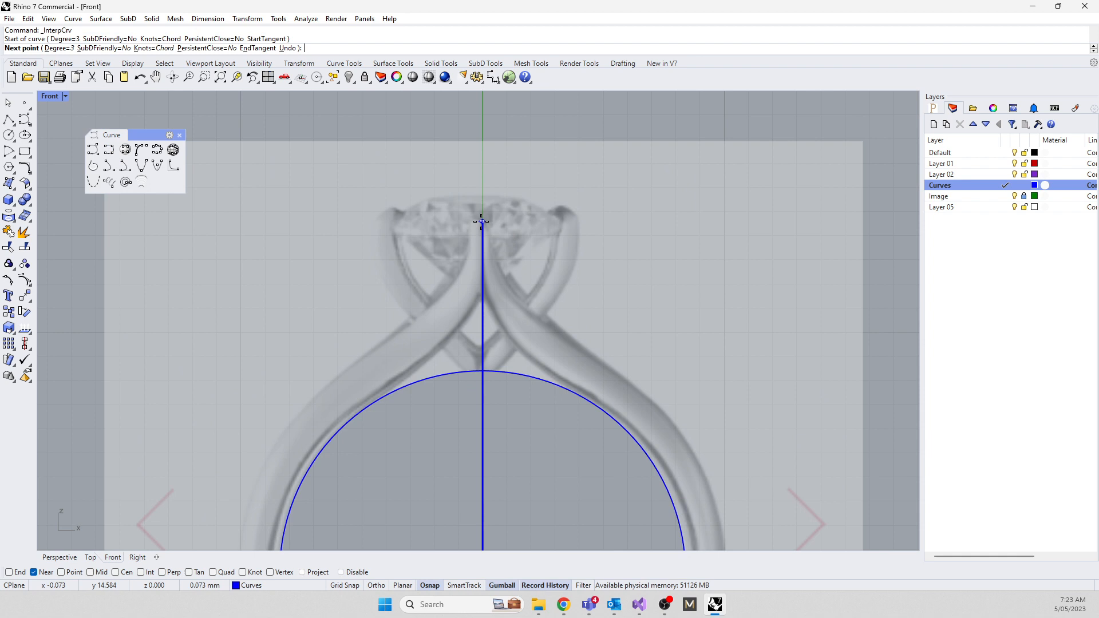
scroll(500, 284, "up", 4)
left_click(485, 268)
left_click(475, 365)
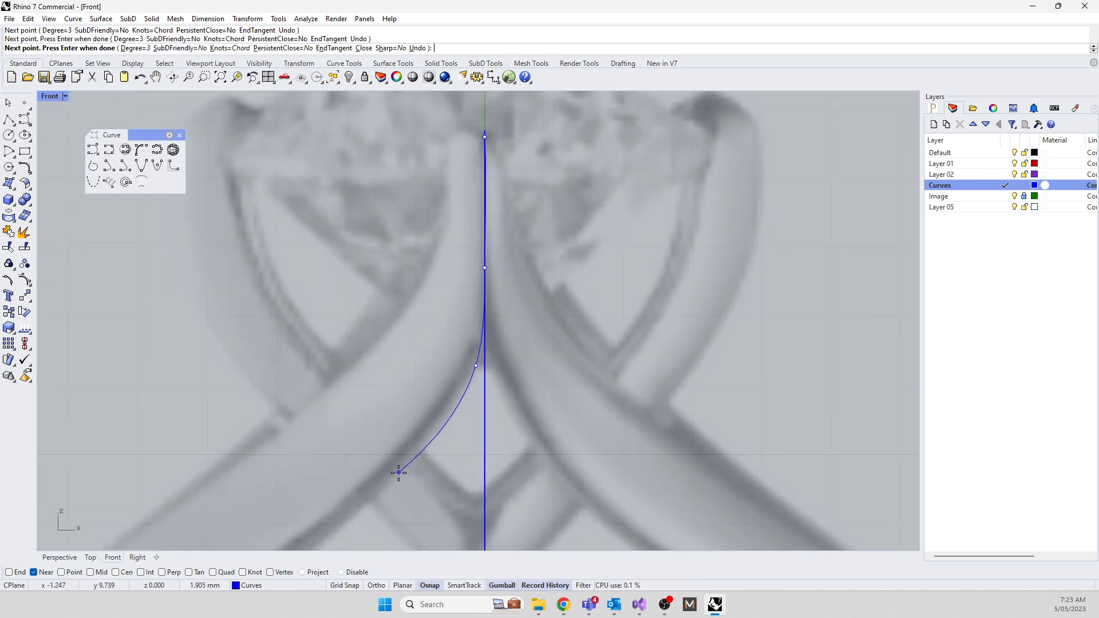
left_click(441, 430)
scroll(554, 302, "down", 5)
scroll(481, 392, "up", 5)
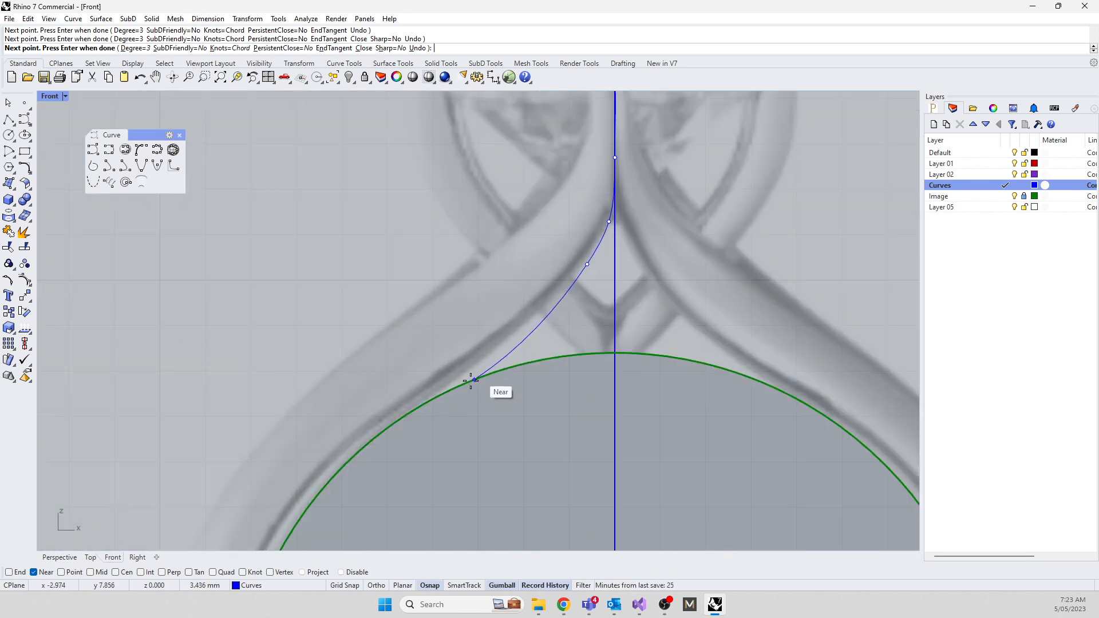
left_click(441, 394)
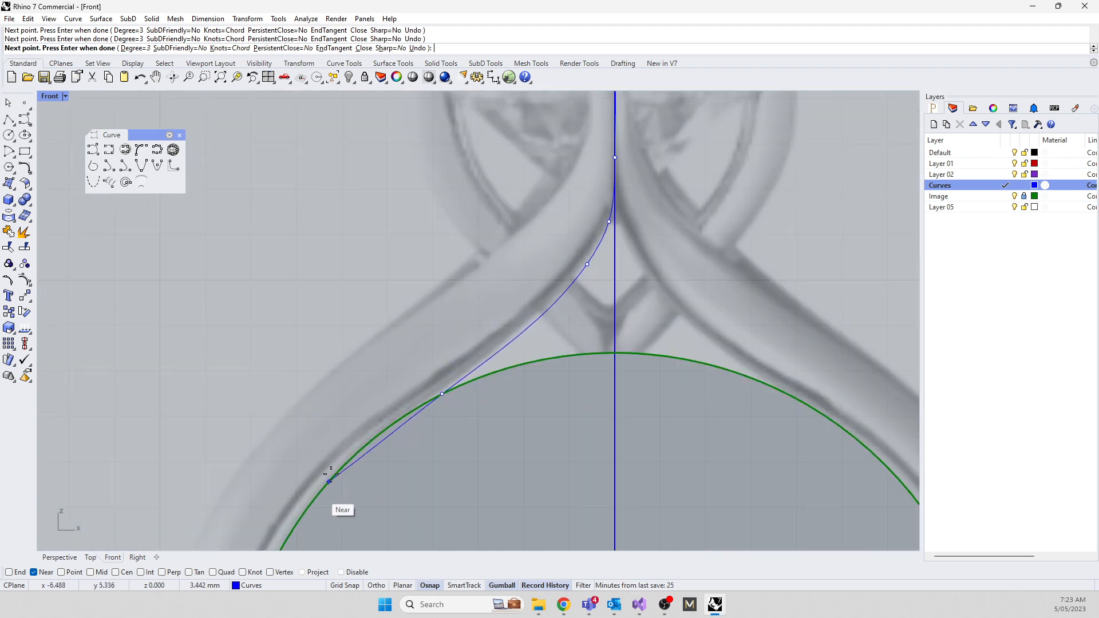
Continue the interpolated curve along the left half of the circle and finish it just past the circle's lowest point
left_click(359, 450)
right_click_drag(319, 499, 416, 102)
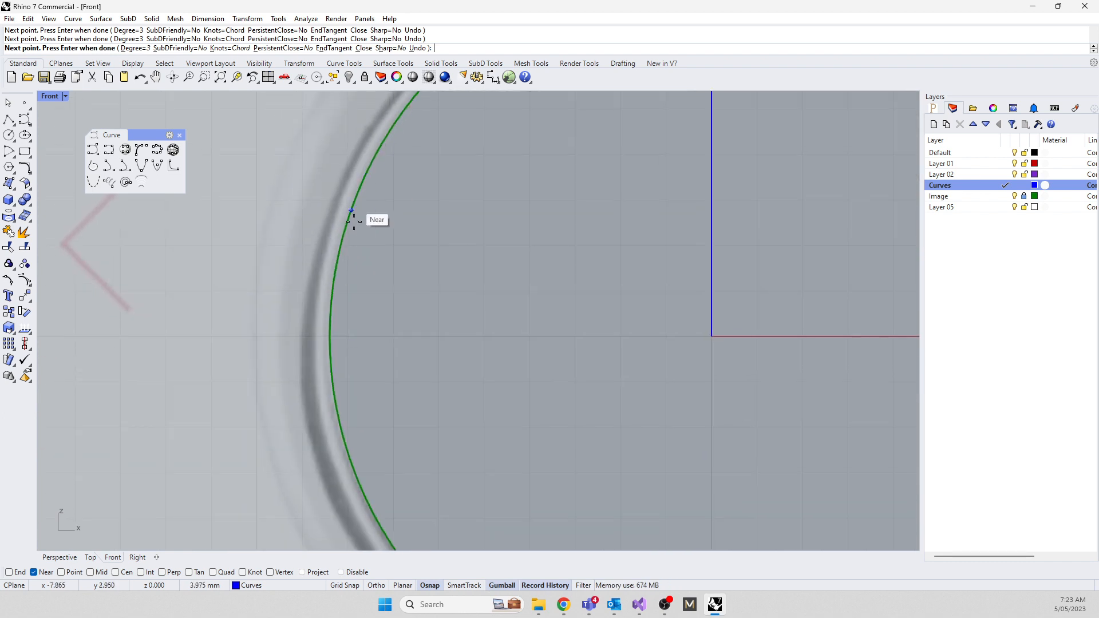
right_click_drag(387, 273, 380, 378)
scroll(372, 261, "down", 3)
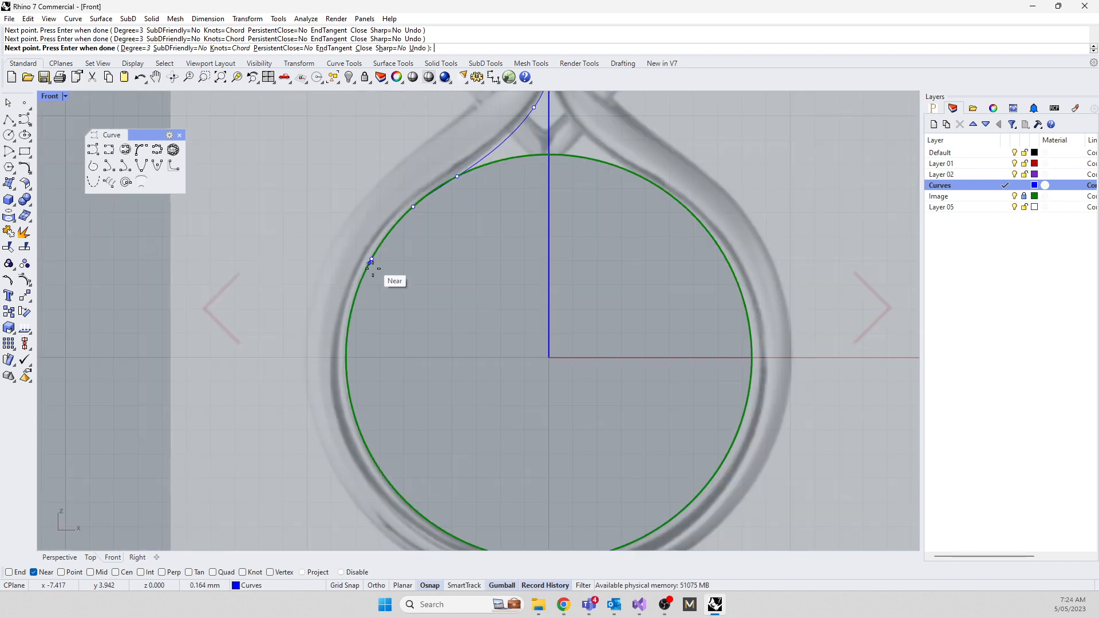
left_click(347, 335)
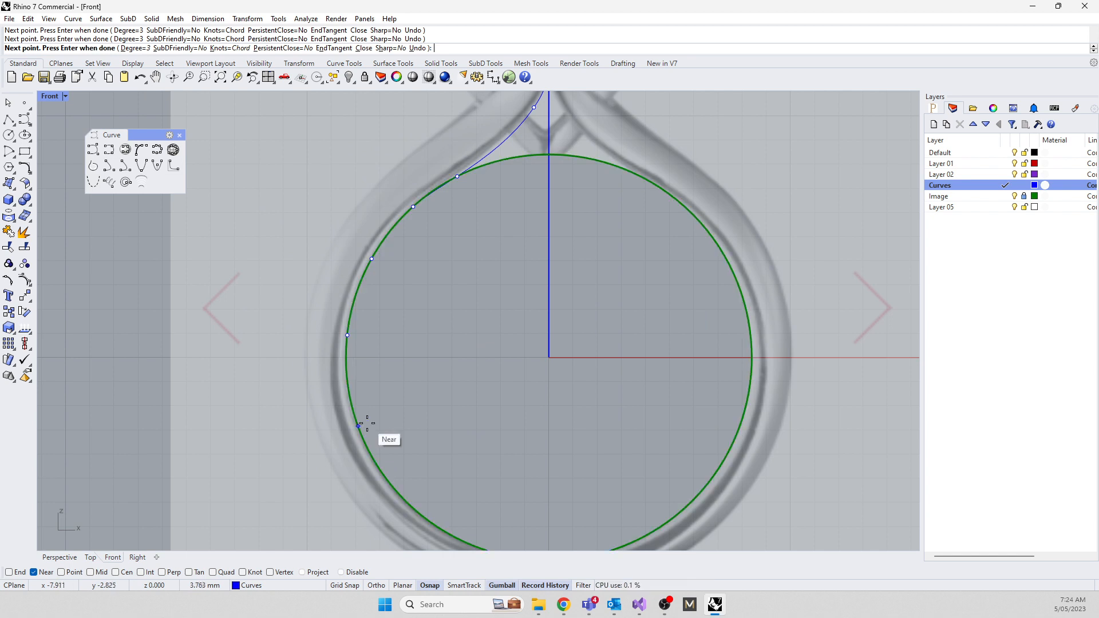
left_click(360, 425)
scroll(363, 422, "down", 3)
left_click(381, 452)
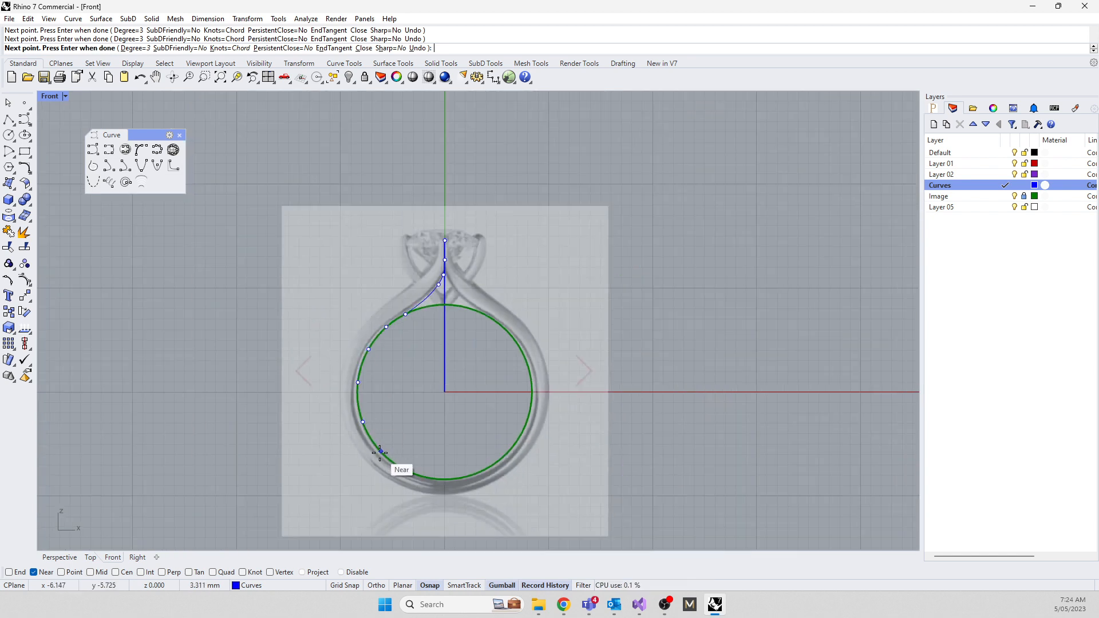
left_click(422, 475)
left_click(455, 482)
key("Return")
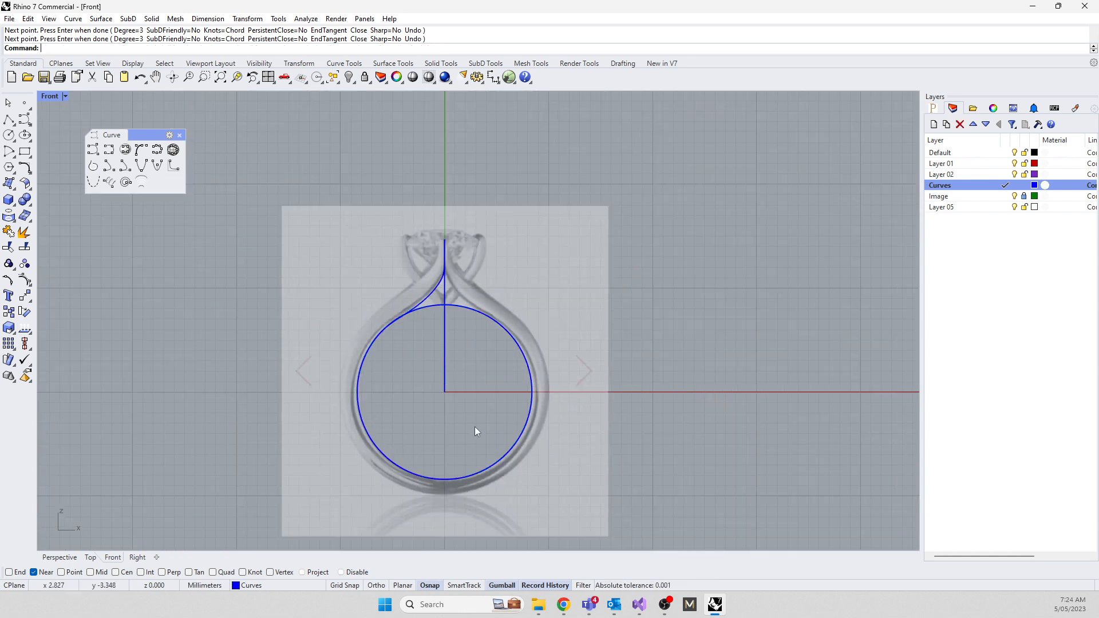
Turn on the vertical line's control points and move its lower end point straight down to well below the ring
left_click(445, 364)
right_click_drag(364, 422, 327, 320)
key("F10")
left_click_drag(373, 276, 457, 343)
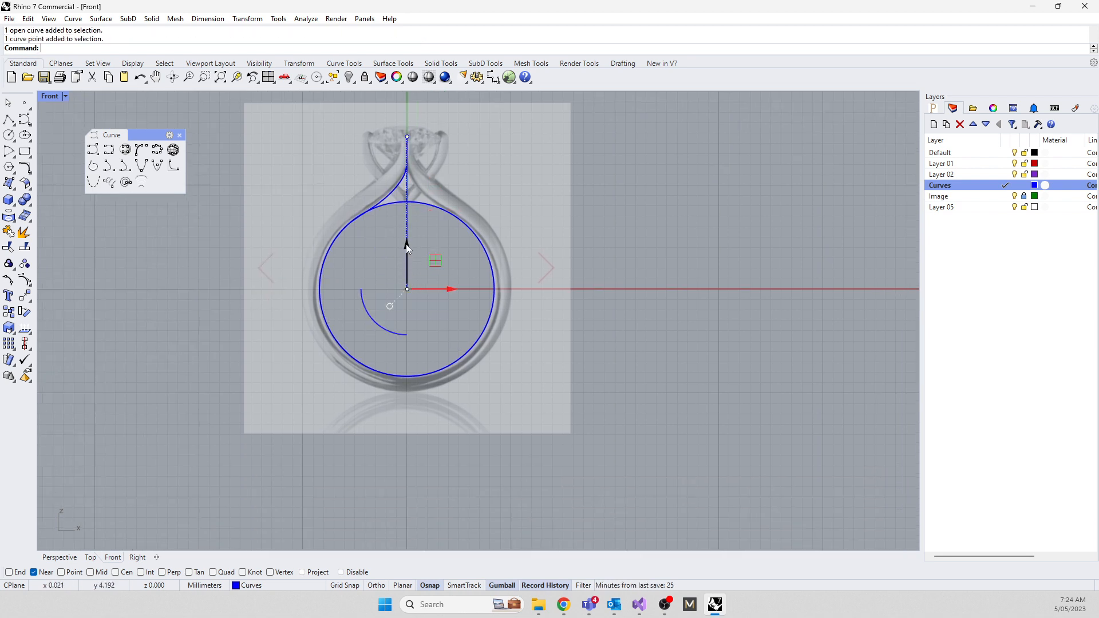
left_click_drag(406, 245, 377, 449)
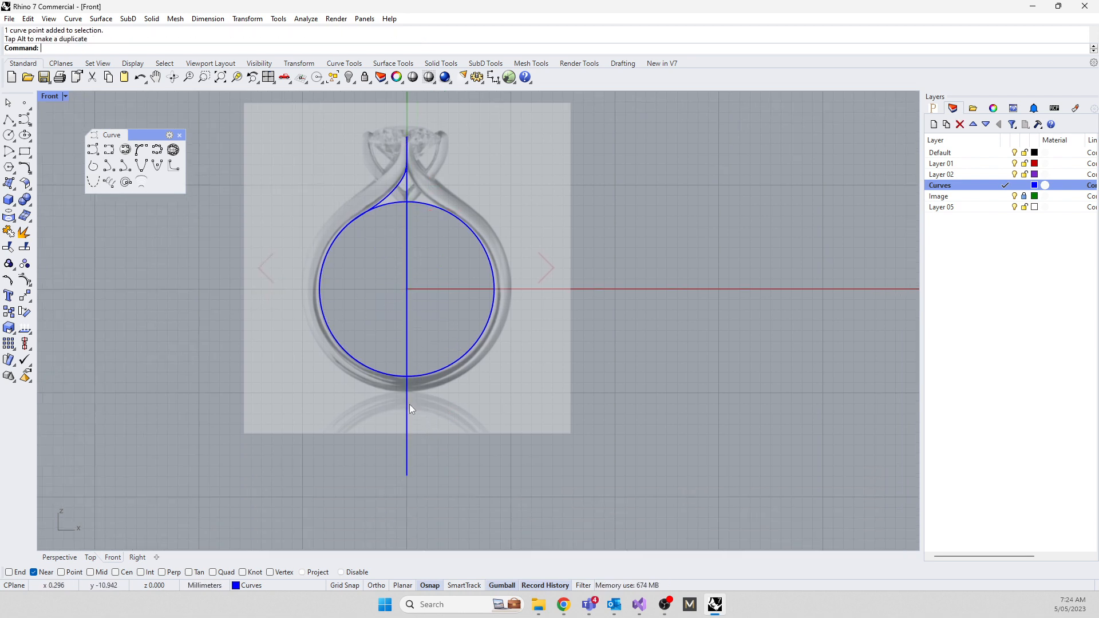
Split the interpolated curve using the vertical centre line as the cutting object
scroll(410, 404, "up", 4)
left_click(459, 384)
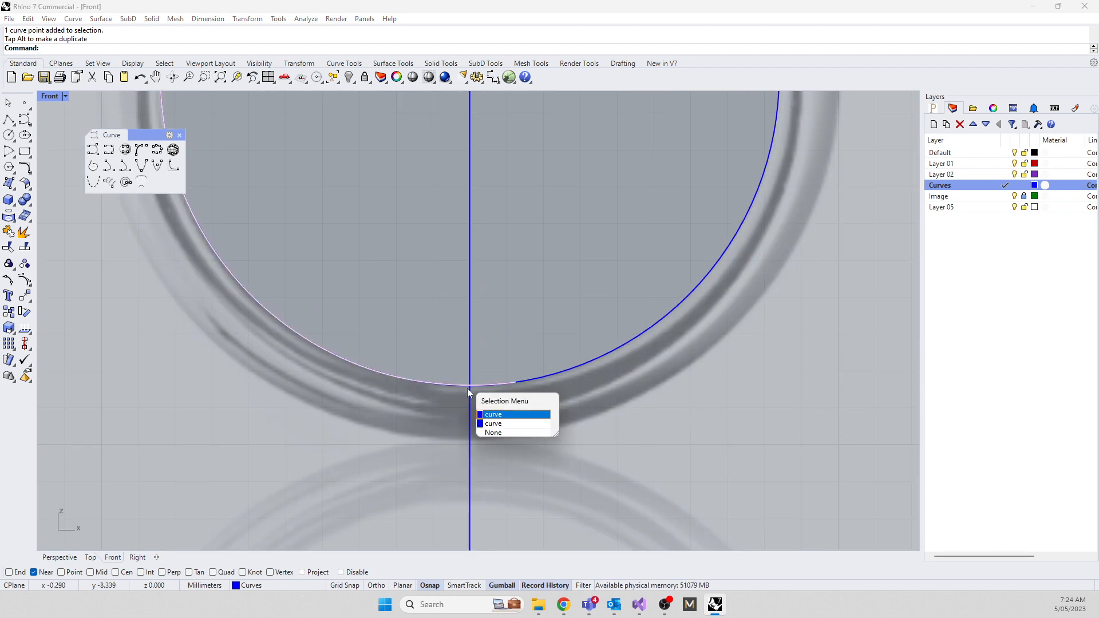
left_click(496, 414)
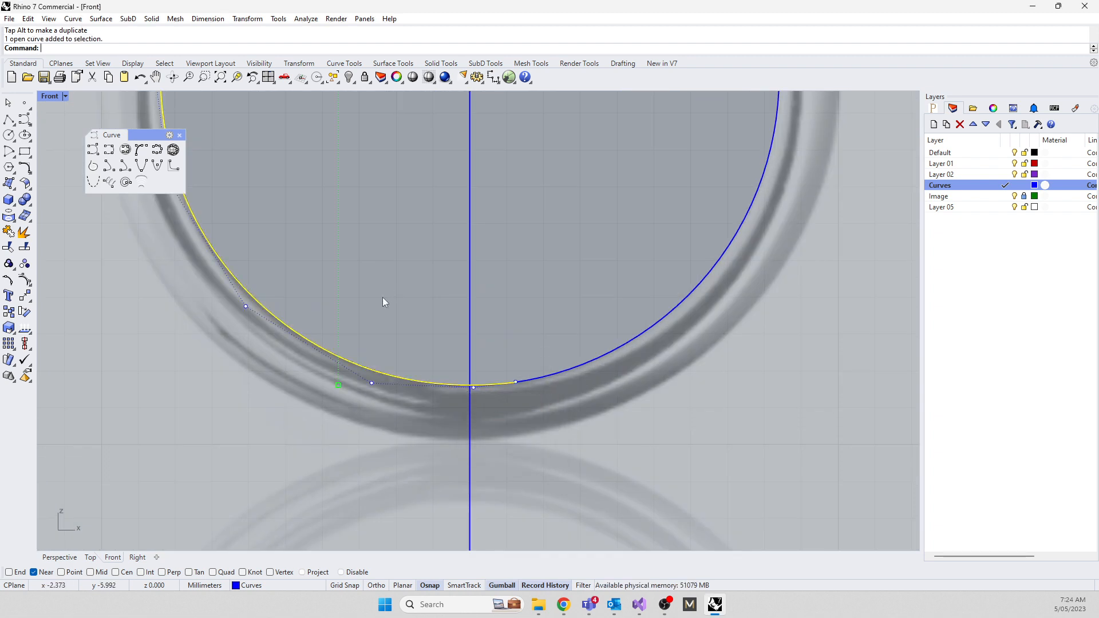
type("Split")
key("Return")
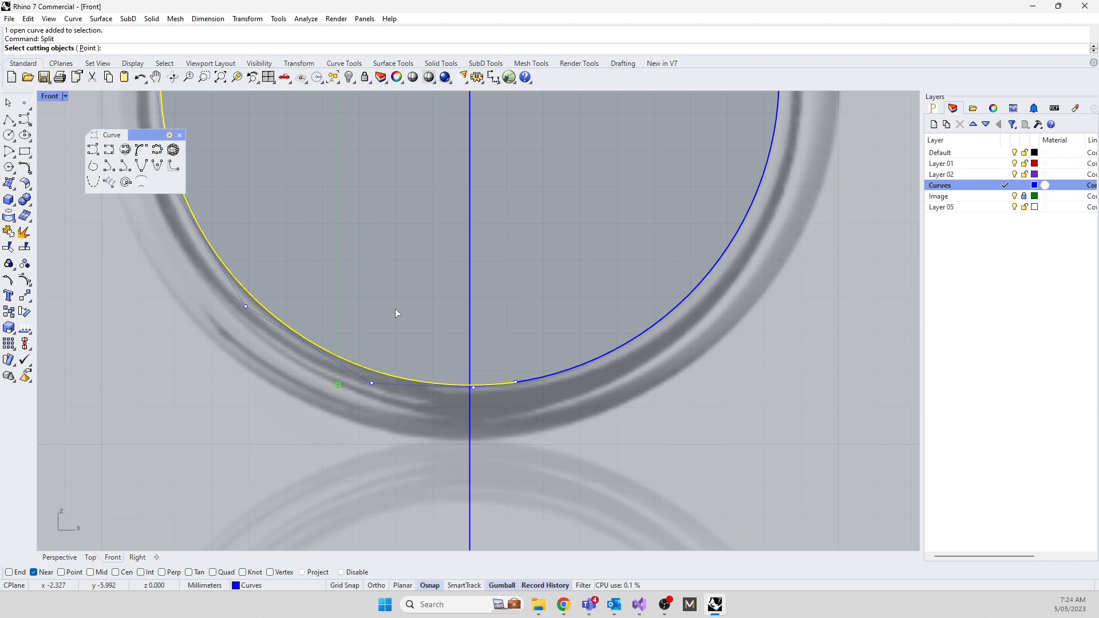
left_click(468, 286)
key("Return")
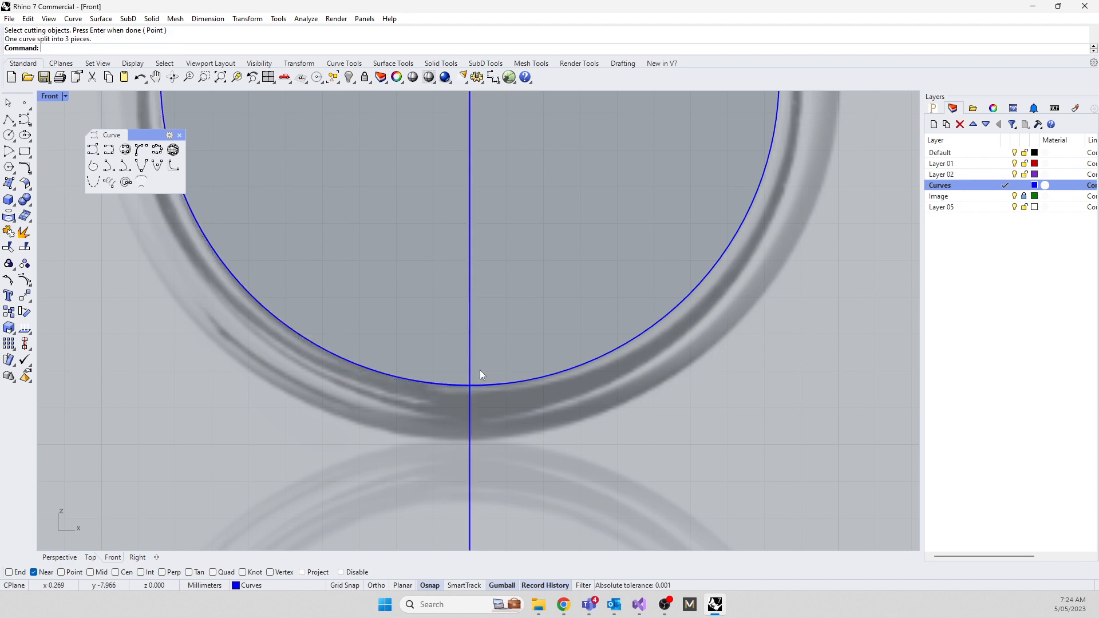
Delete the short curve piece past the circle's lowest point and the vertical centre line
left_click(485, 384)
left_click(518, 414)
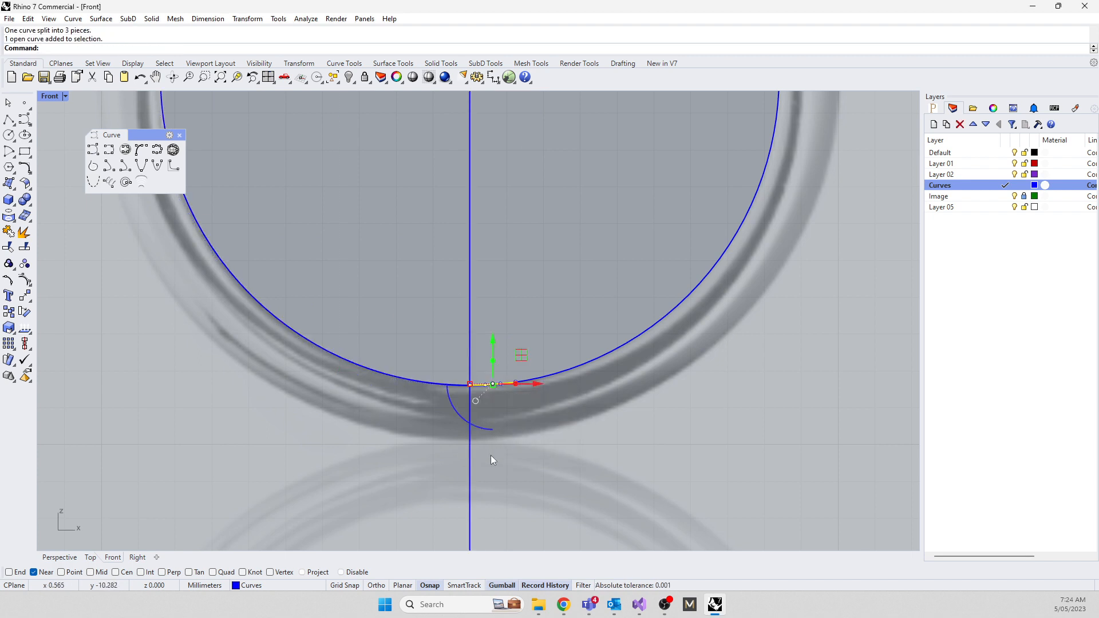
key("Delete")
scroll(468, 324, "down", 10)
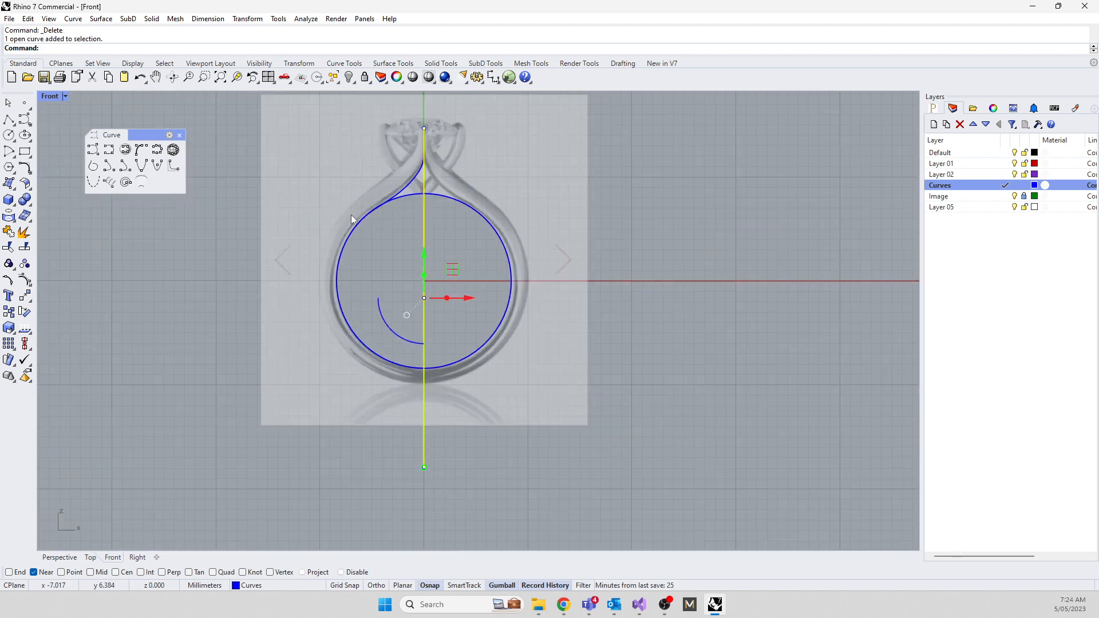
Move the top control point of the left shank curve straight up towards the top of the centre prong
left_click(434, 242)
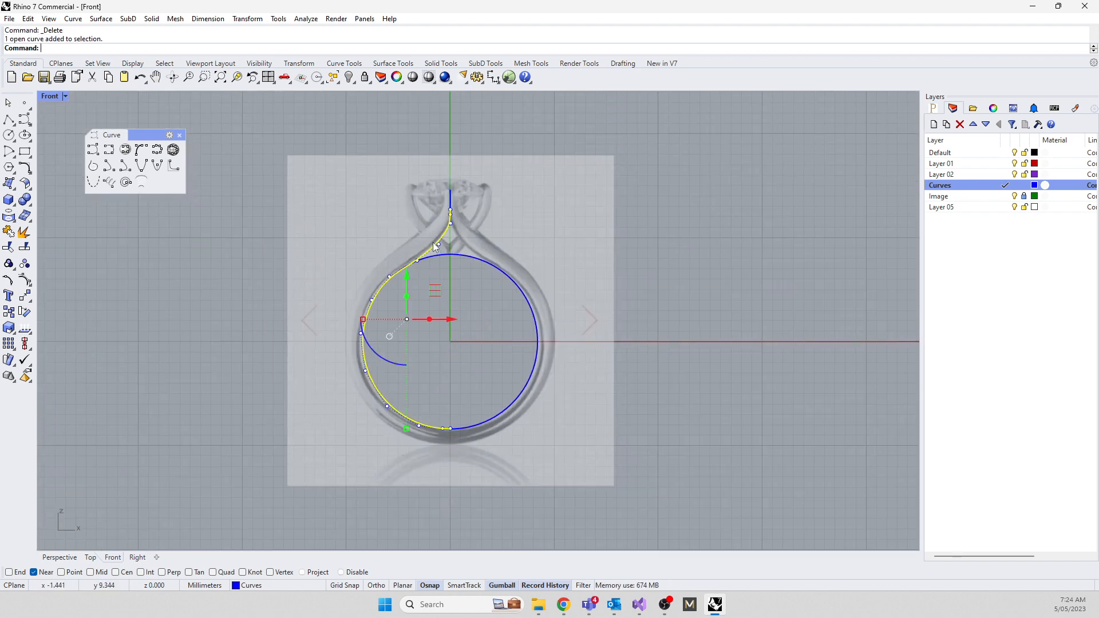
scroll(452, 197, "up", 5)
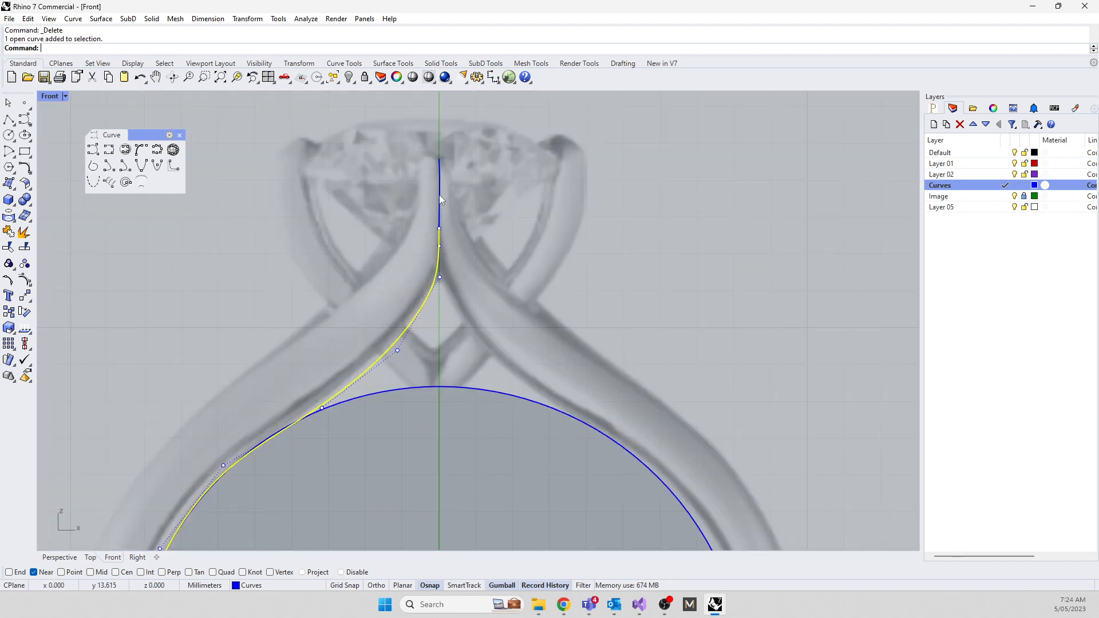
scroll(439, 195, "up", 3)
left_click_drag(385, 213, 444, 256)
scroll(452, 246, "down", 2)
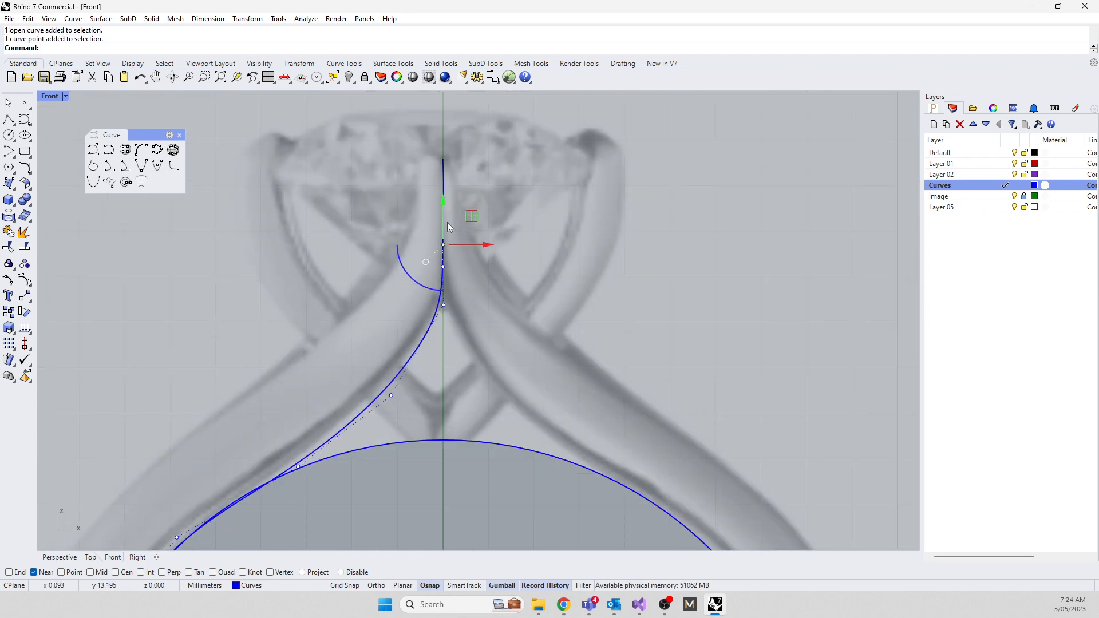
left_click_drag(444, 206, 458, 122)
Delete the leftover upper piece of the split curve that overlaps the lengthened left shank curve
scroll(489, 203, "up", 5)
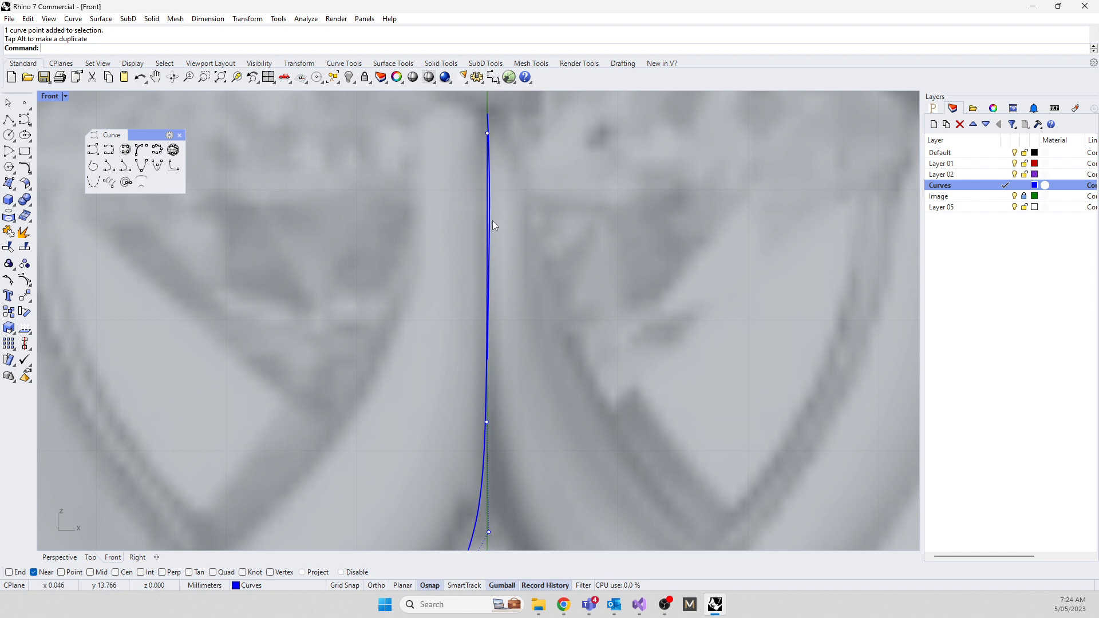
left_click(489, 225)
left_click(493, 230)
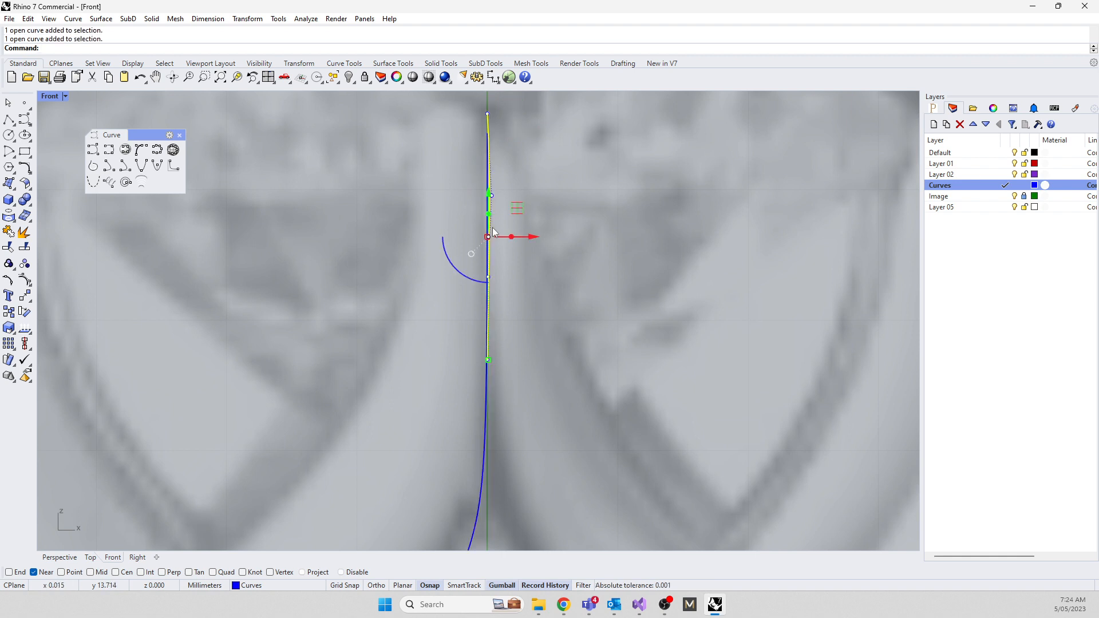
key("Delete")
scroll(458, 283, "down", 5)
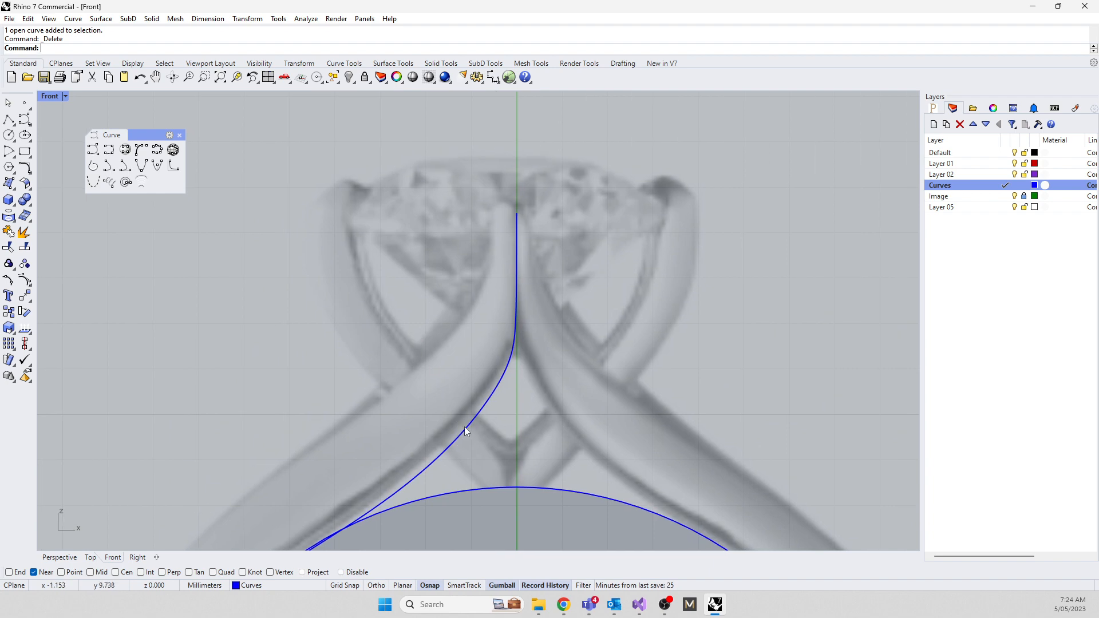
Reposition the three control points between the centre prong and the circle so the curve follows the left shank's inner edge
scroll(343, 298, "down", 8)
scroll(349, 263, "up", 4)
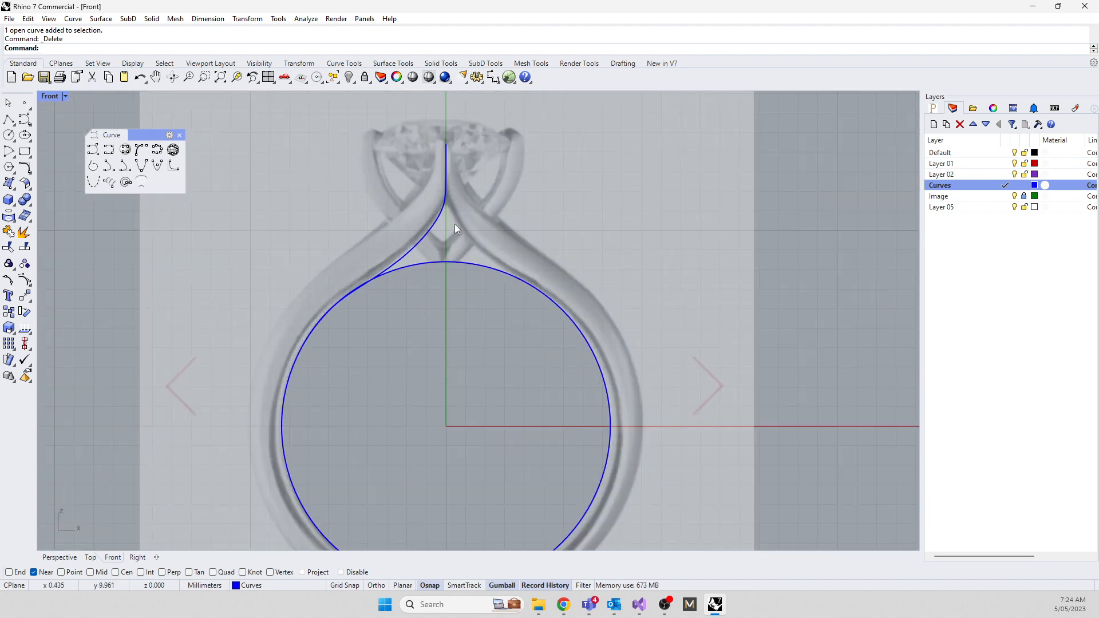
scroll(454, 229, "up", 4)
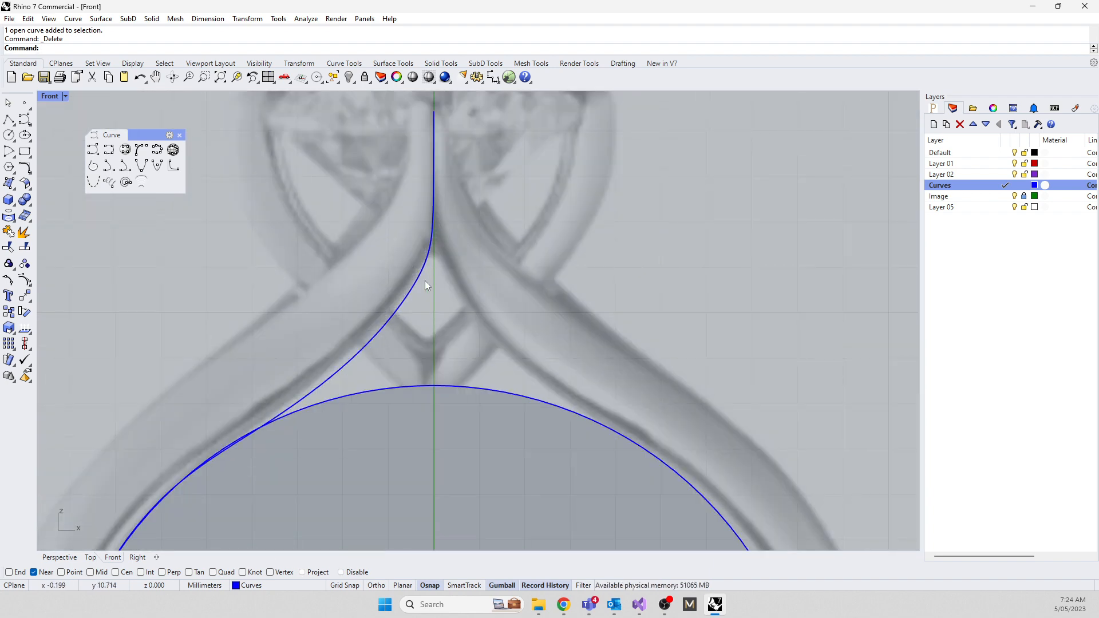
left_click(402, 309)
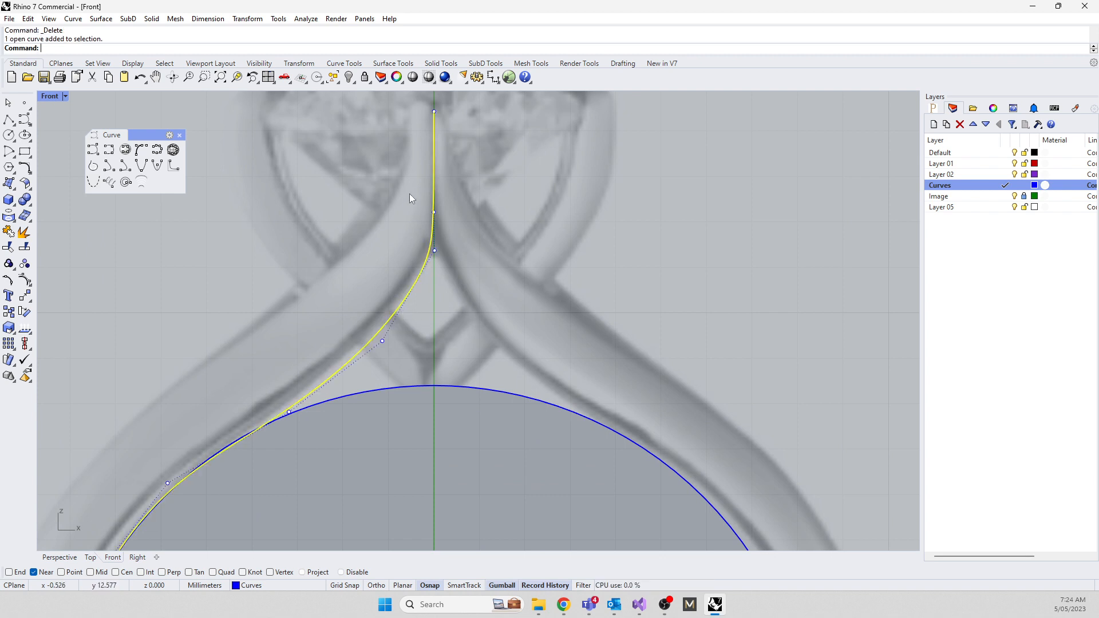
left_click(434, 249)
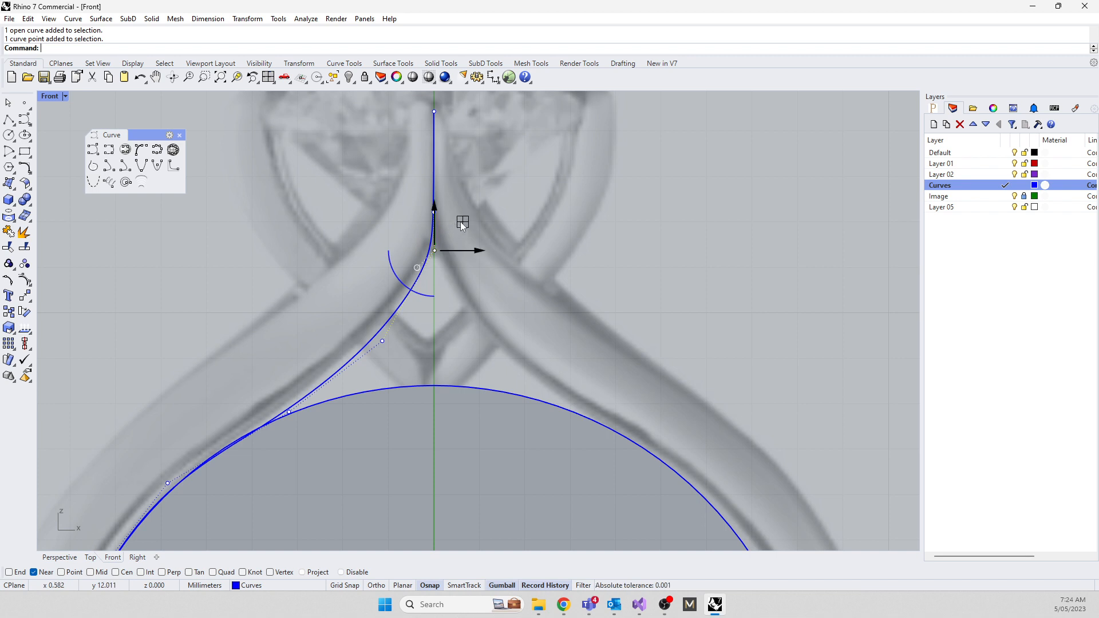
mouse_move(463, 225)
left_mouse_down()
mouse_move(433, 237)
mouse_move(461, 221)
left_mouse_up()
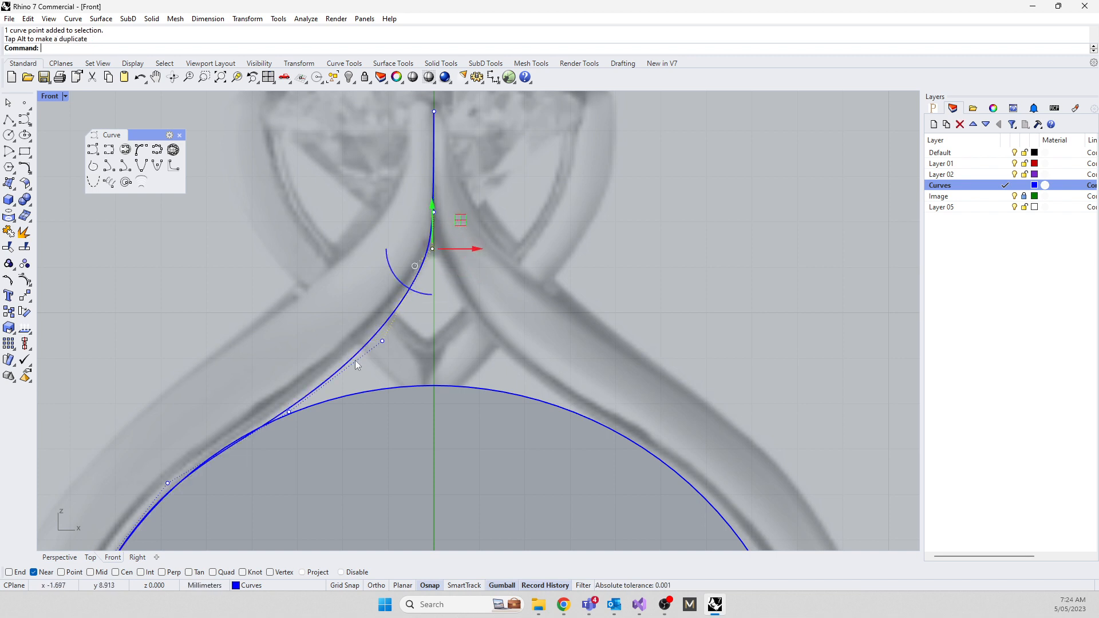
left_click_drag(336, 302, 413, 302)
left_click_drag(257, 377, 328, 449)
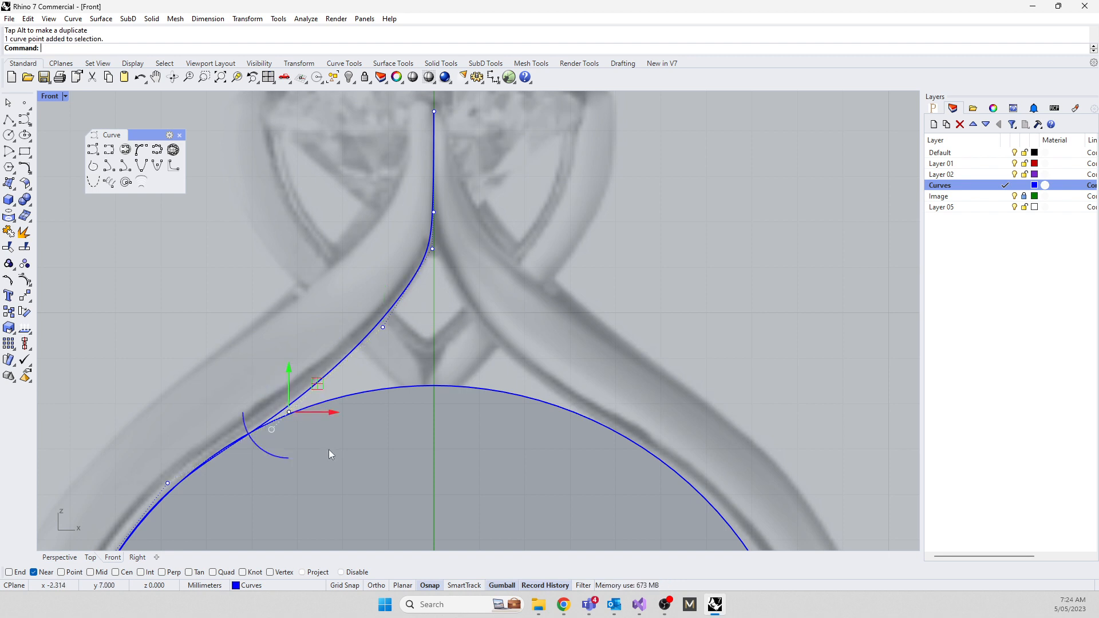
left_click_drag(316, 383, 310, 381)
Delete the control point just below the curve's top end and shift the next point slightly up and right
right_click_drag(393, 248, 388, 376)
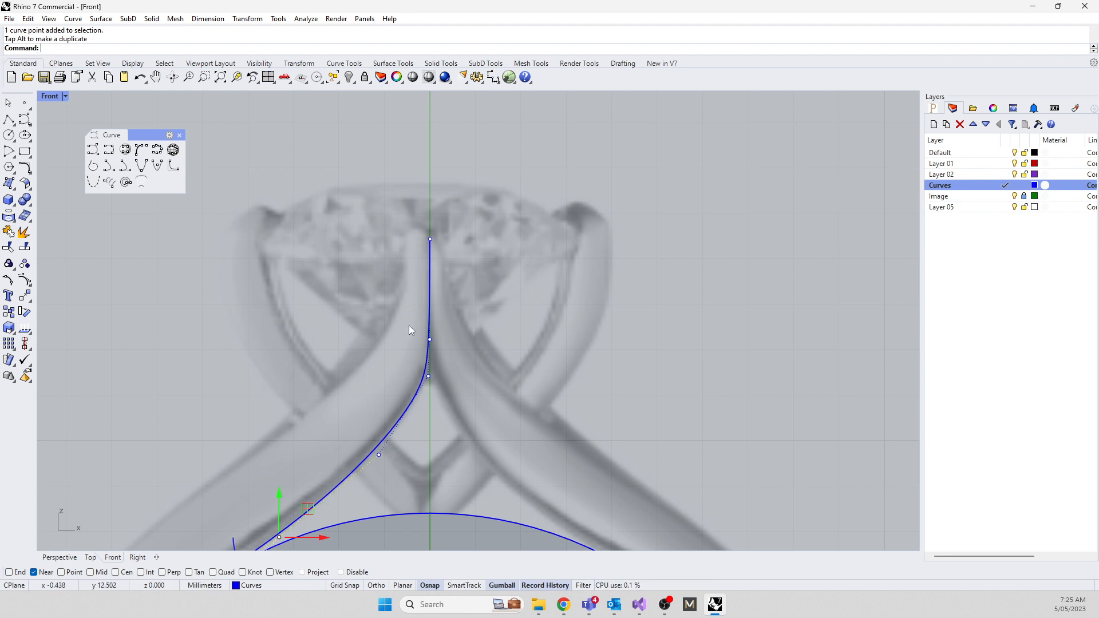
left_click_drag(409, 326, 444, 350)
key("Delete")
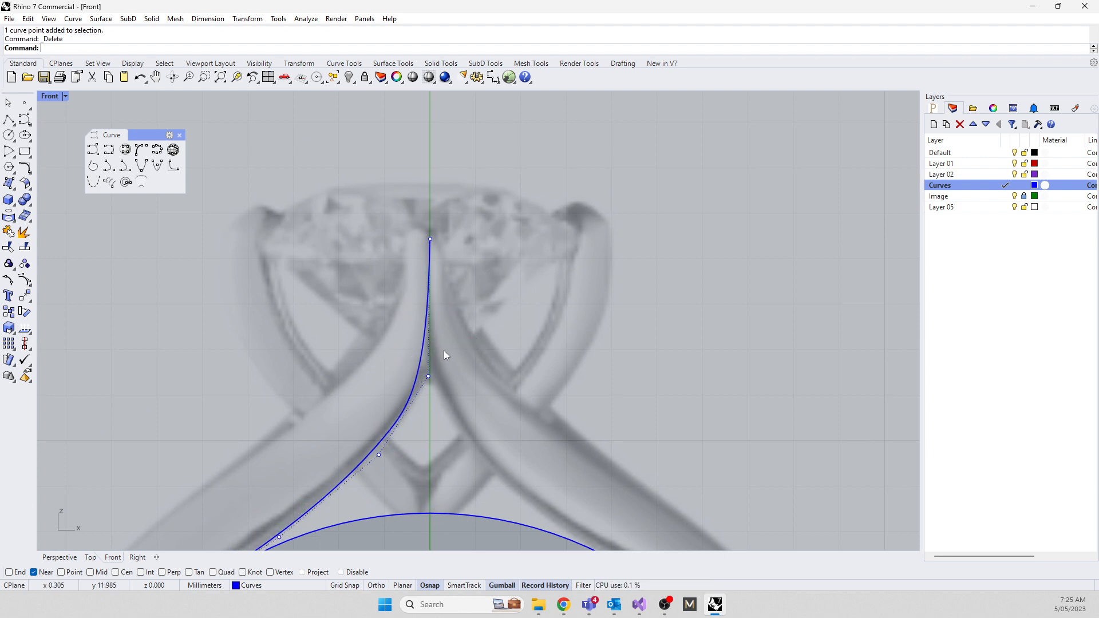
left_click(428, 376)
mouse_move(456, 346)
left_mouse_down()
mouse_move(462, 319)
mouse_move(462, 331)
left_mouse_up()
Delete one control point on the circle's upper-left stretch and move the point above it outward to refit the curve to the circle
scroll(390, 347, "down", 5)
scroll(391, 352, "up", 6)
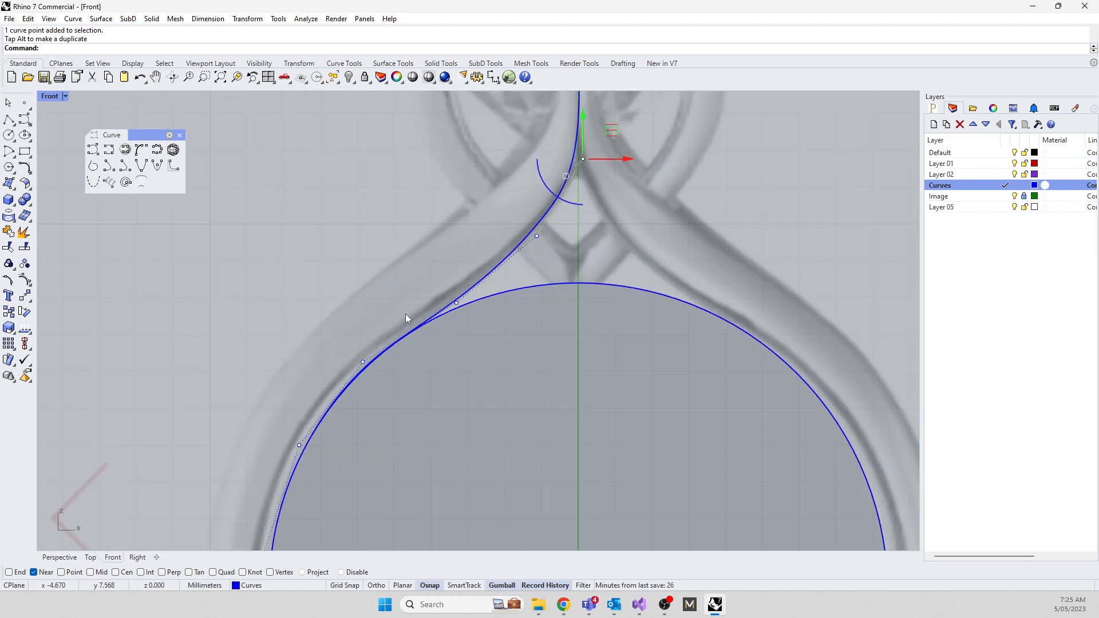
right_click_drag(383, 397, 429, 316)
left_click_drag(240, 343, 414, 414)
key("Delete")
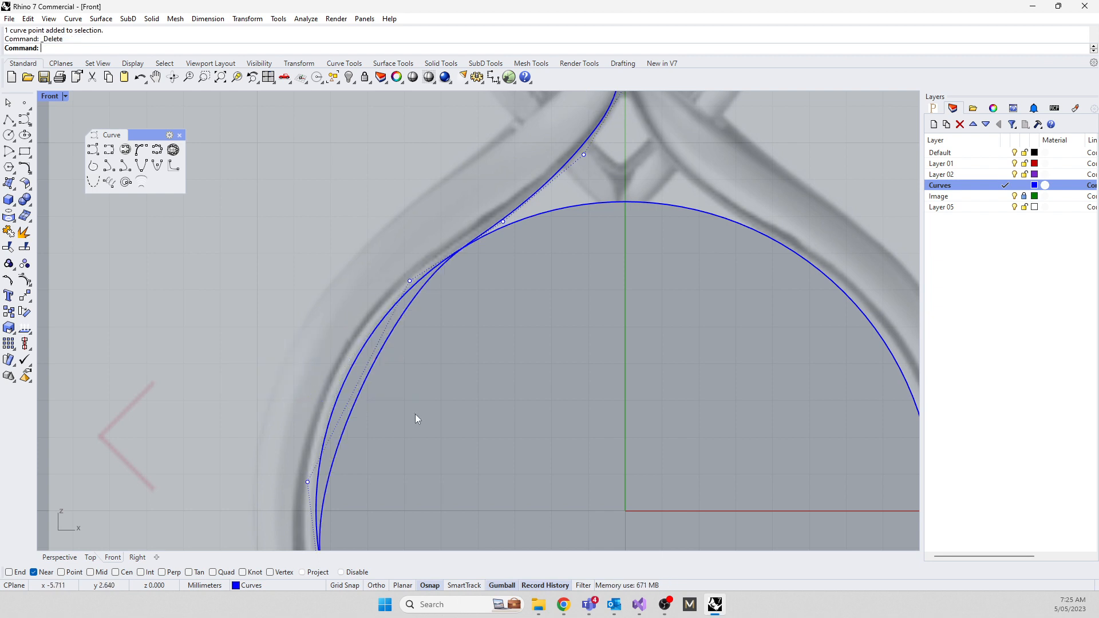
left_click(409, 280)
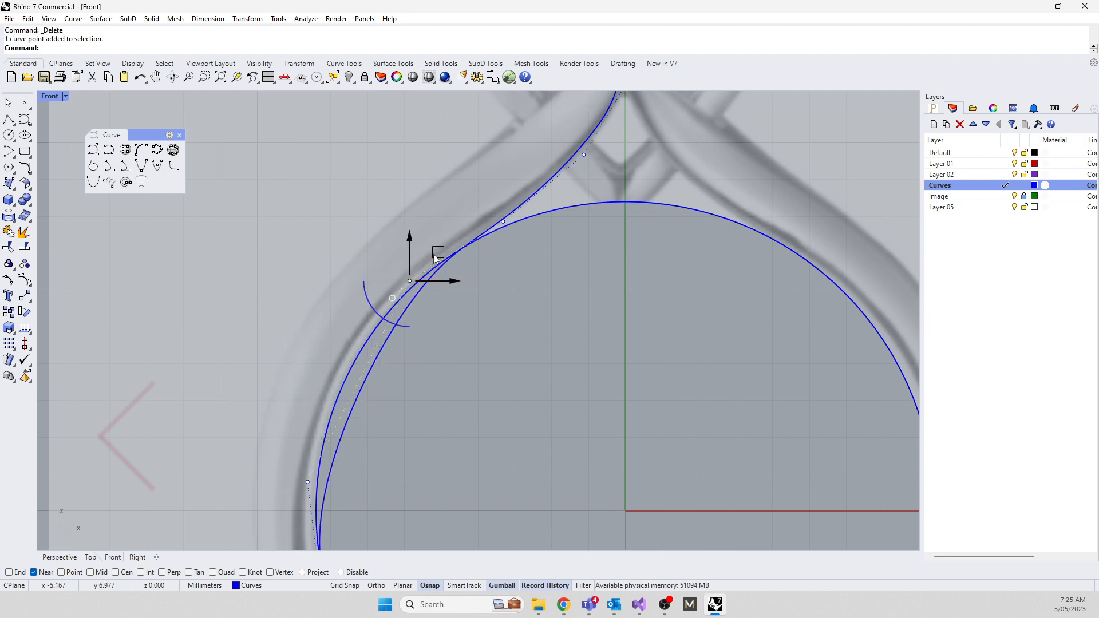
left_click_drag(434, 254, 381, 294)
Nudge the two control points beside the circle's leftmost point so the curve hugs the circle
right_click_drag(406, 420, 453, 279)
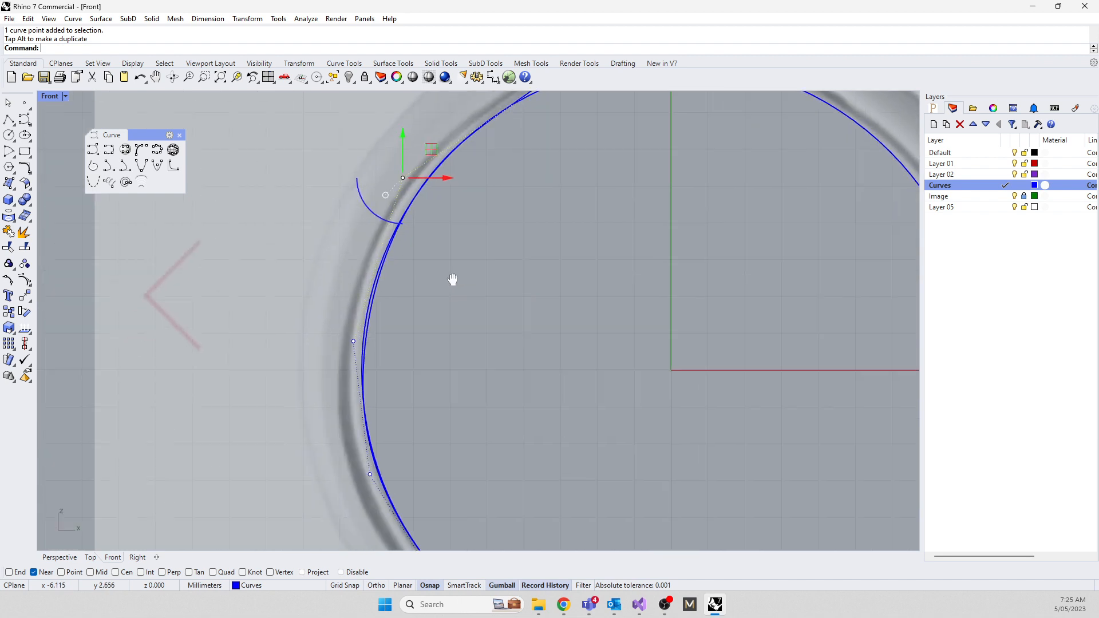
left_click(353, 341)
left_click_drag(396, 319, 379, 305)
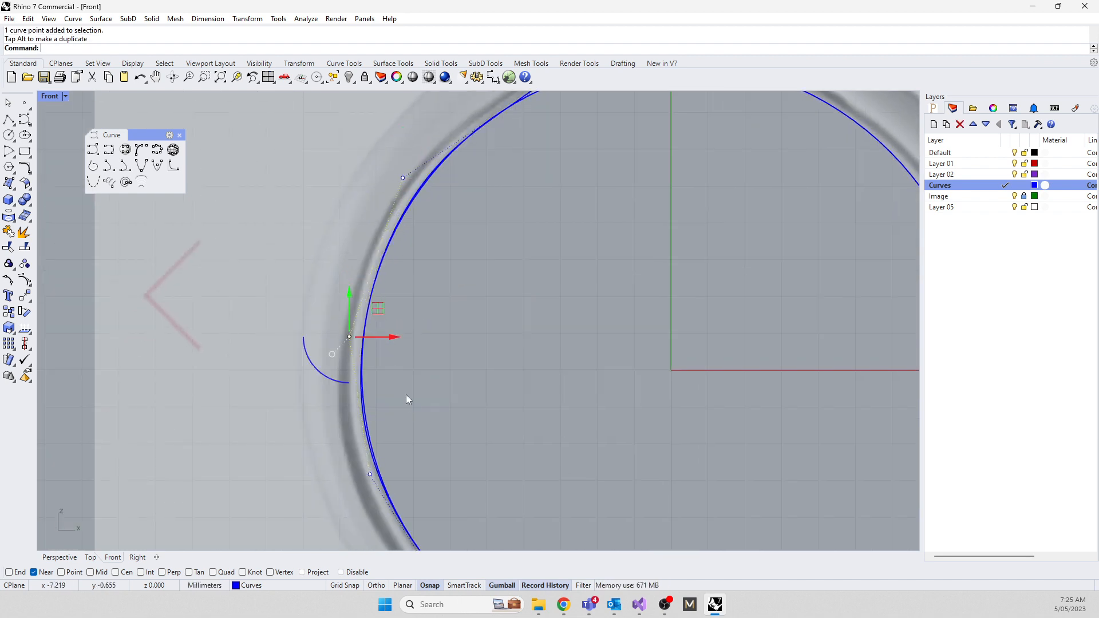
right_click_drag(407, 402, 395, 254)
left_click_drag(269, 403, 474, 297)
left_click_drag(397, 301, 397, 308)
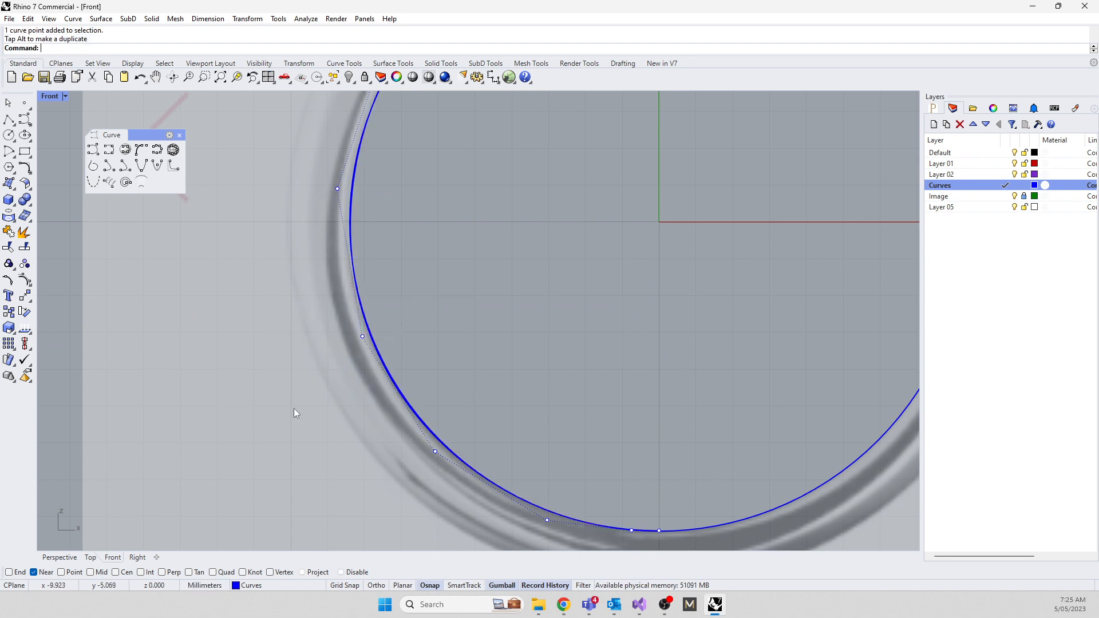
Delete the control point at the circle's lower left and move the next point left to restore the curve's fit to the circle
left_click_drag(293, 408, 510, 488)
key("Delete")
right_click_drag(577, 421, 497, 266)
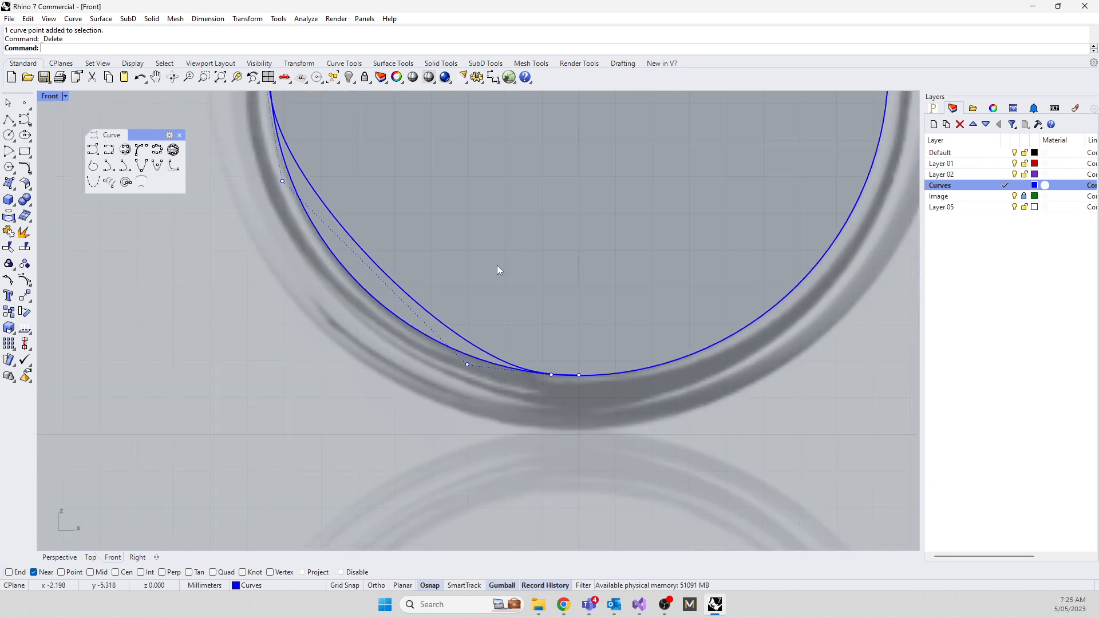
left_click(467, 365)
left_click_drag(491, 332, 395, 314)
Fine-tune the control points just below and above the horizontal axis on the circle's left side, then deselect the curve
right_click_drag(196, 264, 248, 322)
scroll(277, 369, "down", 2)
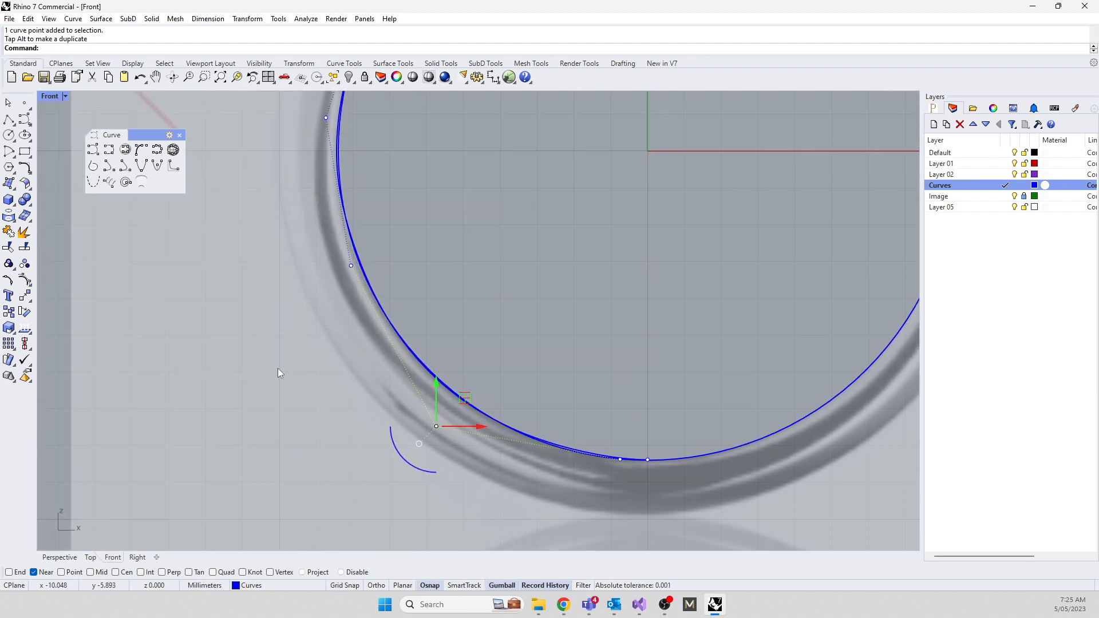
scroll(295, 277, "up", 5)
left_click_drag(271, 266, 372, 343)
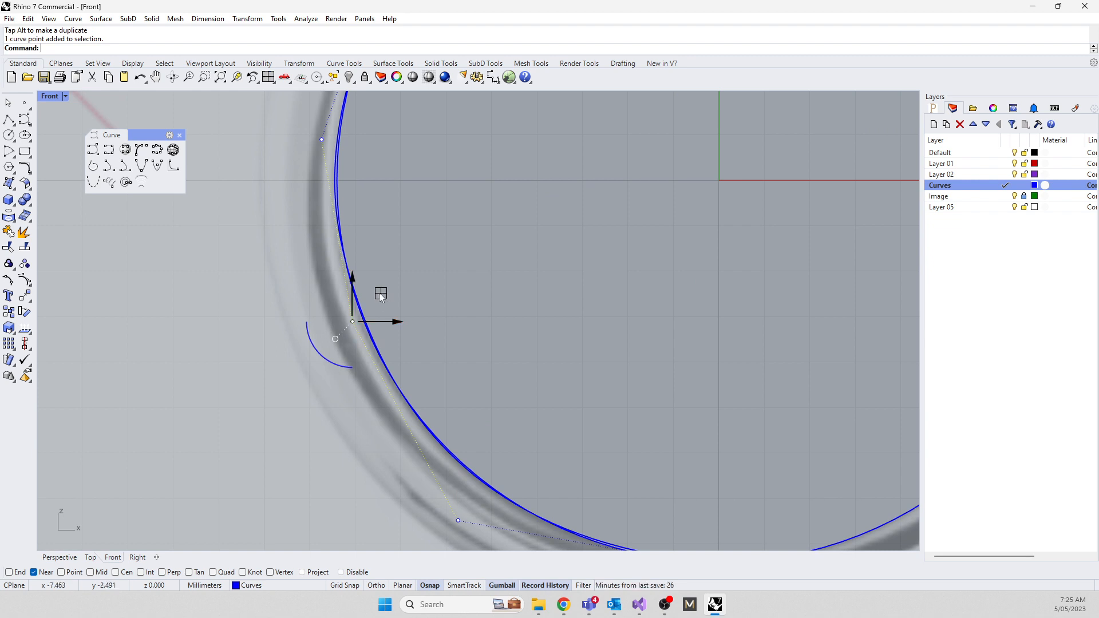
left_click_drag(380, 294, 379, 292)
right_click_drag(446, 242, 523, 482)
left_click_drag(321, 322, 448, 425)
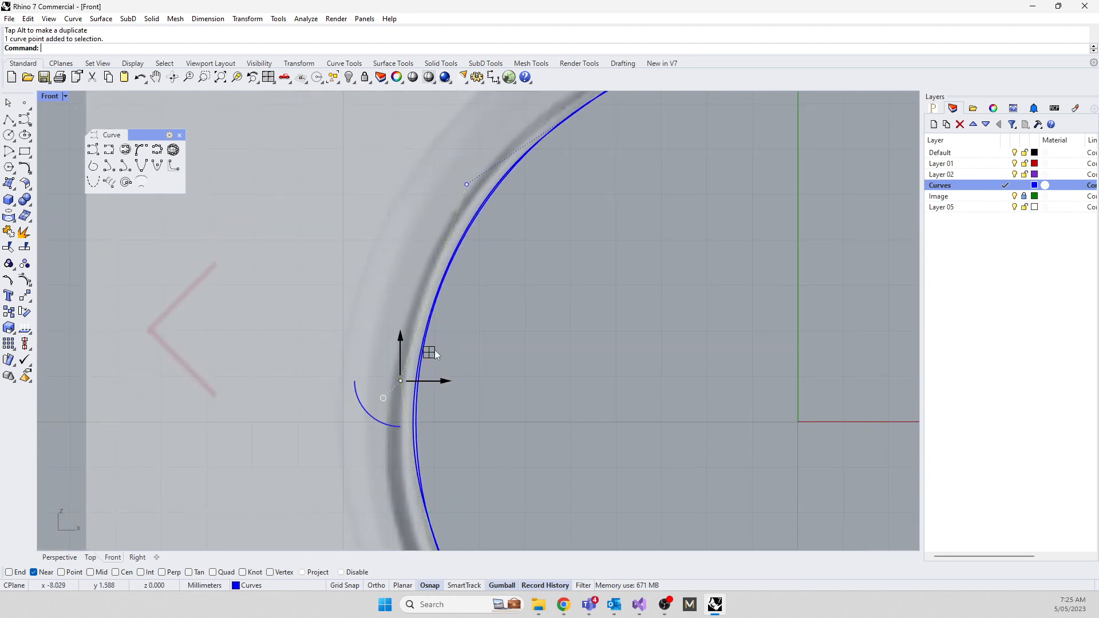
left_click_drag(430, 352, 432, 344)
scroll(455, 425, "down", 10)
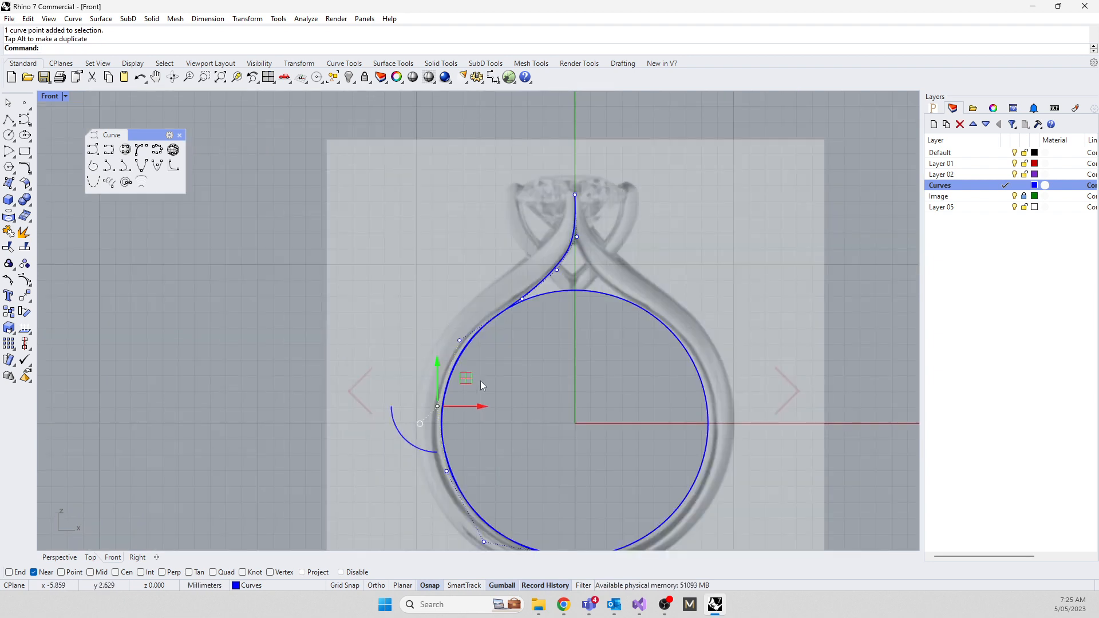
key("Escape")
key("Escape")
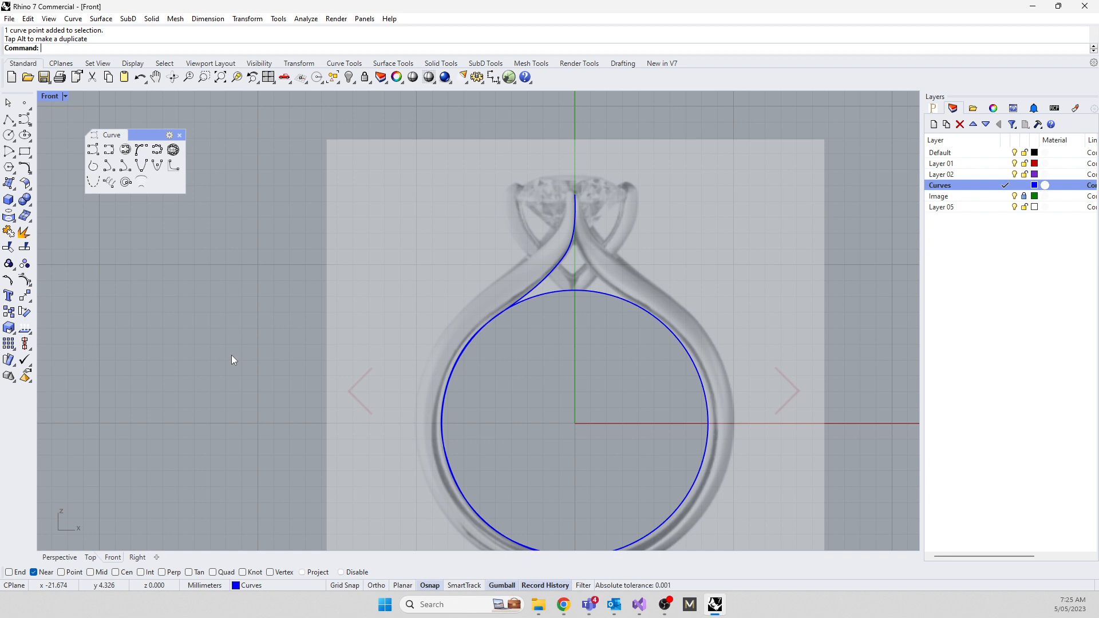
Offset the left shank's inner curve outward by about 1.68 mm through a point on the shank's outer edge in the picture
right_click_drag(551, 387, 563, 340)
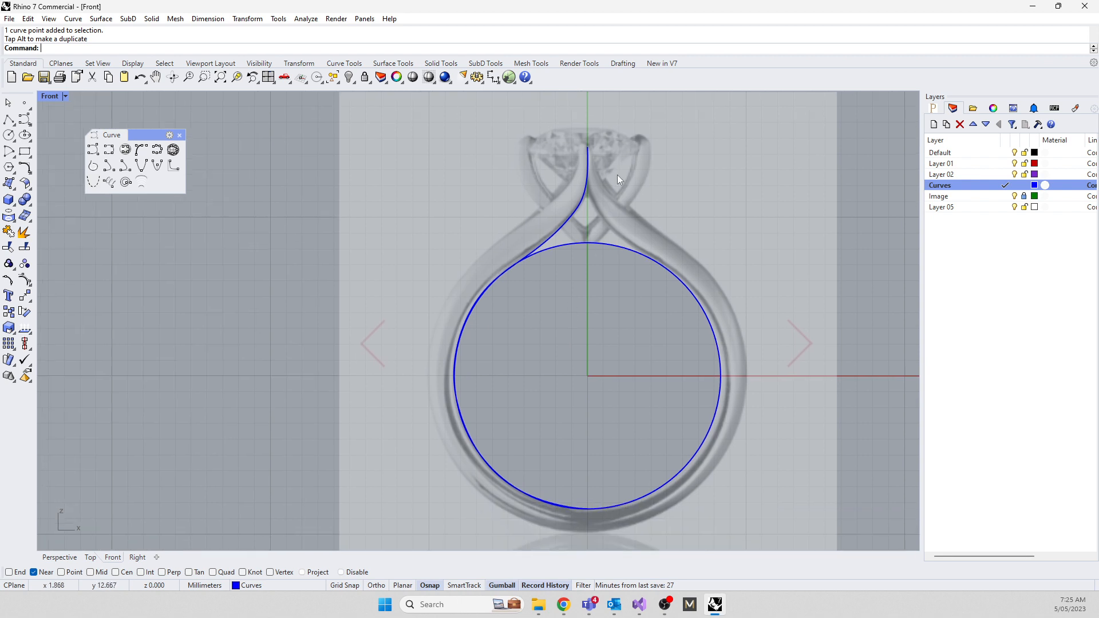
left_click(547, 241)
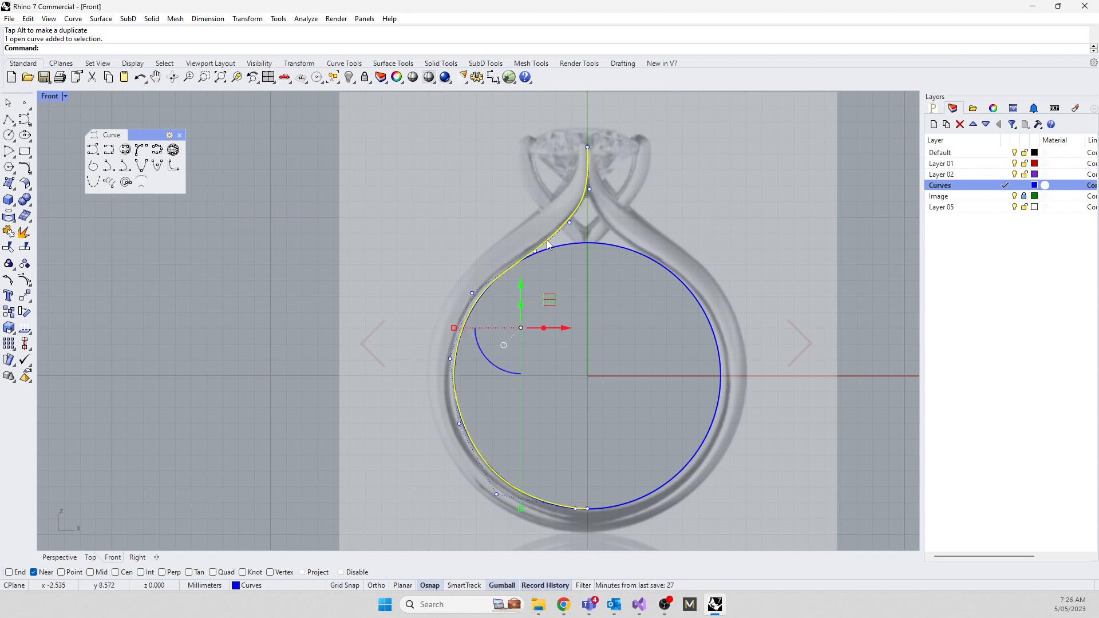
type("Offset")
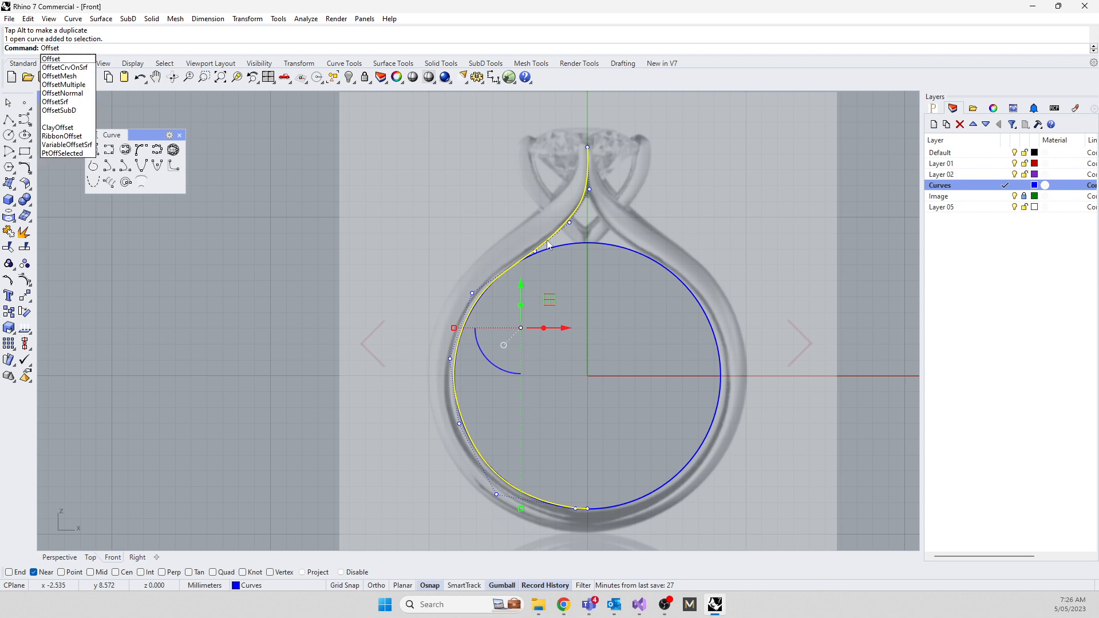
left_click(57, 58)
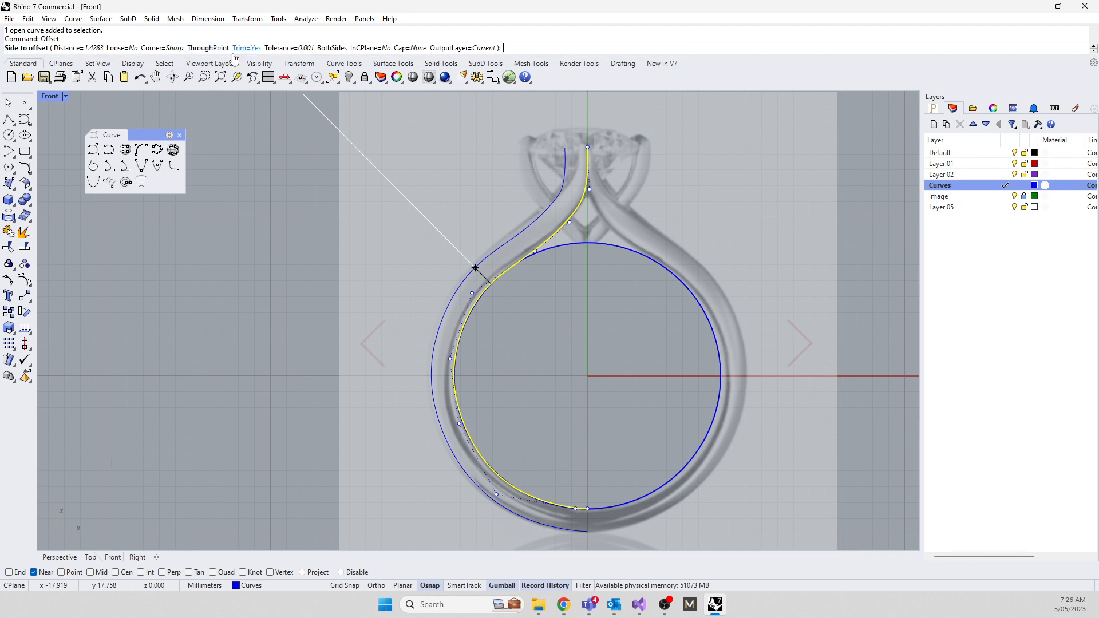
left_click(208, 49)
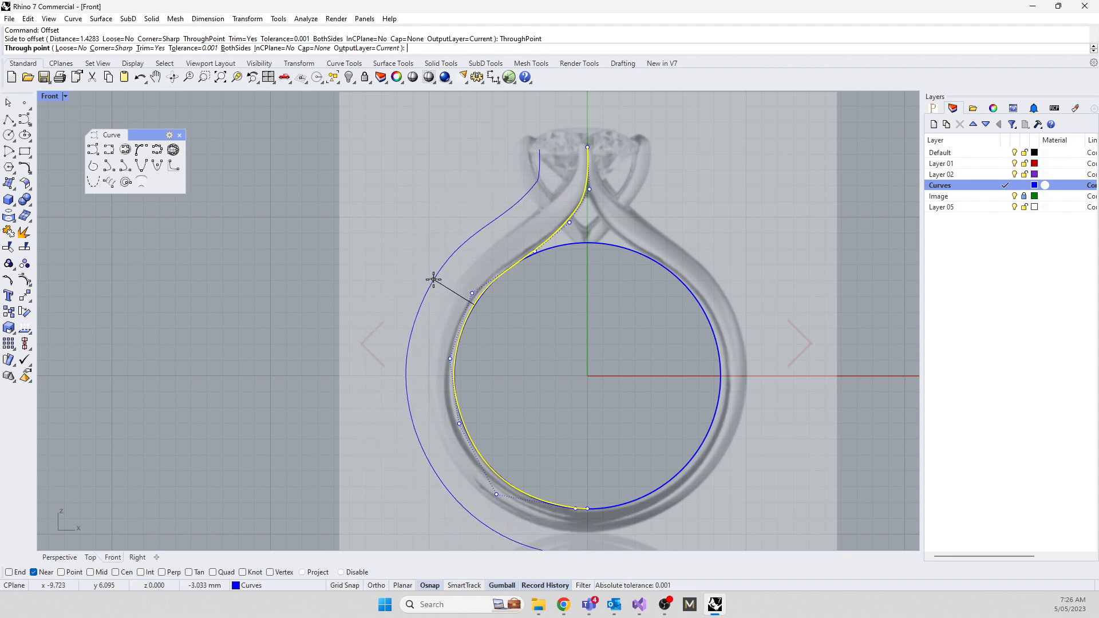
scroll(446, 300, "up", 5)
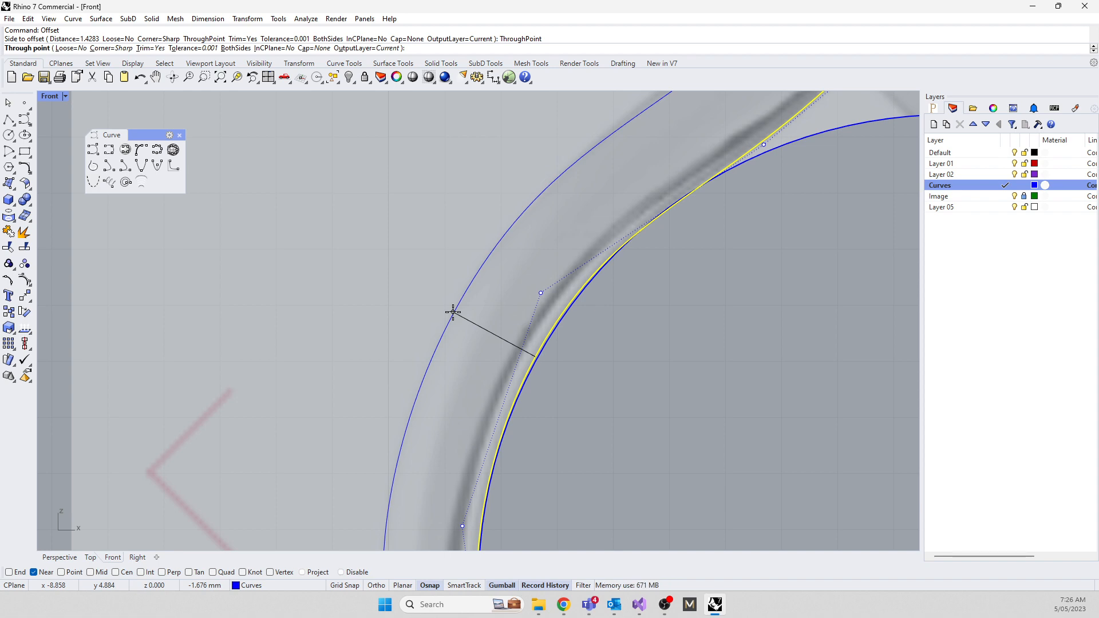
left_click(453, 312)
scroll(453, 310, "down", 8)
left_click(245, 350)
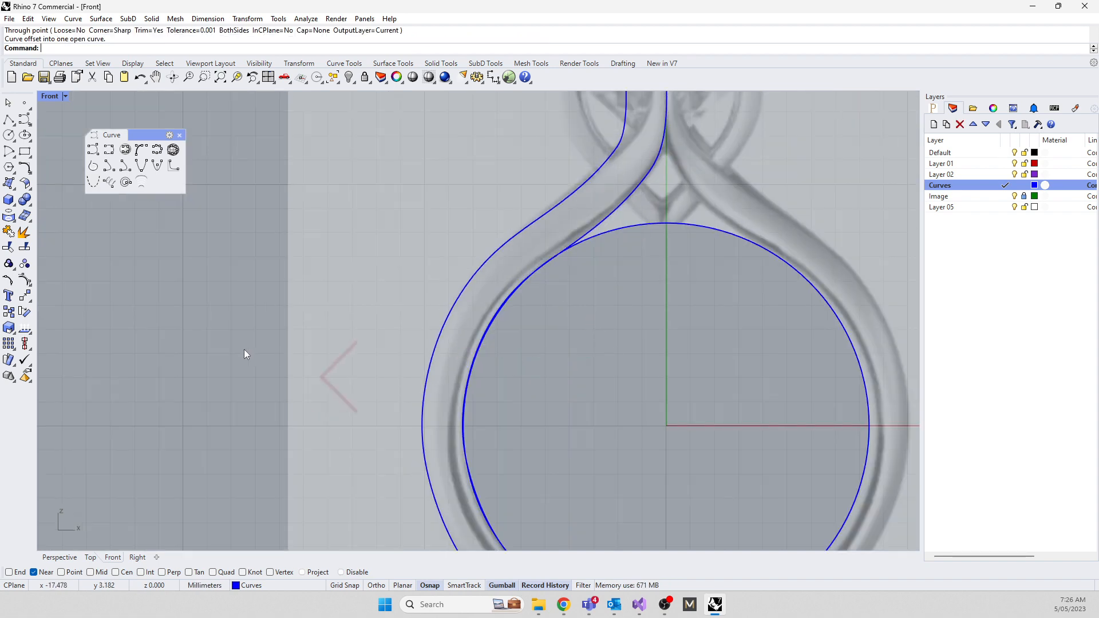
Try to move a control point near the top of the offset curve towards the centre prong
right_click_drag(403, 399, 344, 474)
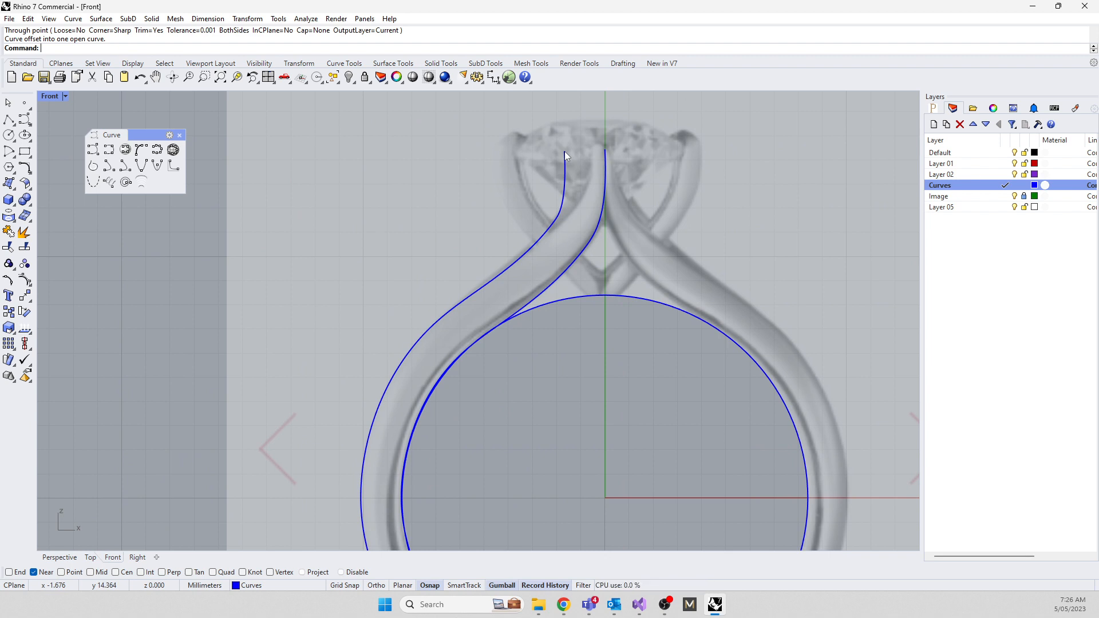
left_click(557, 224)
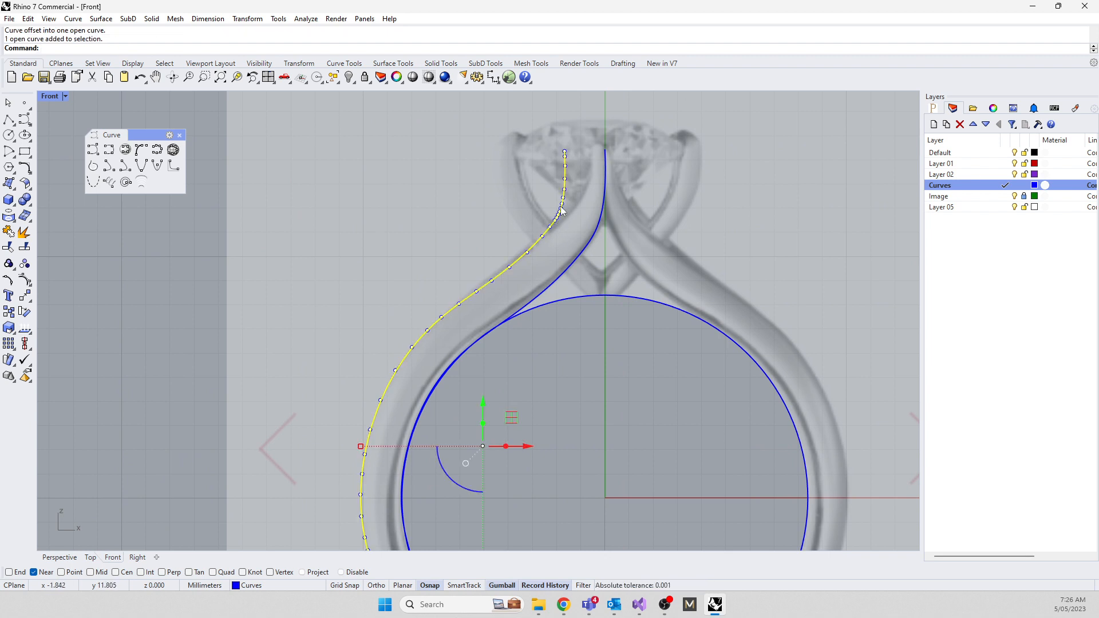
scroll(569, 150, "up", 3)
left_click(576, 206)
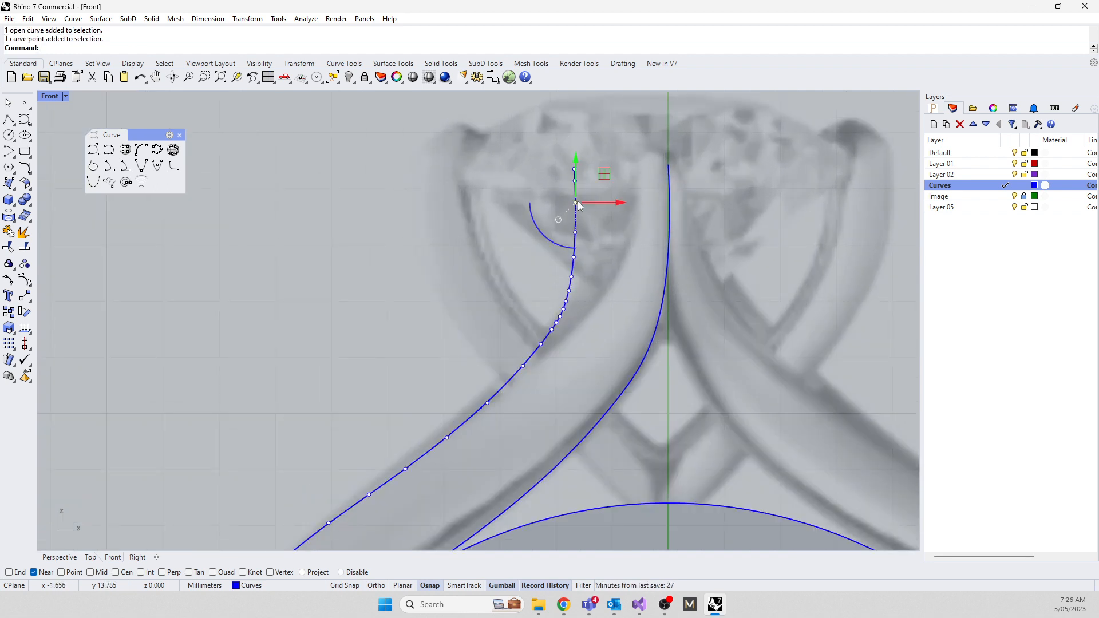
left_click_drag(576, 207, 608, 211)
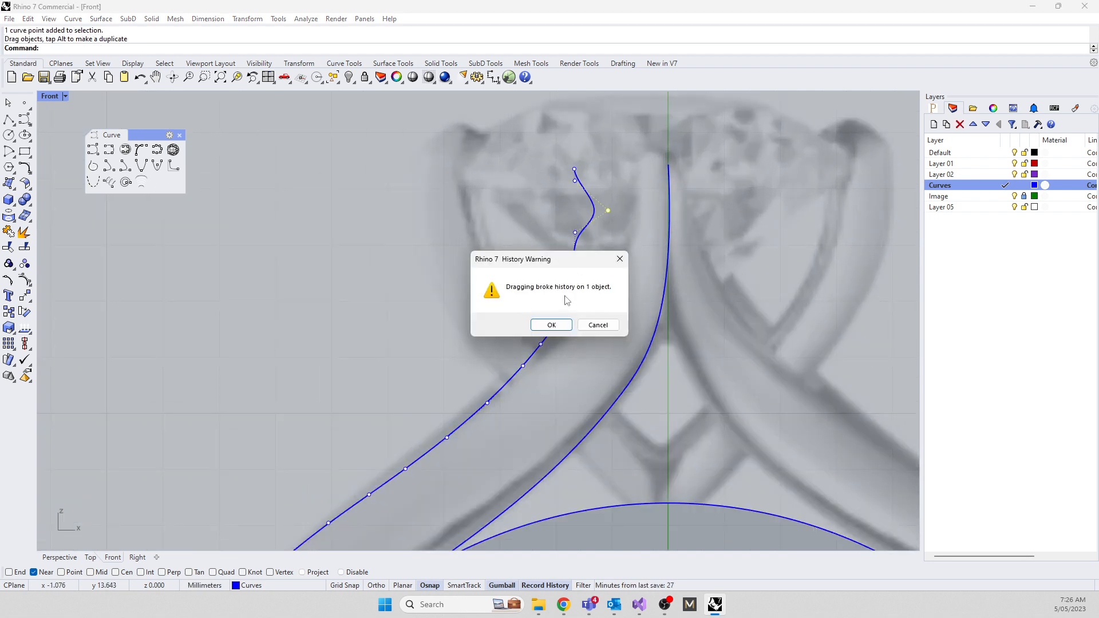
left_click(585, 324)
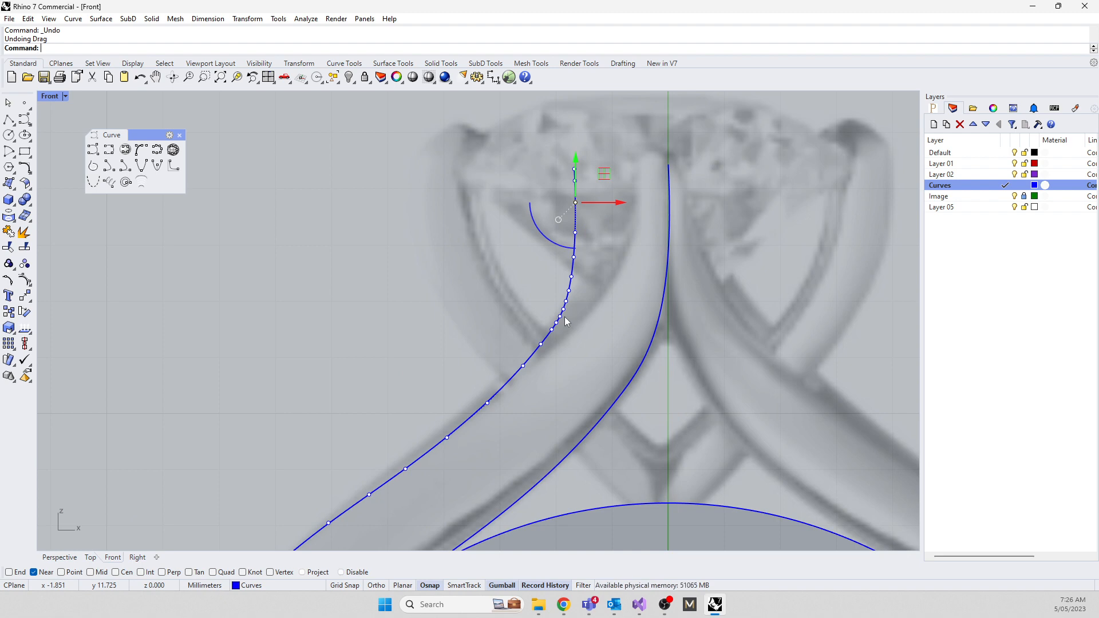
Open the object description of the left shank's inner curve with the What command
scroll(566, 321, "down", 5)
left_click(567, 322)
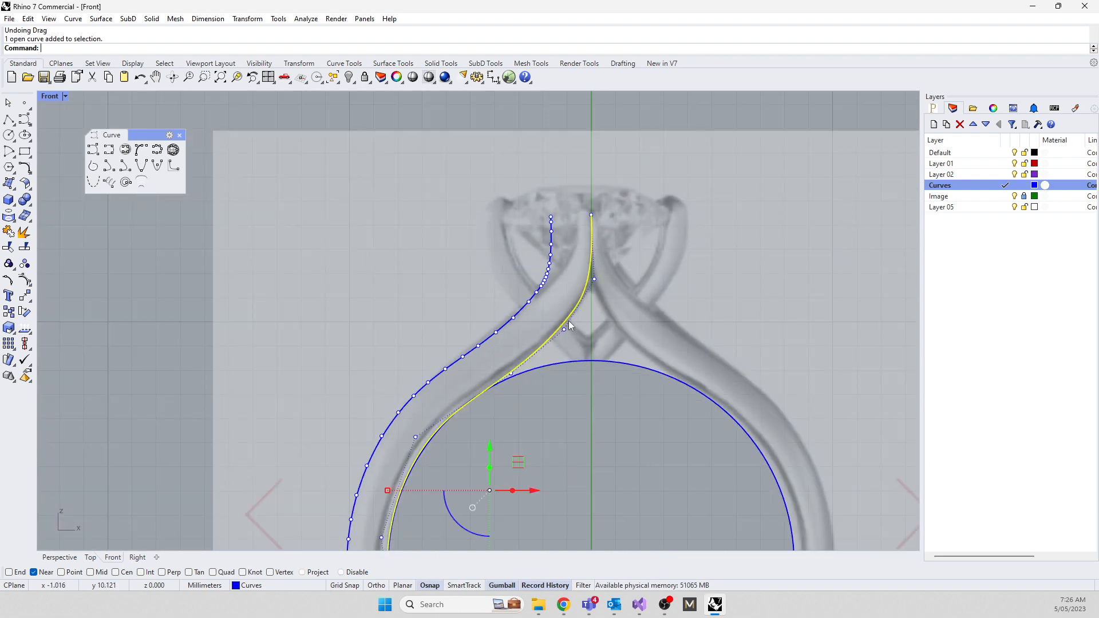
right_click_drag(579, 412, 532, 321)
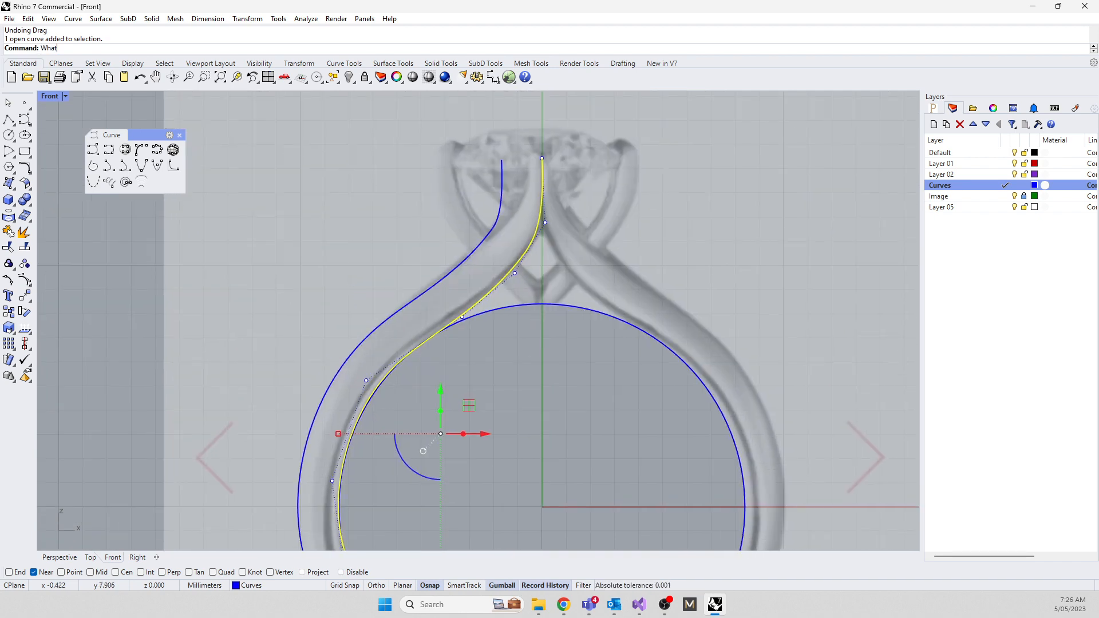
key("Return")
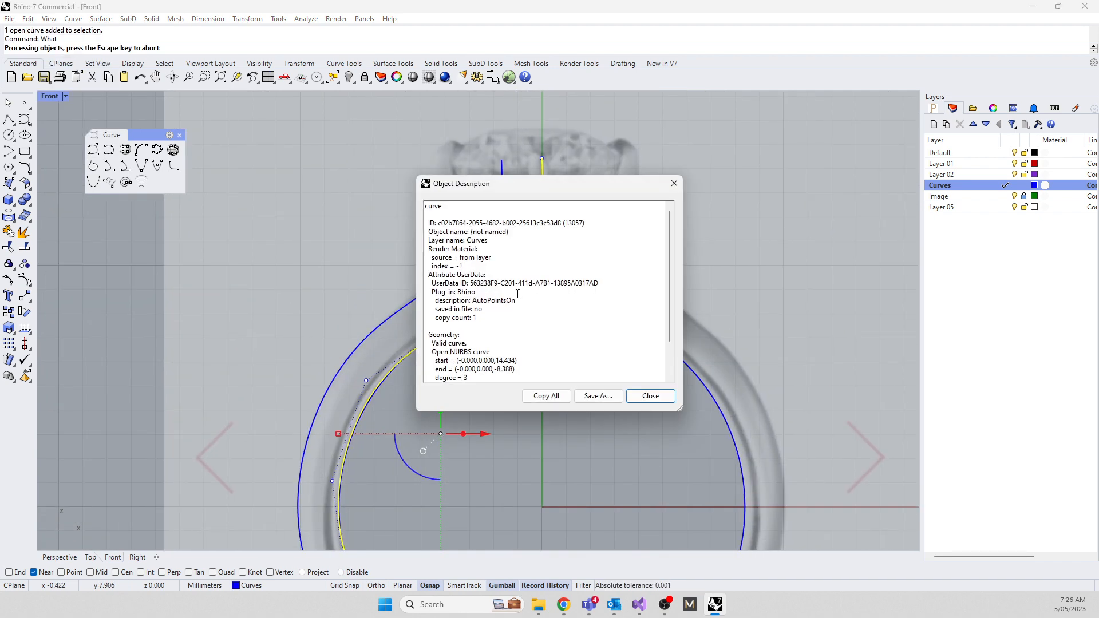
Check the degree and control point count of the left shank's inner curve and its outer offset in their object descriptions
scroll(465, 319, "down", 2)
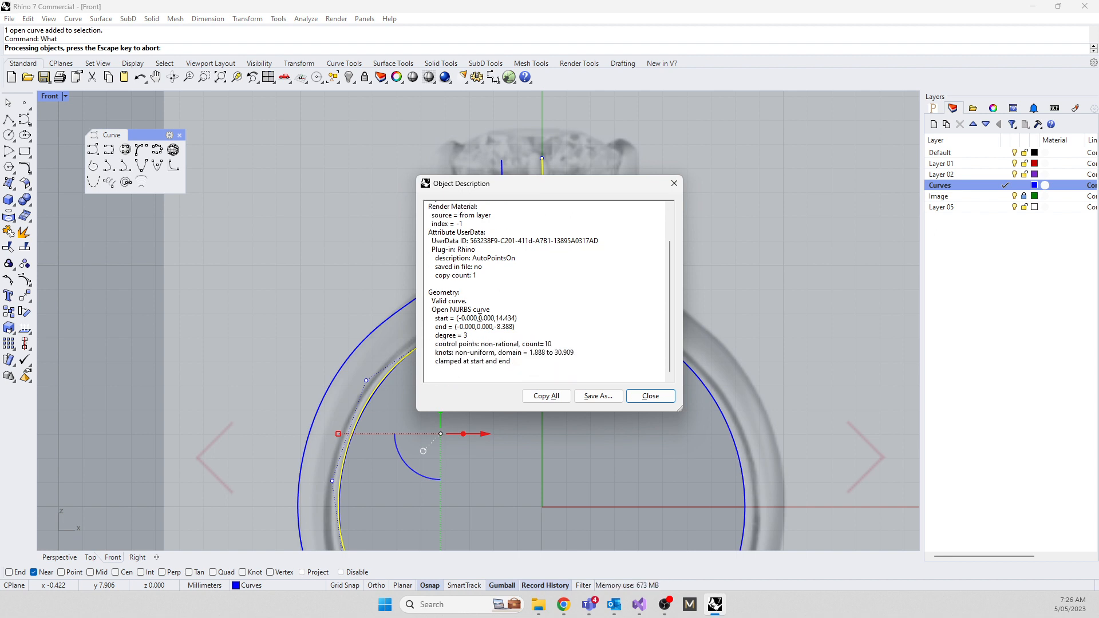
left_click_drag(545, 344, 548, 343)
left_click(651, 396)
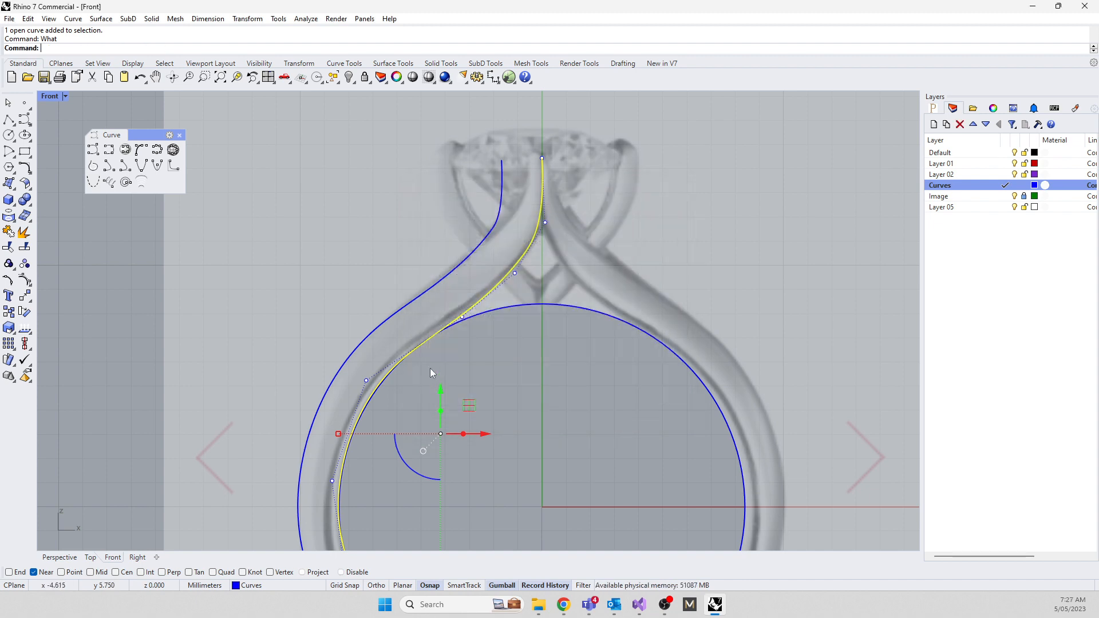
left_click(382, 327)
right_click(383, 328)
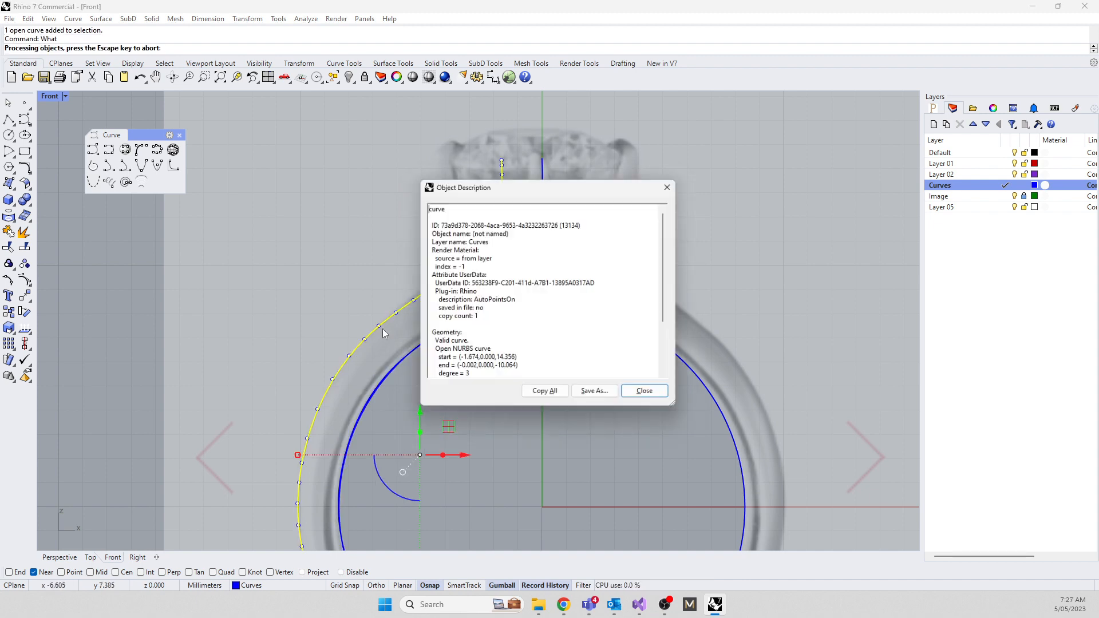
scroll(464, 343, "down", 1)
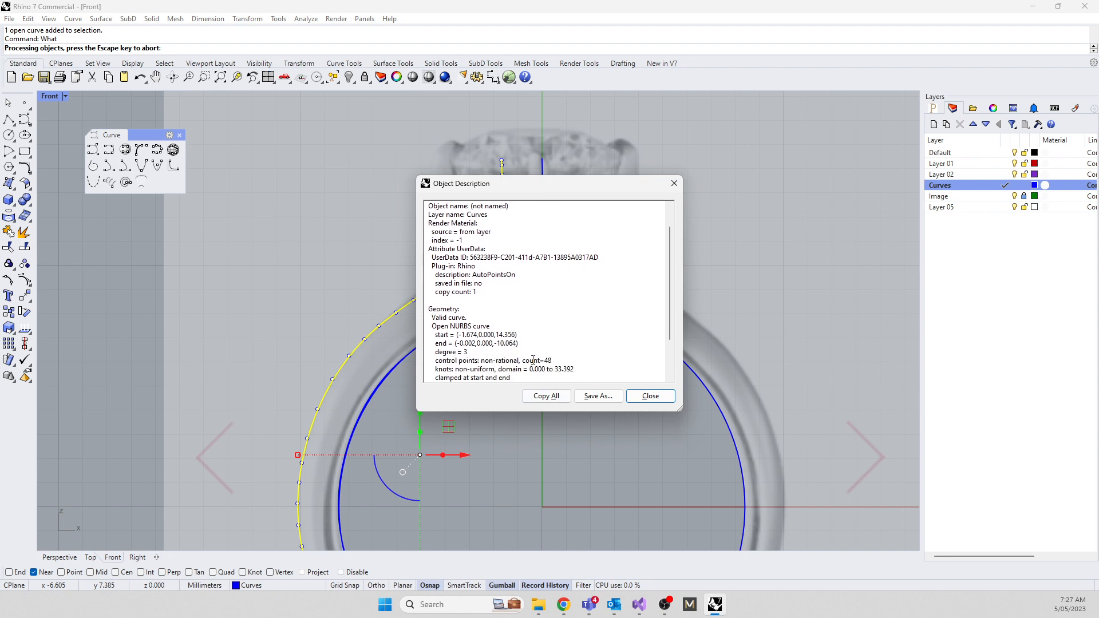
left_click(674, 183)
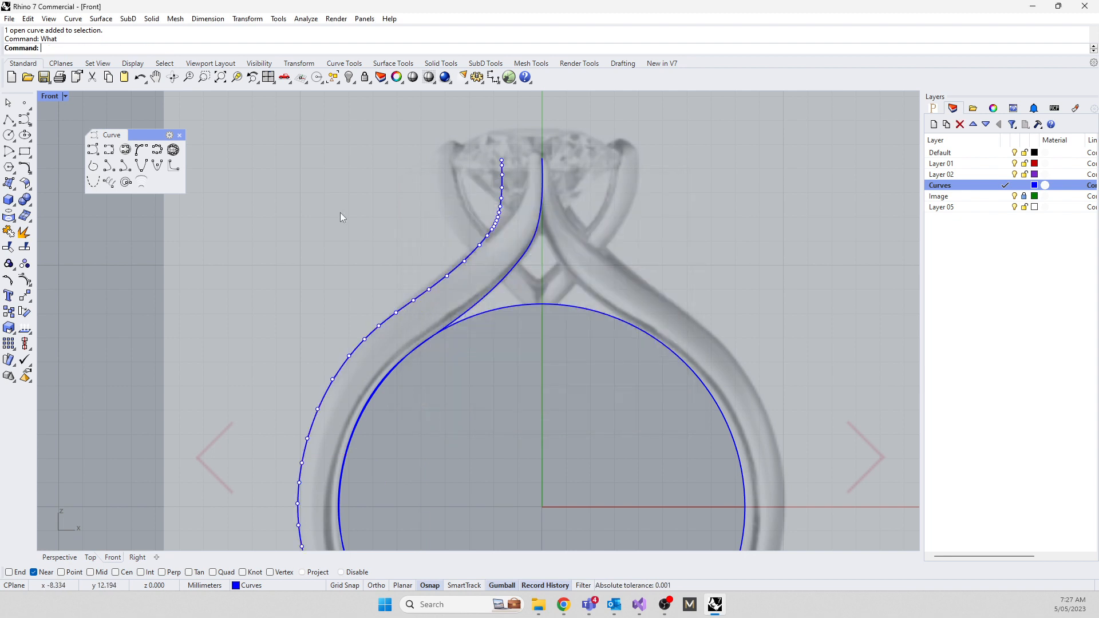
Adjust the inner curve's control points just below its upper end and beside the gap between the crossing shanks
left_click(509, 279)
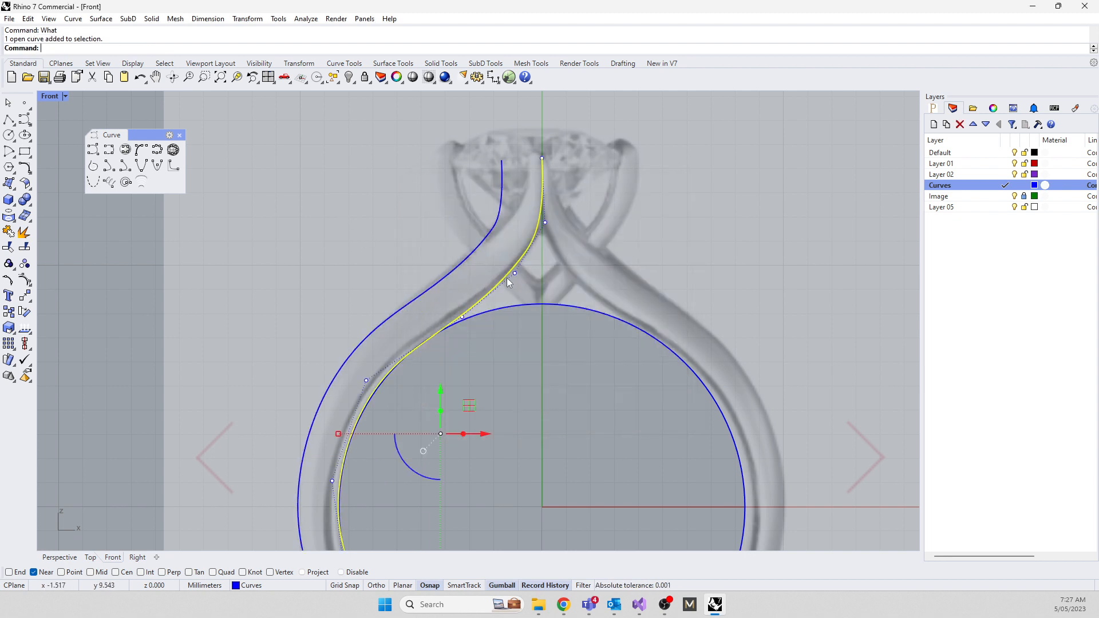
left_click(546, 222)
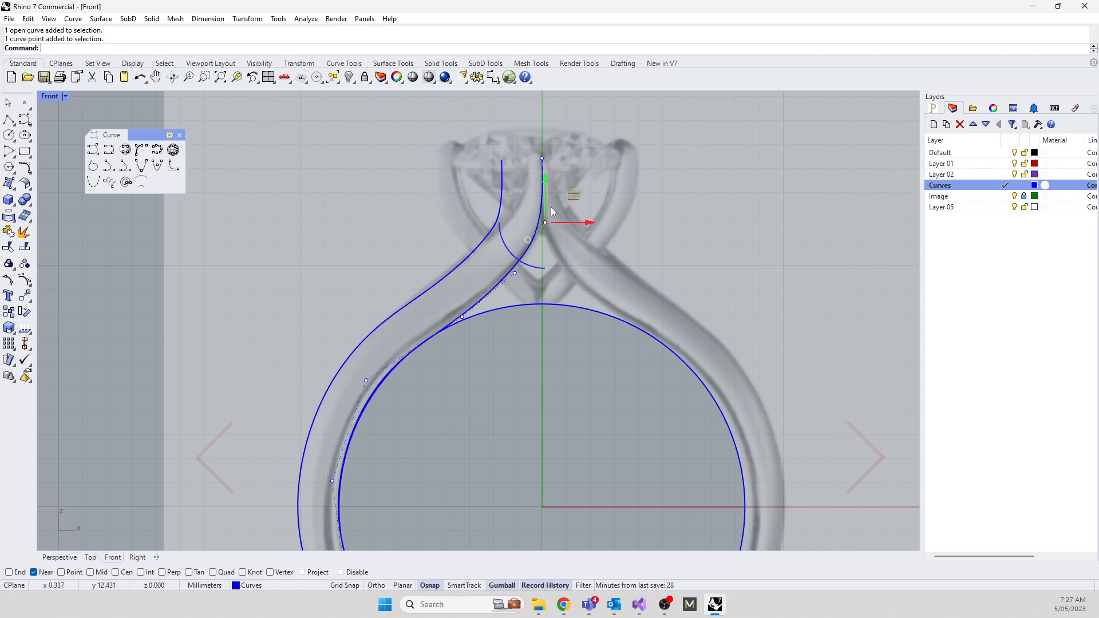
left_click_drag(572, 198, 573, 184)
scroll(540, 237, "up", 4)
left_click(494, 308)
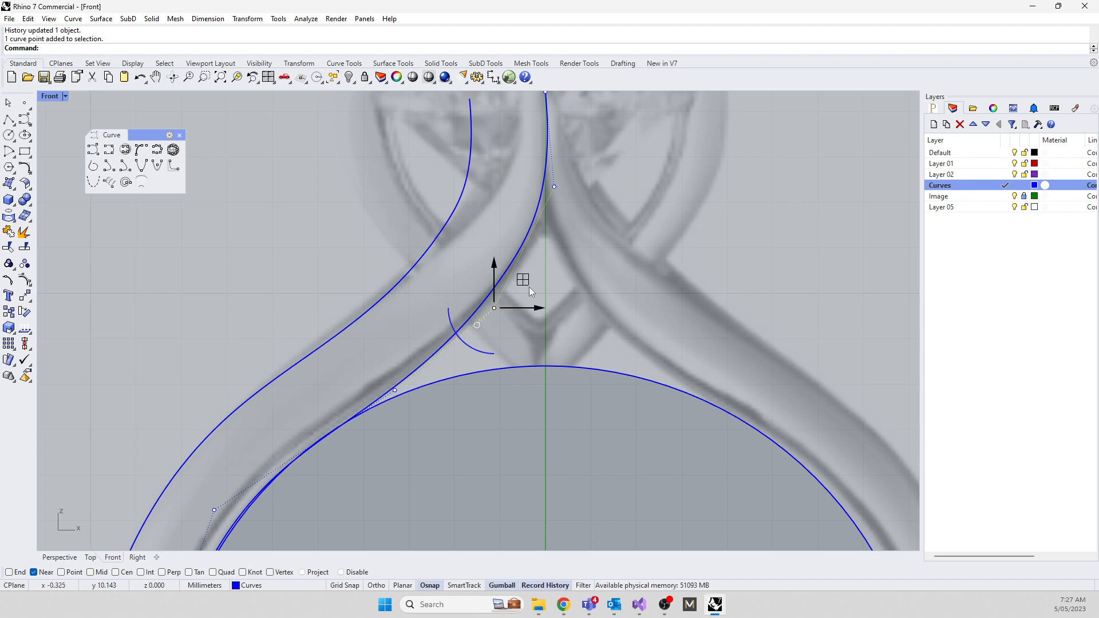
mouse_move(525, 277)
left_mouse_down()
mouse_move(532, 292)
mouse_move(521, 273)
left_mouse_up()
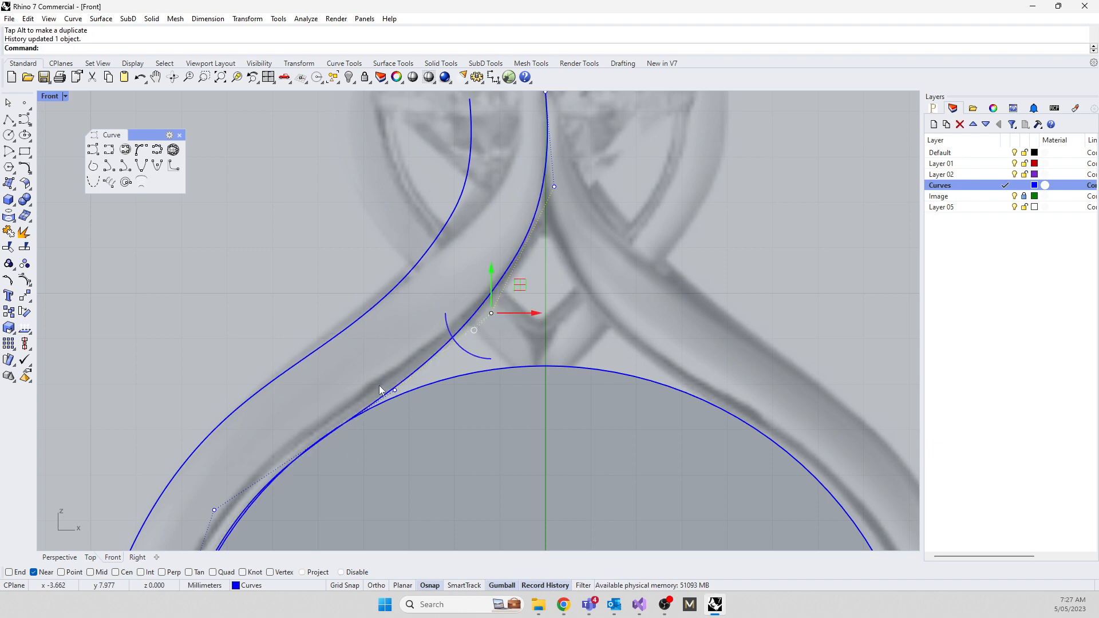
Try to move a control point midway along the sloping shoulder of the outer offset curve, cancelling the change
scroll(427, 339, "down", 3)
left_click(380, 346)
scroll(380, 346, "up", 5)
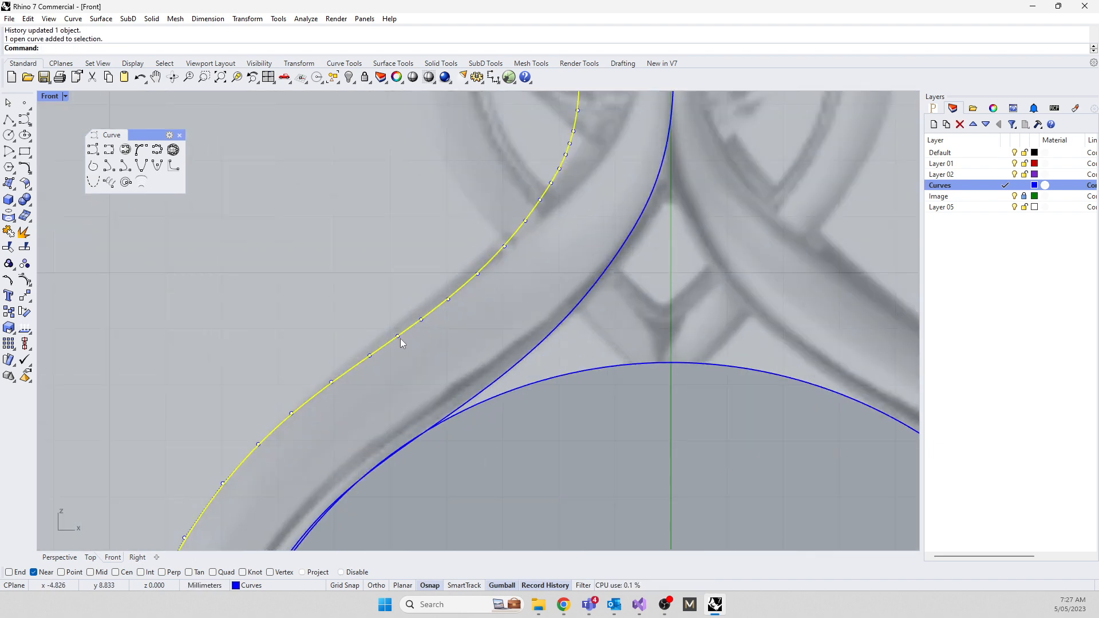
left_click(399, 338)
left_click_drag(426, 308, 417, 326)
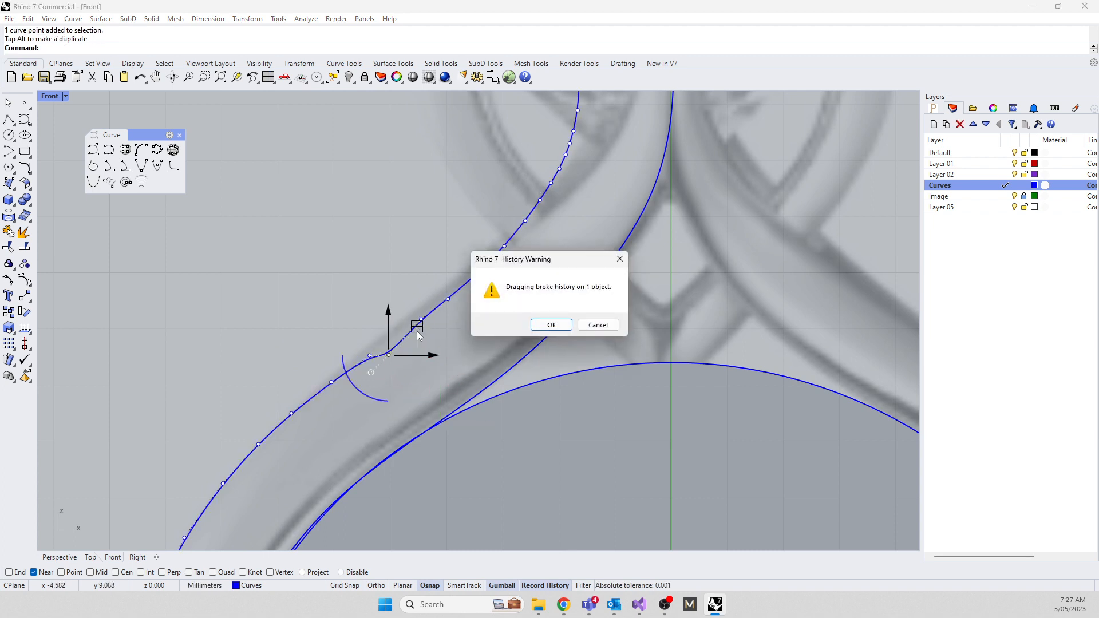
left_click(595, 326)
key("Escape")
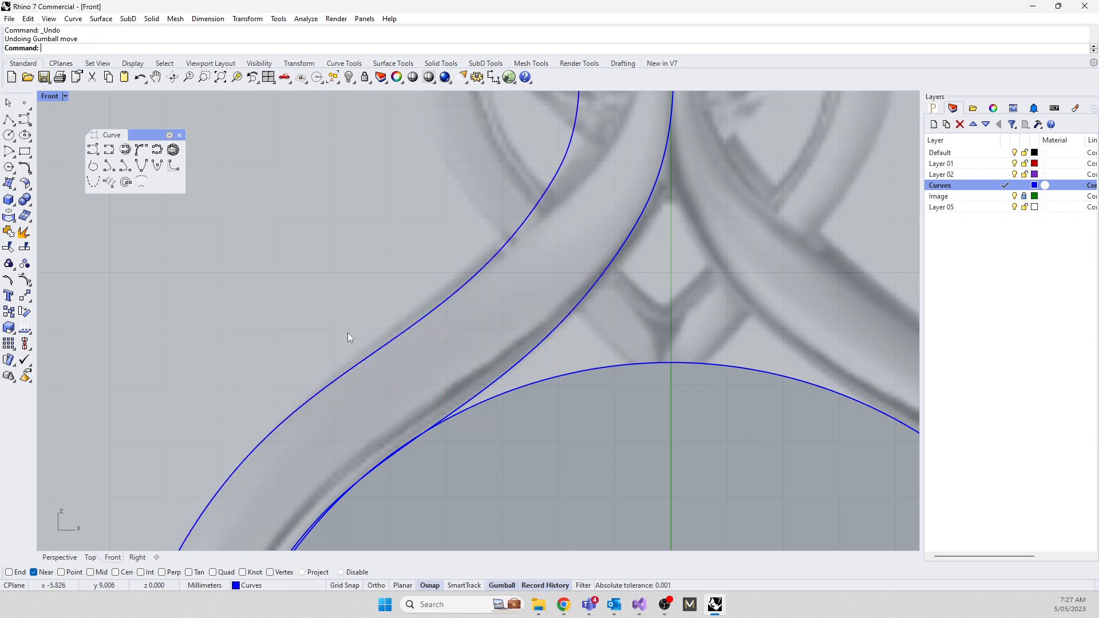
left_click(368, 364)
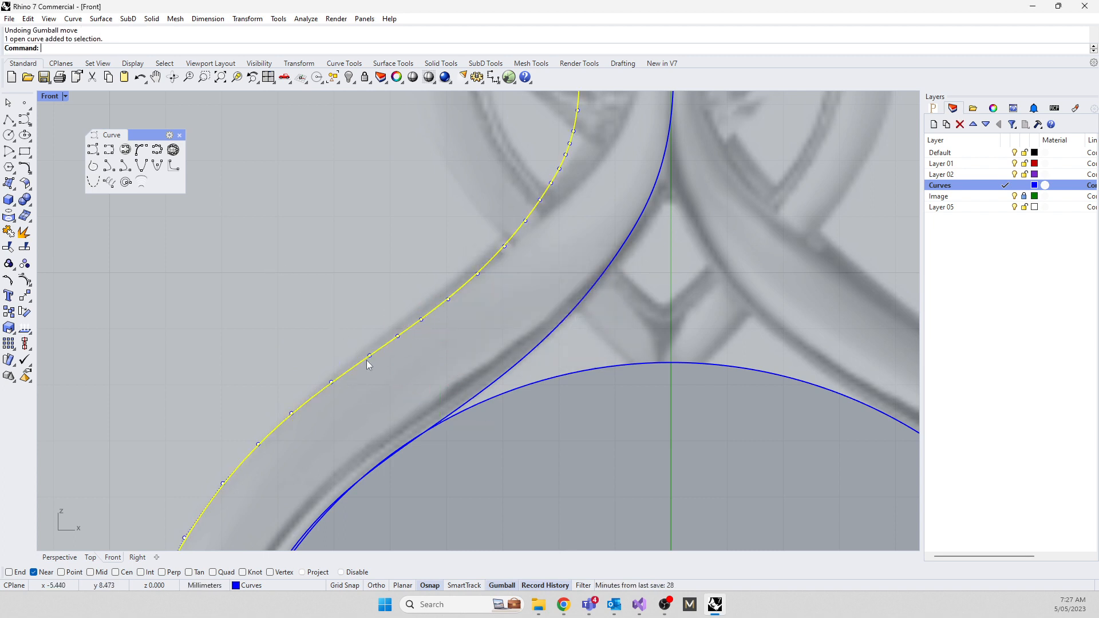
type("Rebuil")
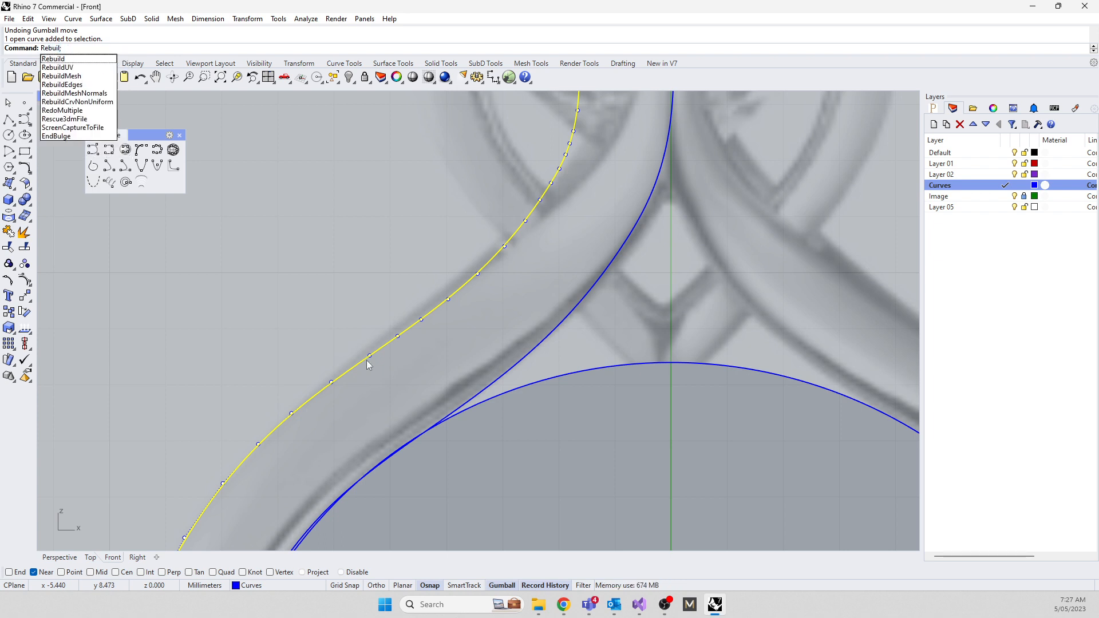
left_click(328, 246)
Delete the outer offset curve of the left shank
left_click(393, 344)
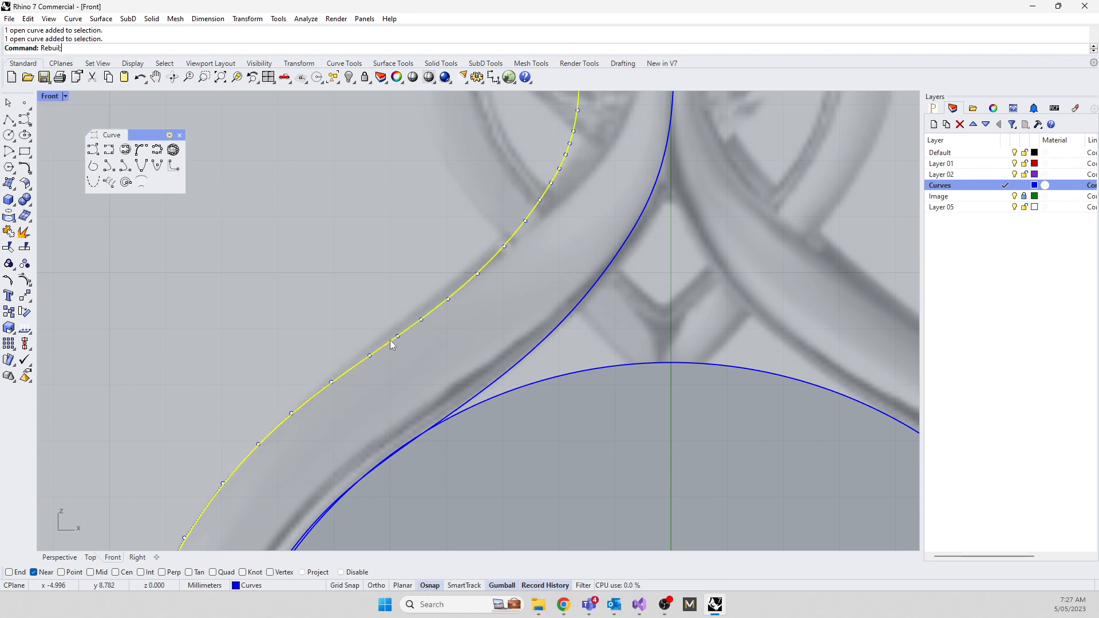
key("Delete")
scroll(452, 331, "down", 5)
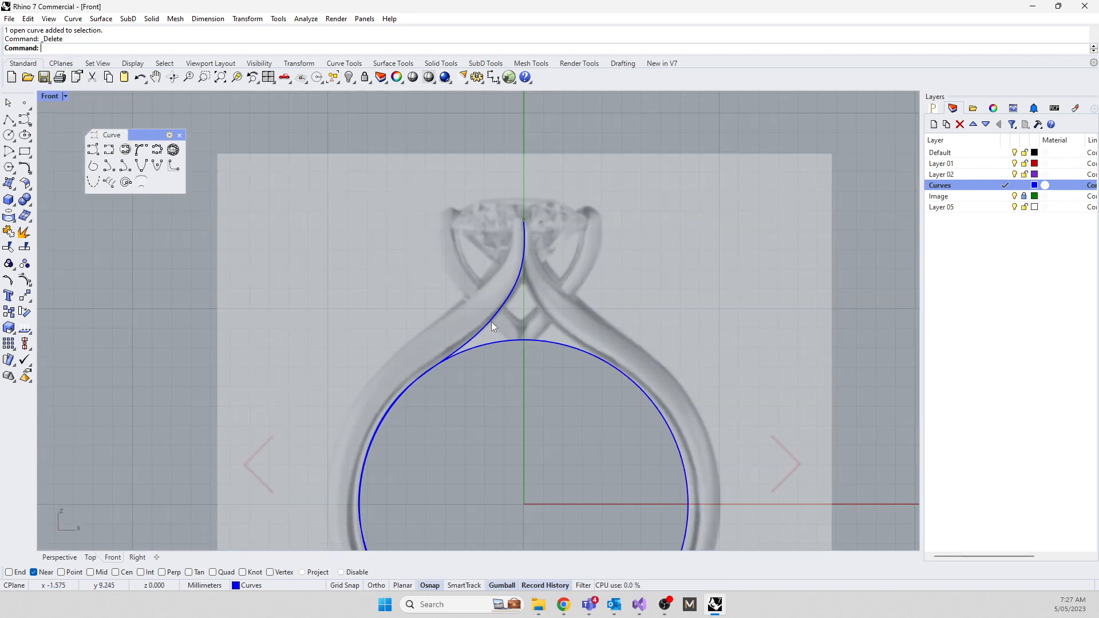
Try offsetting the left shank's inner curve outward by 1.25 mm, and delete the offset curve
left_click(490, 322)
type("Offset")
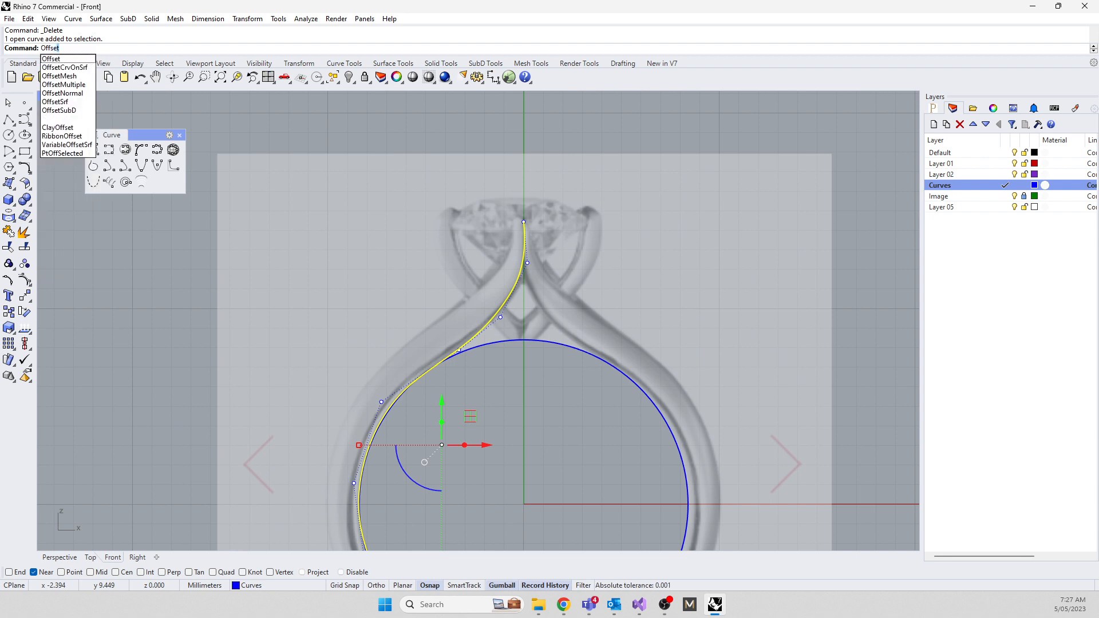
key("Return")
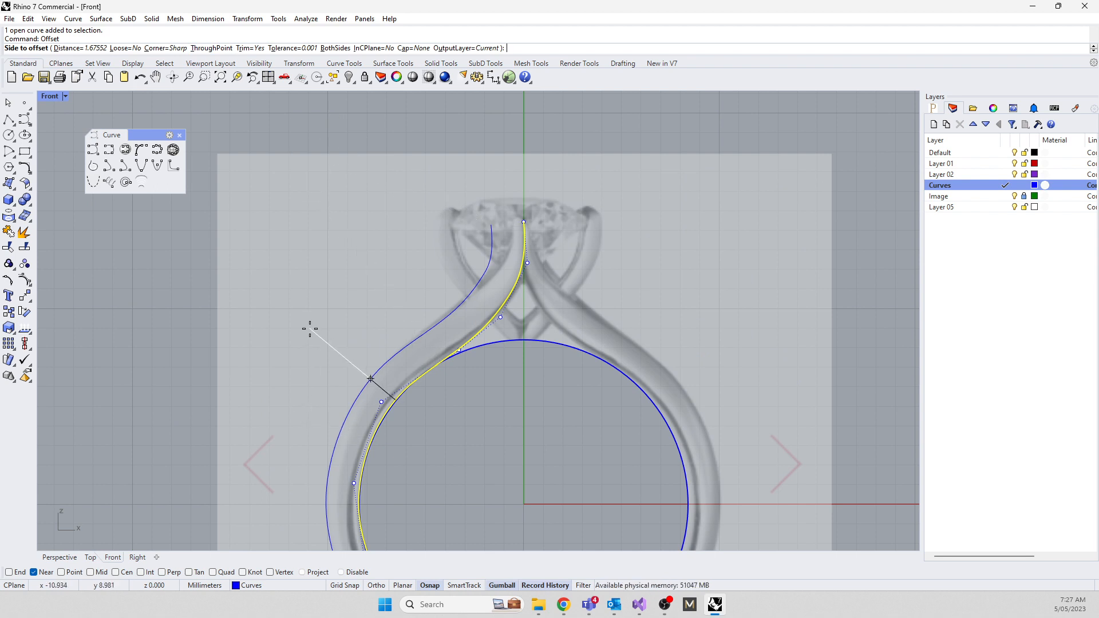
type("1.25")
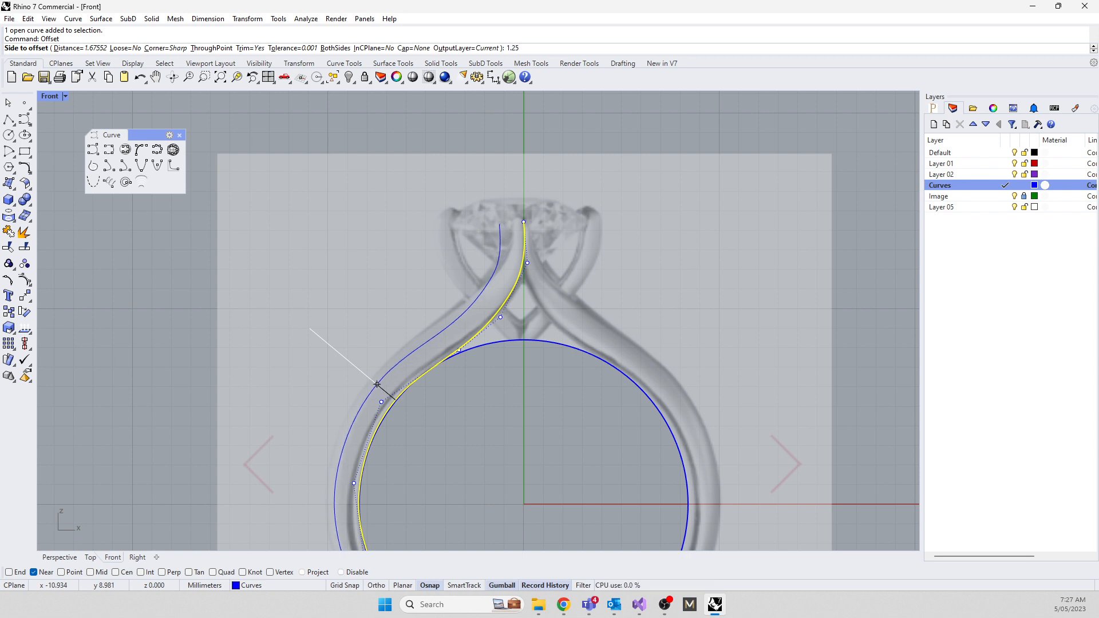
key("Return")
left_click(310, 327)
left_click(81, 393)
scroll(452, 367, "up", 3)
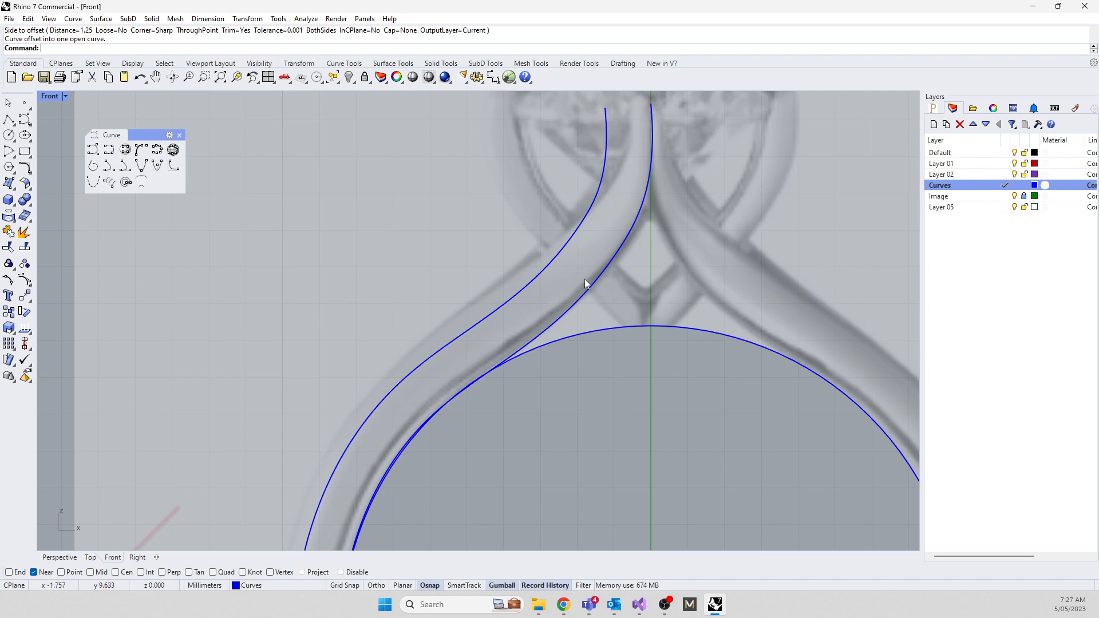
left_click(483, 320)
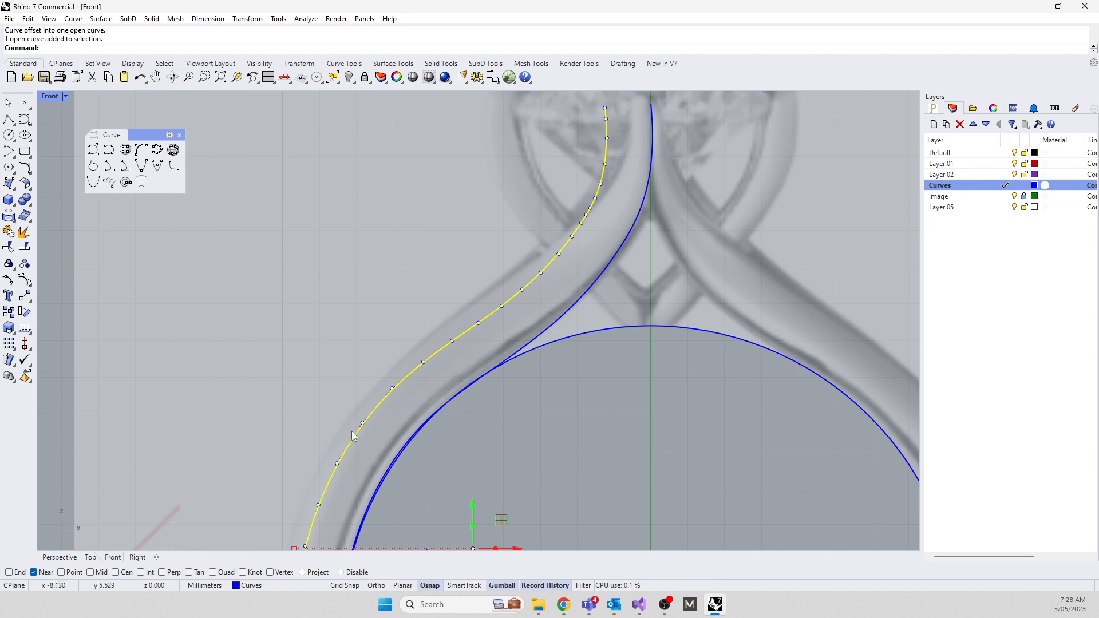
key("Delete")
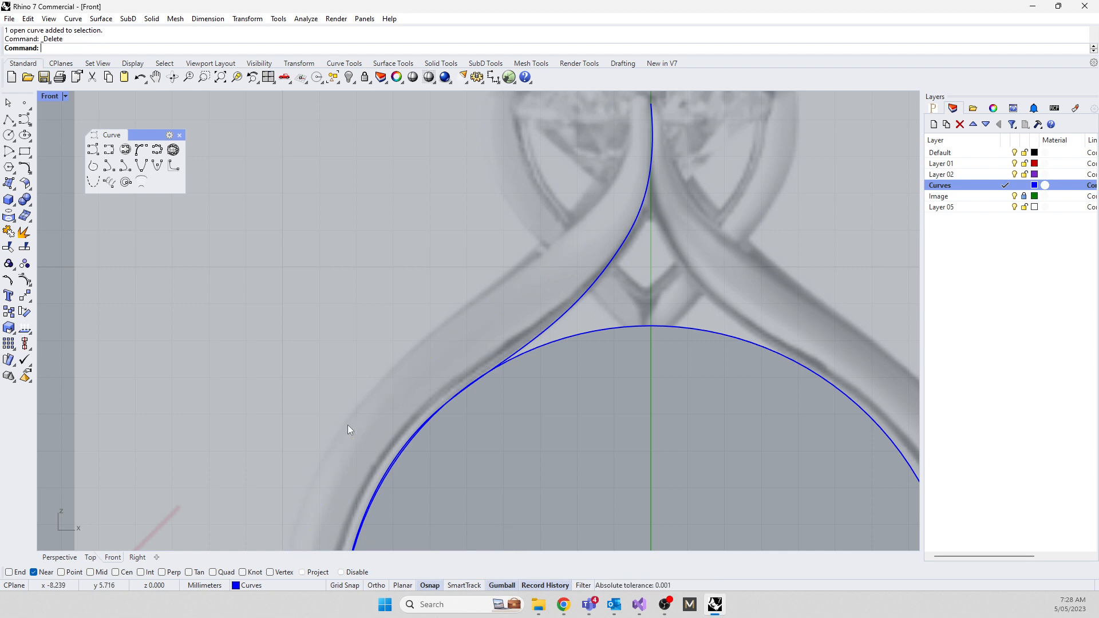
Move the inner curve's control point beside the shank gap up towards the vertical axis and nudge the one above it inward
left_click(583, 278)
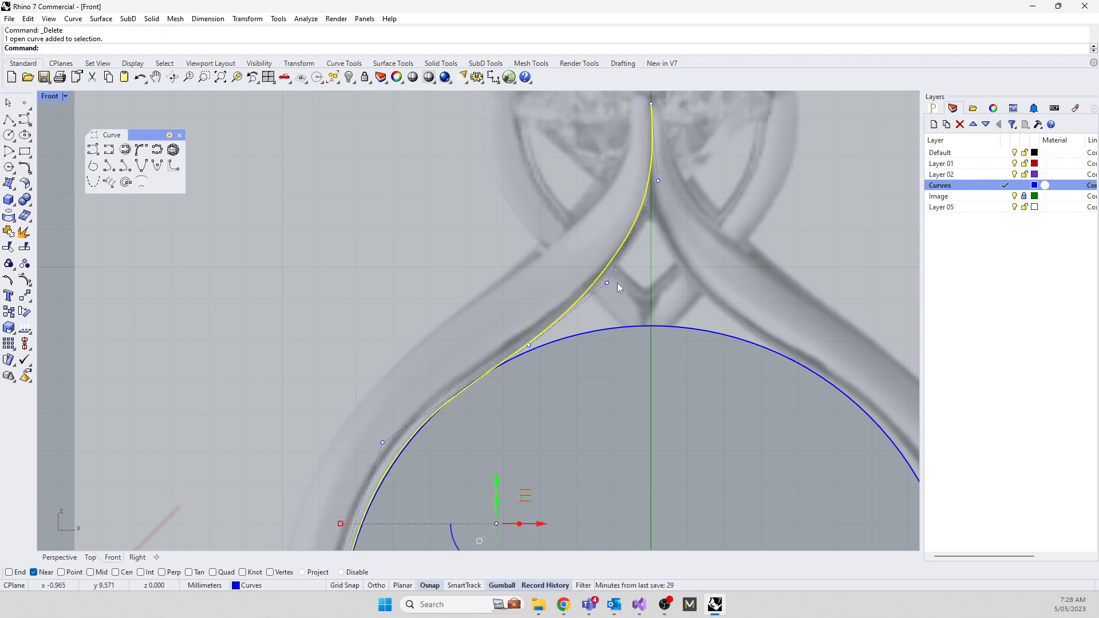
left_click(605, 281)
left_click(606, 283)
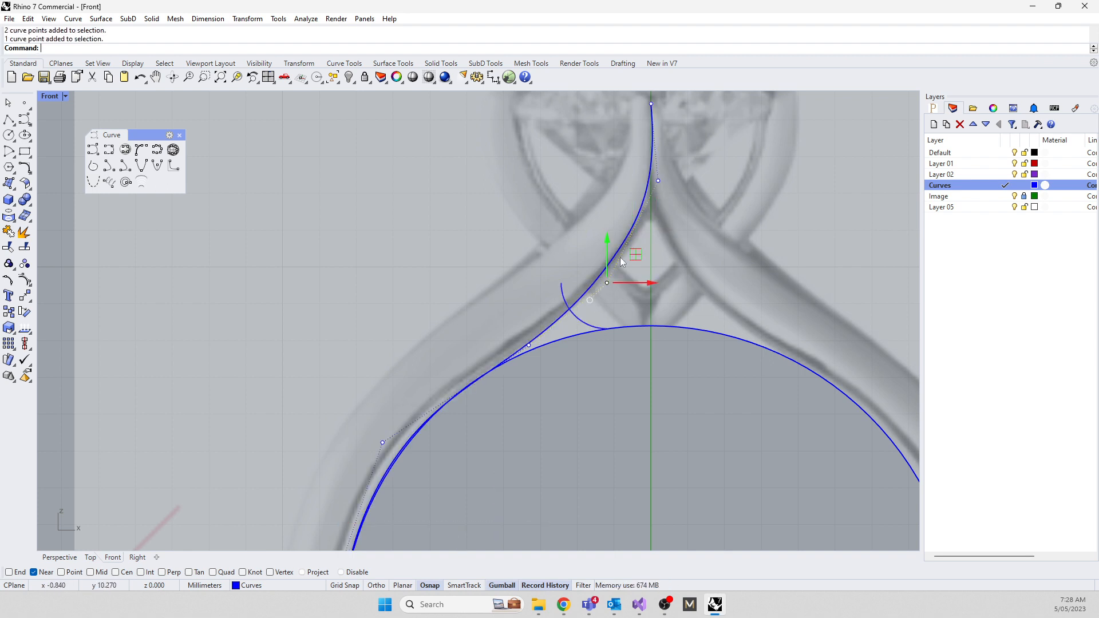
left_click_drag(636, 255, 659, 232)
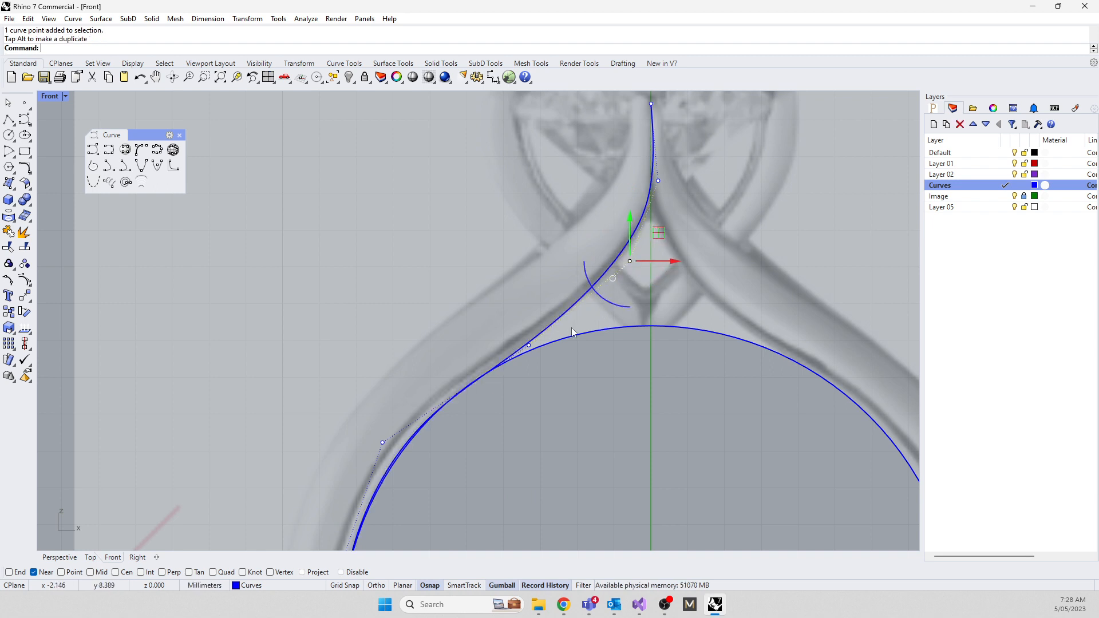
right_click_drag(662, 186, 618, 273)
left_click(612, 267)
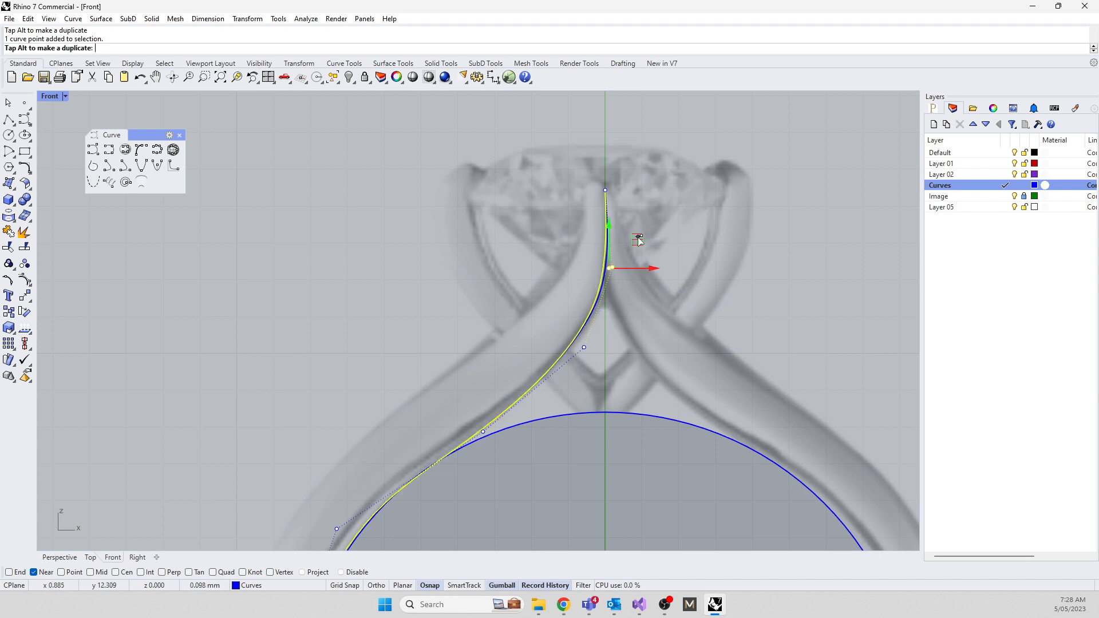
key("Escape")
Offset the left shank's inner curve outward by about 1.6 mm through a point at the ring's bottom outer edge
left_click(535, 394)
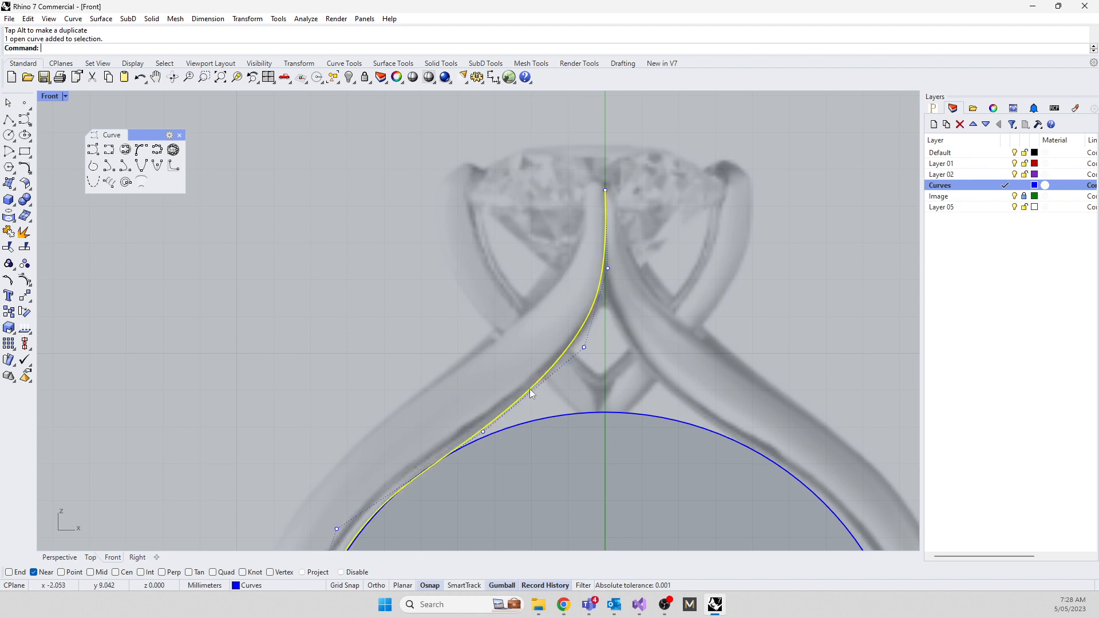
type("Offset")
key("Return")
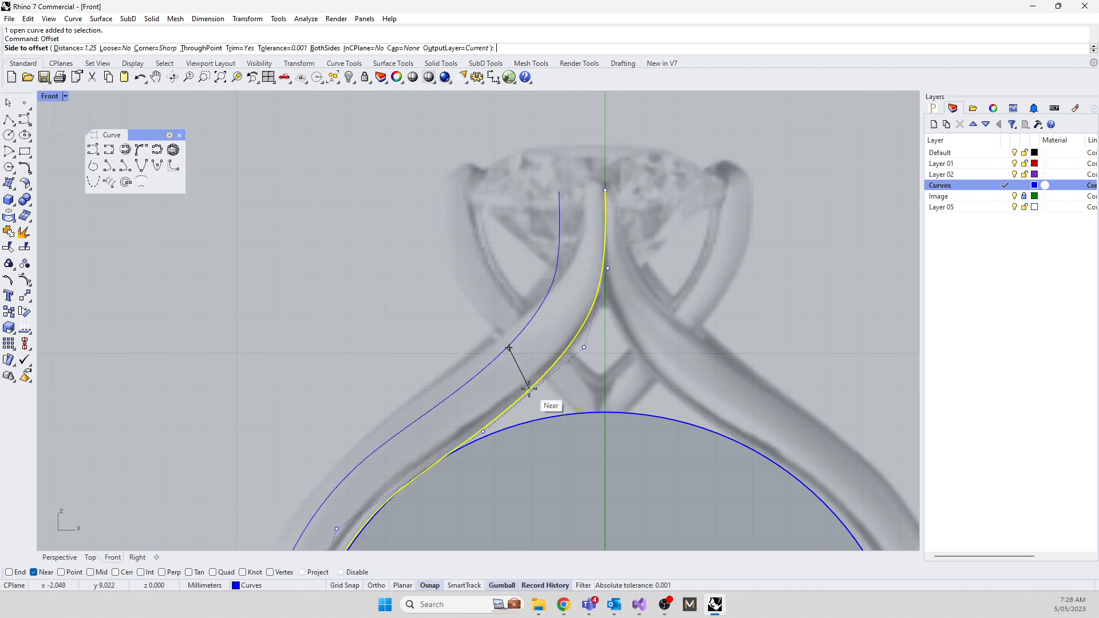
left_click(200, 47)
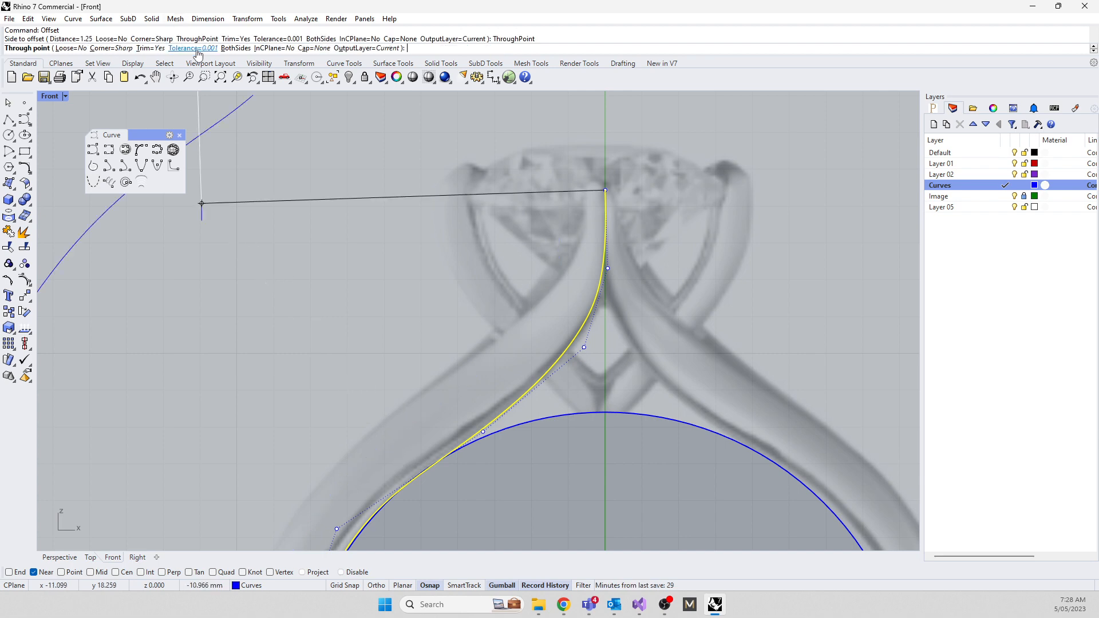
scroll(508, 181, "down", 2)
scroll(509, 179, "down", 8)
scroll(439, 301, "up", 6)
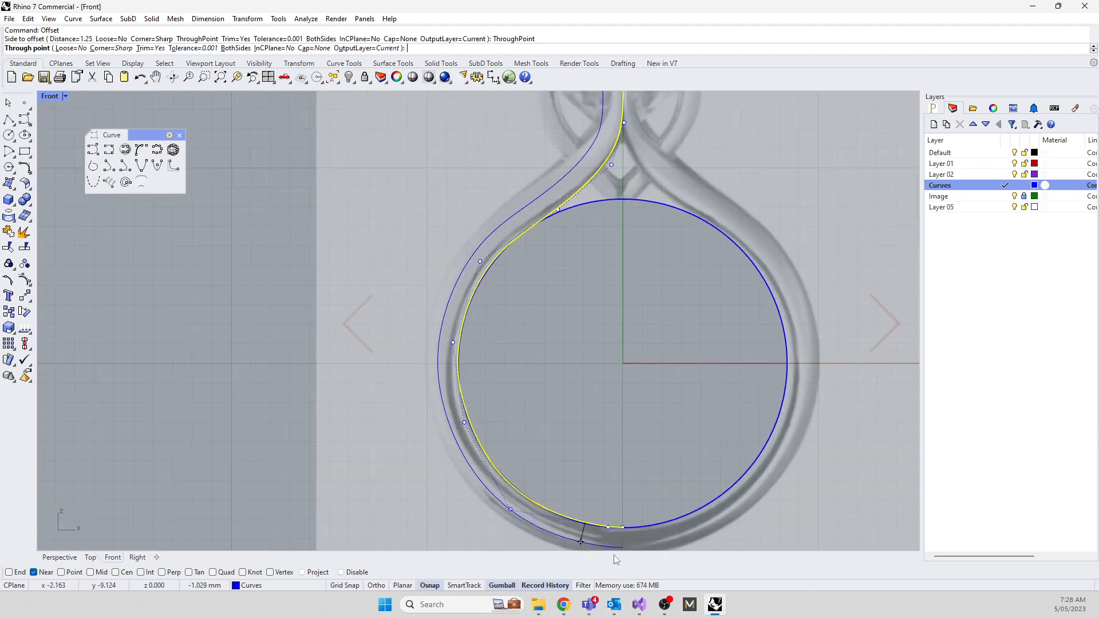
right_click_drag(595, 443, 524, 318)
scroll(553, 484, "up", 10)
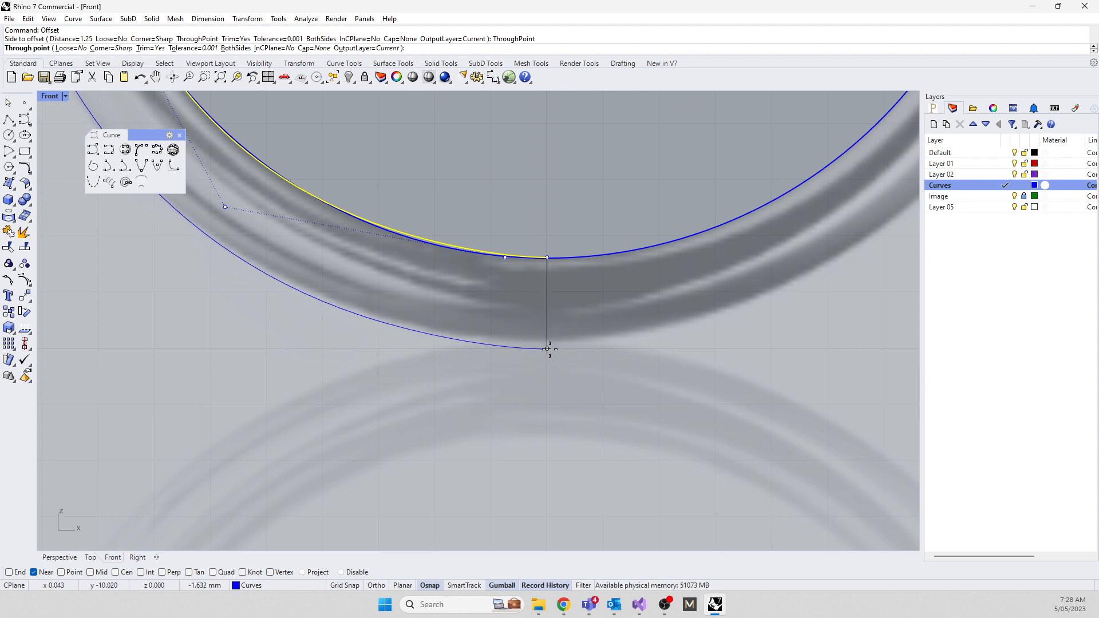
left_click(547, 347)
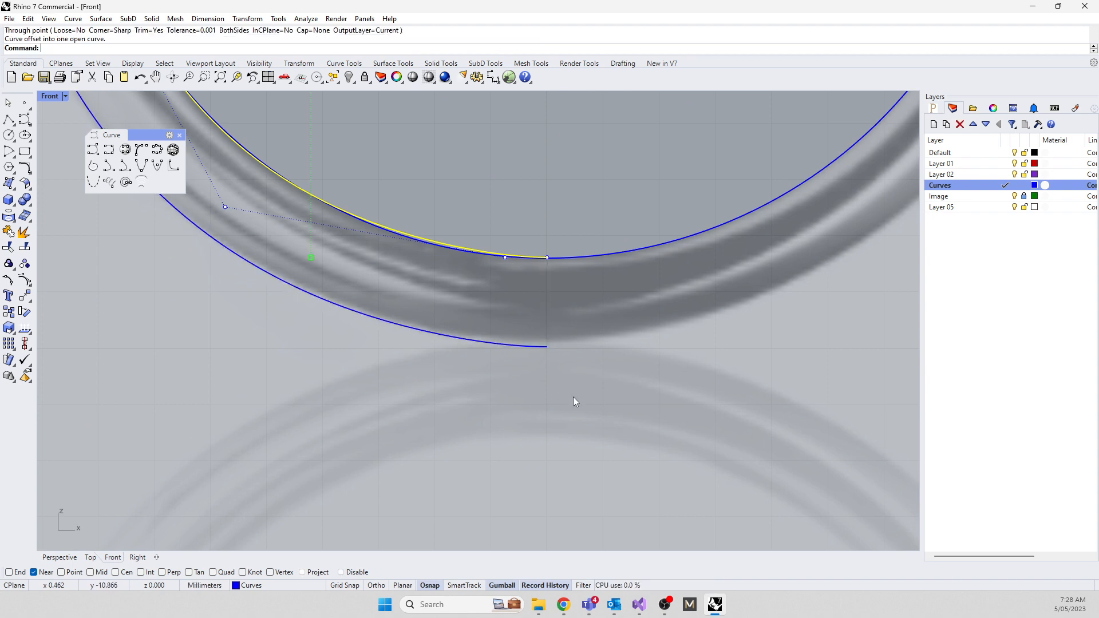
Rebuild the left shank's outer offset curve with a point count of 10 and degree 3, accepting the break in its history
scroll(572, 399, "down", 10)
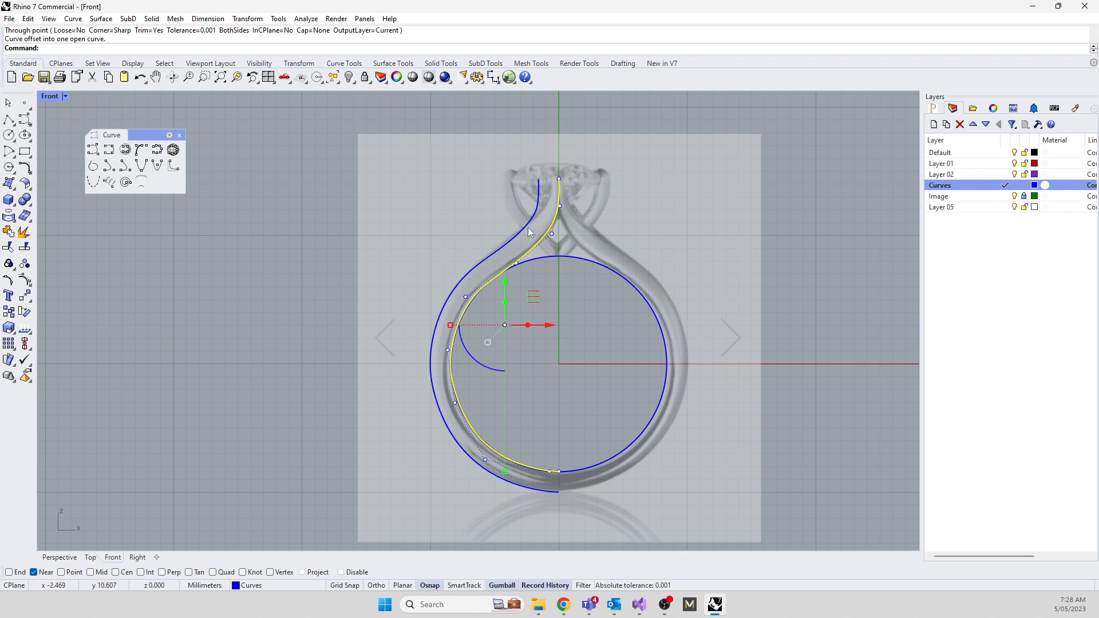
scroll(380, 328, "up", 5)
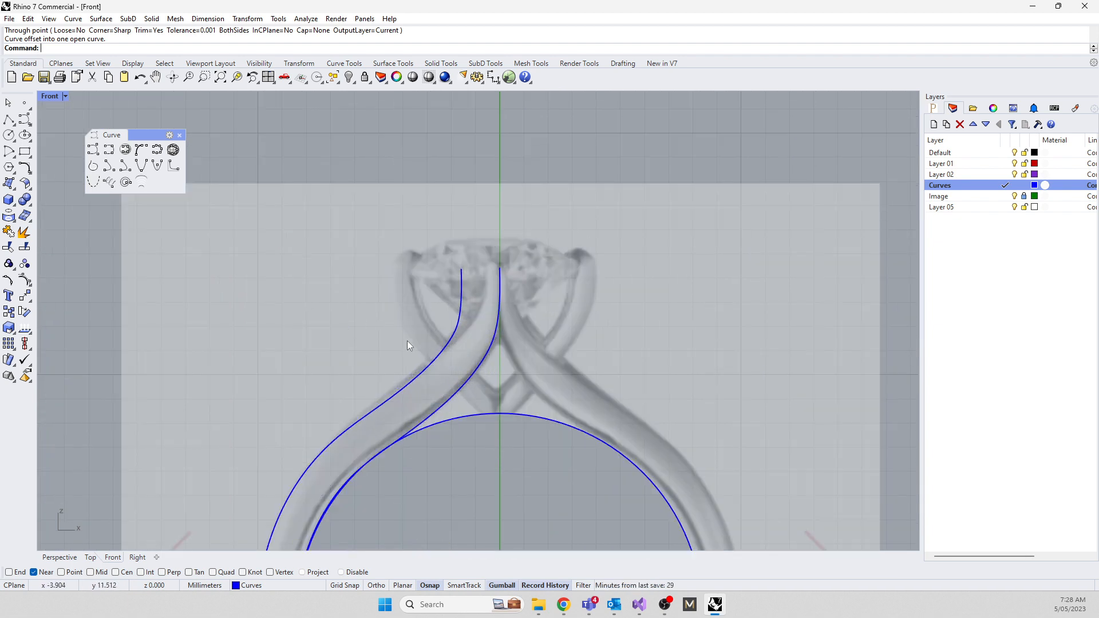
left_click(422, 373)
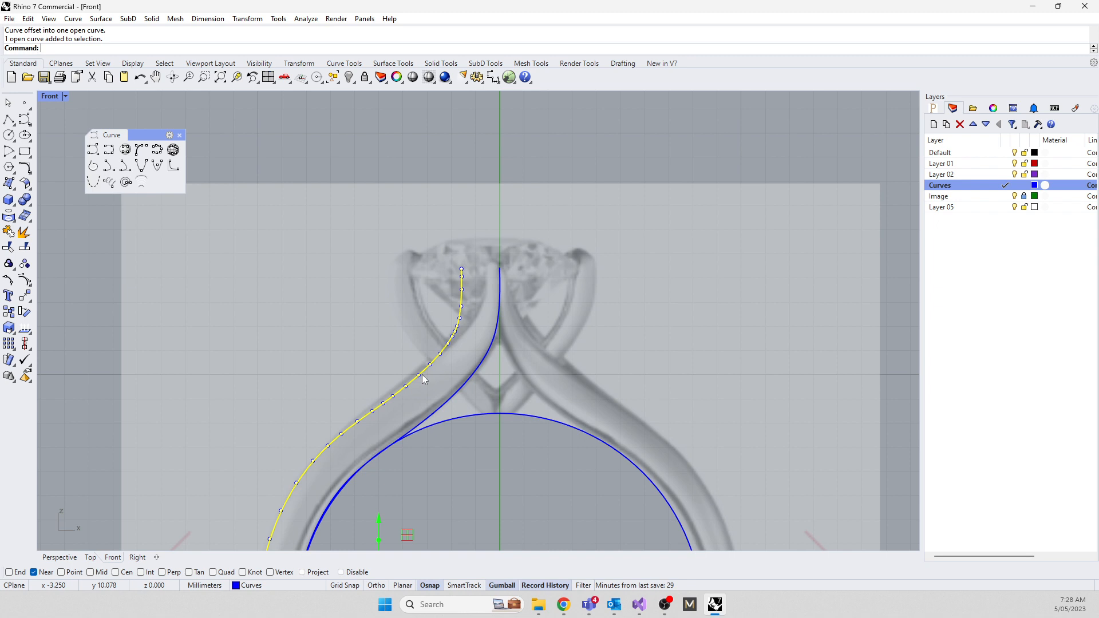
type("Rebuild")
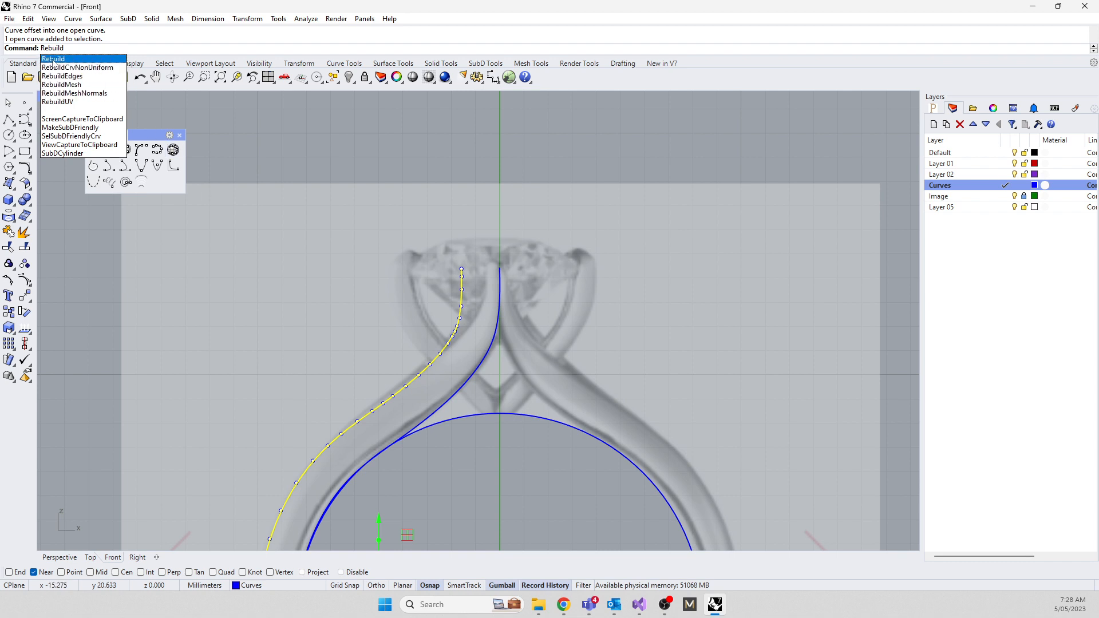
left_click(53, 60)
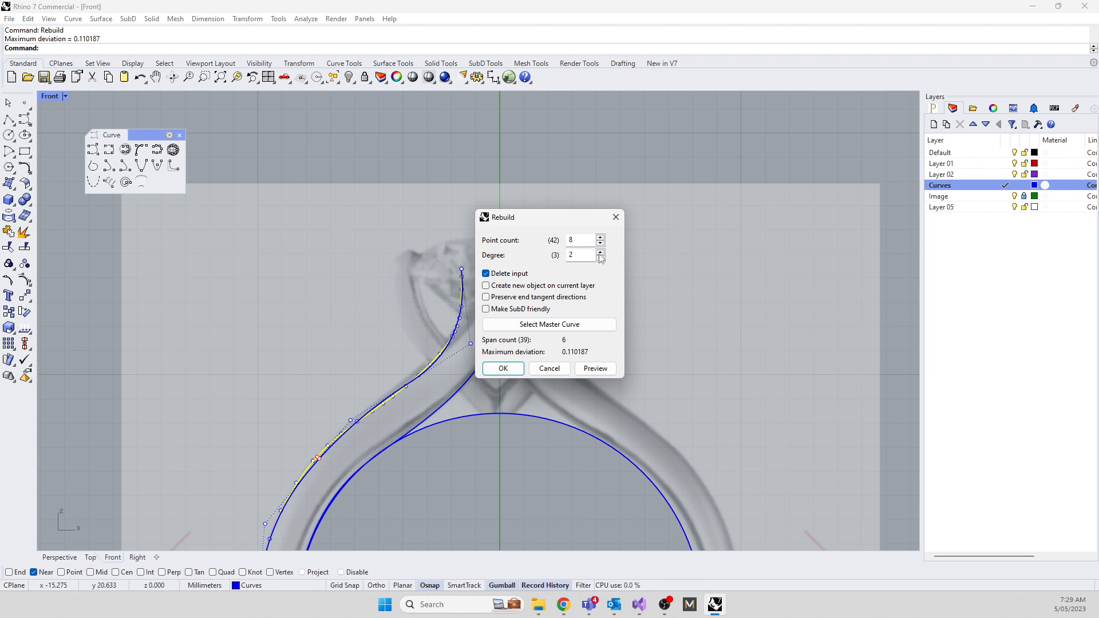
left_click(600, 253)
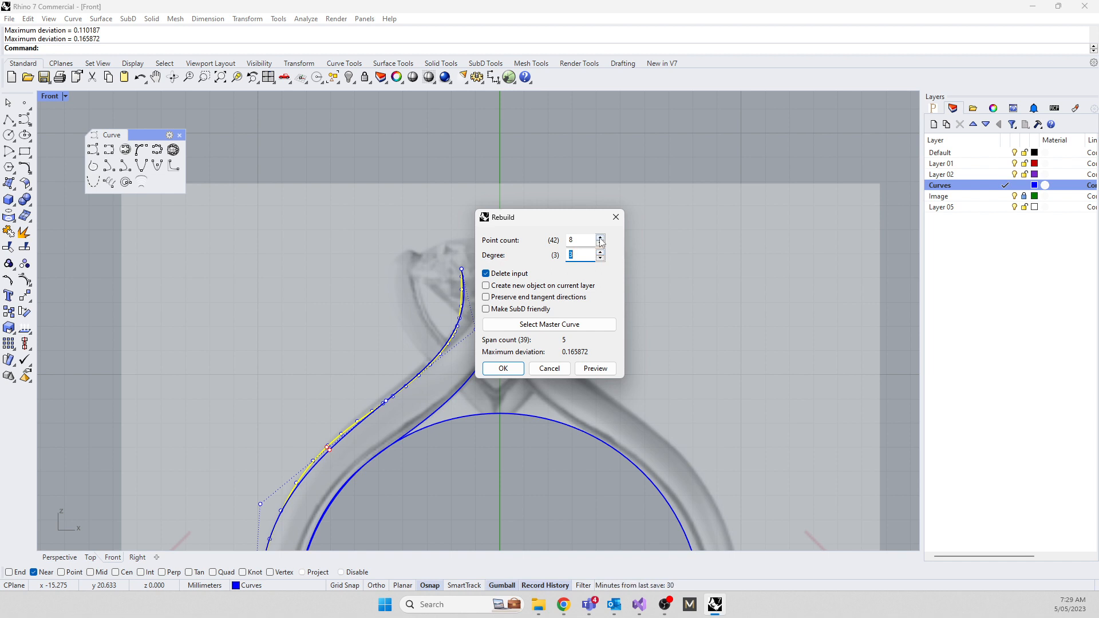
left_click(600, 238)
scroll(411, 238, "down", 3)
right_click_drag(399, 423, 326, 312)
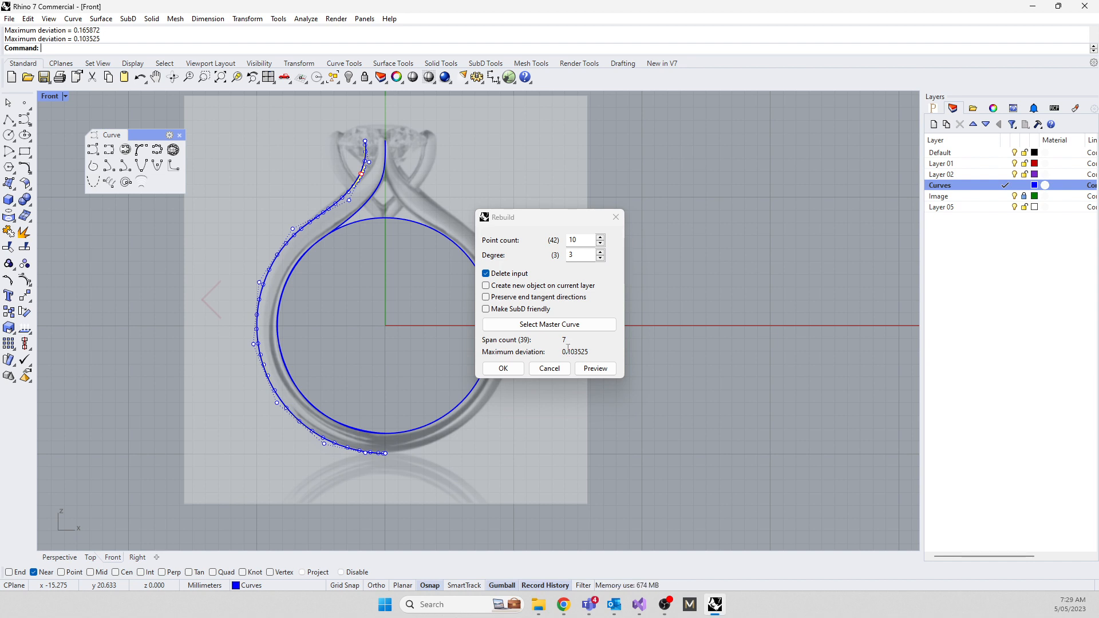
scroll(362, 175, "up", 8)
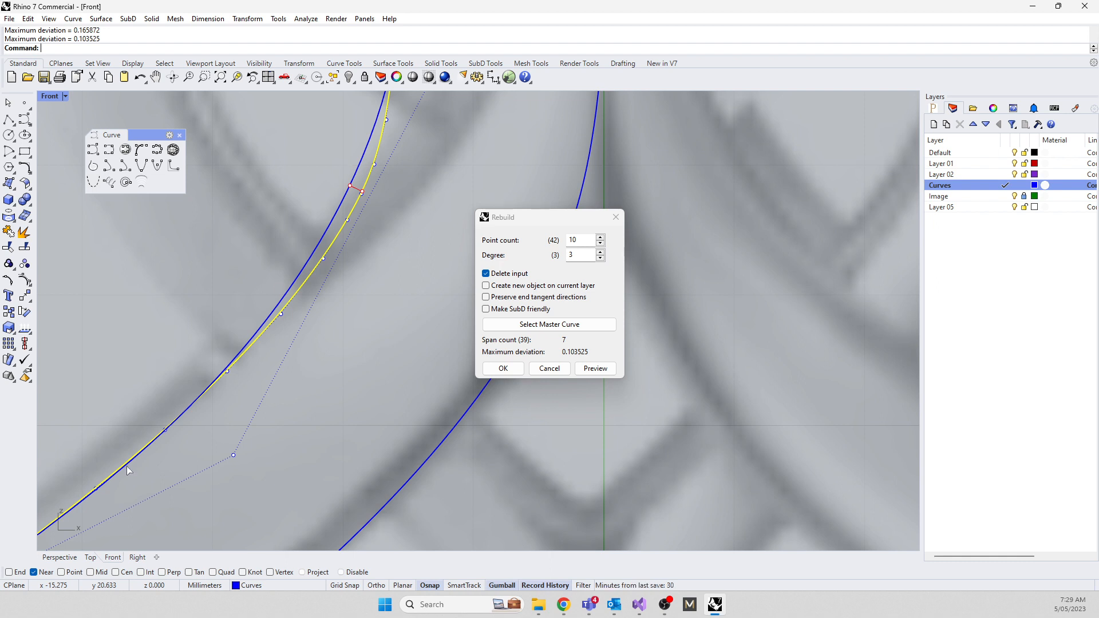
right_click_drag(120, 486, 380, 256)
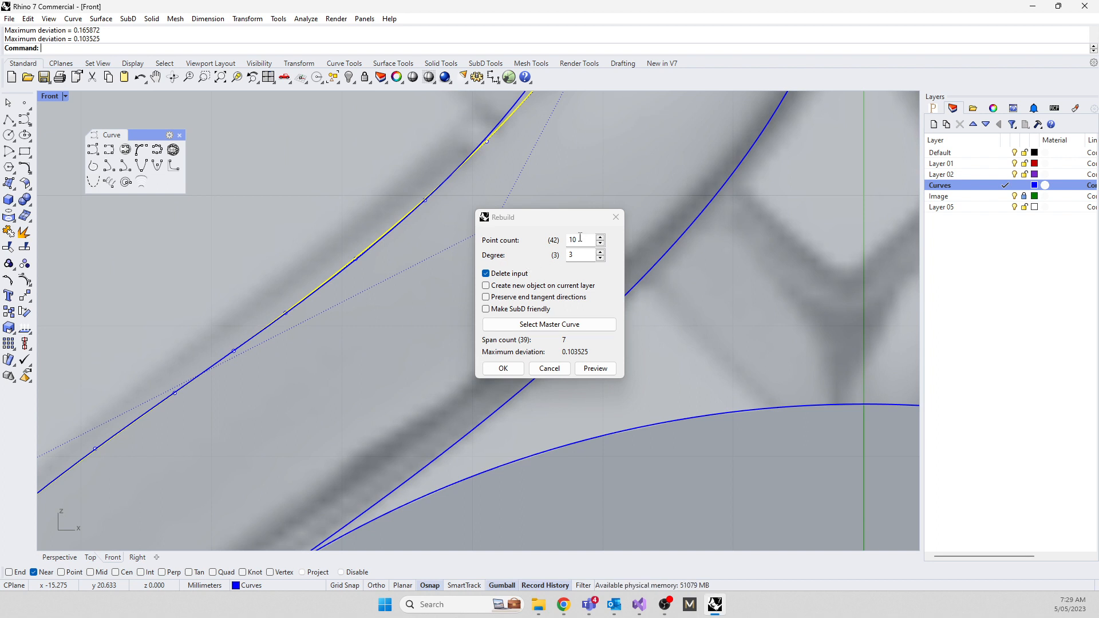
left_click(503, 369)
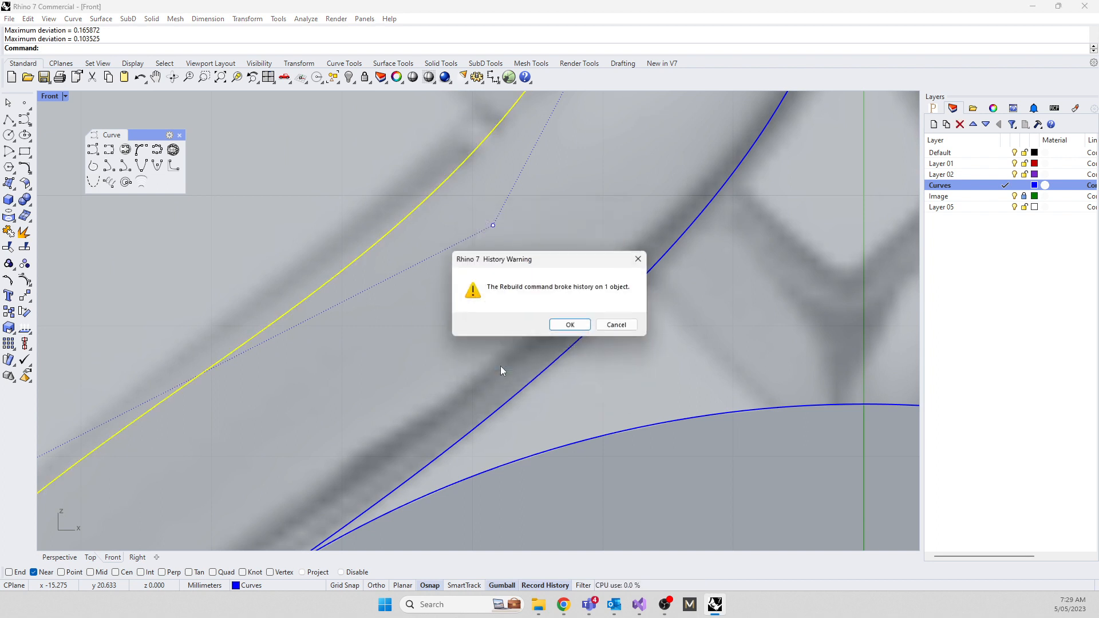
left_click(564, 327)
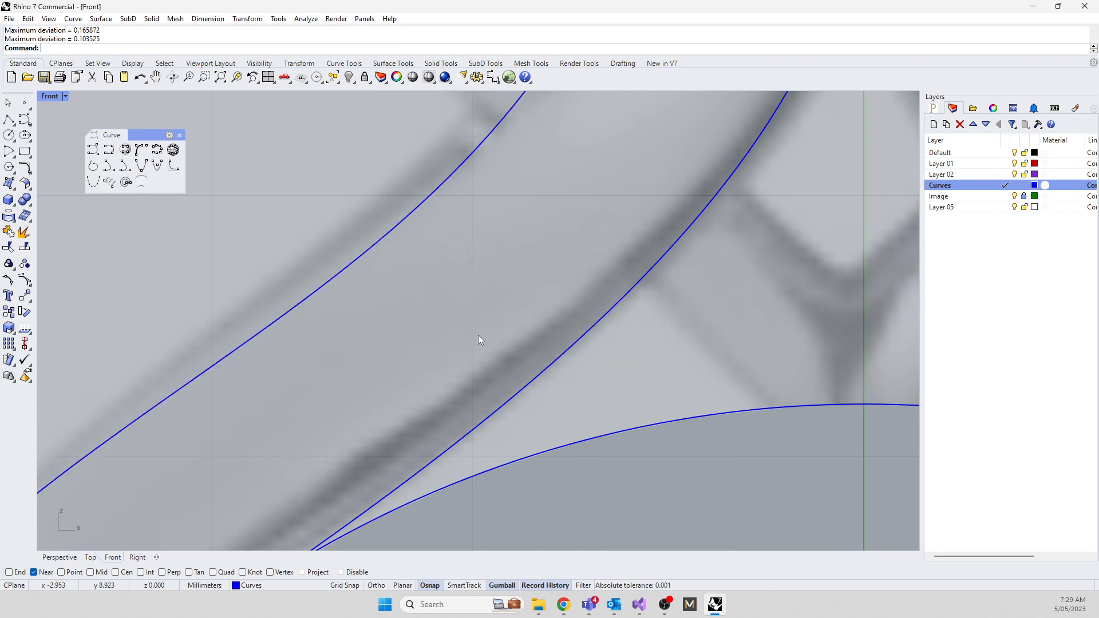
Move the outer curve's upper end point and the control point beneath it inward towards the vertical axis
scroll(479, 335, "down", 10)
left_click(449, 327)
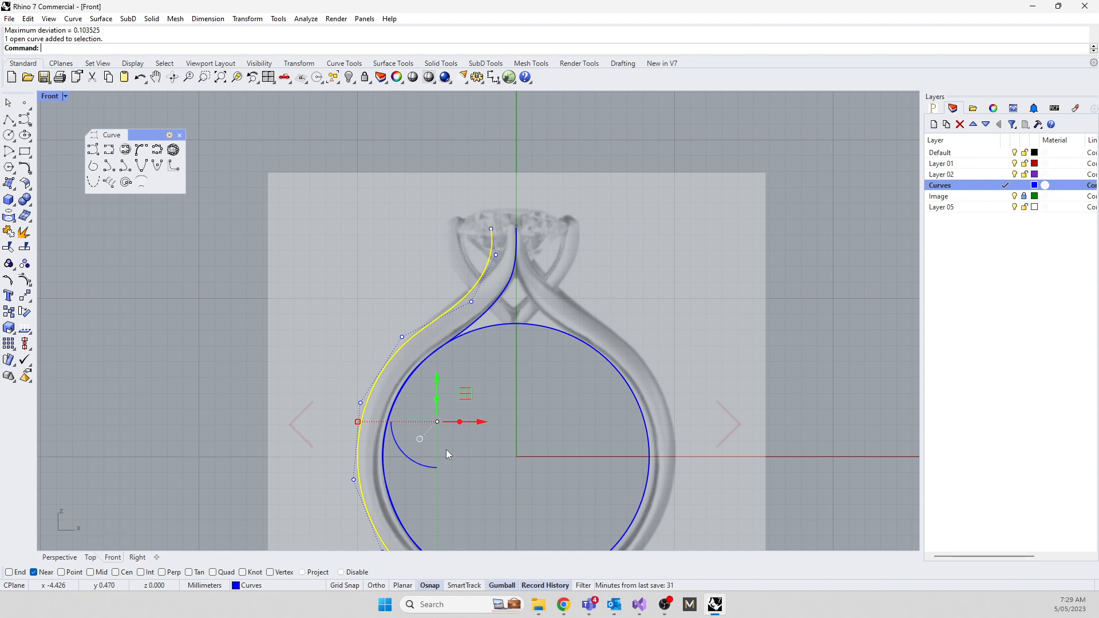
scroll(509, 226, "up", 8)
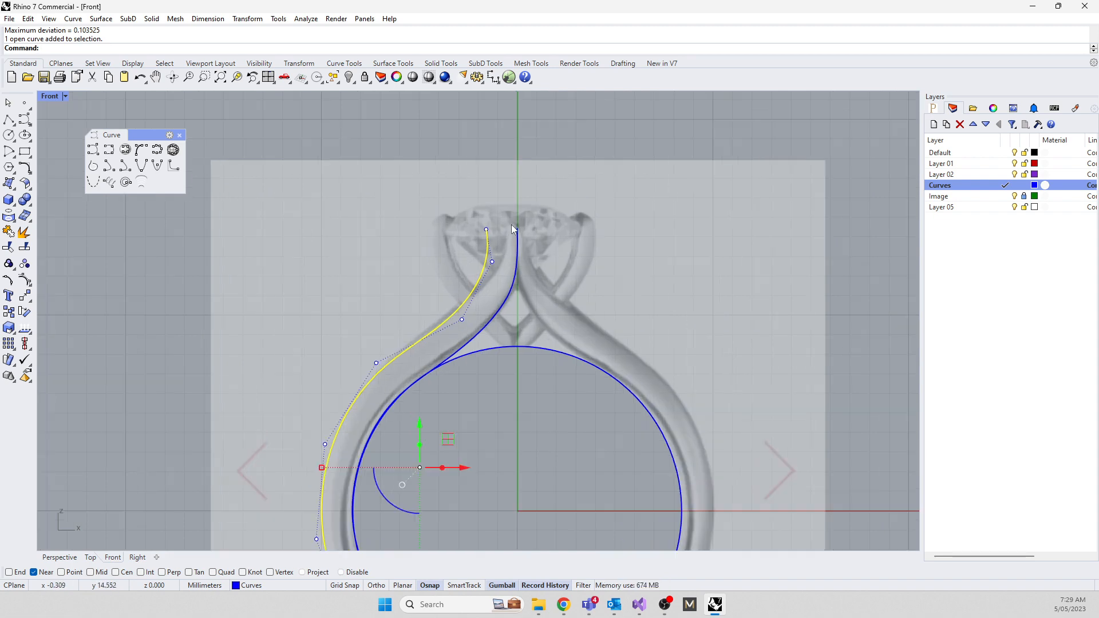
key("Escape")
left_click(432, 246)
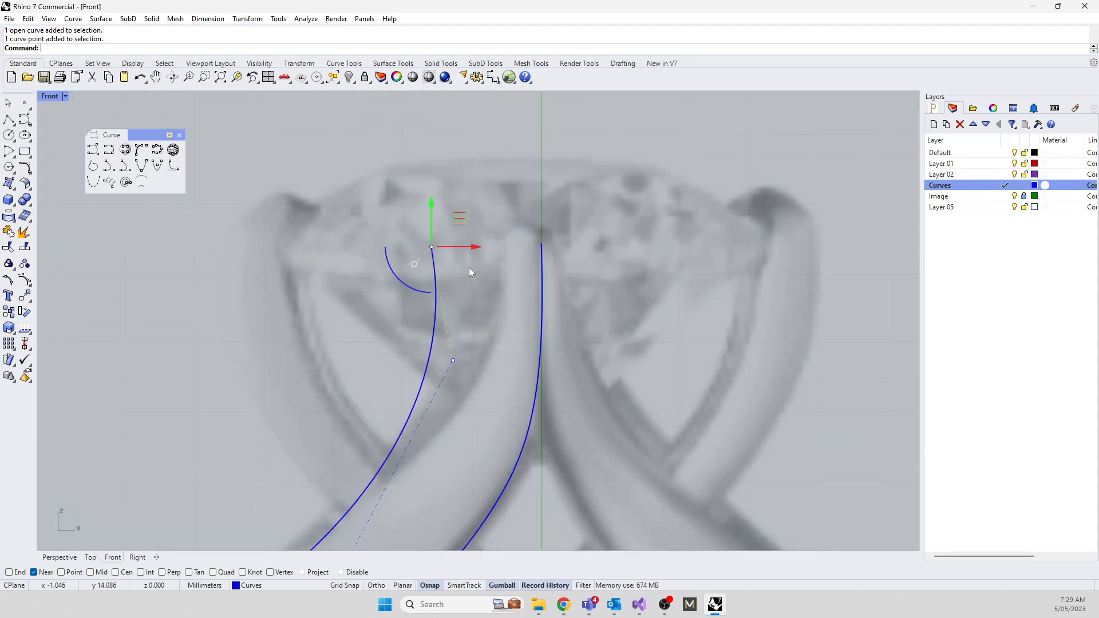
left_click_drag(475, 246, 543, 248)
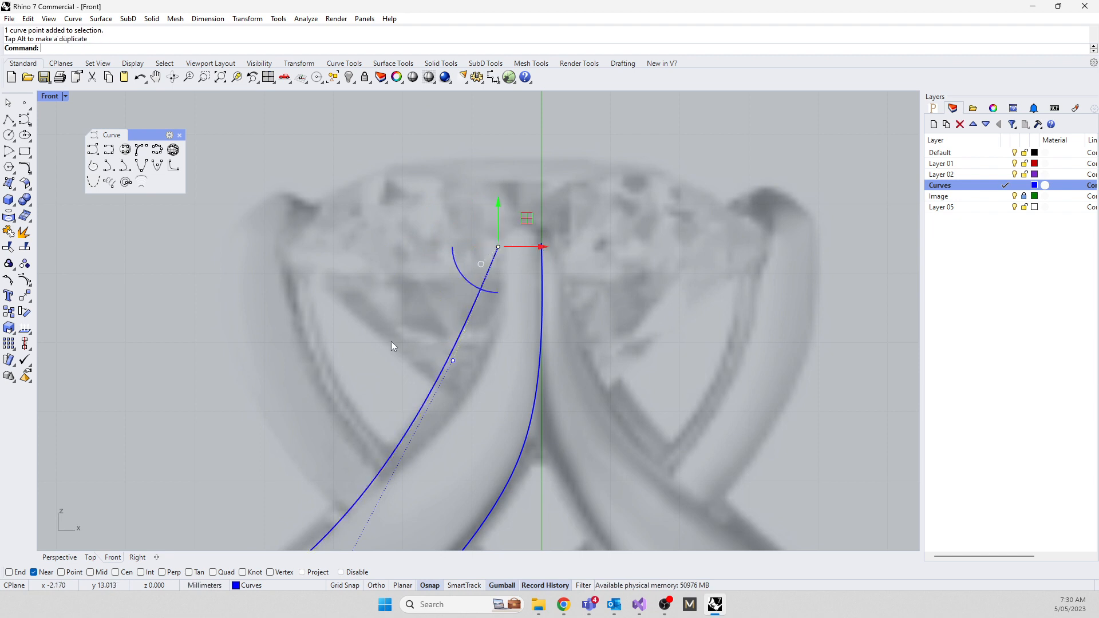
left_click_drag(393, 335, 552, 367)
Nudge the outer curve's third control point from its upper end slightly up and outward to follow the shank edge
scroll(456, 460, "up", 4)
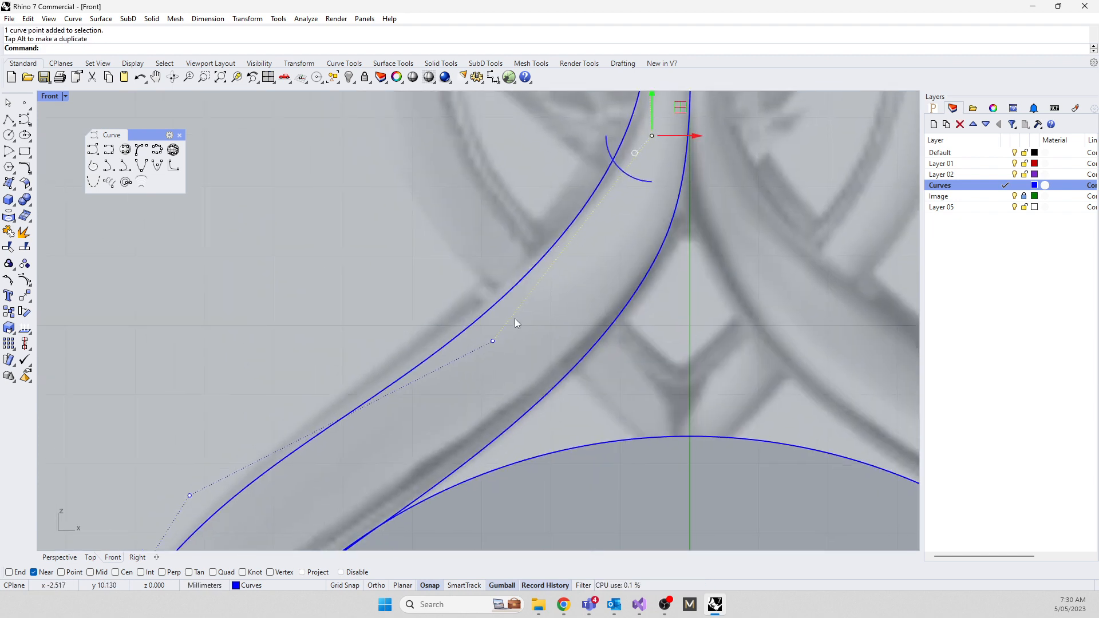
left_click(492, 342)
left_click_drag(520, 313, 508, 307)
scroll(548, 223, "down", 2)
scroll(548, 226, "down", 3)
right_click_drag(384, 441, 321, 430)
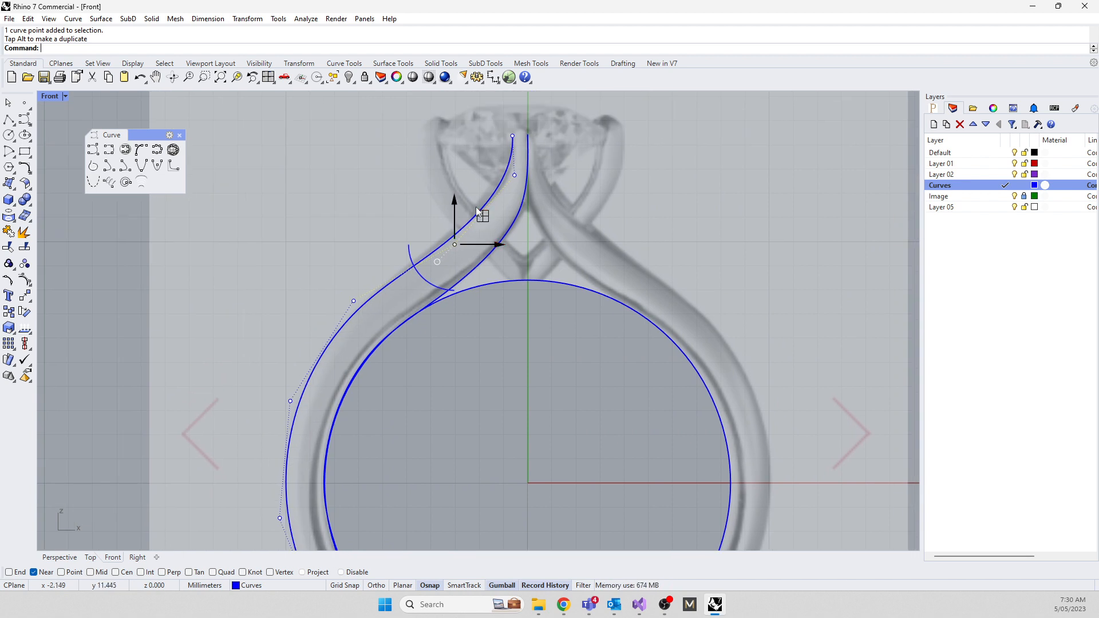
key("Escape")
Lower the outer curve's second control point slightly and nudge the inner curve's second control point down and across the vertical axis
scroll(500, 209, "up", 4)
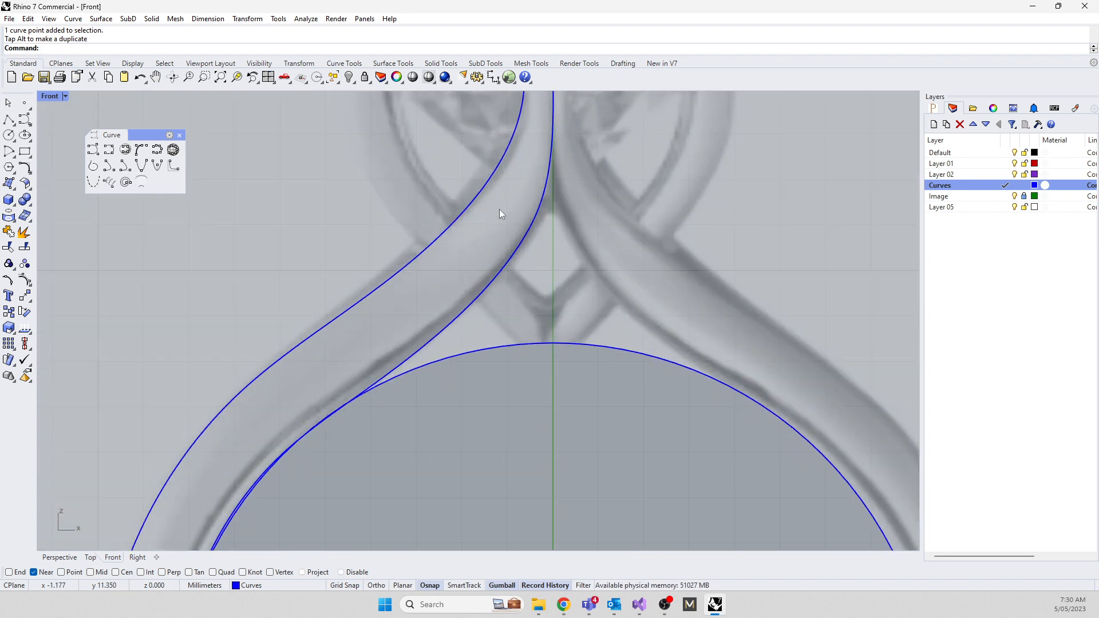
left_click(480, 195)
scroll(490, 309, "down", 3)
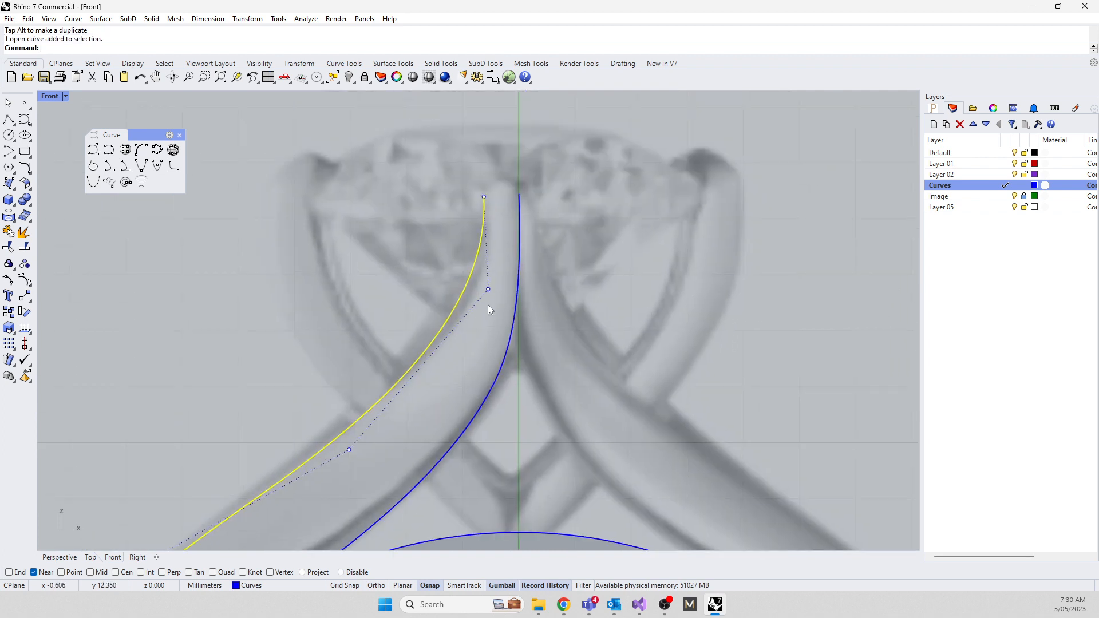
left_click(488, 289)
left_click_drag(516, 263, 516, 275)
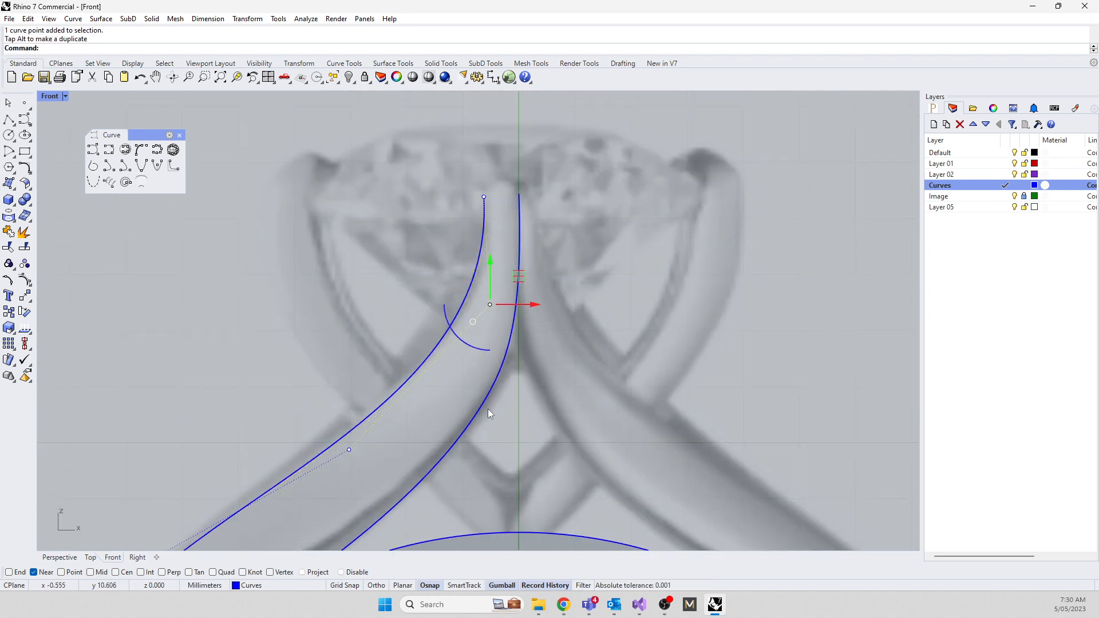
left_click(495, 385)
left_click_drag(523, 315, 527, 319)
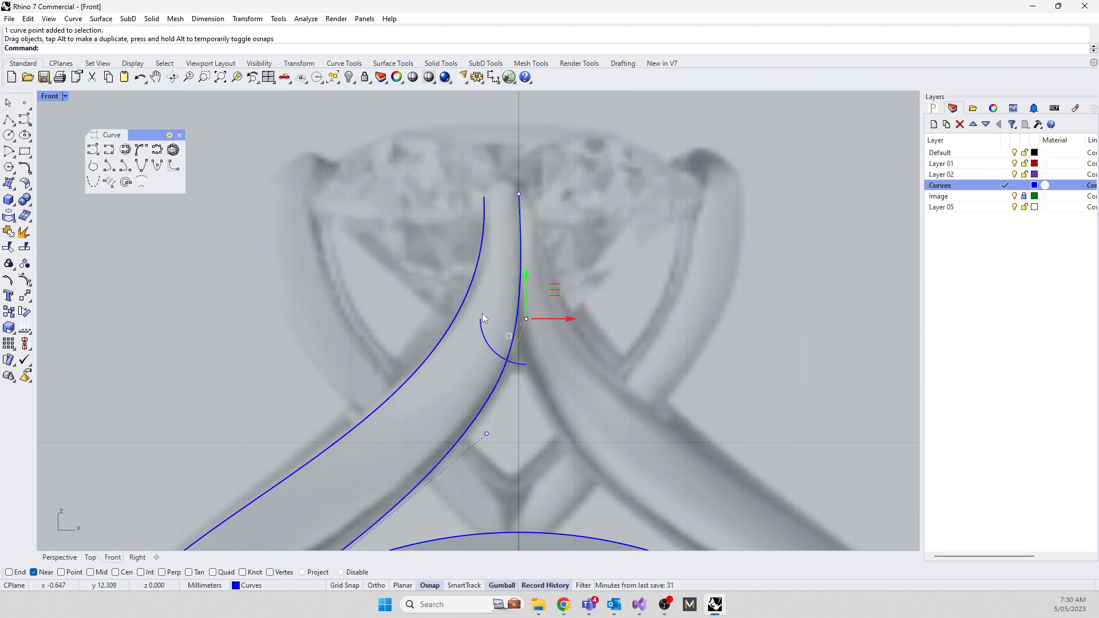
scroll(481, 319, "down", 5)
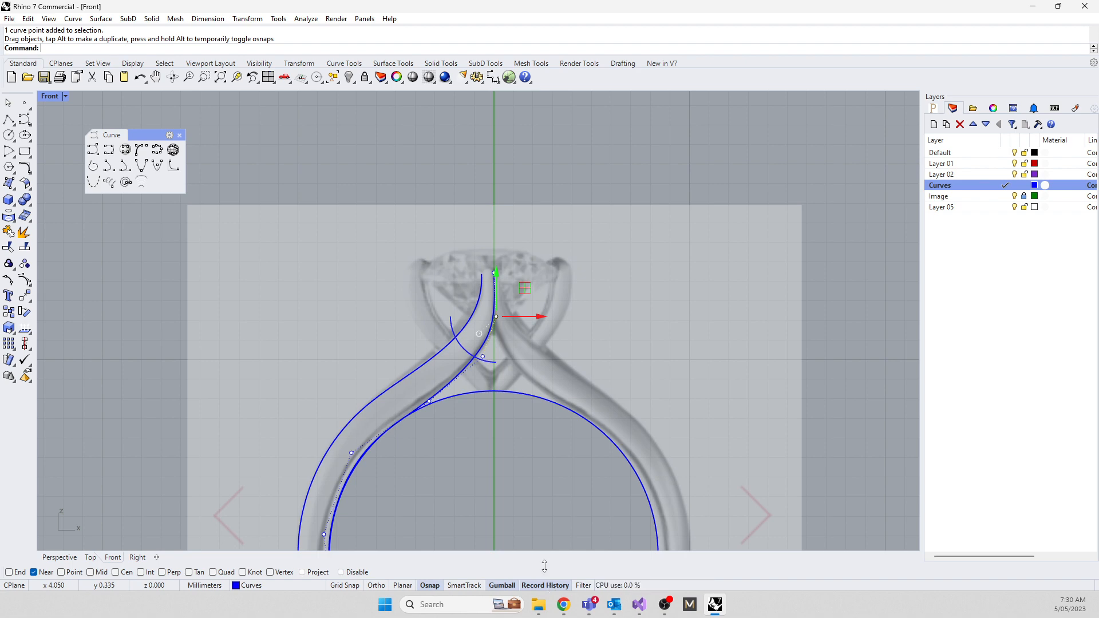
left_click(317, 313)
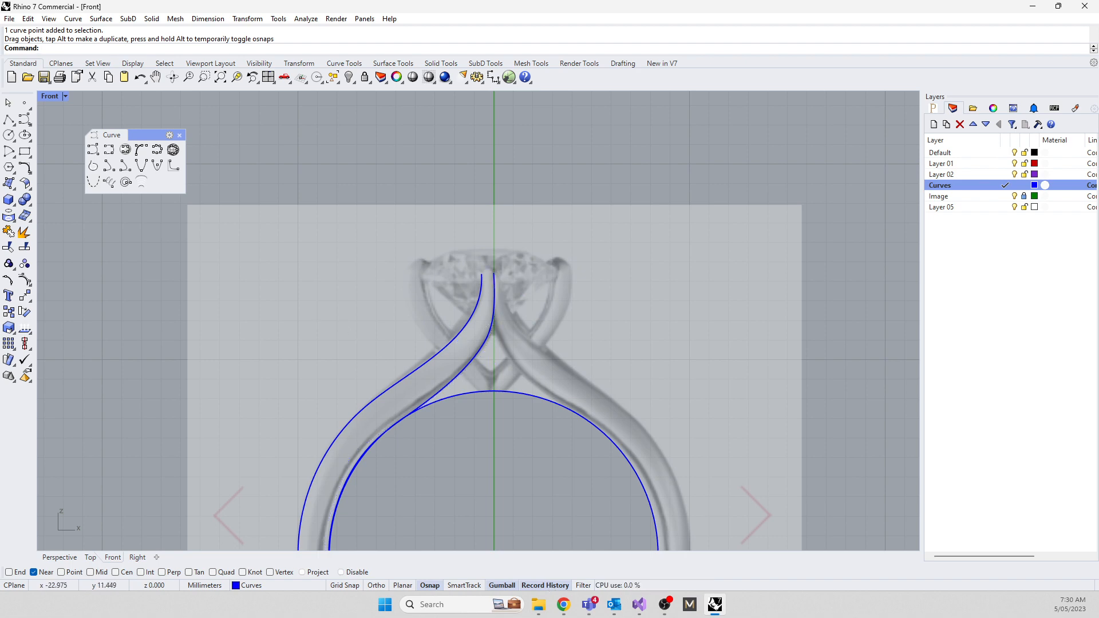
Switch to the browser and examine the coronet ring's workshop photo for the shank and setting shape, then return to Rhino
left_click_drag(0, 120, 569, 93)
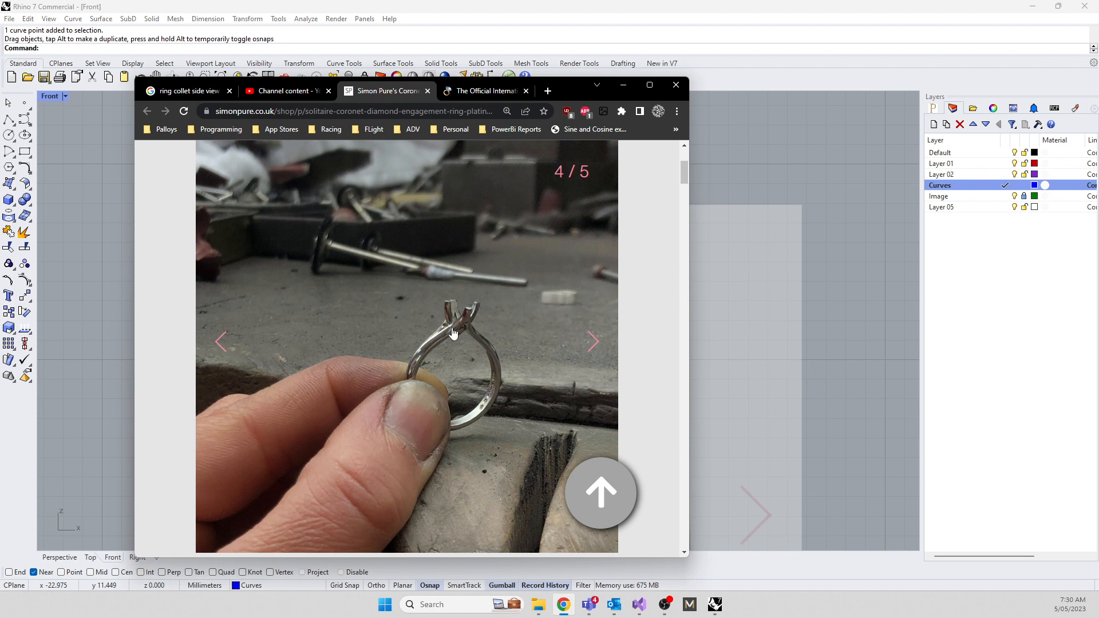
scroll(455, 351, "up", 3)
scroll(455, 351, "down", 3)
left_click_drag(570, 93, 296, 150)
left_click(473, 242)
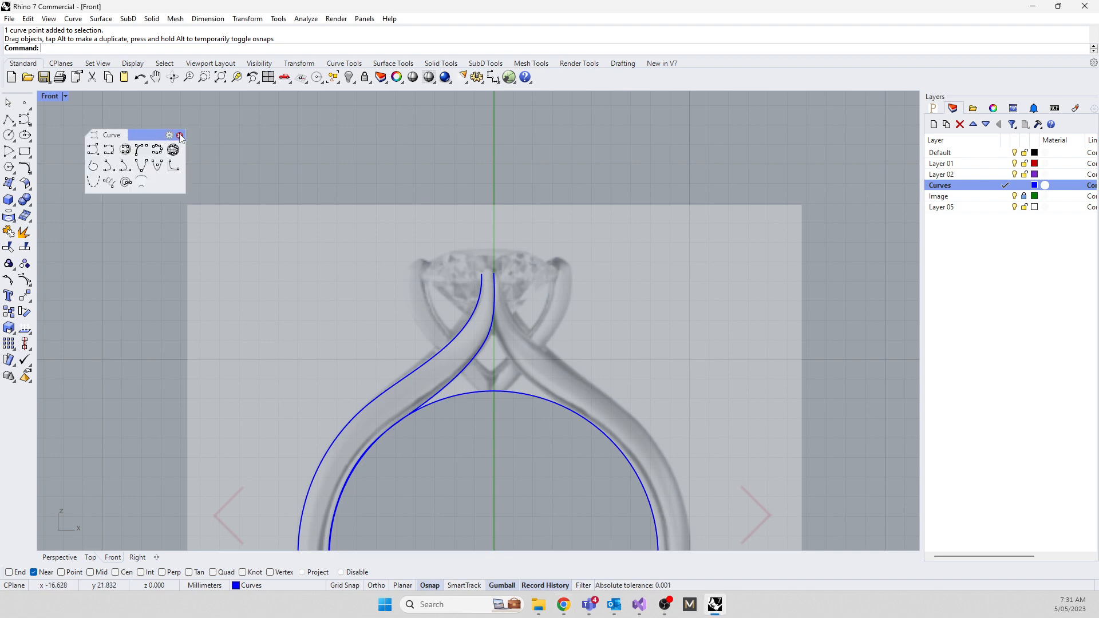
Delete the closed finger-size circle inside the ring, keeping the two left shank curves
scroll(324, 252, "down", 3)
scroll(392, 470, "up", 4)
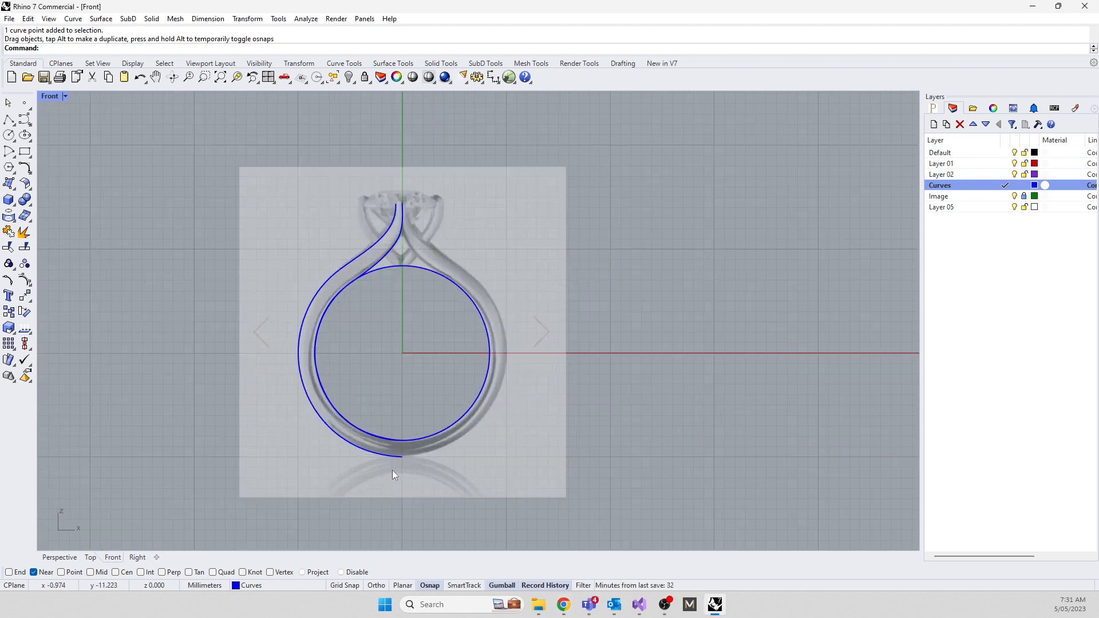
left_click(496, 387)
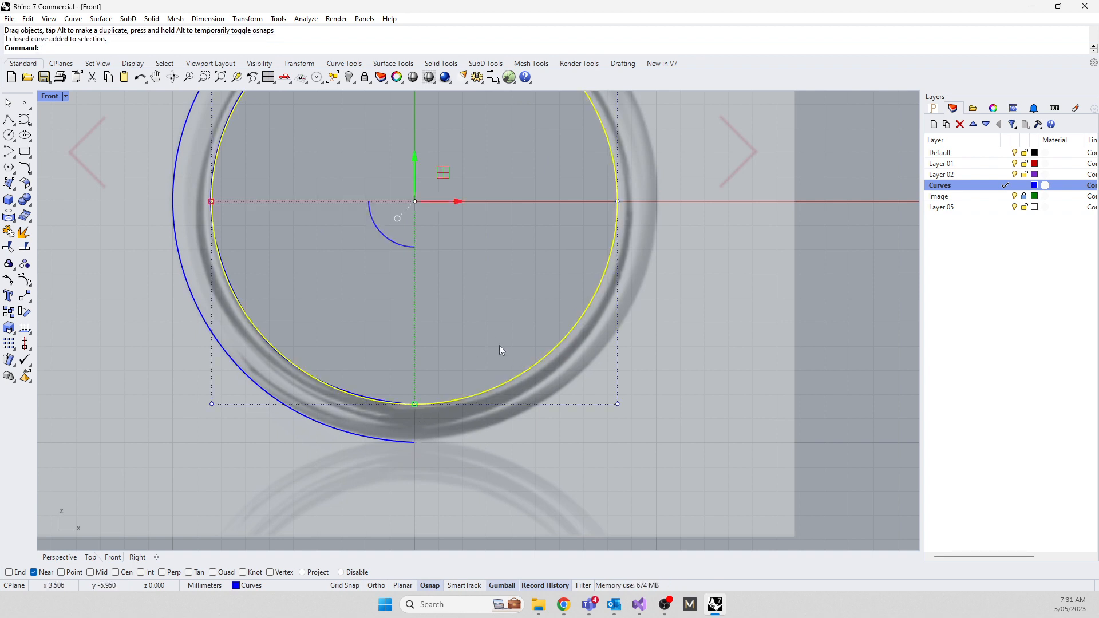
key("Delete")
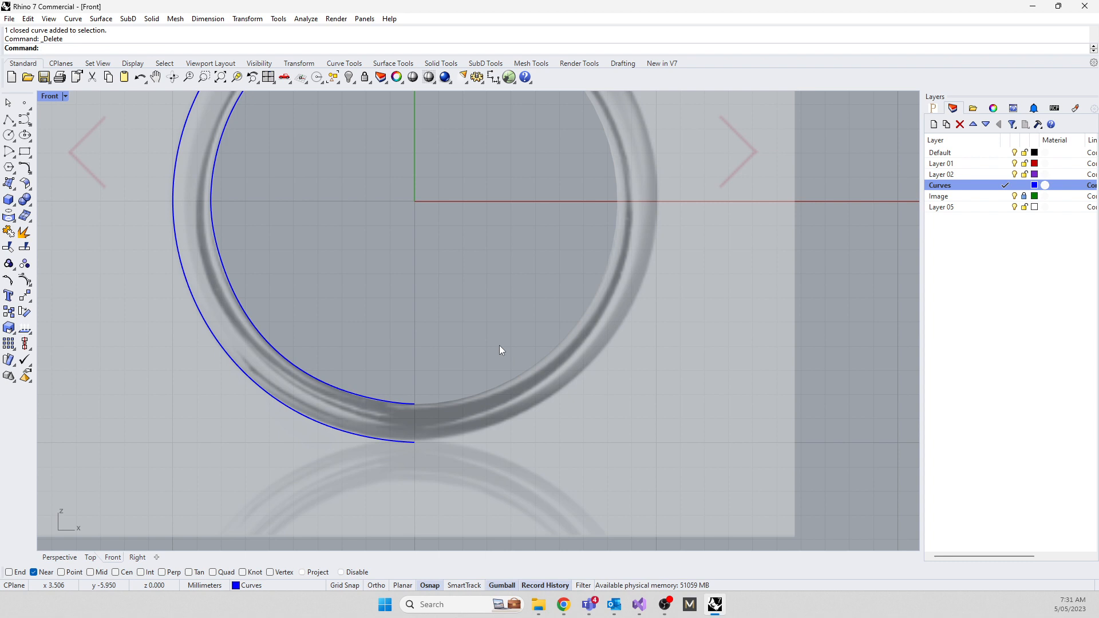
right_click_drag(463, 297, 473, 461)
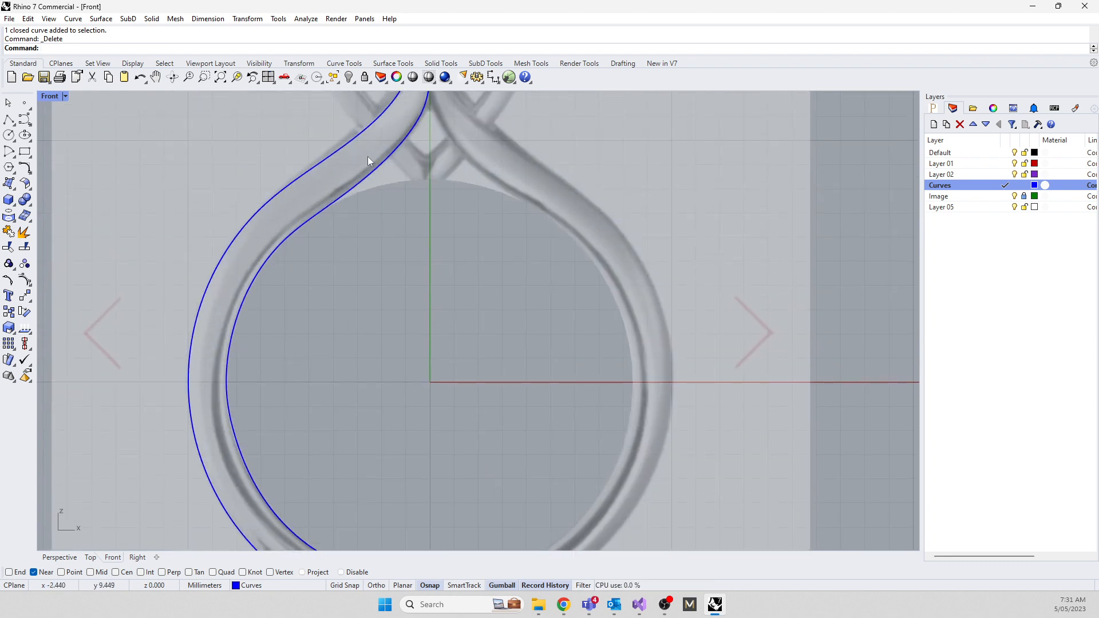
scroll(418, 277, "down", 2)
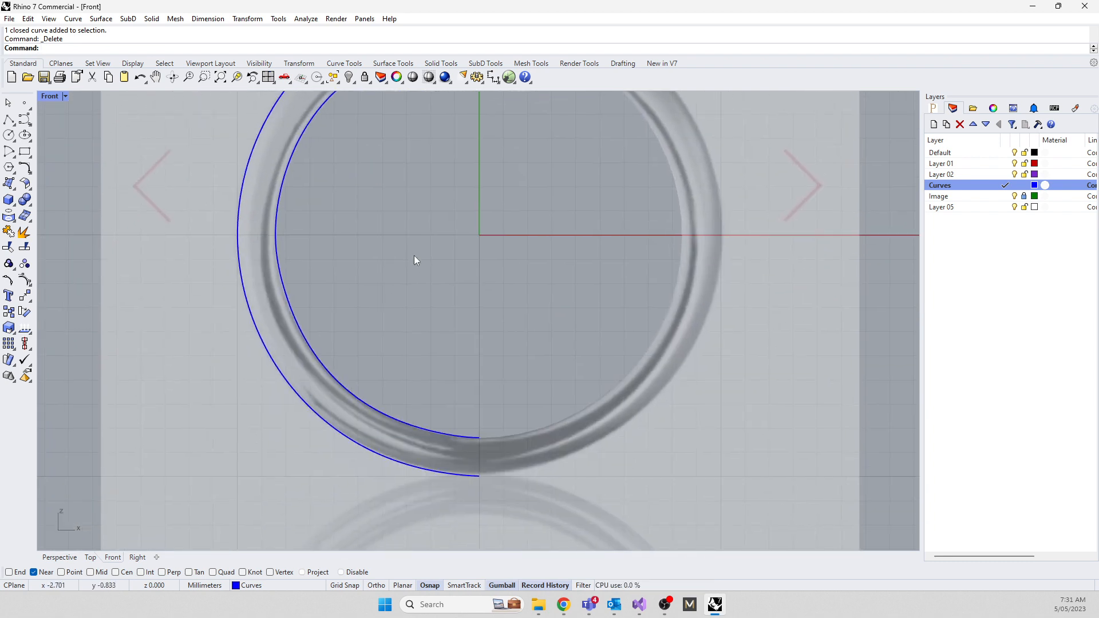
scroll(415, 258, "down", 2)
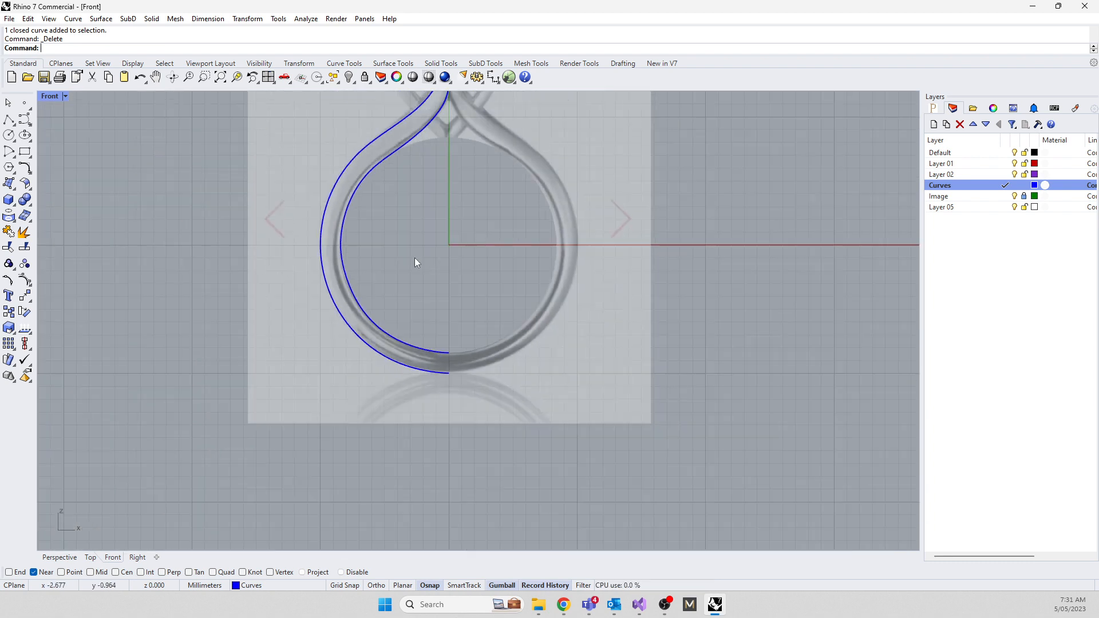
In the Right view, draw a rectangle about 4.1 mm wide and 2 mm high from the inner shank curve's lower end
double_click(52, 95)
right_click_drag(651, 192, 618, 208)
scroll(697, 228, "up", 4)
scroll(693, 218, "up", 2)
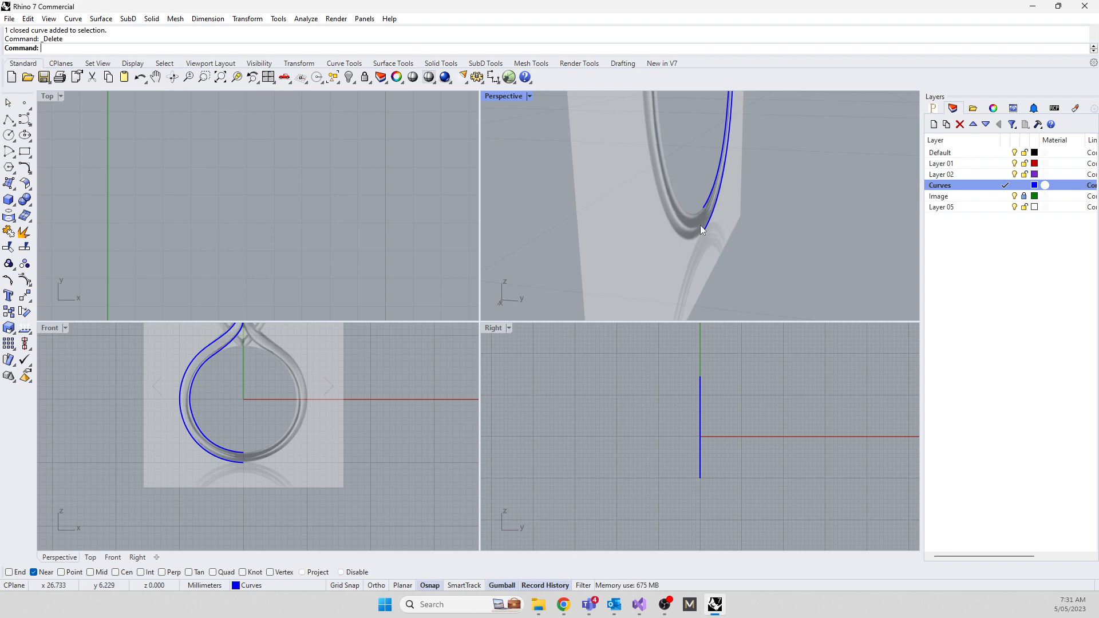
scroll(687, 477, "up", 3)
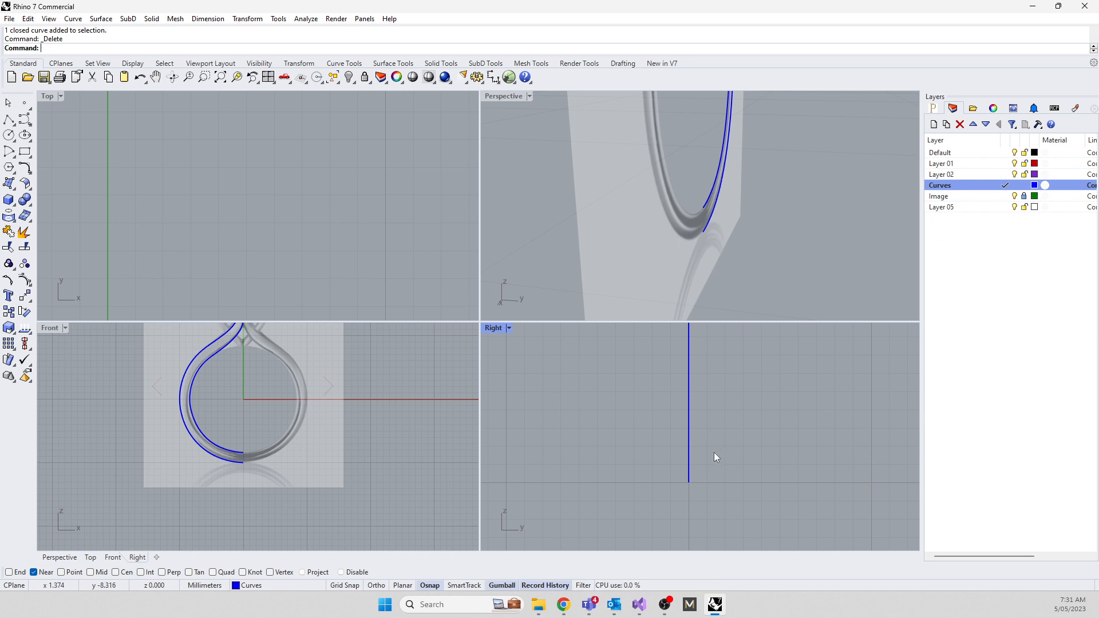
left_click(25, 151)
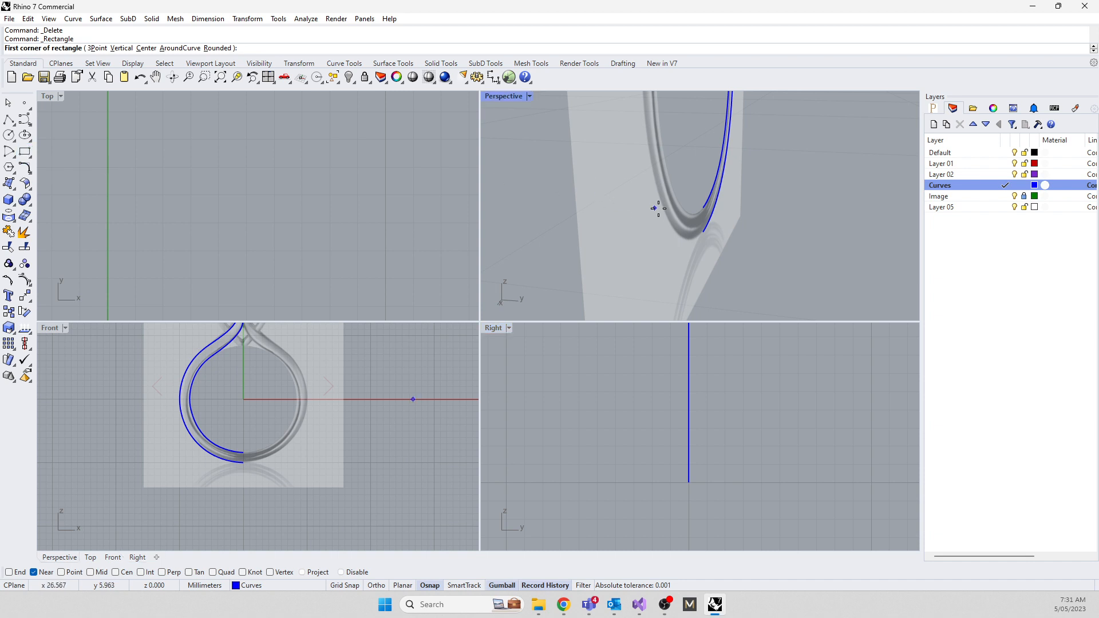
left_click(689, 454)
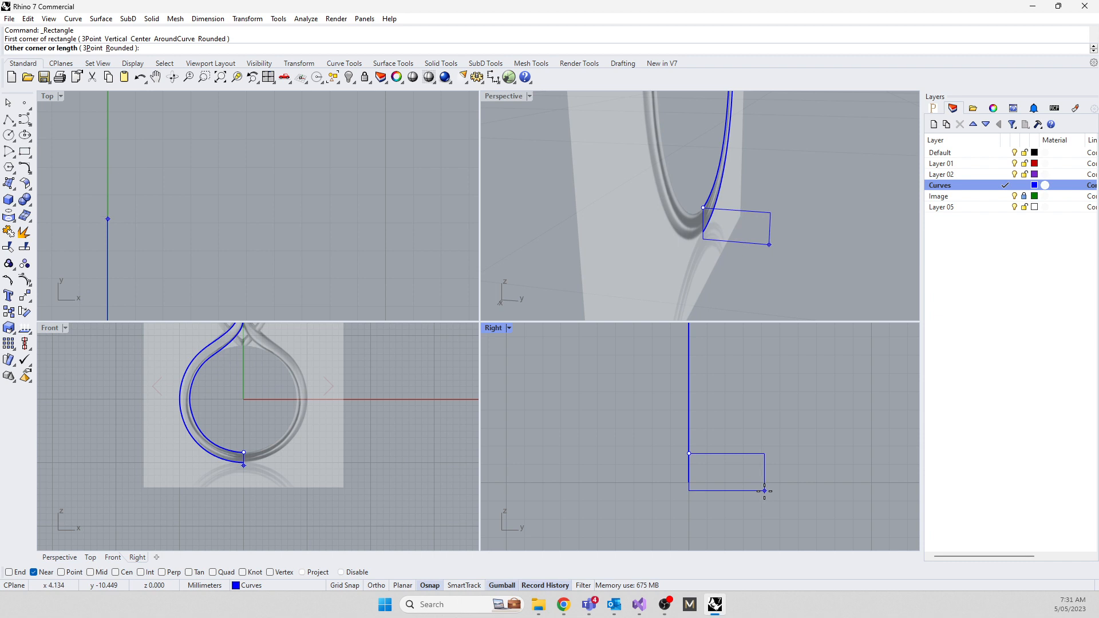
left_click(764, 491)
Move the rectangle's two lower corner points up to the outer shank curve's lower end, with the End object snap enabled
left_click_drag(653, 490, 781, 500)
scroll(698, 495, "up", 4)
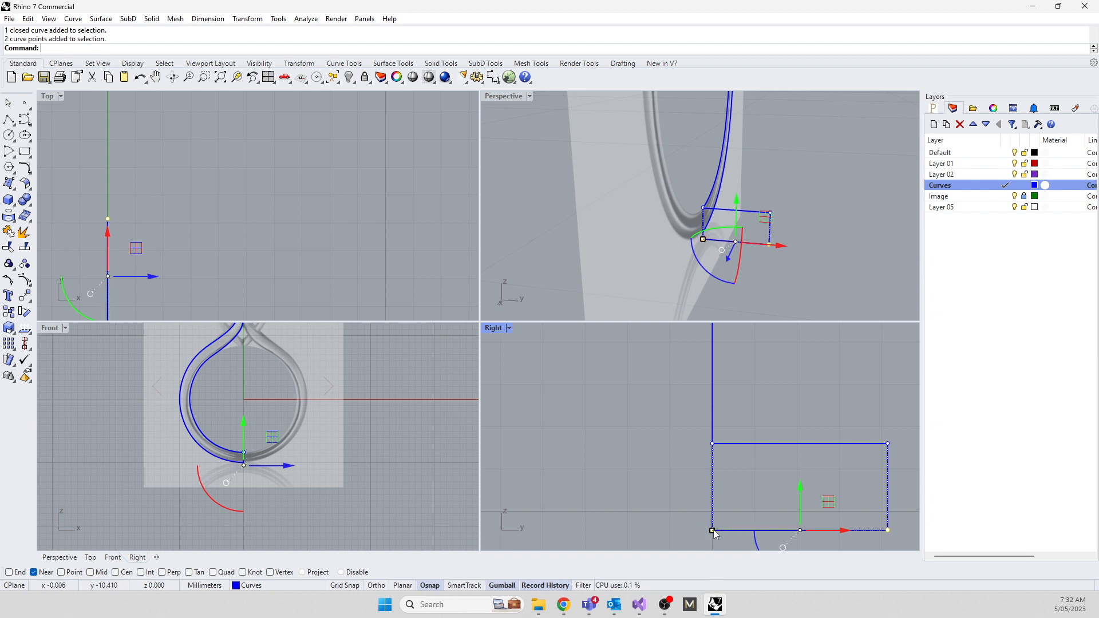
left_click_drag(714, 532, 711, 505)
key("ctrl+z")
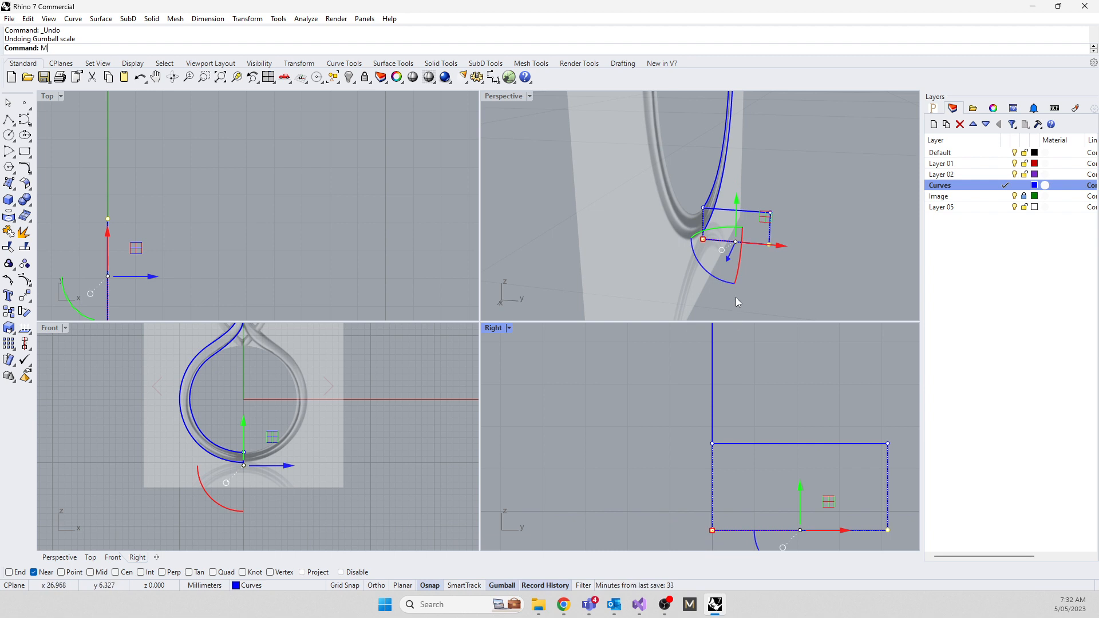
type("m")
key("Return")
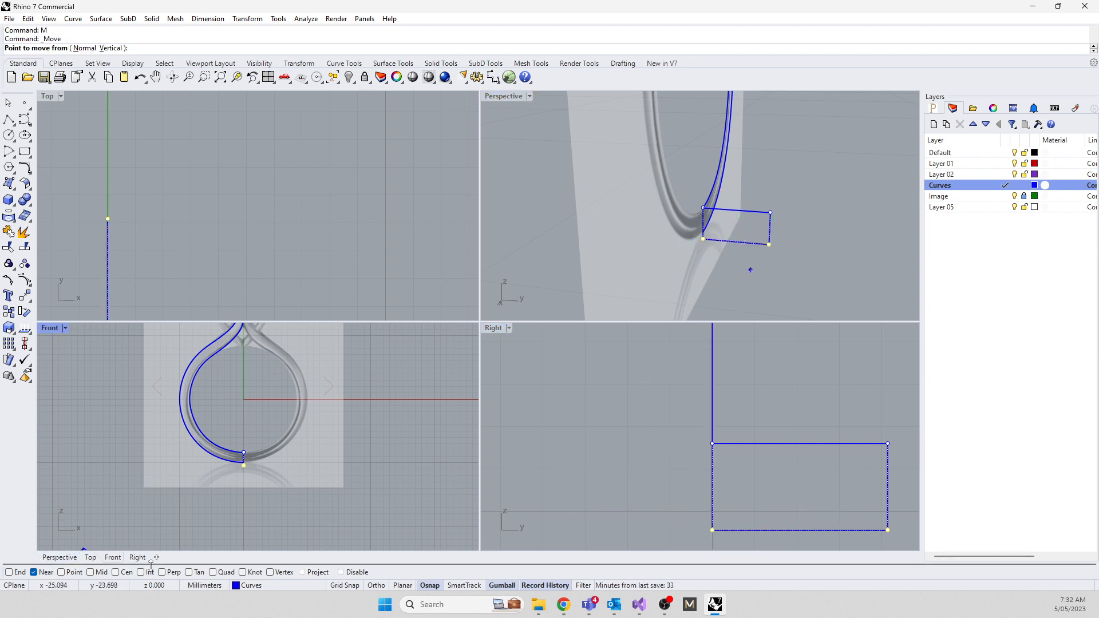
left_click(11, 573)
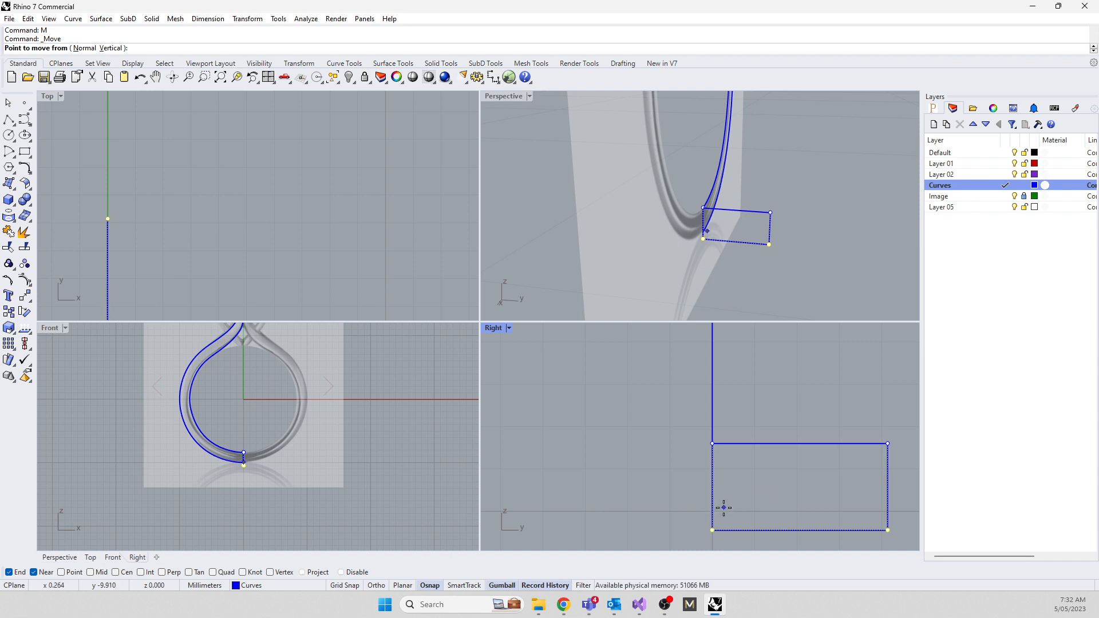
left_click(712, 530)
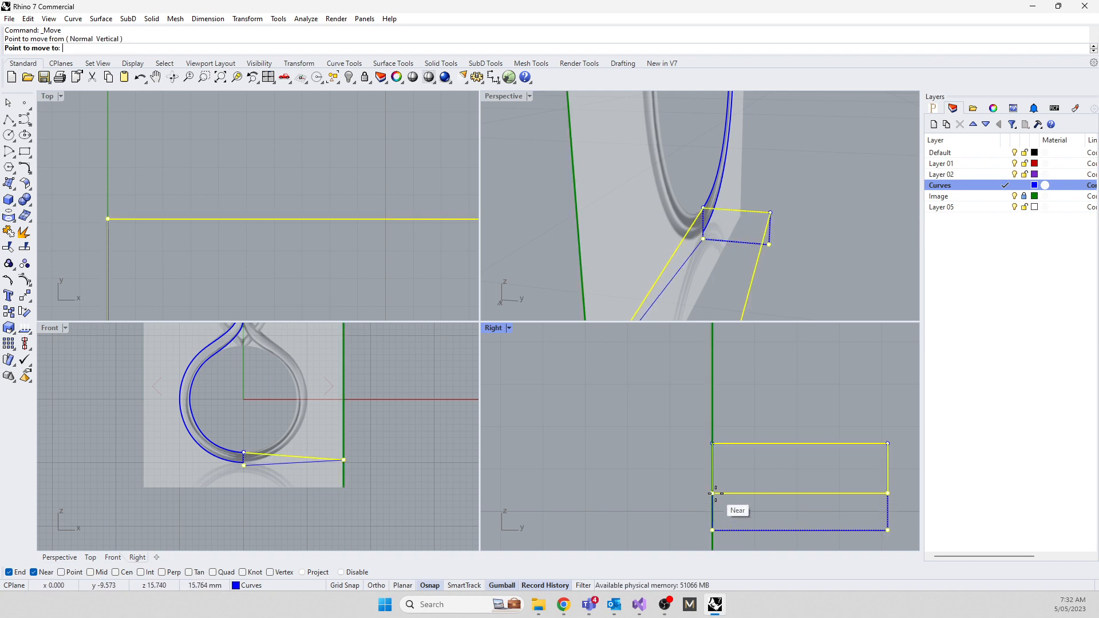
left_click(712, 510)
key("Escape")
key("Escape")
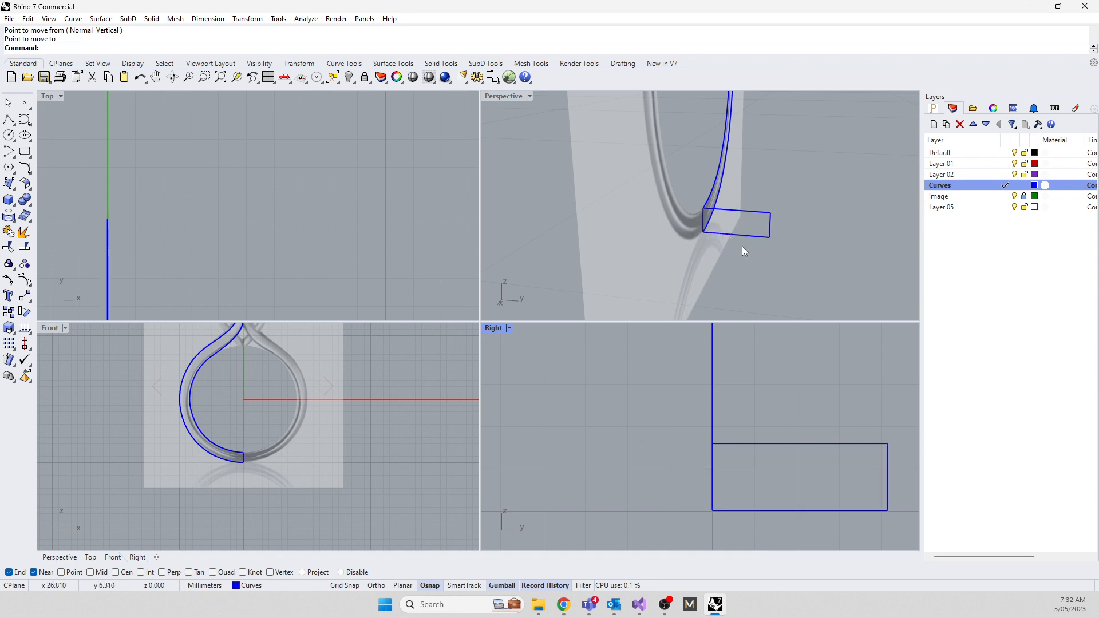
Start moving the rectangular profile by the midpoint of its upper edge, with the Mid object snap enabled
right_click_drag(742, 247, 746, 295)
scroll(725, 231, "up", 8)
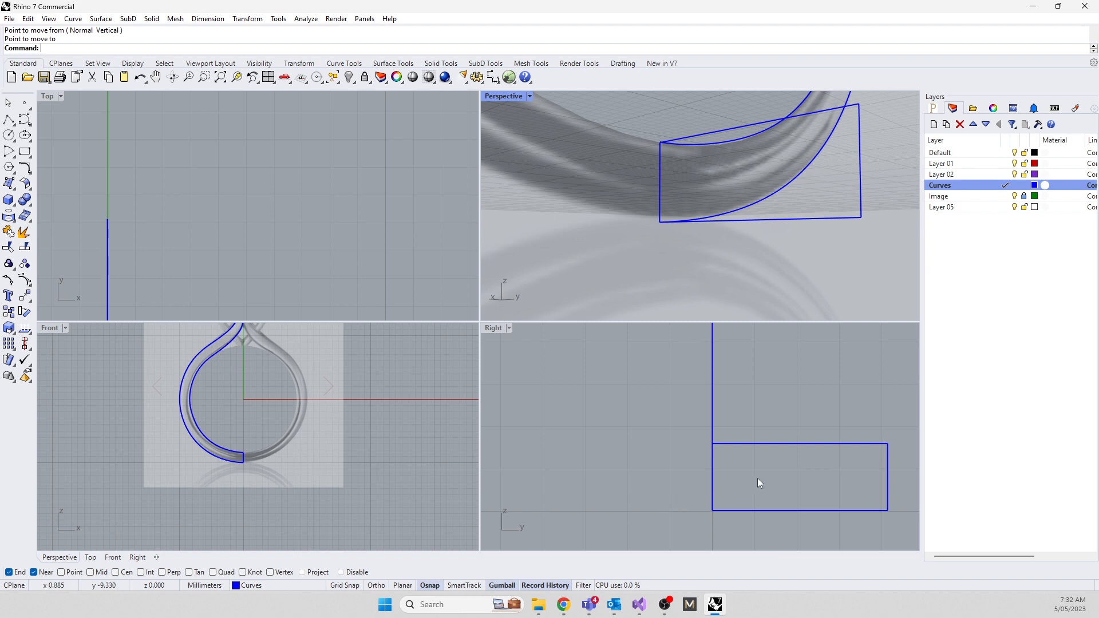
left_click(785, 446)
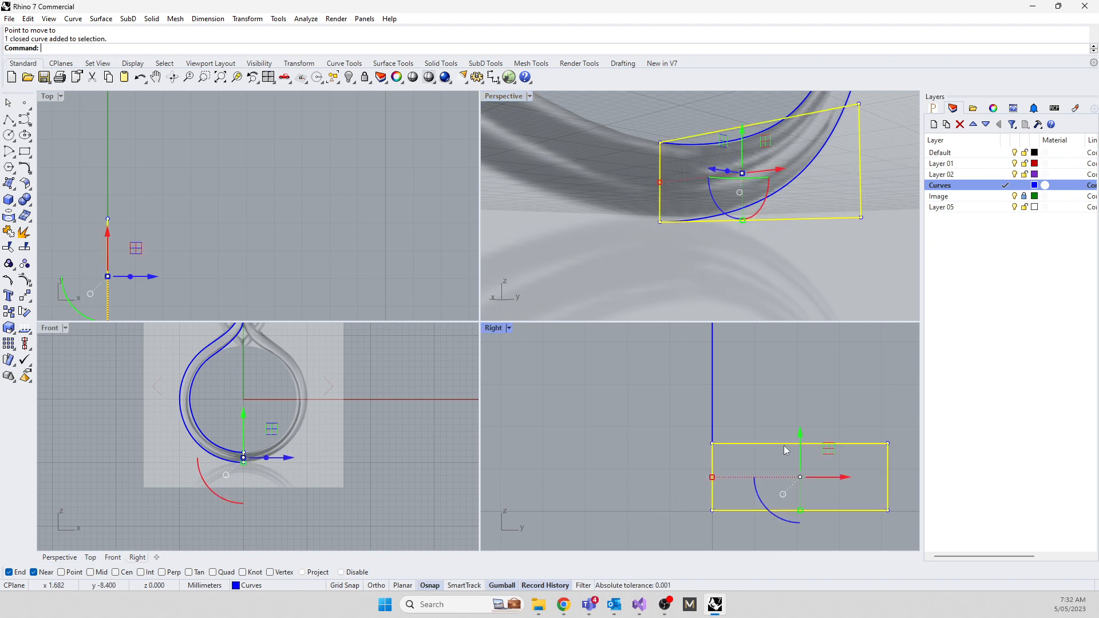
type("m")
key("Return")
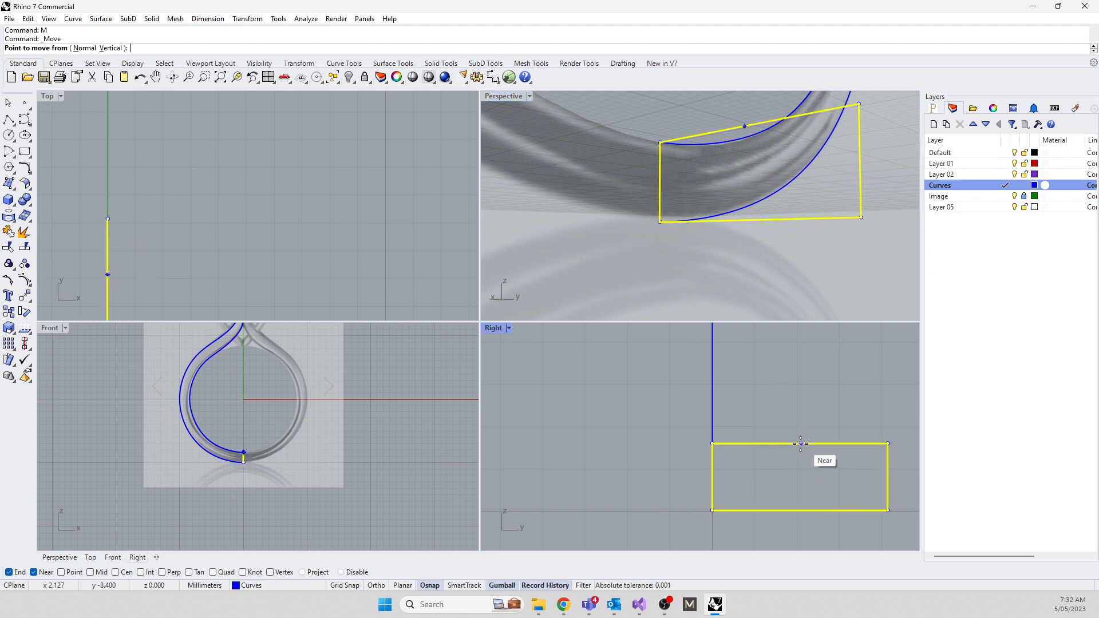
left_click(90, 573)
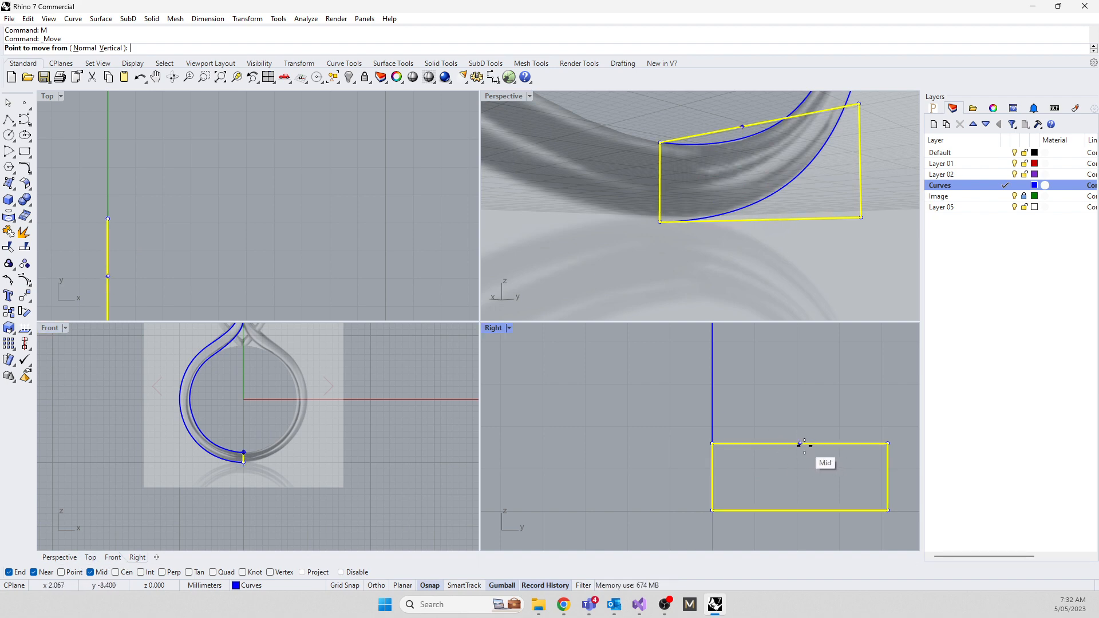
Move the profile rectangle from the midpoint of its top edge to the bottom end of the inner ring curve
left_click(800, 444)
left_click(659, 149)
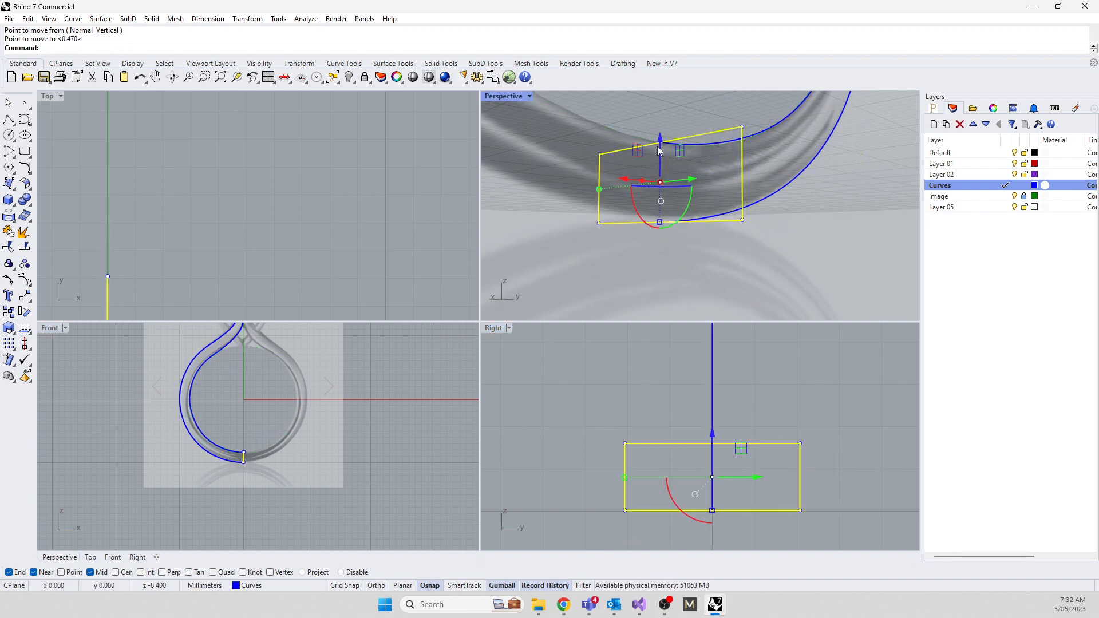
left_click(668, 430)
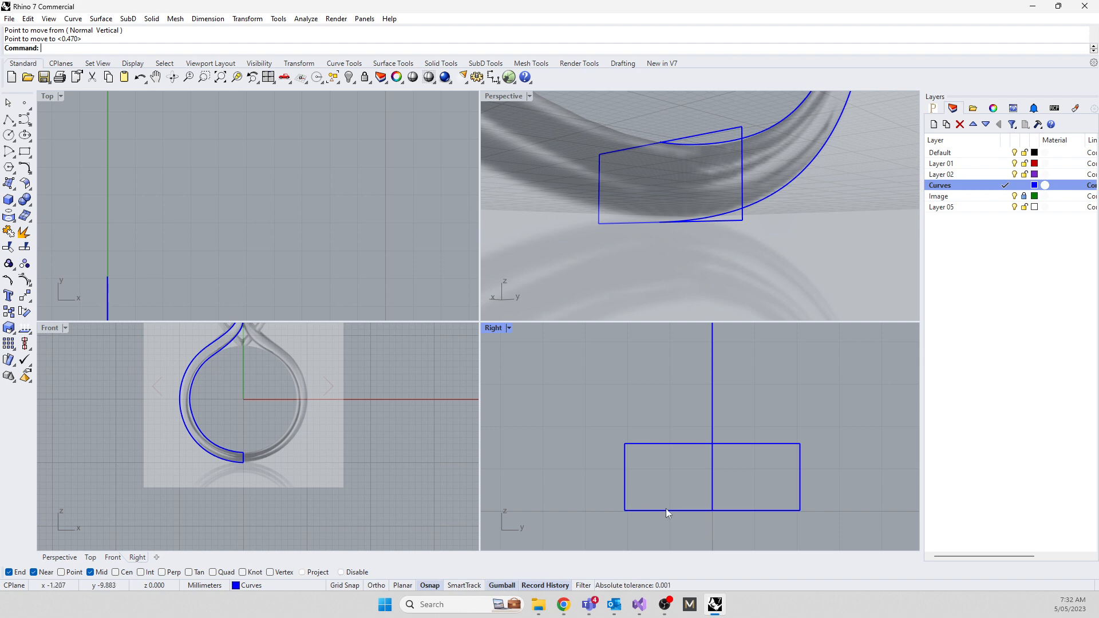
Explode the profile rectangle into separate edge segments
left_click(760, 510)
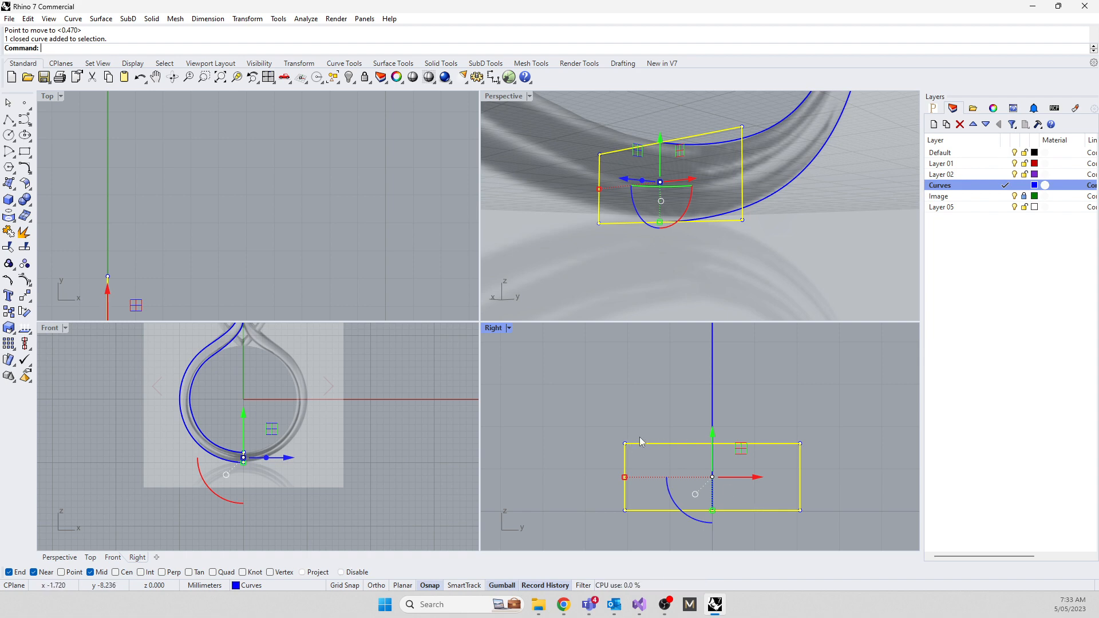
type("Explode")
key("Return")
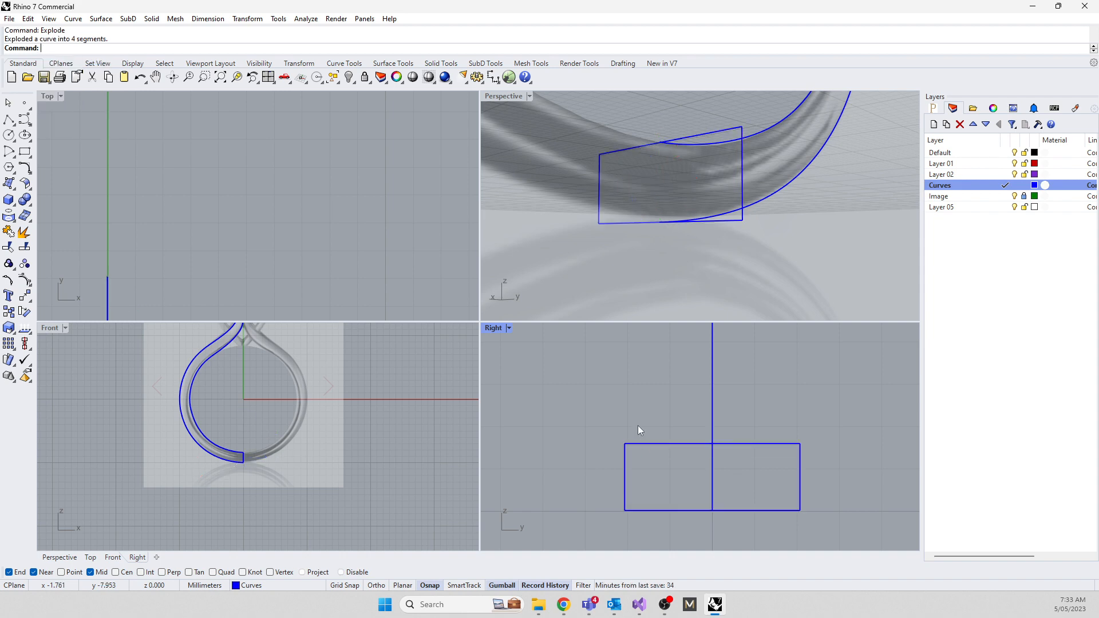
left_click(656, 443)
left_click(555, 445)
right_click_drag(574, 476, 570, 422)
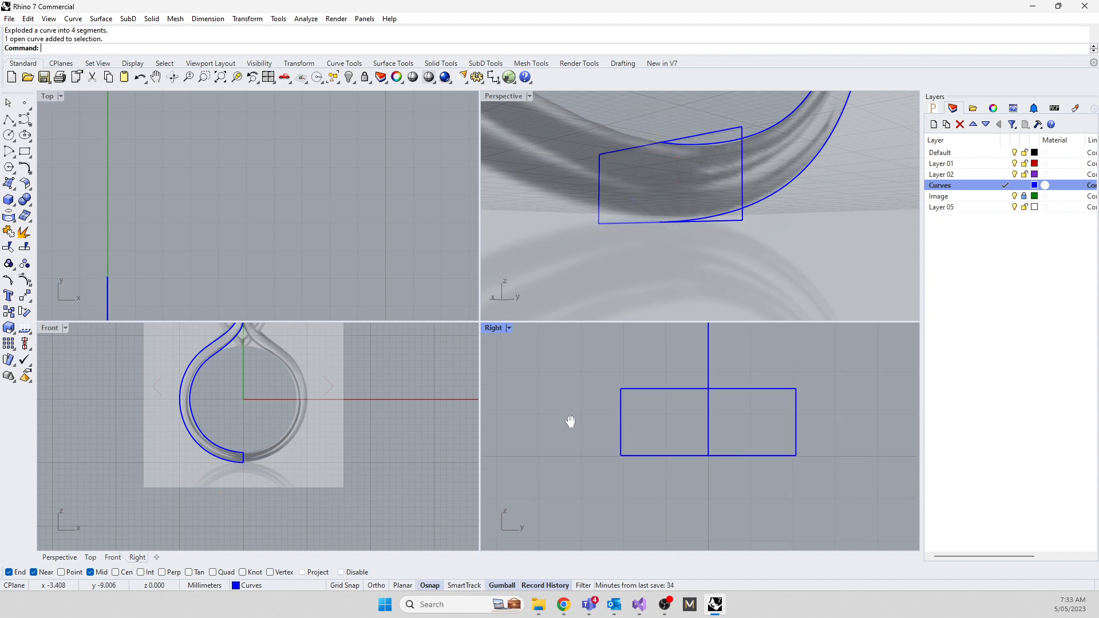
left_click(667, 456)
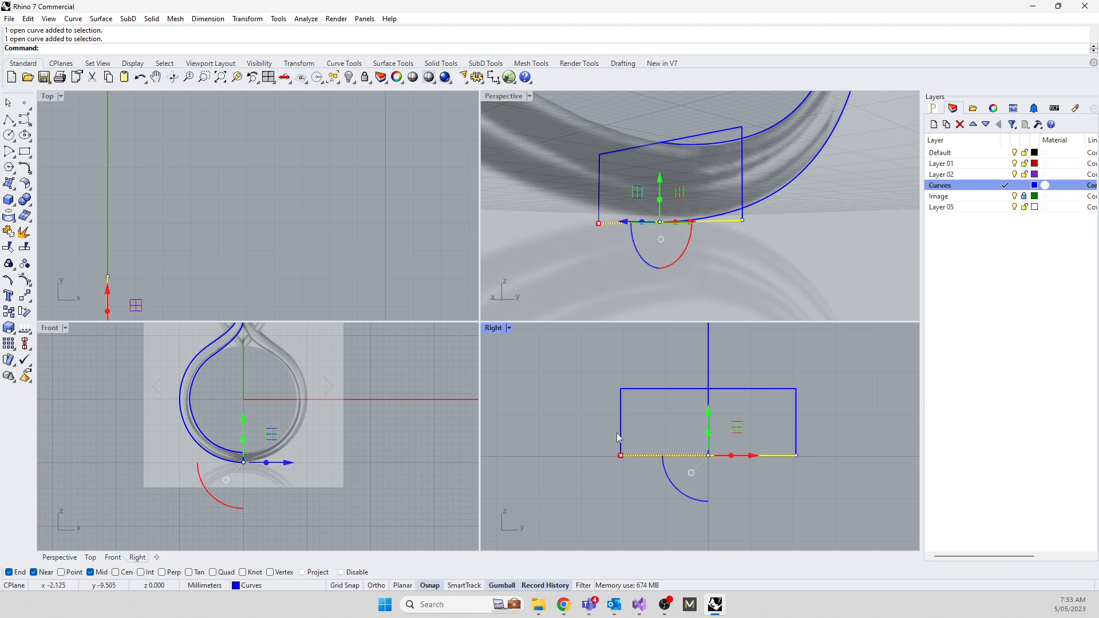
type("Rebuild")
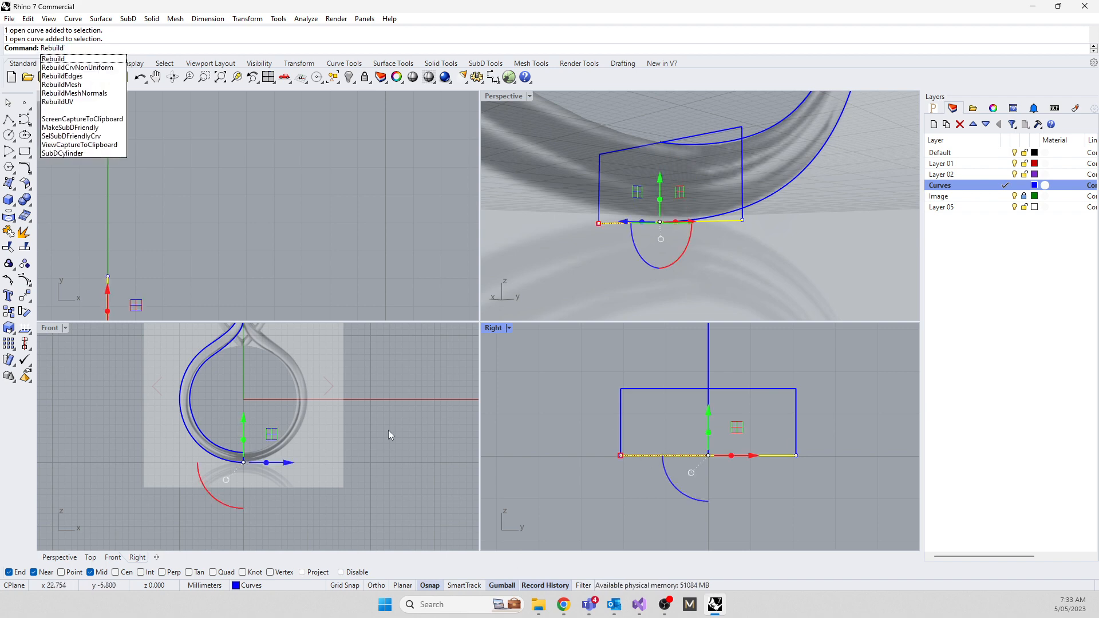
left_click(80, 65)
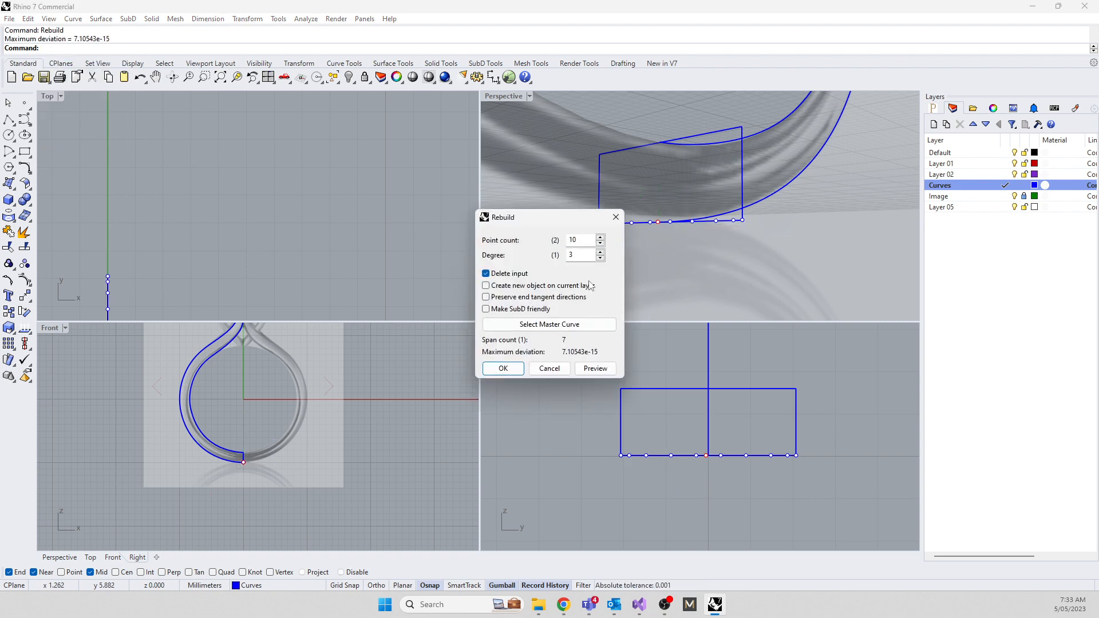
left_click(558, 370)
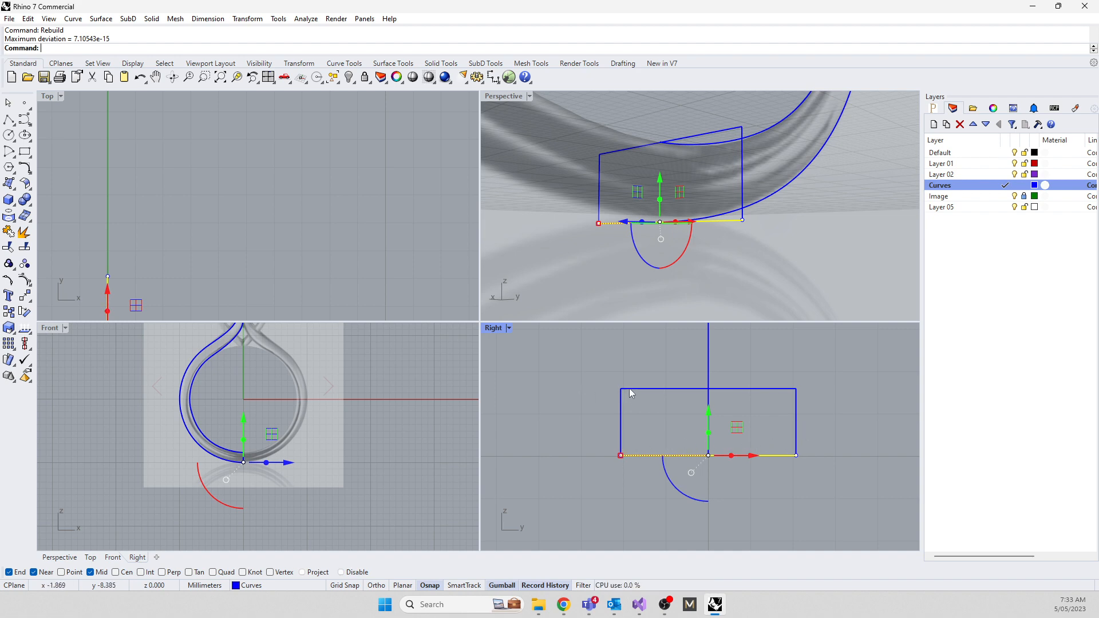
left_click(586, 448)
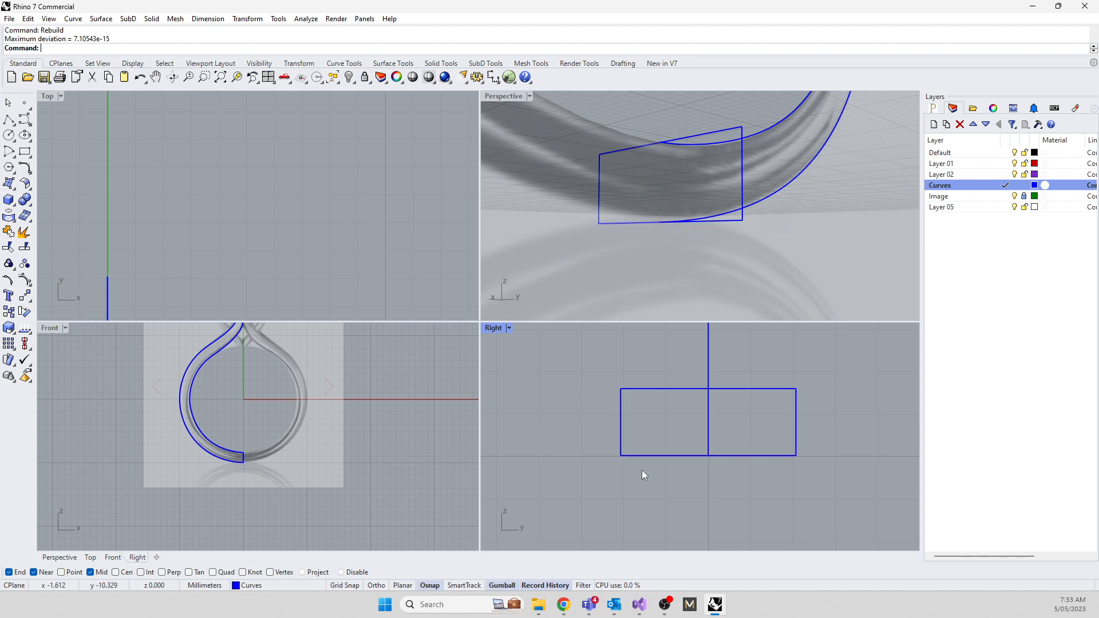
Rebuild the rectangle's bottom edge with a point count of 5 and degree 3, deleting the input
left_click(661, 456)
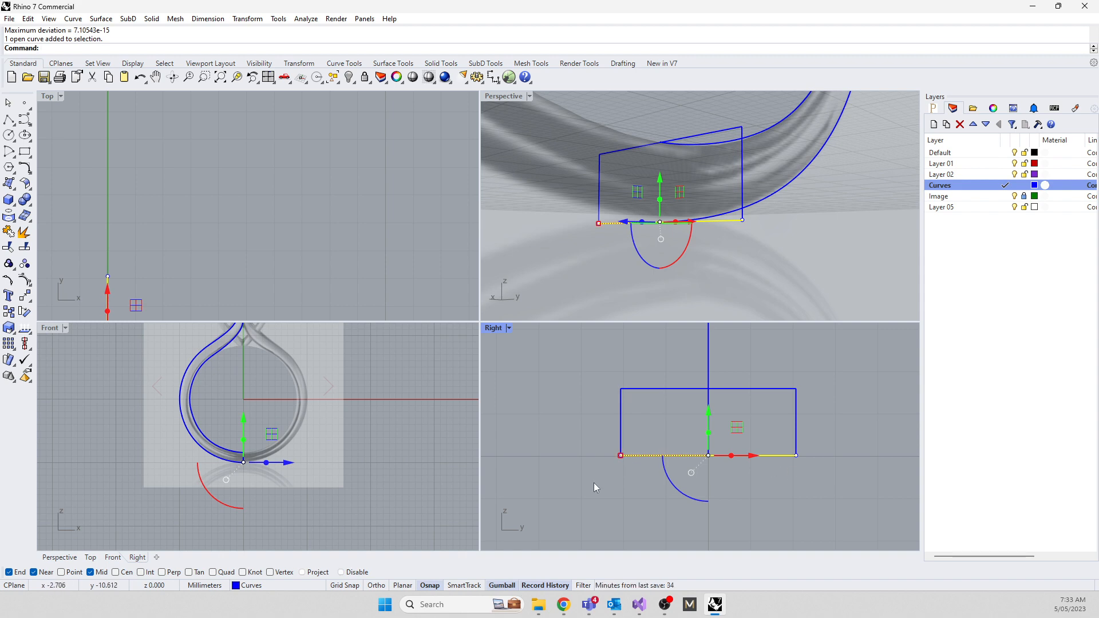
type("Rebuild")
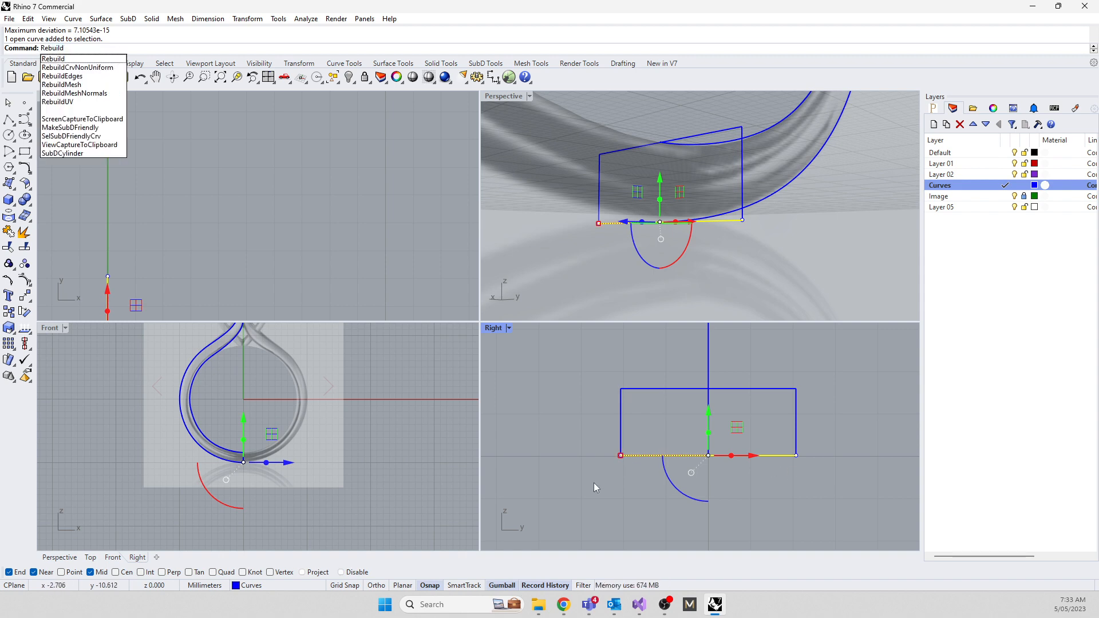
key("Return")
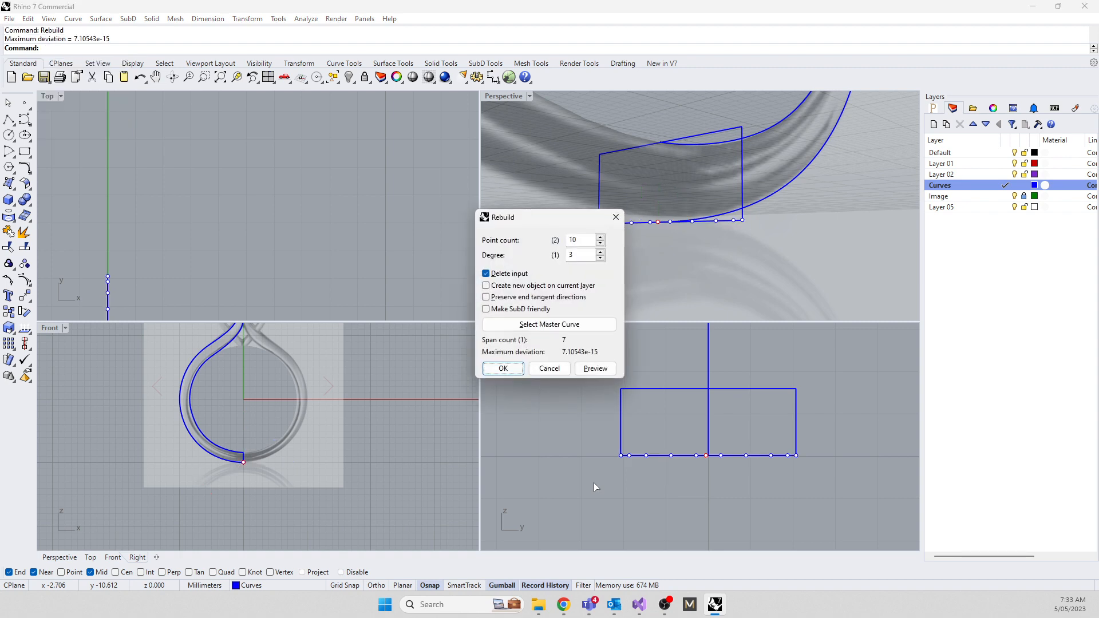
double_click(600, 243)
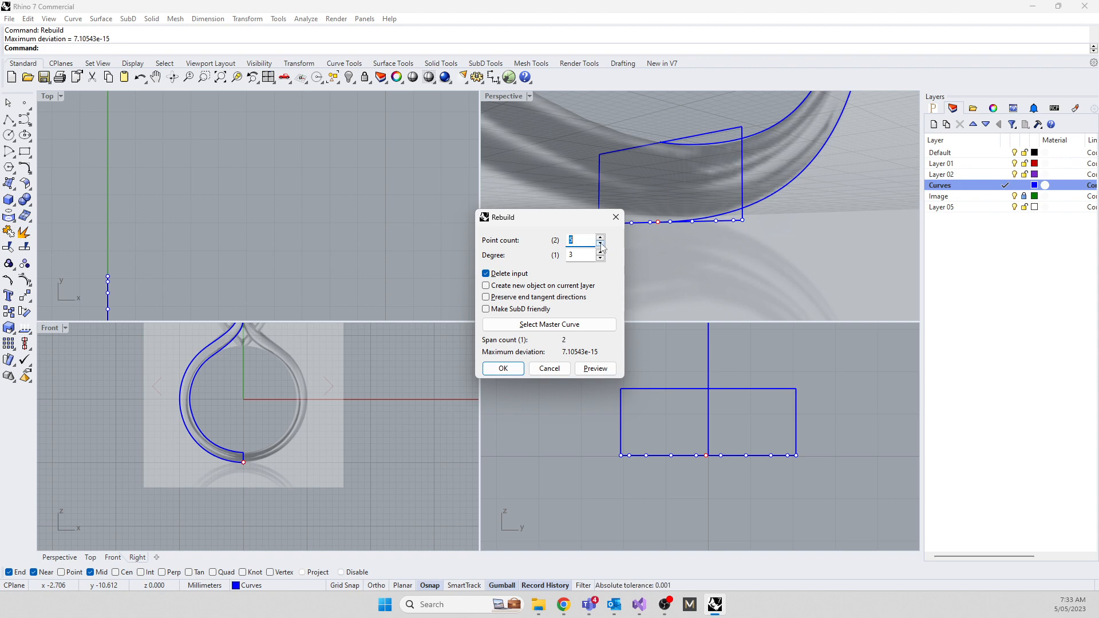
left_click(601, 243)
left_click(600, 244)
left_click(600, 237)
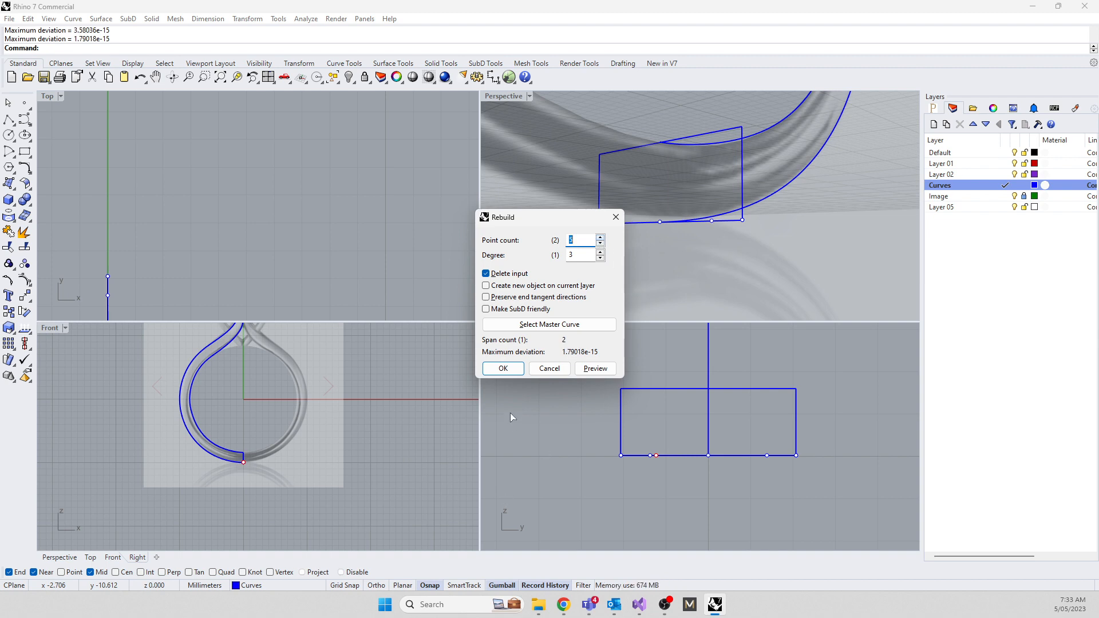
left_click(500, 369)
left_click(552, 486)
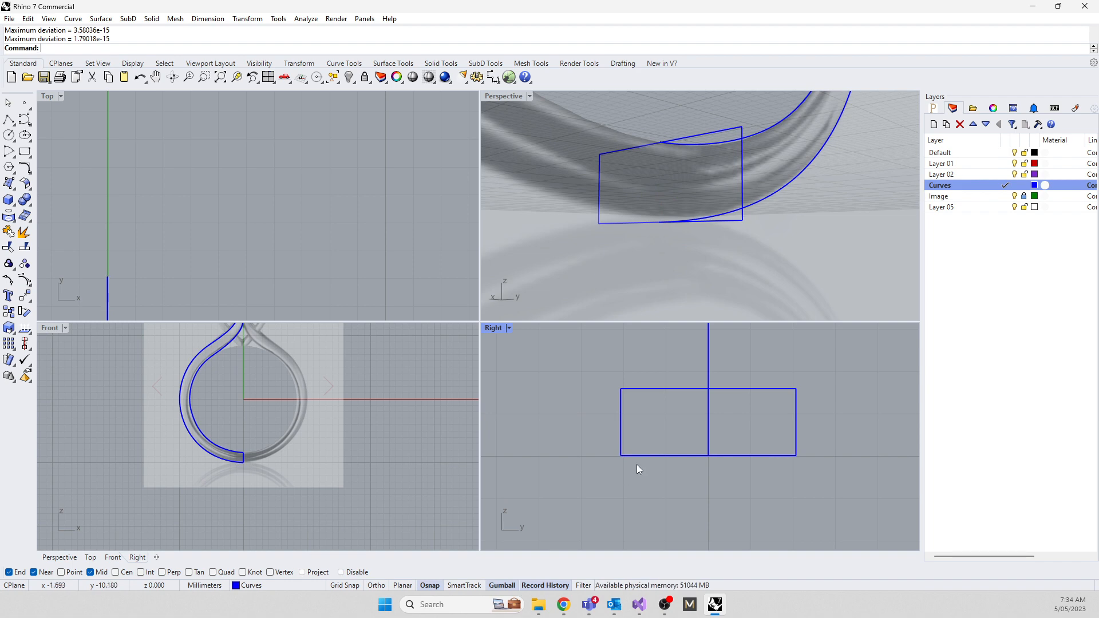
Show the control points of all four profile segments
left_click_drag(584, 371, 886, 484)
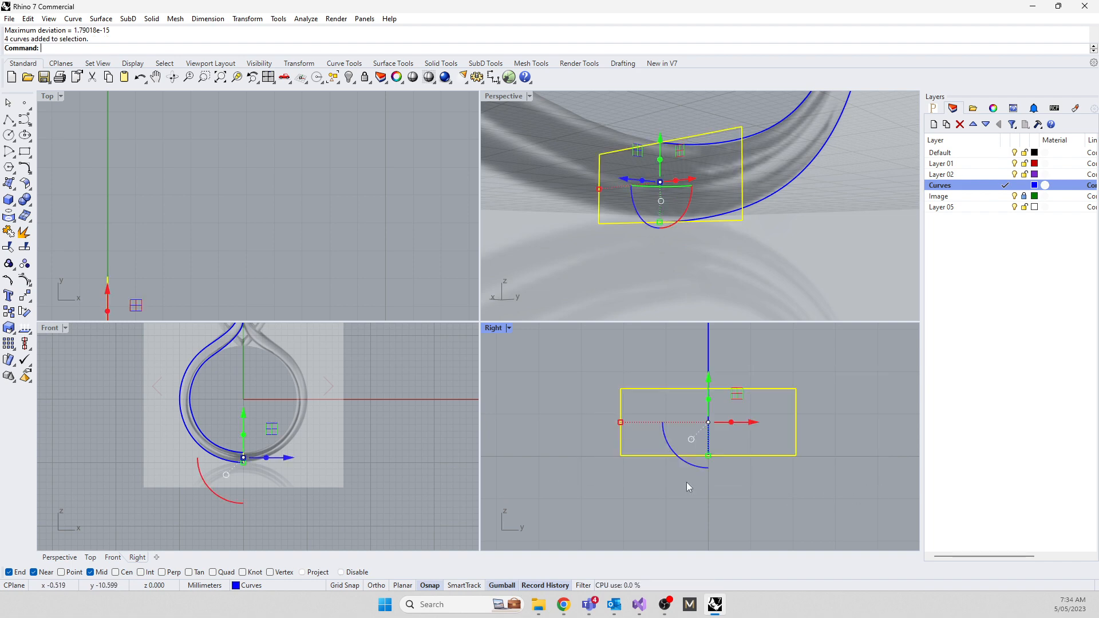
key("F10")
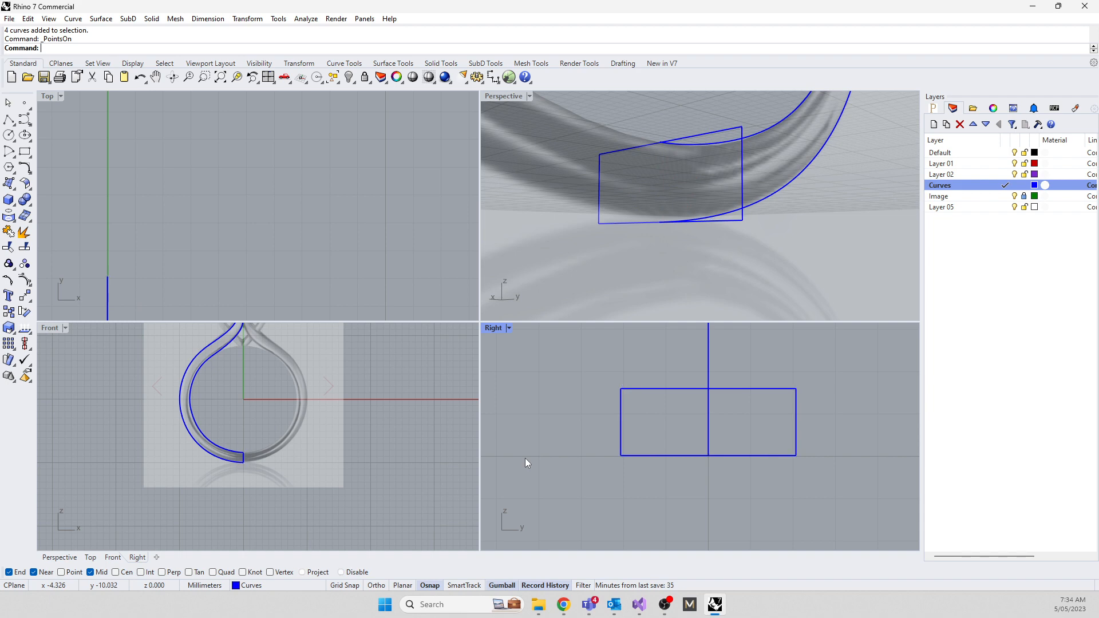
left_click(622, 422)
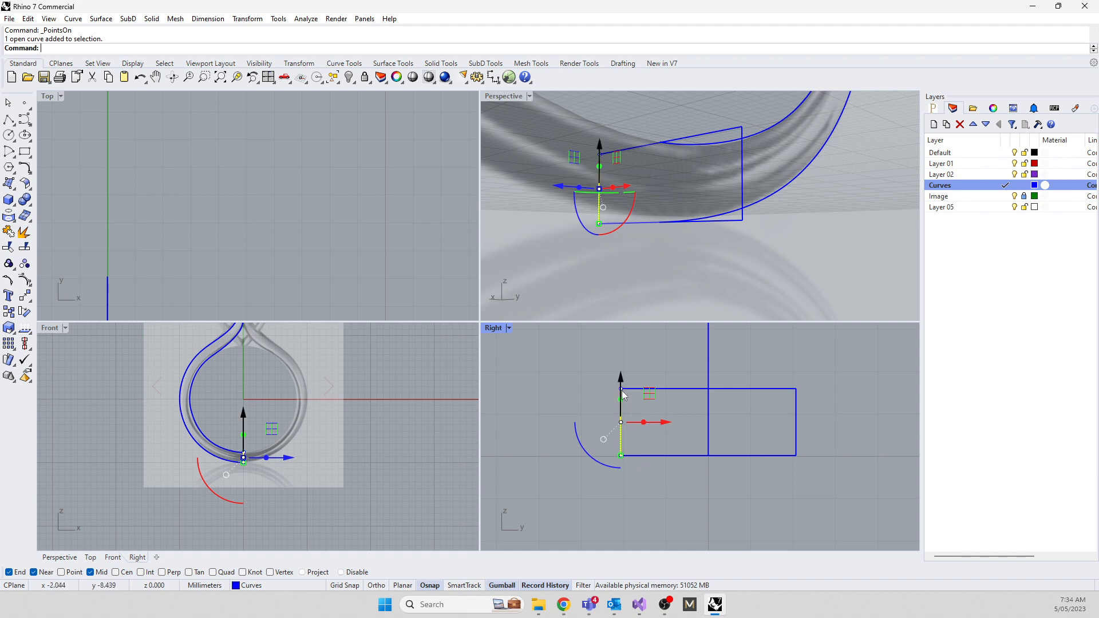
left_click_drag(580, 373, 864, 513)
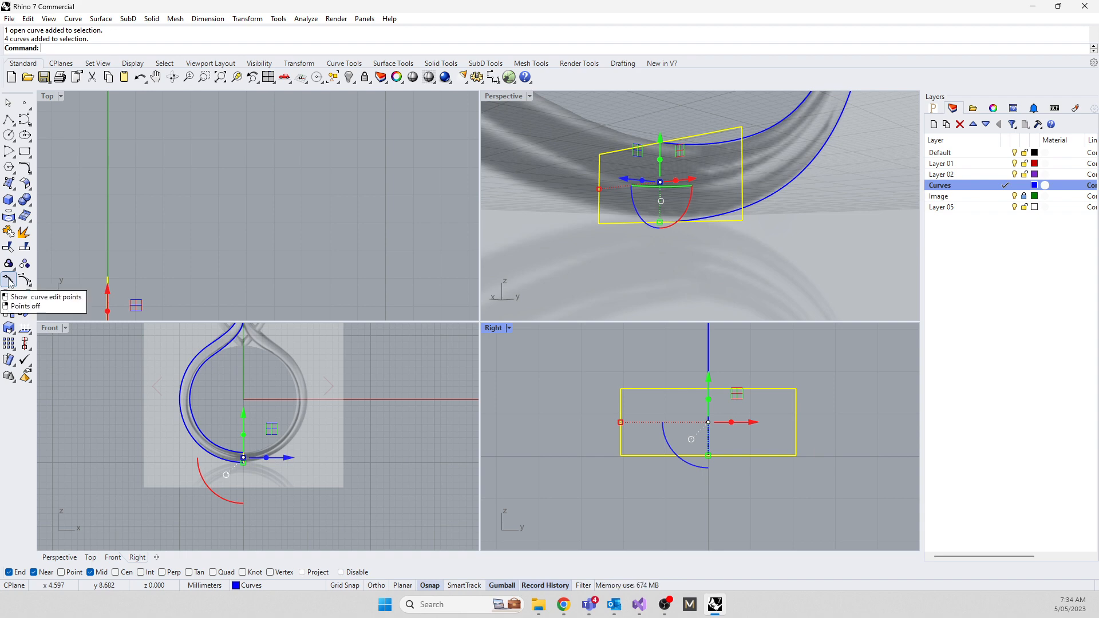
key("F10")
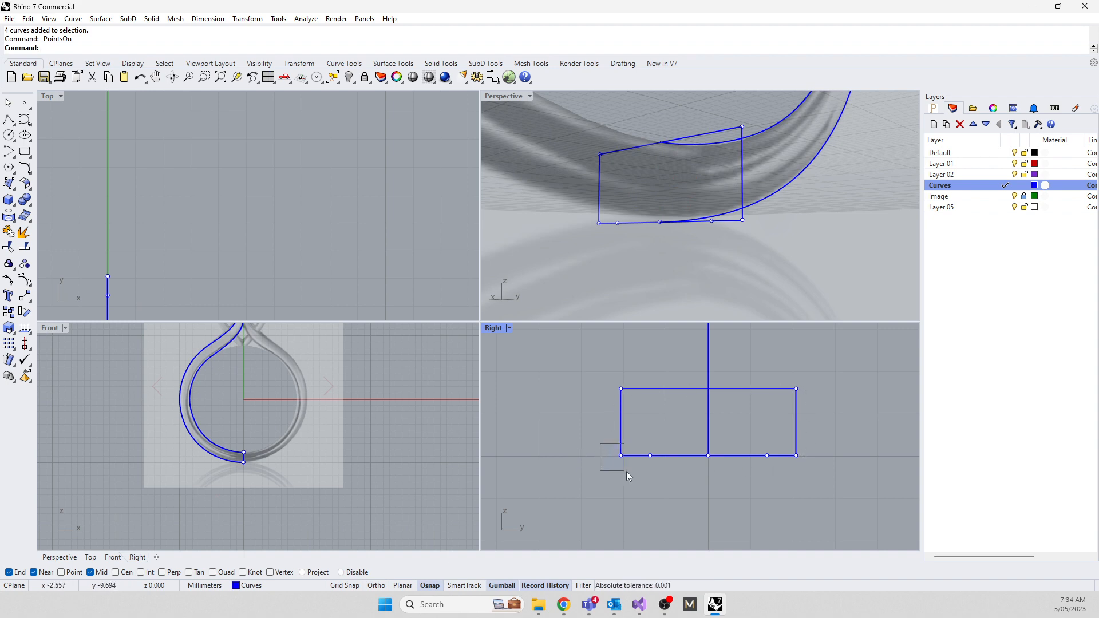
Raise the control points at both lower corners vertically to about half the profile's height, and turn the points off
left_click_drag(627, 471, 627, 473)
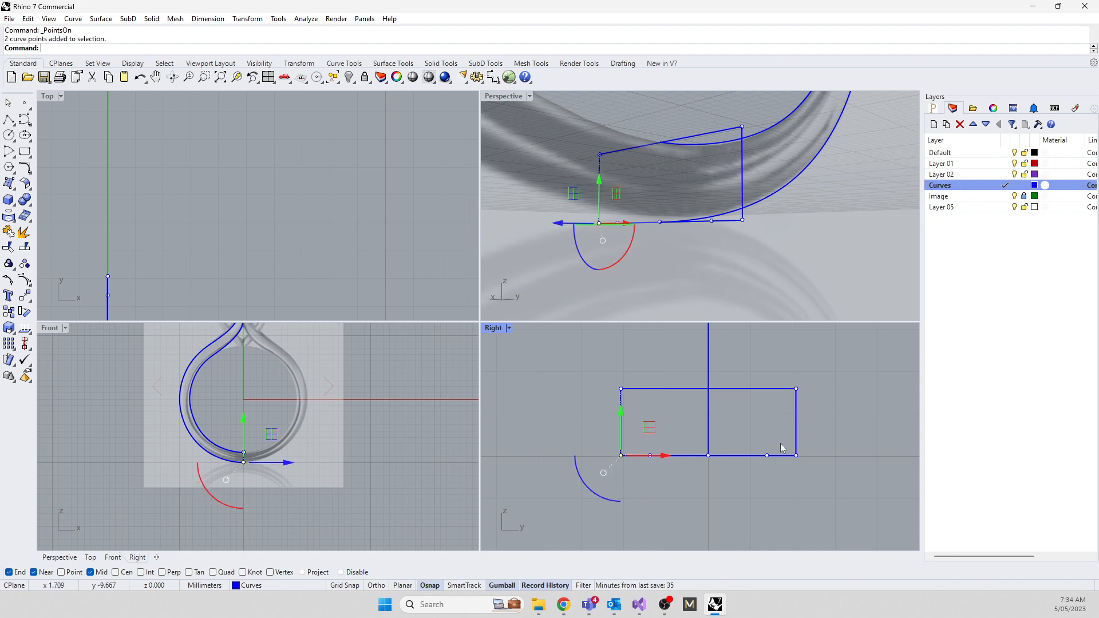
left_click_drag(782, 448, 813, 476, "shift")
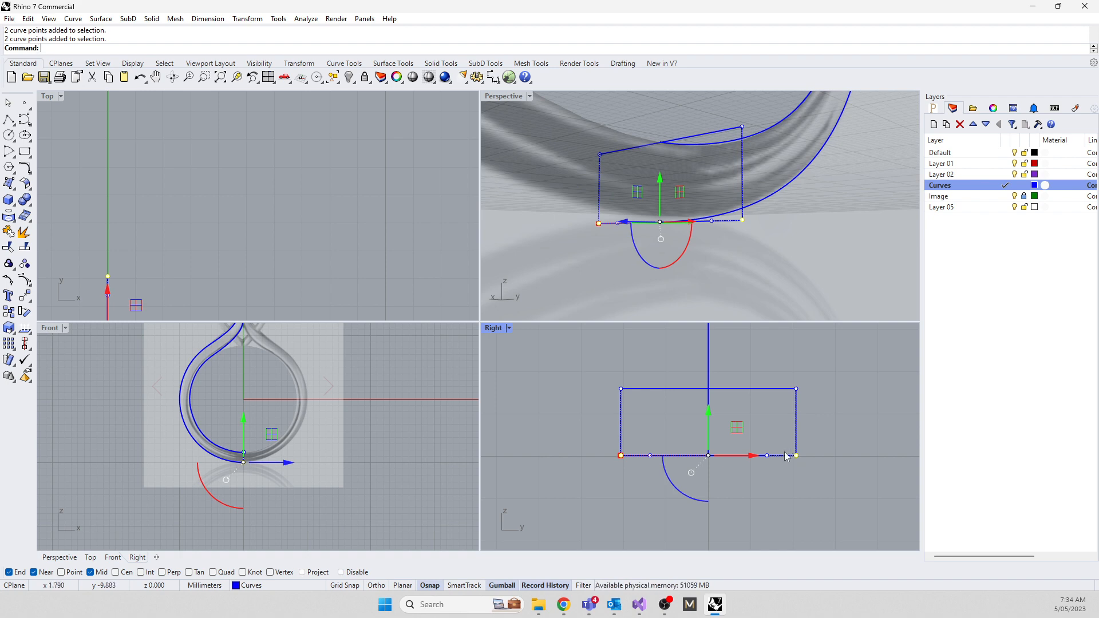
left_click_drag(709, 418, 709, 381)
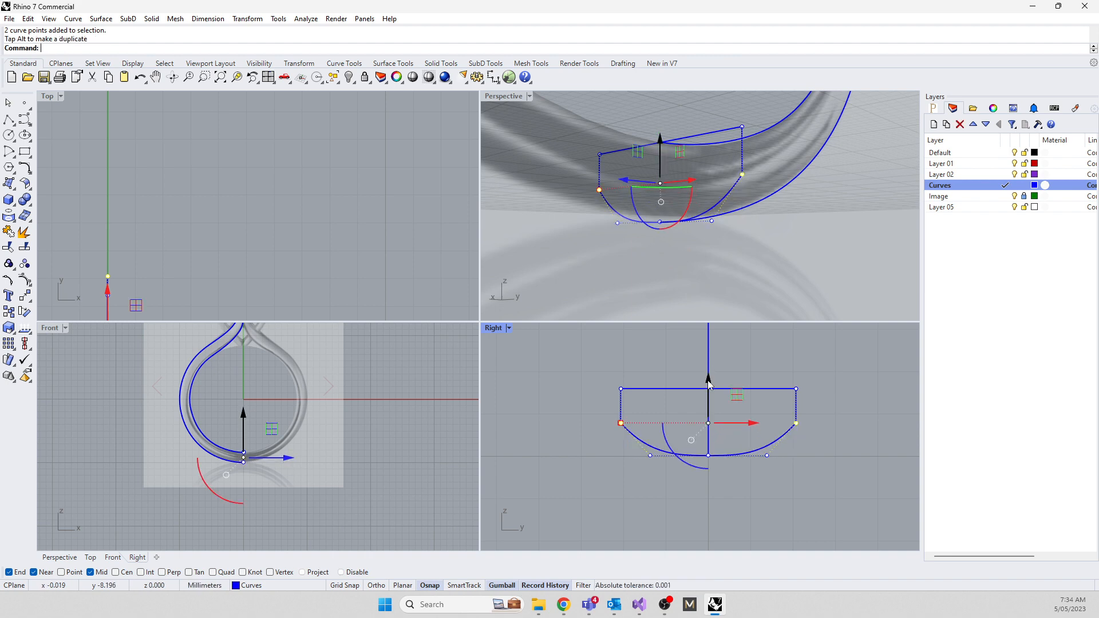
left_click(692, 490)
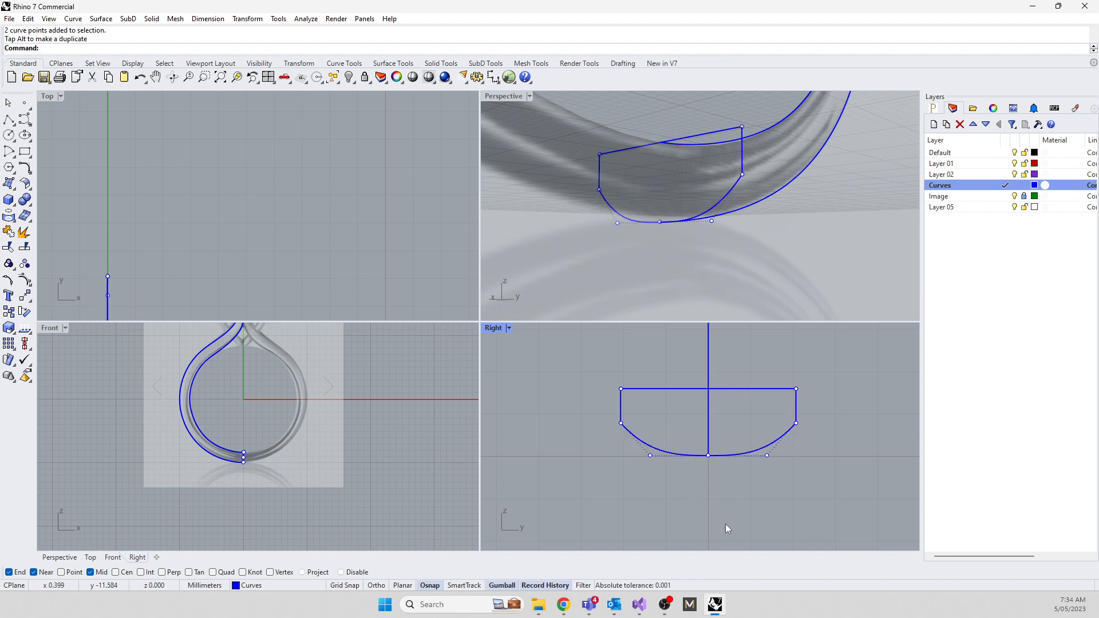
key("Escape")
Join the four profile segments into one closed curve
left_click_drag(587, 382, 827, 466)
type("join")
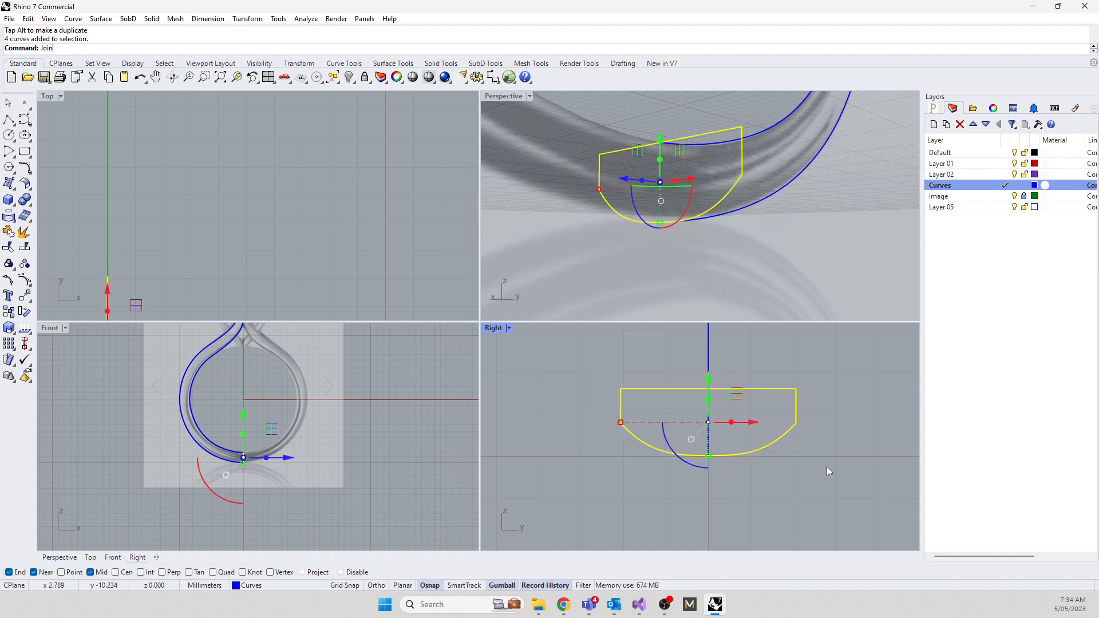
key("Return")
key("Escape")
Try to round all corners of the joined profile using FilletCorners with a radius of 0.2 mm
scroll(636, 390, "up", 5)
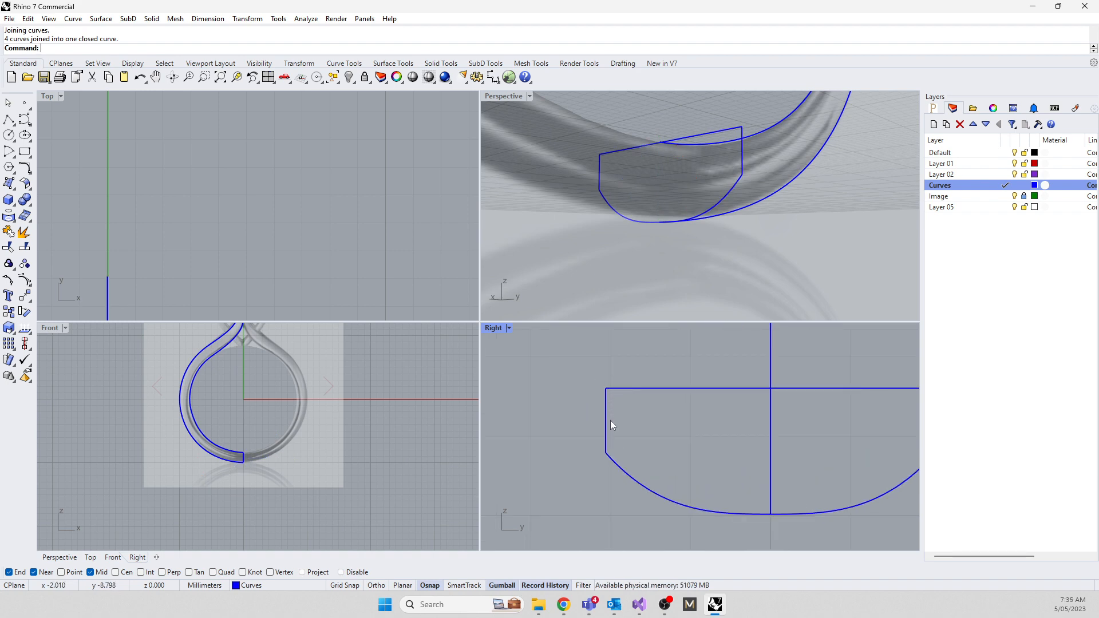
type("Fillet")
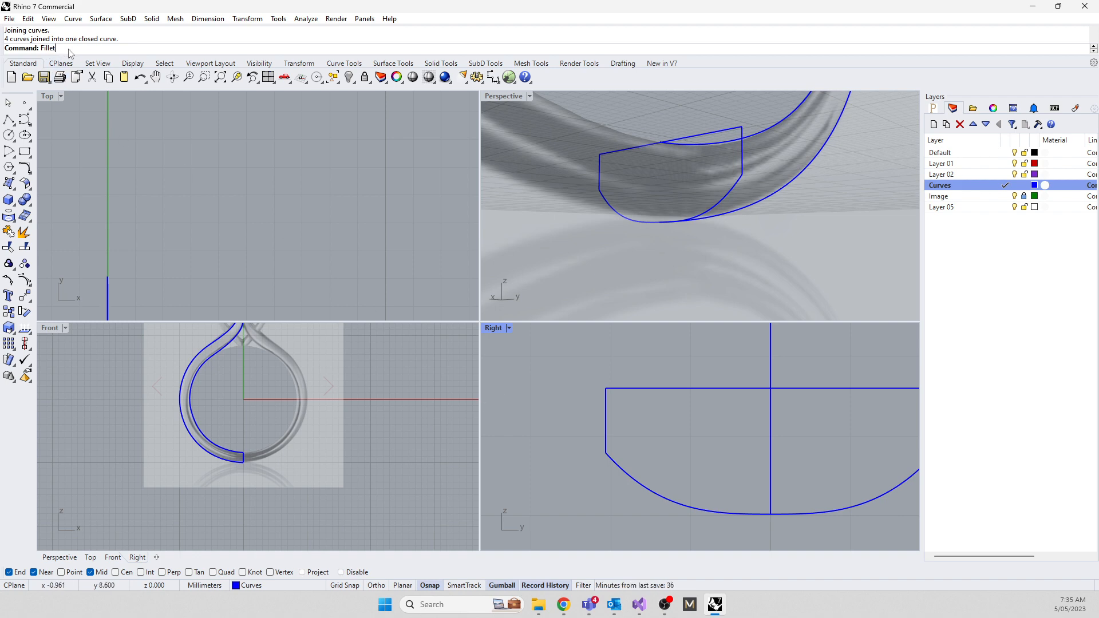
type("Corners")
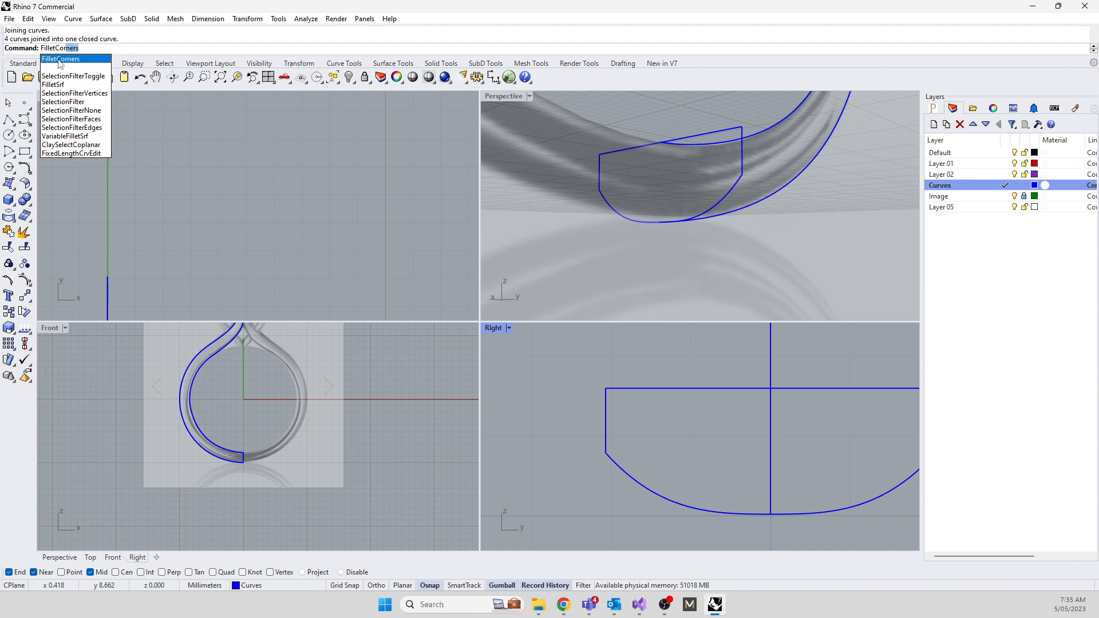
left_click(59, 59)
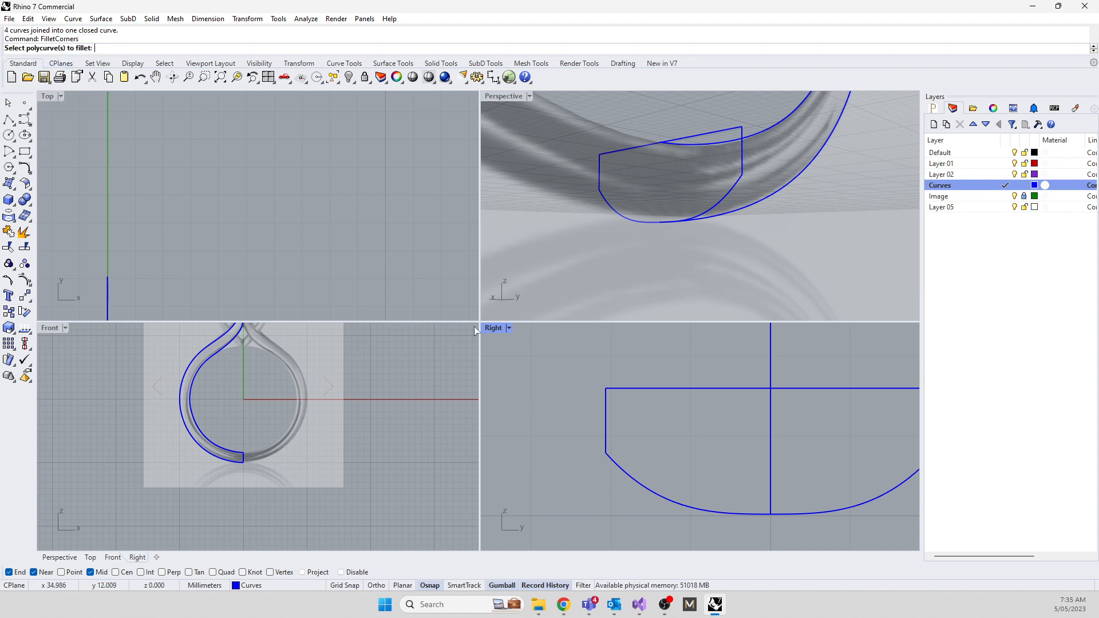
left_click(628, 389)
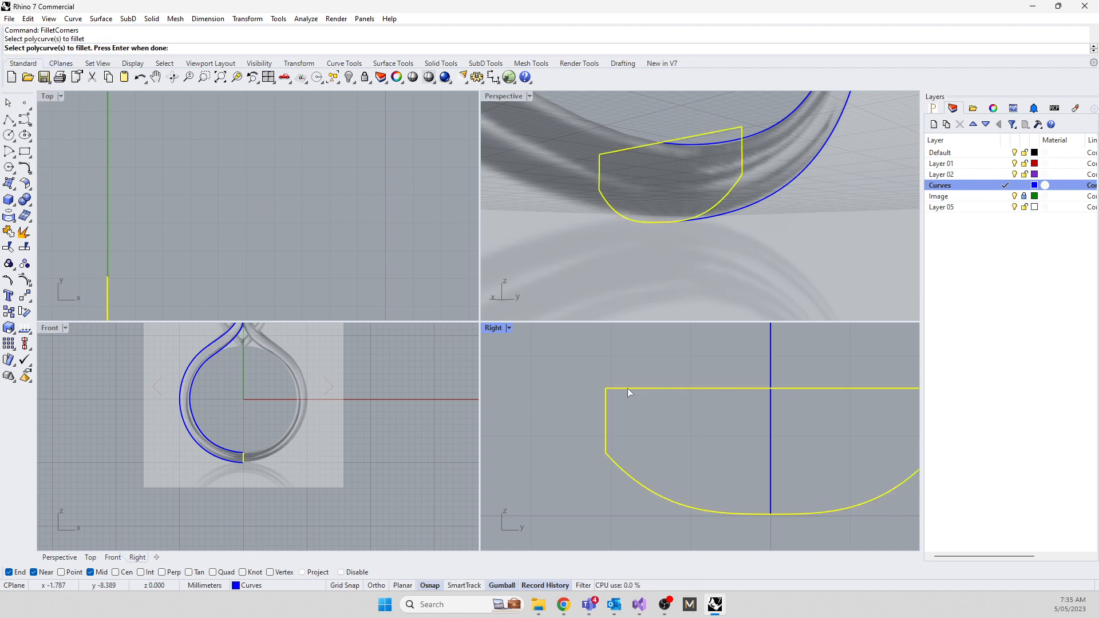
key("Return")
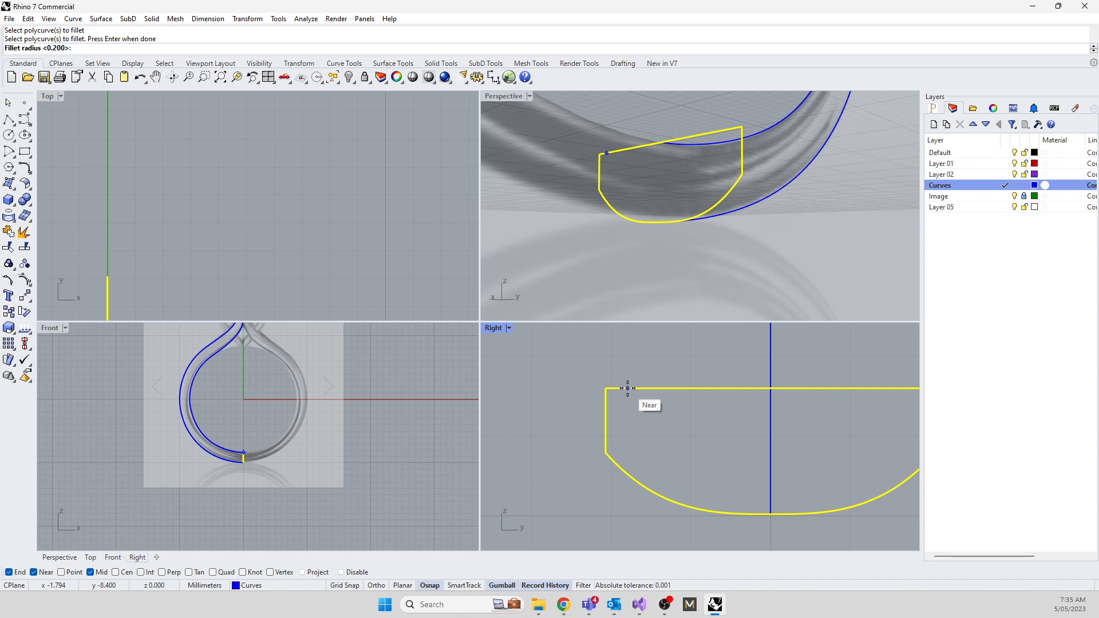
key("Return")
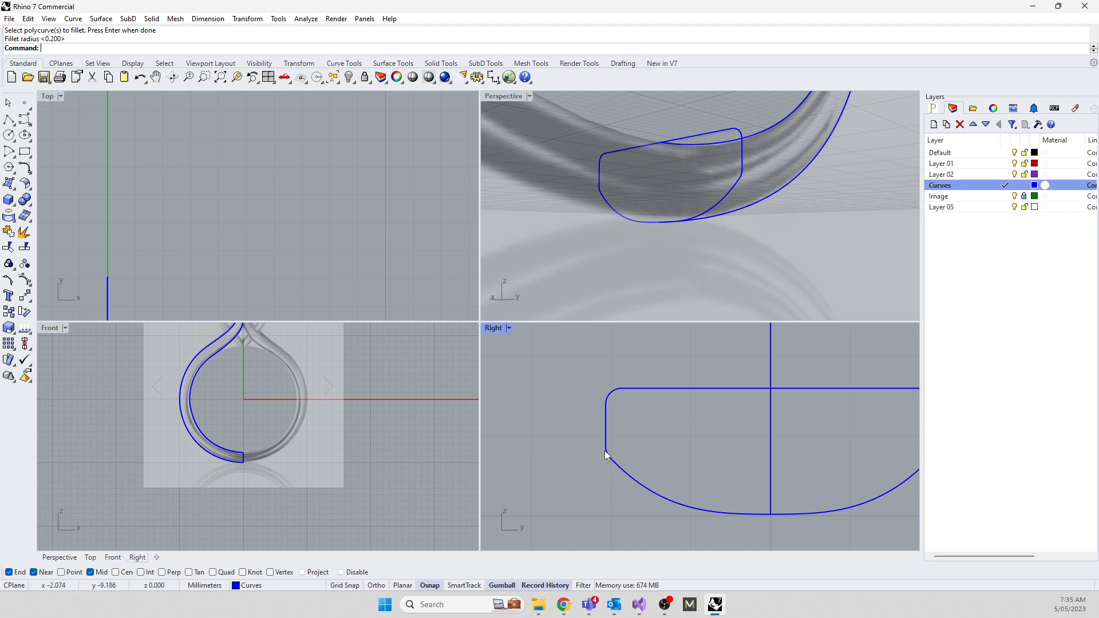
Undo the corner fillets on the profile and clear the selection
right_click_drag(679, 451, 690, 428)
key("Return")
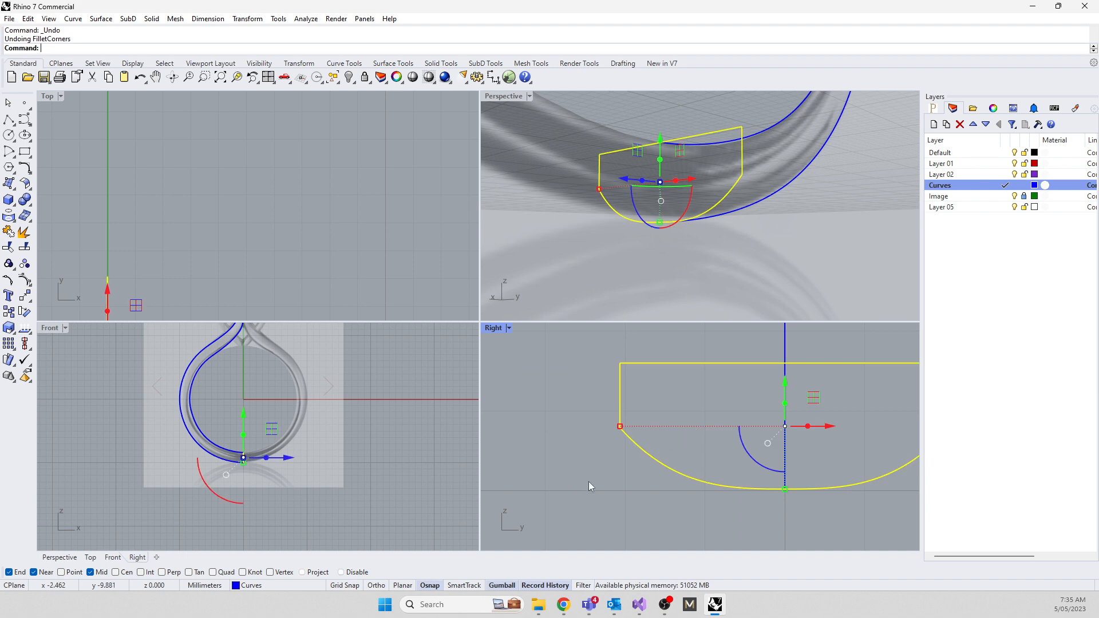
key("ctrl+z")
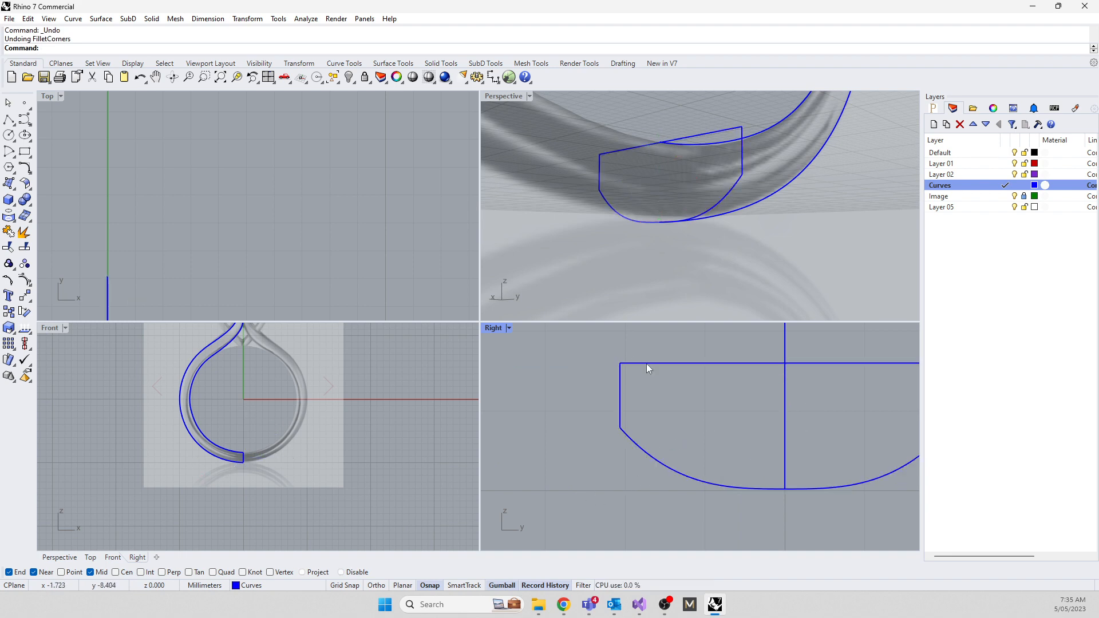
Try to round the profile's lower-left corner in the Right view using Fillet with a 1 mm radius
left_click(620, 401)
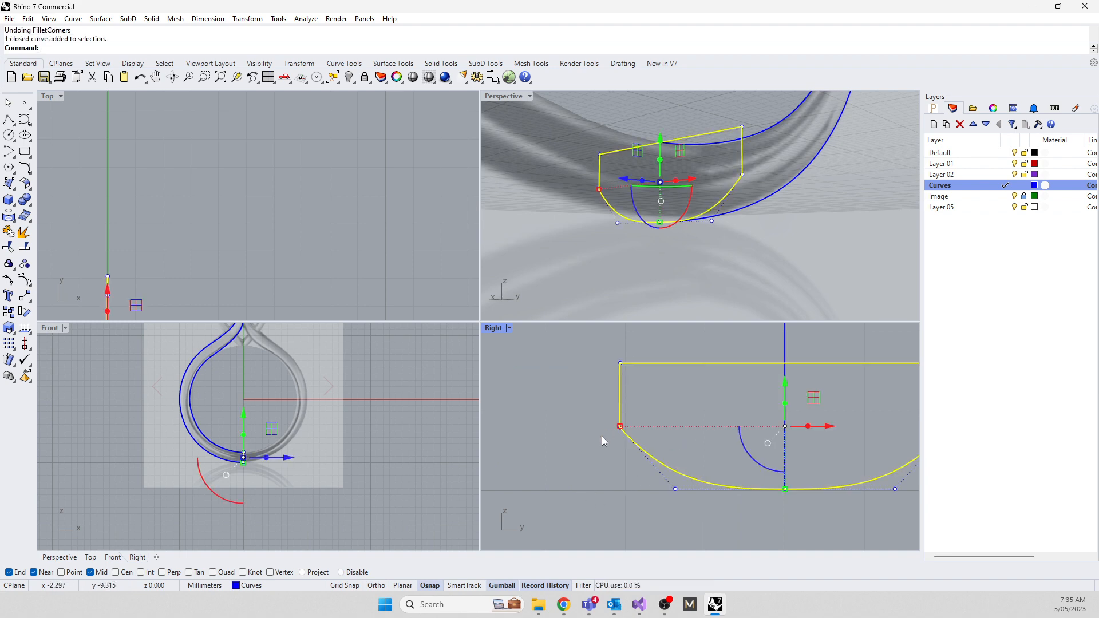
left_click(575, 424)
type("Fillet")
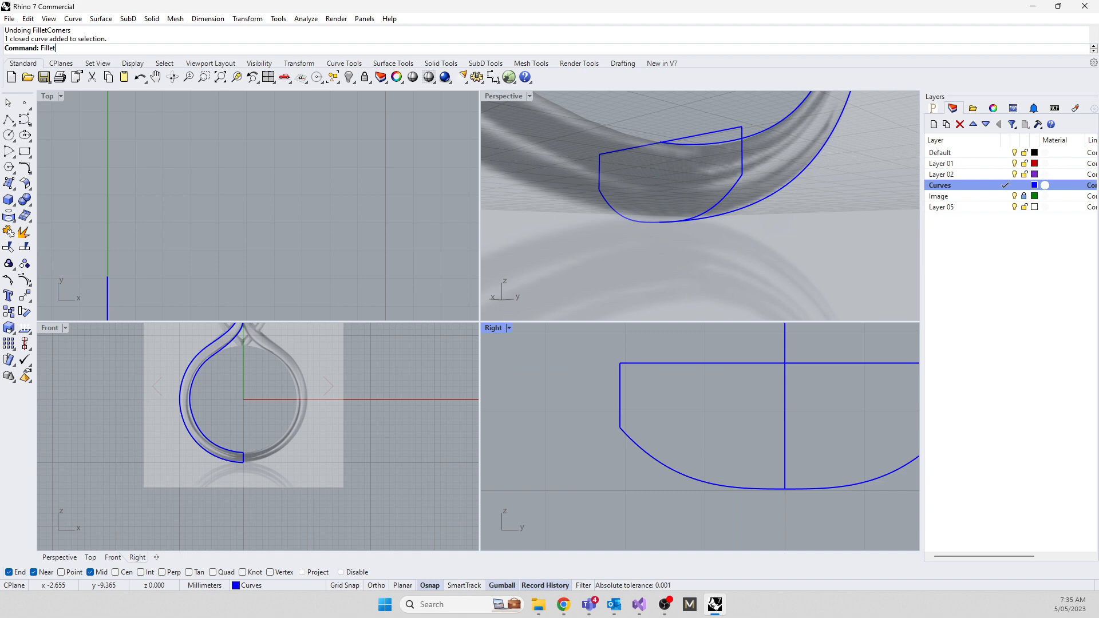
key("Return")
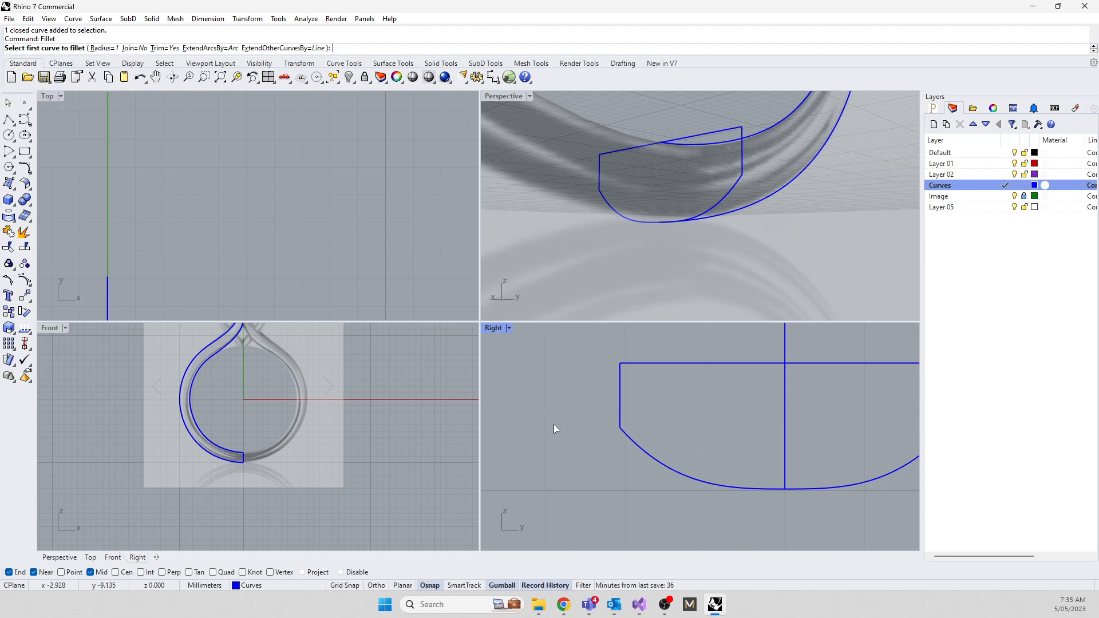
left_click(621, 375)
left_click(621, 379)
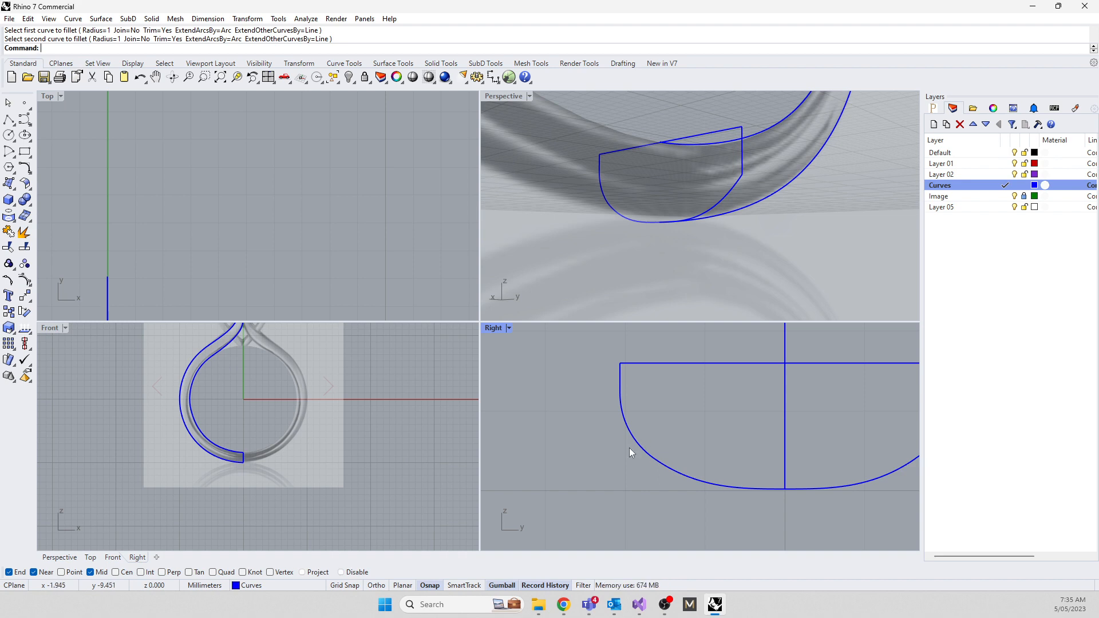
left_click(638, 429)
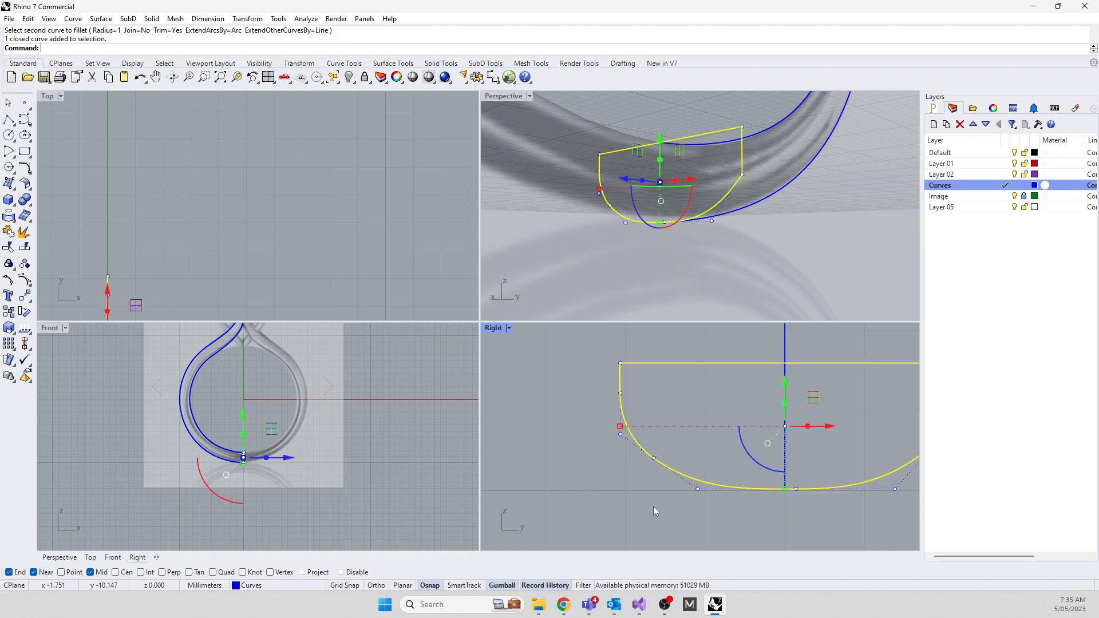
right_click_drag(715, 516, 643, 516)
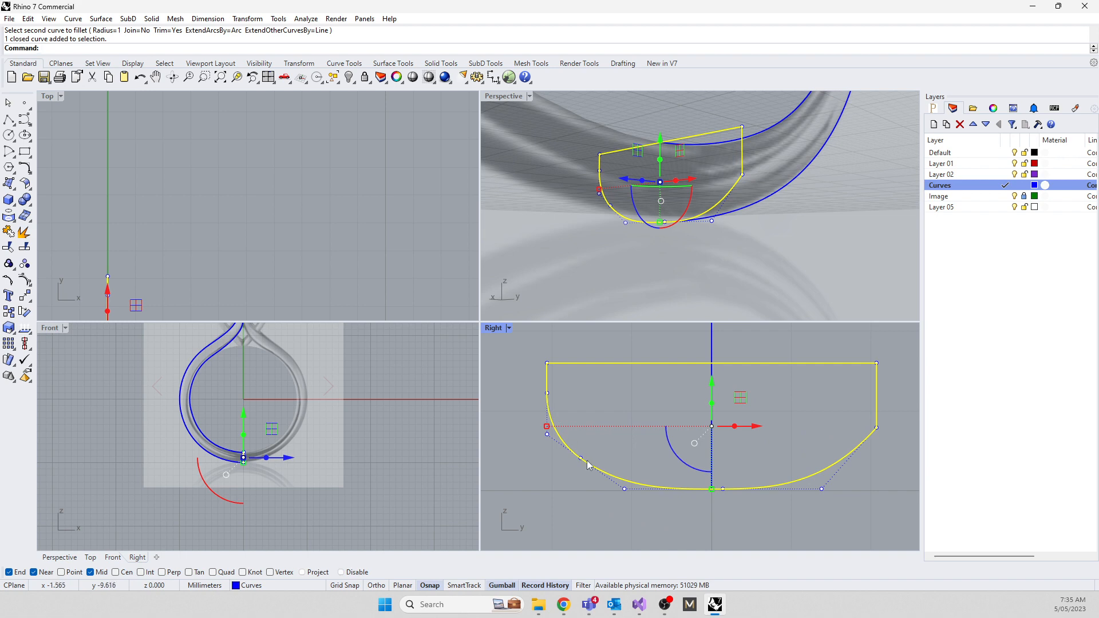
left_click(564, 500)
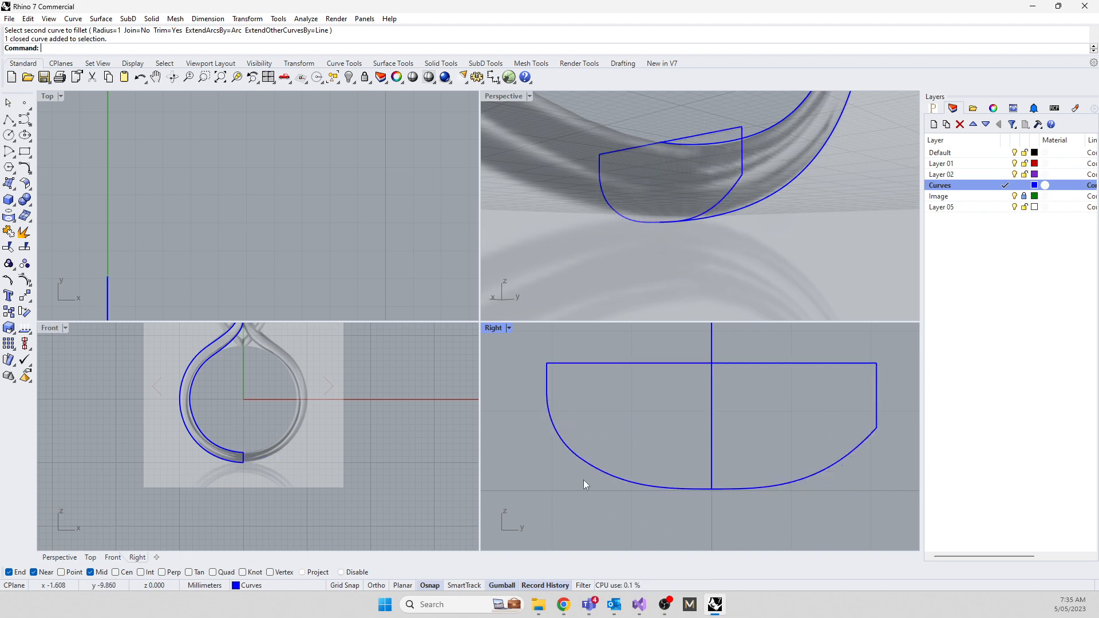
Try the same 1 mm fillet on the profile's lower-right corner, undo the lower-corner fillets and clear the selection
right_click(583, 480)
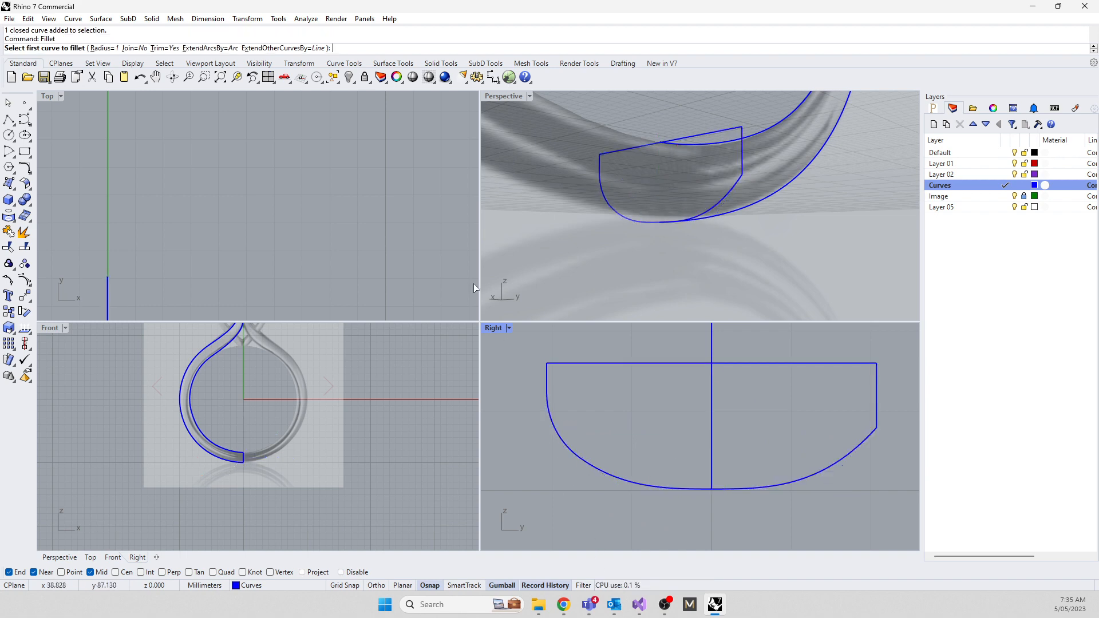
left_click(863, 442)
left_click(876, 413)
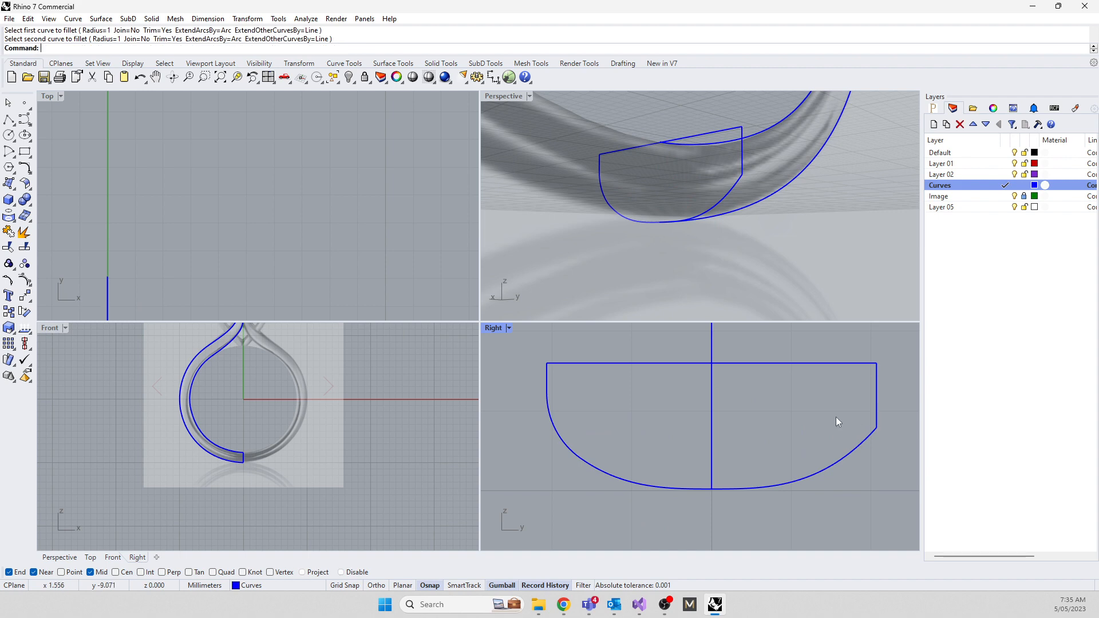
key("ctrl+z")
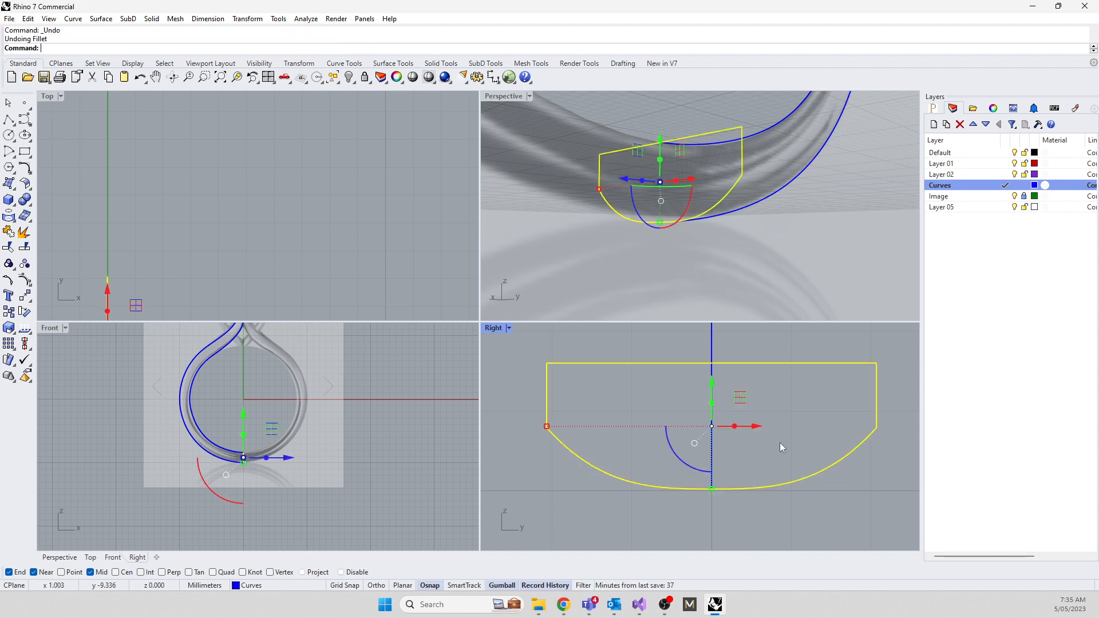
left_click(591, 504)
Explode the closed profile curve into its separate segments and clear the selection
left_click(633, 482)
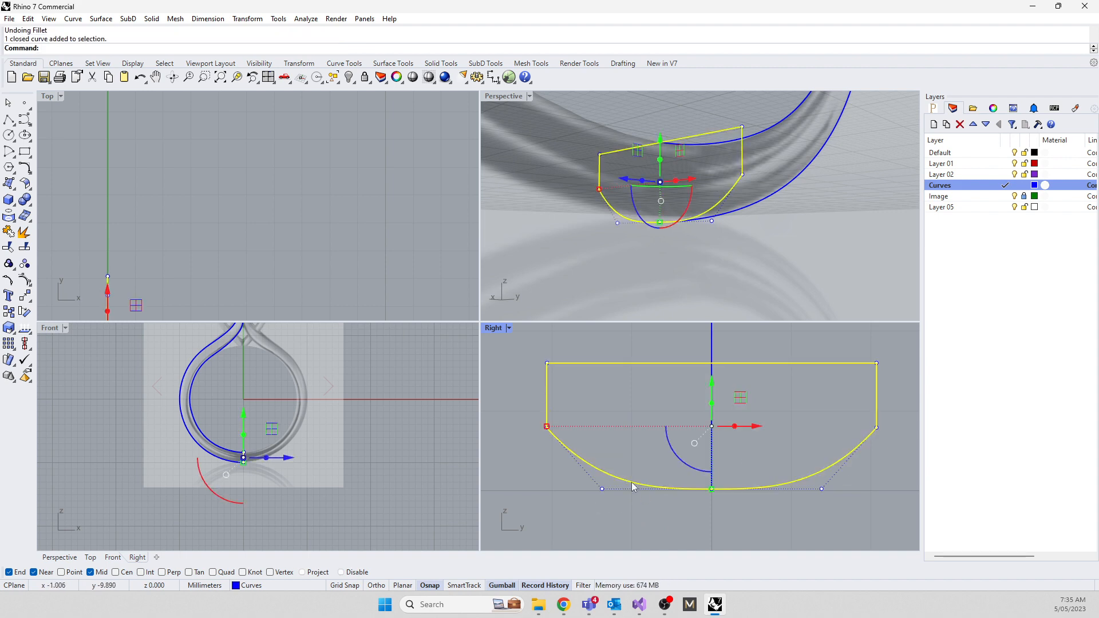
type("explode")
key("Return")
left_click(577, 406)
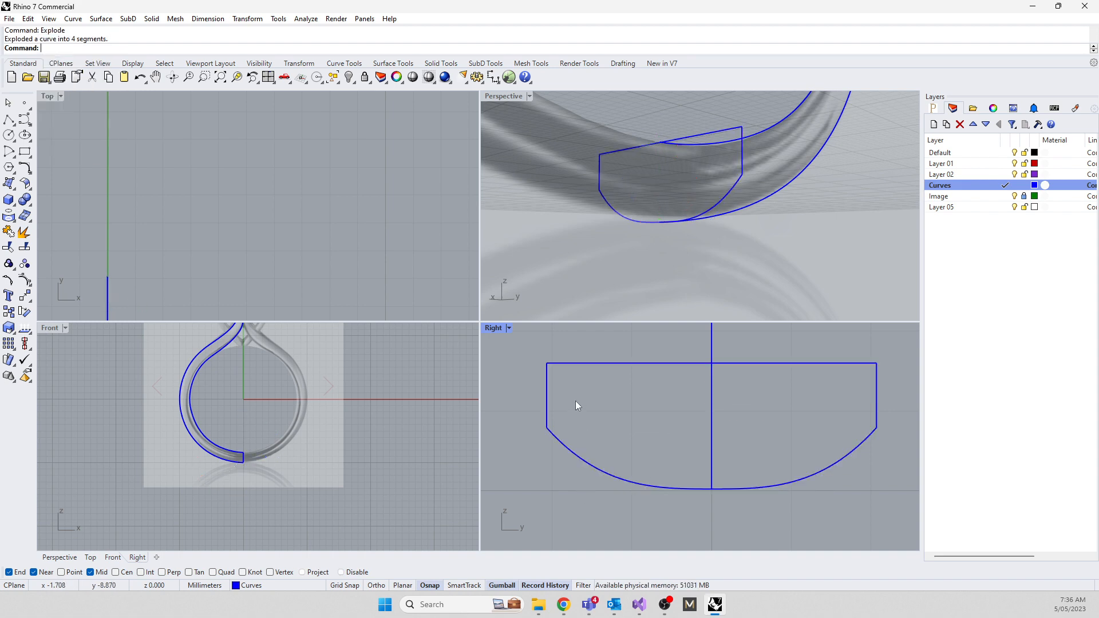
Fillet both upper corners of the exploded profile with a radius of 0.25 mm
type("fil")
key("Return")
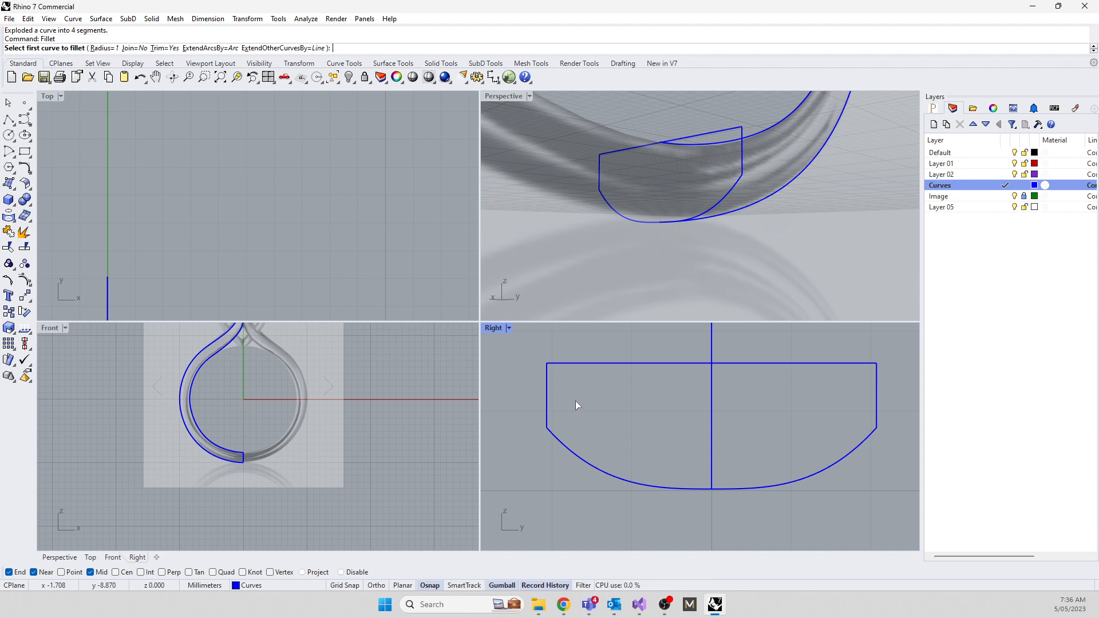
type("0.25")
key("Return")
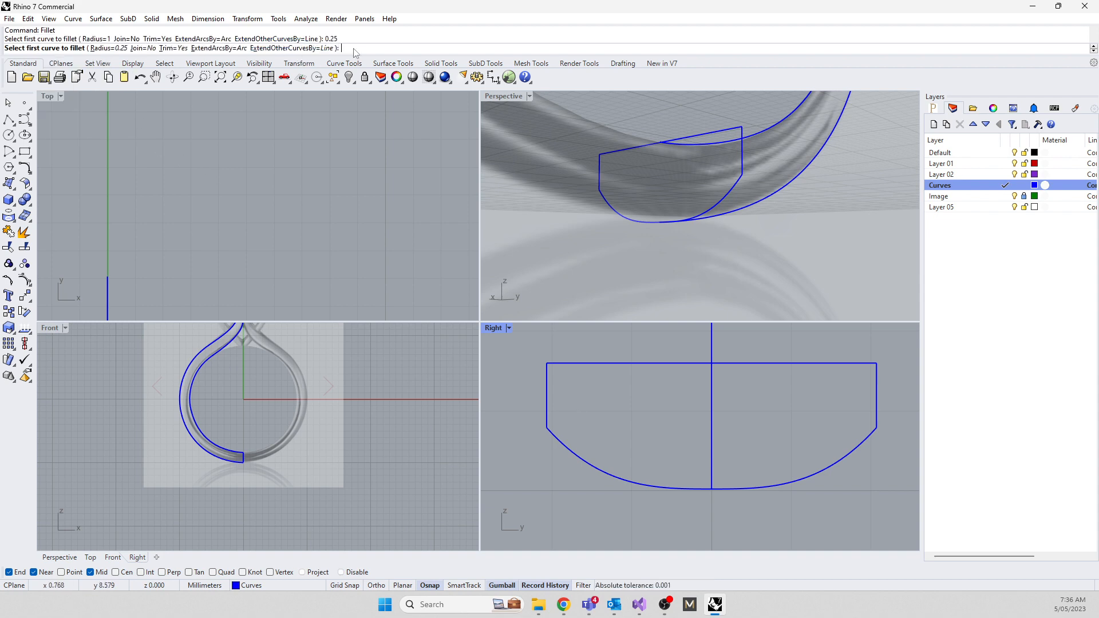
left_click(567, 365)
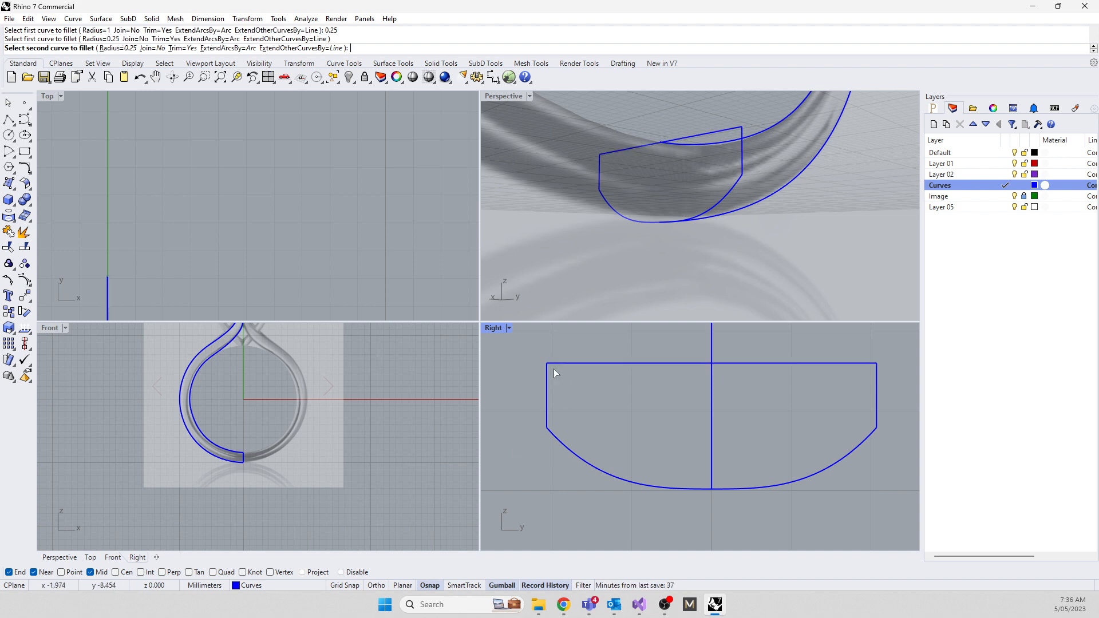
left_click(548, 378)
key("Return")
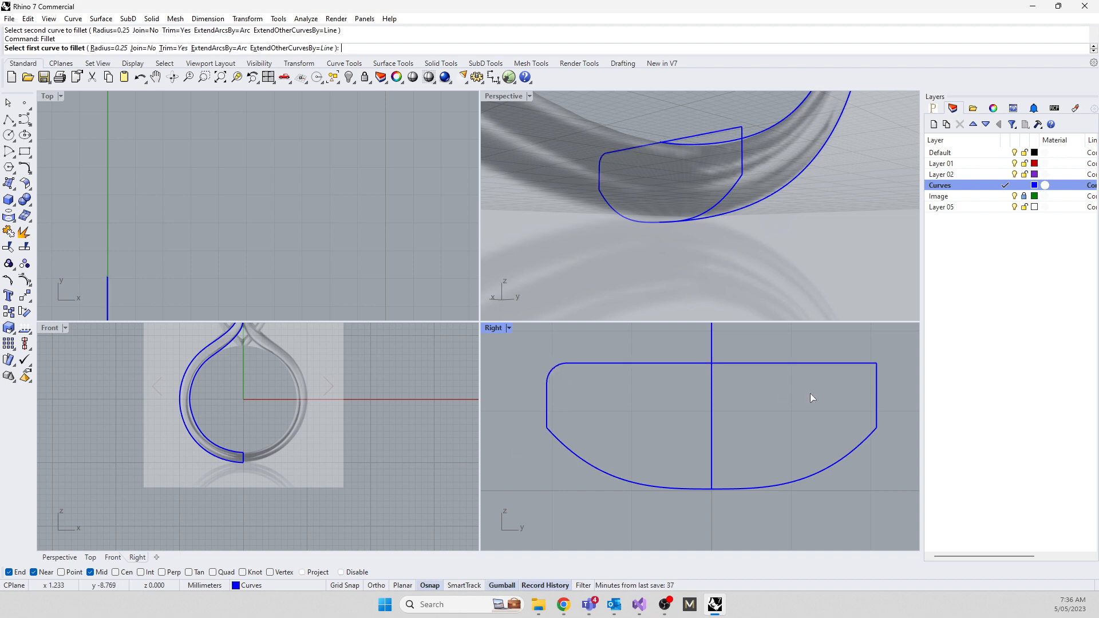
left_click(860, 365)
left_click(876, 384)
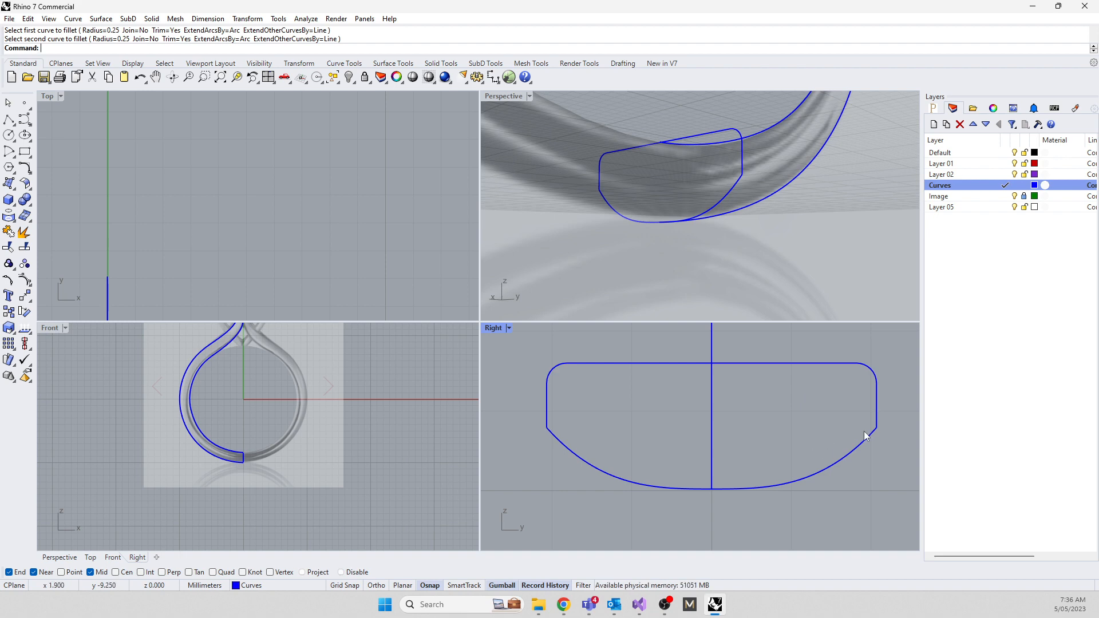
Join all the profile segments and the two corner arcs into one closed curve, and clear the selection
left_click(850, 458)
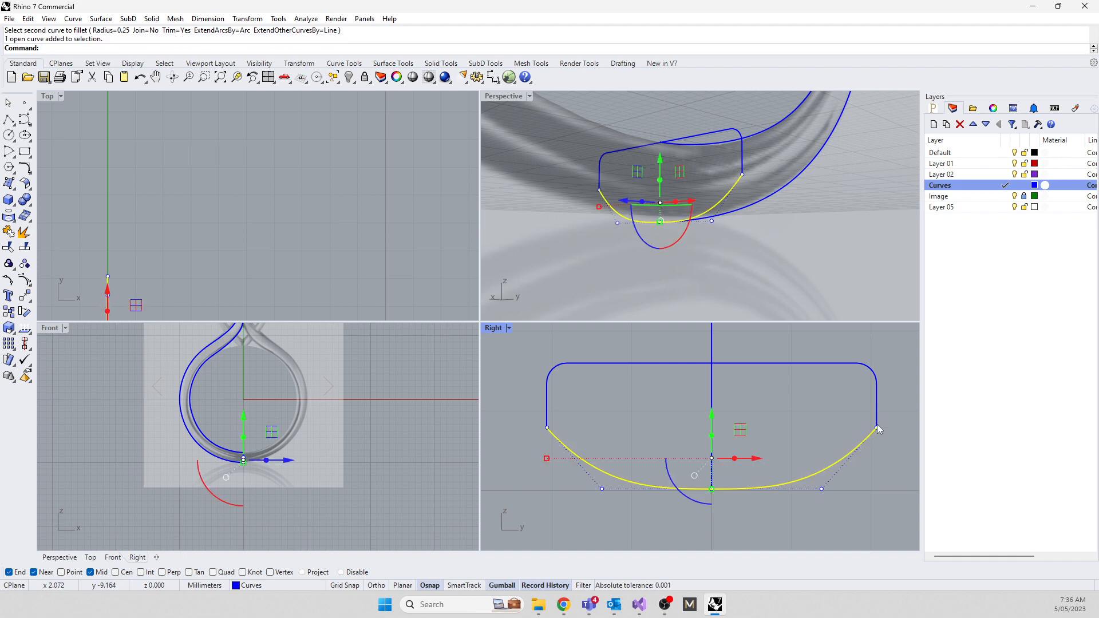
left_click(866, 418)
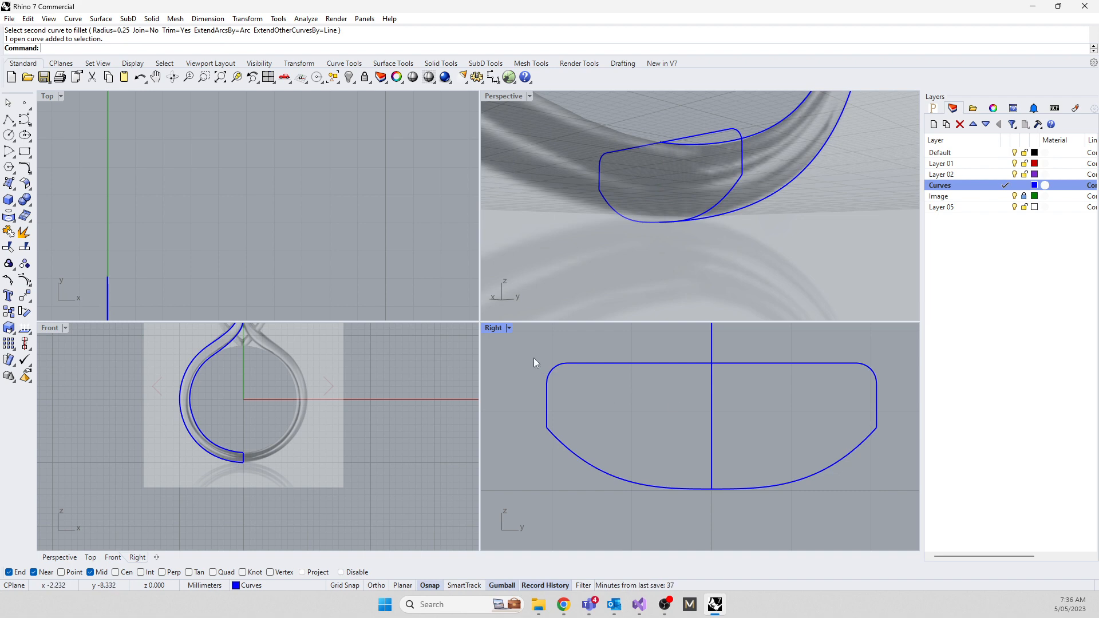
left_click_drag(527, 348, 886, 517)
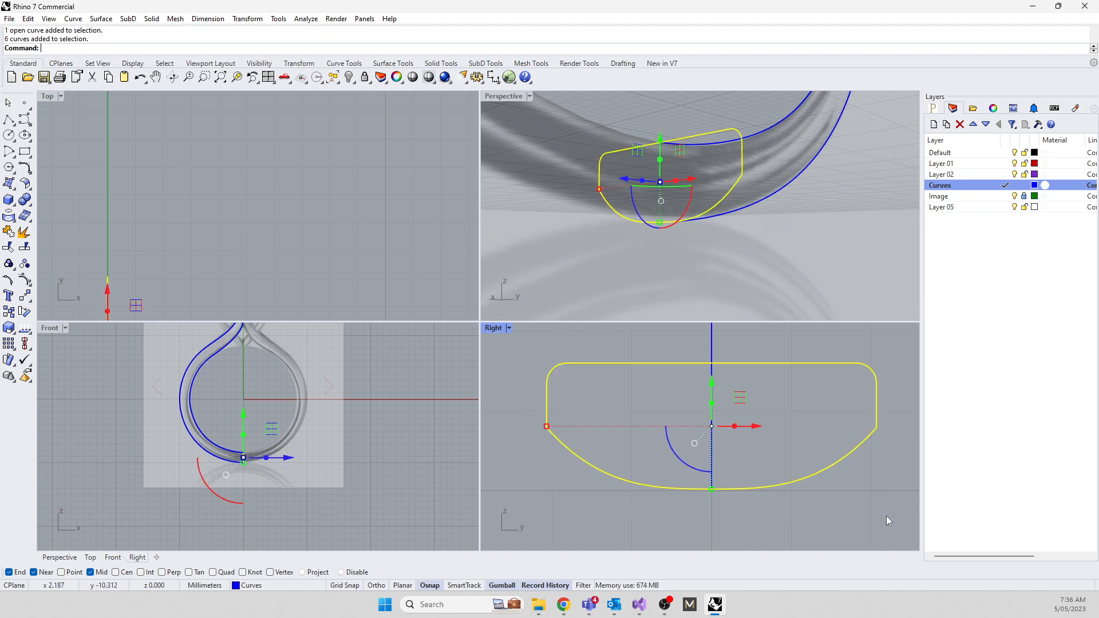
type("join")
key("Return")
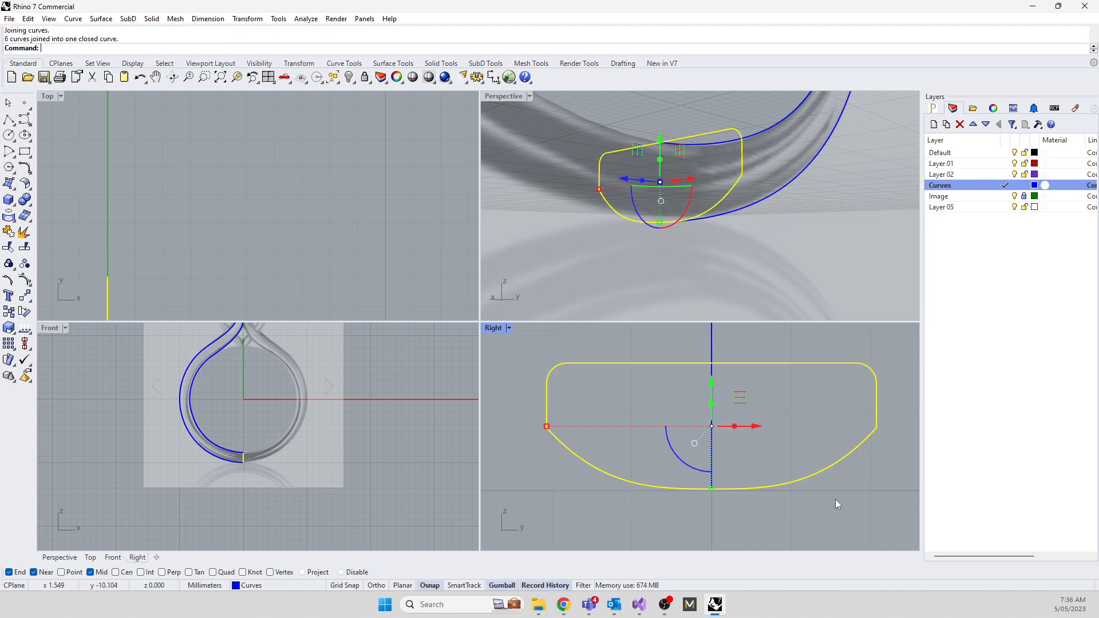
key("Escape")
Examine how the rounded profile sits against the traced ring curves in the Perspective and Right views
right_click_drag(704, 201, 668, 266)
scroll(695, 272, "down", 10)
scroll(700, 270, "up", 5)
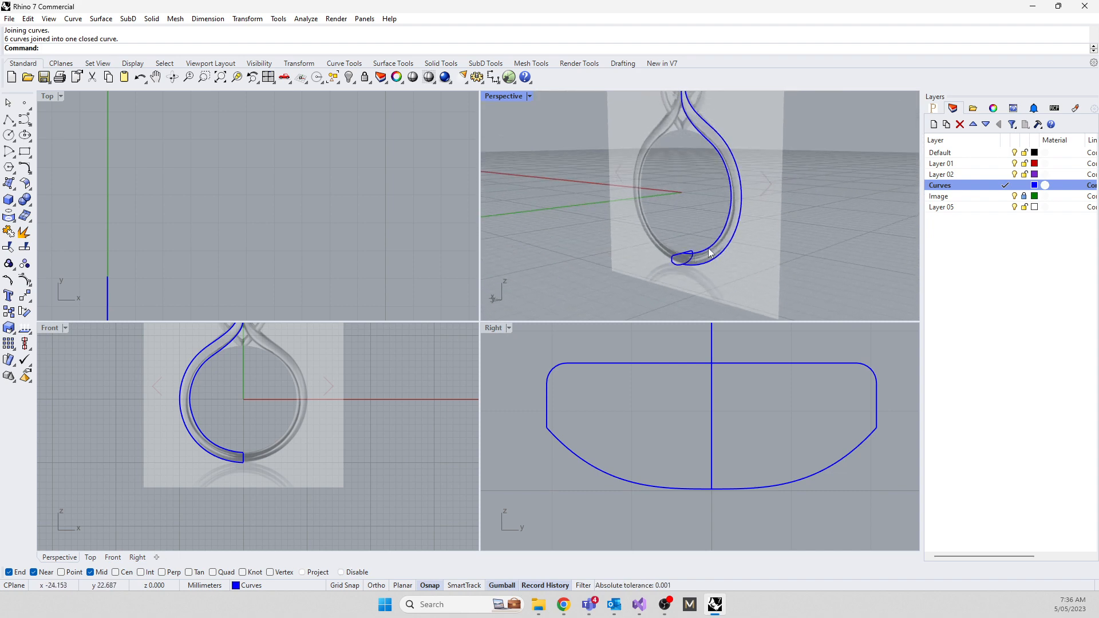
right_click_drag(671, 164, 671, 139)
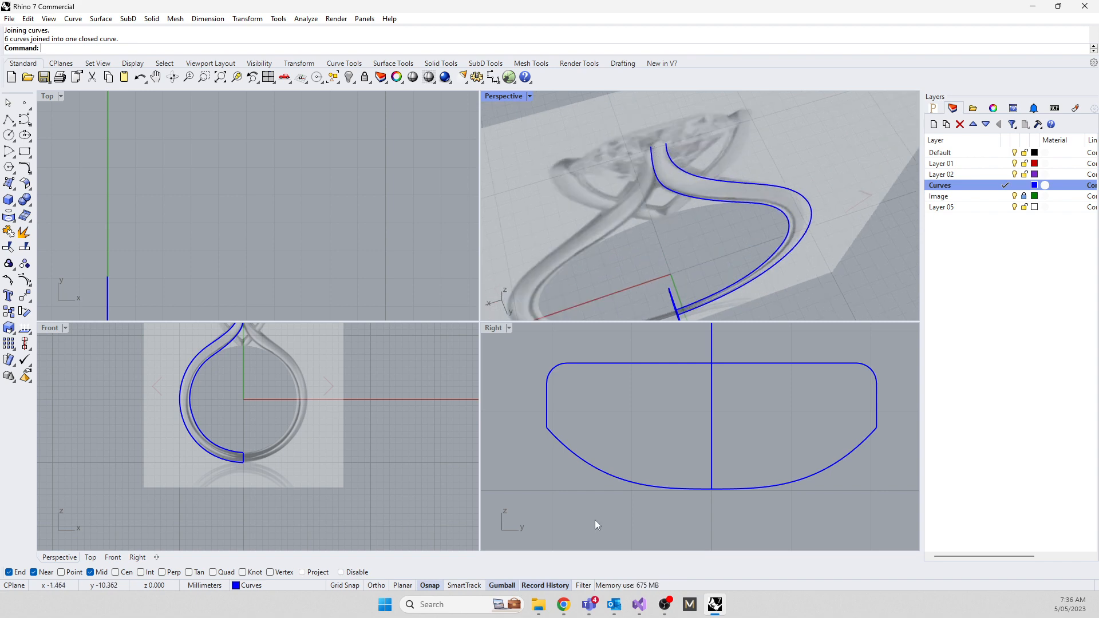
right_click_drag(645, 284, 687, 218)
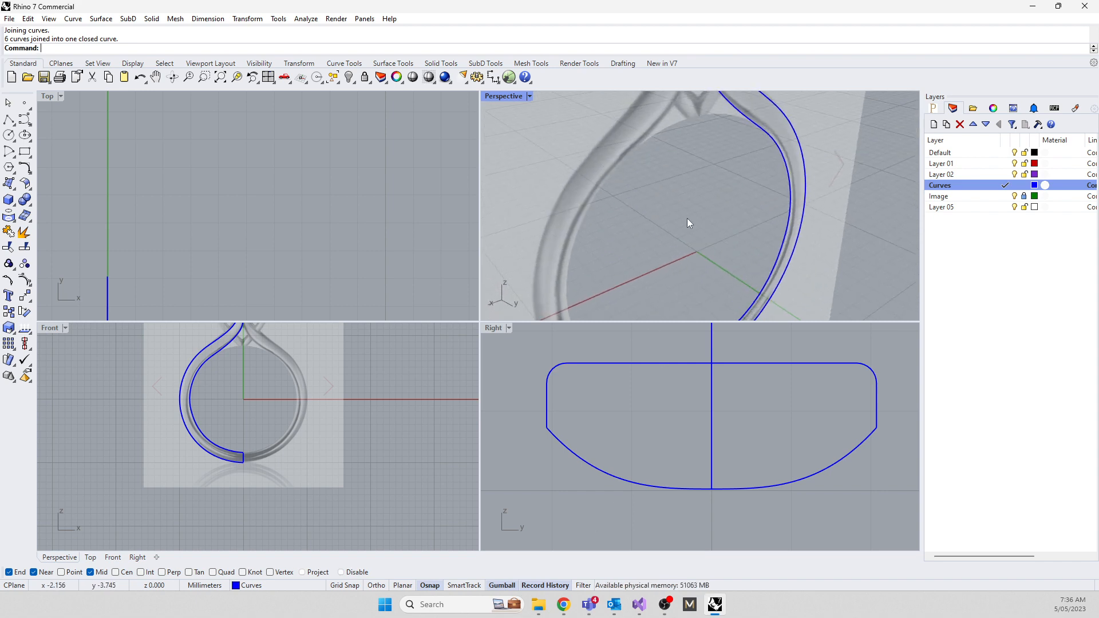
scroll(687, 218, "down", 7)
scroll(692, 275, "up", 4)
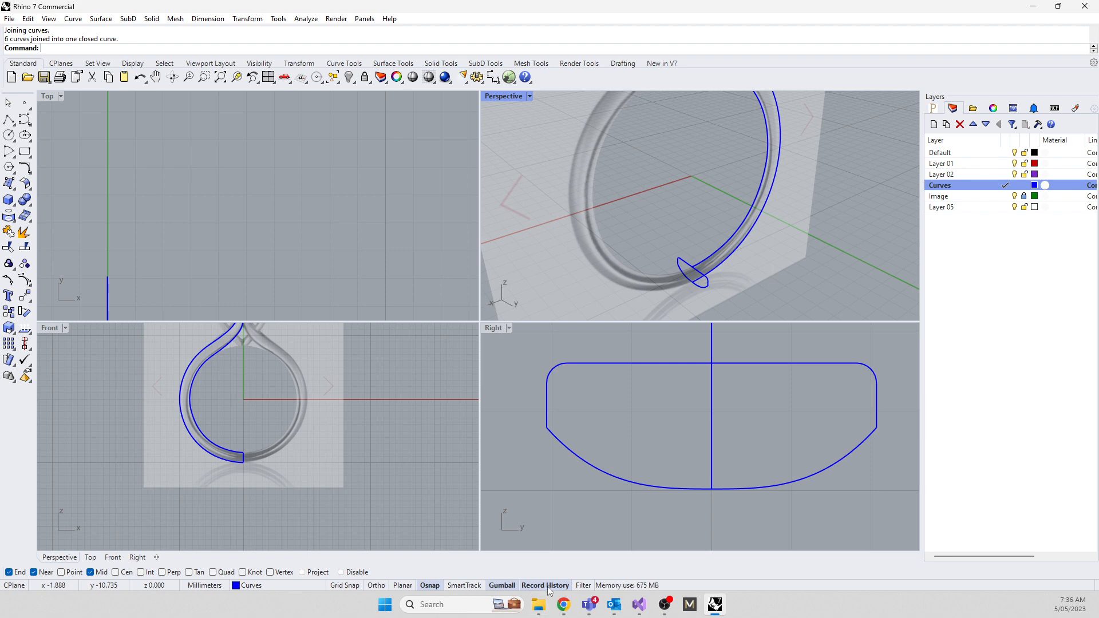
scroll(713, 457, "down", 5)
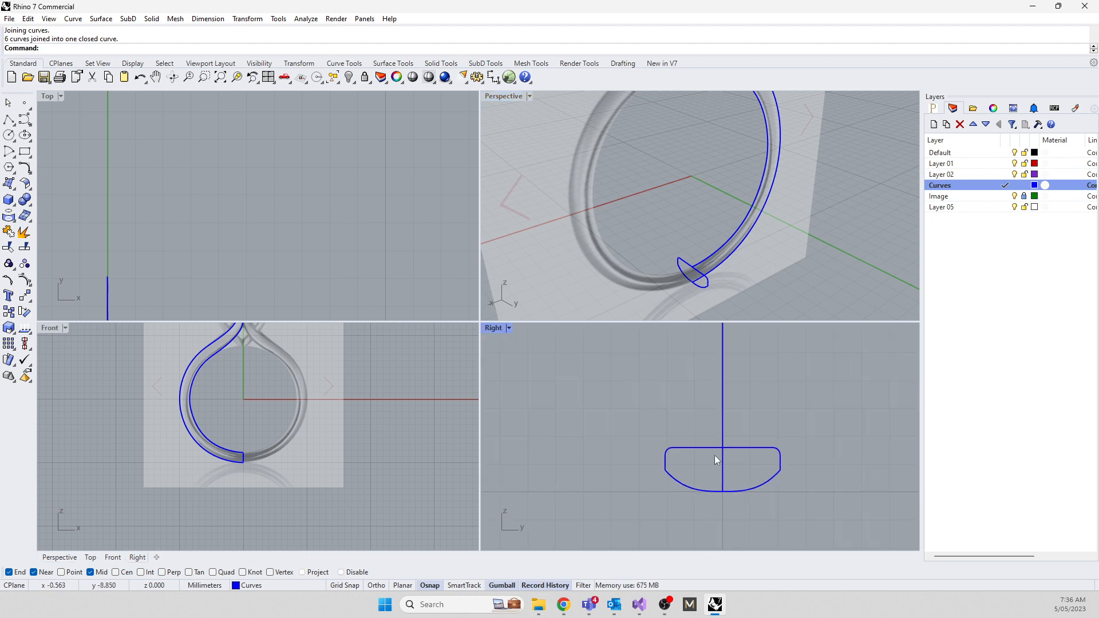
right_click_drag(715, 455, 698, 430)
scroll(688, 260, "down", 7)
right_click_drag(689, 260, 657, 270)
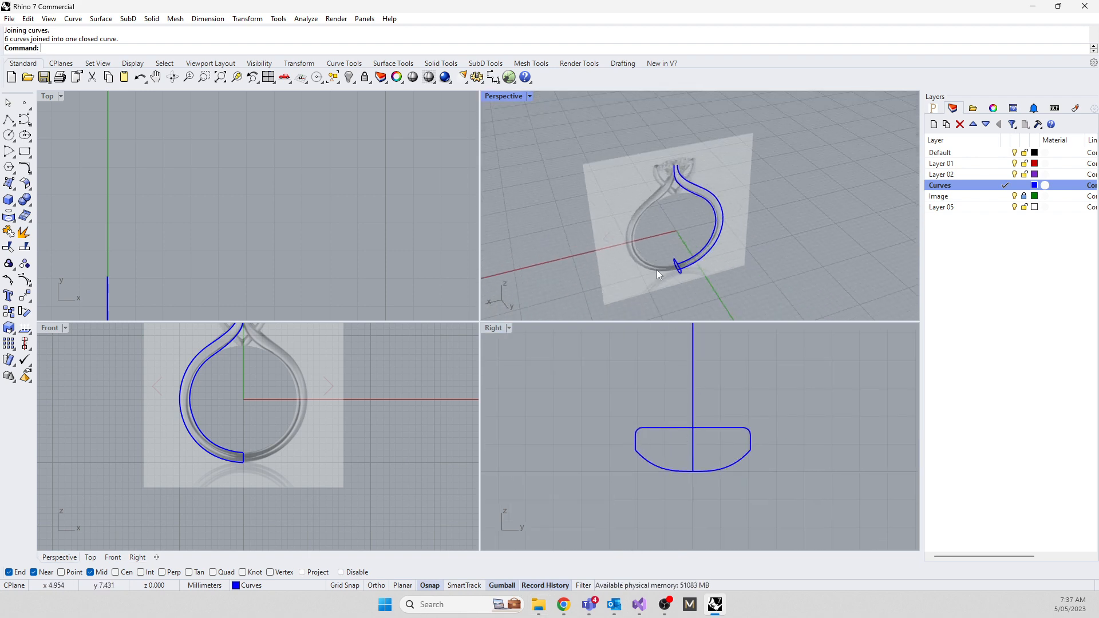
Select the closed profile at the base of the ring and maximize the Perspective viewport
left_click(678, 273)
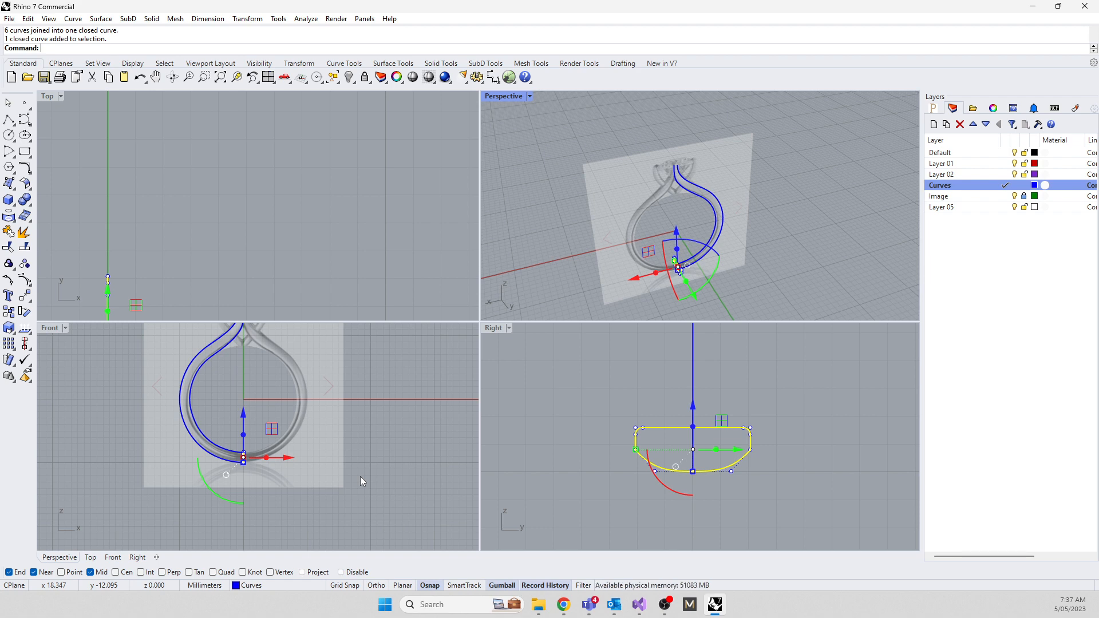
scroll(695, 259, "up", 2)
scroll(694, 259, "up", 2)
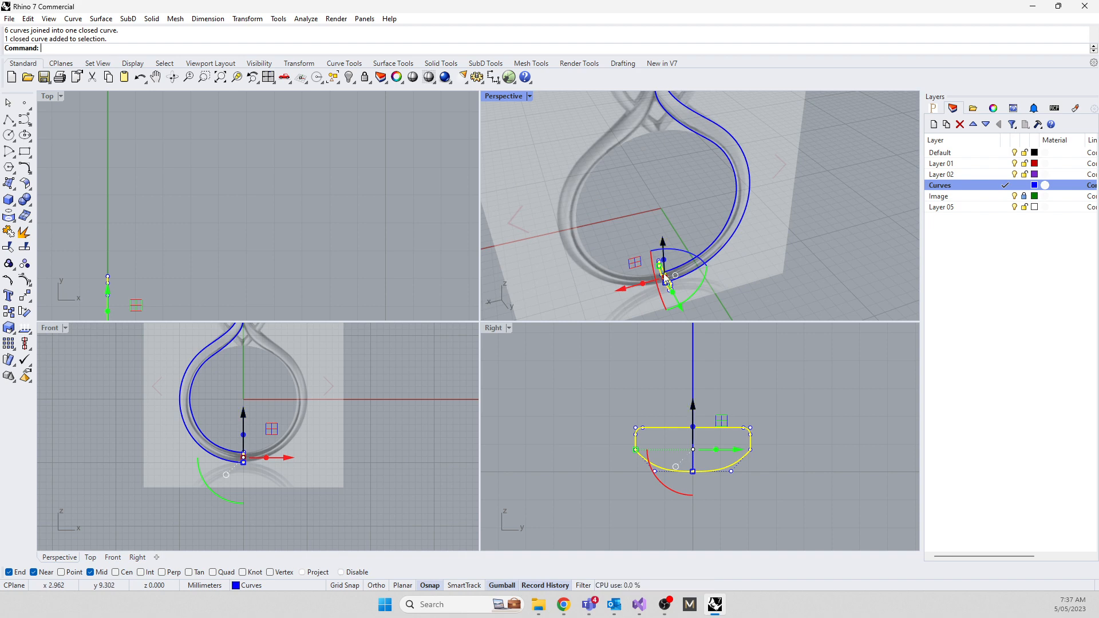
scroll(666, 279, "down", 2)
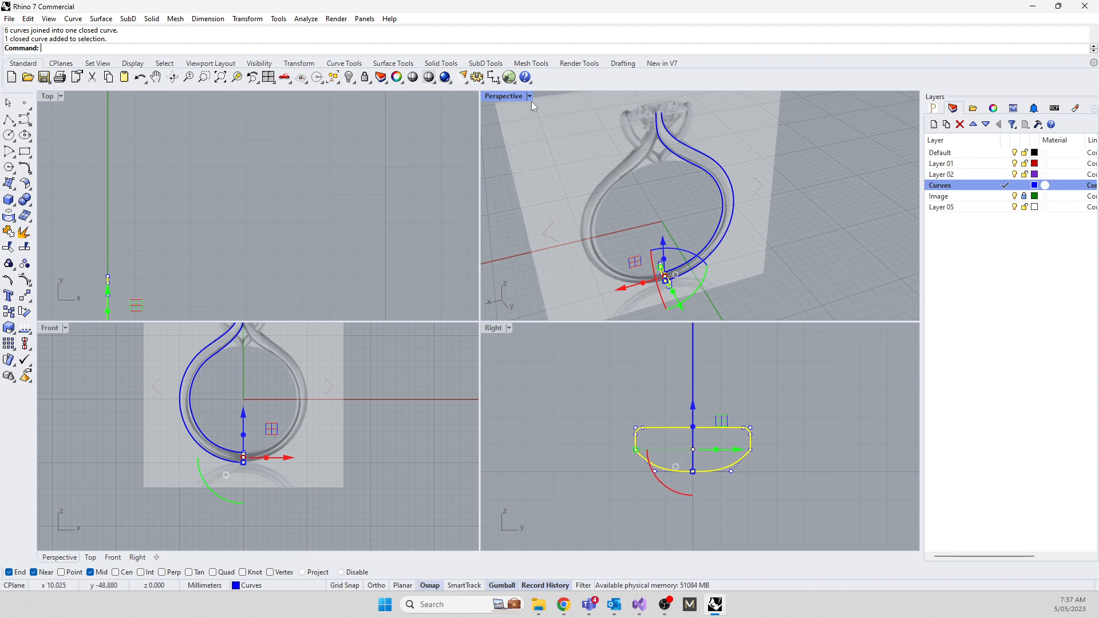
double_click(509, 97)
right_click_drag(444, 373, 488, 355)
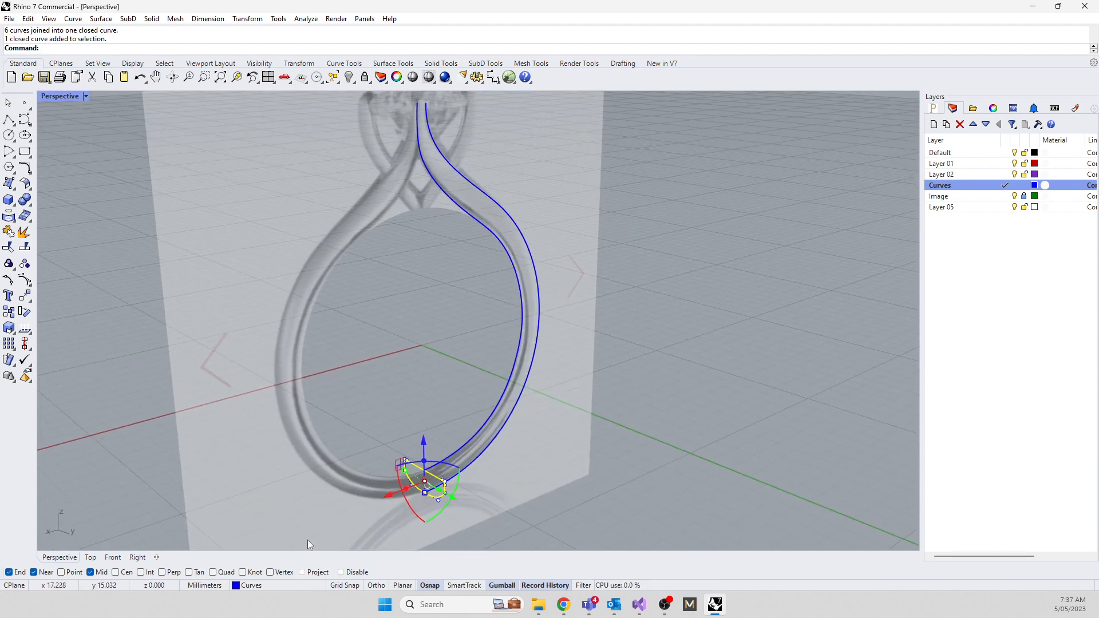
Try to orient the profile with 3D scaling from the traced curves' base ends to their top ends, without keeping the original
type("orient")
key("Return")
scroll(496, 290, "down", 6)
scroll(459, 381, "up", 12)
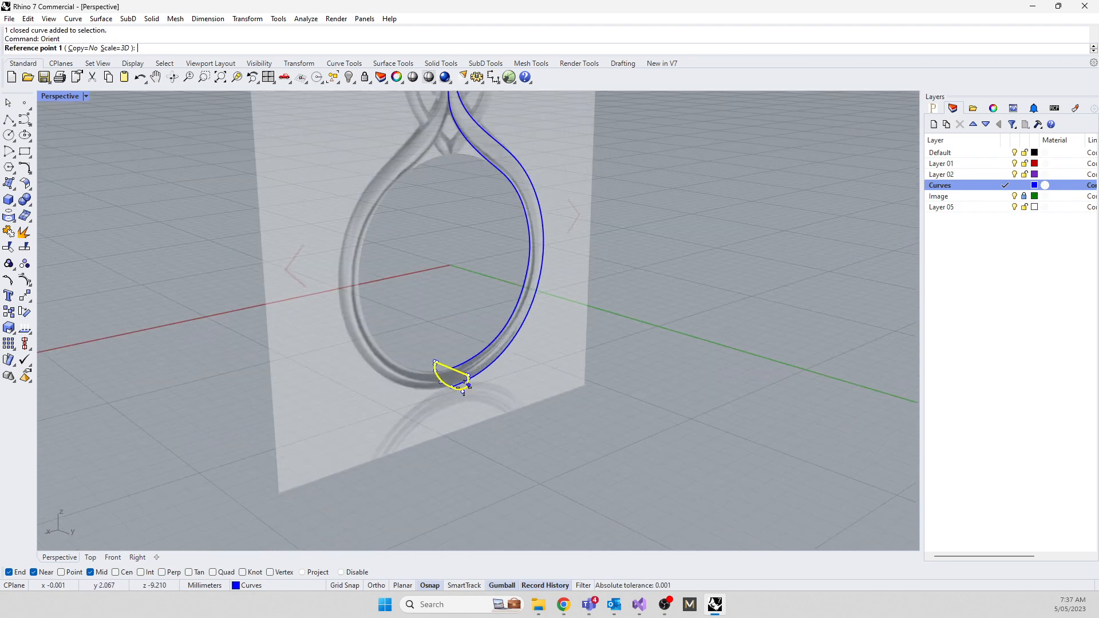
scroll(321, 446, "up", 7)
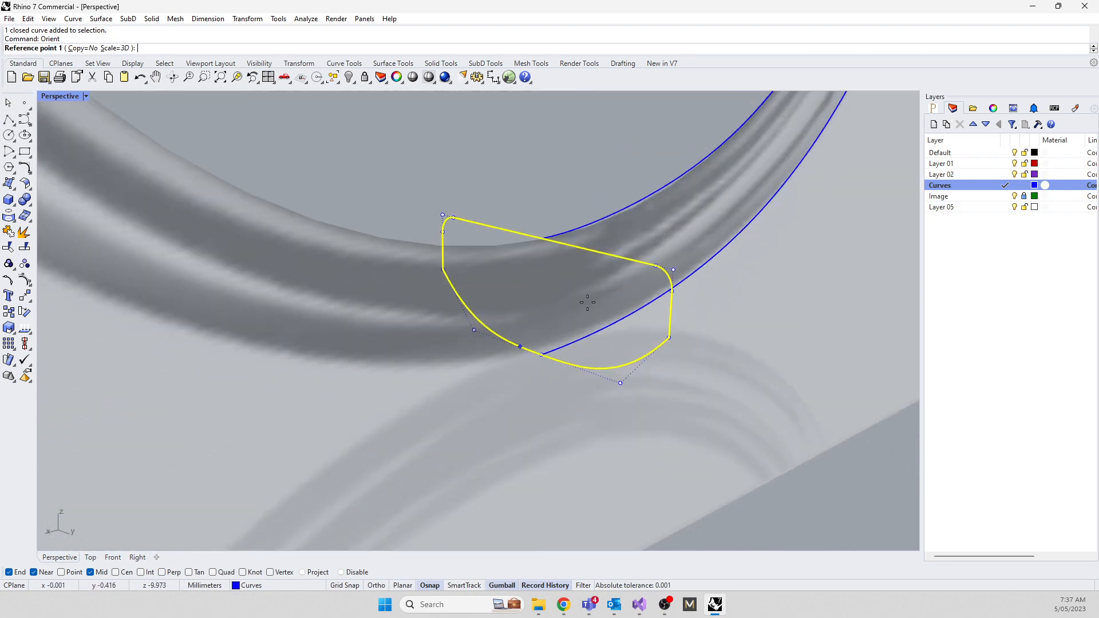
left_click(544, 239)
left_click(542, 355)
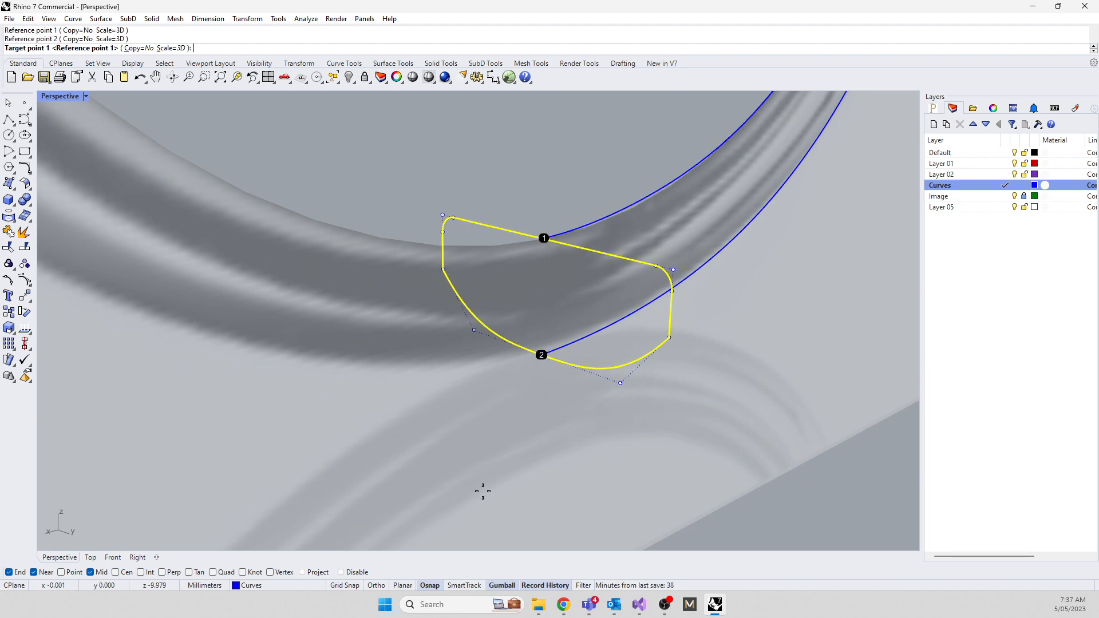
scroll(475, 469, "down", 5)
right_click_drag(470, 277, 385, 445)
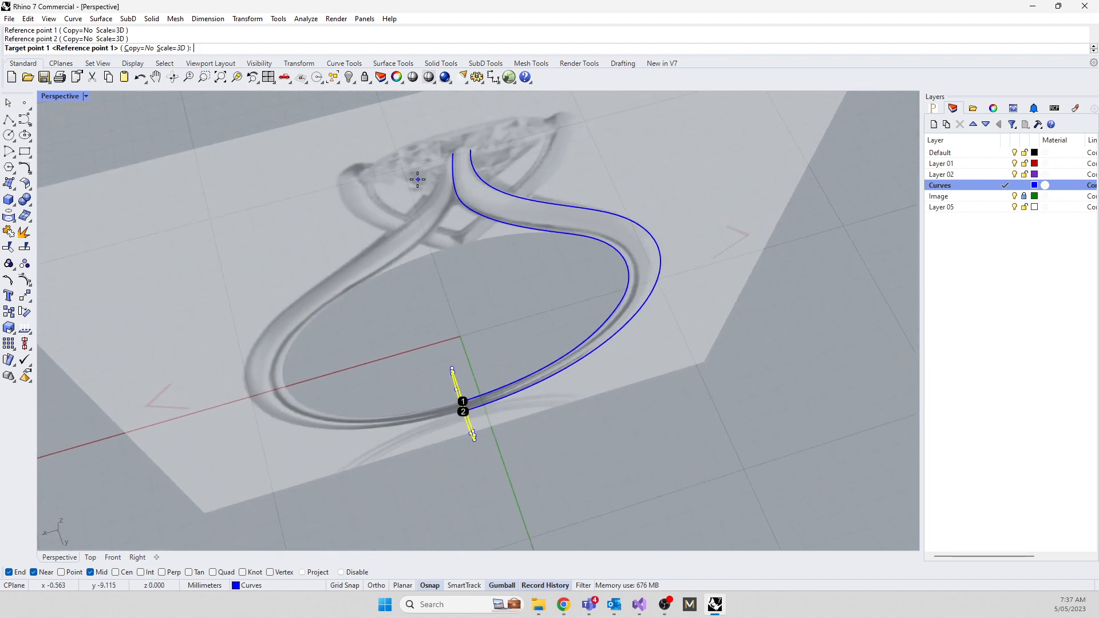
left_click(453, 154)
left_click(482, 158)
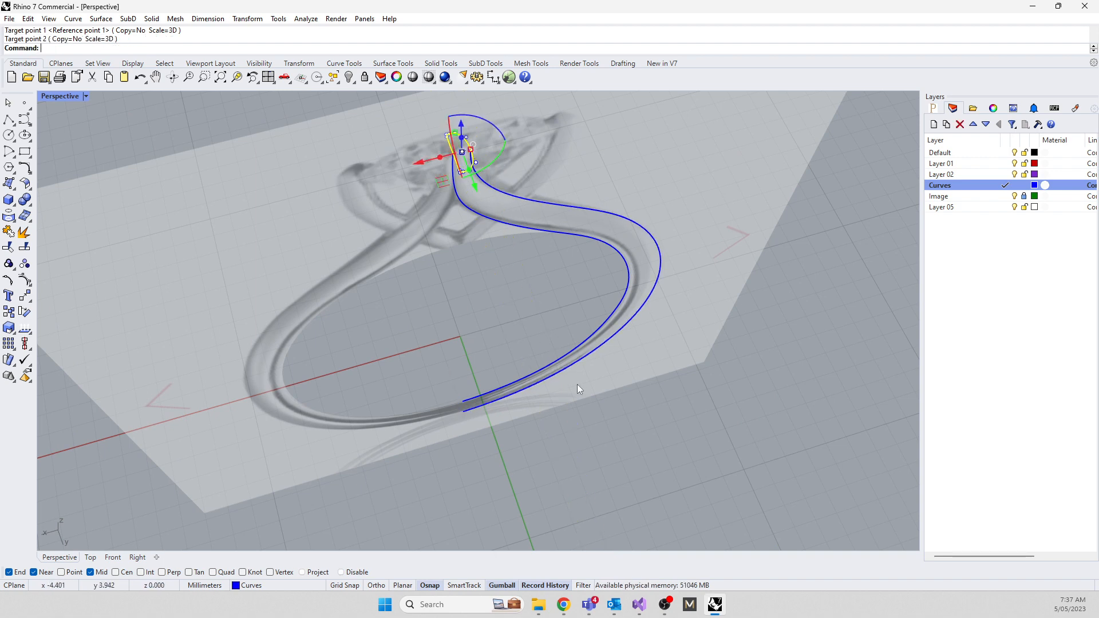
key("ctrl+z")
Orient a copy of the base profile with Copy=Yes and 3D scaling, mapping its inner and outer midpoints onto the traced curves' top ends
right_click_drag(580, 441, 613, 511)
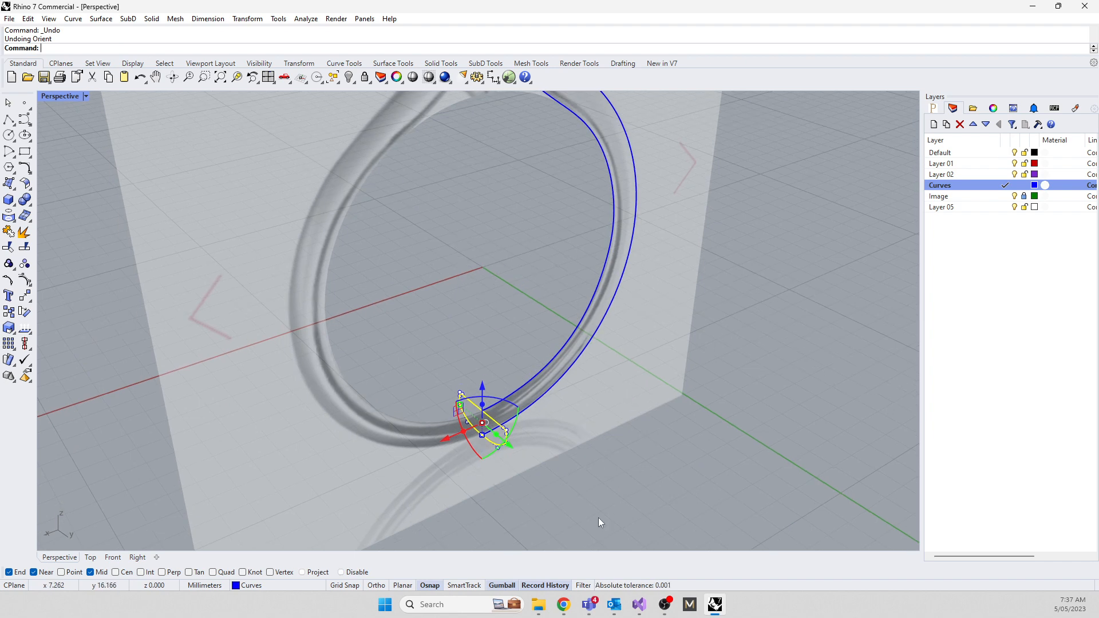
type("rient")
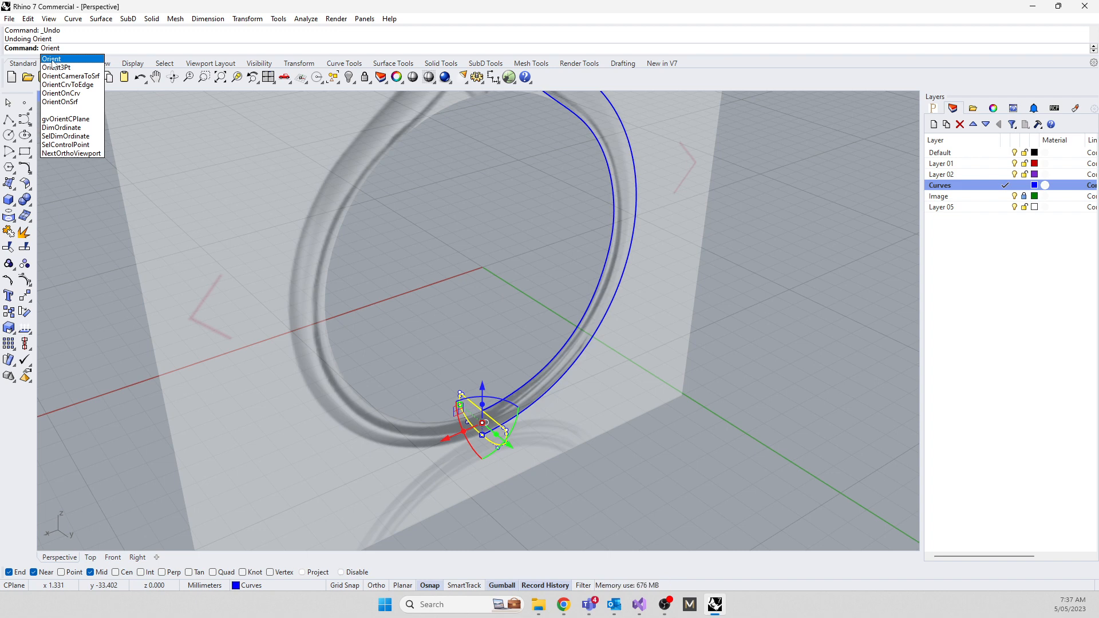
left_click(51, 59)
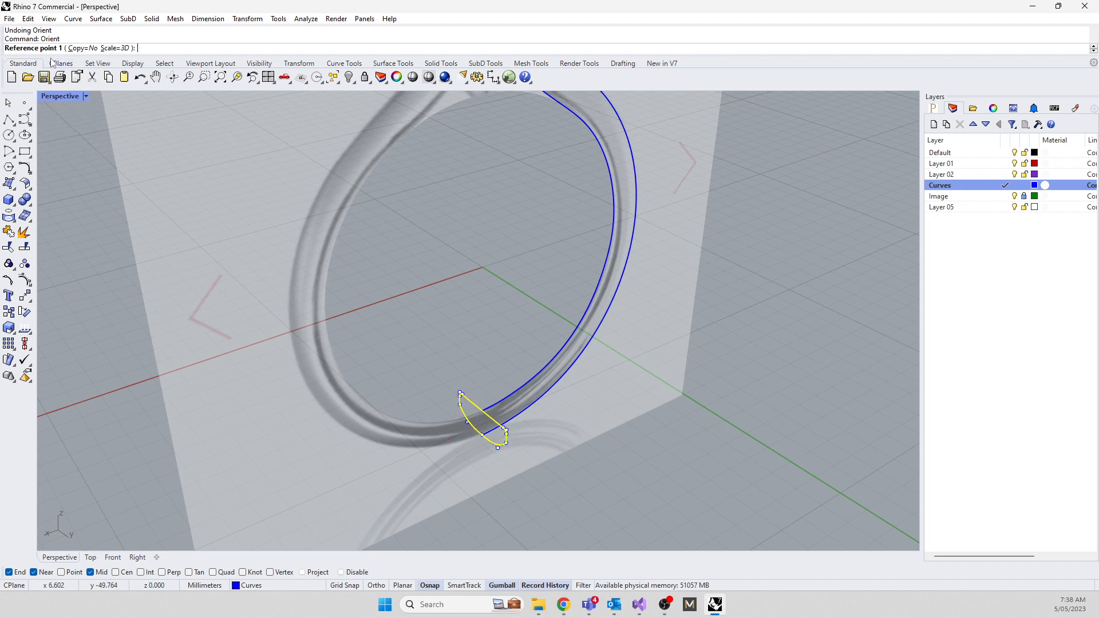
left_click(80, 48)
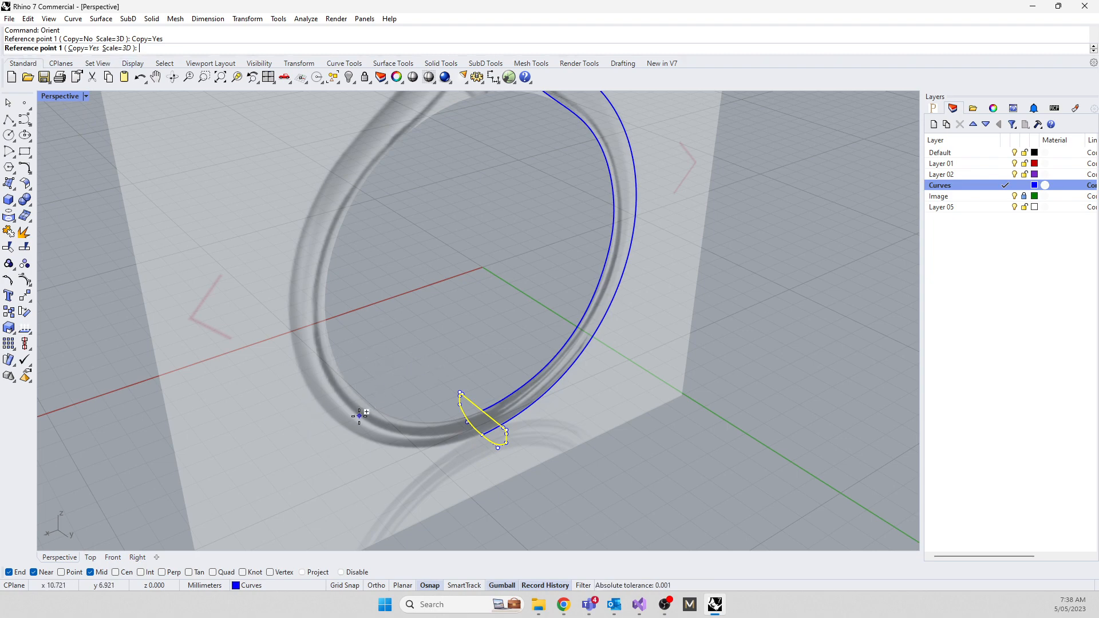
right_click_drag(361, 412, 383, 379)
scroll(478, 374, "up", 7)
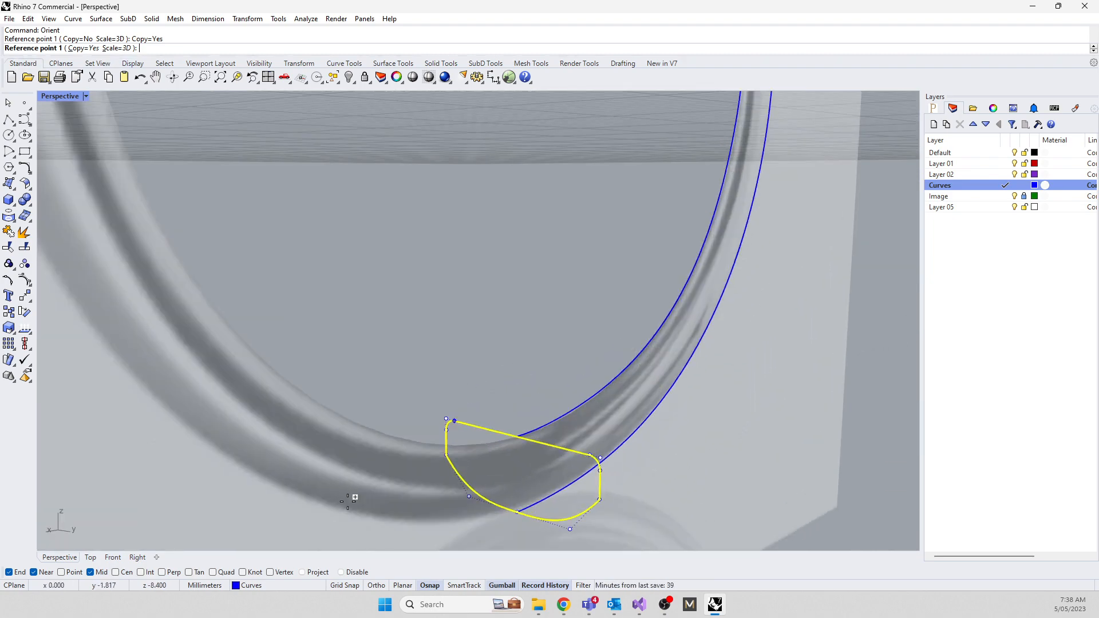
left_click(517, 437)
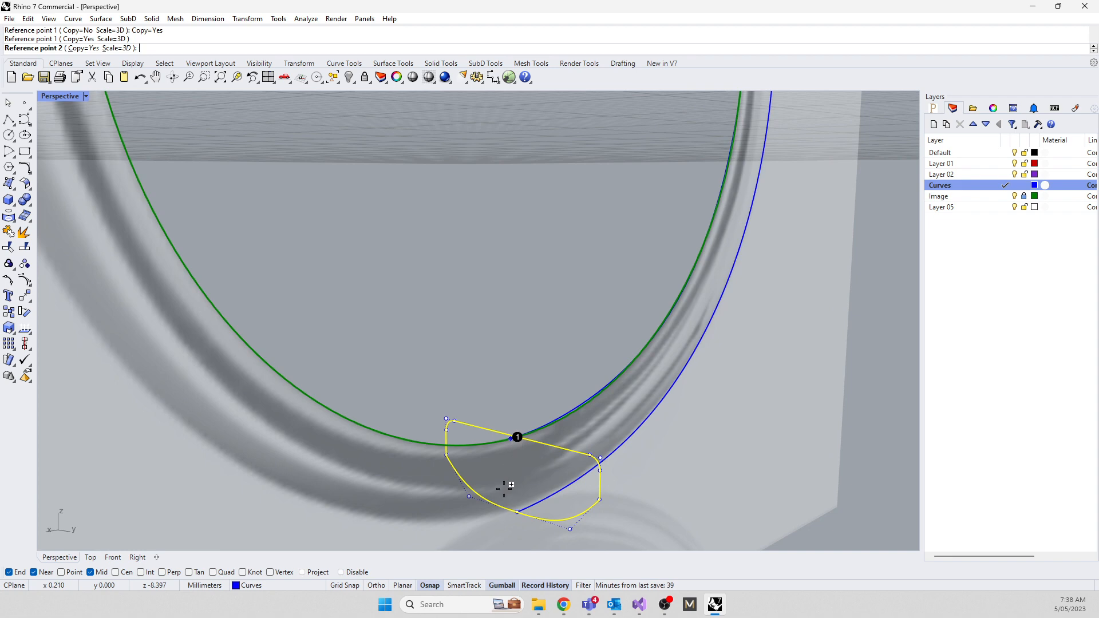
left_click(526, 508)
scroll(444, 510, "down", 5)
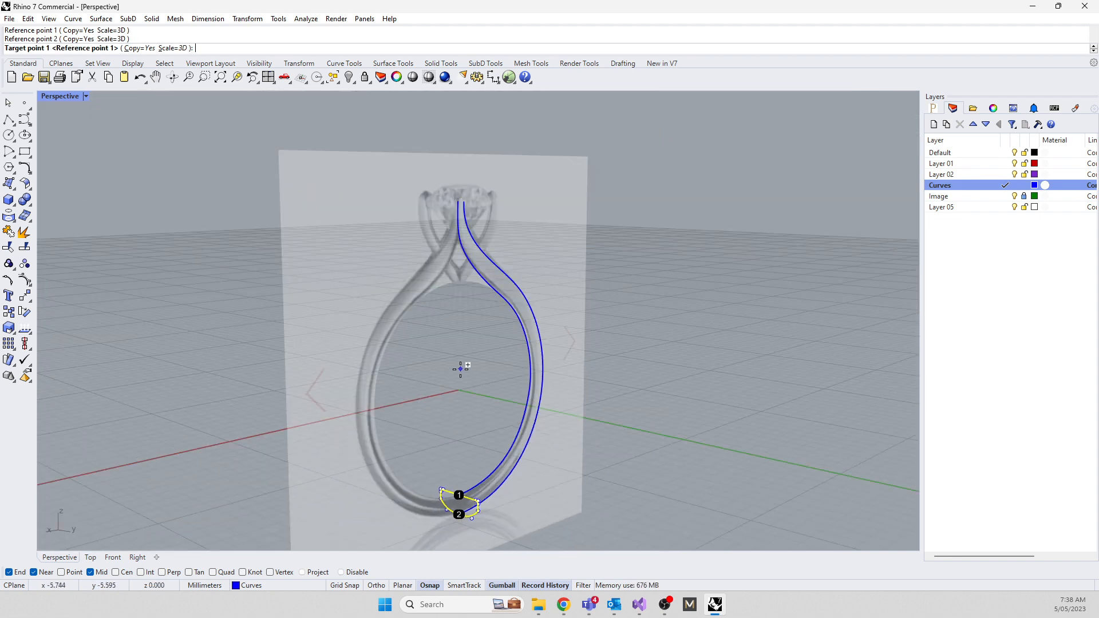
right_click_drag(449, 498, 445, 439)
scroll(454, 253, "up", 6)
left_click(390, 249)
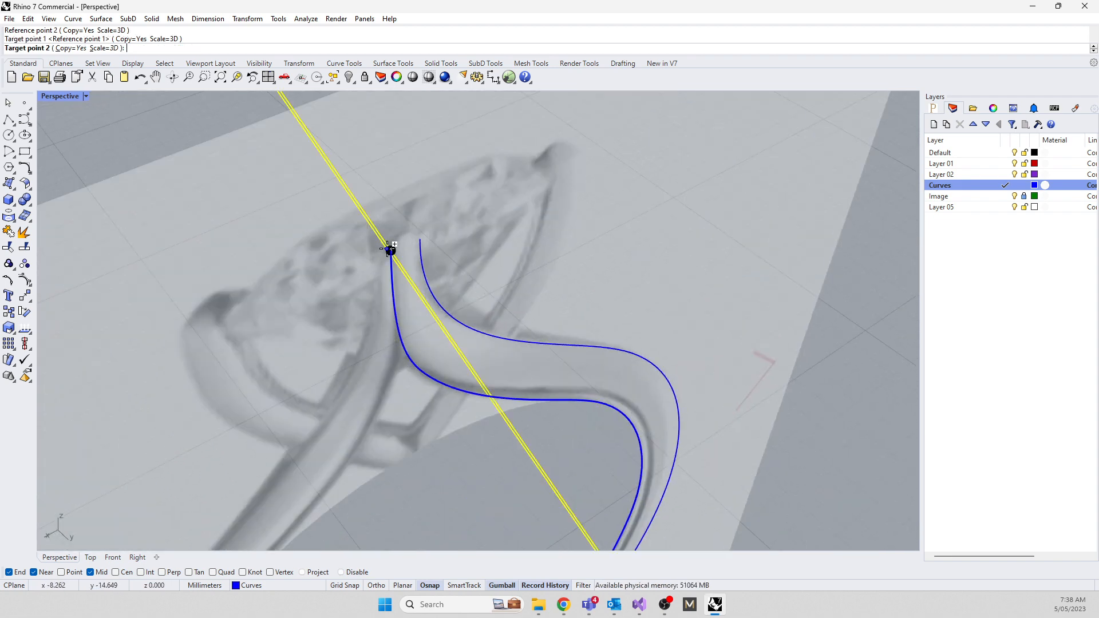
left_click(422, 237)
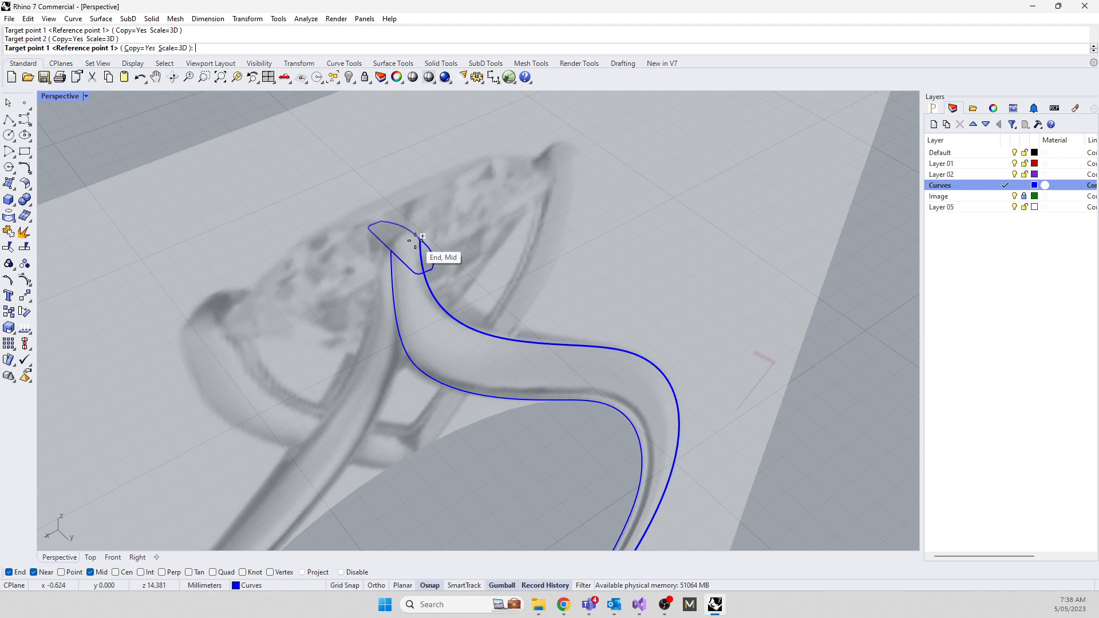
End the Orient command and delete the profile copy at the top of the ring curves
scroll(516, 226, "down", 5)
right_click_drag(474, 487, 417, 358)
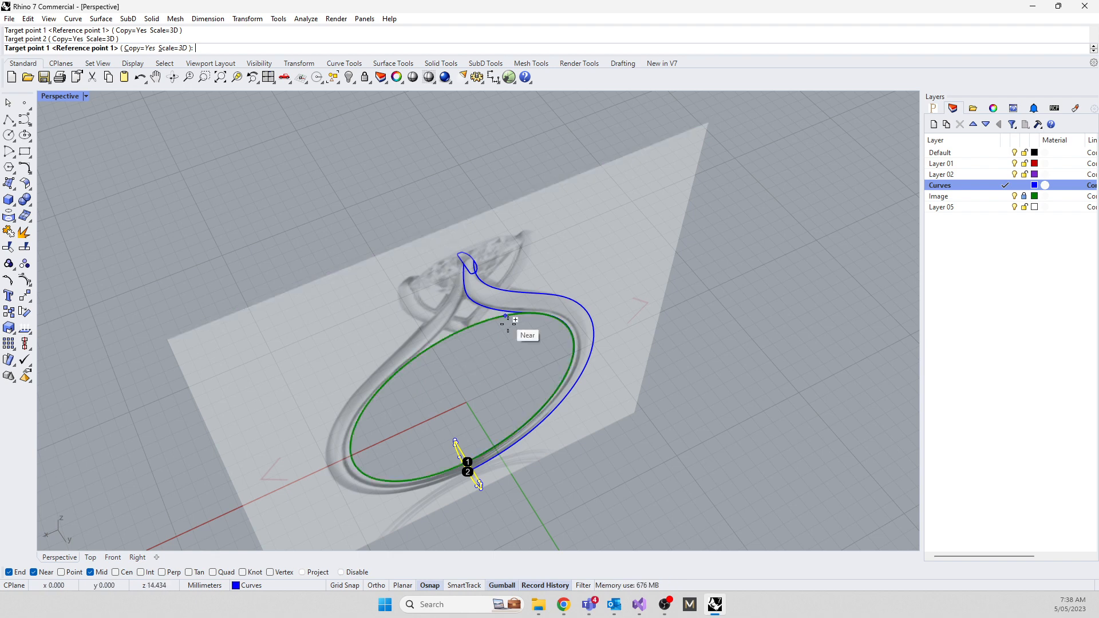
left_click(472, 325)
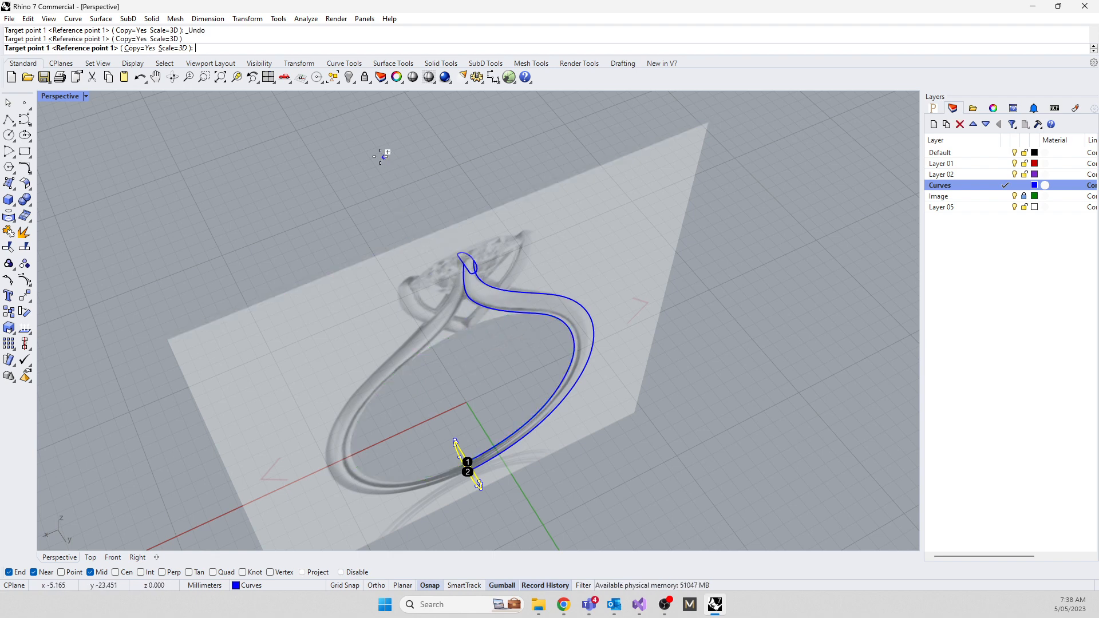
key("Escape")
key("Escape")
right_click_drag(409, 401, 443, 352)
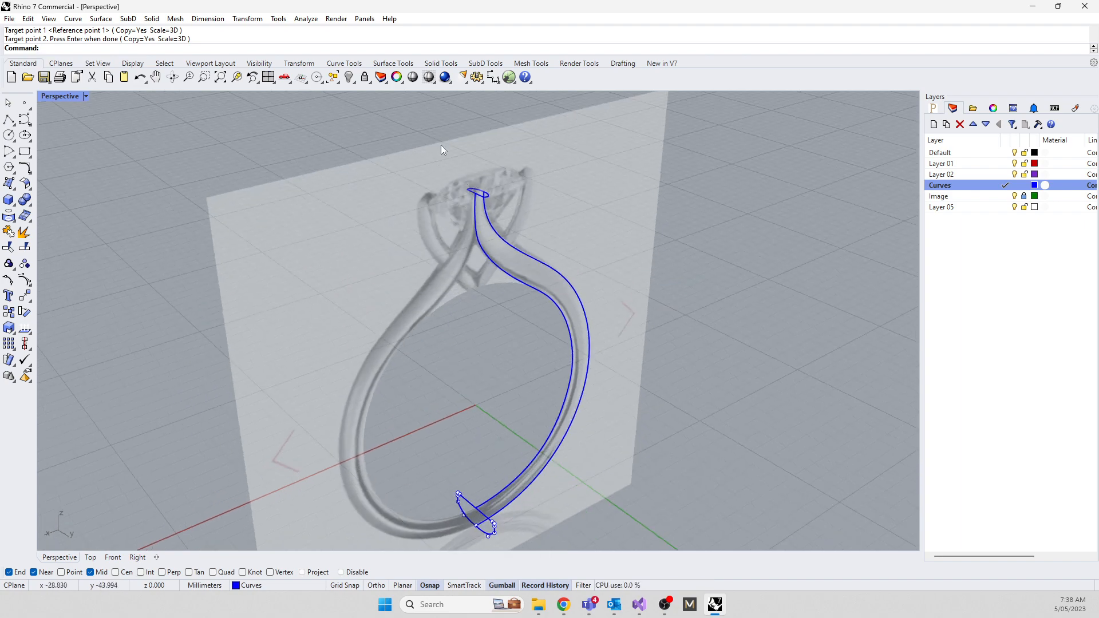
left_click_drag(419, 118, 501, 206)
key("Delete")
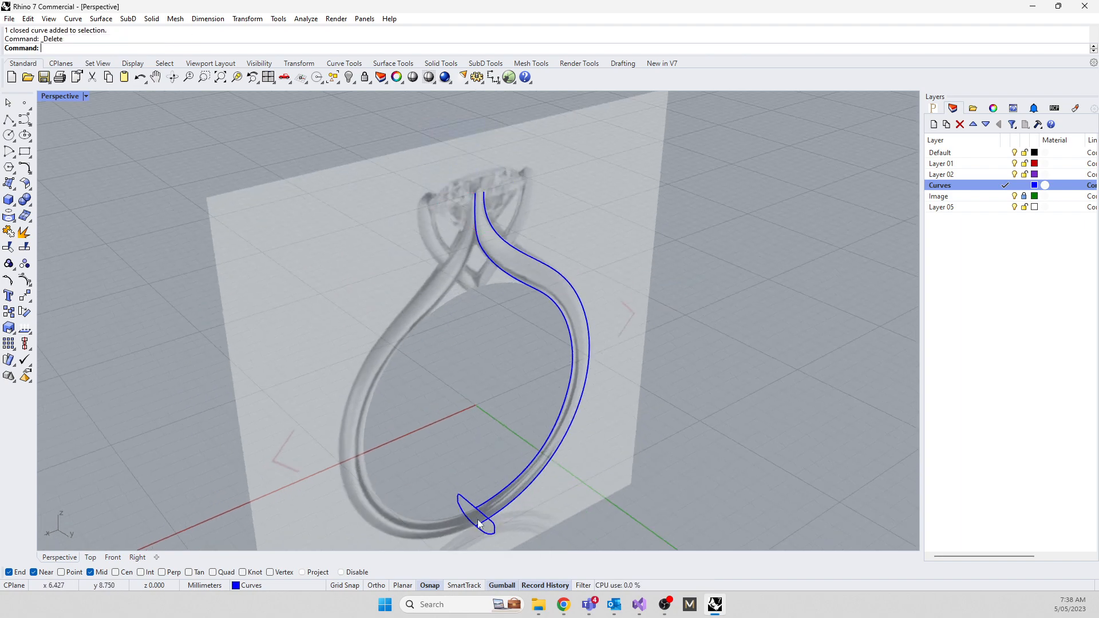
Orient a 3D-scaled copy of the profile, mapping its two lower side corners onto the top ends of the inner and outer curves
scroll(473, 504, "up", 3)
right_click_drag(473, 503, 508, 524)
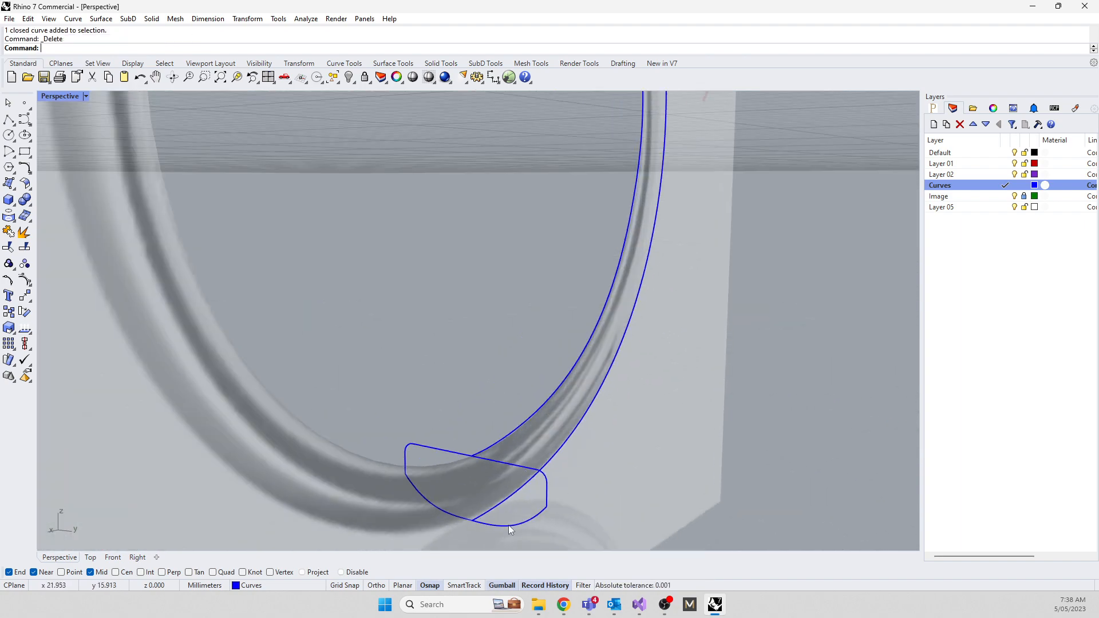
left_click(507, 525)
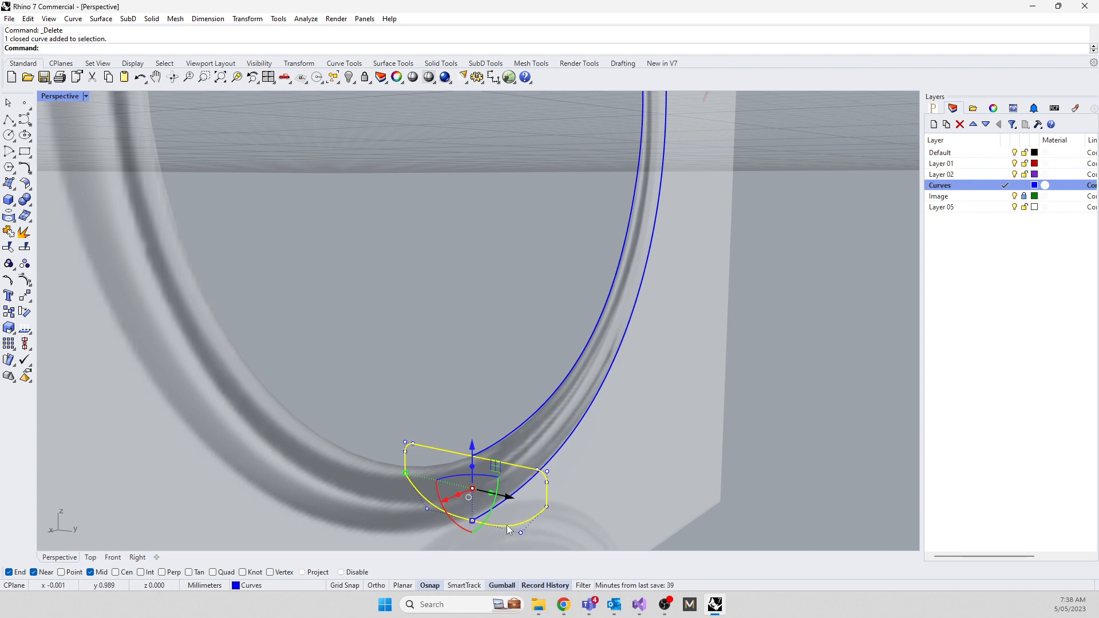
type("Orient")
key("Return")
left_click(406, 475)
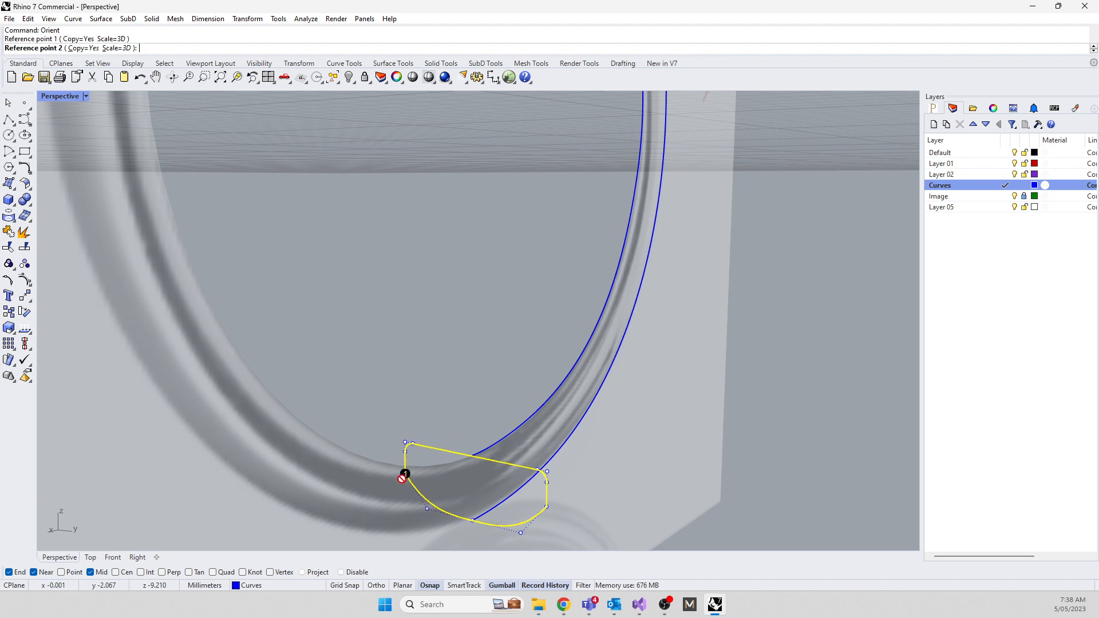
left_click(547, 507)
scroll(508, 307, "down", 5)
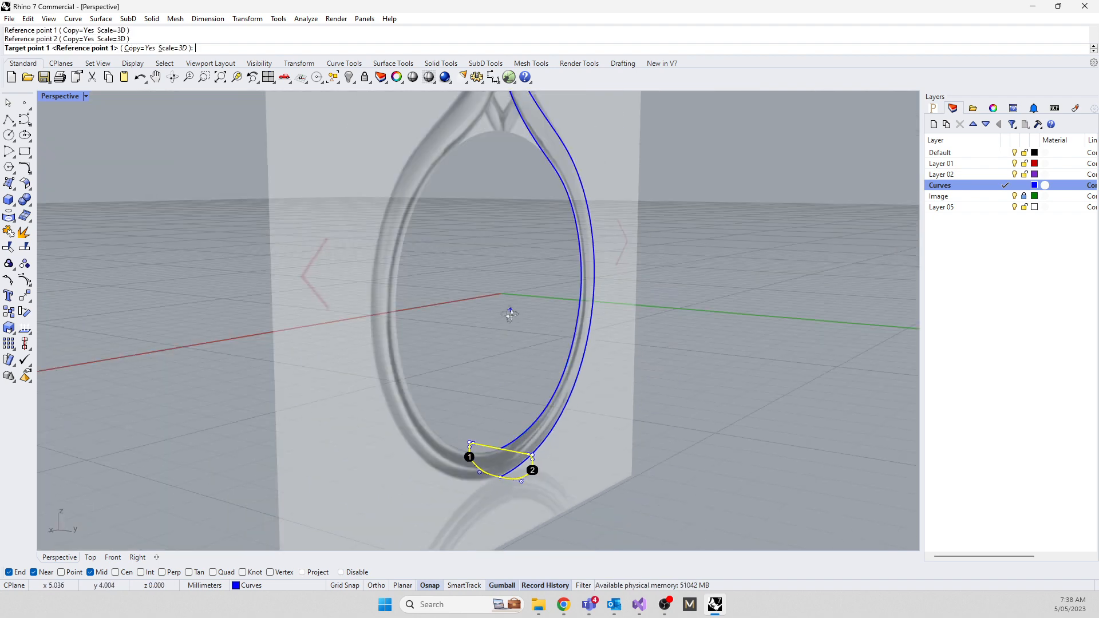
right_click_drag(508, 307, 557, 299)
left_click(503, 237)
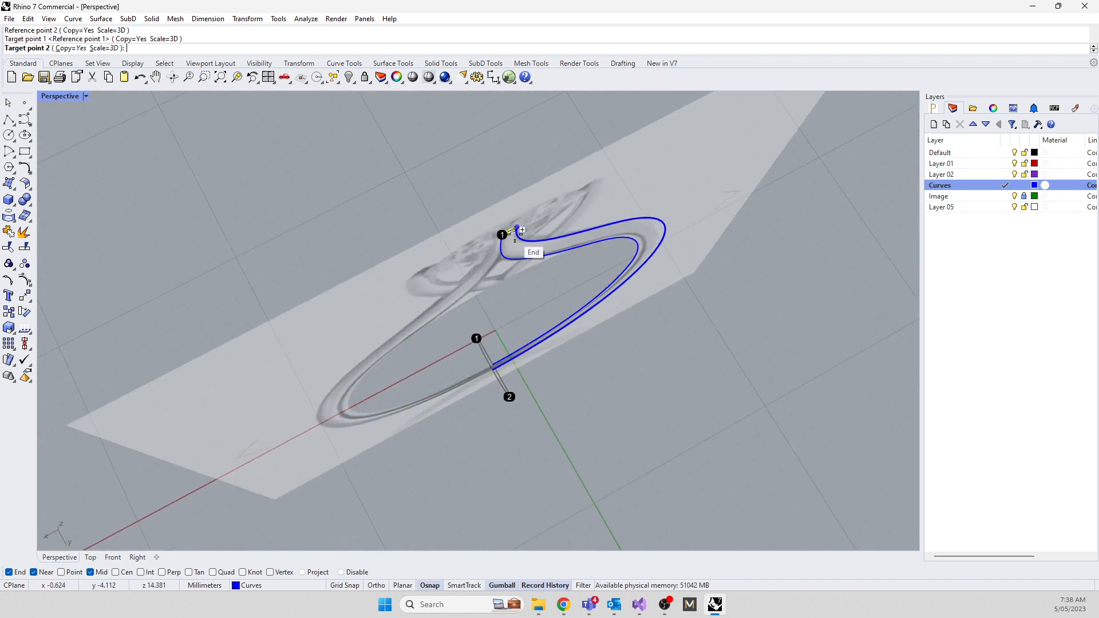
left_click(517, 230)
scroll(517, 230, "up", 4)
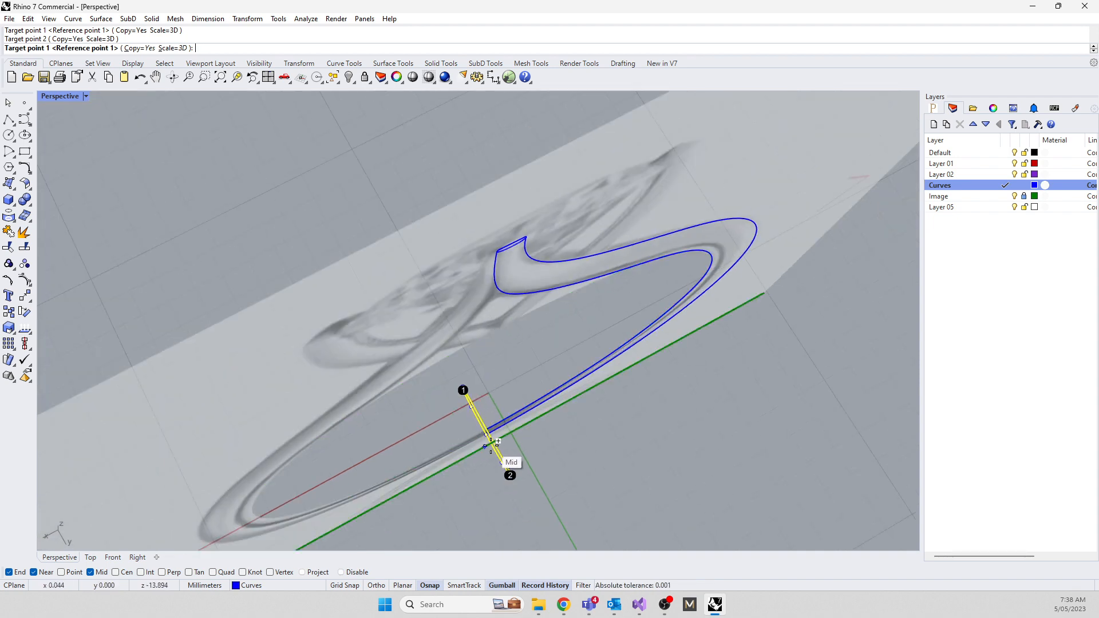
mouse_move(497, 442)
right_mouse_down()
mouse_move(486, 380)
mouse_move(533, 294)
mouse_move(517, 483)
mouse_move(490, 450)
right_mouse_up()
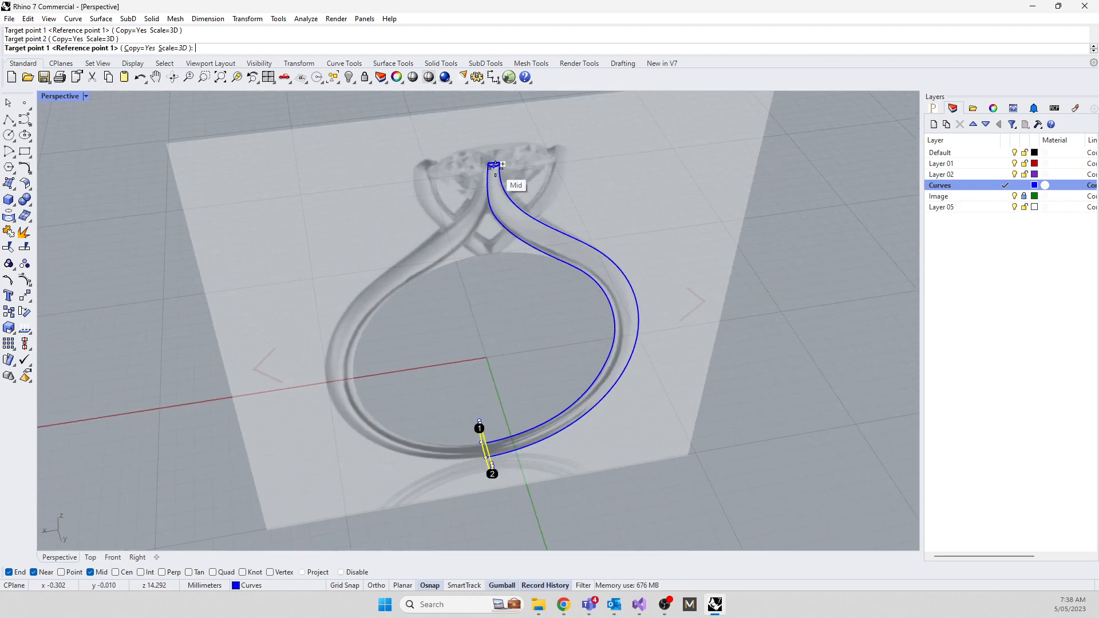
Leave the Orient command and delete the small profile copy spanning the top ends of the curves
key("Escape")
left_click(493, 167)
key("Delete")
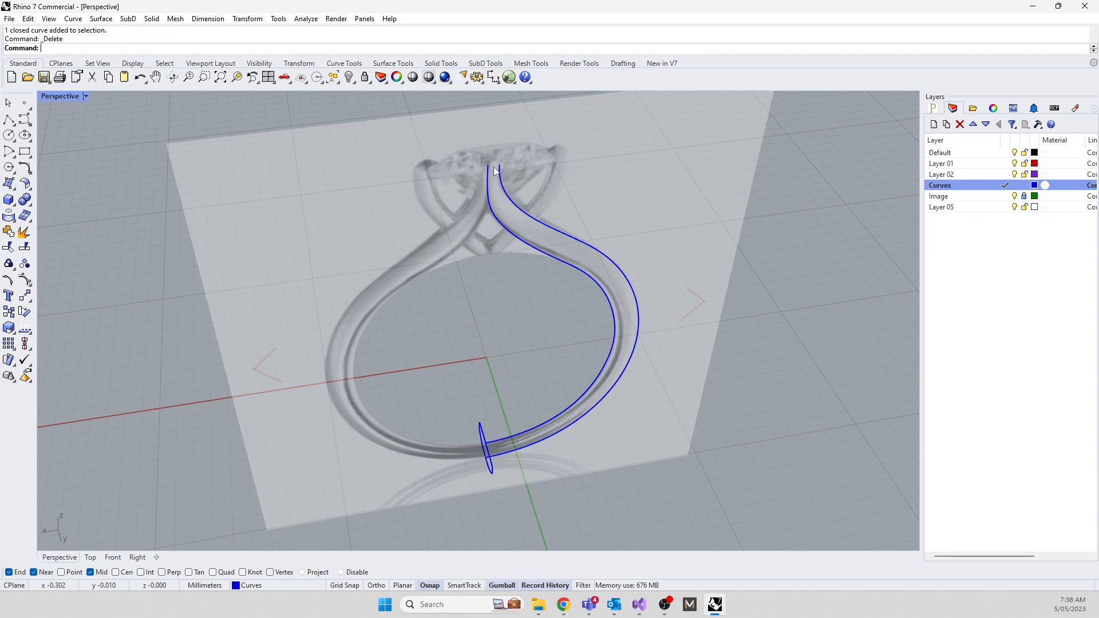
Examine the inner traced curve from the profile at the ring's base up to its top end
right_click_drag(493, 172, 499, 305)
scroll(510, 482, "up", 5)
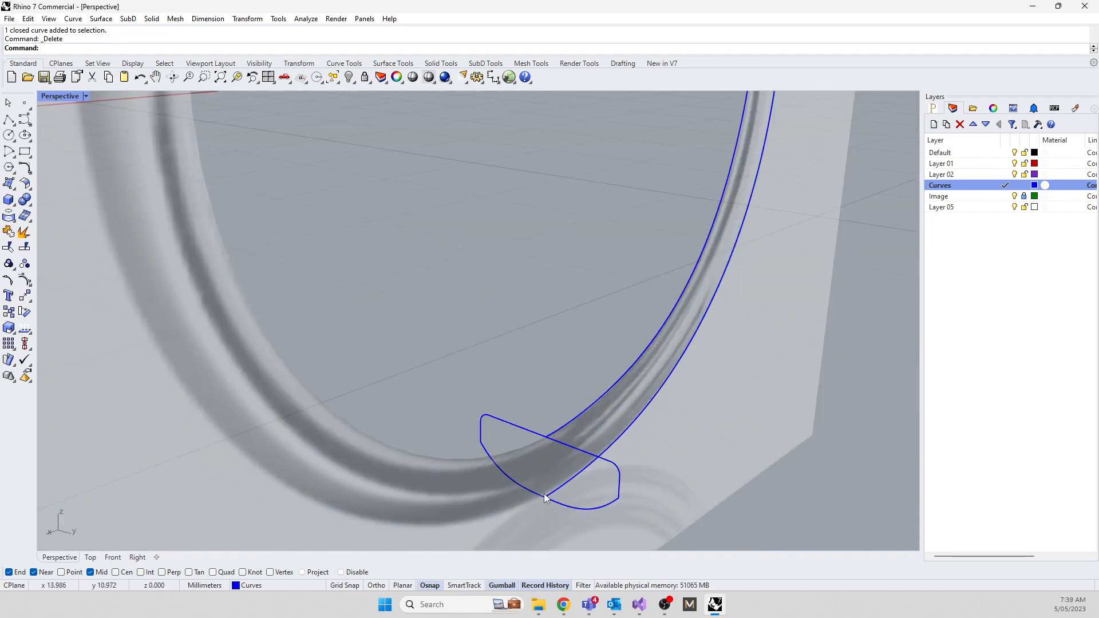
left_click(569, 484)
left_click(568, 426)
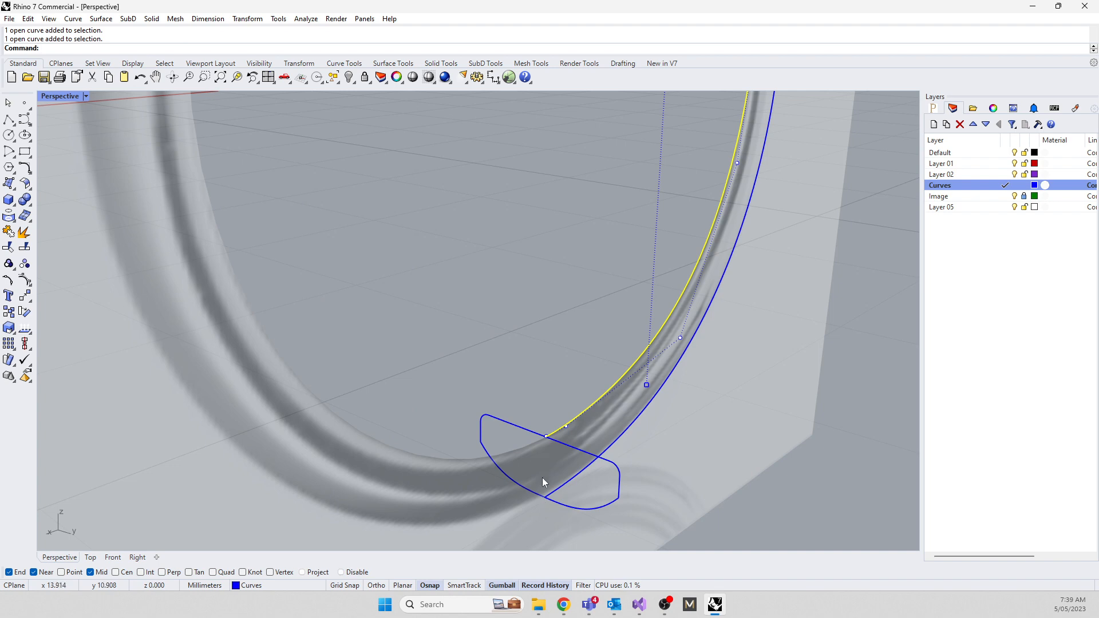
scroll(542, 478, "down", 6)
right_click_drag(537, 452, 548, 246)
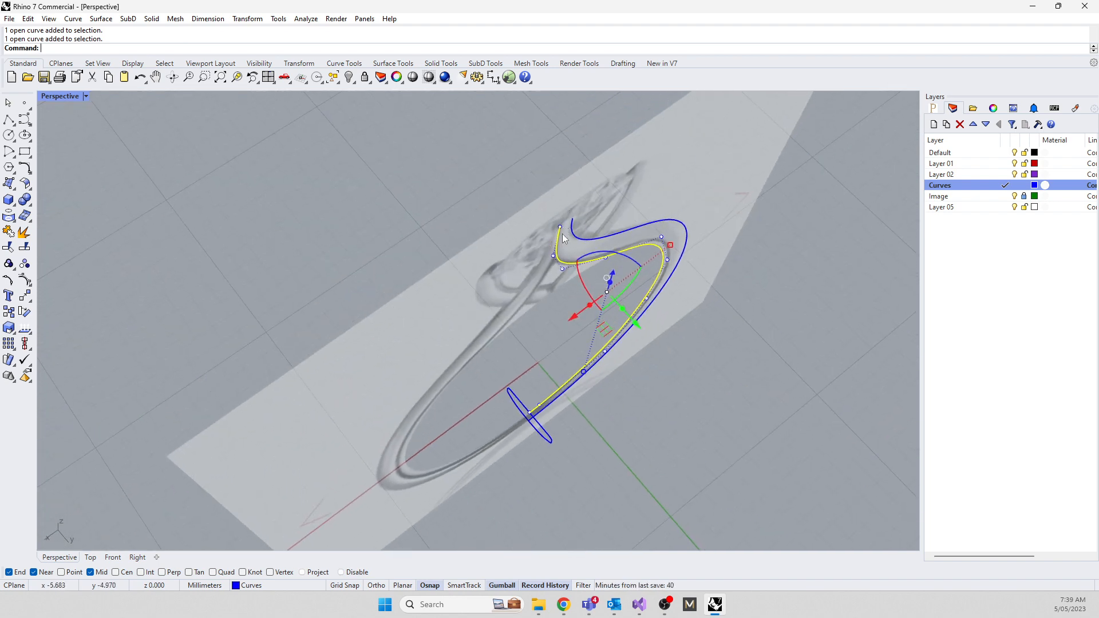
right_click_drag(564, 231, 503, 469)
scroll(532, 452, "up", 3)
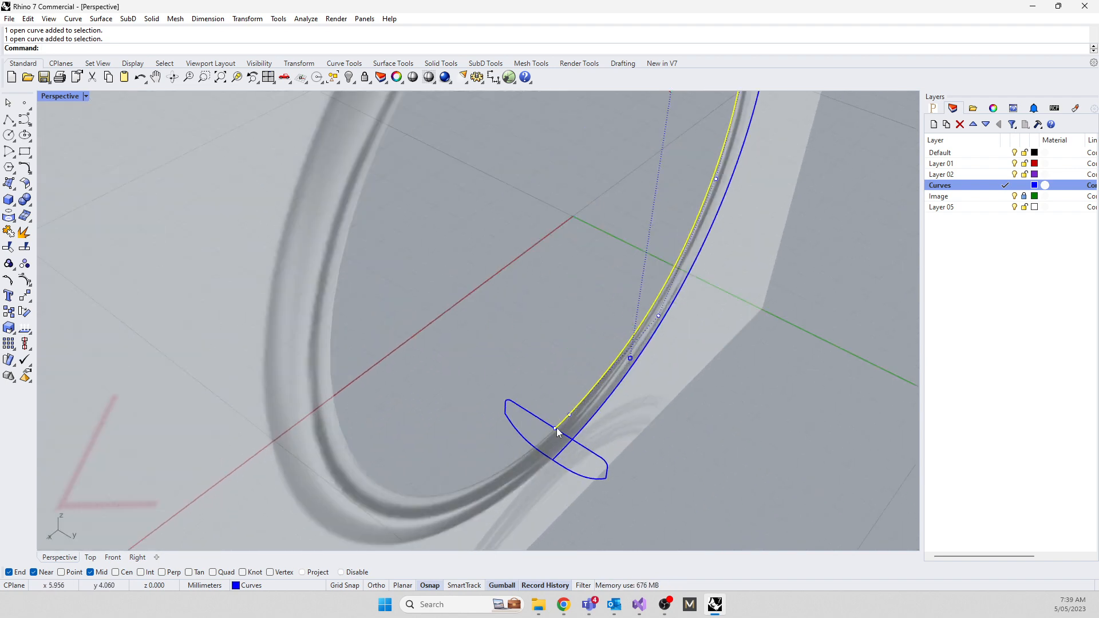
right_click_drag(548, 405, 572, 169)
scroll(558, 245, "down", 5)
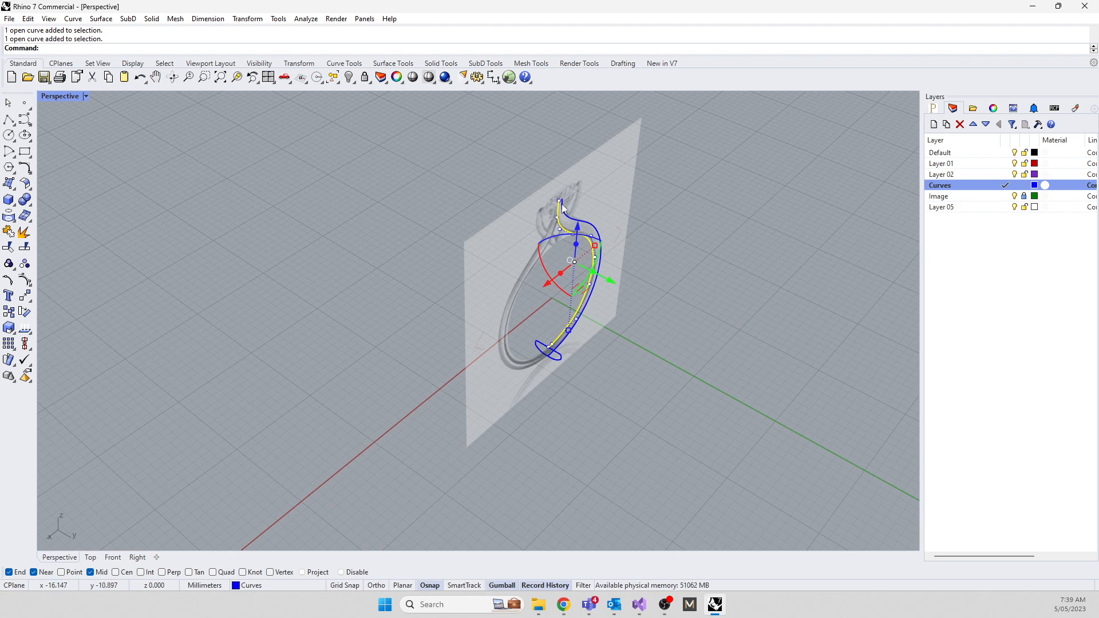
scroll(561, 384, "up", 5)
scroll(554, 405, "down", 5)
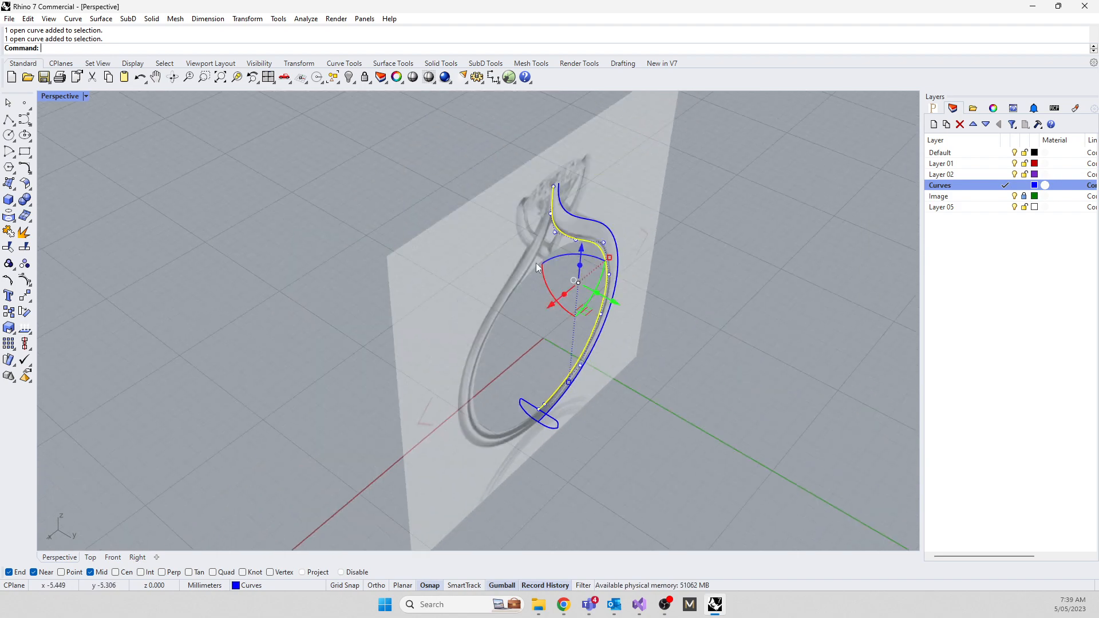
scroll(532, 372, "up", 2)
scroll(516, 344, "down", 2)
scroll(541, 372, "up", 5)
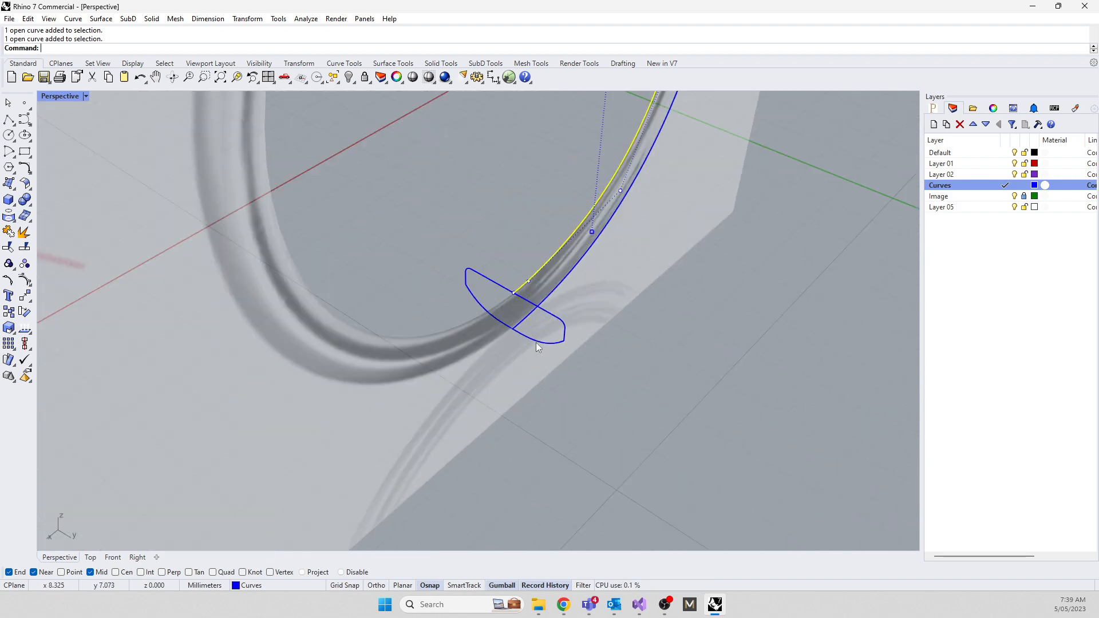
Orient the base profile as a 3D-scaled copy, taking its flat edge's midpoint and the outer curve's lower end as reference points
left_click(544, 350)
type("Orinet")
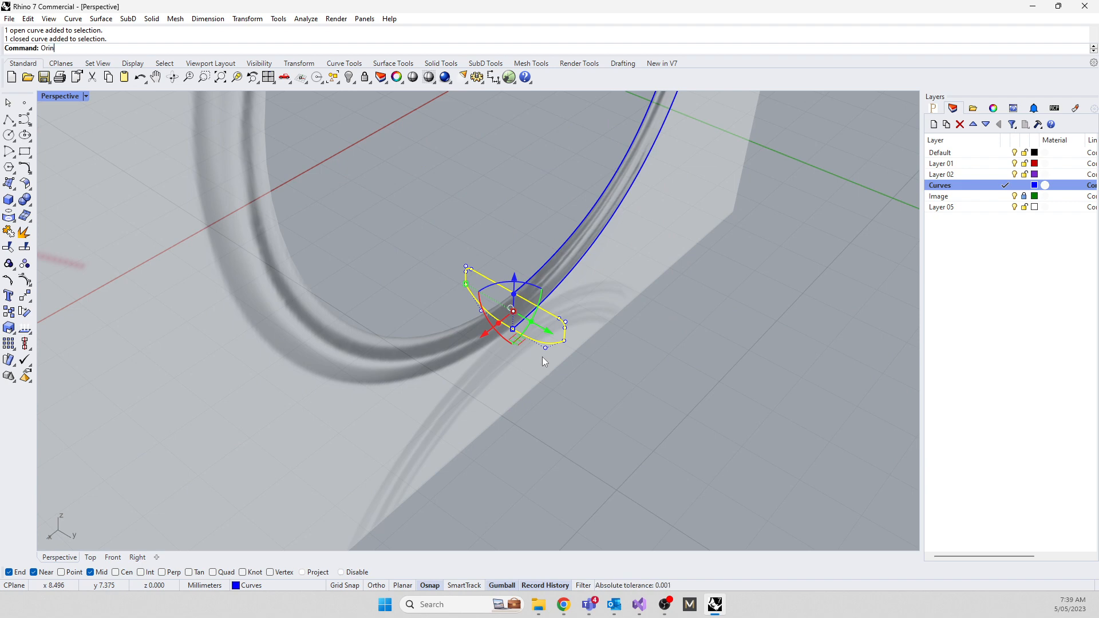
key("Return")
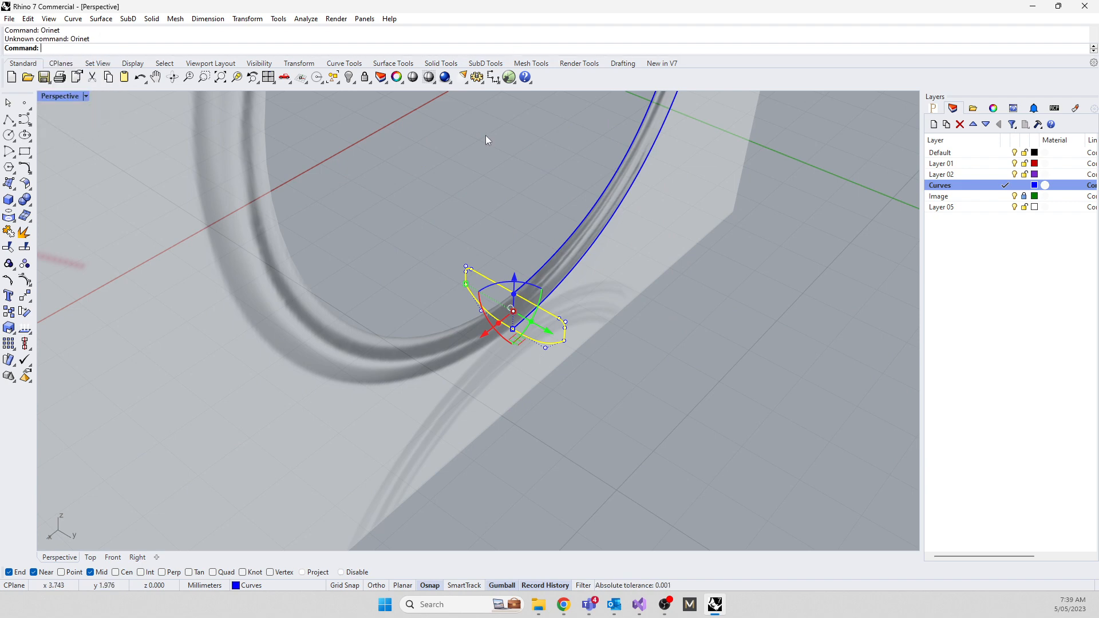
type("Orient")
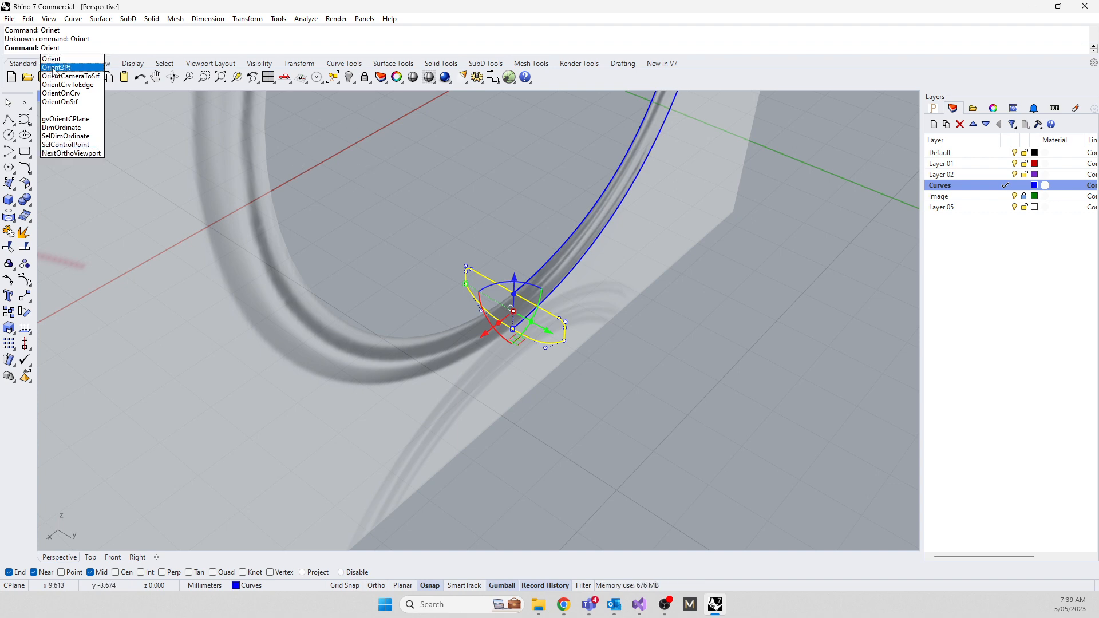
key("Return")
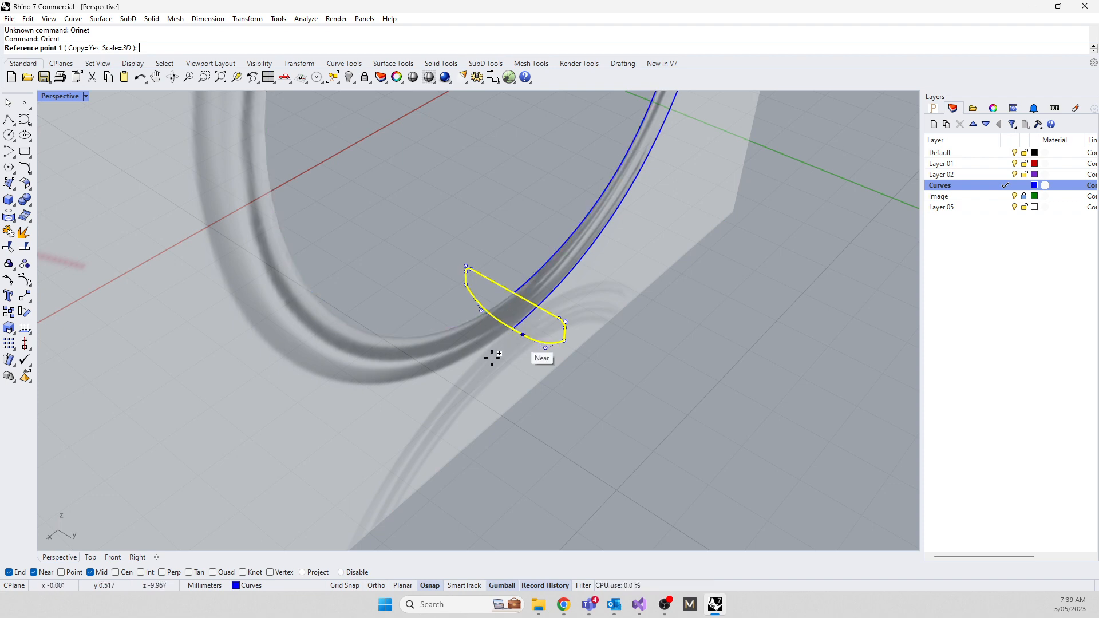
scroll(498, 452, "down", 5)
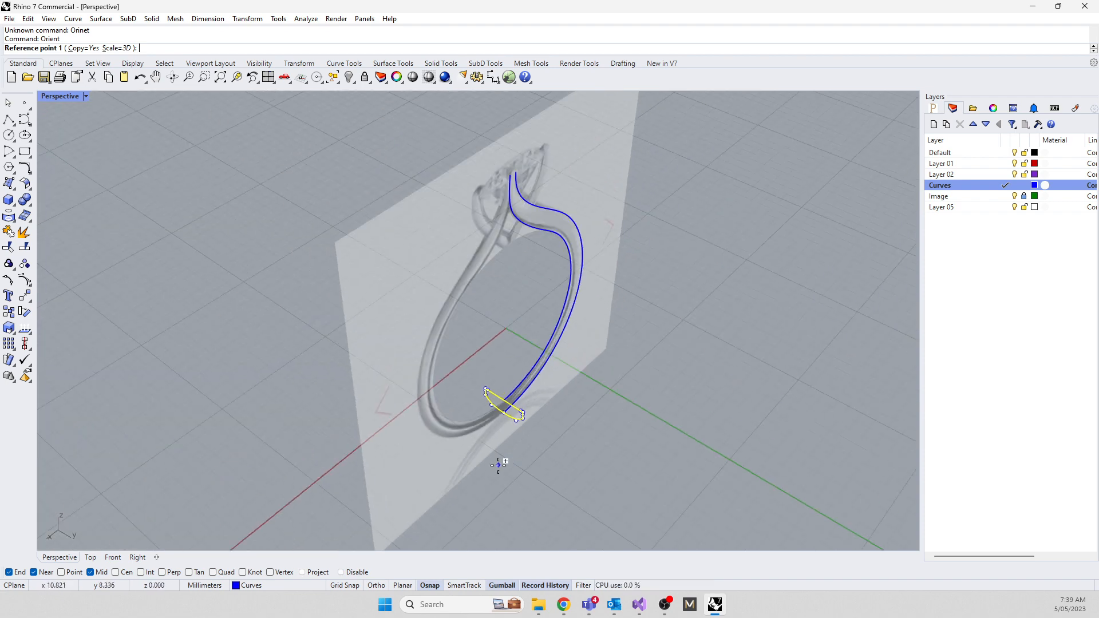
scroll(498, 465, "down", 2)
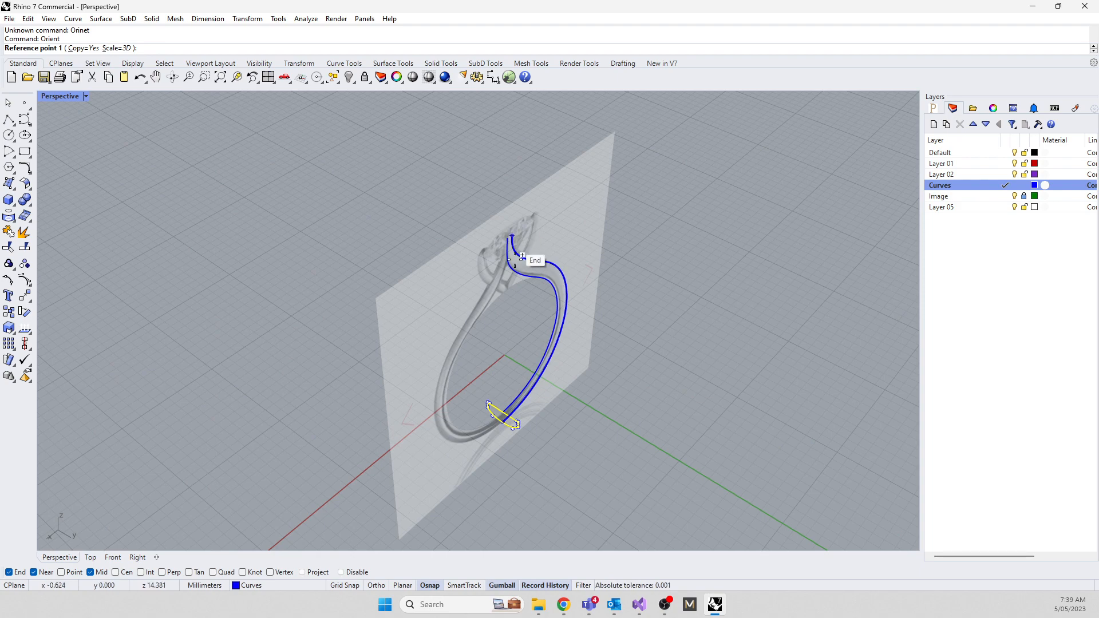
scroll(501, 452, "up", 5)
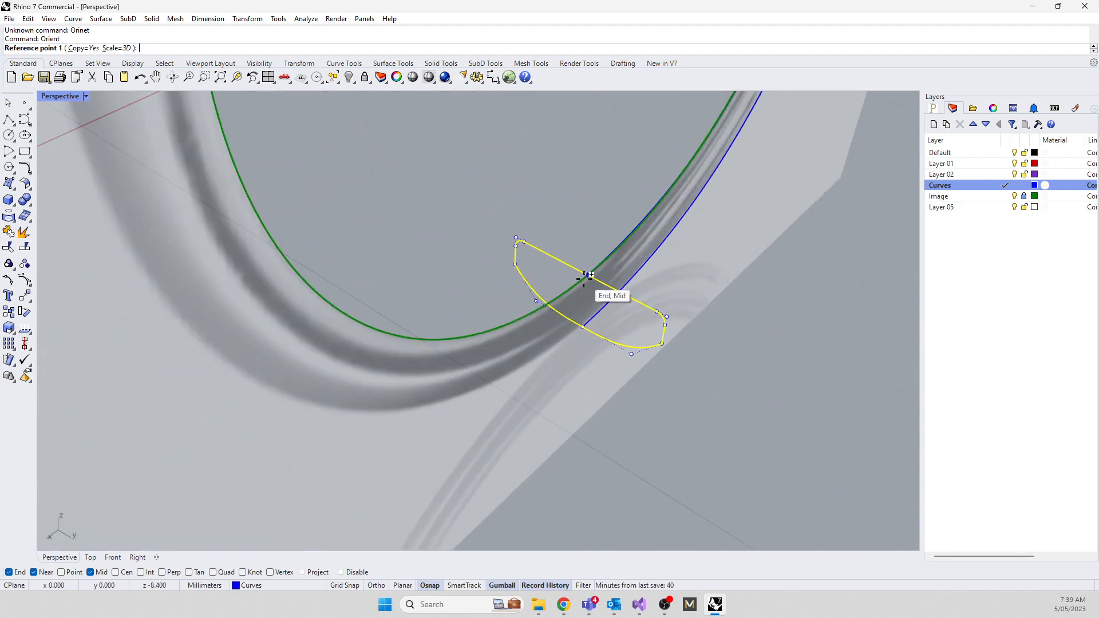
right_click_drag(442, 302, 424, 238)
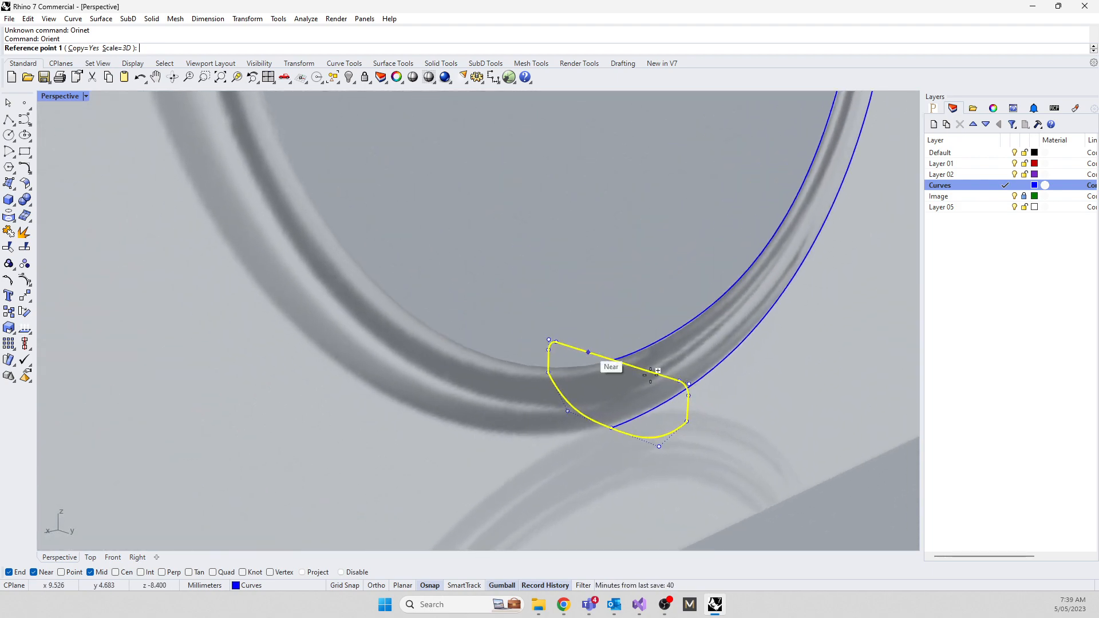
left_click(614, 361)
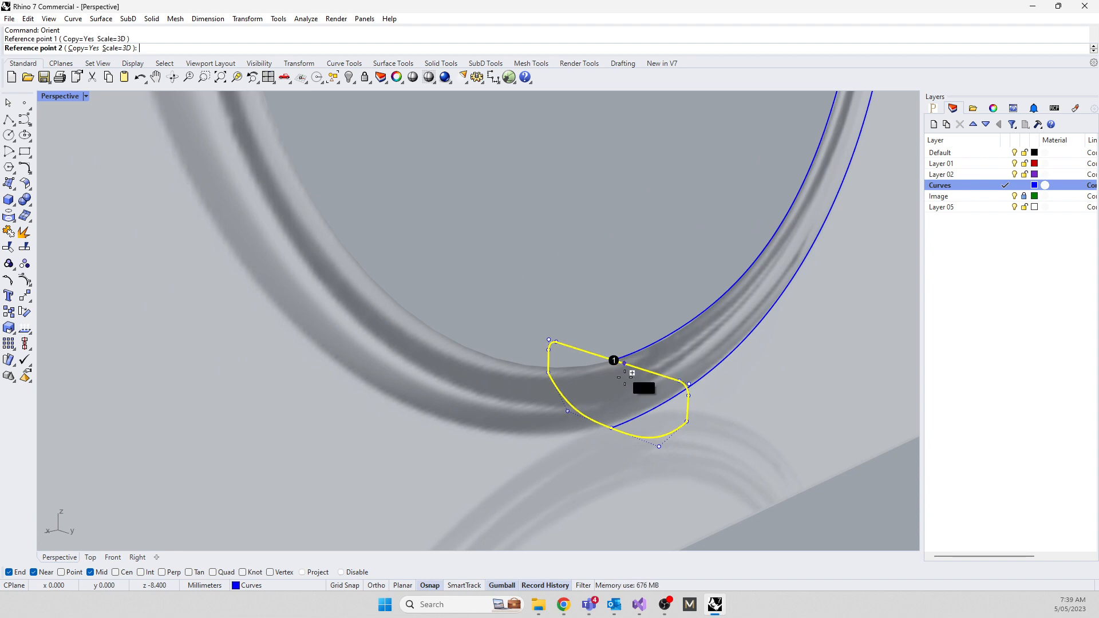
left_click(614, 424)
Place the profile copy by mapping its reference points onto the top ends of the inner and outer curves, and finish orienting
scroll(572, 455, "down", 6)
right_click_drag(572, 458, 574, 434)
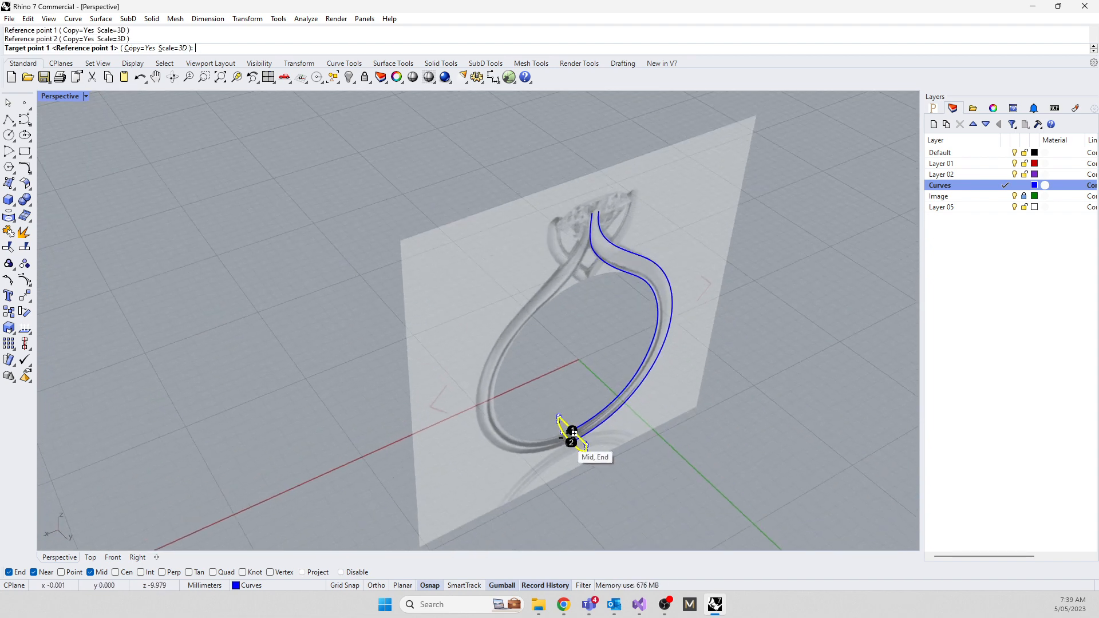
right_click_drag(588, 339, 584, 367)
scroll(594, 238, "up", 12)
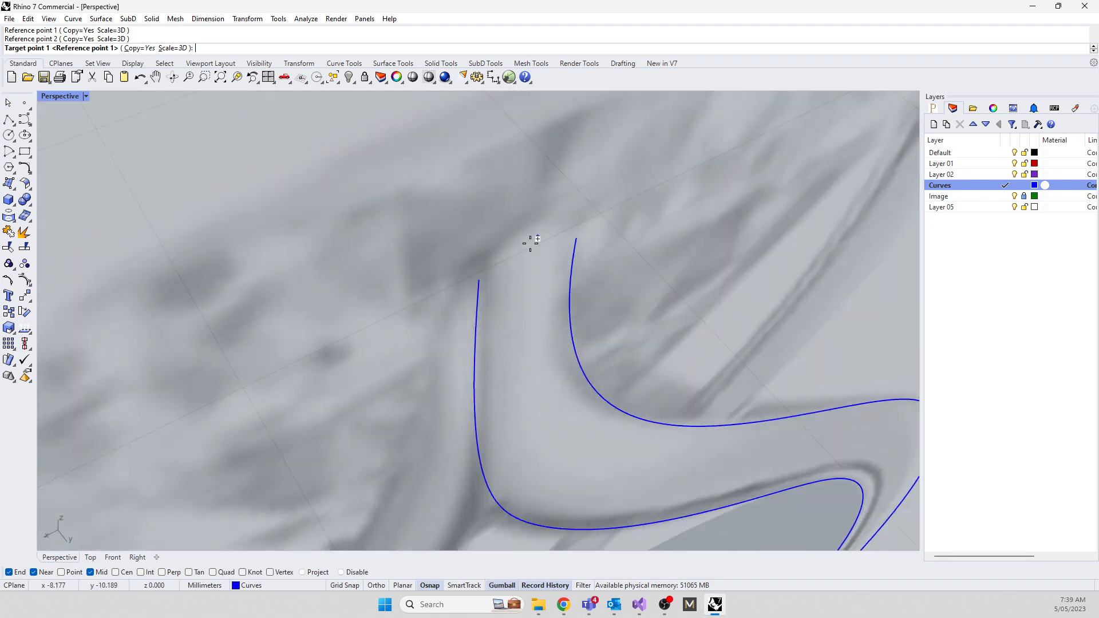
left_click(479, 280)
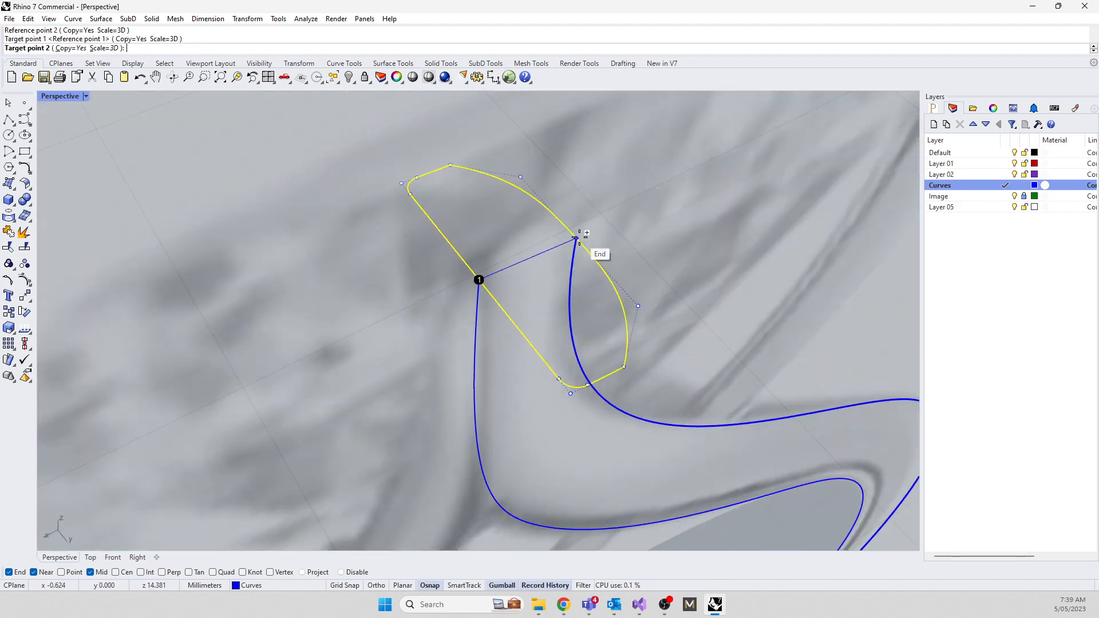
left_click(576, 237)
scroll(578, 257, "down", 12)
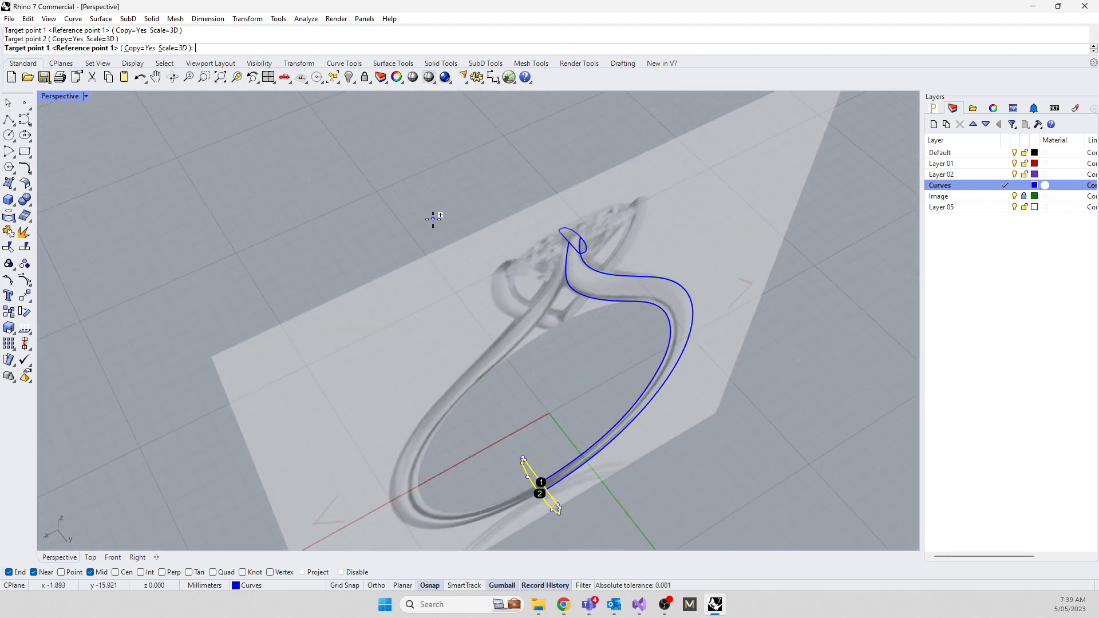
key("Return")
key("Return")
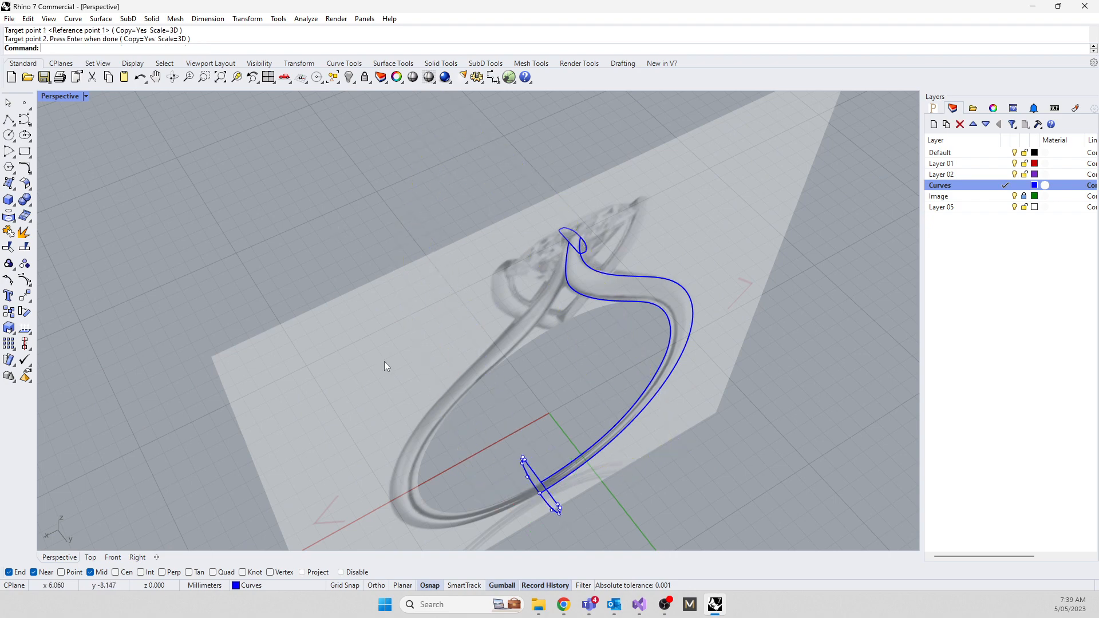
right_click_drag(384, 362, 239, 415)
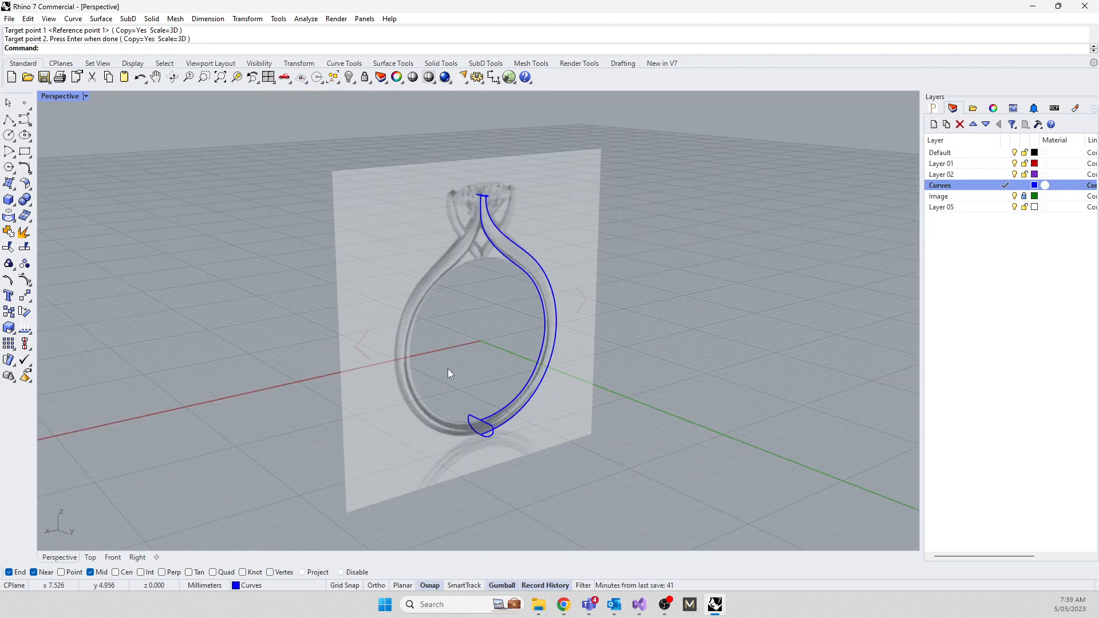
right_click_drag(447, 369, 496, 187)
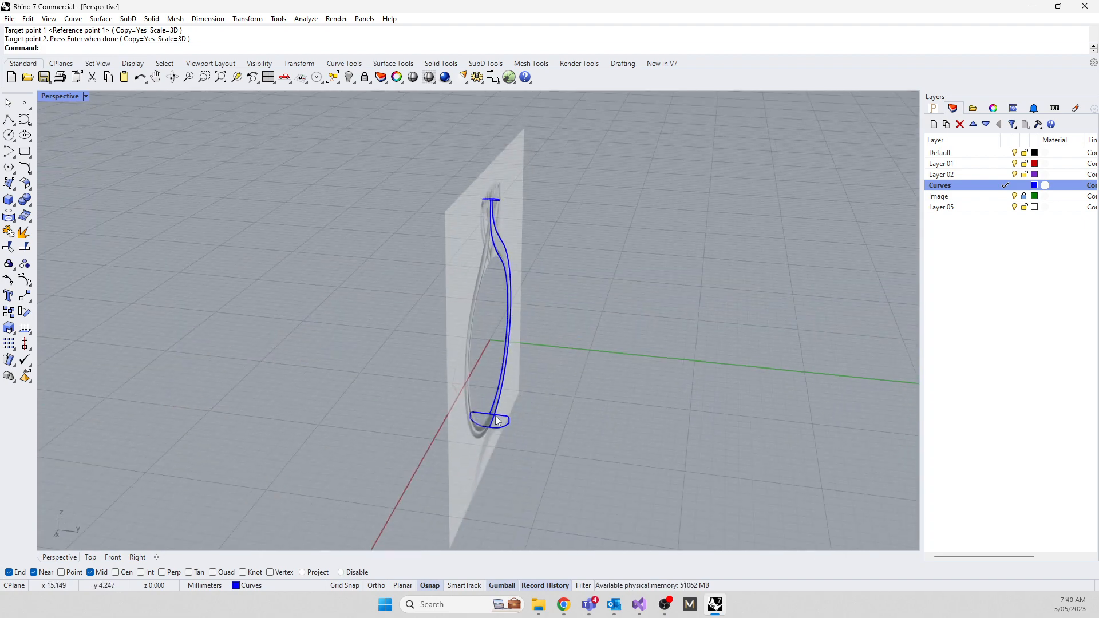
right_click_drag(503, 451, 460, 205)
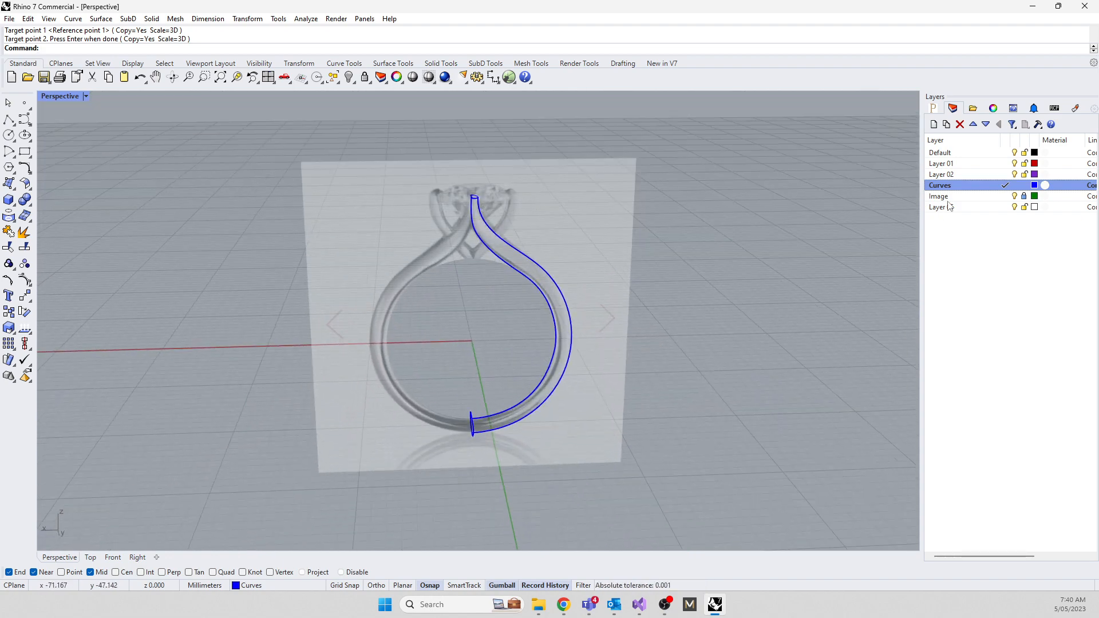
left_click(941, 177)
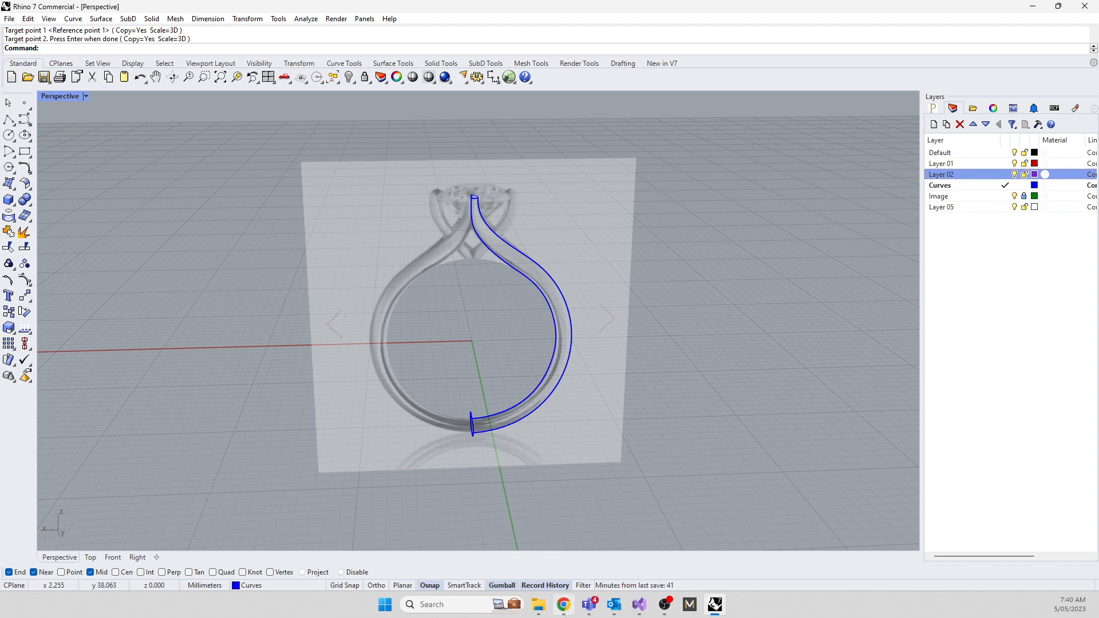
left_click(564, 605)
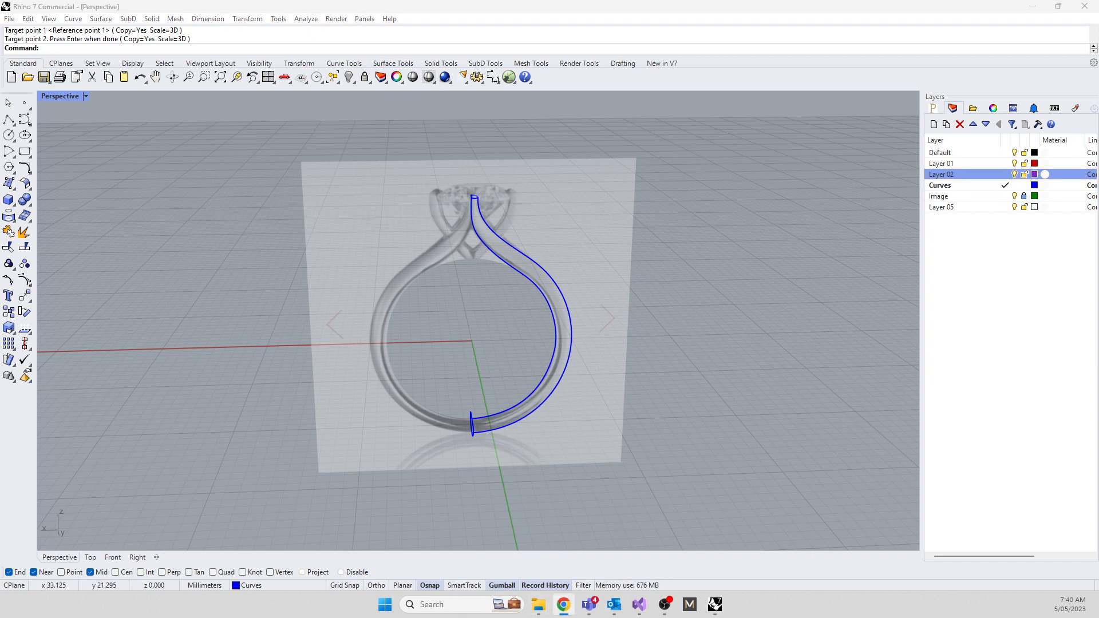
left_click_drag(0, 59, 0, 60)
Restore the four-viewport layout and frame the stone setting in the Front view
double_click(68, 96)
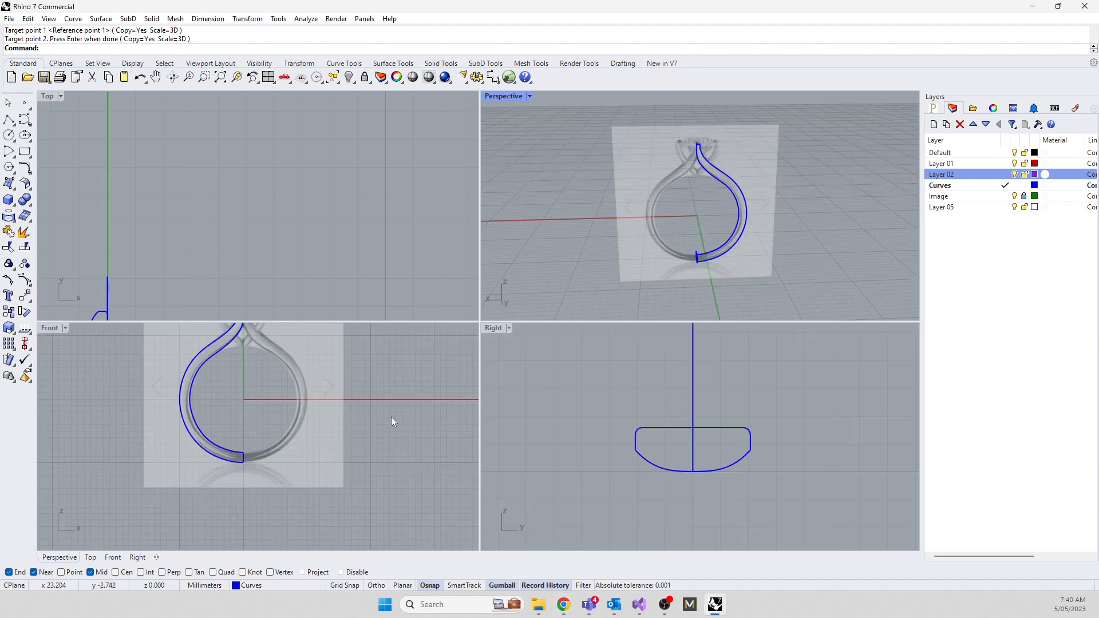
right_click_drag(393, 417, 408, 483)
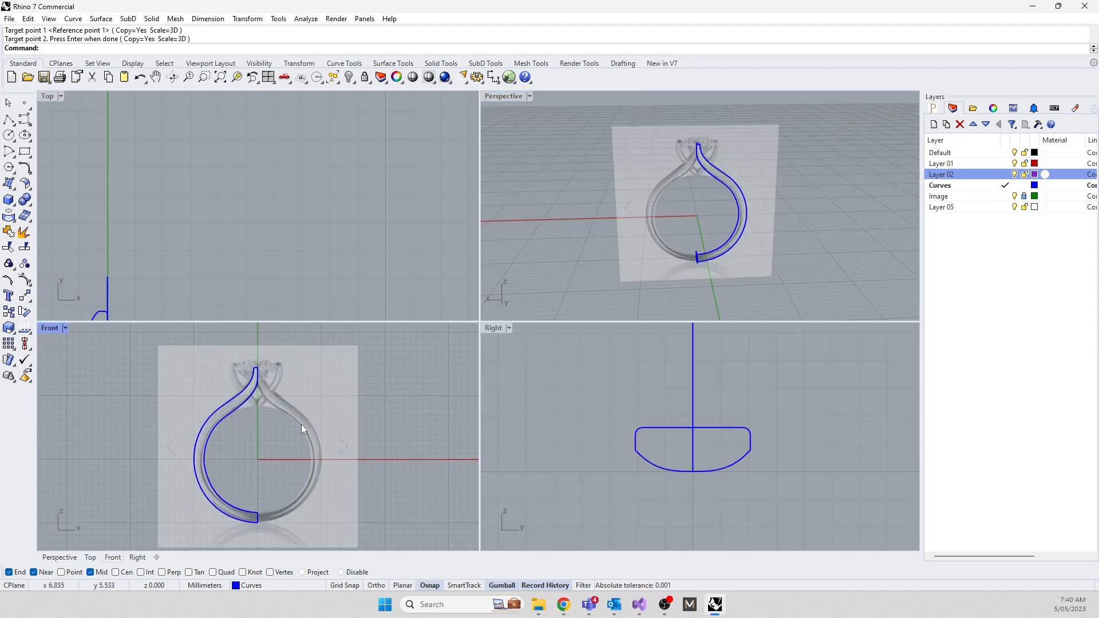
scroll(198, 215, "down", 12)
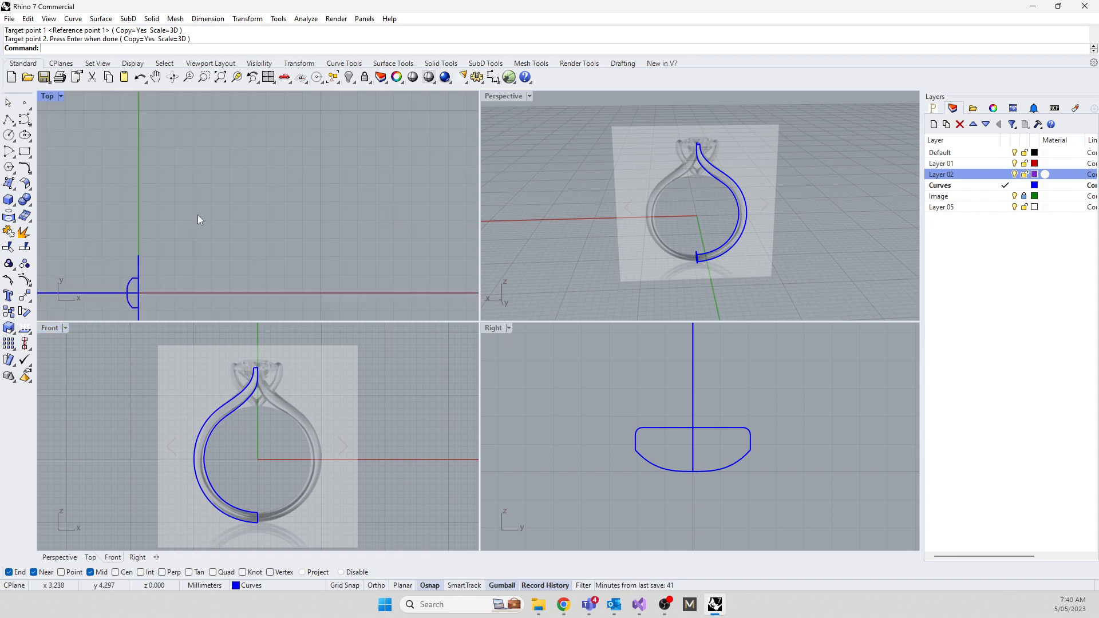
scroll(240, 368, "up", 4)
scroll(241, 373, "up", 3)
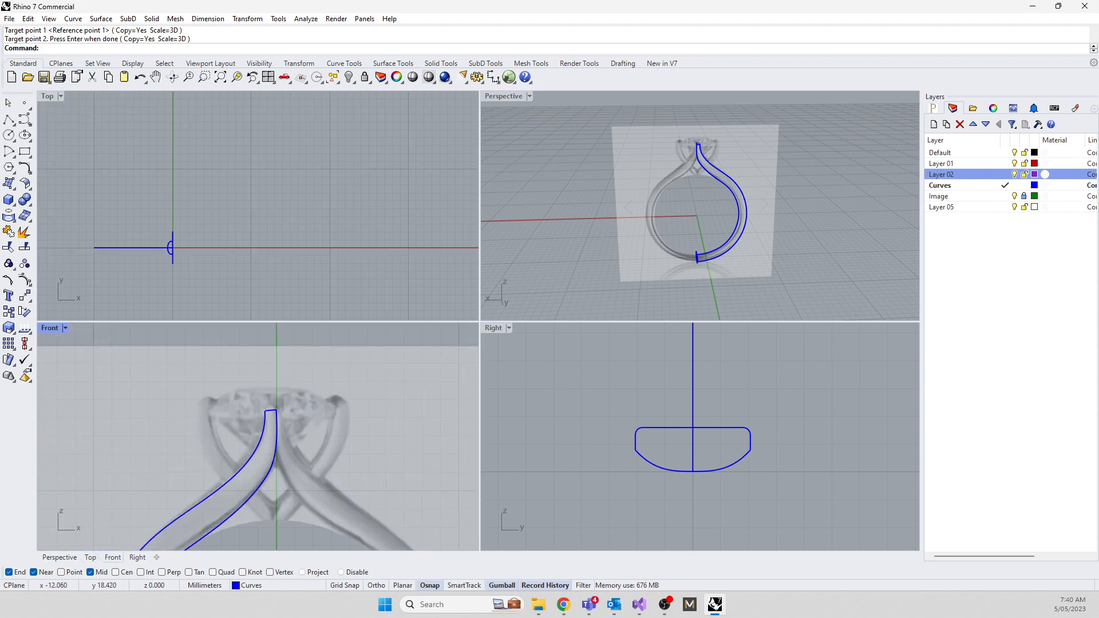
Rename Layer 02 to Diamond and make it the current layer
right_click(944, 180)
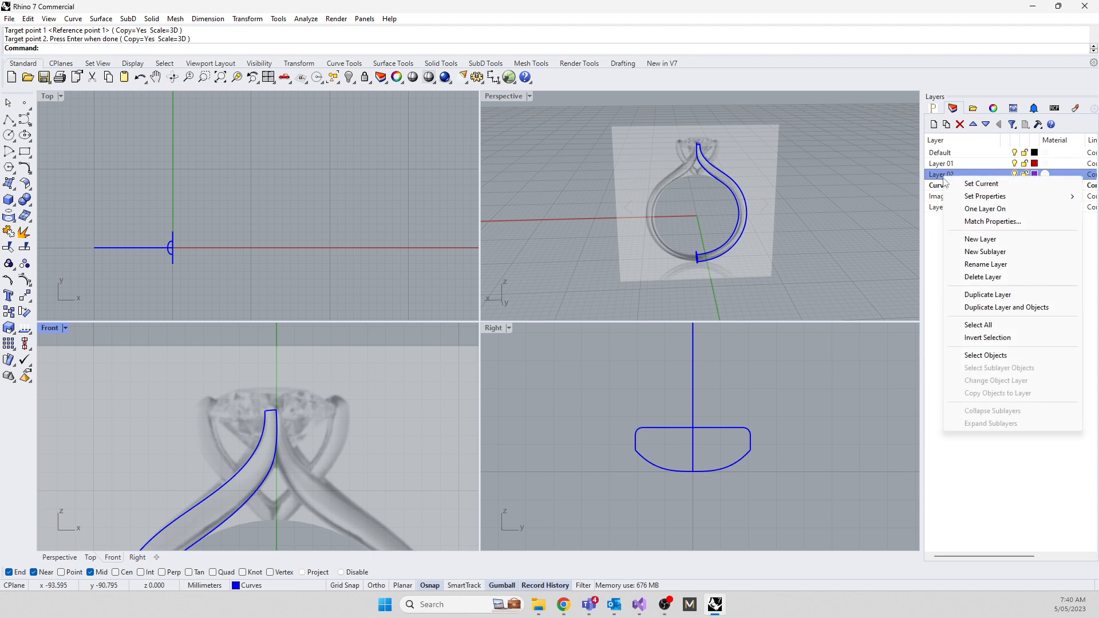
left_click(982, 267)
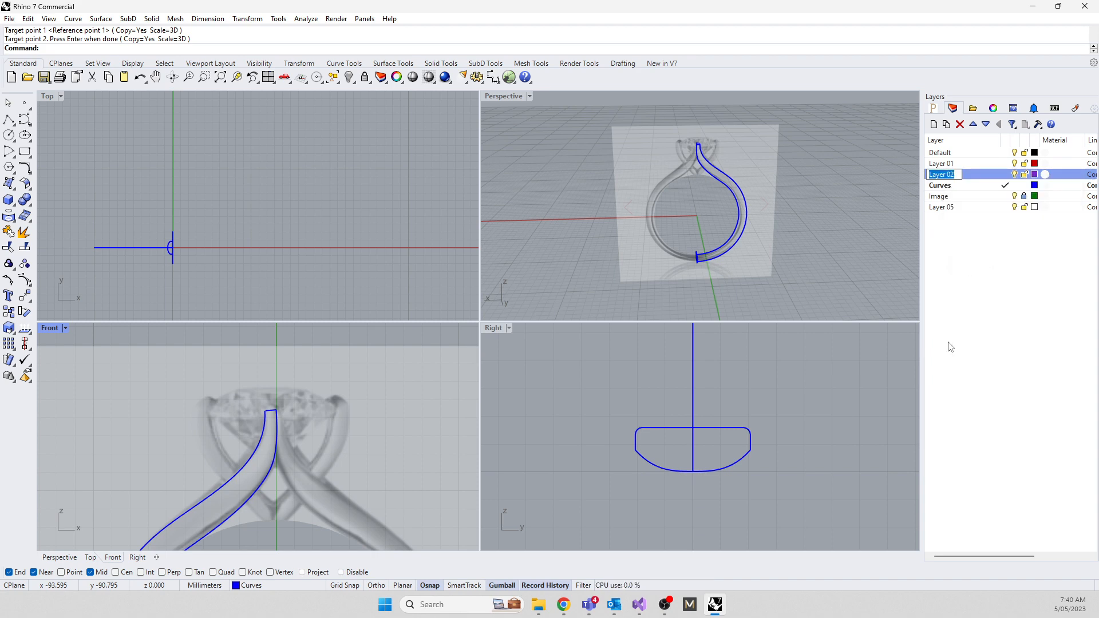
type("Diamond")
left_click(951, 347)
left_click(1004, 174)
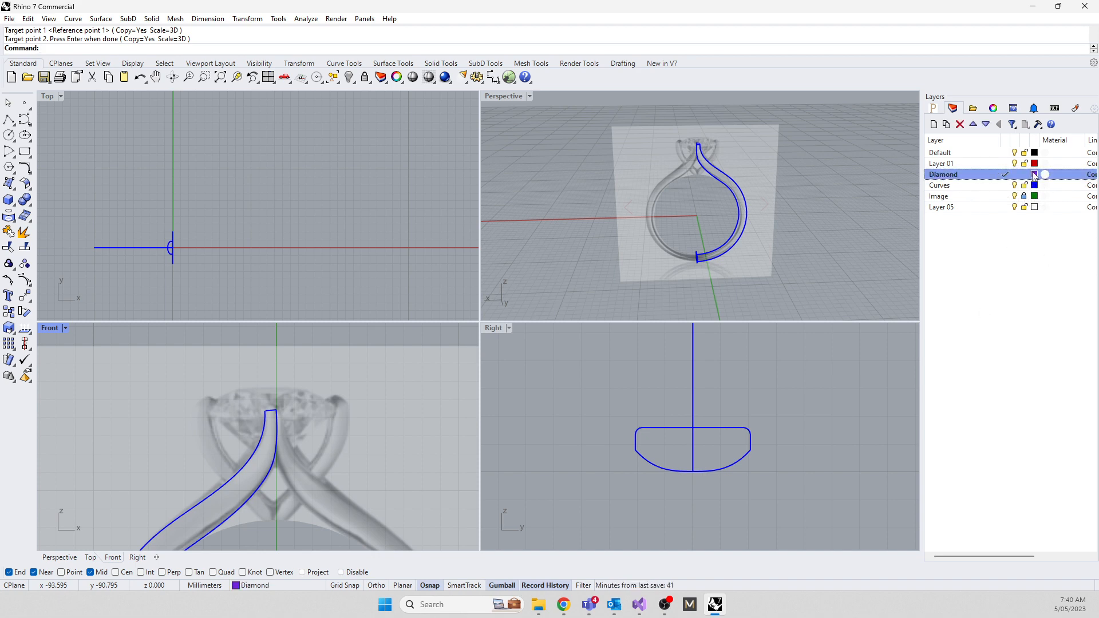
left_click(282, 201)
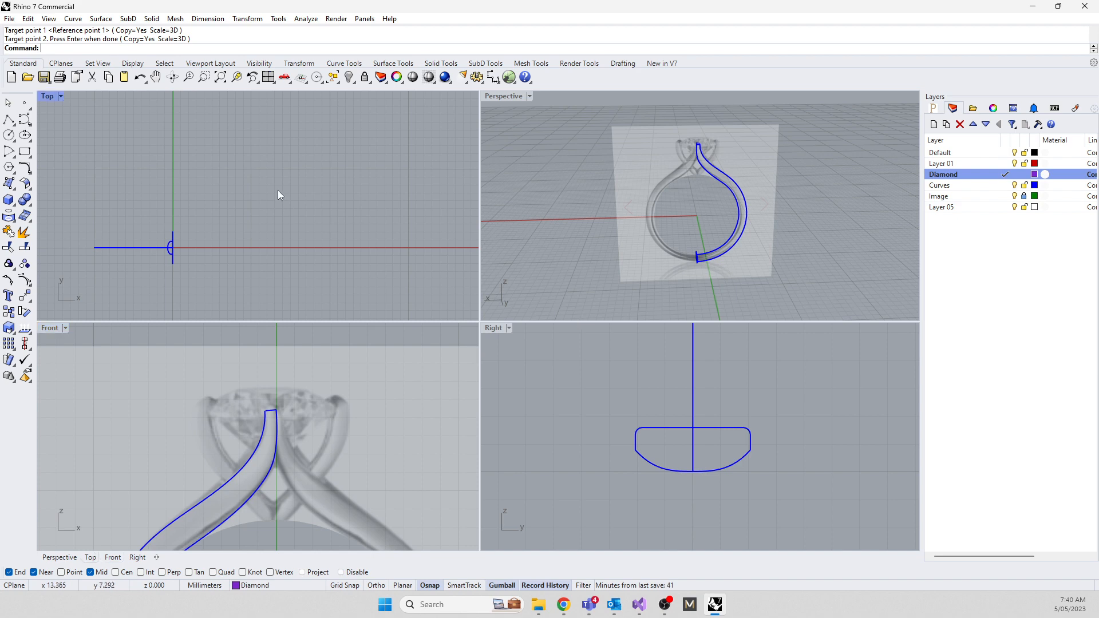
type("Cicle")
key("Return")
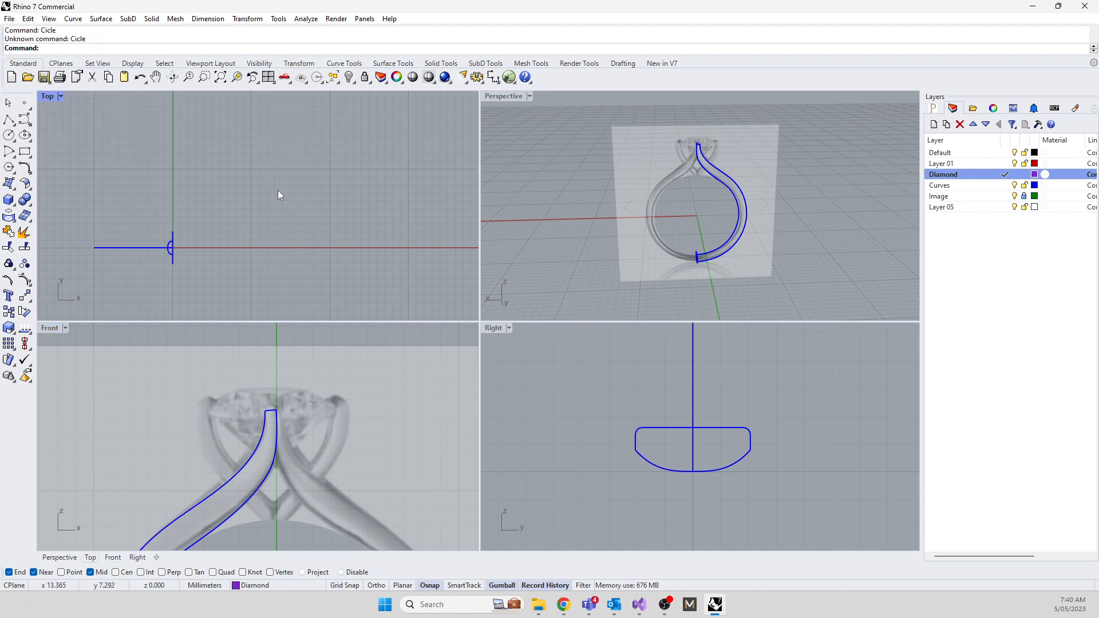
type("Circle")
key("Return")
type("0")
key("Return")
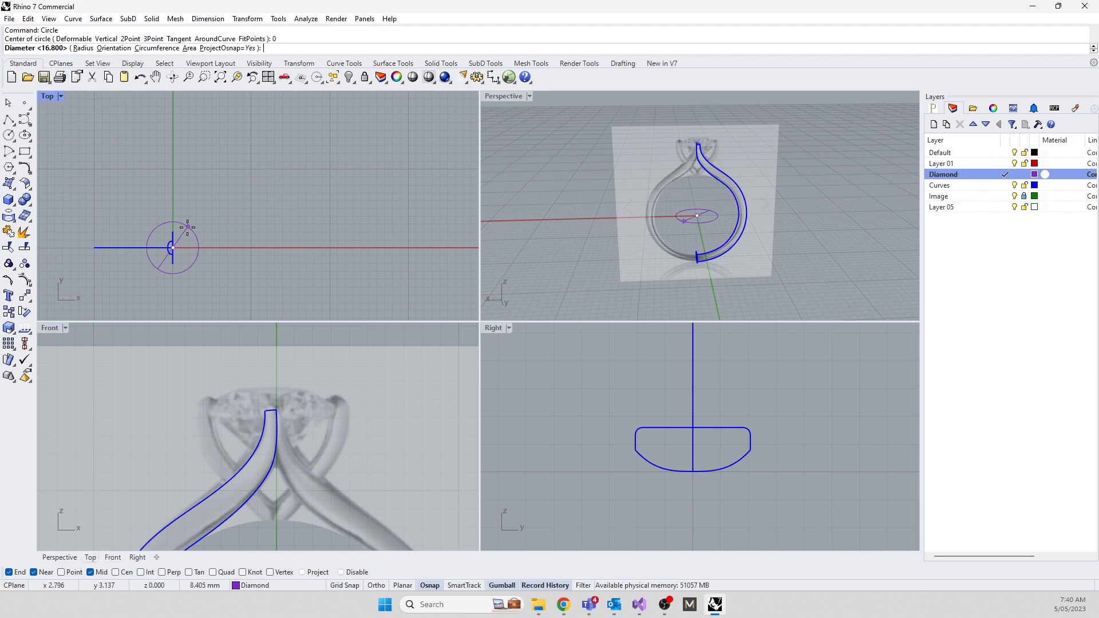
scroll(198, 465, "down", 4)
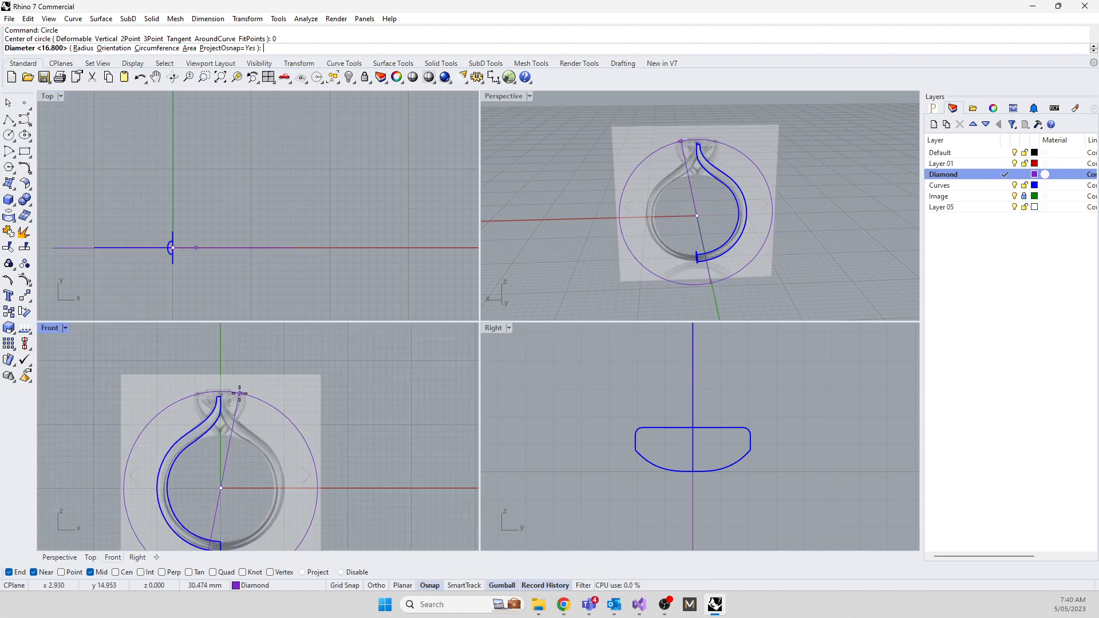
key("Escape")
key("Return")
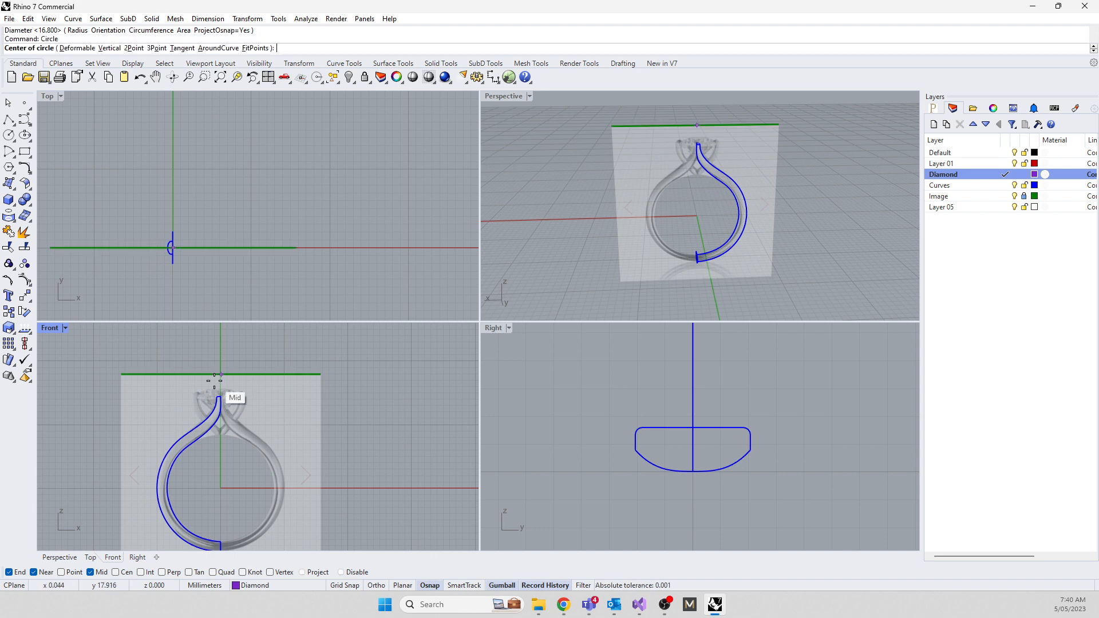
scroll(206, 395, "up", 6)
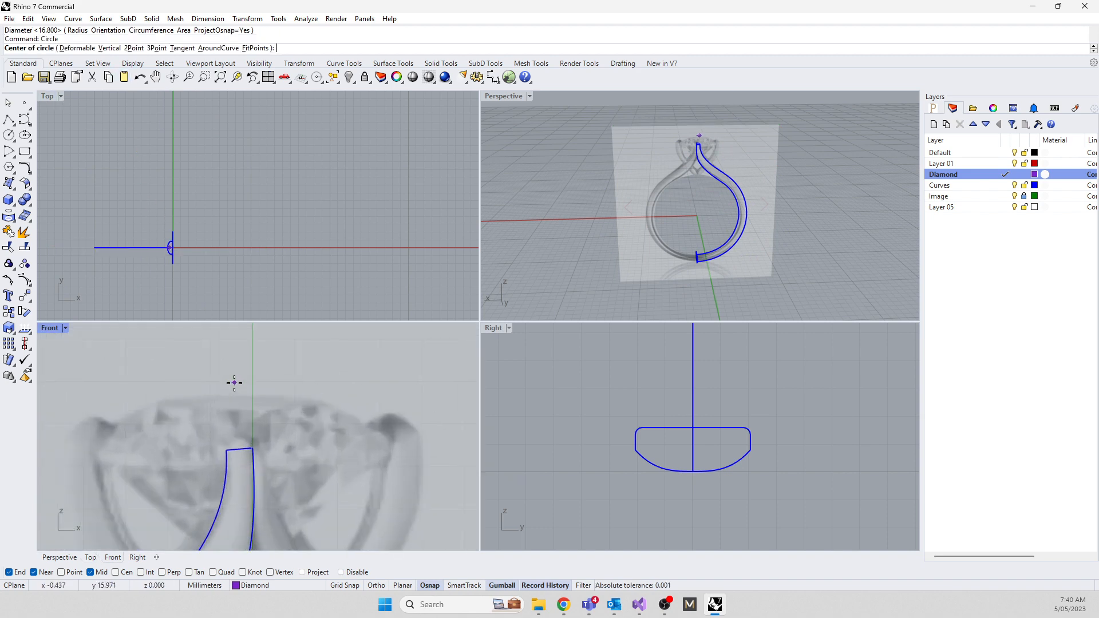
left_click(254, 448)
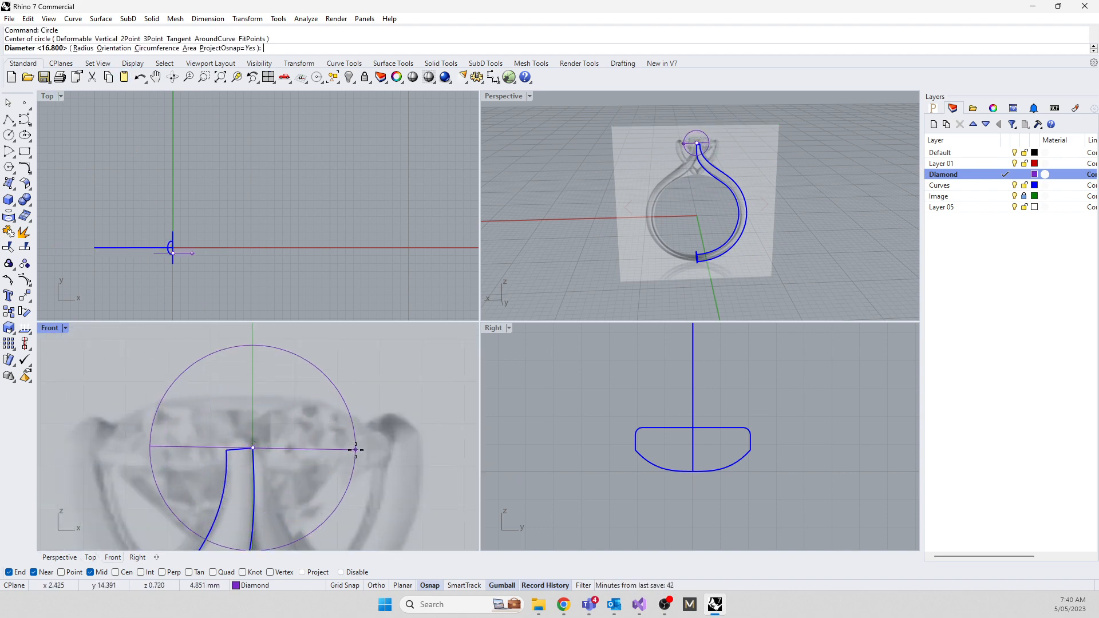
scroll(207, 252, "up", 5)
scroll(207, 254, "up", 2)
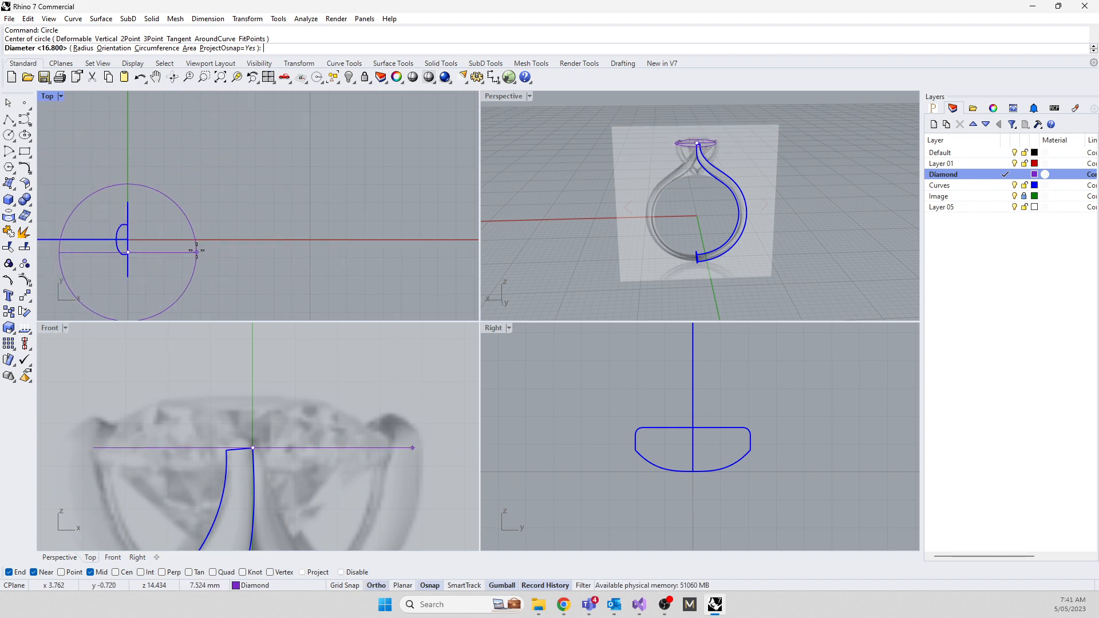
key("Escape")
key("Return")
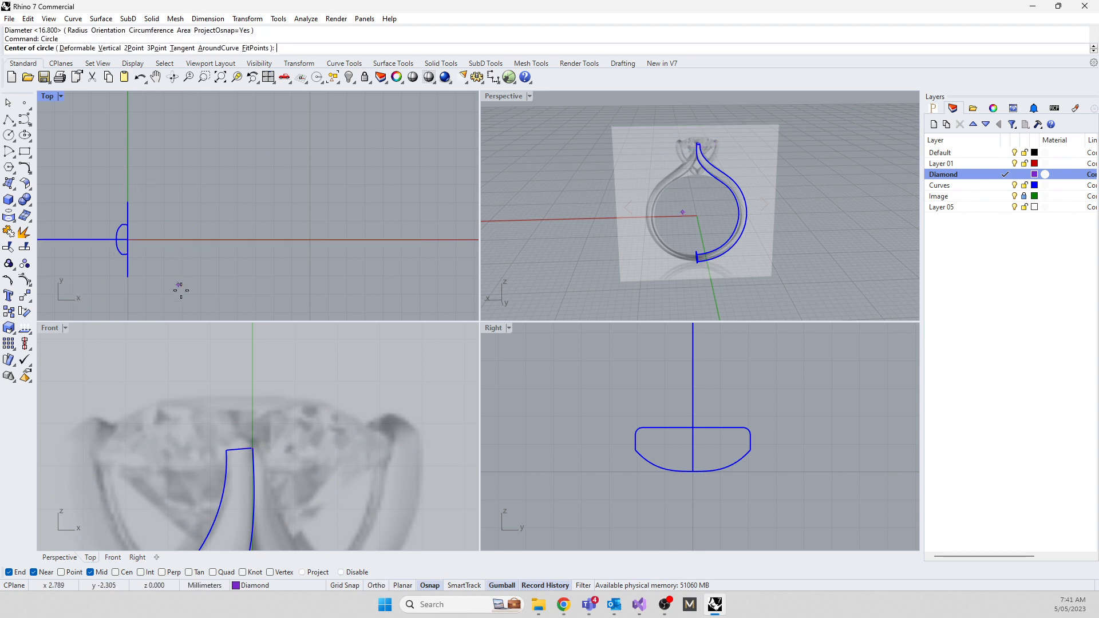
key("Escape")
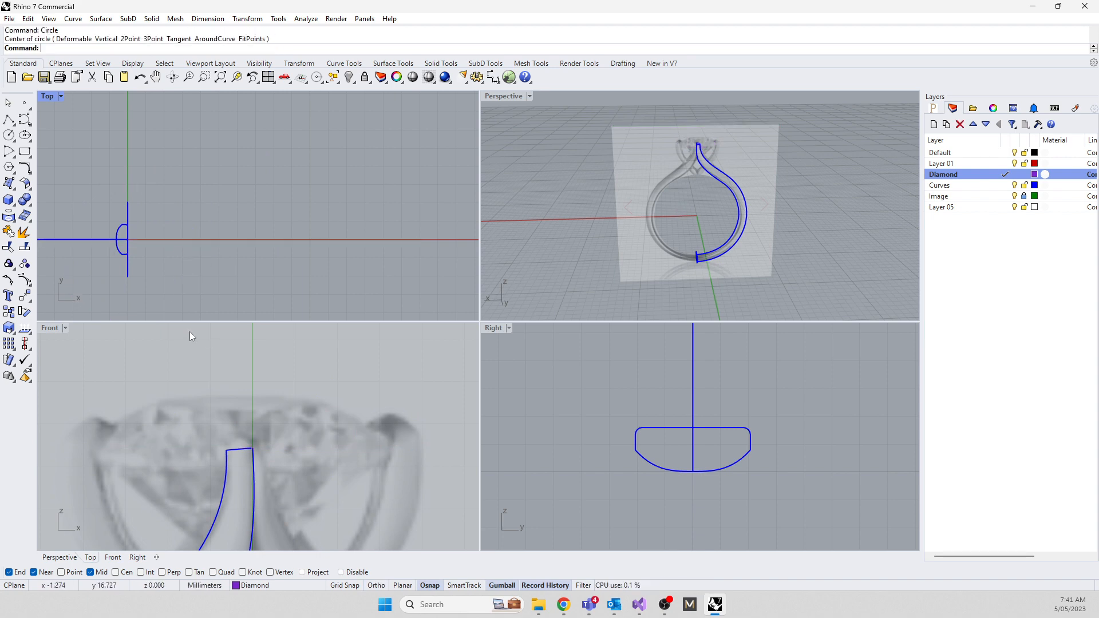
left_click(127, 275)
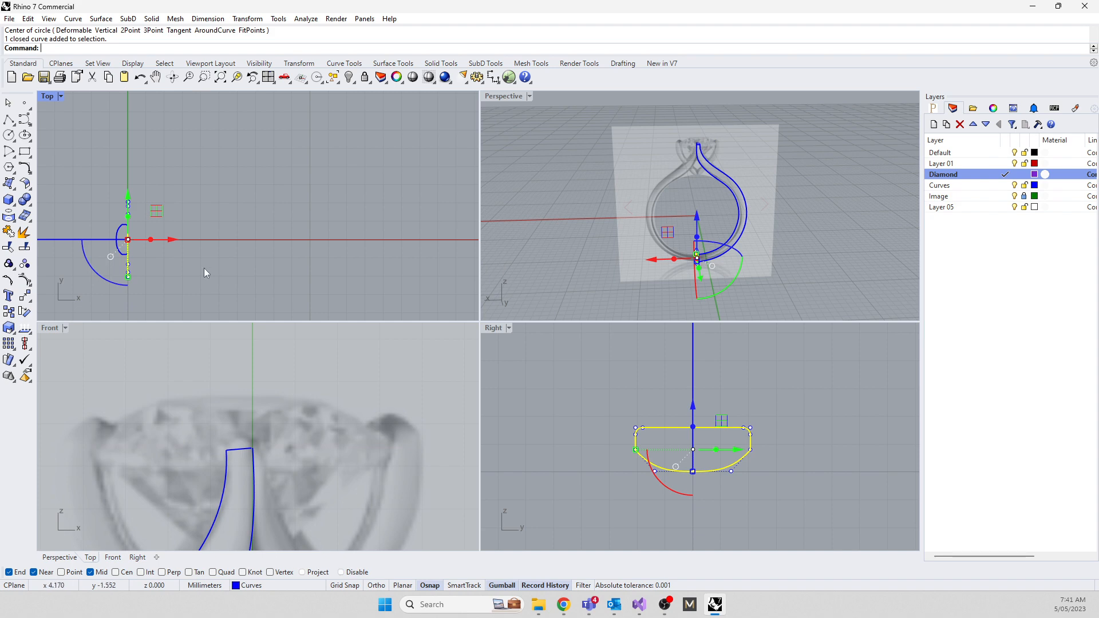
key("Escape")
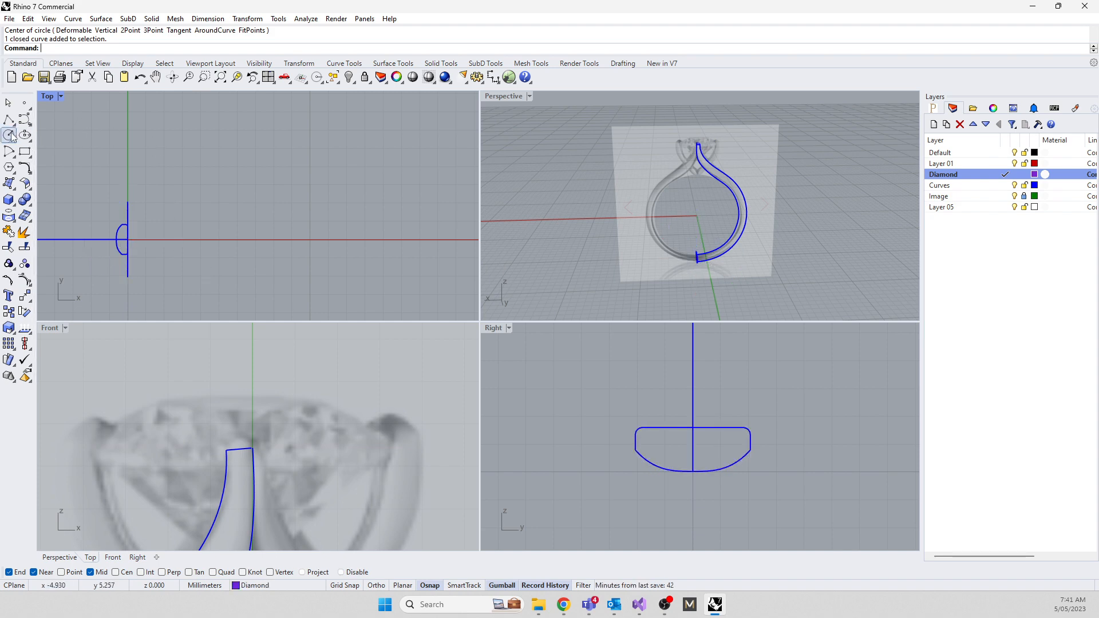
Draw a horizontal circle about 7.1 mm in diameter for the diamond, centred on the inner ring curve's top end
left_click(10, 135)
scroll(676, 141, "up", 8)
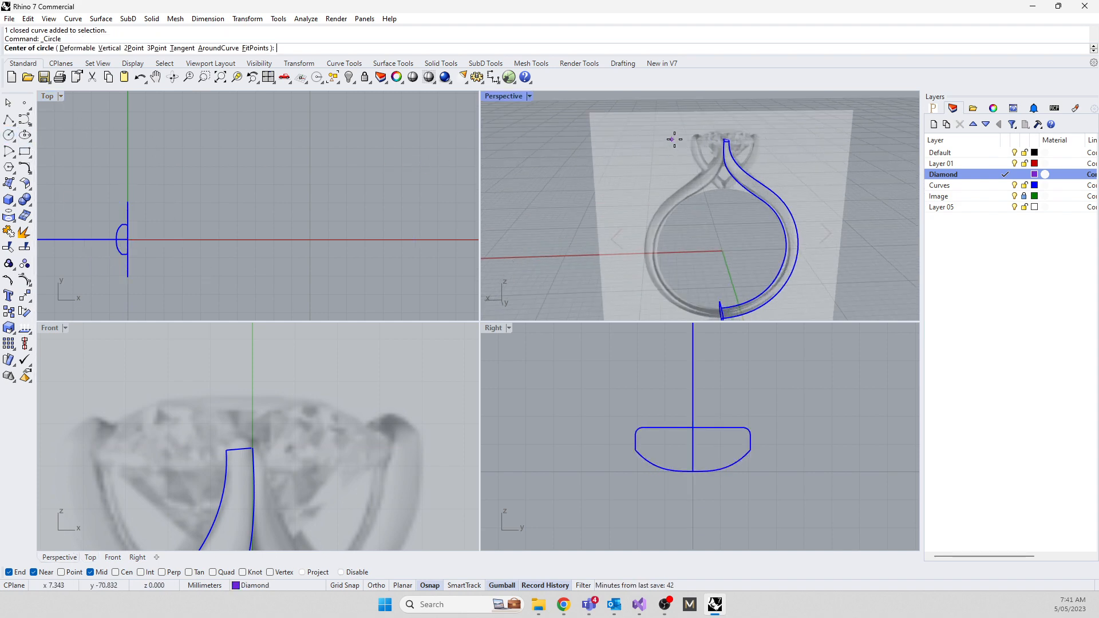
scroll(794, 182, "up", 3)
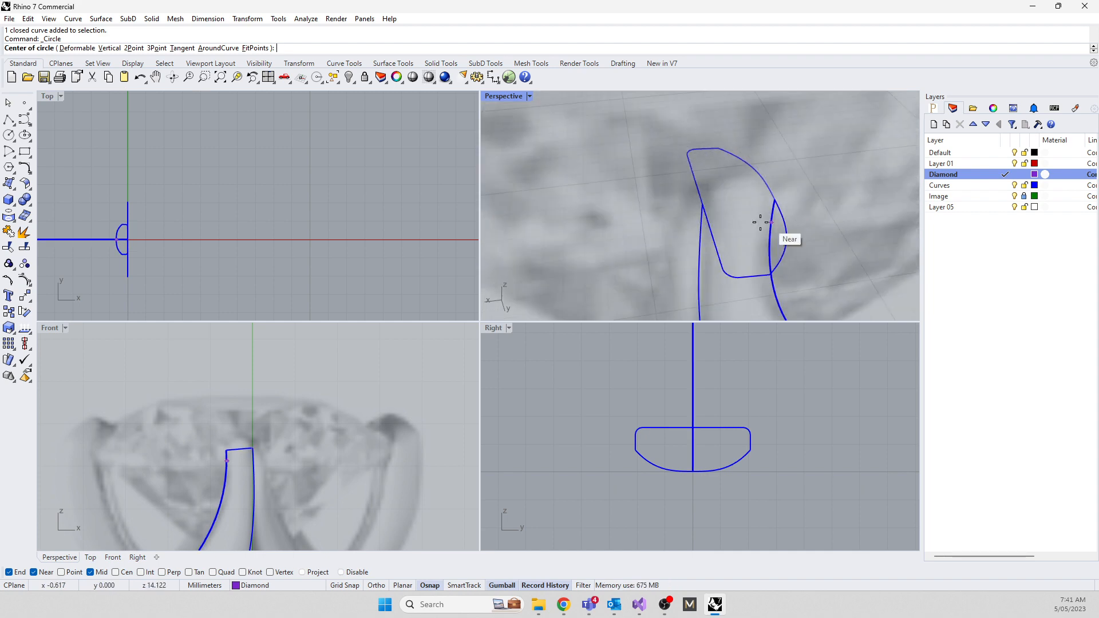
left_click(703, 204)
right_click_drag(159, 248, 234, 202)
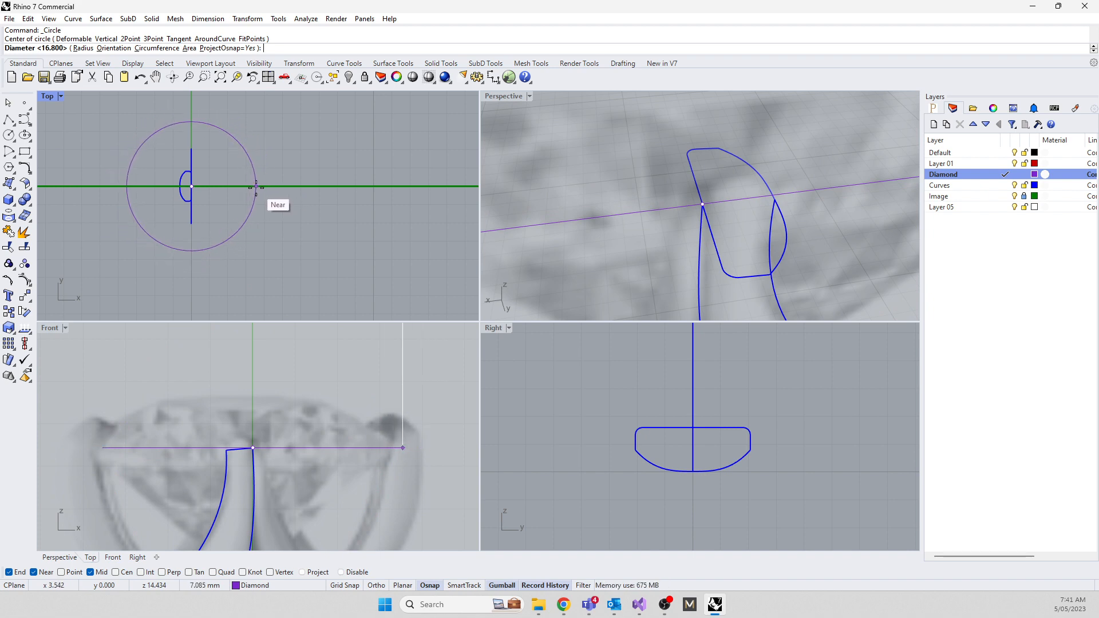
left_click(256, 186)
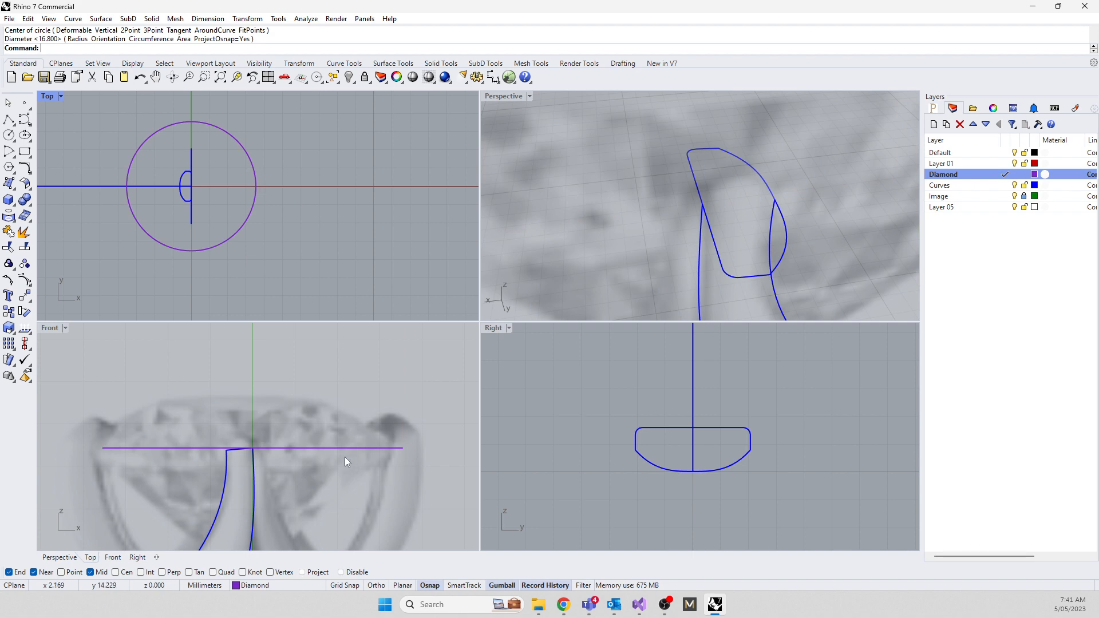
Duplicate the diamond circle in place and raise the copy slightly above the original in the Front view
right_click_drag(364, 480, 399, 432)
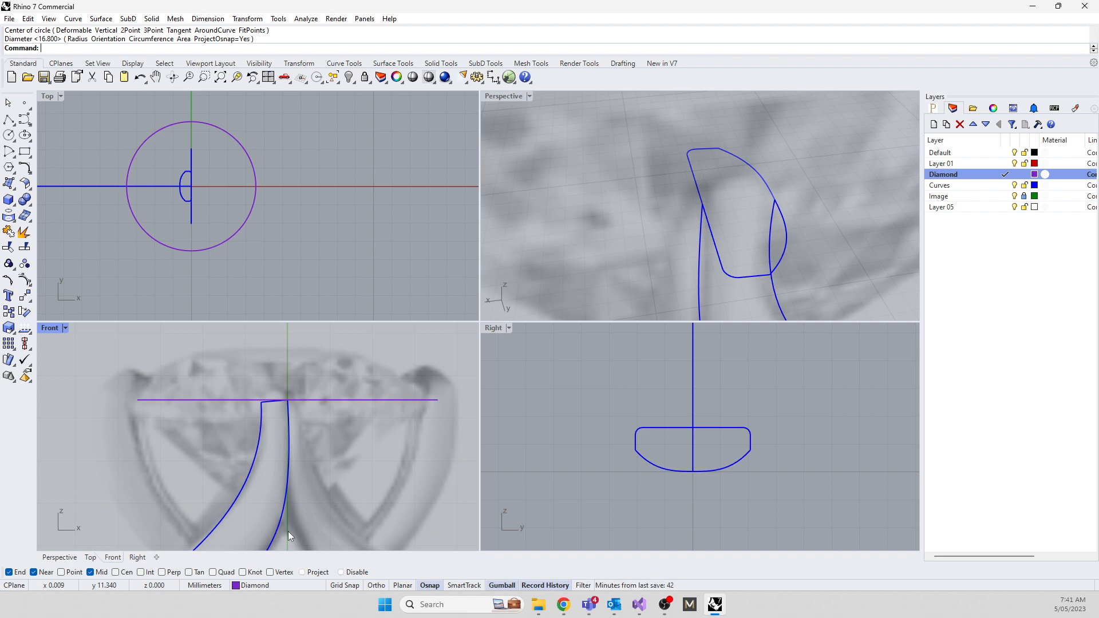
left_click(376, 399)
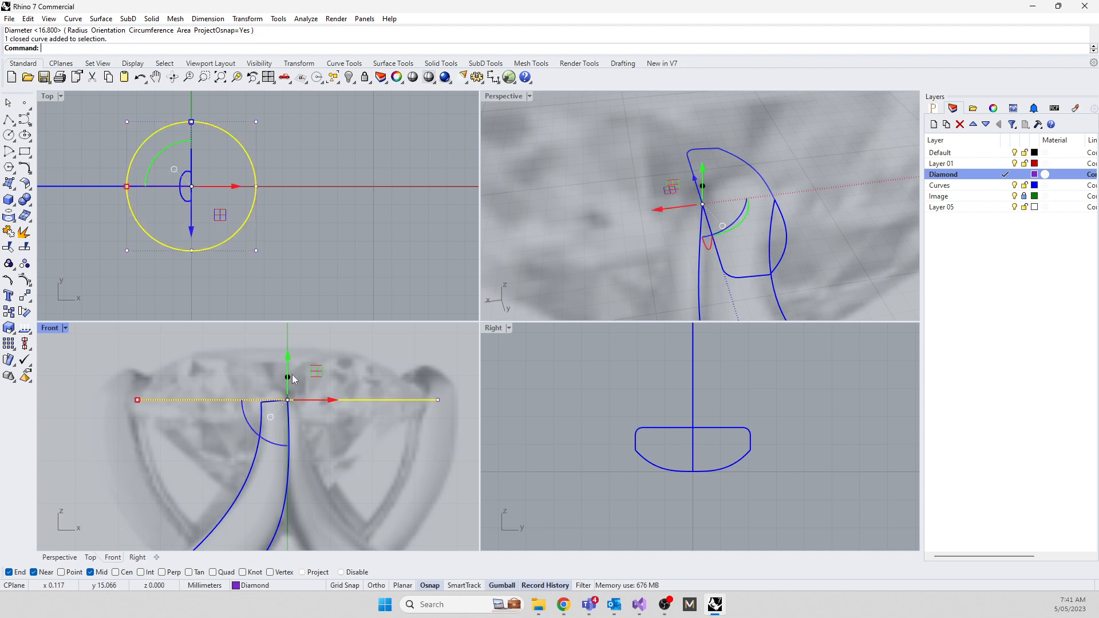
key("ctrl+c")
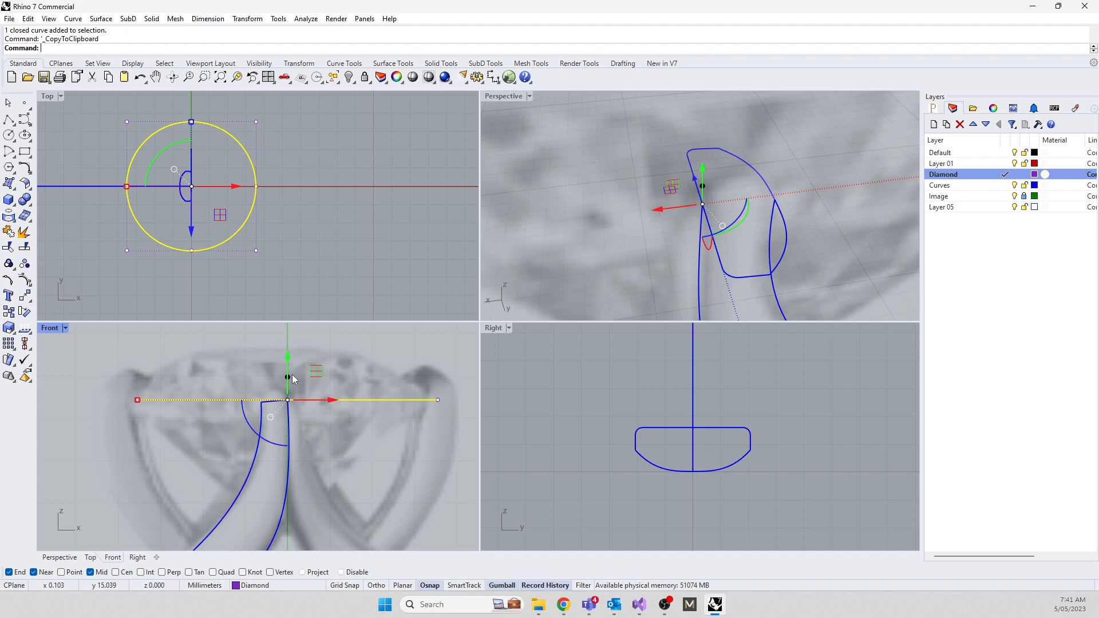
key("ctrl+v")
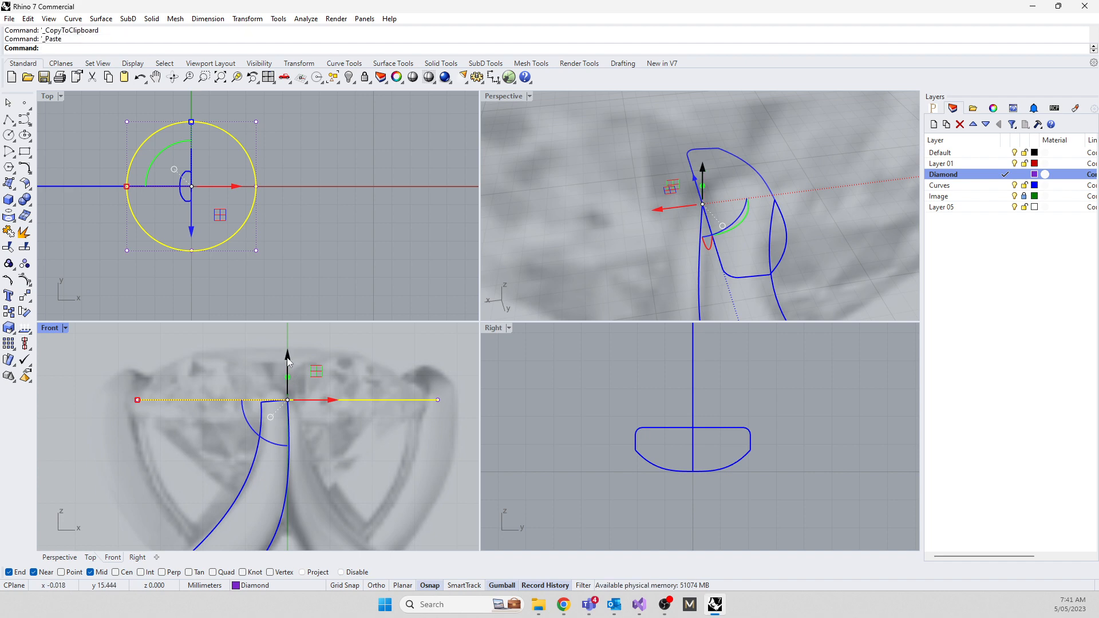
left_click_drag(288, 361, 287, 353)
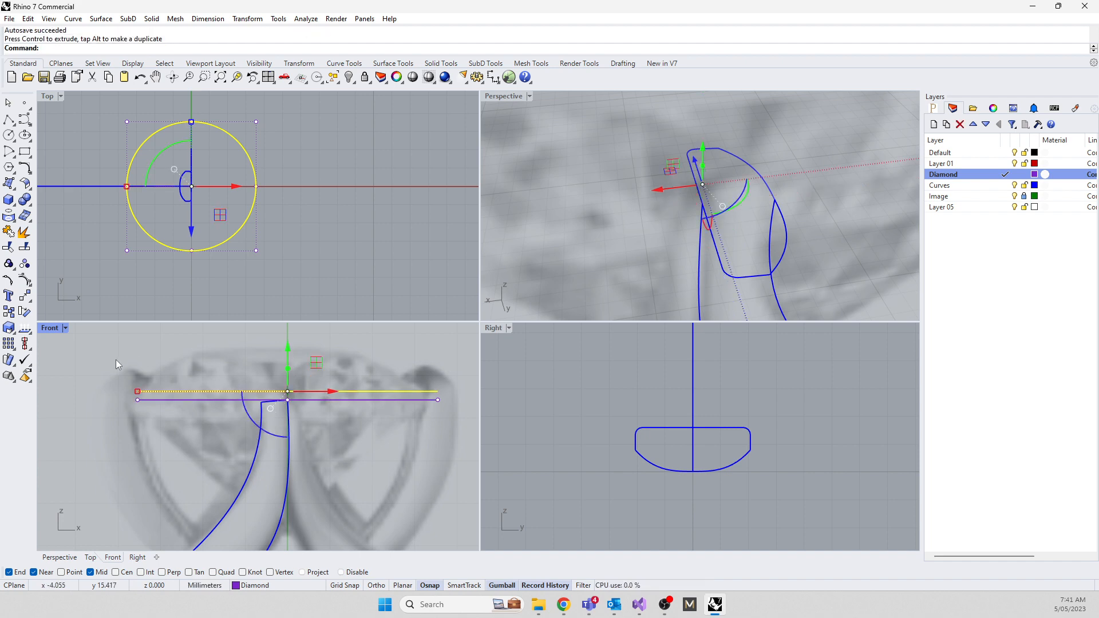
Lower both diamond circles together to align them with the stone's girdle in the reference image
left_click(180, 432)
left_click_drag(162, 389, 162, 388)
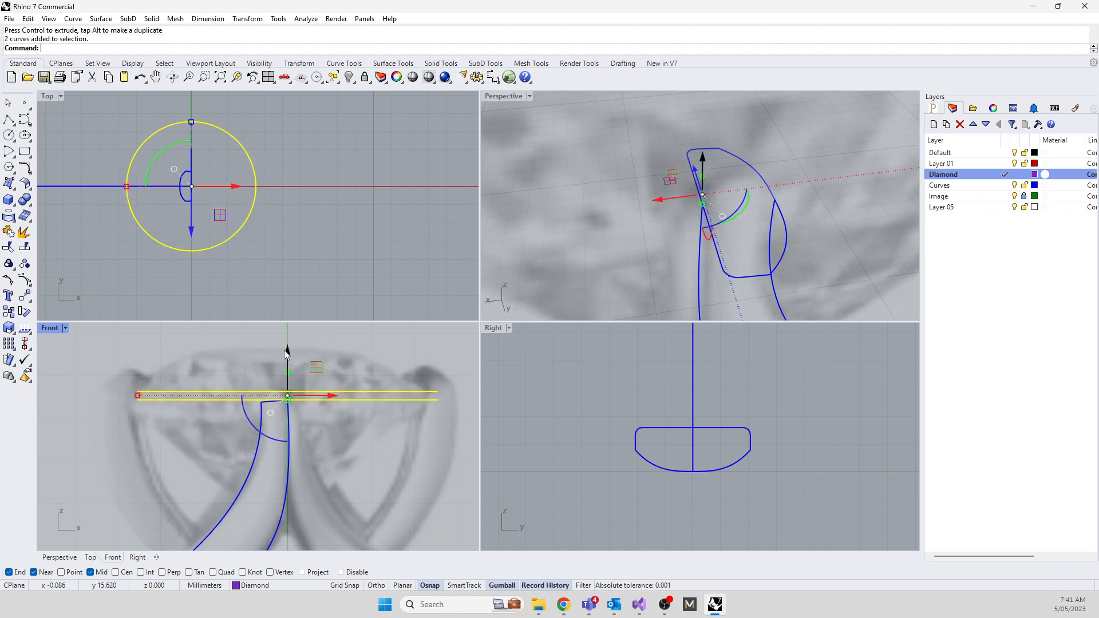
left_click_drag(287, 355, 283, 365)
left_click(148, 361)
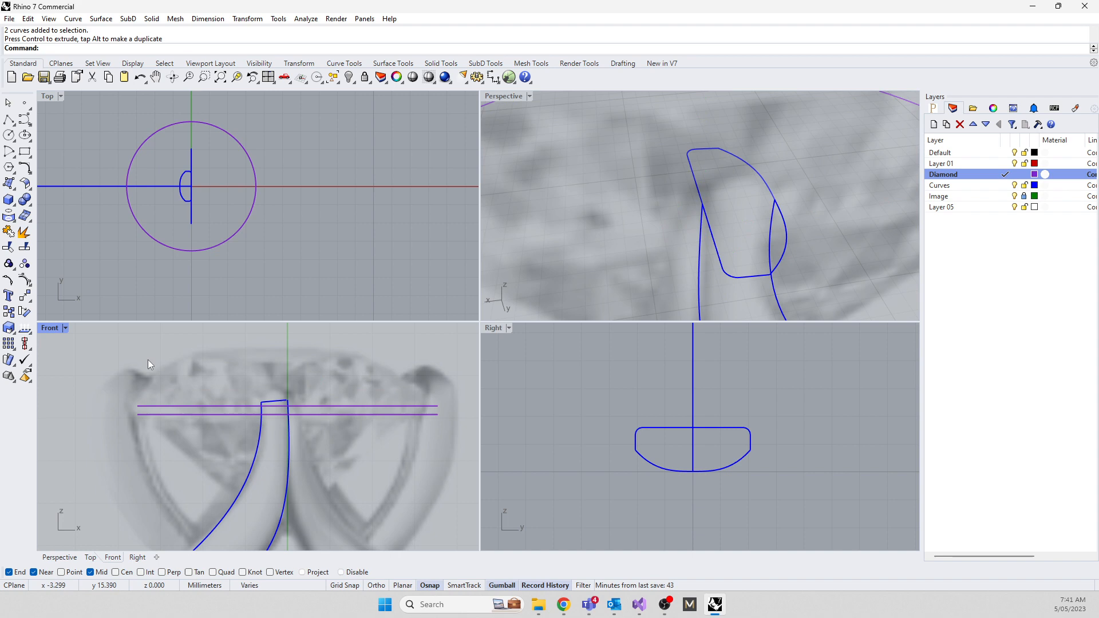
Copy the upper girdle circle up to the stone's flat top and scale the copy down uniformly to the table size
left_click(193, 407)
key("ctrl+c")
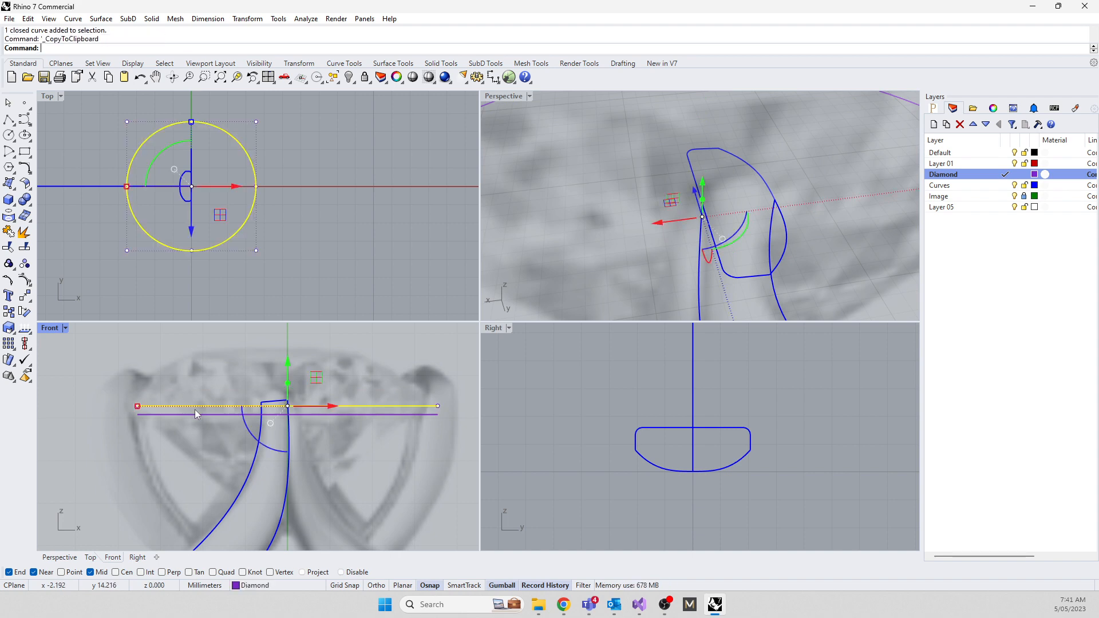
key("ctrl+v")
scroll(197, 466, "down", 4)
left_click_drag(255, 382, 251, 347)
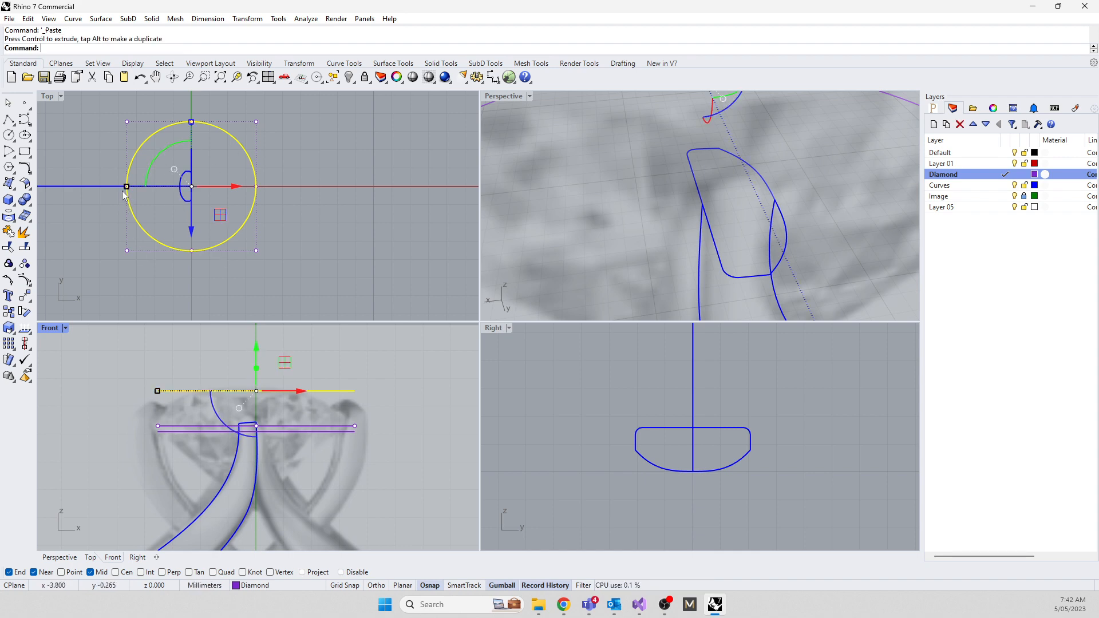
left_click_drag(128, 190, 153, 193)
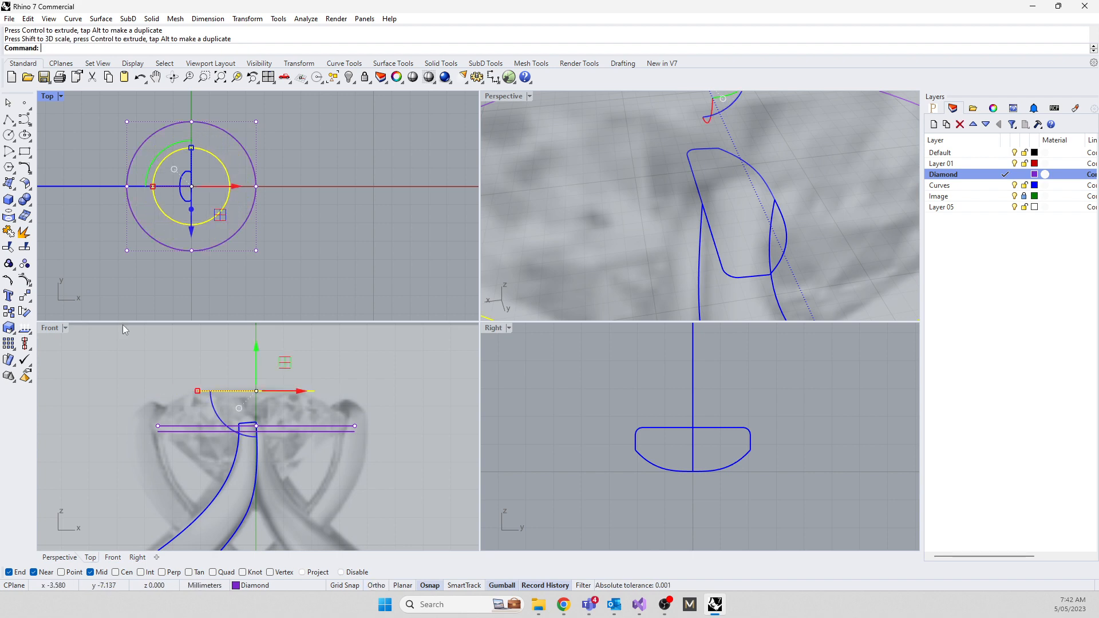
left_click(173, 298)
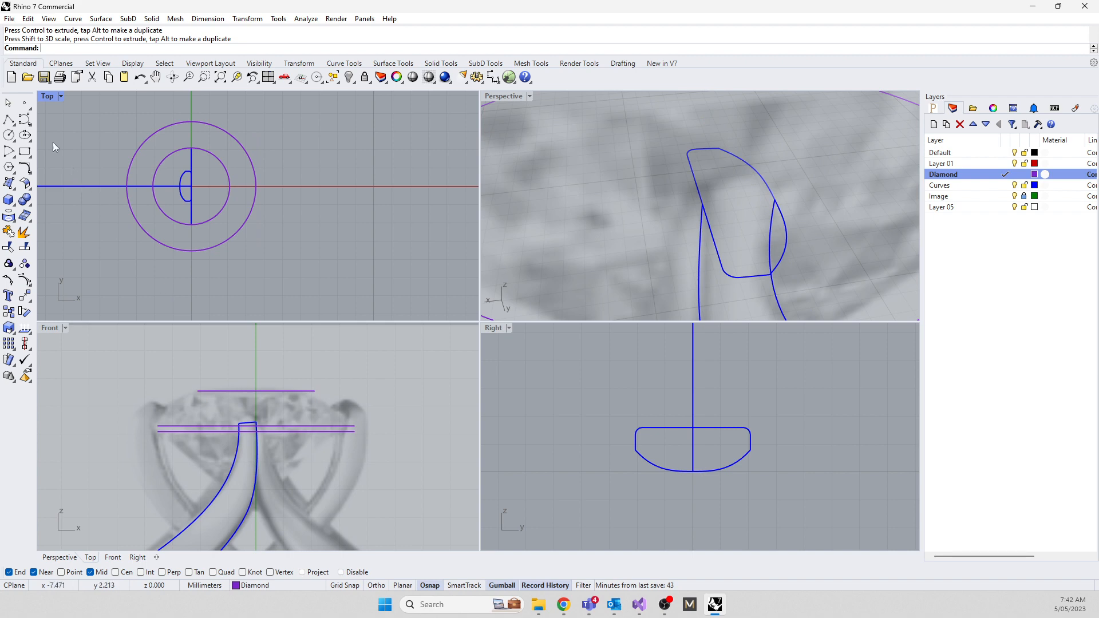
Place a point object at the inner ring curve's top end, on the diamond's vertical axis
left_click(24, 103)
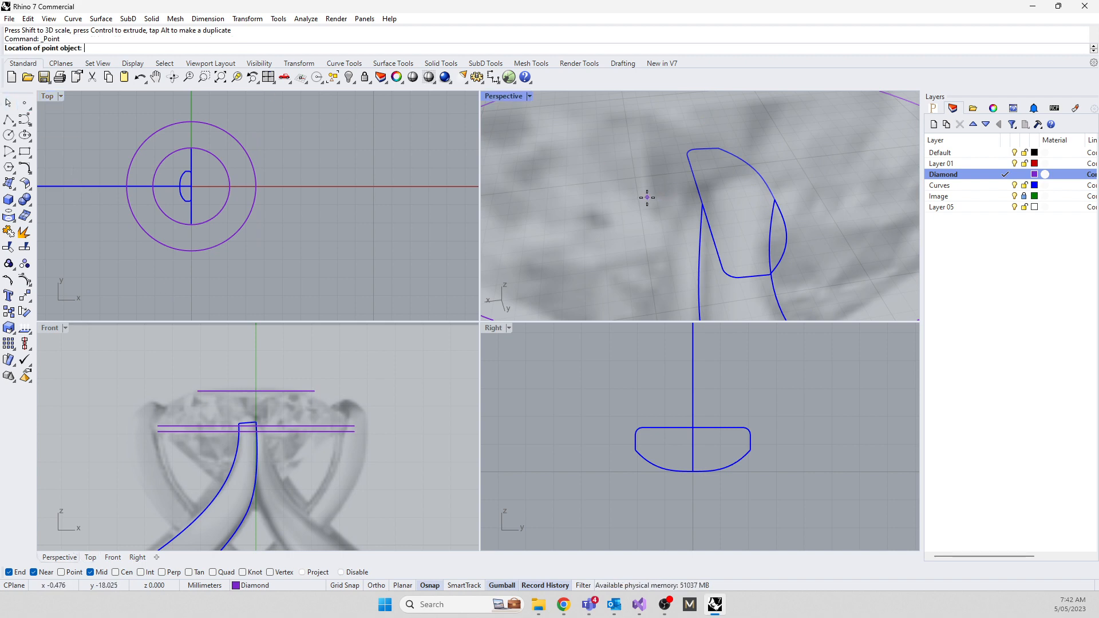
left_click(702, 202)
scroll(244, 382, "down", 3)
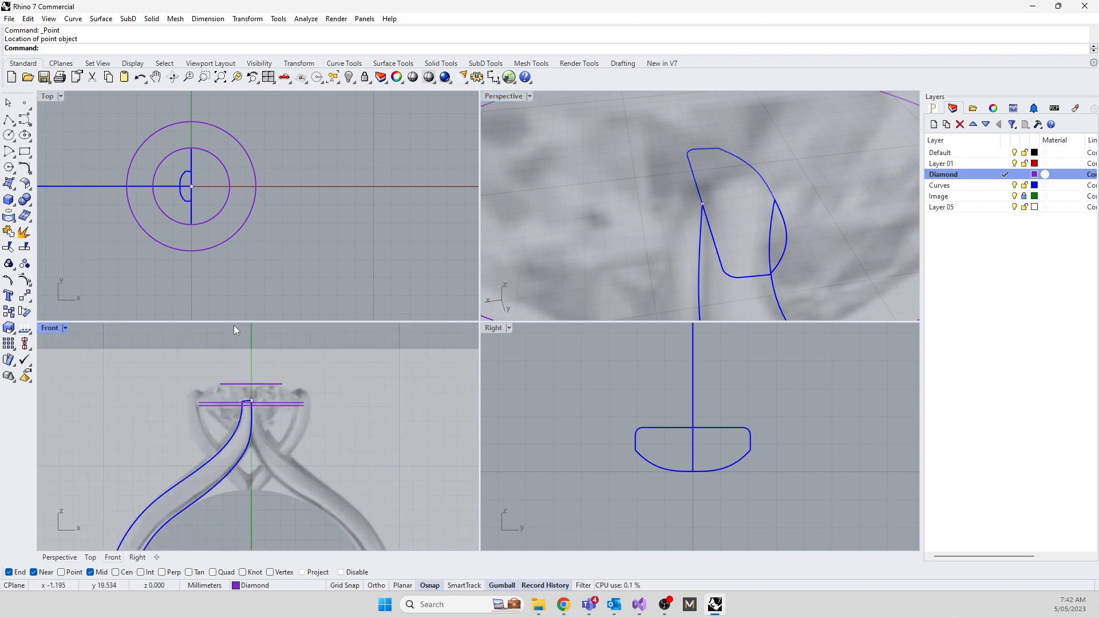
Move the point straight down along the vertical axis to mark the diamond's bottom tip
left_click_drag(272, 413, 274, 414)
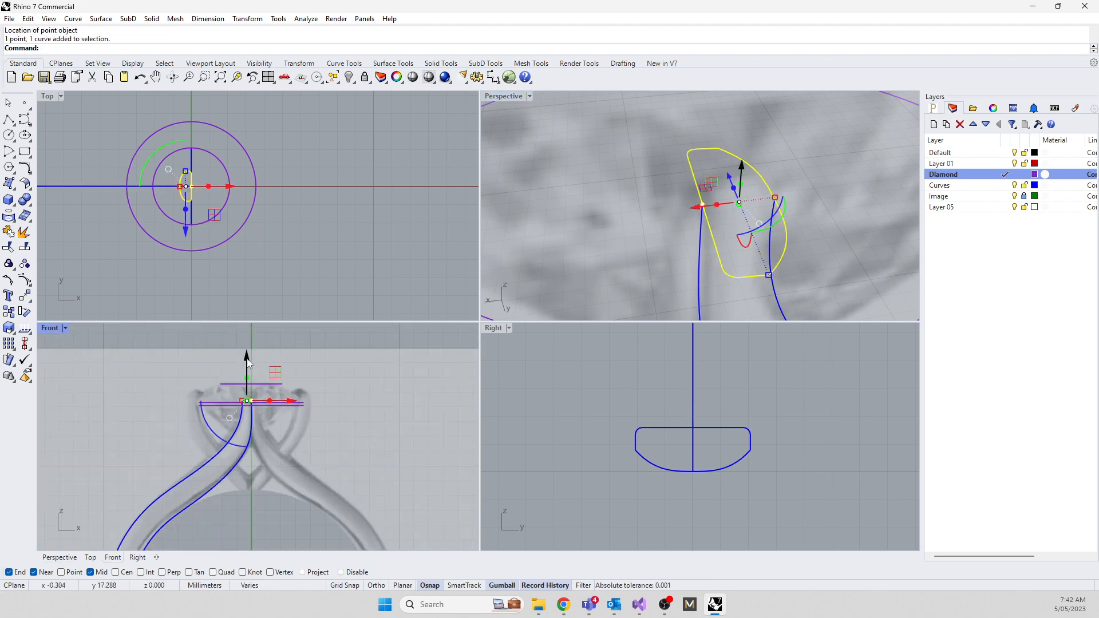
left_click(150, 384)
scroll(228, 404, "up", 5)
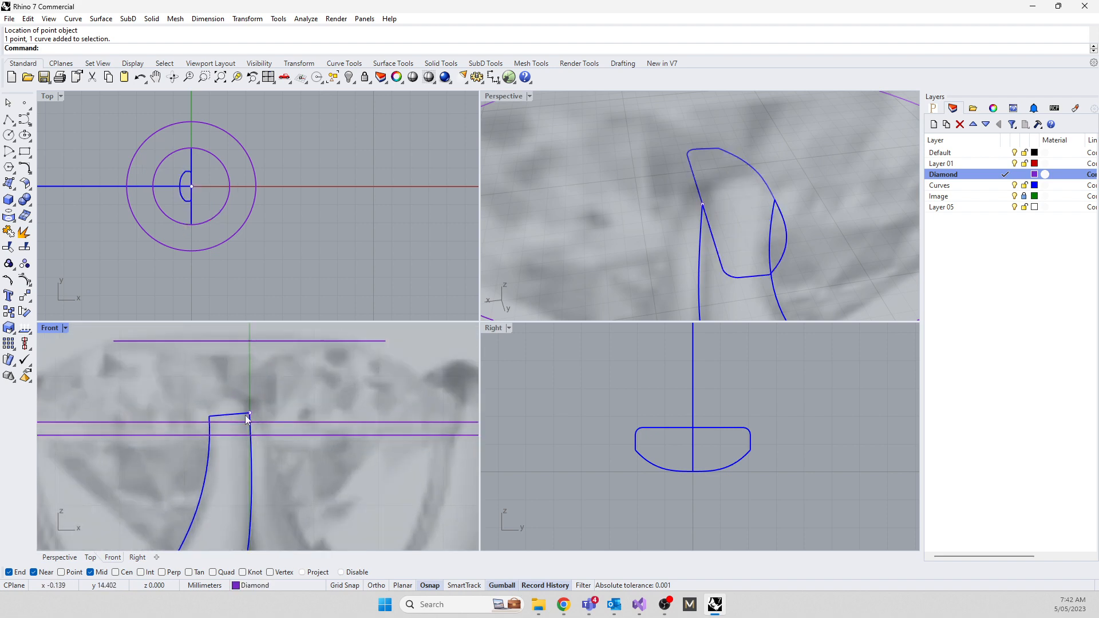
left_click(250, 412)
scroll(240, 350, "down", 10)
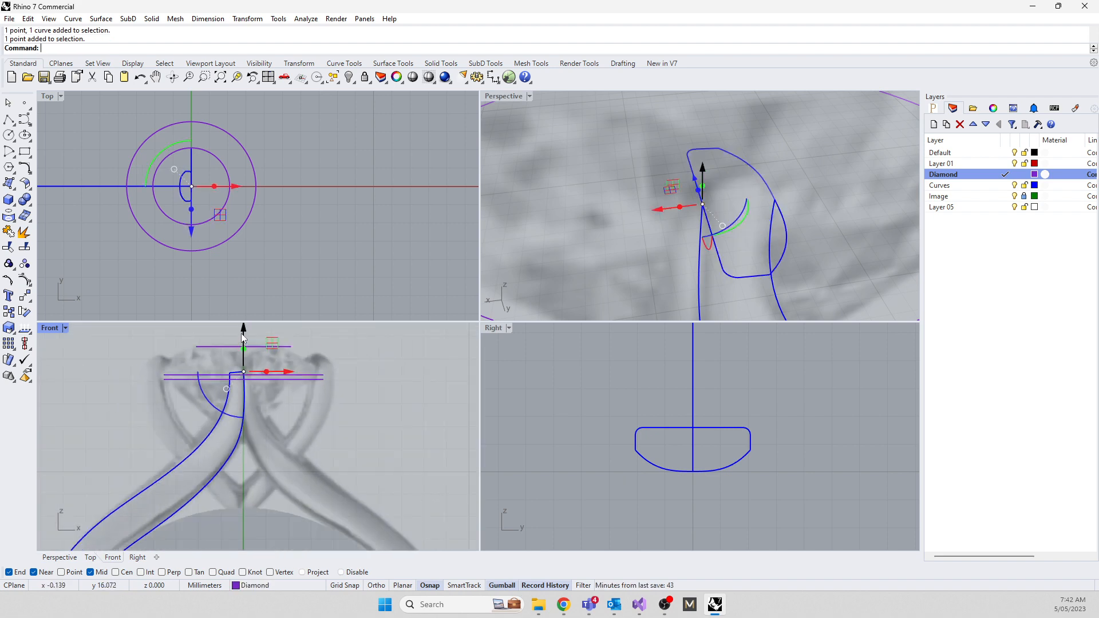
left_click_drag(243, 330, 248, 397)
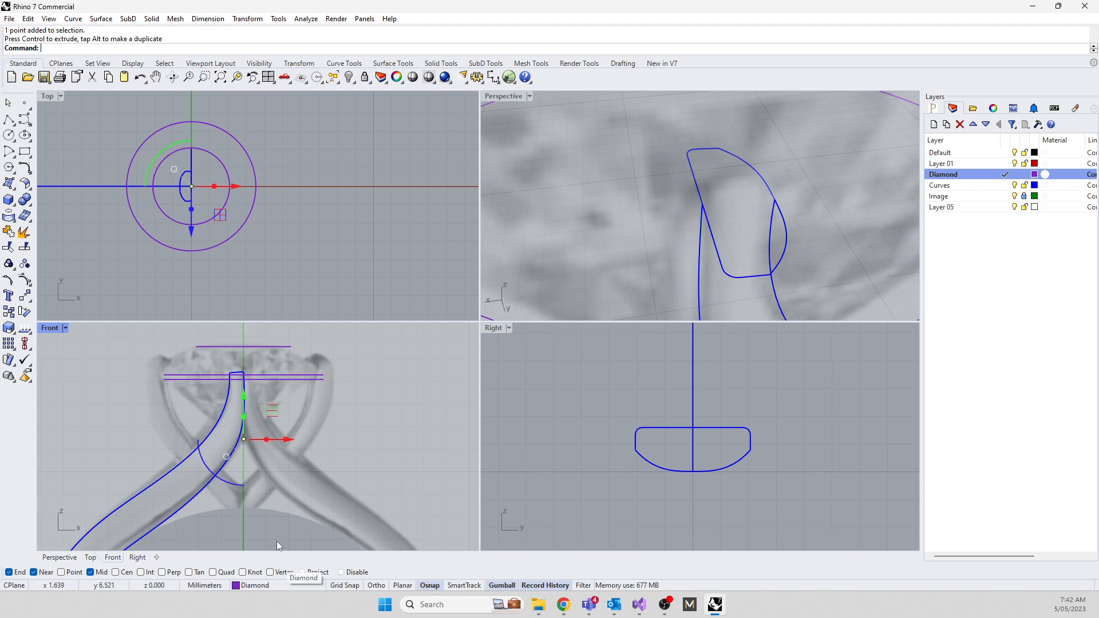
left_click(380, 435)
scroll(287, 373, "up", 2)
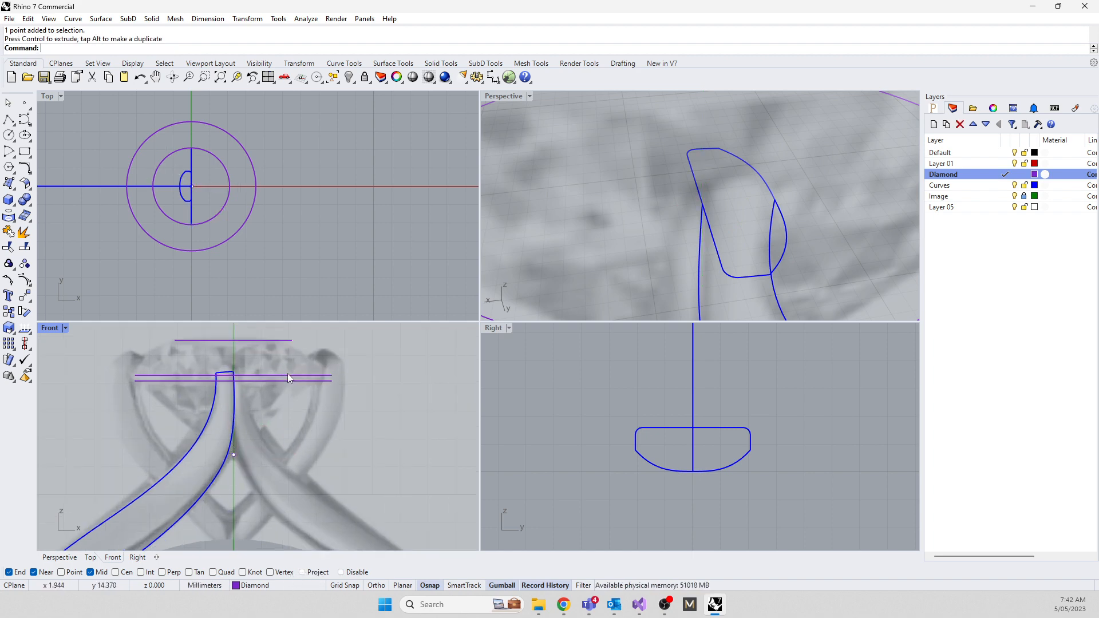
left_click(288, 376)
left_click(325, 256)
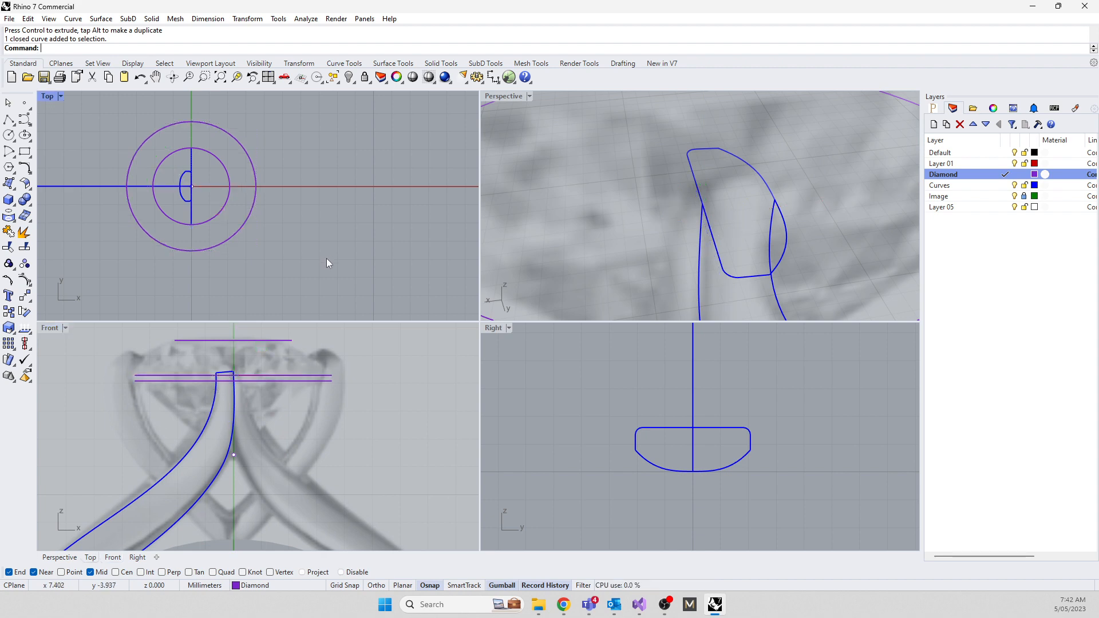
type("Loft")
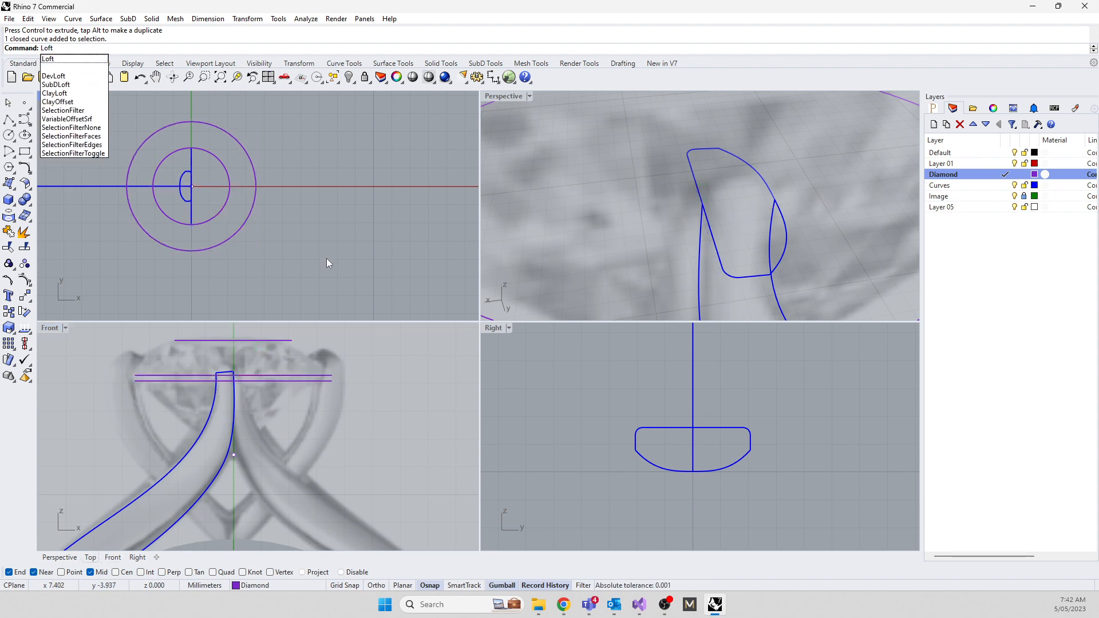
left_click(59, 57)
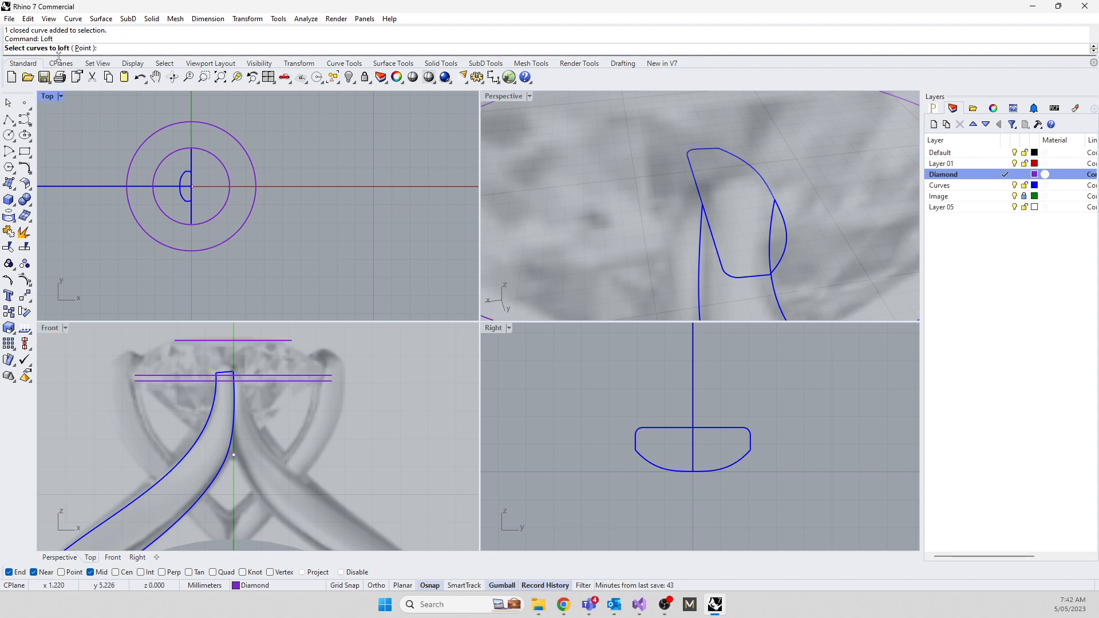
key("Escape")
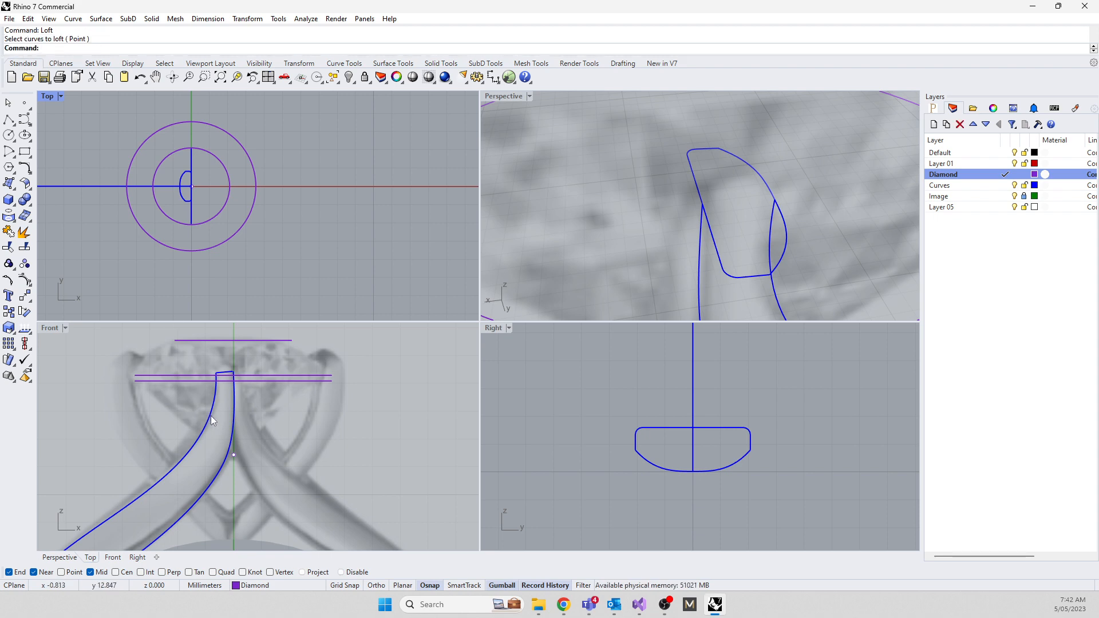
Start a polyline with only the Point, Center and Quadrant object snaps enabled, and hide the Curves layer
left_click(8, 119)
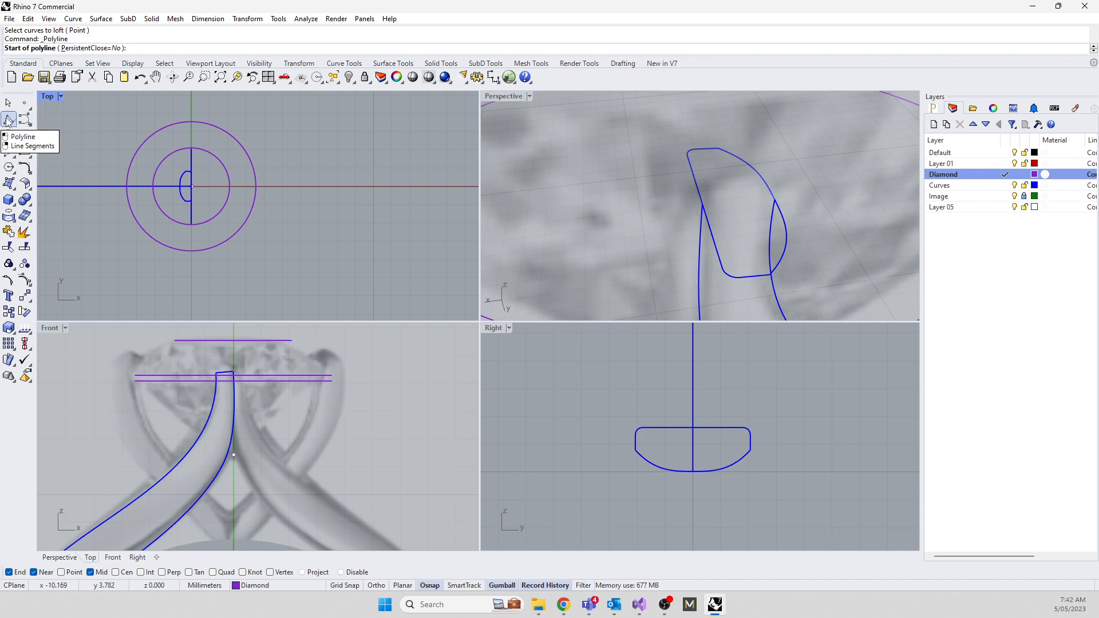
left_click(116, 573)
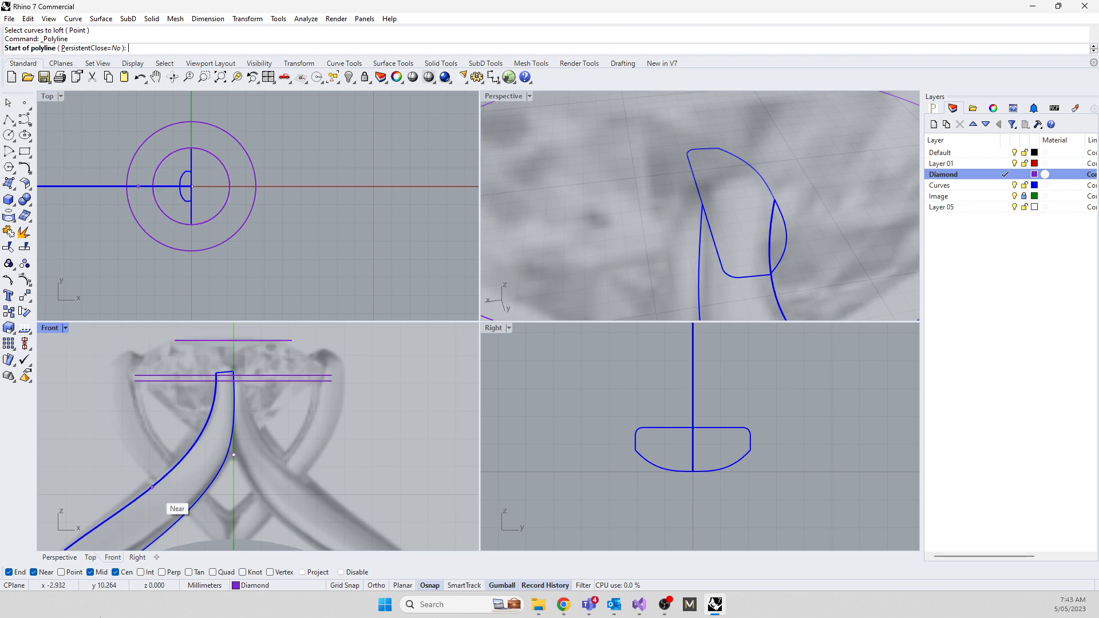
left_click(16, 572)
left_click(42, 572)
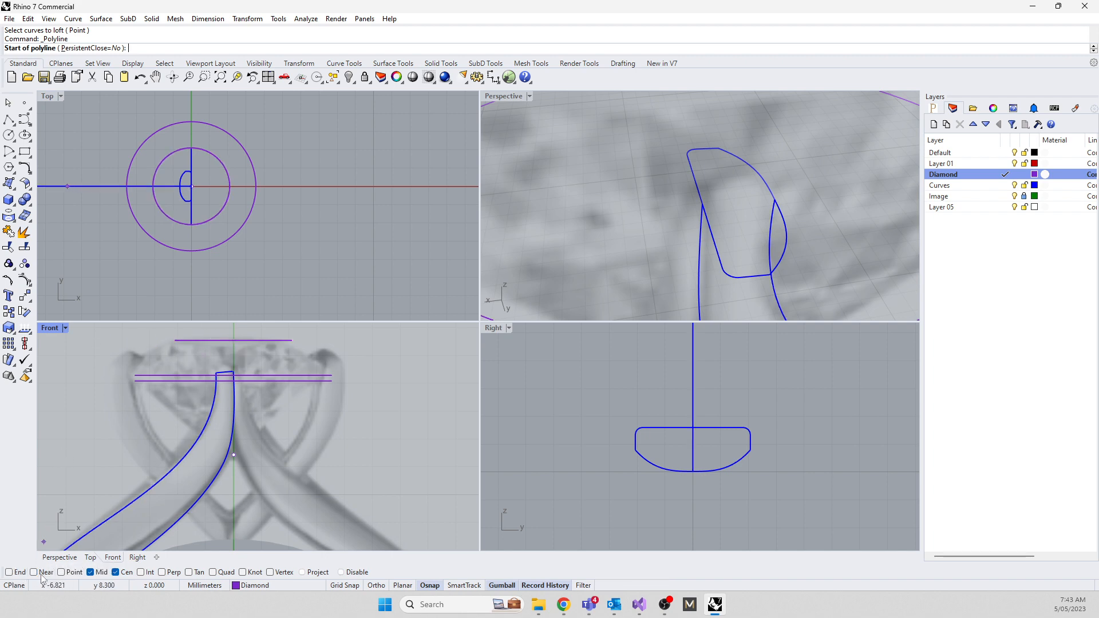
left_click(91, 573)
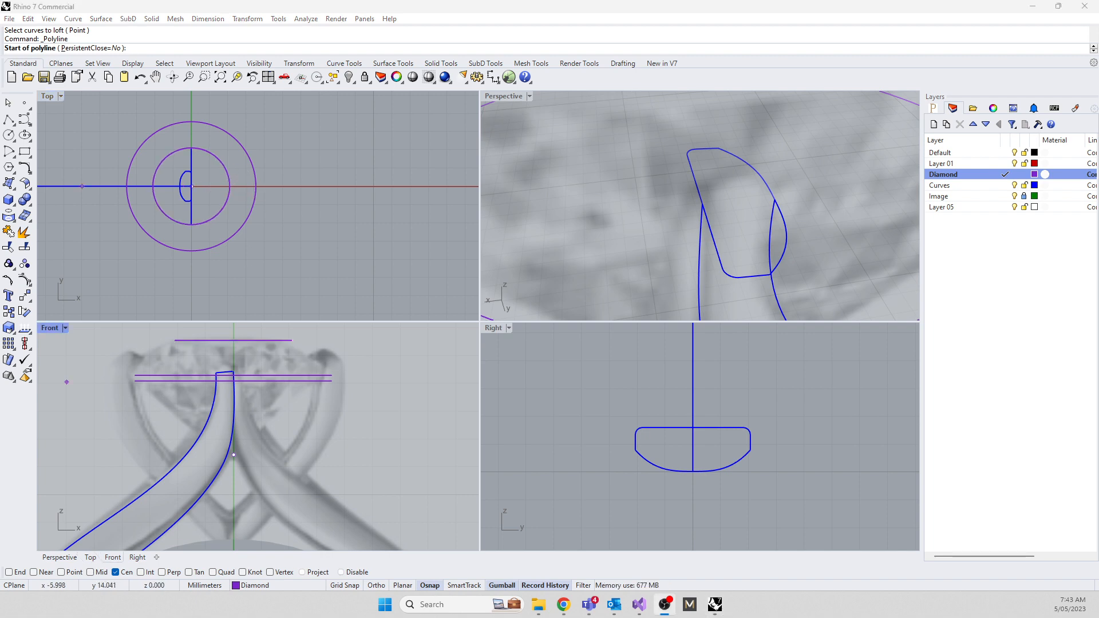
left_click(44, 48)
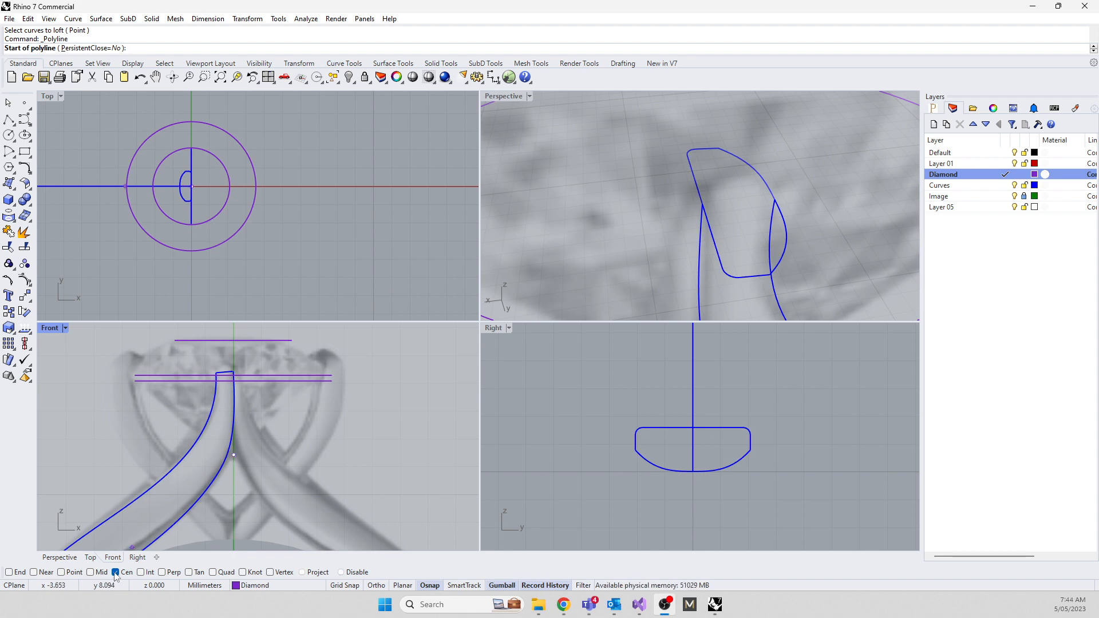
left_click(61, 573)
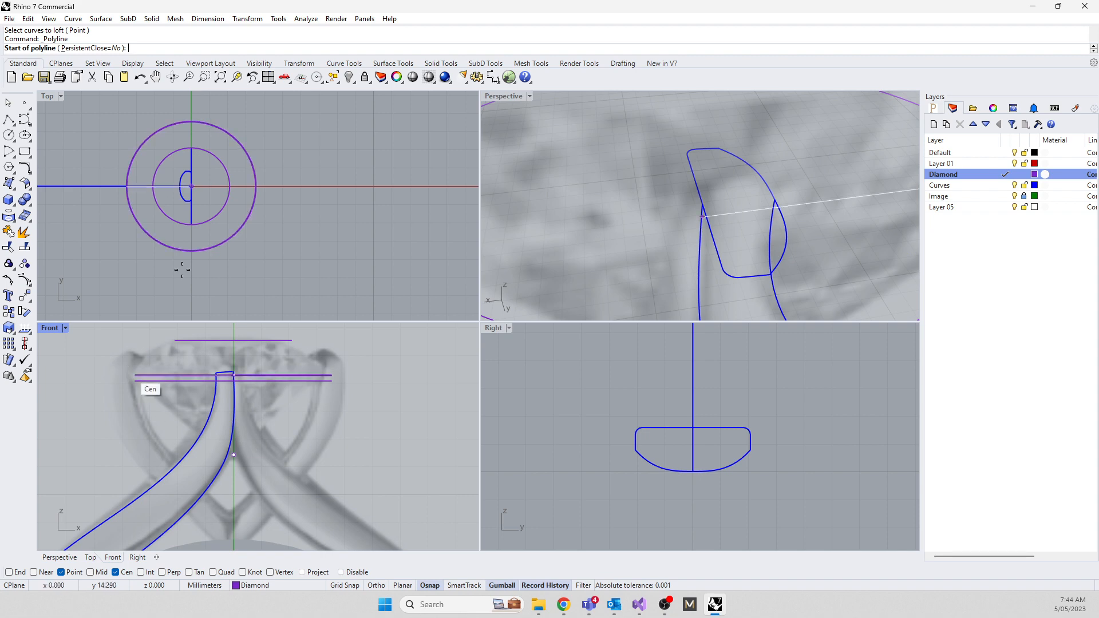
left_click(1014, 185)
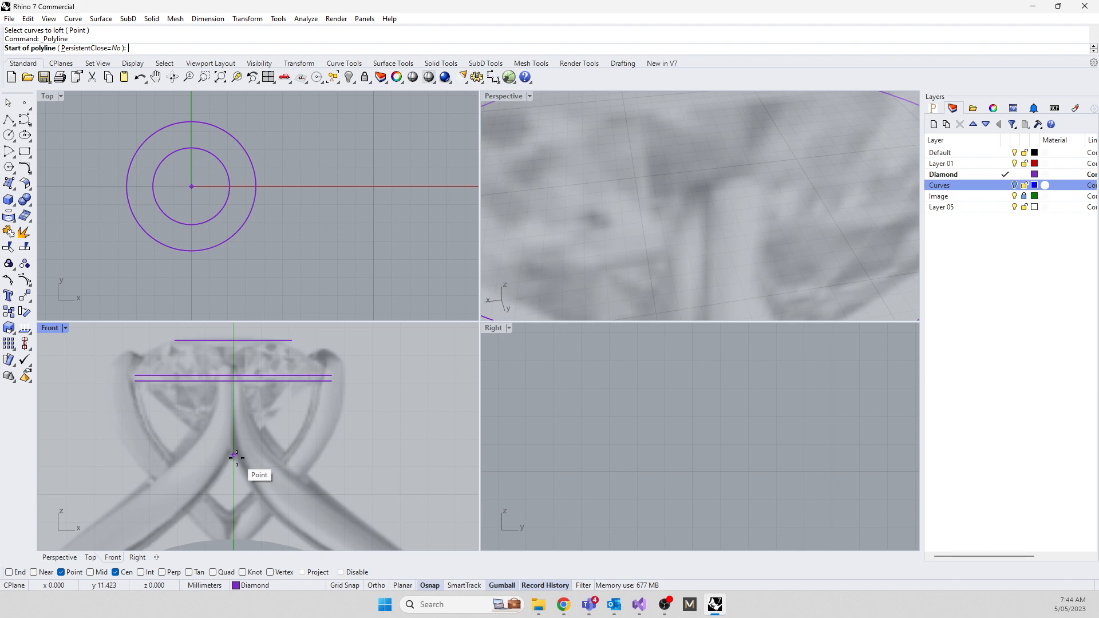
left_click(213, 572)
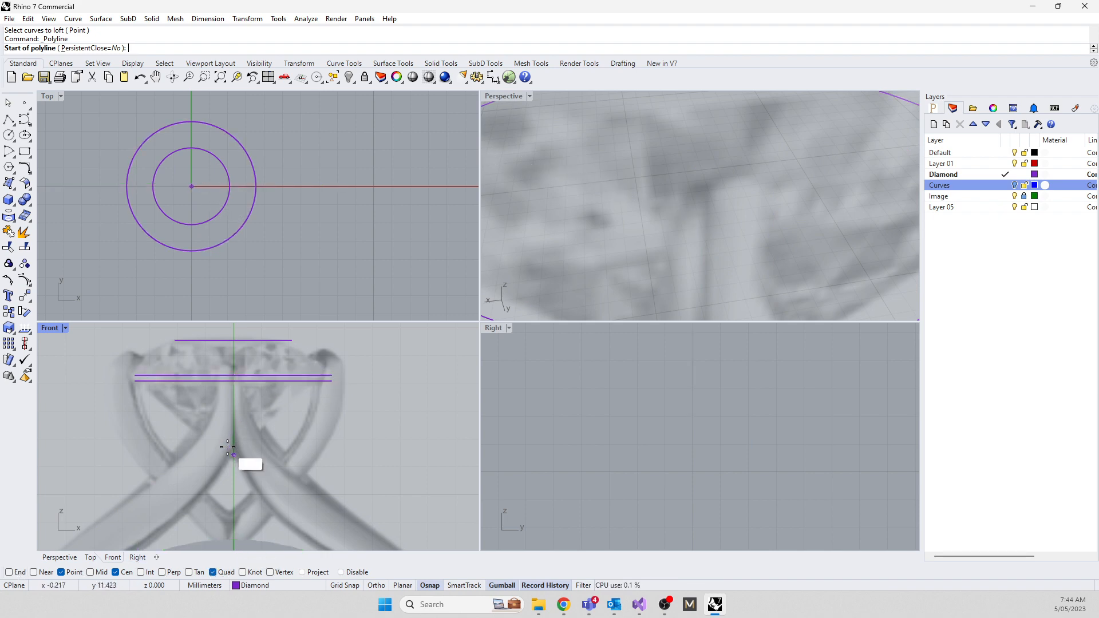
Draw the diamond's half profile as a polyline from the tip point through both girdle circles and the table circle's edge to its centre
left_click(227, 447)
scroll(303, 401, "up", 5)
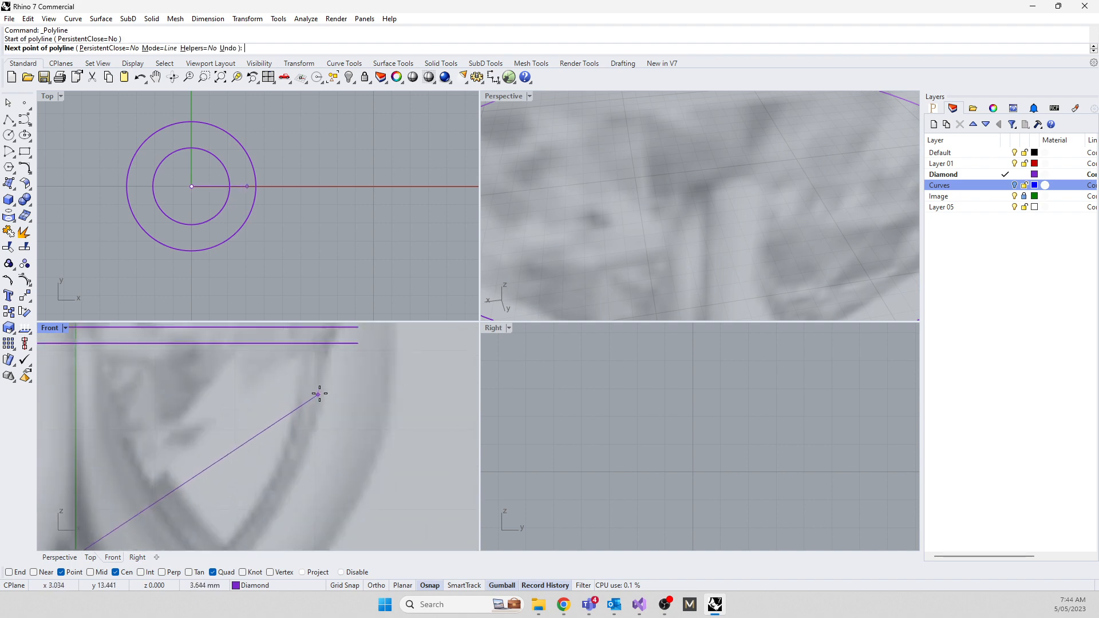
left_click(359, 346)
right_click_drag(371, 384, 357, 483)
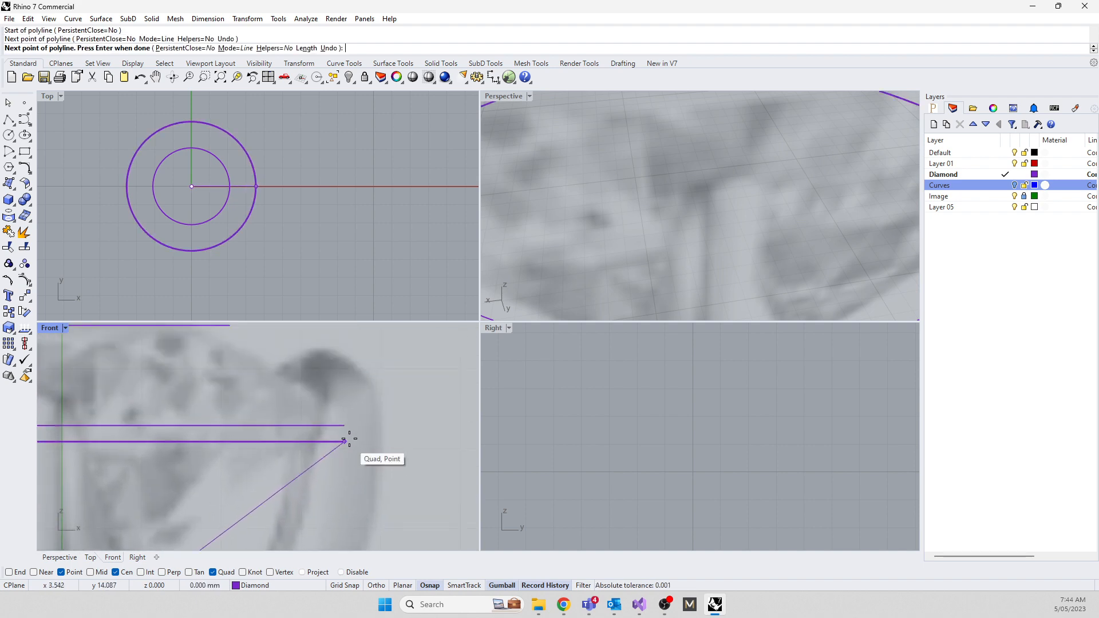
left_click(344, 425)
right_click_drag(407, 450, 421, 496)
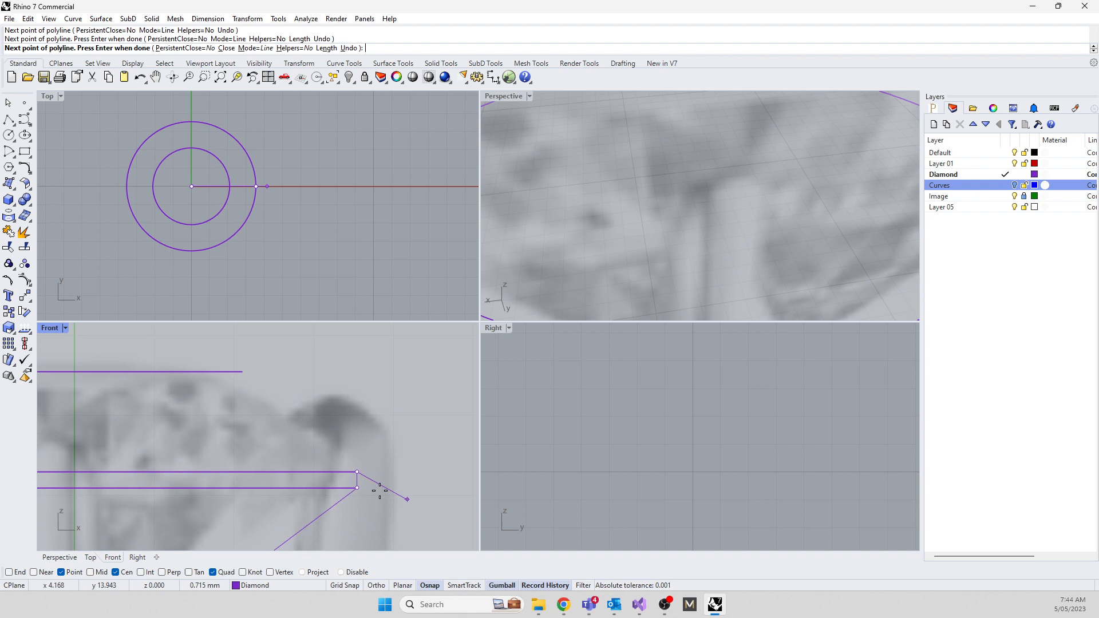
left_click(243, 371)
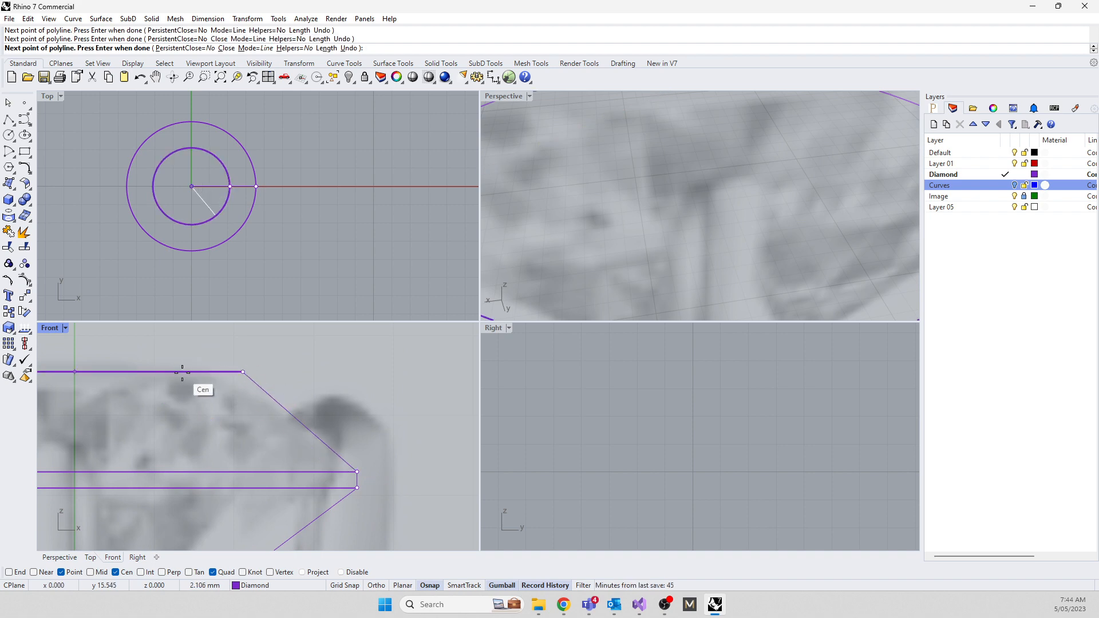
key("Return")
scroll(255, 411, "down", 8)
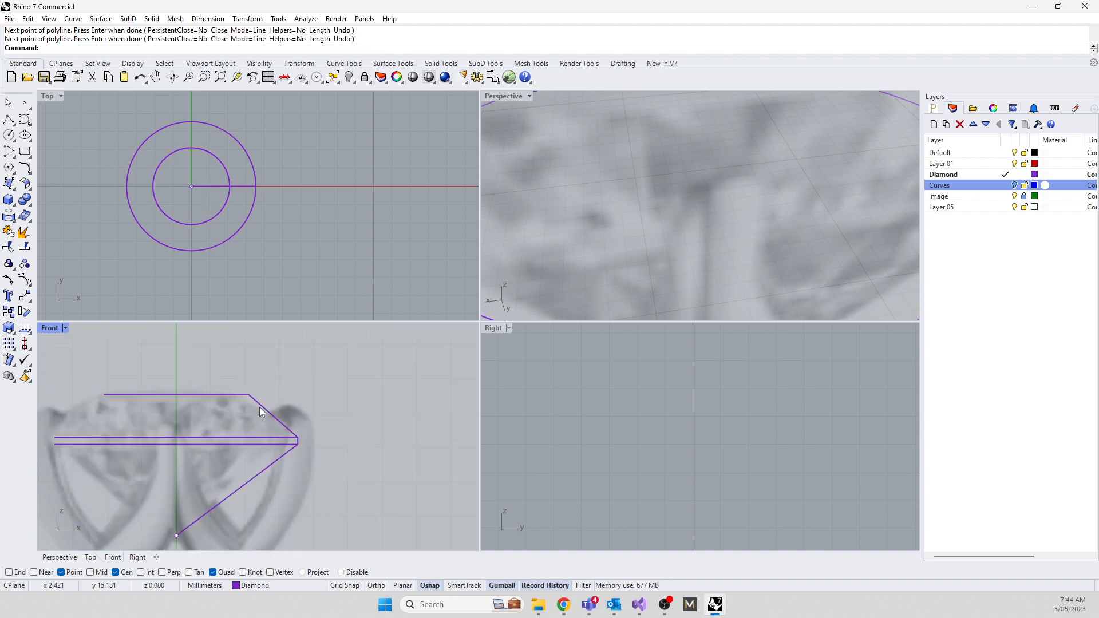
Revolve the half-profile polyline a full 360 degrees around the vertical axis starting at the origin 0
left_click(259, 408)
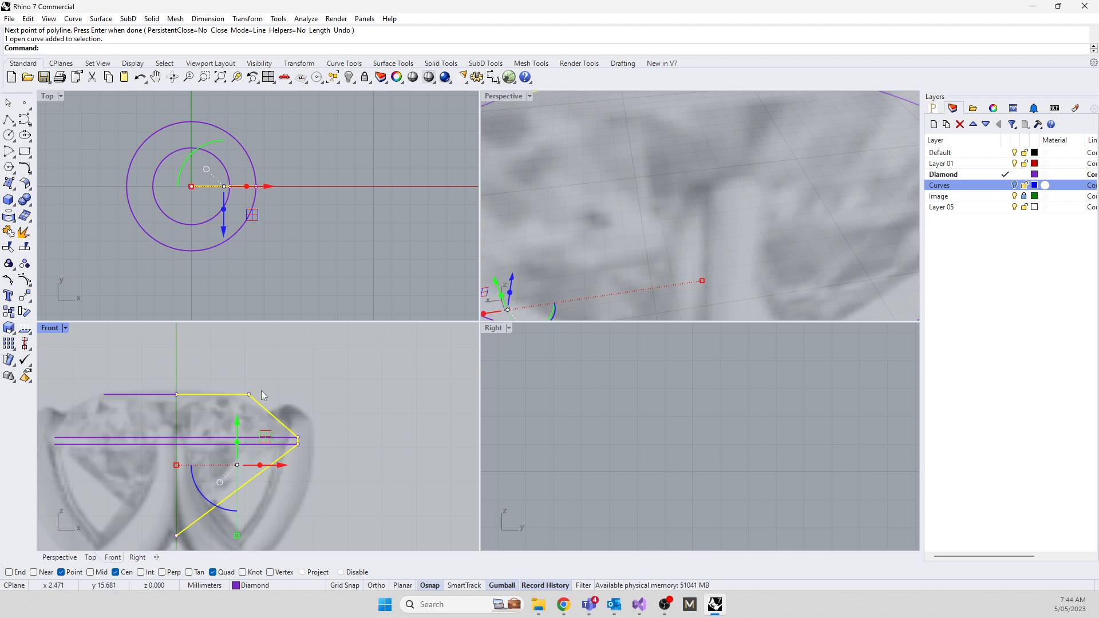
scroll(229, 447, "down", 5)
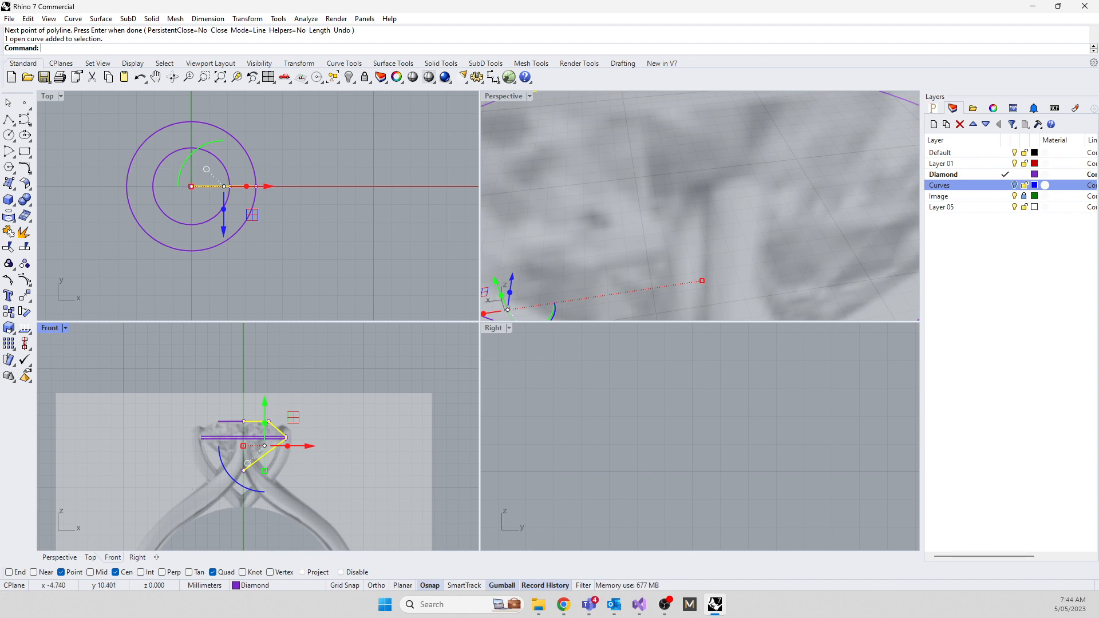
type("Revolve")
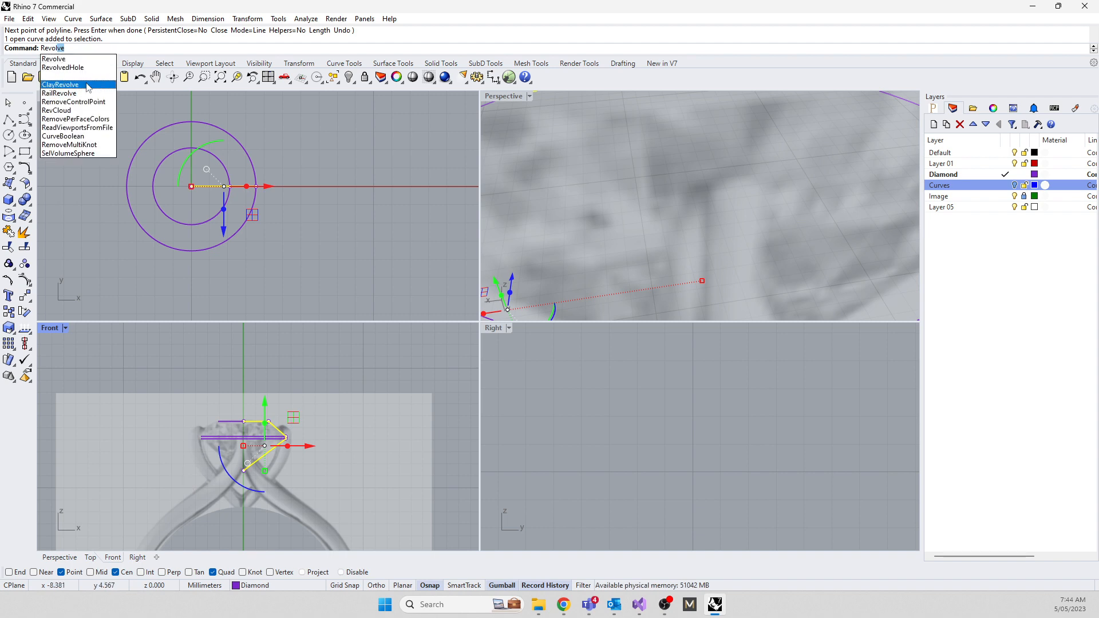
left_click(56, 60)
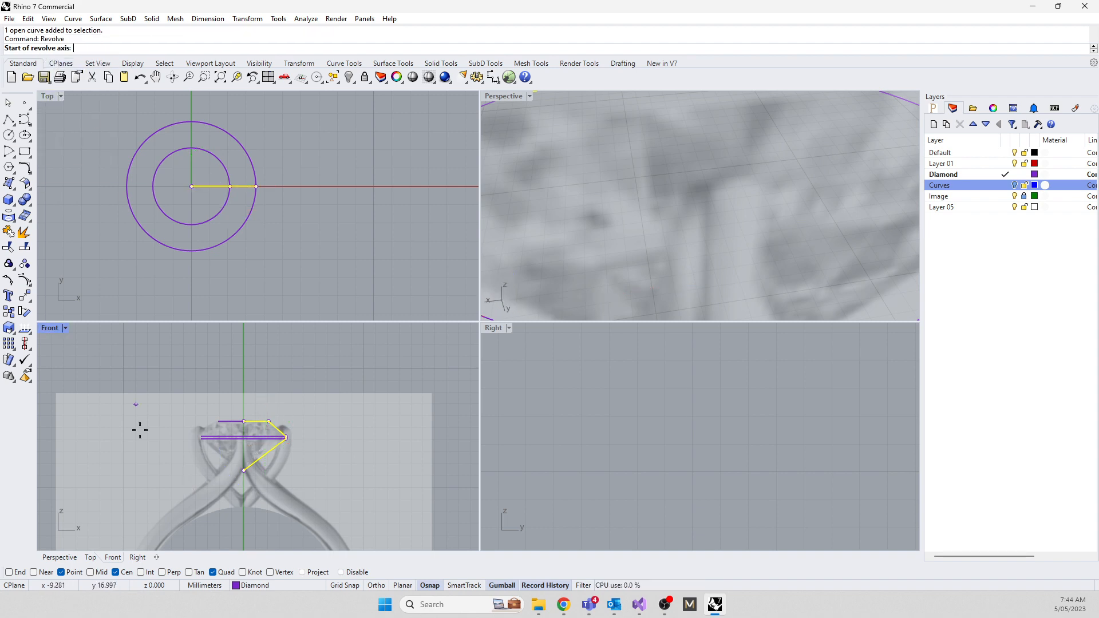
type("0")
key("Return")
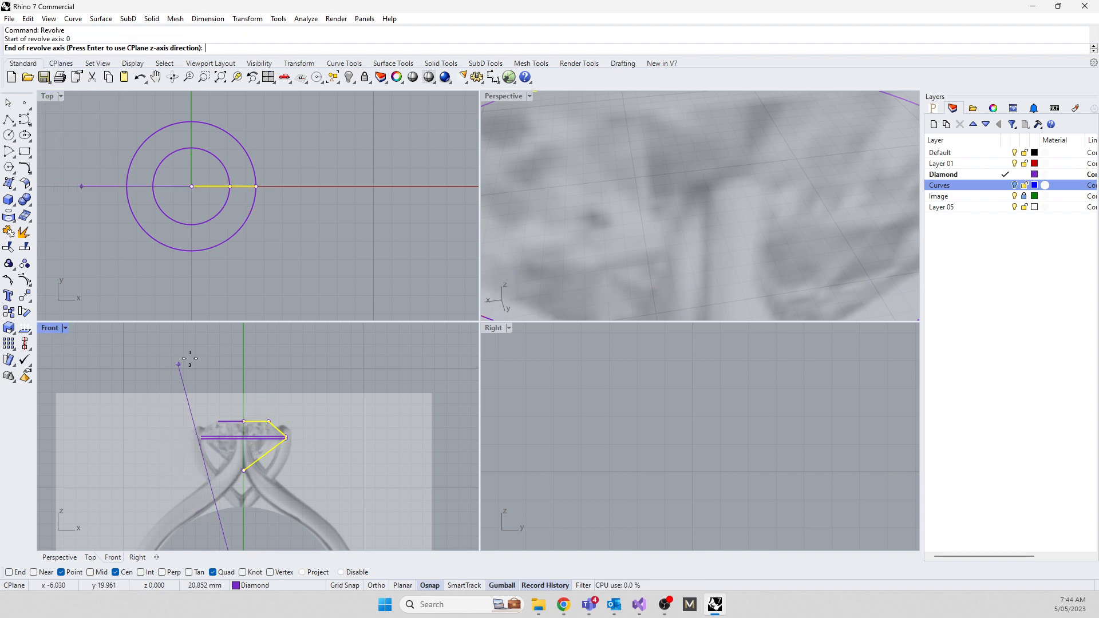
left_click(235, 347)
key("Return")
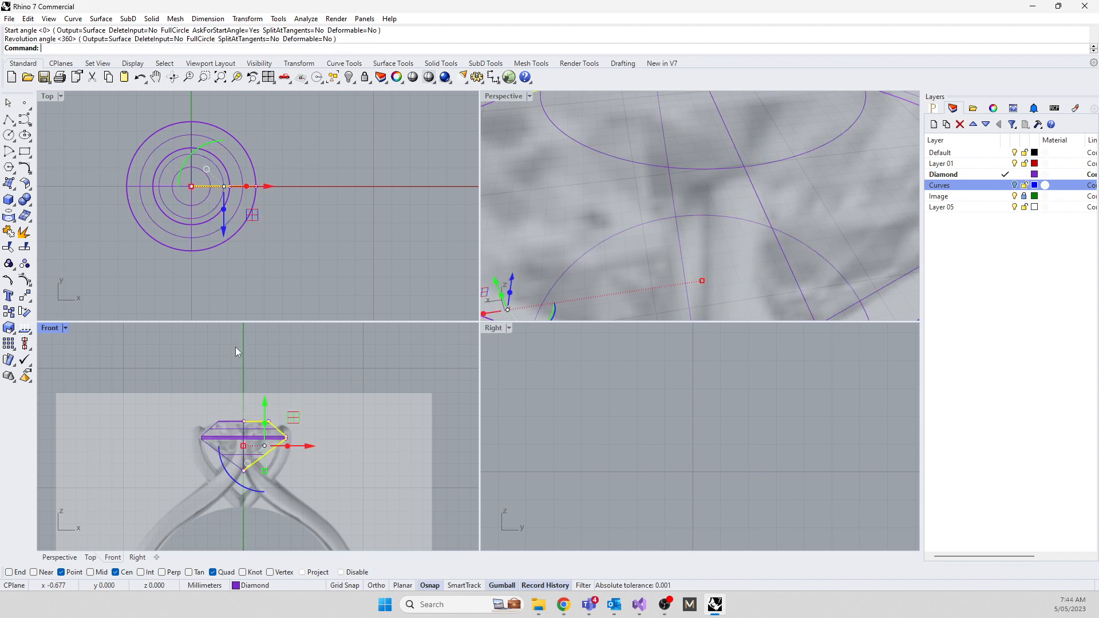
key("Return")
Set the Perspective view to Shaded display and inspect the revolved diamond from the side
scroll(619, 219, "down", 5)
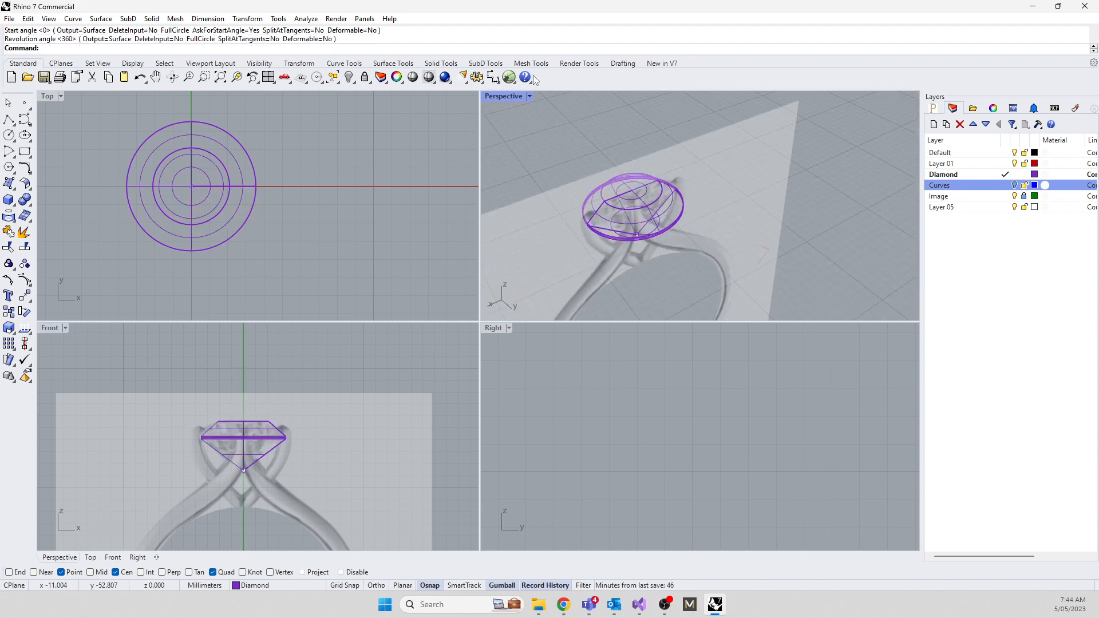
left_click(514, 95)
left_click(561, 140)
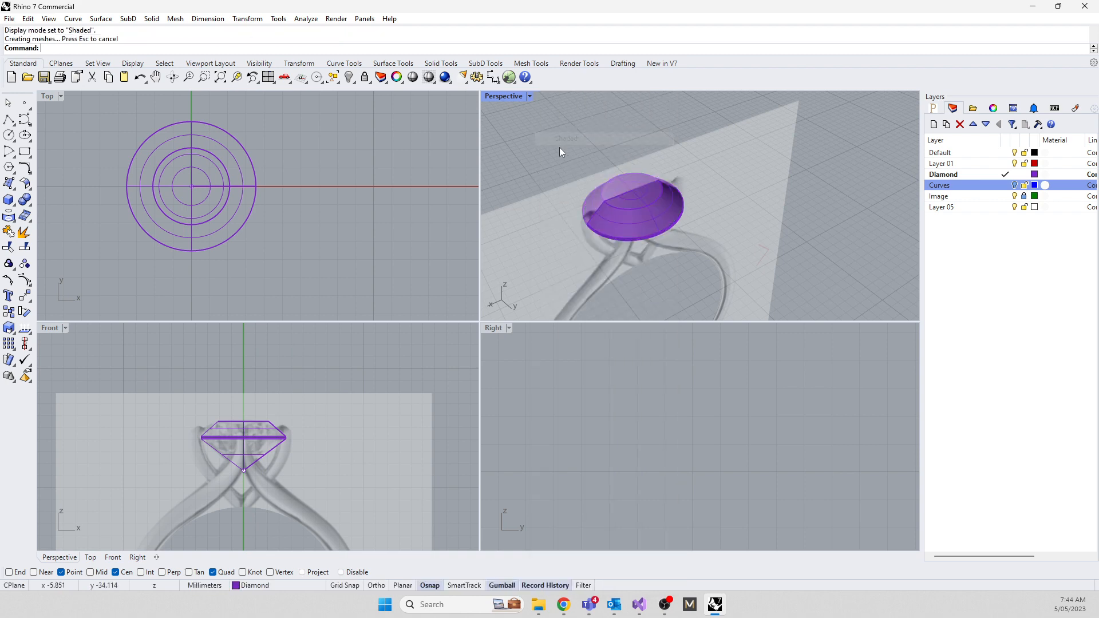
mouse_move(559, 147)
right_mouse_down()
mouse_move(550, 139)
mouse_move(623, 187)
mouse_move(582, 159)
right_mouse_up()
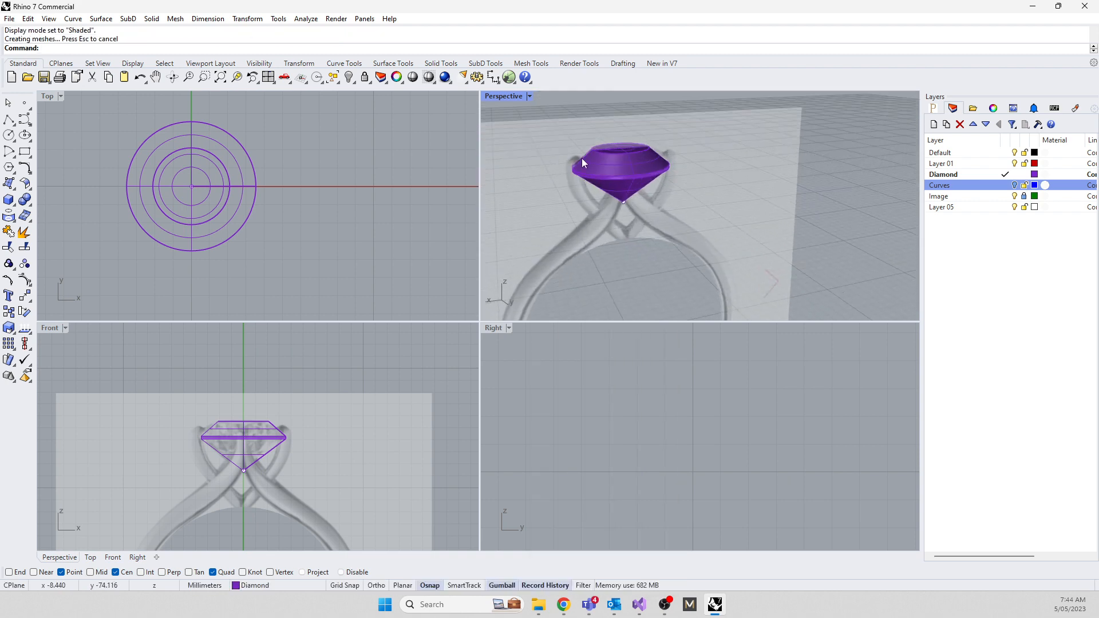
scroll(580, 172, "up", 3)
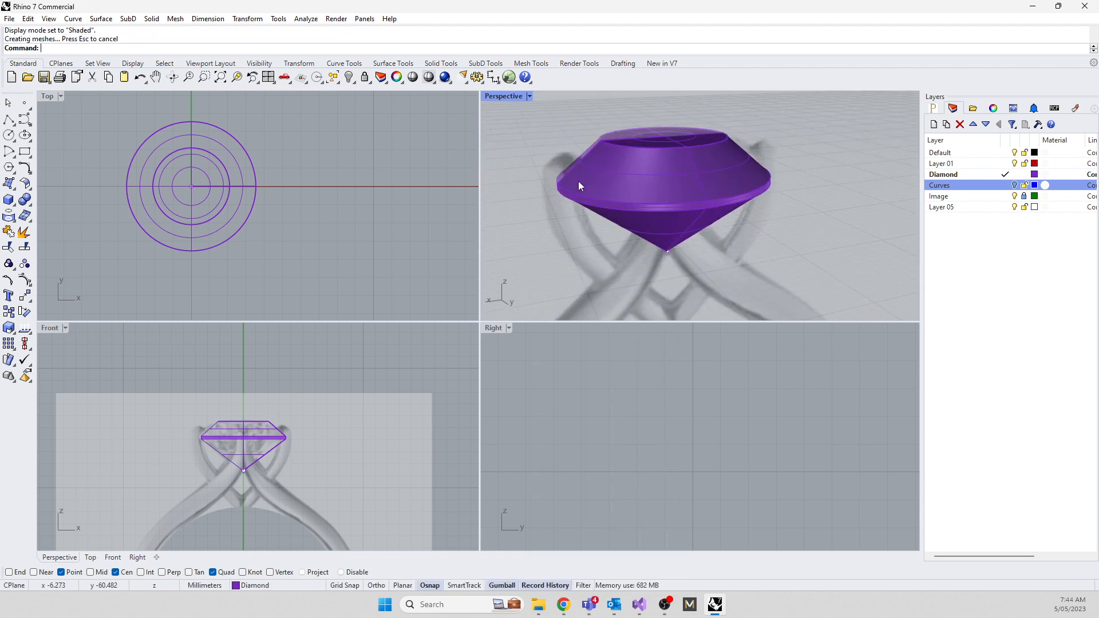
Delete the revolved diamond surface and its half-profile polyline, keeping the circles and the tip point
left_click(241, 451)
key("Delete")
left_click(265, 455)
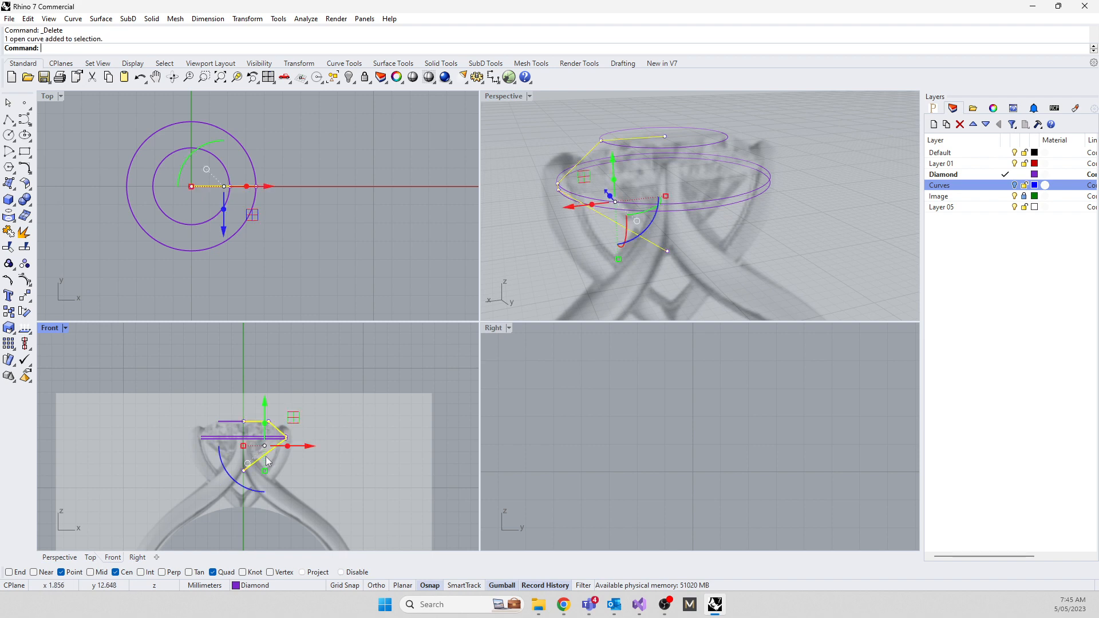
key("Delete")
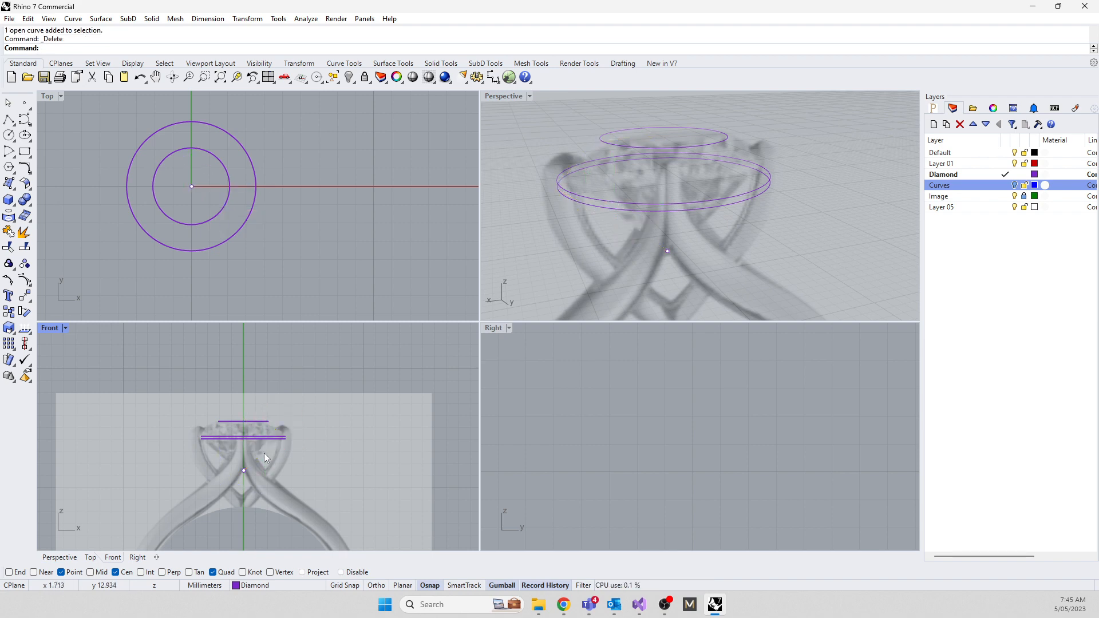
Loft the table circle through both girdle circles down to the tip point, accepting the default seam alignment
type("Loft")
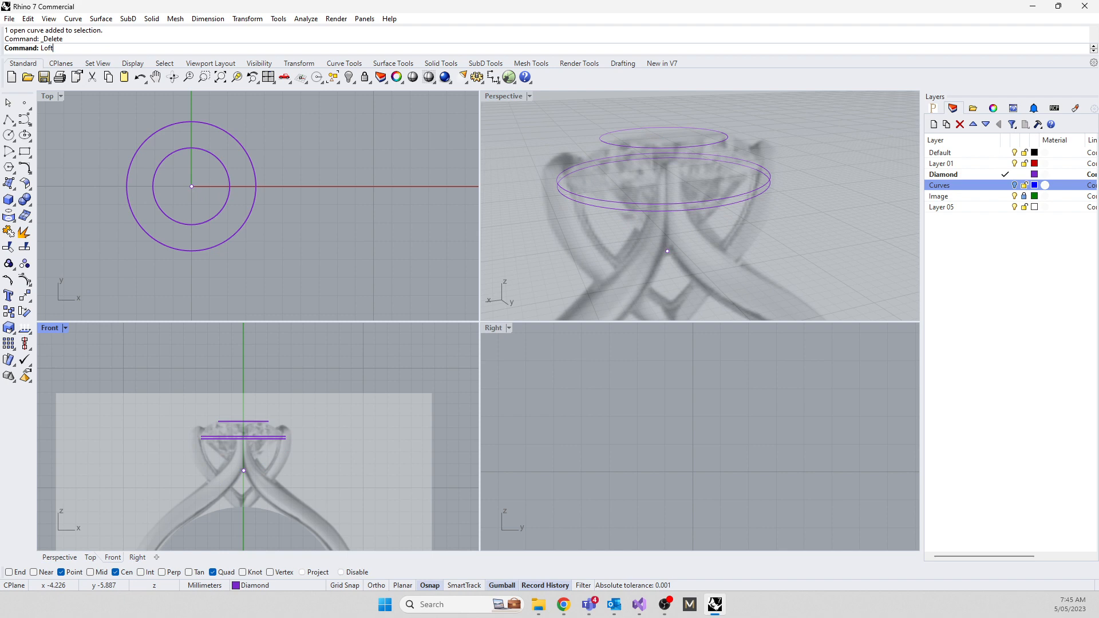
key("Return")
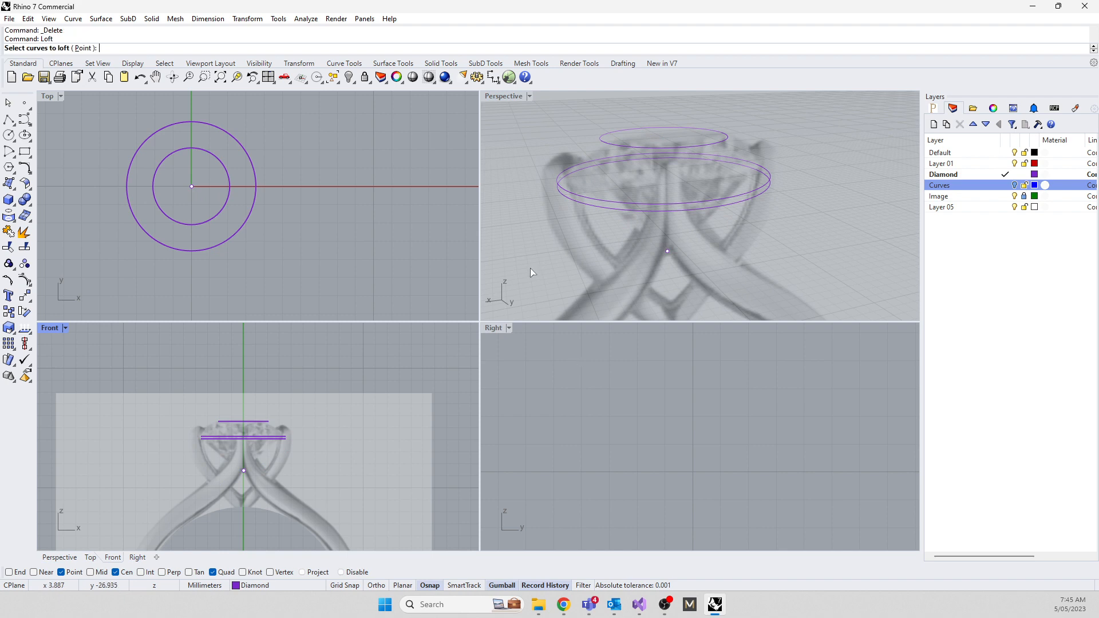
left_click(719, 135)
left_click(753, 167)
left_click(755, 175)
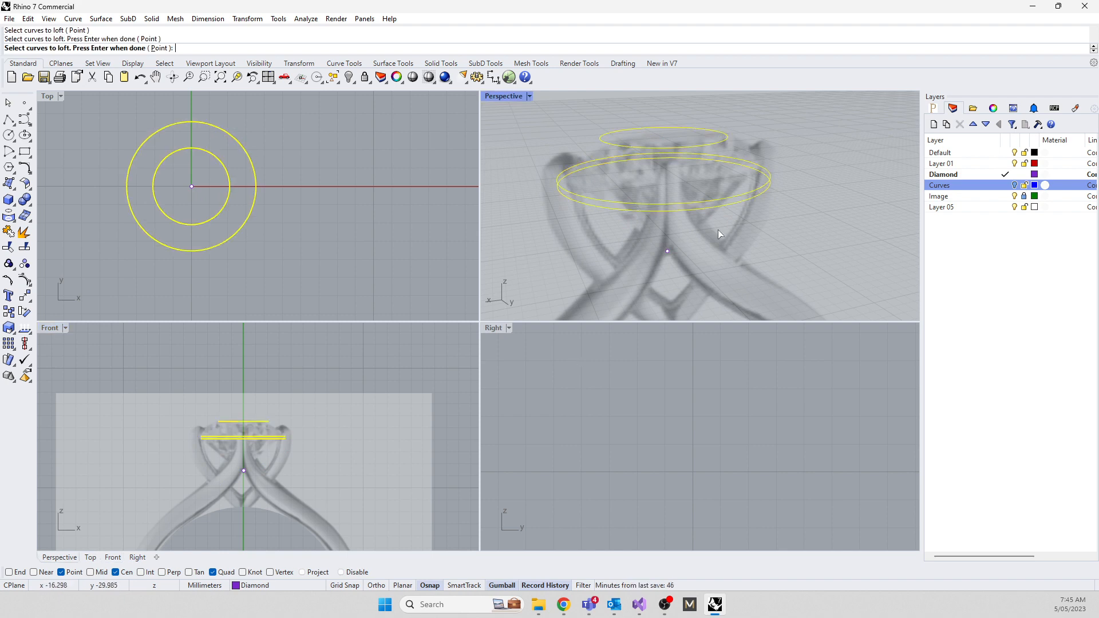
left_click(667, 253)
key("Return")
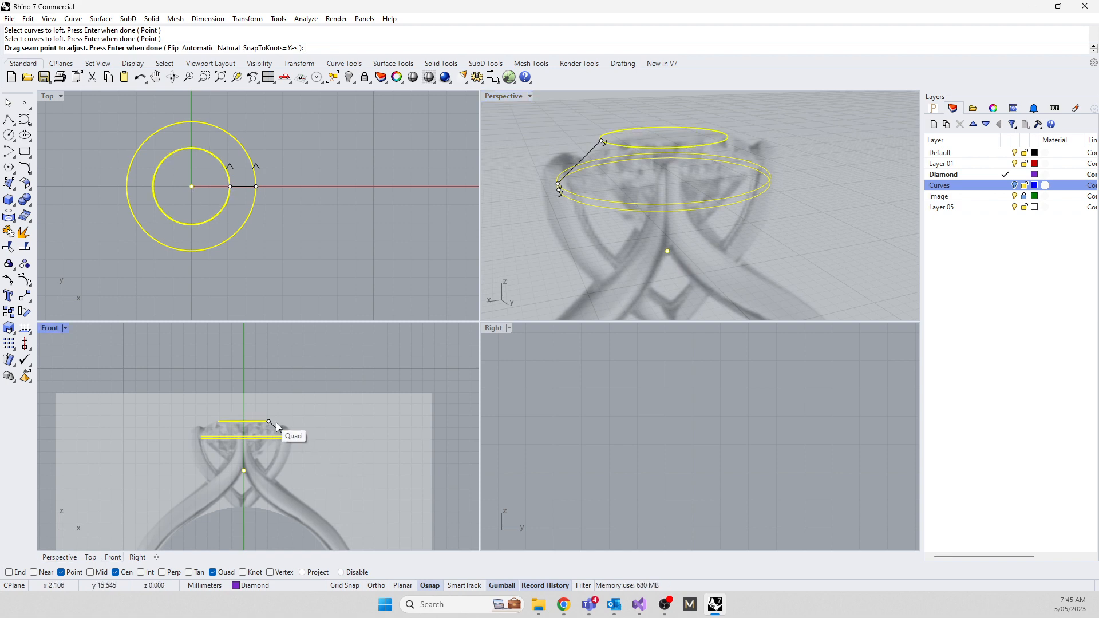
key("Return")
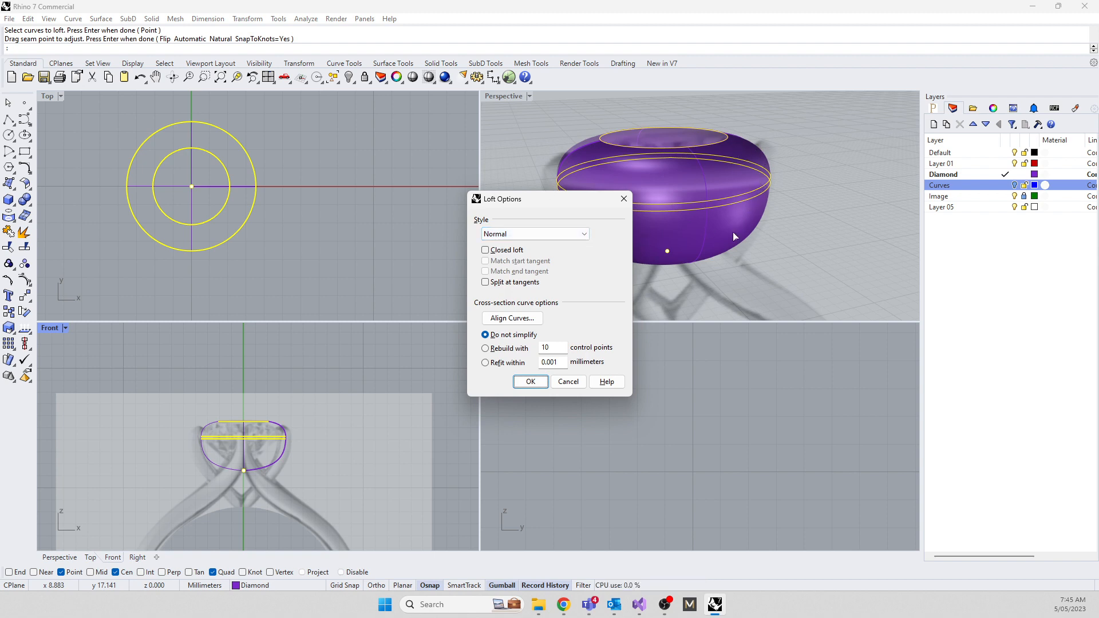
Preview the Loose and Tight loft styles, and create the diamond loft with the Straight sections style
left_click(504, 235)
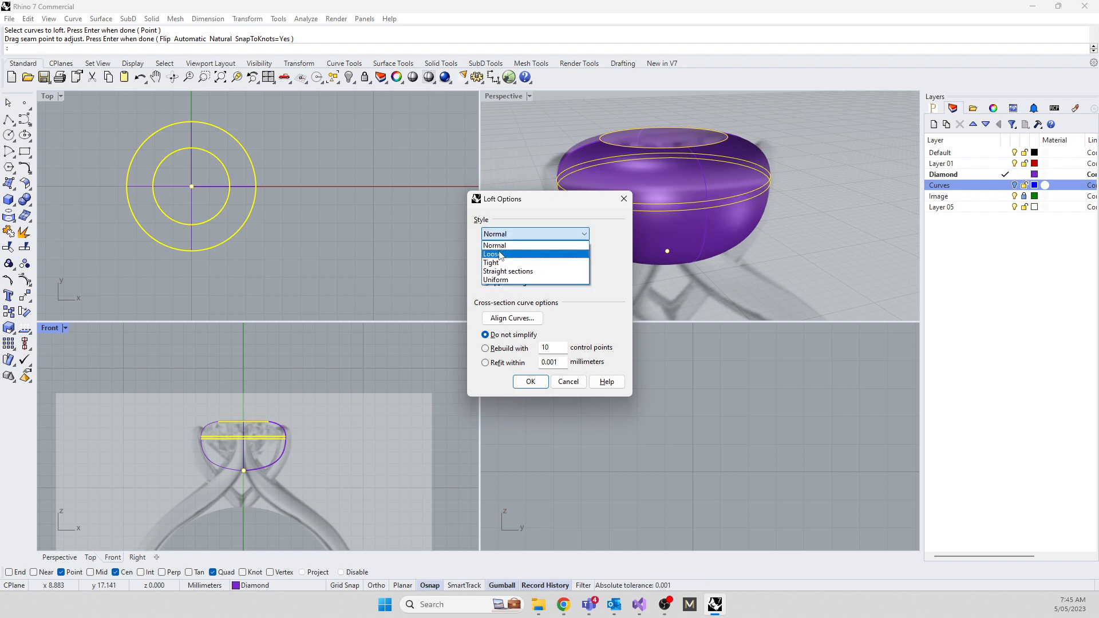
left_click(500, 254)
left_click(504, 234)
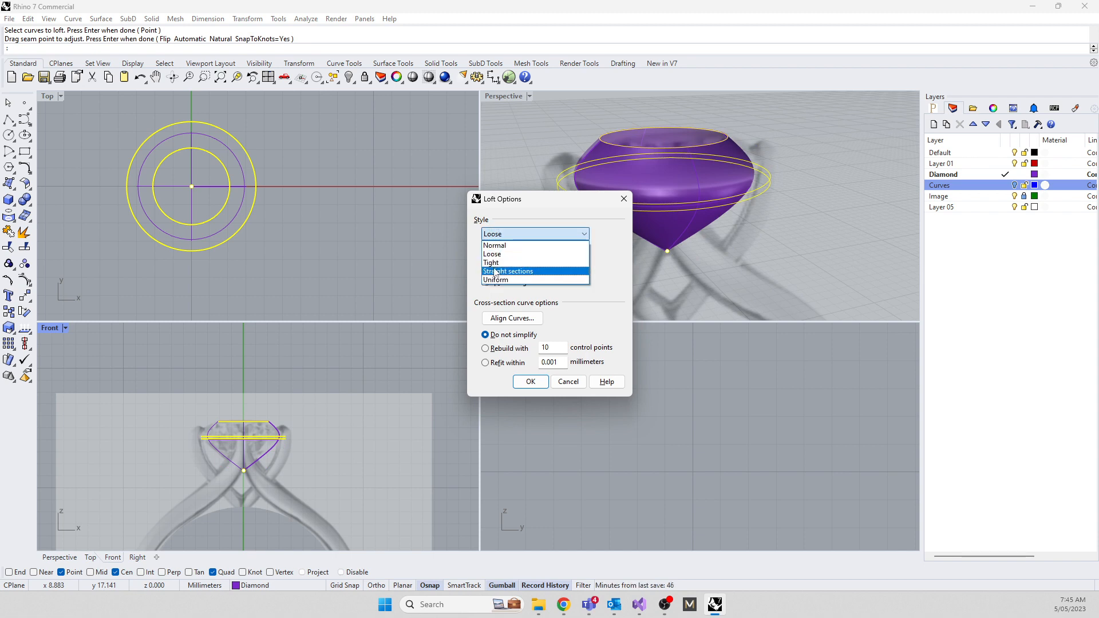
left_click(493, 267)
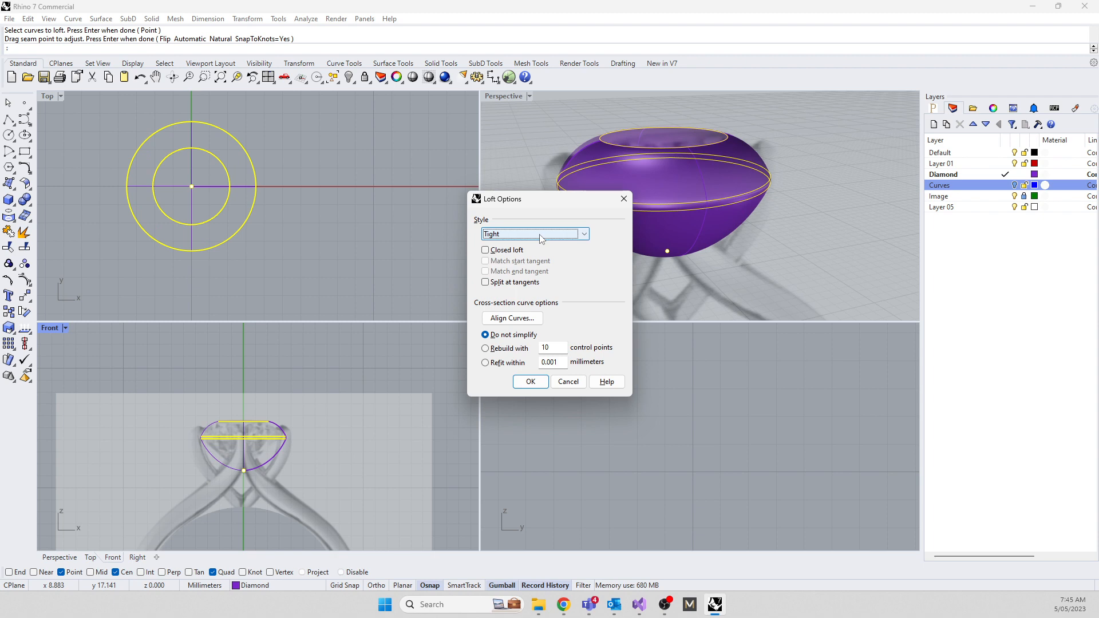
left_click(541, 237)
left_click(506, 277)
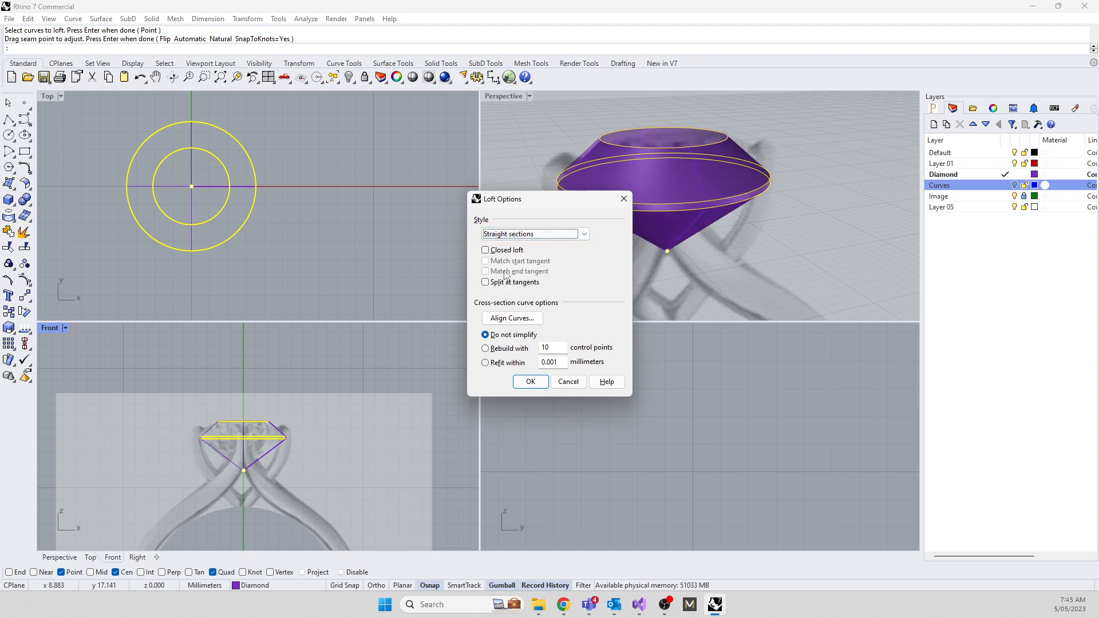
left_click(529, 382)
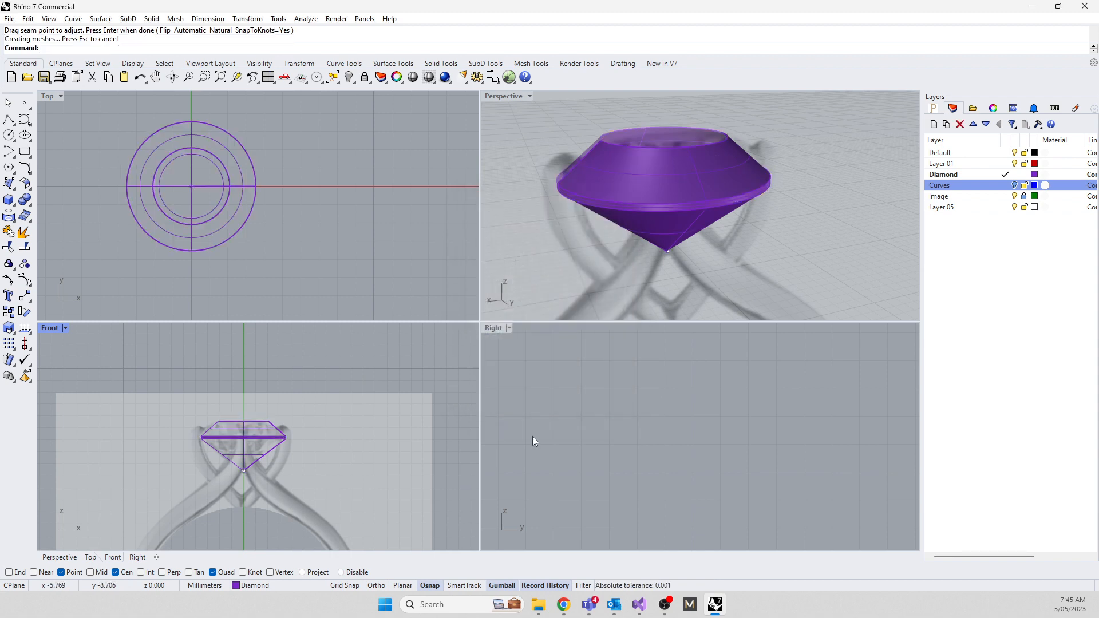
Cap the open top of the lofted diamond to close it, accepting the history break, and check the closed top in the Perspective view
right_click_drag(662, 164, 658, 261)
left_click(657, 262)
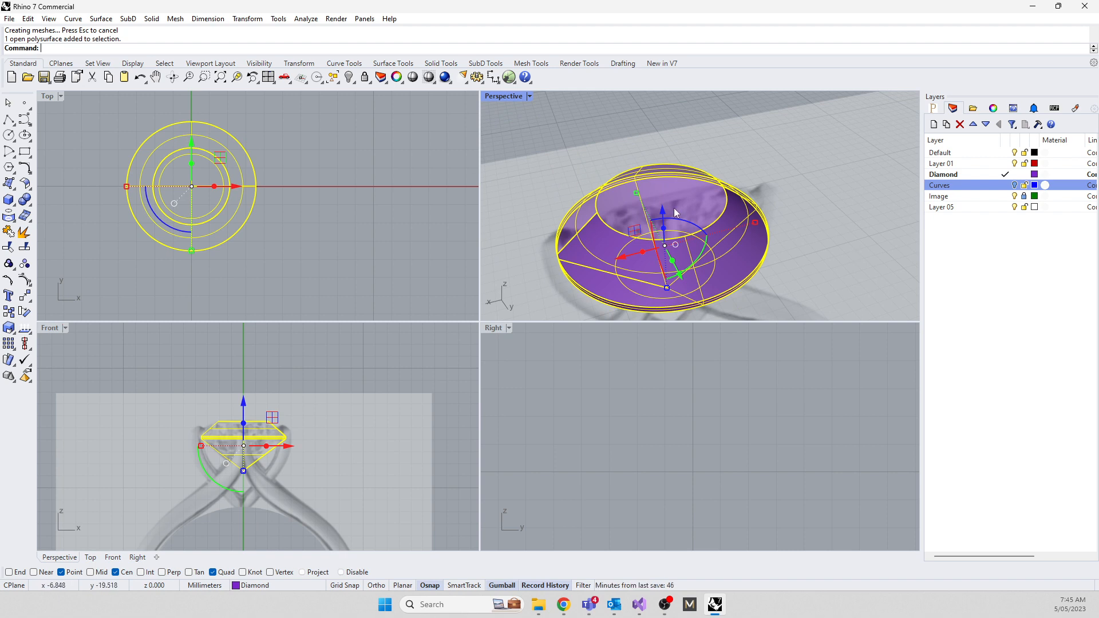
type("cap")
key("Return")
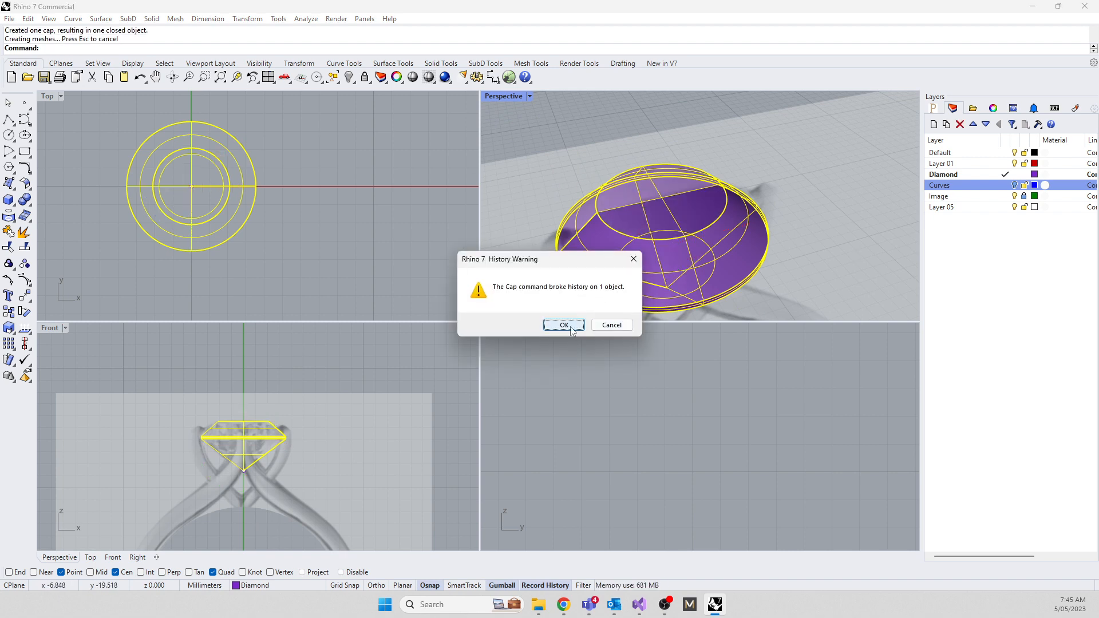
left_click(573, 332)
left_click(259, 190)
left_click(407, 262)
right_click_drag(596, 246, 672, 172)
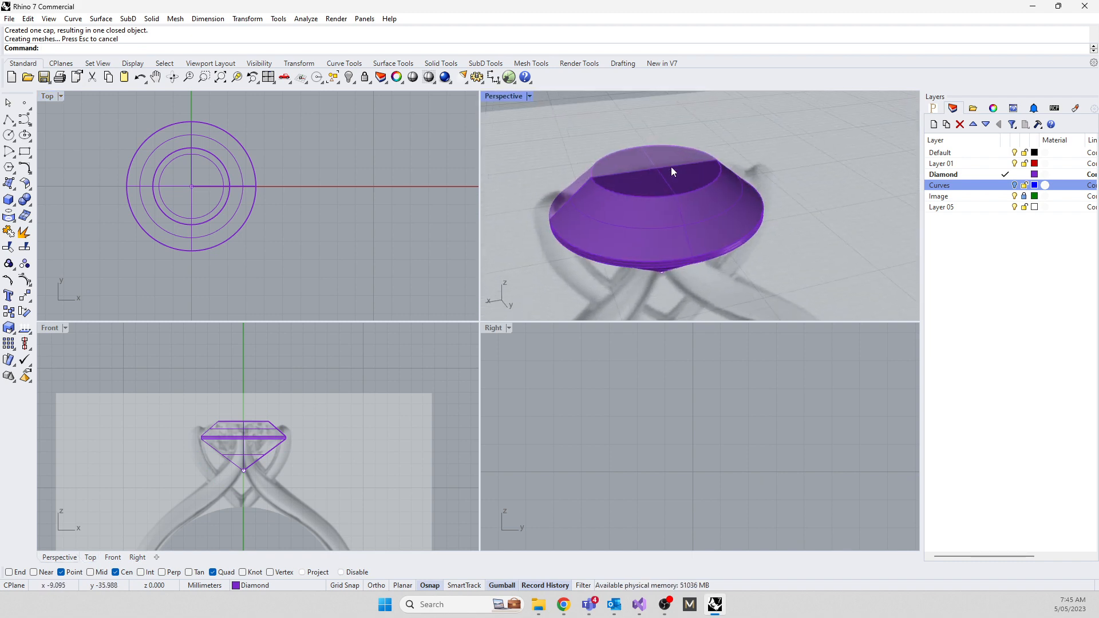
Delete the capped diamond, its girdle and table circles, and the tip point
left_click(624, 236)
key("Delete")
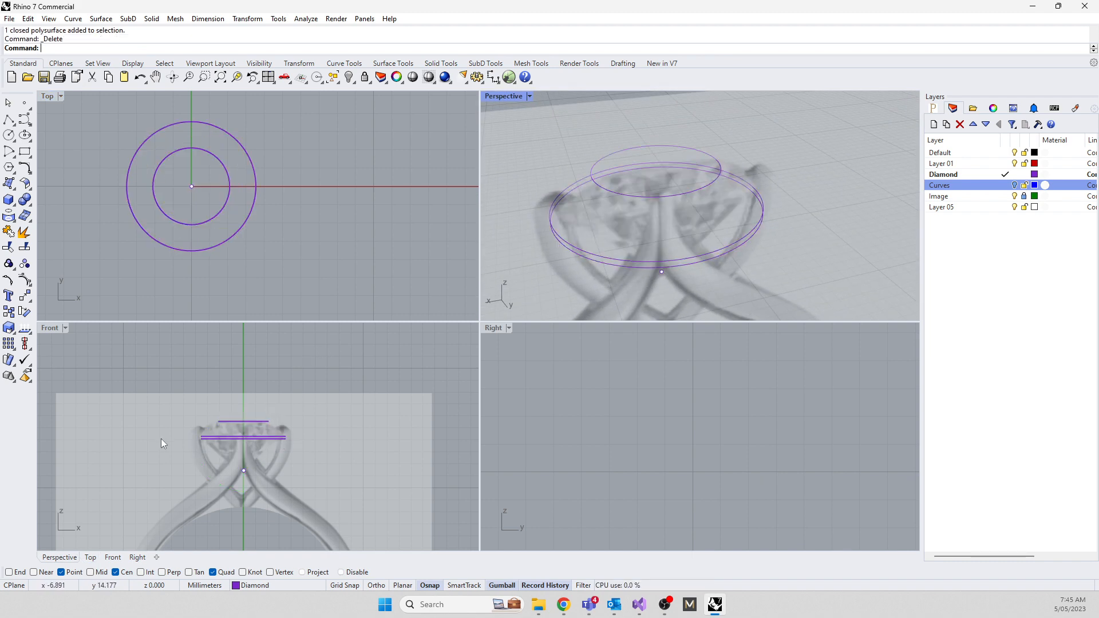
left_click(218, 437)
key("Delete")
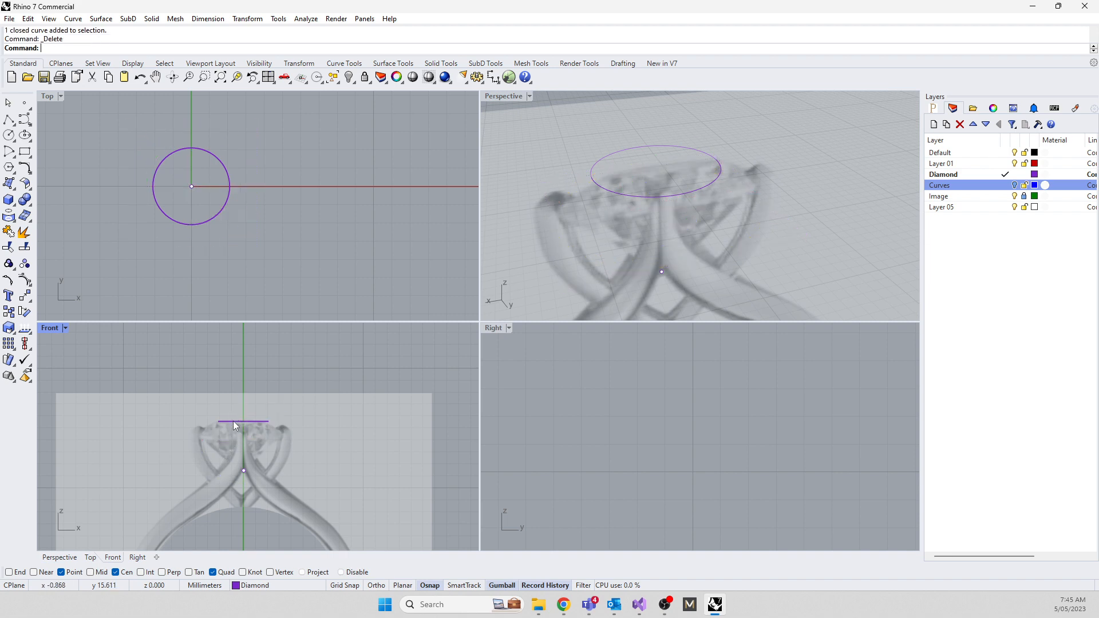
left_click(232, 420)
key("Delete")
left_click(245, 472)
key("Delete")
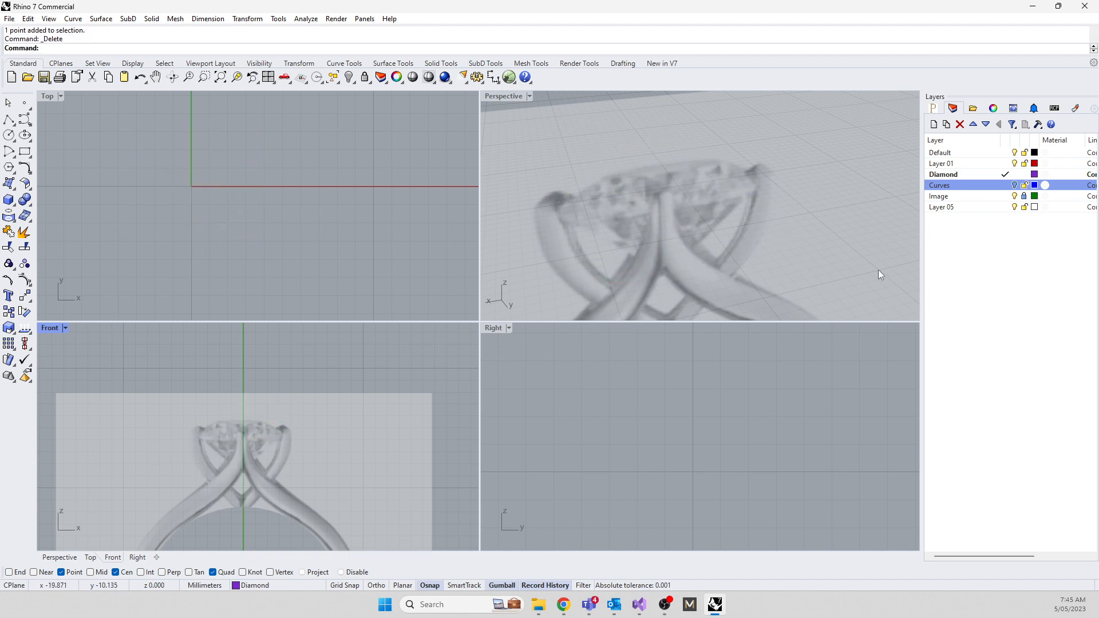
Maximize the Front view and draw a vertical axis line from the origin (0) to above the ring image
double_click(51, 329)
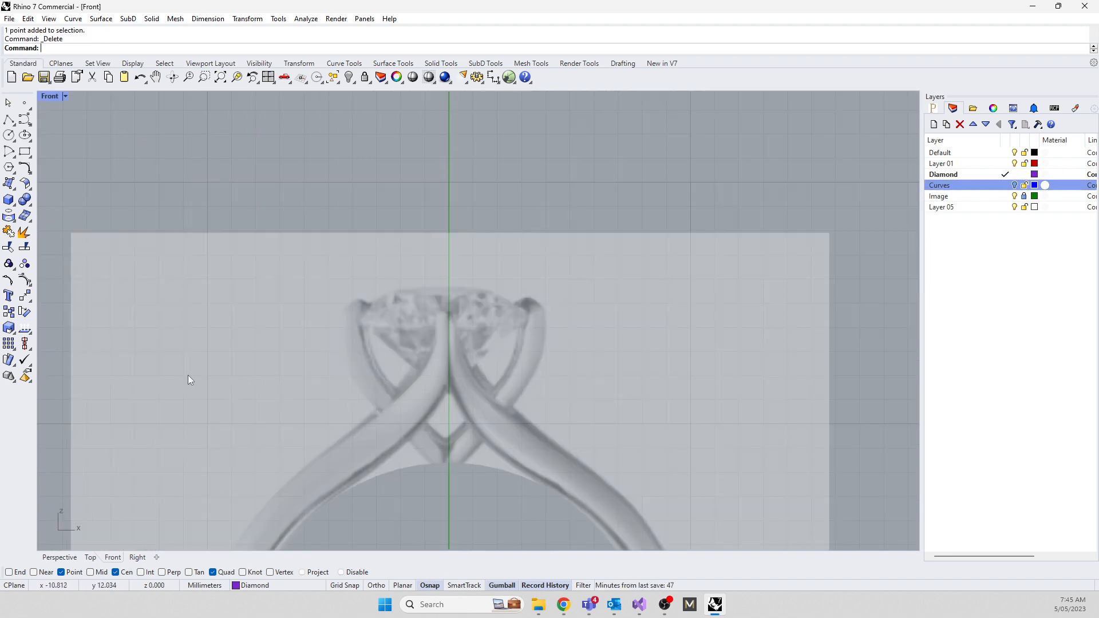
scroll(412, 362, "down", 2)
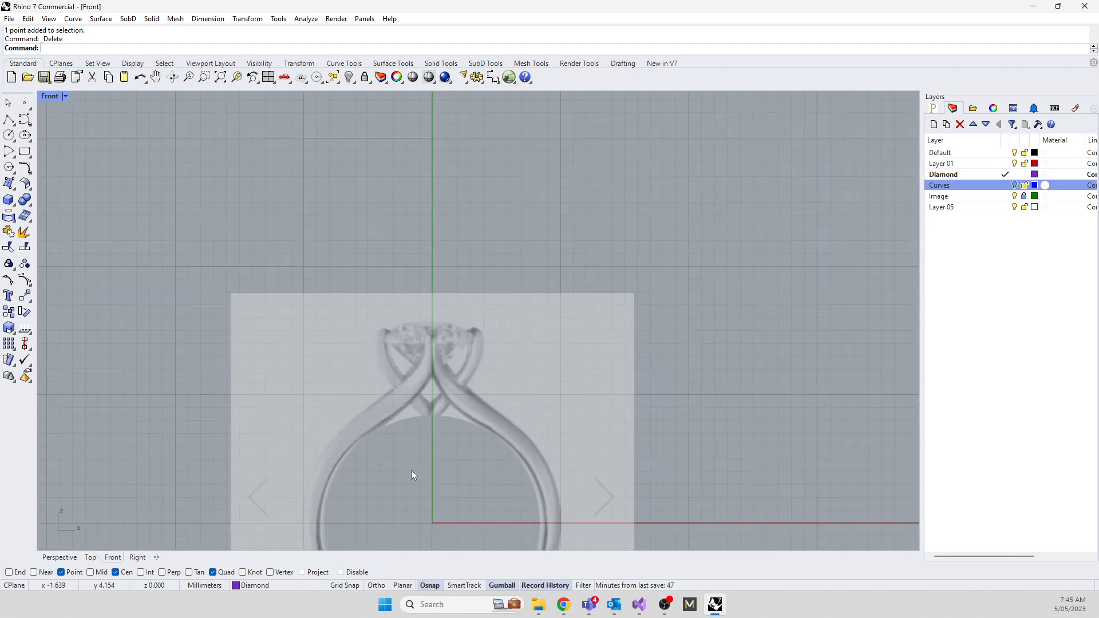
type("line")
key("Return")
type("0")
key("Return")
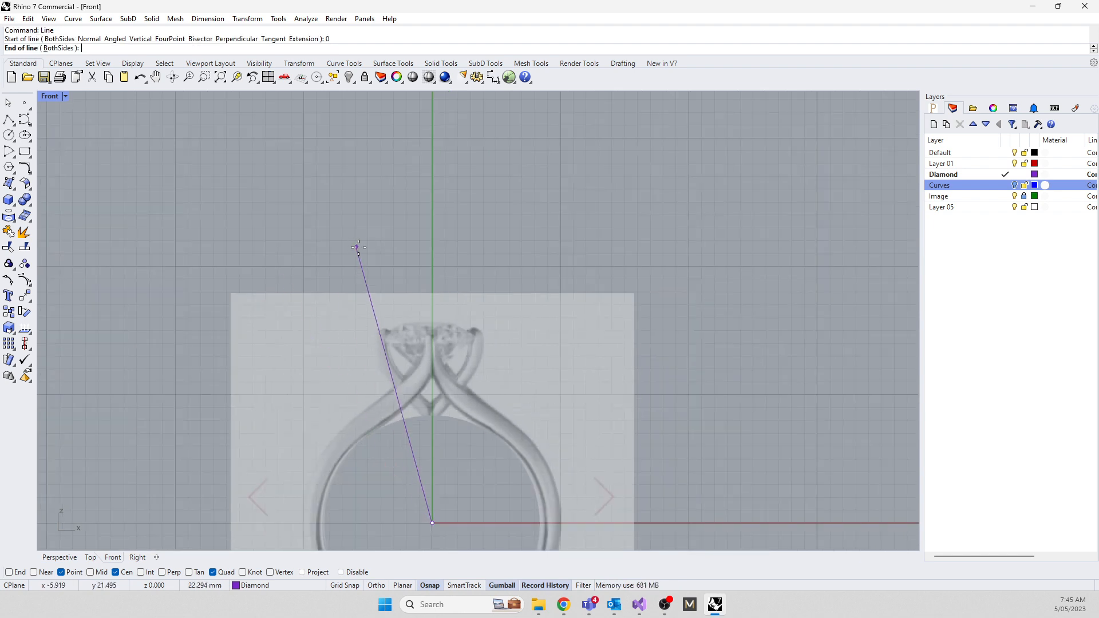
left_click(410, 232, "shift")
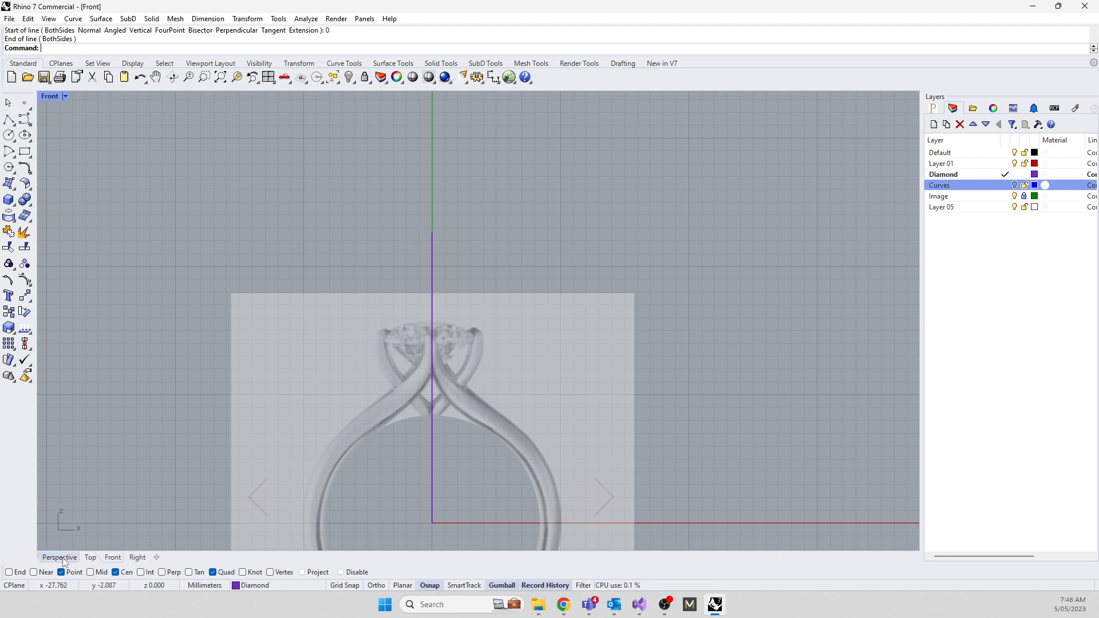
Using Near snap, trace the diamond's half-profile polyline from the axis: about 1.64 mm table, sloped crown, about 0.37 mm vertical girdle, tip on the axis
left_click(33, 572)
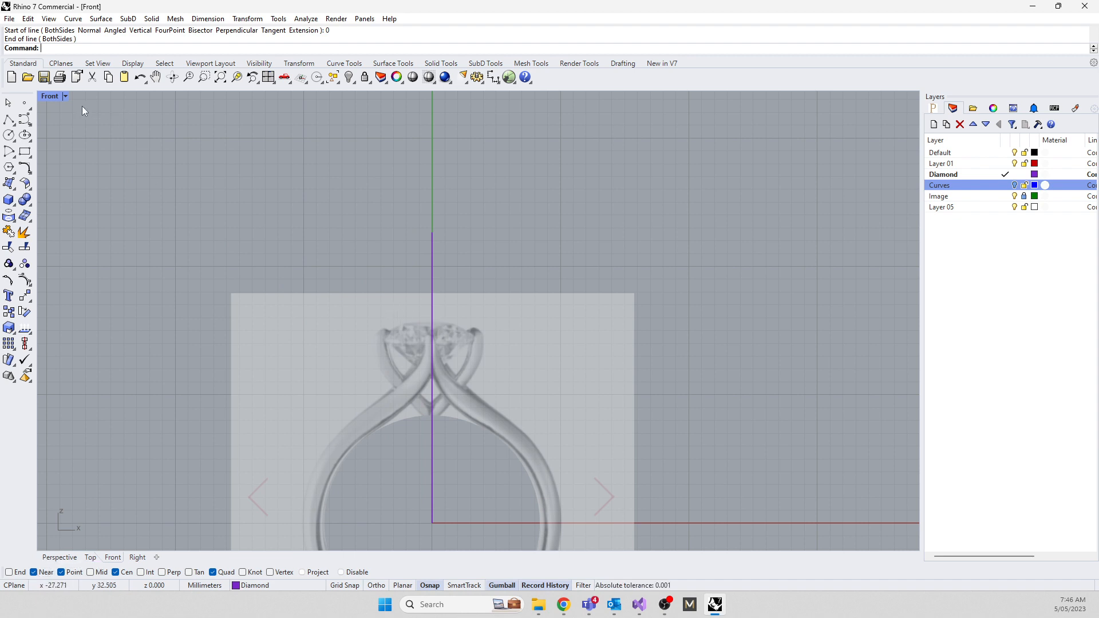
left_click(10, 120)
scroll(415, 307, "up", 5)
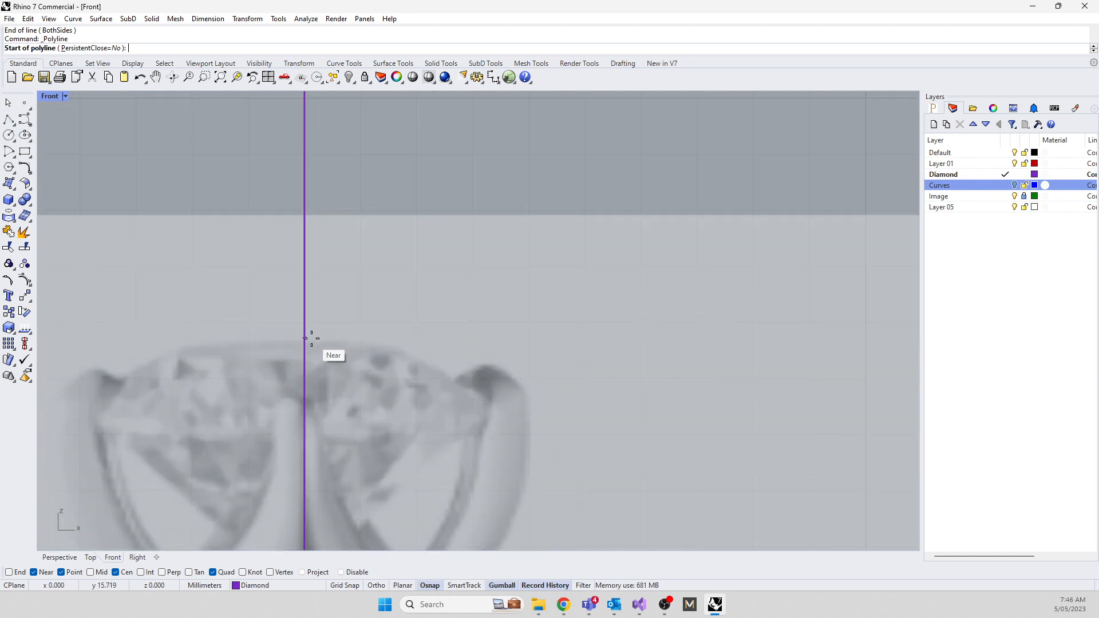
left_click(304, 344)
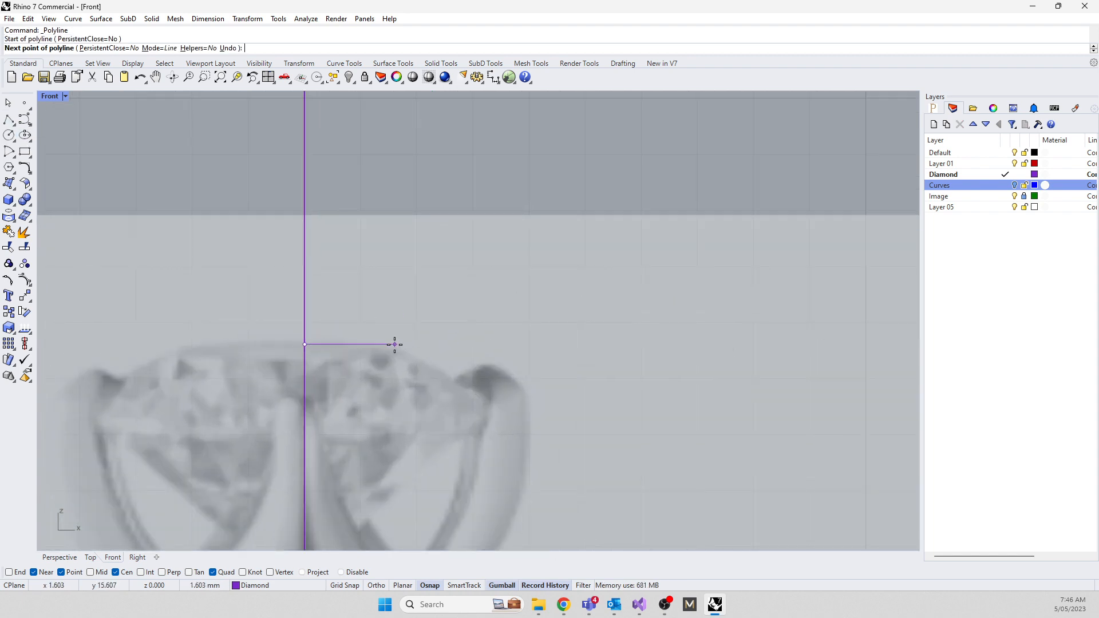
key("F8")
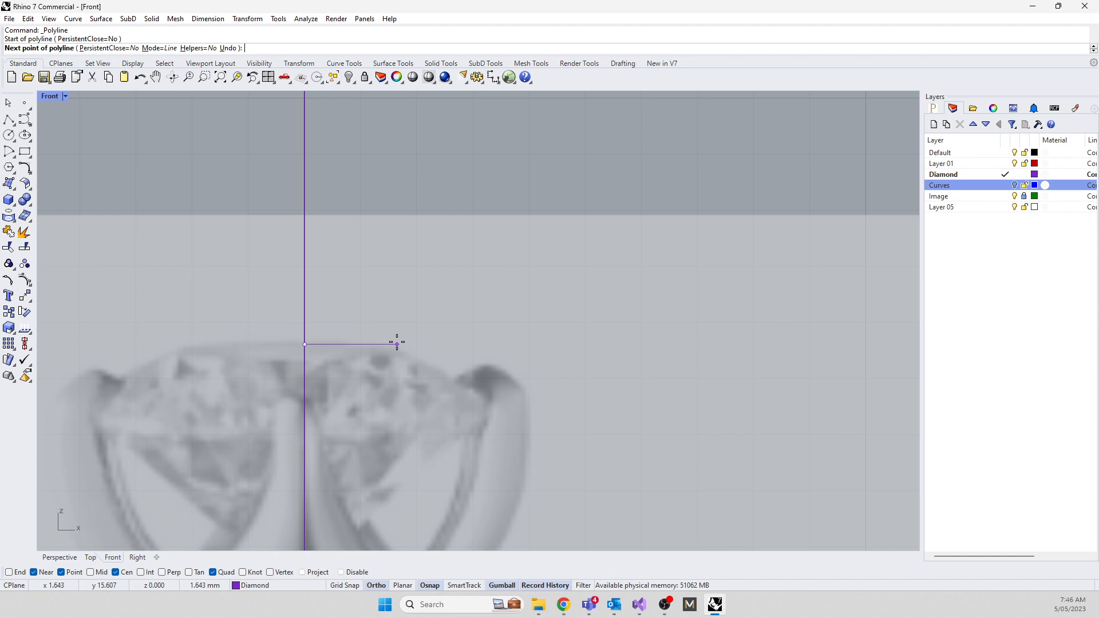
left_click(397, 344)
key("F8")
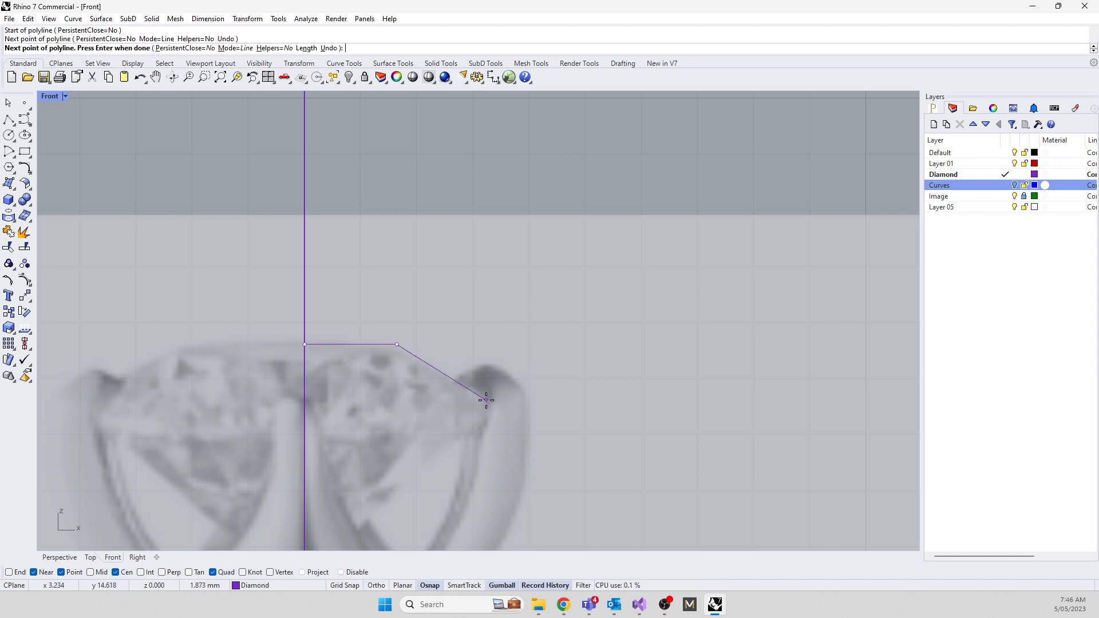
left_click(486, 400)
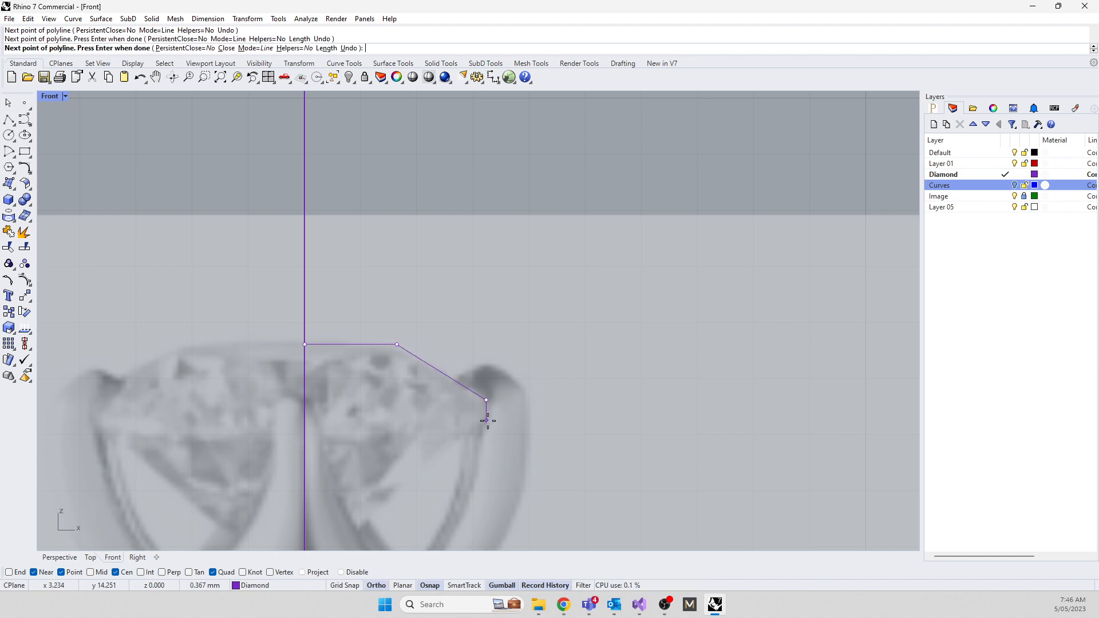
left_click(487, 420)
scroll(487, 420, "down", 3)
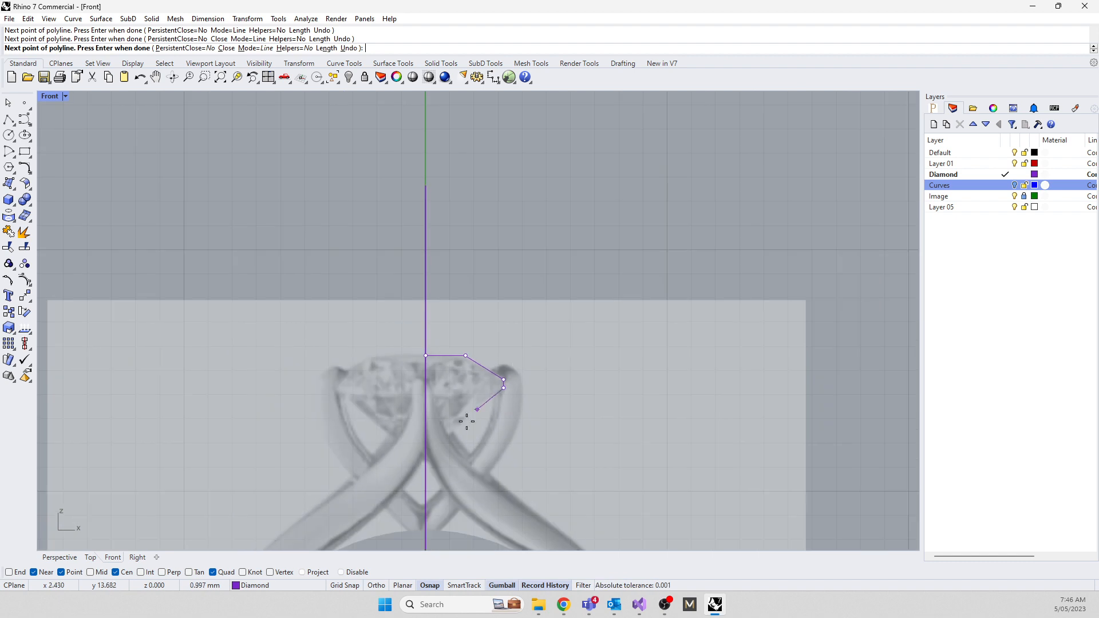
left_click(428, 454)
key("Return")
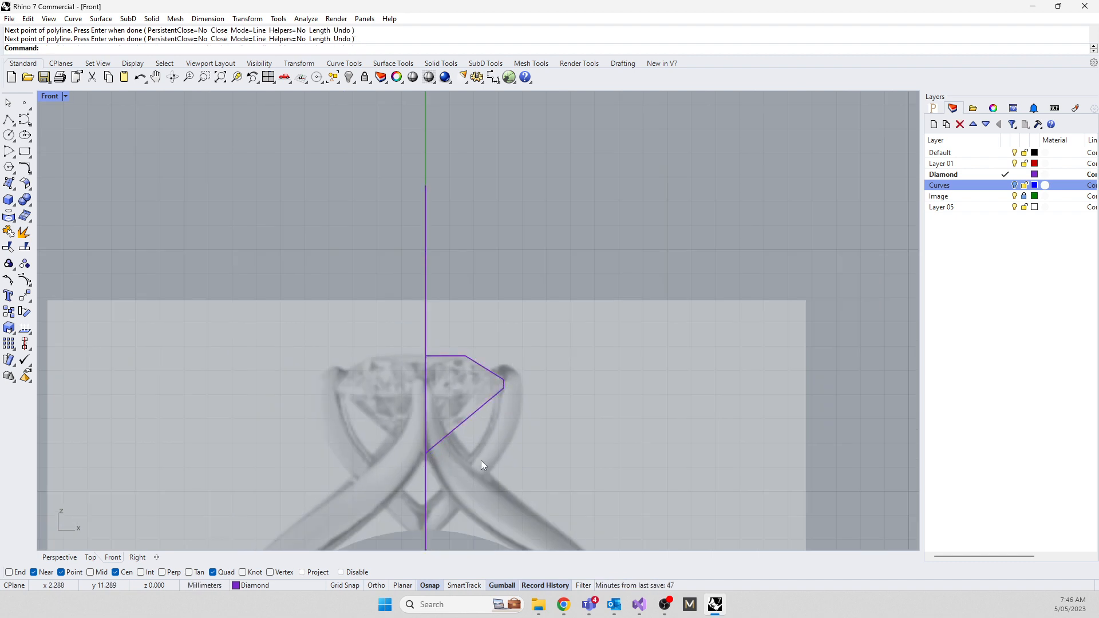
Revolve the half-profile 360 degrees around the vertical axis from the origin (0) to the axis line's upper end
left_click(473, 421)
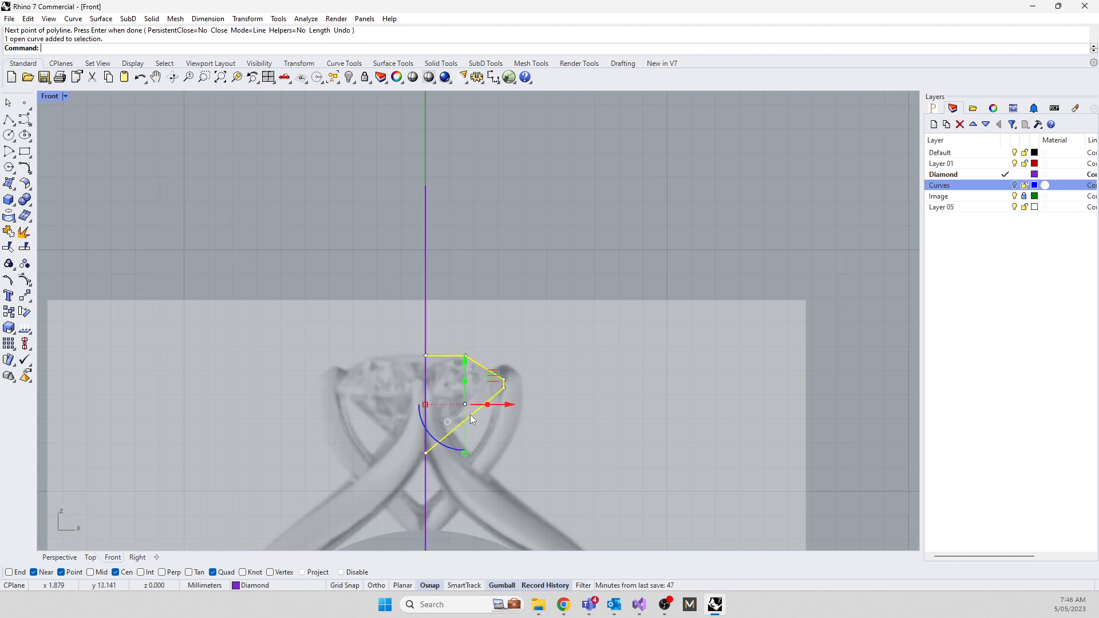
type("revolve")
key("Return")
type("0")
key("Return")
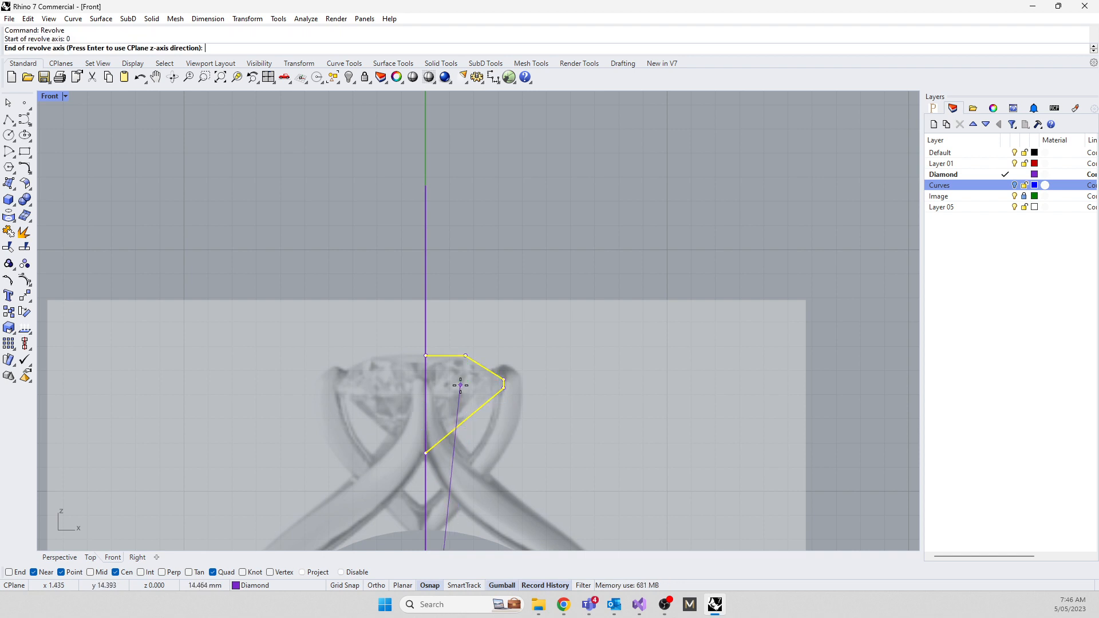
left_click(428, 184)
key("Return")
key("Return")
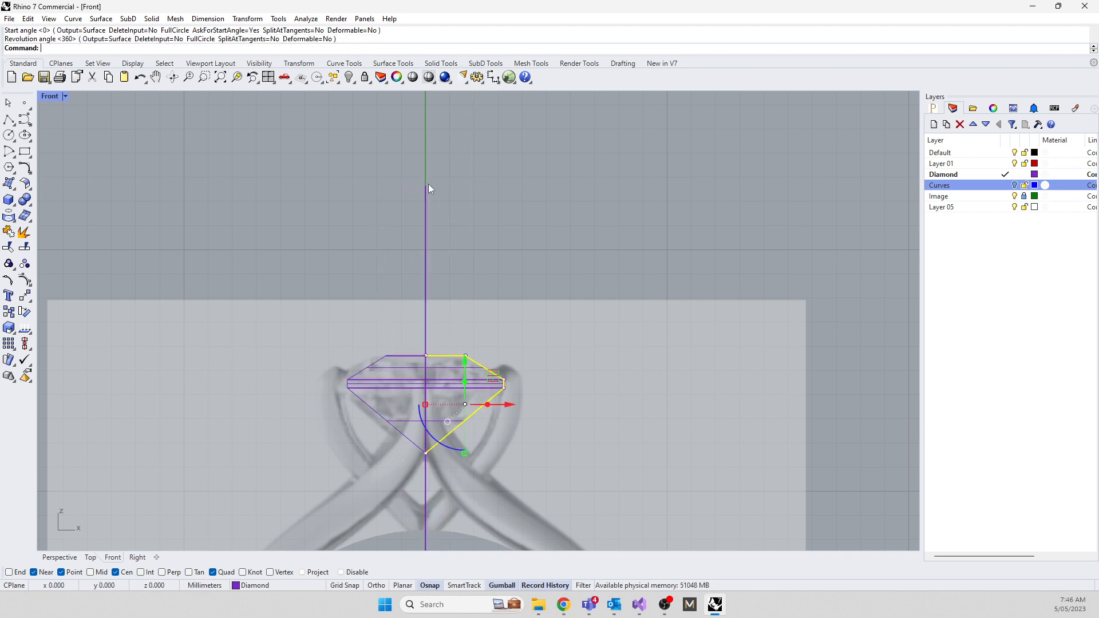
key("Escape")
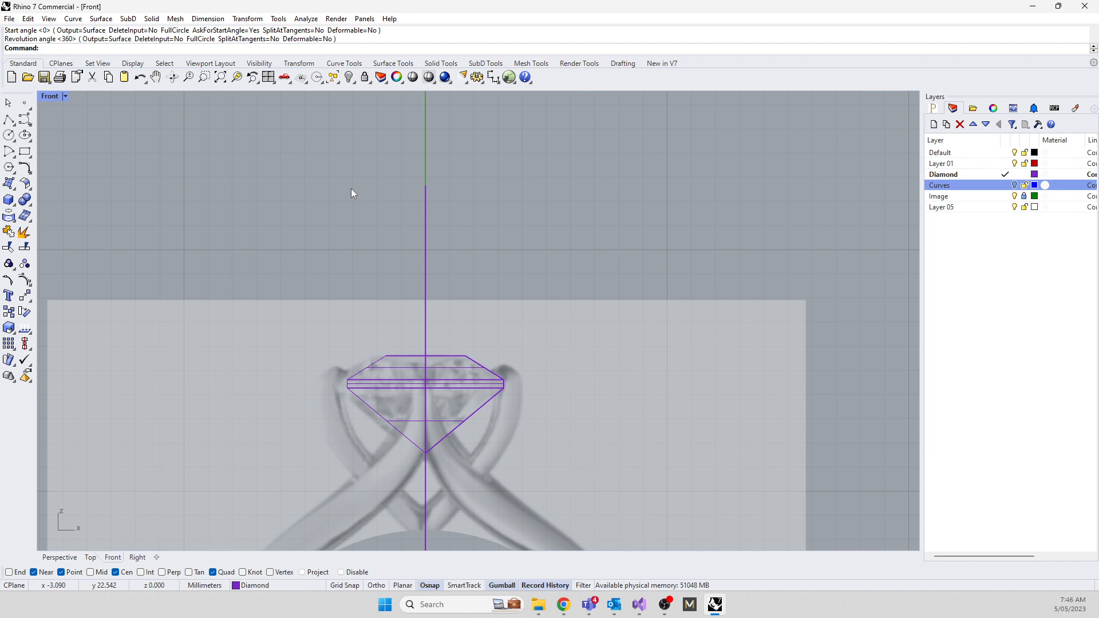
Delete the vertical axis line
left_click(426, 231)
key("Delete")
left_click(565, 324)
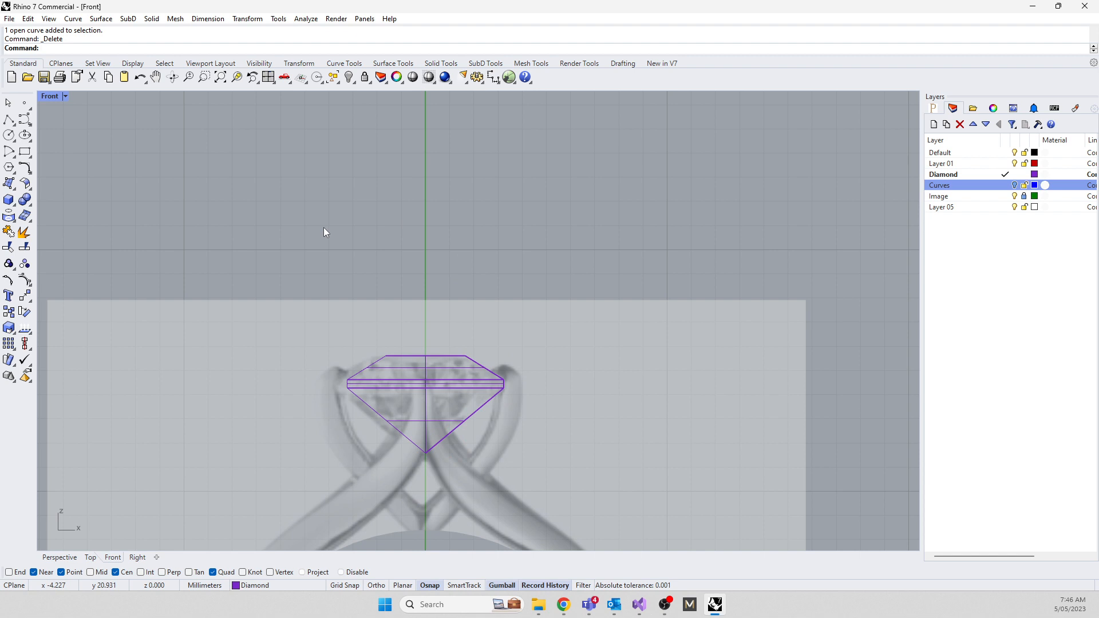
Select all curves with SelCrv and delete the diamond's half-profile polyline, accepting the history break
type("SelCrv")
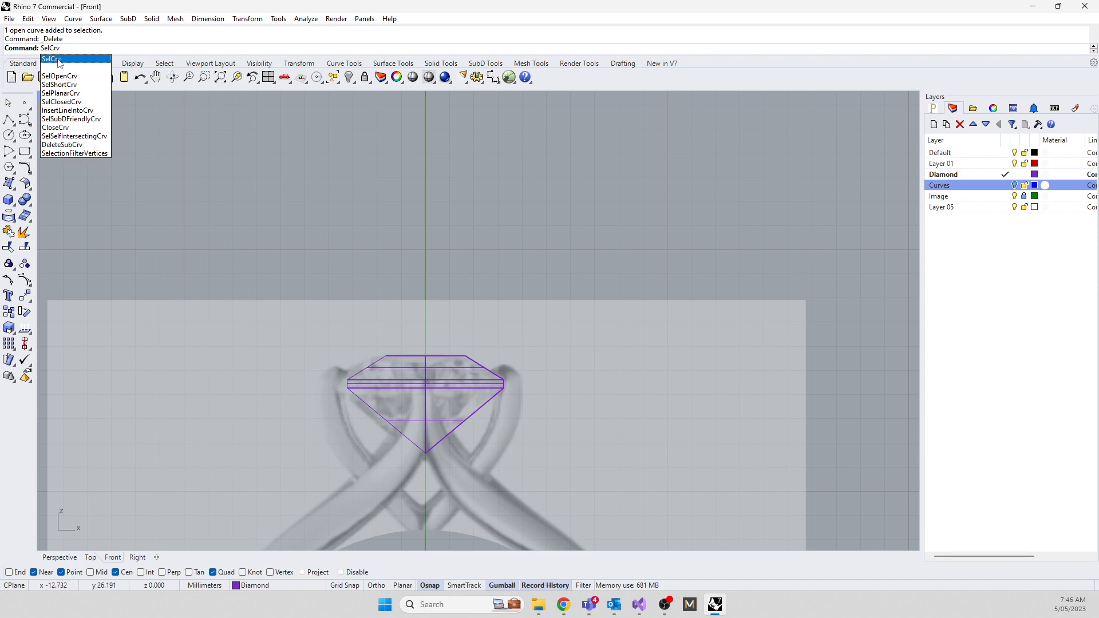
key("BackSpace")
key("BackSpace")
key("BackSpace")
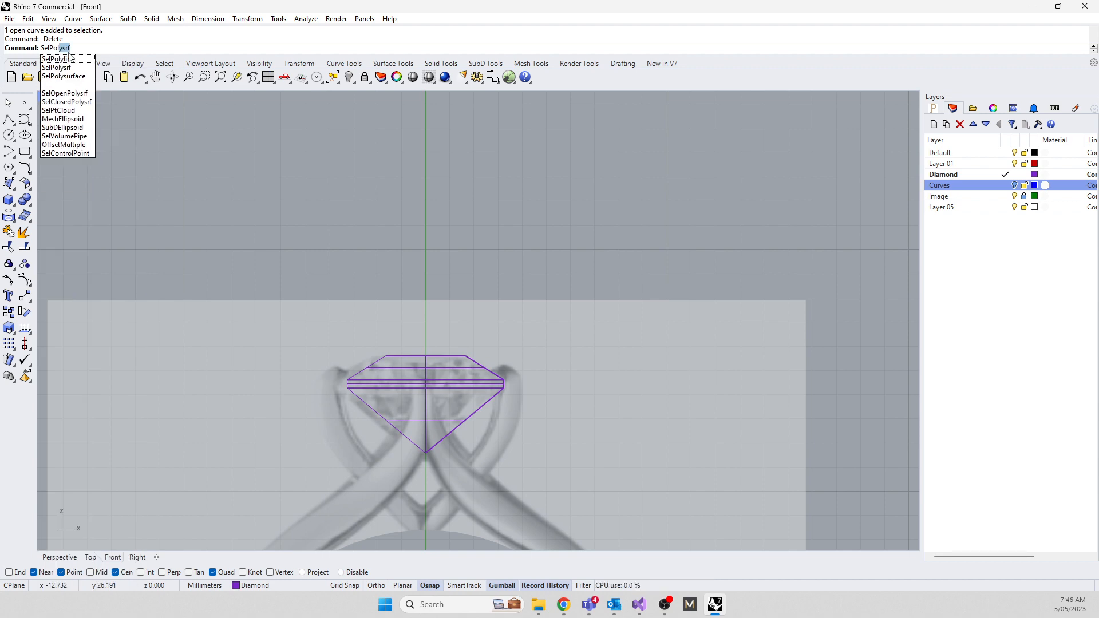
type("Mes")
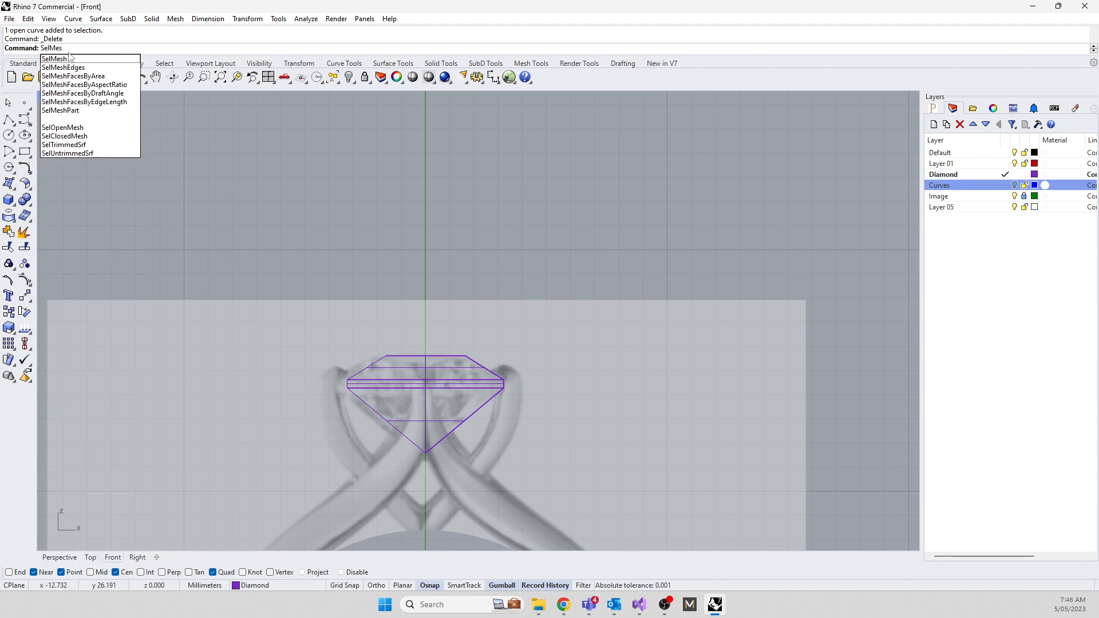
key("BackSpace")
key("BackSpace")
key("BackSpace")
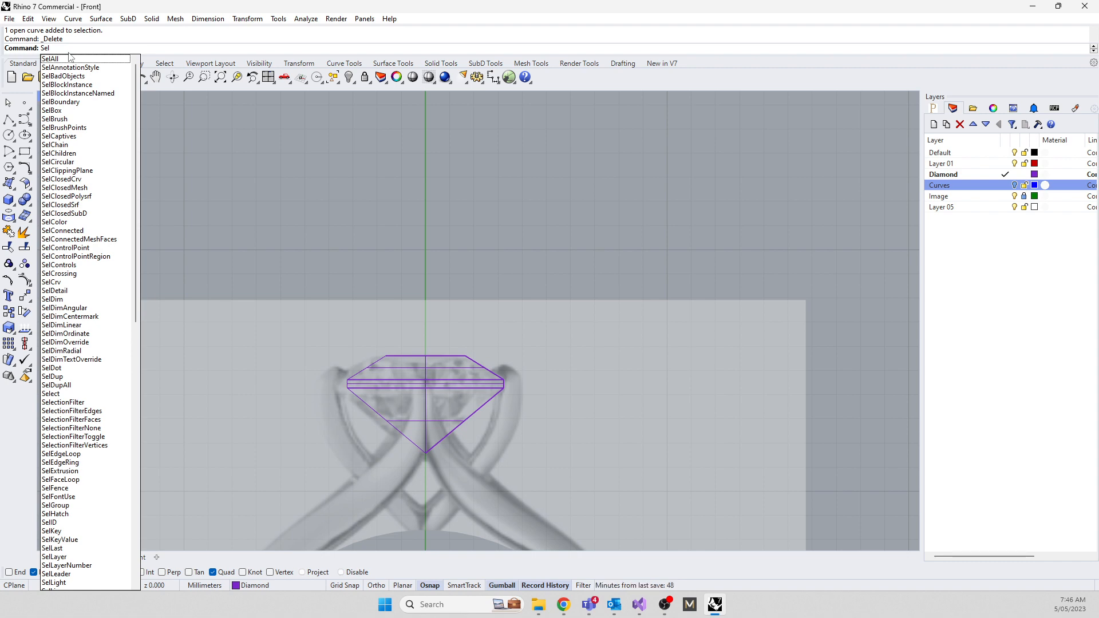
type("Crv")
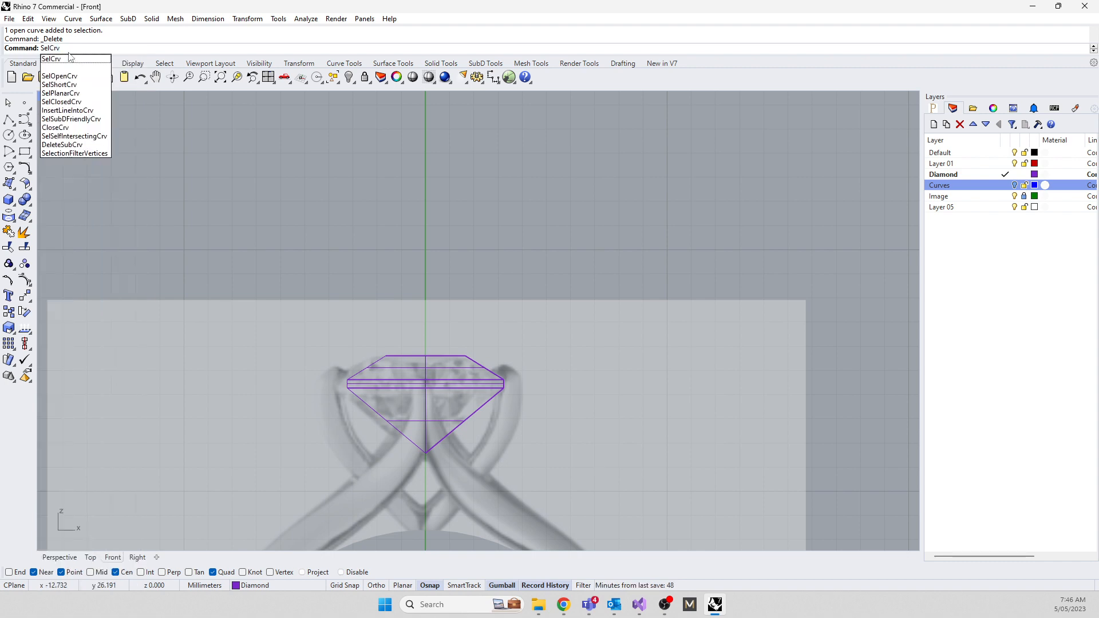
key("Return")
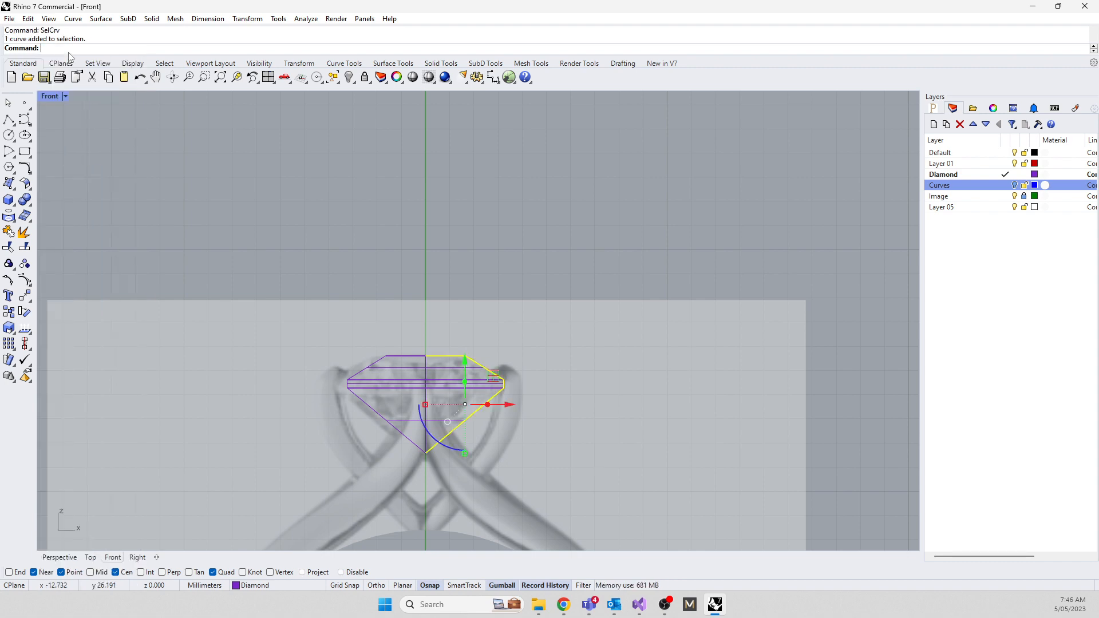
key("Delete")
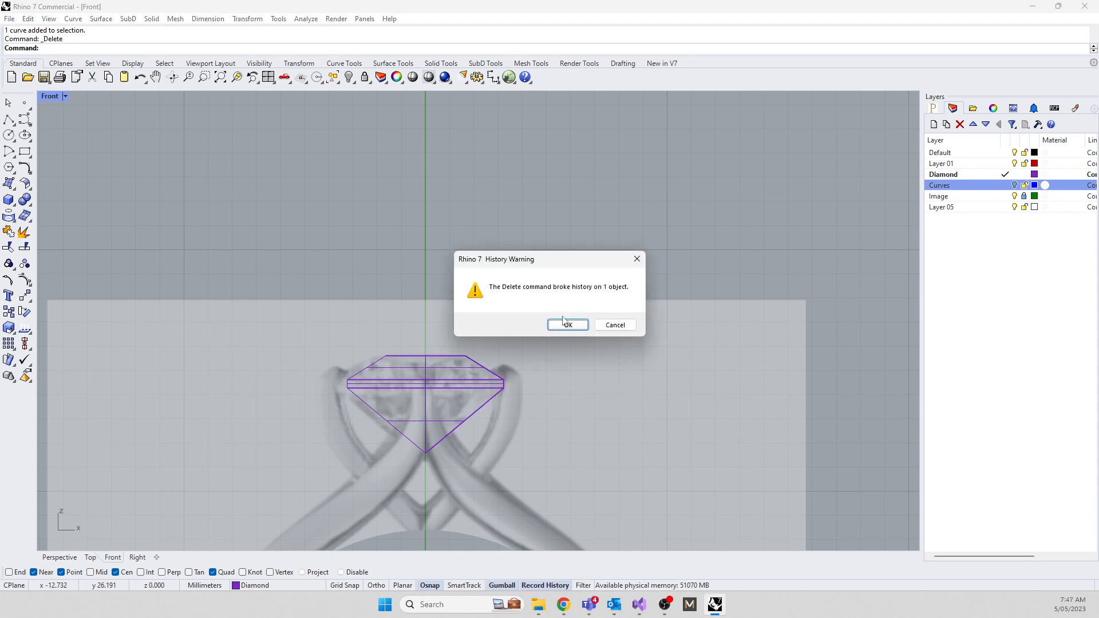
key("Return")
Show the Curves layer and make it the current layer, leaving the diamond deselected
left_click(374, 380)
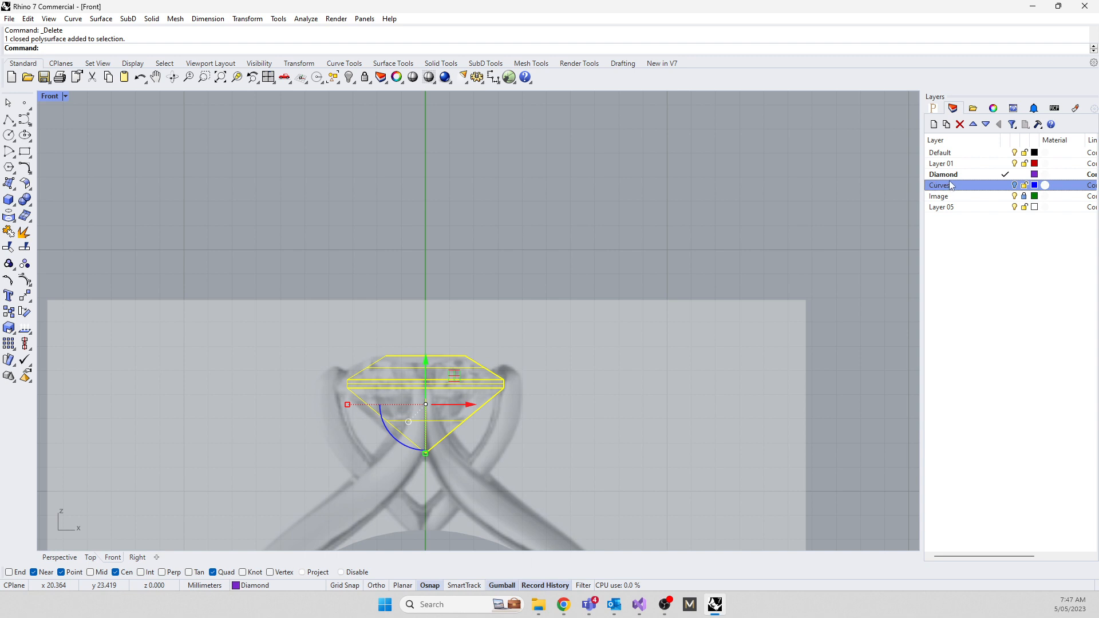
left_click(1016, 186)
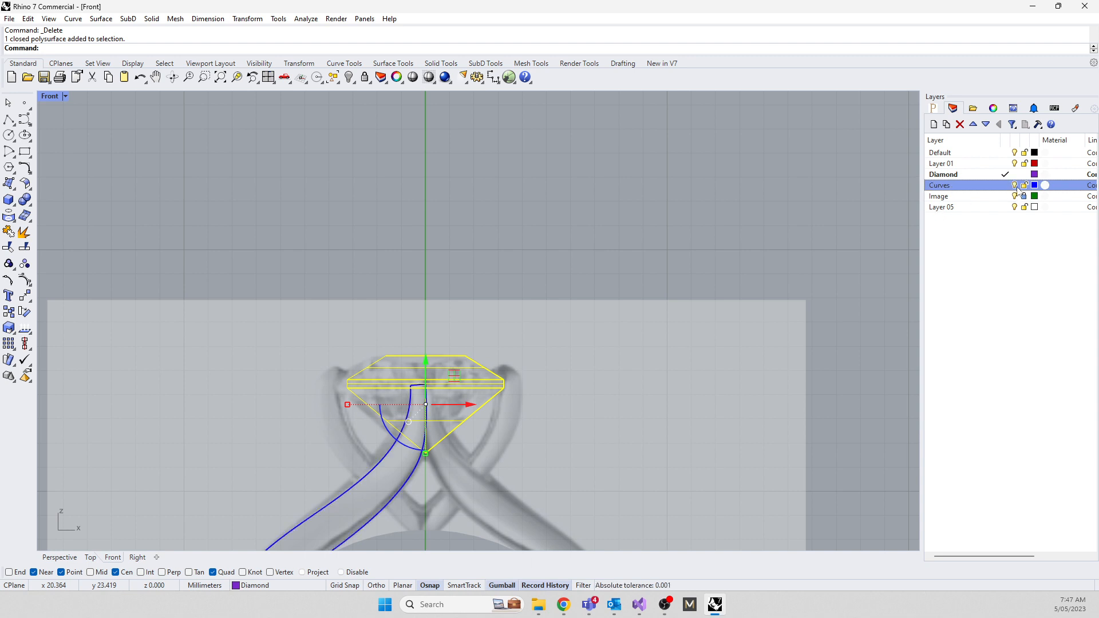
left_click(1006, 186)
left_click(521, 422)
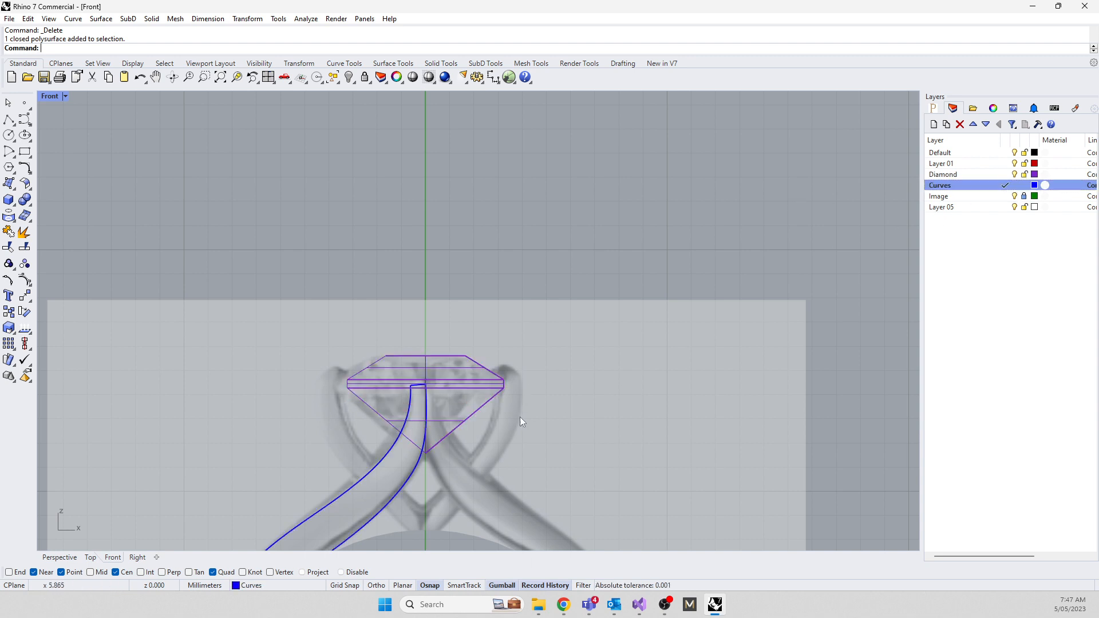
Move the diamond slightly down along the vertical axis in the Front view
left_click(475, 388)
left_click_drag(427, 359, 428, 363)
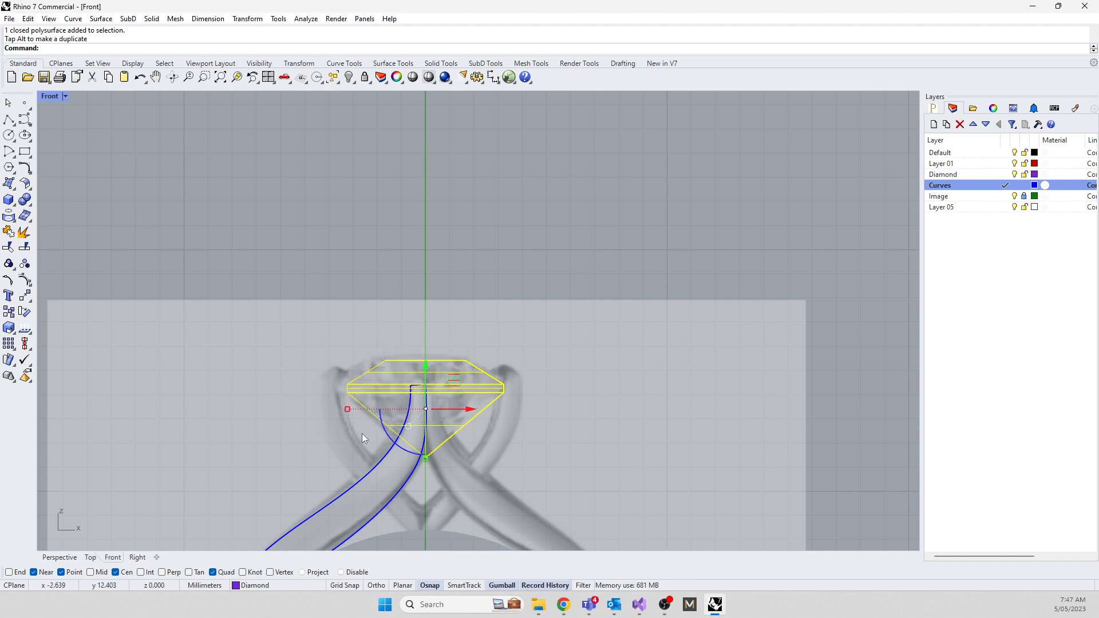
scroll(349, 415, "up", 3)
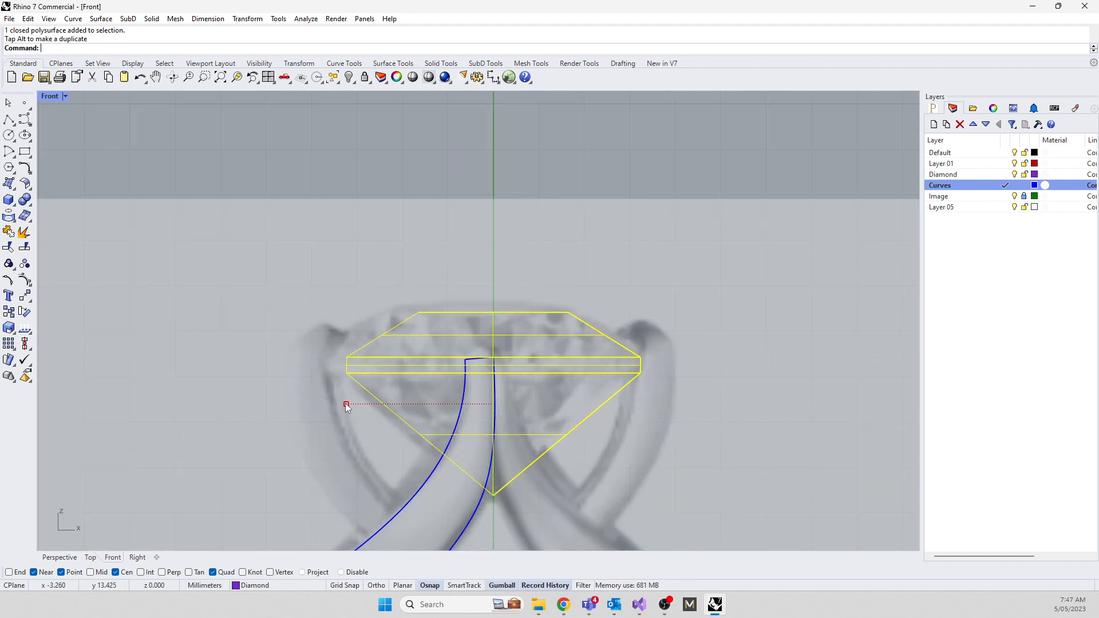
Scale the diamond up slightly in all directions to fit the reference stone and nudge it slightly down in the Front view
left_click_drag(346, 404, 337, 404)
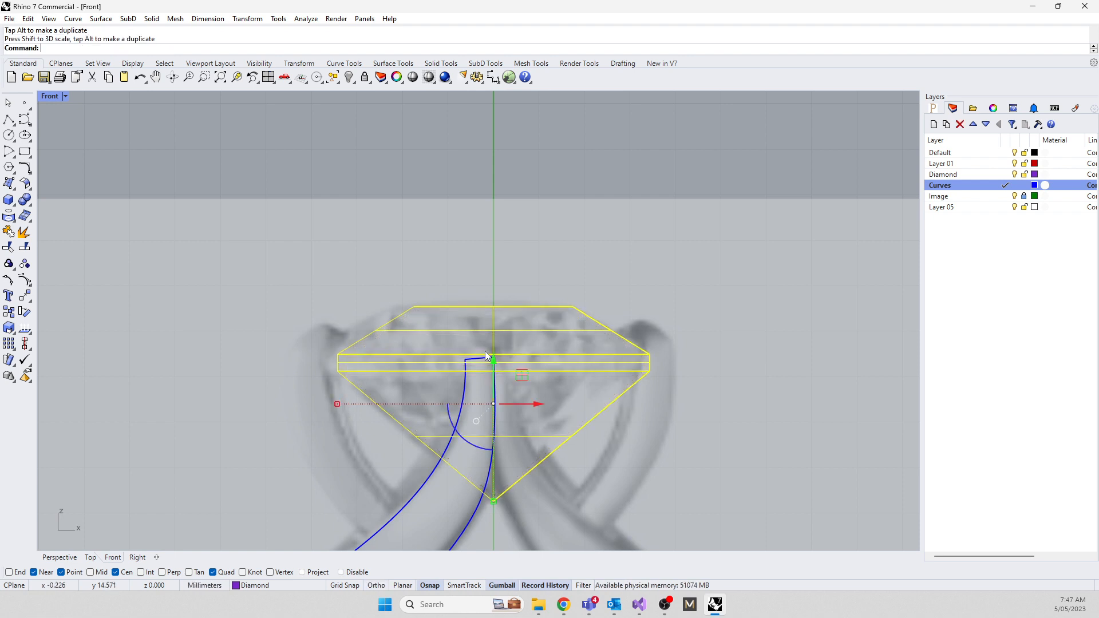
left_click_drag(492, 362, 486, 362)
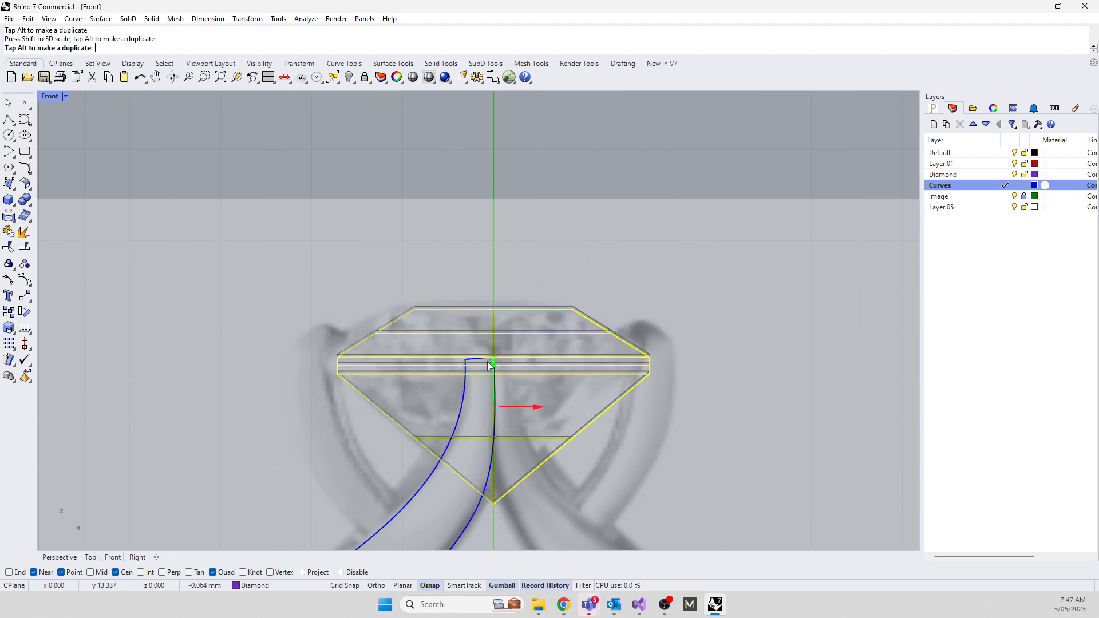
Lock the Diamond layer and return to the four-viewport layout
left_click(1025, 174)
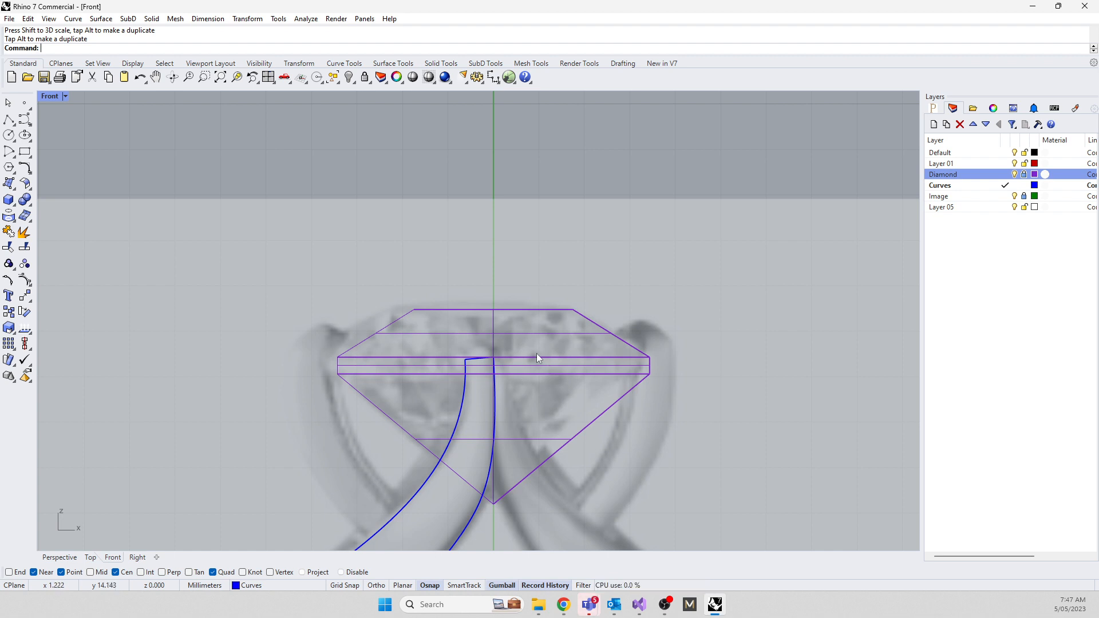
scroll(457, 358, "down", 5)
scroll(458, 354, "down", 4)
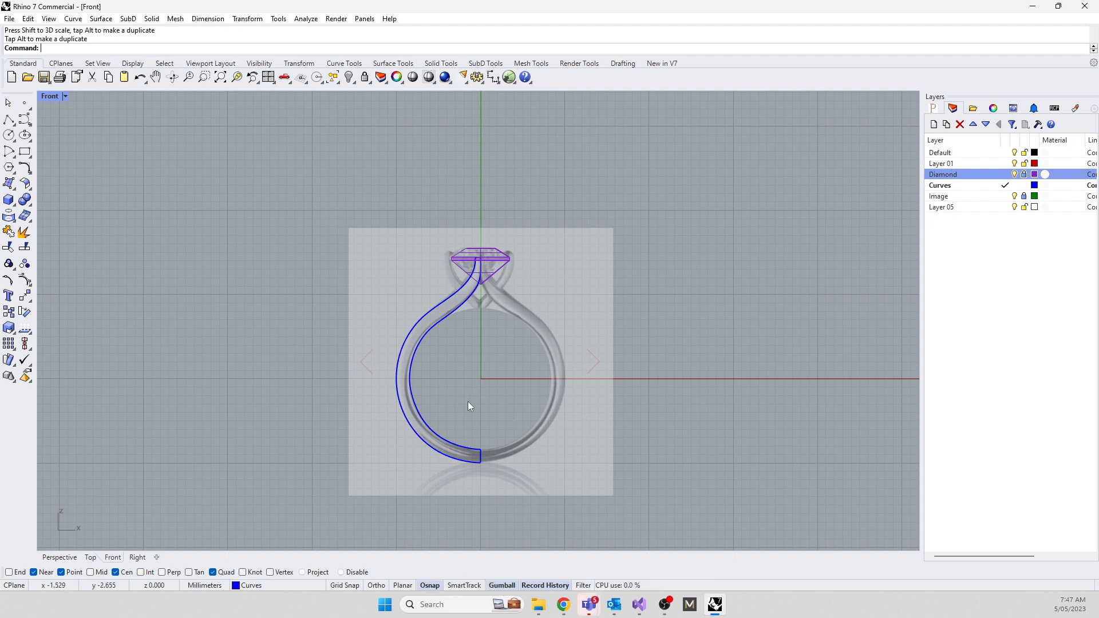
double_click(49, 97)
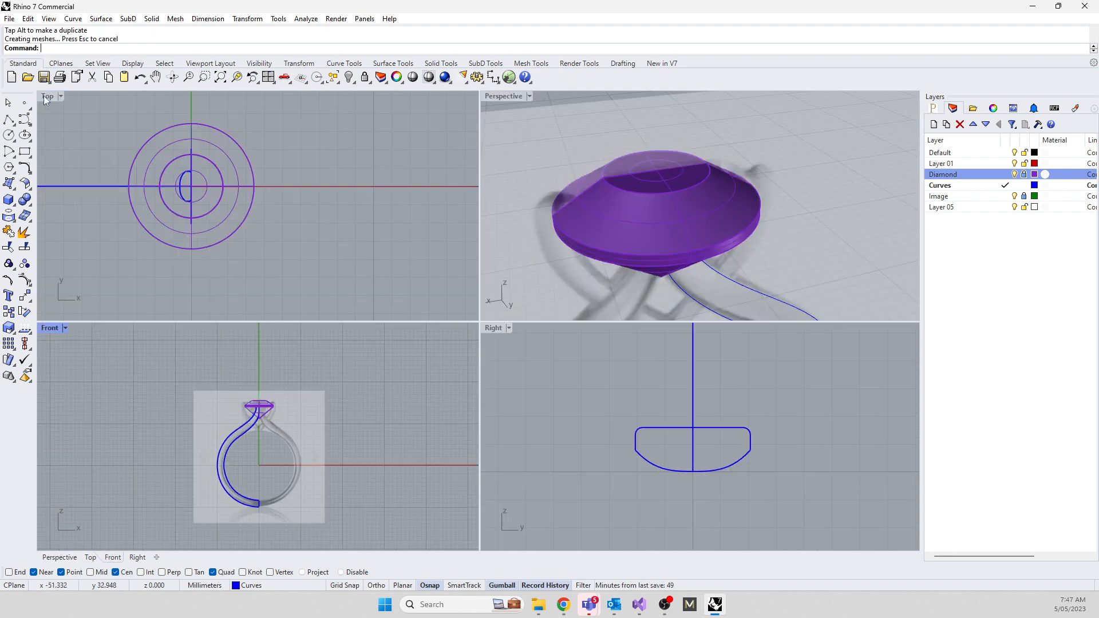
Examine the diamond and shank curves from several angles, undo the last drag, and leave the reference ring photo for the model
right_click_drag(575, 219, 530, 184)
scroll(631, 214, "down", 8)
right_click_drag(631, 214, 509, 235)
scroll(615, 240, "down", 5)
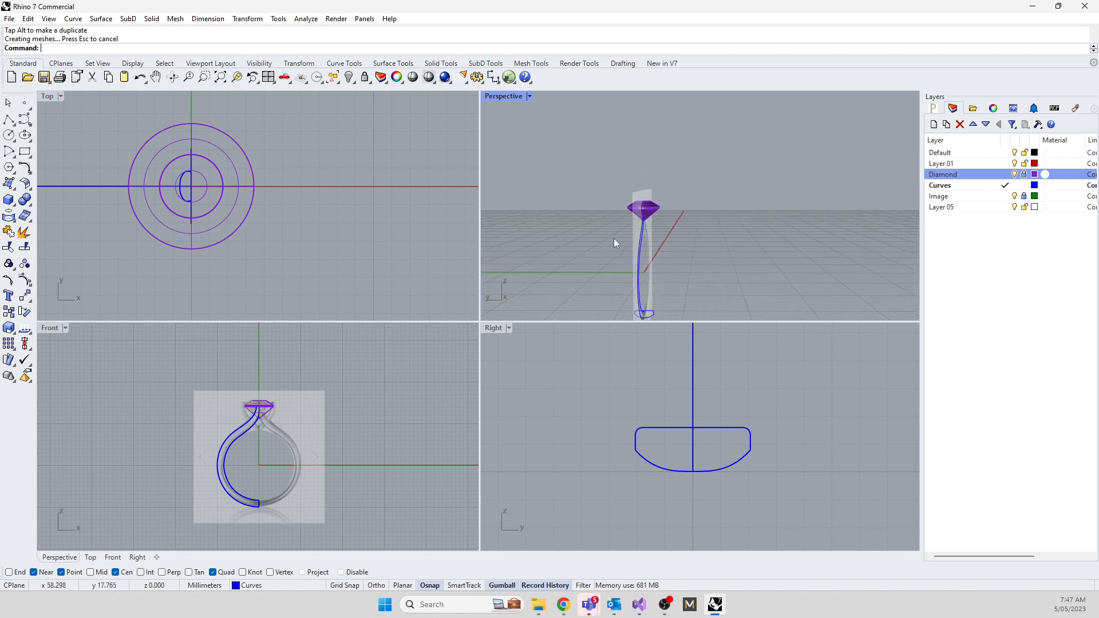
mouse_move(617, 241)
right_mouse_down()
mouse_move(609, 226)
mouse_move(630, 237)
right_mouse_up()
scroll(631, 237, "up", 6)
left_click(654, 232)
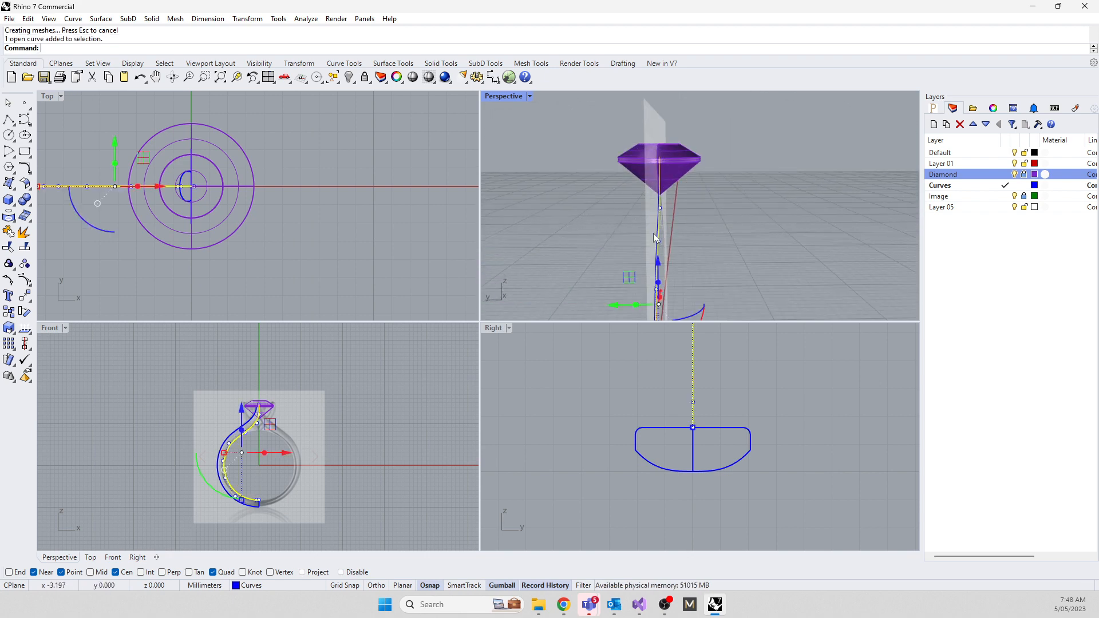
key("ctrl+z")
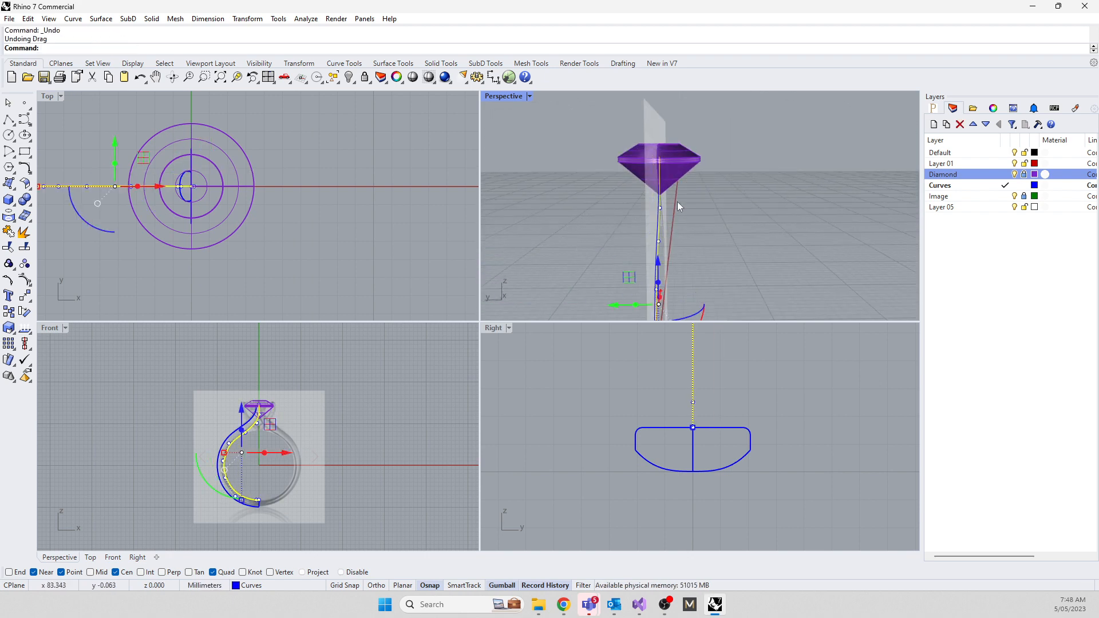
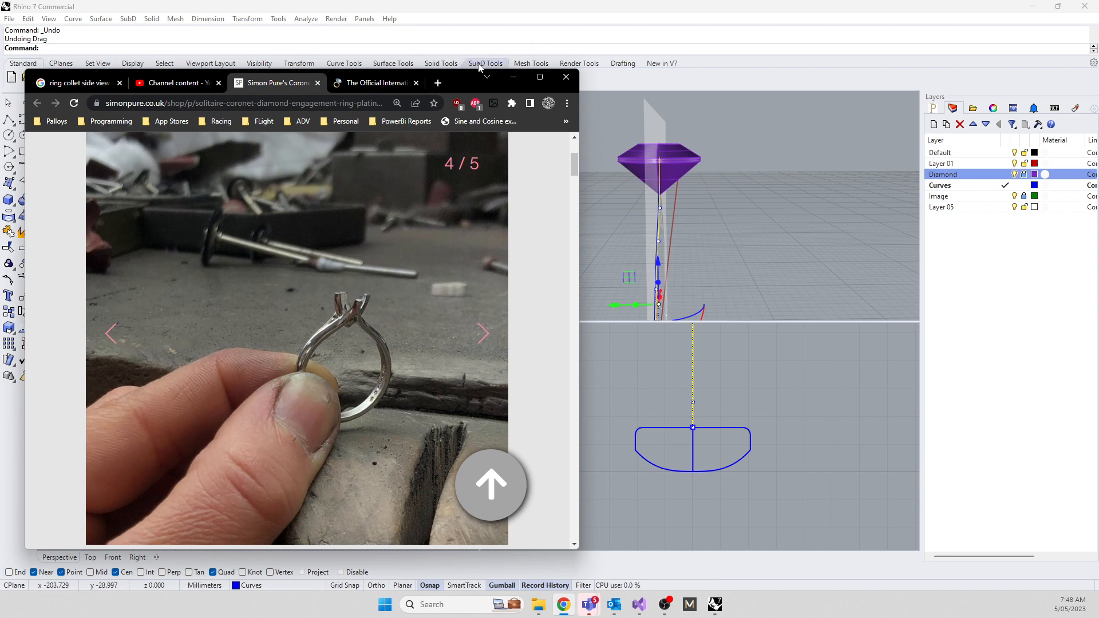
left_click(513, 77)
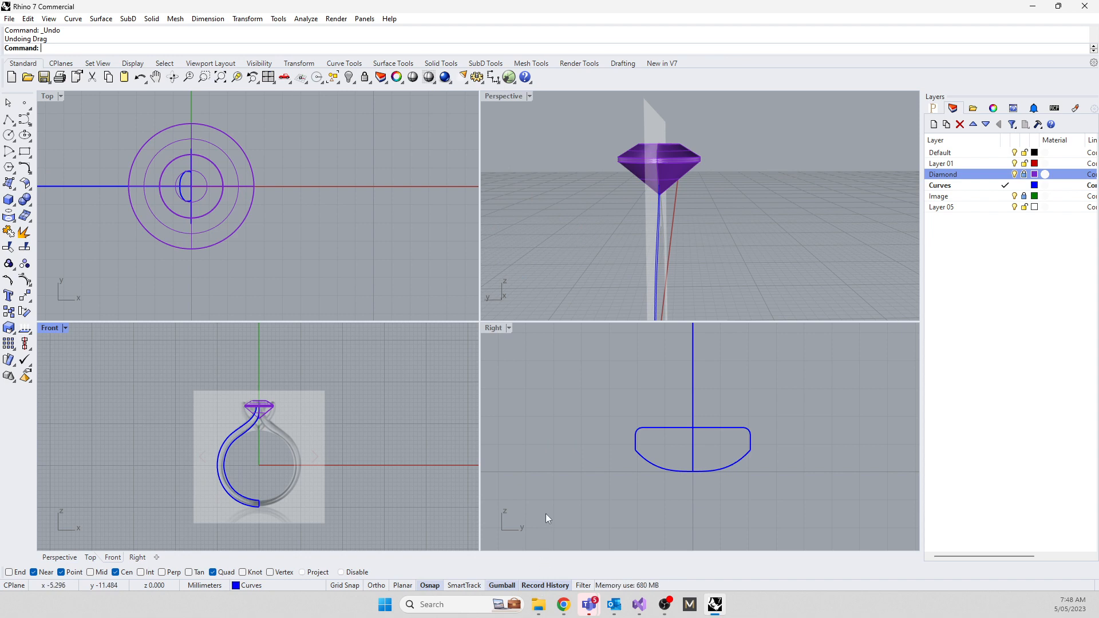
right_click_drag(716, 237, 534, 276)
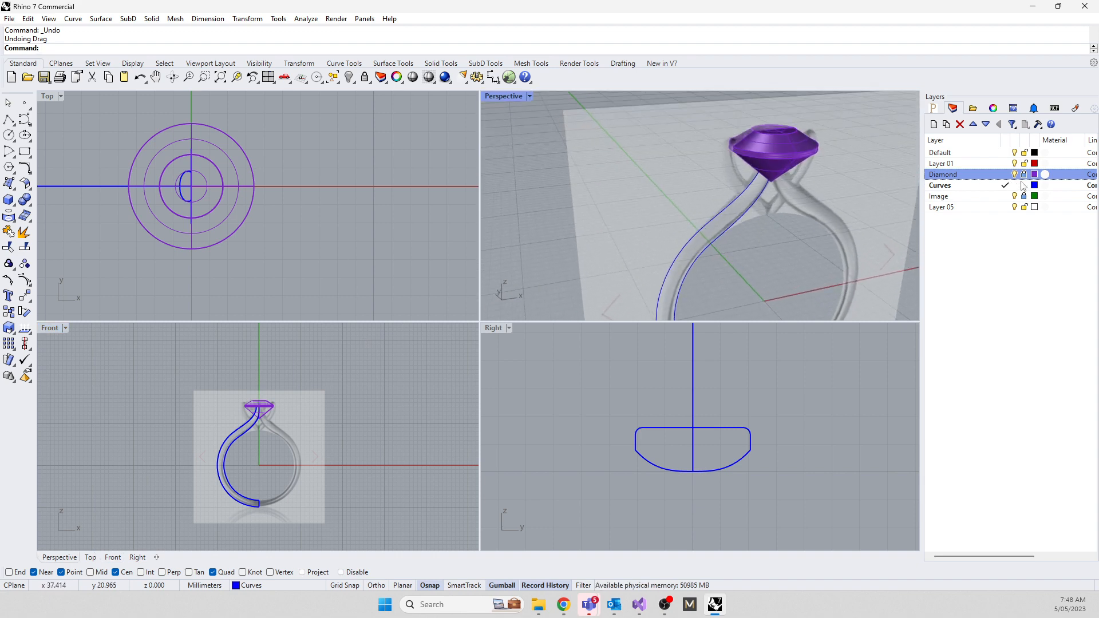
left_click(775, 150)
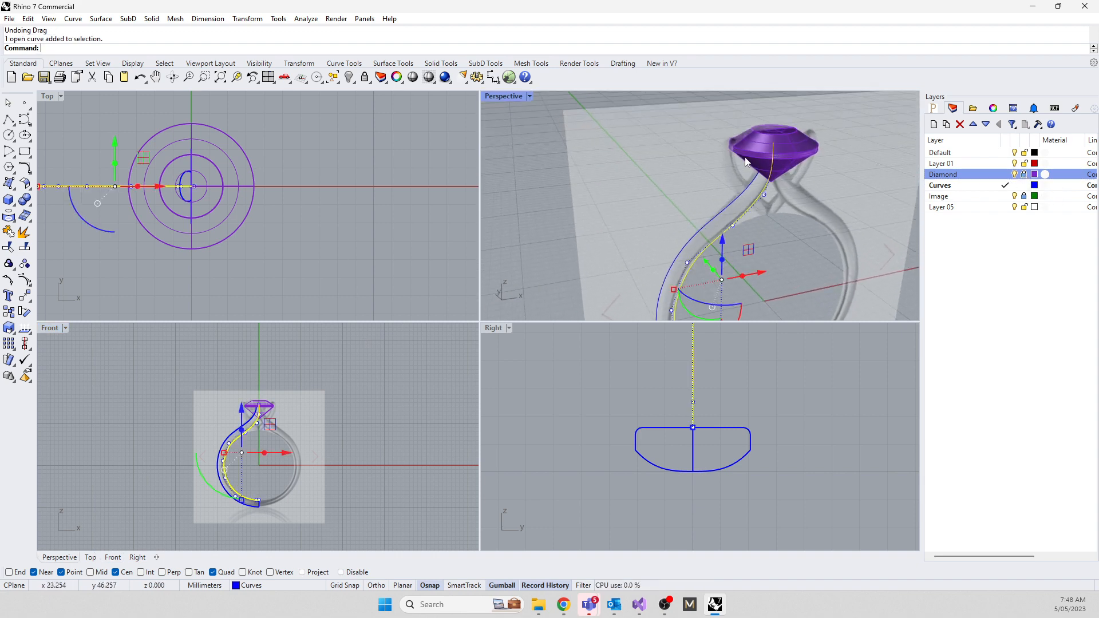
key("Escape")
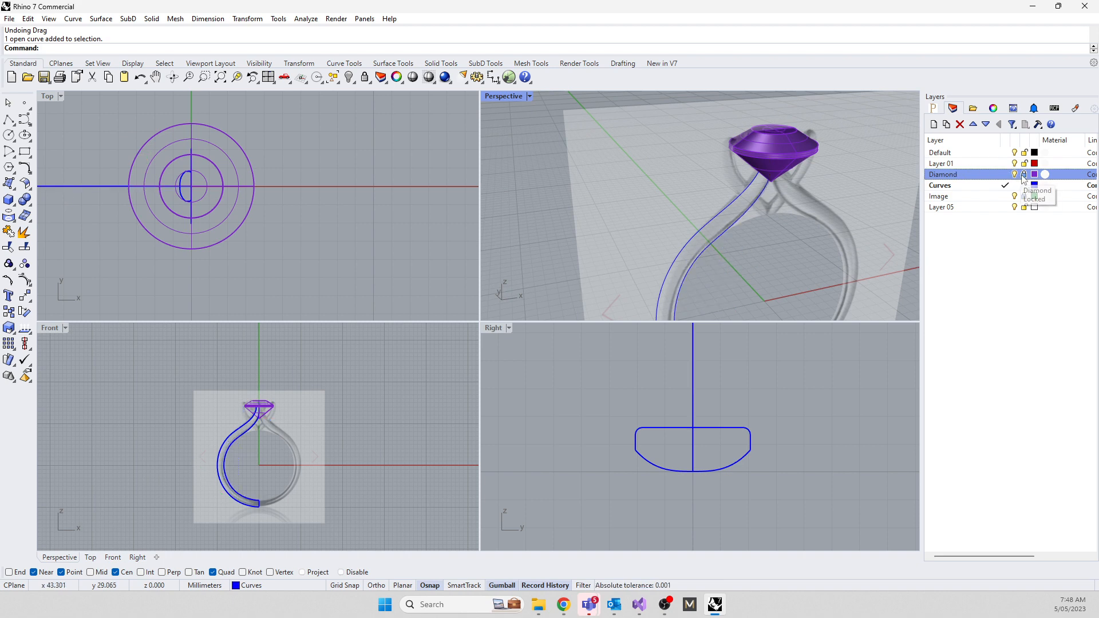
Unlock the Diamond layer and assign the Default material to the diamond
scroll(795, 150, "up", 3)
left_click(774, 139)
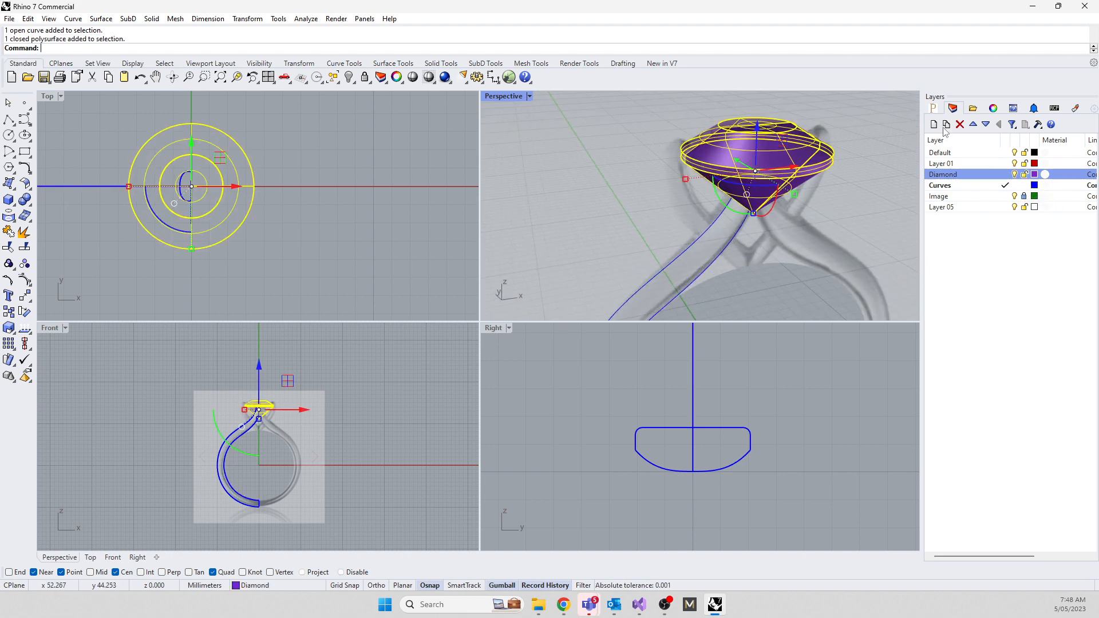
left_click(994, 109)
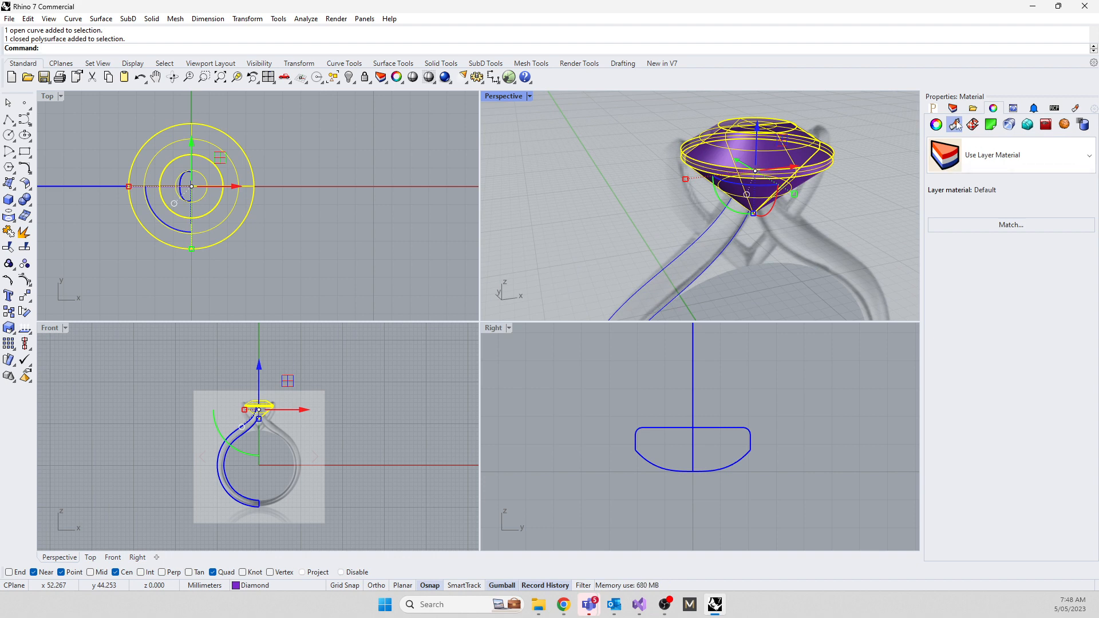
left_click(947, 165)
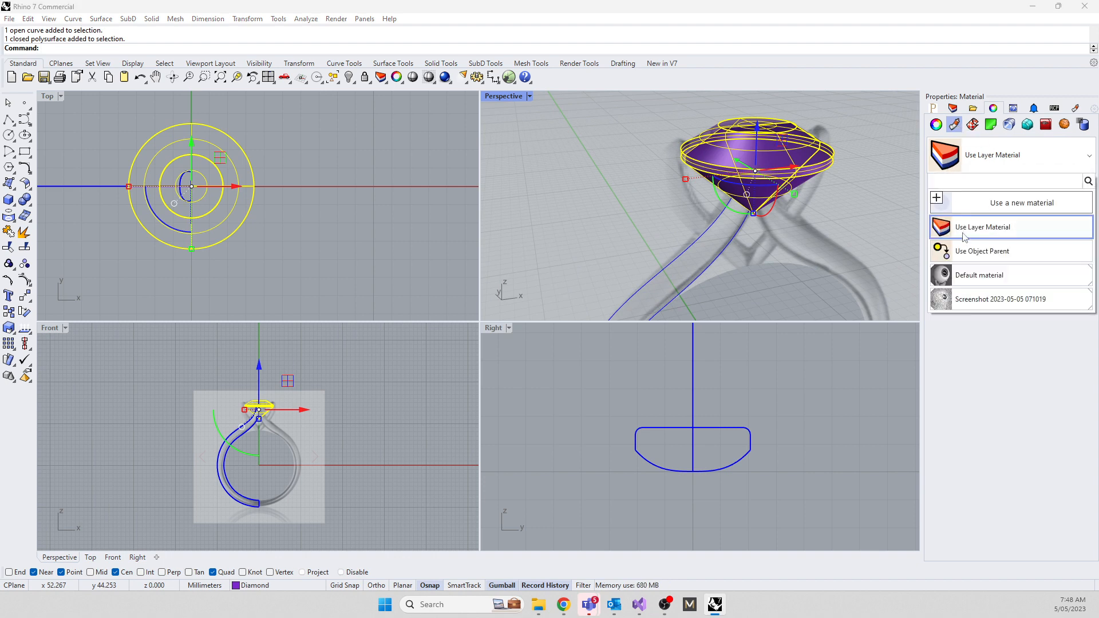
left_click(967, 275)
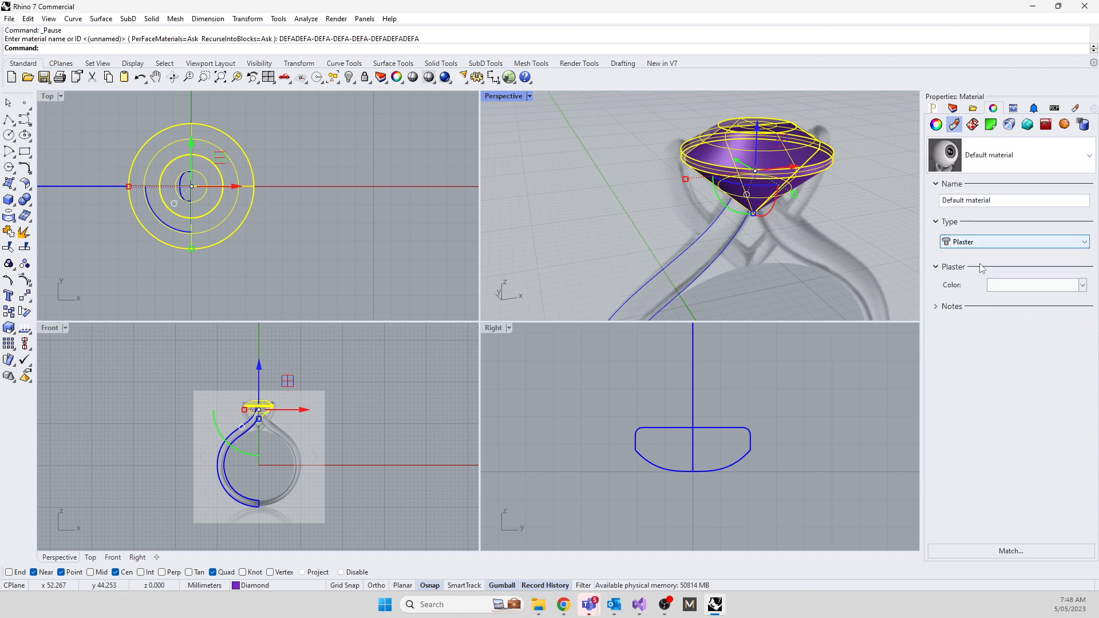
left_click(1082, 285)
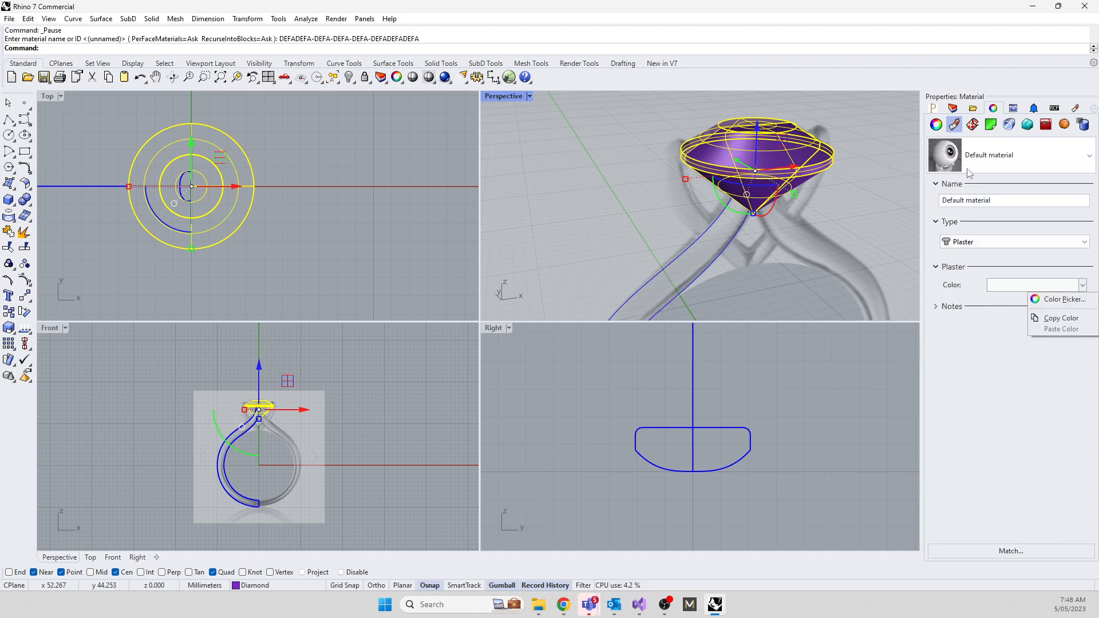
left_click(515, 454)
Deselect the diamond and lock the Diamond layer again
left_click(756, 161)
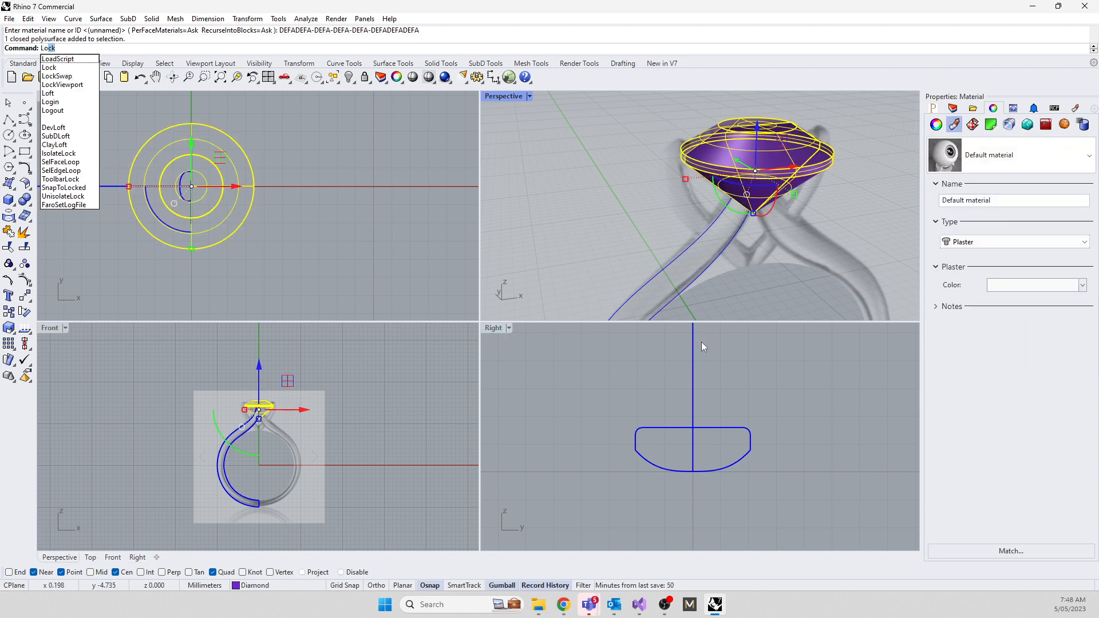
left_click(539, 358)
left_click(953, 109)
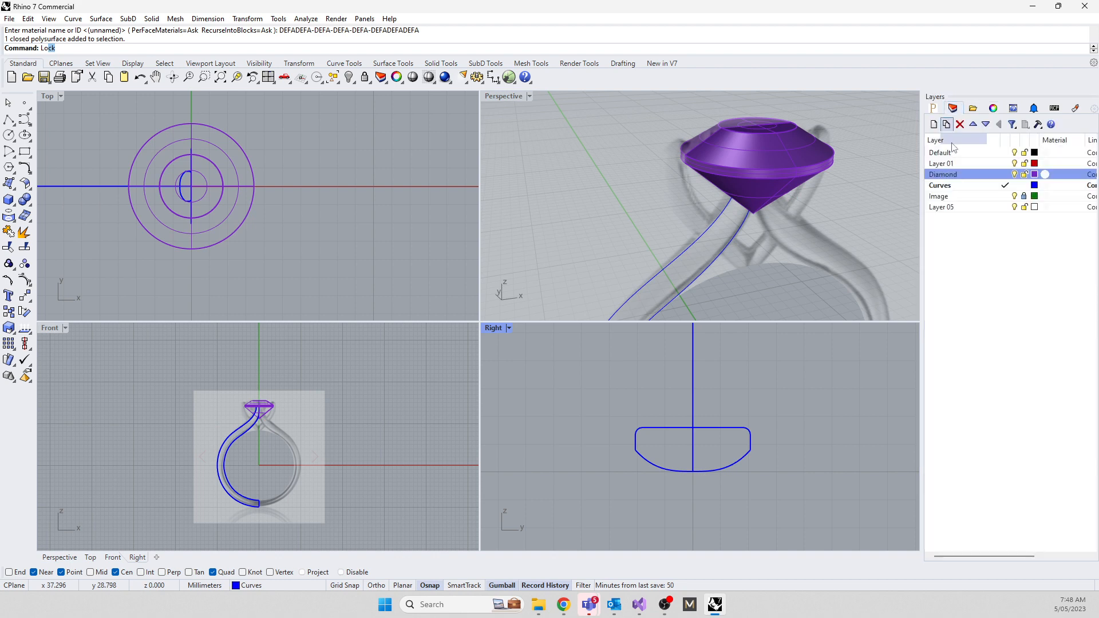
left_click(1024, 175)
right_click_drag(800, 270, 689, 149)
left_click(688, 149)
left_click(526, 238)
right_click_drag(575, 292, 566, 239)
Try the Ghosted display mode in the Perspective viewport
left_click(530, 97)
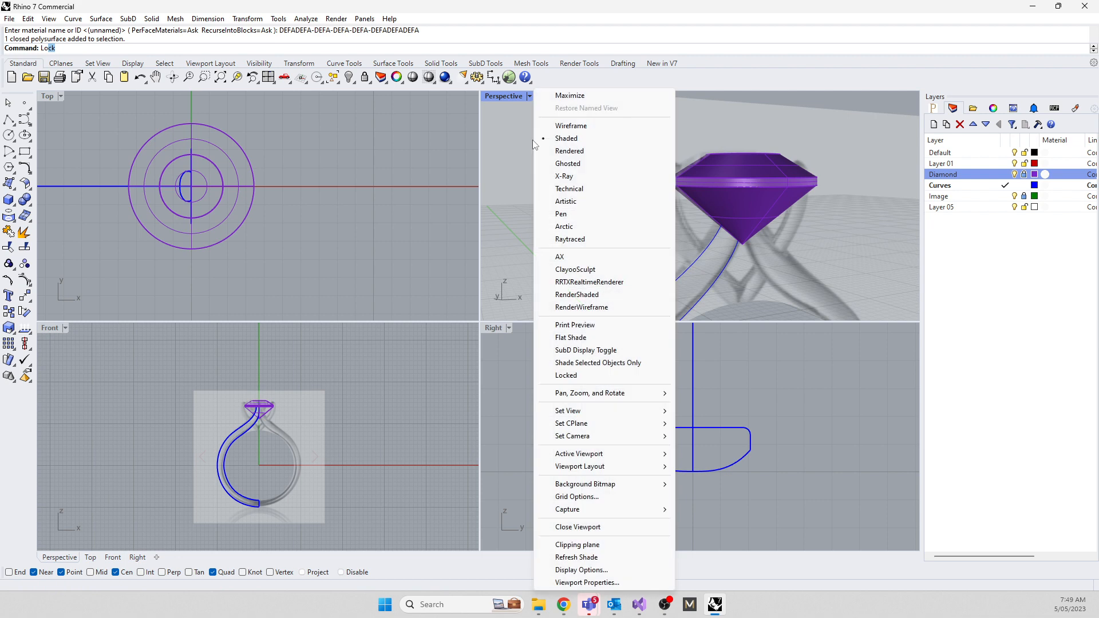
left_click(569, 166)
right_click_drag(661, 181, 653, 229)
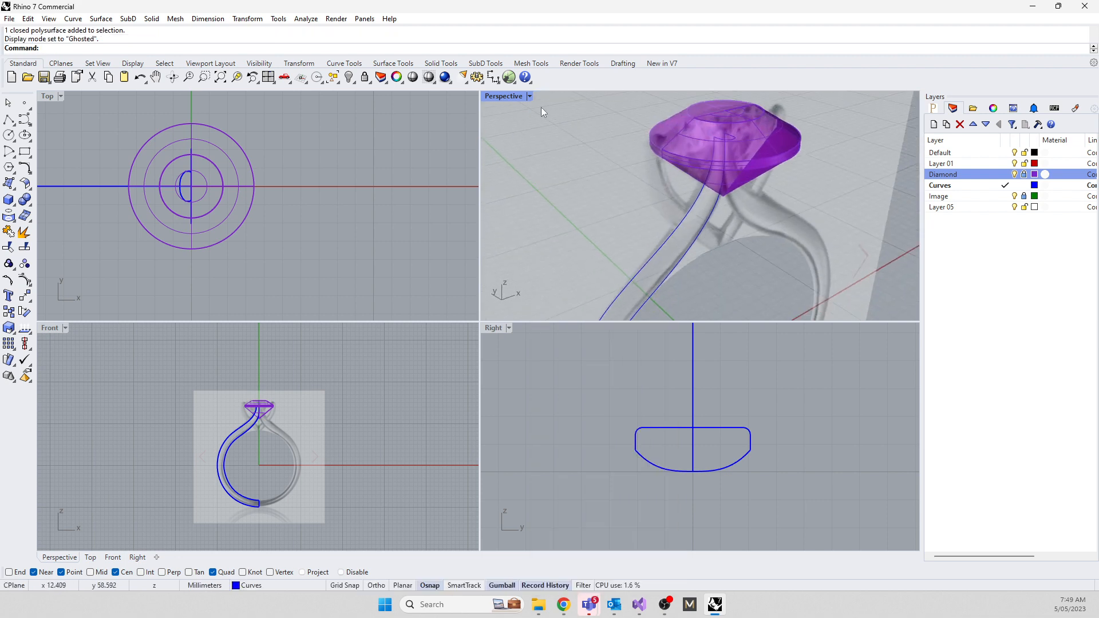
Switch the Perspective viewport to Wireframe display and turn off Record History
left_click(505, 99)
left_click(571, 125)
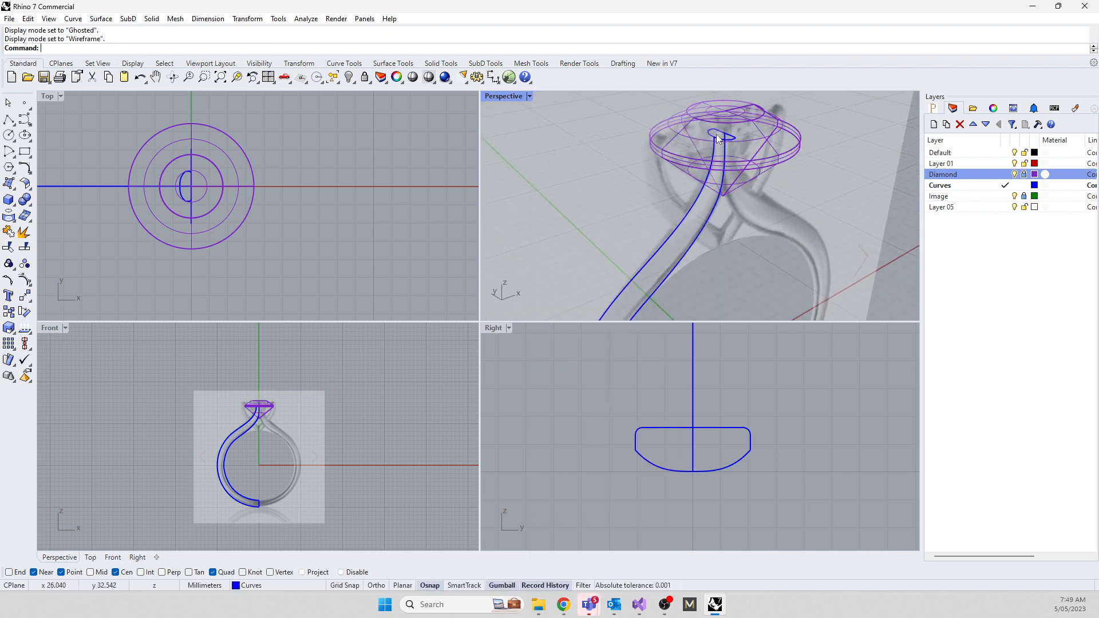
right_click_drag(678, 201, 624, 254)
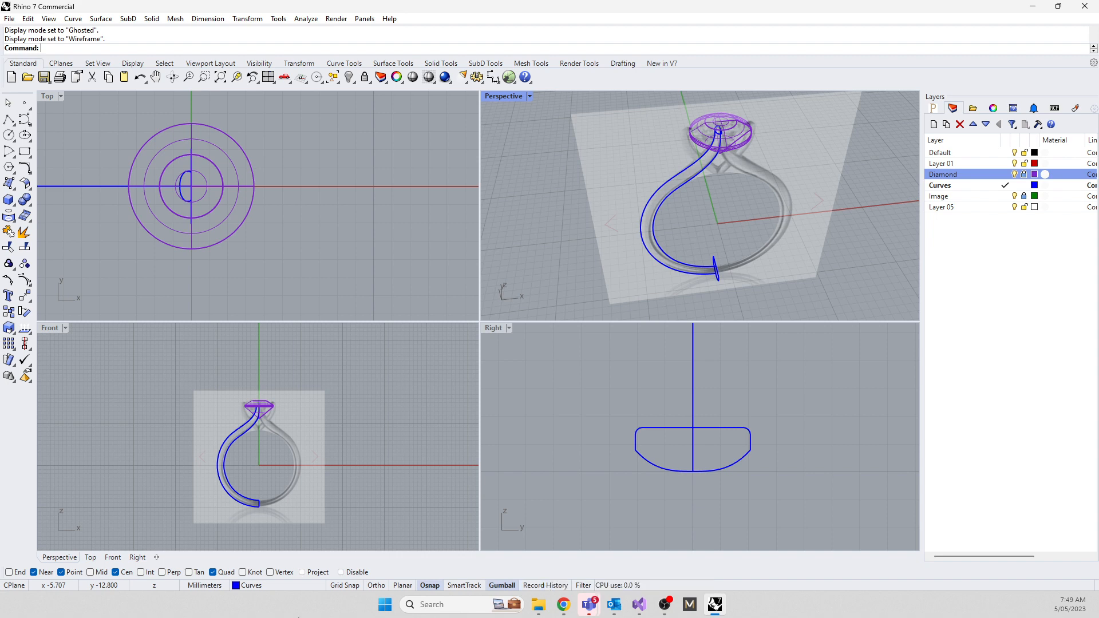
left_click(541, 586)
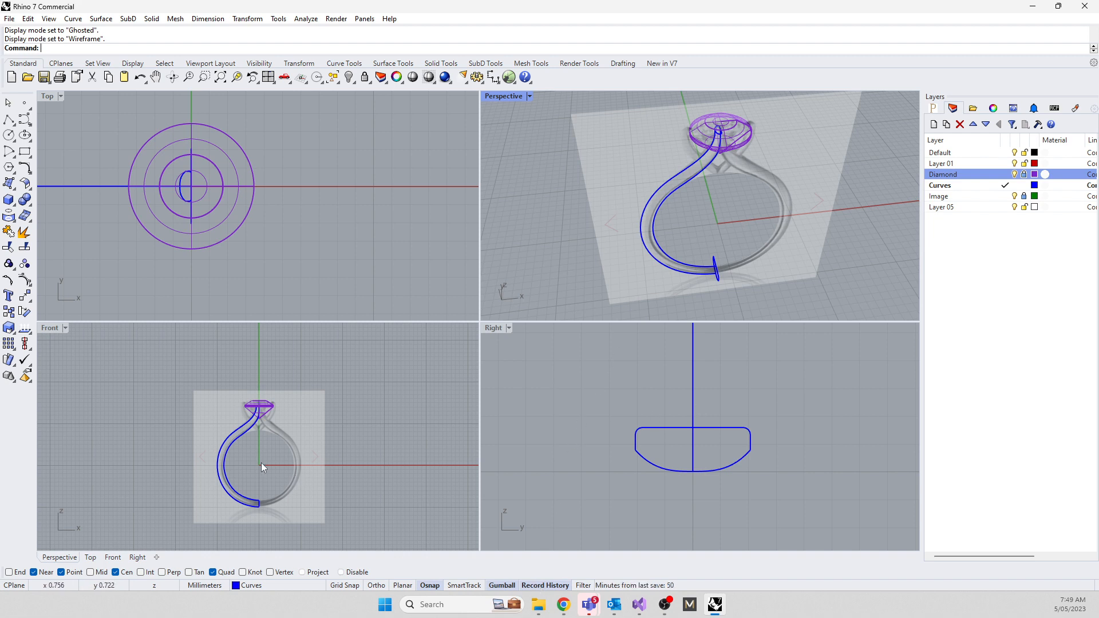
Set up a Sweep2 with the two shank curves as rails and the lower and upper closed profiles as sweep shapes
left_click_drag(242, 476, 210, 466)
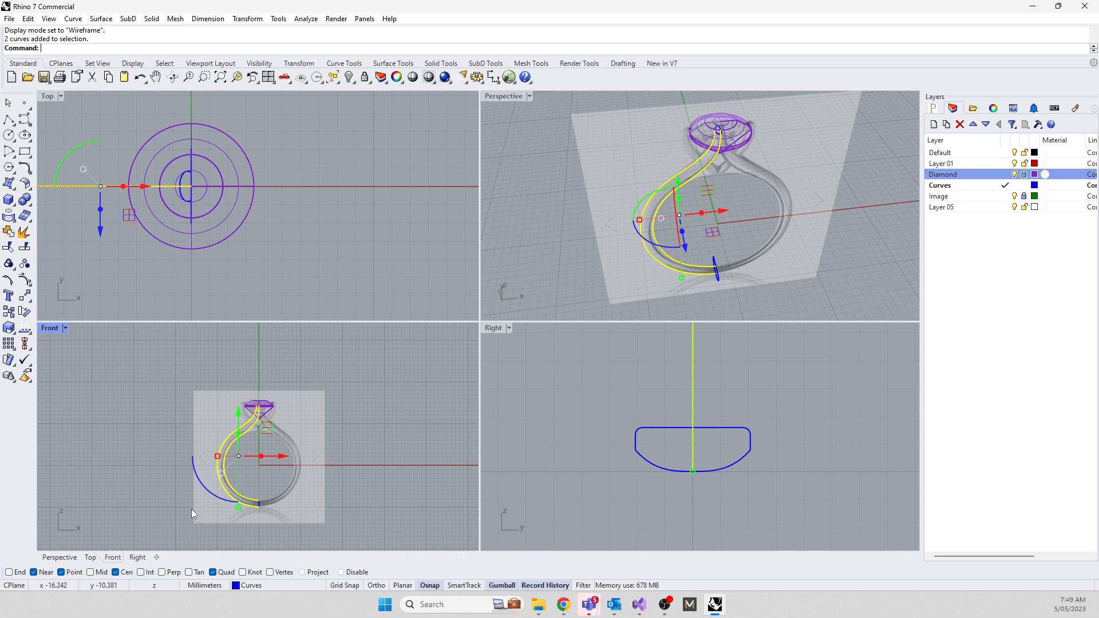
type("sweep2")
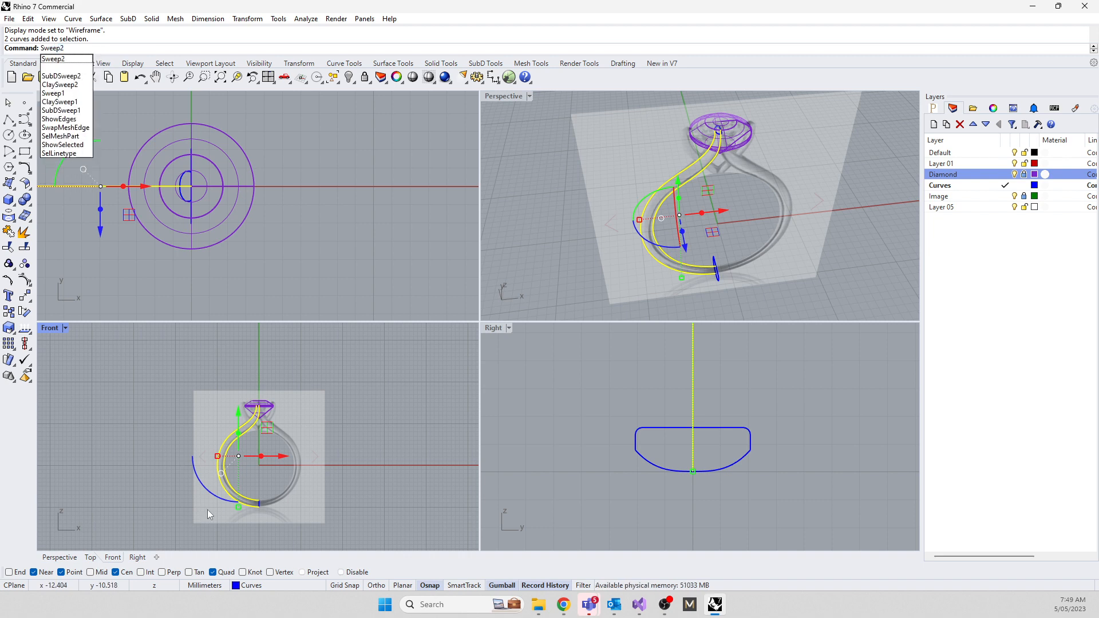
key("Return")
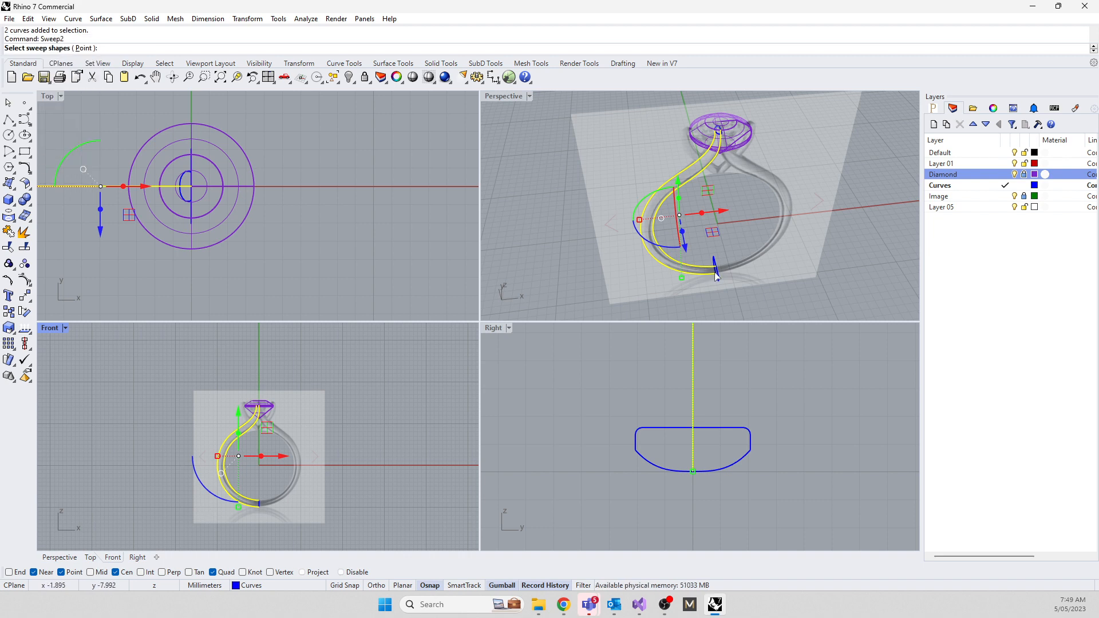
scroll(716, 273, "up", 6)
left_click(687, 259)
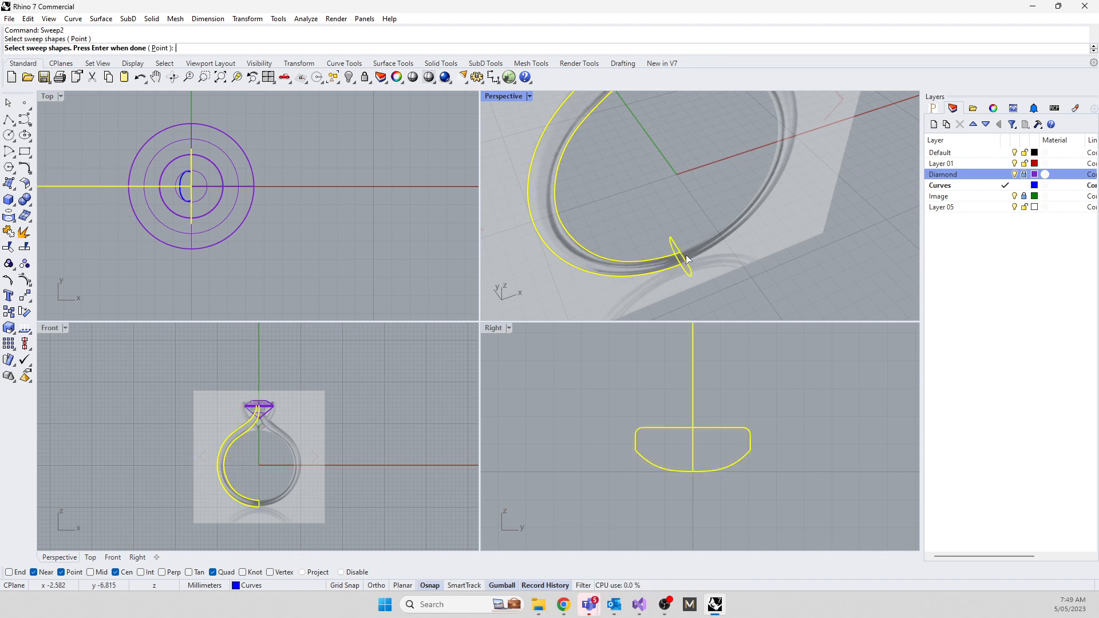
scroll(682, 266, "down", 6)
scroll(661, 143, "up", 6)
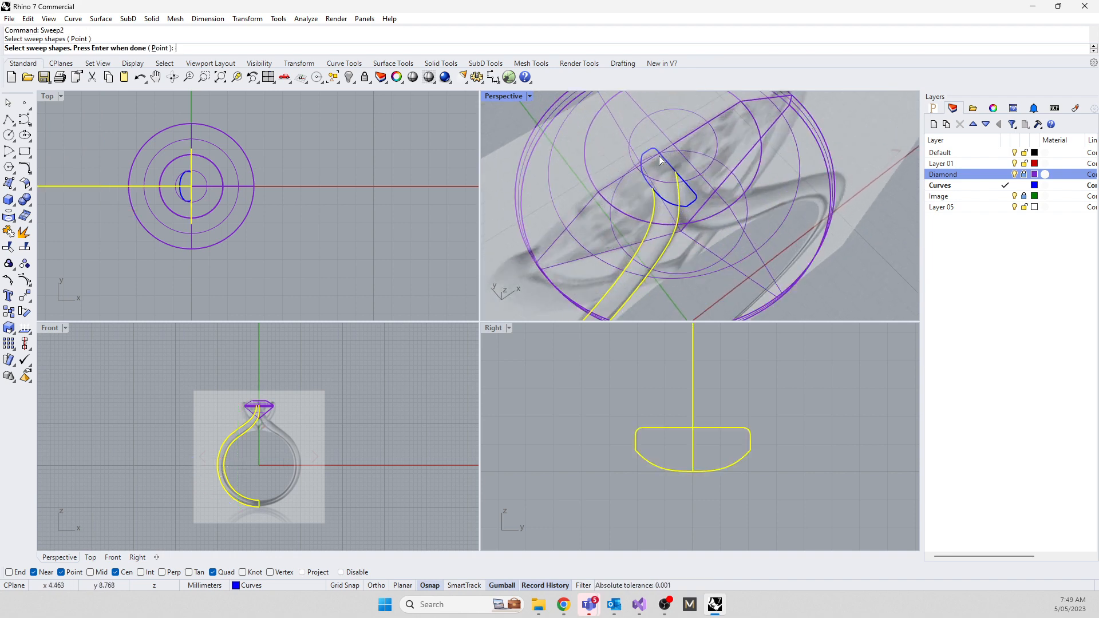
left_click(684, 182)
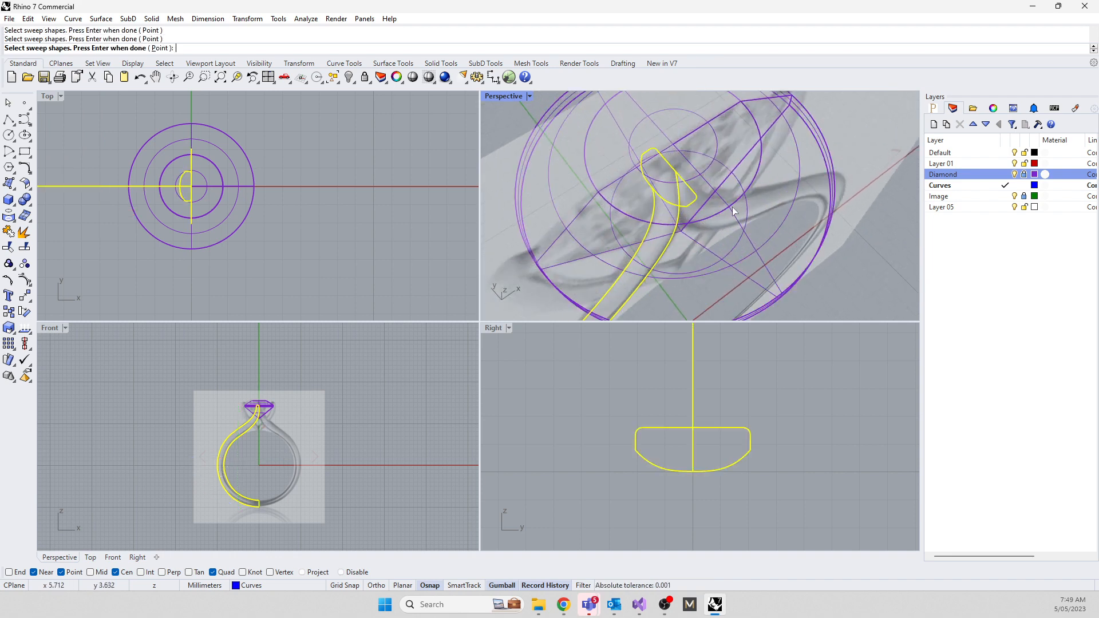
key("Return")
Move the lower profile's seam point to the quadrant point at the middle of its flat edge
scroll(730, 245, "down", 6)
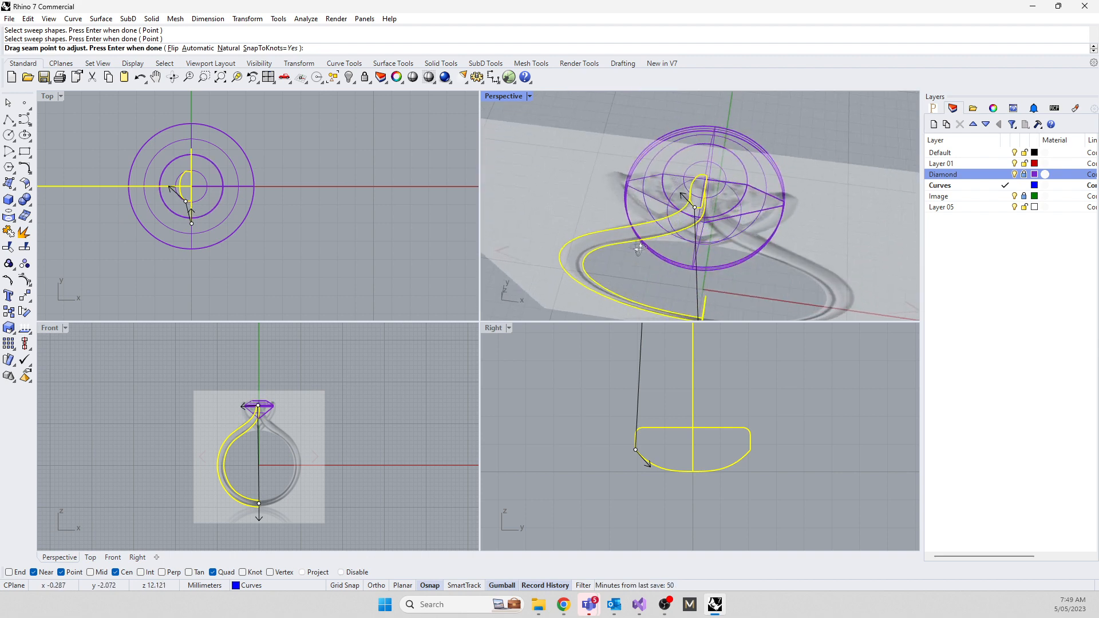
scroll(630, 240, "up", 8)
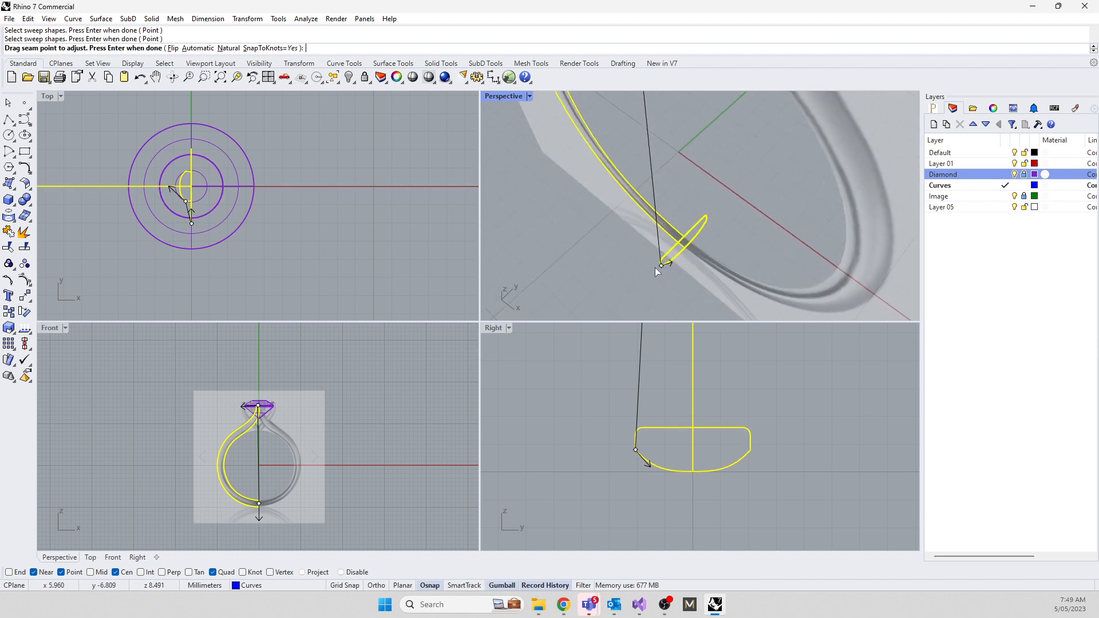
left_click_drag(662, 267, 684, 237)
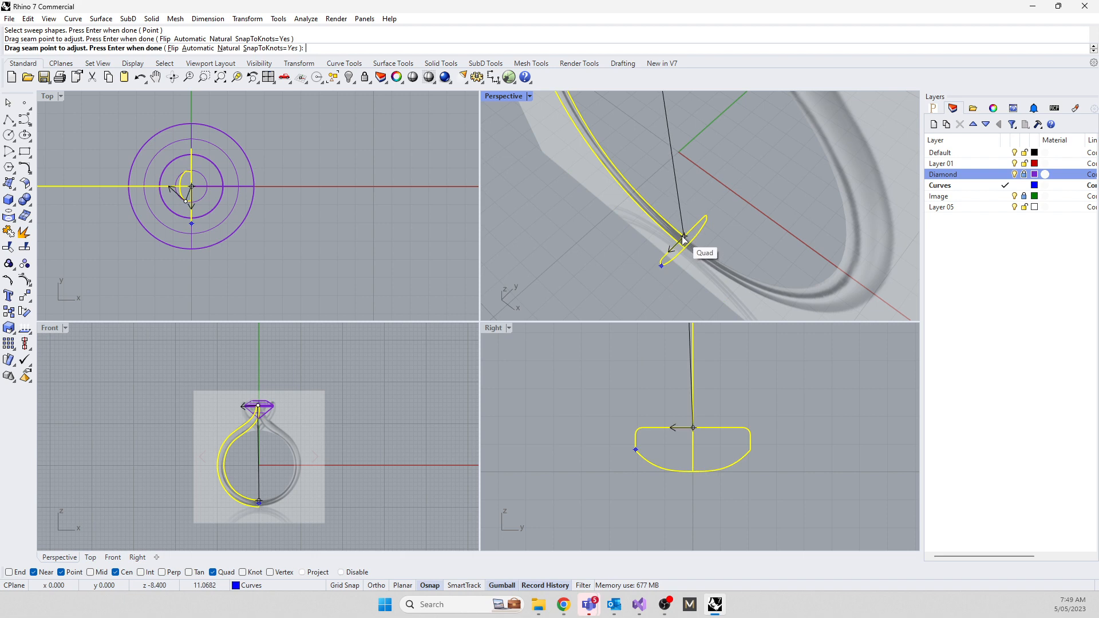
scroll(705, 271, "down", 8)
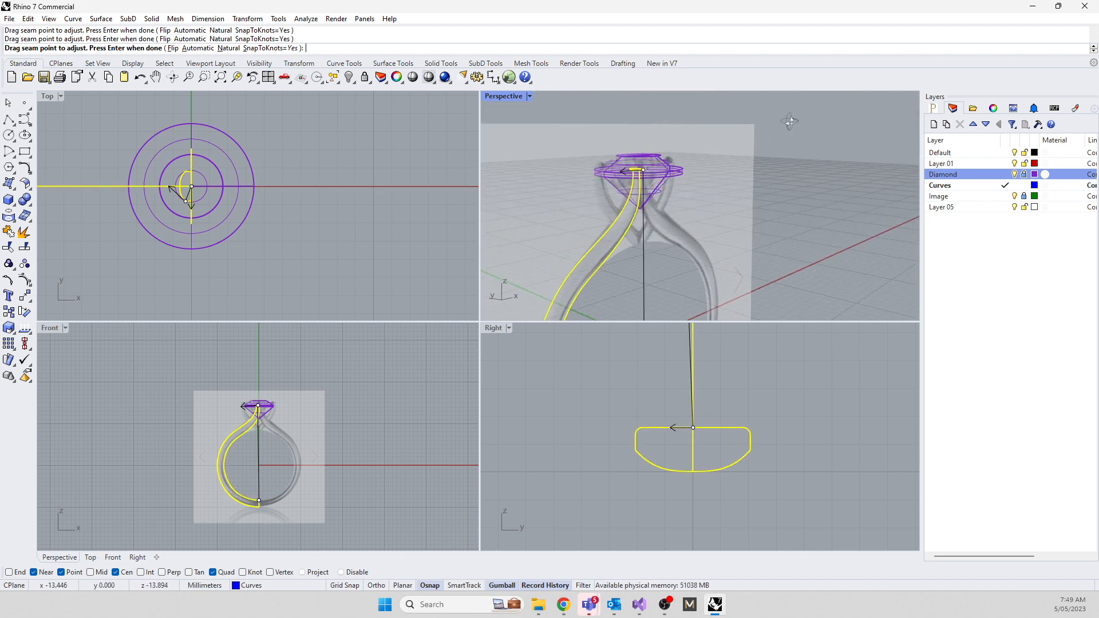
Enable the End object snap and move the upper profile's seam point to the middle of its flat edge
double_click(506, 96)
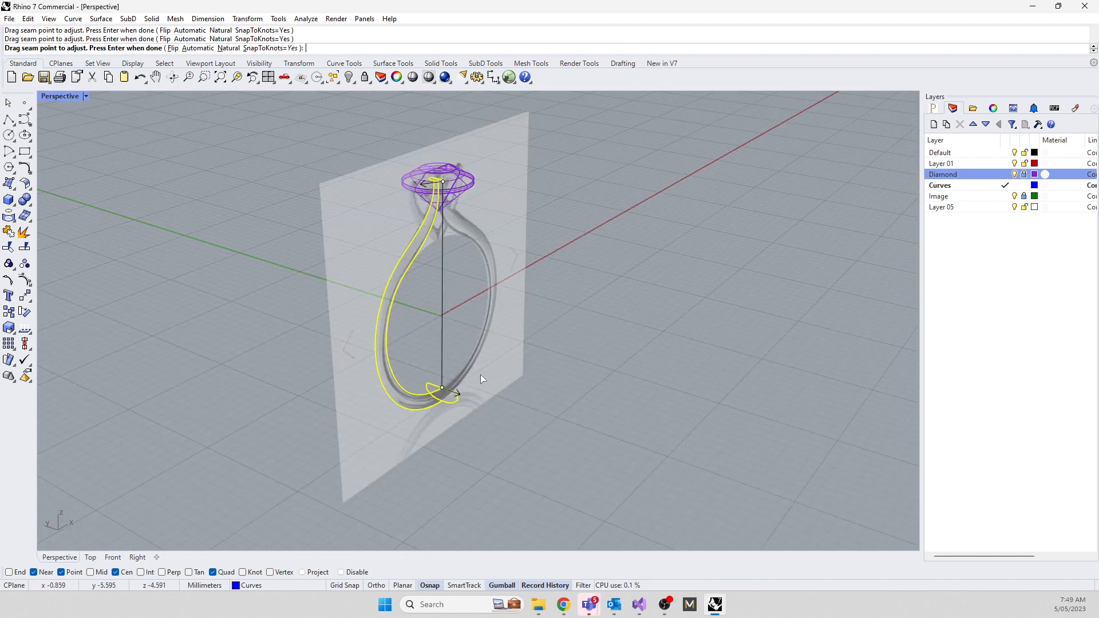
scroll(480, 374, "up", 5)
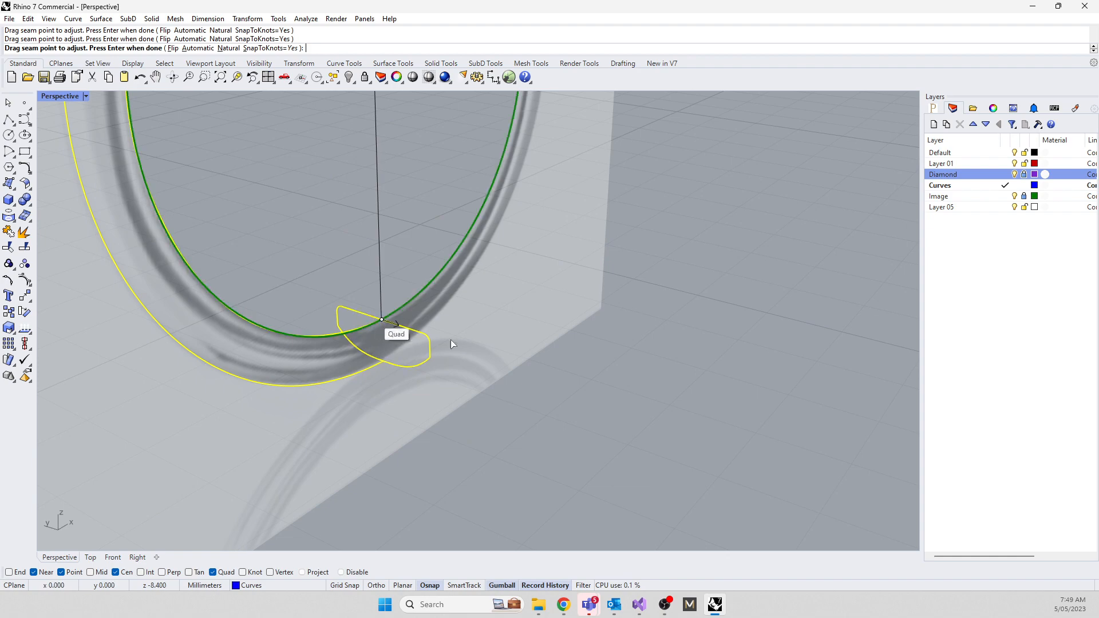
scroll(400, 435, "down", 8)
right_click_drag(358, 315, 398, 381)
scroll(398, 256, "up", 8)
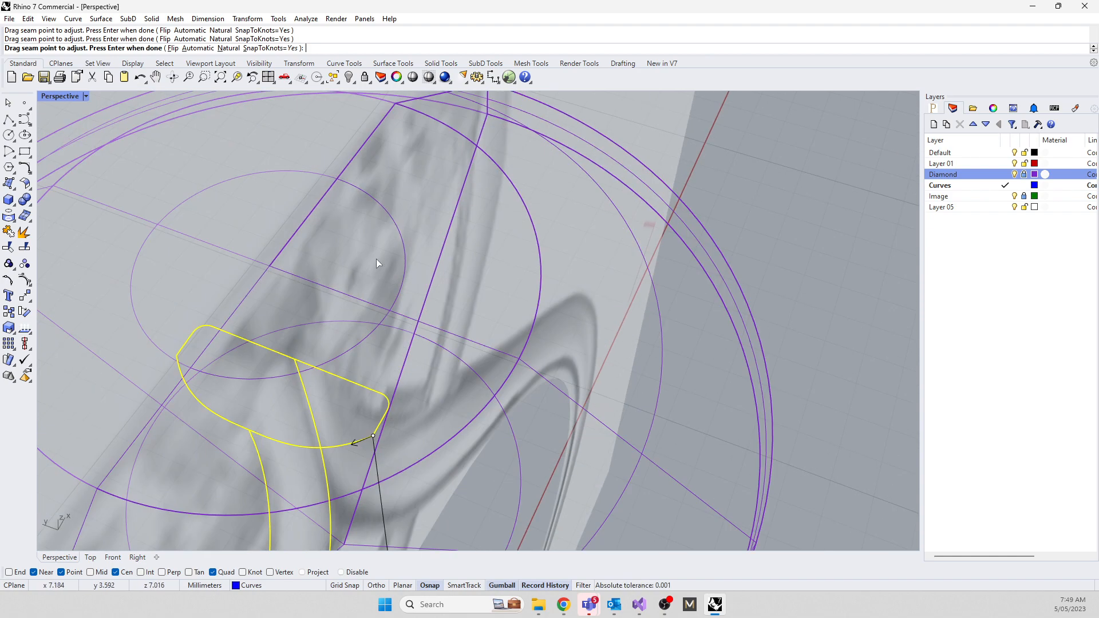
left_click_drag(378, 438, 294, 360)
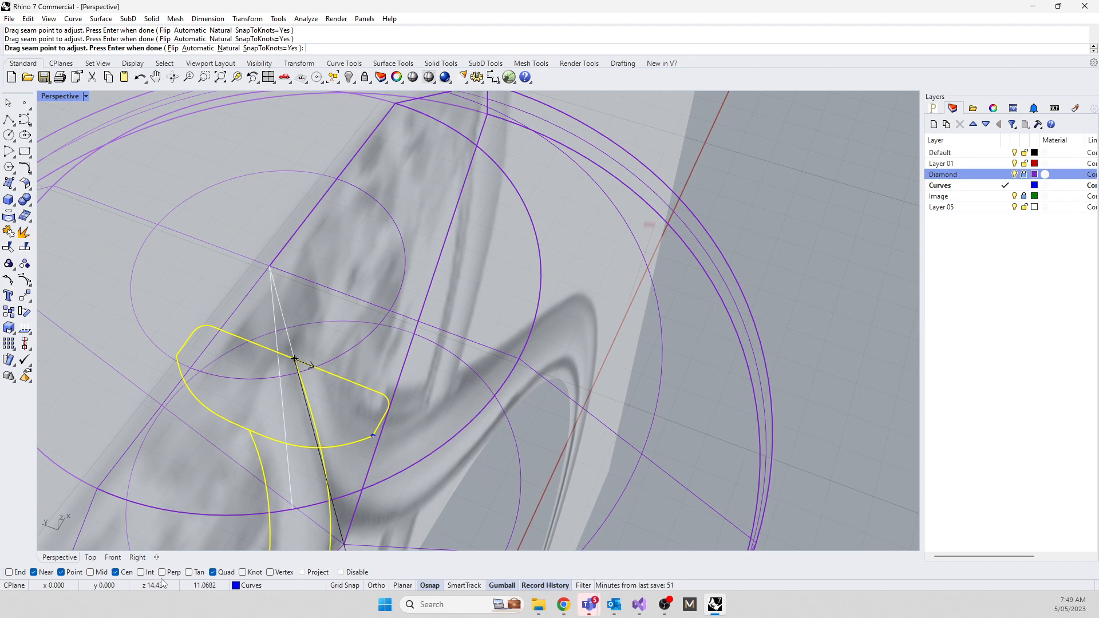
left_click(9, 572)
scroll(356, 314, "down", 8)
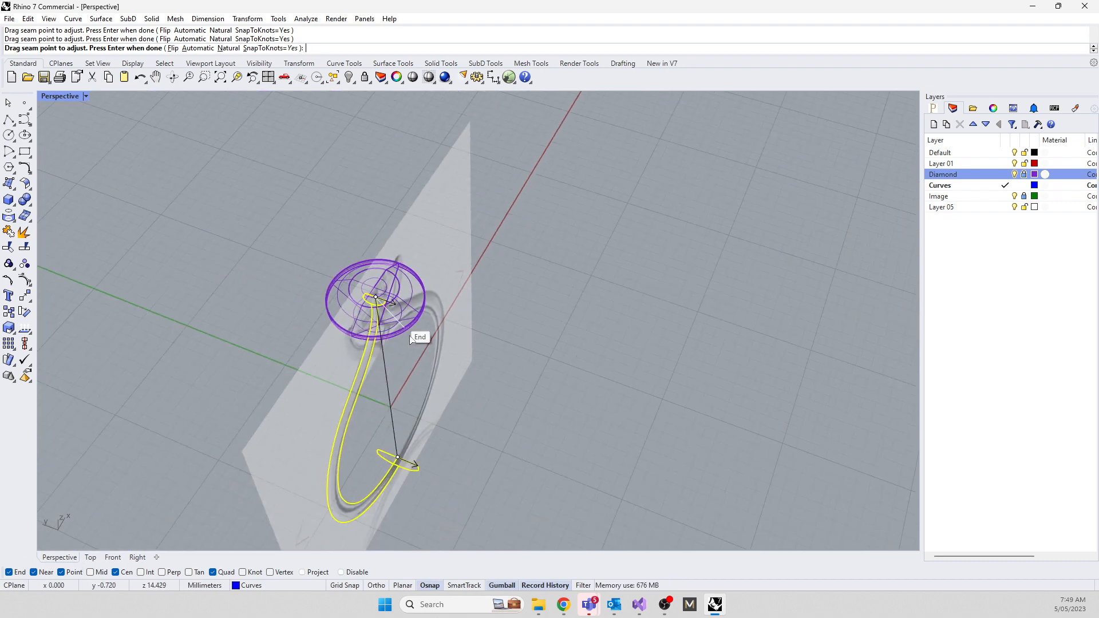
right_click_drag(411, 340, 387, 430)
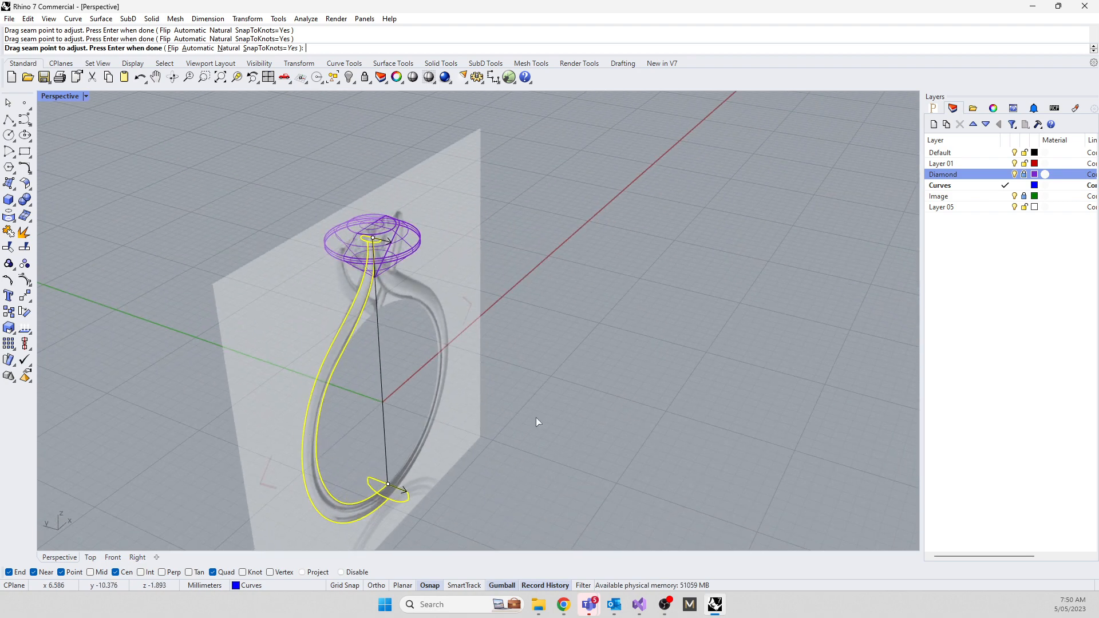
Create the two-rail shank sweep with cross sections unchanged and Maintain height enabled
key("Return")
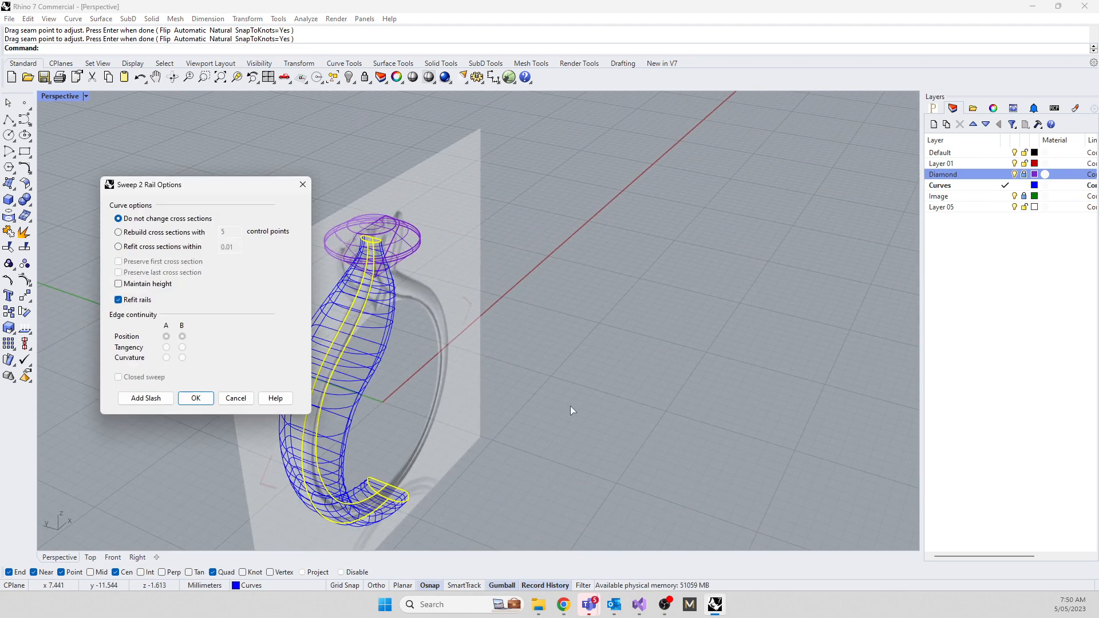
left_click(118, 284)
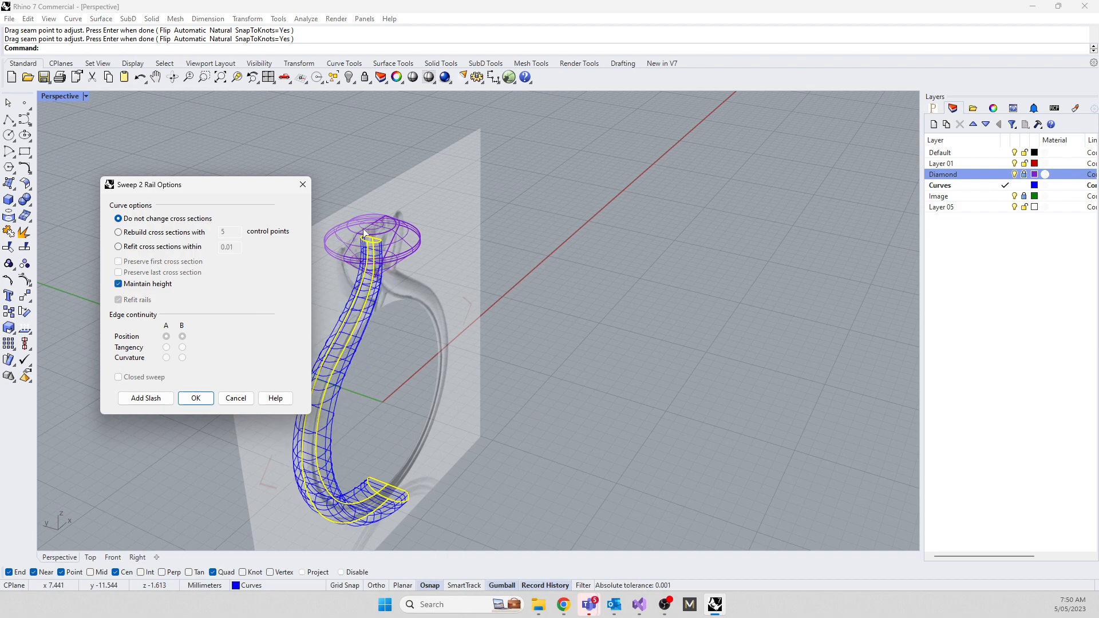
left_click(119, 285)
left_click(119, 285)
left_click(196, 399)
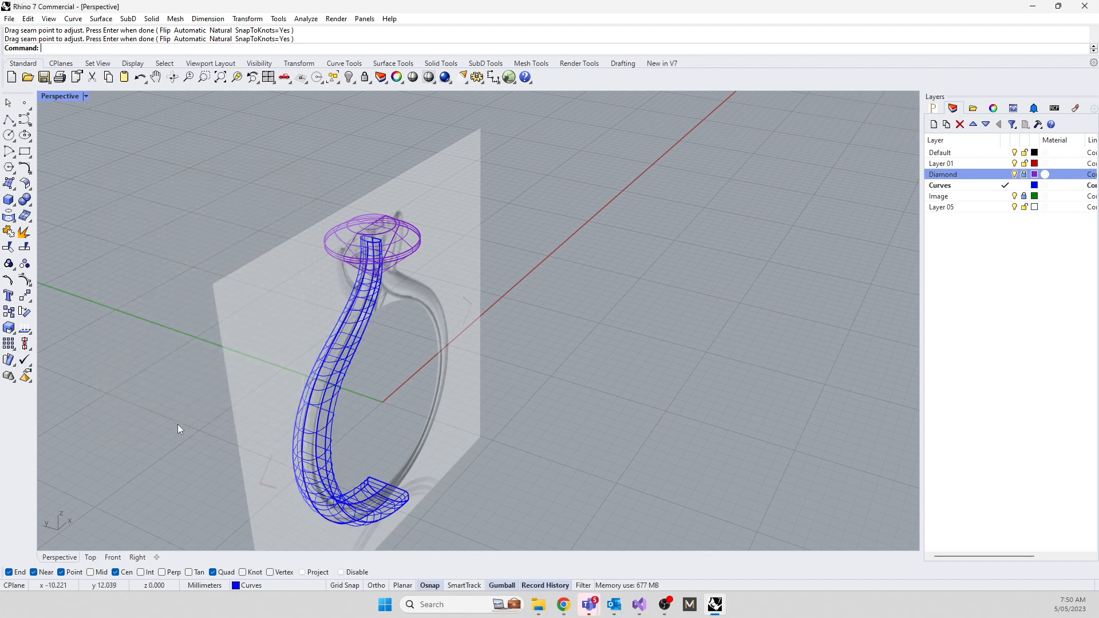
Try shifting the upper profile sideways with the swept shank following, and reject each move at the history warning
right_click_drag(177, 424, 368, 321)
left_click_drag(401, 237, 419, 252)
scroll(332, 249, "up", 3)
left_click_drag(331, 242, 342, 242)
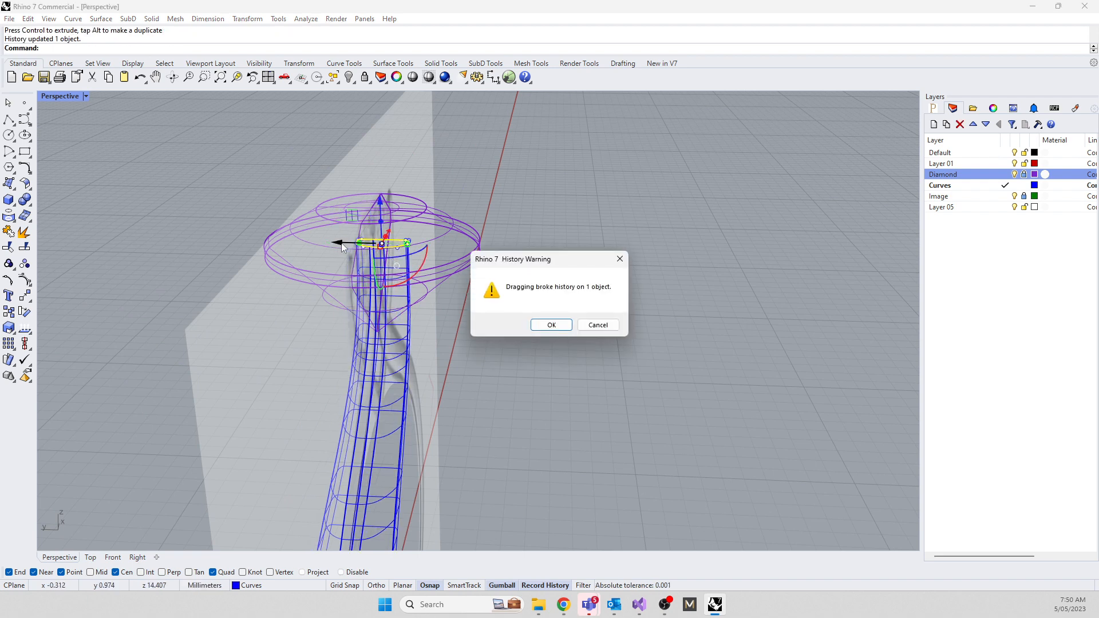
left_click(600, 325)
left_click_drag(328, 246, 445, 247)
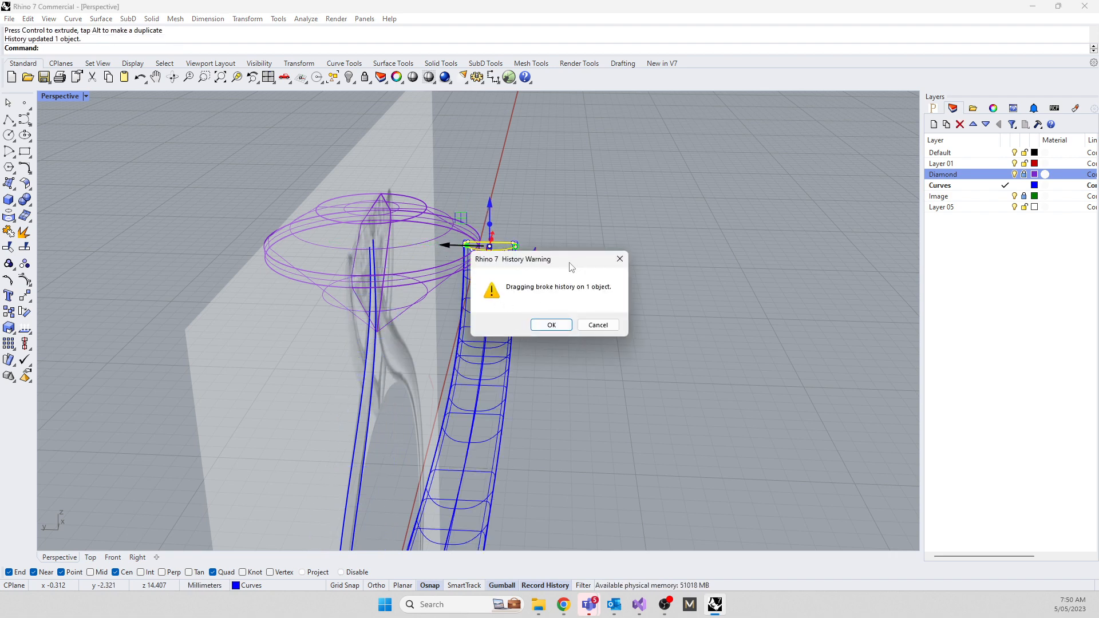
left_click_drag(570, 262, 733, 222)
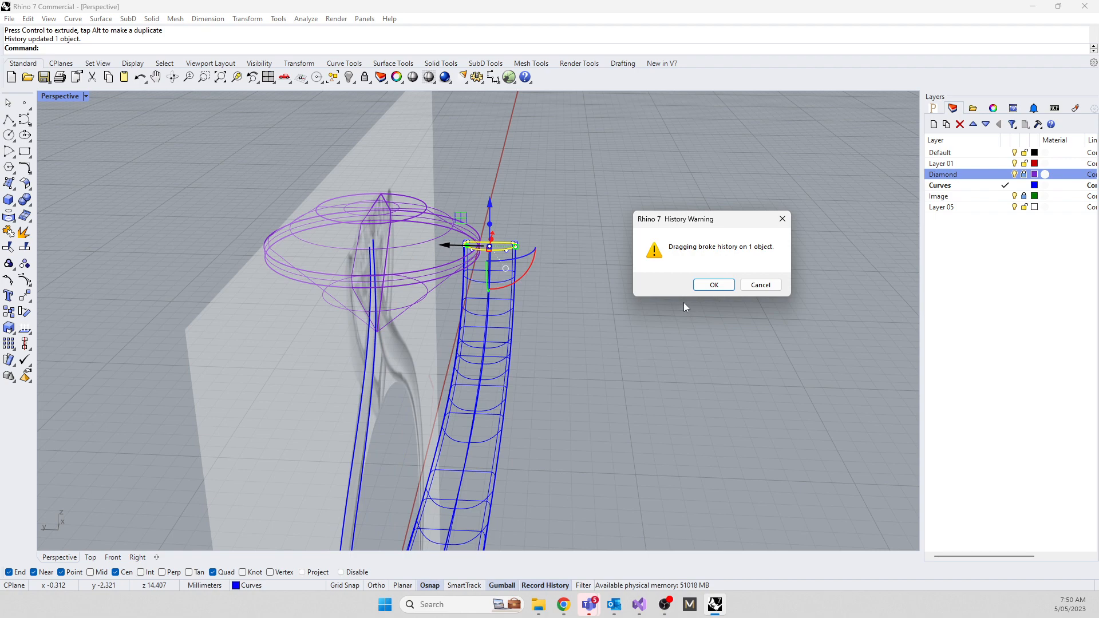
left_click(760, 284)
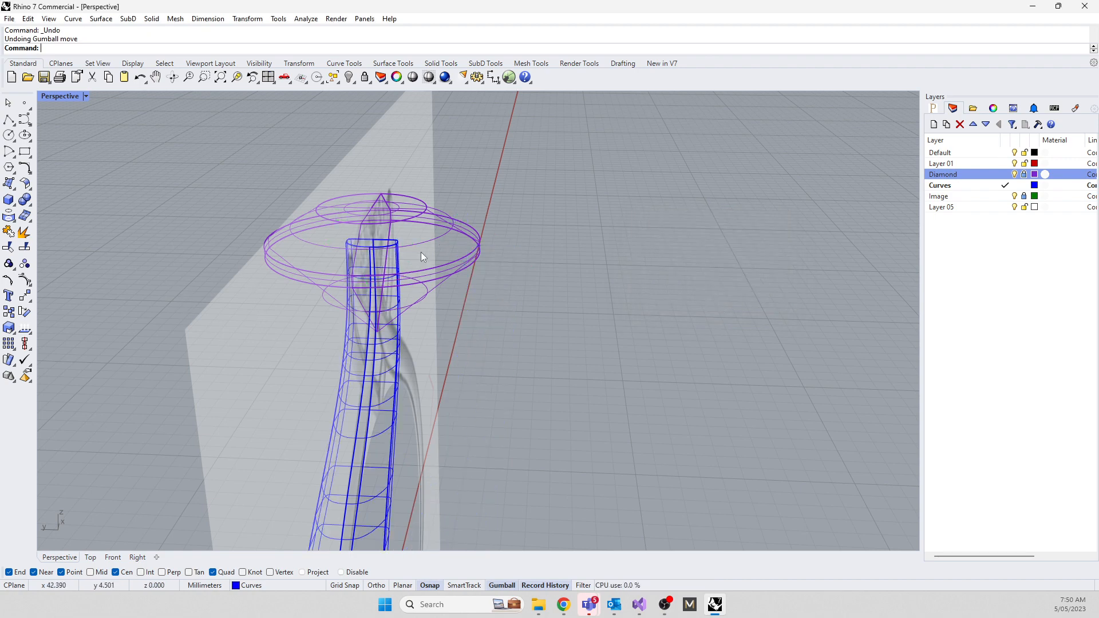
Try moving the upper profile's control points sideways with one shank rail also selected, and reject the move
scroll(421, 253, "up", 5)
left_click(239, 260)
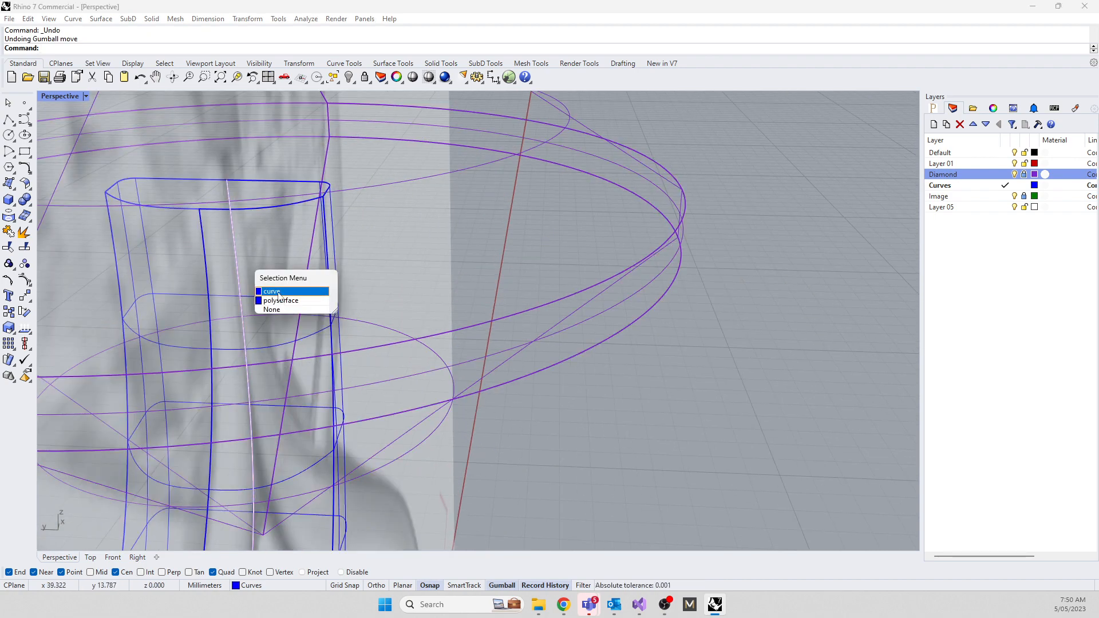
left_click(275, 295)
left_click(277, 205, "shift")
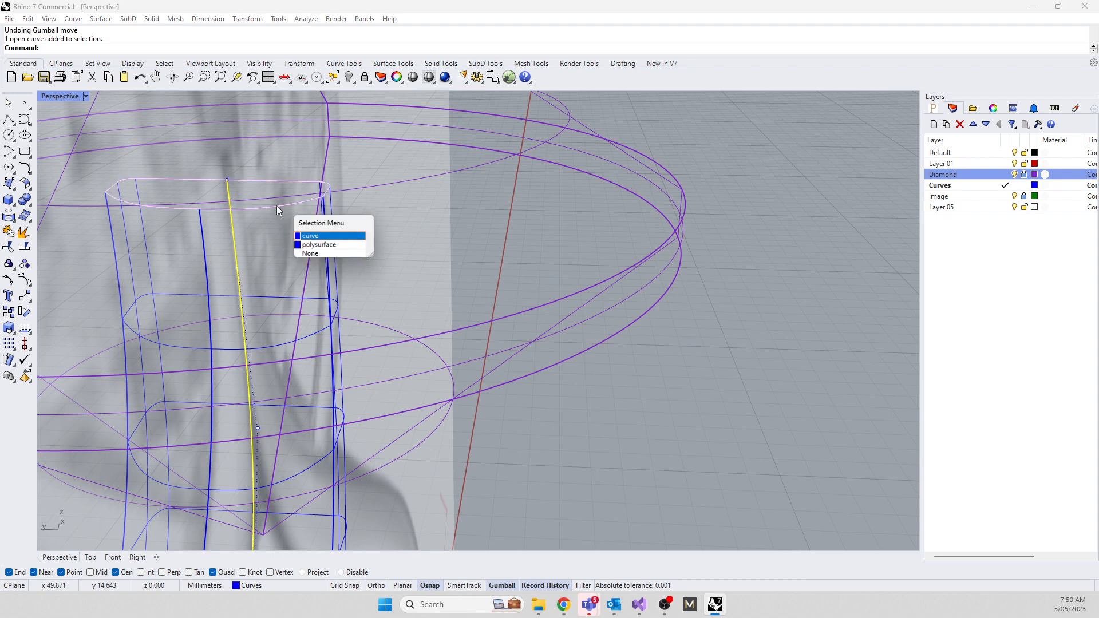
left_click(306, 244)
scroll(394, 256, "down", 4)
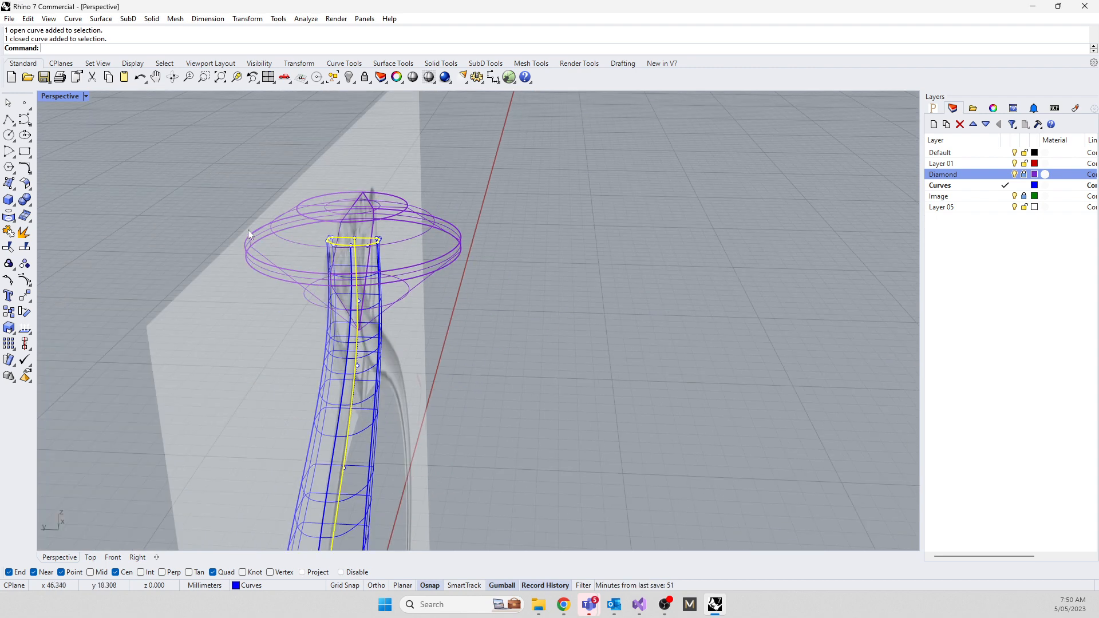
left_click_drag(232, 210, 398, 255)
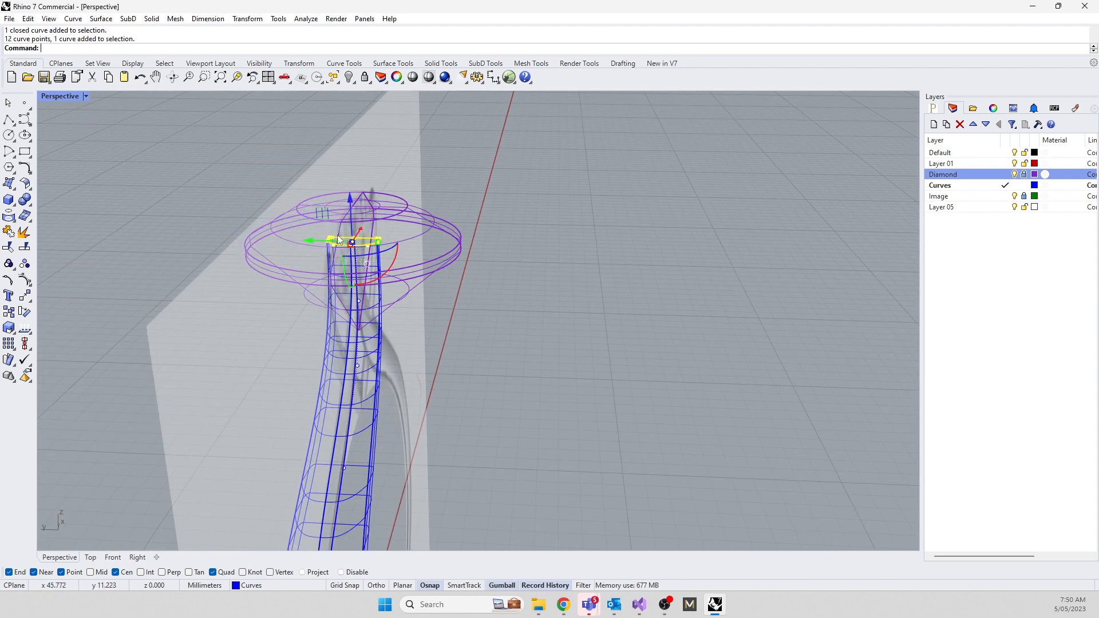
left_click_drag(314, 245, 303, 294)
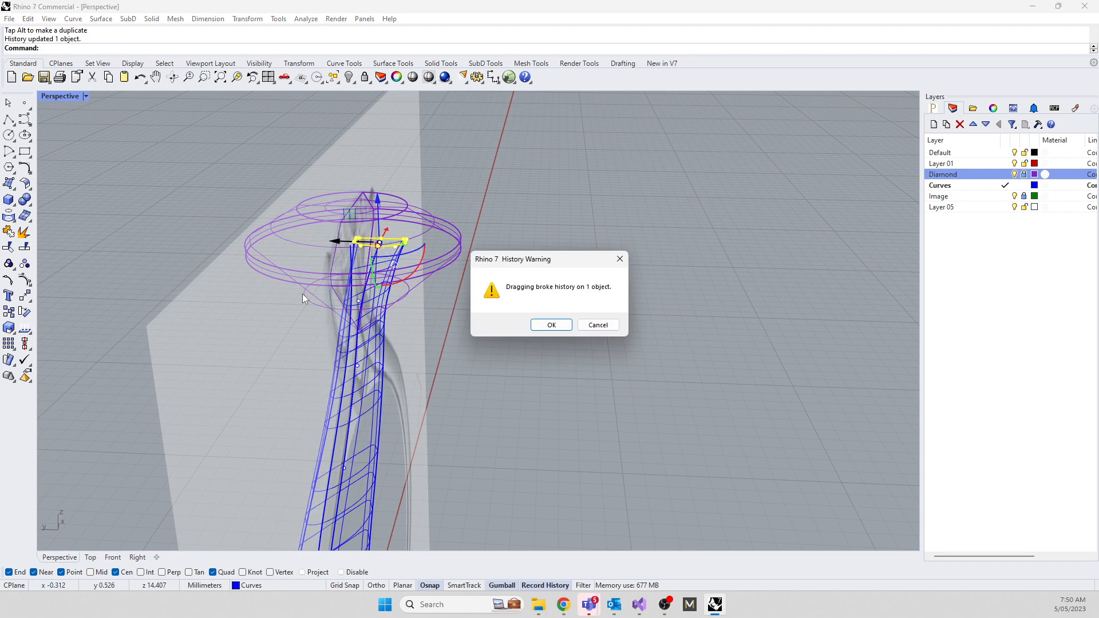
left_click(598, 324)
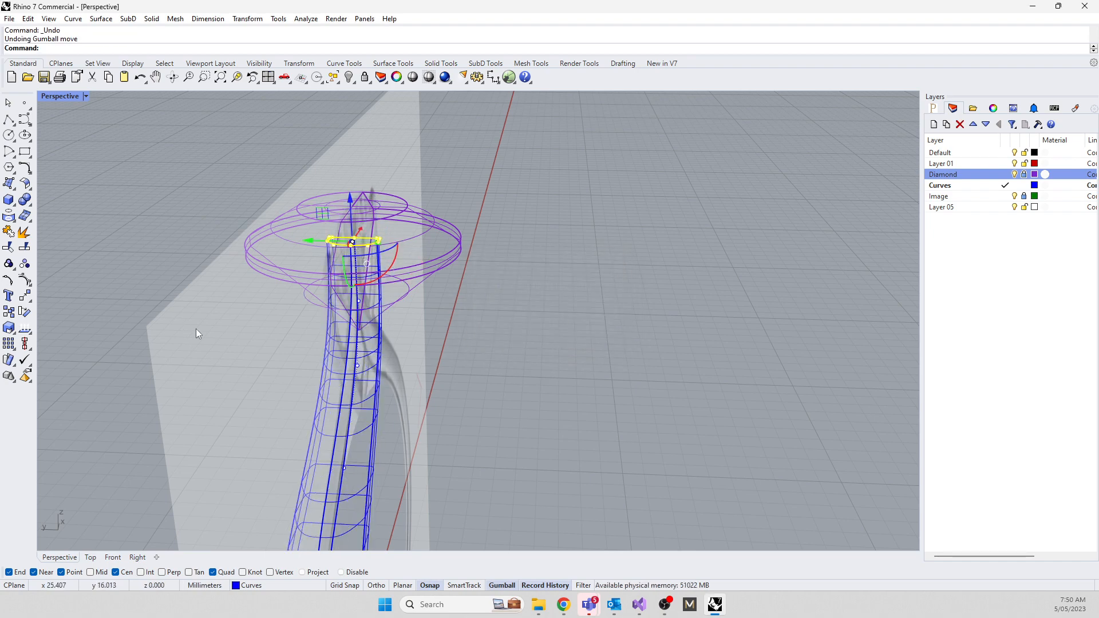
key("Escape")
Move the upper profile along Y away from the diamond's centre in the Top viewport, accepting the broken history, and inspect the shank
right_click_drag(465, 348, 253, 319)
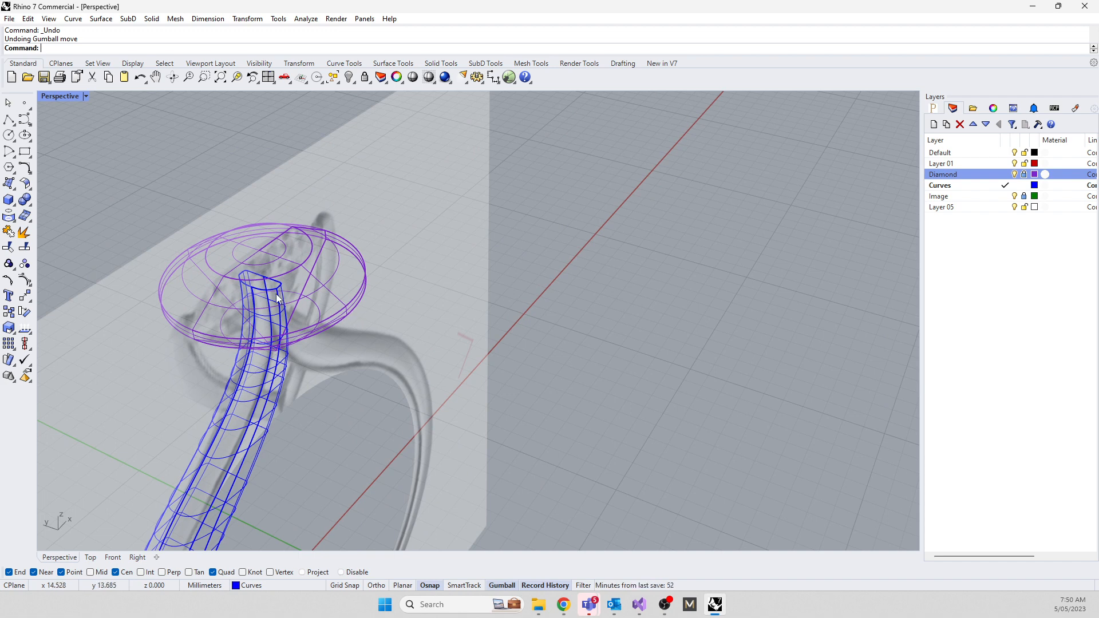
left_click_drag(138, 204, 322, 309)
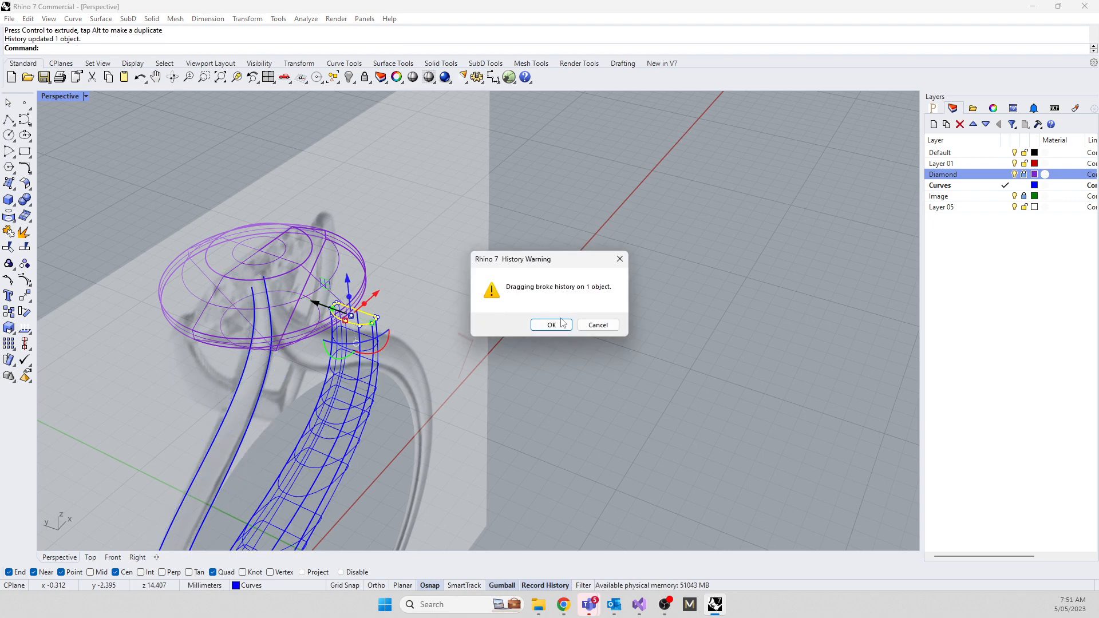
left_click(598, 325)
double_click(50, 96)
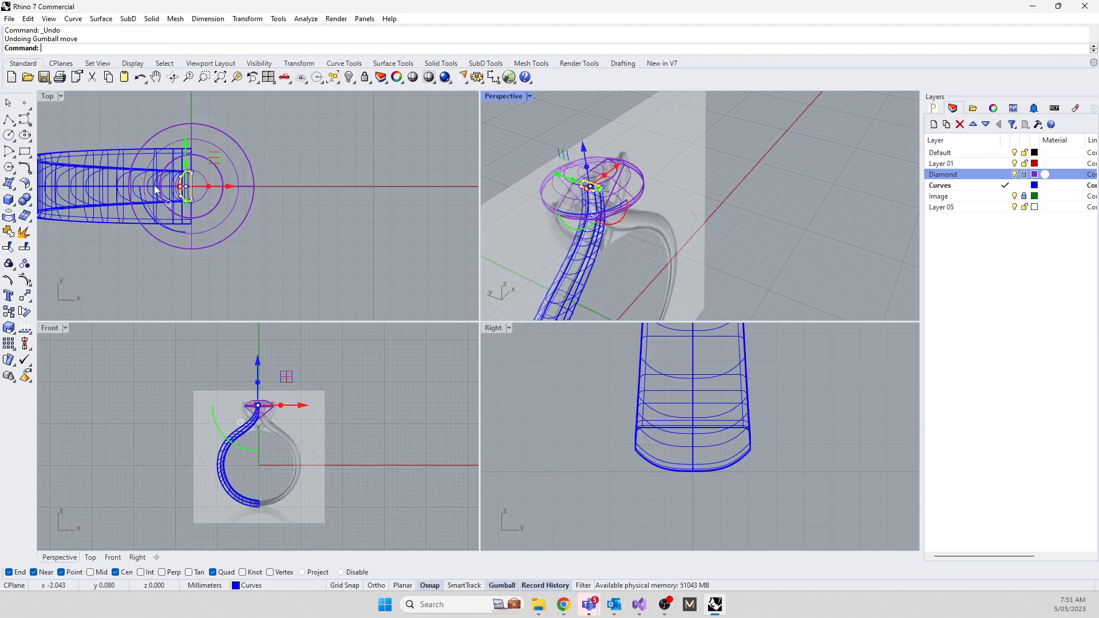
scroll(280, 295, "up", 5)
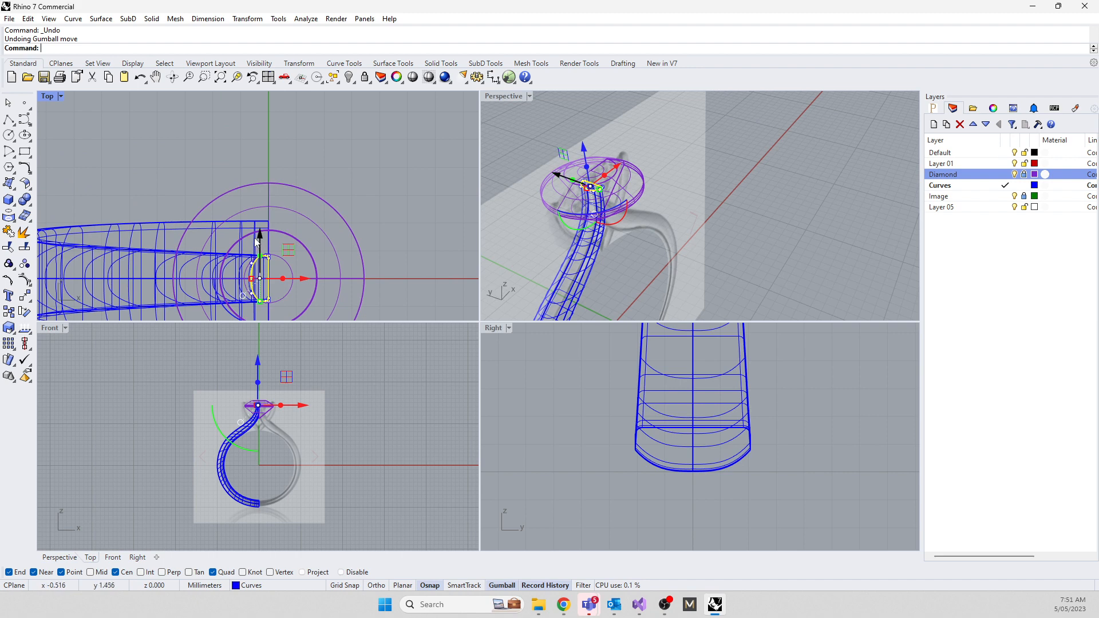
left_click_drag(257, 235, 231, 138)
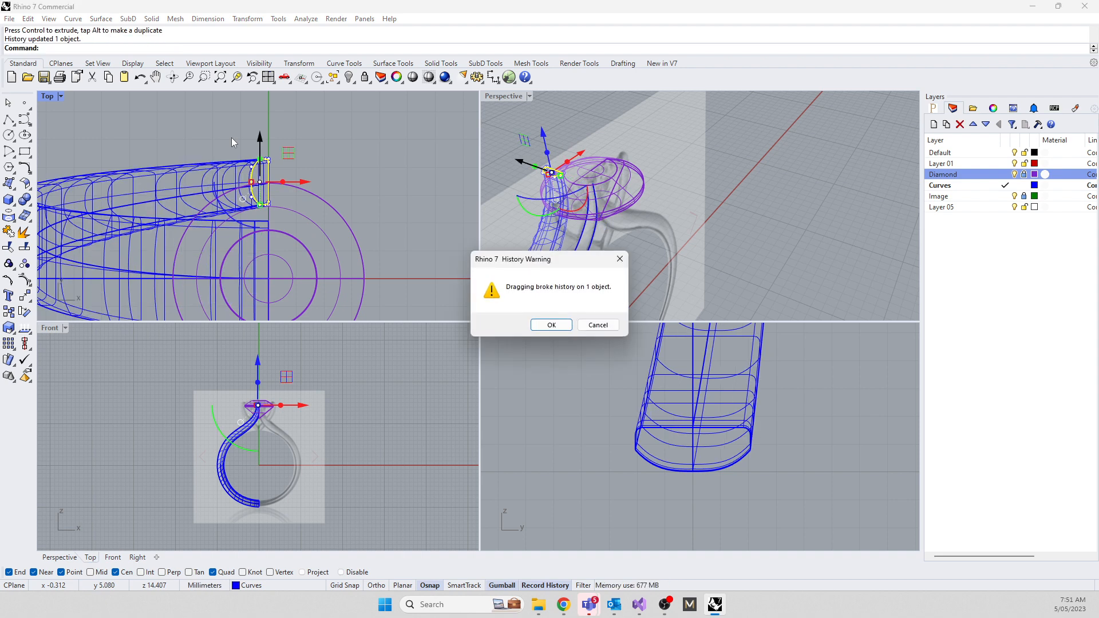
left_click(551, 325)
scroll(571, 470, "down", 10)
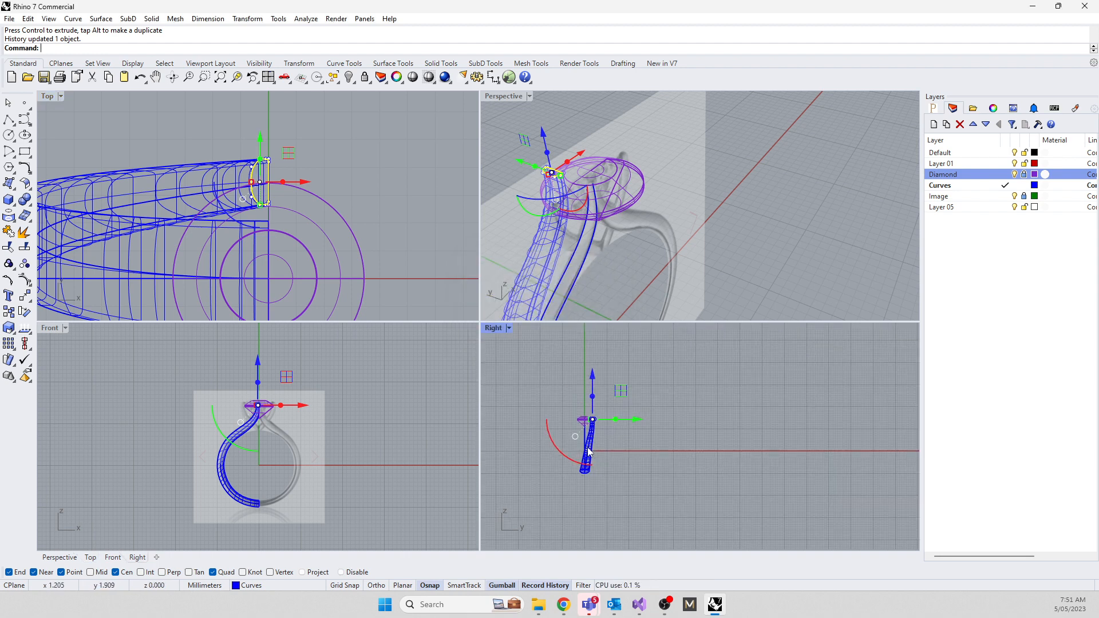
right_click_drag(593, 244, 629, 166)
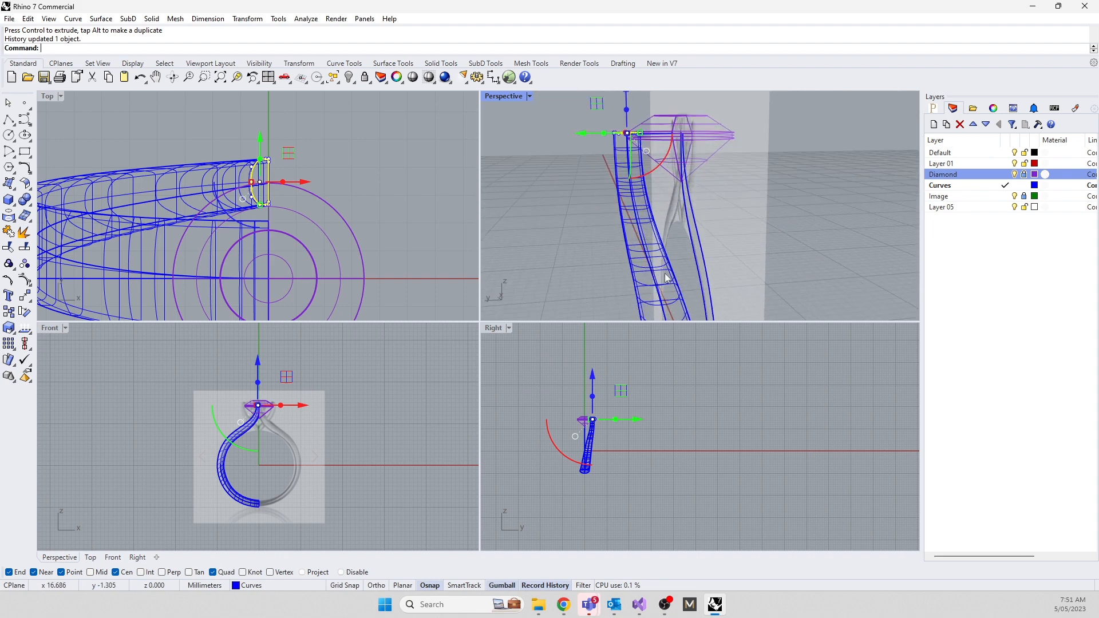
Try deleting the swept shank, and undo both the deletion and the upper profile's sideways move
left_click(570, 223)
left_click(655, 245)
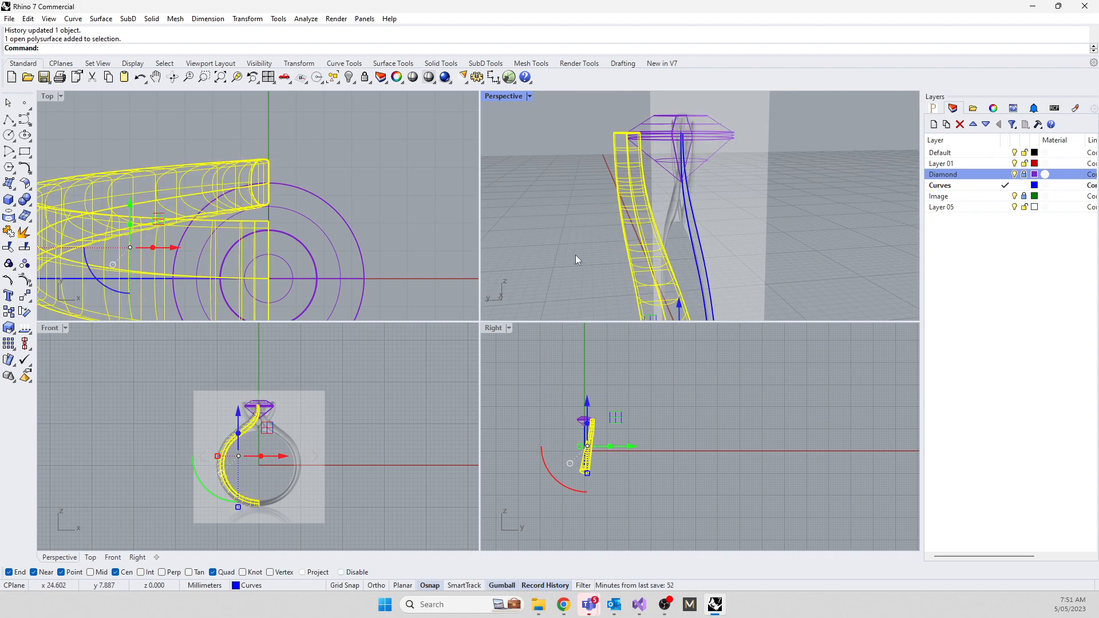
key("Delete")
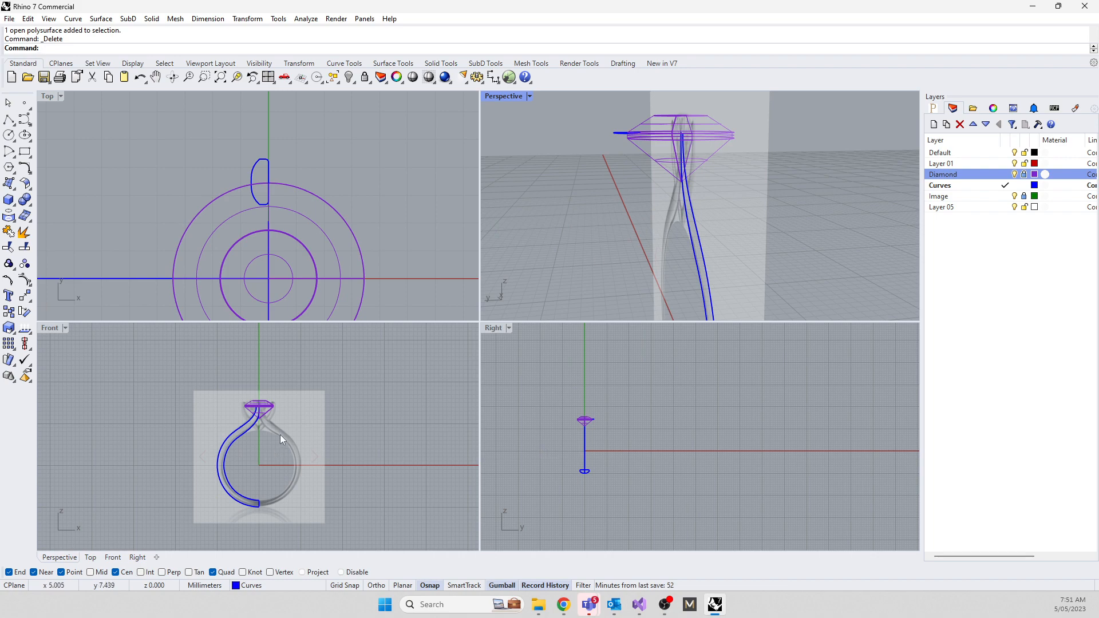
key("ctrl+z")
left_click(608, 258)
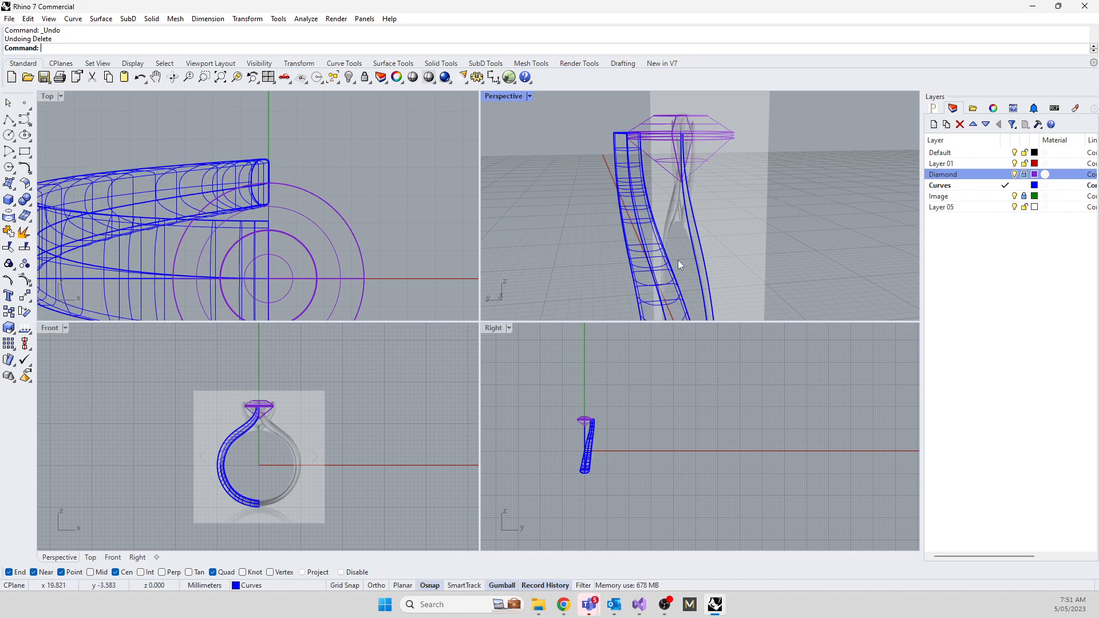
key("ctrl+z")
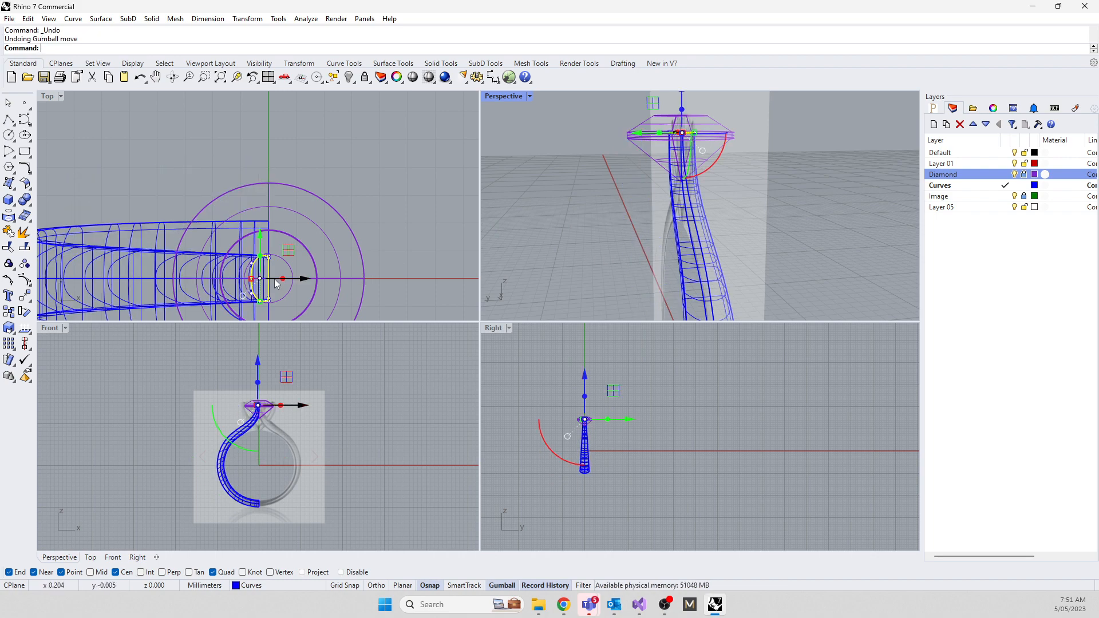
Delete the swept shank polysurface while keeping its rails and profile curves
left_click(518, 202)
scroll(681, 143, "up", 5)
right_click_drag(681, 143, 639, 192)
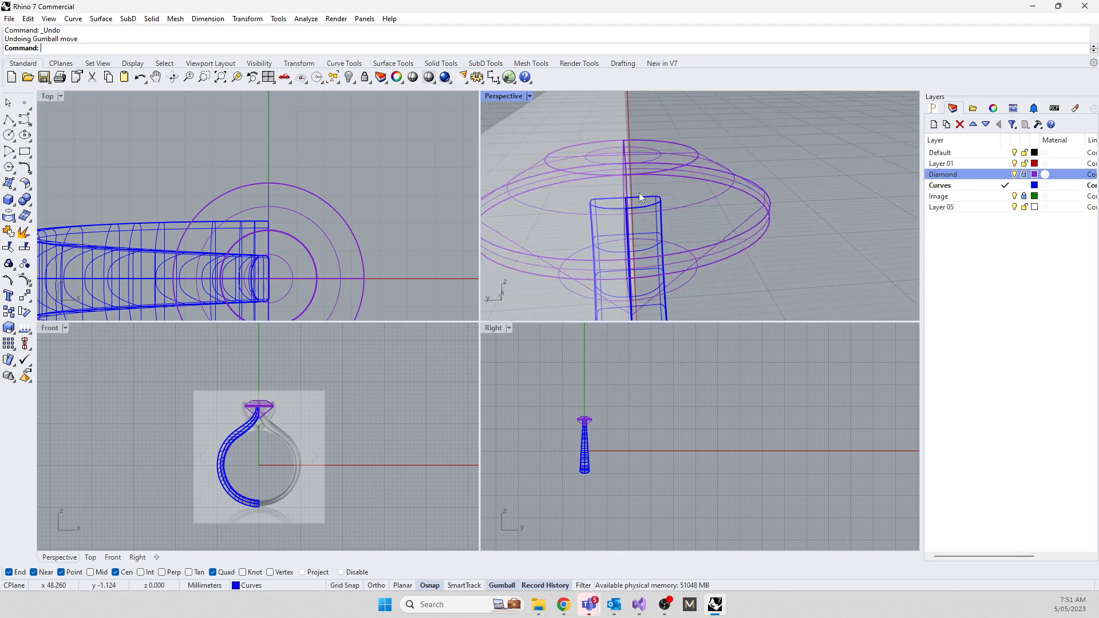
left_click(653, 218)
left_click(687, 229)
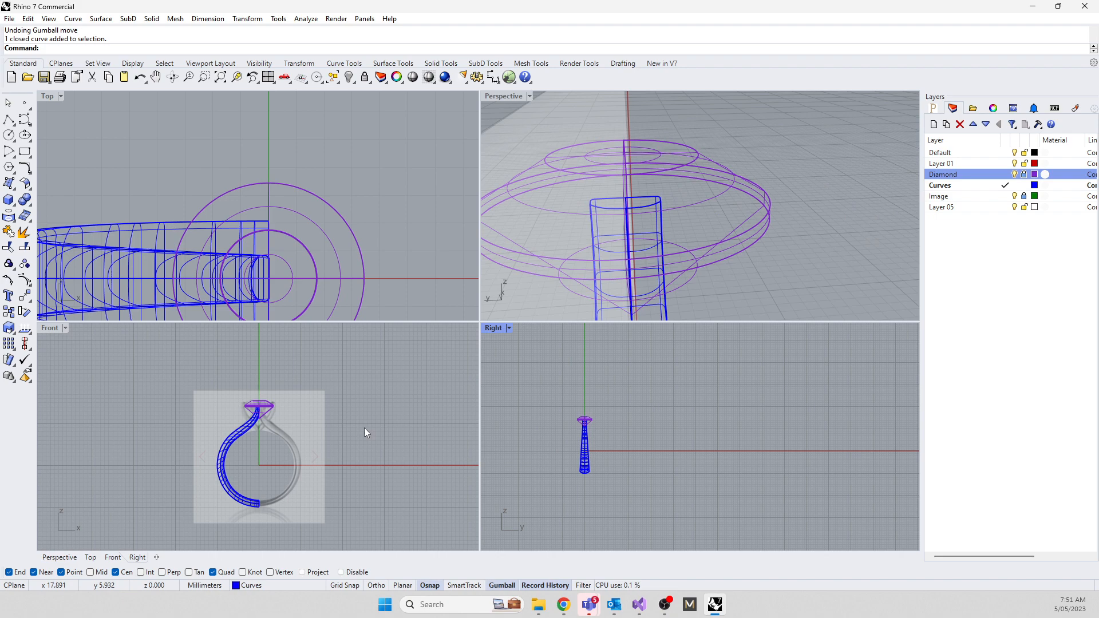
left_click(664, 230)
key("Delete")
Show both shank rails' control points and move their top points together with the upper profile along Y to the diamond's edge
scroll(579, 429, "up", 5)
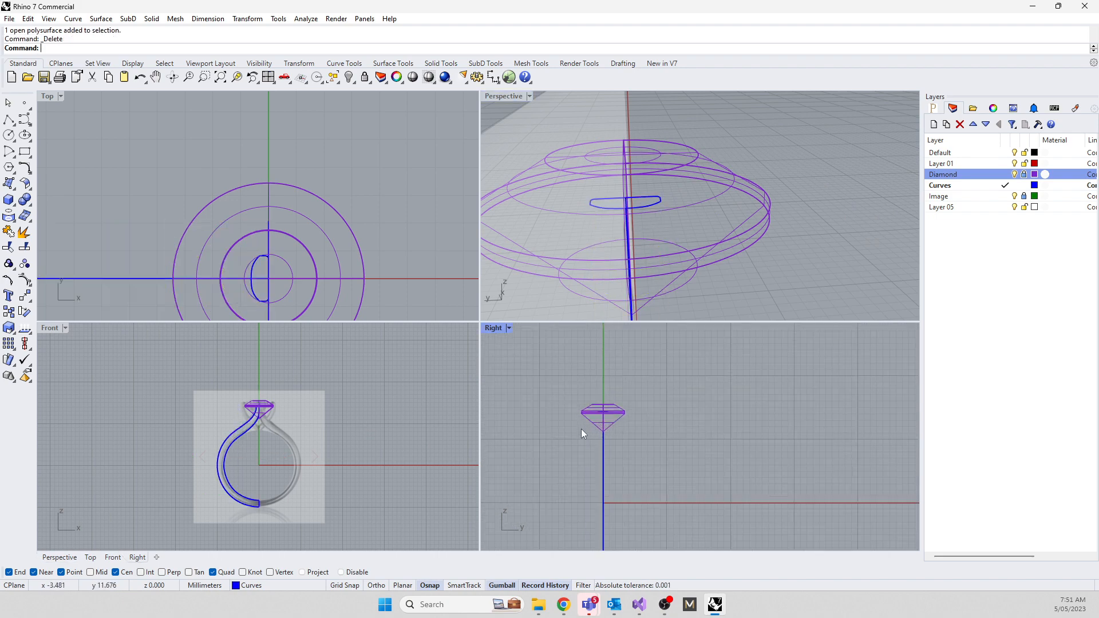
left_click(248, 431)
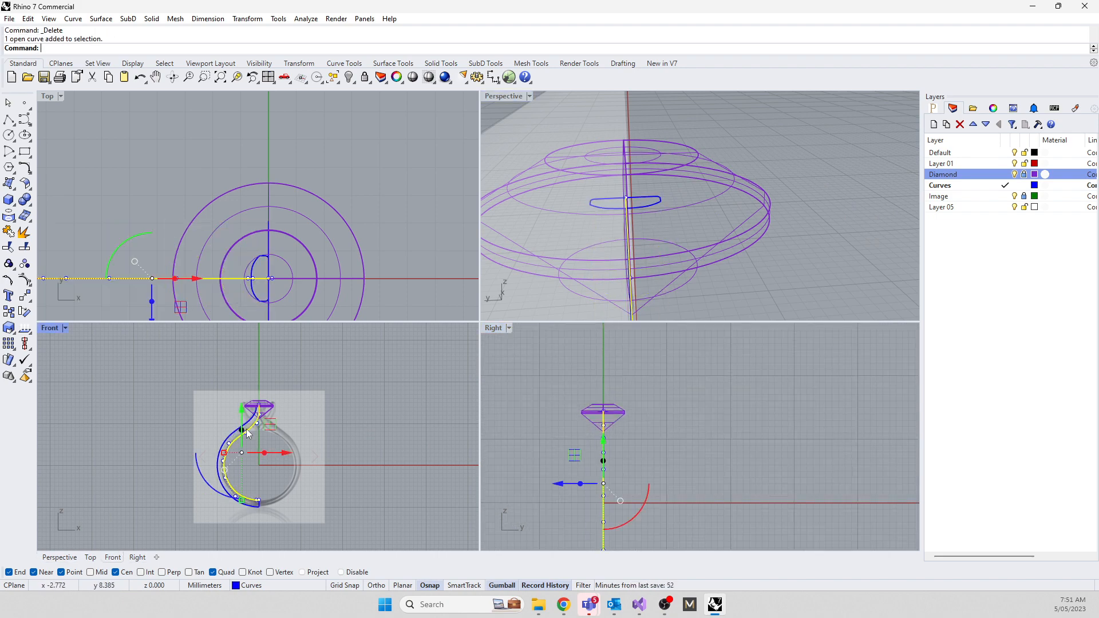
scroll(249, 431, "up", 3)
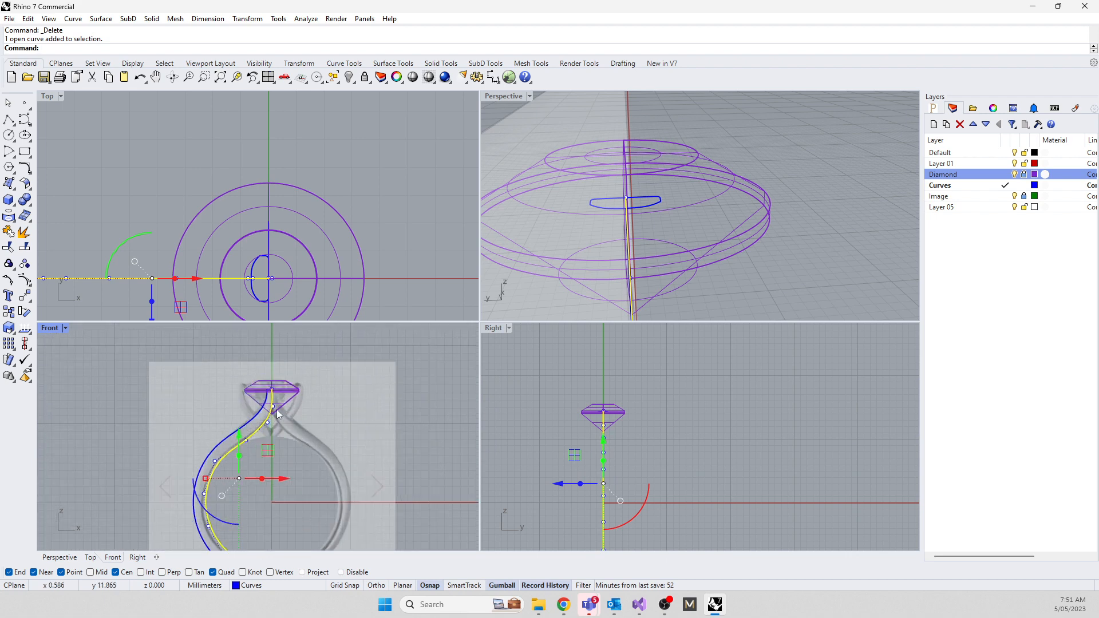
left_click(250, 424)
scroll(583, 423, "up", 3)
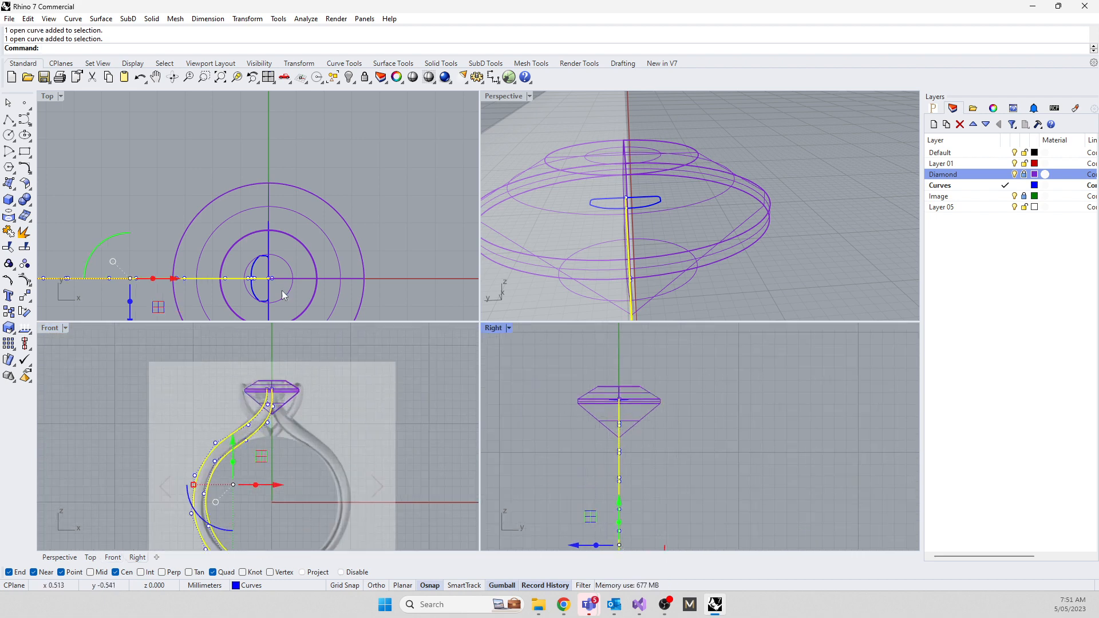
right_click_drag(607, 240, 580, 245)
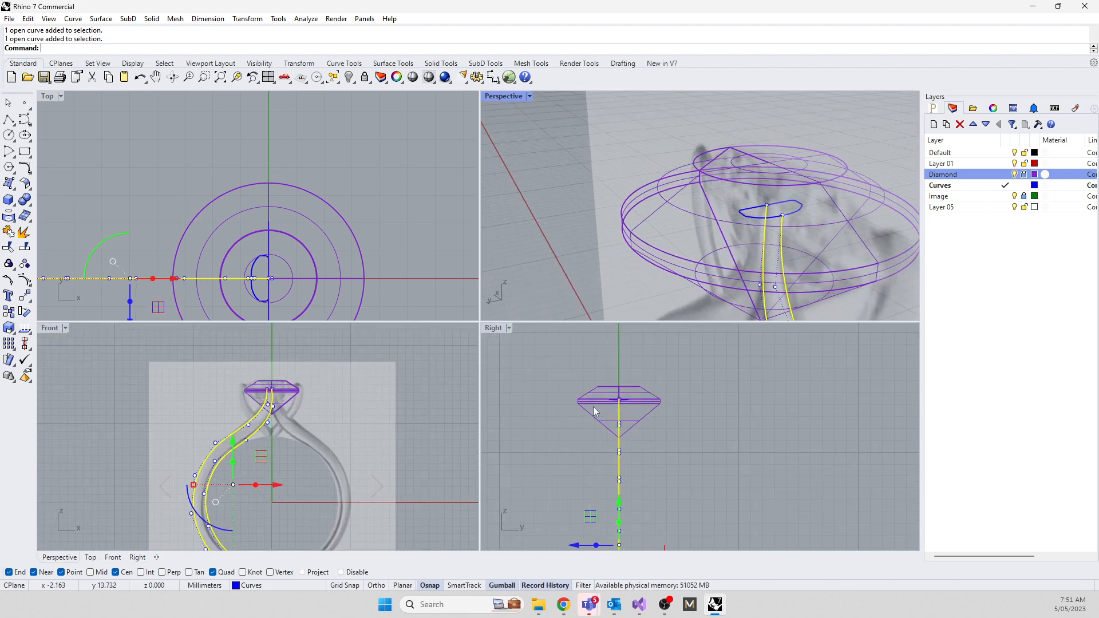
left_click_drag(572, 391, 705, 401)
left_click(546, 324)
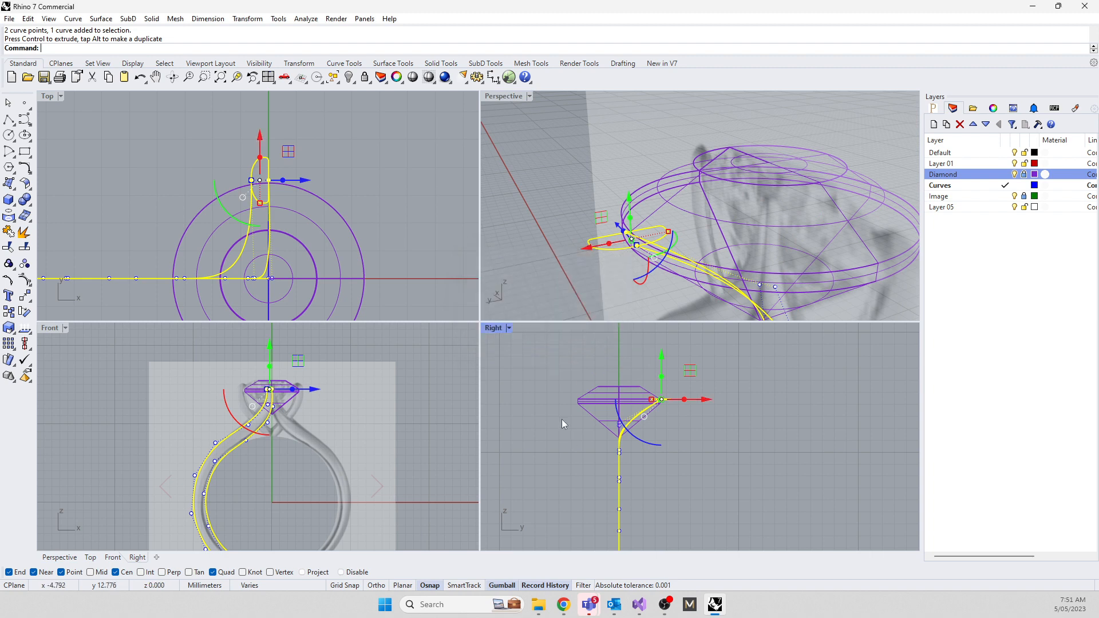
Shift the successive control points below the rail tops along Y by decreasing amounts, giving both rails a smooth outward sweep in the Right viewport
left_click_drag(561, 418, 689, 428)
left_click_drag(581, 441, 656, 474)
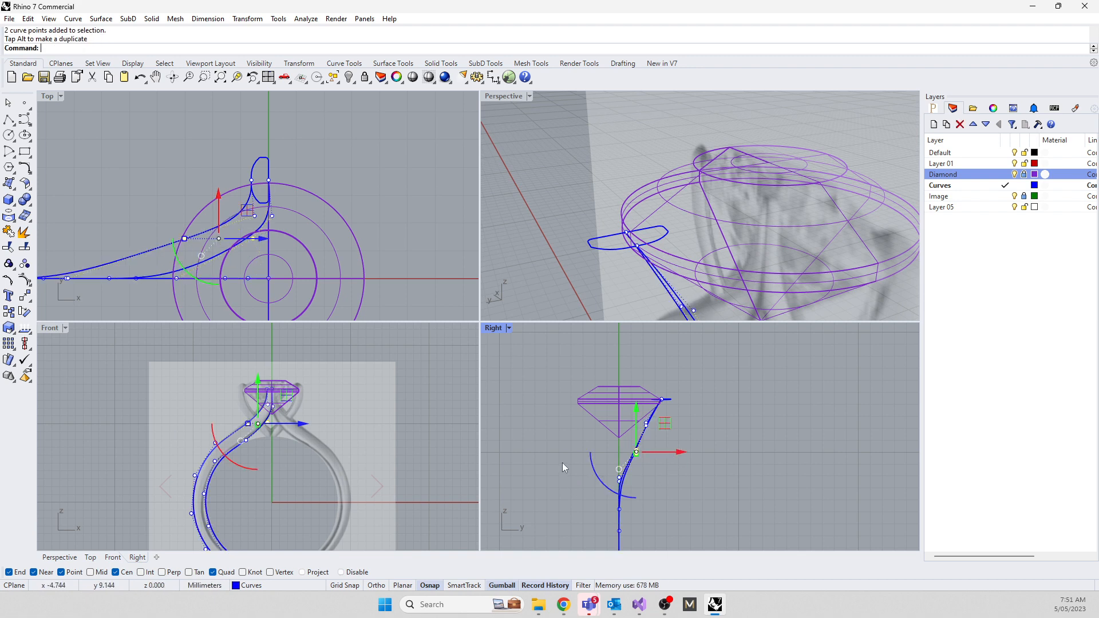
left_click_drag(562, 462, 670, 484)
right_click_drag(630, 512, 581, 455)
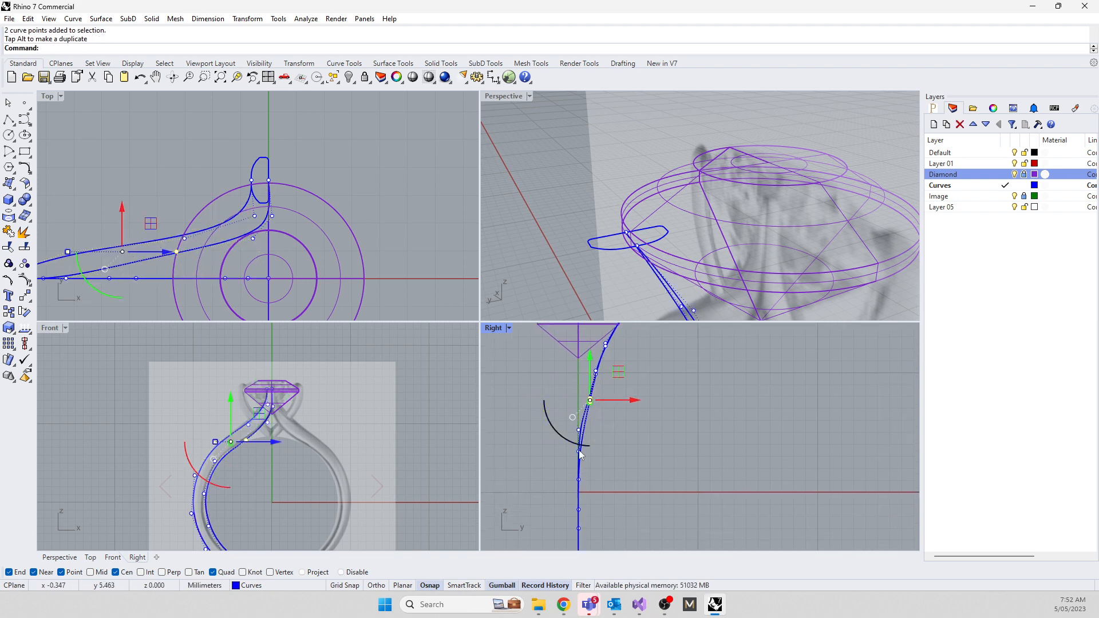
scroll(573, 435, "up", 6)
left_click_drag(530, 417, 627, 424)
scroll(665, 456, "down", 4)
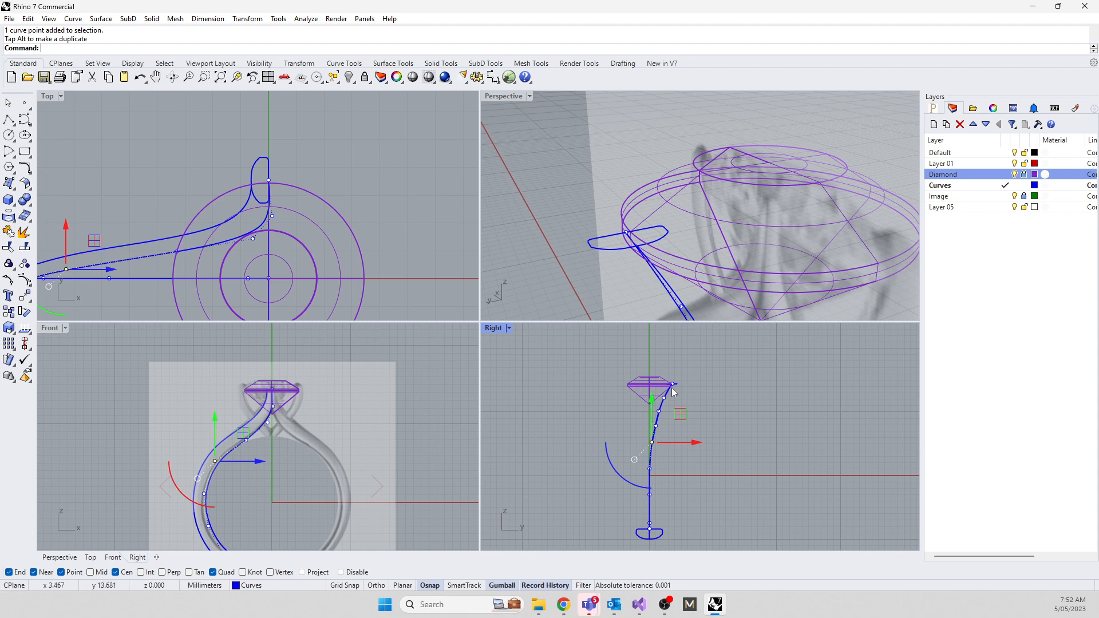
Nudge the outer rail's second control point from the top slightly outward and upward in the Right viewport to refine its bend near the diamond
right_click_drag(630, 253, 605, 227)
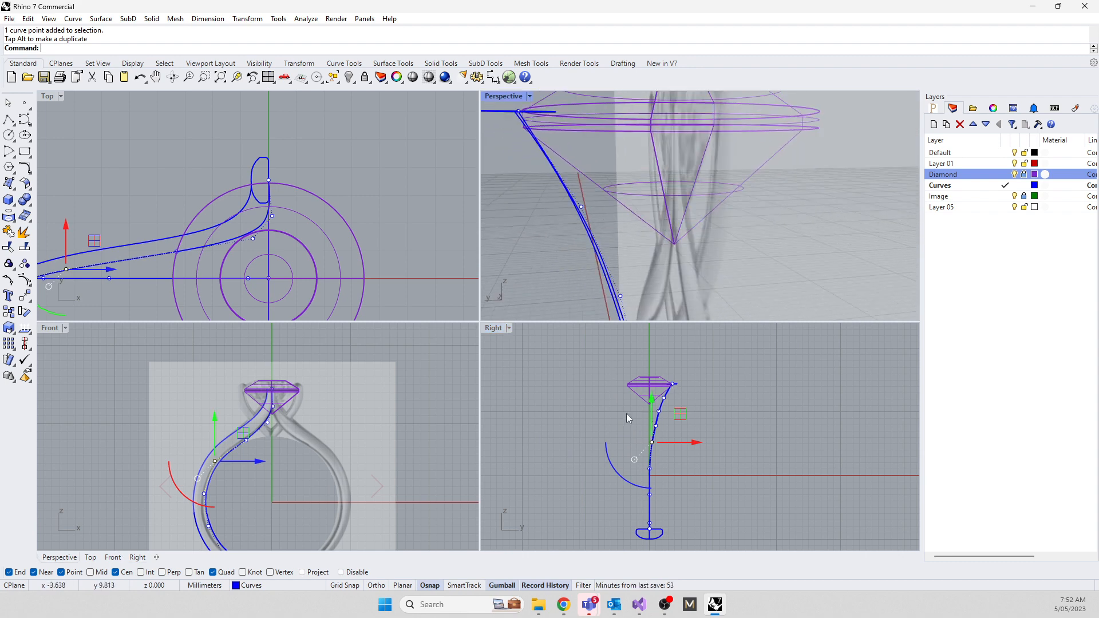
scroll(670, 398, "up", 10)
scroll(668, 398, "up", 5)
key("Escape")
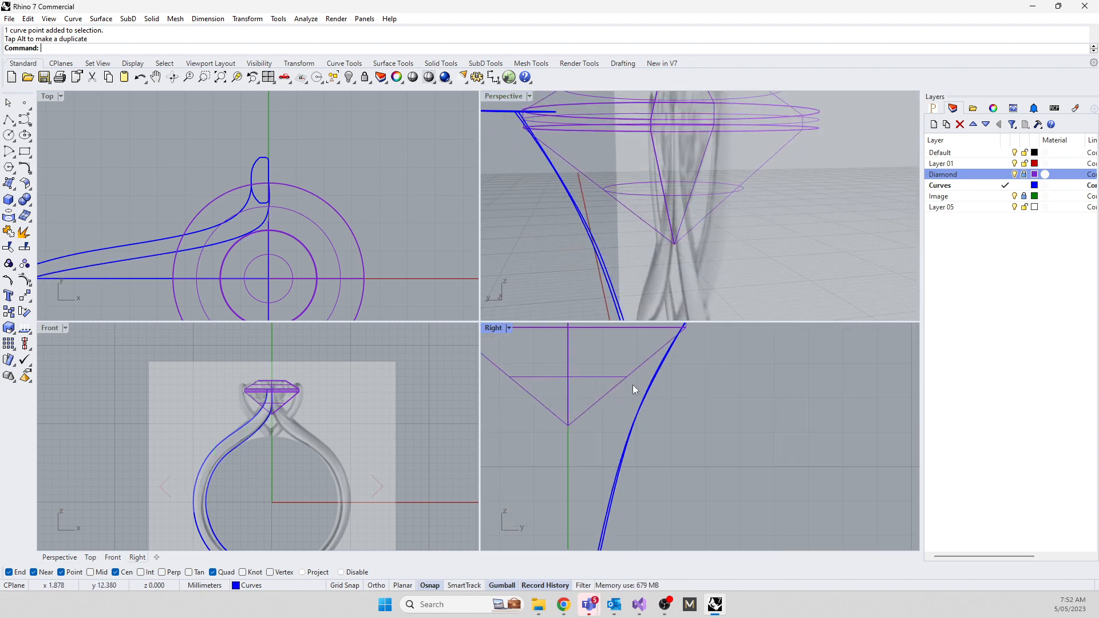
left_click_drag(627, 387, 628, 388)
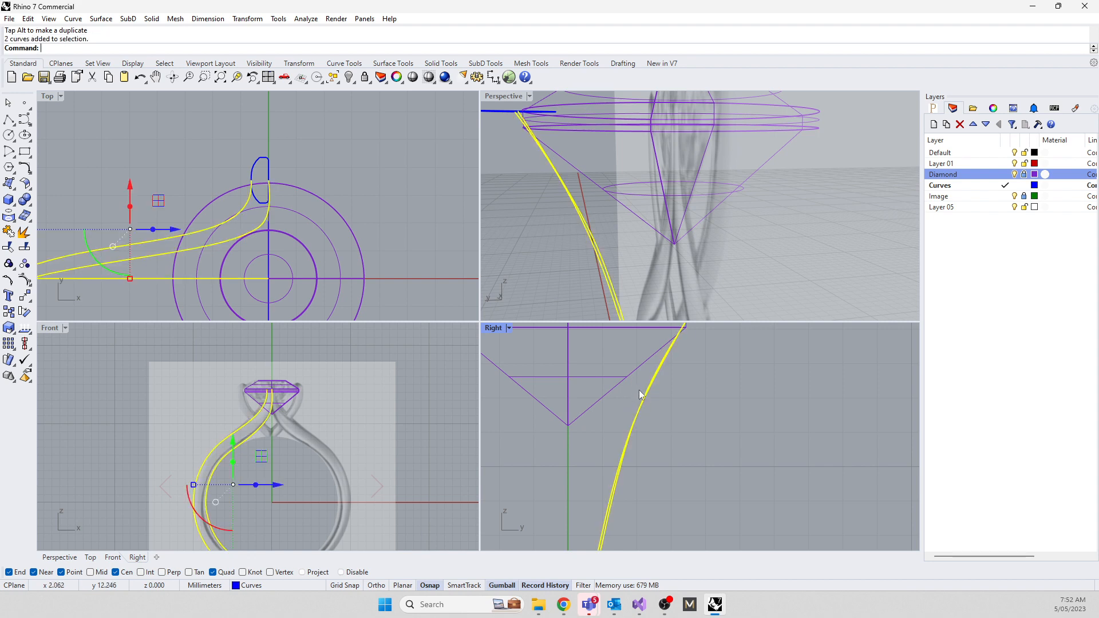
key("F10")
left_click(646, 388)
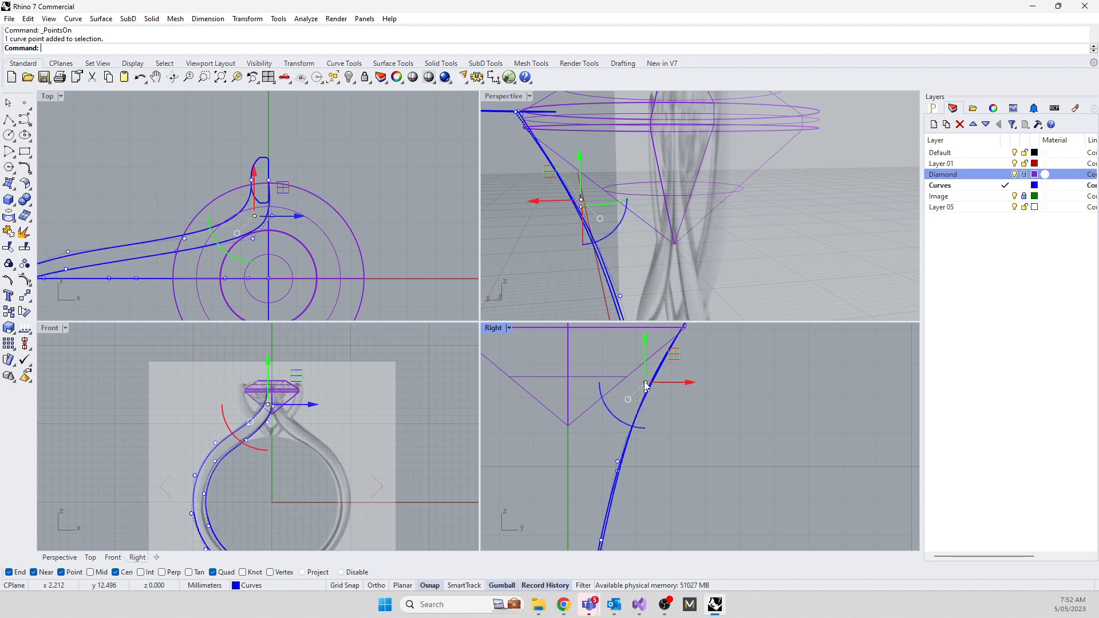
left_click_drag(675, 354, 677, 353)
scroll(618, 427, "down", 3)
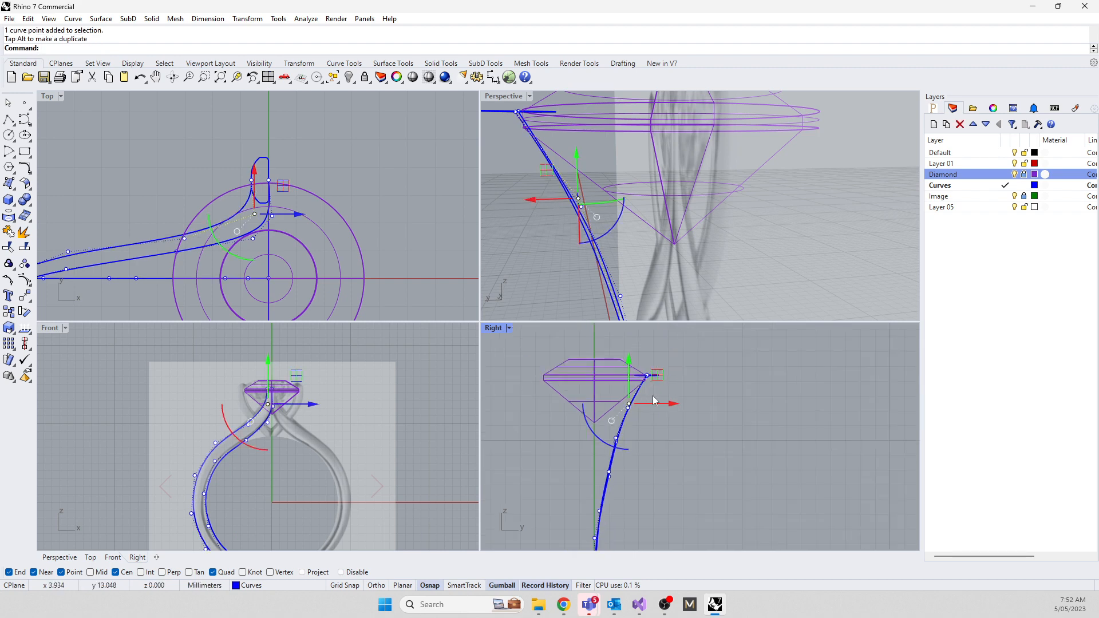
left_click(534, 476)
Check the reshaped rails in the Perspective viewport, hide their control points, and select both rails in the Right viewport
scroll(645, 198, "down", 10)
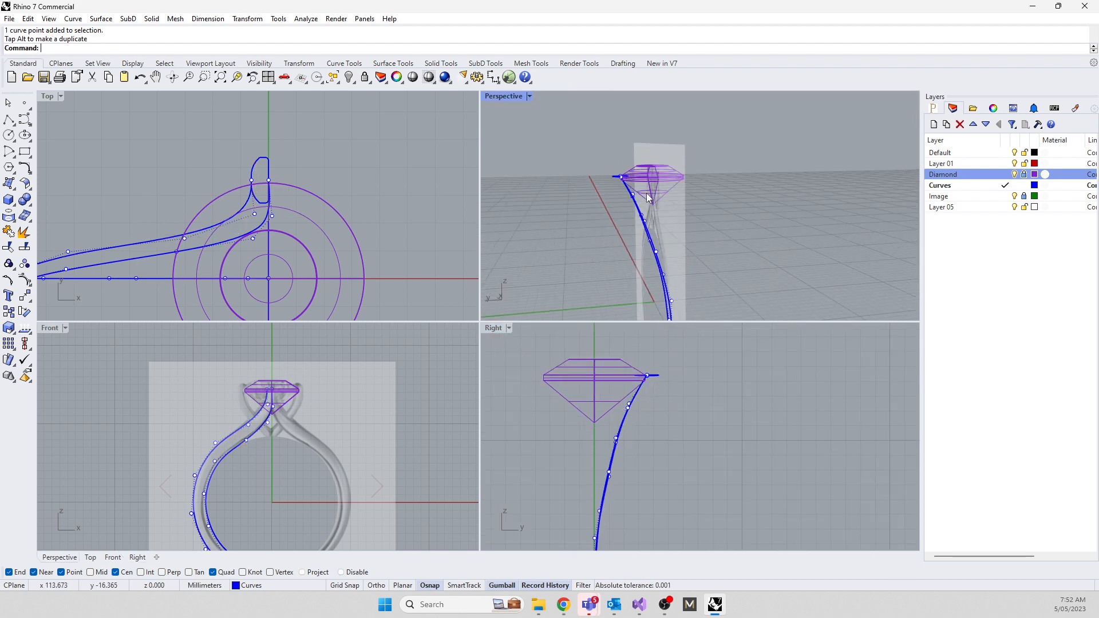
right_click_drag(643, 195, 646, 245)
scroll(607, 226, "up", 5)
key("Escape")
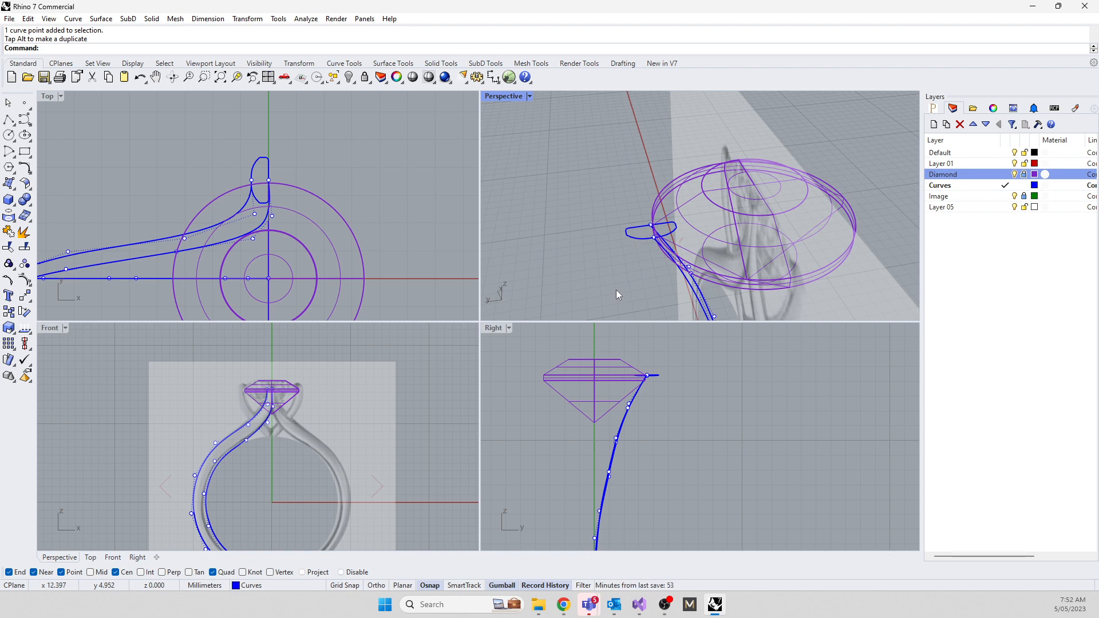
left_click(620, 464)
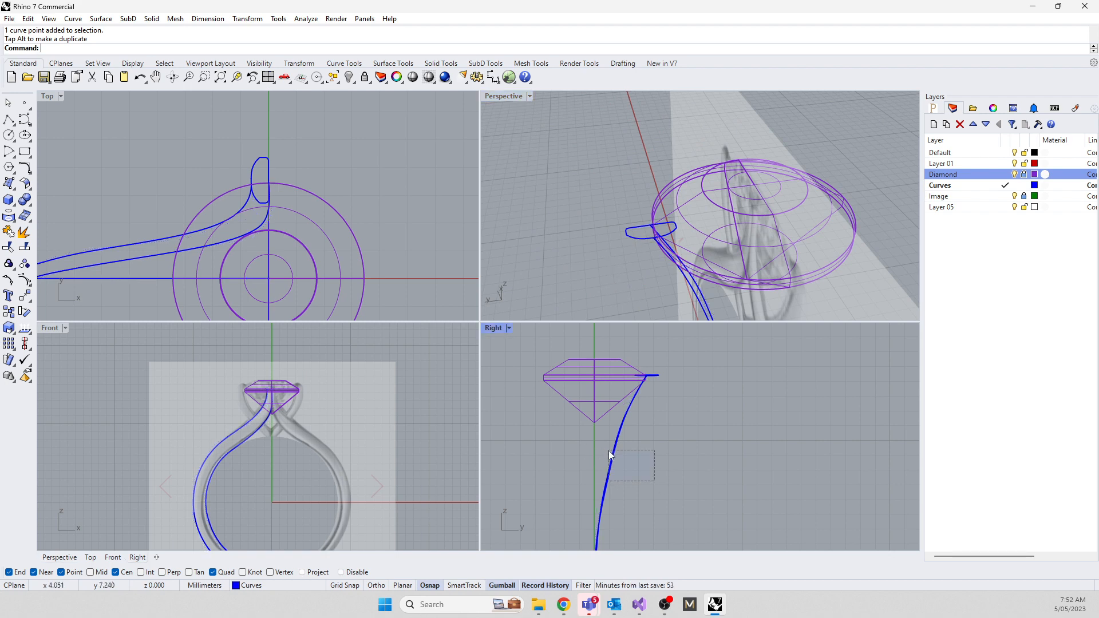
Set up a two-rail sweep along the inner and outer shank curves, using the bottom and top closed profiles as cross sections
left_click_drag(610, 452, 609, 453)
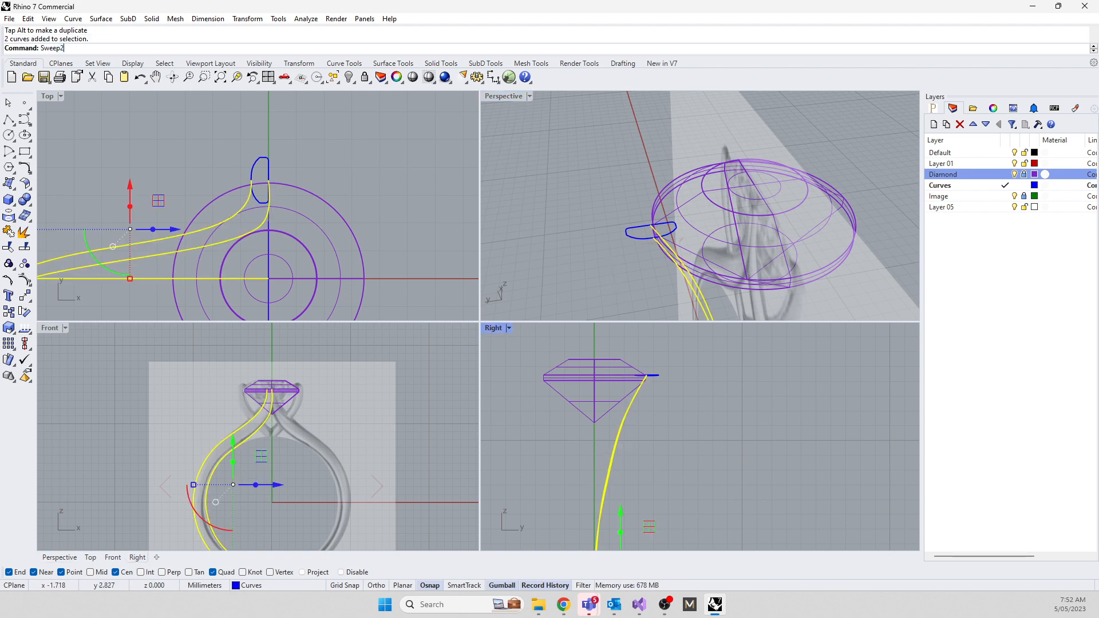
type("Sweep2")
key("Return")
scroll(648, 231, "down", 8)
right_click_drag(700, 260, 681, 278)
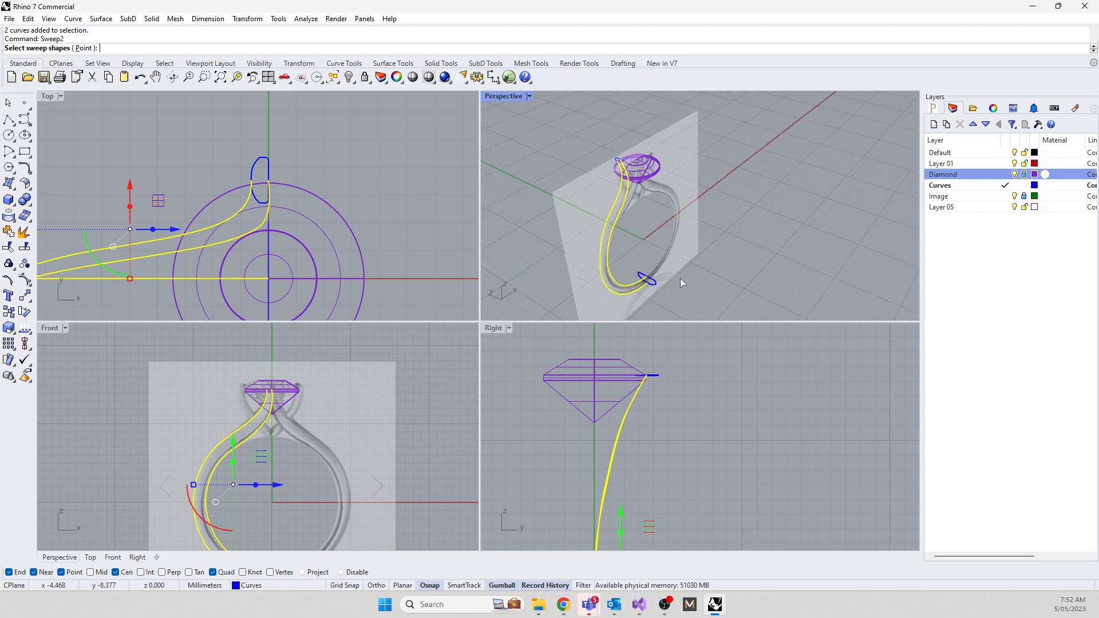
scroll(646, 264, "up", 8)
left_click(641, 261)
scroll(641, 260, "down", 9)
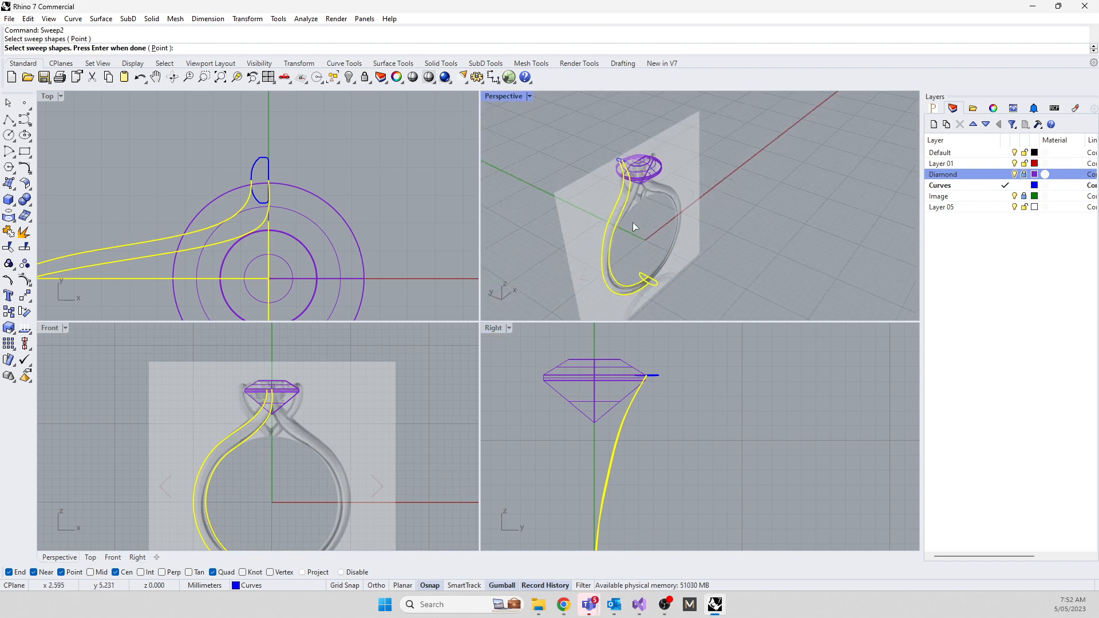
right_click_drag(633, 222, 654, 256)
scroll(614, 171, "up", 9)
left_click(630, 221)
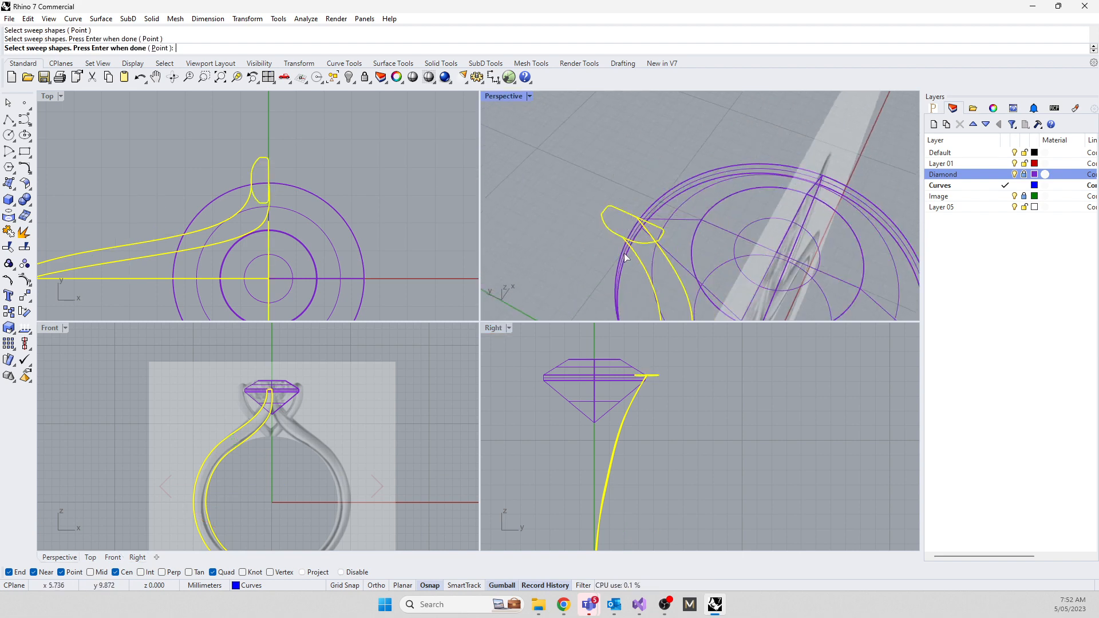
key("Return")
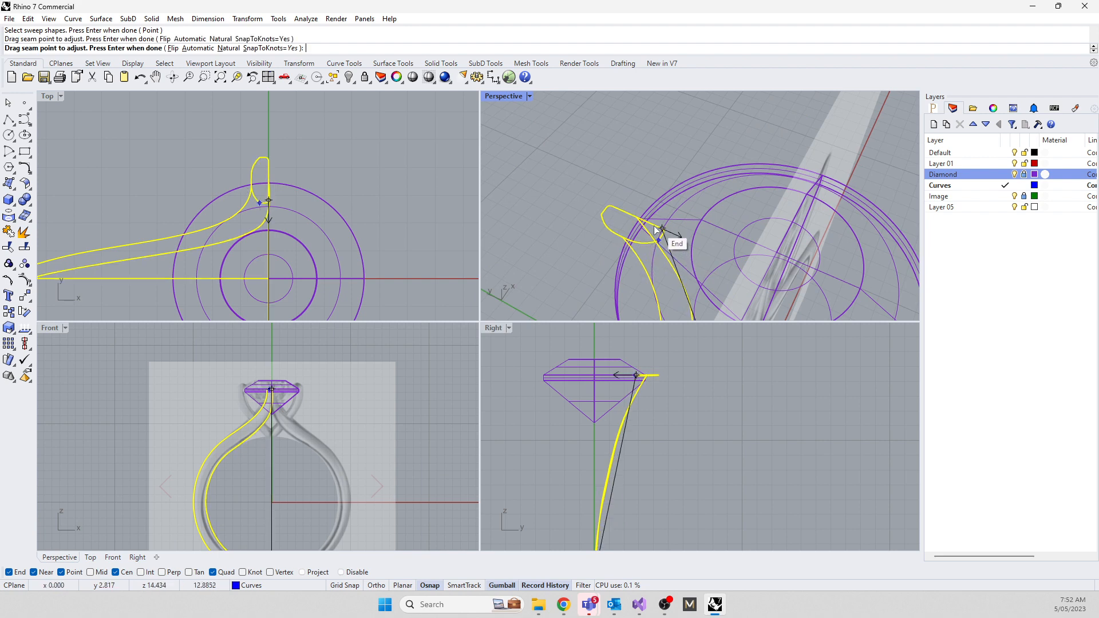
Place both profile seams where the profiles meet the inner rail and create the sweep with unchanged cross sections and maintained height
left_click(638, 220)
scroll(635, 200, "down", 9)
scroll(678, 308, "up", 9)
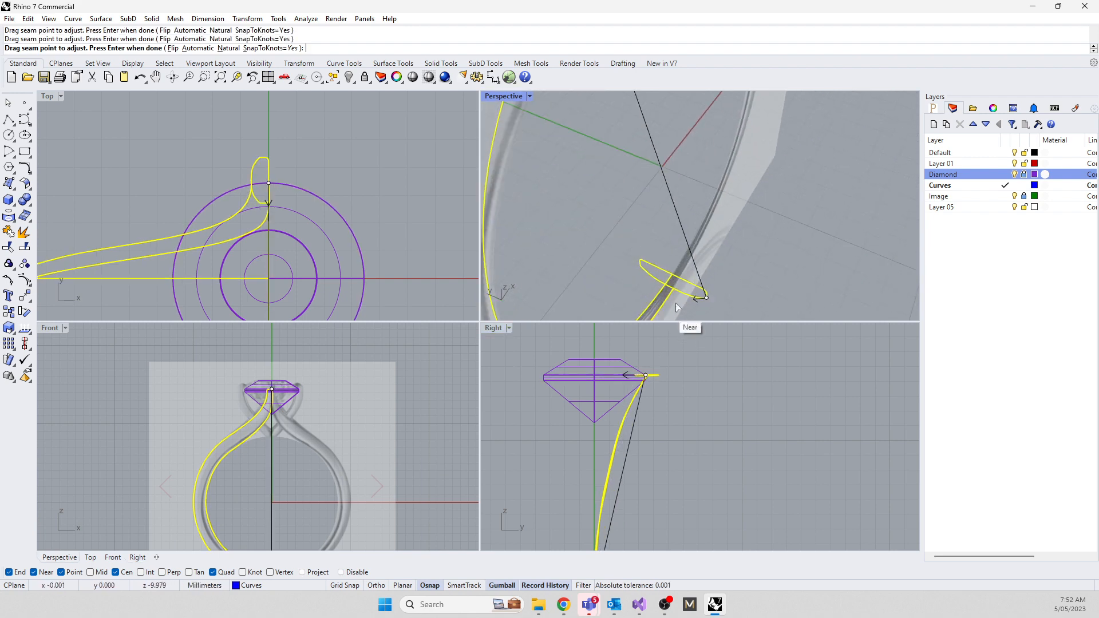
left_click(706, 298)
left_click(673, 277)
scroll(715, 255, "down", 5)
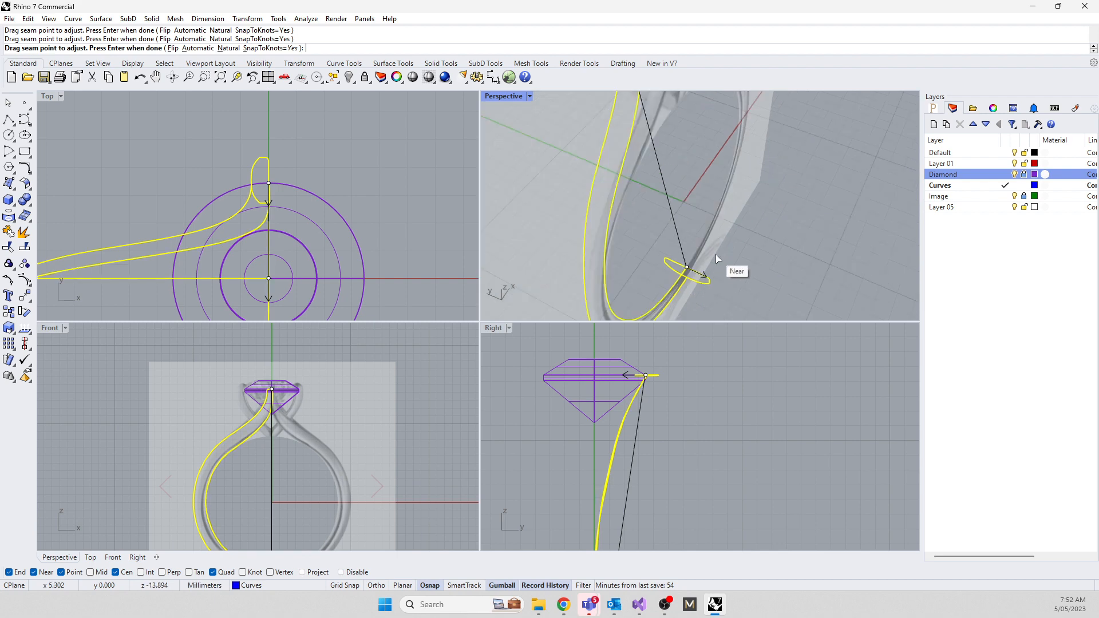
scroll(716, 254, "down", 6)
key("Return")
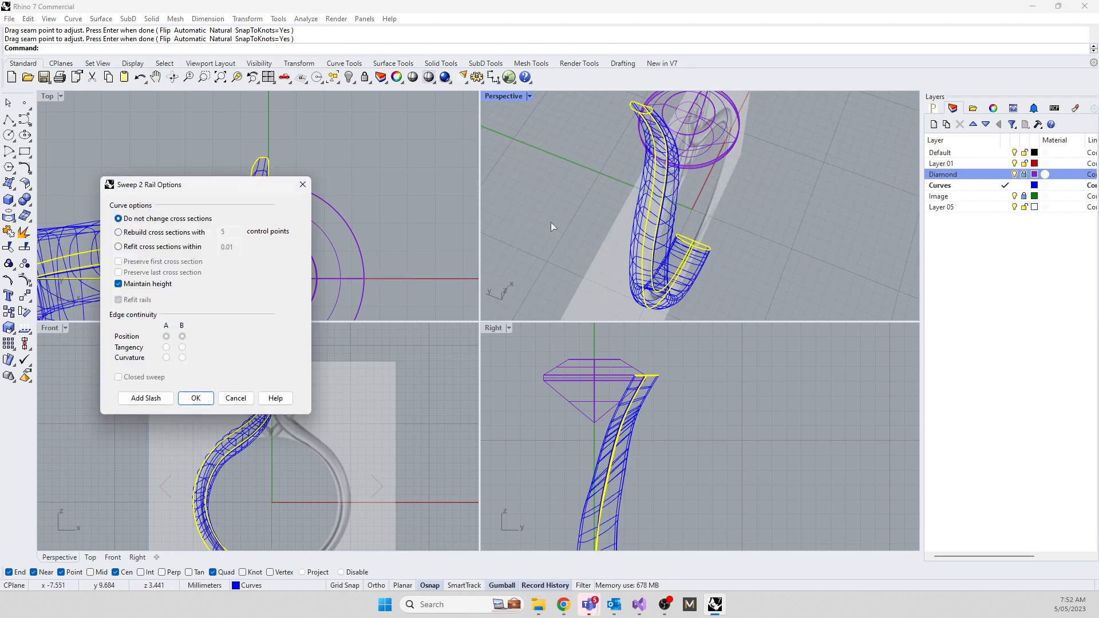
left_click(195, 398)
Check the swept band from the side and in perspective, and undo the two-rail sweep
scroll(661, 383, "down", 6)
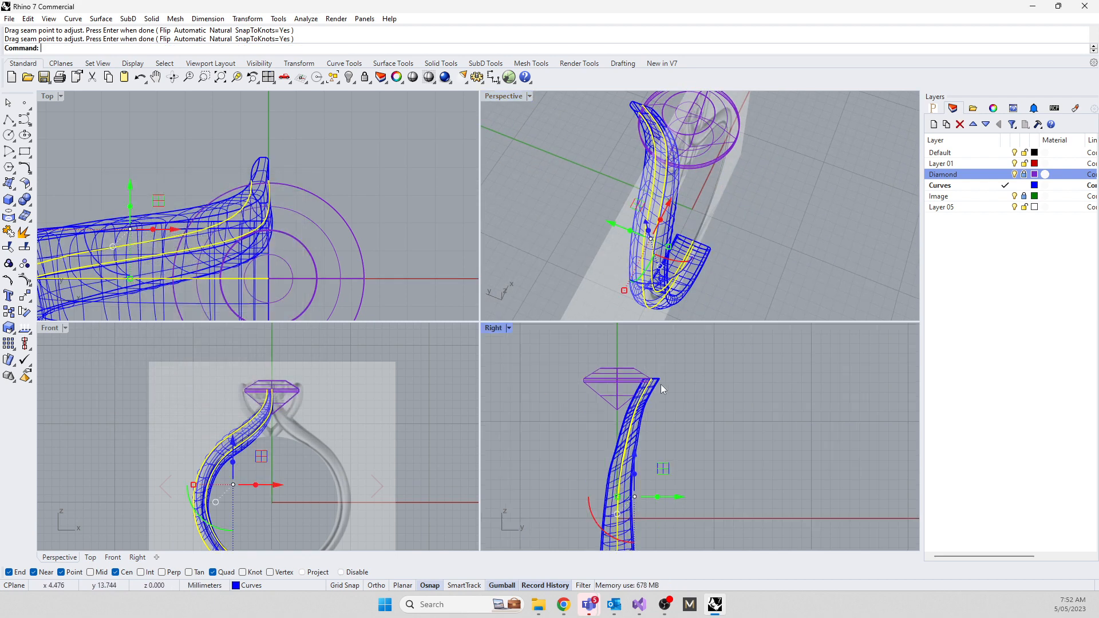
right_click_drag(653, 480, 651, 462)
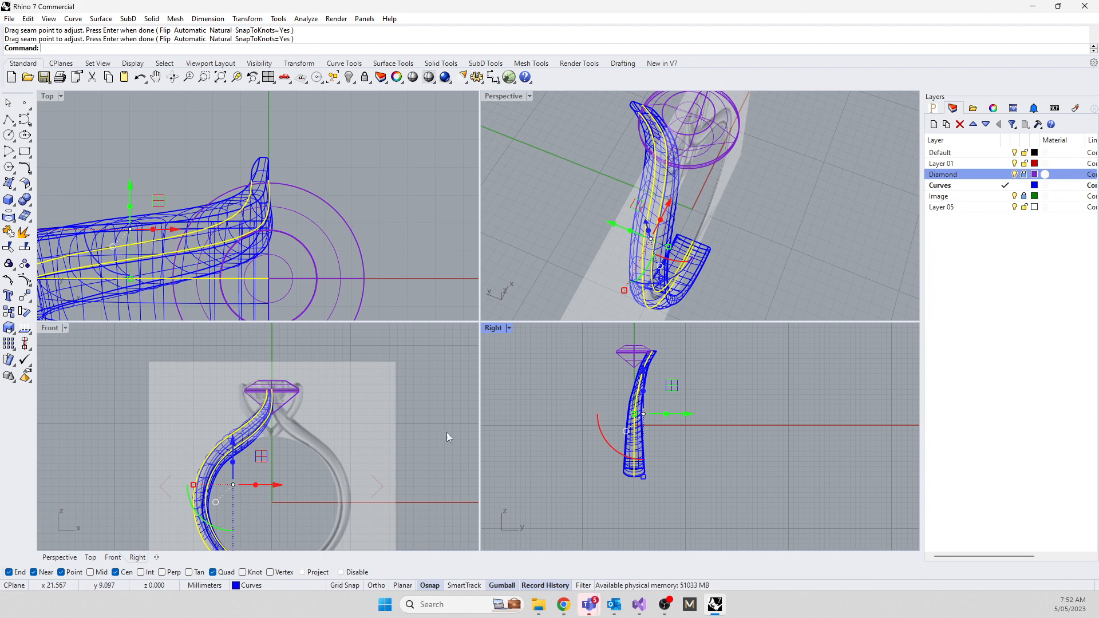
scroll(267, 443, "up", 4)
right_click_drag(546, 304, 617, 165)
key("ctrl+z")
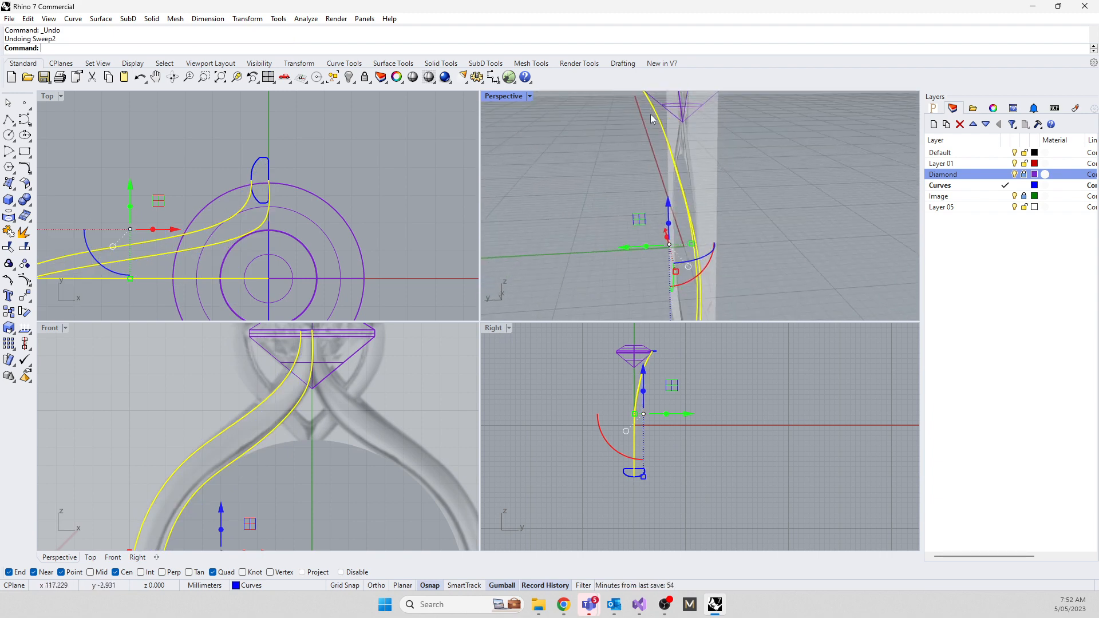
Move the inner rail's two control points below its top end outward along Y, towards the outer rail
right_click_drag(684, 276, 639, 266)
scroll(205, 163, "down", 4)
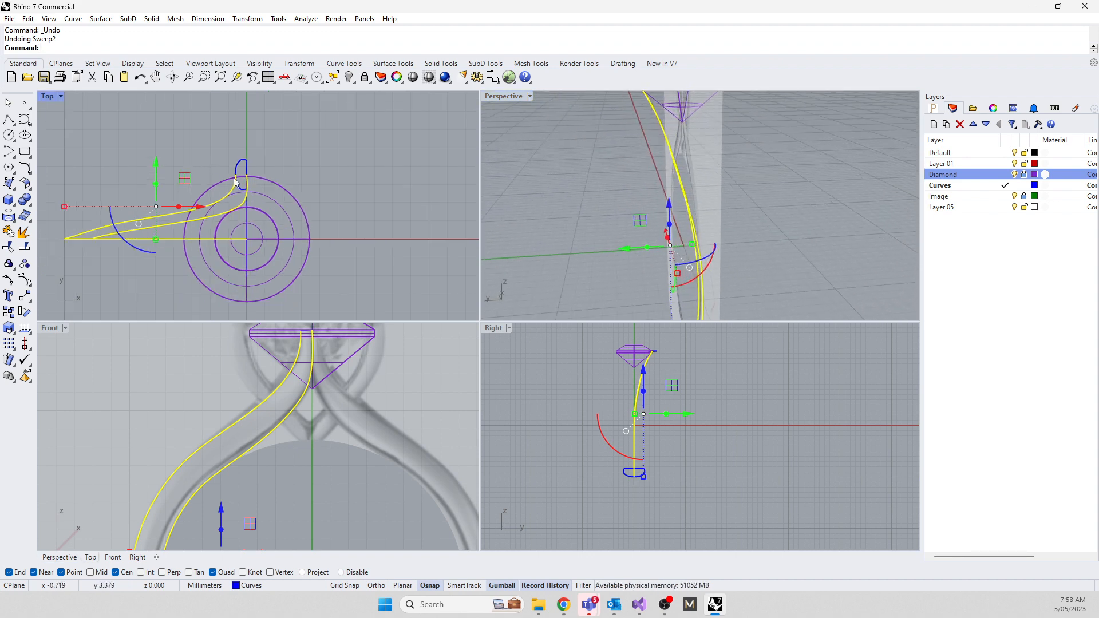
right_click_drag(229, 186, 311, 190)
scroll(272, 230, "up", 6)
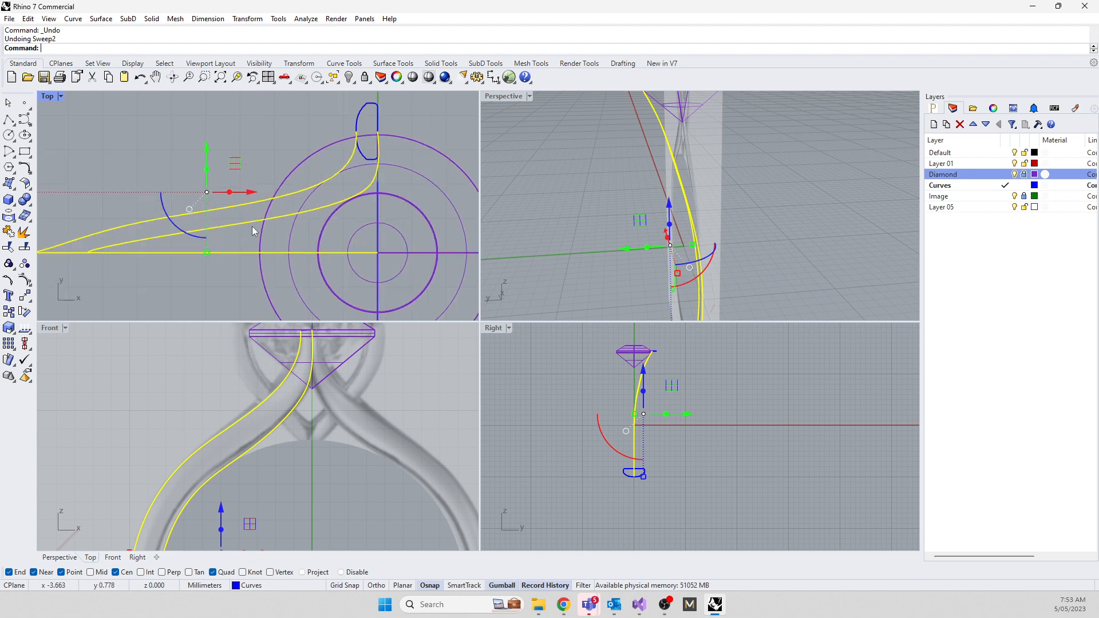
left_click(250, 223)
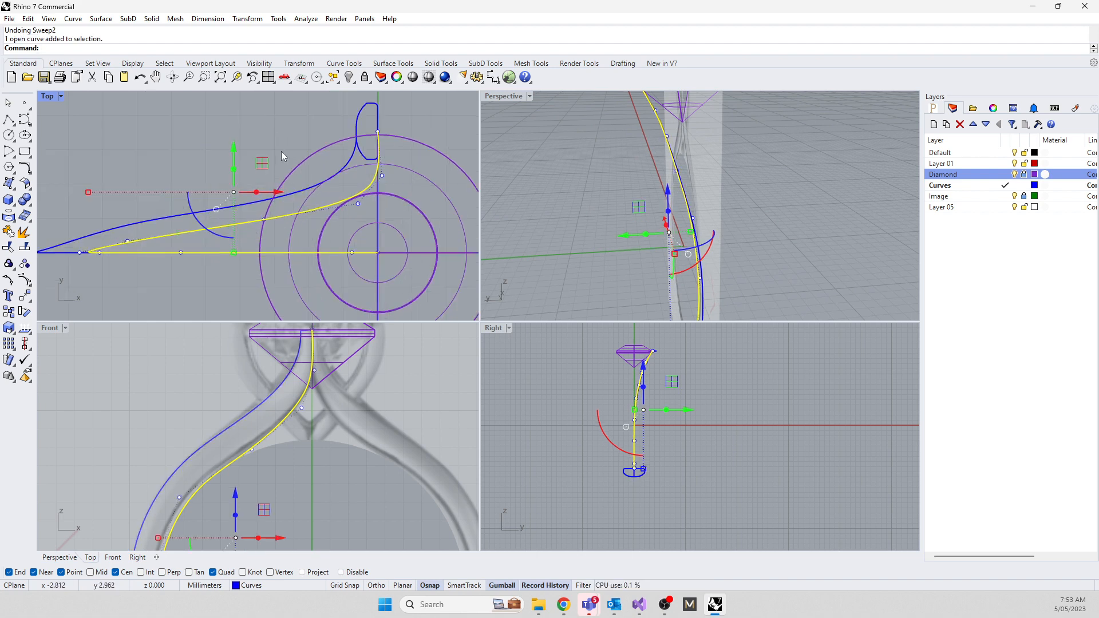
left_click(358, 203)
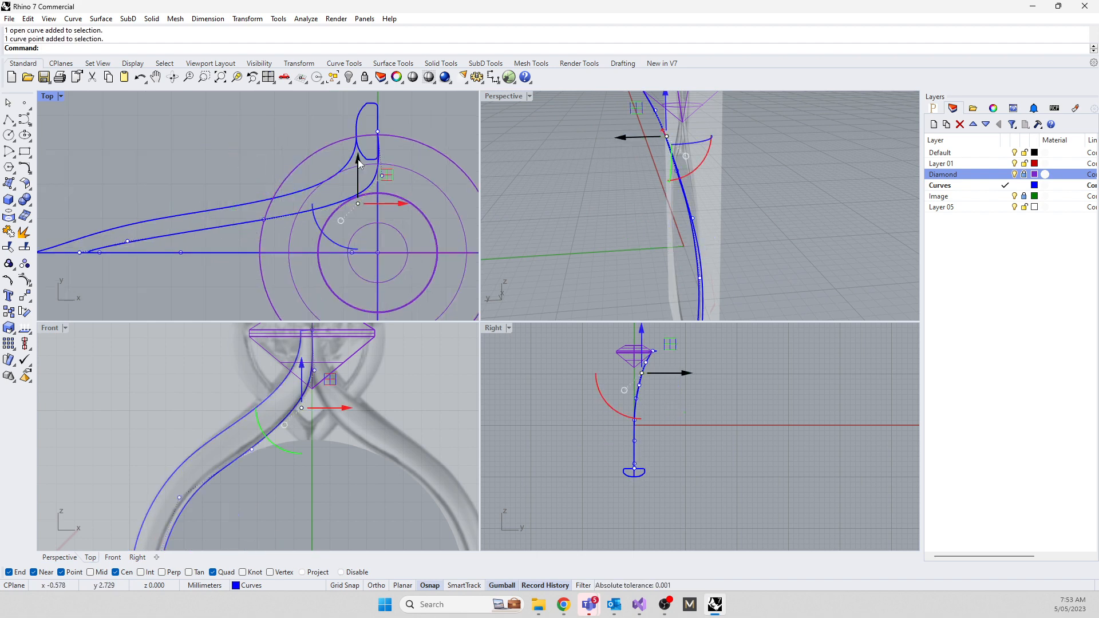
left_click_drag(359, 158, 366, 137)
left_click(382, 176)
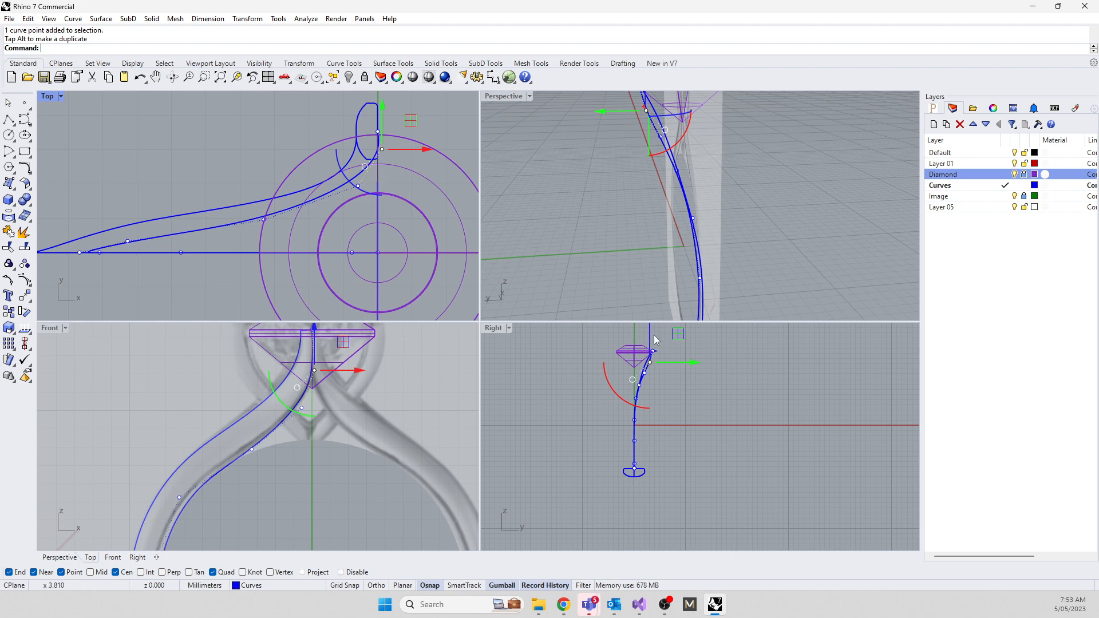
Shift the inner rail's shoulder and side control points along Y so the curve closely follows the outer rail in plan
left_click(127, 242)
left_click_drag(128, 202, 128, 191)
left_click(264, 220)
left_click_drag(263, 182, 261, 167)
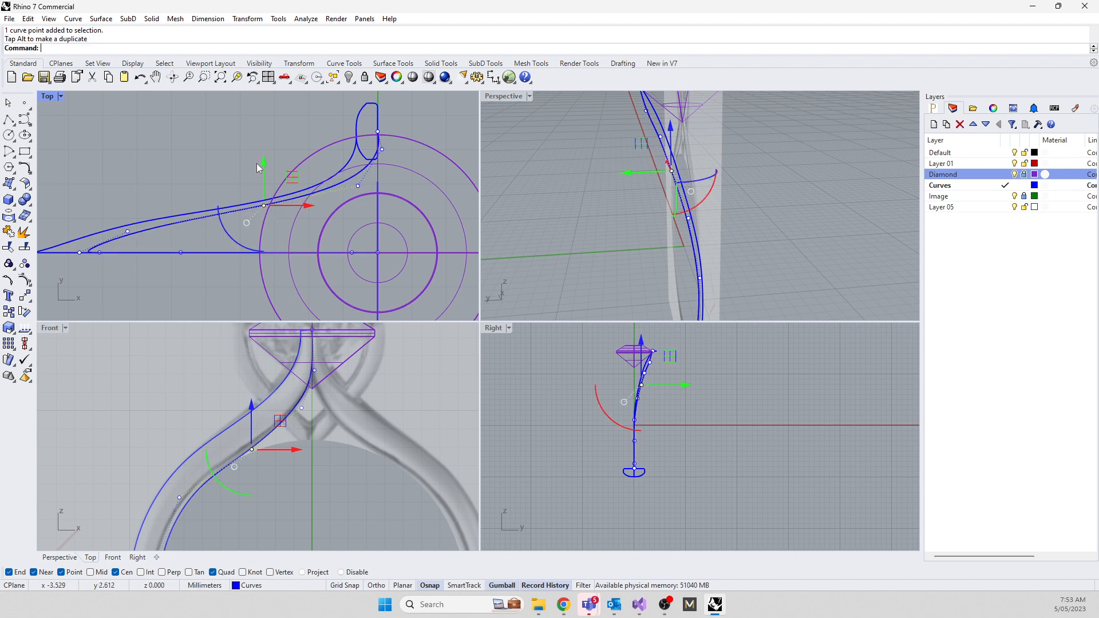
left_click(127, 232)
left_click_drag(128, 193, 127, 190)
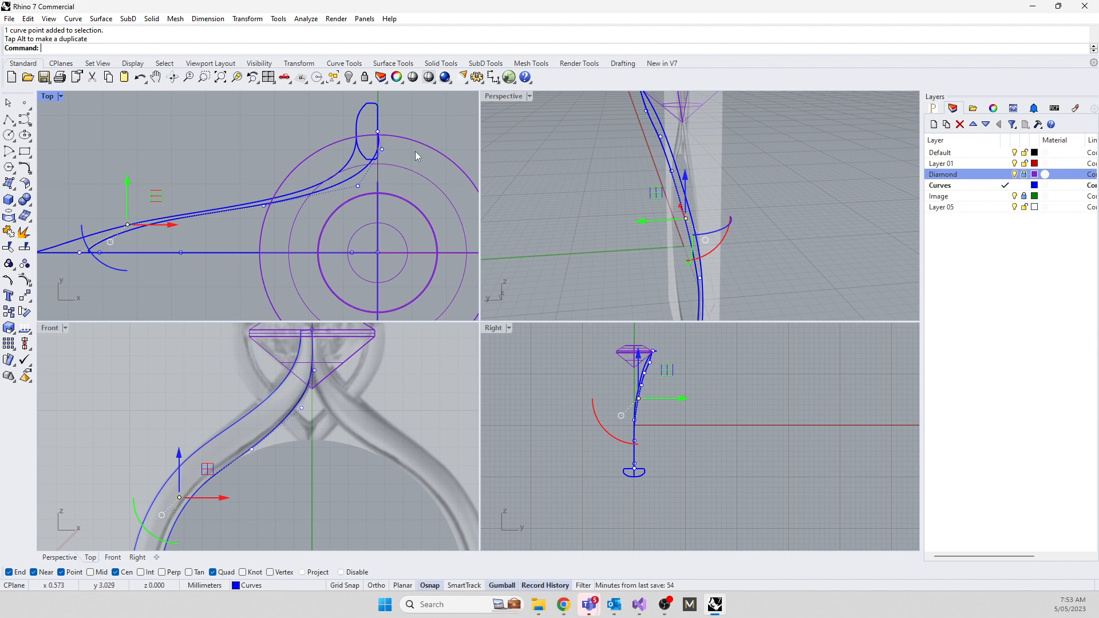
scroll(655, 380, "up", 10)
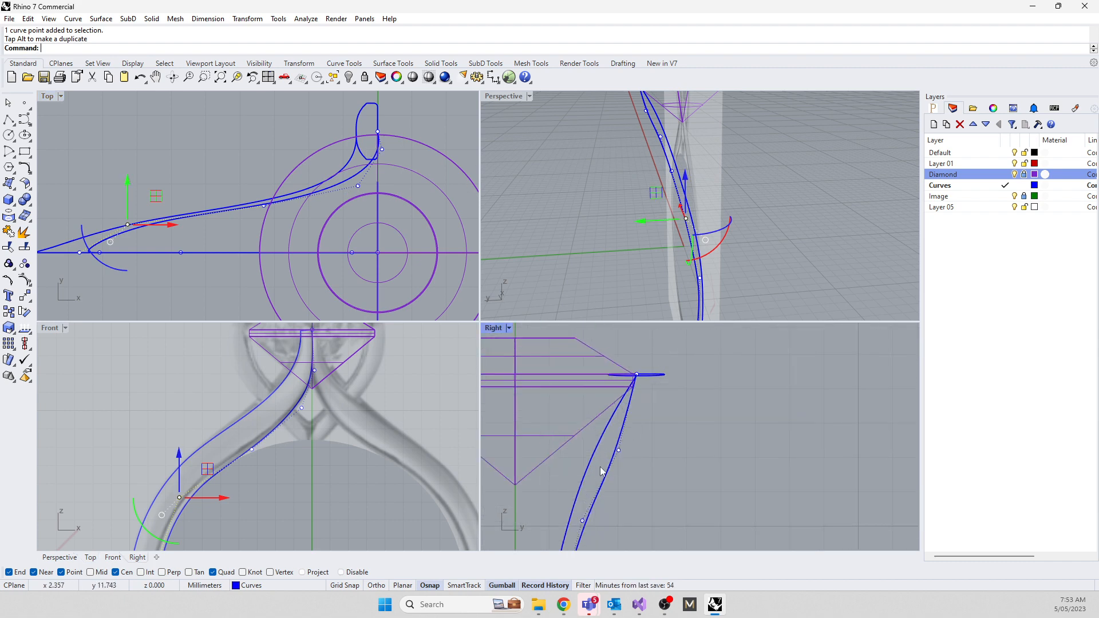
right_click_drag(599, 245, 624, 106)
key("Escape")
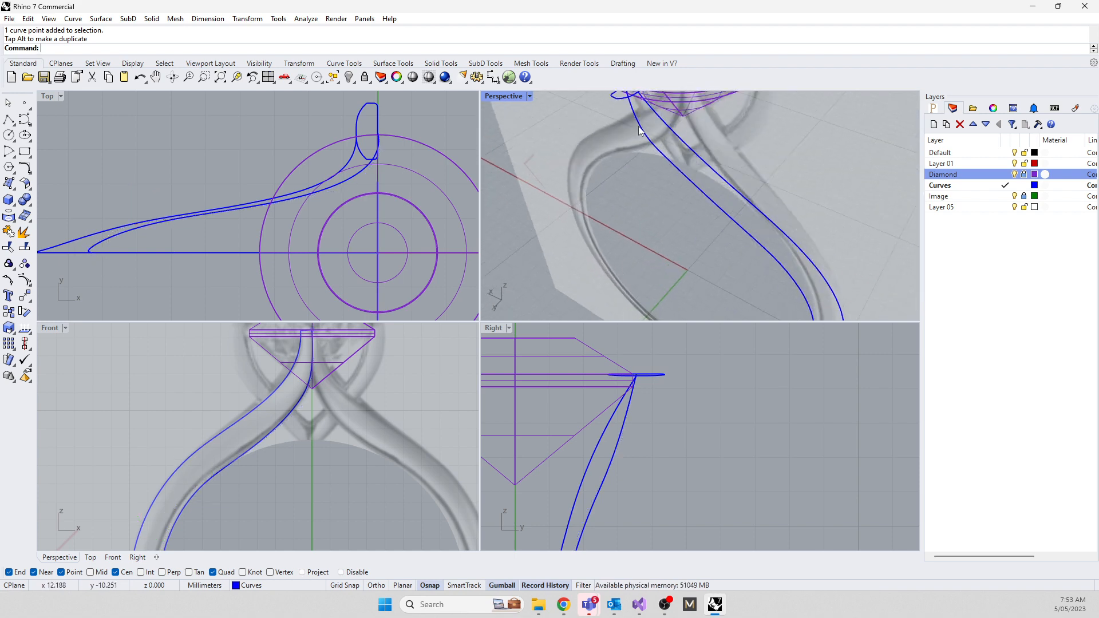
Fair the inner rail curve twice with a tolerance of 1
left_click(678, 175)
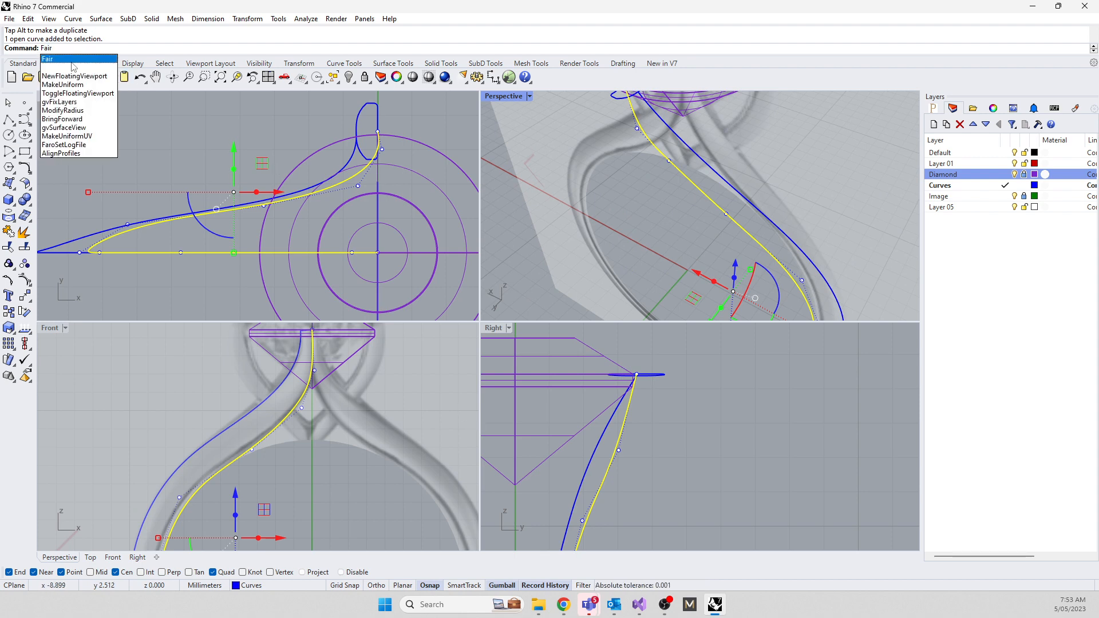
left_click(72, 61)
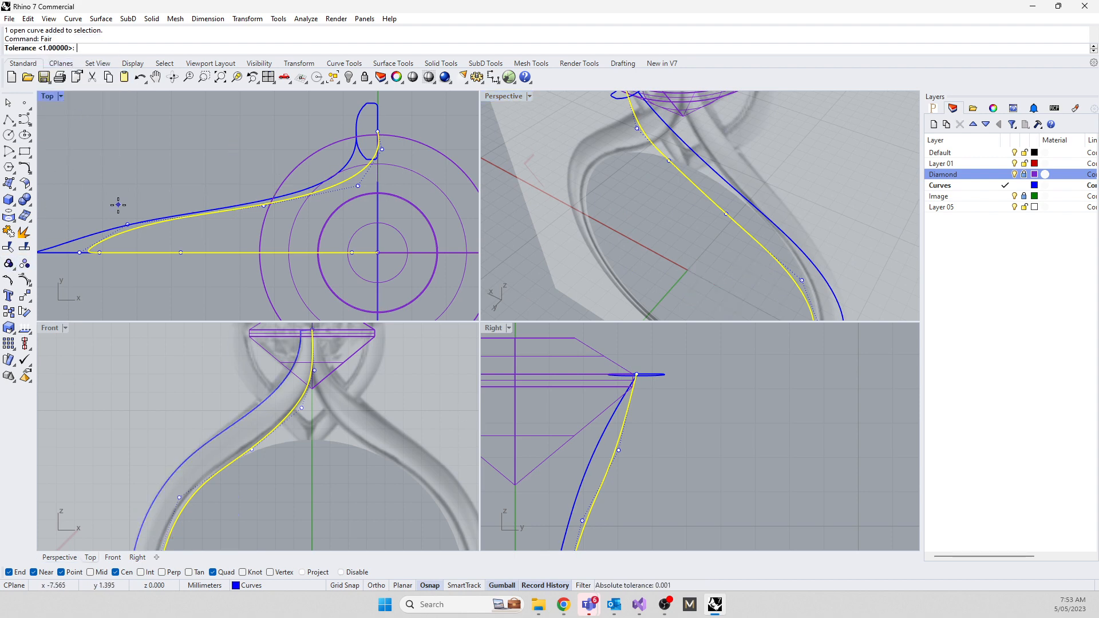
key("Return")
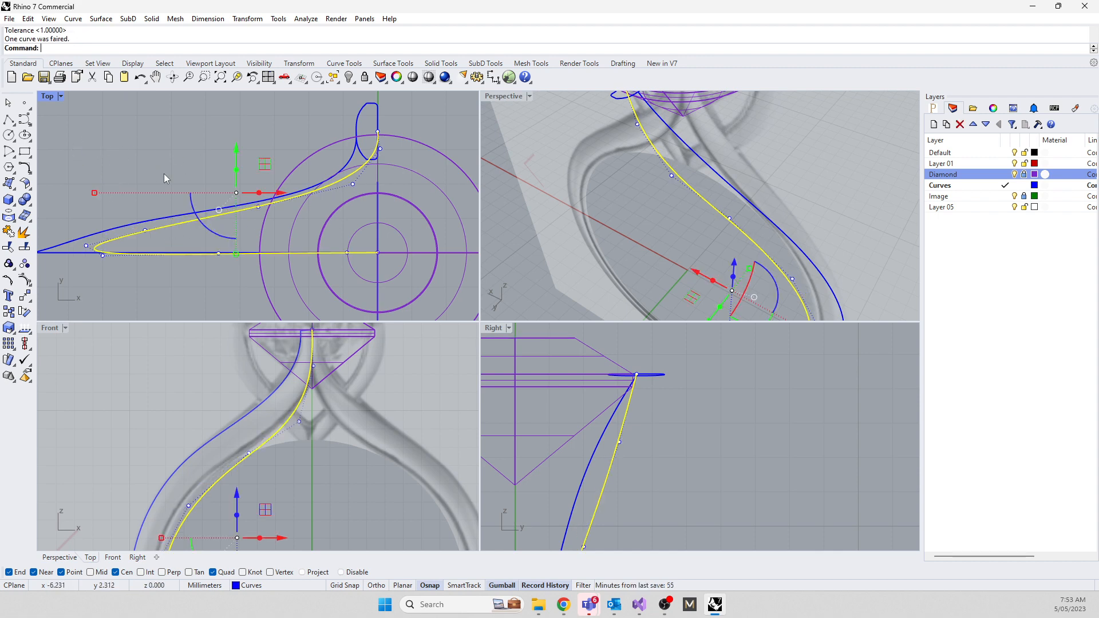
key("Return")
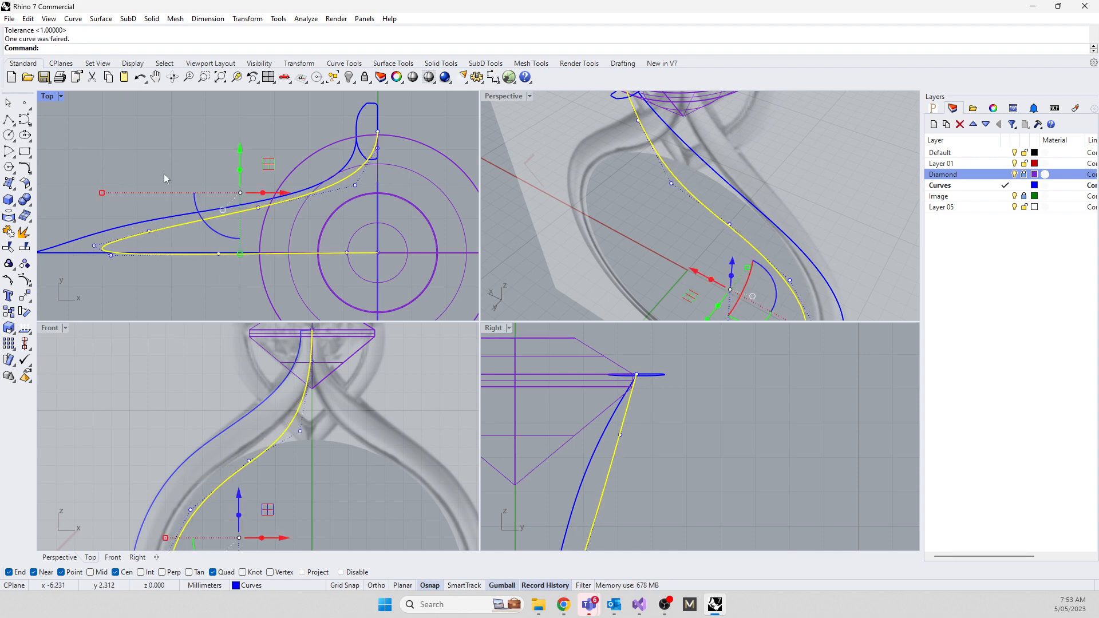
key("Escape")
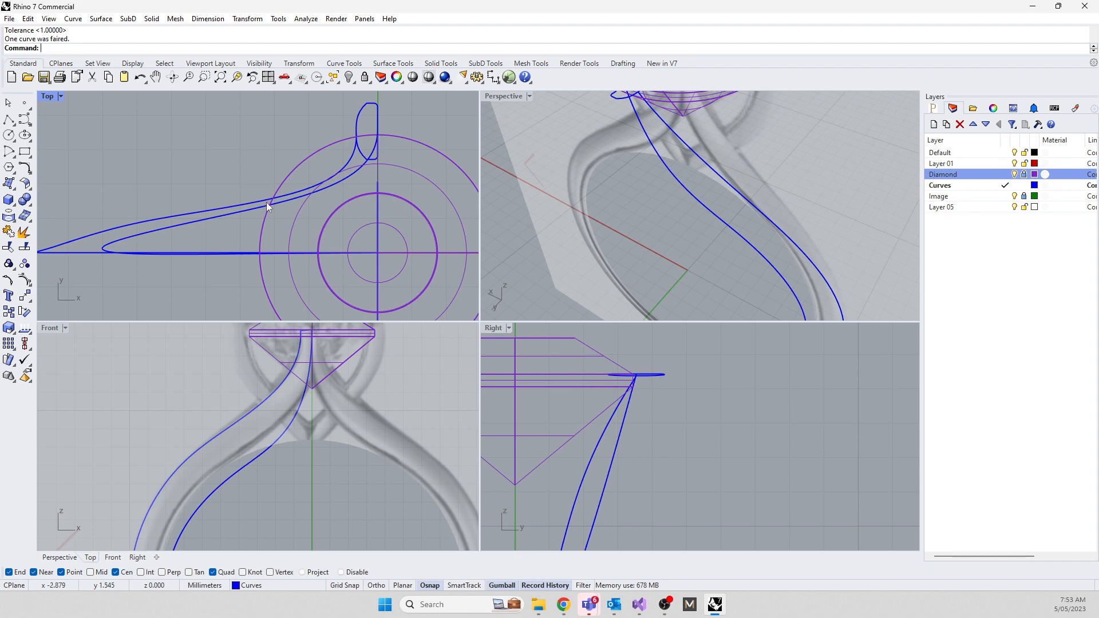
Reposition the inner rail's two shoulder control points in the Front view to match the reference ring's inner edge
left_click(252, 484)
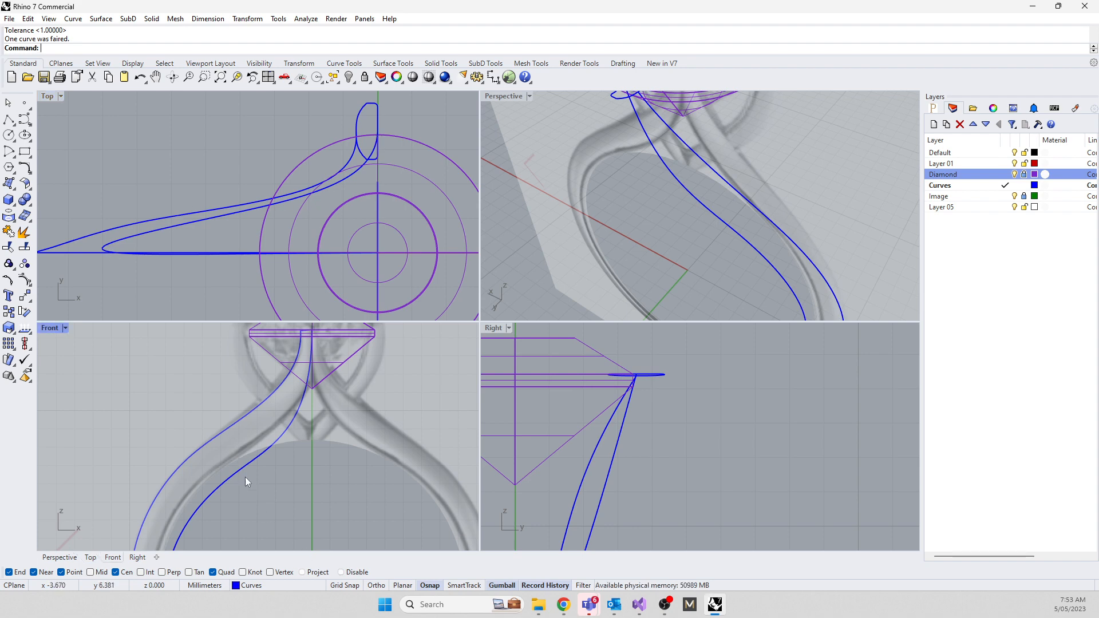
left_click(241, 474)
left_click_drag(302, 432, 322, 400)
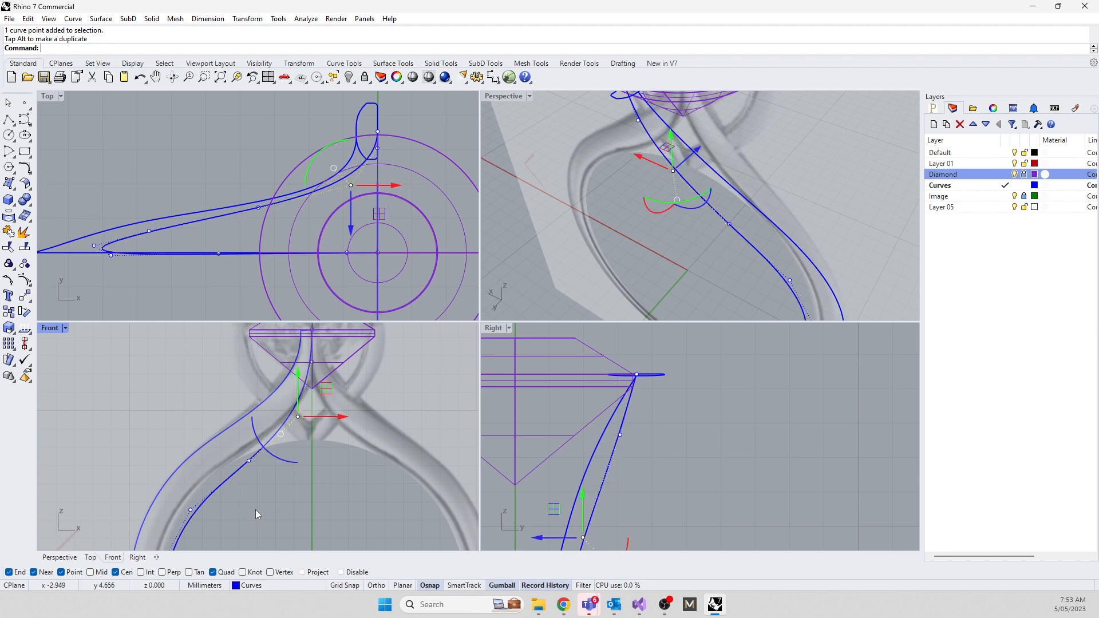
left_click(248, 462)
left_click_drag(276, 433, 264, 426)
Move the inner rail's control points along the ring's side outward in the Front view, towards the reference inner edge
scroll(186, 523, "up", 5)
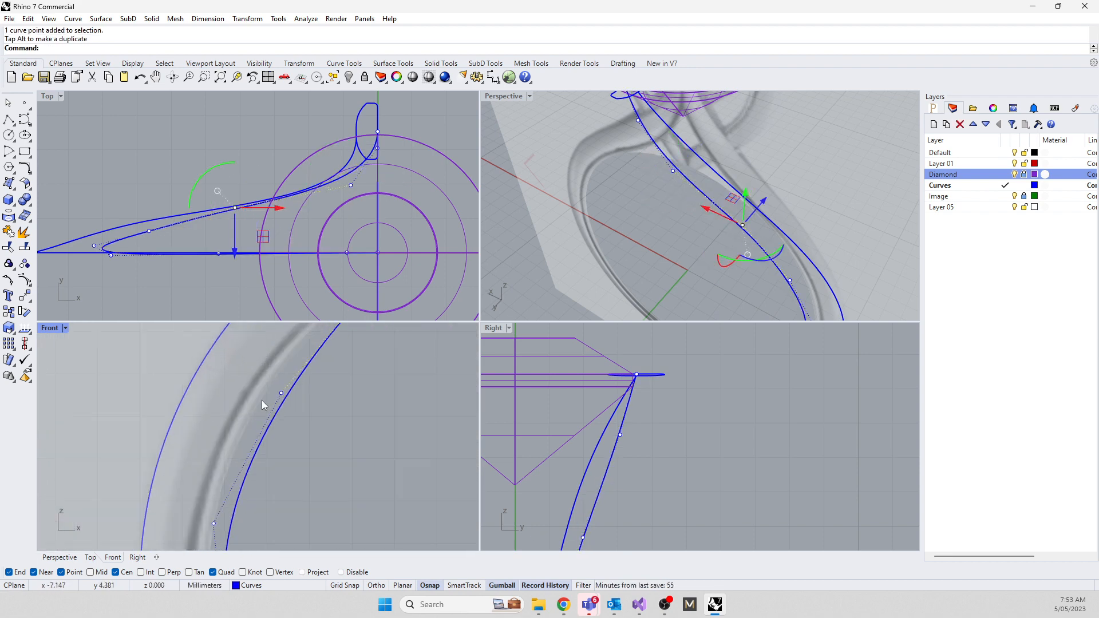
left_click(281, 394)
scroll(287, 401, "down", 2)
left_click_drag(314, 412, 286, 485)
scroll(286, 485, "up", 3)
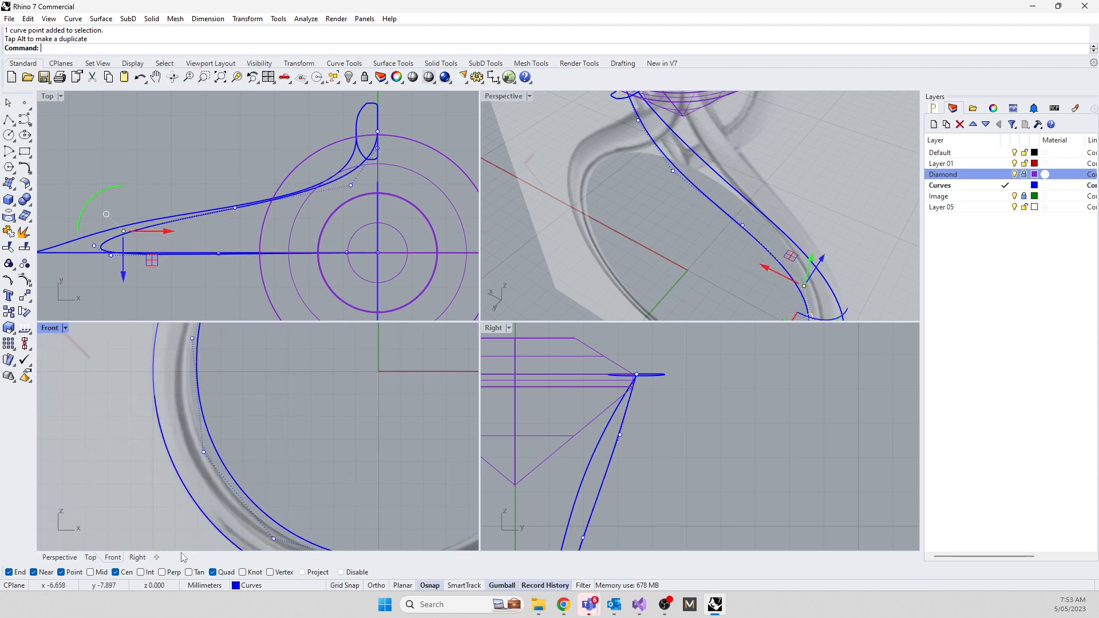
left_click(191, 339)
right_click_drag(246, 359, 279, 435)
left_click_drag(255, 385, 246, 396)
Adjust the inner rail's two lower control points in the Front view to follow the reference ring's lower inner edge
right_click_drag(272, 504, 277, 396)
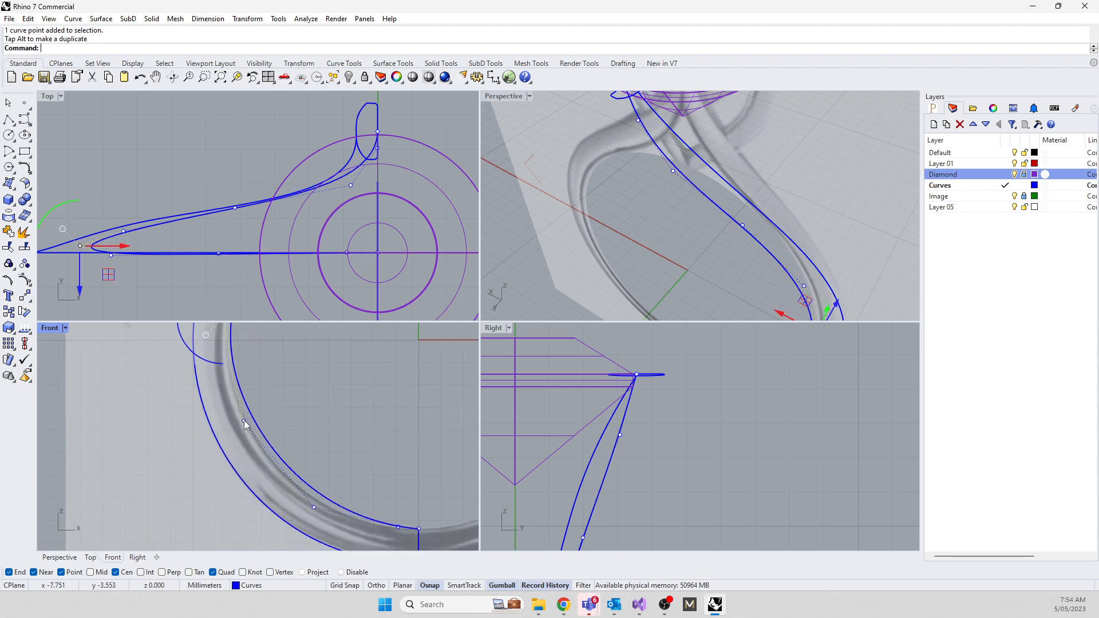
left_click(244, 422)
left_click_drag(274, 394, 268, 400)
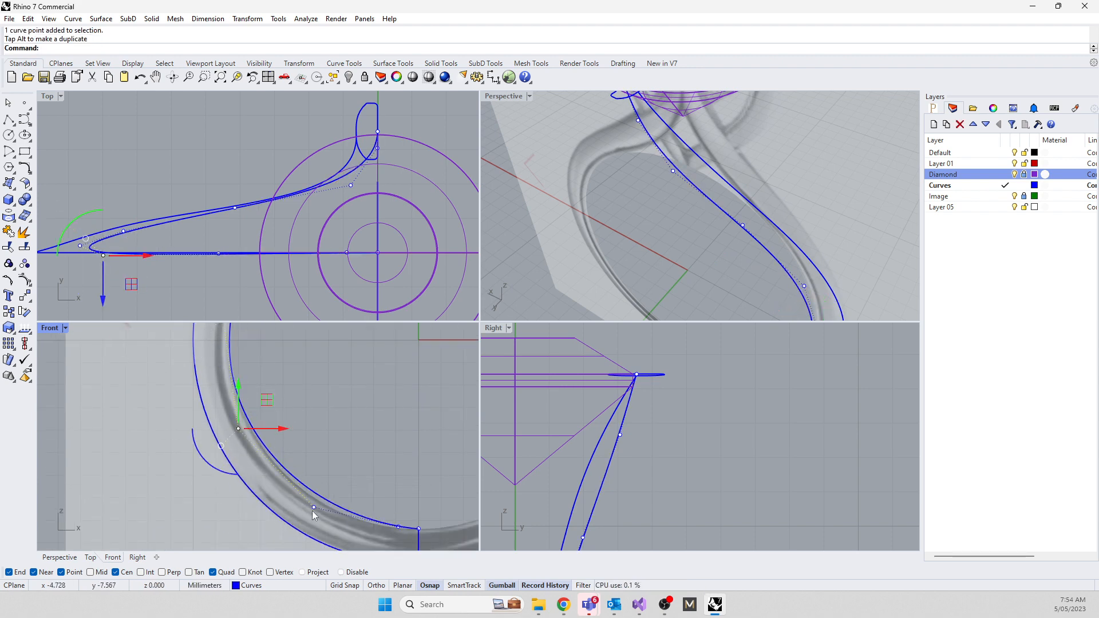
left_click(314, 507)
left_click_drag(342, 479, 330, 485)
key("Escape")
key("Escape")
Fair the outer rail curve with a tolerance of 0.5 and clear the selection
scroll(706, 225, "down", 5)
right_click_drag(707, 226, 654, 198)
scroll(658, 195, "up", 6)
left_click(680, 192)
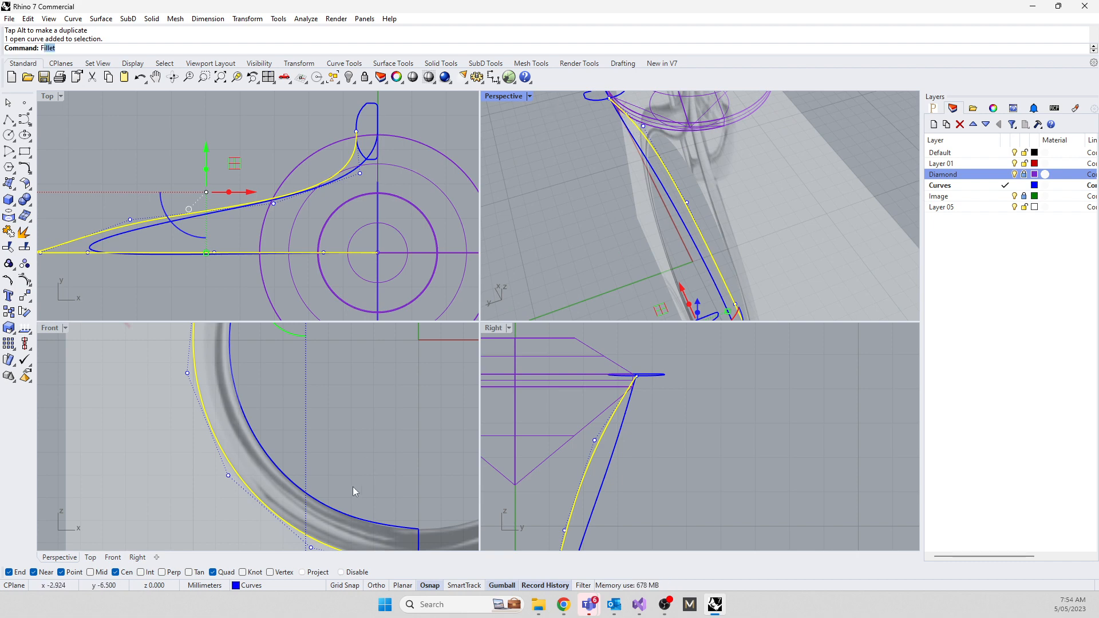
key("Return")
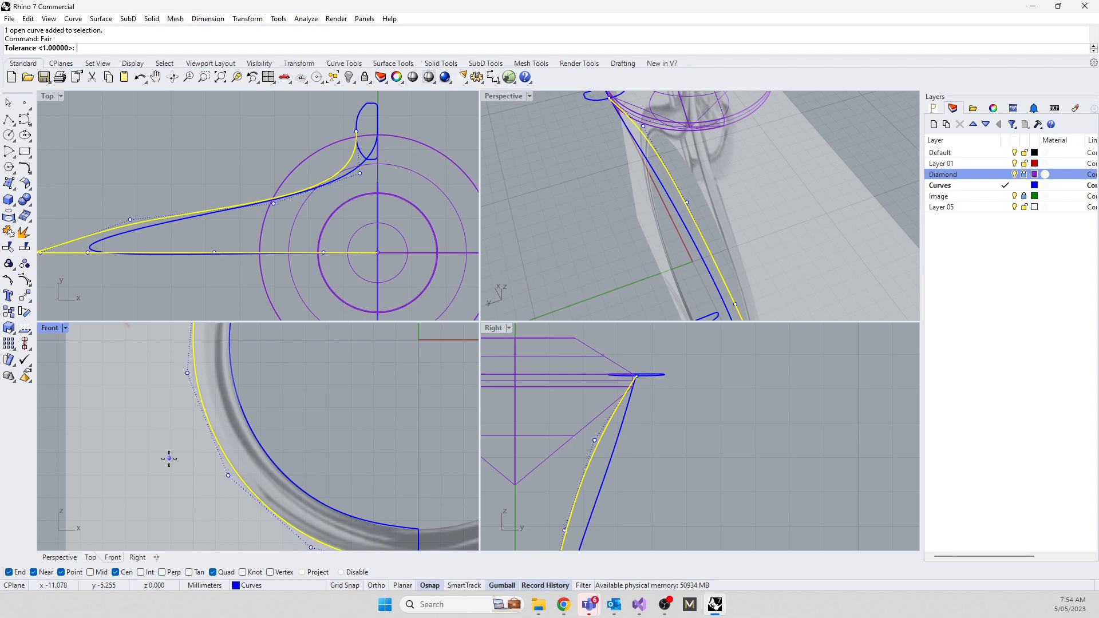
type("0.5")
key("Return")
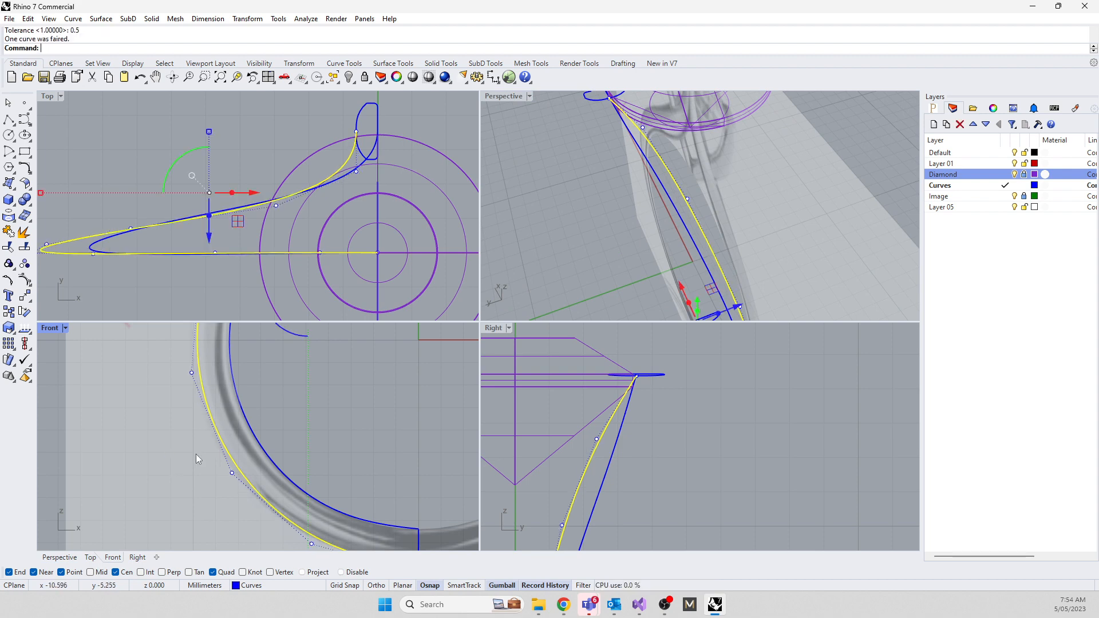
left_click(241, 130)
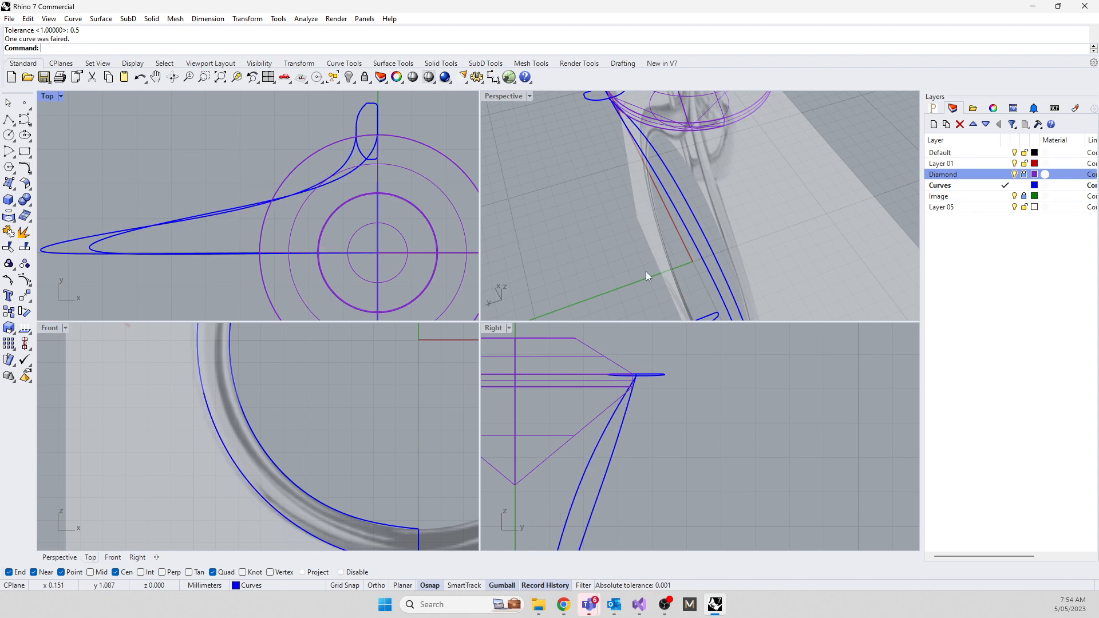
Move the outer rail's lower-side control point slightly outward in the Front view to match the reference ring's outer edge
scroll(284, 484, "down", 3)
scroll(275, 408, "up", 3)
left_click(269, 497)
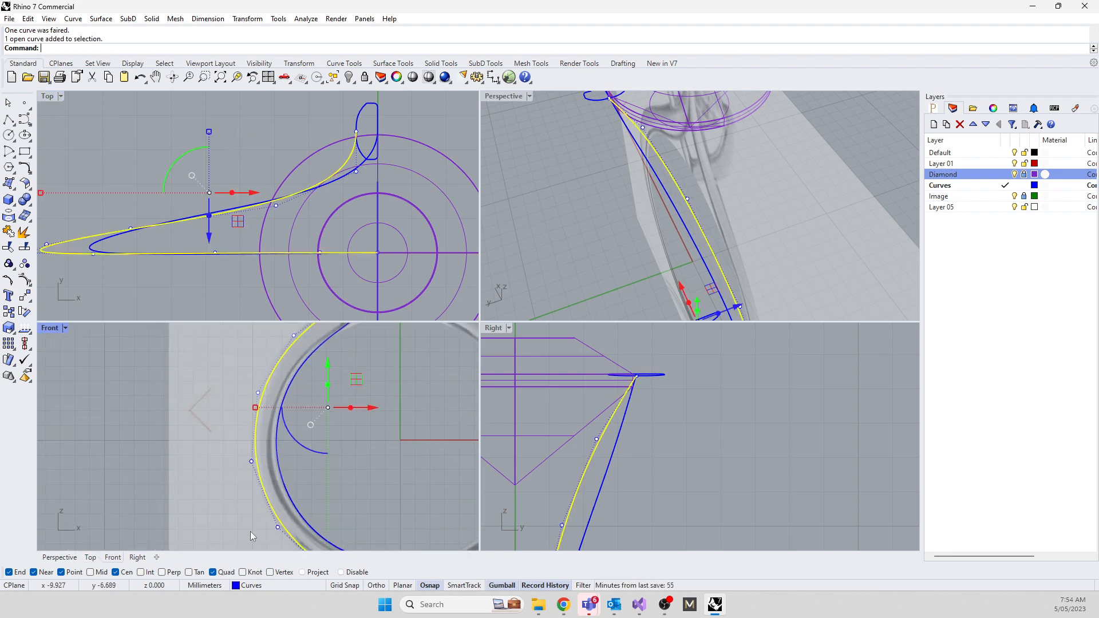
right_click_drag(250, 531, 270, 454)
scroll(302, 447, "up", 8)
left_click(287, 459)
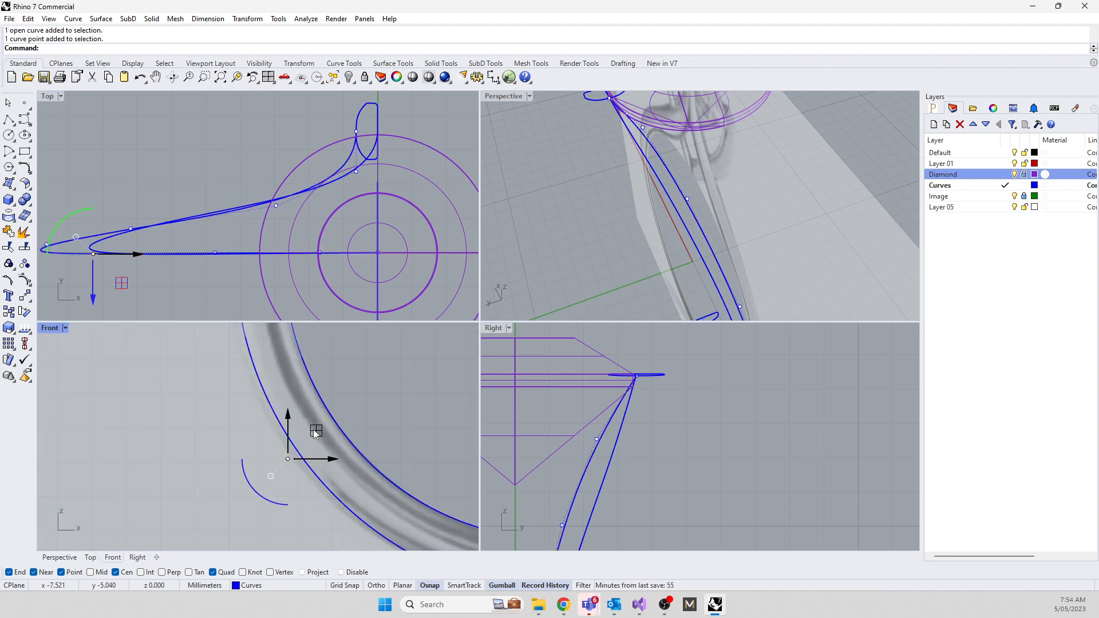
left_click_drag(315, 432, 304, 437)
Shift the outer rail's two control points along the ring's side outward in the Front view
scroll(242, 469, "down", 9)
scroll(229, 372, "up", 6)
left_click_drag(224, 432, 264, 459)
left_click_drag(271, 417, 265, 418)
right_click_drag(246, 335, 222, 461)
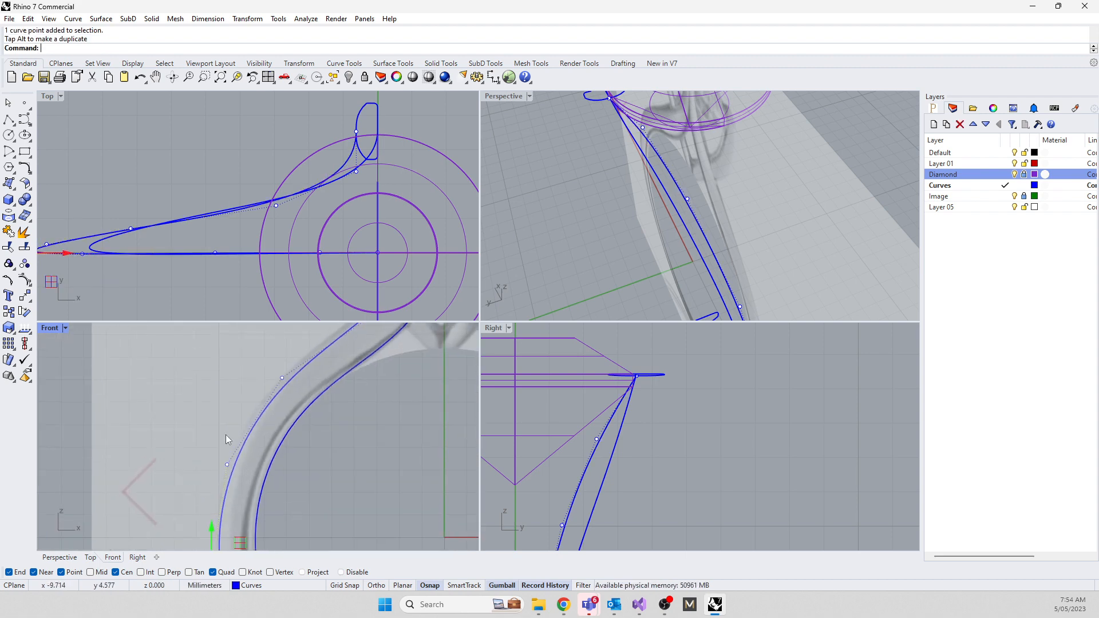
mouse_move(224, 436)
left_mouse_down()
mouse_move(243, 474)
mouse_move(244, 438)
left_mouse_up()
Adjust the outer rail's two shoulder control points in the Front view towards the reference outer edge, and clear the selection
left_click(271, 353)
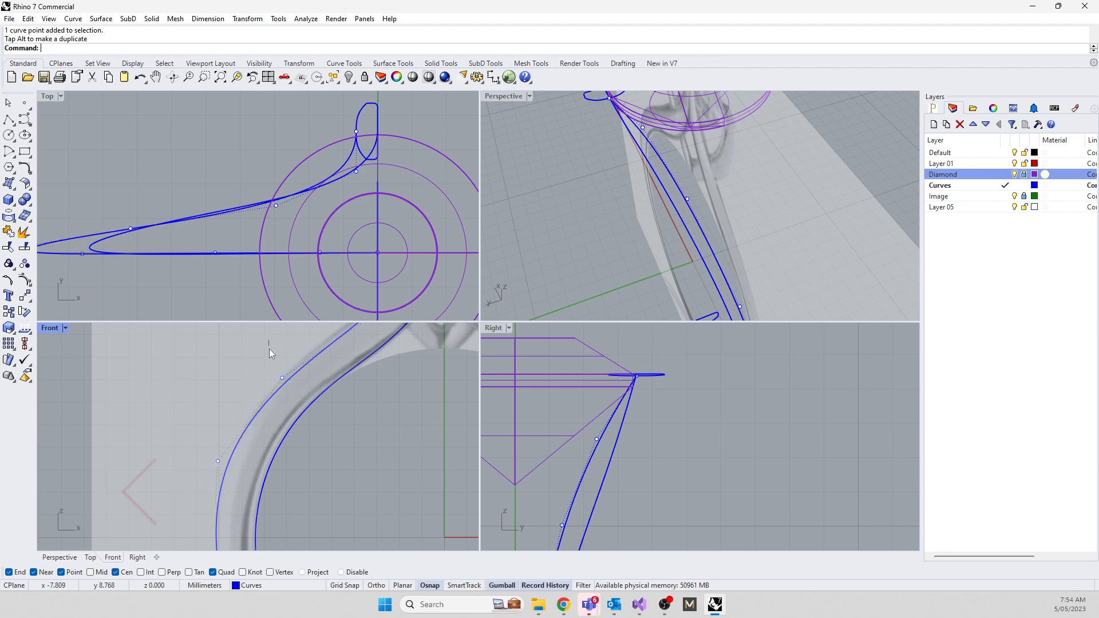
left_click_drag(283, 386, 288, 390)
left_click(285, 381)
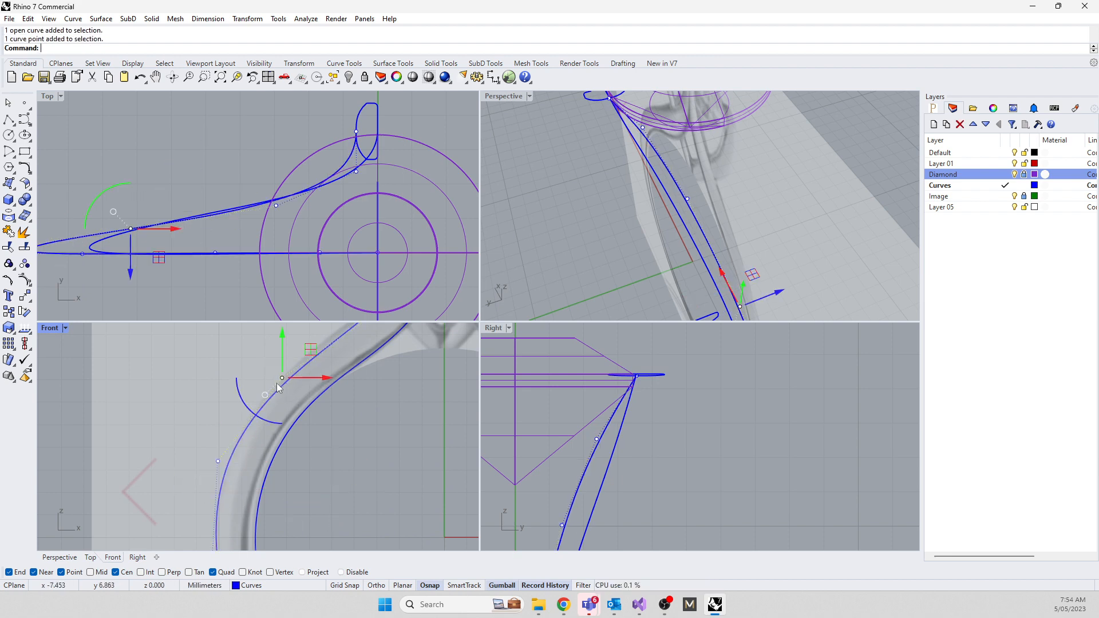
right_click_drag(278, 385, 275, 489)
left_click_drag(308, 453, 301, 446)
left_click_drag(348, 391, 386, 428)
left_click_drag(397, 388, 391, 386)
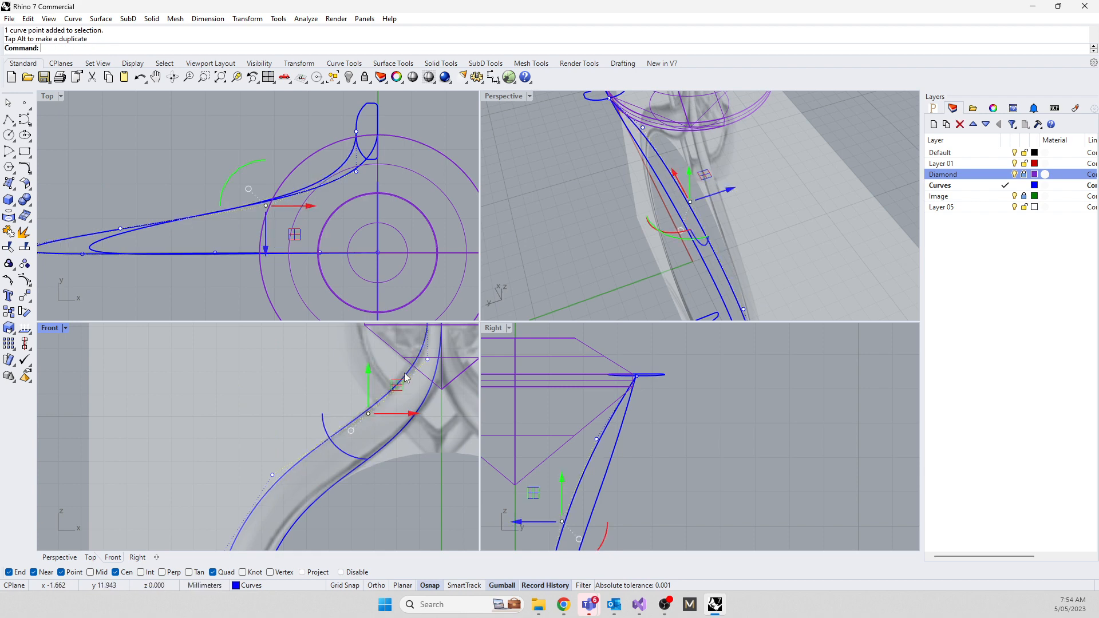
right_click_drag(404, 359, 359, 446)
left_click(188, 303)
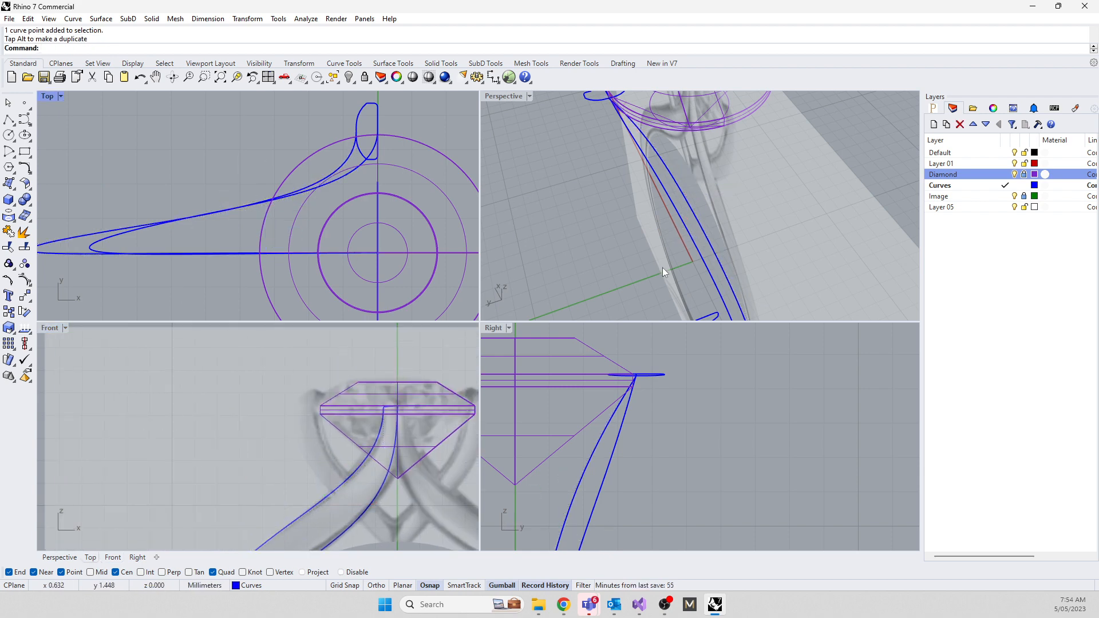
Start Sweep2 with both rail curves, using the cross-sections at the ring's base and beside the diamond as sweep shapes
scroll(662, 270, "down", 6)
right_click_drag(662, 269, 803, 181)
scroll(406, 135, "up", 4)
right_click_drag(323, 166, 346, 251)
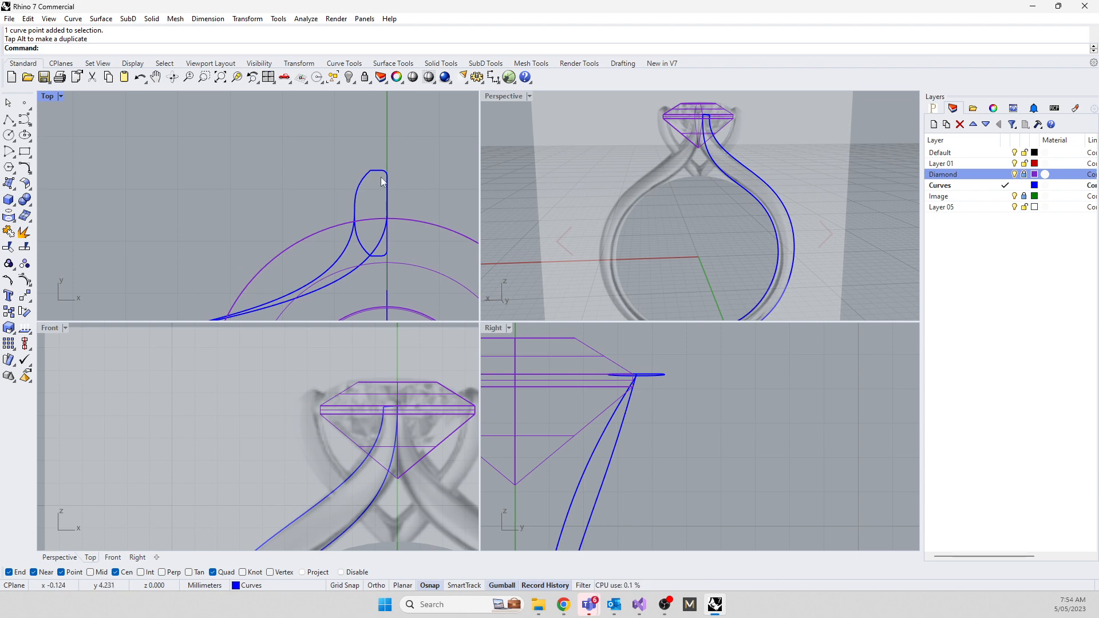
scroll(628, 385, "down", 5)
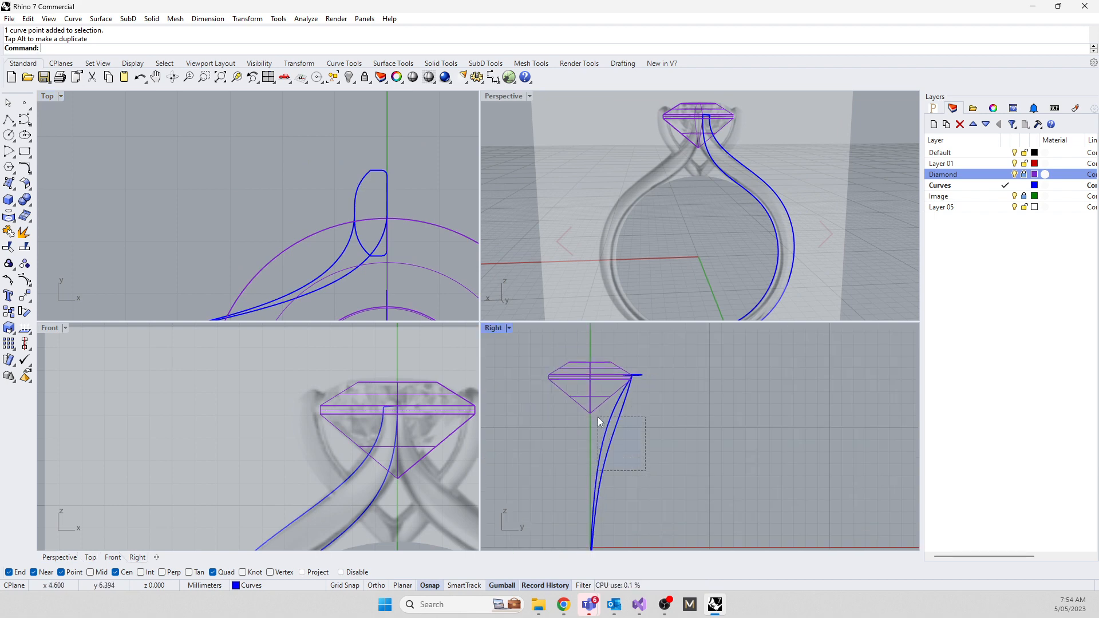
left_click_drag(599, 418, 599, 447)
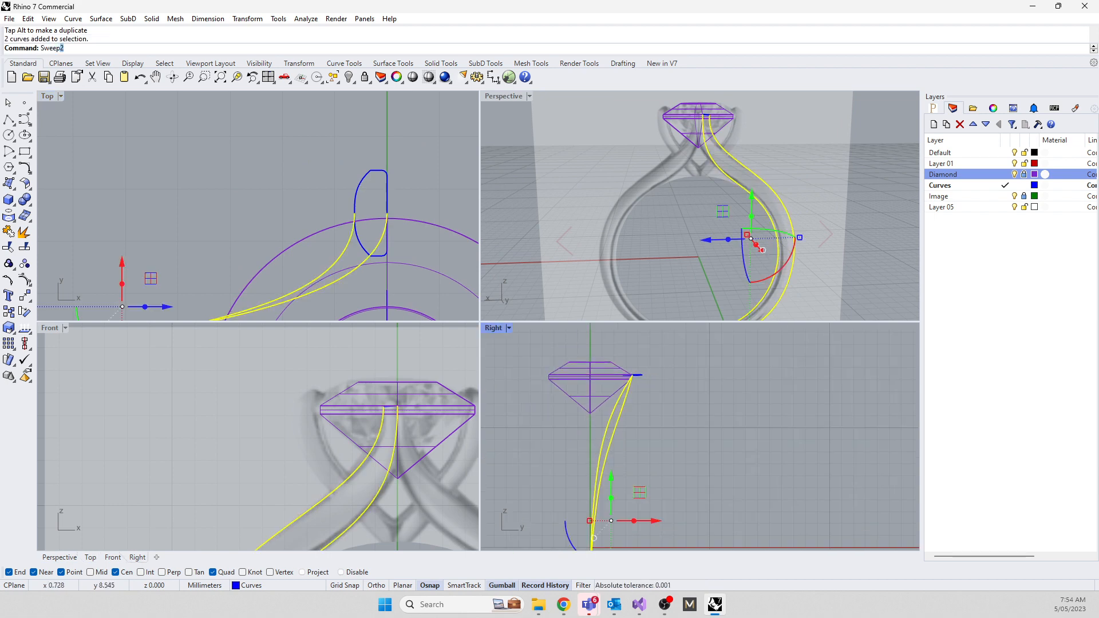
key("Return")
right_click_drag(743, 260, 592, 145)
double_click(508, 96)
right_click_drag(561, 263, 480, 367)
scroll(480, 429, "up", 3)
scroll(473, 340, "down", 5)
scroll(472, 474, "up", 8)
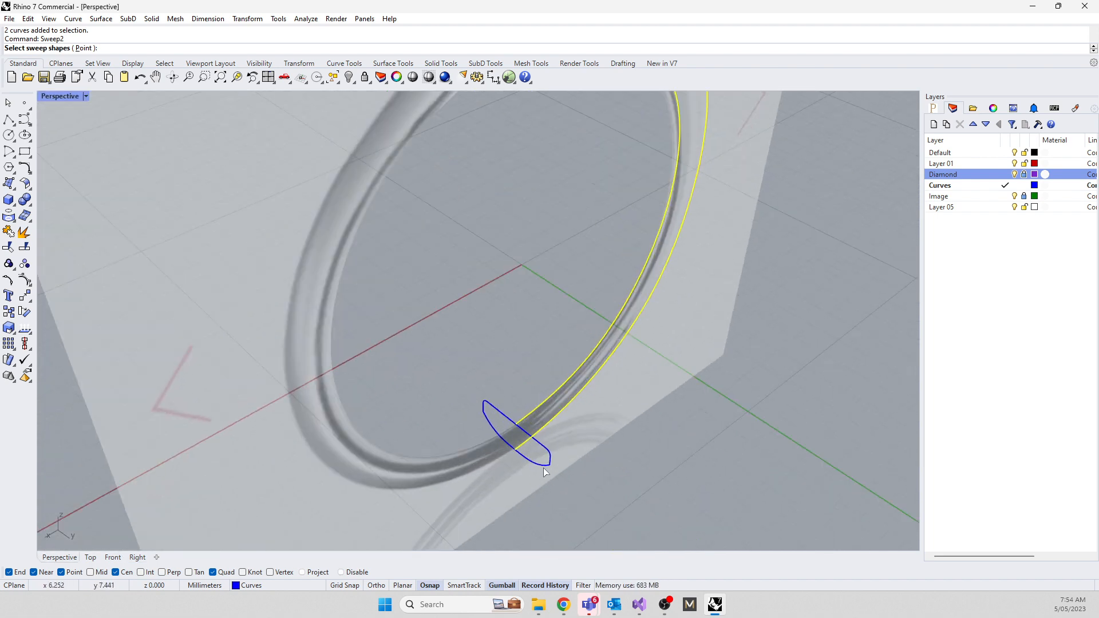
left_click(544, 467)
scroll(527, 475, "down", 9)
right_click_drag(585, 275, 570, 325)
scroll(571, 330, "up", 5)
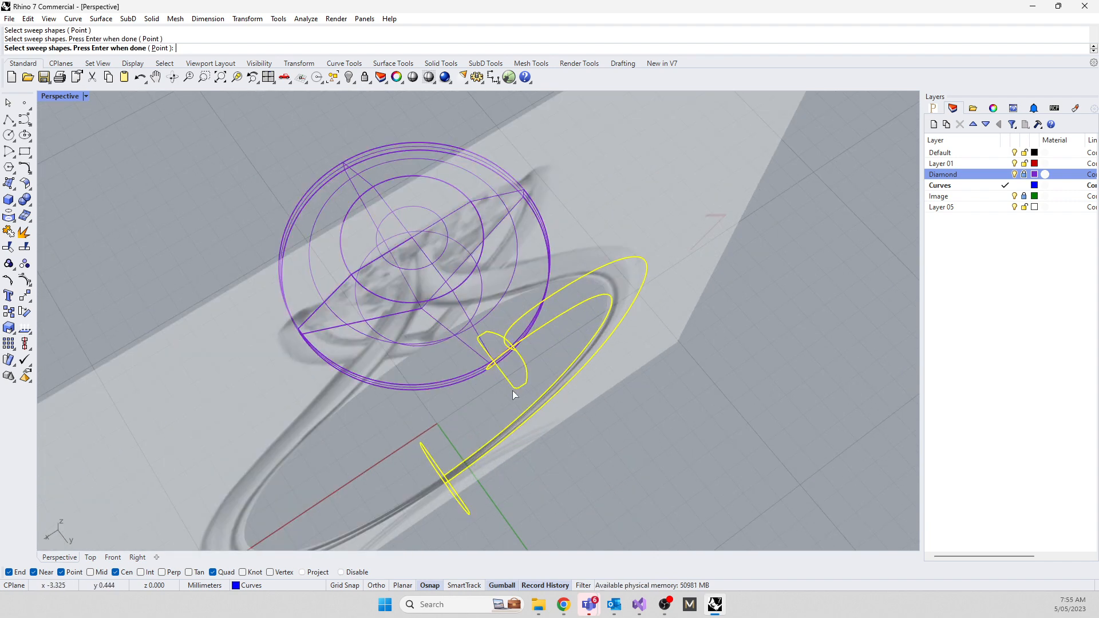
Align the seam points of both sweep cross-sections on the same rail and preview the two-rail sweep
key("Return")
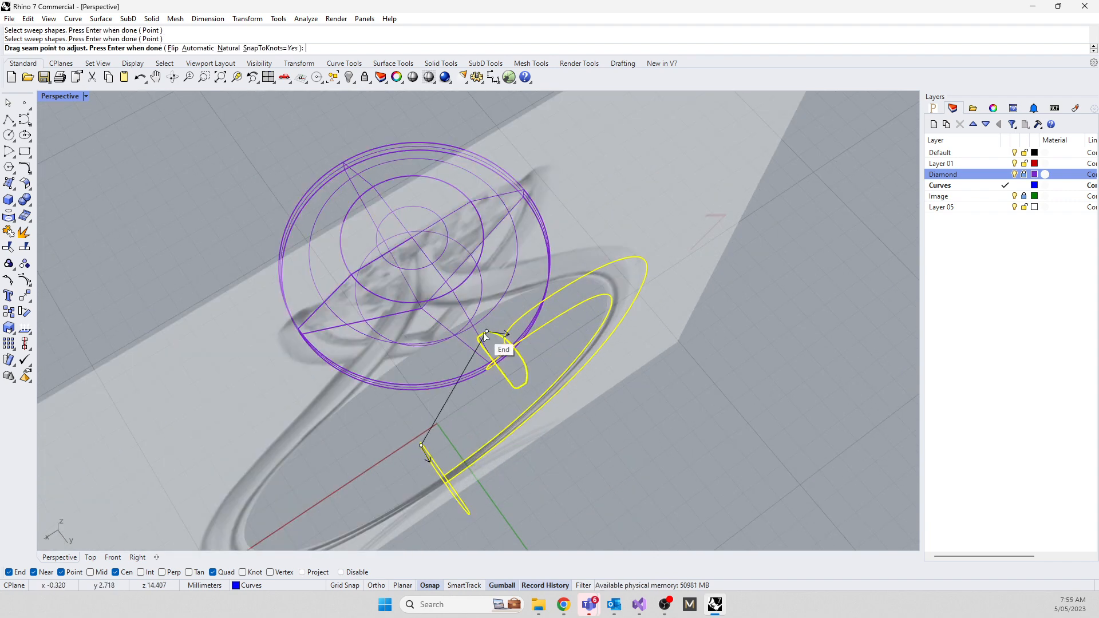
left_click_drag(477, 345, 493, 360)
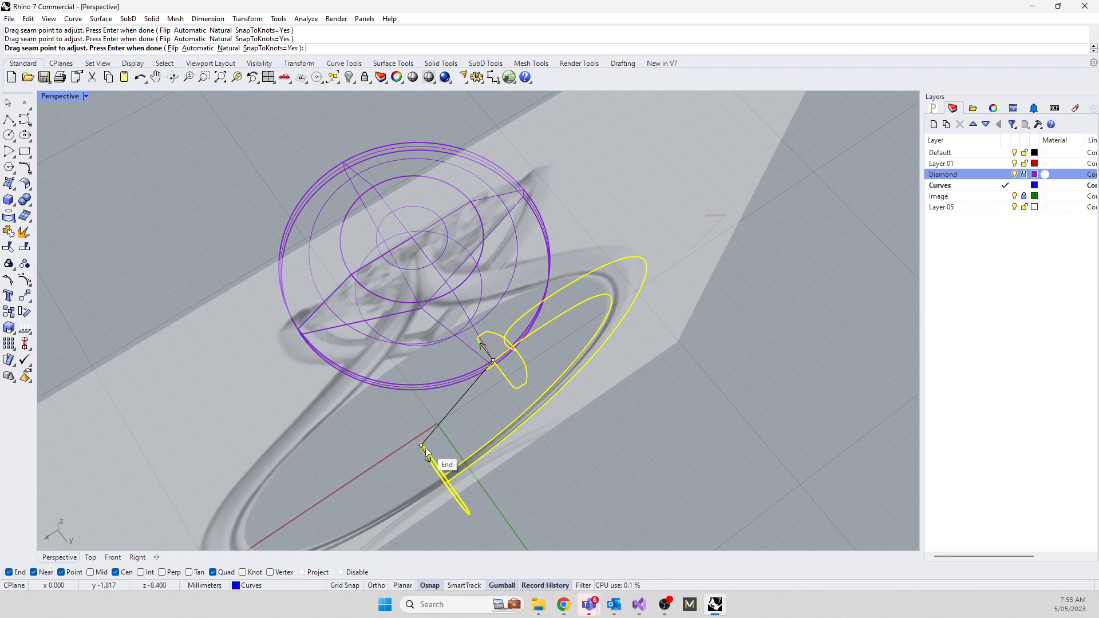
left_click_drag(421, 446, 445, 476)
right_click_drag(343, 491, 410, 399)
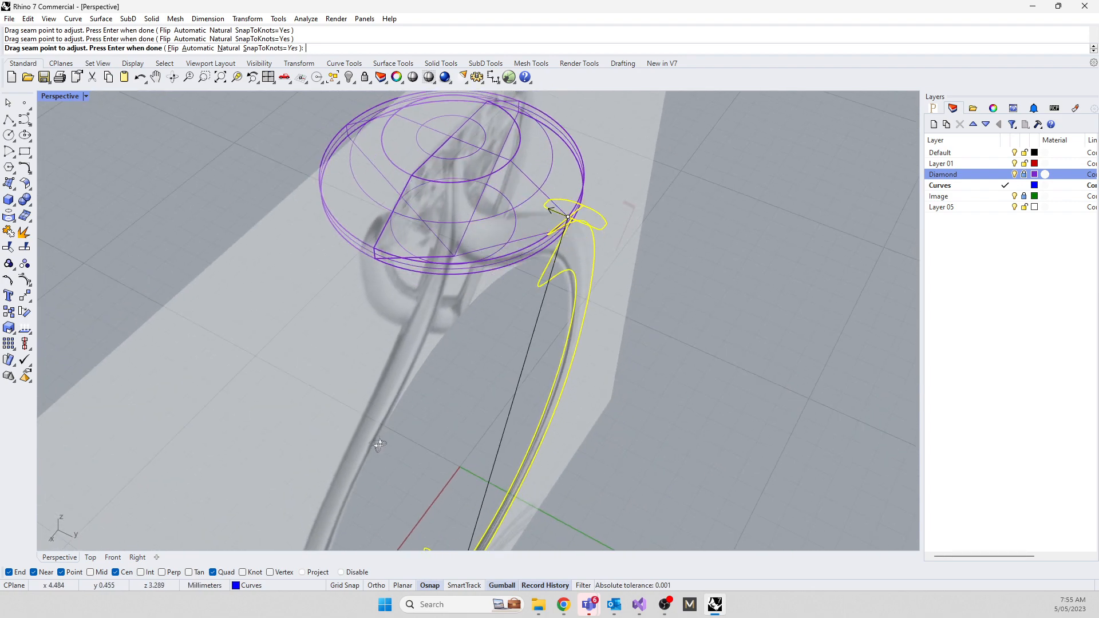
key("Return")
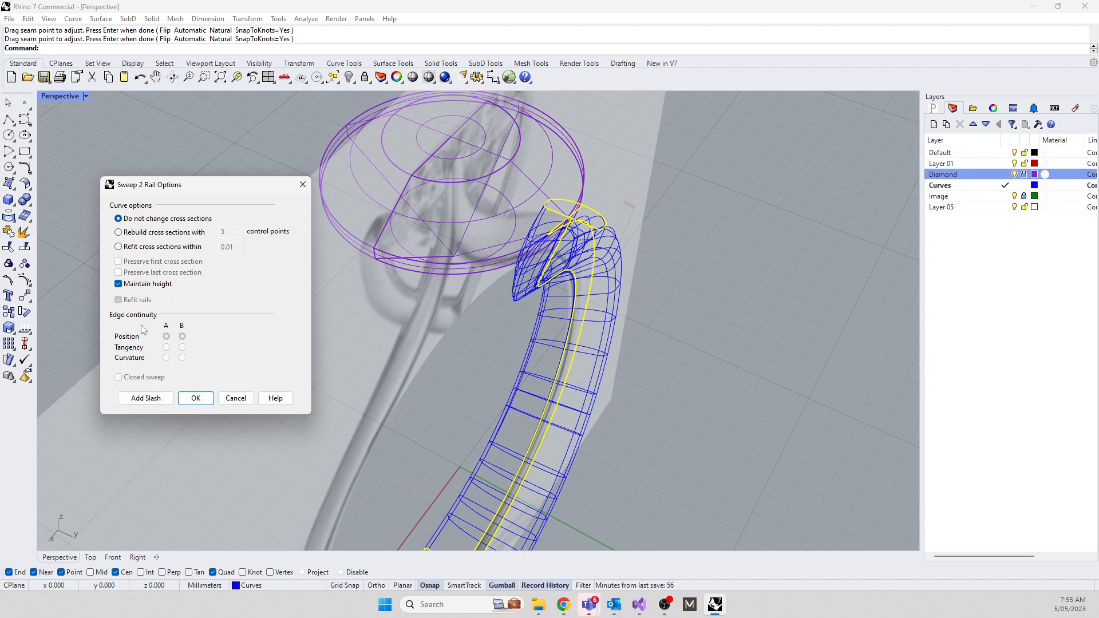
Inspect the two-rail sweep preview with Maintain height off, cancel the sweep, and clear the rail selection
right_click_drag(581, 361, 280, 246)
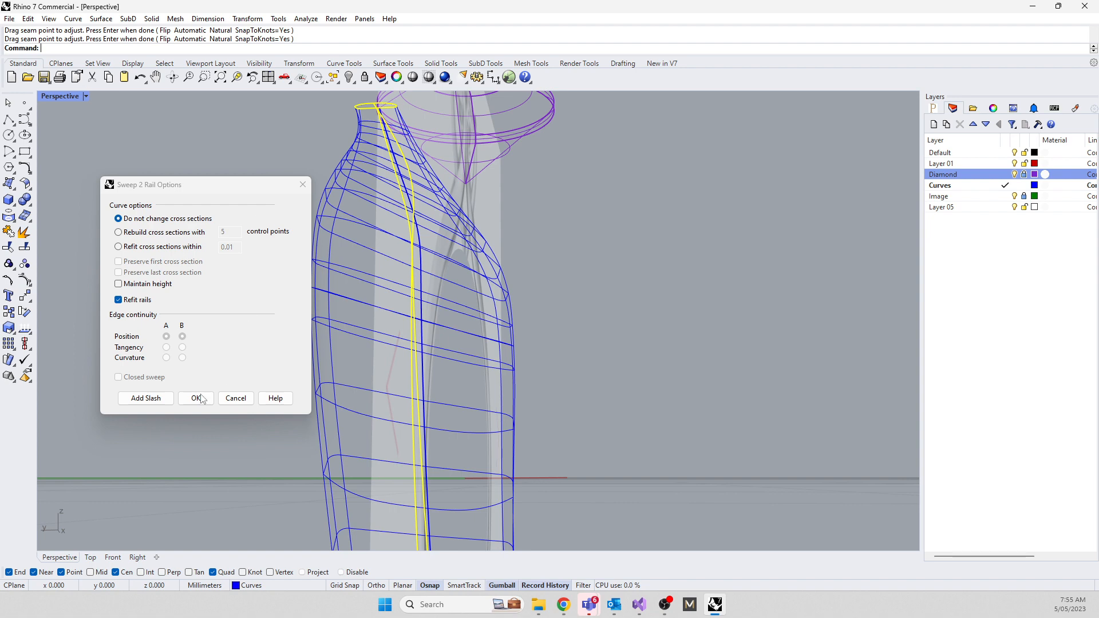
left_click(234, 398)
right_click_drag(301, 300, 363, 371)
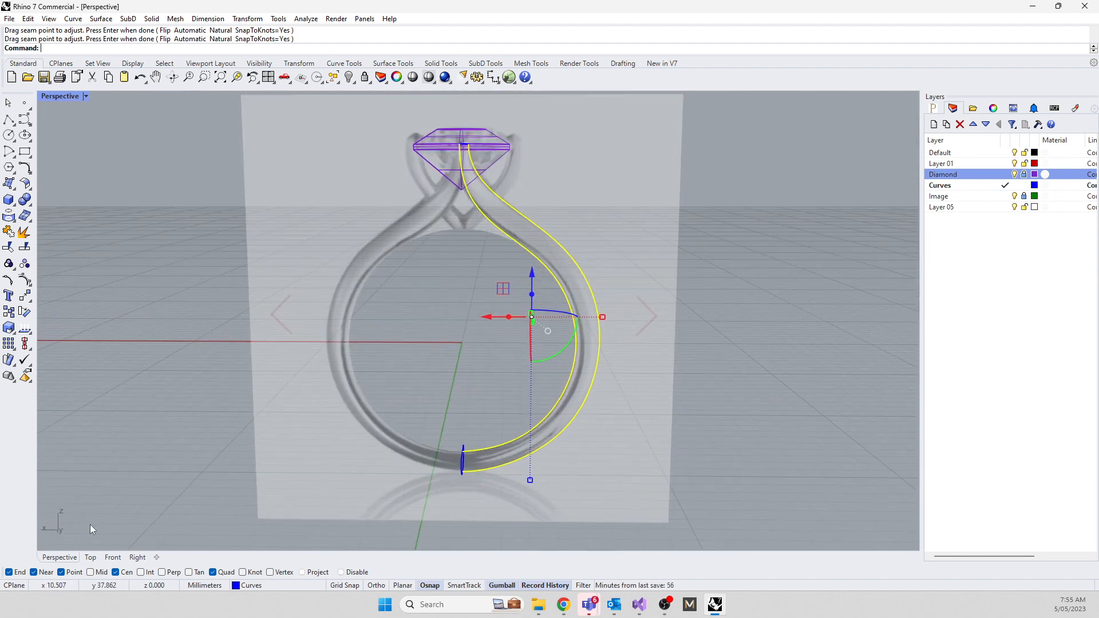
key("Escape")
Orient the base cross-section with Copy=Yes and Scale=3D, using the inner and outer rails' lower ends as reference points
left_click(215, 573)
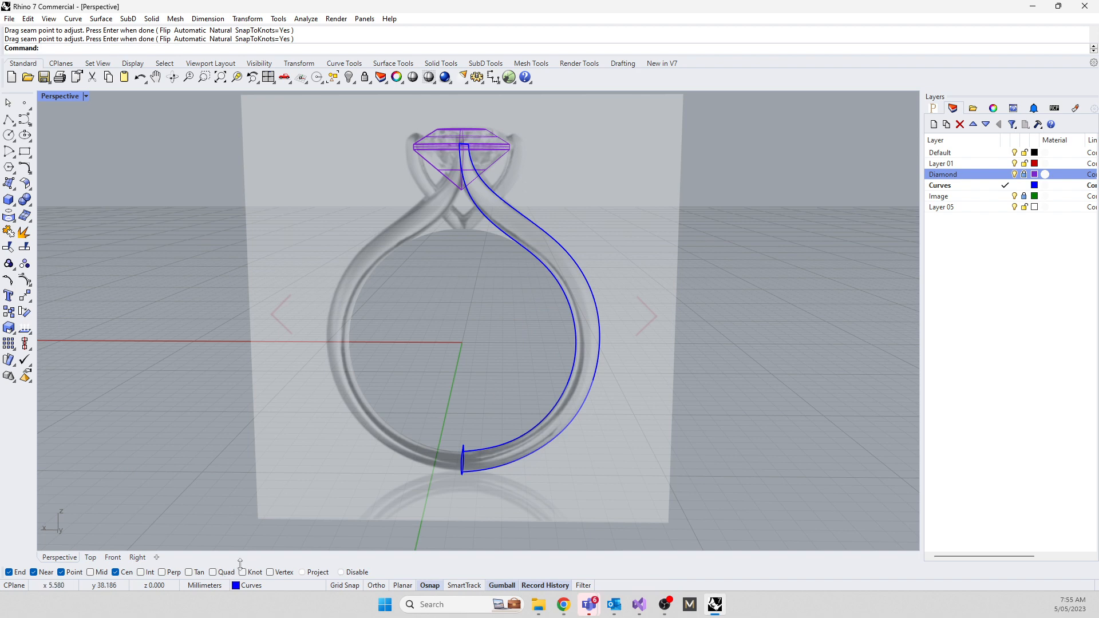
left_click(214, 572)
left_click(464, 466)
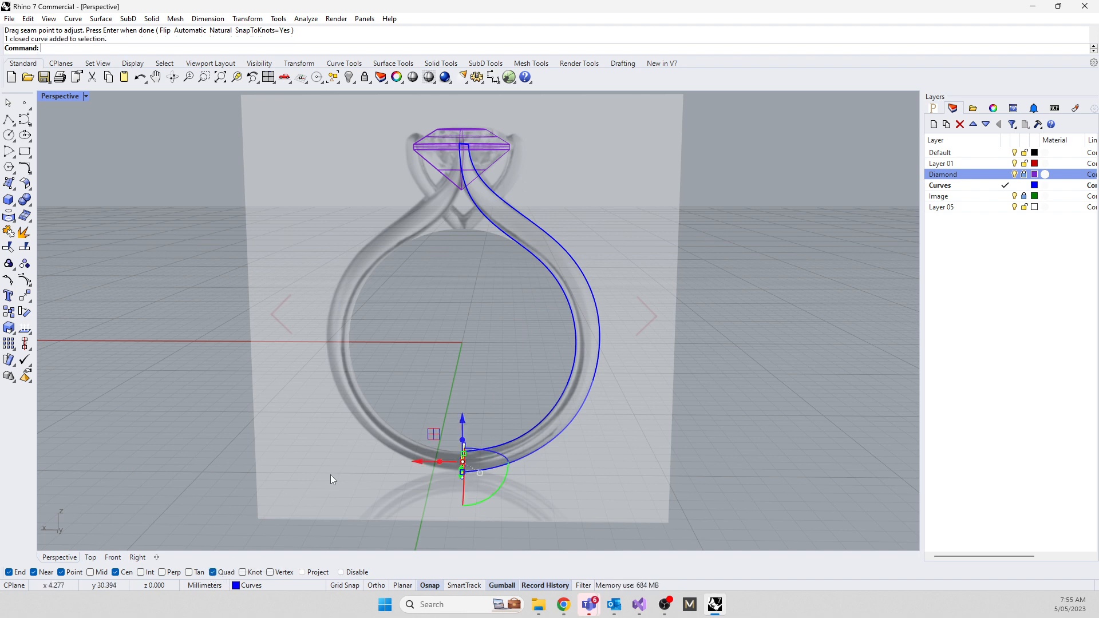
right_click_drag(331, 479, 383, 486)
type("Or")
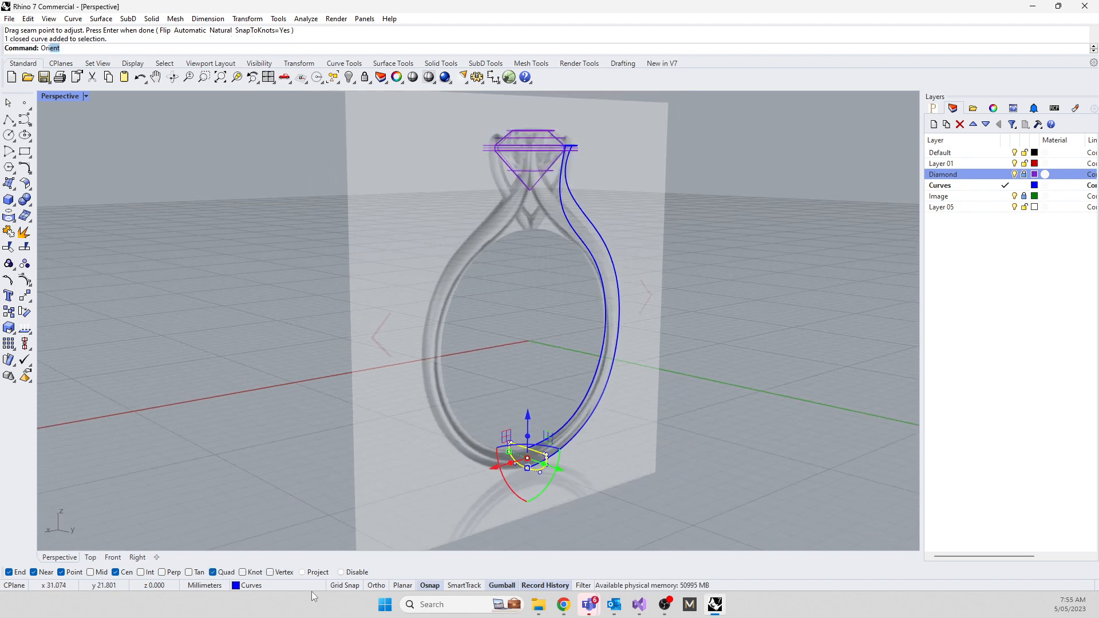
type("ient")
key("Return")
scroll(492, 468, "up", 3)
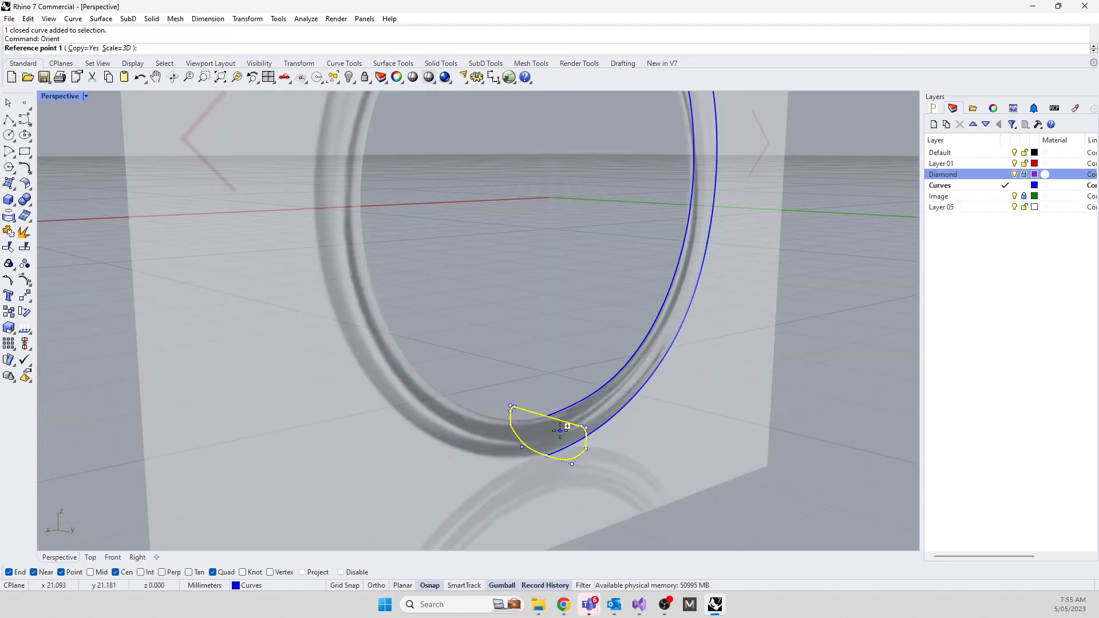
left_click(547, 417)
left_click(547, 457)
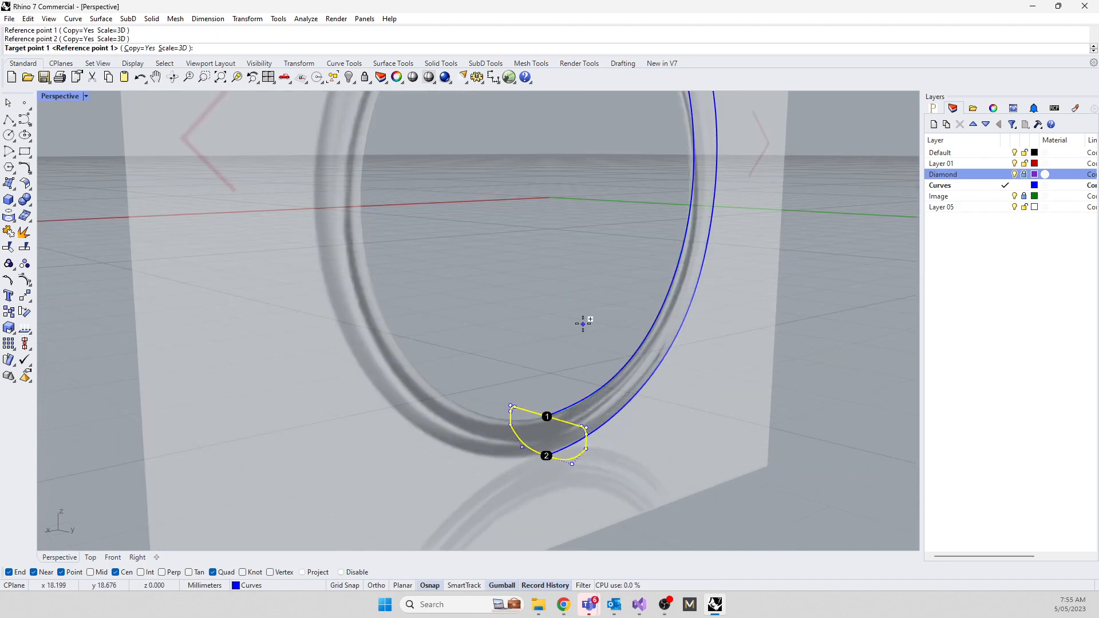
Place a scaled copy of the cross-section between the inner and outer rails at the ring's side
right_click_drag(584, 322, 511, 358)
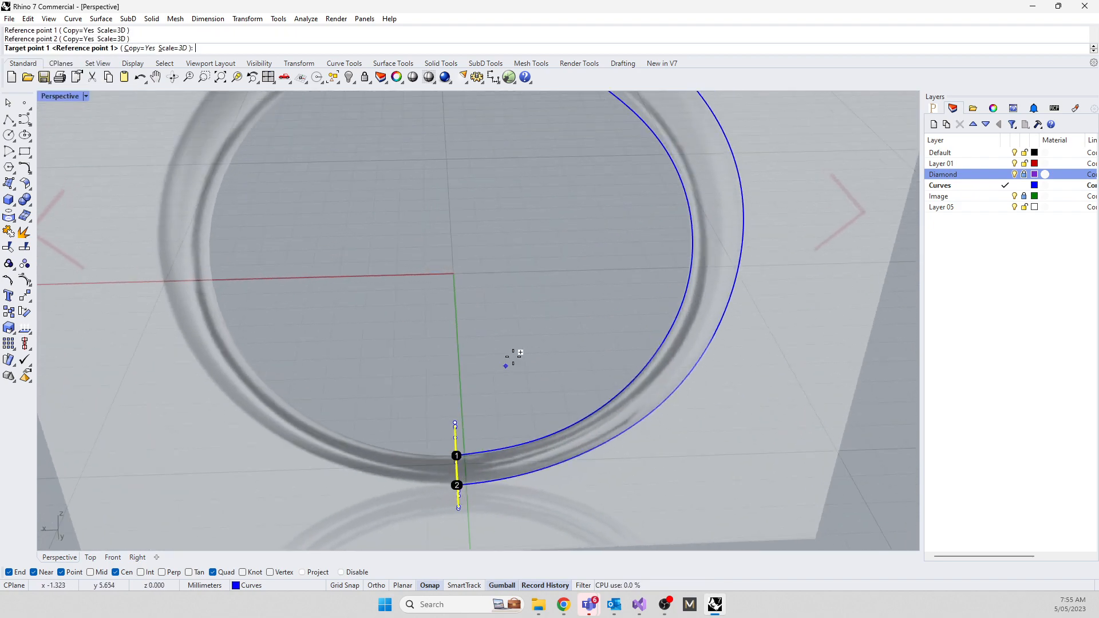
left_click(690, 266)
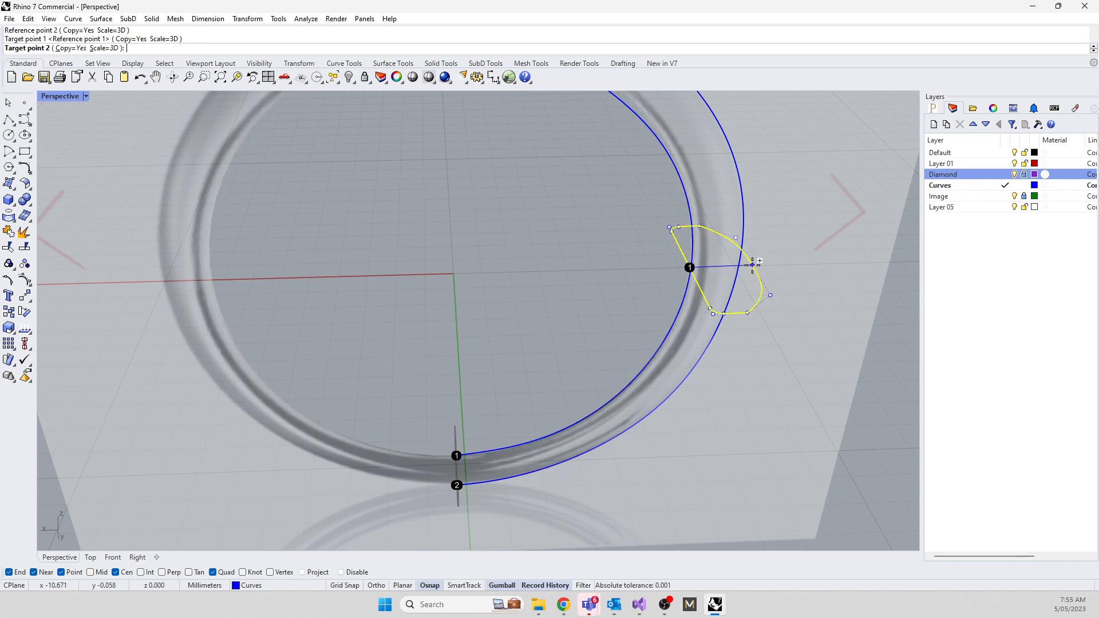
left_click(742, 270)
Place another scaled cross-section copy between the two rails at the ring's shoulder and end the Orient command
right_click_drag(702, 346, 461, 287)
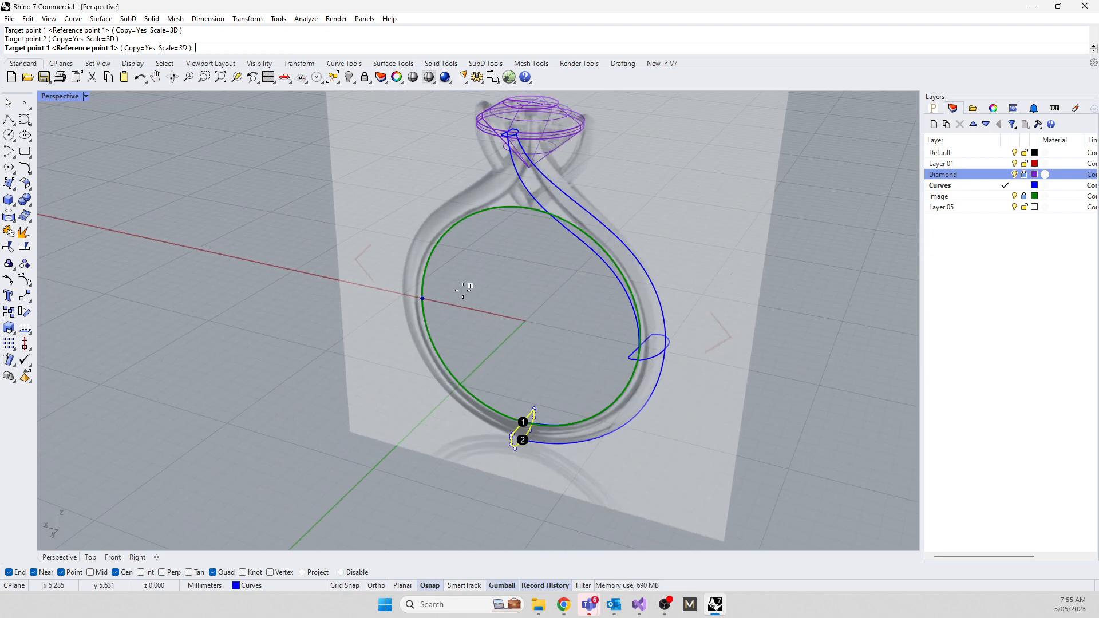
left_click(575, 236)
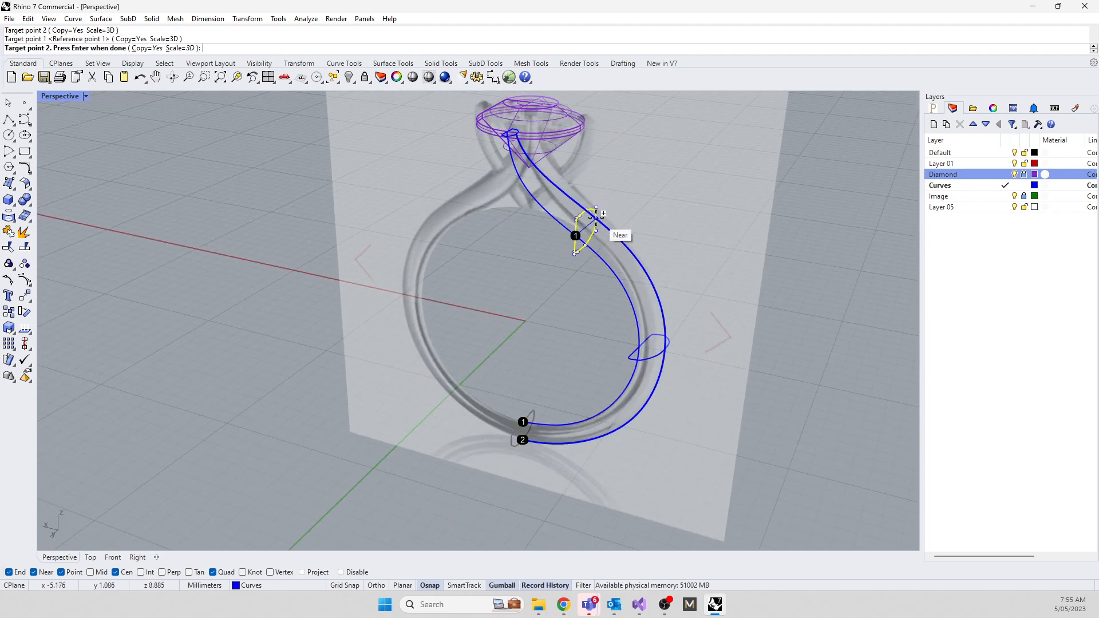
left_click(597, 219)
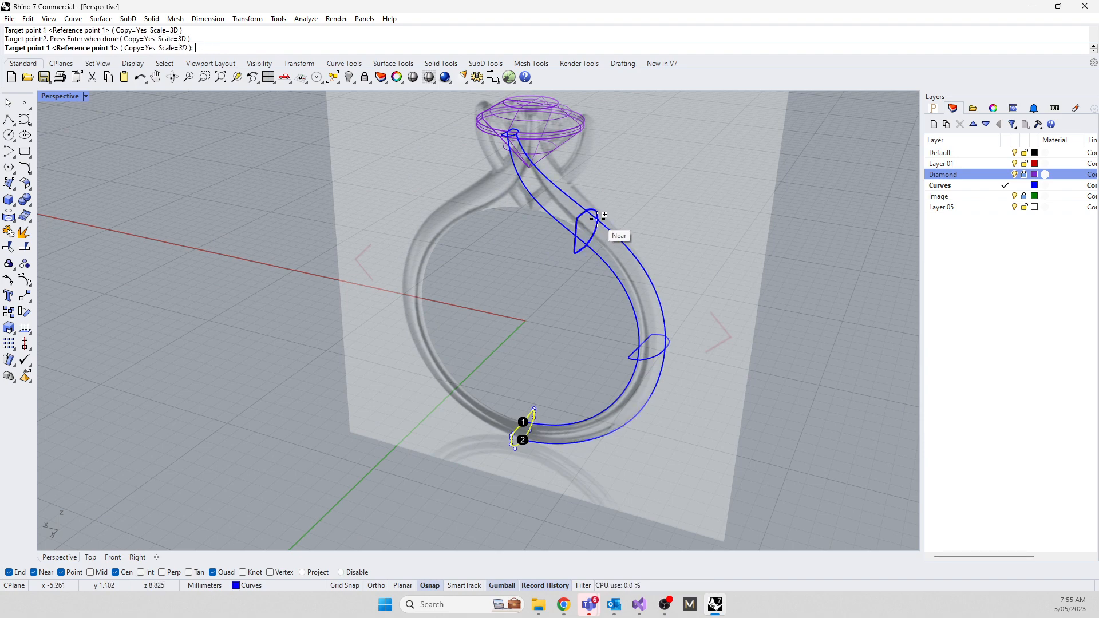
right_click_drag(599, 220, 496, 240)
key("Return")
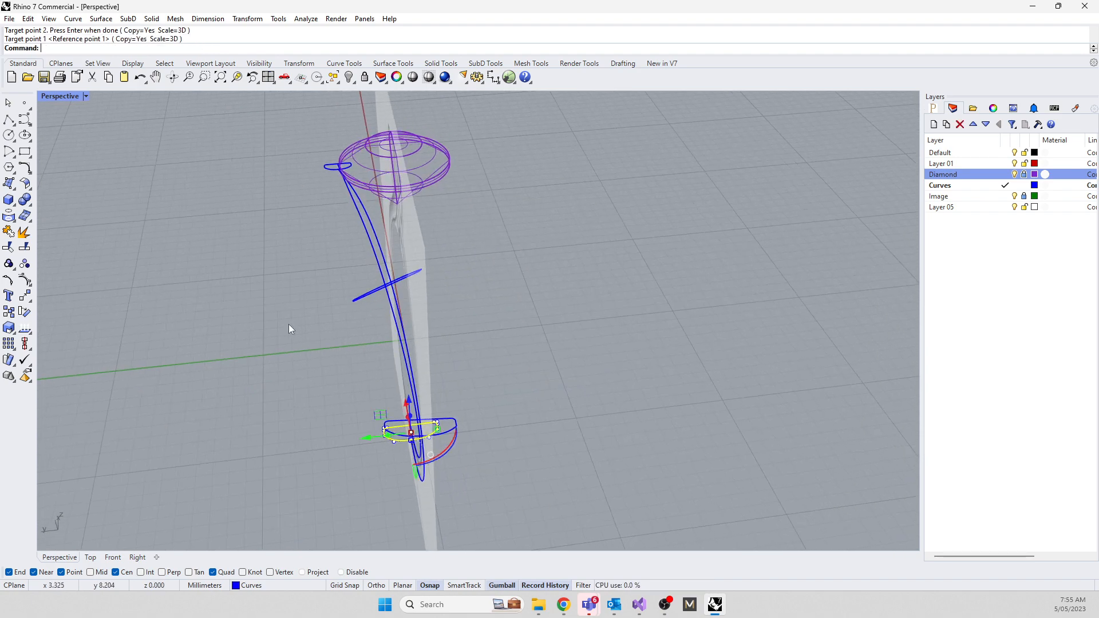
Delete the cross-section copy at the ring's shoulder
right_click_drag(290, 326, 694, 383)
left_click(355, 294)
key("Delete")
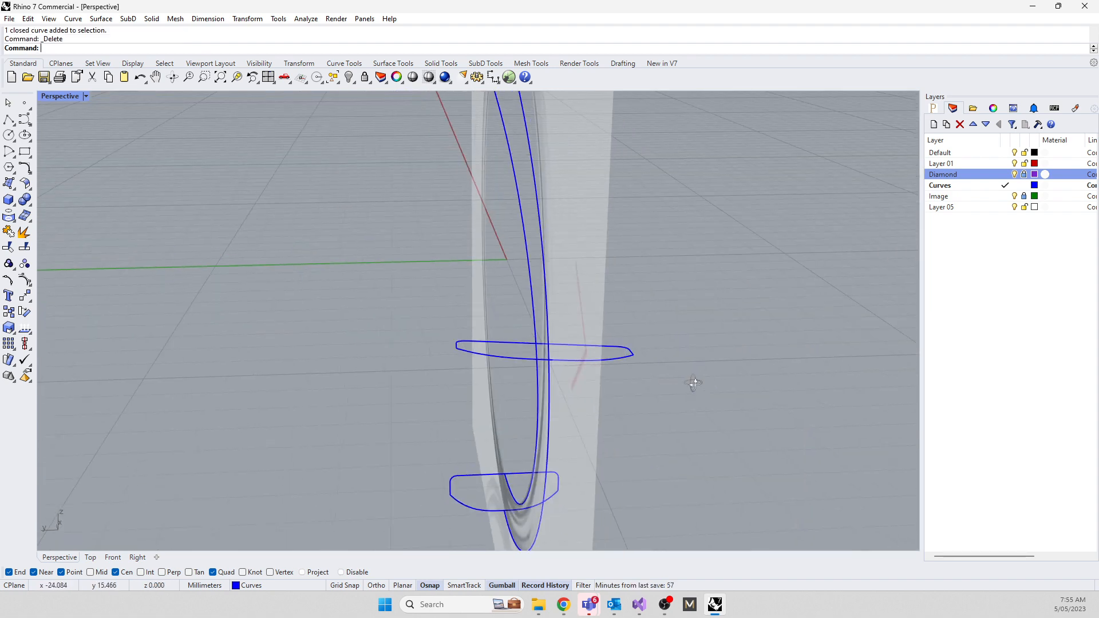
Compare the side cross-section's proportions with the base cross-section, ending with the side one selected
left_click(502, 348)
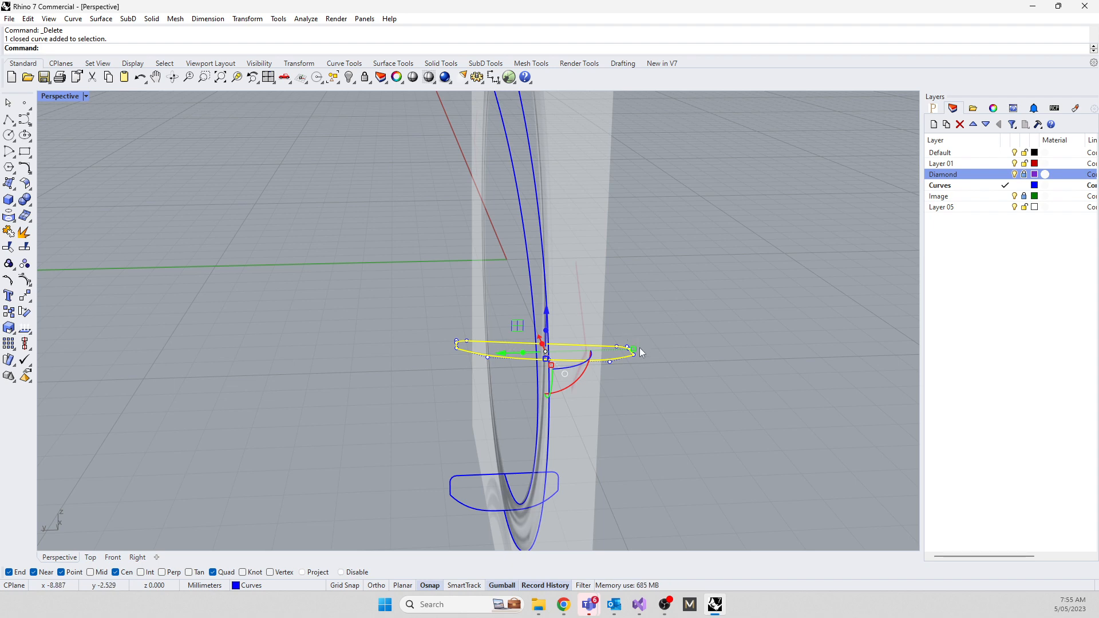
right_click_drag(692, 407, 651, 412)
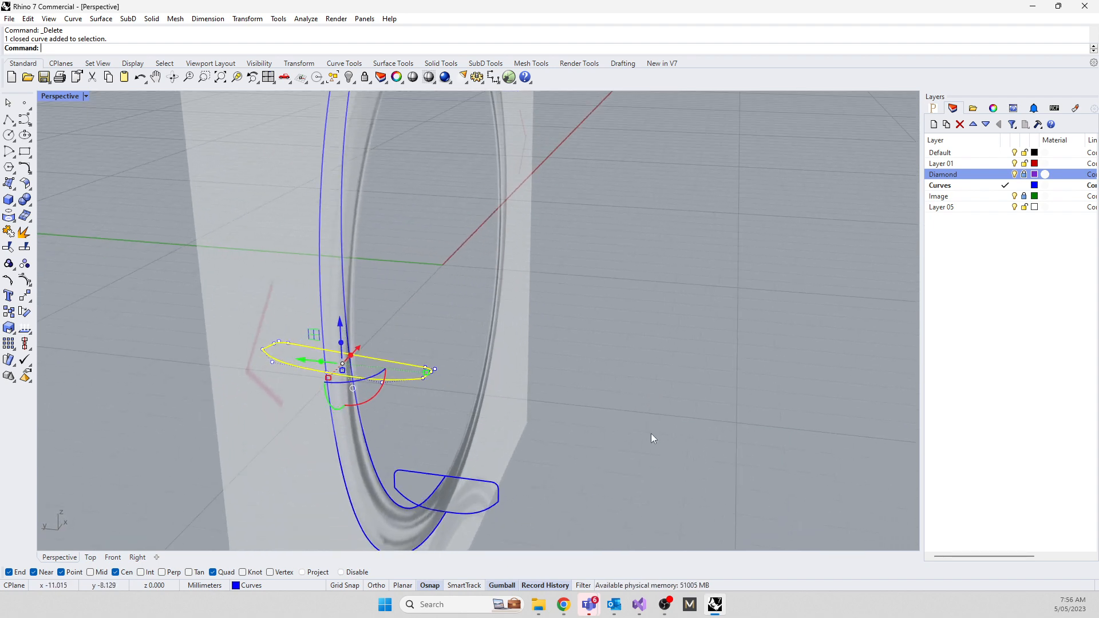
key("Escape")
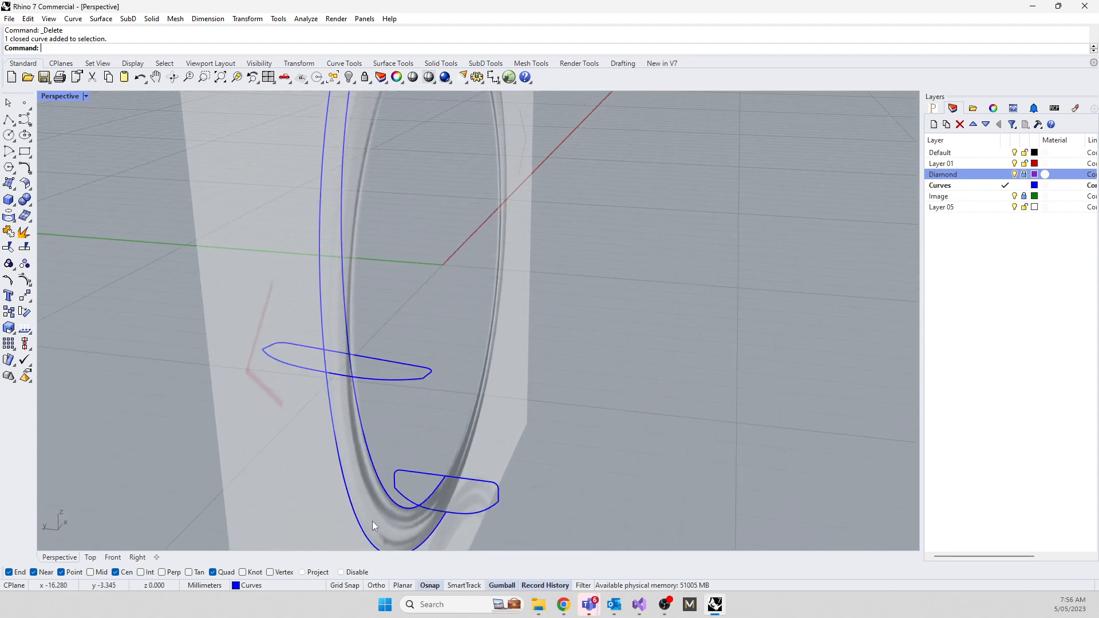
left_click(403, 474)
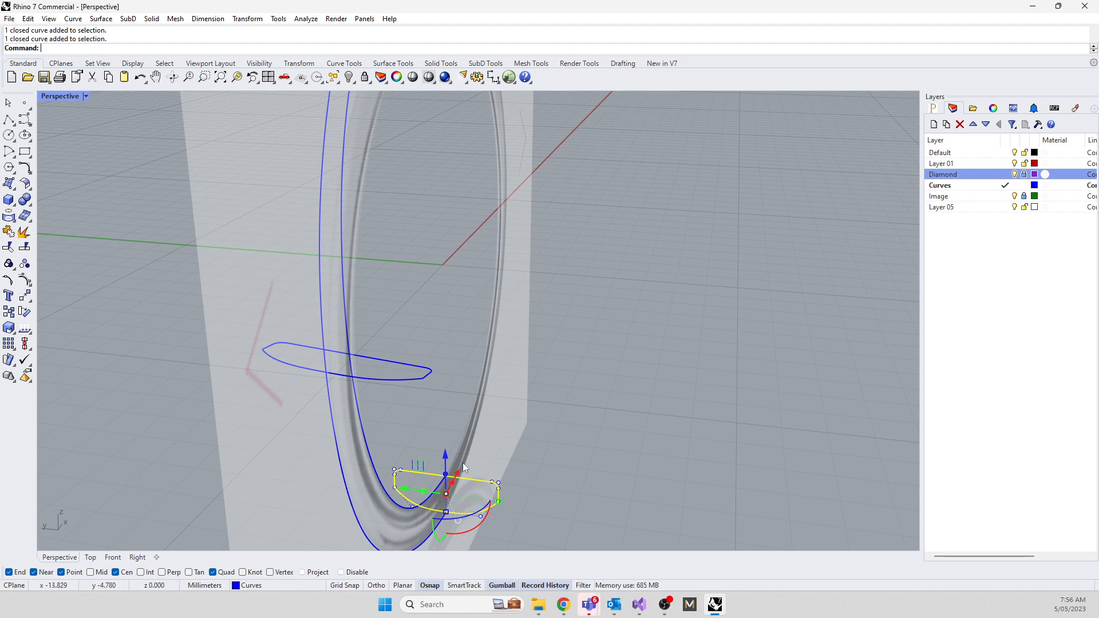
left_click(412, 418)
left_click(385, 379)
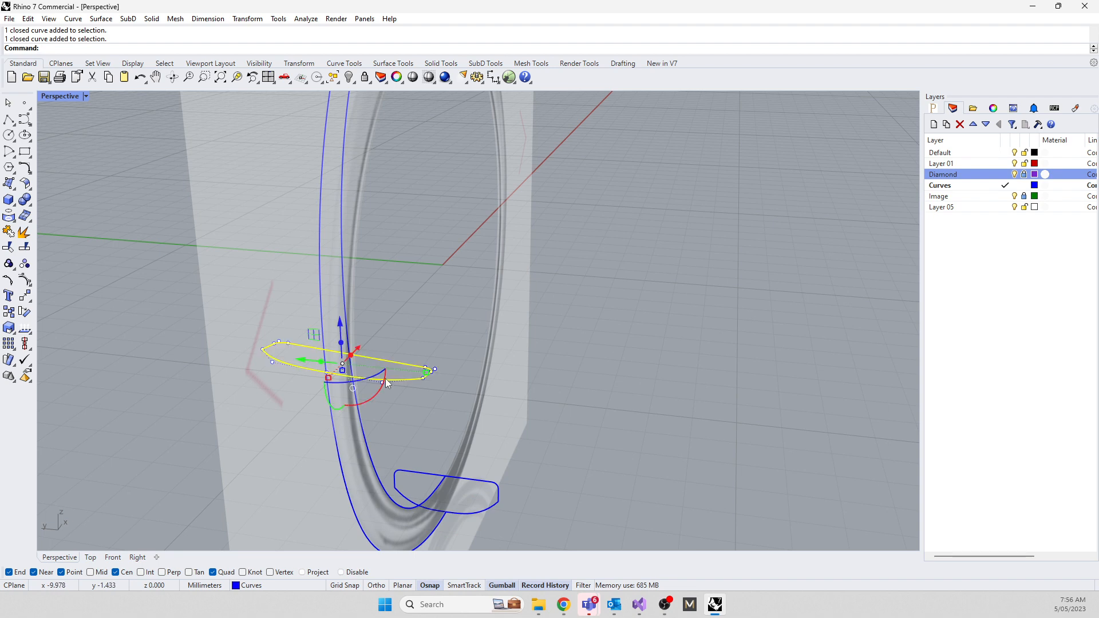
Narrow the side cross-section by scaling it along its width only, accepting the history break
right_click_drag(372, 433, 473, 467)
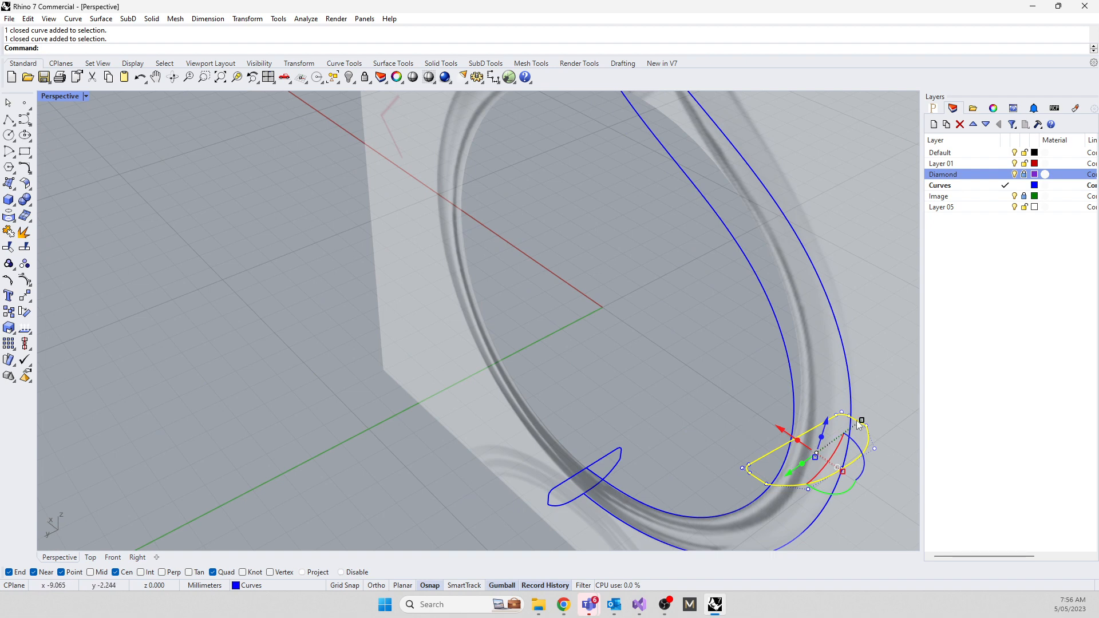
right_click_drag(805, 475, 779, 461)
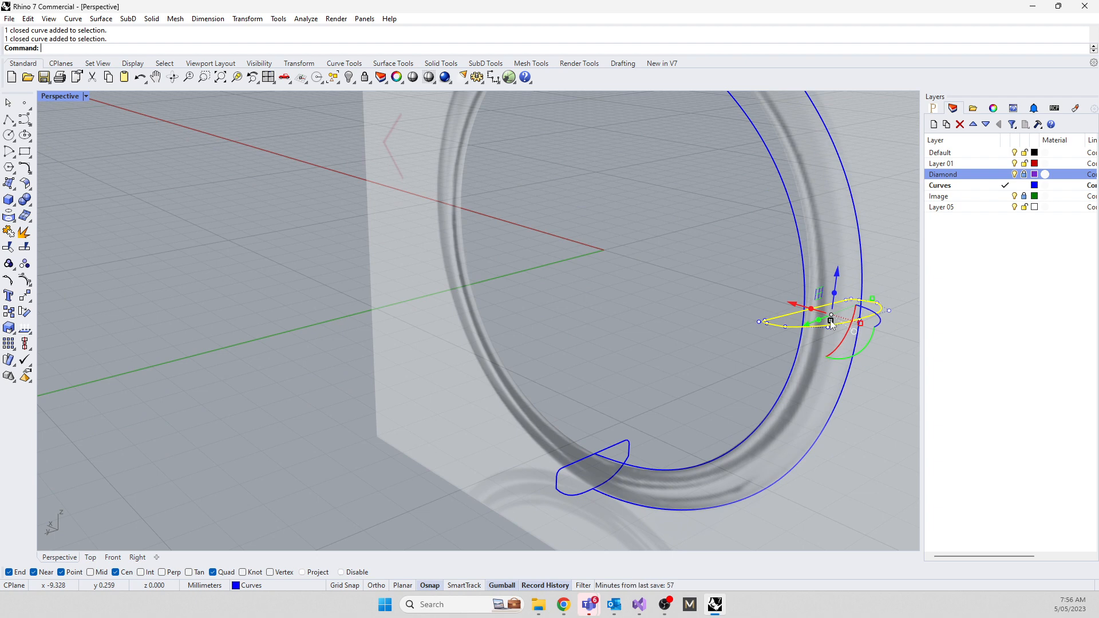
right_click_drag(812, 357, 747, 384)
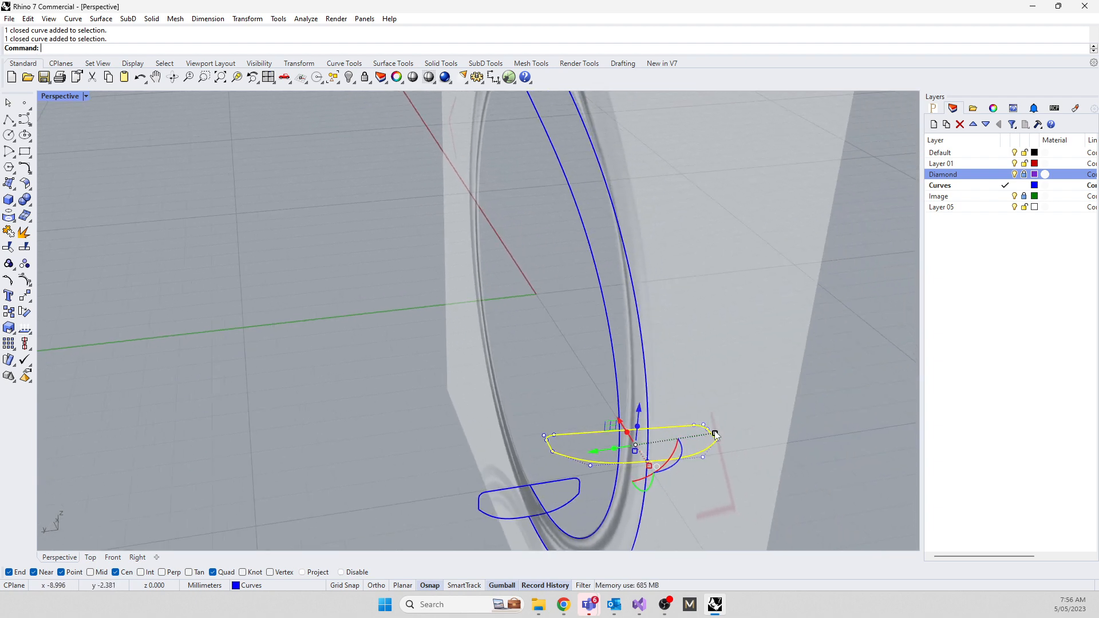
left_click_drag(715, 435, 681, 438)
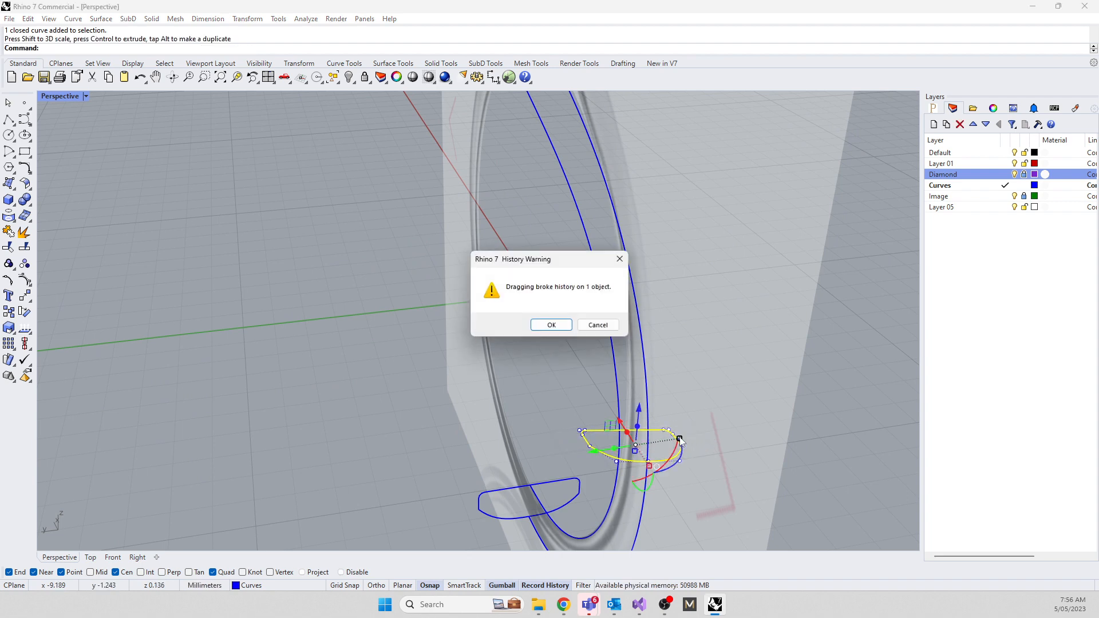
left_click(543, 328)
Rotate the side cross-section slightly so it sits square to the two rails, and deselect it
right_click_drag(543, 329, 452, 385)
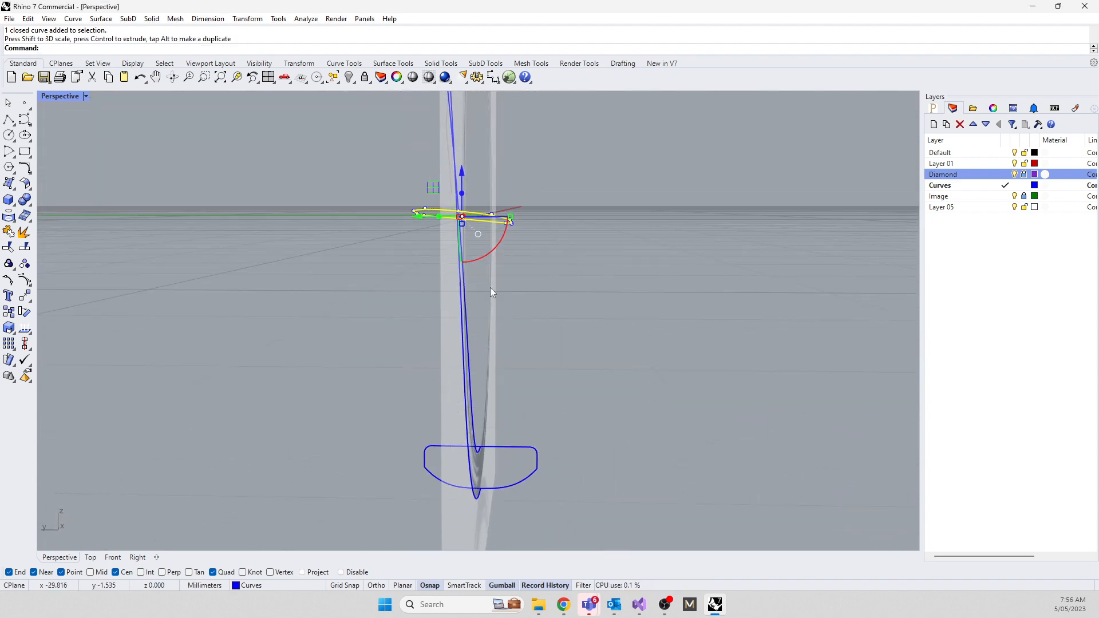
left_click_drag(482, 254, 485, 250)
mouse_move(353, 285)
right_mouse_down()
mouse_move(349, 311)
mouse_move(350, 295)
right_mouse_up()
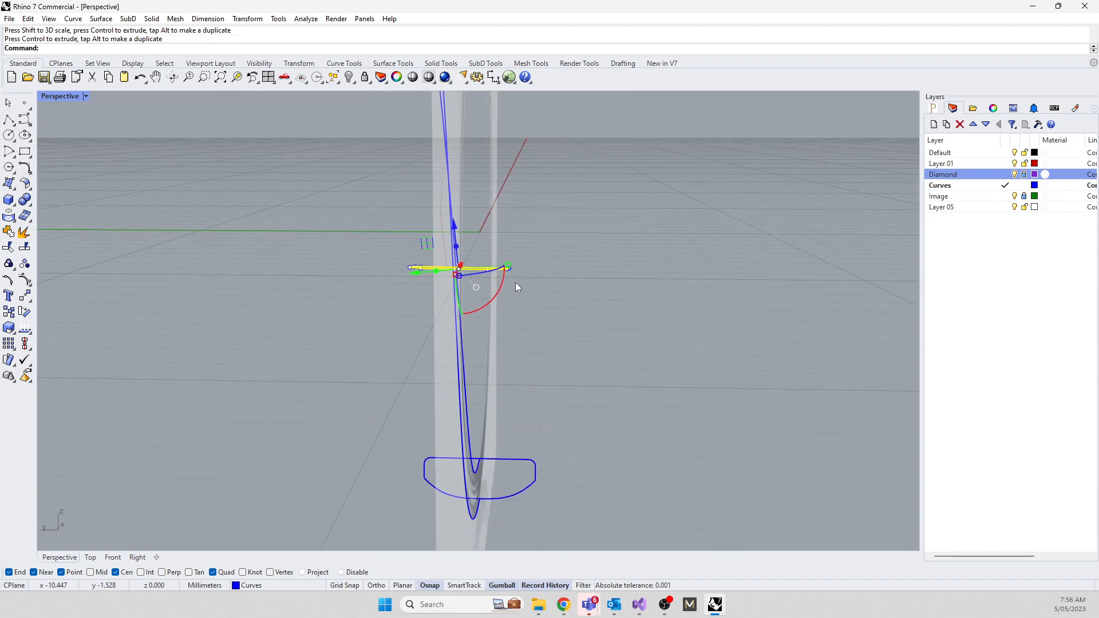
left_click(317, 368)
Tilt the small cross-section beside the diamond so it follows the slant of the rail ends
right_click_drag(318, 367, 387, 243)
scroll(387, 243, "up", 10)
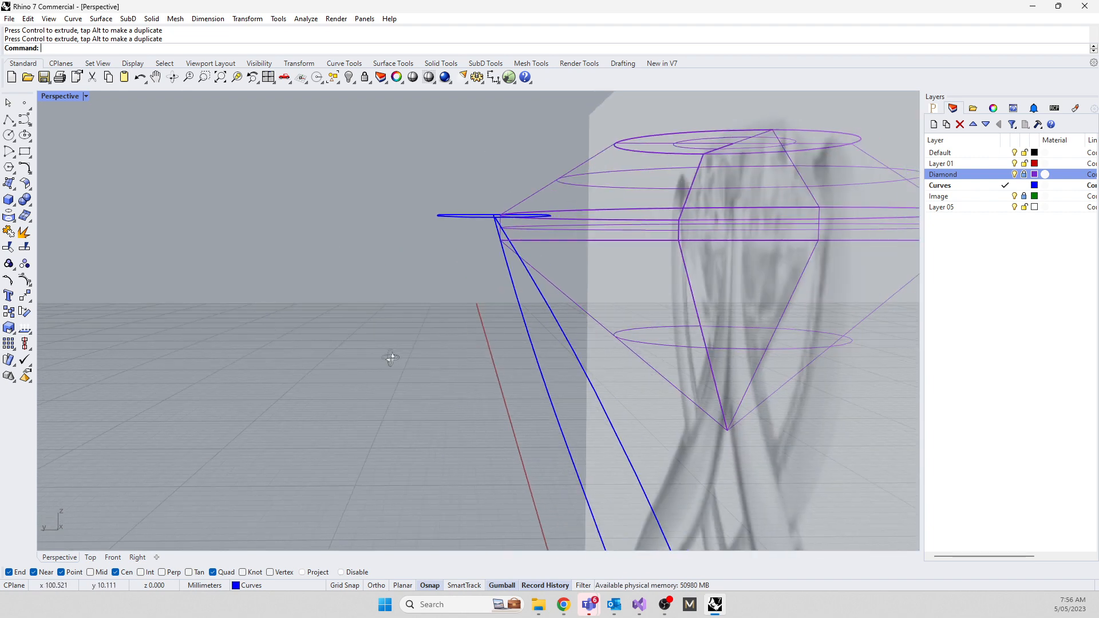
left_click(455, 225)
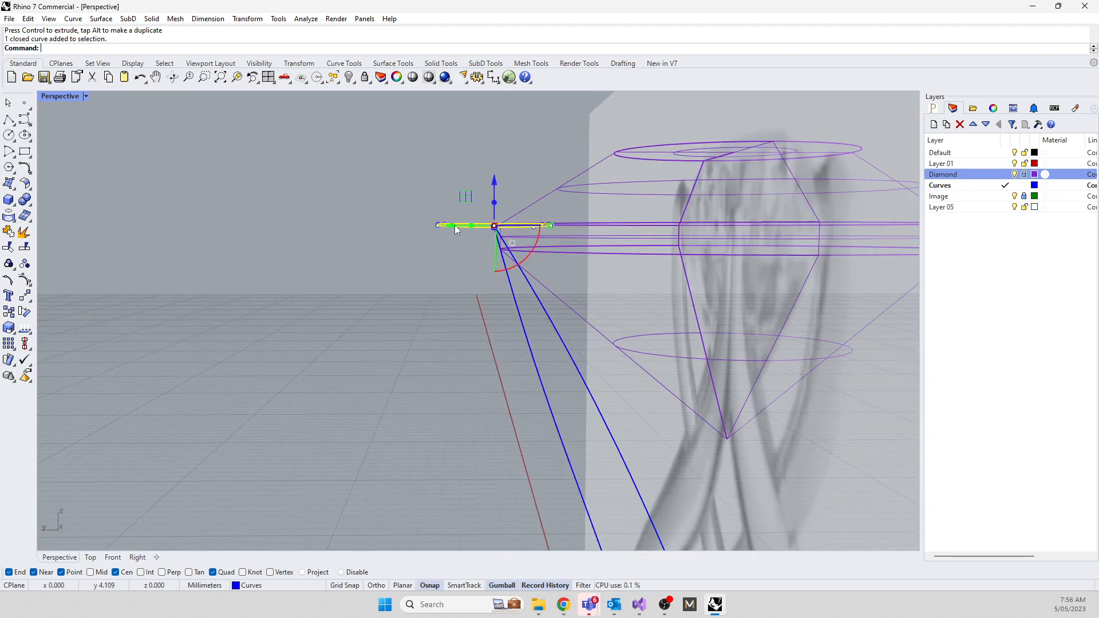
left_click_drag(500, 252, 538, 256)
left_click(382, 322)
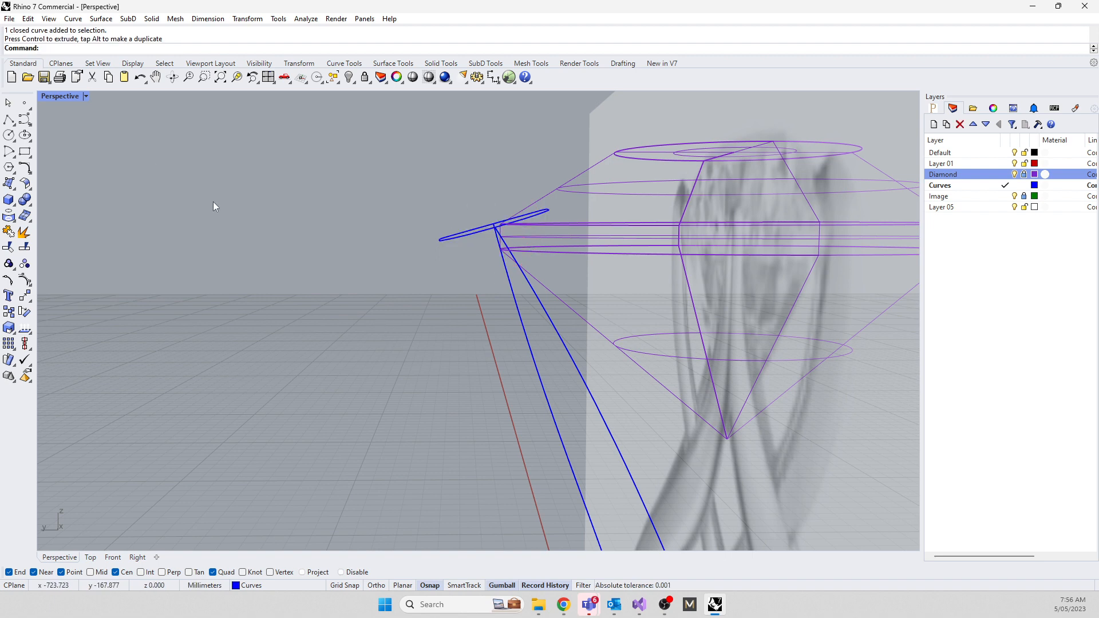
Restore the four-viewport layout and move two middle control points of the inner rail toward the outer rail in the Right view
double_click(59, 96)
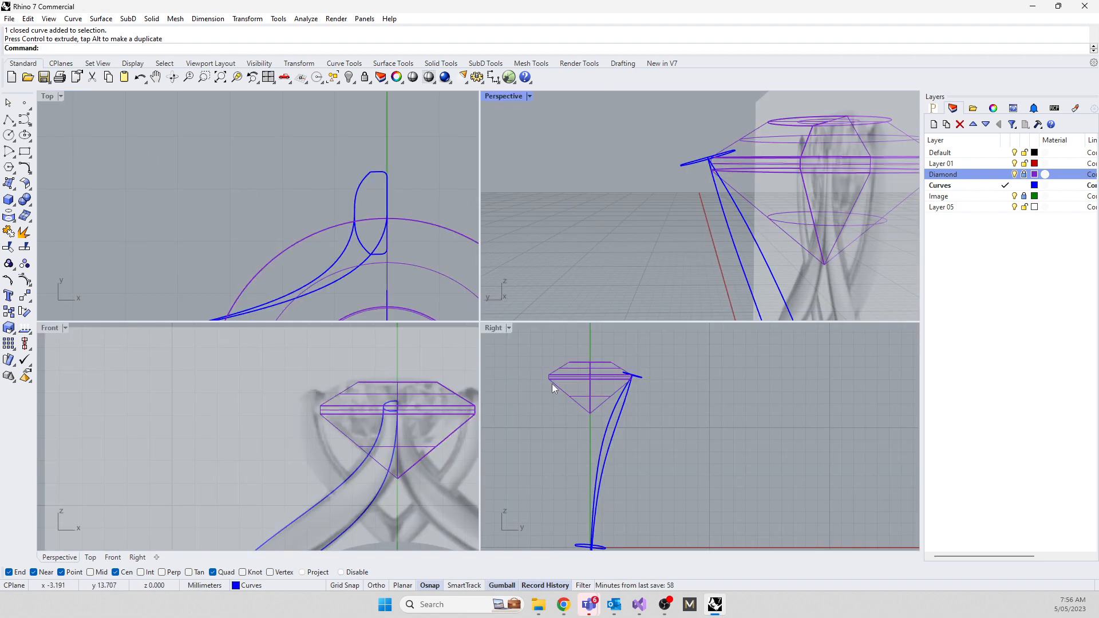
scroll(603, 413, "up", 3)
left_click(637, 432)
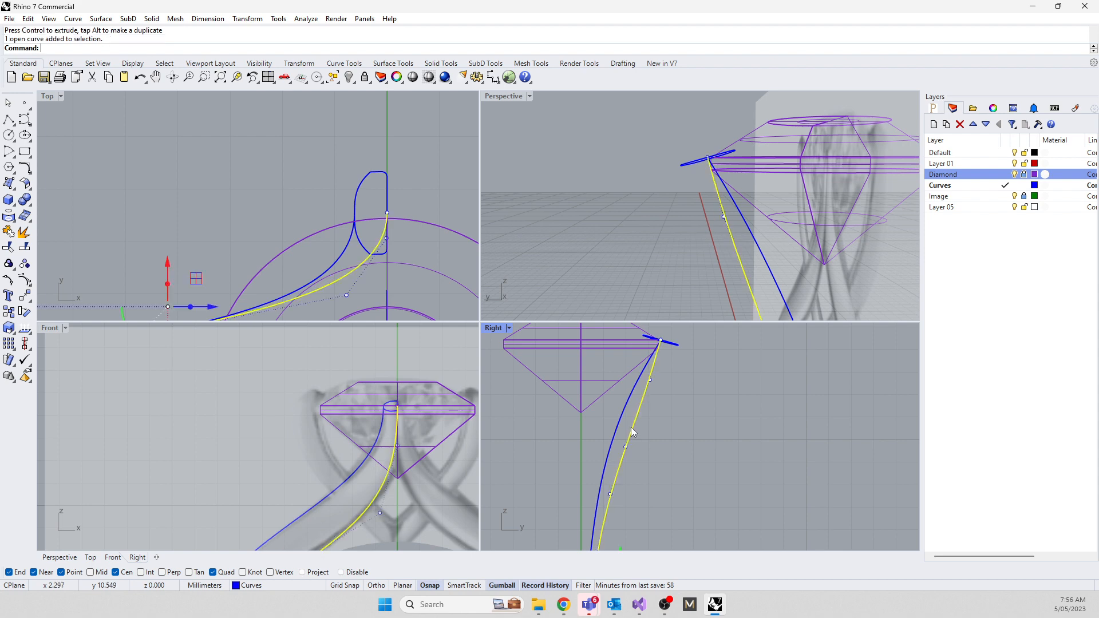
left_click(626, 446)
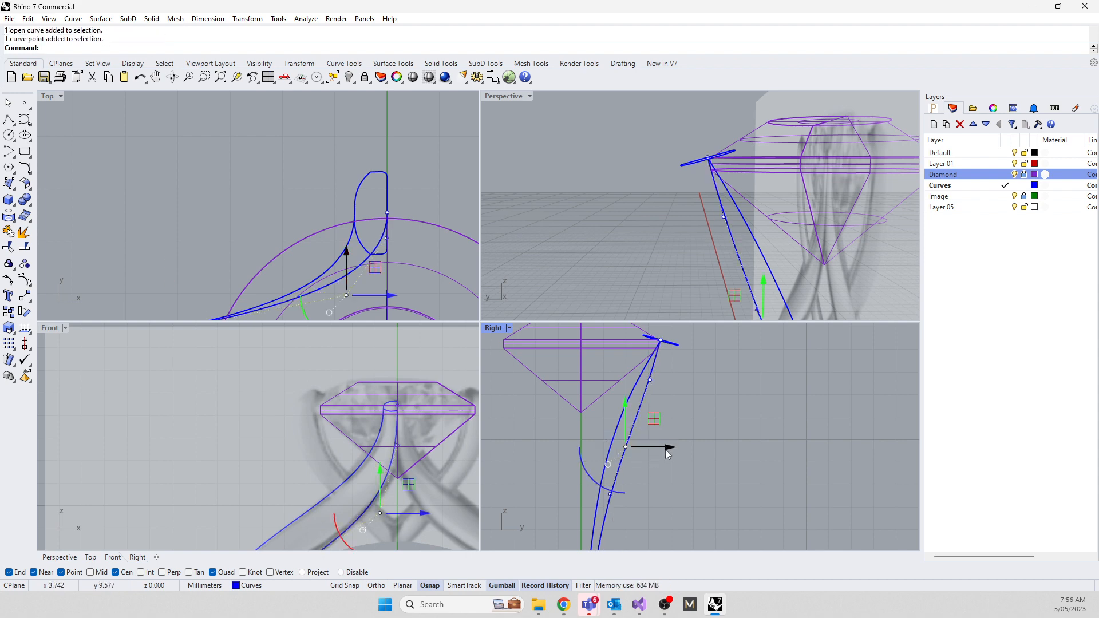
left_click_drag(665, 449, 650, 449)
left_click(556, 484)
left_click(610, 495)
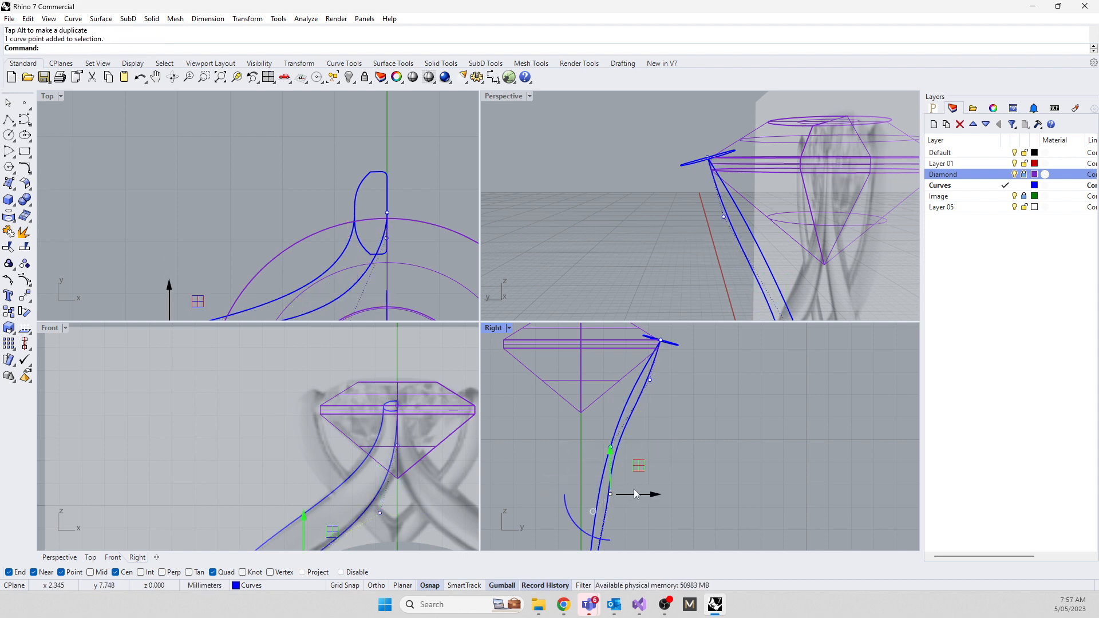
left_click_drag(648, 497, 627, 498)
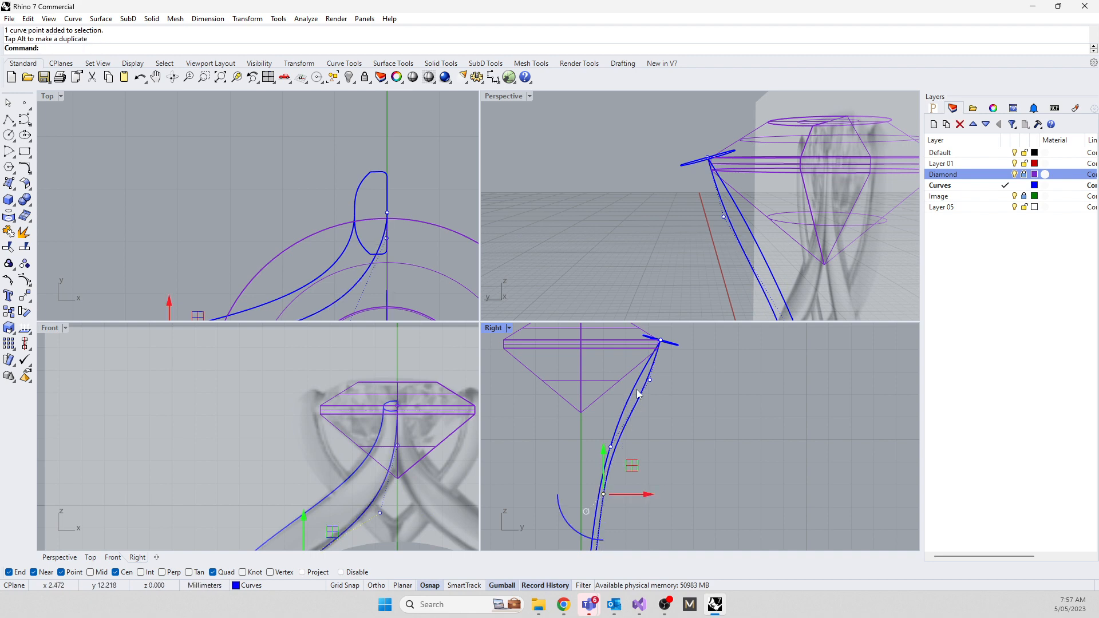
Move the inner rail's control point near the diamond and one farther down toward the outer rail, and maximize the Perspective view
scroll(652, 382, "up", 3)
left_click(658, 377)
left_click_drag(696, 377, 680, 378)
scroll(652, 410, "down", 12)
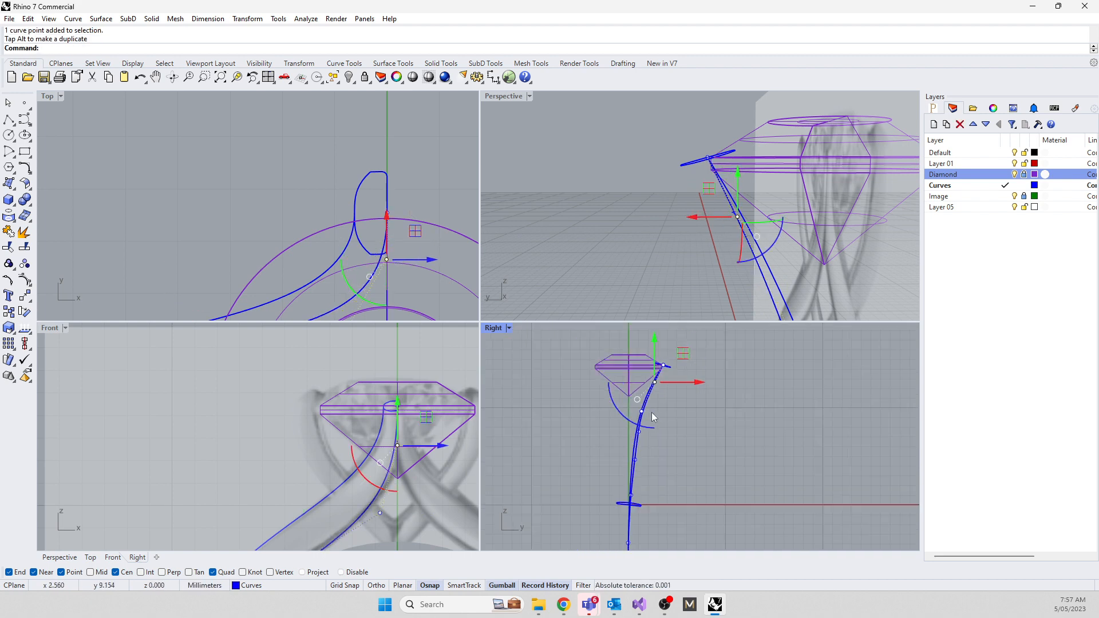
scroll(640, 467, "up", 9)
left_click(608, 422)
left_click_drag(648, 421, 643, 421)
scroll(644, 421, "down", 8)
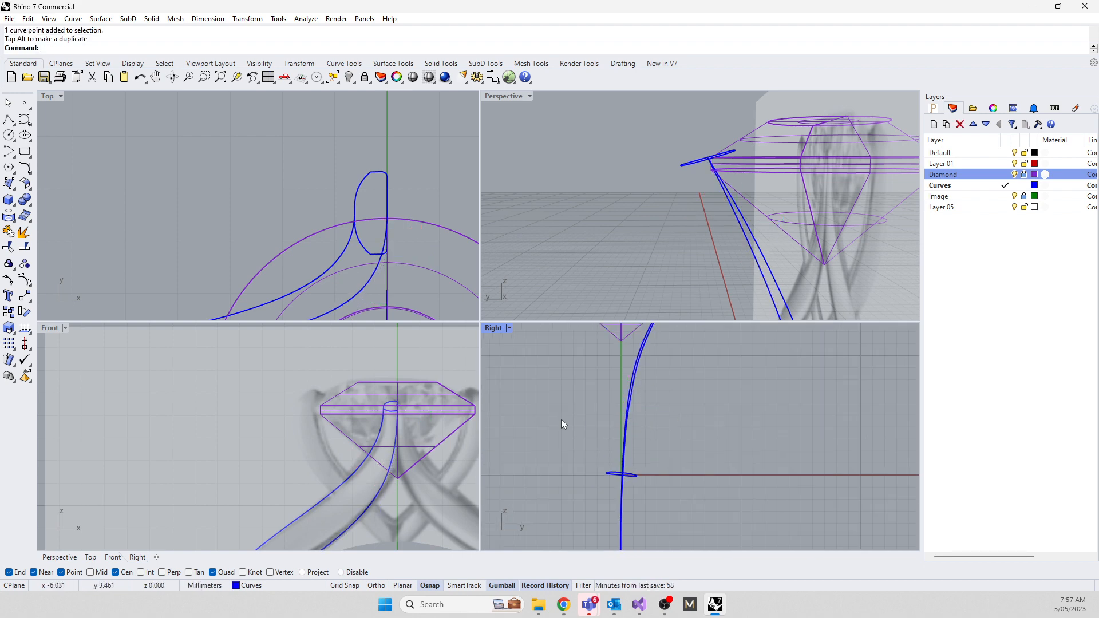
right_click_drag(598, 226, 533, 114)
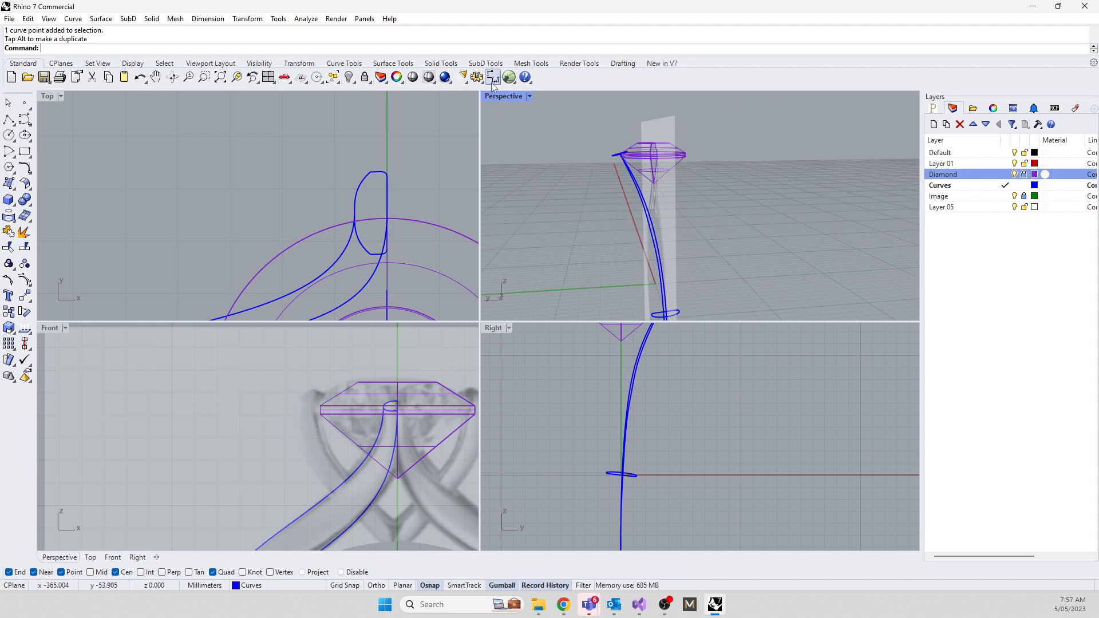
double_click(495, 96)
right_click_drag(447, 155, 561, 149)
scroll(561, 144, "down", 6)
right_click_drag(486, 243, 508, 298)
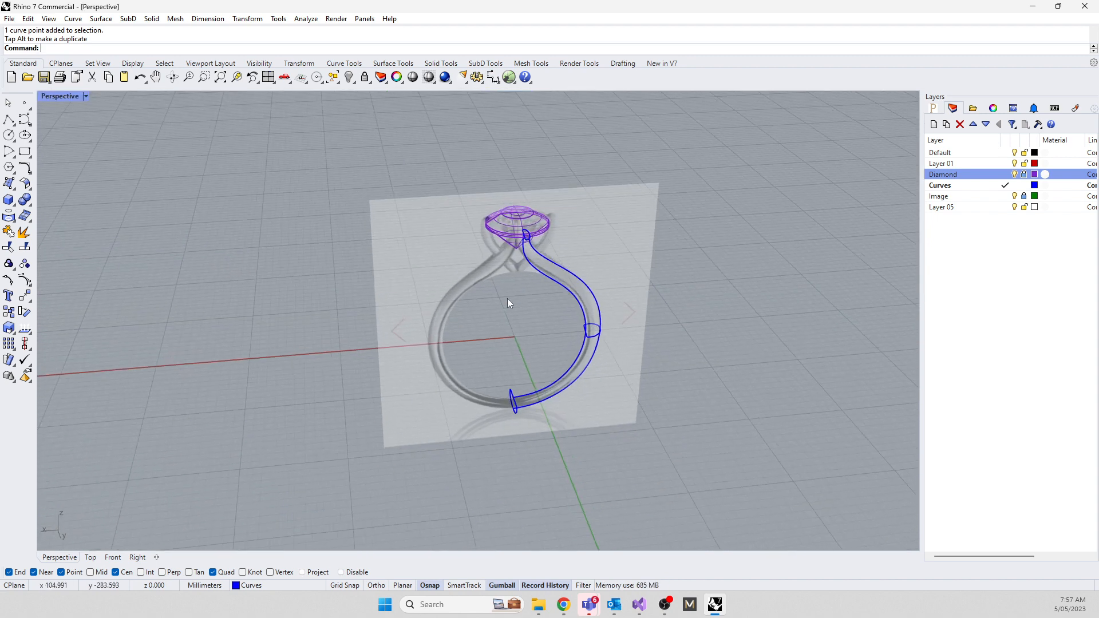
scroll(592, 344, "up", 8)
left_click_drag(600, 384, 517, 372)
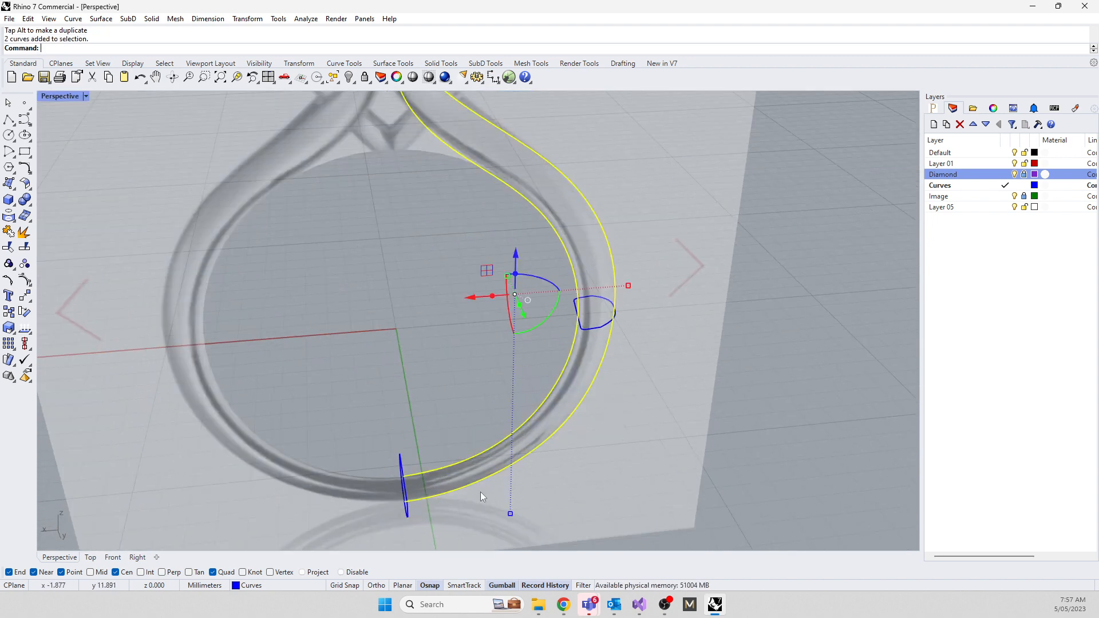
key("Return")
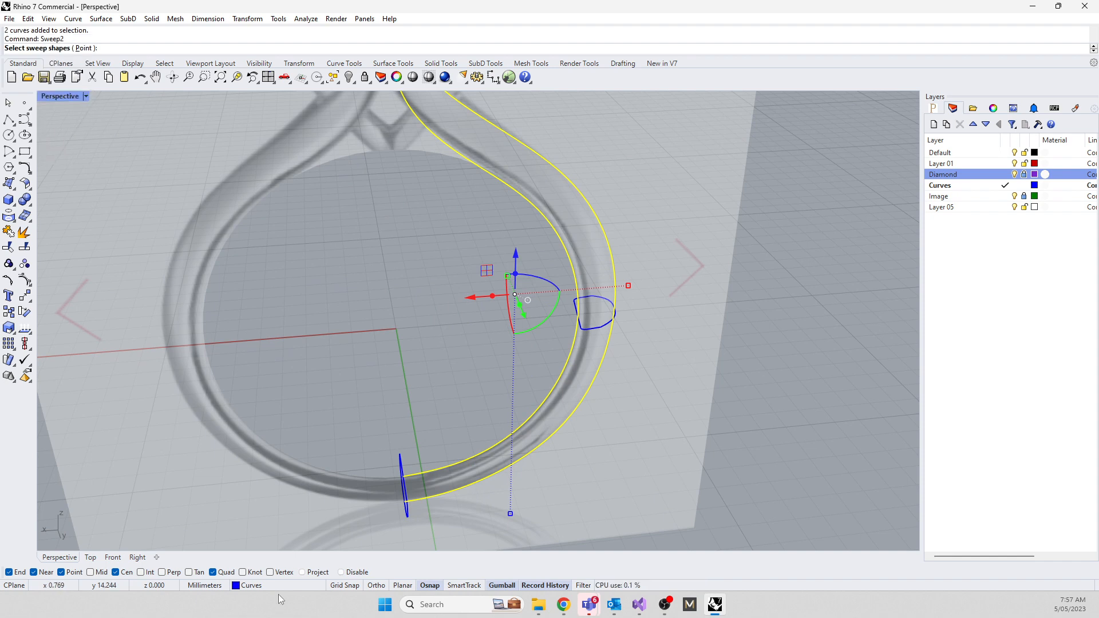
right_click_drag(297, 550, 353, 538)
left_click(472, 496)
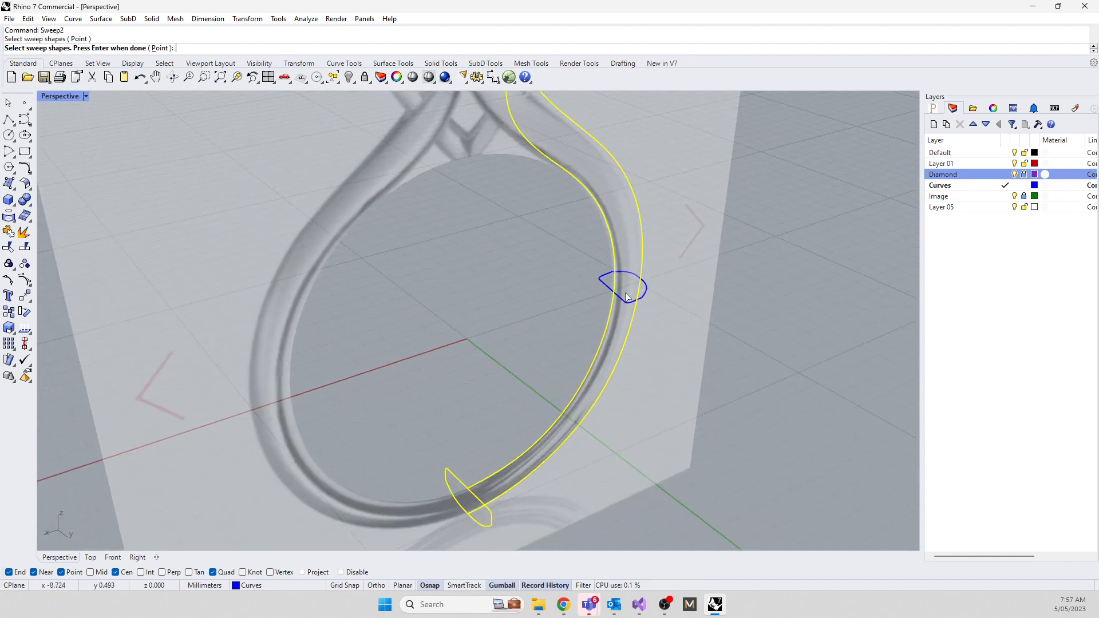
left_click(628, 298)
scroll(627, 298, "down", 5)
scroll(558, 214, "up", 8)
key("Return")
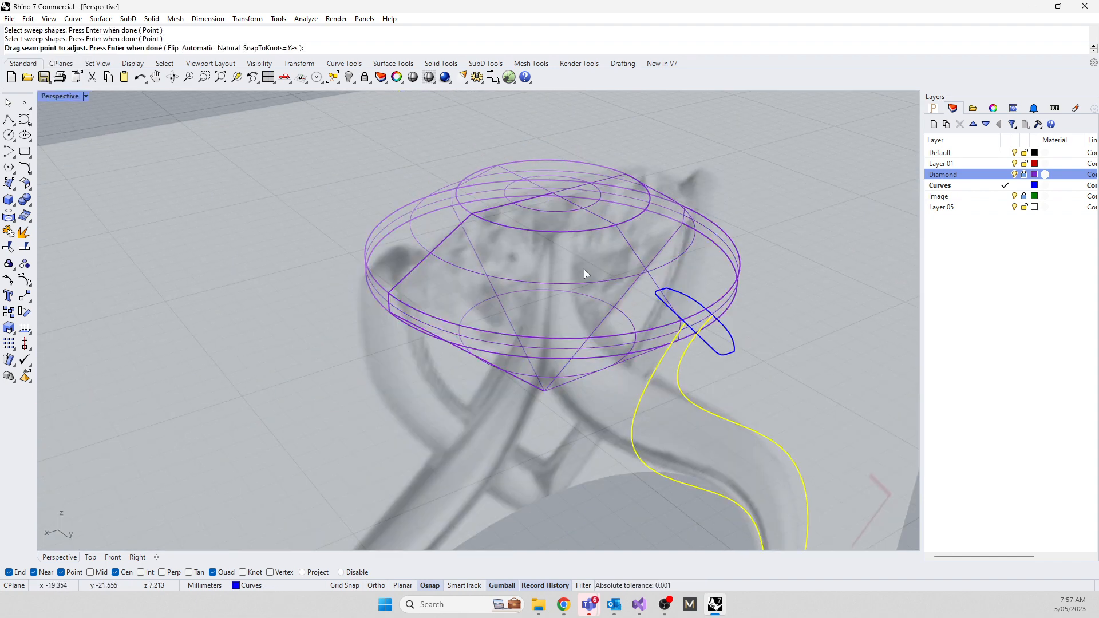
key("Escape")
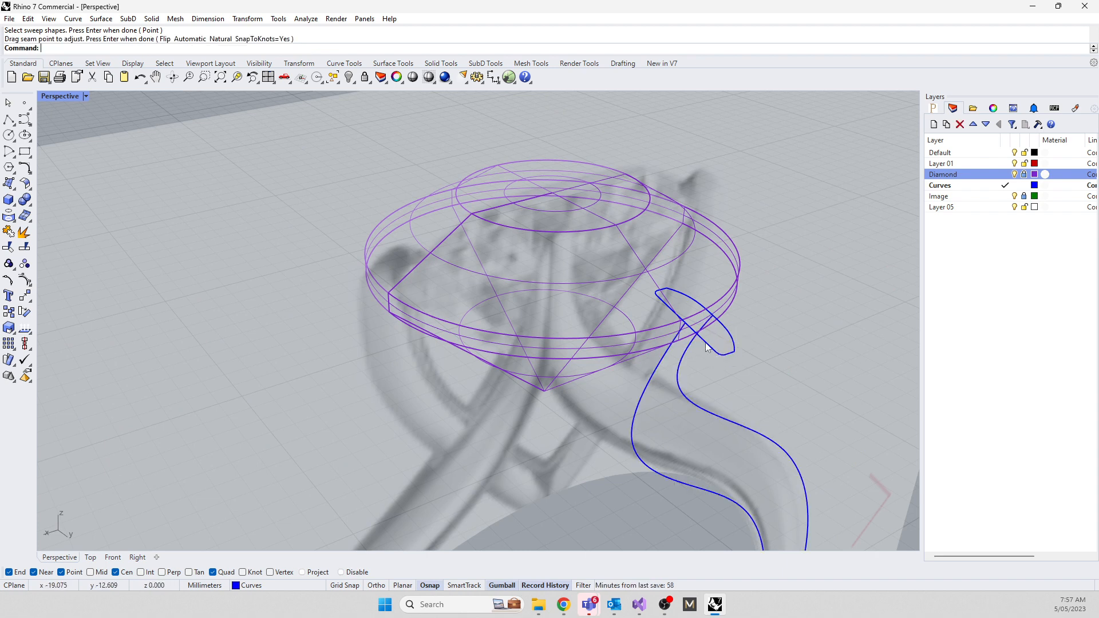
Narrow the cross-section beside the diamond by scaling it along its width, and deselect it
left_click(677, 324)
left_click_drag(667, 302, 674, 310)
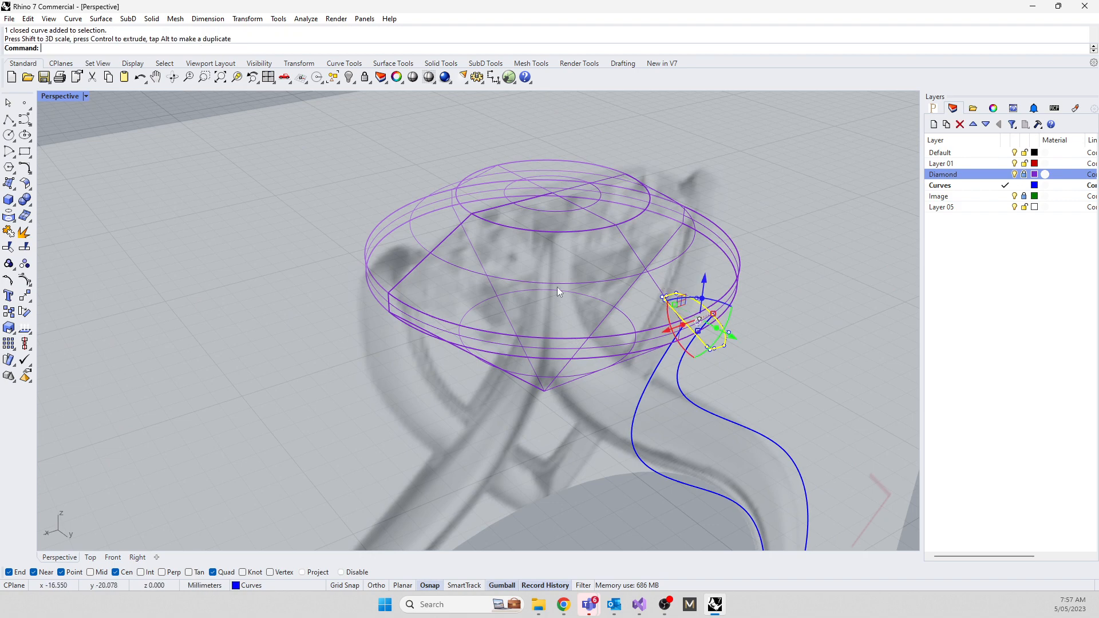
key("Escape")
Start a Sweep2 on the two rails with the base, side and diamond-end cross-sections as sweep shapes
scroll(500, 245, "down", 10)
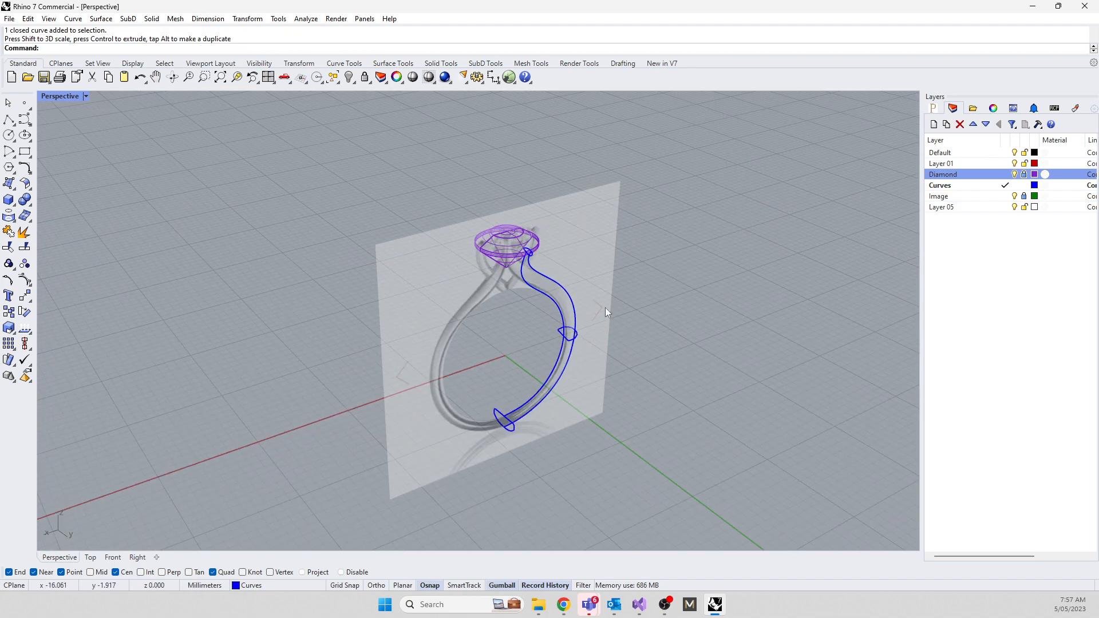
left_click(542, 312)
key("Return")
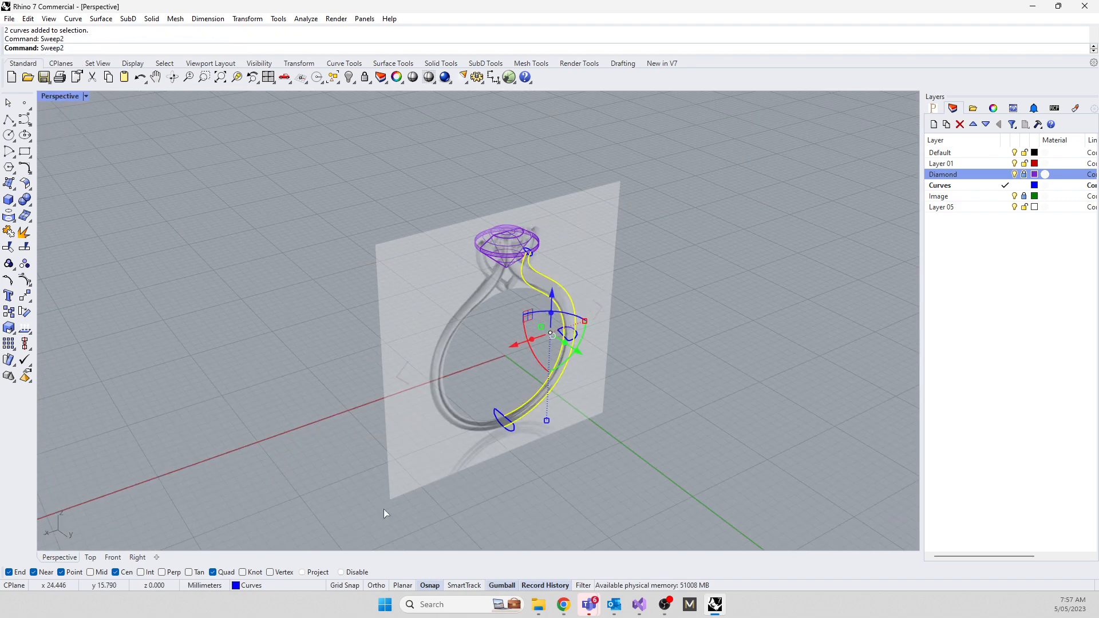
scroll(499, 401, "up", 5)
left_click(501, 430)
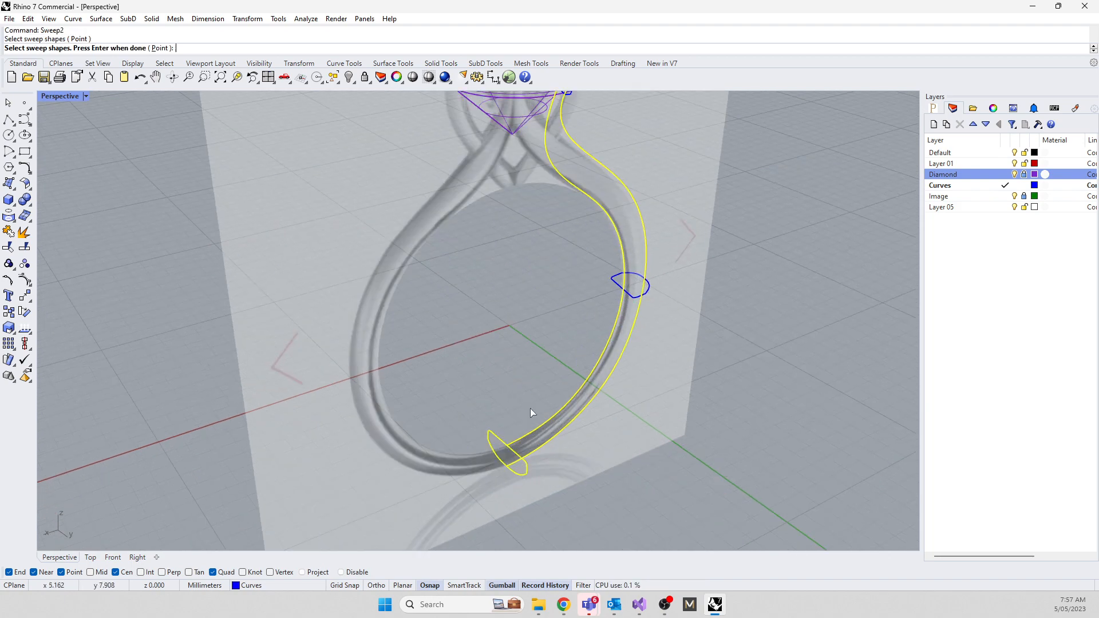
left_click(624, 292)
right_click_drag(623, 289, 576, 222)
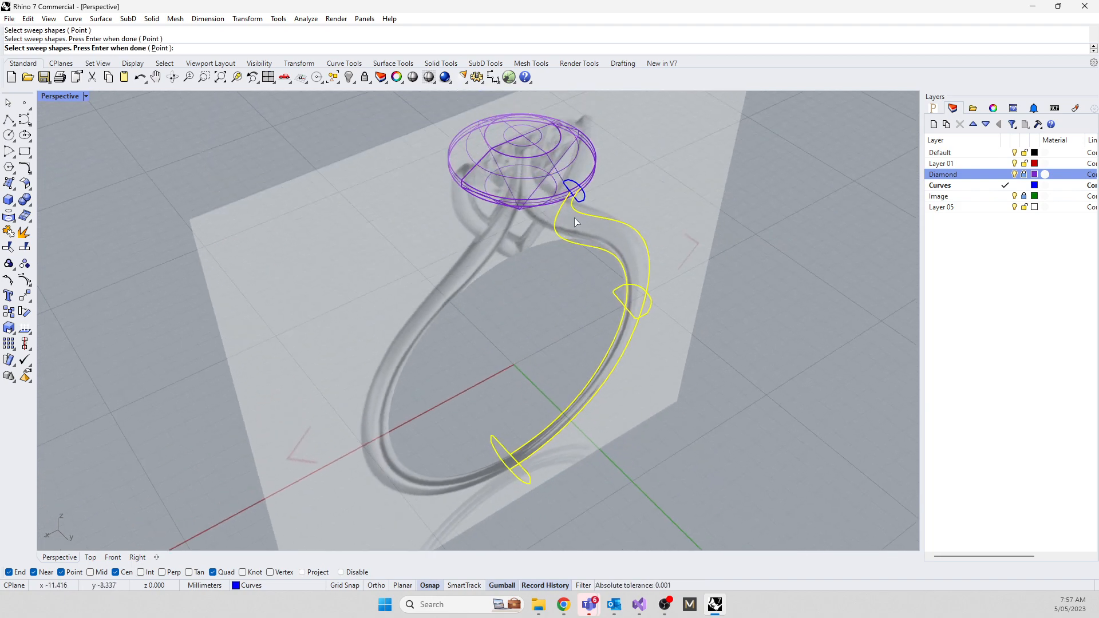
left_click(572, 195)
key("Return")
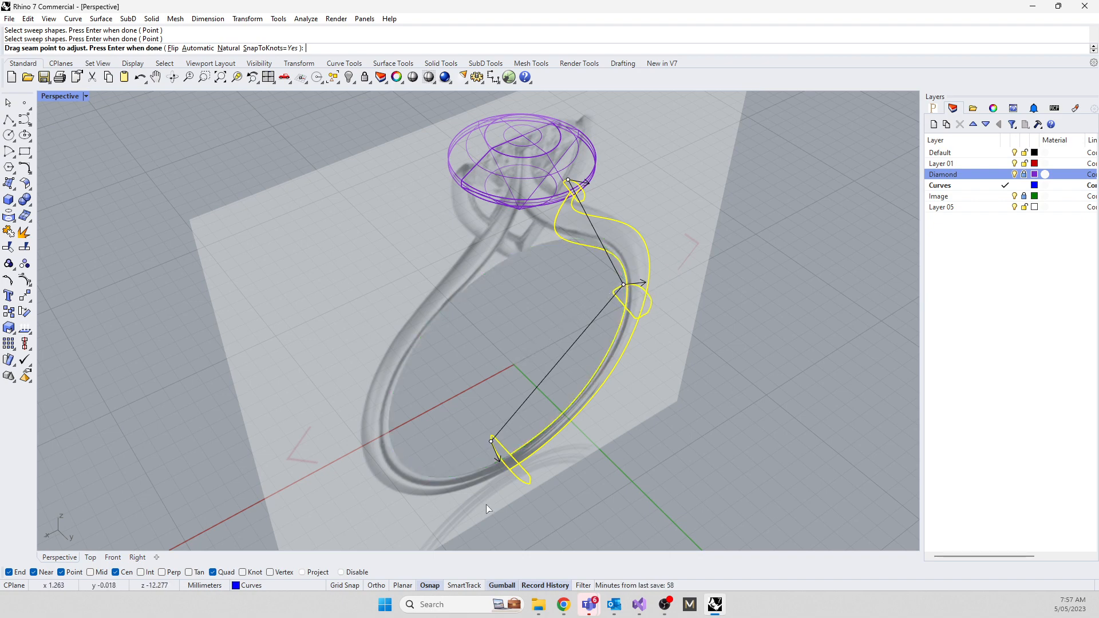
Align the seam points of all three cross-sections on their flat inner edges with matching directions
scroll(513, 456, "up", 7)
left_click_drag(453, 420, 497, 450)
scroll(411, 291, "down", 4)
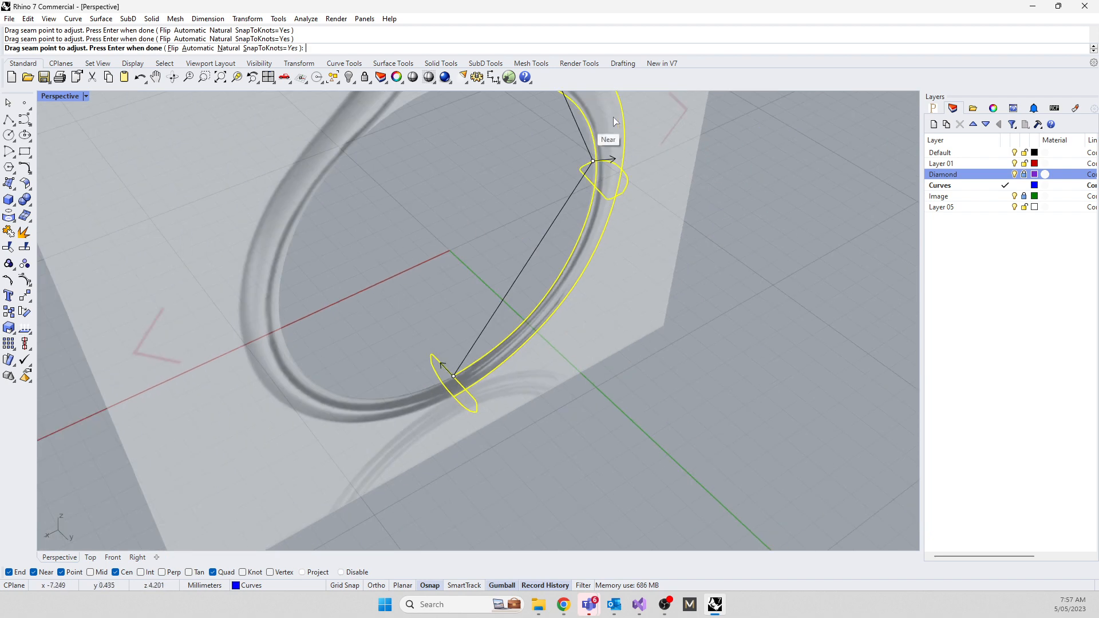
mouse_move(589, 170)
left_mouse_down()
mouse_move(575, 167)
mouse_move(592, 172)
mouse_move(592, 187)
left_mouse_up()
scroll(504, 238, "down", 5)
scroll(501, 138, "up", 6)
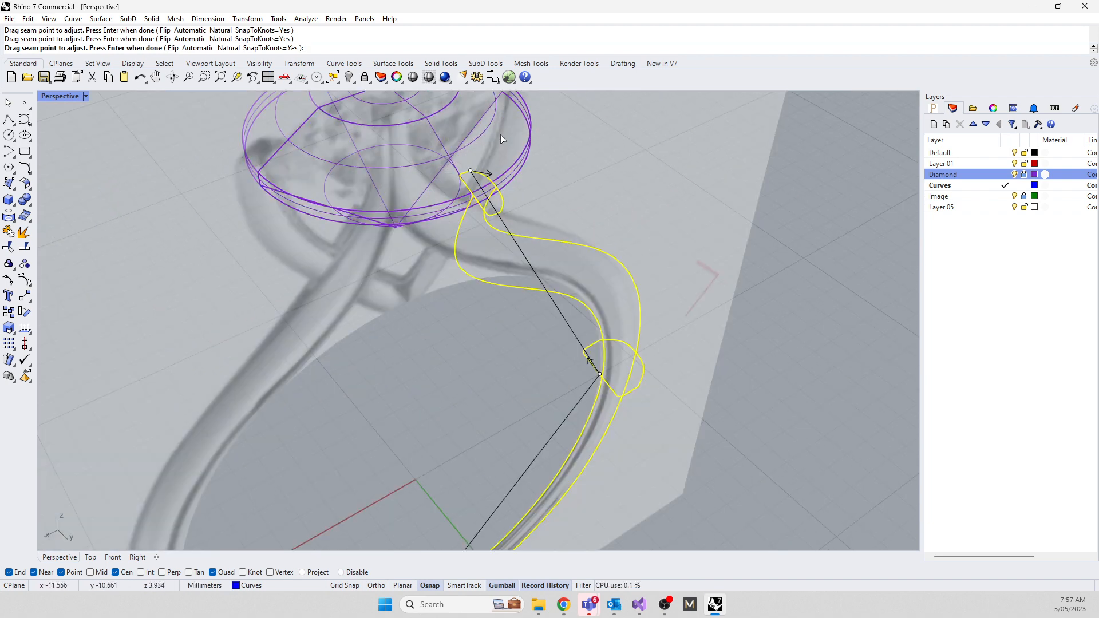
mouse_move(470, 172)
left_mouse_down()
mouse_move(458, 178)
mouse_move(470, 193)
left_mouse_up()
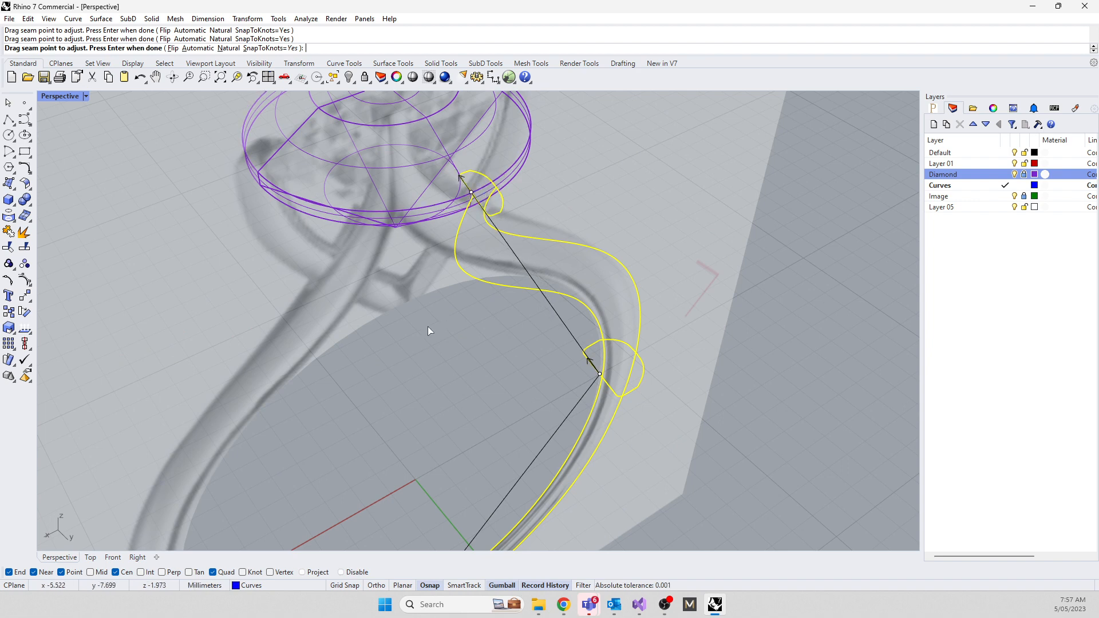
Create the two-rail sweep with cross sections unchanged and Maintain height enabled
key("Return")
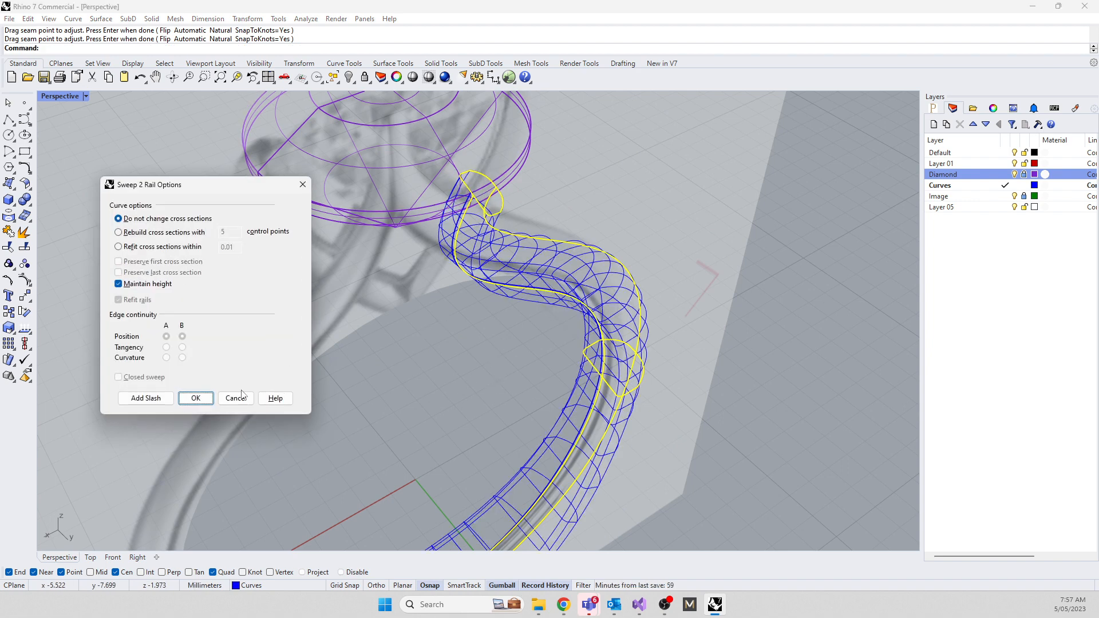
right_click_drag(343, 389, 820, 523)
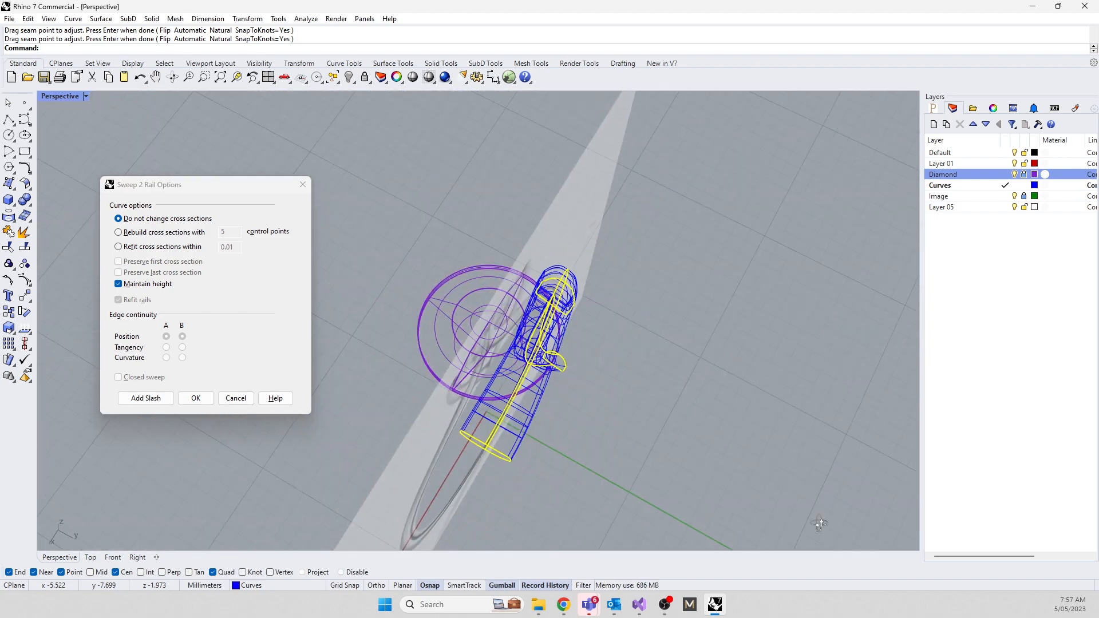
left_click(191, 400)
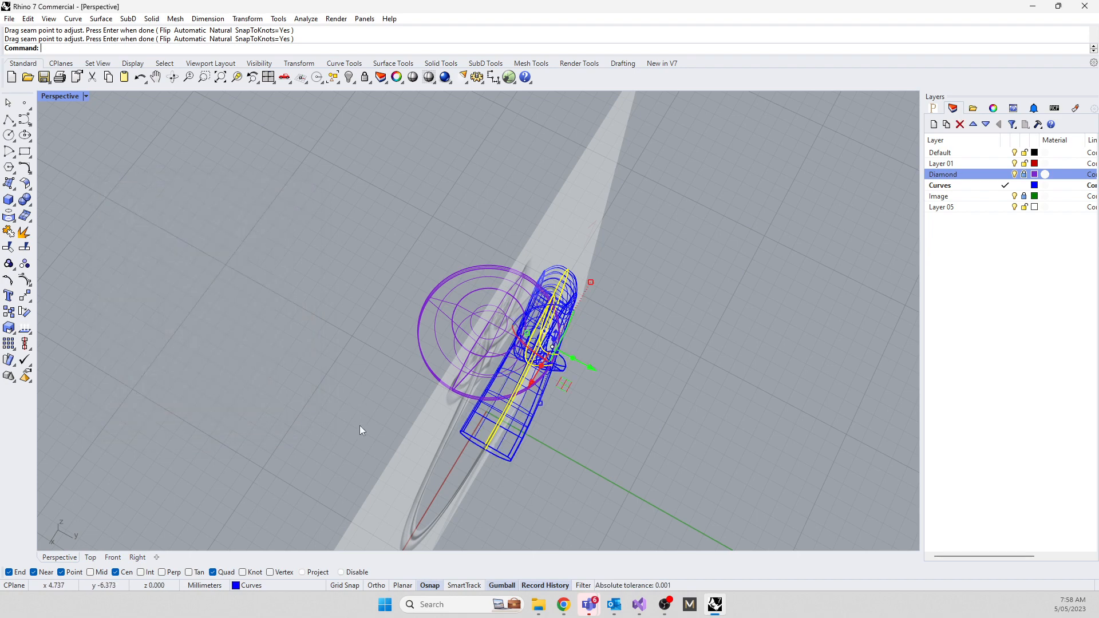
Select the diamond-end cross-section and rotate it so that it lies roughly level beside the diamond
right_click_drag(360, 425, 358, 310)
left_click(355, 305)
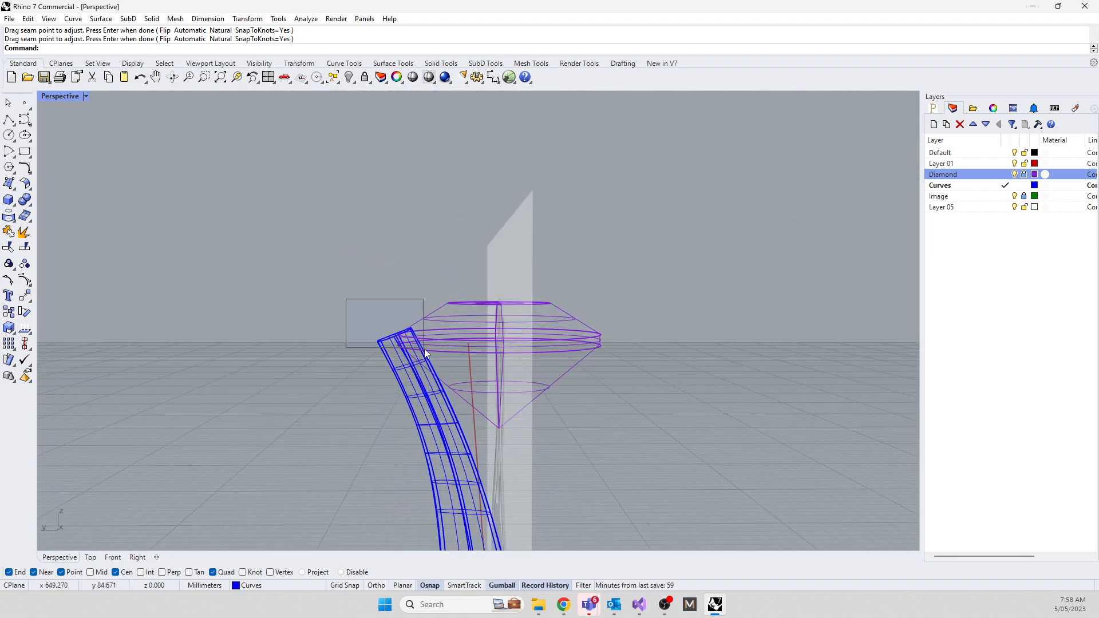
left_click_drag(424, 349, 408, 362)
scroll(424, 348, "up", 2)
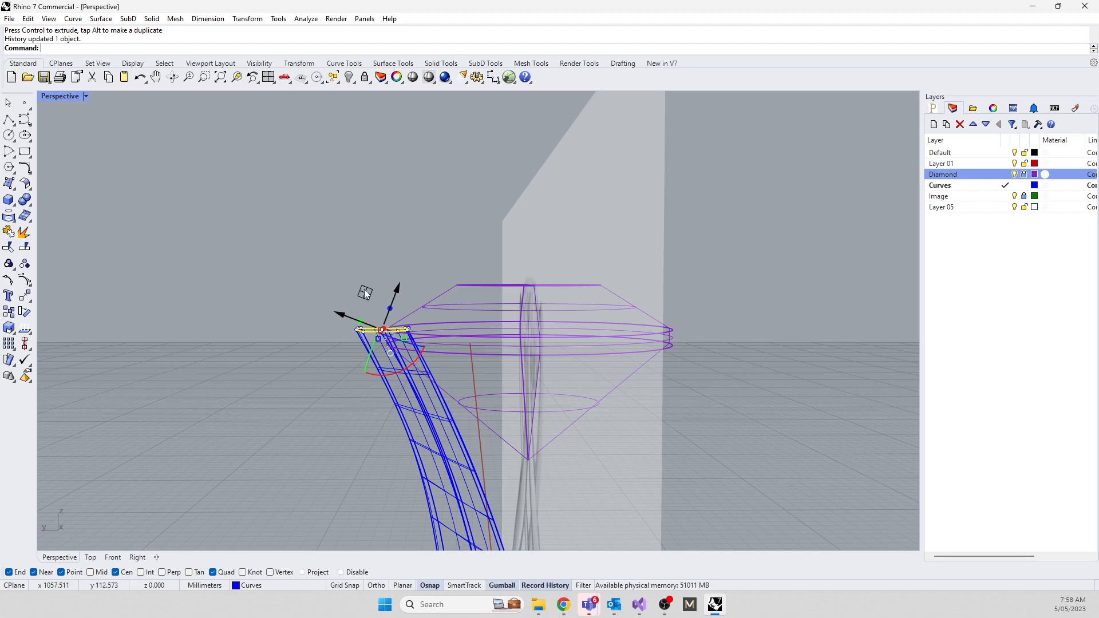
Scale the diamond-end cross-section slightly along one of its axes
right_click_drag(359, 287, 676, 384)
scroll(590, 275, "down", 8)
mouse_move(576, 389)
right_mouse_down()
mouse_move(585, 418)
mouse_move(575, 403)
right_mouse_up()
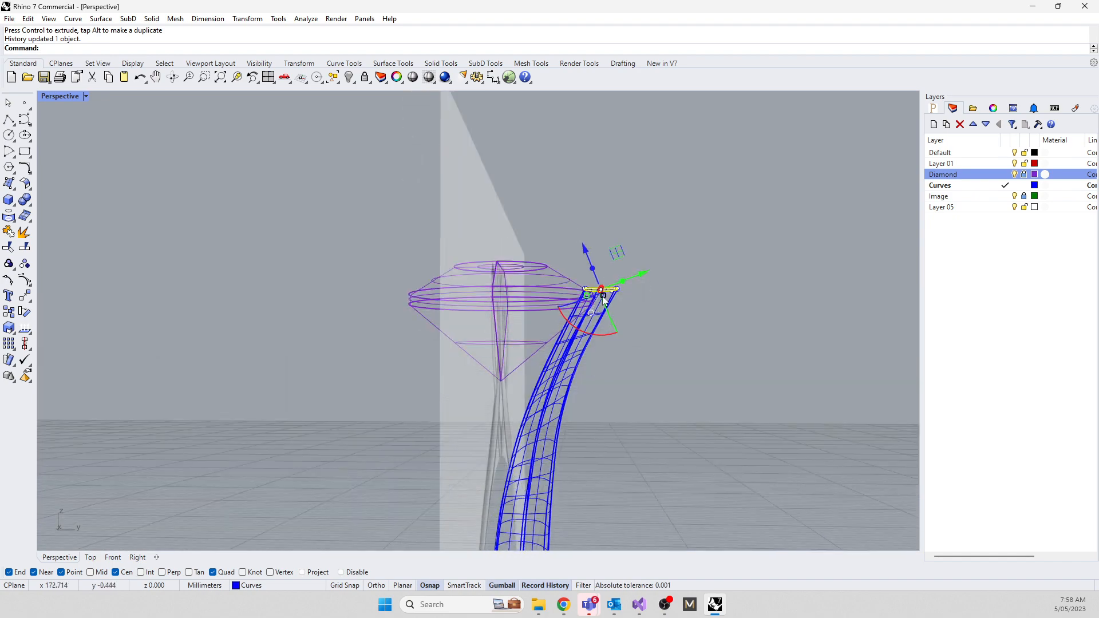
scroll(605, 298, "up", 3)
right_click_drag(605, 298, 570, 369)
scroll(565, 404, "up", 6)
left_click_drag(552, 410, 557, 410)
right_click_drag(542, 448, 470, 372)
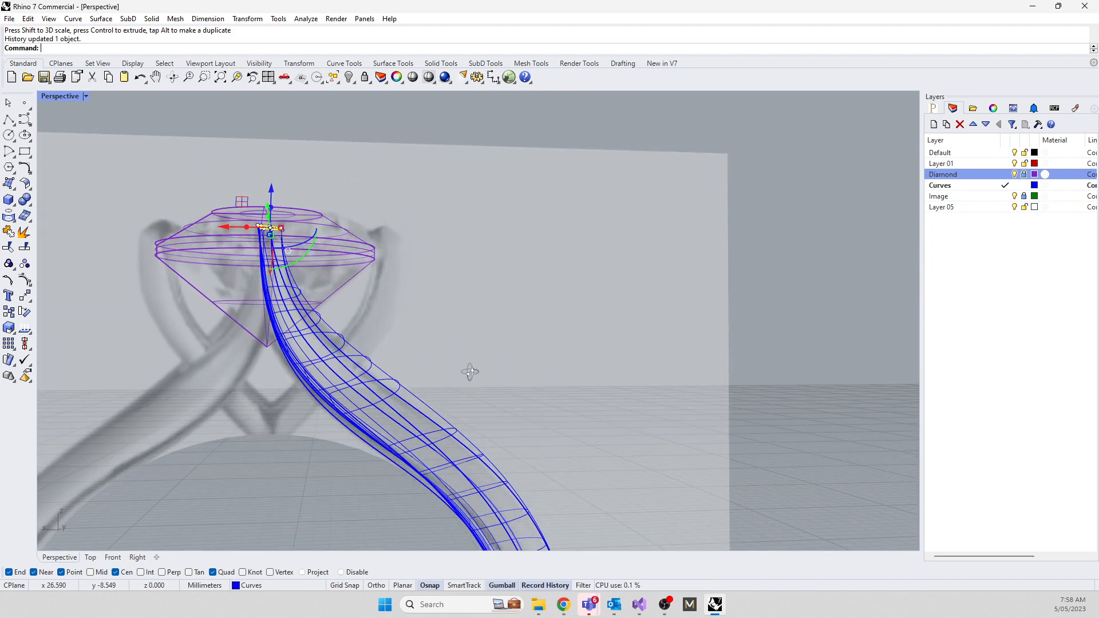
Restore the four-view layout and rotate the diamond-end cross-section slightly about its centre in the Front view
double_click(53, 97)
scroll(313, 432, "down", 4)
scroll(373, 428, "up", 9)
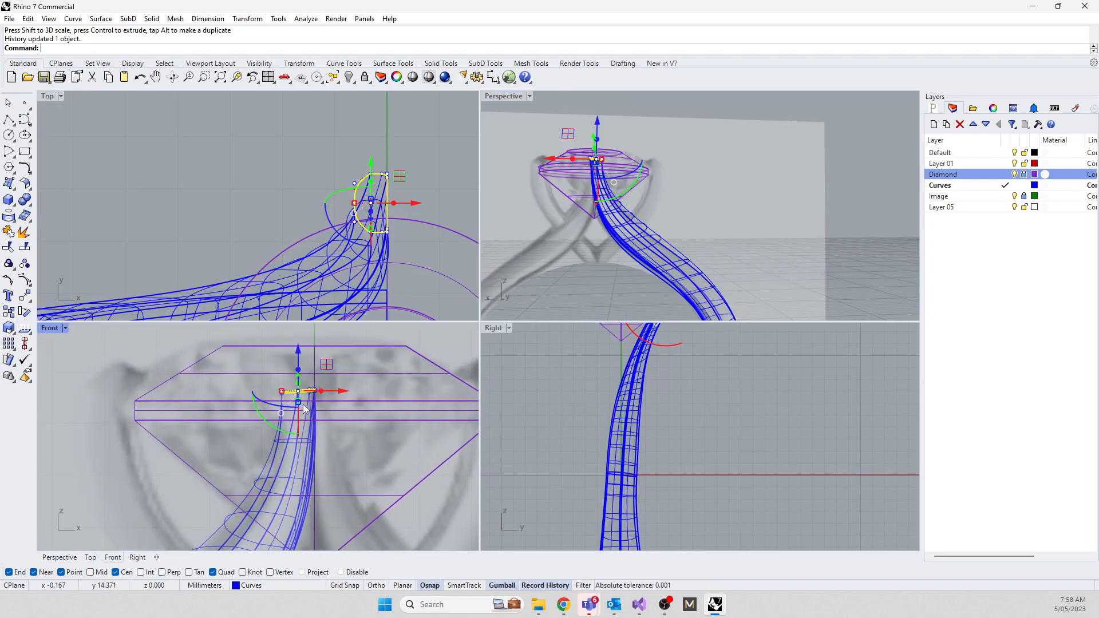
scroll(290, 402, "up", 3)
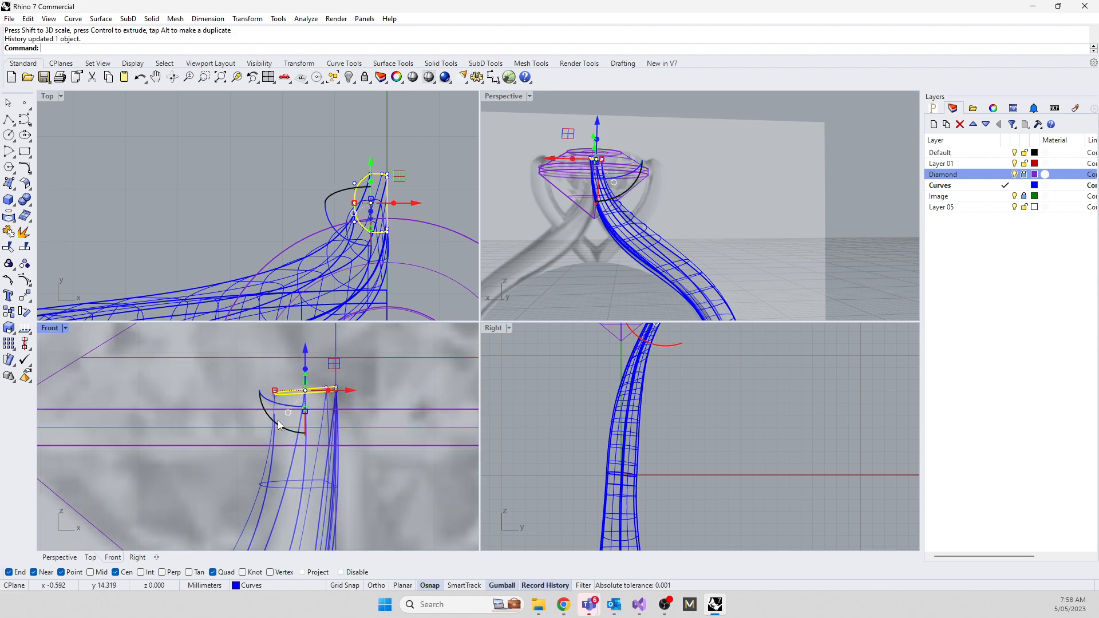
left_click(239, 378)
left_click_drag(325, 402, 355, 411)
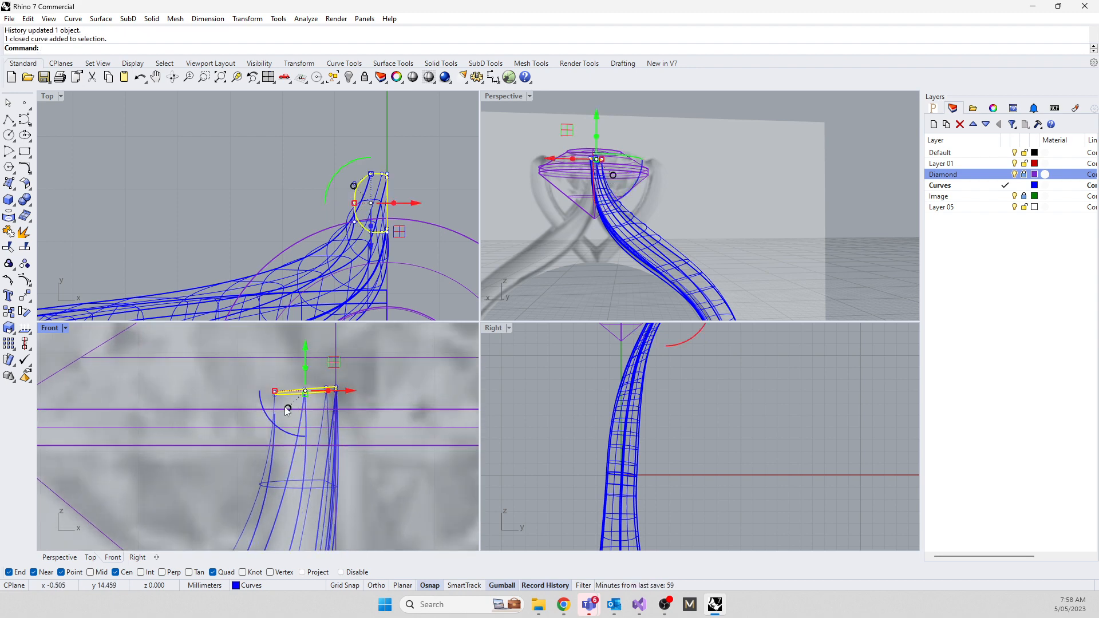
left_click_drag(265, 414, 262, 411)
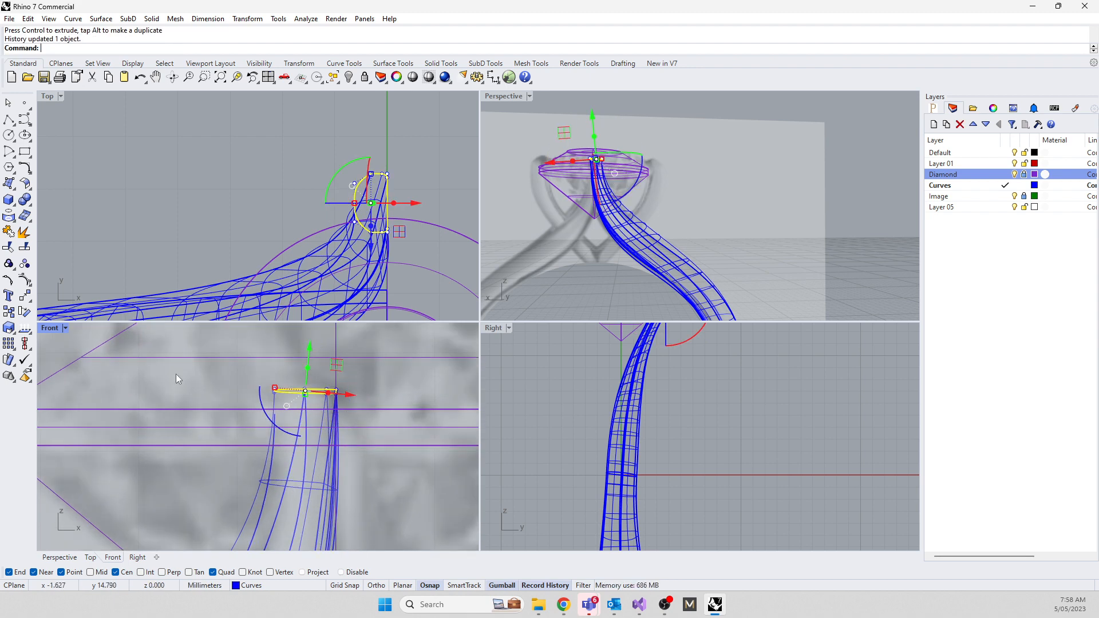
Raise the diamond-end cross-section in the Front view to the upper part of the diamond
scroll(262, 401, "down", 8)
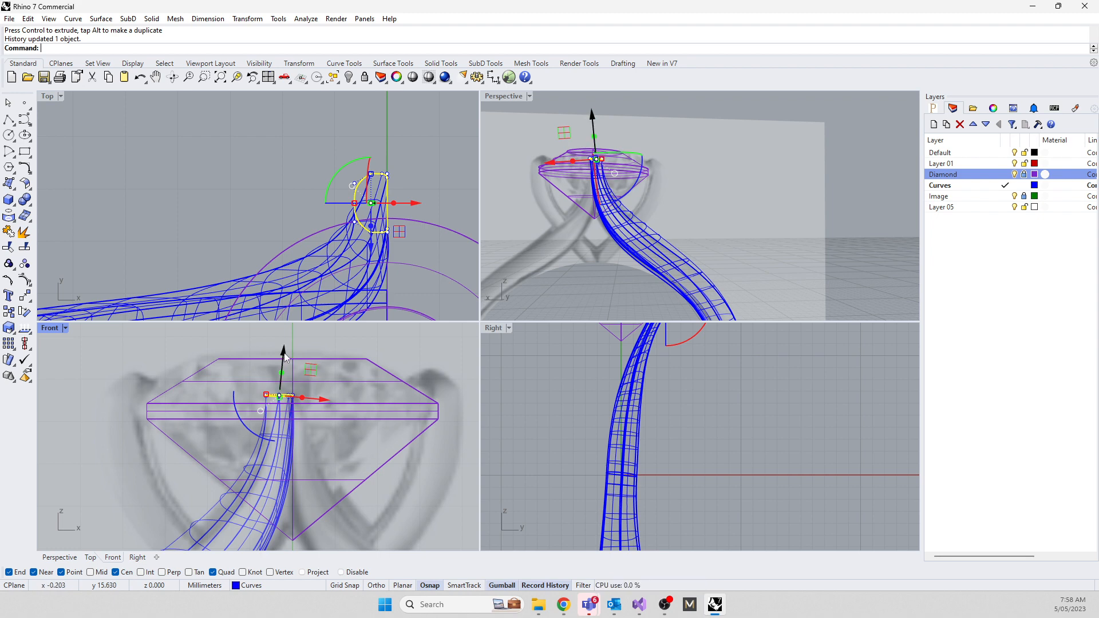
left_click_drag(284, 357, 284, 349)
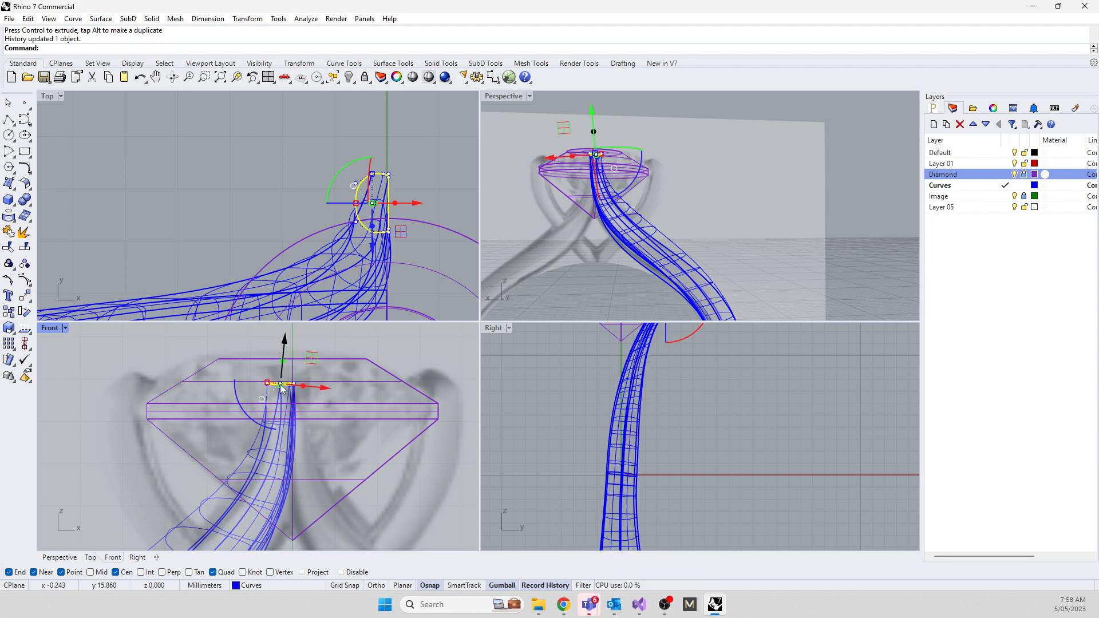
right_click_drag(692, 241, 517, 204)
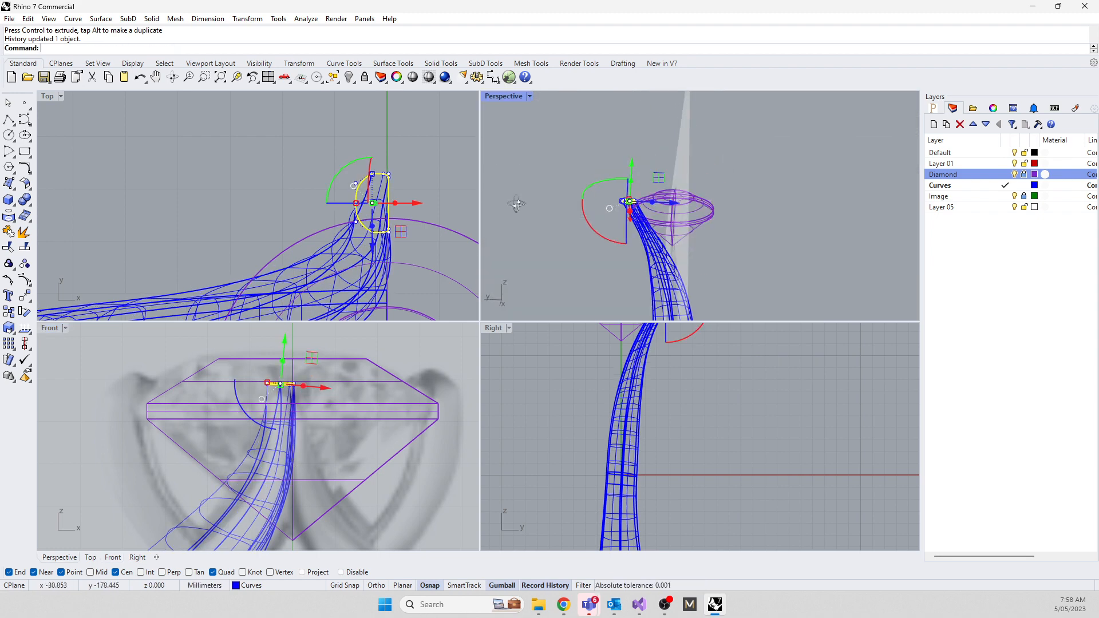
Set the Perspective view to the Shaded display mode to check the swept band against the reference image
left_click(501, 95)
left_click(573, 140)
mouse_move(580, 218)
right_mouse_down()
mouse_move(584, 279)
mouse_move(756, 225)
mouse_move(857, 267)
mouse_move(750, 234)
right_mouse_up()
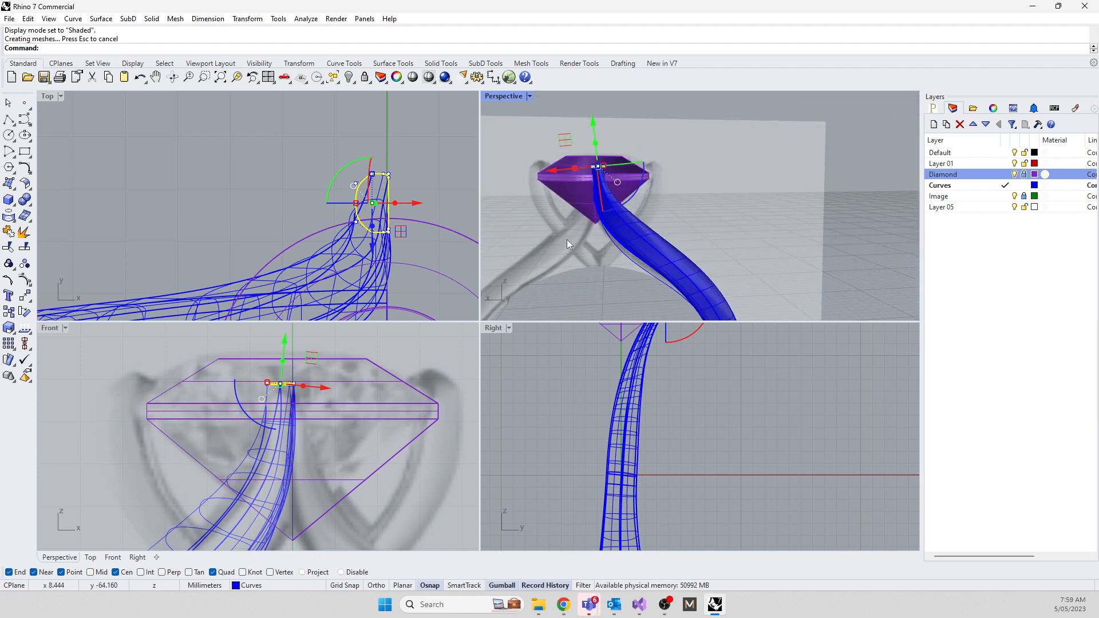
right_click_drag(567, 241, 642, 255)
Select the inner rail and move its control point below the diamond closer to the ring's vertical centre line in the Front view
left_click(632, 269)
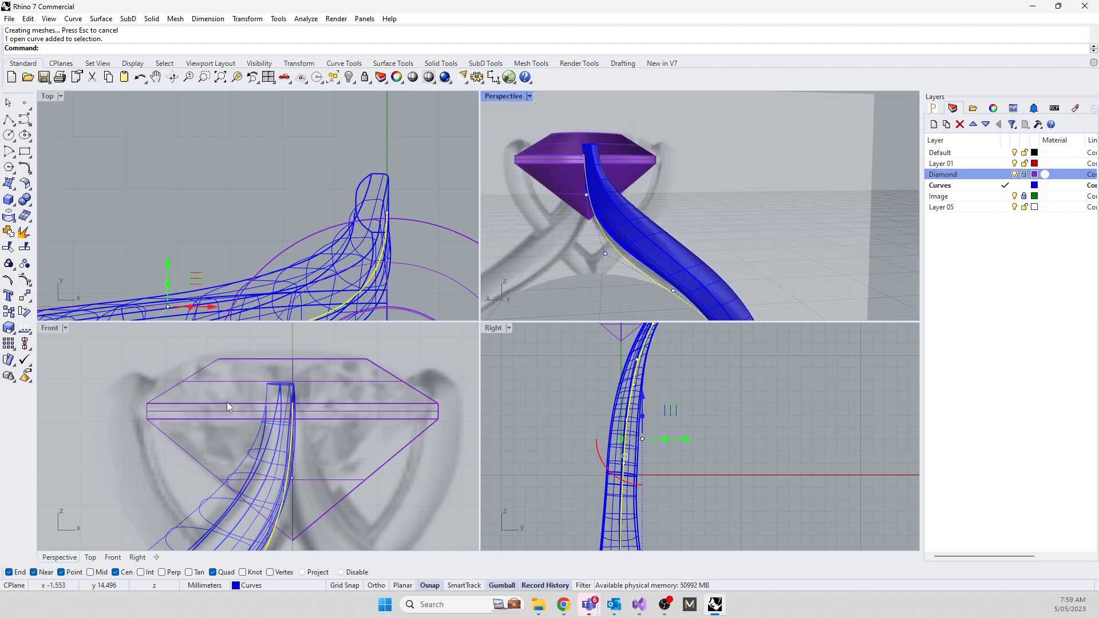
scroll(227, 402, "down", 5)
right_click_drag(229, 465, 261, 434)
scroll(283, 480, "up", 3)
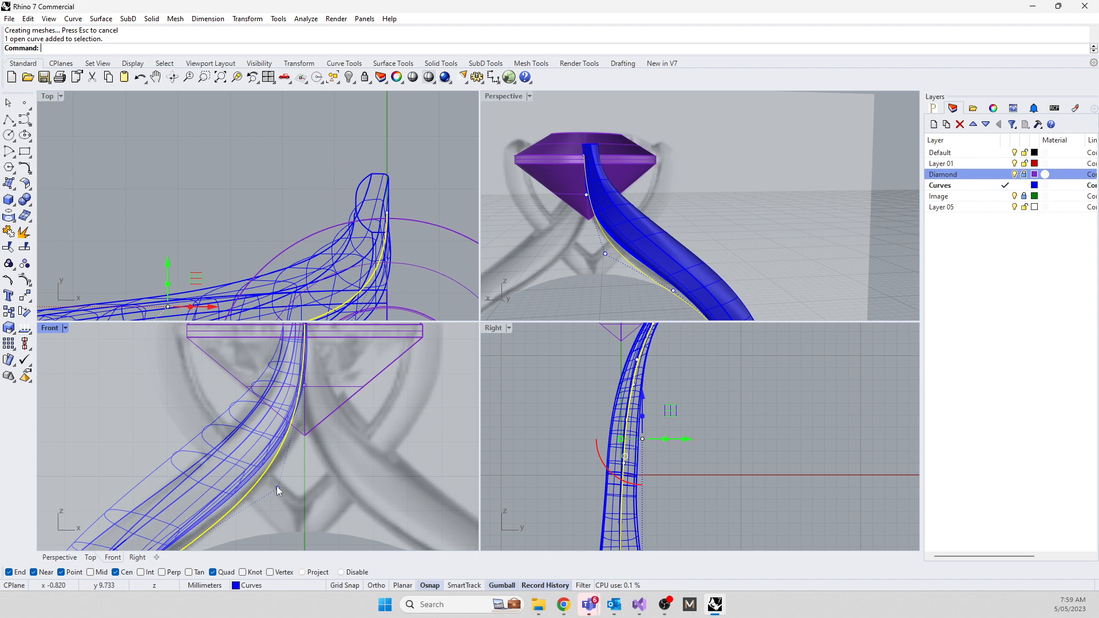
left_click(278, 488)
mouse_move(301, 465)
left_mouse_down()
mouse_move(326, 441)
mouse_move(317, 463)
left_mouse_up()
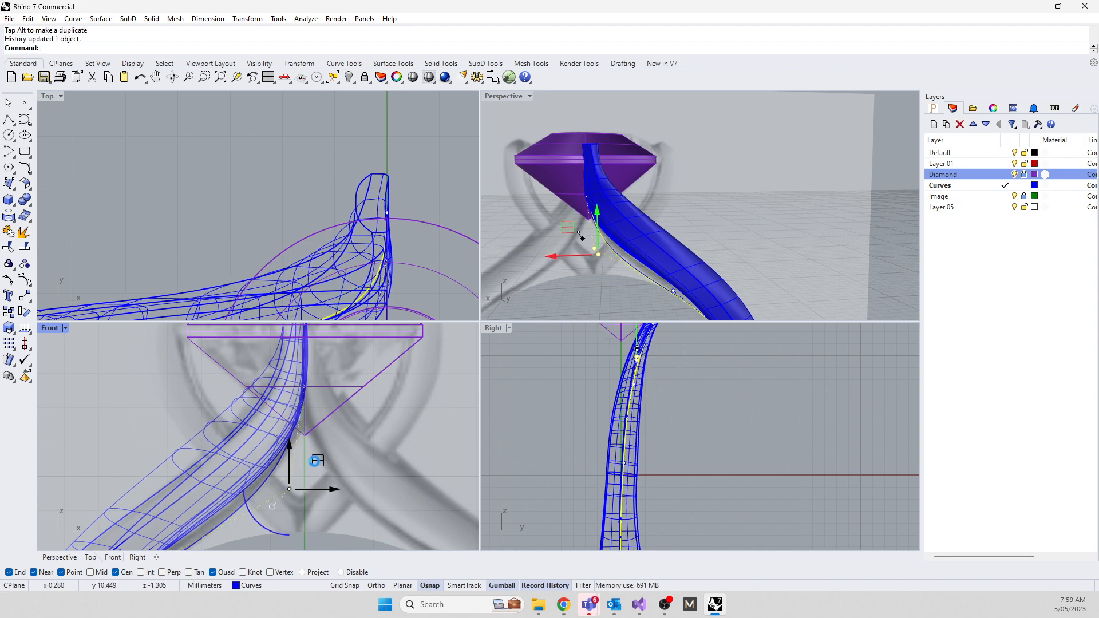
scroll(283, 404, "down", 8)
right_click_drag(626, 253, 636, 217)
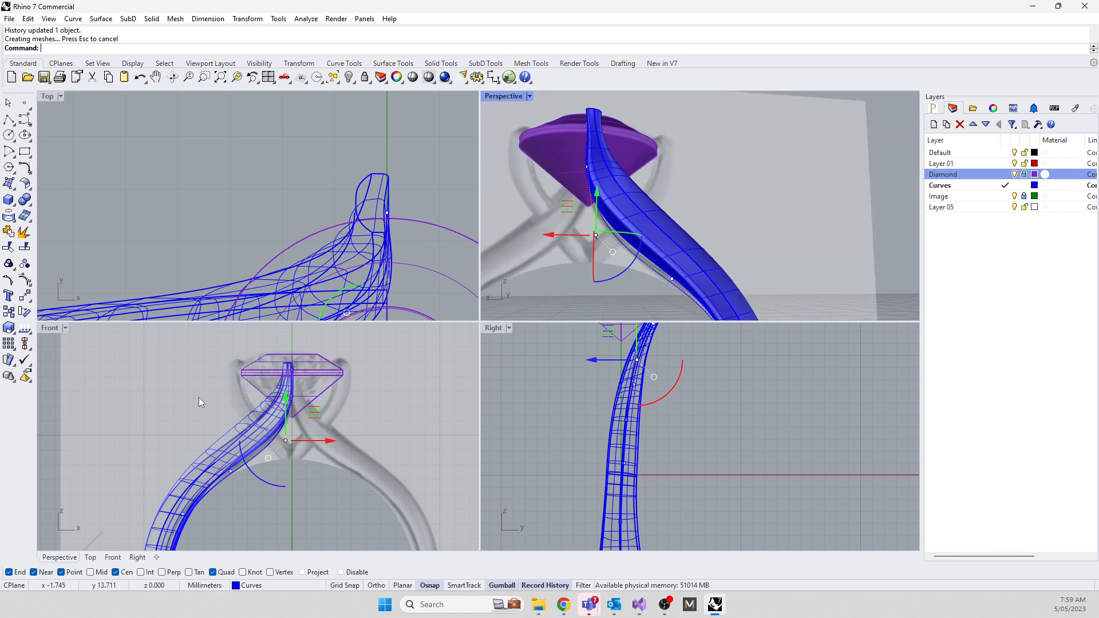
Select the outer rail and move its middle control point inward and down in the Front view to follow the reference image
scroll(223, 441, "up", 5)
left_click(236, 457)
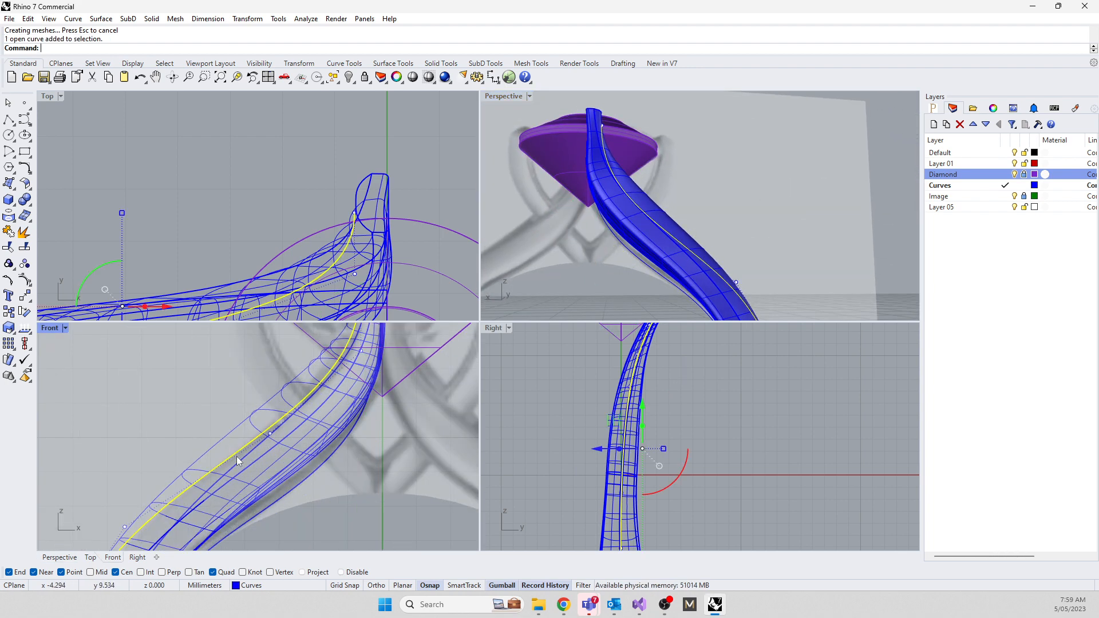
left_click(271, 433)
left_click_drag(298, 405, 312, 418)
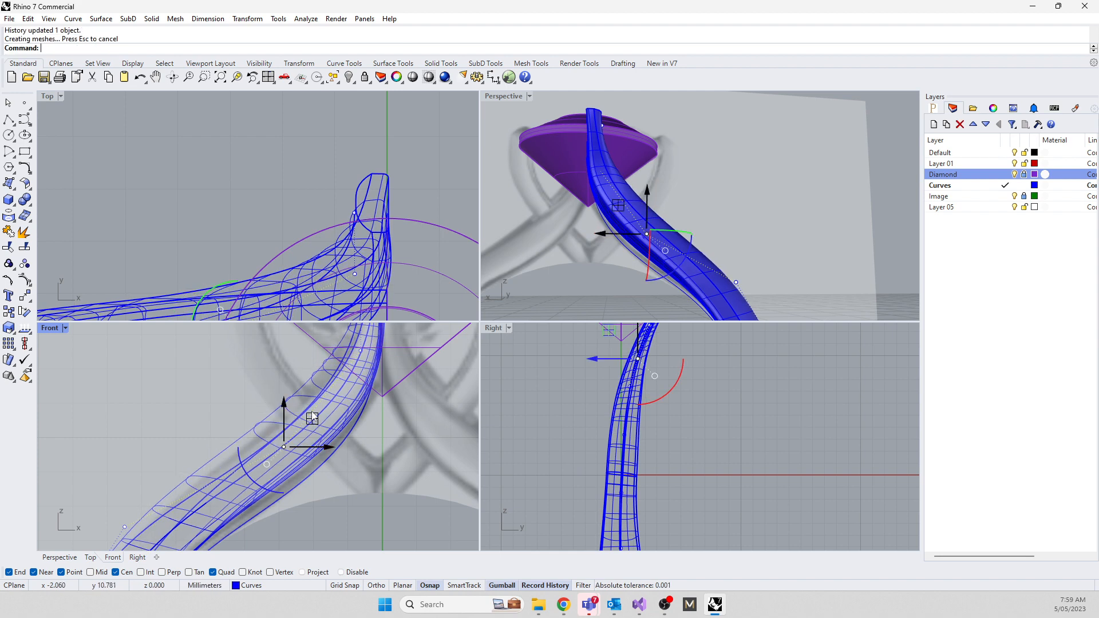
Move the inner rail's control point below the diamond slightly further down and inward, and deselect it
left_click(342, 435)
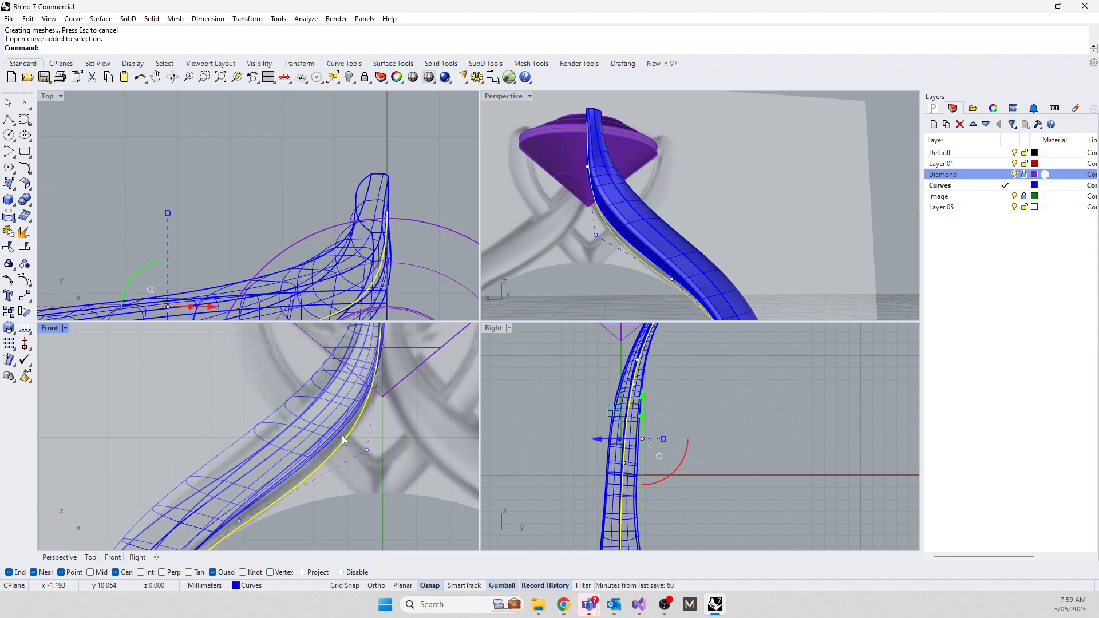
left_click(368, 452)
left_click_drag(391, 423, 397, 437)
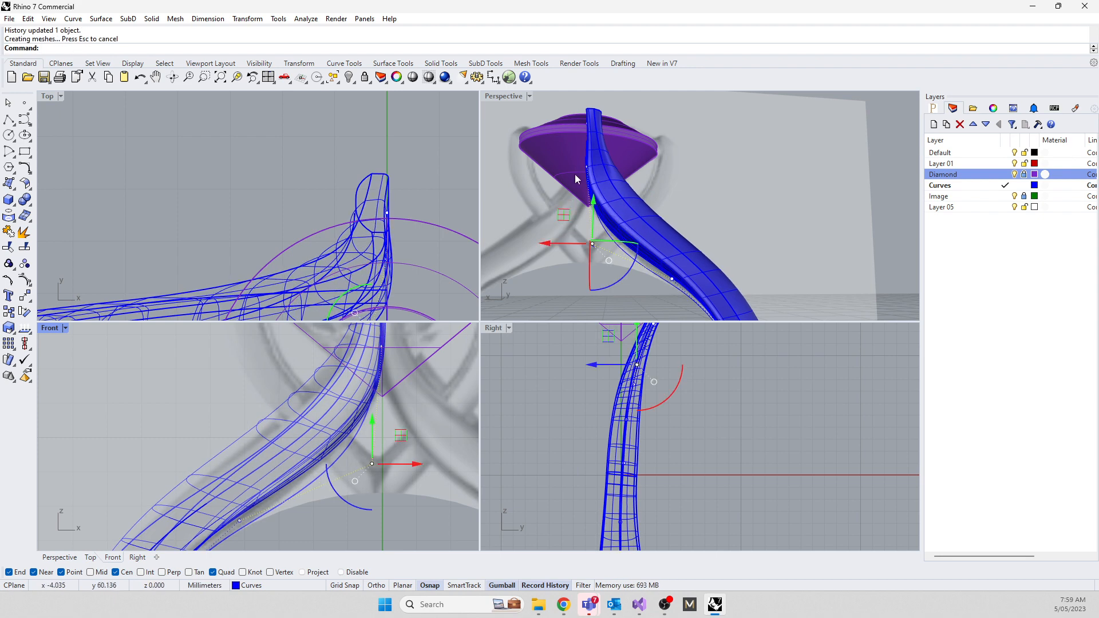
right_click_drag(613, 179, 313, 453)
right_click_drag(585, 234, 629, 263)
key("Escape")
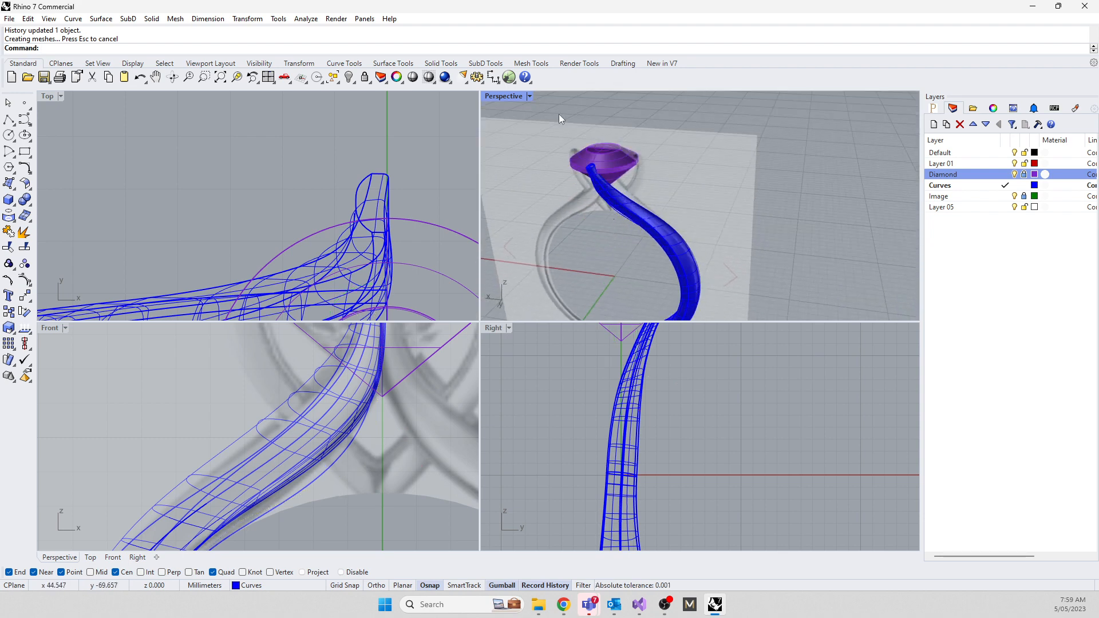
Set the Perspective view to the Rendered display mode and leave the swept band deselected
left_click(530, 97)
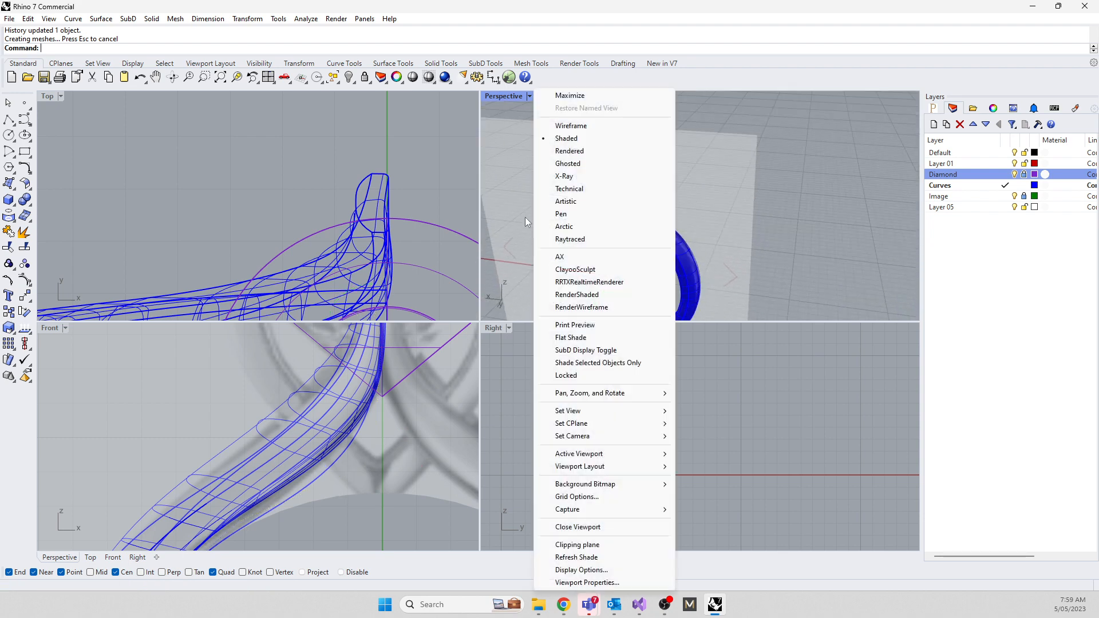
left_click(570, 150)
right_click_drag(584, 218, 597, 276)
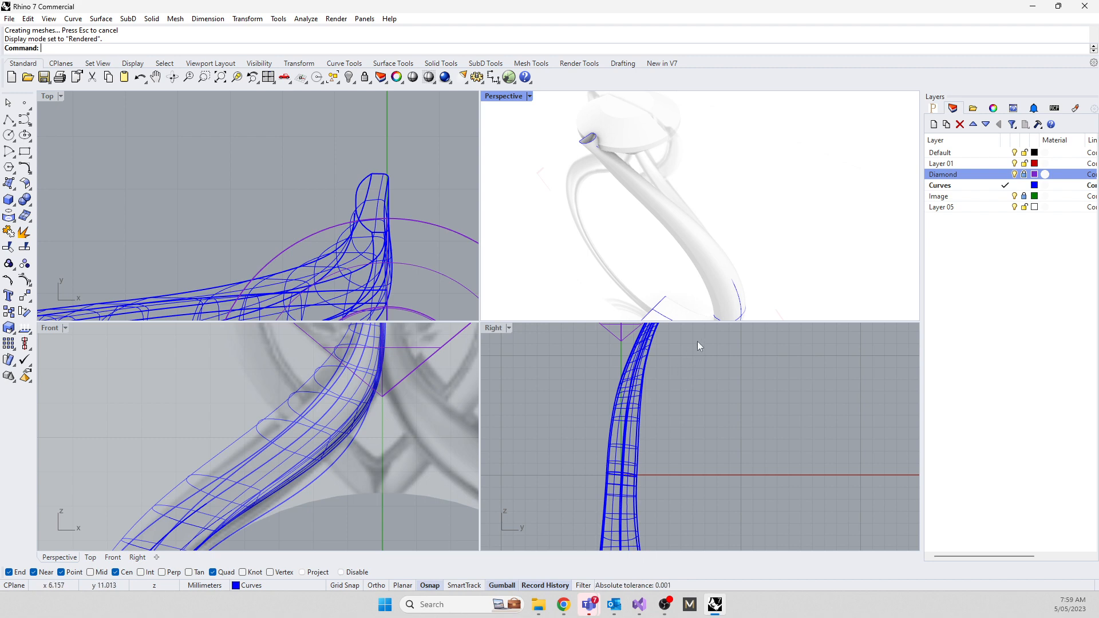
left_click(670, 226)
key("Escape")
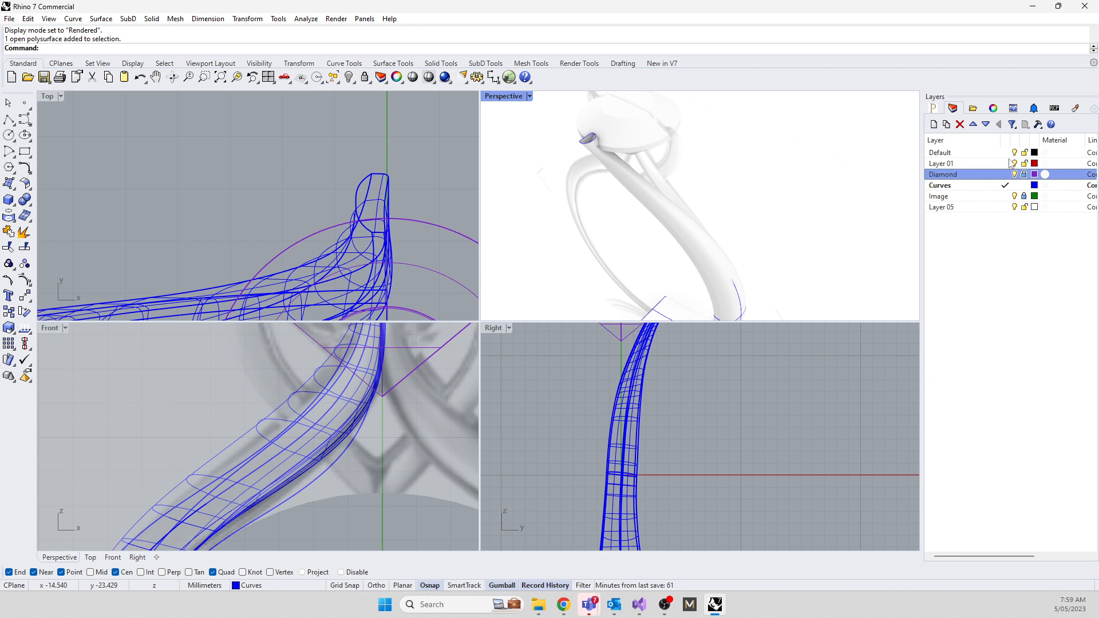
Apply the Satin Yellow Gold material from the Metal > Satin library folder to the swept band
left_click(974, 109)
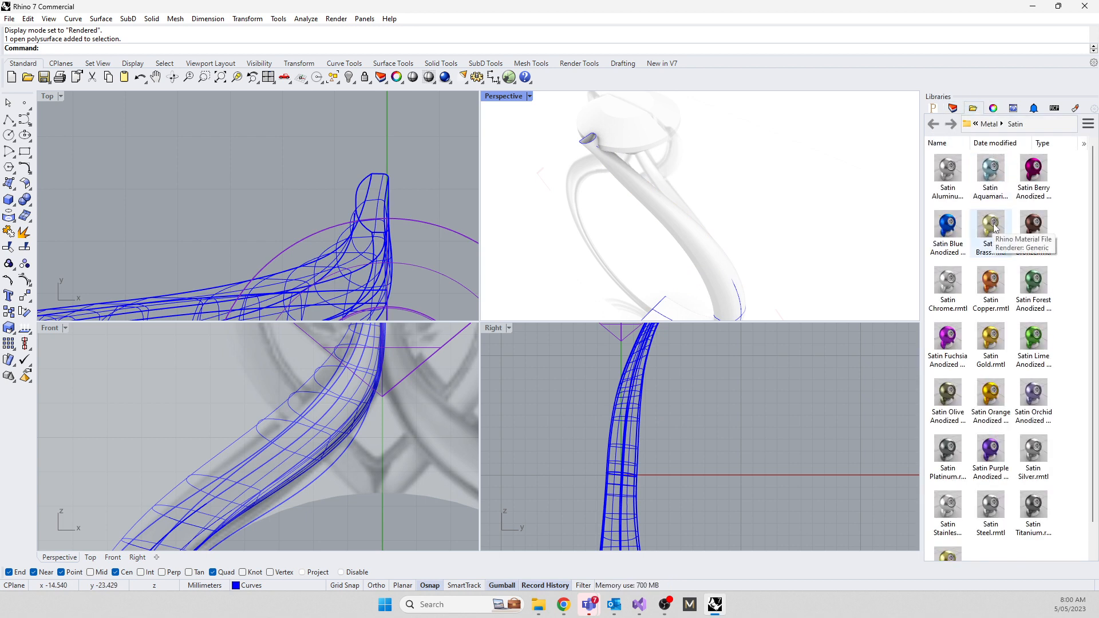
scroll(993, 228, "down", 1)
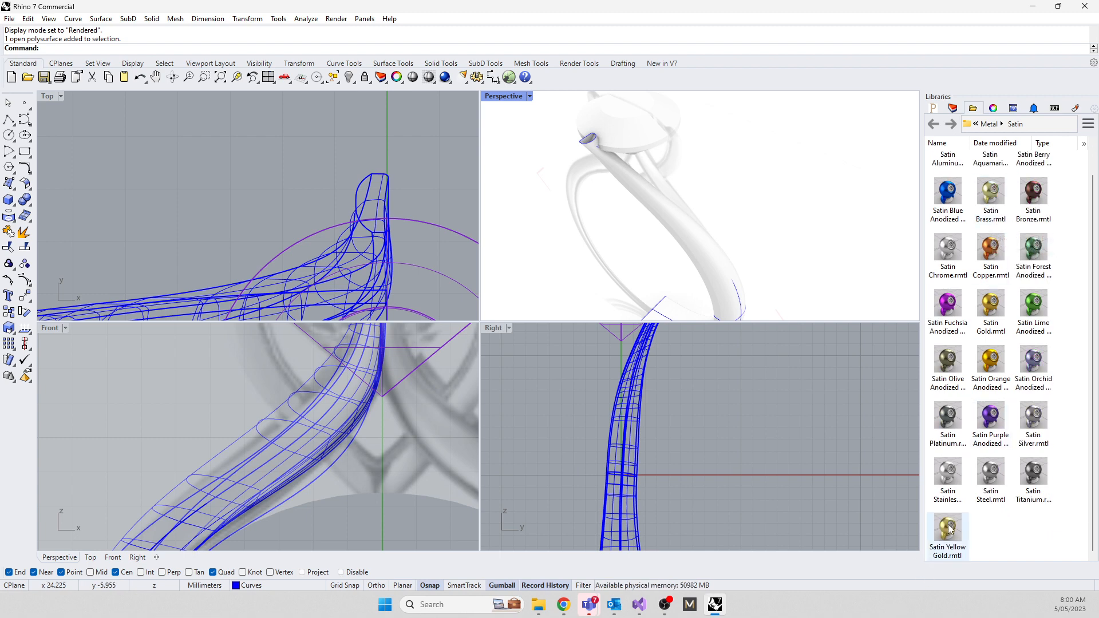
left_click_drag(945, 535, 675, 240)
left_click(630, 235)
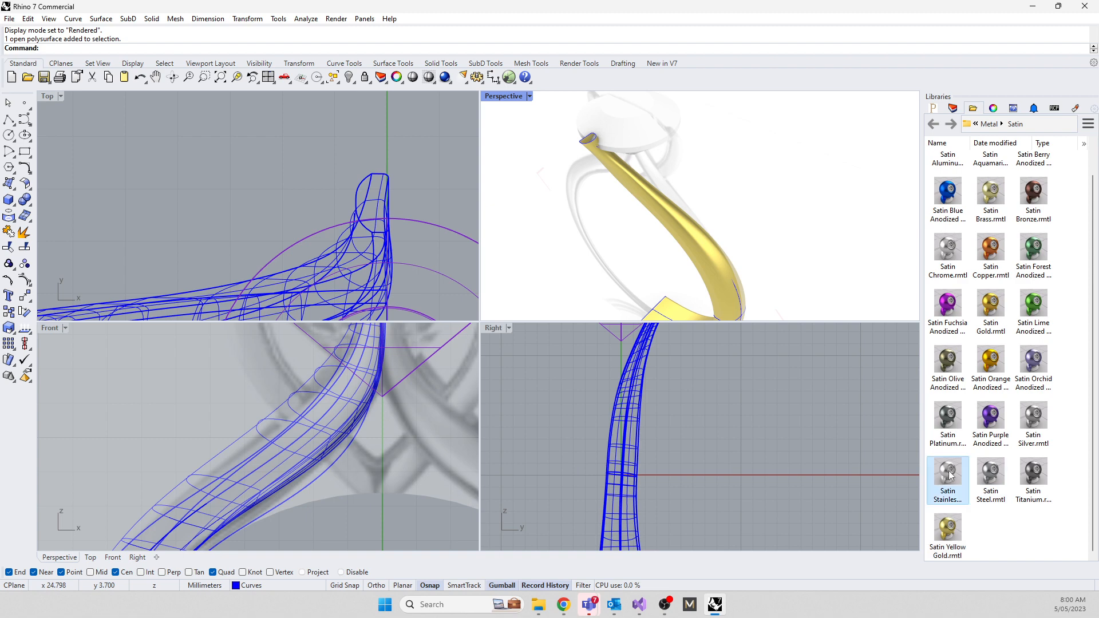
Apply the Satin Stainless material from the satin metal library to the swept band
left_click(659, 199)
left_click(556, 253)
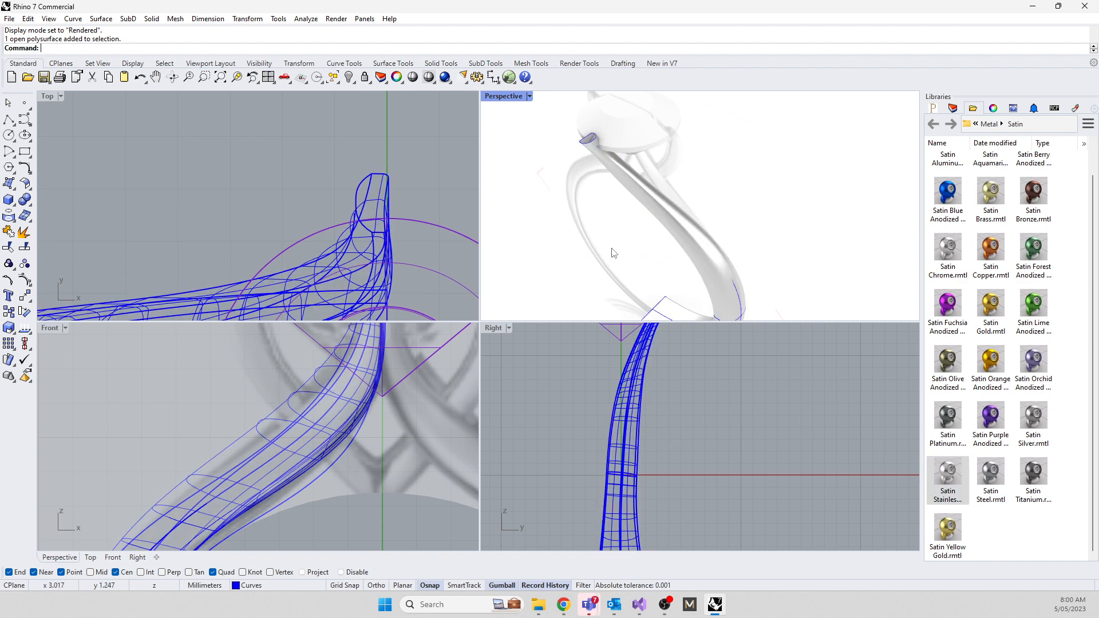
right_click_drag(613, 251, 548, 309)
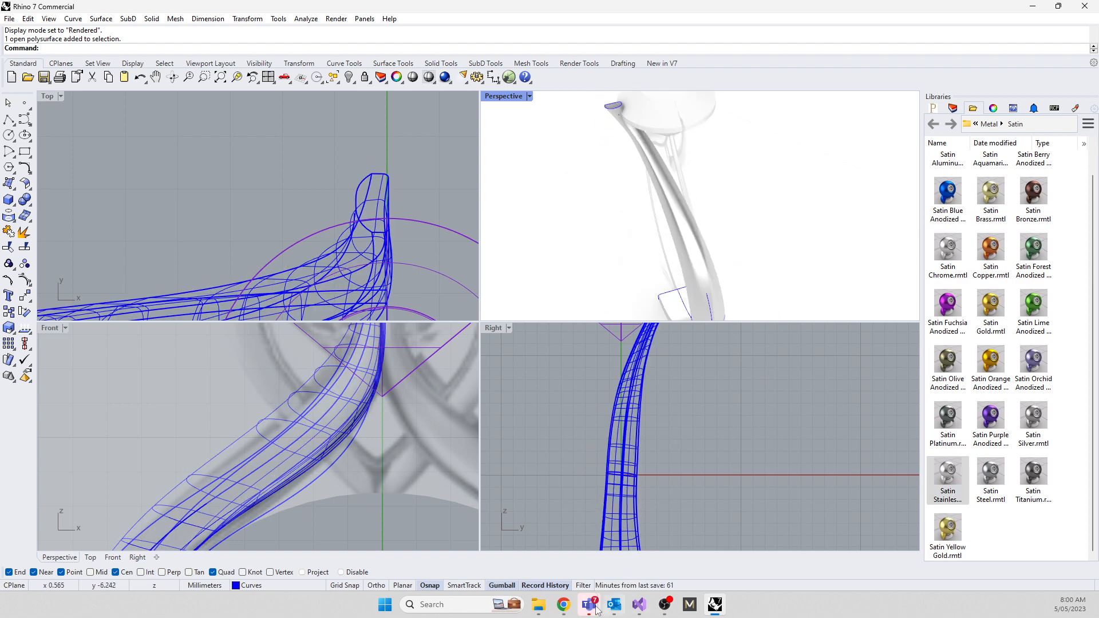
Mirror a copy of the swept band in the Right view across the vertical plane through the origin (0), with Ortho on, and deselect
left_click(630, 513)
scroll(673, 510, "down", 3)
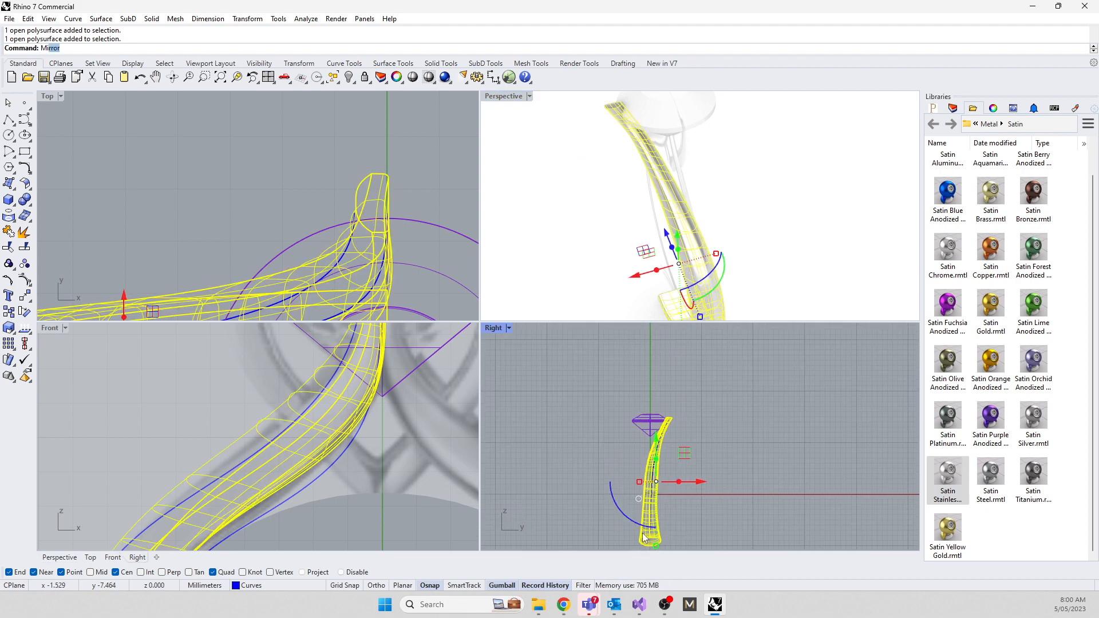
key("Return")
type("0")
key("Return")
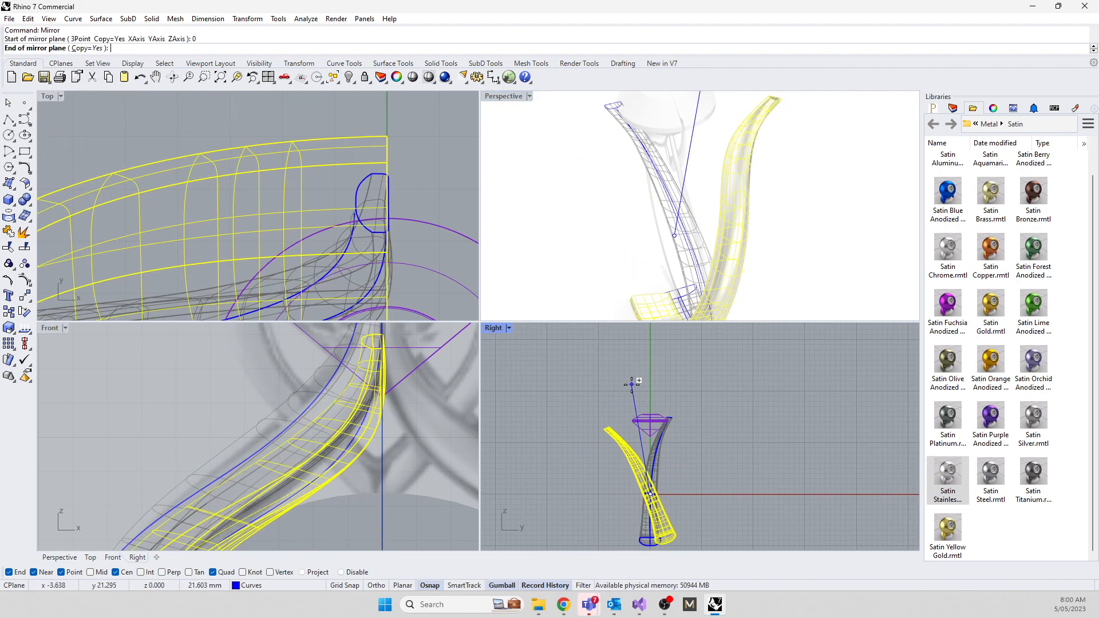
key("F8")
left_click(632, 384)
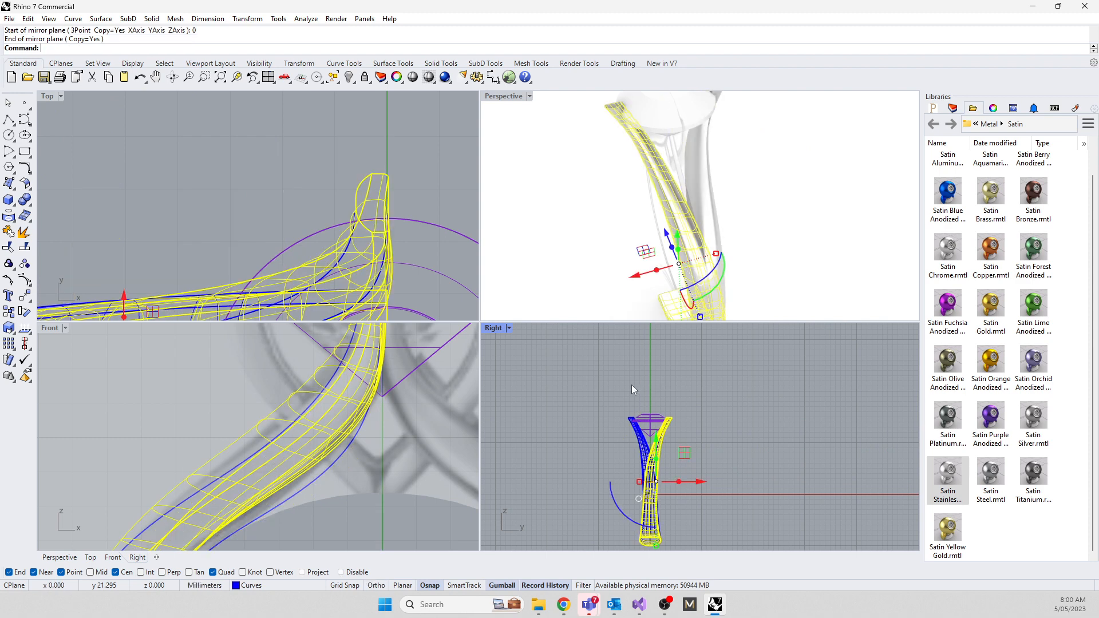
left_click(560, 253)
right_click_drag(561, 254, 595, 165)
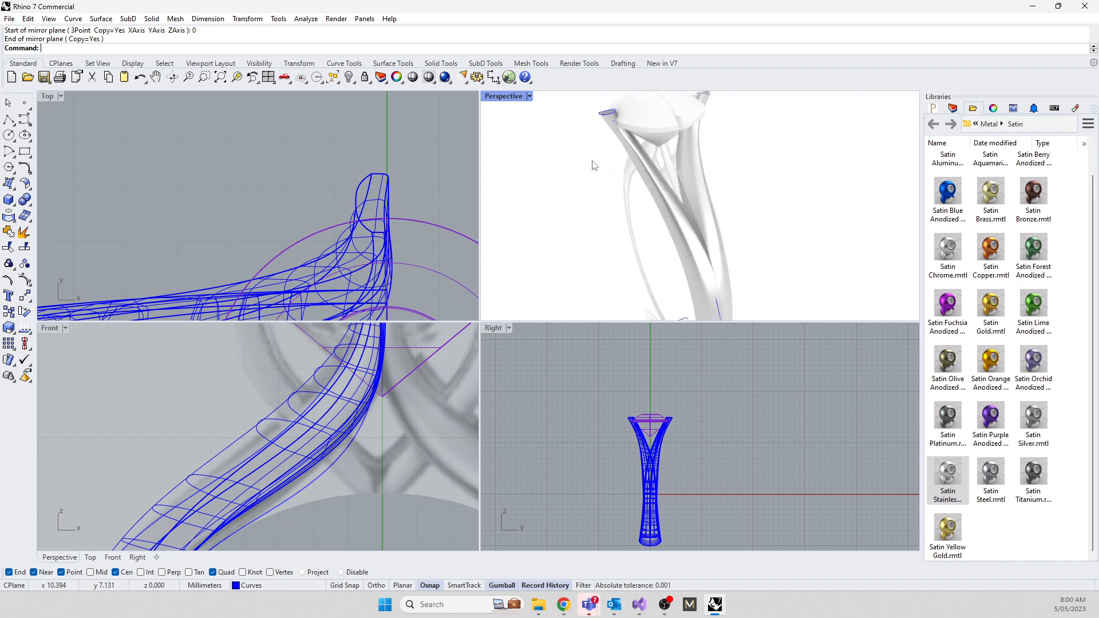
Move the rail curve's control point below the diamond slightly toward the ring's centre plane in the Right view and deselect it
left_click(328, 473)
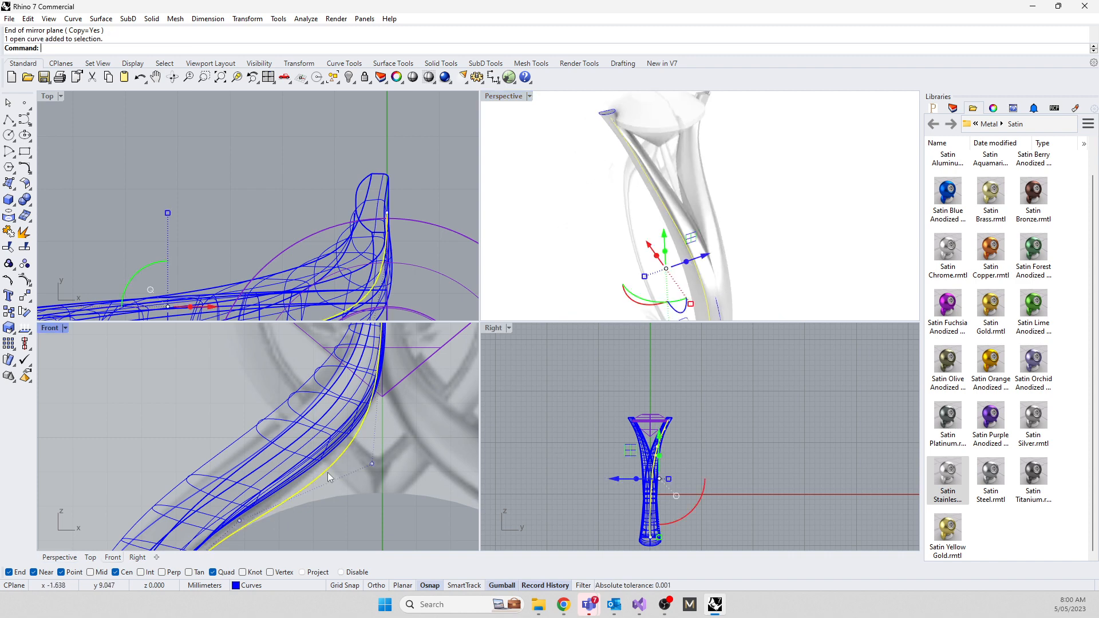
right_click_drag(678, 204, 633, 151)
right_click_drag(757, 169, 660, 200)
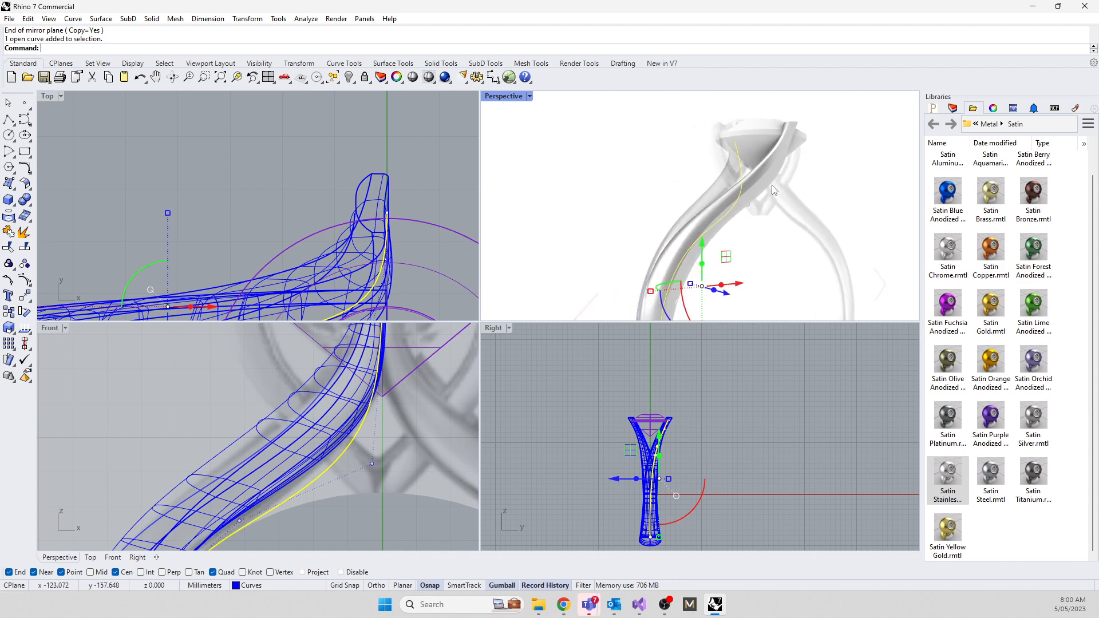
left_click(372, 463)
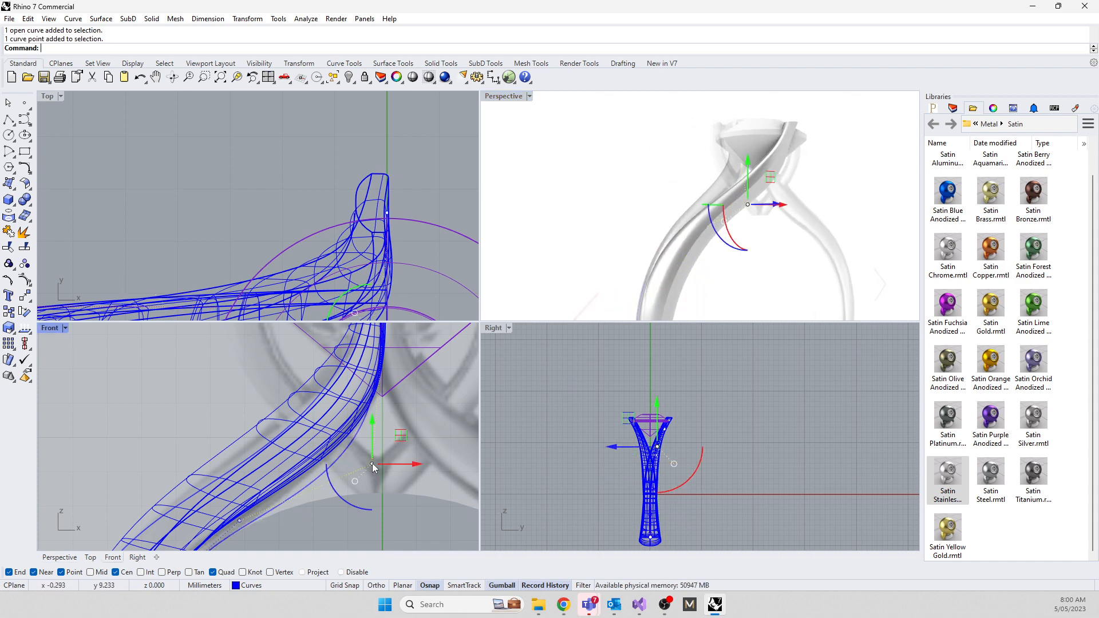
mouse_move(744, 221)
right_mouse_down()
mouse_move(717, 229)
mouse_move(761, 201)
mouse_move(771, 233)
mouse_move(754, 233)
right_mouse_up()
scroll(644, 430, "up", 4)
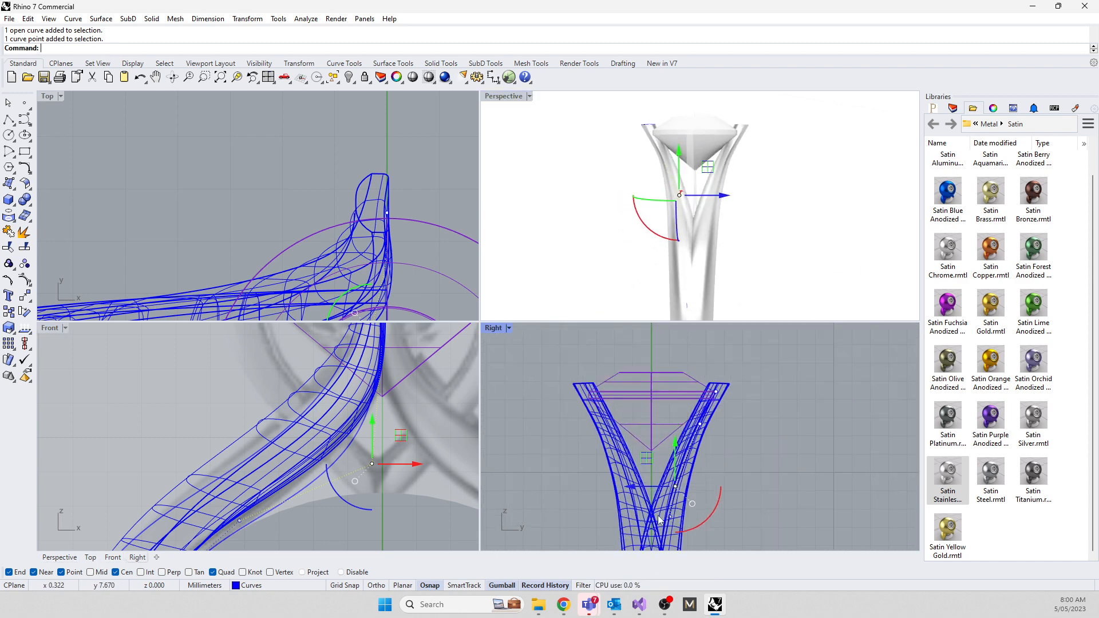
left_click_drag(651, 456, 640, 460)
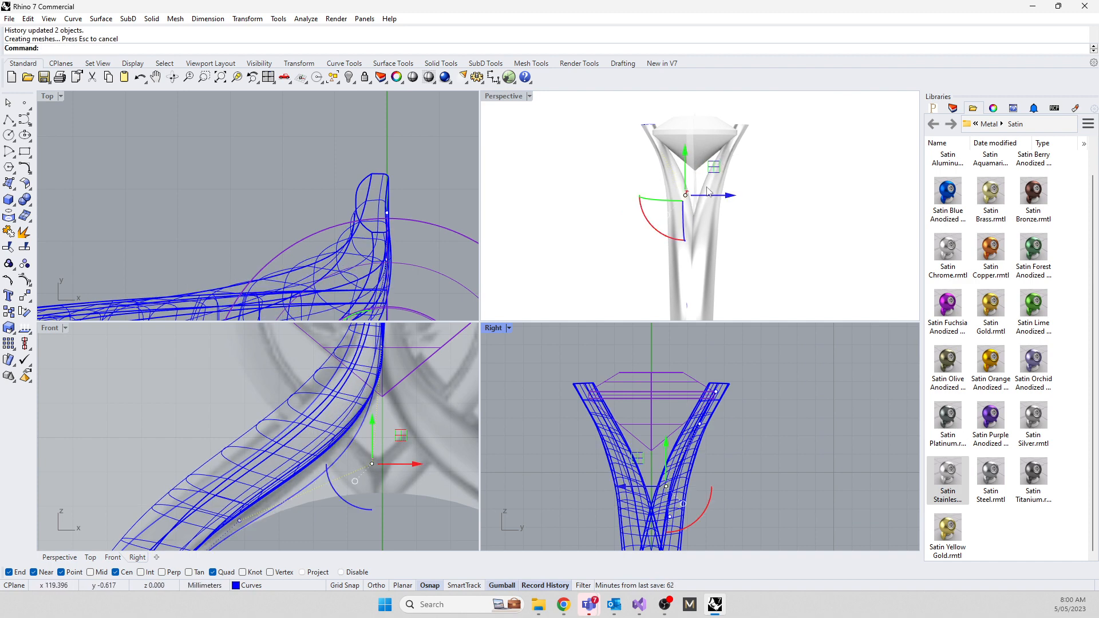
scroll(639, 457, "up", 3)
right_click_drag(653, 229, 567, 240)
left_click(552, 230)
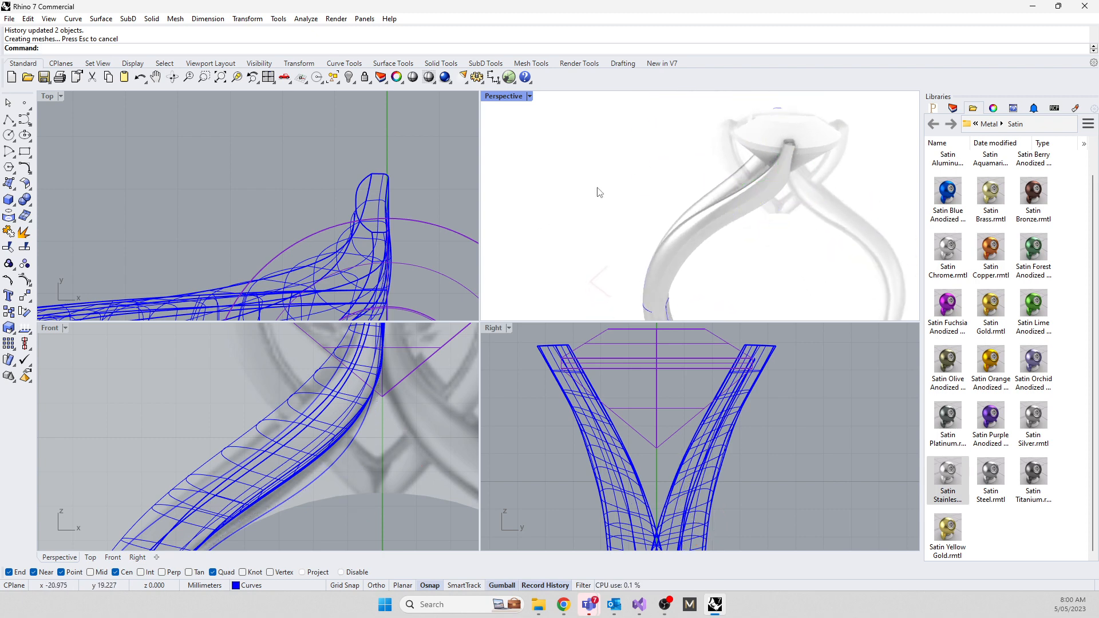
Mirror a copy of both swept bands in the Front view across the vertical plane through the origin (0), with Ortho on
left_click(703, 229)
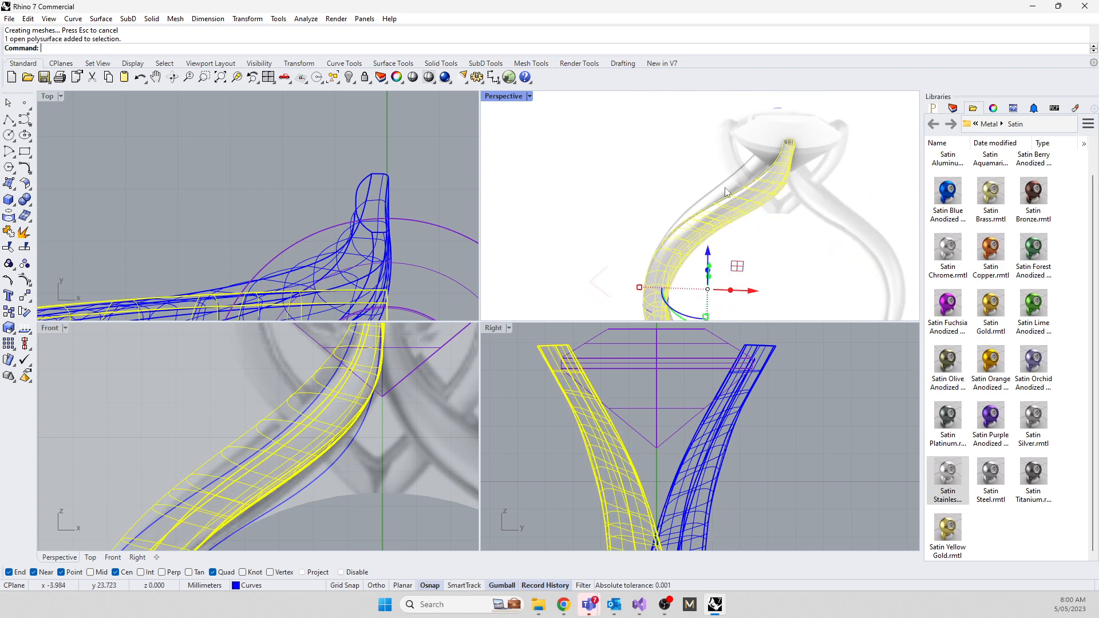
left_click(725, 187)
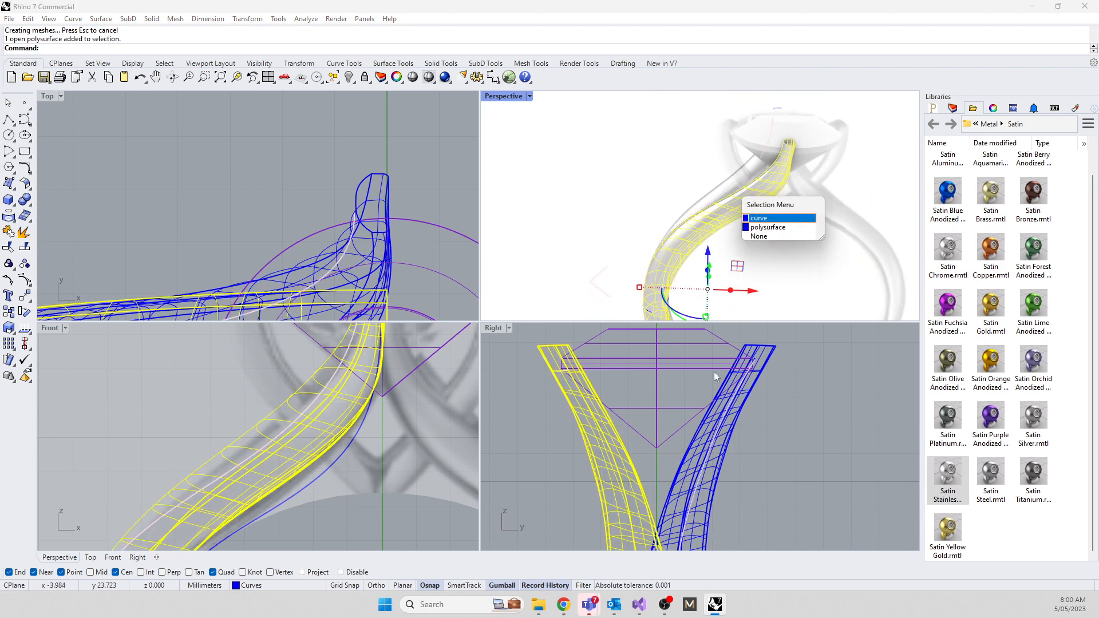
left_click(771, 228)
scroll(241, 459, "down", 8)
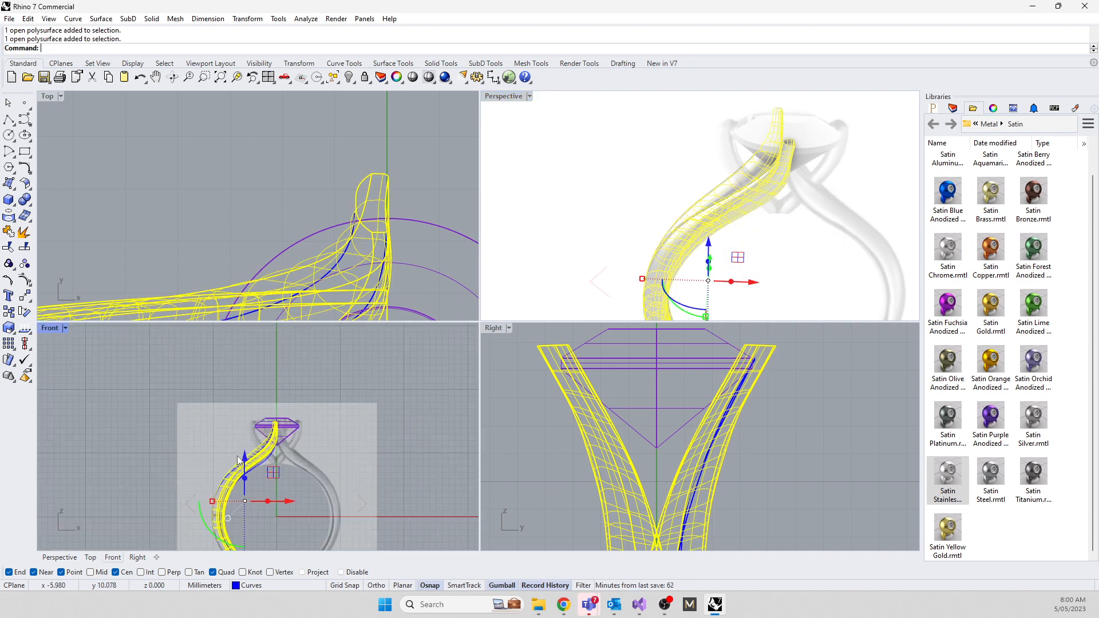
type("Mirror")
key("Return")
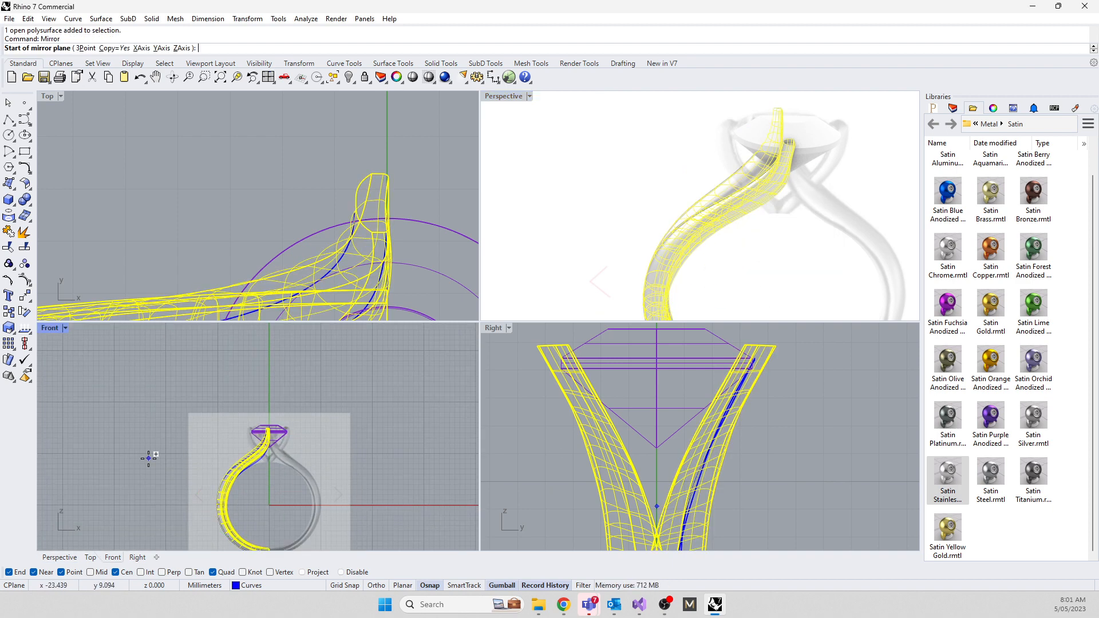
type("0")
key("Return")
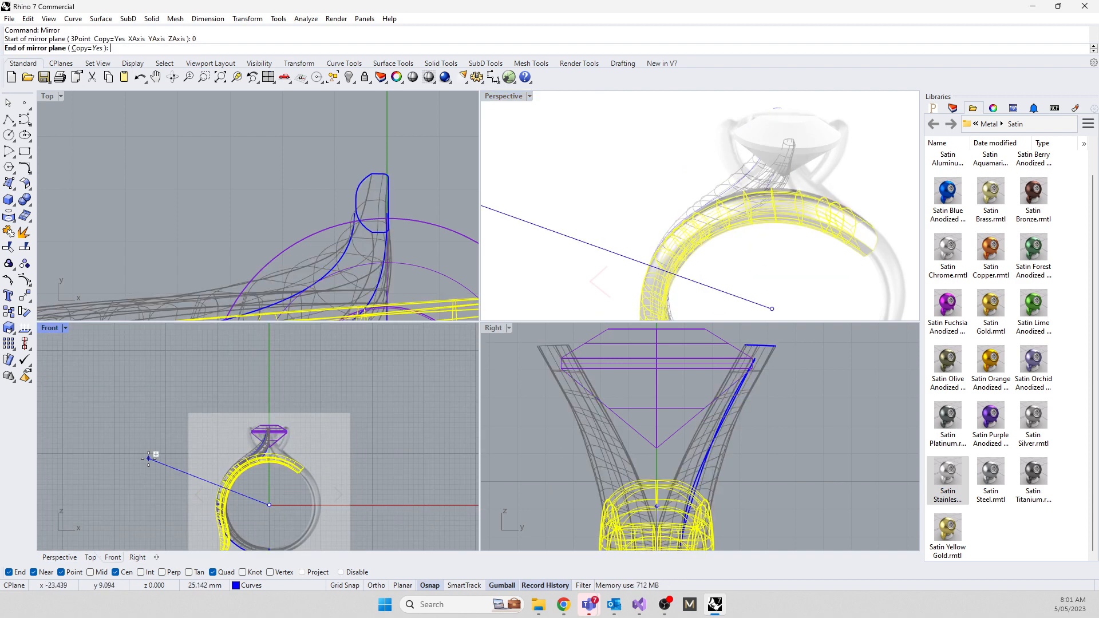
key("F8")
left_click(270, 375, "shift")
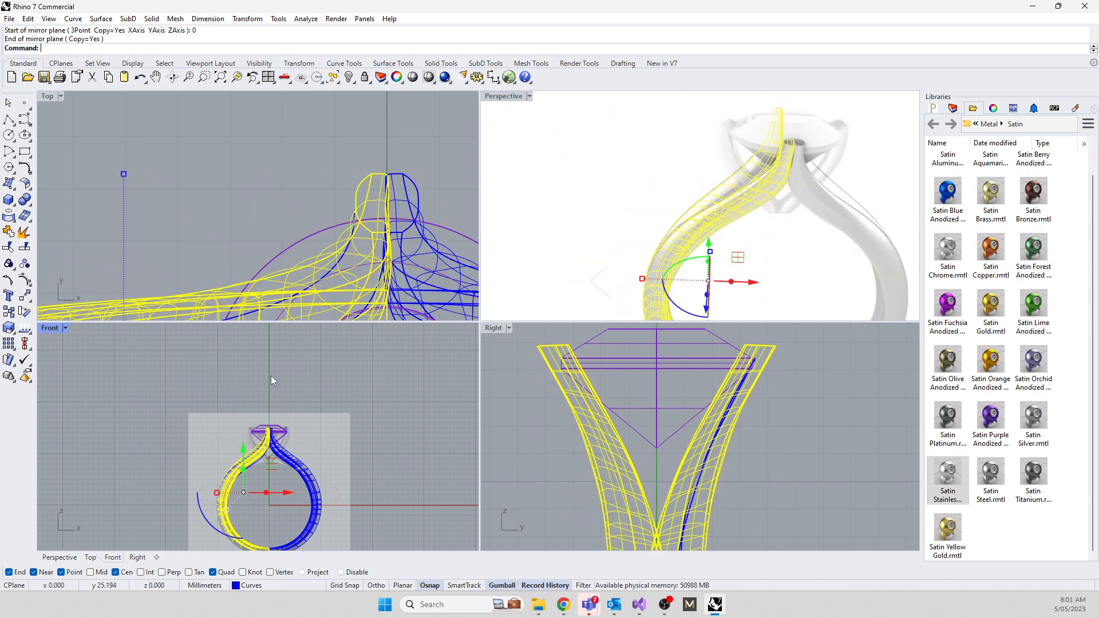
Deselect the bands, inspect the full ring in the Perspective view and undo the last mirror
key("Escape")
scroll(569, 214, "down", 5)
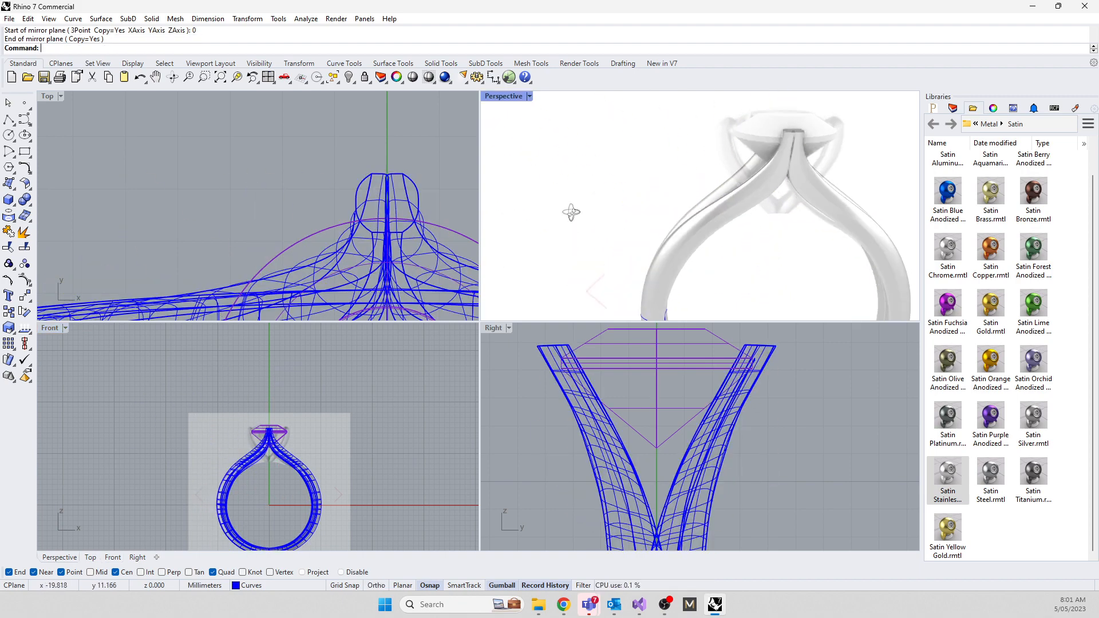
right_click_drag(677, 182, 687, 271)
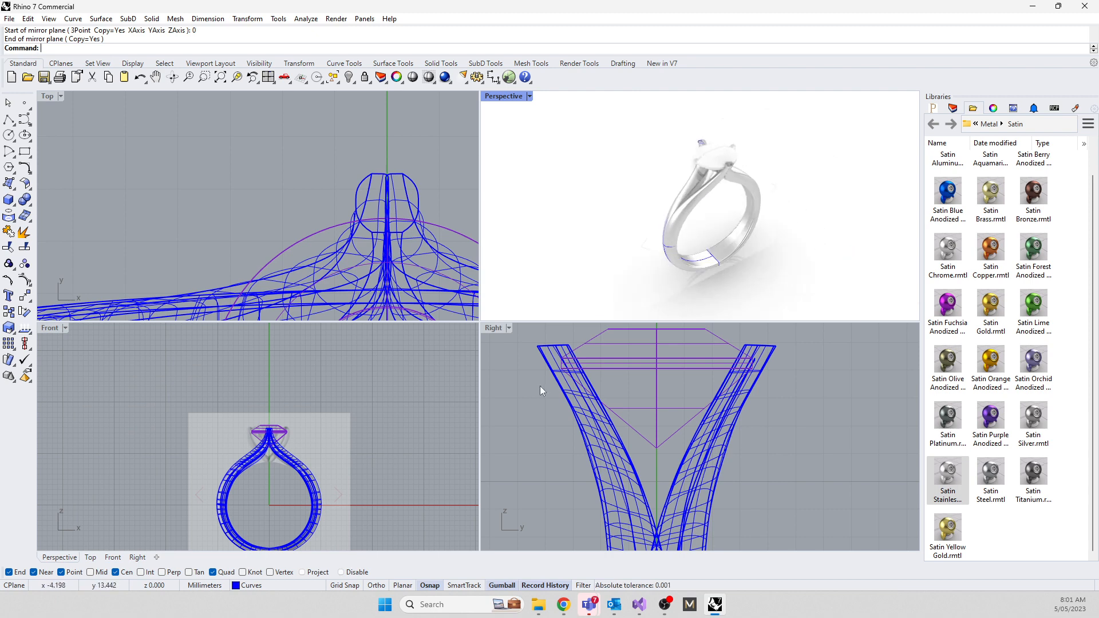
key("ctrl+z")
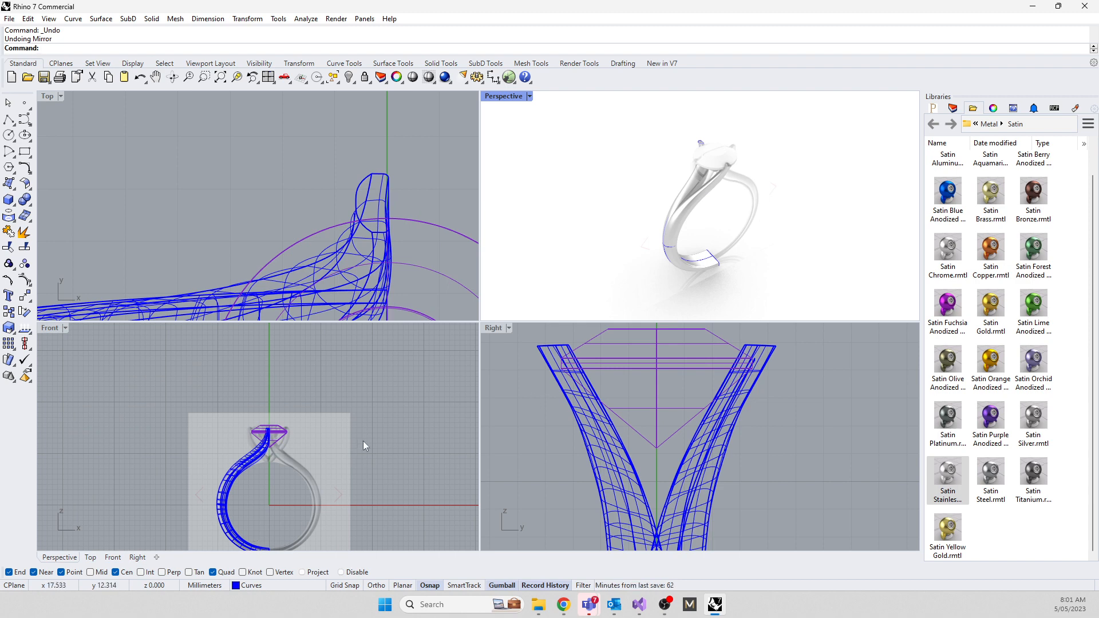
Mirror both swept polysurfaces again in the Front view, starting the command before selecting them, across the vertical plane through the origin (0)
left_click(303, 515)
type("Mirror")
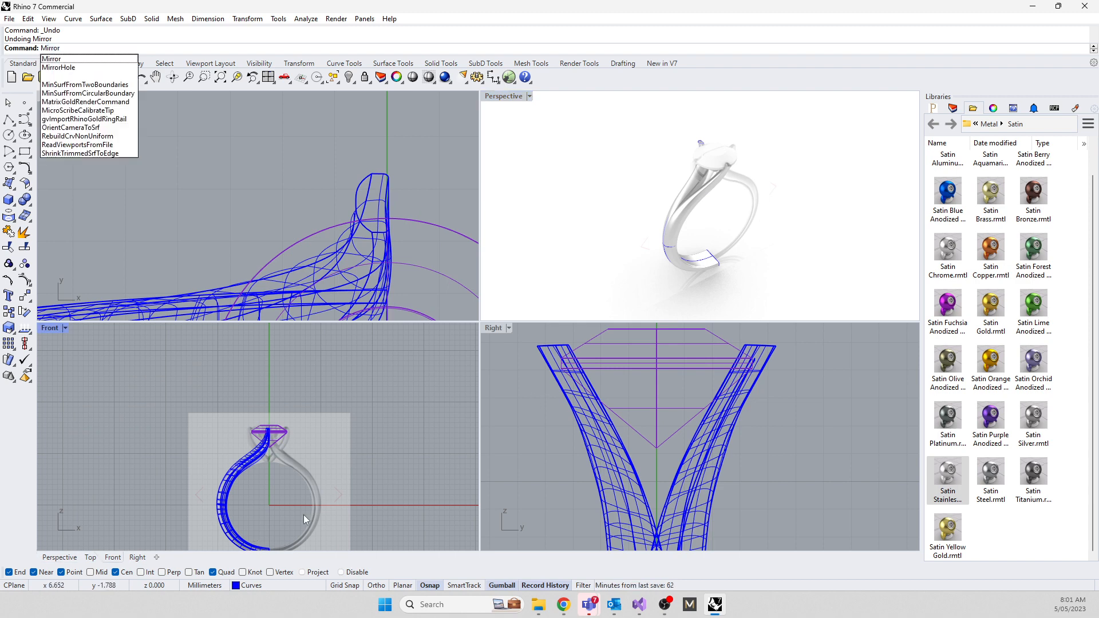
key("Return")
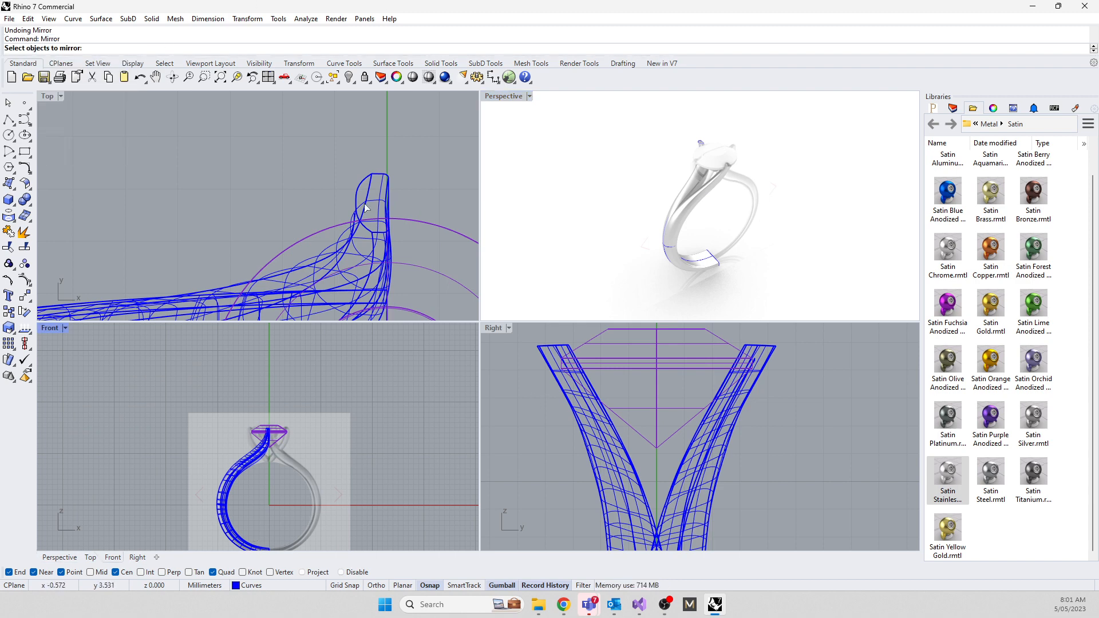
scroll(343, 150, "down", 4)
left_click(343, 174)
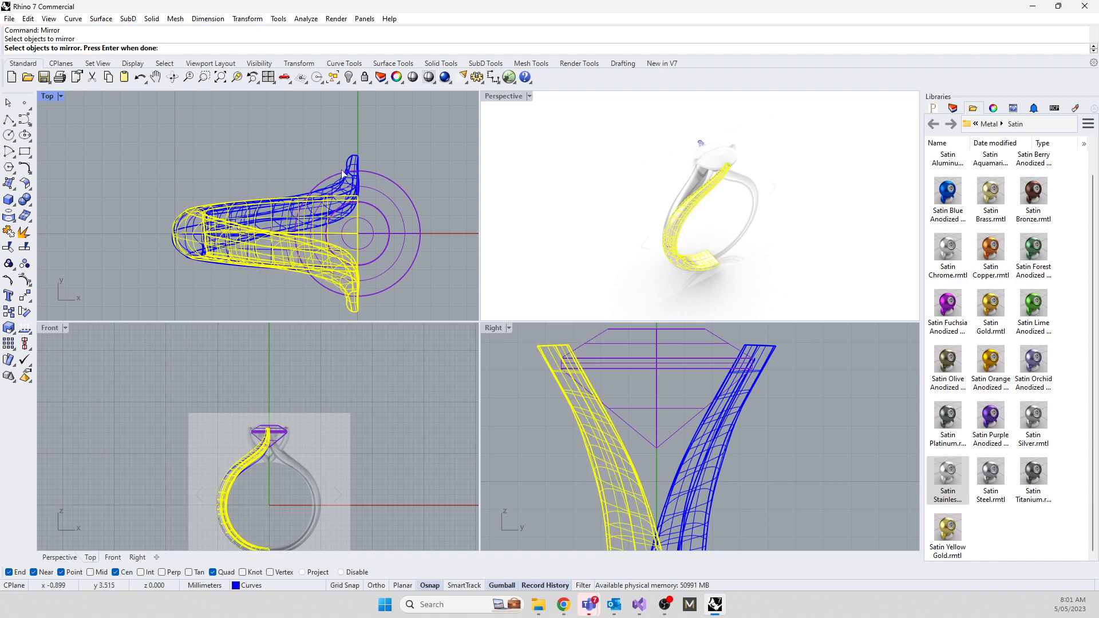
left_click(353, 162)
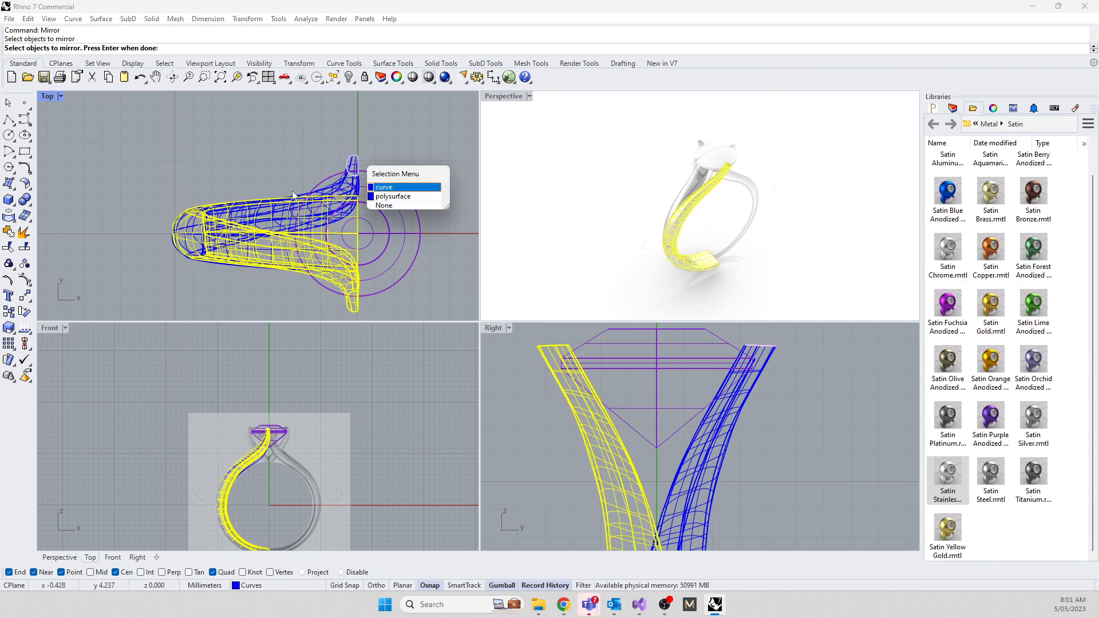
left_click(381, 196)
right_click_drag(294, 371, 301, 345)
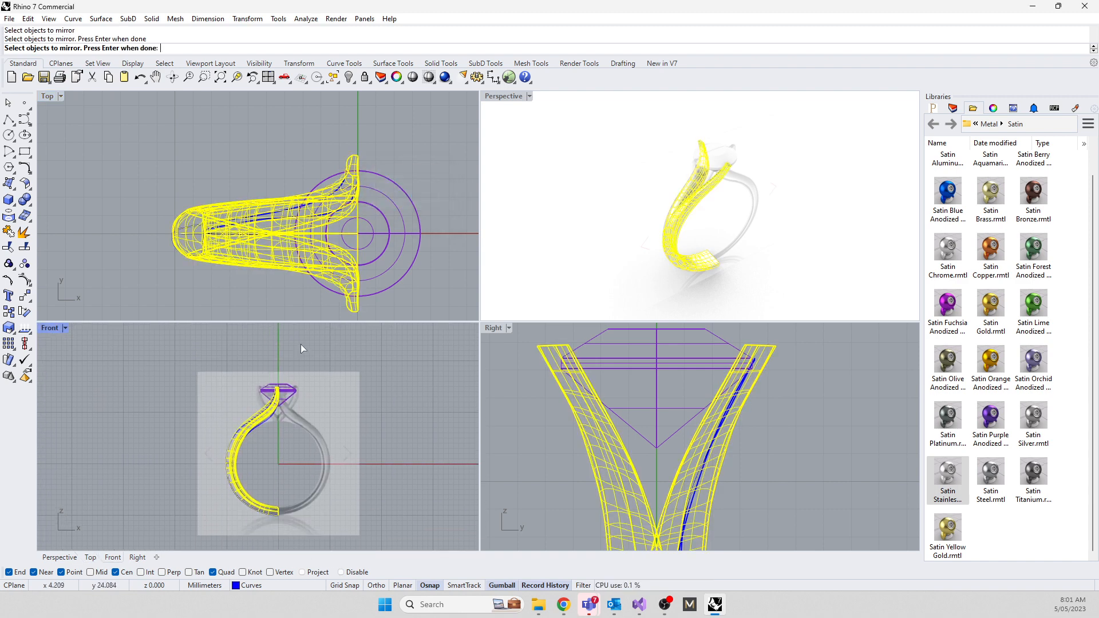
right_click(181, 343)
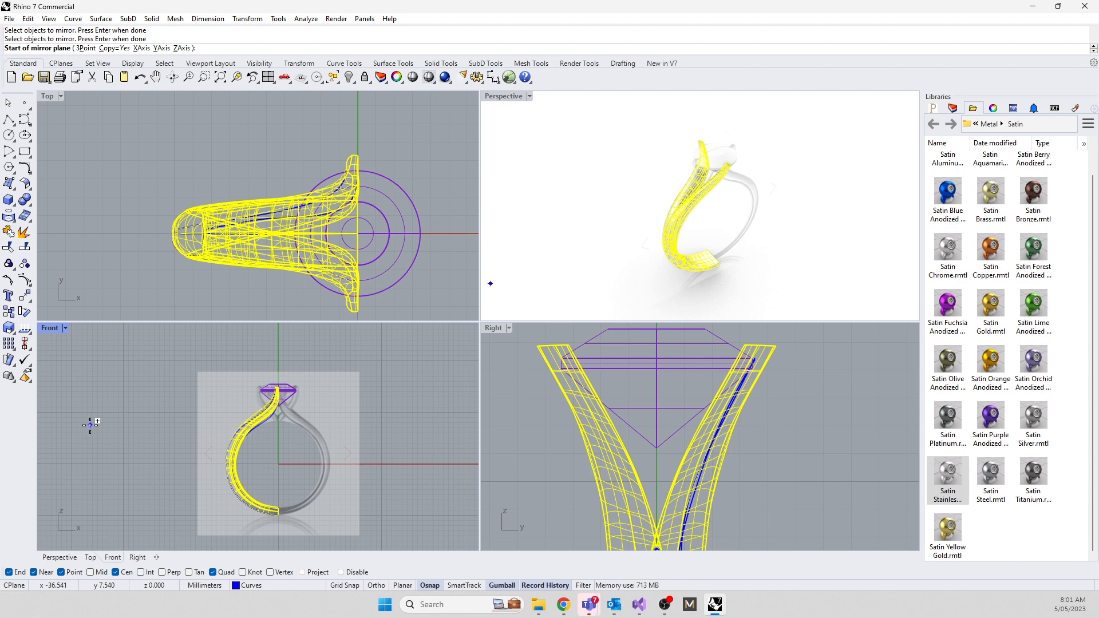
type("0")
key("Return")
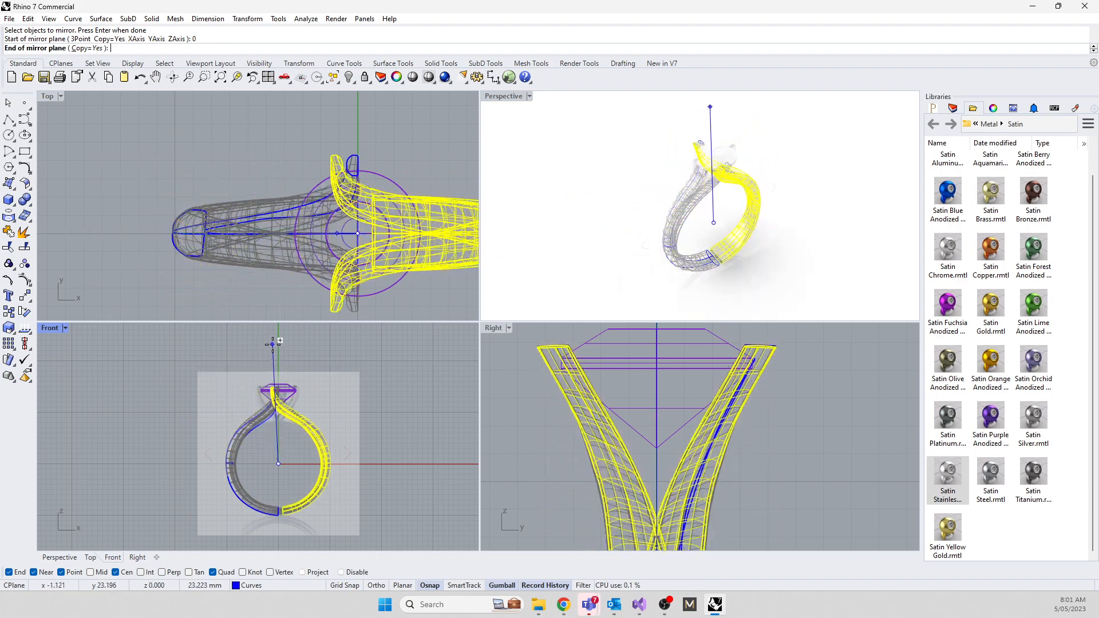
key("shift")
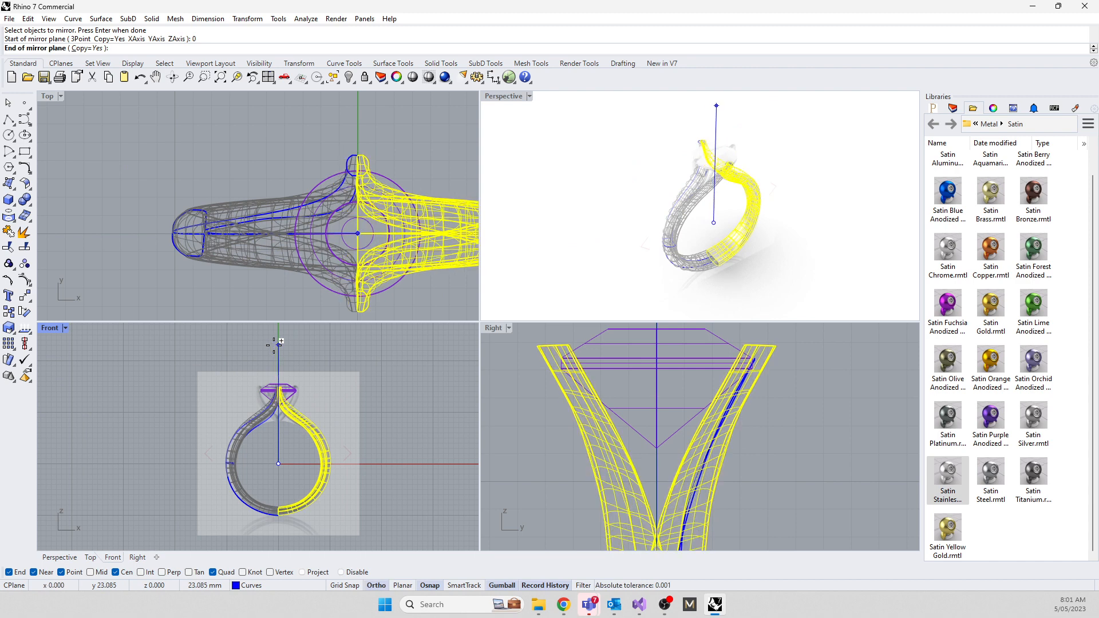
left_click(273, 344, "shift")
Scale the closed profile curve at the base of the ring slightly narrower across its width in the Right view
right_click_drag(605, 299, 735, 213)
scroll(699, 260, "down", 2)
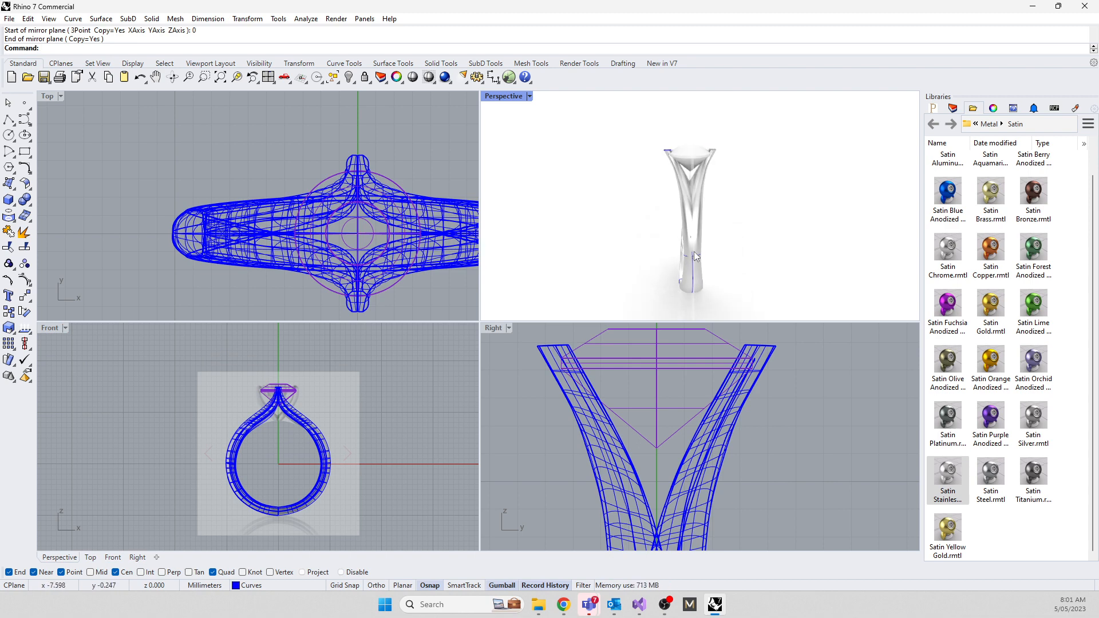
right_click_drag(703, 286, 663, 337)
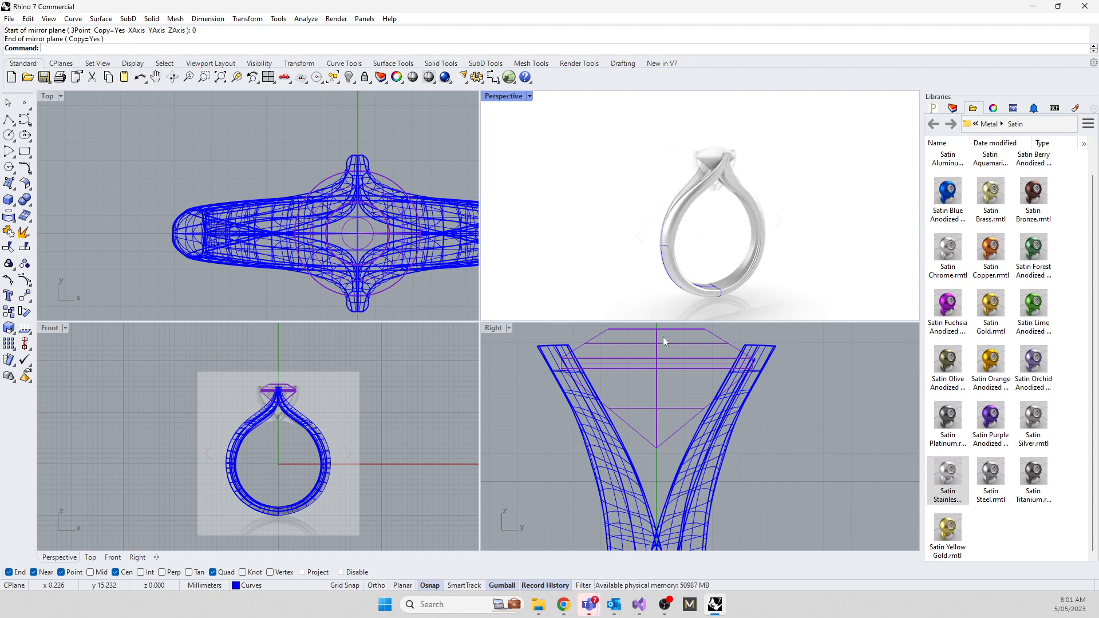
scroll(640, 409, "down", 3)
scroll(640, 409, "down", 1)
scroll(652, 503, "up", 5)
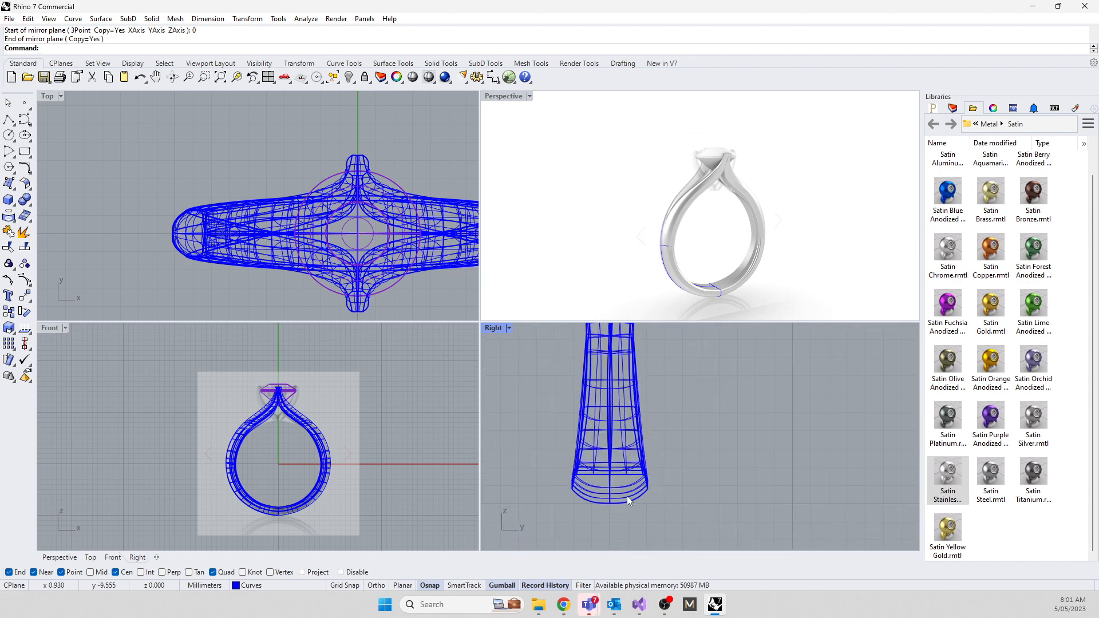
left_click(630, 500)
left_click(667, 530)
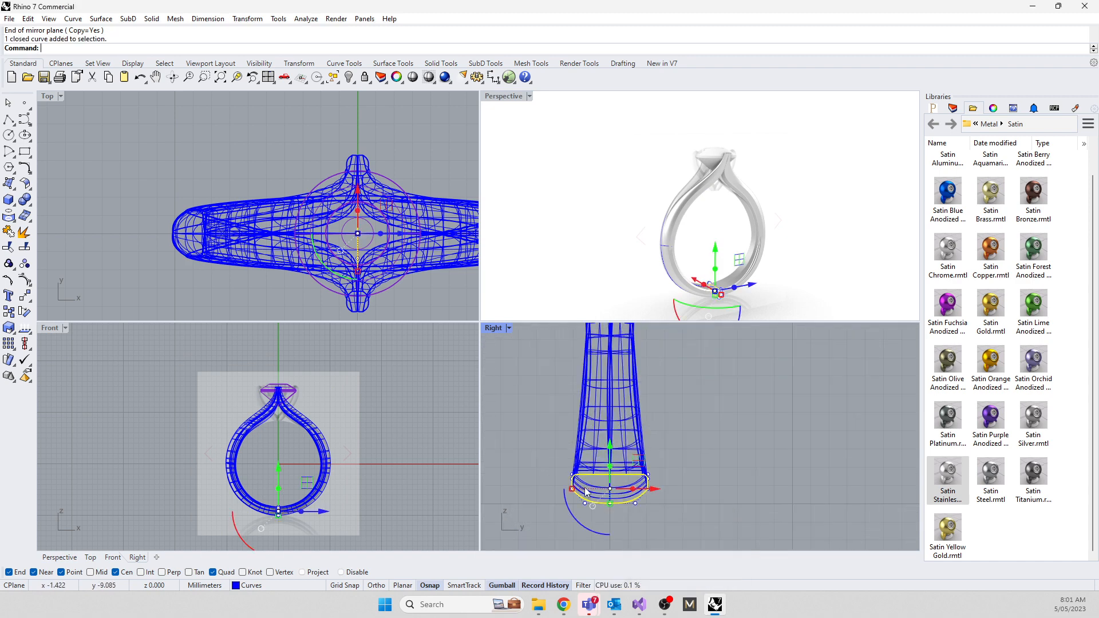
scroll(573, 493, "up", 2)
left_click_drag(567, 489, 575, 489)
Examine the width and taper of the lower band from several angles in the Perspective view
right_click_drag(660, 277, 697, 275)
scroll(698, 275, "down", 5)
right_click_drag(630, 307, 687, 305)
scroll(695, 295, "up", 11)
right_click_drag(667, 246, 725, 228)
scroll(647, 282, "down", 5)
mouse_move(666, 204)
right_mouse_down()
mouse_move(665, 192)
mouse_move(668, 213)
right_mouse_up()
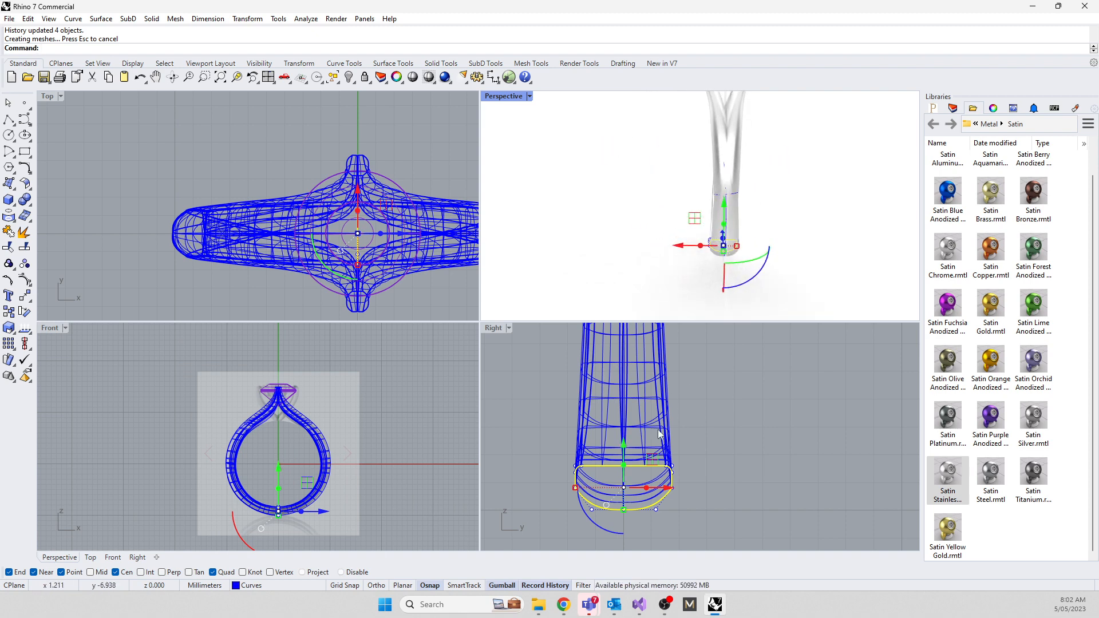
scroll(647, 406, "down", 5)
Select the cross-section curve halfway up the band's side and rotate it slightly in the Right view to level it
right_click_drag(707, 221, 697, 202)
left_click(691, 198)
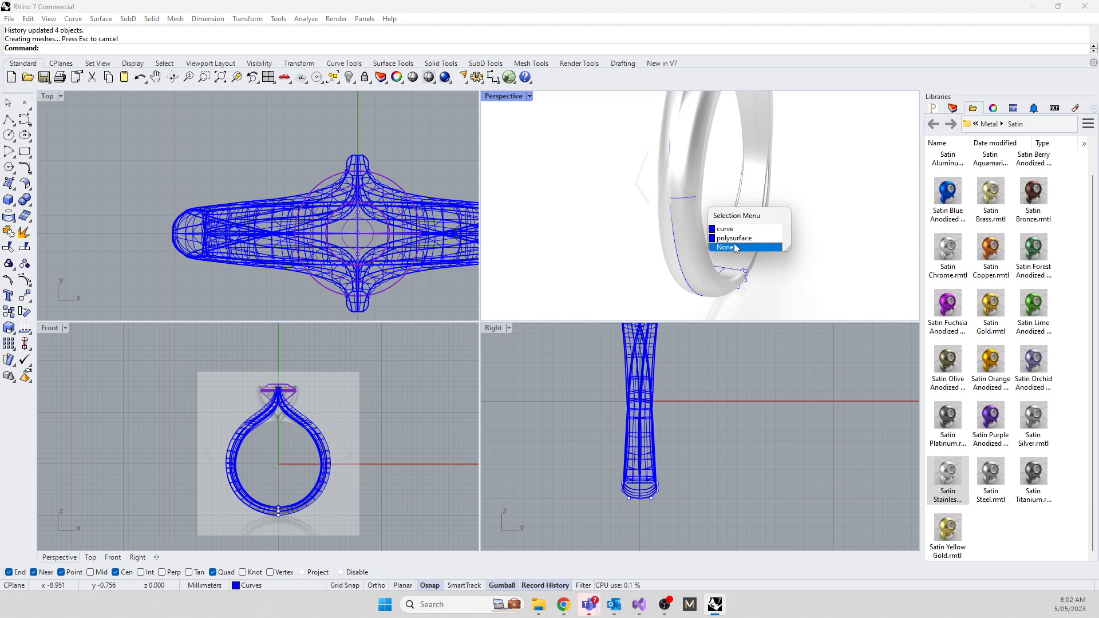
left_click(726, 229)
scroll(665, 377, "up", 3)
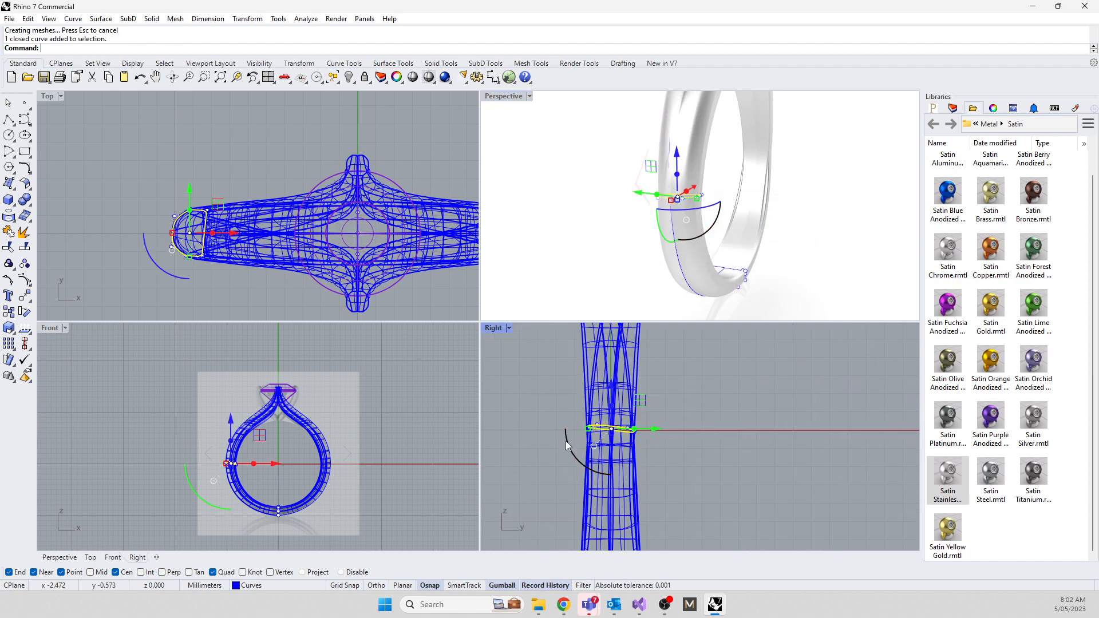
left_click_drag(566, 444, 566, 446)
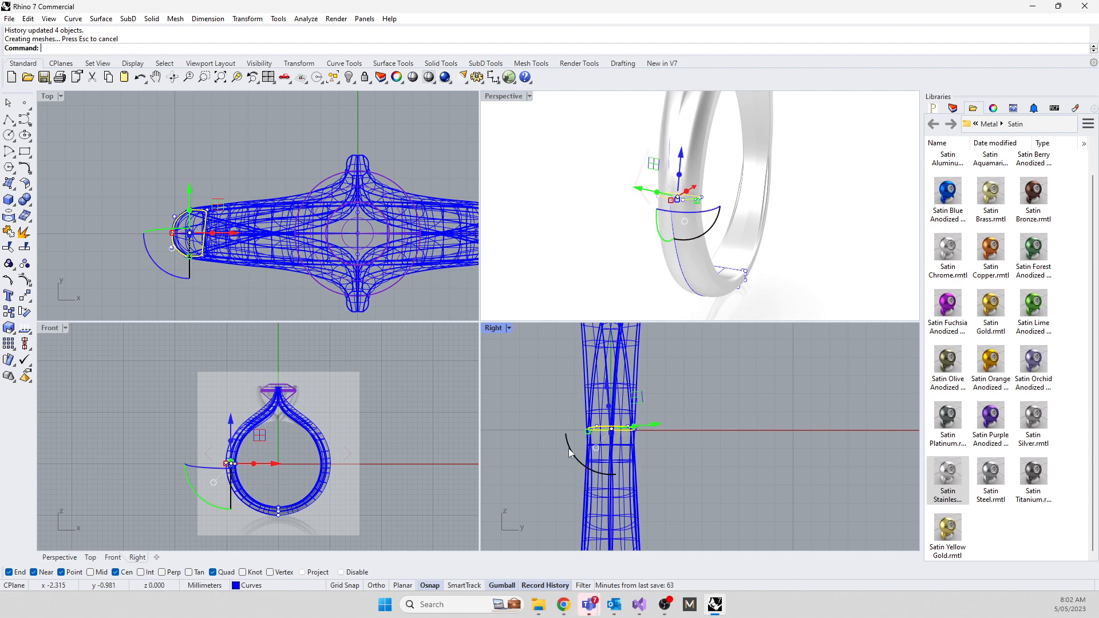
Reselect the profile curve at the ring's base with its control points and narrow its width further in the Right view
right_click_drag(617, 227, 658, 206)
scroll(613, 430, "down", 2)
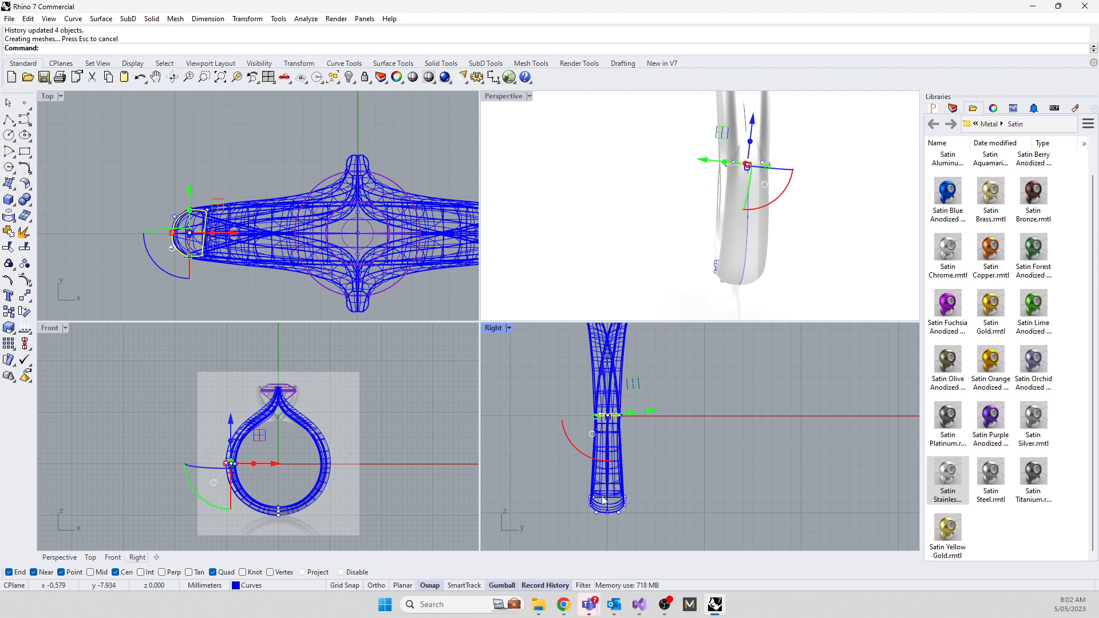
scroll(603, 501, "up", 2)
left_click(641, 521)
left_click(583, 509)
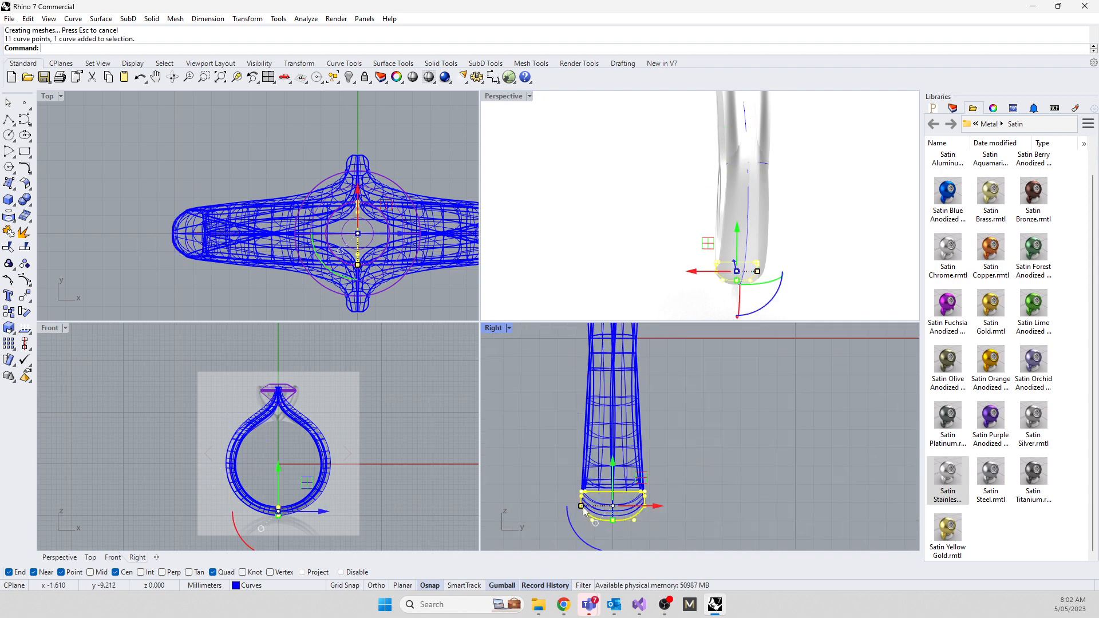
left_click_drag(583, 509, 587, 509)
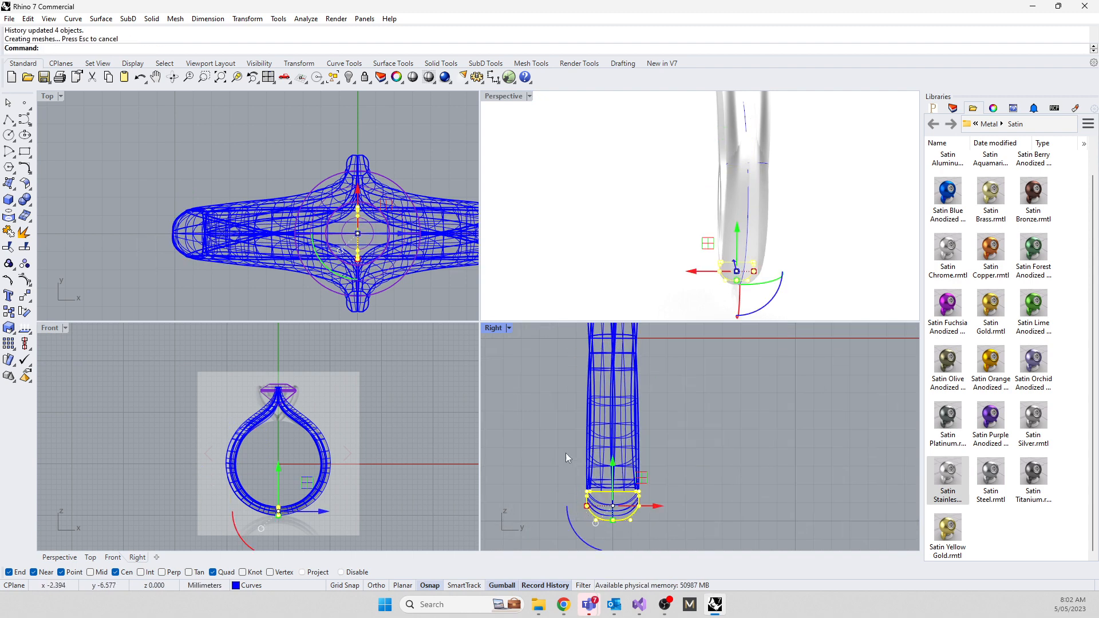
scroll(567, 458, "down", 2)
scroll(611, 252, "down", 3)
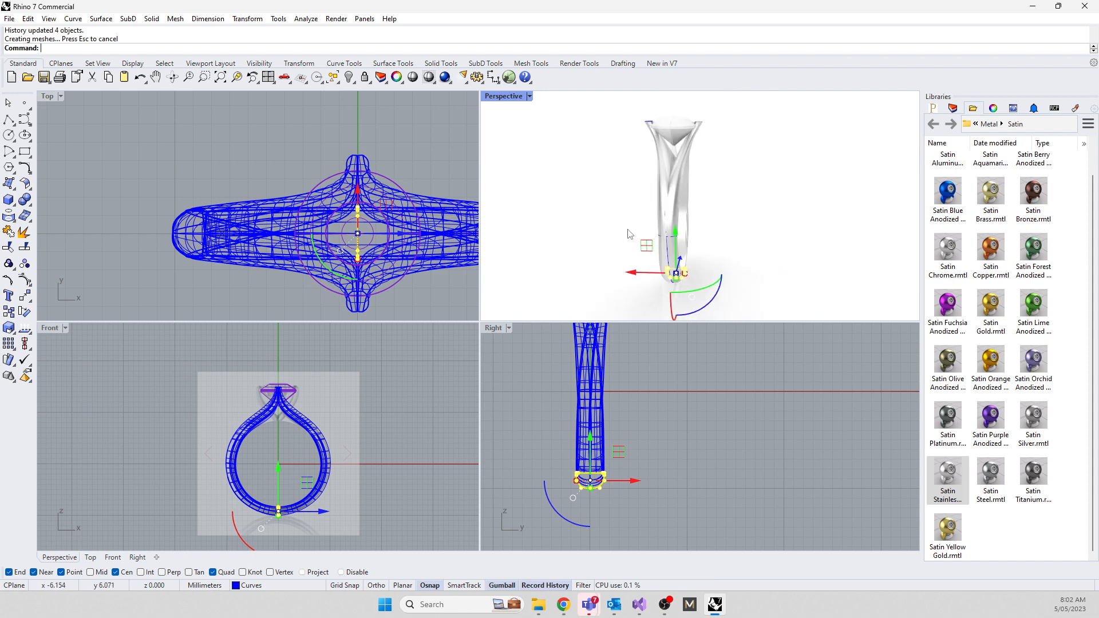
Inspect where the two band halves meet beneath the stone in the Perspective view and clear the base profile selection
right_click_drag(628, 234, 544, 254)
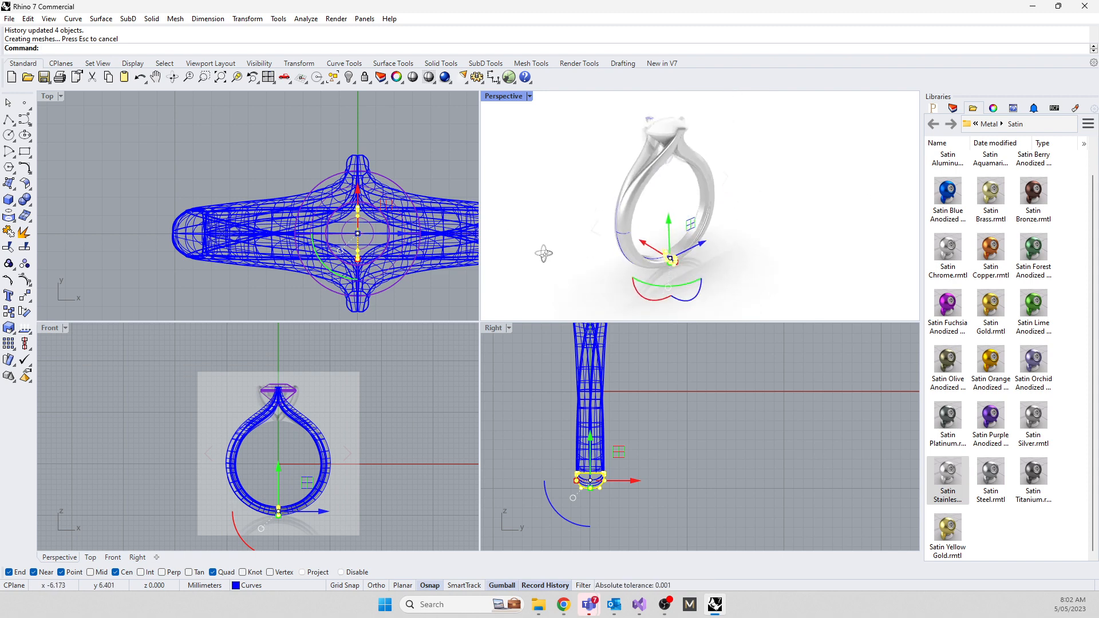
scroll(702, 204, "up", 8)
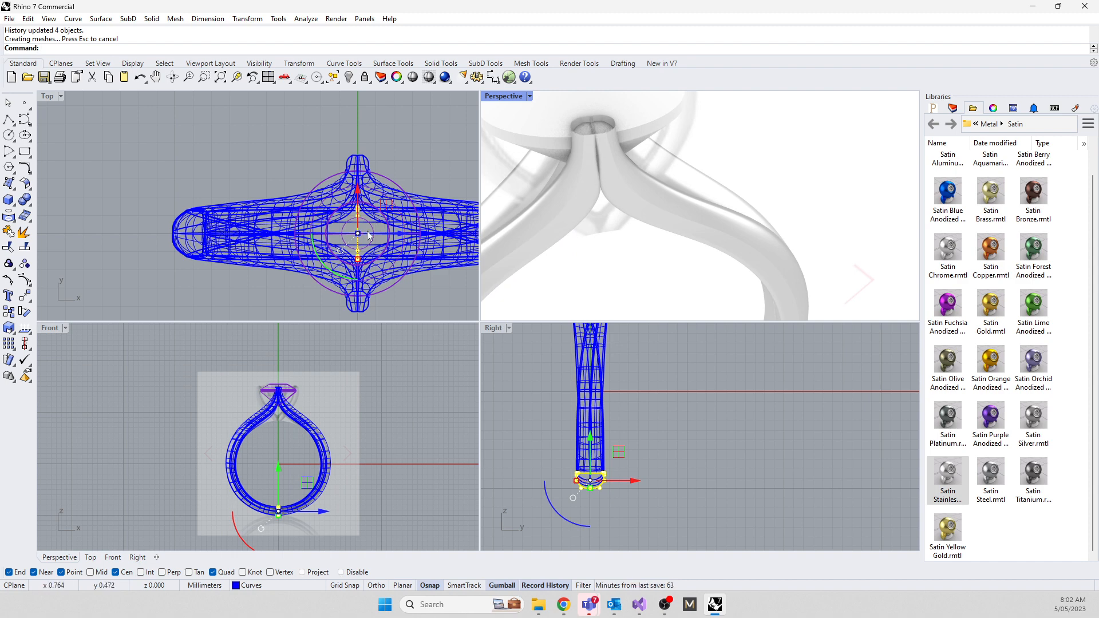
left_click(310, 293)
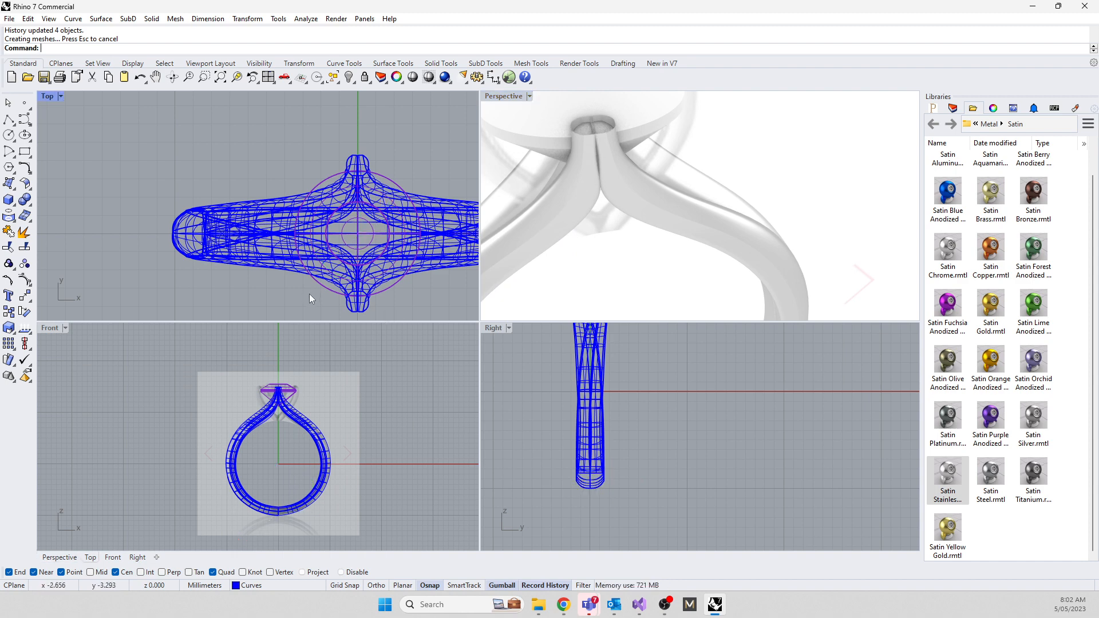
Shift the closed profile curve at the top of the band slightly across the centre line in the Top view so the mirrored halves overlap
scroll(350, 315, "up", 3)
left_click(356, 314)
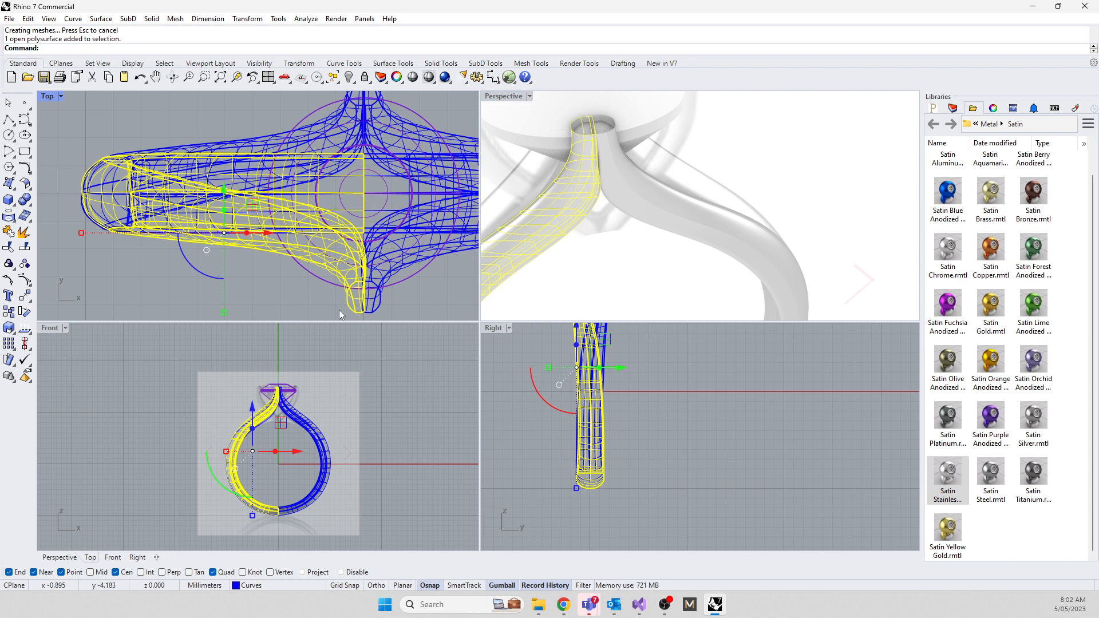
right_click_drag(277, 214, 269, 265)
left_click(339, 129)
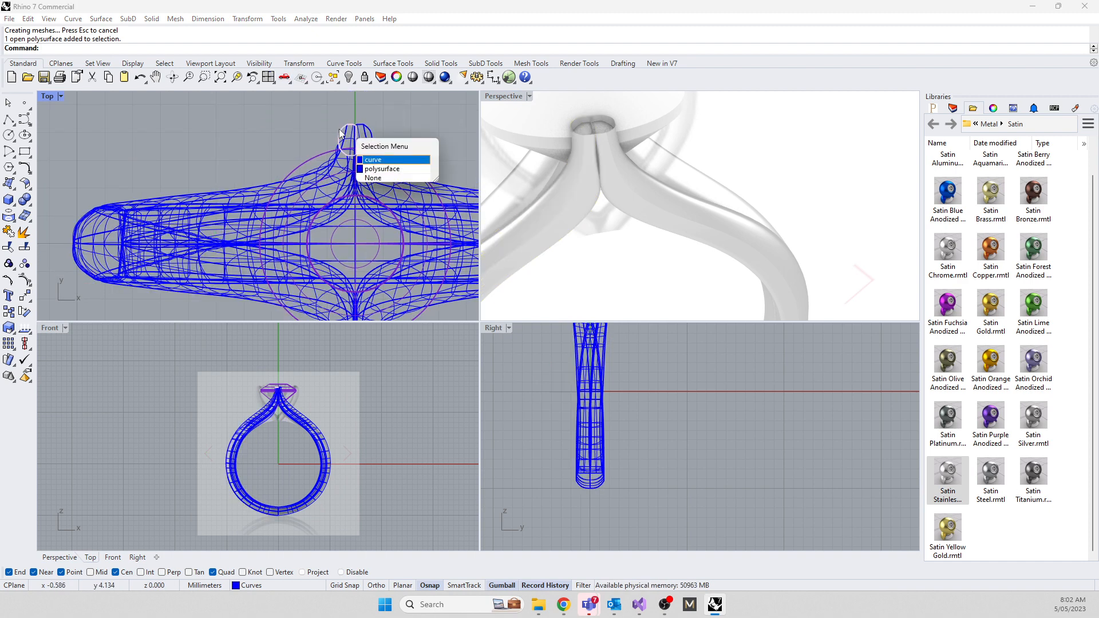
left_click(373, 160)
scroll(359, 142, "up", 4)
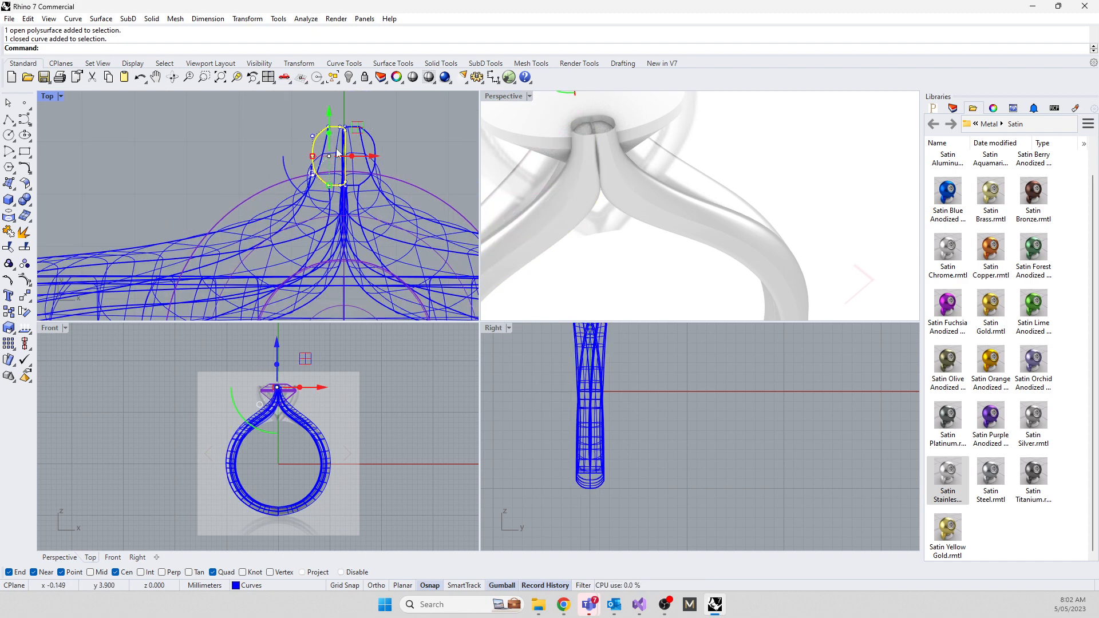
scroll(359, 142, "up", 2)
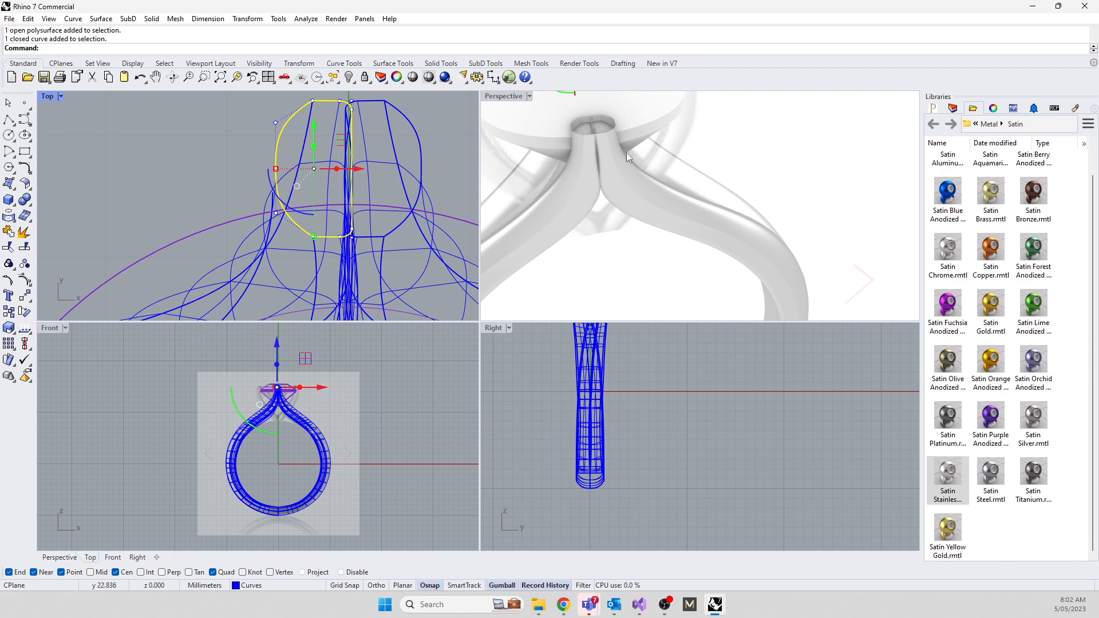
right_click_drag(626, 152, 628, 175)
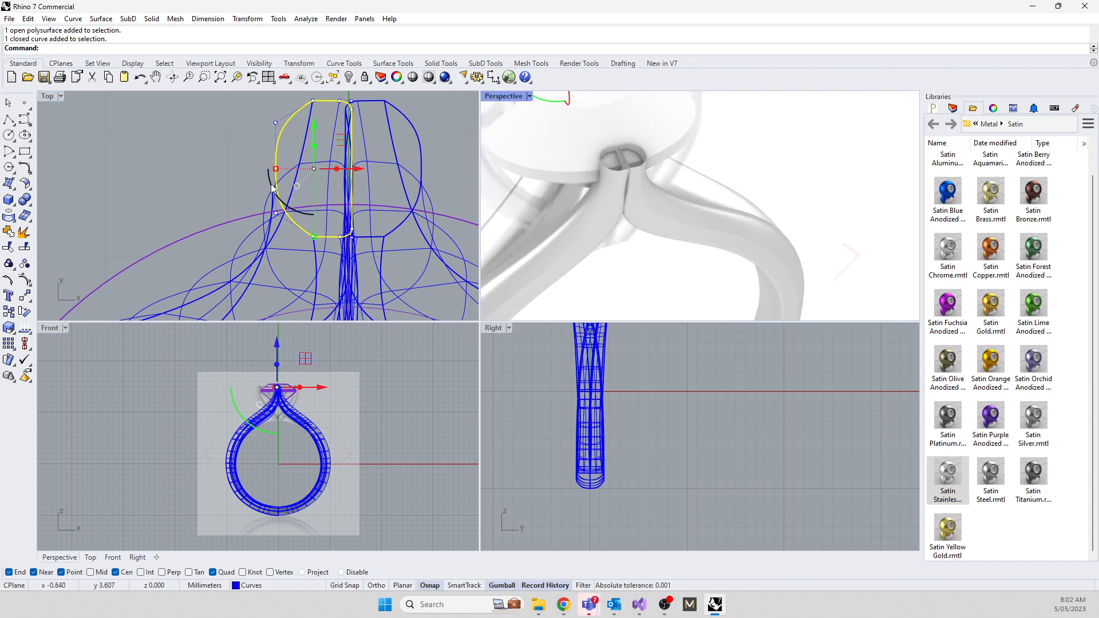
left_click_drag(273, 188, 271, 189)
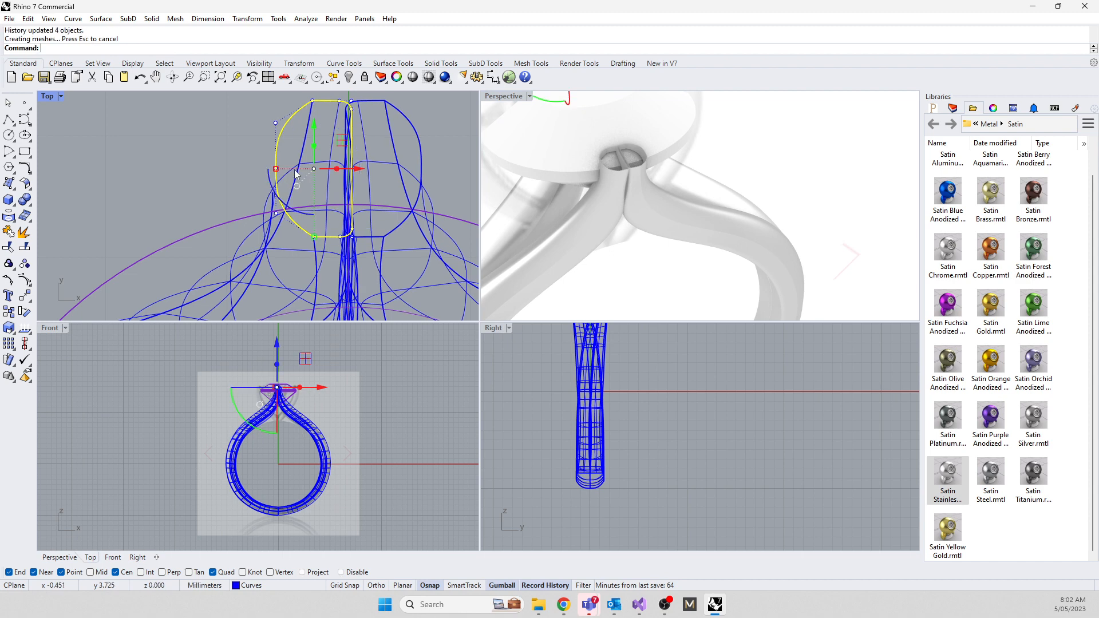
left_click_drag(356, 172, 364, 173)
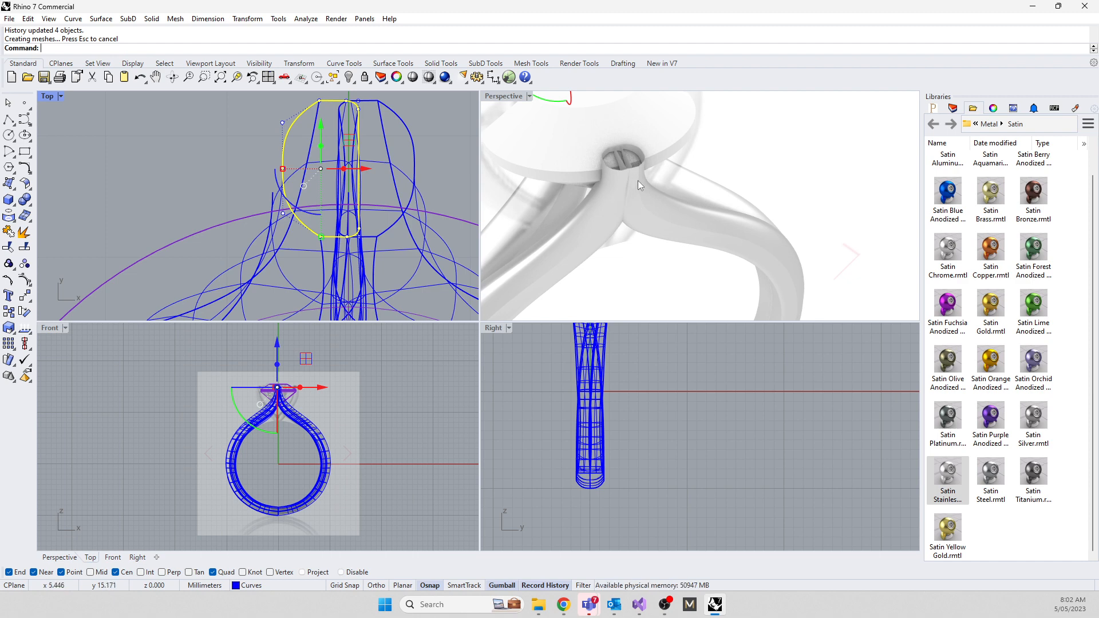
scroll(638, 177, "down", 6)
mouse_move(638, 177)
right_mouse_down()
mouse_move(593, 295)
mouse_move(627, 181)
right_mouse_up()
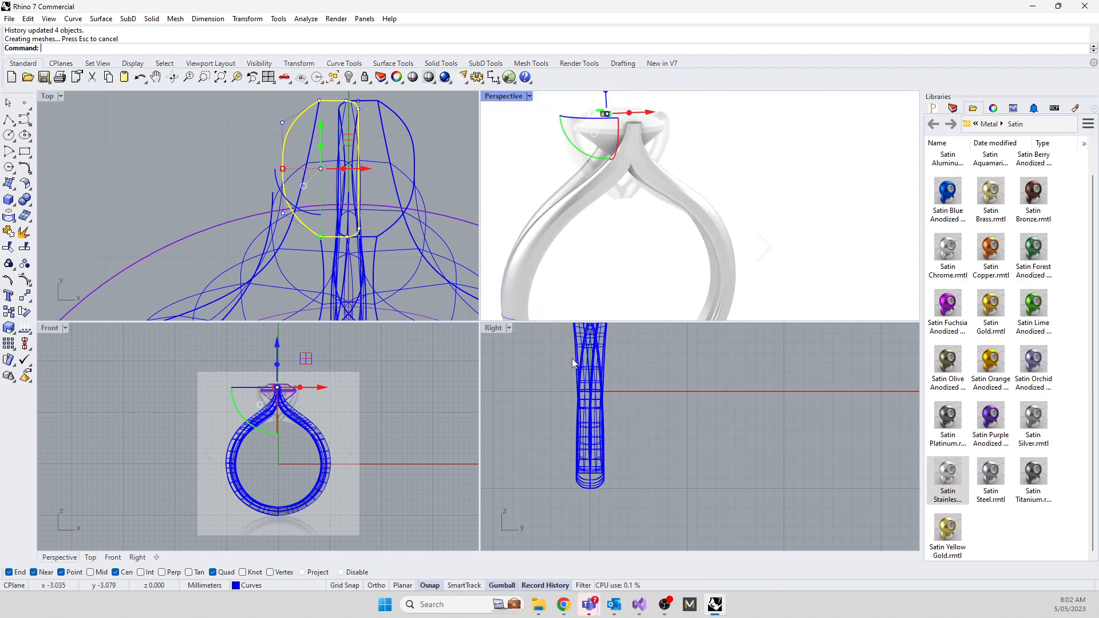
left_click(541, 457)
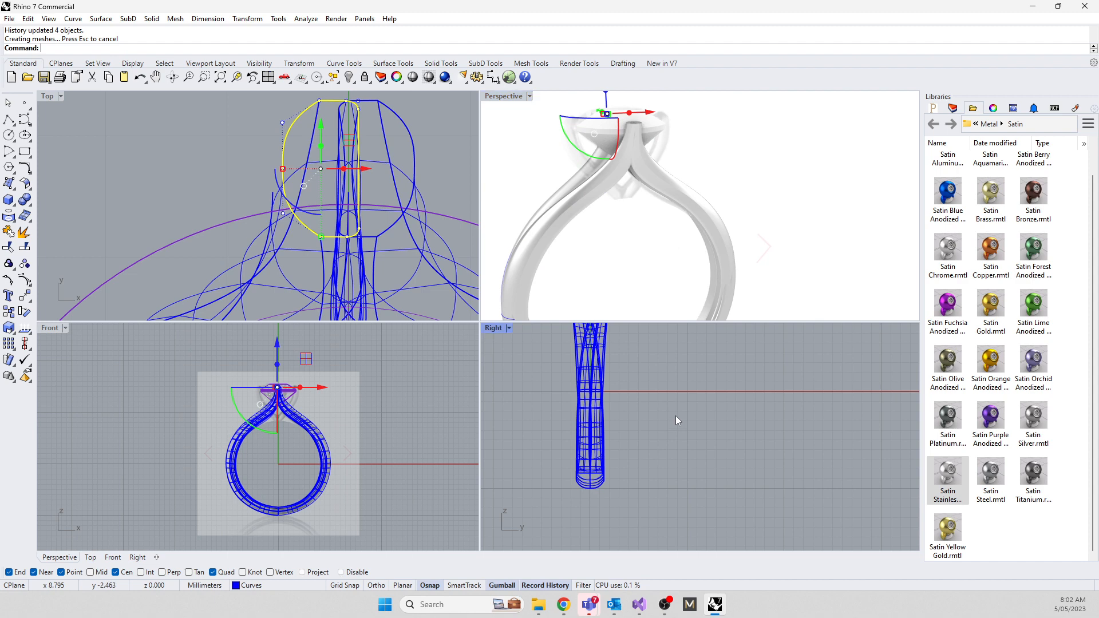
Create a new layer named Step1
left_click(953, 108)
right_click(964, 255)
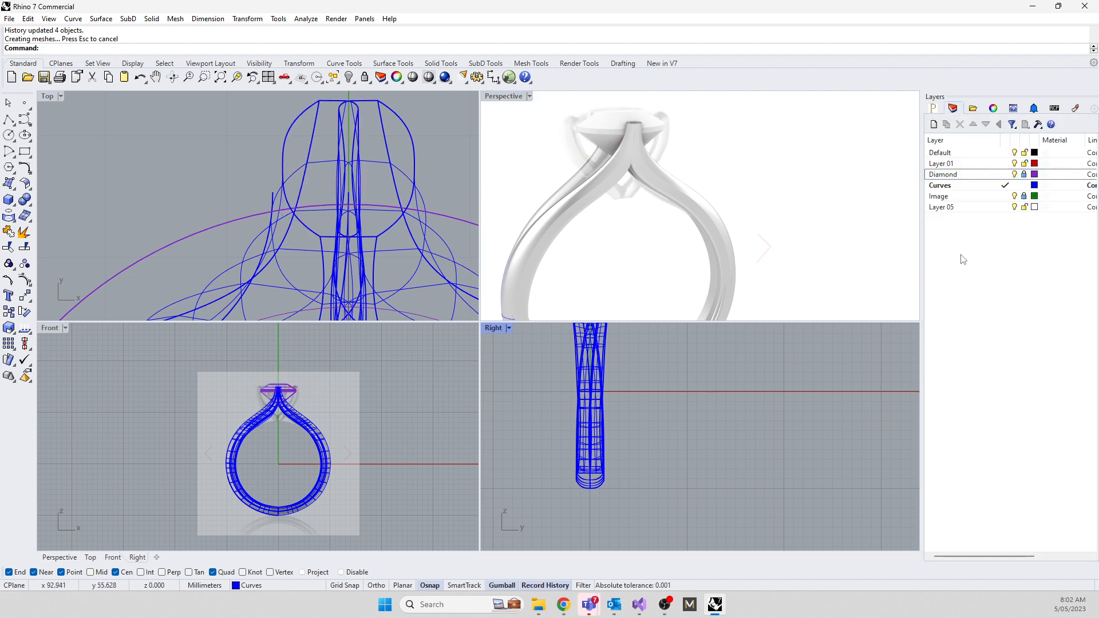
left_click(986, 263)
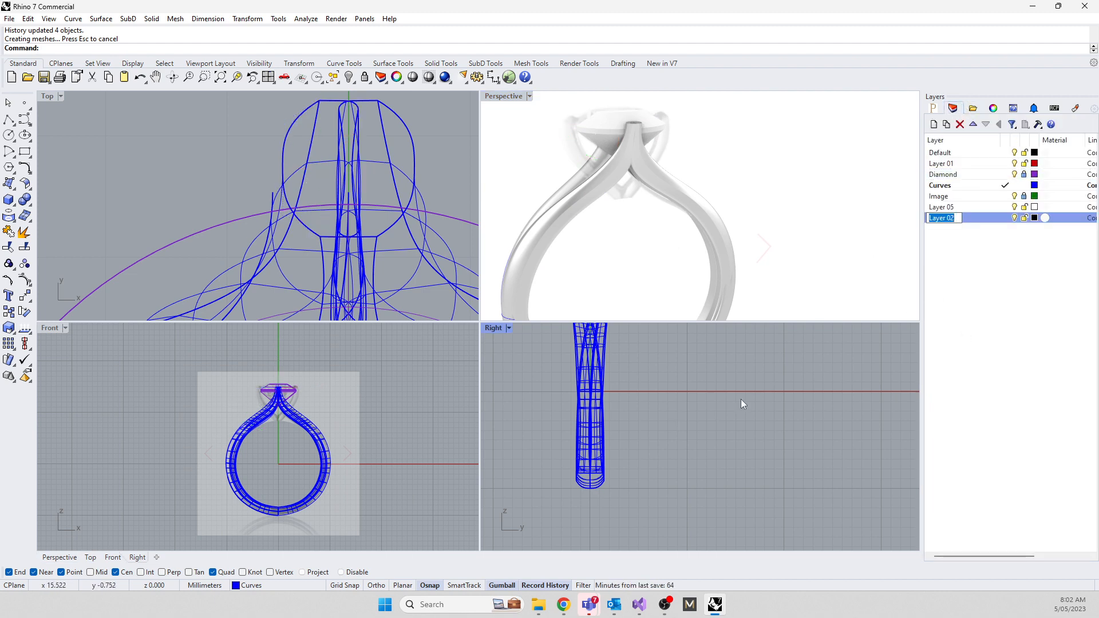
type("Step1")
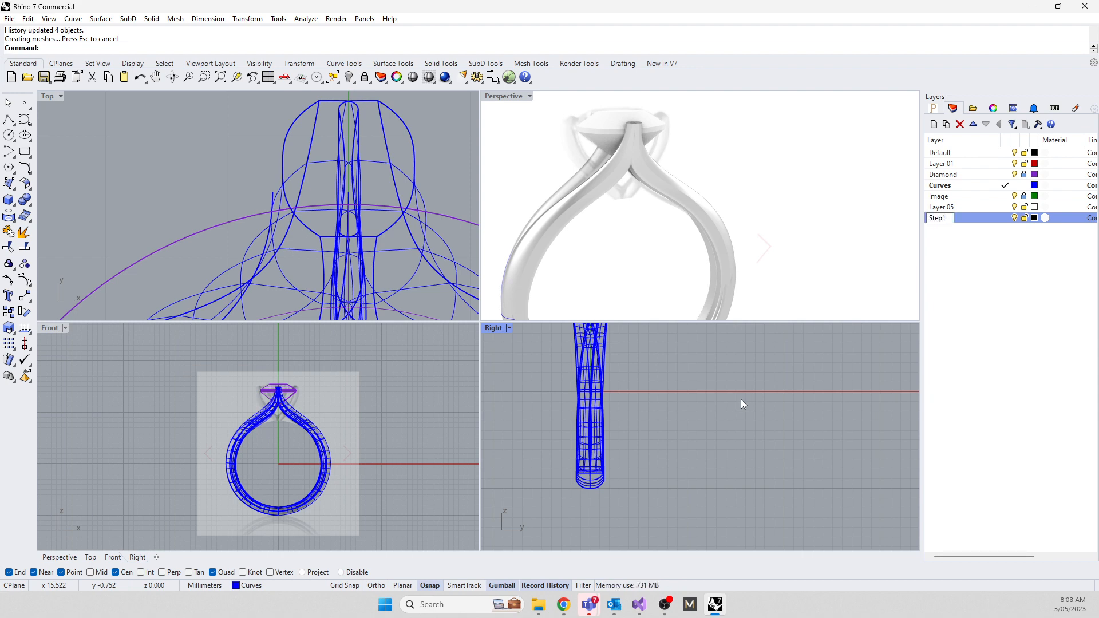
left_click(745, 421)
Select all the shank's curves and polysurfaces in the Right view and rename the Step1 layer as ShankStep1
scroll(744, 421, "down", 3)
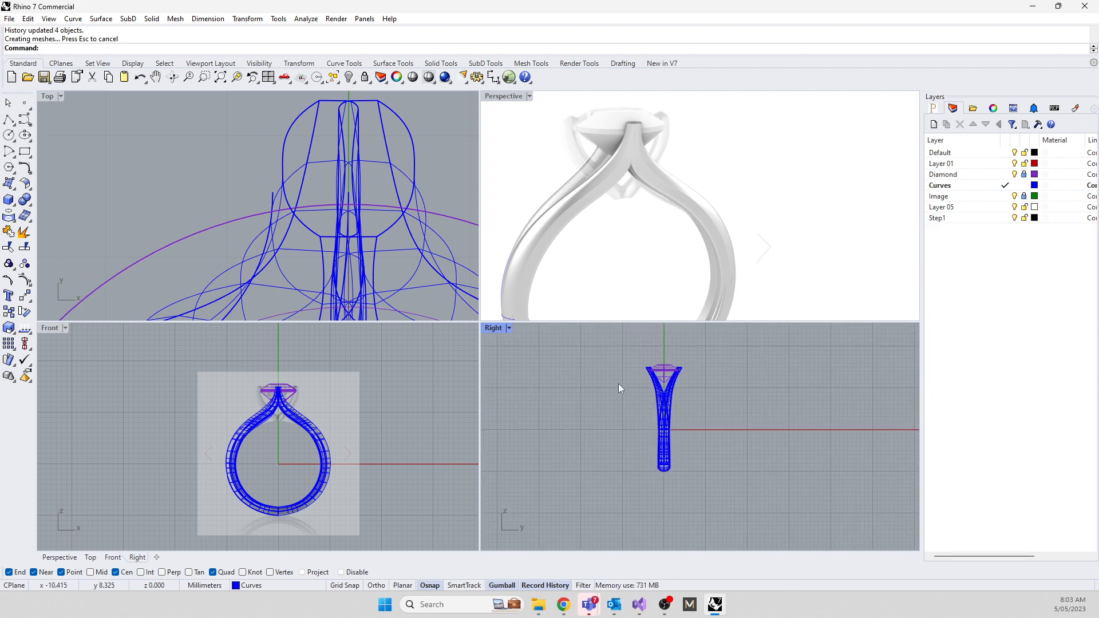
left_click_drag(662, 382, 717, 508)
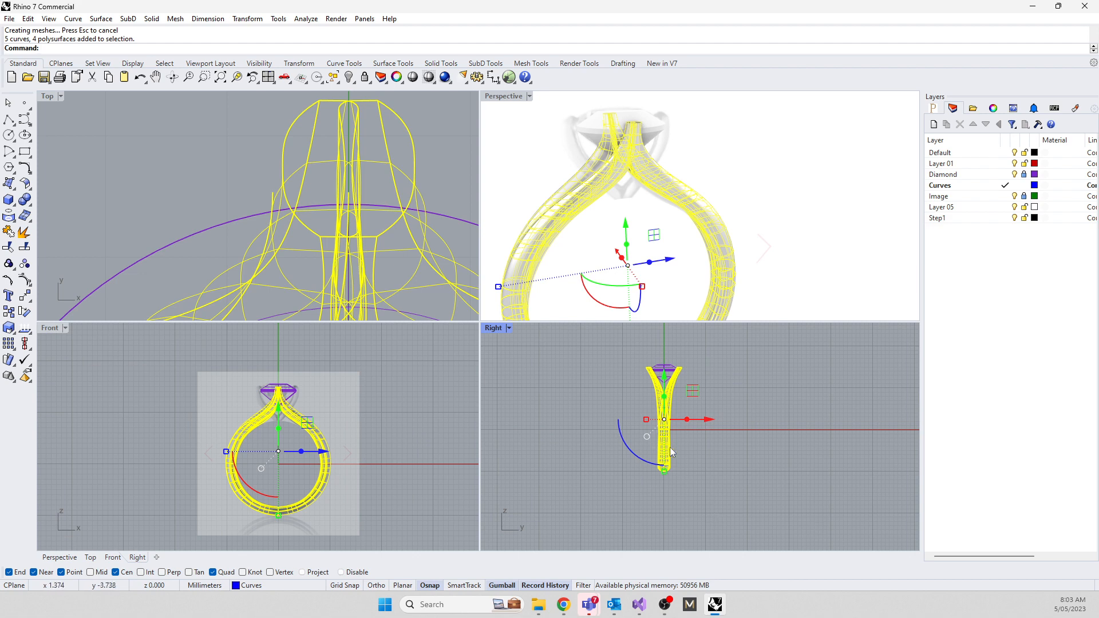
left_click(942, 219)
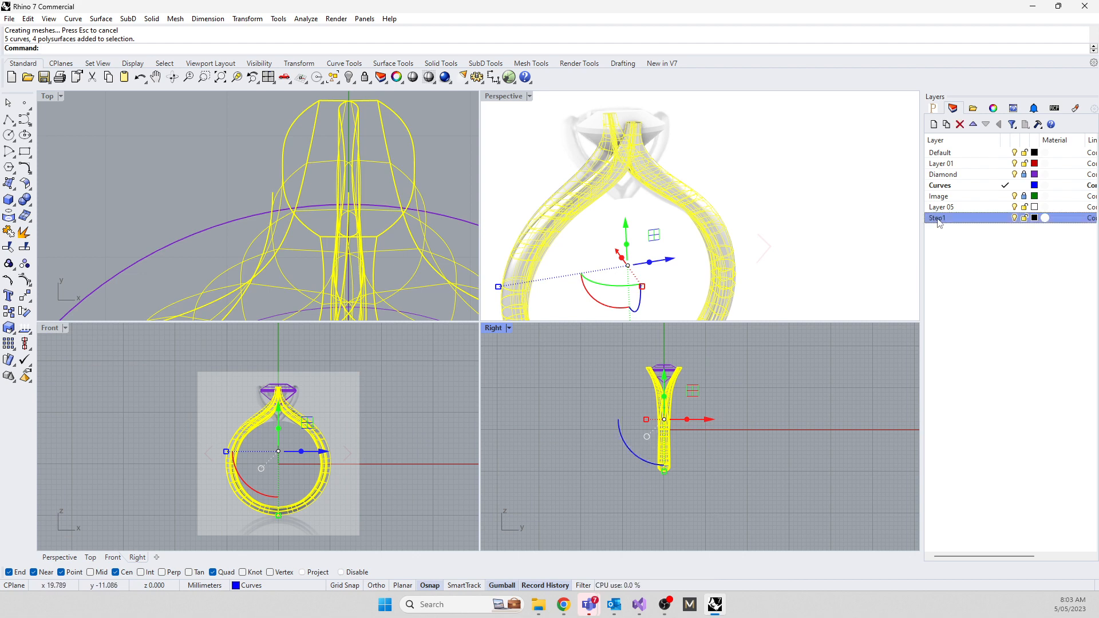
left_click(938, 218)
type("ShankStep")
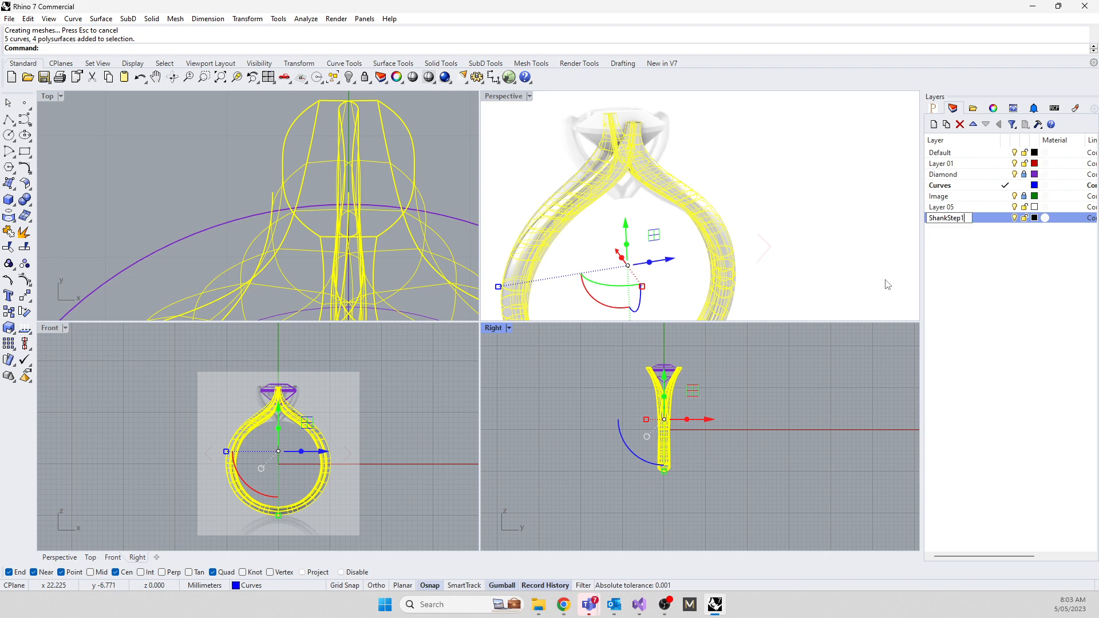
key("Return")
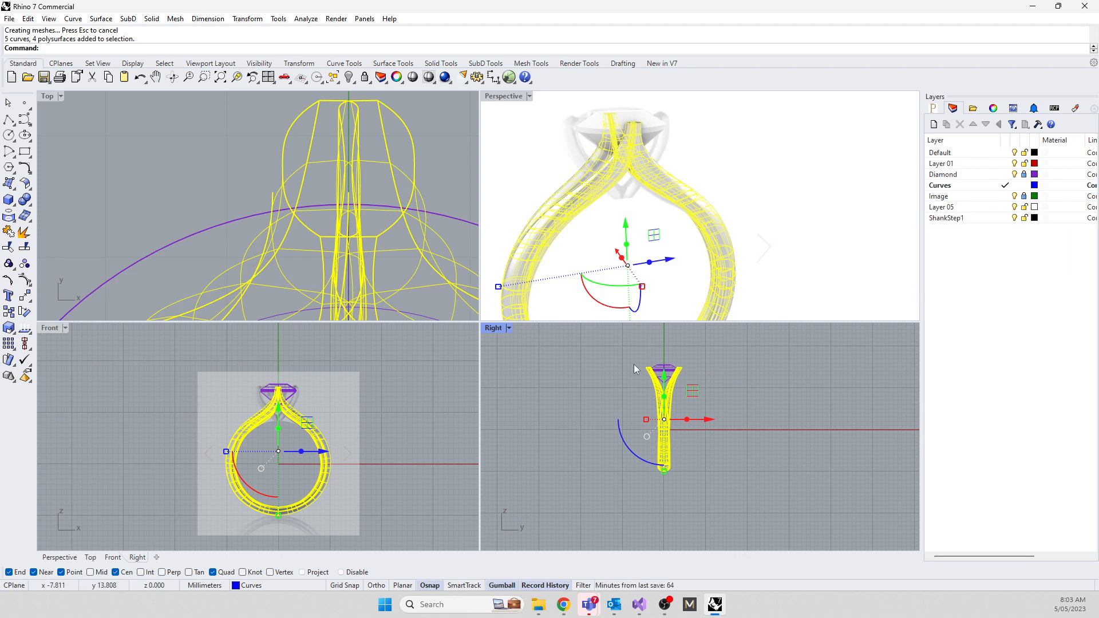
Copy the shank's curves and polysurfaces to the ShankStep1 layer, hide that layer and clear the selection
left_click(613, 353)
left_click_drag(610, 354, 716, 517)
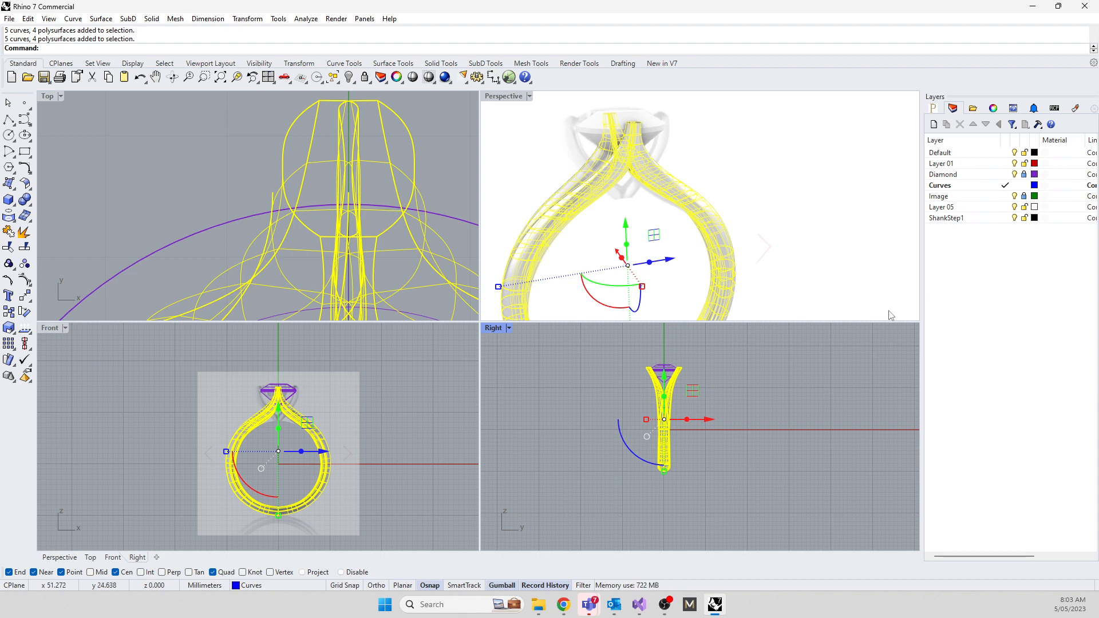
left_click(937, 221)
right_click(936, 221)
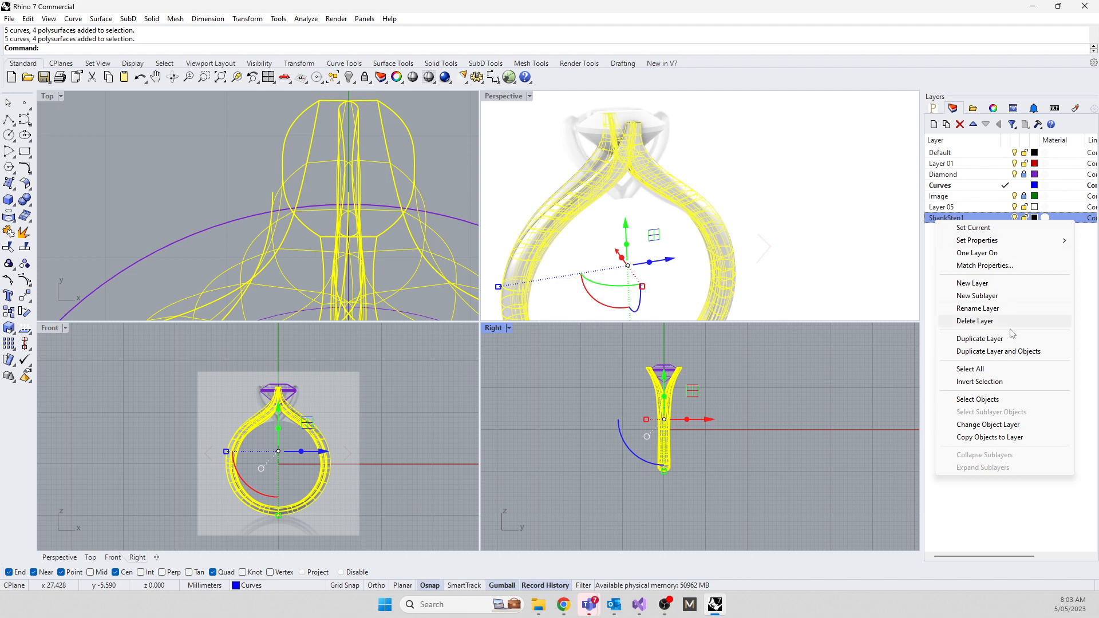
left_click(996, 439)
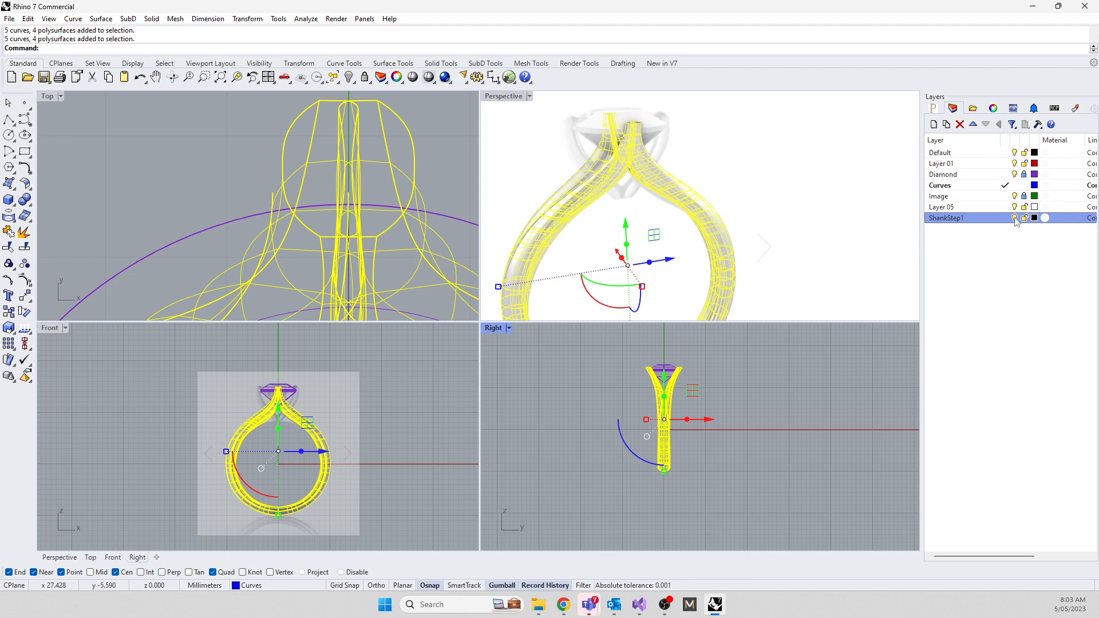
left_click(677, 421)
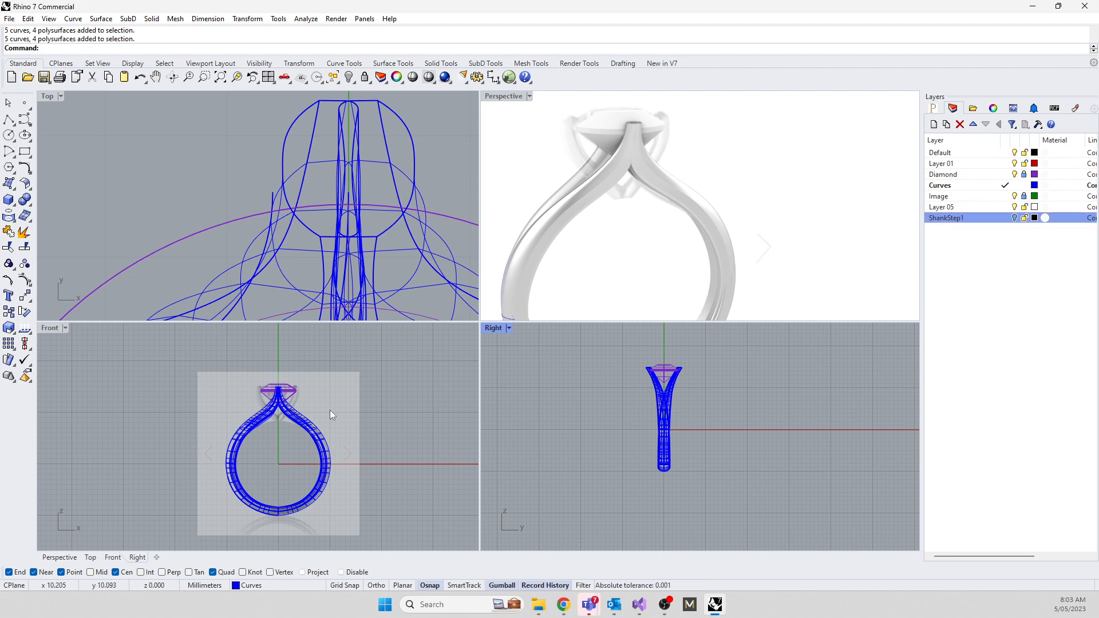
Inspect the split shoulders in the Perspective view and compare them with the reference ring photos on the product page in Chrome
scroll(627, 173, "up", 8)
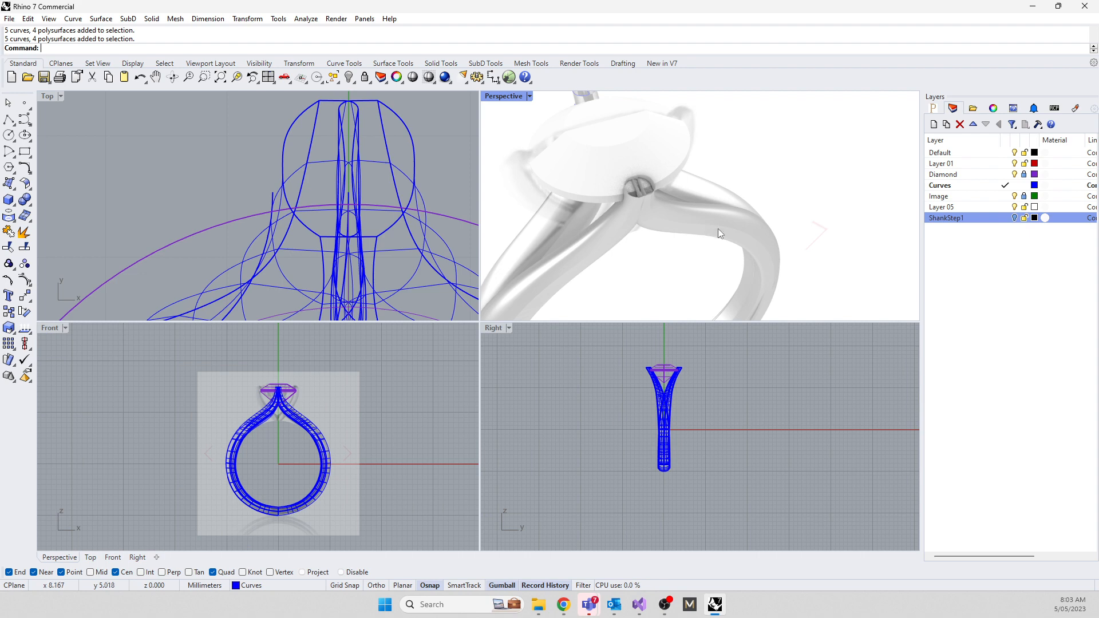
right_click_drag(718, 229, 849, 160)
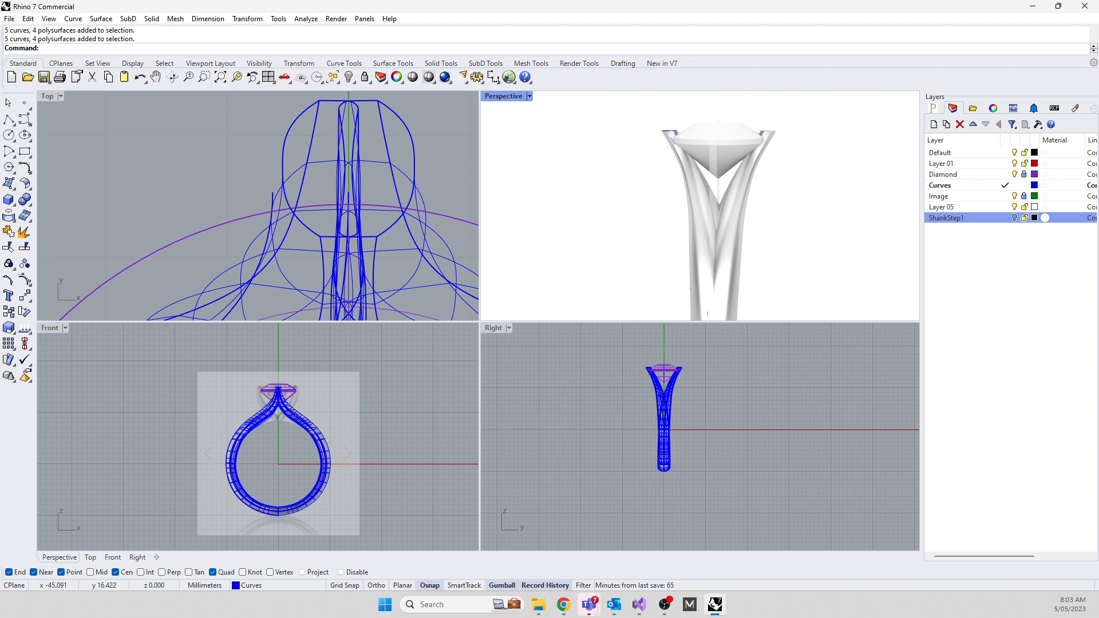
left_click(564, 605)
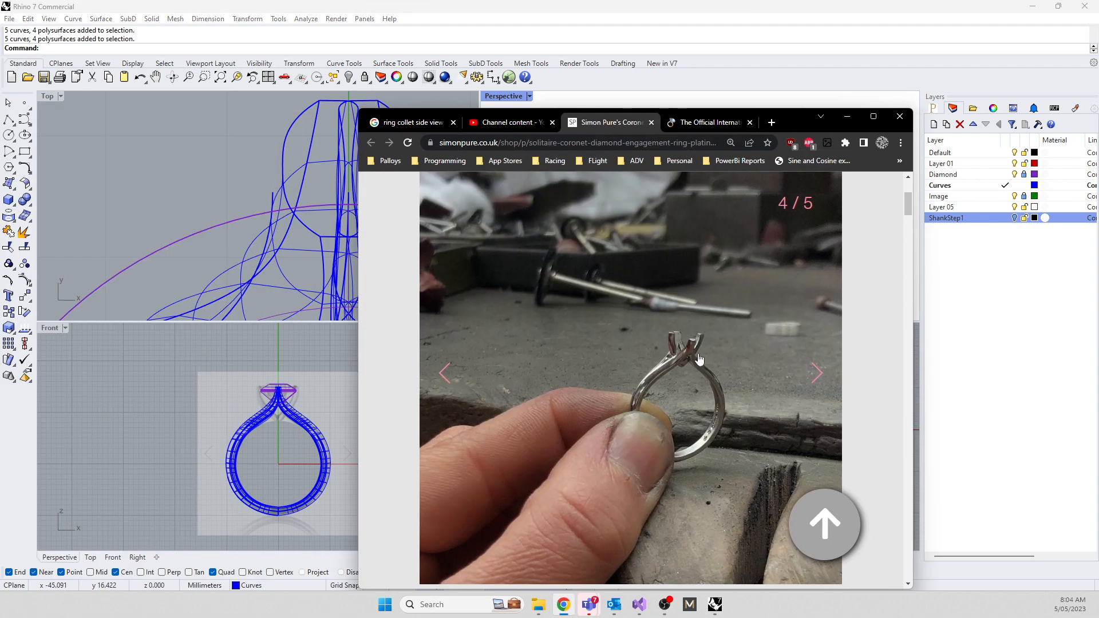
left_click(444, 375)
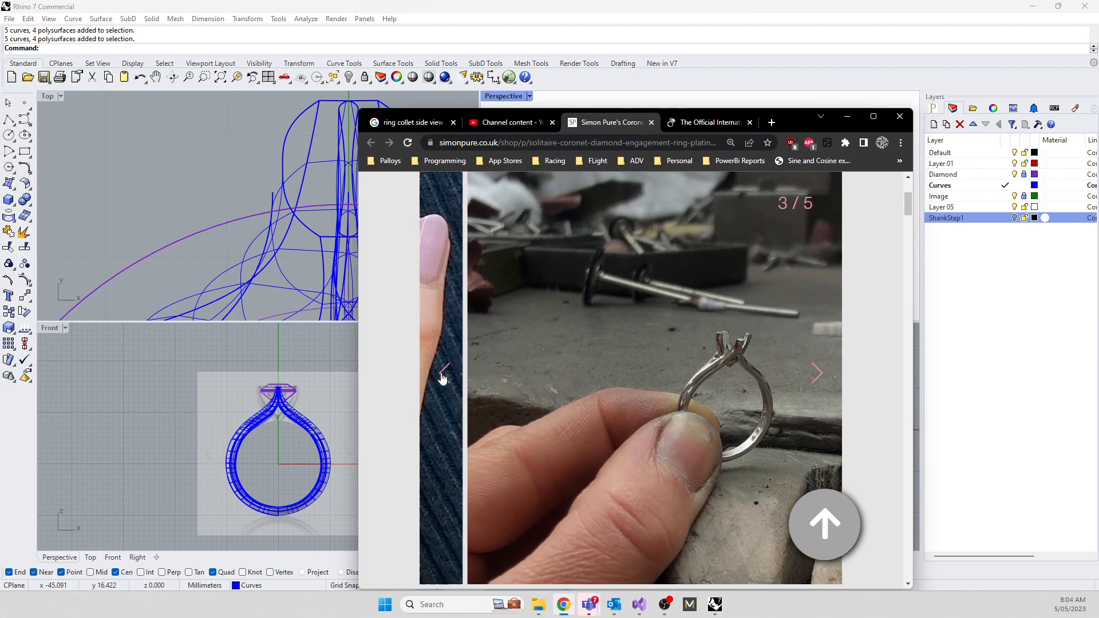
left_click(444, 375)
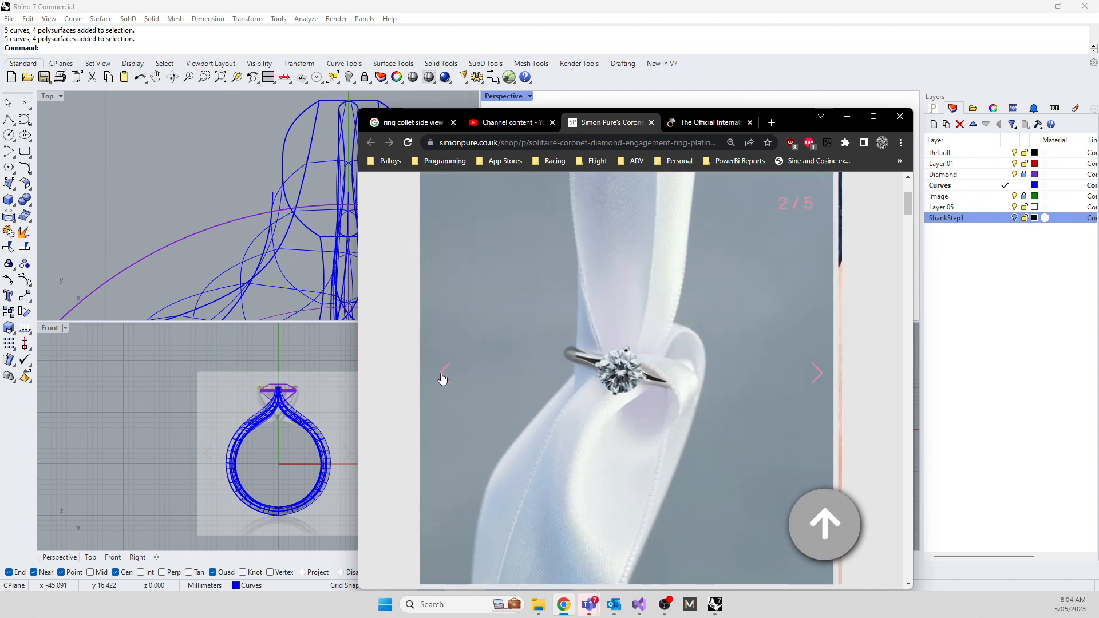
left_click(443, 375)
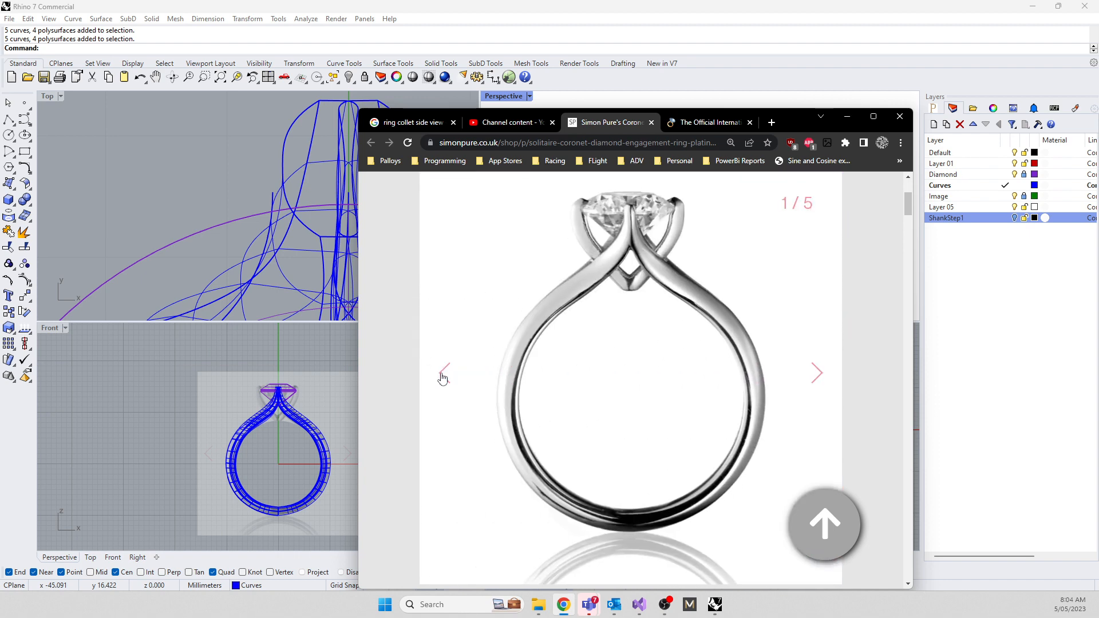
left_click(815, 373)
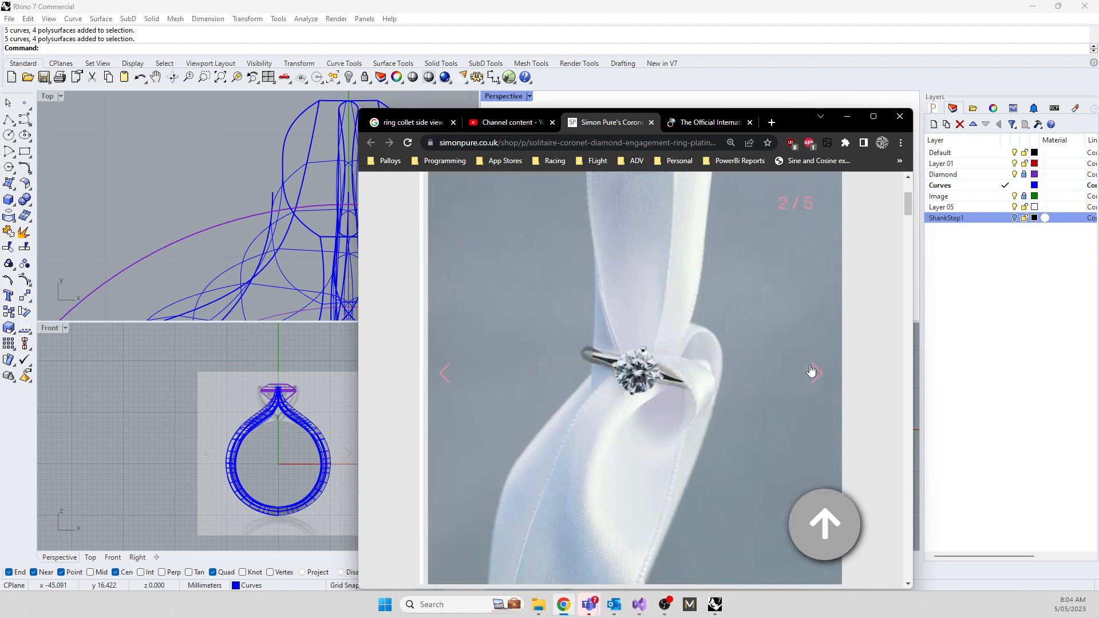
left_click(815, 373)
left_click(815, 373)
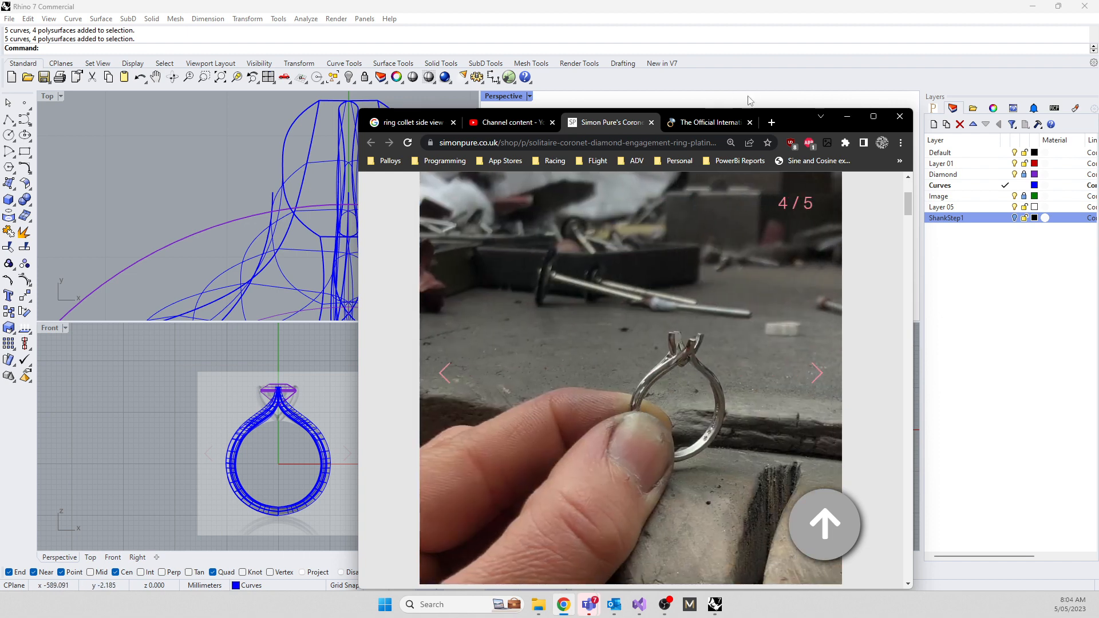
left_click_drag(795, 121, 0, 189)
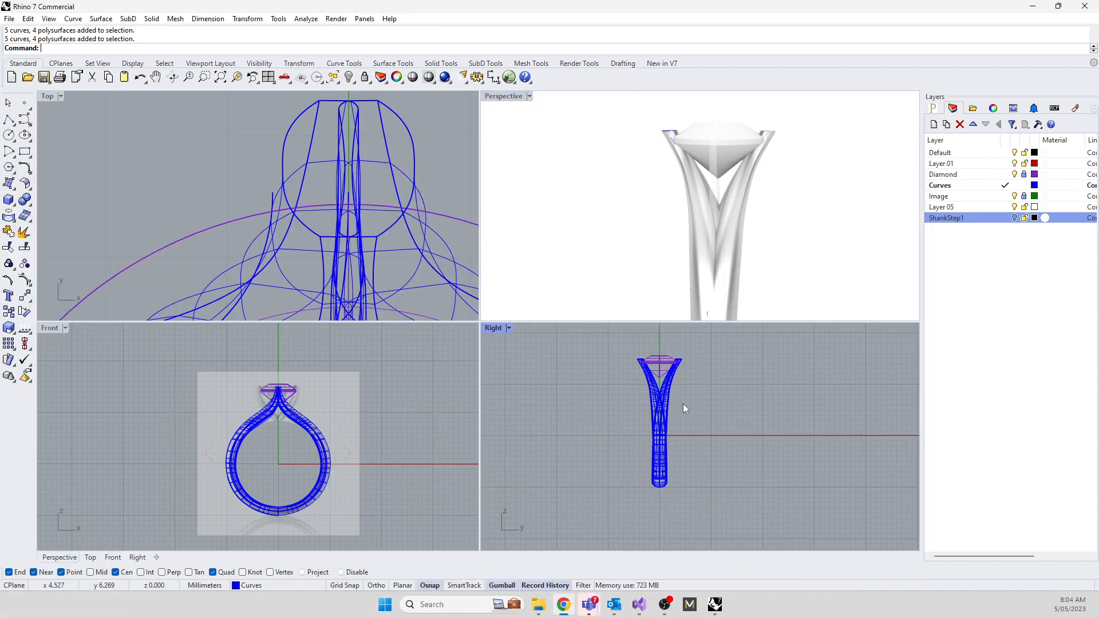
Reshape the open curve inside the split shoulder by moving its upper control point beside the diamond in the Right view
scroll(680, 404, "up", 10)
left_click(647, 440)
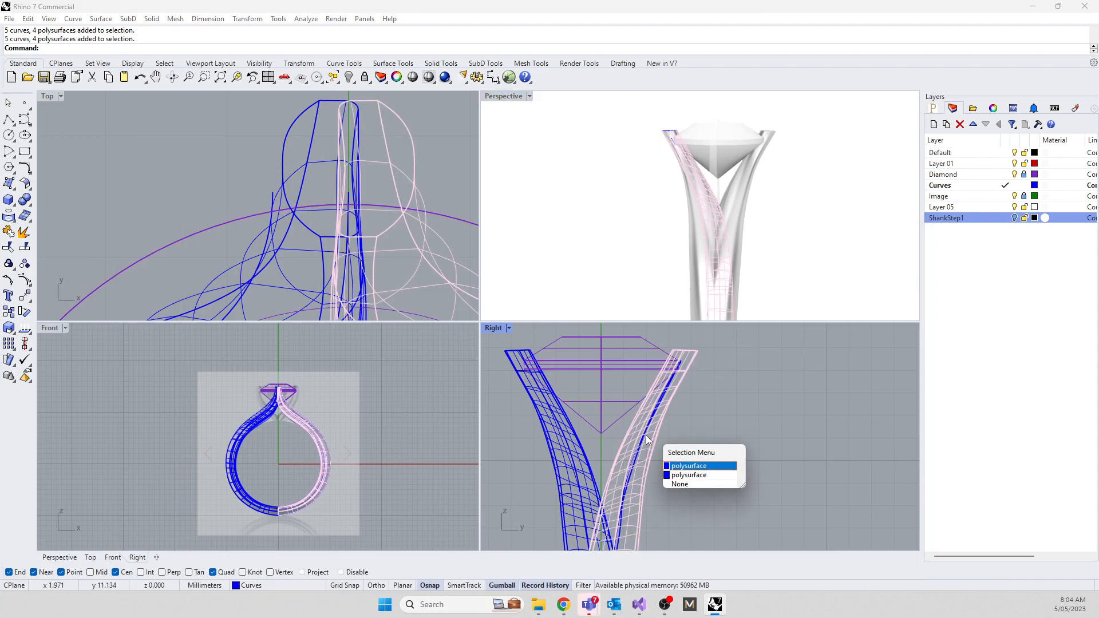
left_click(667, 394)
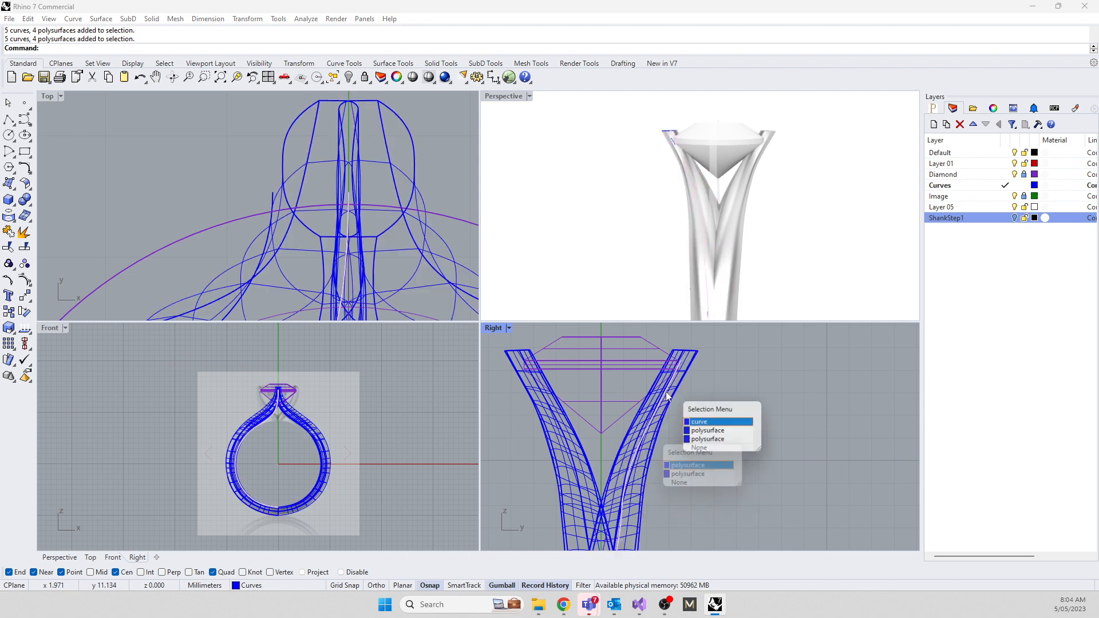
left_click(689, 422)
scroll(670, 399, "up", 5)
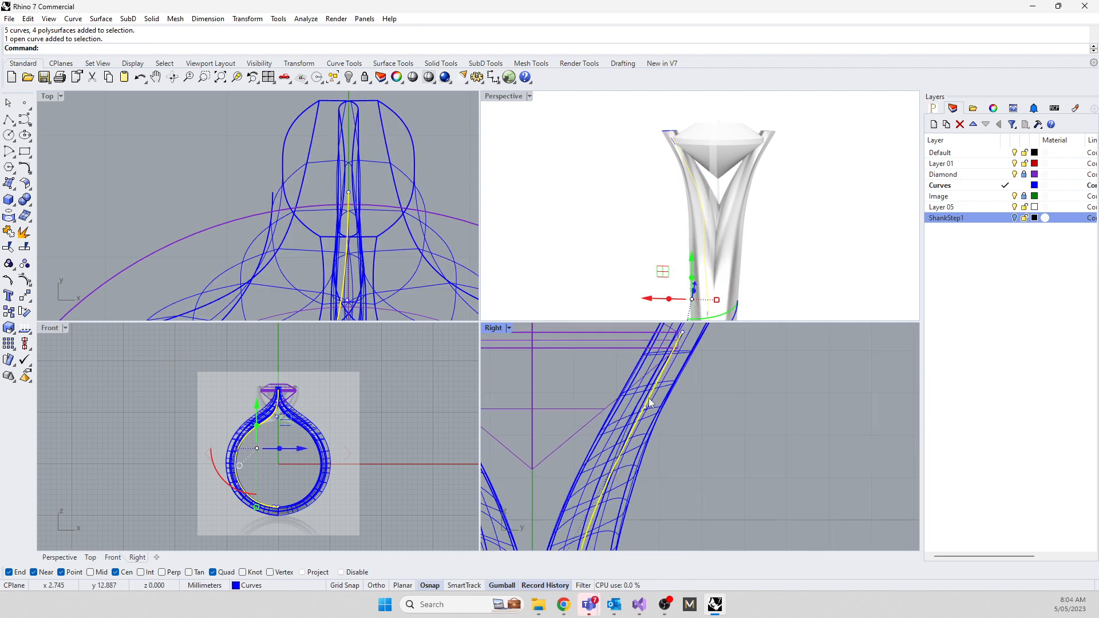
left_click_drag(648, 410, 688, 379)
scroll(654, 434, "down", 5)
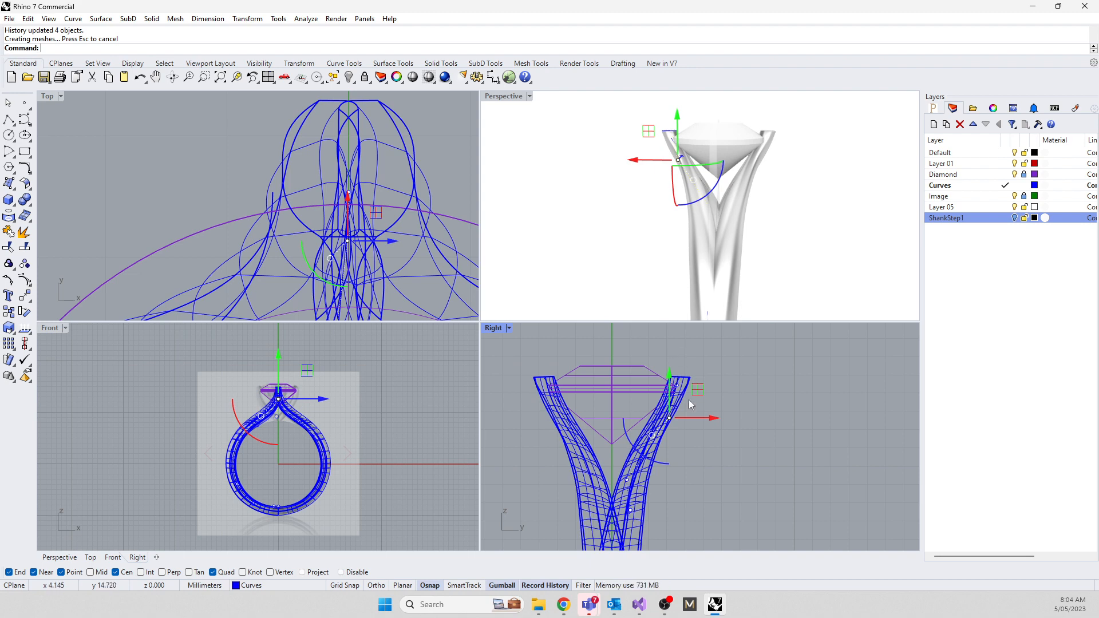
Tilt the closed profile curve at the top of the shoulder slightly in the Right view
left_click(296, 145)
left_click(317, 173)
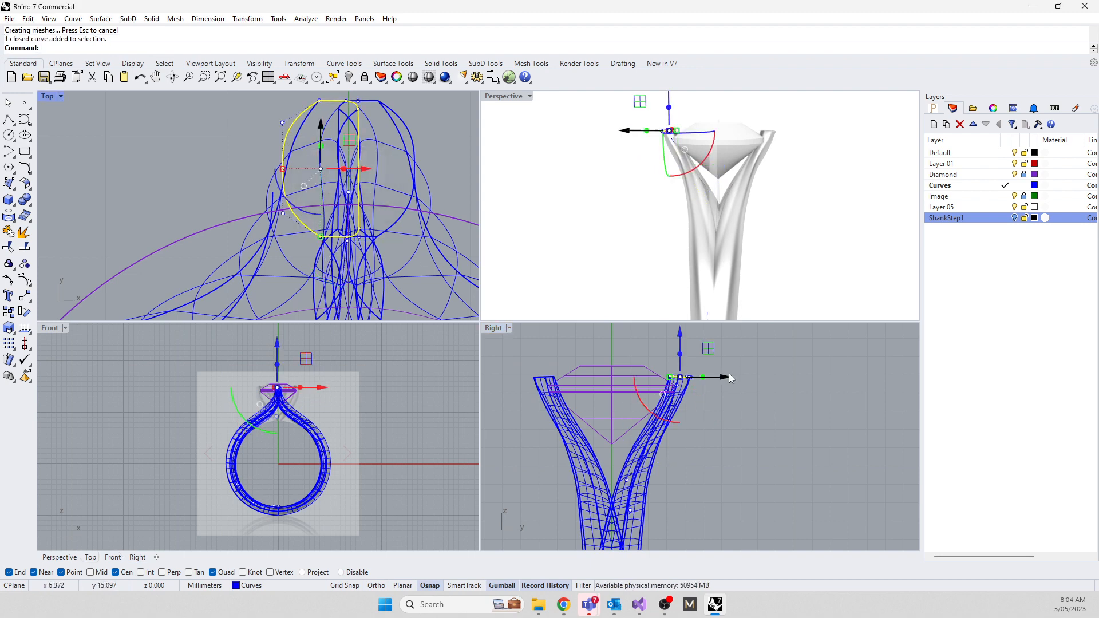
scroll(731, 378, "up", 4)
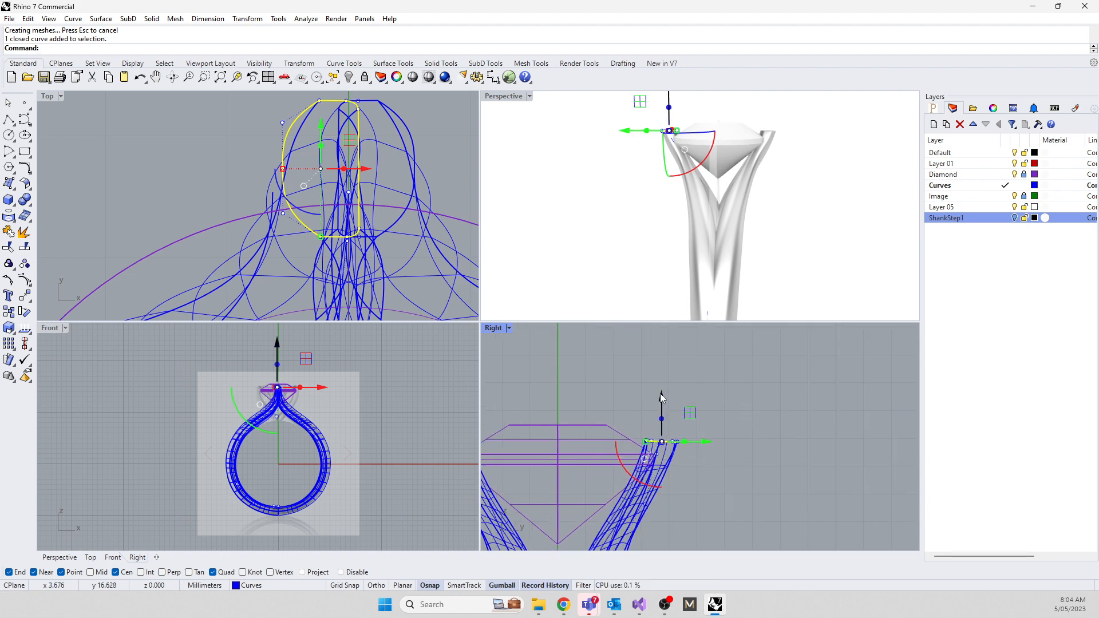
left_click_drag(661, 393, 659, 387)
scroll(649, 455, "up", 6)
Nudge the shoulder curve's end control point at diamond girdle height slightly outward in the Right view
left_click(662, 456)
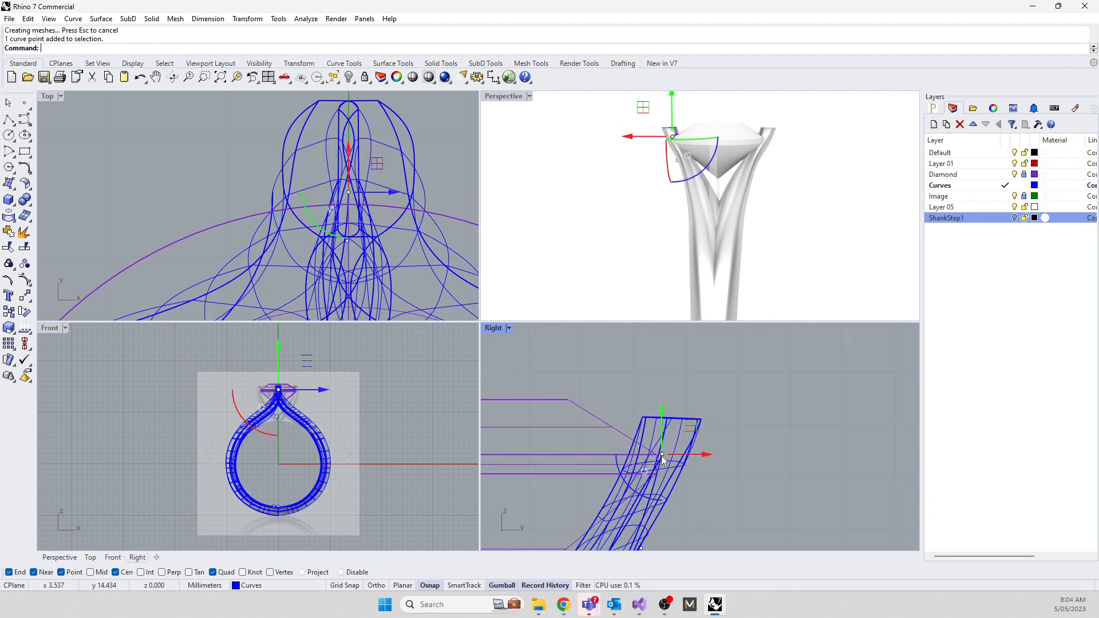
mouse_move(704, 456)
left_mouse_down()
mouse_move(720, 460)
mouse_move(704, 458)
left_mouse_up()
scroll(704, 458, "down", 4)
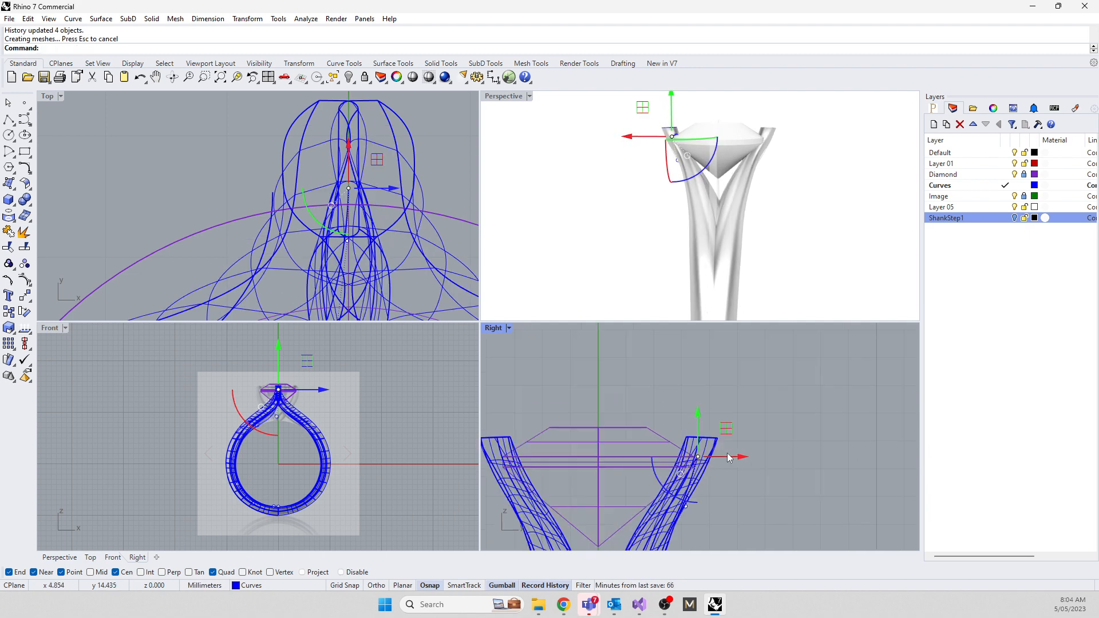
mouse_move(622, 207)
right_mouse_down()
mouse_move(795, 179)
mouse_move(658, 216)
mouse_move(631, 189)
right_mouse_up()
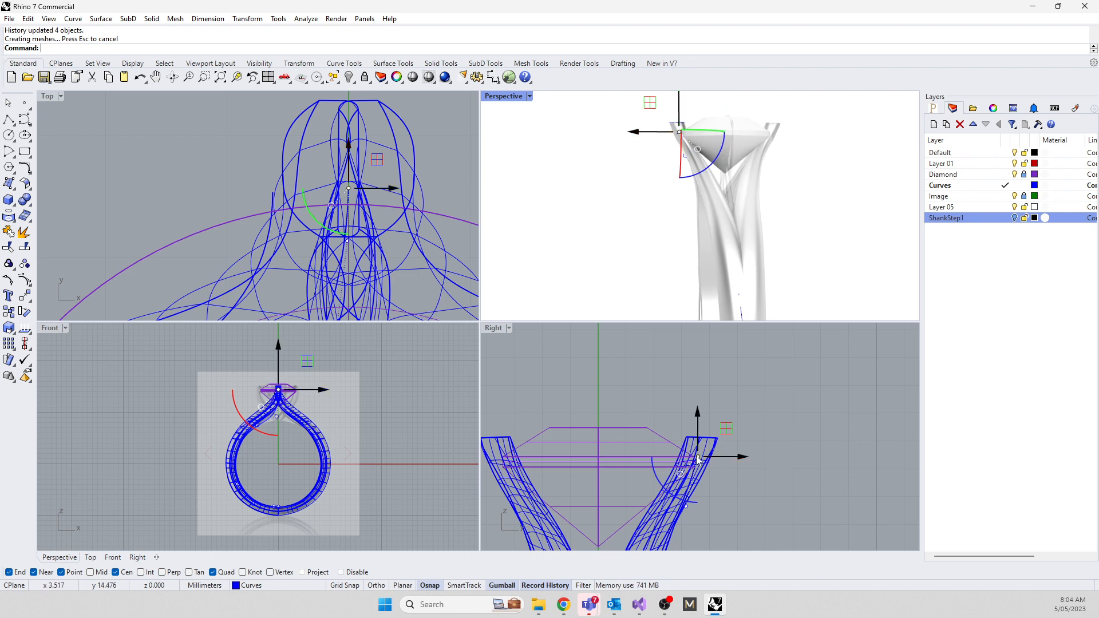
Move the top profile curve together with the shoulder's uppermost control points slightly outward from the diamond in the Right view
left_click_drag(677, 415, 719, 456)
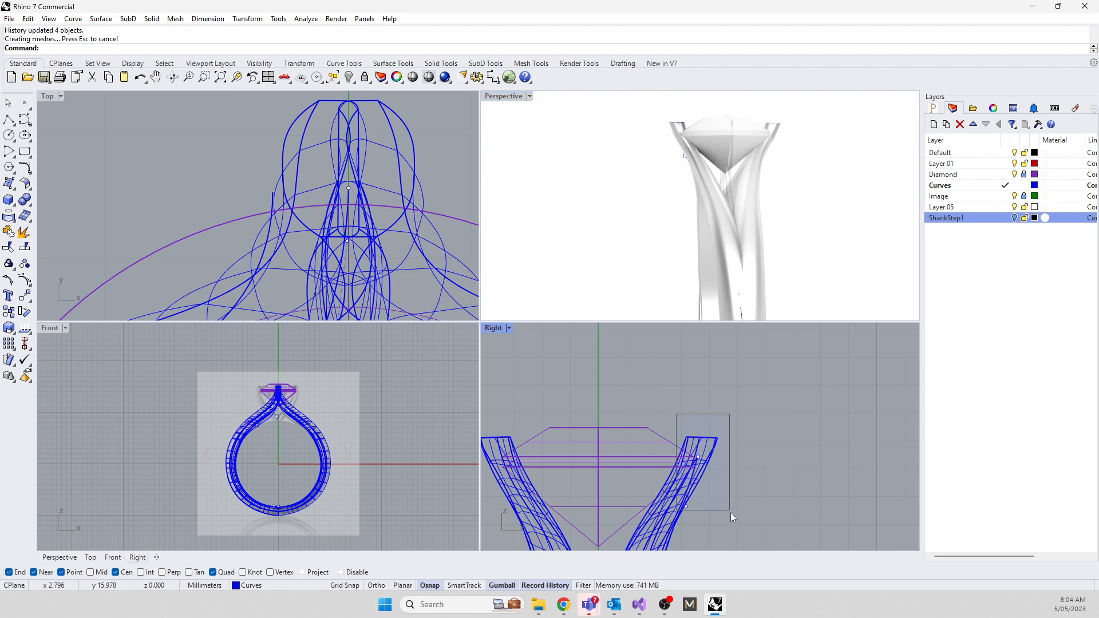
left_click_drag(731, 513, 731, 512)
left_click_drag(737, 473, 750, 476)
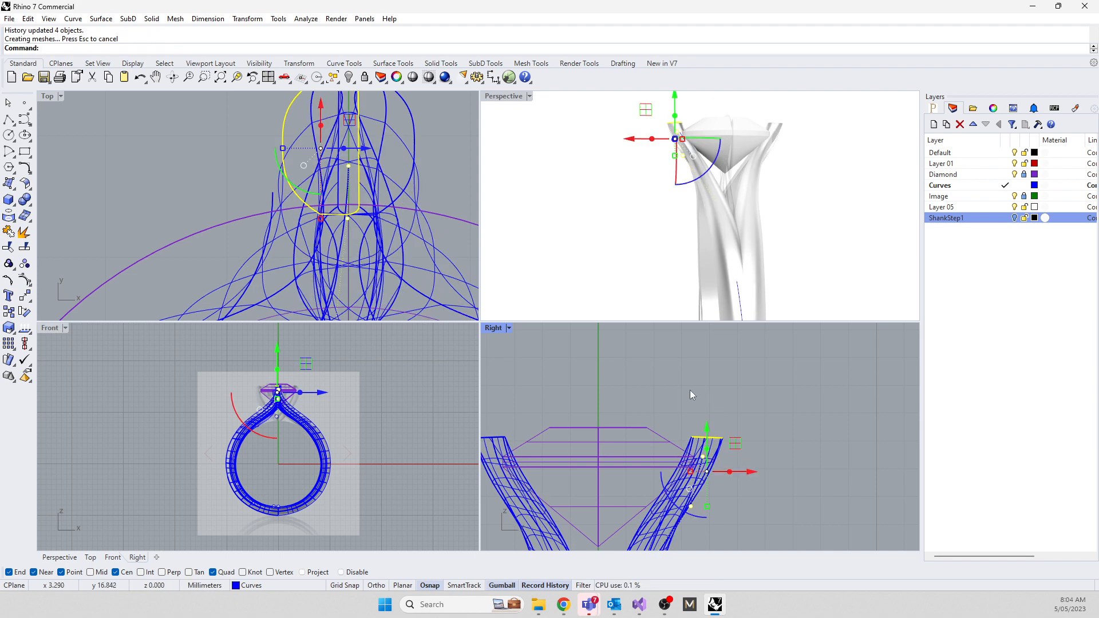
left_click(676, 385)
scroll(665, 381, "down", 6)
right_click_drag(663, 233, 630, 236)
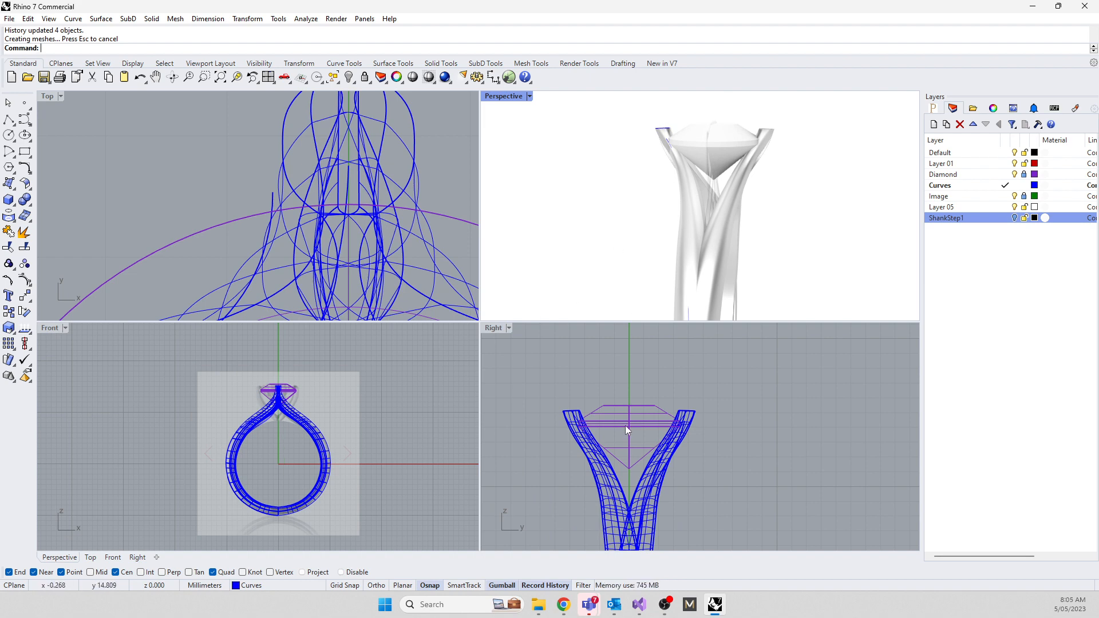
Move the outer shank curve's control point beside the diamond's lower half outward in the Right view and check the shank's shape
scroll(667, 469, "up", 3)
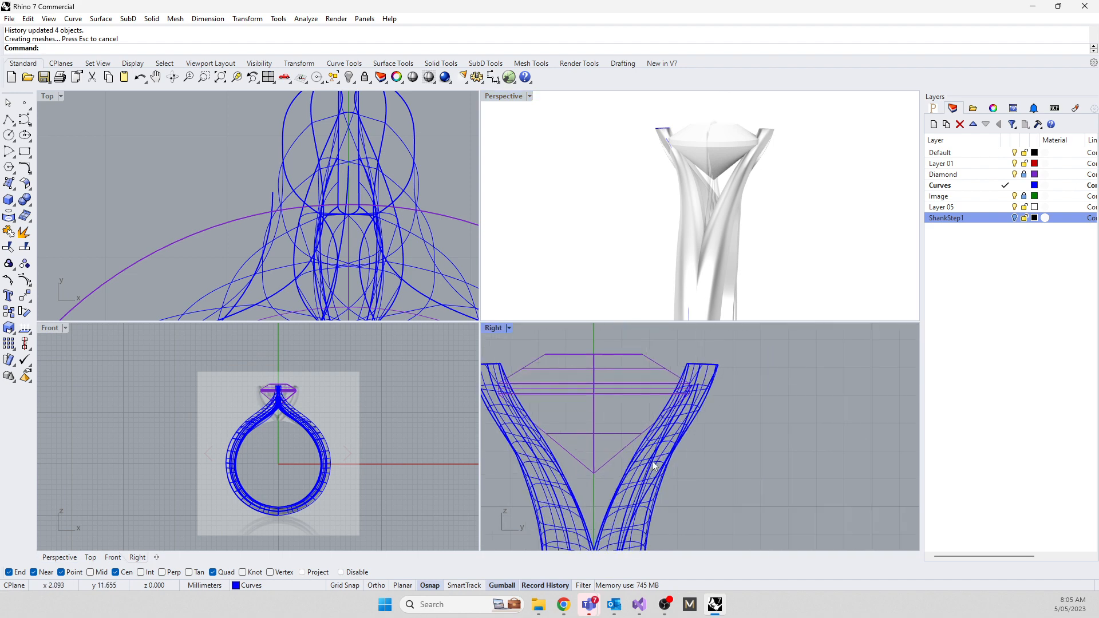
left_click(655, 465)
scroll(636, 427, "up", 3)
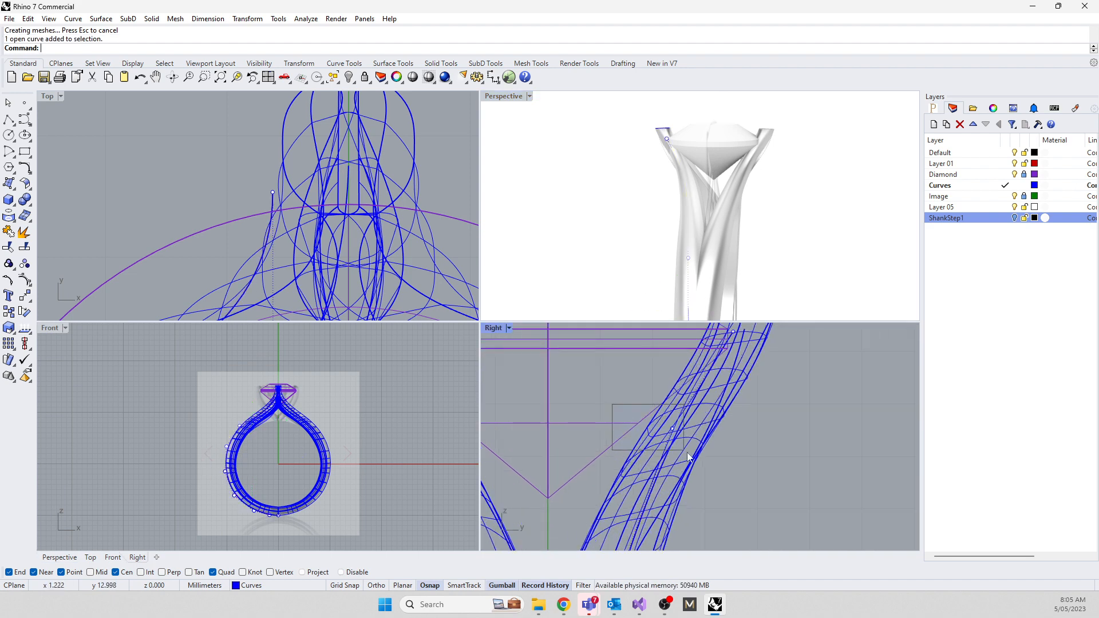
left_click(672, 428)
left_click_drag(717, 432, 728, 437)
left_click(577, 221)
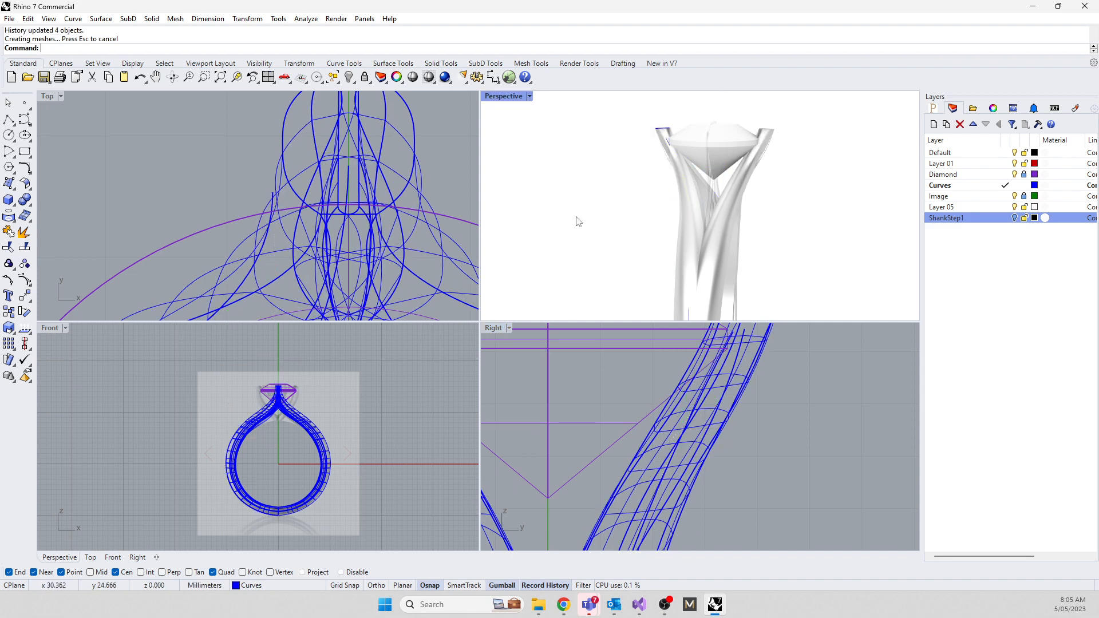
right_click_drag(576, 221, 773, 210)
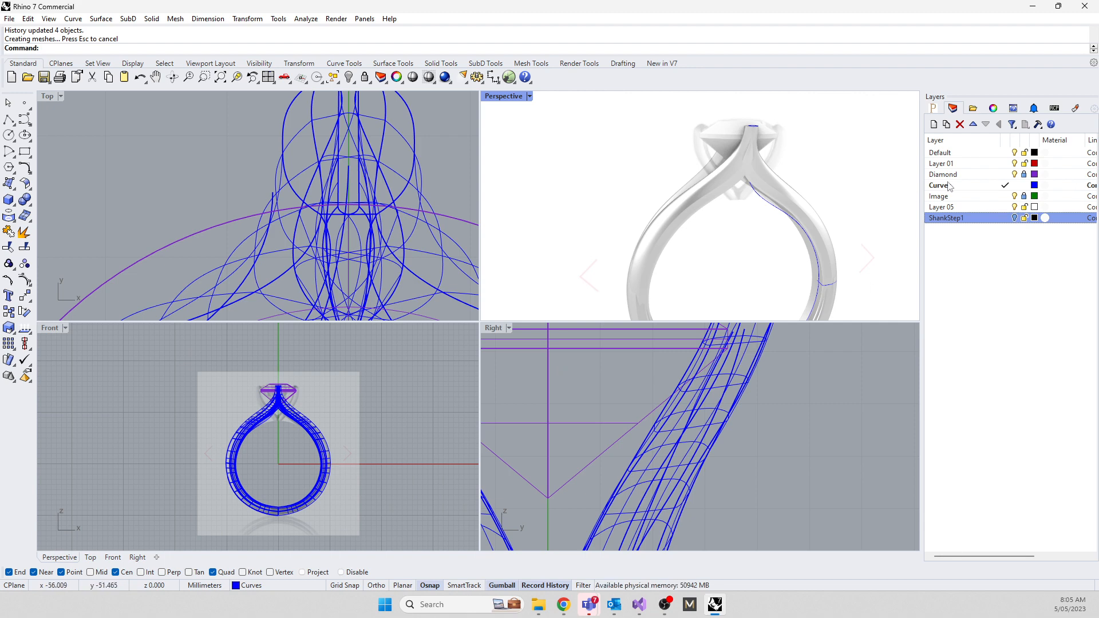
Create a new layer named ShankHaPPY
left_click(967, 267)
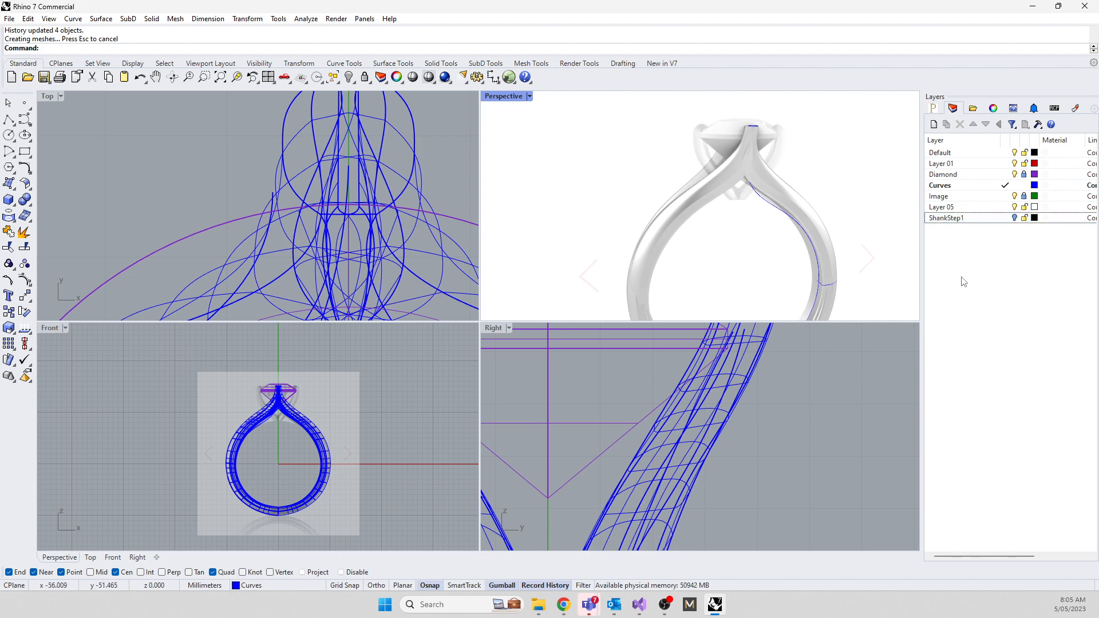
right_click(973, 303)
left_click(1011, 310)
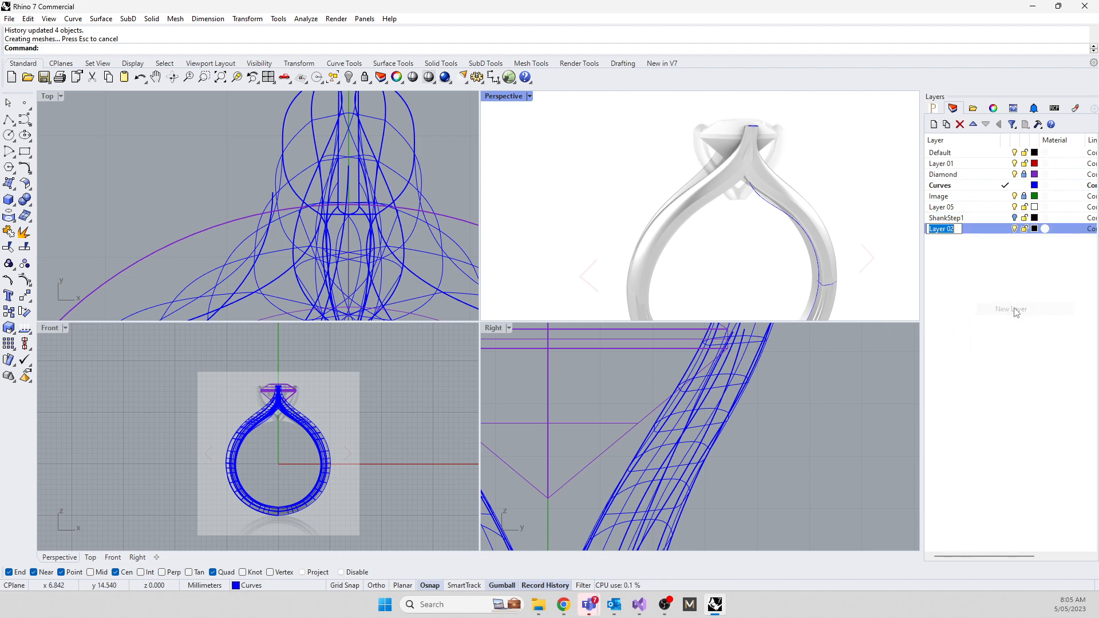
type("ShankHaPPY")
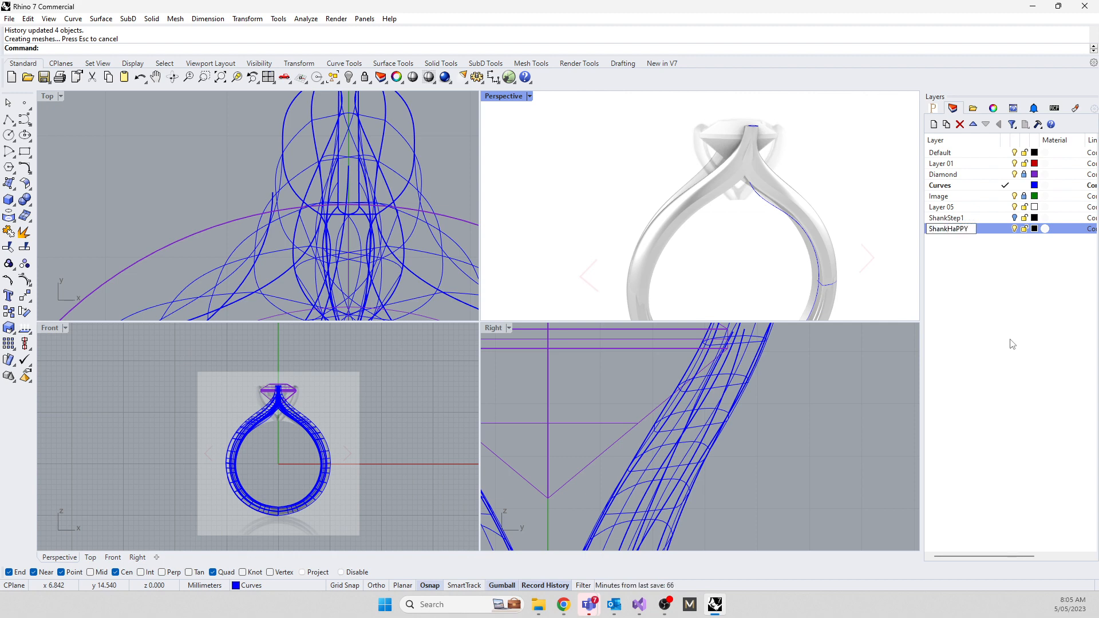
left_click(1011, 343)
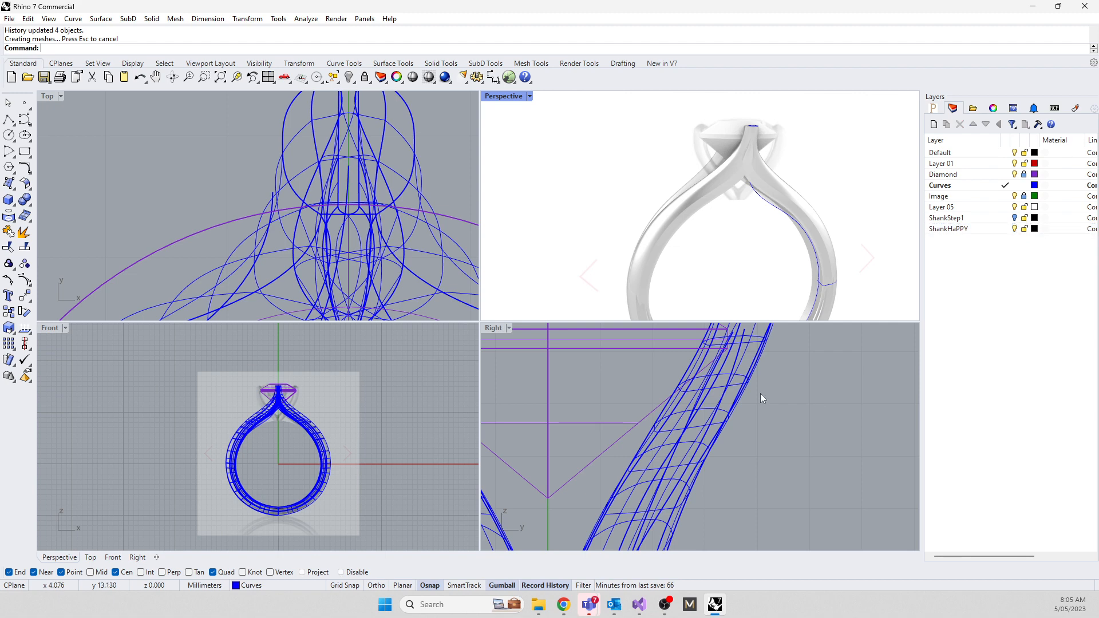
Select the shank's curves and polysurfaces in the Right view and move them to the ShankHaPPY layer
scroll(760, 394, "down", 3)
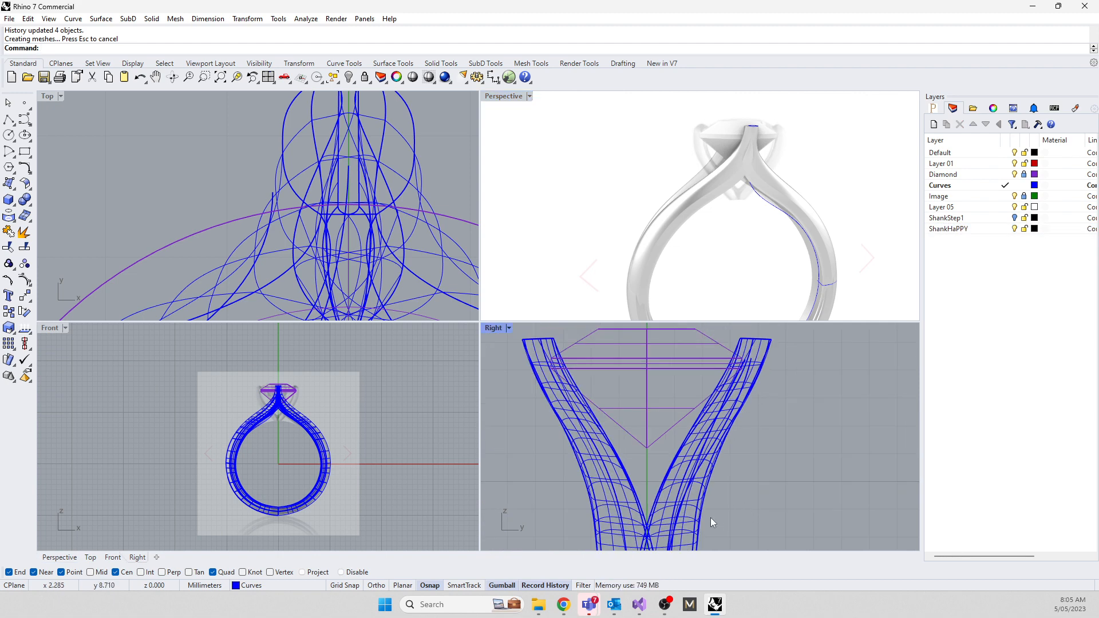
left_click_drag(593, 489, 593, 489)
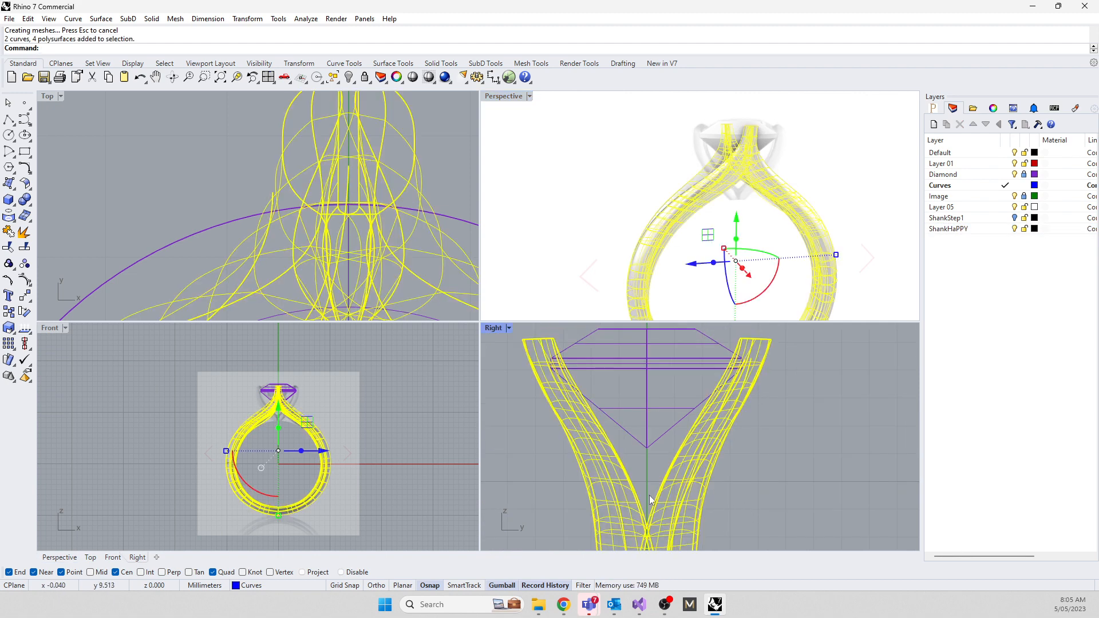
right_click(948, 232)
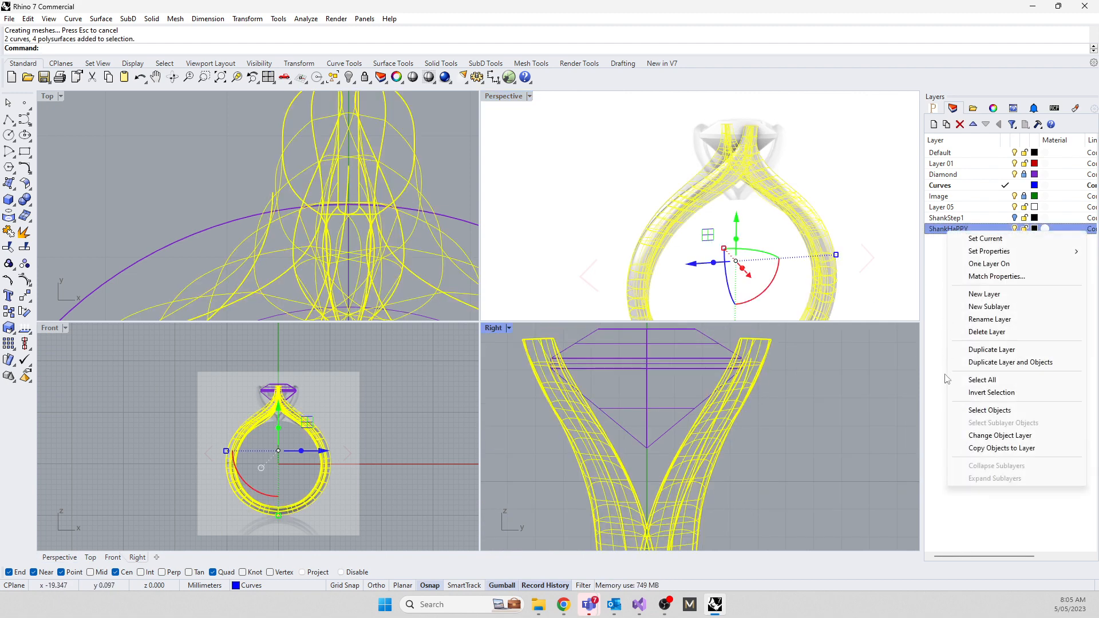
left_click(980, 441)
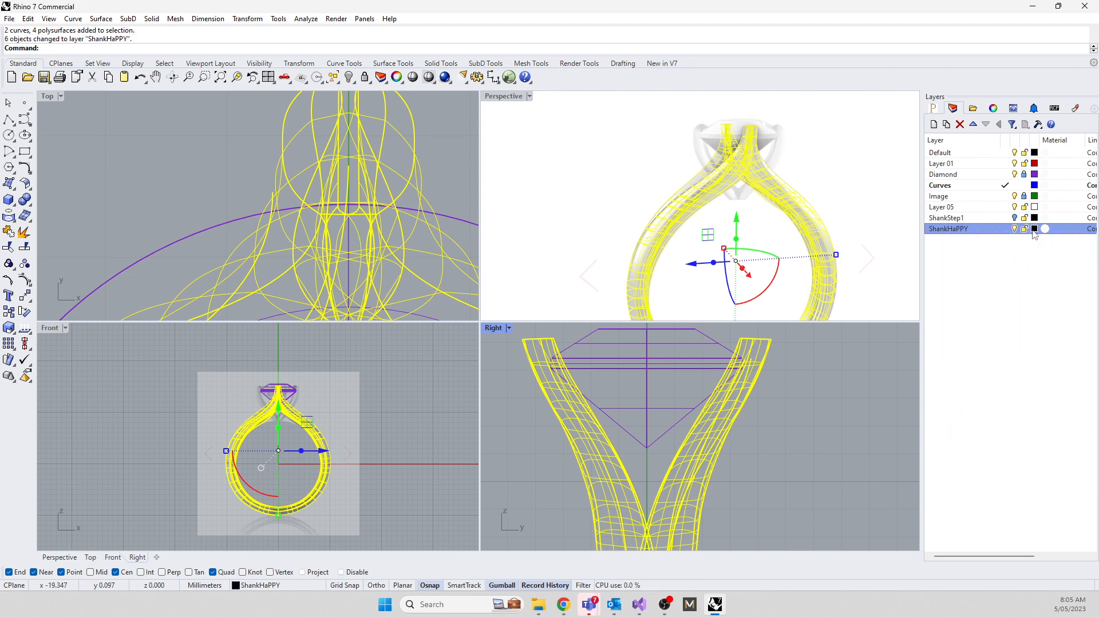
Set the ShankHaPPY layer's color to Orange and hide the layer
left_click(1035, 229)
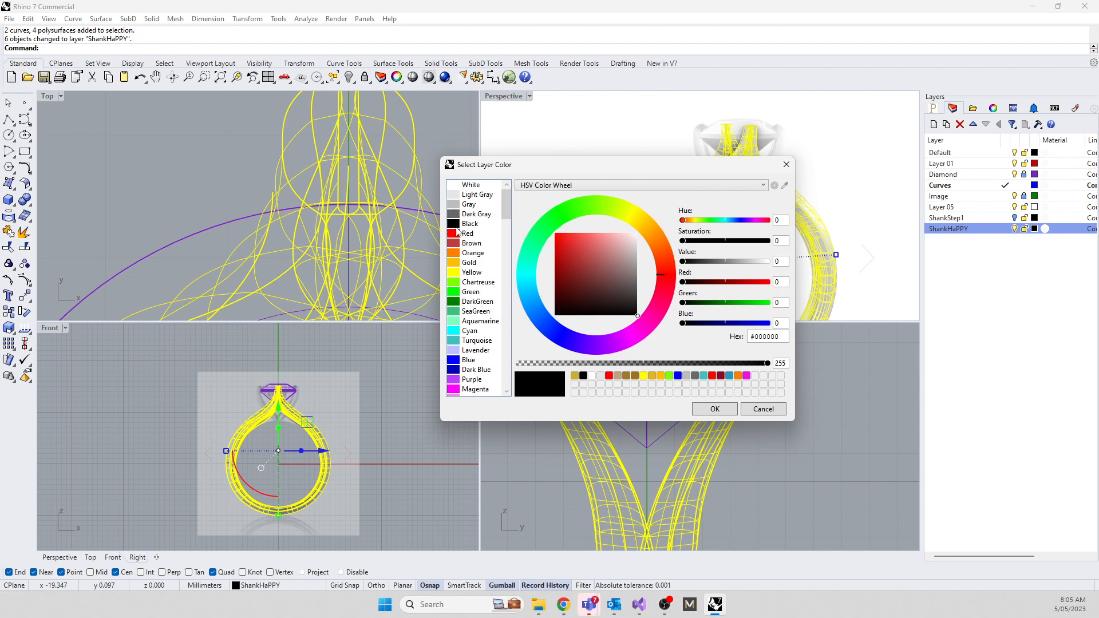
left_click(473, 253)
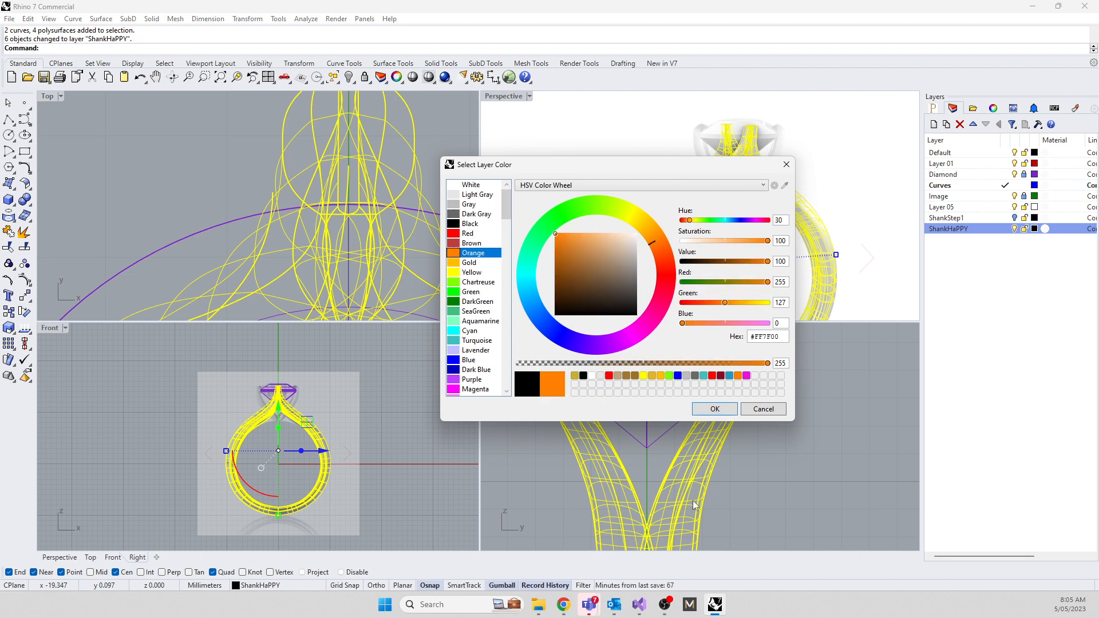
left_click(700, 412)
left_click(544, 486)
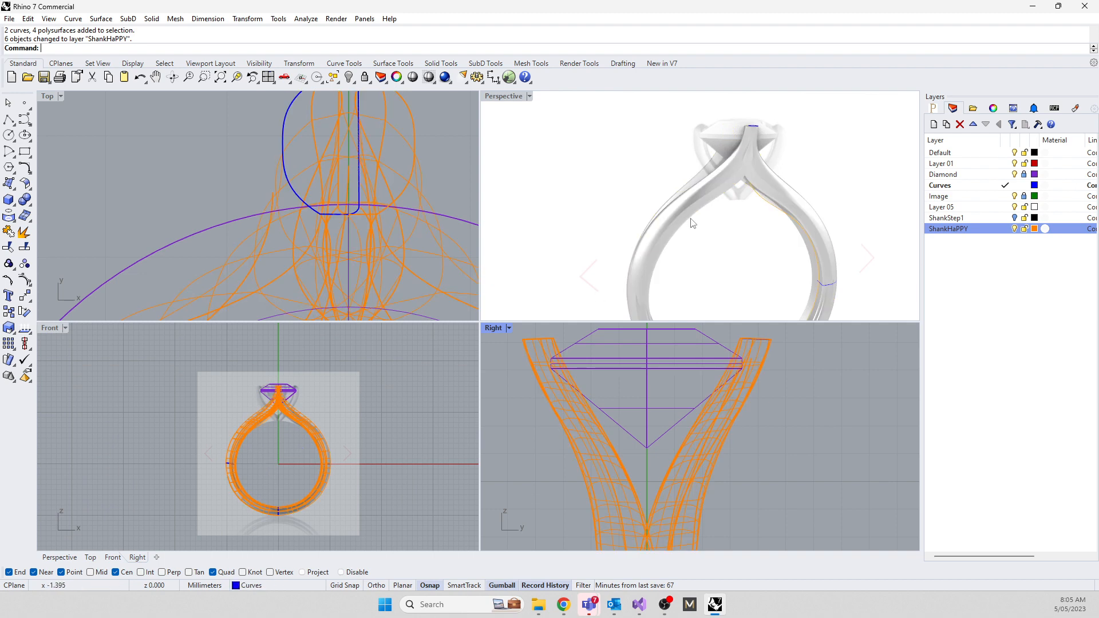
right_click_drag(693, 223, 639, 232)
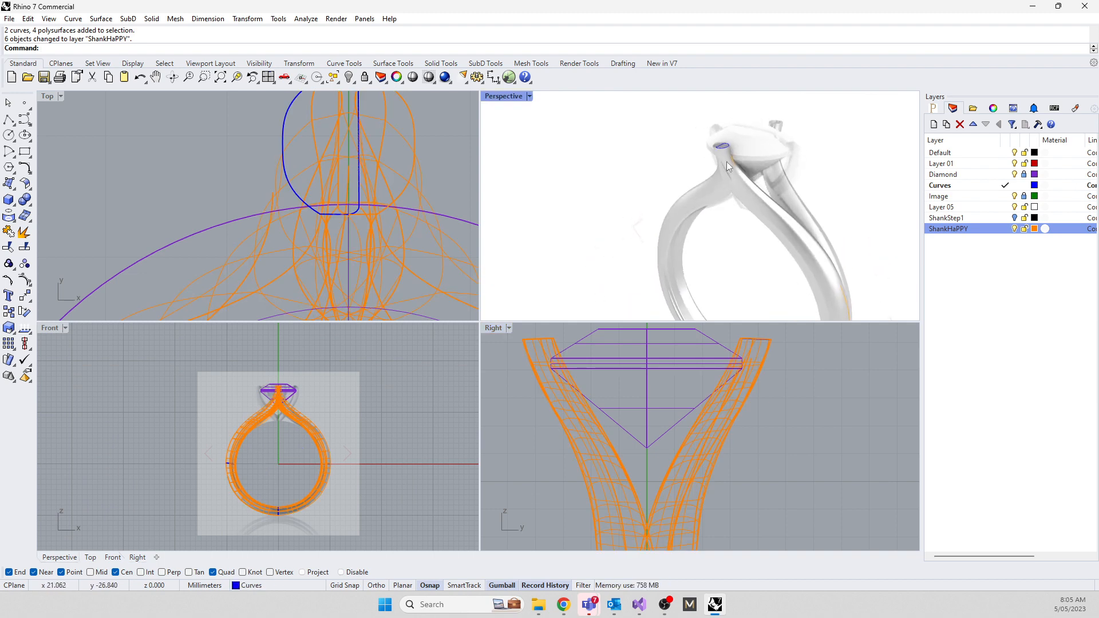
left_click(1014, 229)
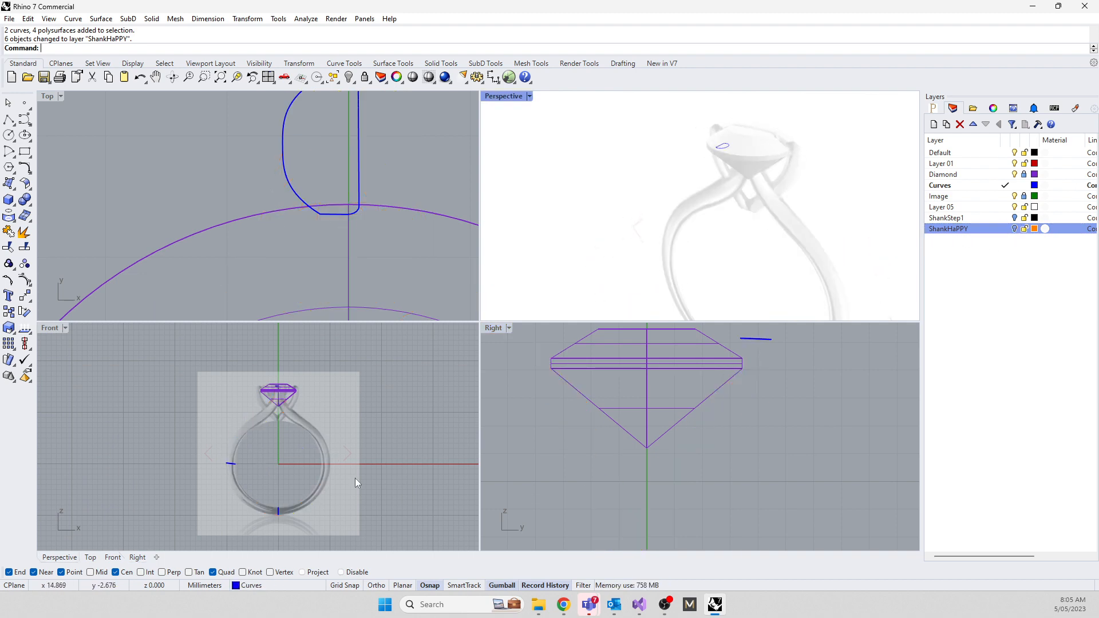
left_click(172, 441)
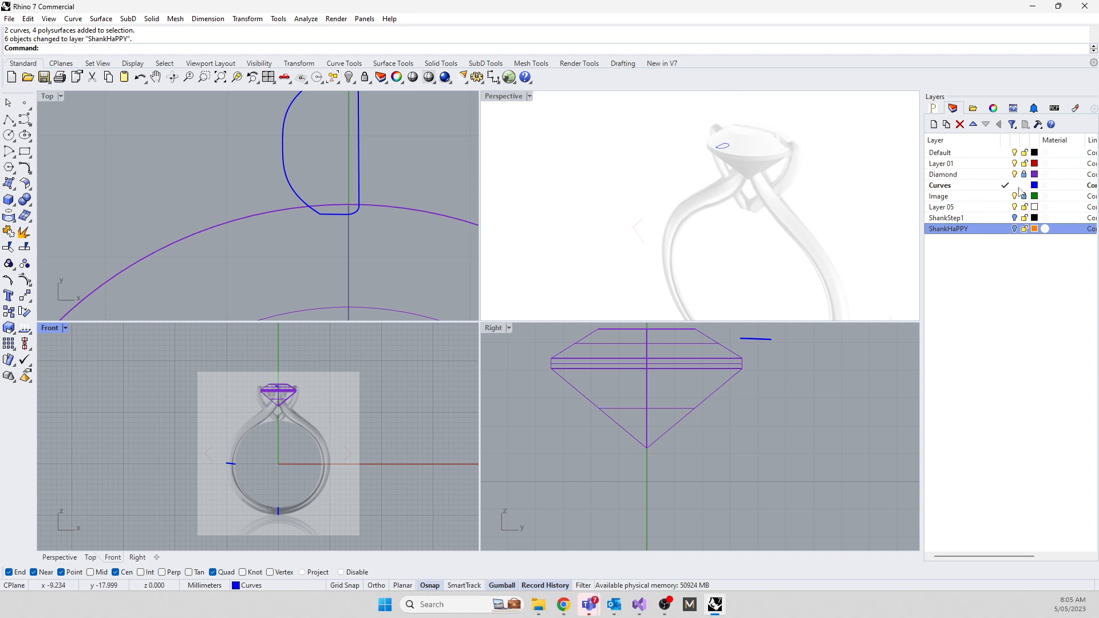
Draw an interpolated curve in the Front view along the left prong's inner edge, from its tip to the head's base at the centre line
scroll(395, 408, "down", 5)
scroll(344, 414, "up", 9)
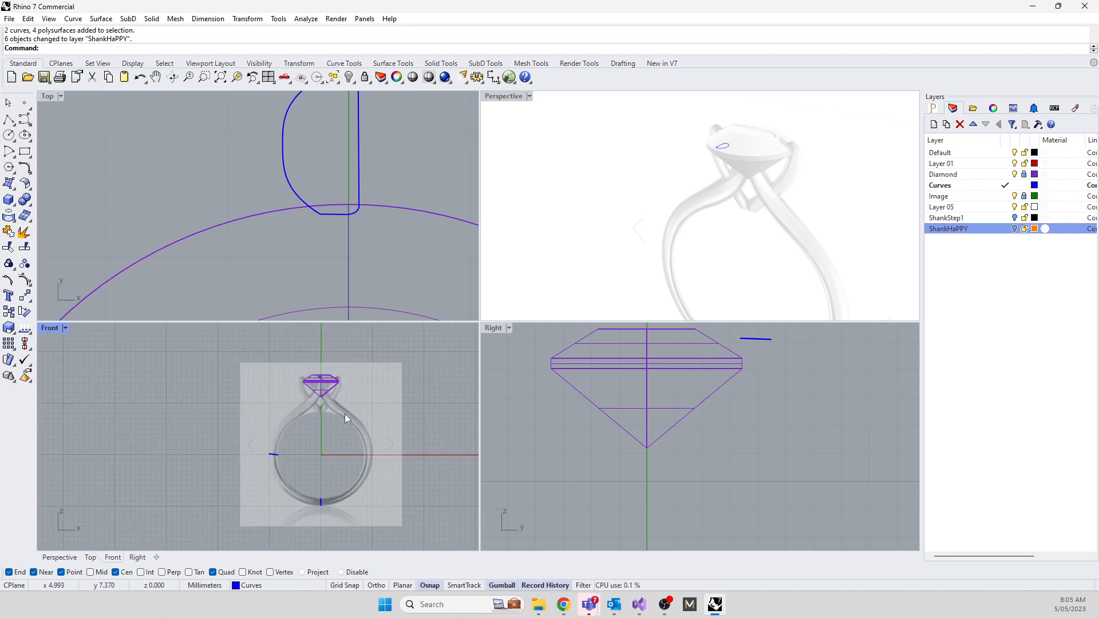
scroll(287, 378, "up", 4)
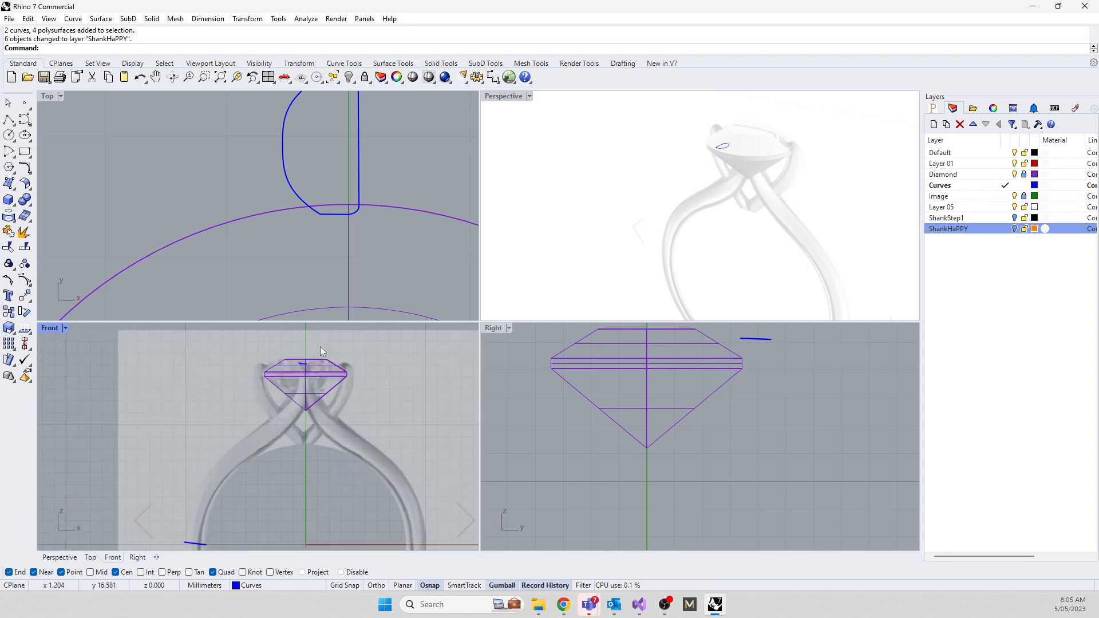
double_click(49, 329)
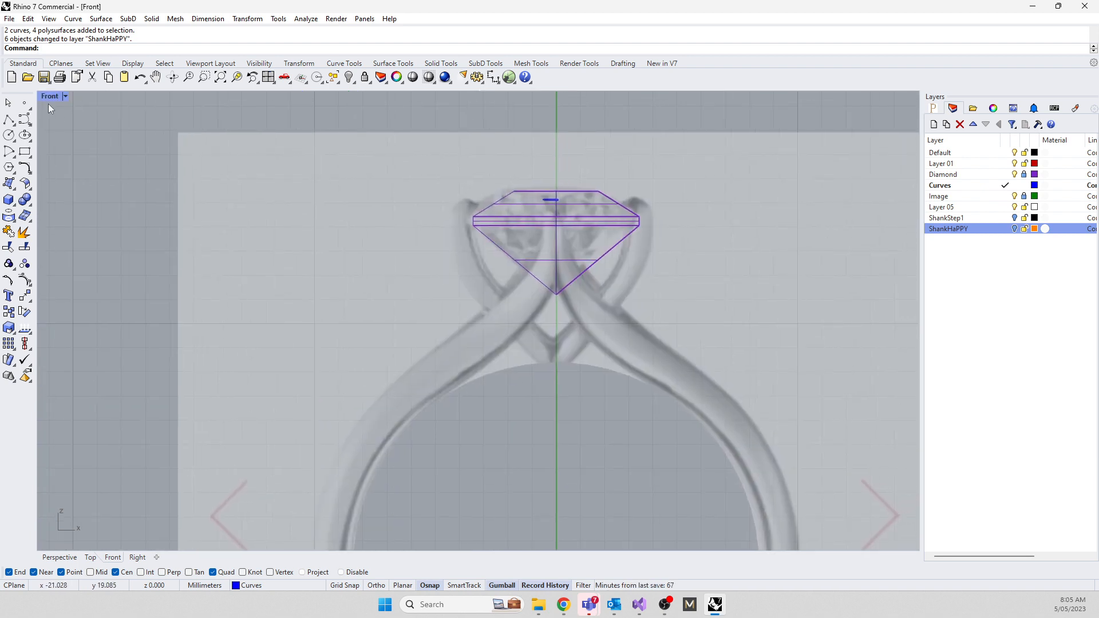
left_click(30, 122)
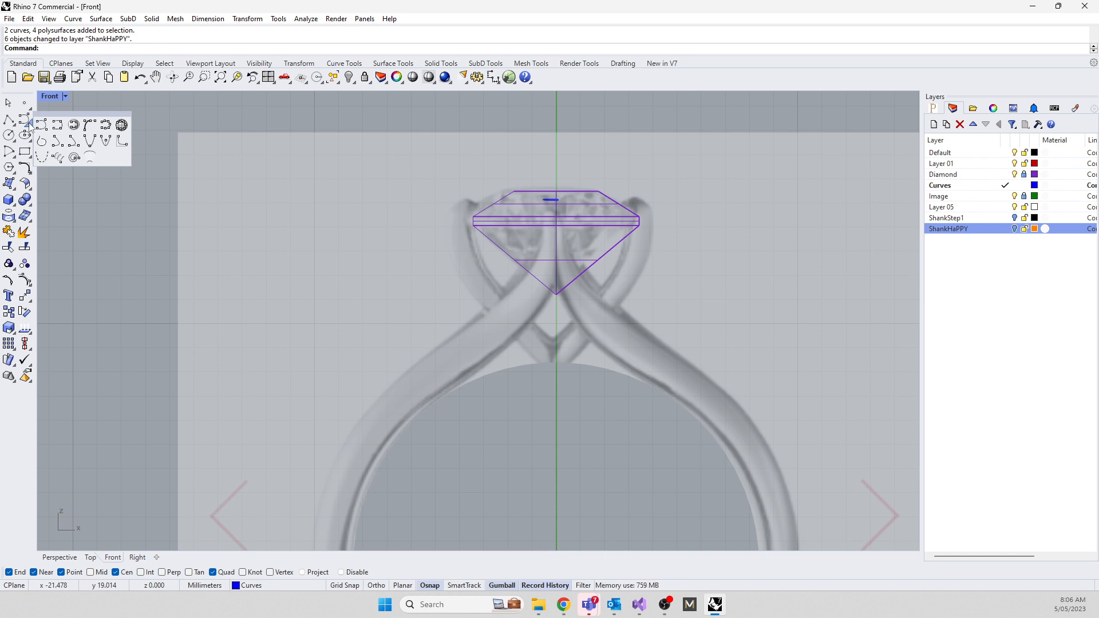
left_click(57, 125)
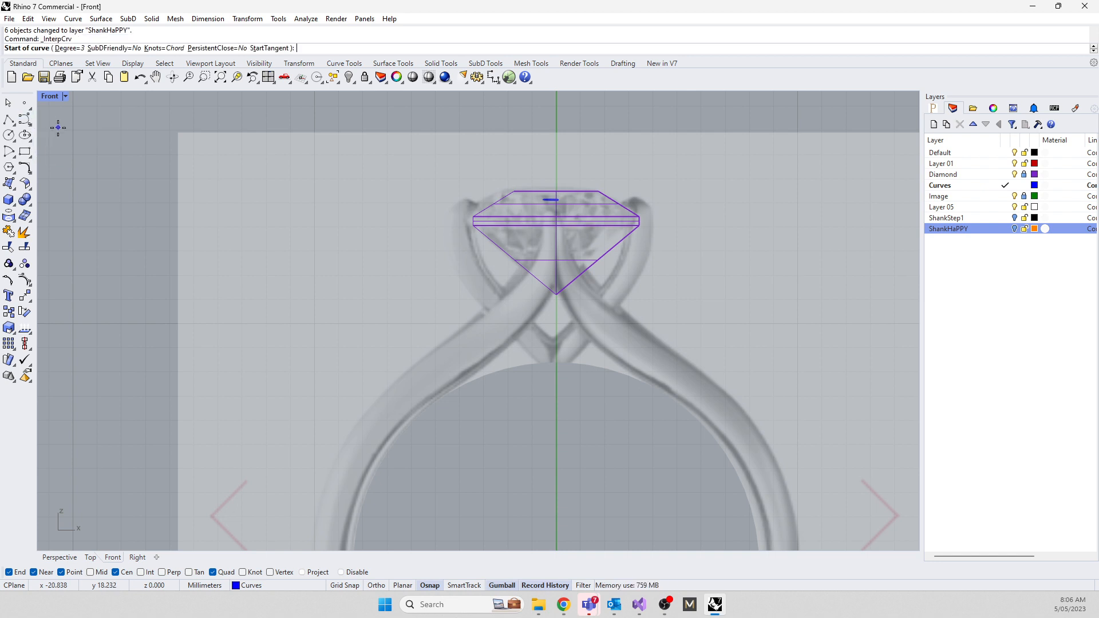
scroll(504, 196, "up", 3)
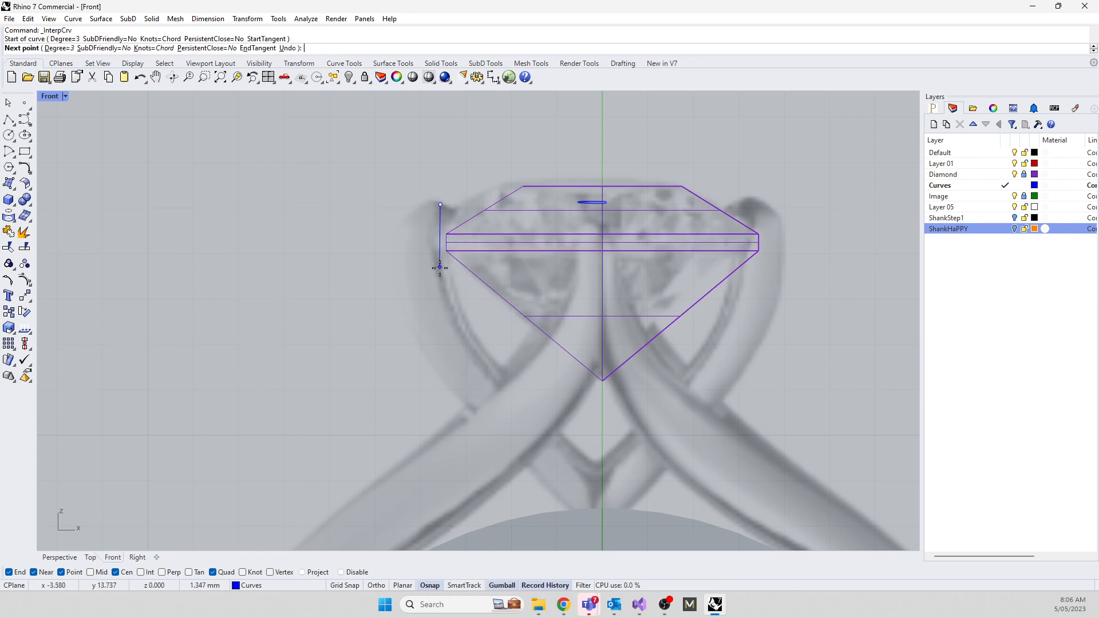
left_click(446, 285)
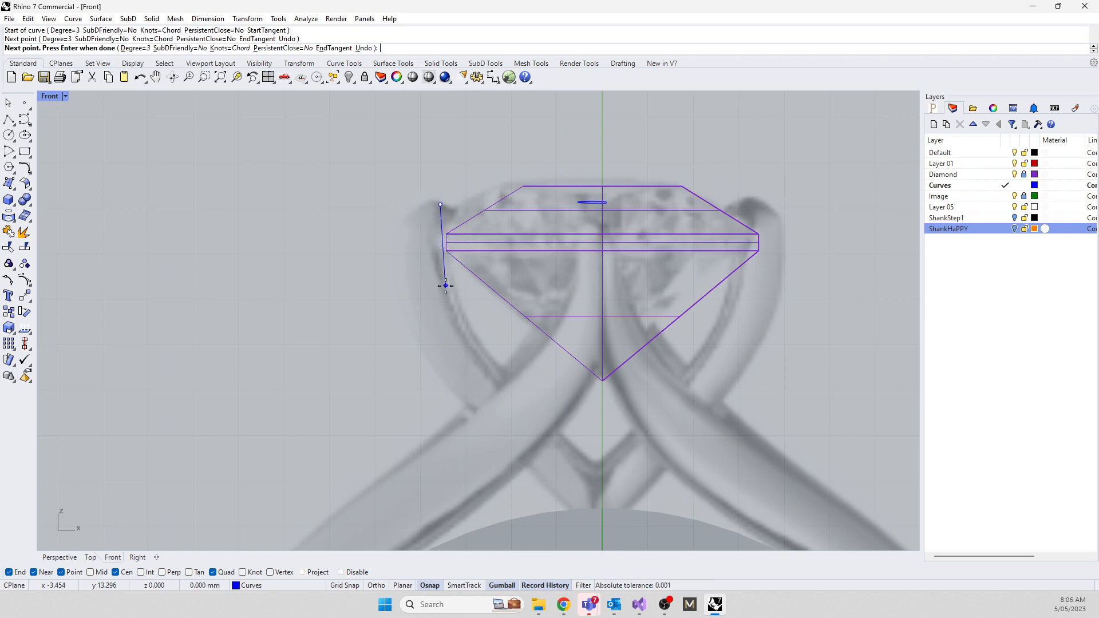
left_click(487, 362)
left_click(561, 430)
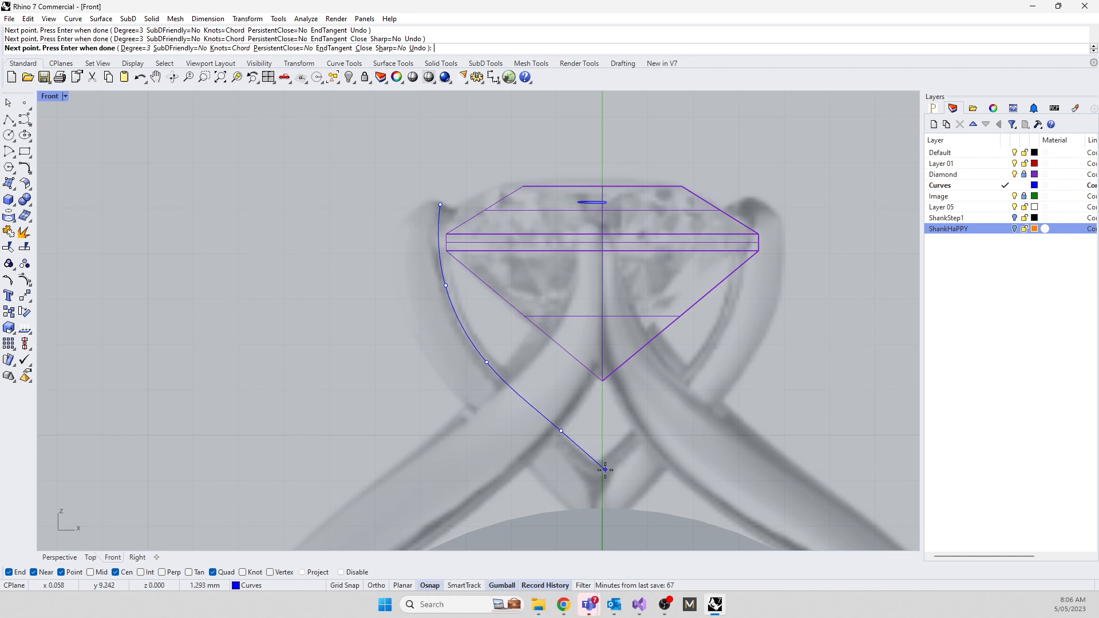
left_click(600, 471)
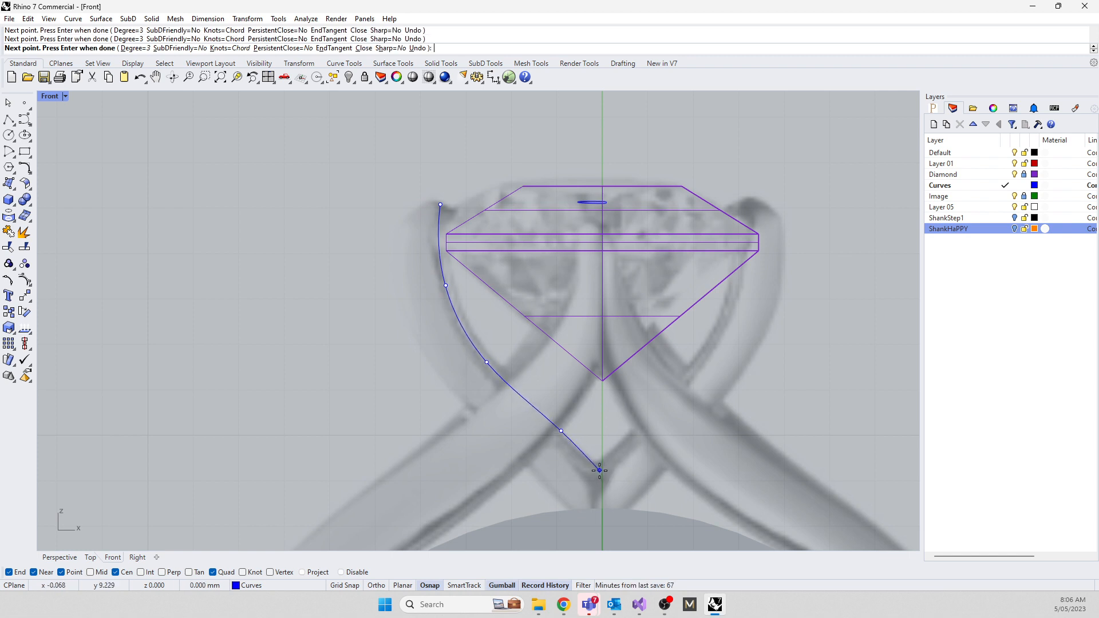
left_click(603, 508)
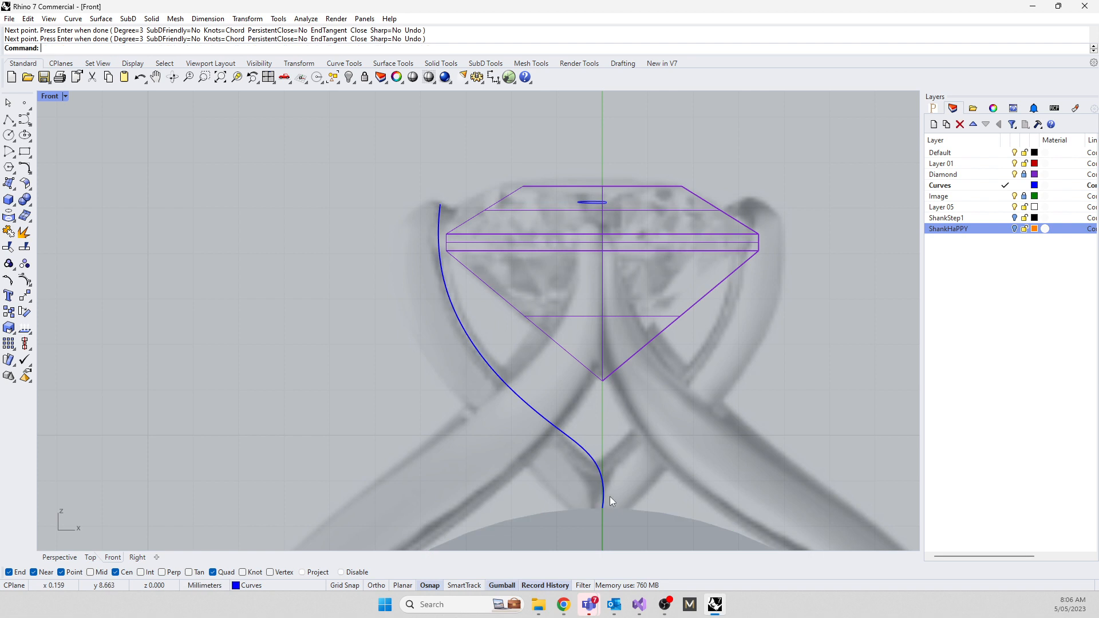
key("Return")
Reposition the prong curve's two control points above its lower end to follow the V-shaped joint in the reference image
scroll(602, 458, "up", 3)
left_click(605, 441)
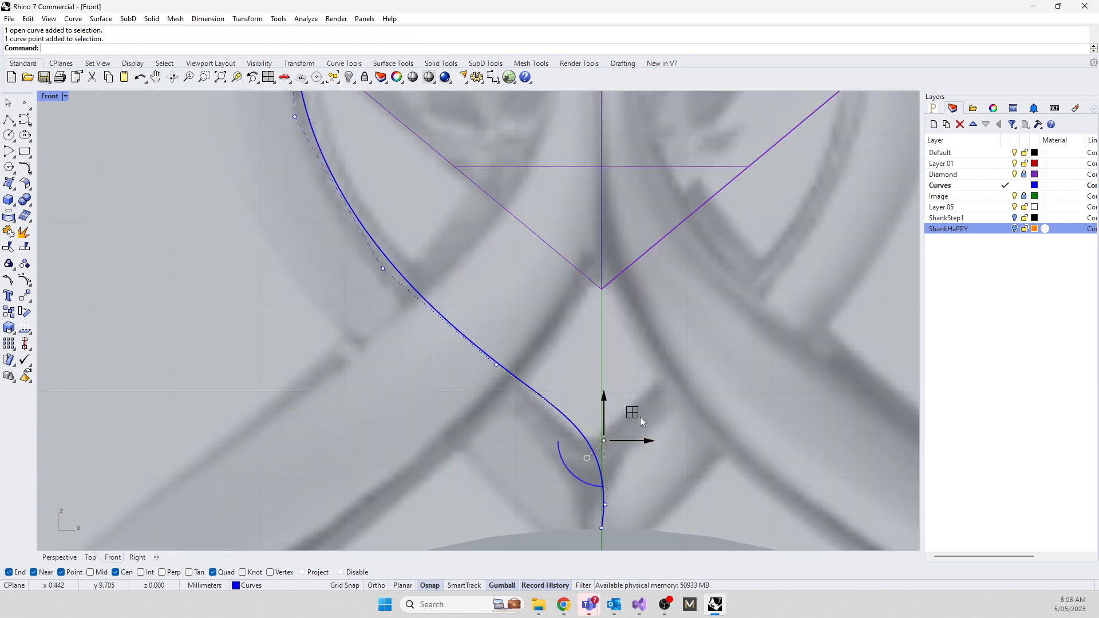
left_click_drag(633, 412, 610, 414)
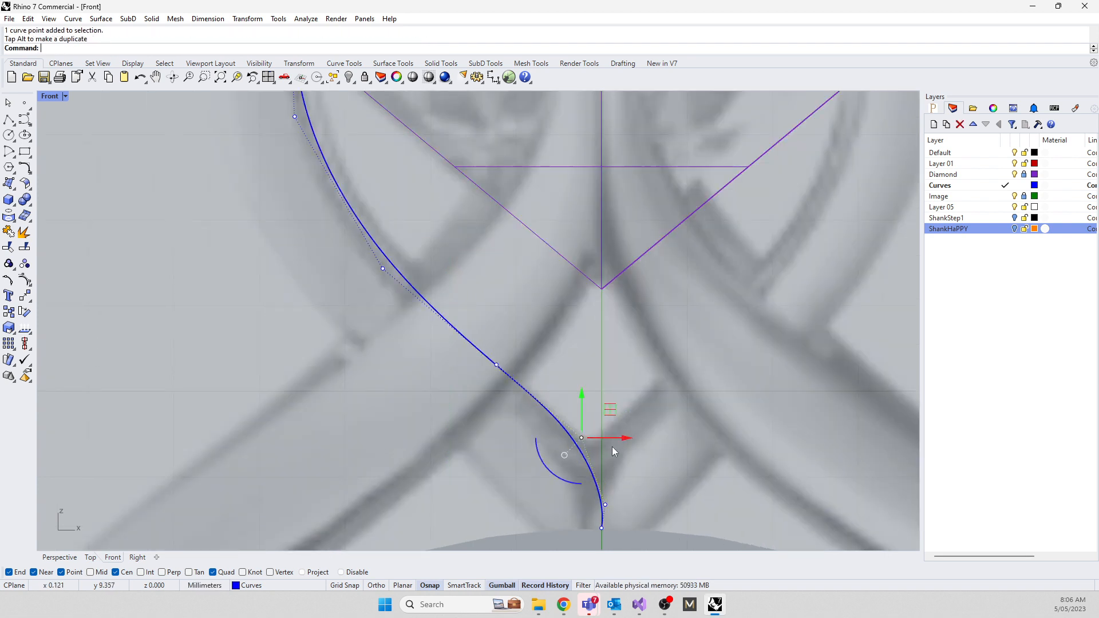
left_click(605, 505)
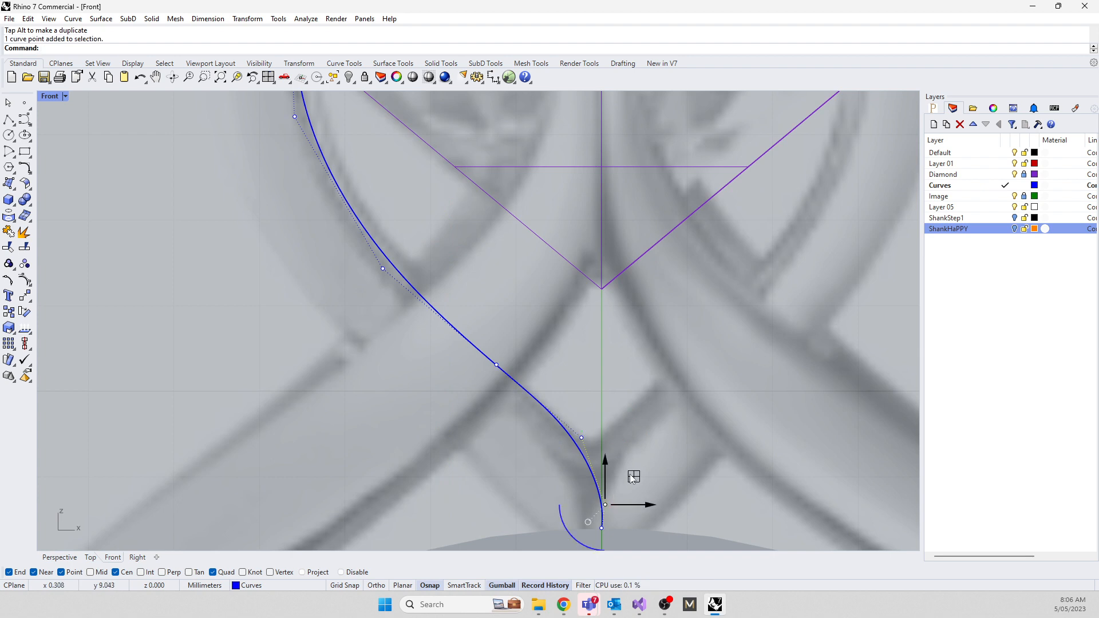
left_click_drag(632, 478, 628, 438)
scroll(624, 438, "down", 6)
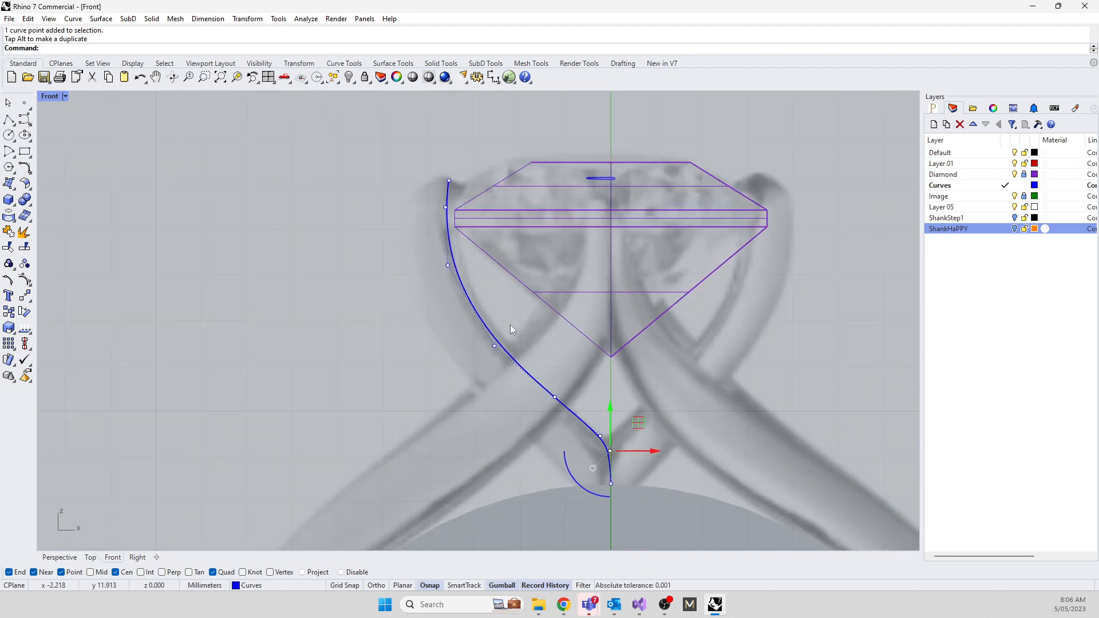
scroll(597, 498, "up", 6)
key("Escape")
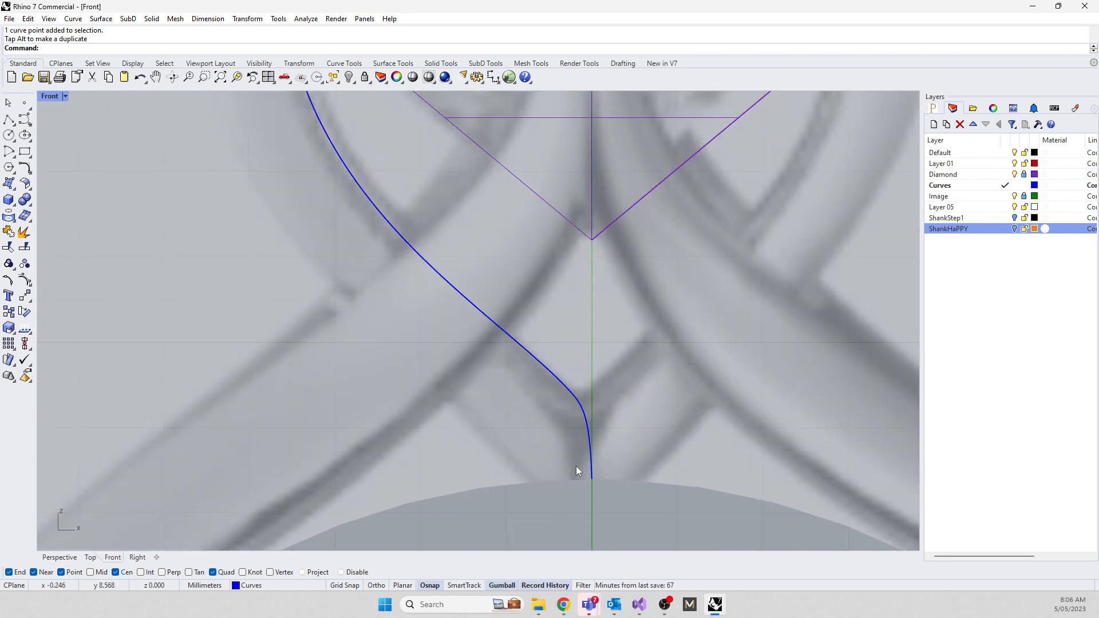
Move the prong curve's lower end point and its neighbouring control point across the centre line to straighten the lower end
left_click(592, 469)
left_click_drag(551, 458, 673, 479)
left_click(591, 416)
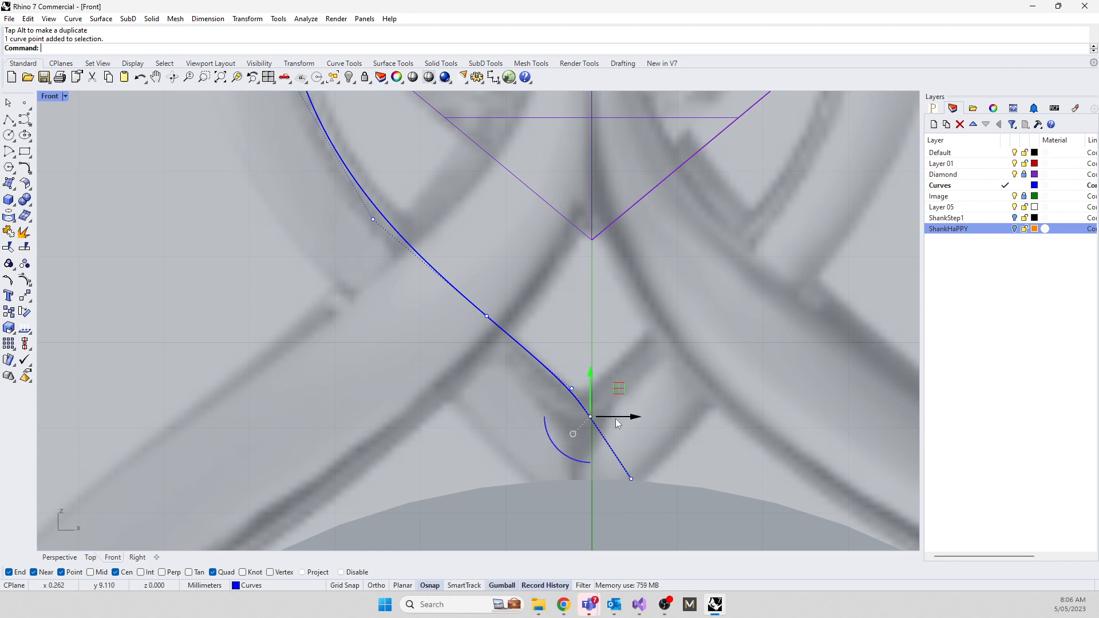
left_click_drag(592, 416, 607, 428)
scroll(500, 447, "down", 2)
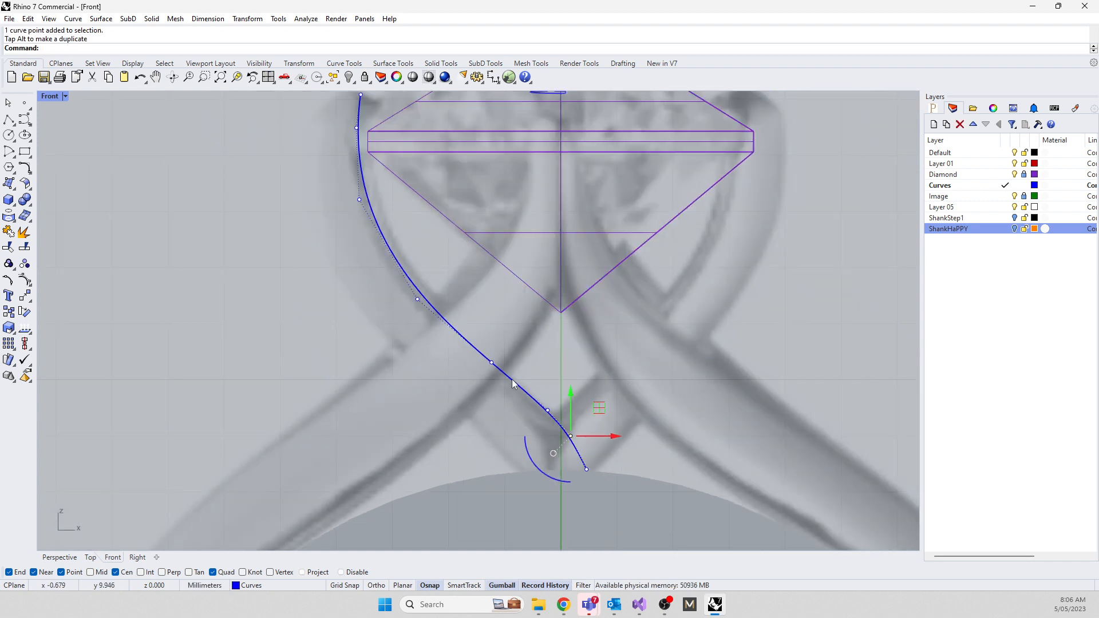
Nudge the prong curve's middle control points and its top end point inward toward the diamond
right_click_drag(415, 325, 408, 363)
left_click(410, 337)
left_click_drag(438, 309, 446, 308)
left_click(352, 237)
left_click_drag(380, 207, 389, 205)
left_click_drag(327, 155, 375, 184)
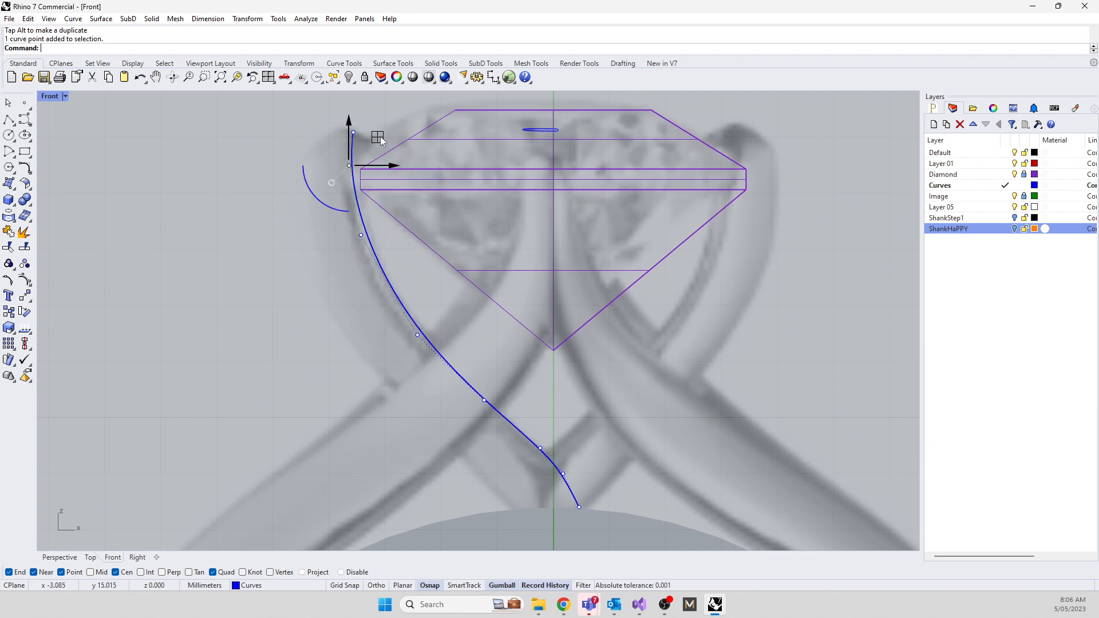
left_click_drag(379, 139, 405, 133)
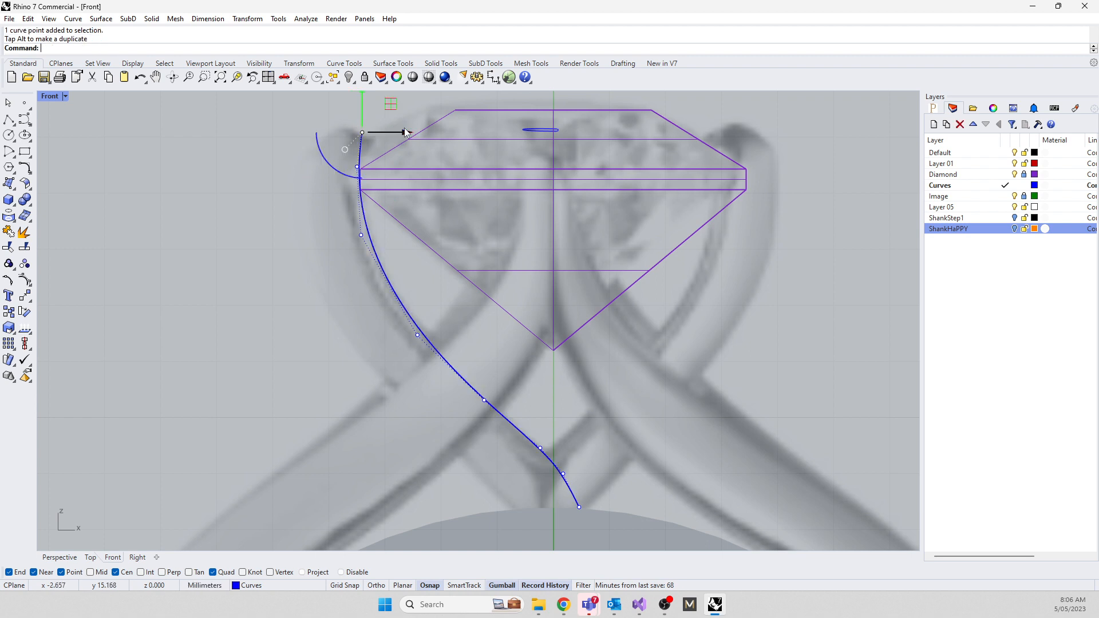
Shift the prong curve's top two control points and the two below them inward so the prong overlaps the diamond's girdle
left_click_drag(303, 111, 419, 190)
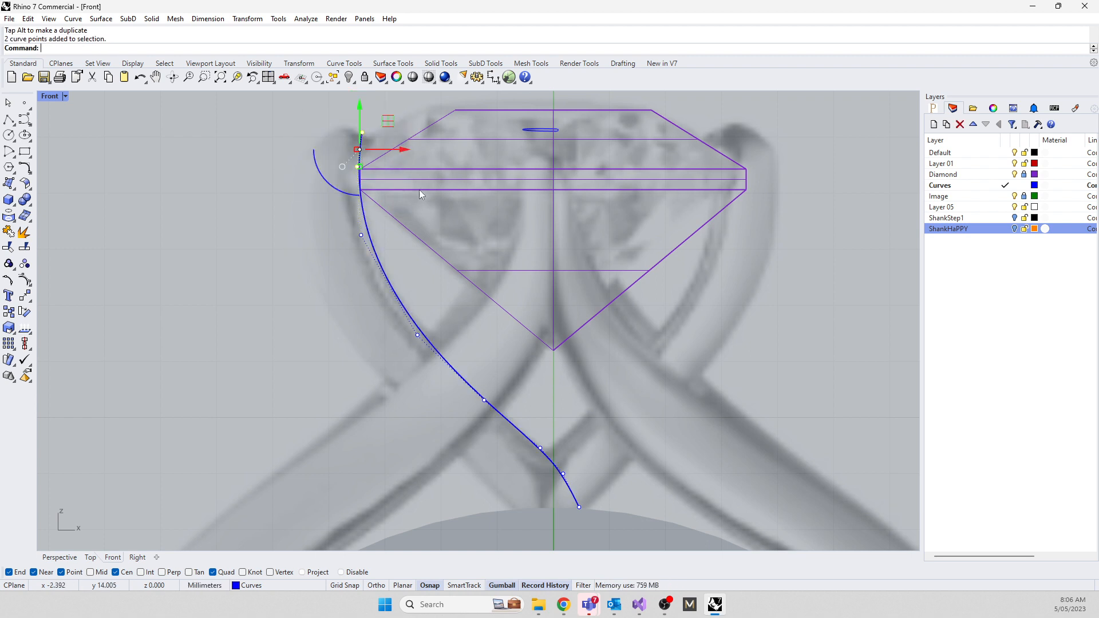
left_click_drag(405, 148, 416, 148)
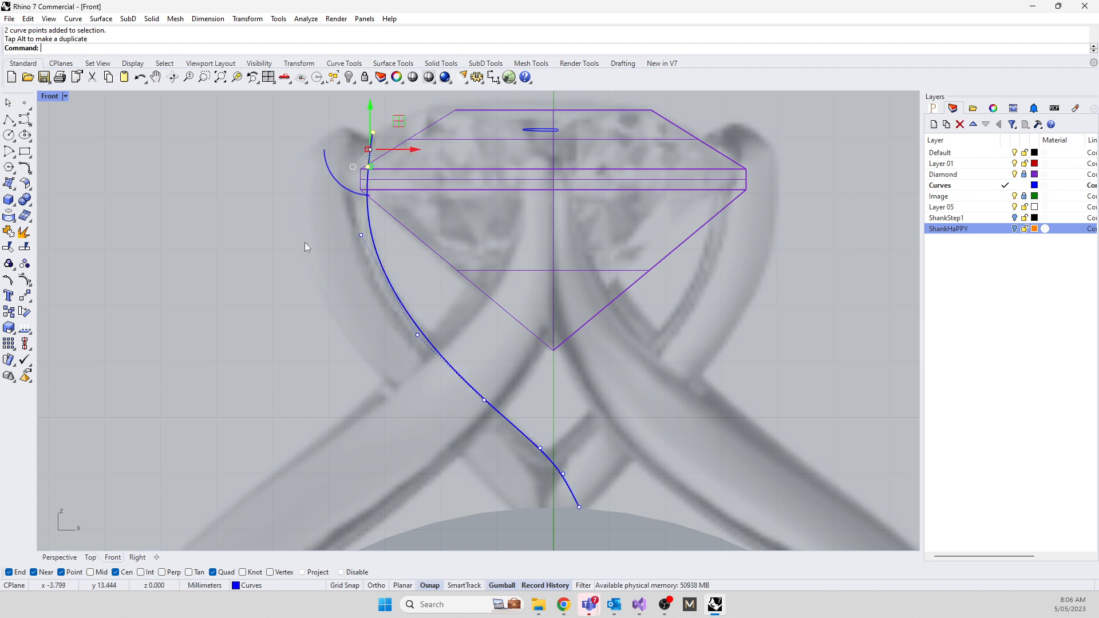
left_click_drag(262, 214, 422, 237)
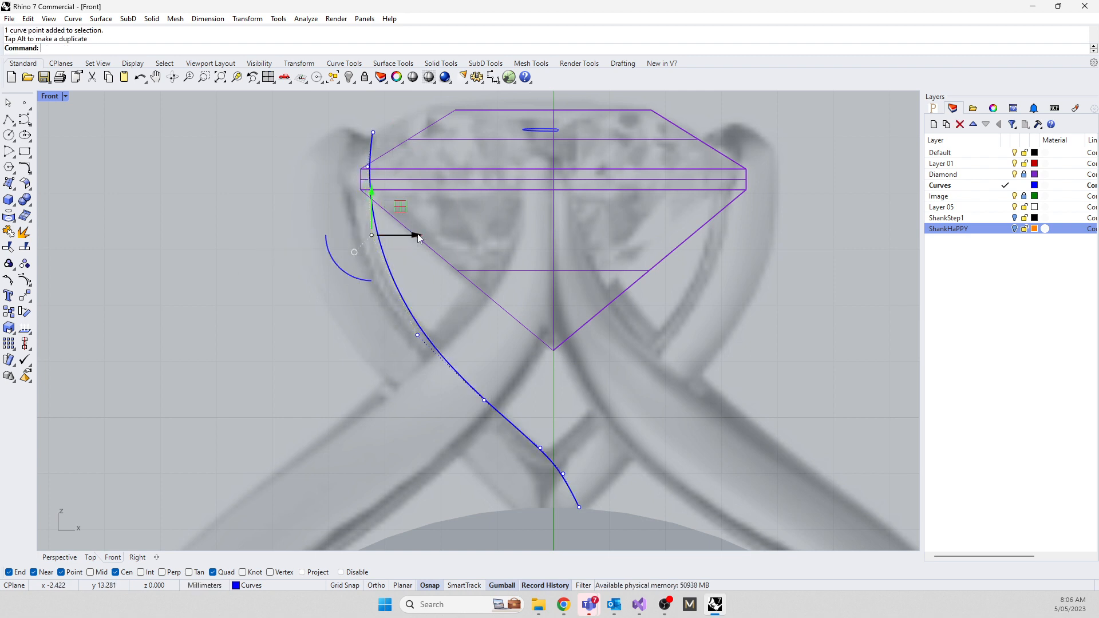
left_click_drag(324, 325, 463, 339)
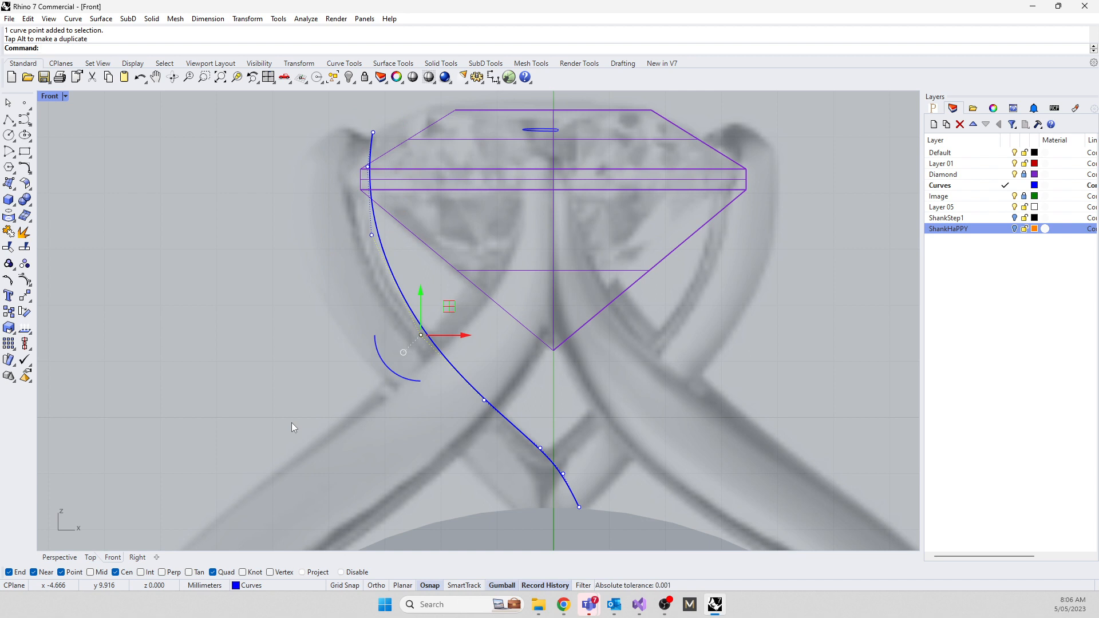
key("Escape")
key("Escape")
Duplicate the small D-shaped profile behind the diamond and place the copy at the diamond's left edge on the X axis in the Top view
double_click(56, 97)
scroll(236, 188, "down", 4)
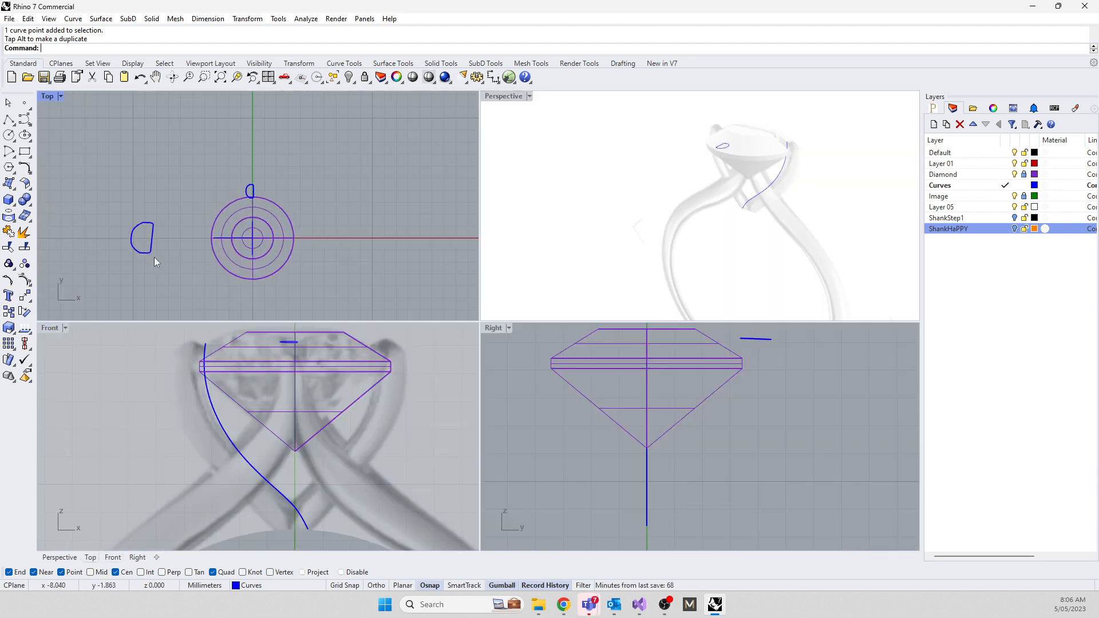
right_click_drag(642, 172, 618, 245)
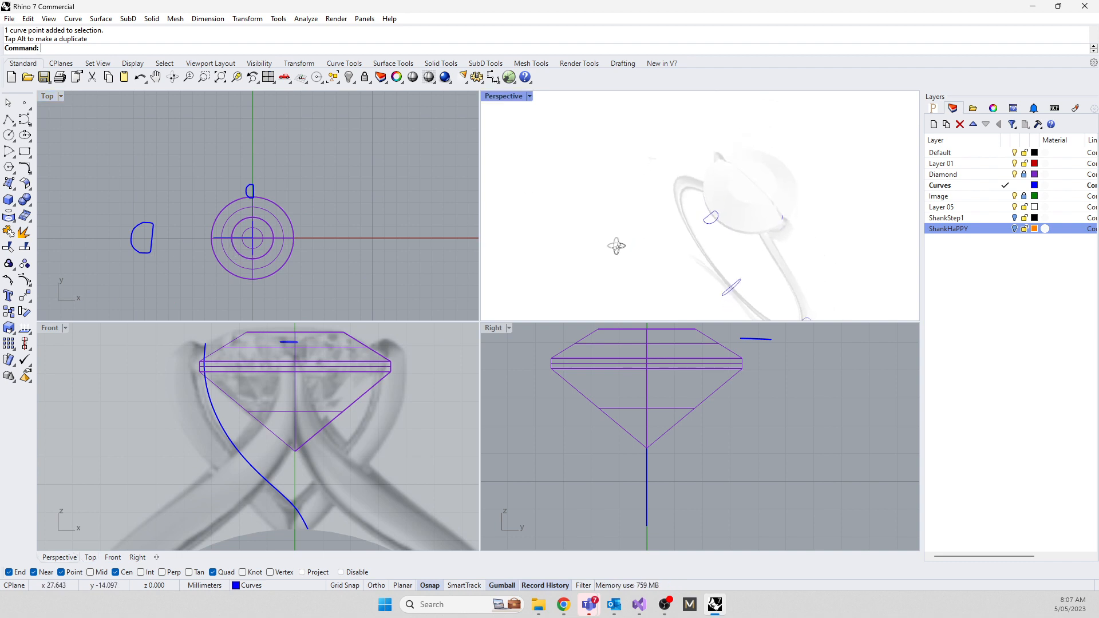
left_click(705, 227)
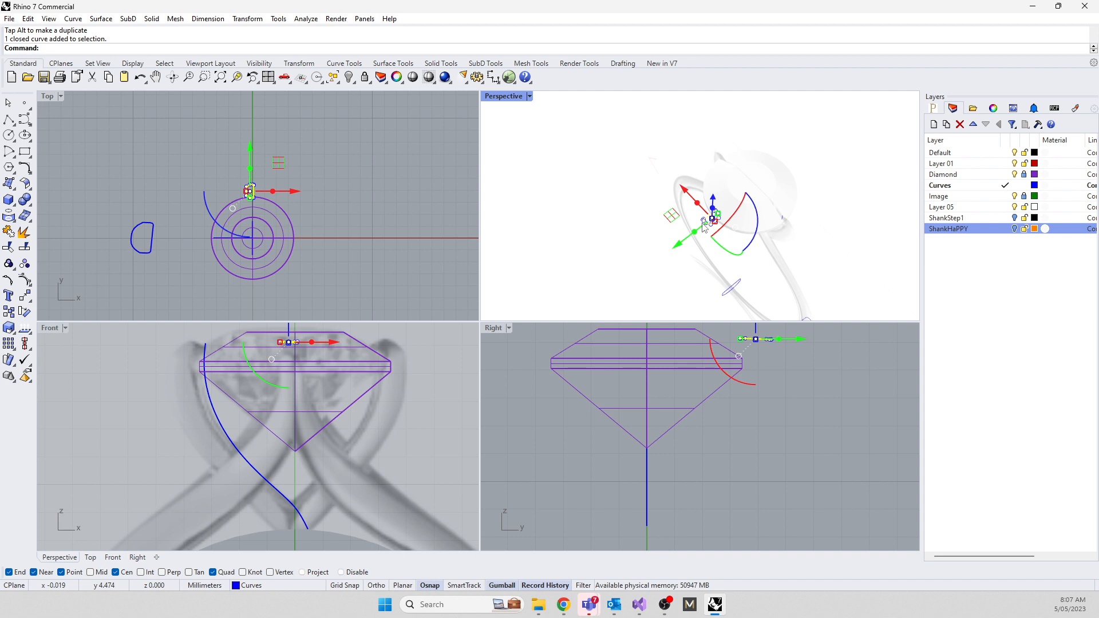
key("ctrl+c")
key("ctrl+v")
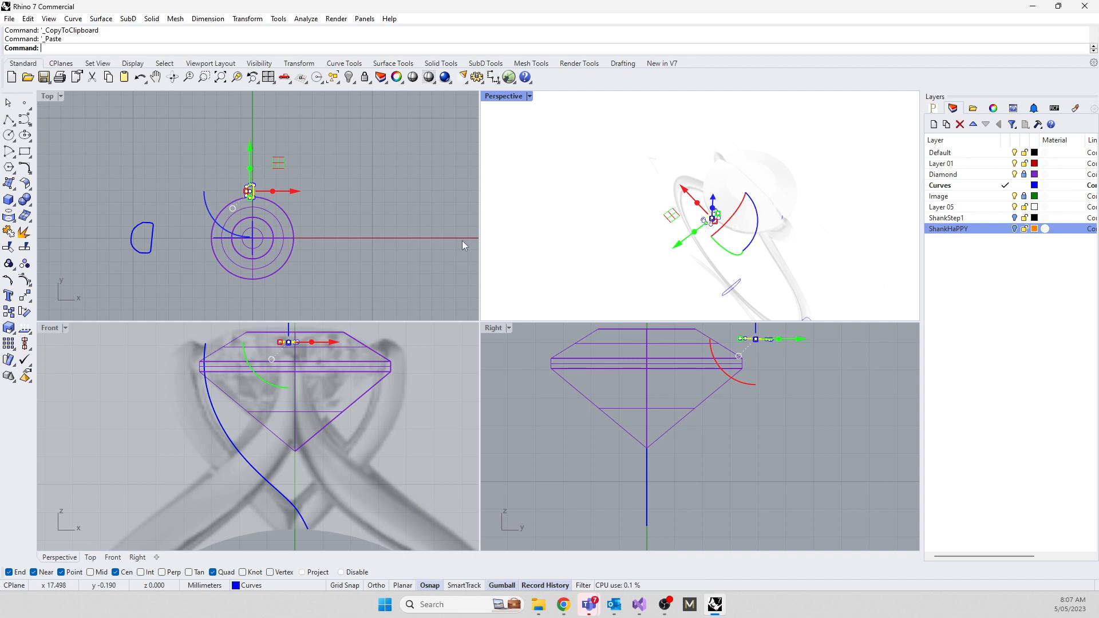
left_click_drag(279, 164, 240, 208)
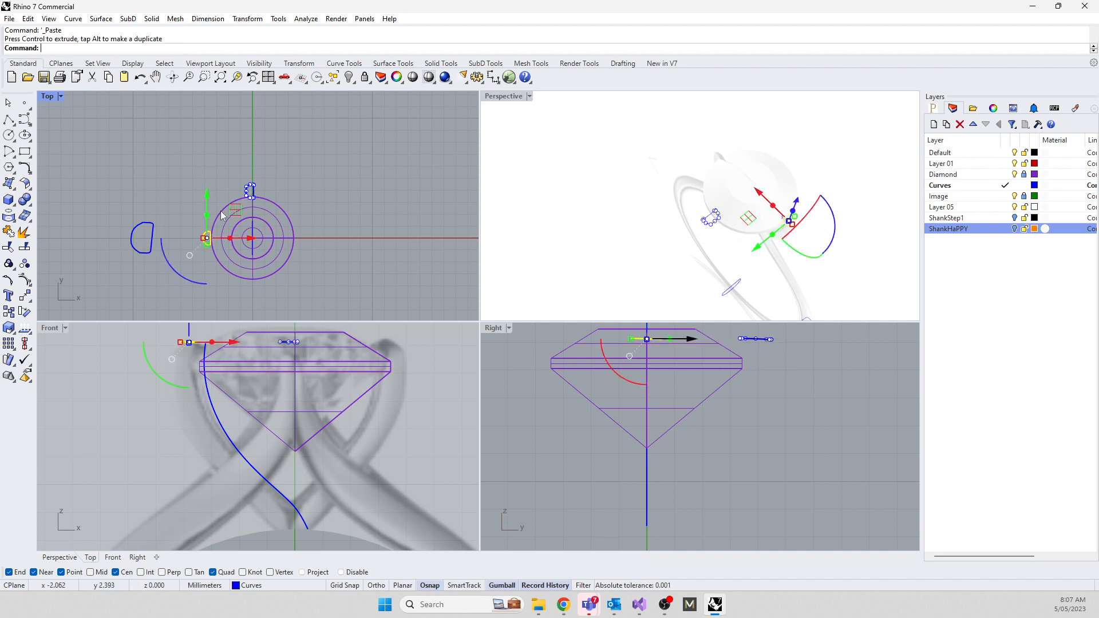
Start moving the copied profile in the Perspective view, using the middle of its straight side as the base point
scroll(222, 238, "up", 4)
right_click_drag(801, 235, 544, 152)
scroll(601, 166, "up", 3)
double_click(488, 96)
scroll(687, 209, "down", 3)
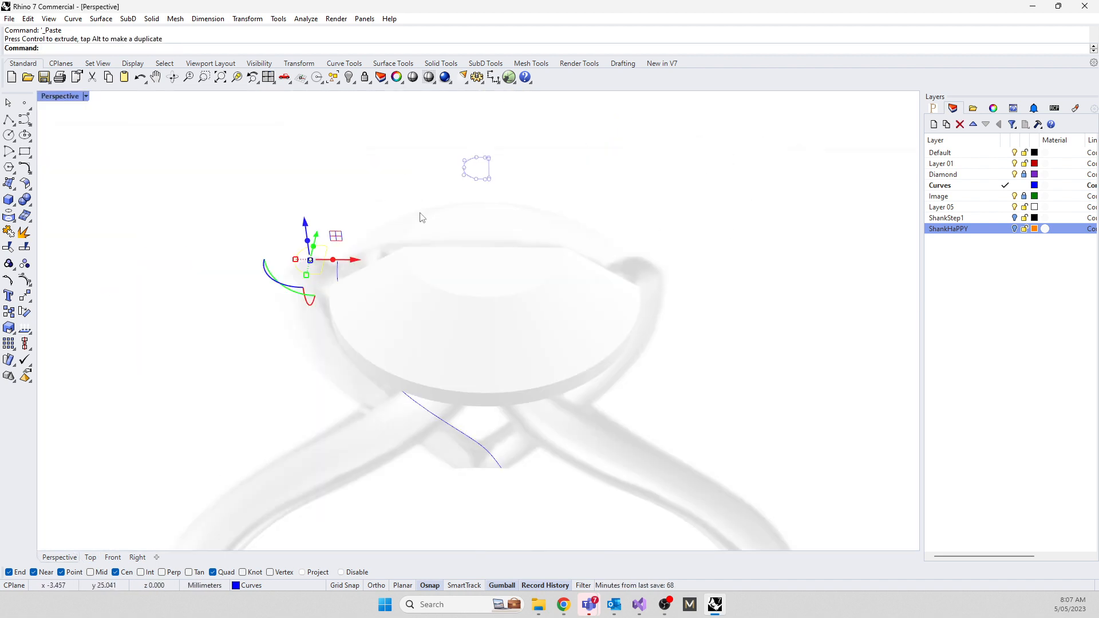
right_click_drag(407, 283, 334, 296)
scroll(229, 288, "up", 5)
left_click(215, 283)
scroll(346, 259, "up", 5)
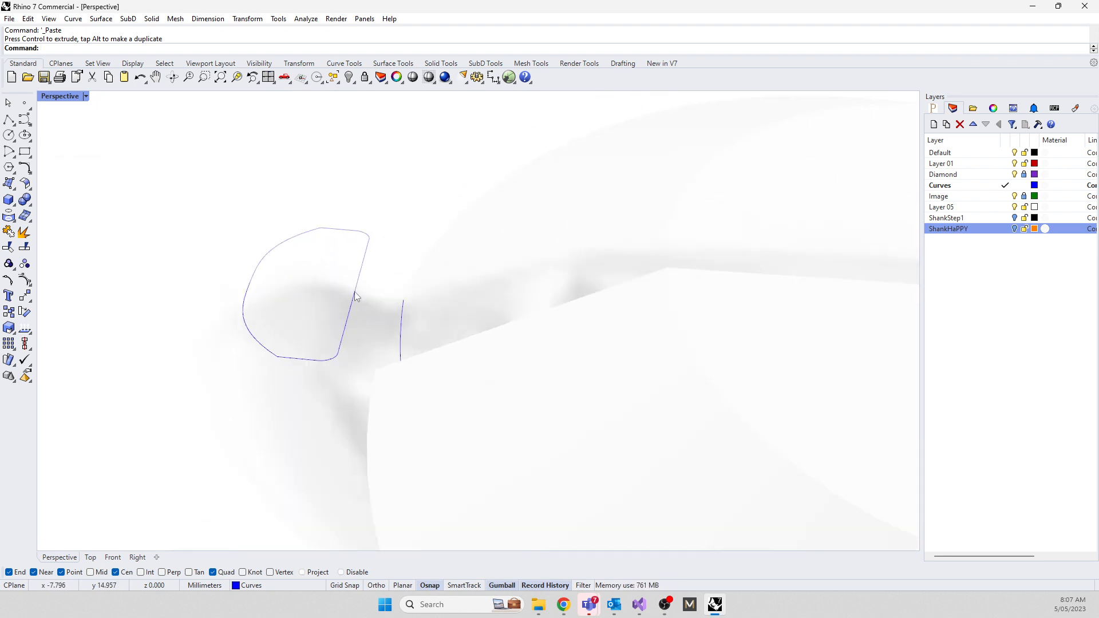
left_click(355, 291)
type("M")
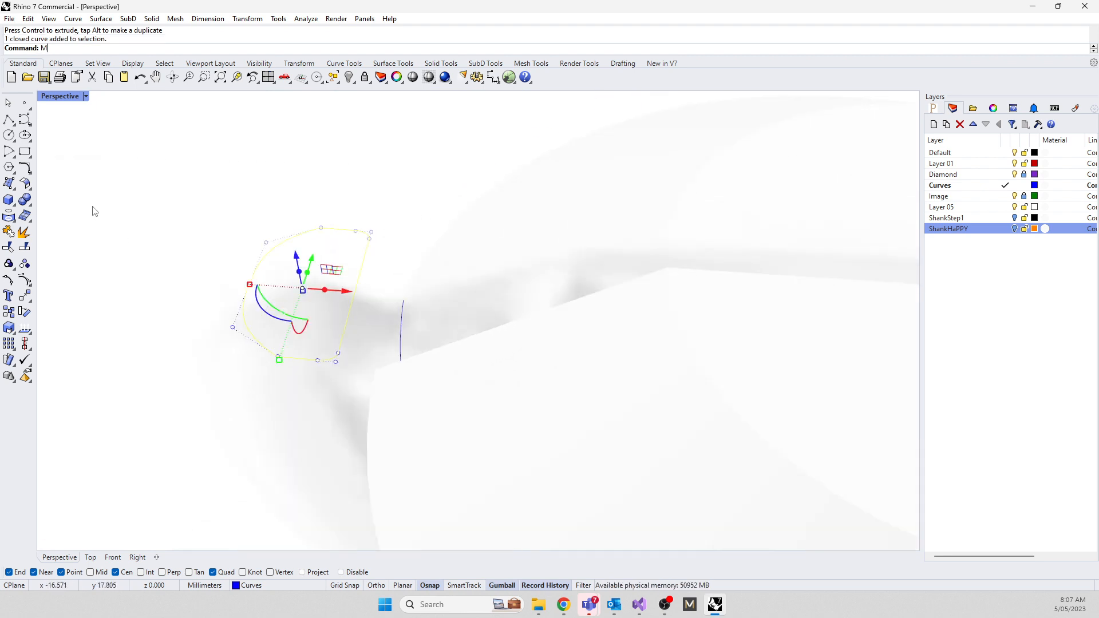
key("Return")
left_click(355, 289)
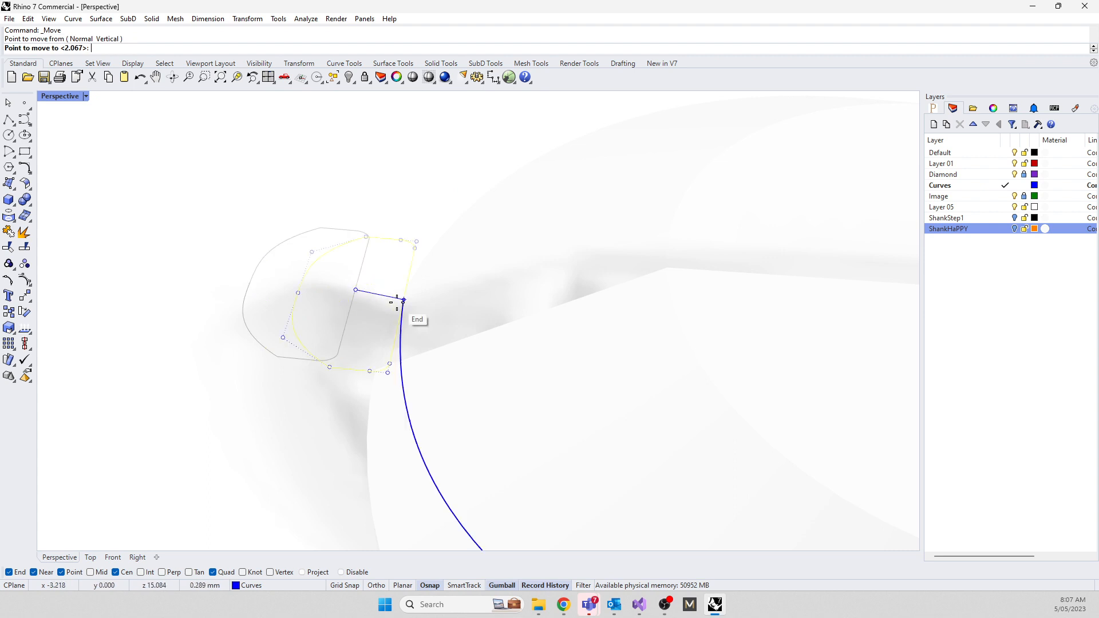
Limit the object snaps to End and Quad and place the copied profile on the prong curve's upper end
scroll(381, 292, "down", 5)
scroll(366, 288, "down", 3)
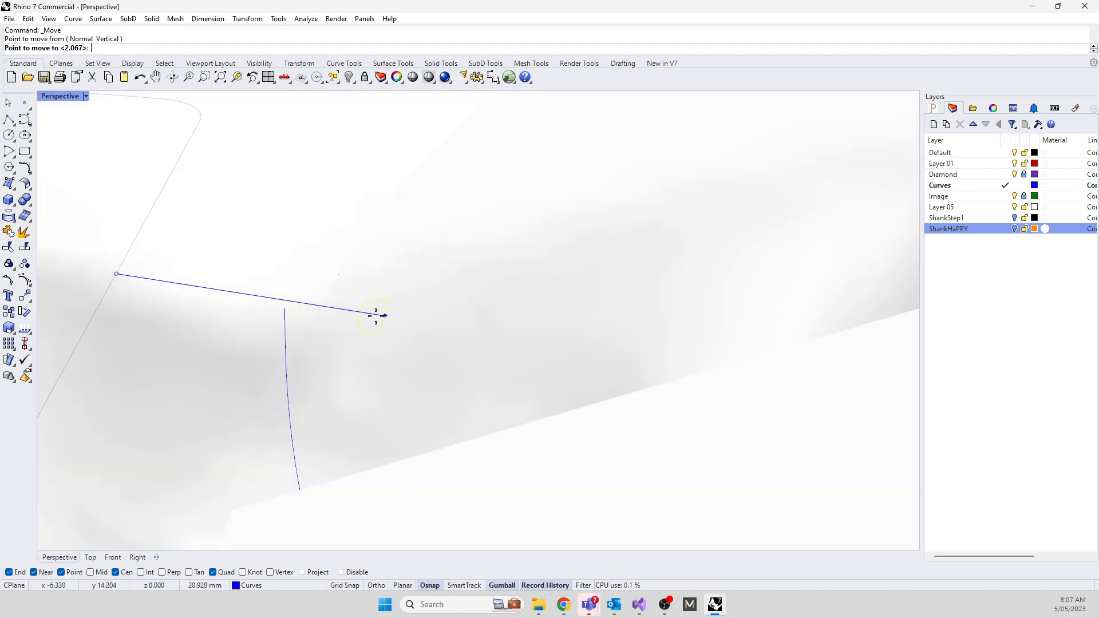
left_click(19, 573)
left_click(31, 573)
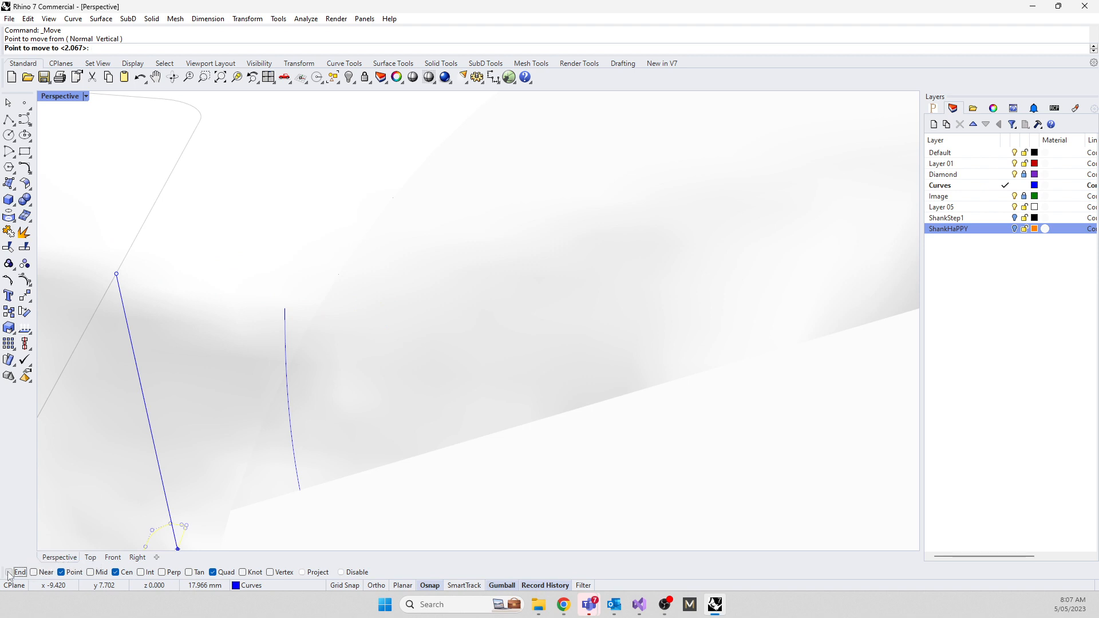
left_click(10, 573)
left_click(76, 576)
left_click(122, 573)
left_click(282, 313)
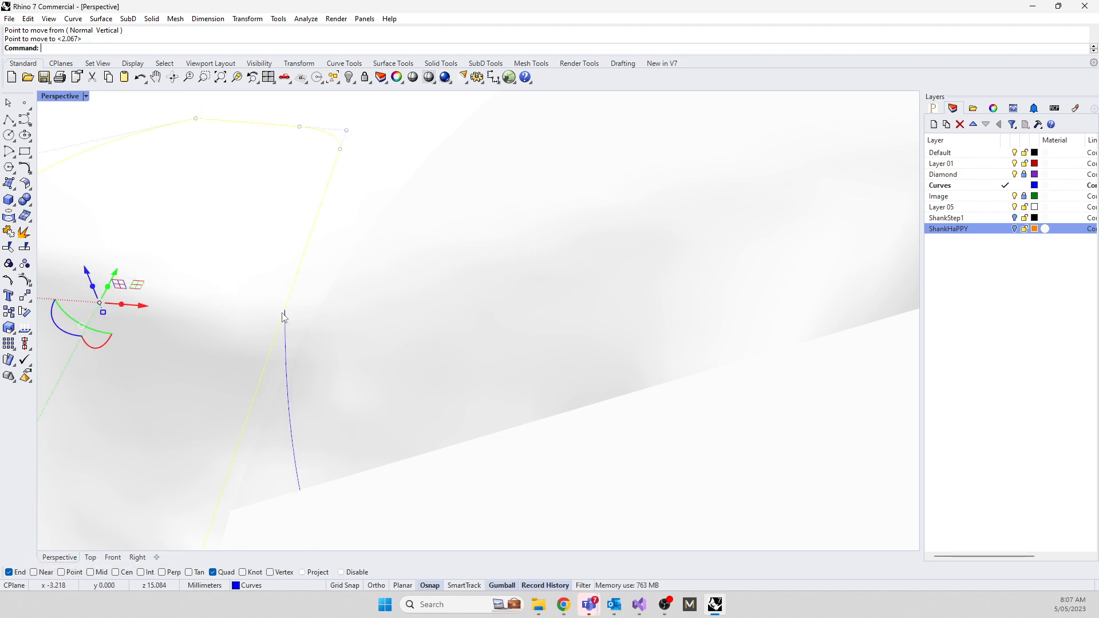
Restore the four-viewport layout for working on the profile at the prong curve's upper end
scroll(394, 255, "down", 10)
right_click_drag(375, 349, 418, 357)
scroll(490, 304, "up", 6)
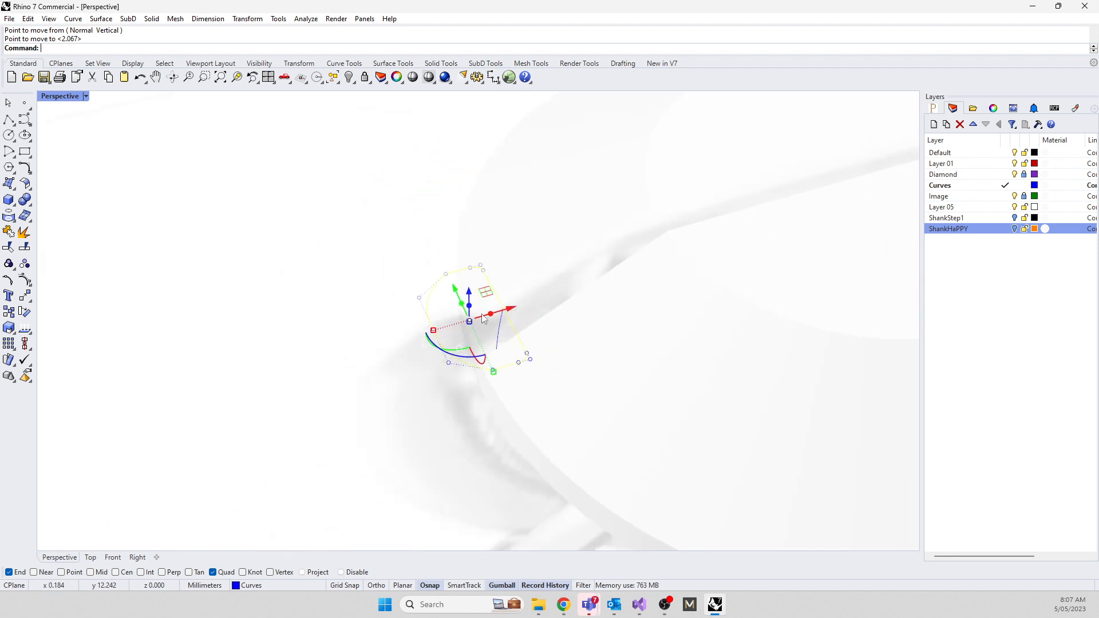
right_click_drag(486, 406, 226, 362)
scroll(444, 376, "down", 5)
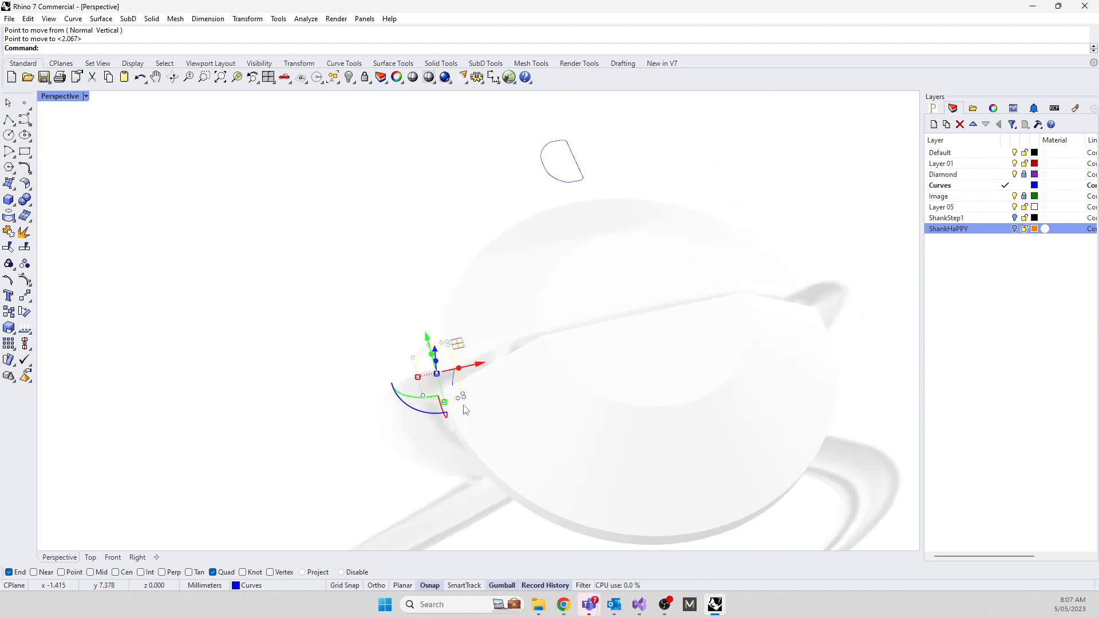
double_click(60, 96)
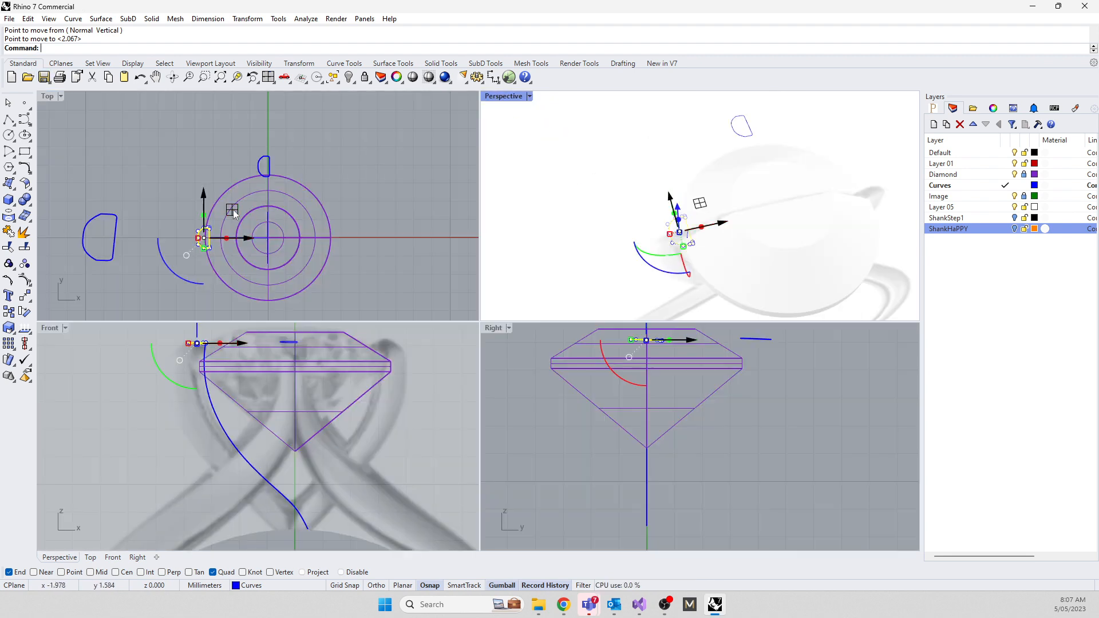
Try to stretch the profile outward in one direction with Scale1D from the middle of its straight side in the Top view
scroll(194, 229, "up", 4)
type("S")
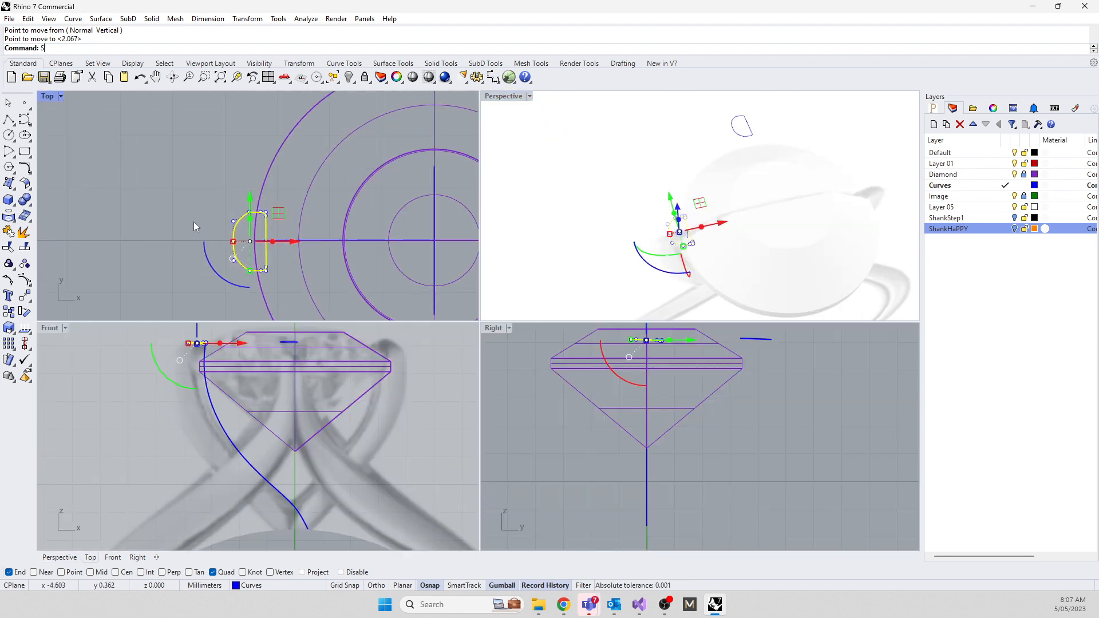
type("cale")
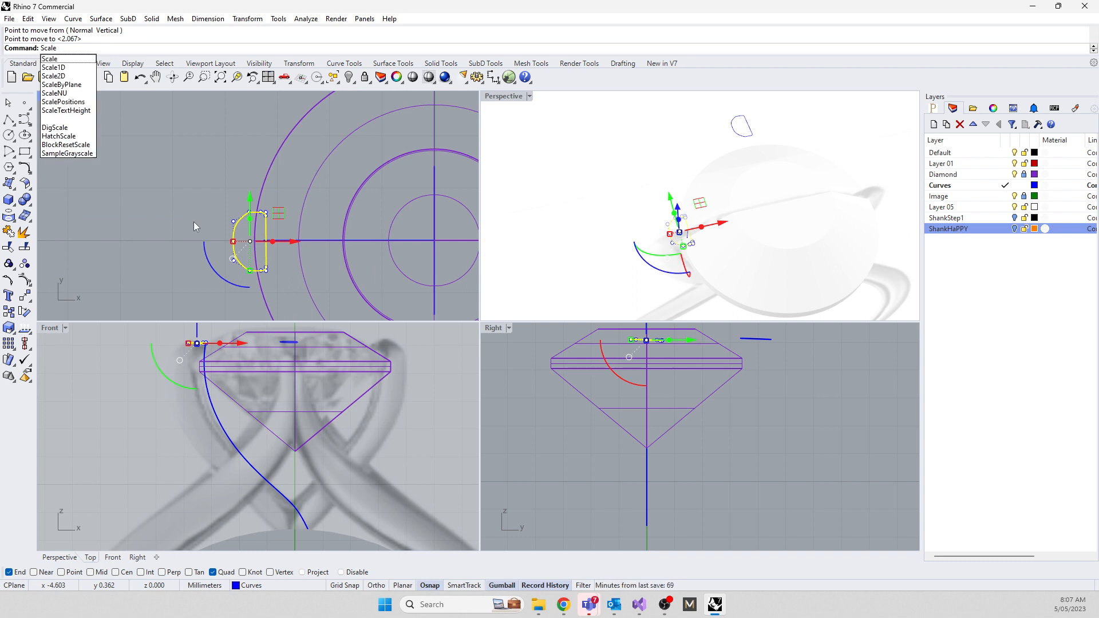
left_click(57, 67)
scroll(289, 243, "up", 3)
left_click(291, 240)
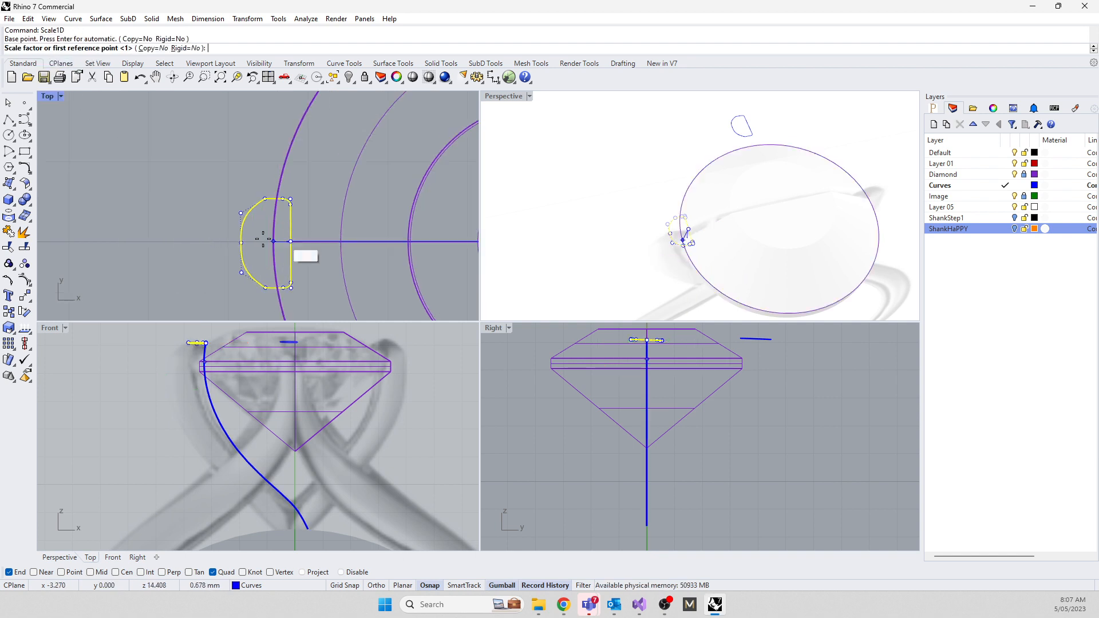
left_click(242, 242)
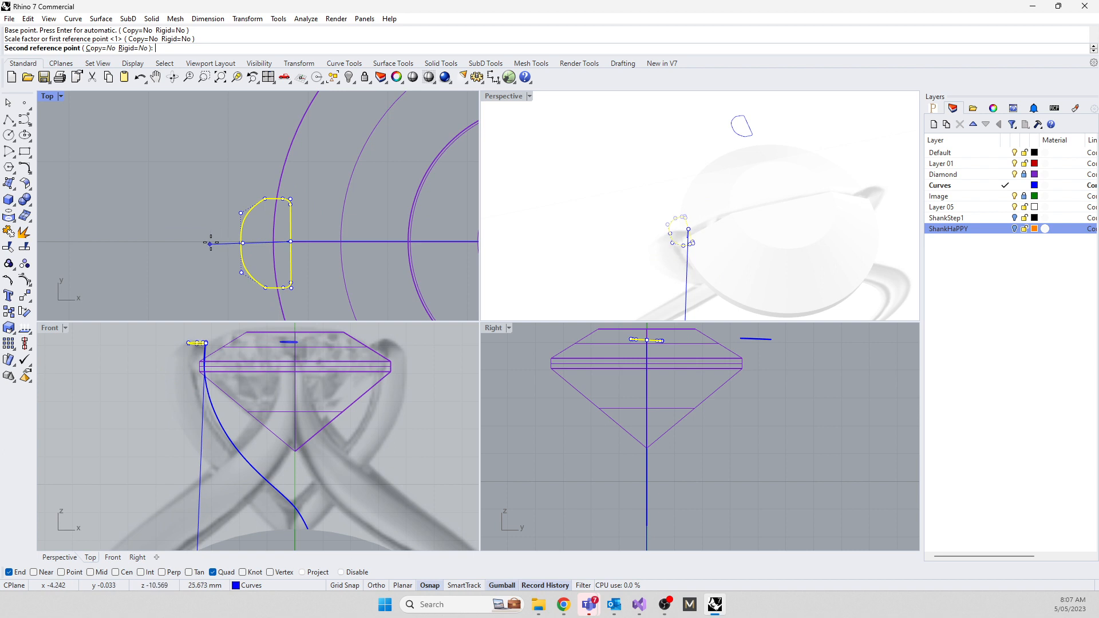
left_click(223, 244)
Turn on the Mid snap and stretch the profile with Scale1D outward from its straight side's midpoint to about 0.95 mm deep
key("Return")
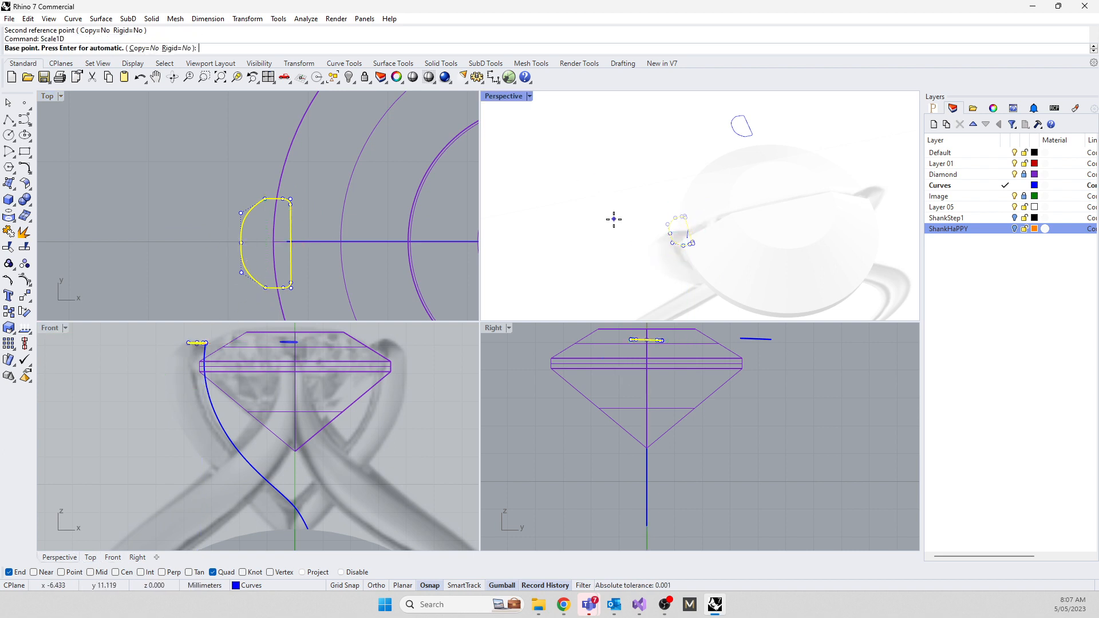
scroll(681, 229, "up", 5)
left_click(687, 231)
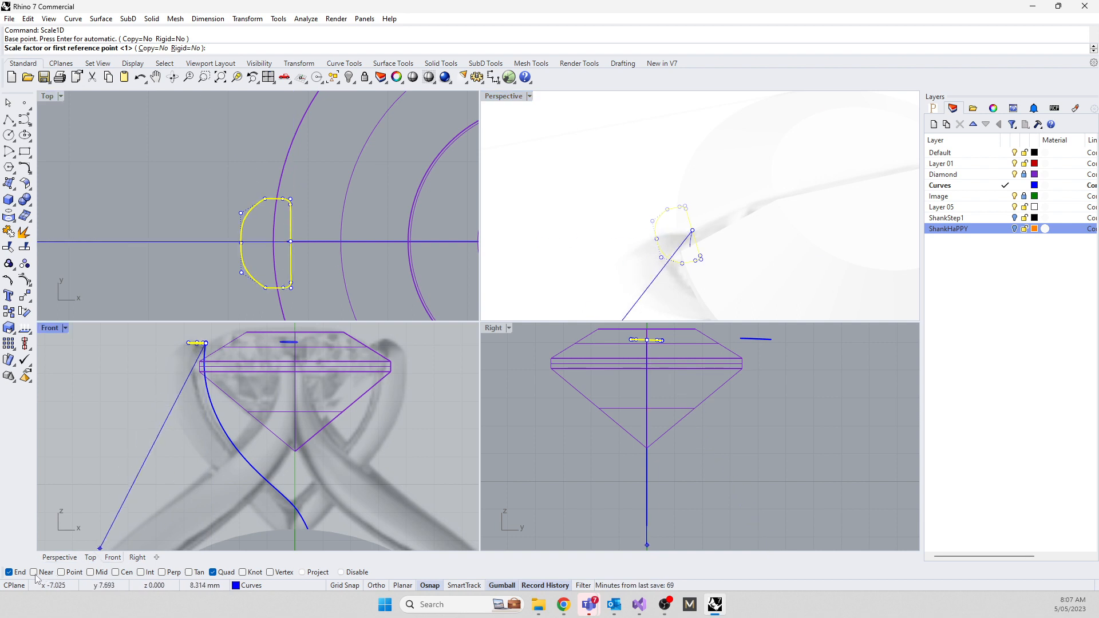
left_click(90, 573)
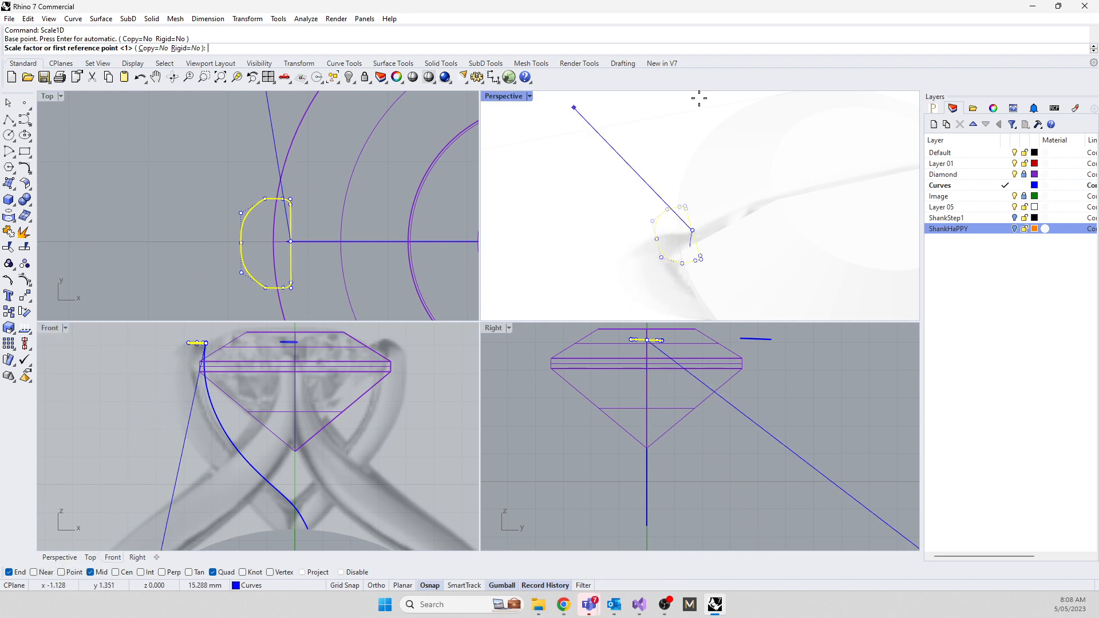
left_click(656, 237)
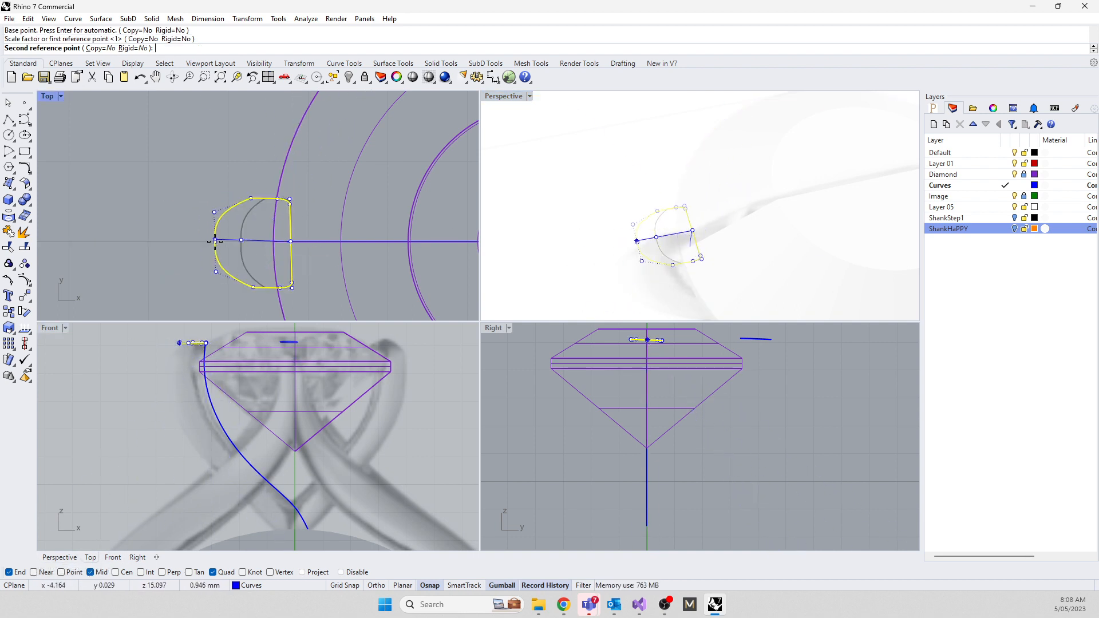
left_click(212, 244)
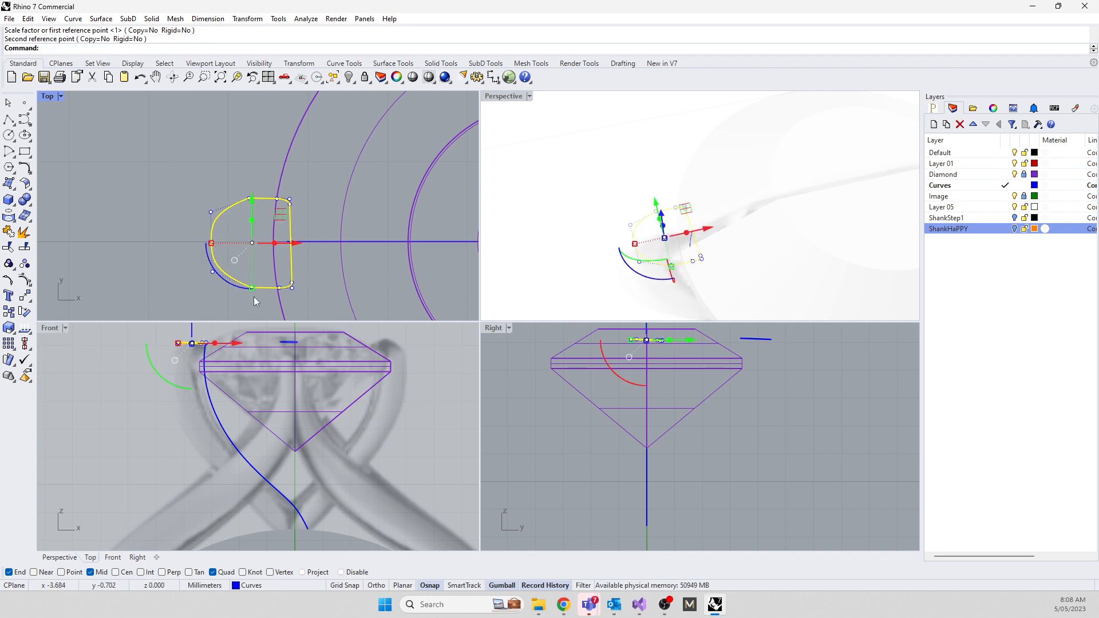
Widen the profile along the Y axis in the Top view and deselect it
left_click_drag(253, 292, 252, 303)
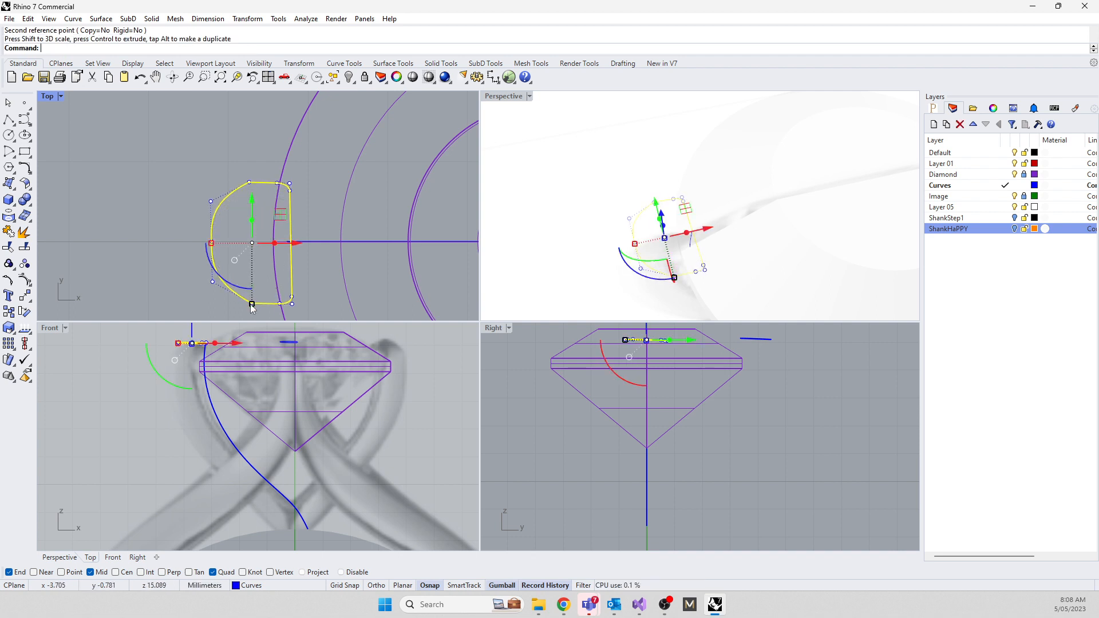
right_click_drag(628, 246, 634, 224)
scroll(618, 212, "down", 4)
scroll(146, 183, "down", 5)
right_click_drag(227, 163, 238, 194)
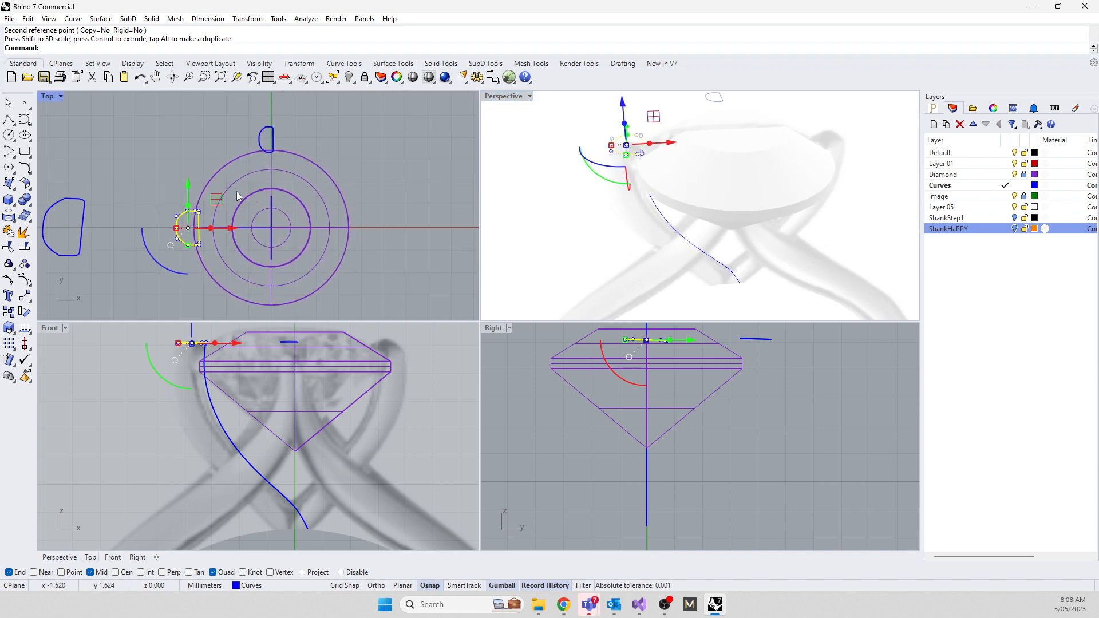
left_click(147, 191)
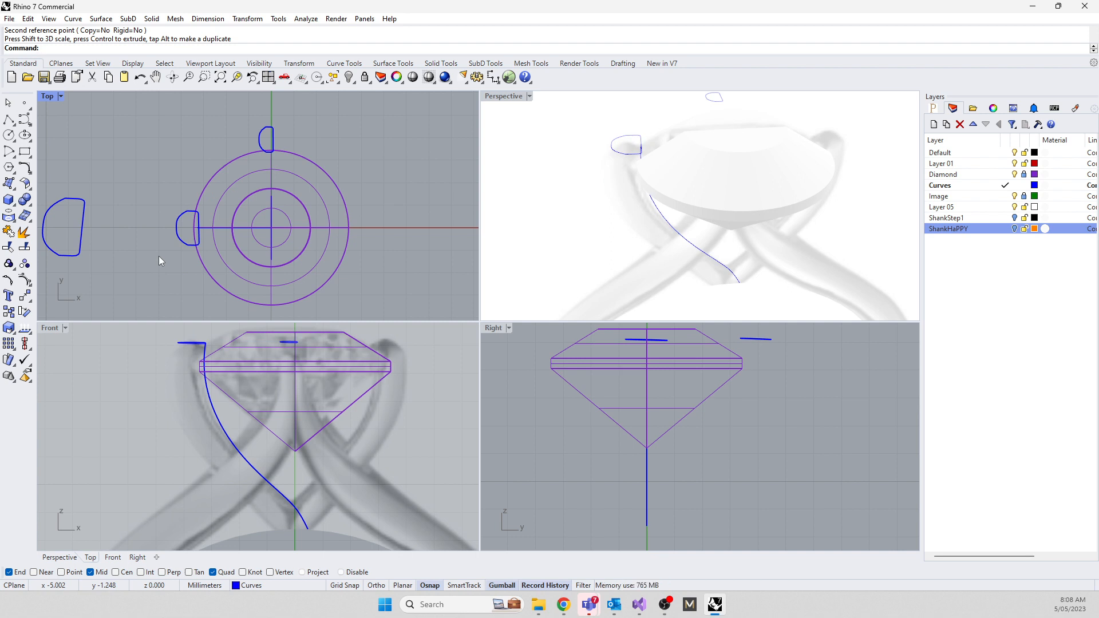
Rotate the tilted profile in the Right view until it lies level at the prong curve's upper end
scroll(650, 336, "up", 5)
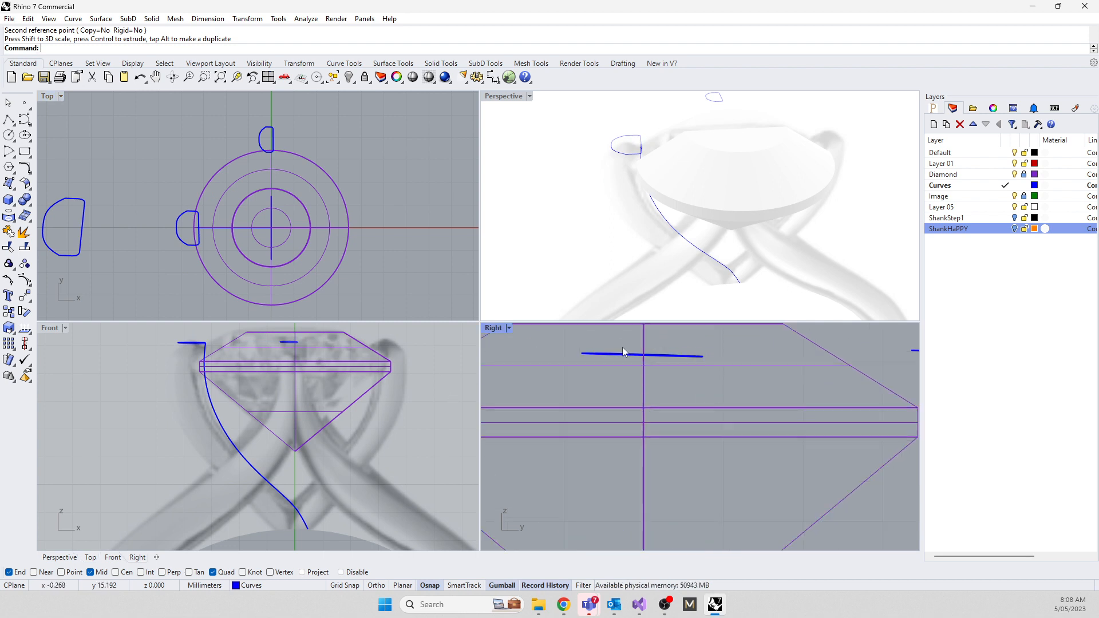
left_click(590, 357)
left_click_drag(603, 378, 597, 382)
left_click(136, 431)
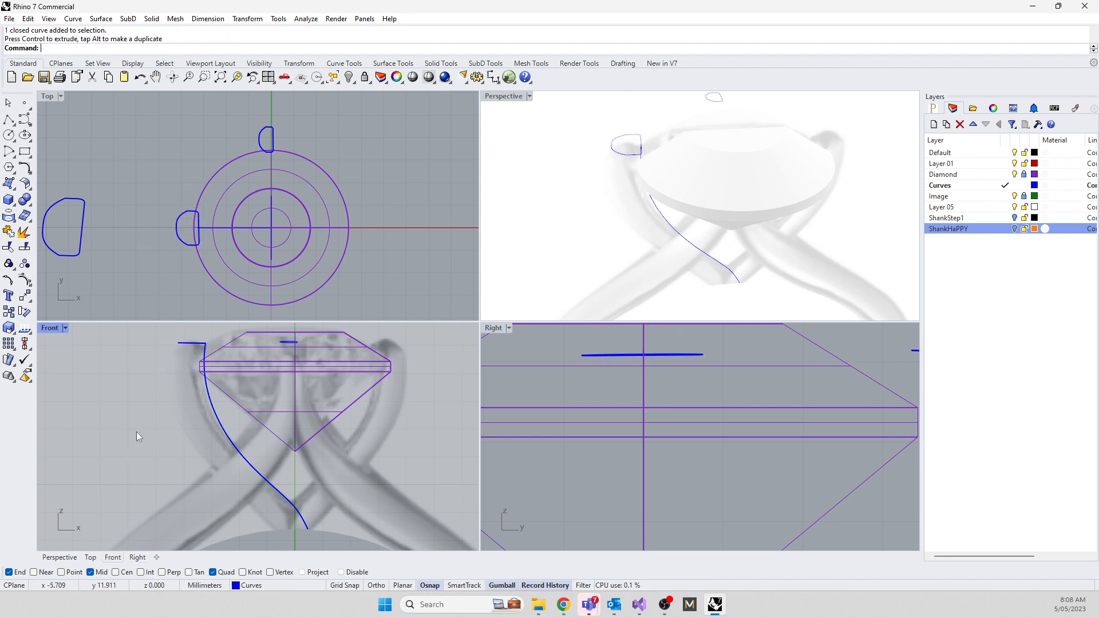
Sweep the profile along the prong curve with Sweep1, its seam at the straight side's midpoint, Freeform style and unchanged cross sections
left_click(229, 431)
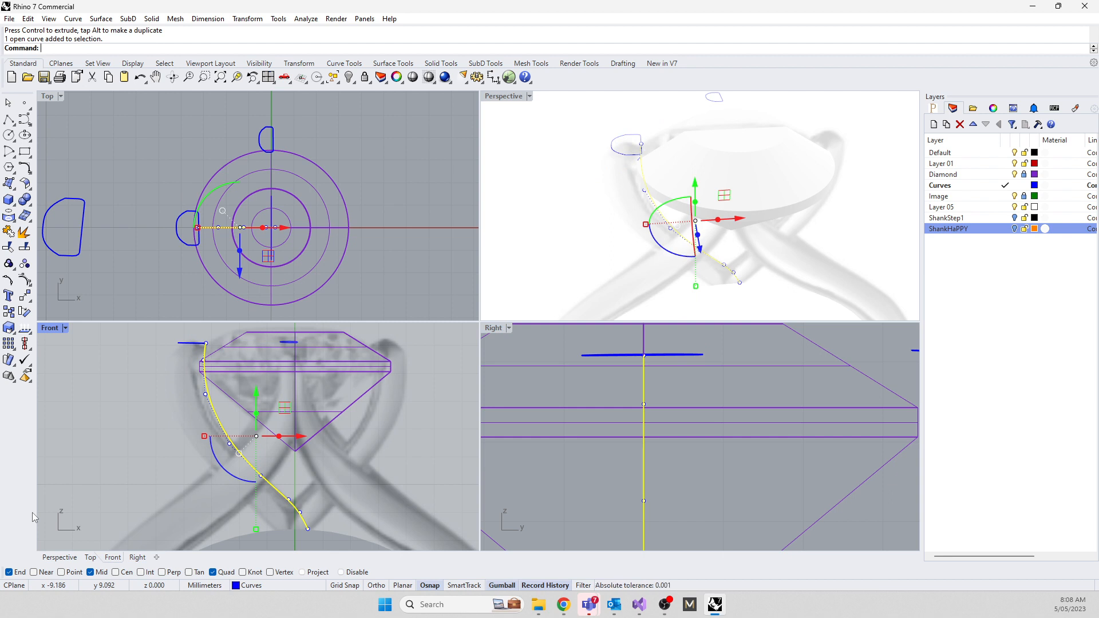
type("p1")
key("Return")
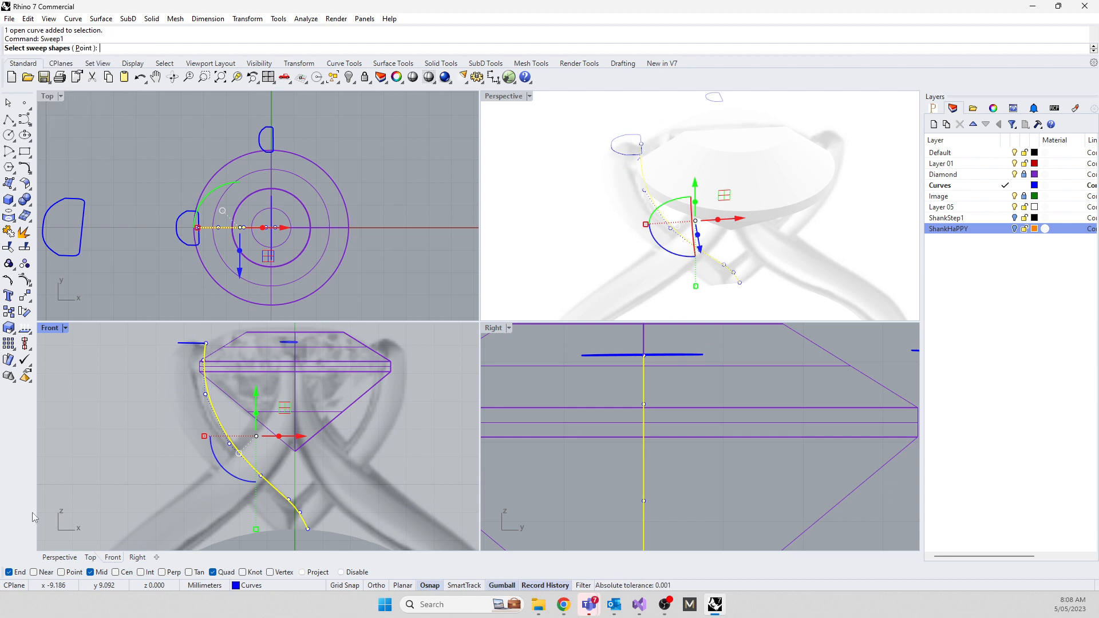
left_click(201, 346)
key("Return")
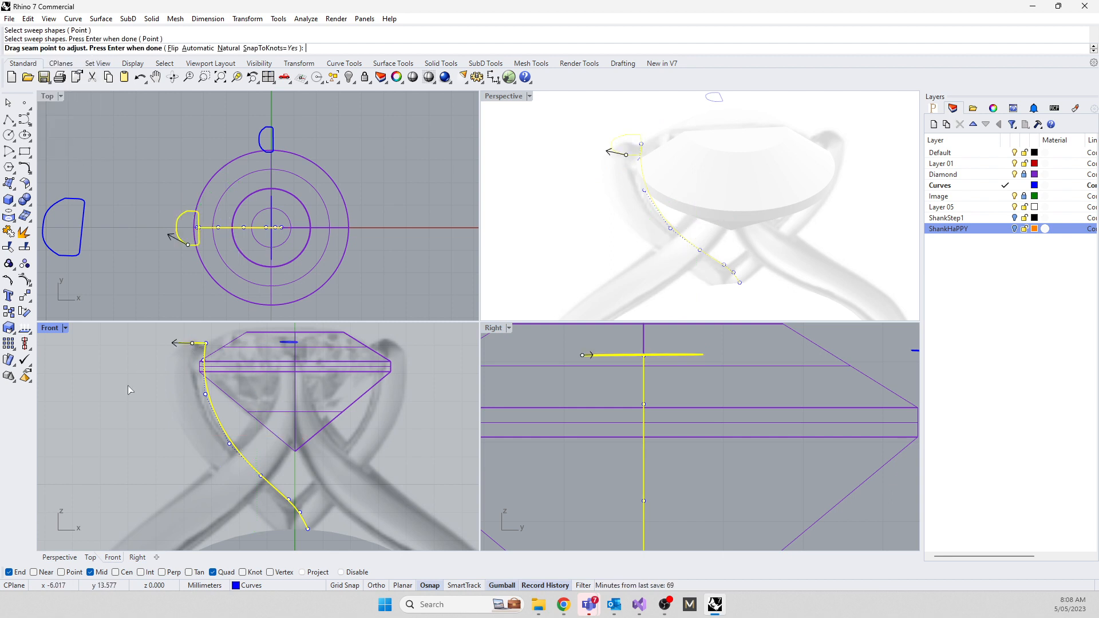
scroll(182, 237, "up", 8)
left_click_drag(197, 257, 243, 227)
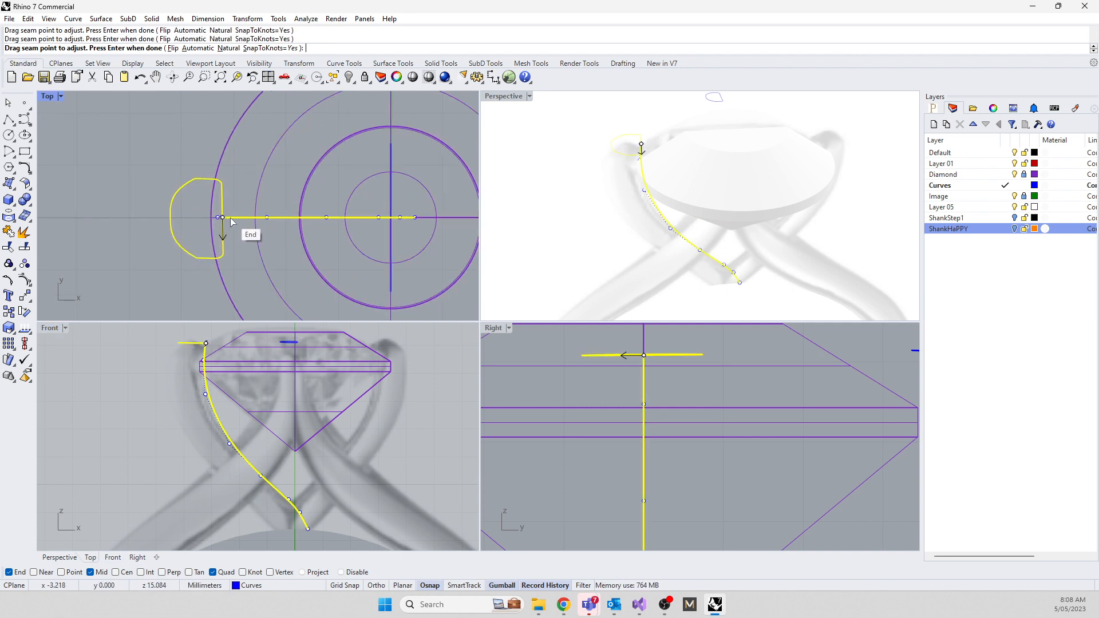
key("Return")
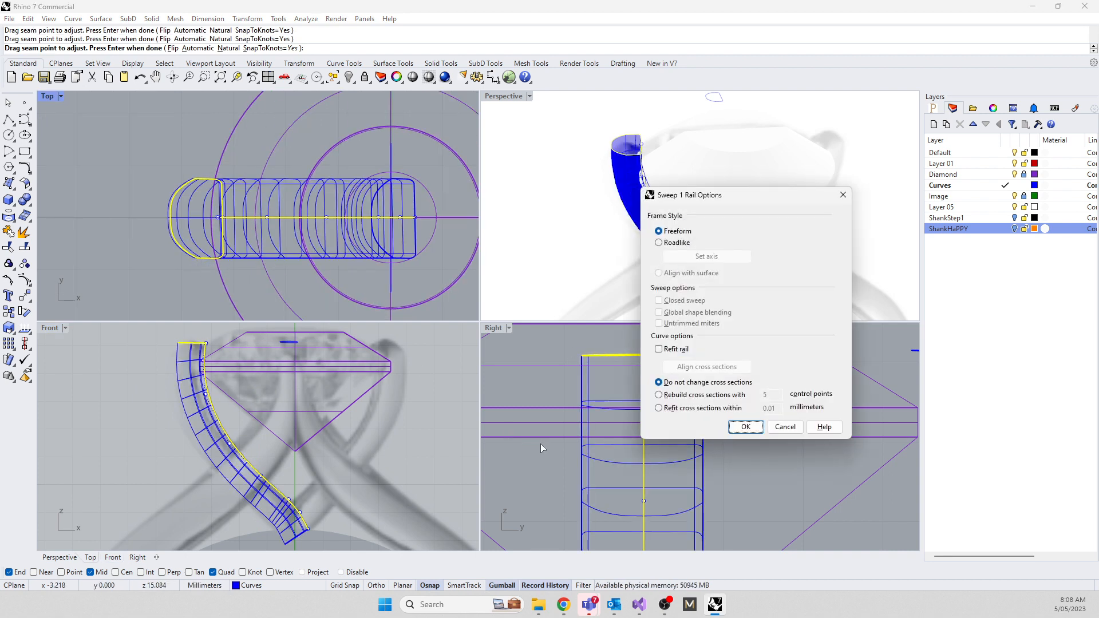
left_click(744, 425)
left_click(202, 288)
Show the ShankHaPPY layer and examine how the swept prong sits against the shank and diamond
scroll(657, 276, "down", 8)
scroll(650, 362, "down", 6)
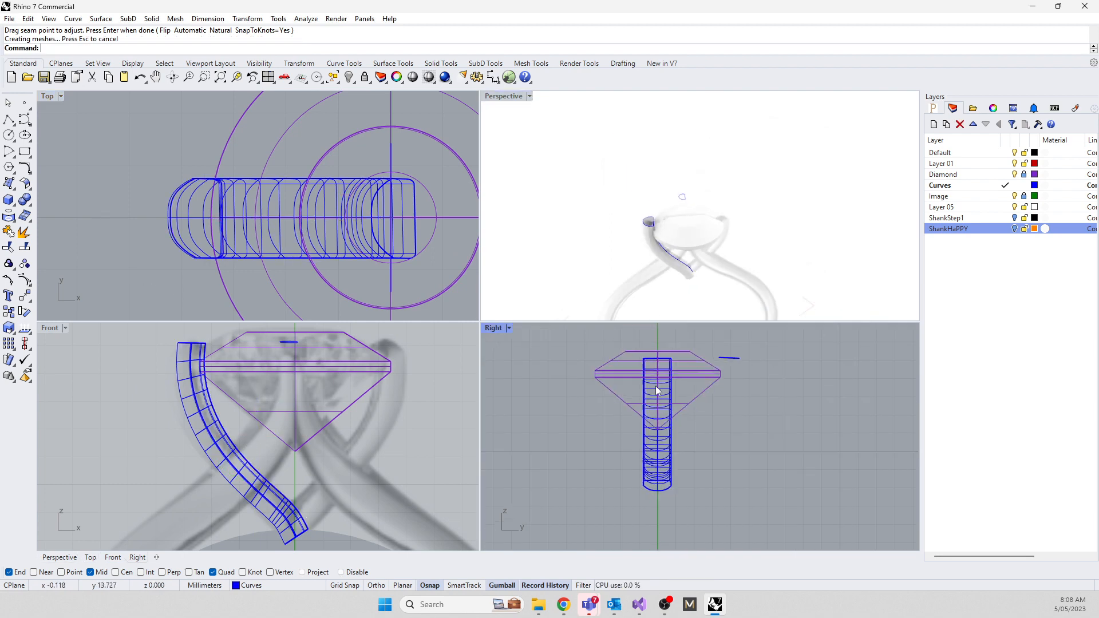
left_click(1015, 230)
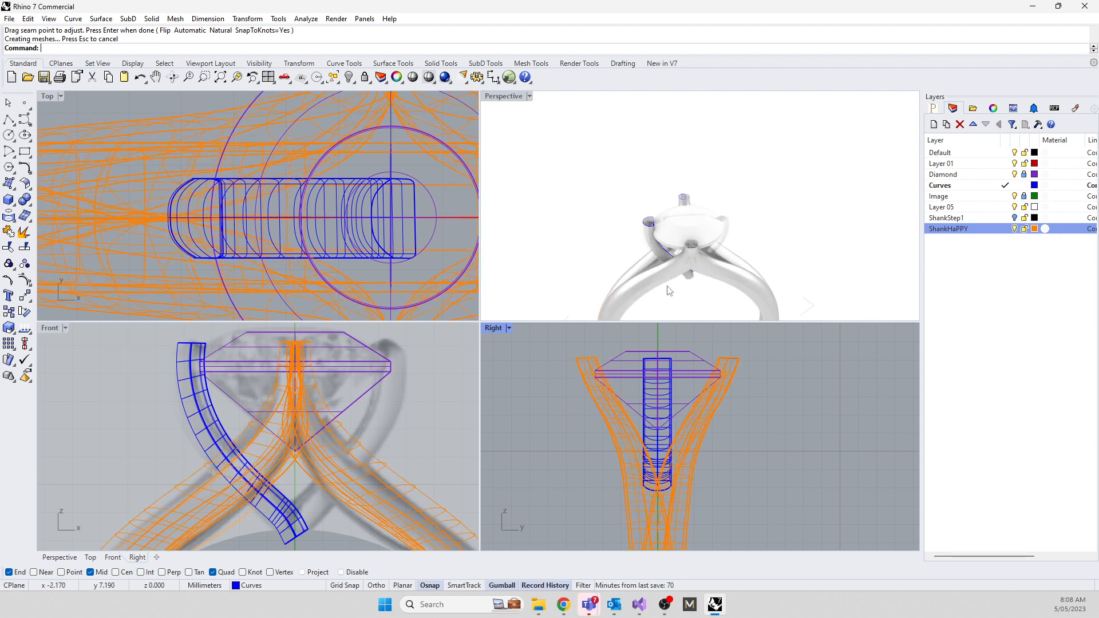
right_click_drag(667, 287, 744, 309)
scroll(762, 244, "up", 8)
scroll(724, 287, "up", 8)
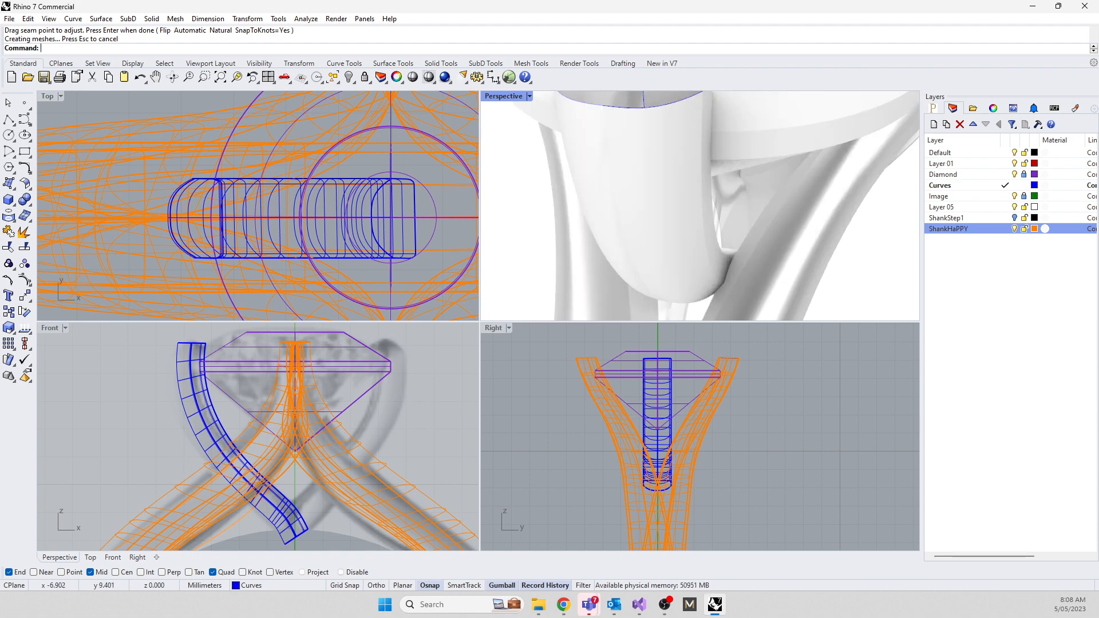
scroll(681, 243, "down", 8)
right_click_drag(681, 243, 659, 263)
scroll(658, 262, "up", 2)
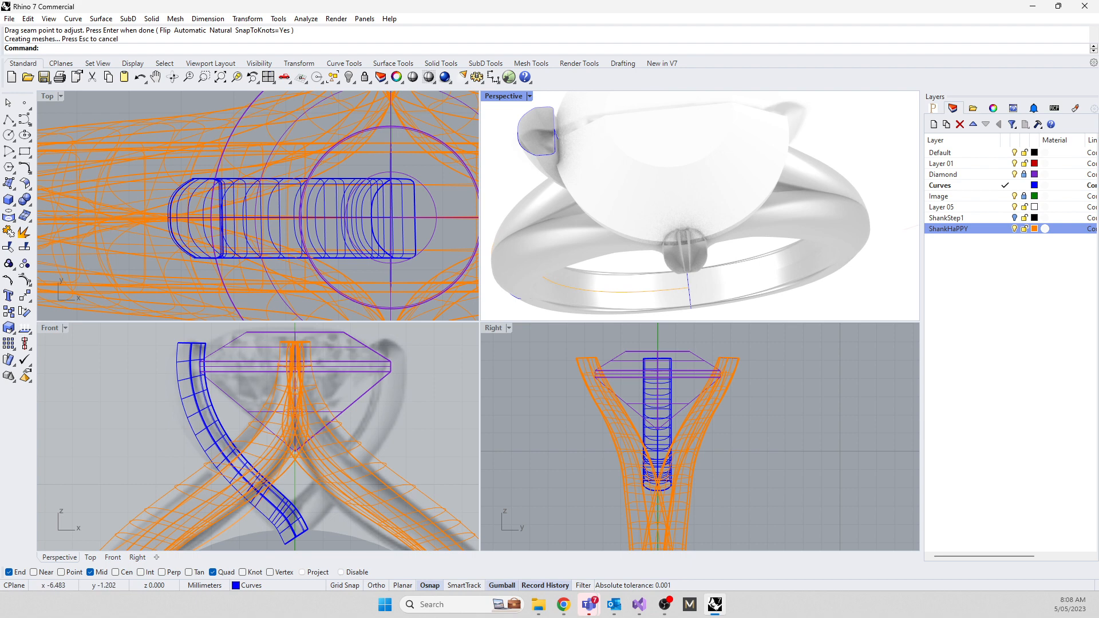
Switch to the browser and look through the reference ring photos, then move the browser window out of the way
key("alt+Tab")
left_click(624, 361)
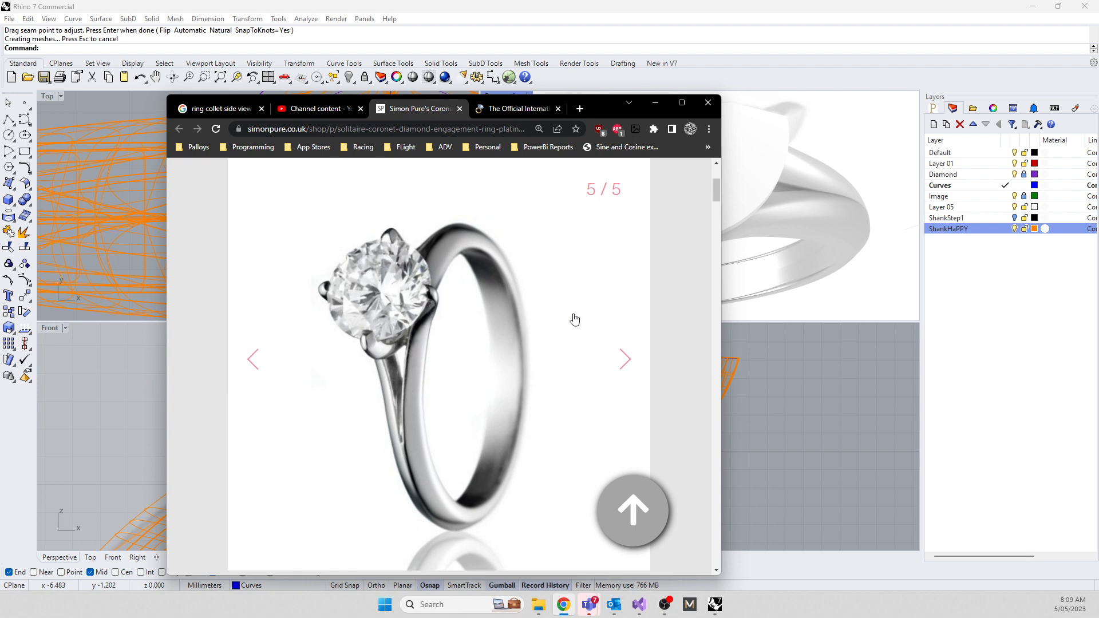
left_click(626, 359)
left_click(625, 359)
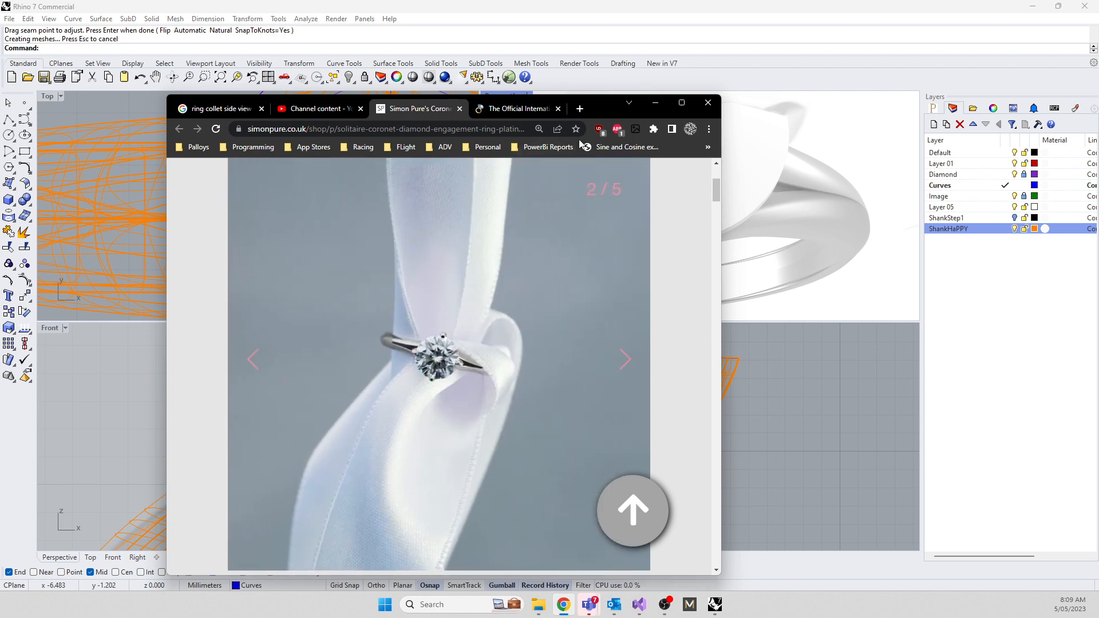
left_click_drag(590, 117, 1, 88)
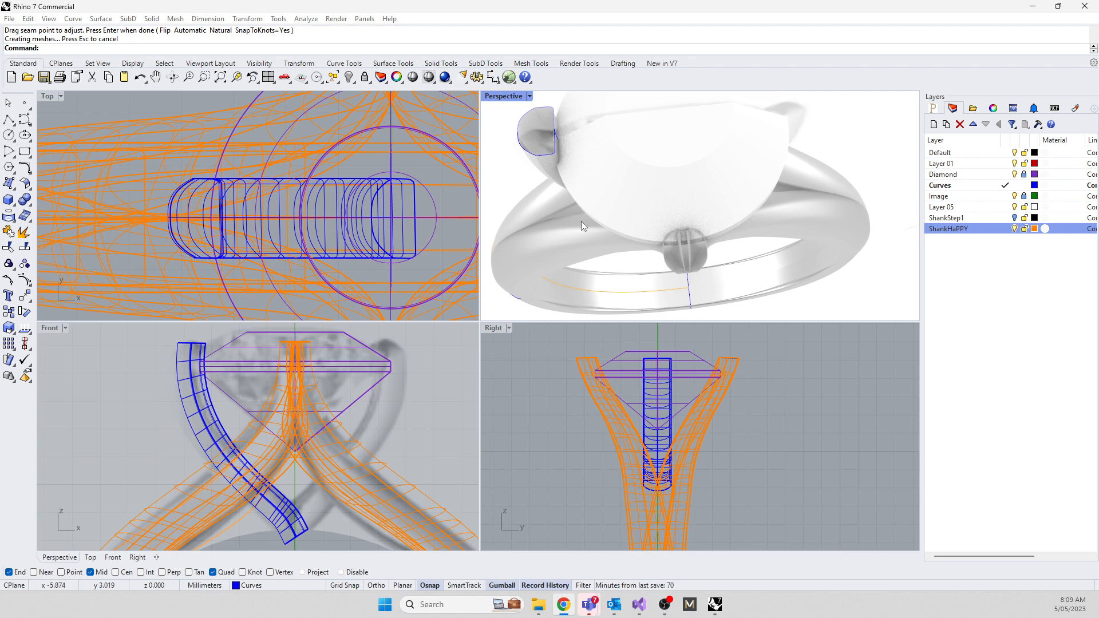
Narrow the prong's top profile along the Y axis so the swept prong becomes slightly slimmer
right_click_drag(582, 225, 674, 298)
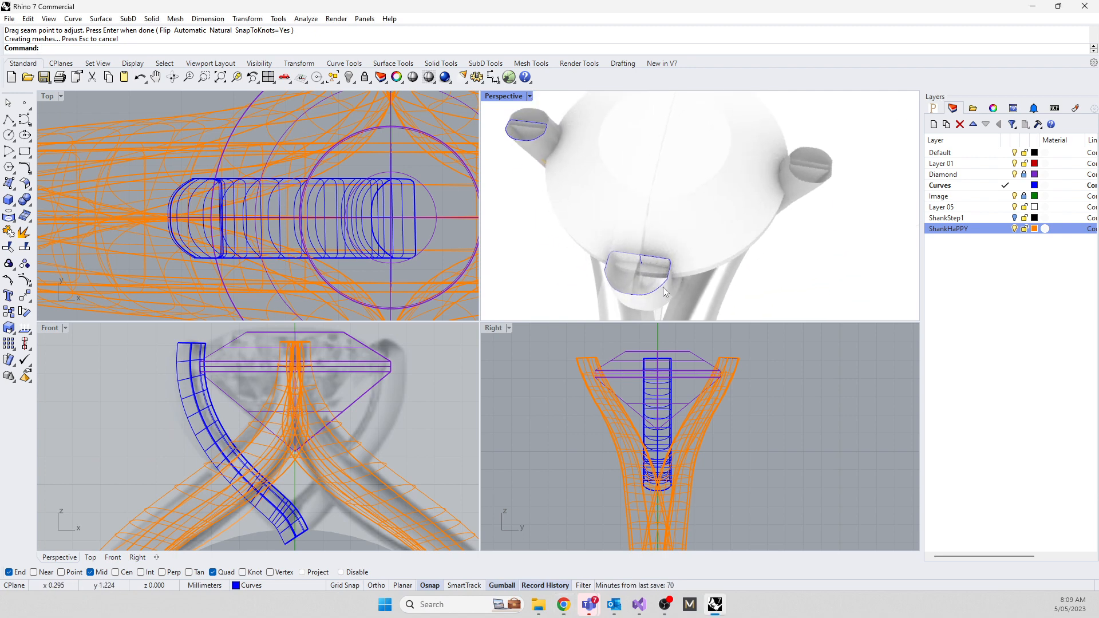
left_click(664, 292)
left_click(687, 315)
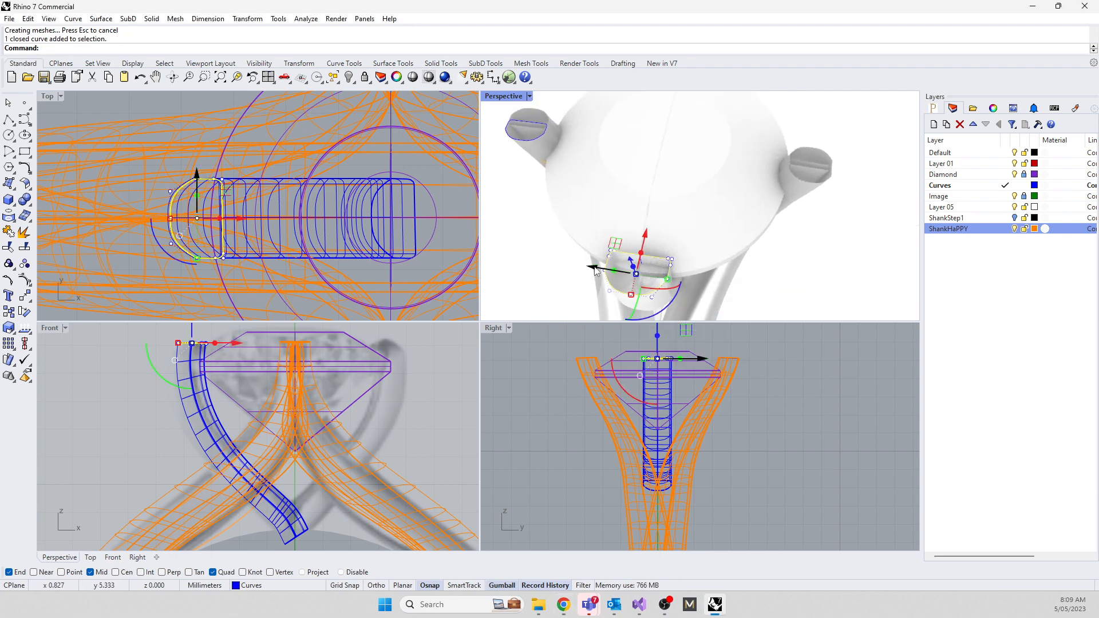
left_click_drag(668, 283, 662, 281)
right_click_drag(712, 248, 637, 207)
scroll(246, 147, "down", 4)
scroll(527, 242, "up", 6)
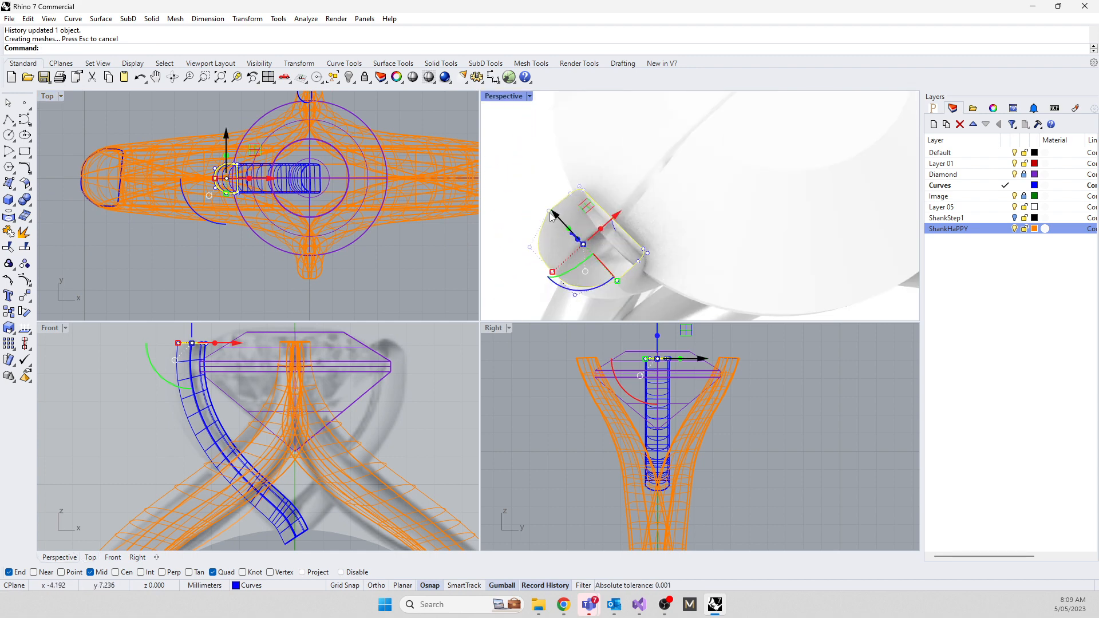
Scale the two end control points of the prong profile's straight side closer together along the Y axis to round its corners
right_click_drag(551, 215, 701, 204)
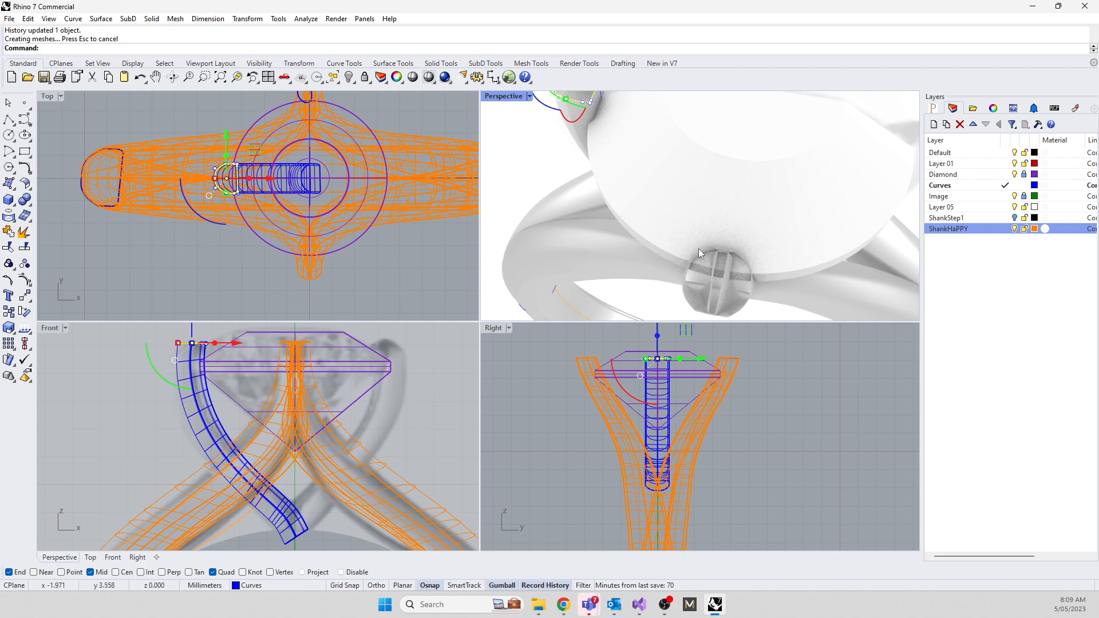
scroll(630, 172, "up", 5)
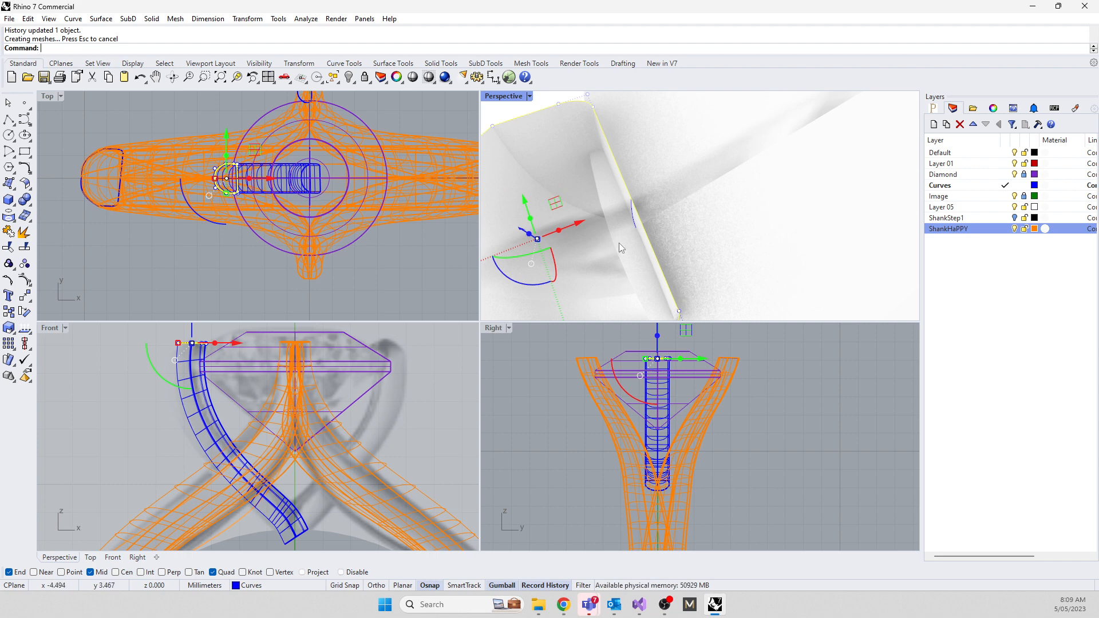
left_click(592, 108)
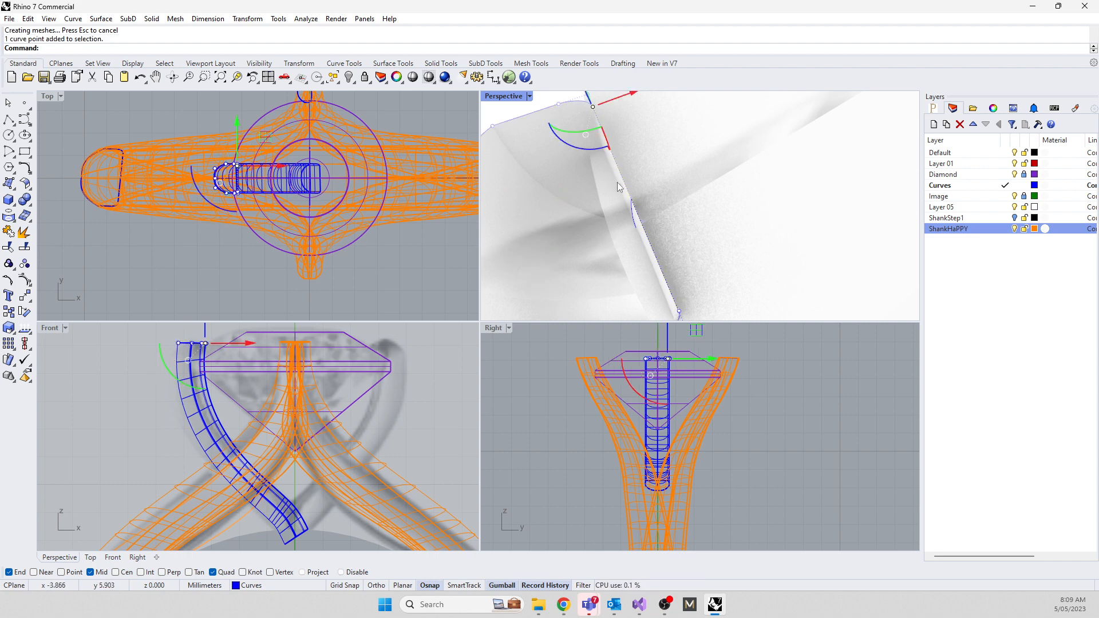
left_click(679, 312)
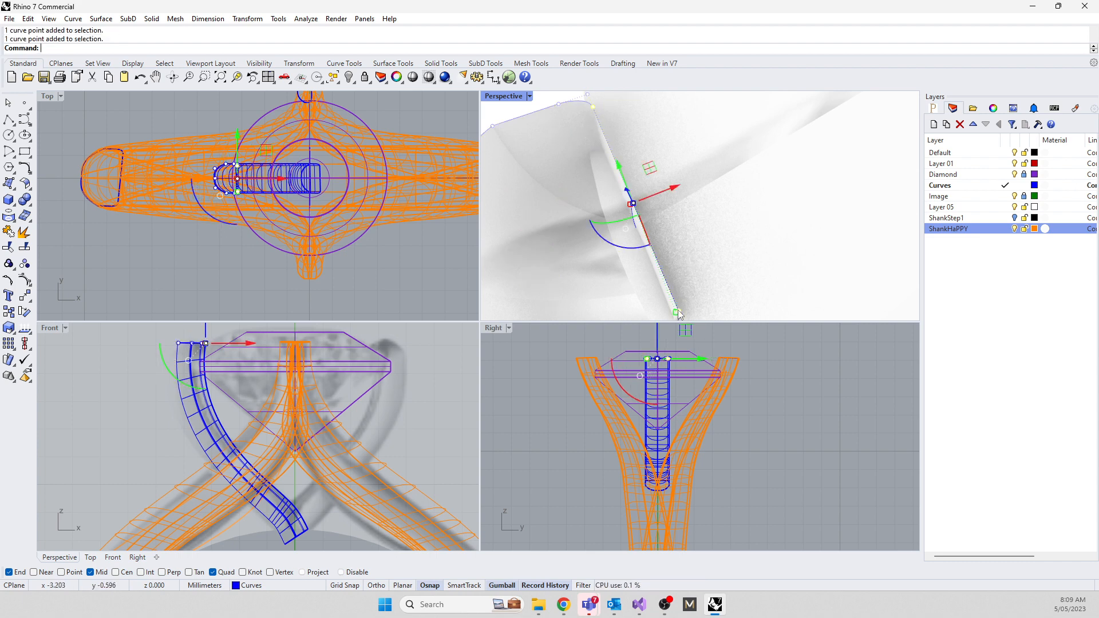
scroll(619, 264, "down", 5)
scroll(642, 258, "down", 6)
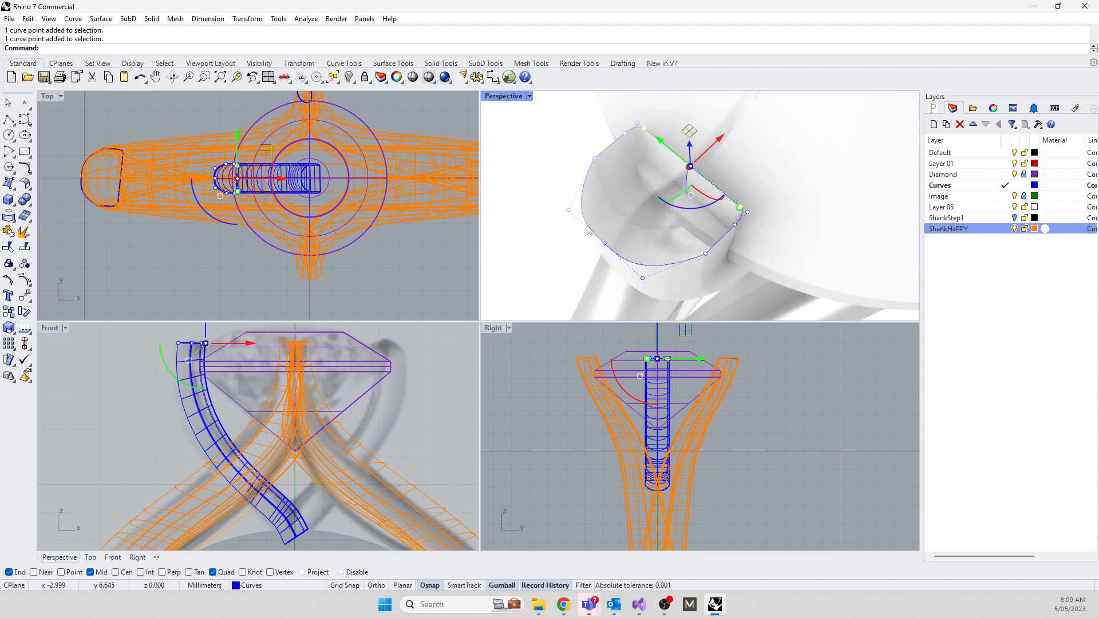
right_click_drag(653, 170, 669, 214)
scroll(670, 215, "up", 6)
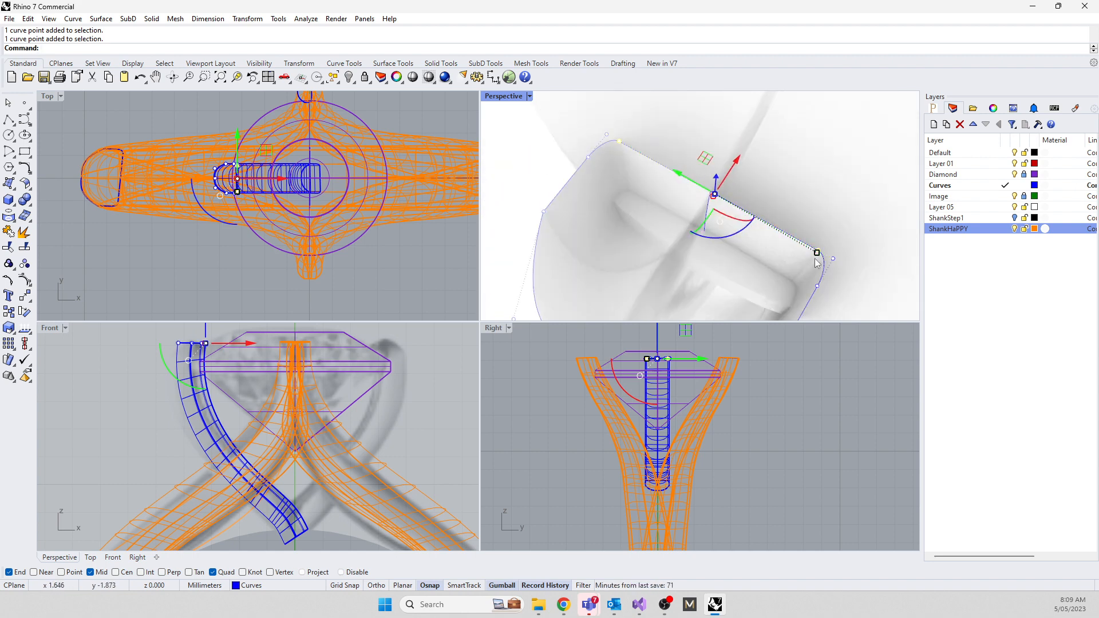
scroll(826, 257, "up", 3)
scroll(777, 271, "down", 2)
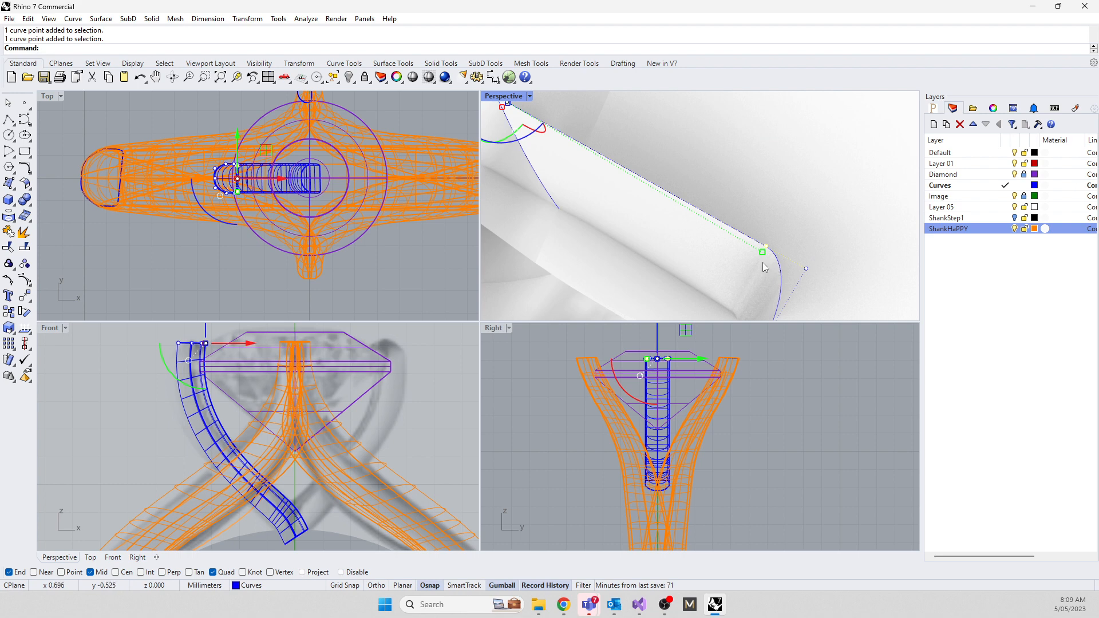
scroll(763, 267, "down", 4)
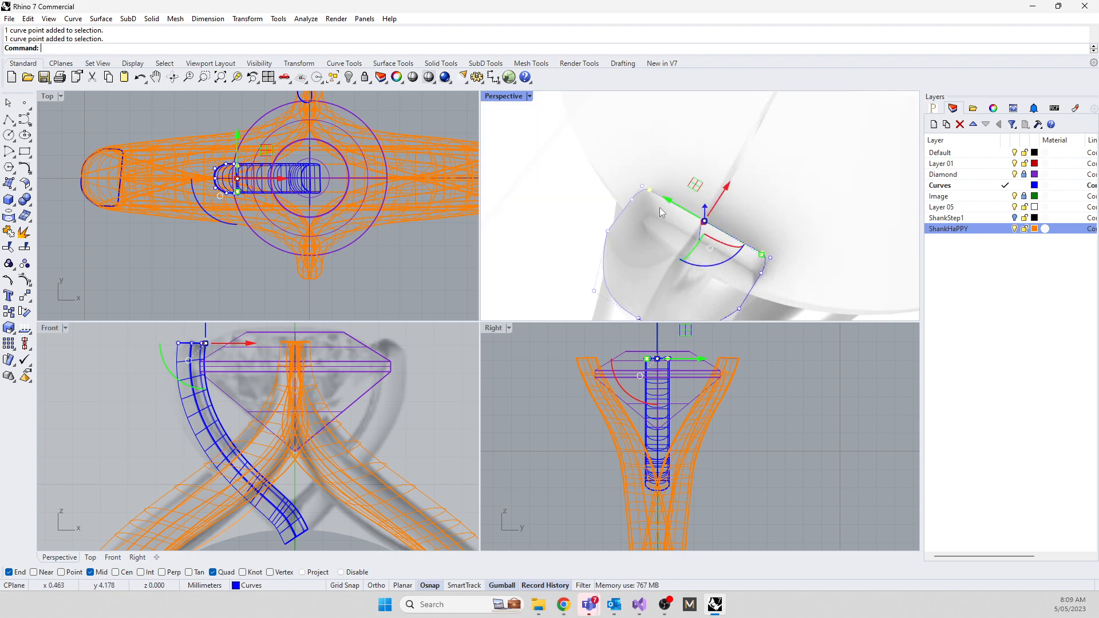
scroll(716, 243, "up", 2)
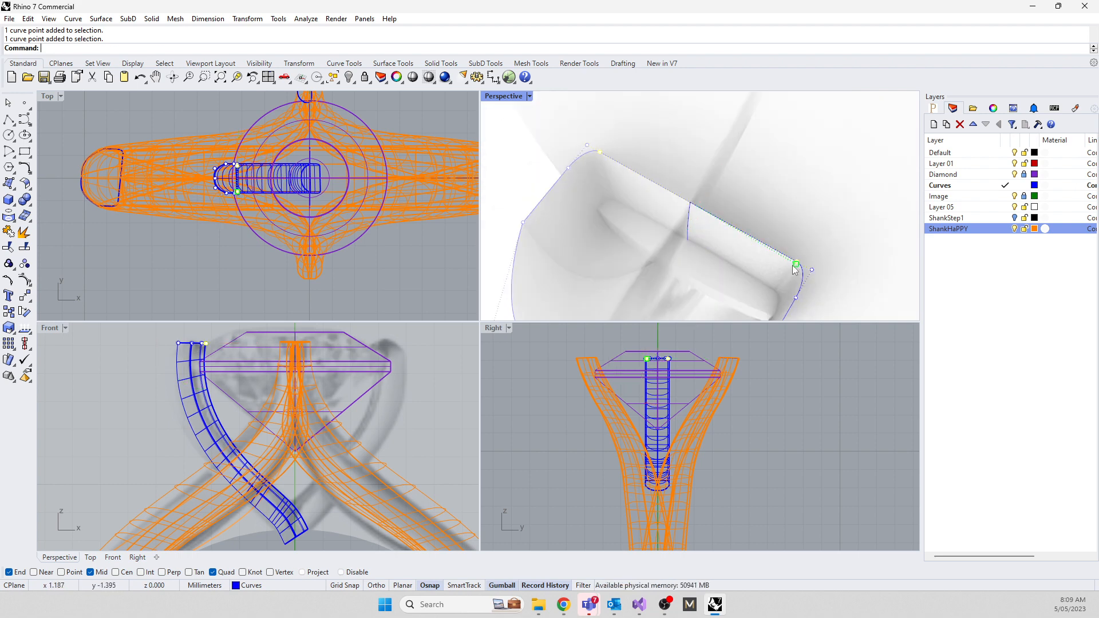
left_click_drag(794, 269, 722, 242)
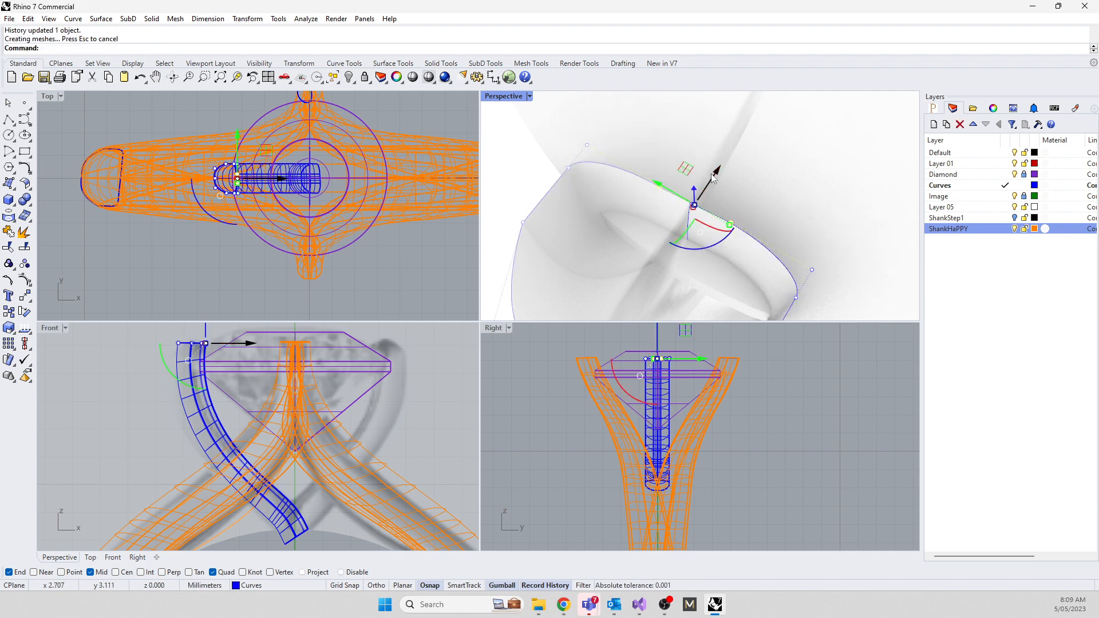
Move the same two profile control points slightly along the X axis toward the diamond, bulging the inner side, and deselect them
left_click_drag(711, 180, 729, 147)
scroll(718, 152, "down", 12)
right_click_drag(718, 158, 874, 297)
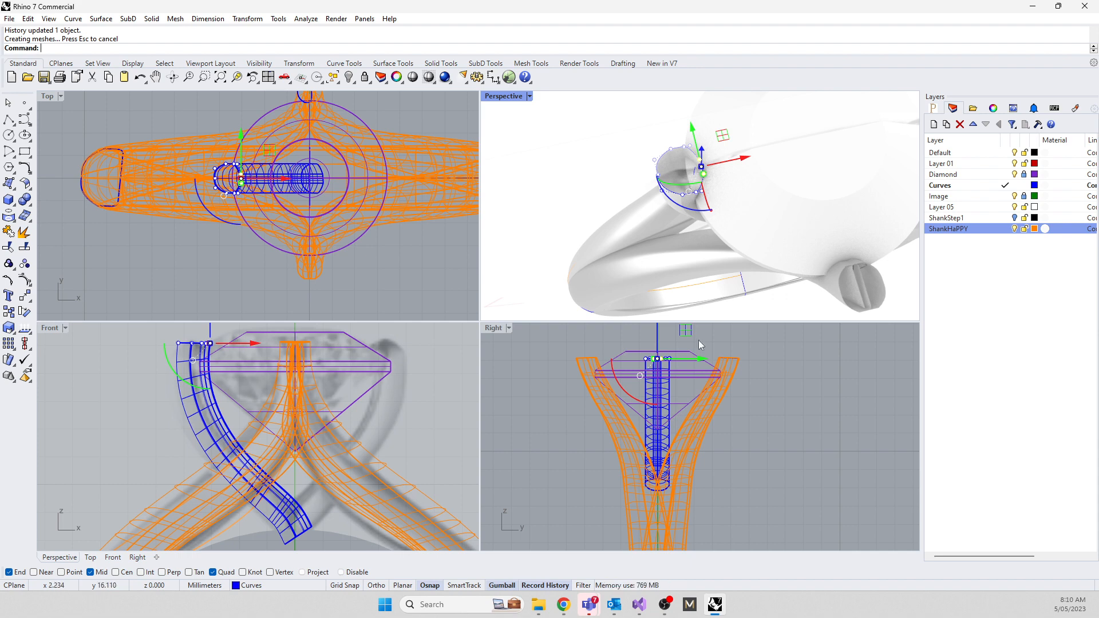
left_click(129, 425)
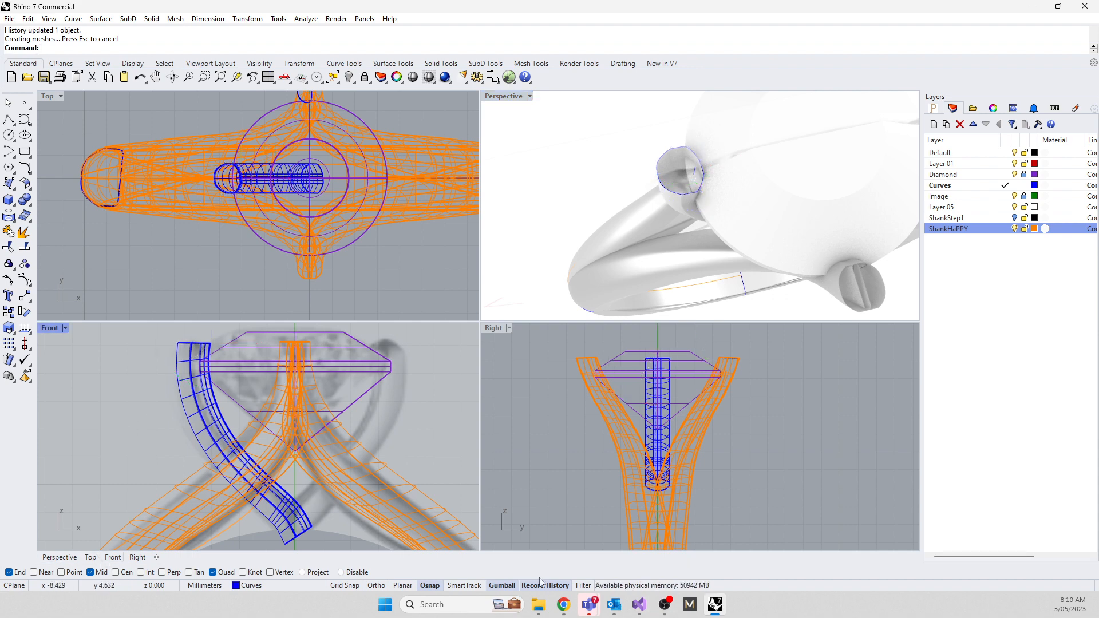
Mirror a copy of the swept side prong in the Front view
left_click(292, 521)
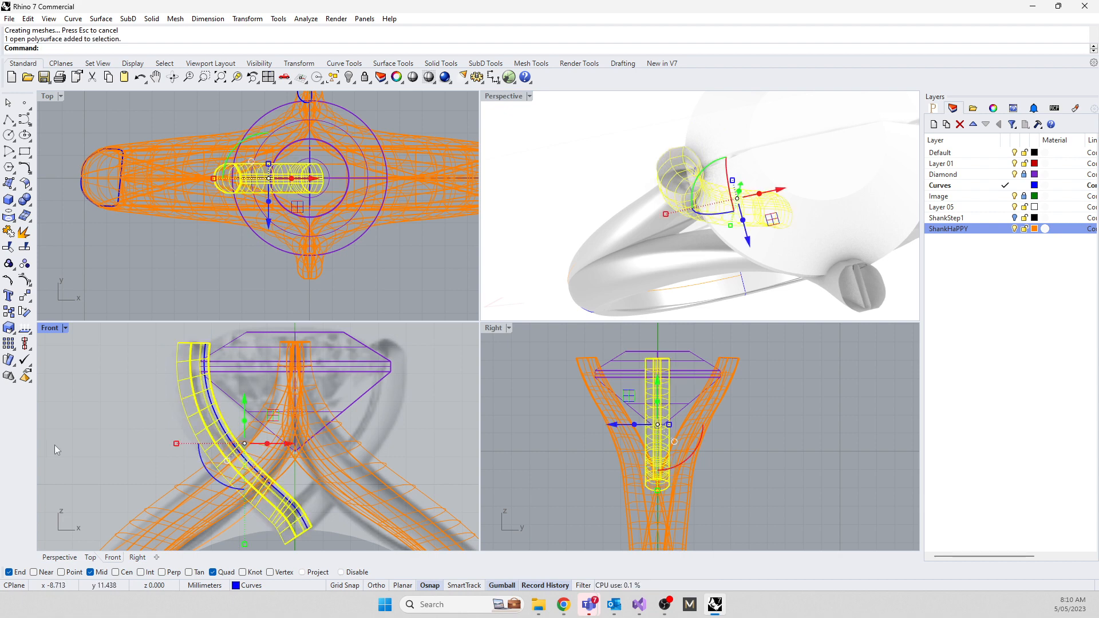
scroll(56, 451, "down", 3)
type("Mirror")
key("Return")
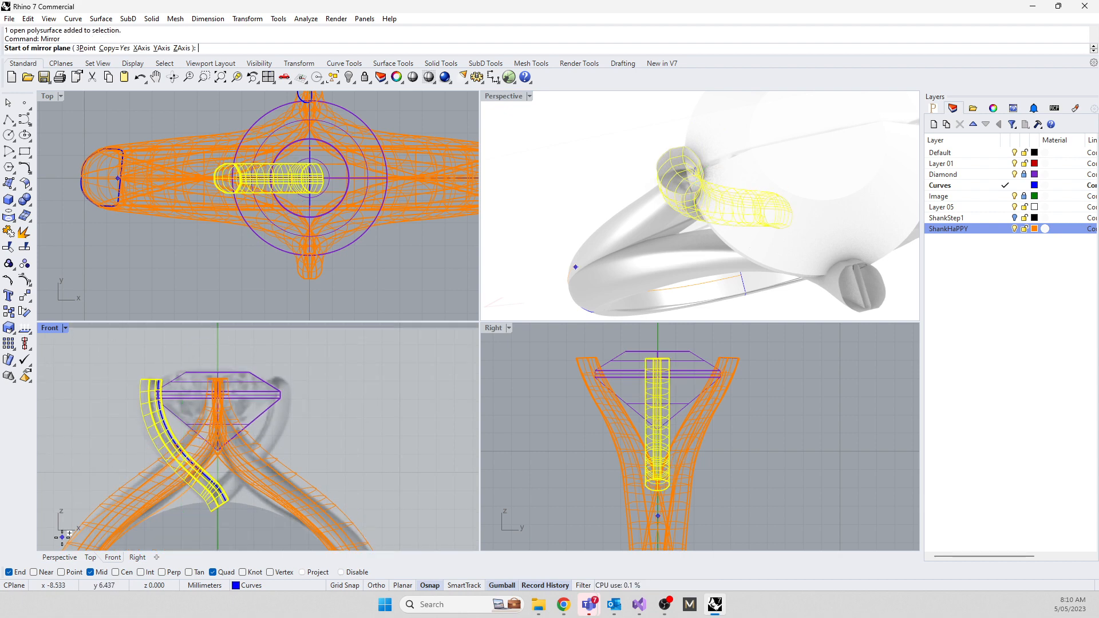
Mirror a copy of the curved prong across the vertical axis through the origin in the Front view
type("0")
key("Return")
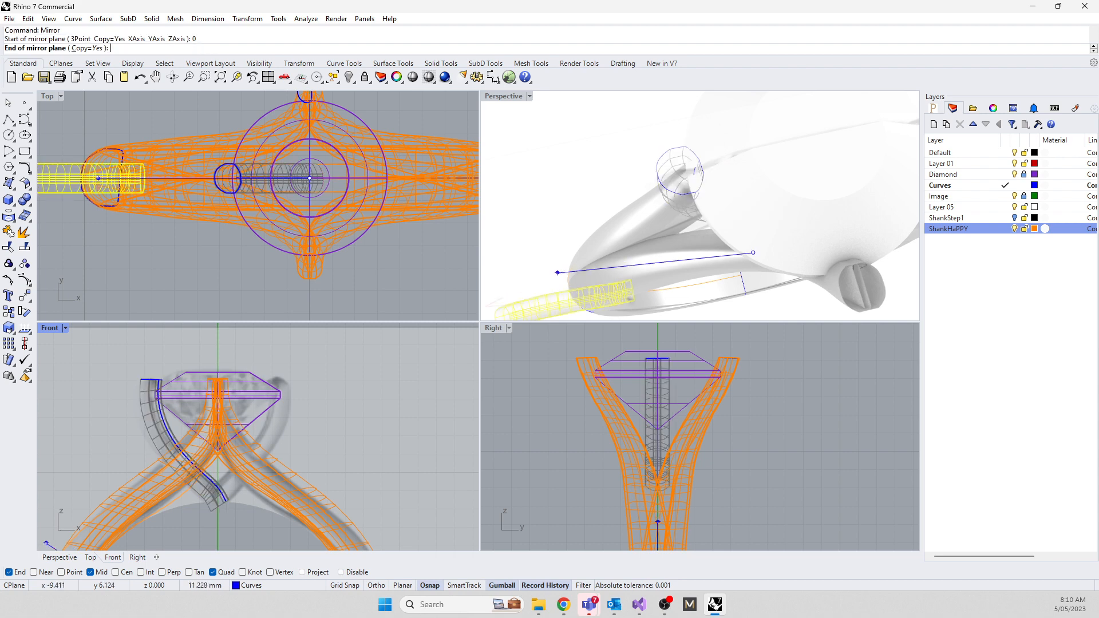
key("F8")
left_click(224, 354, "shift")
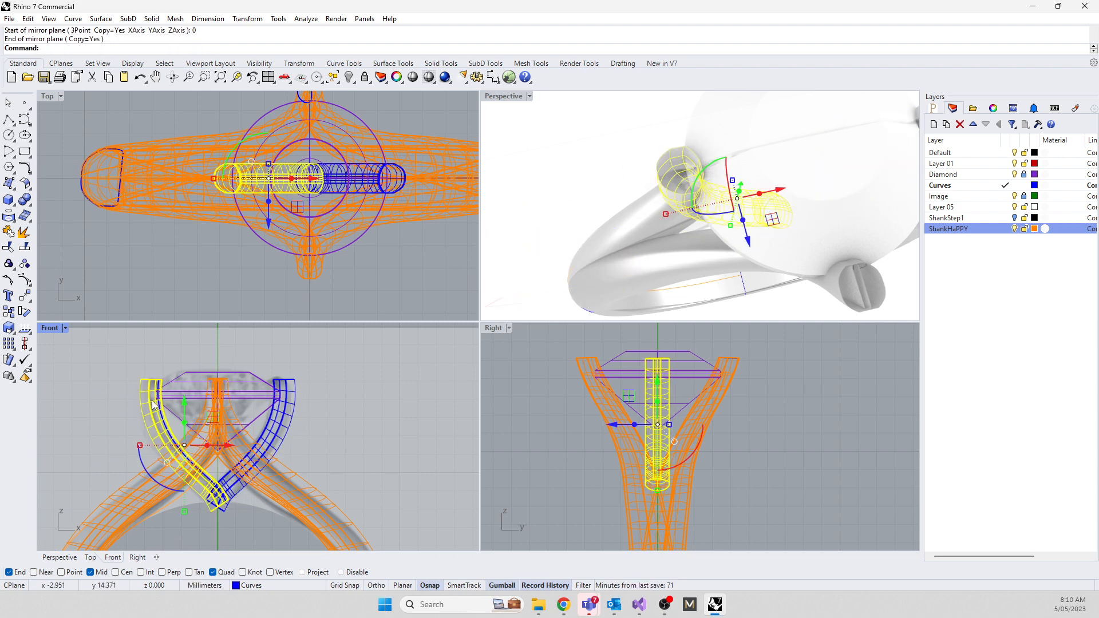
left_click(150, 381)
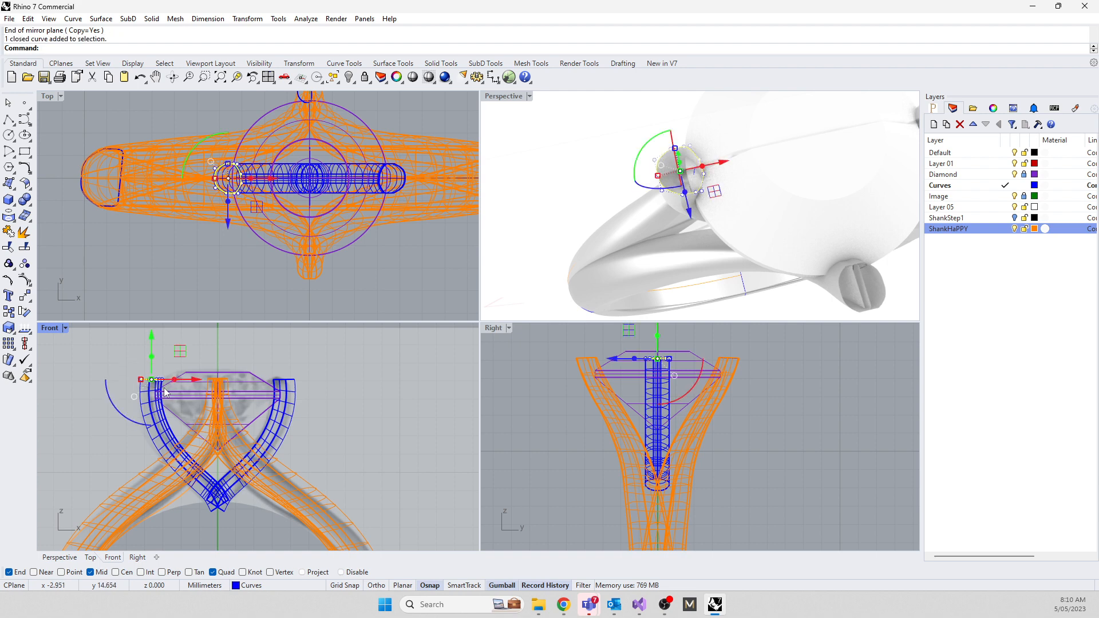
mouse_move(733, 246)
right_mouse_down()
mouse_move(703, 182)
mouse_move(700, 109)
mouse_move(859, 121)
mouse_move(899, 184)
mouse_move(893, 266)
mouse_move(737, 244)
right_mouse_up()
scroll(737, 244, "up", 5)
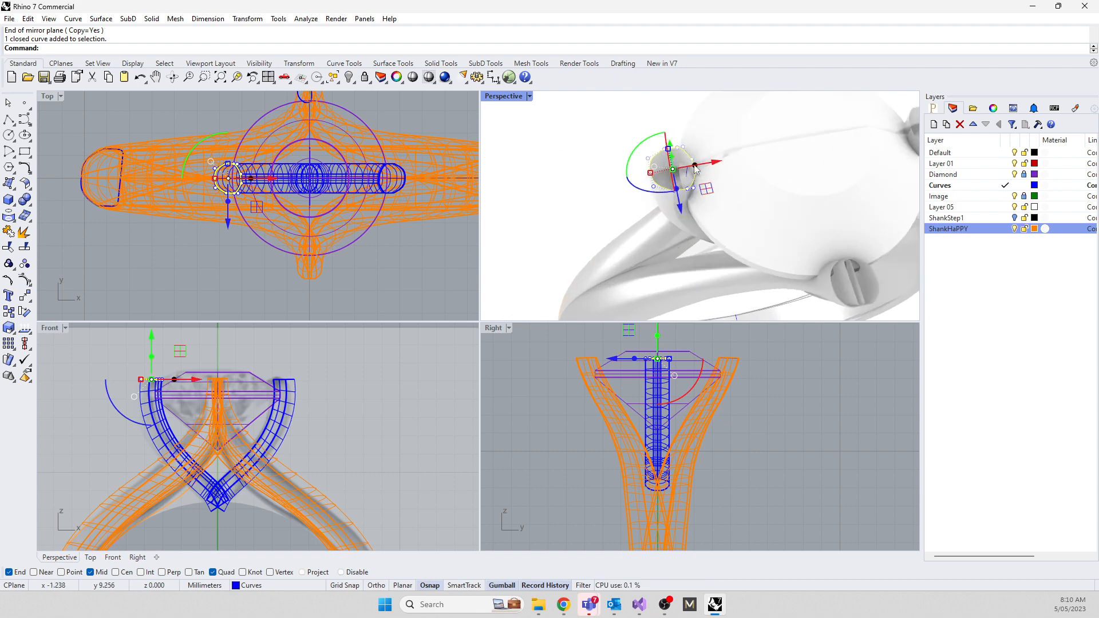
left_click(213, 526)
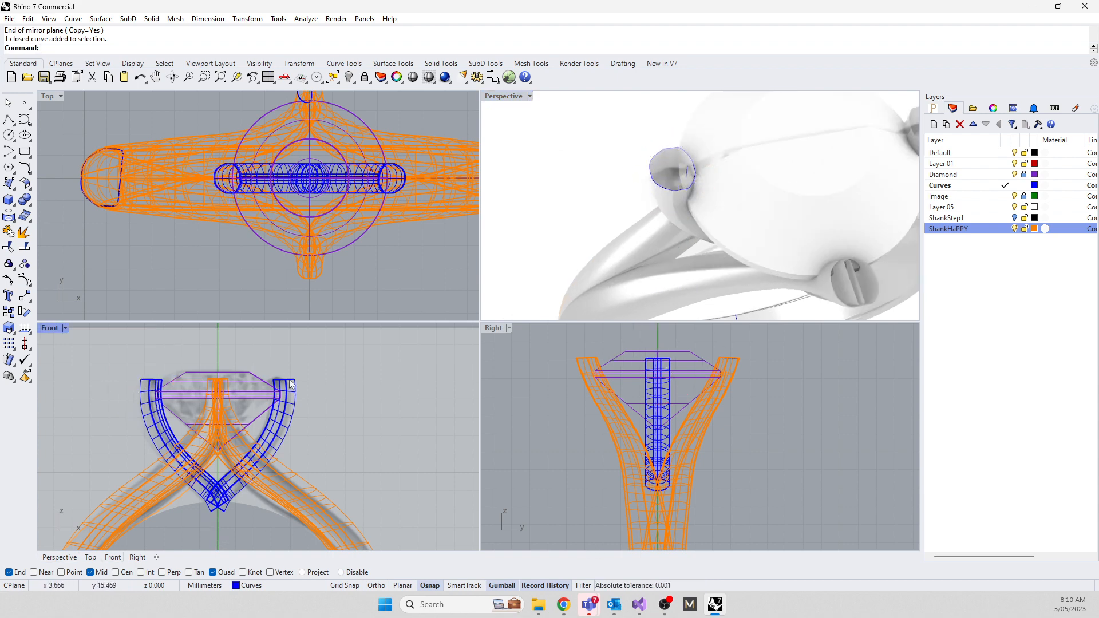
Create a new layer named "rING sTEP 2"
left_click(957, 219)
right_click(952, 304)
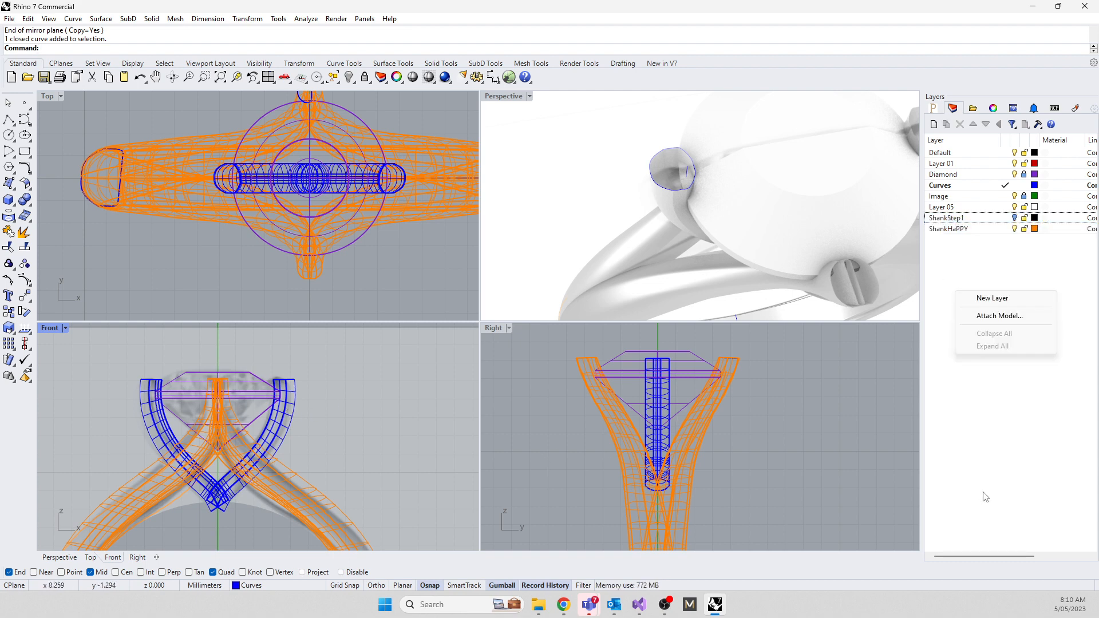
left_click(974, 298)
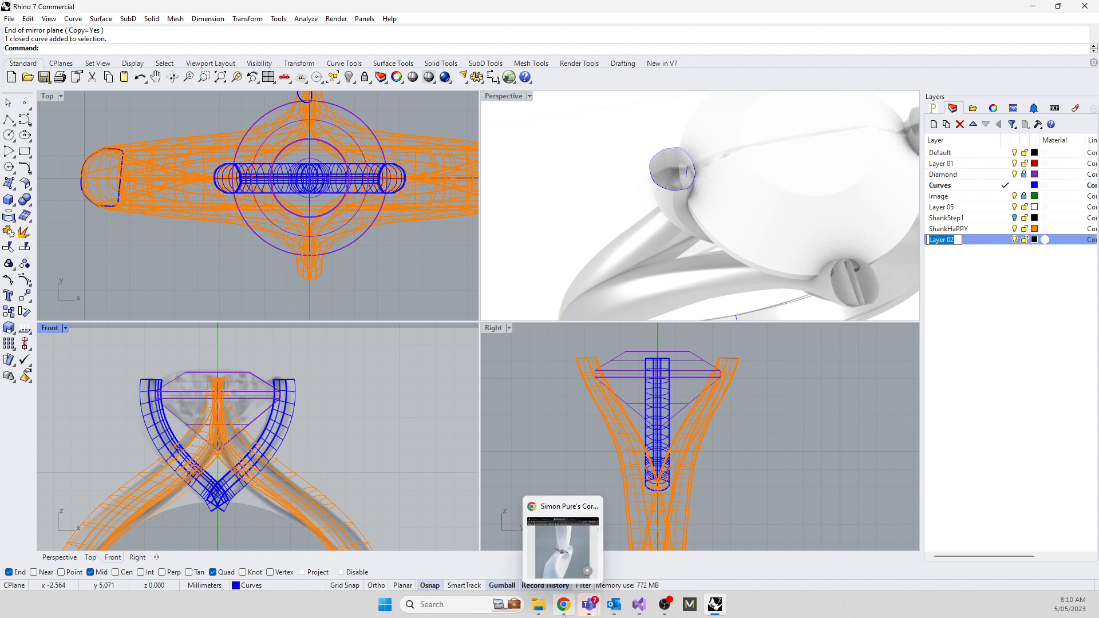
type("rING sTE")
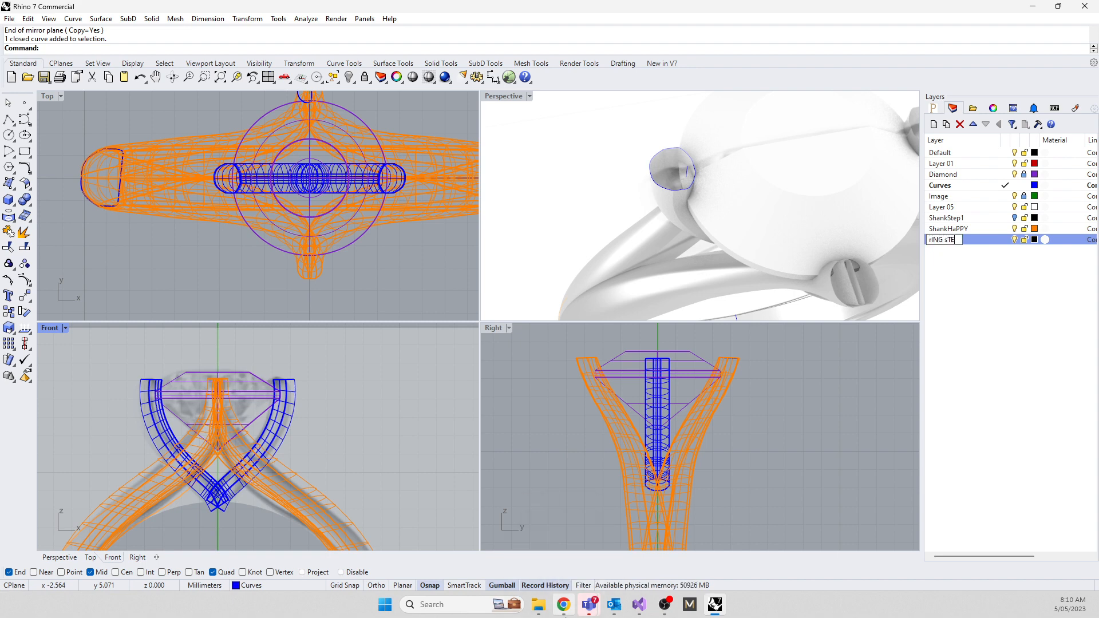
type("P 2")
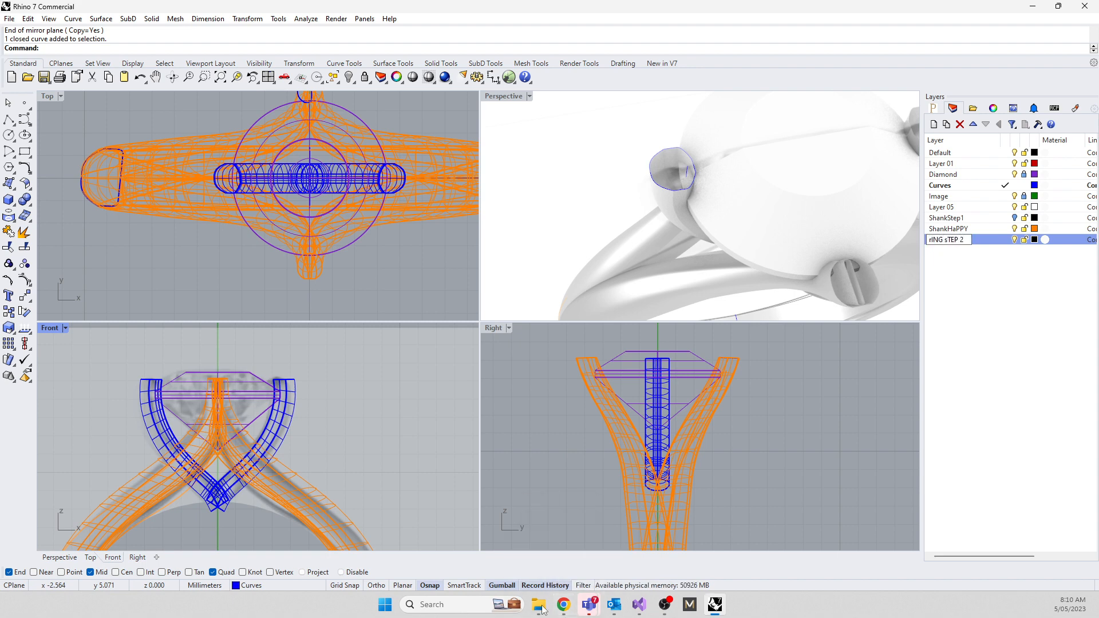
left_click(982, 315)
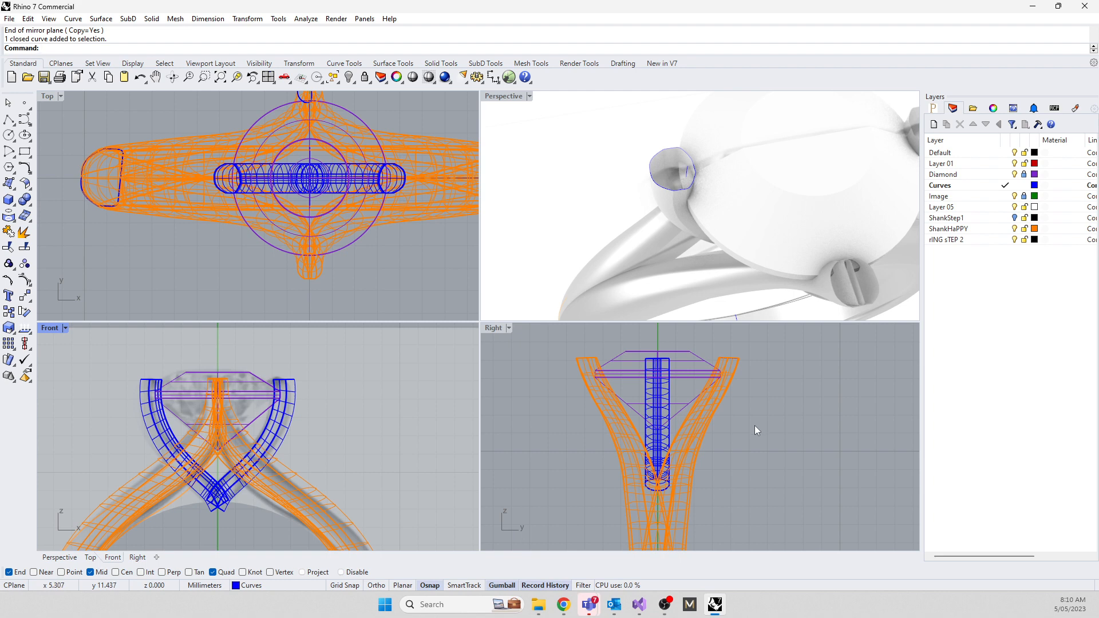
Move all the ring's curves and polysurfaces onto the "rING sTEP 2" layer
scroll(754, 425, "down", 5)
left_click_drag(657, 375, 724, 484)
left_click(934, 240)
right_click(933, 241)
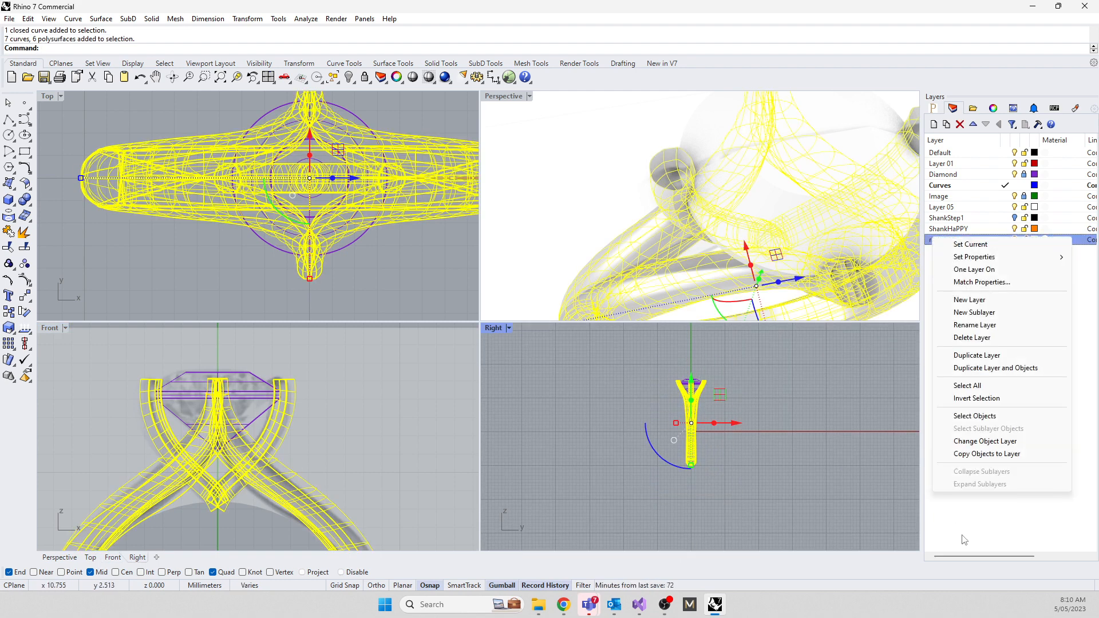
left_click(969, 442)
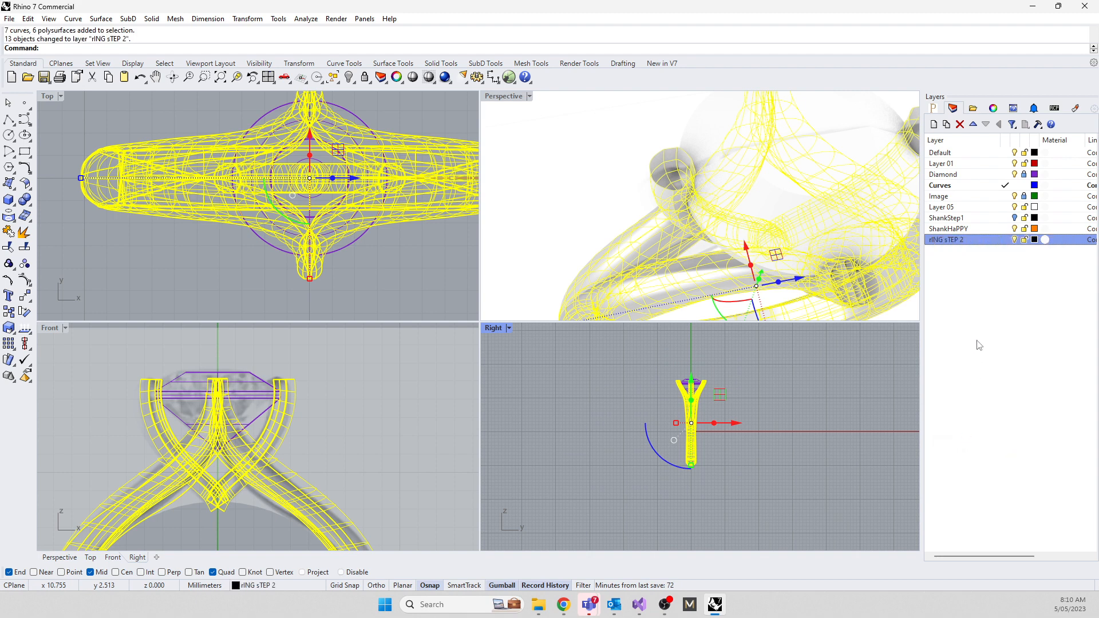
left_click(631, 196)
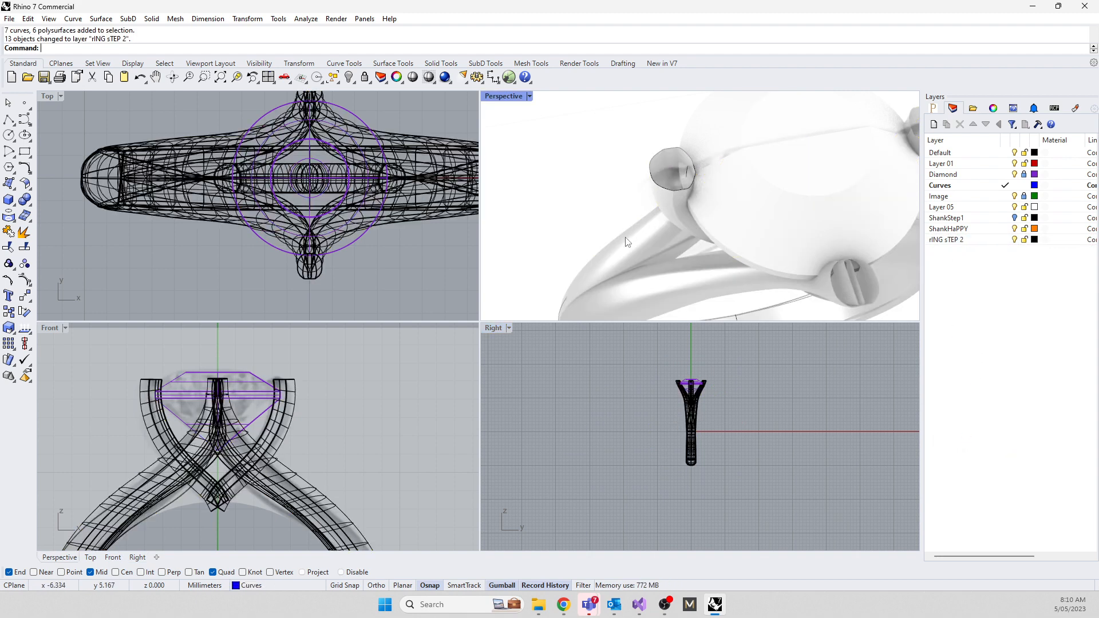
Examine the shank pieces around the setting and check the "rING sTEP 2" layer's contents by switching its visibility off and on
right_click_drag(844, 198, 703, 185)
left_click(706, 174)
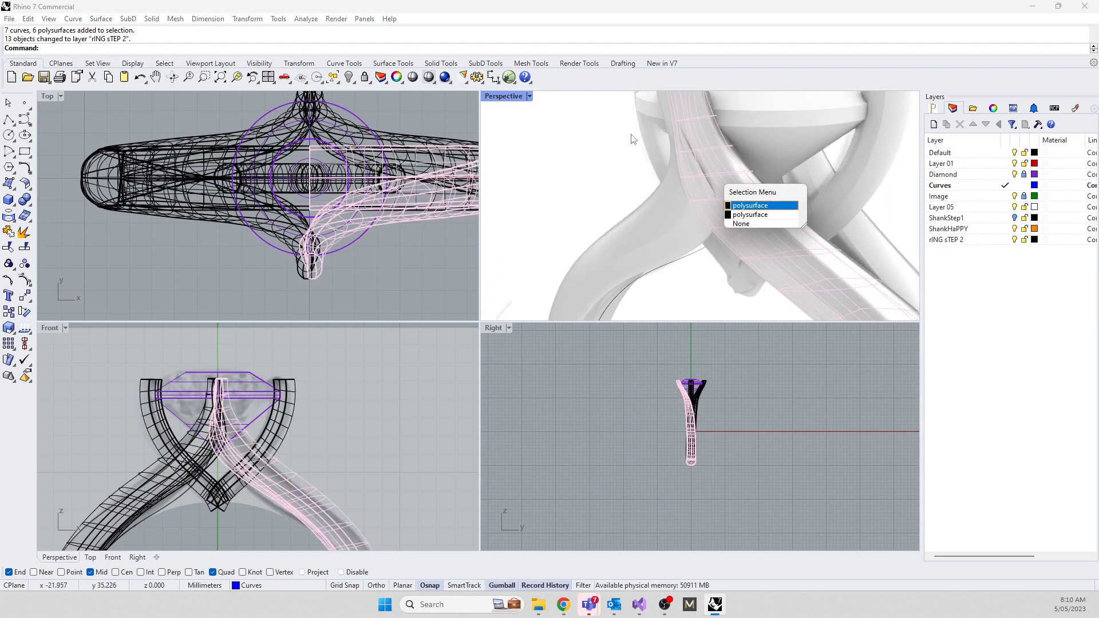
left_click(744, 207)
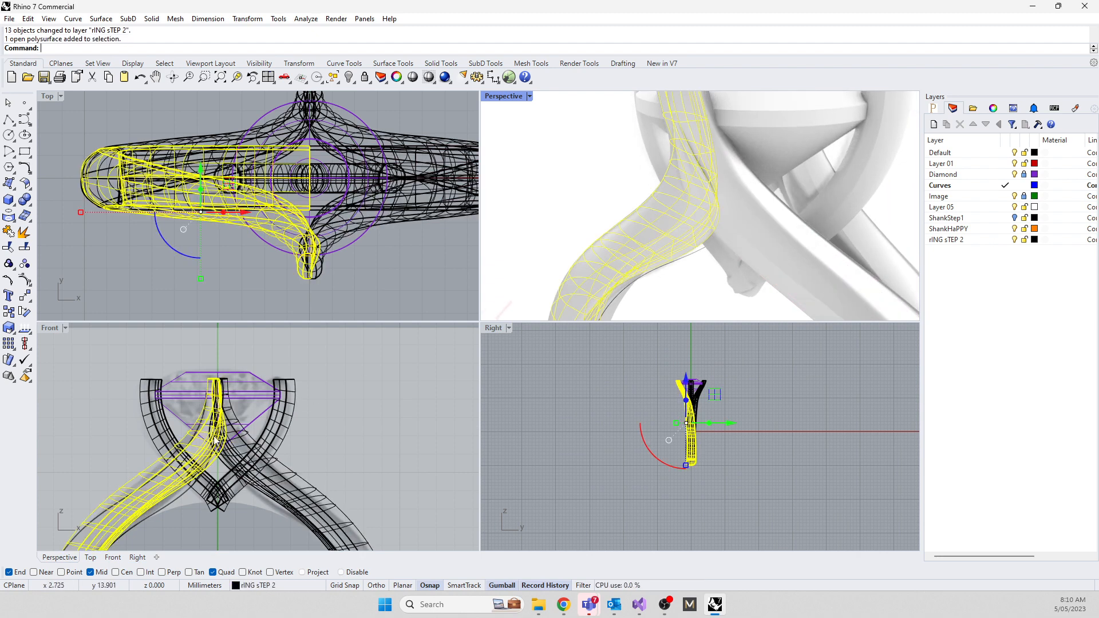
scroll(224, 447, "up", 3)
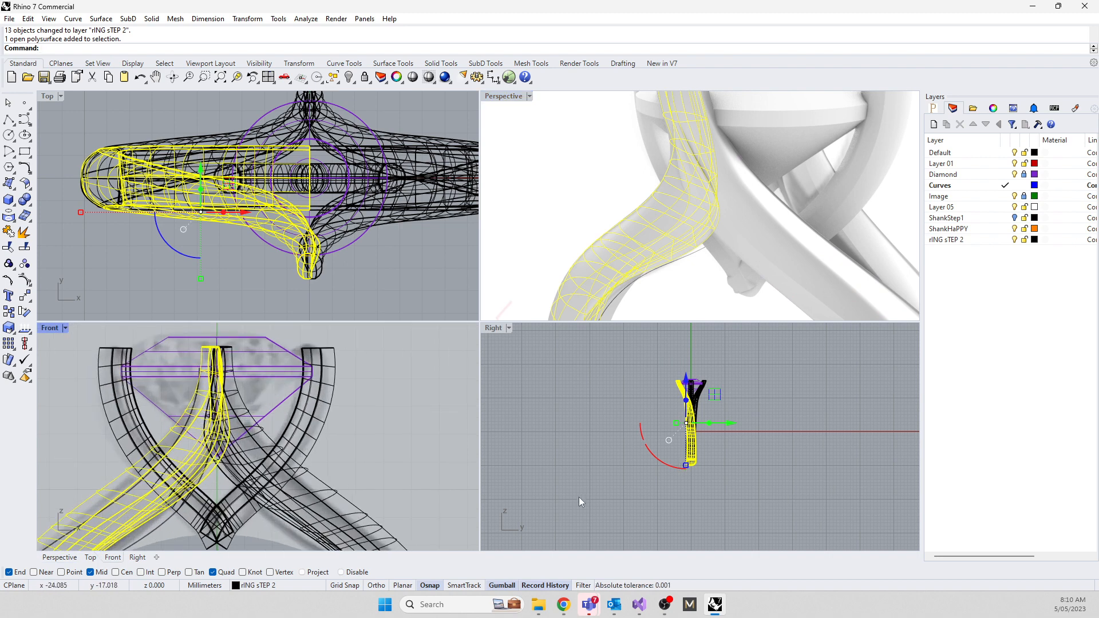
left_click(74, 435)
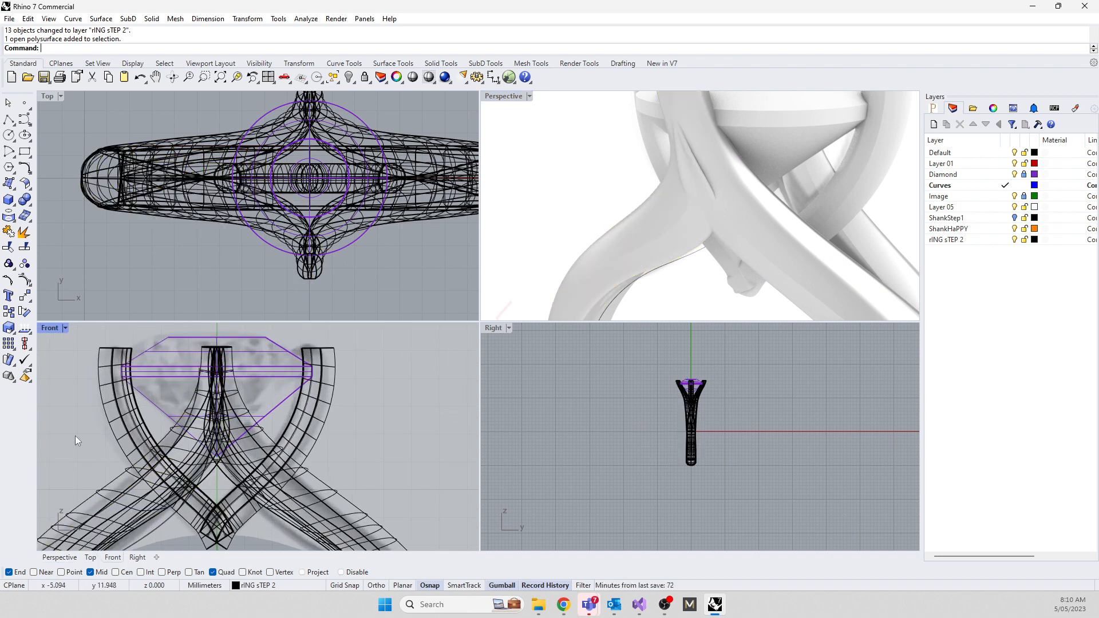
left_click(207, 478)
left_click(1009, 267)
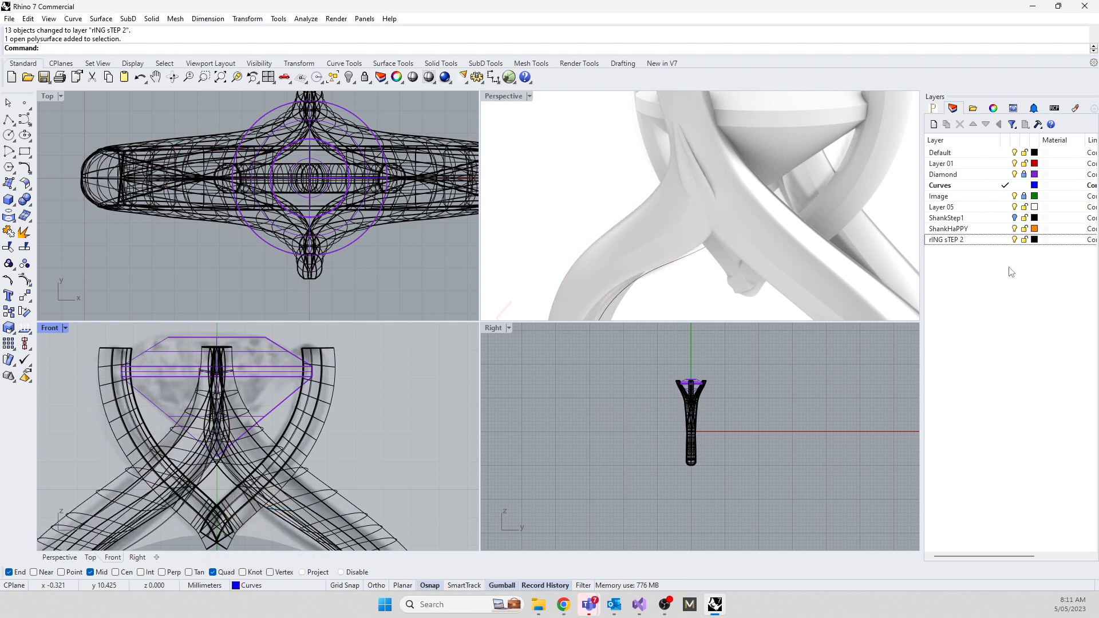
left_click(1015, 240)
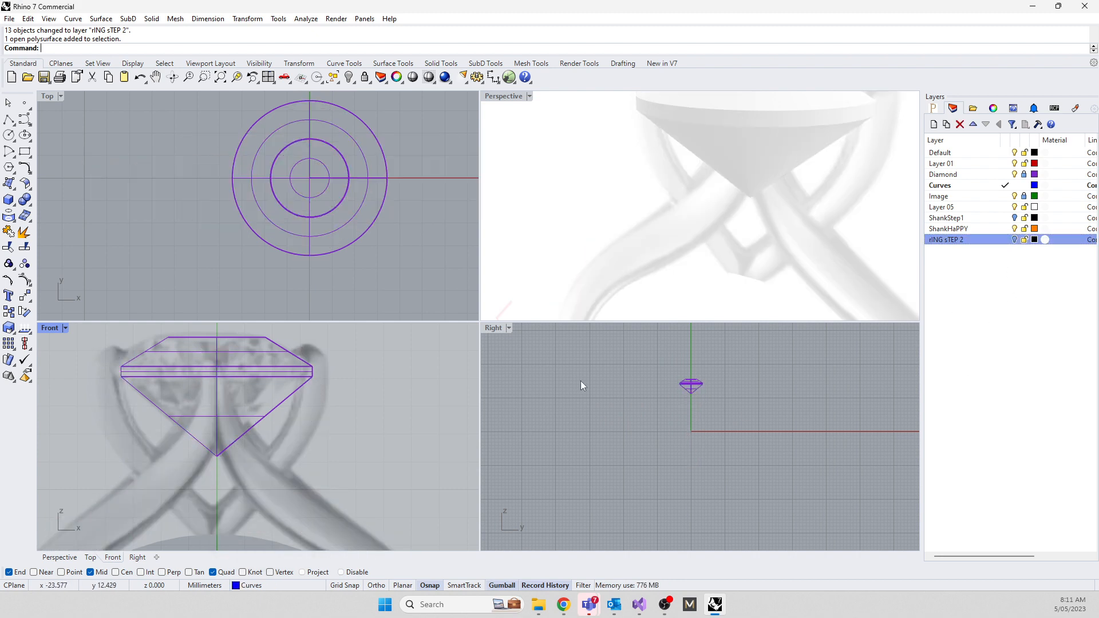
left_click(1015, 229)
left_click(1015, 240)
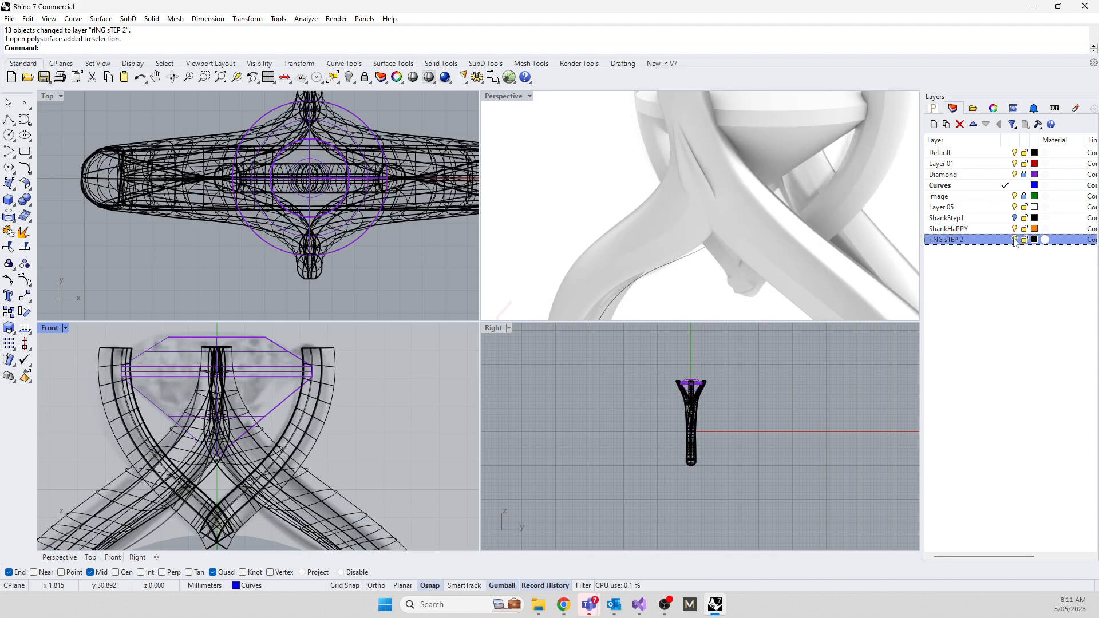
left_click(579, 422)
key("ctrl+z")
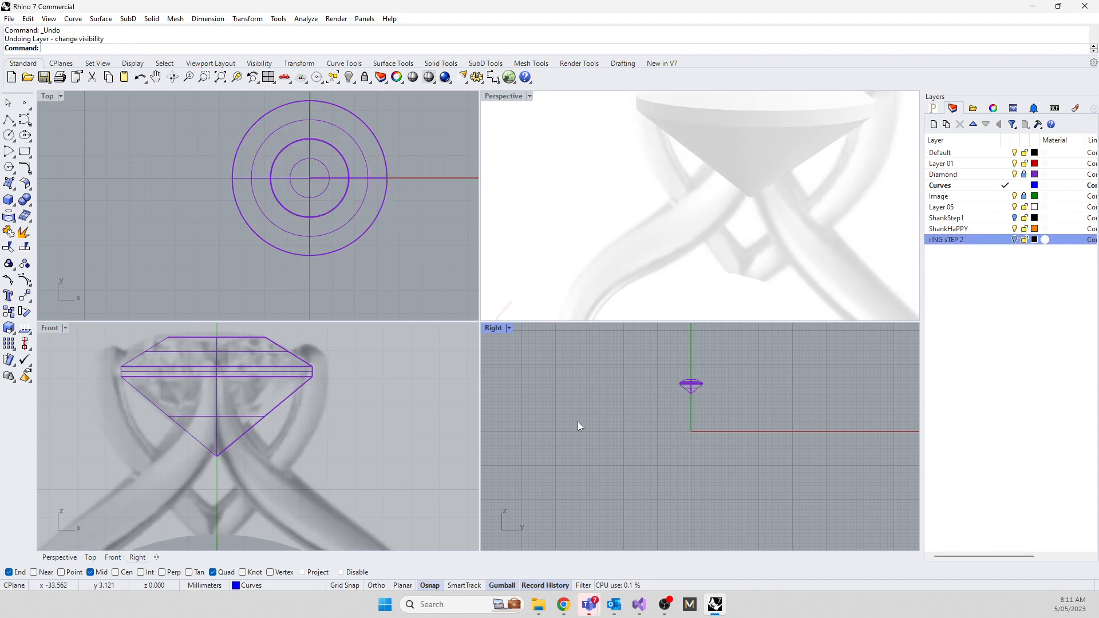
left_click(1016, 240)
left_click(811, 263)
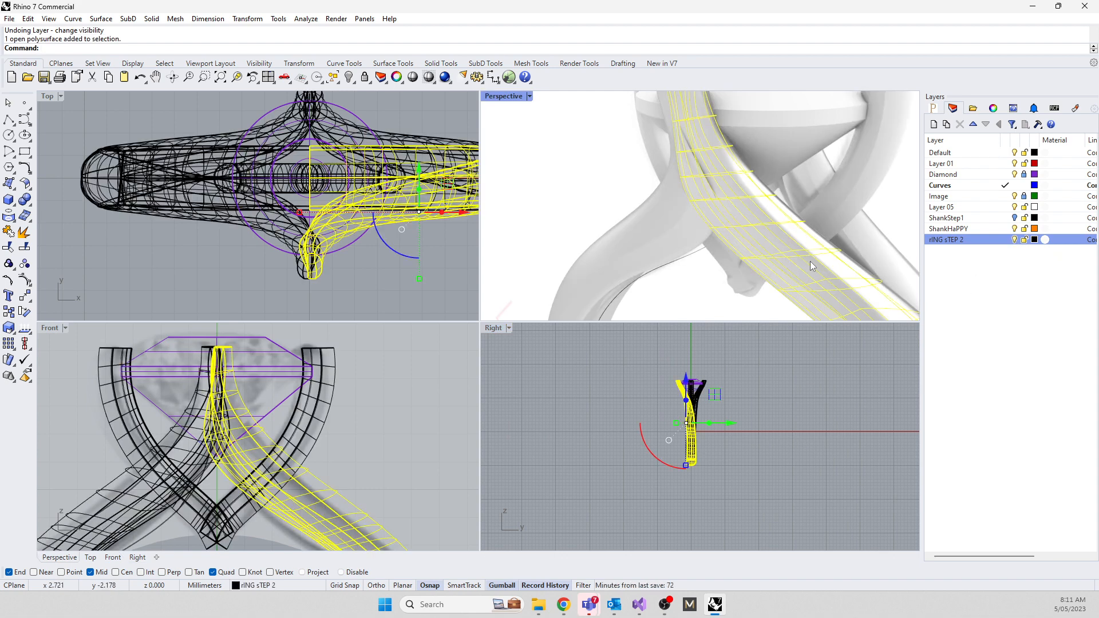
left_click(821, 422)
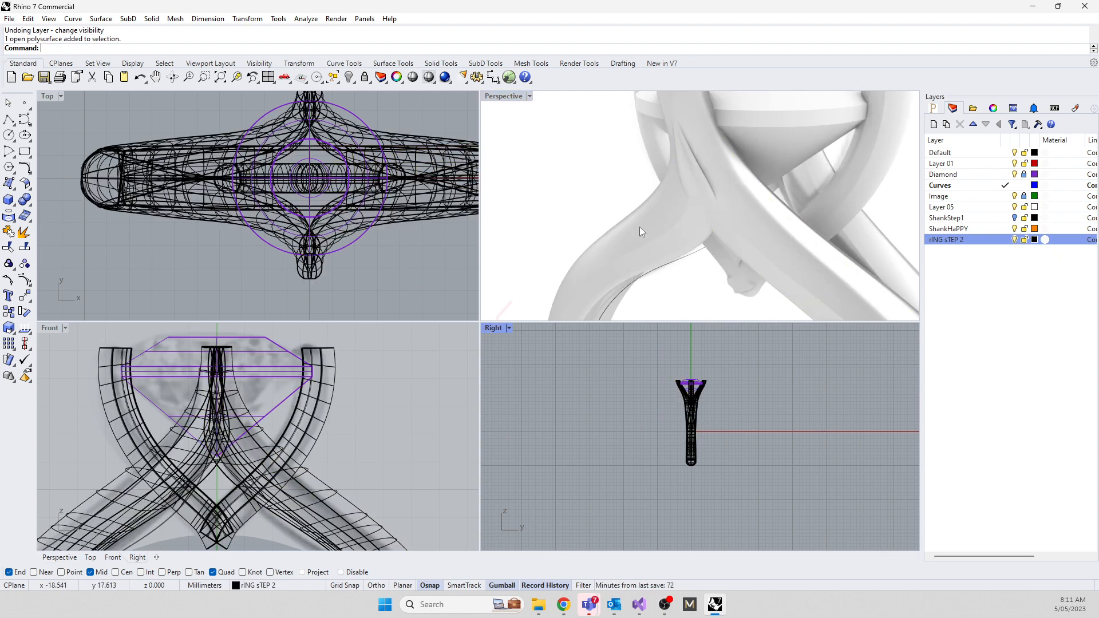
Shift the shank curve's control point beside the diamond inward and slightly down in the Right view to reshape the split shank arms
left_click(693, 256)
right_click_drag(215, 208, 225, 239)
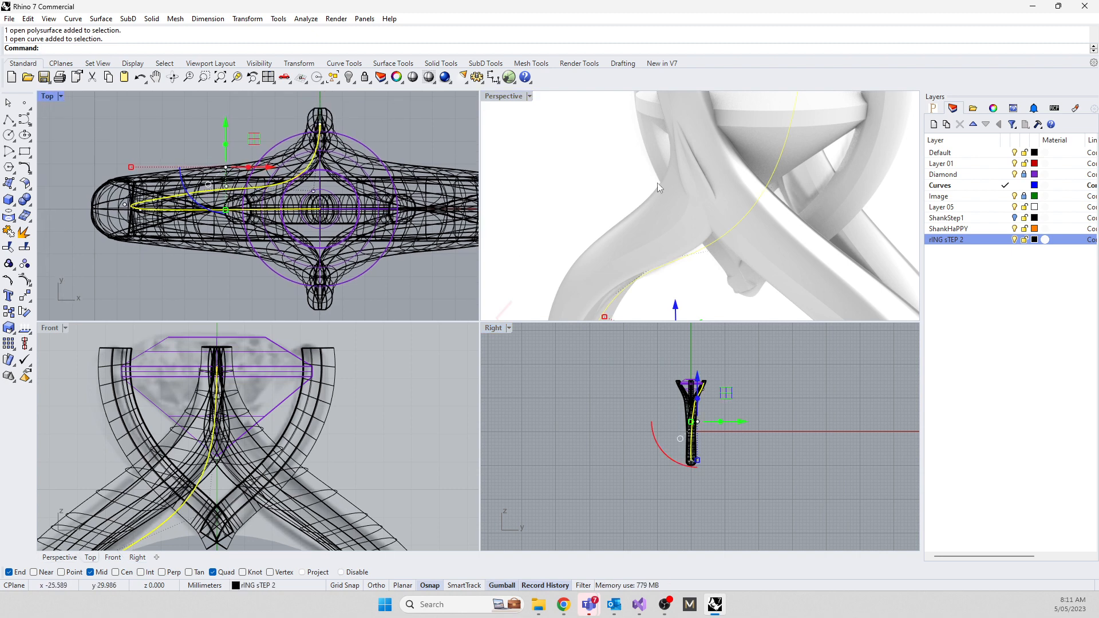
right_click_drag(657, 183, 825, 252)
right_click_drag(728, 285, 681, 207)
scroll(677, 150, "up", 6)
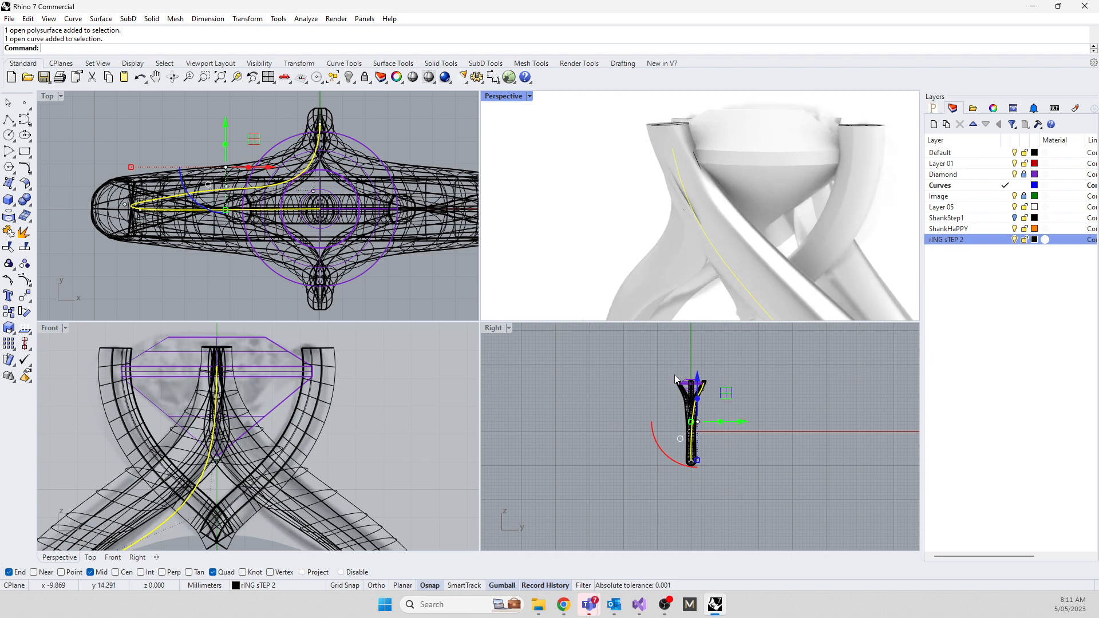
scroll(676, 379, "up", 8)
left_click(725, 428)
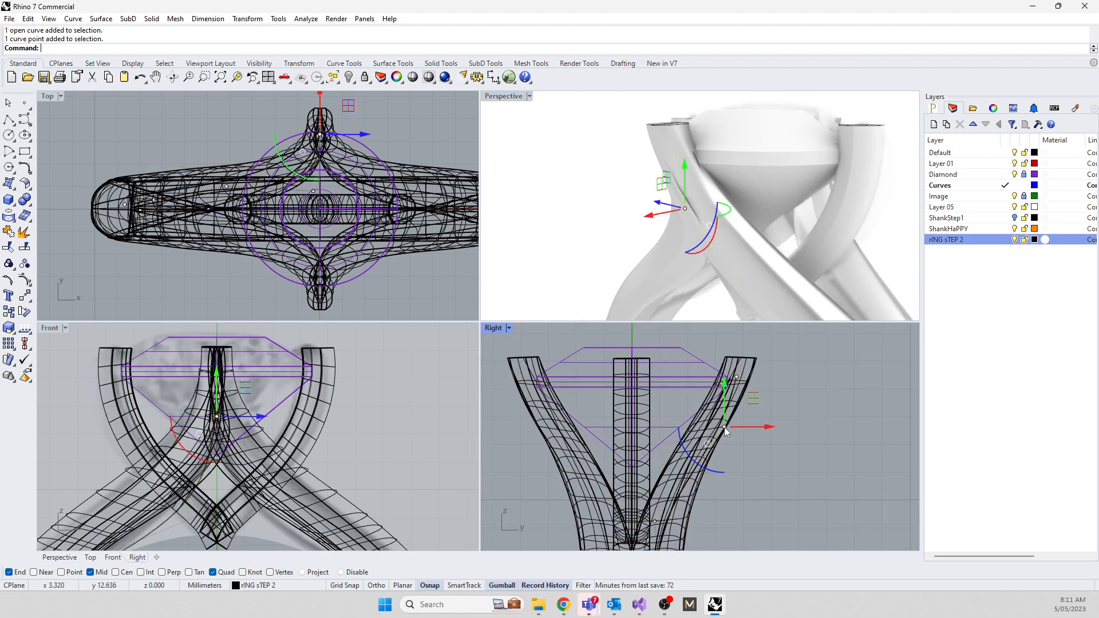
left_click_drag(754, 400, 731, 407)
right_click_drag(594, 169, 850, 169)
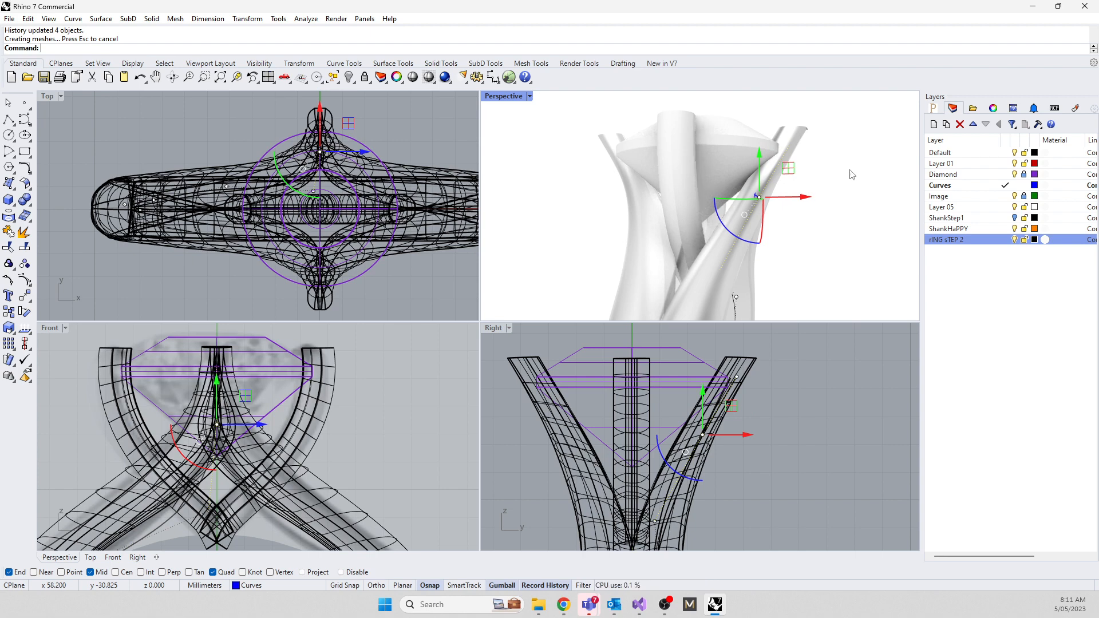
right_click_drag(793, 241, 876, 242)
scroll(594, 233, "down", 6)
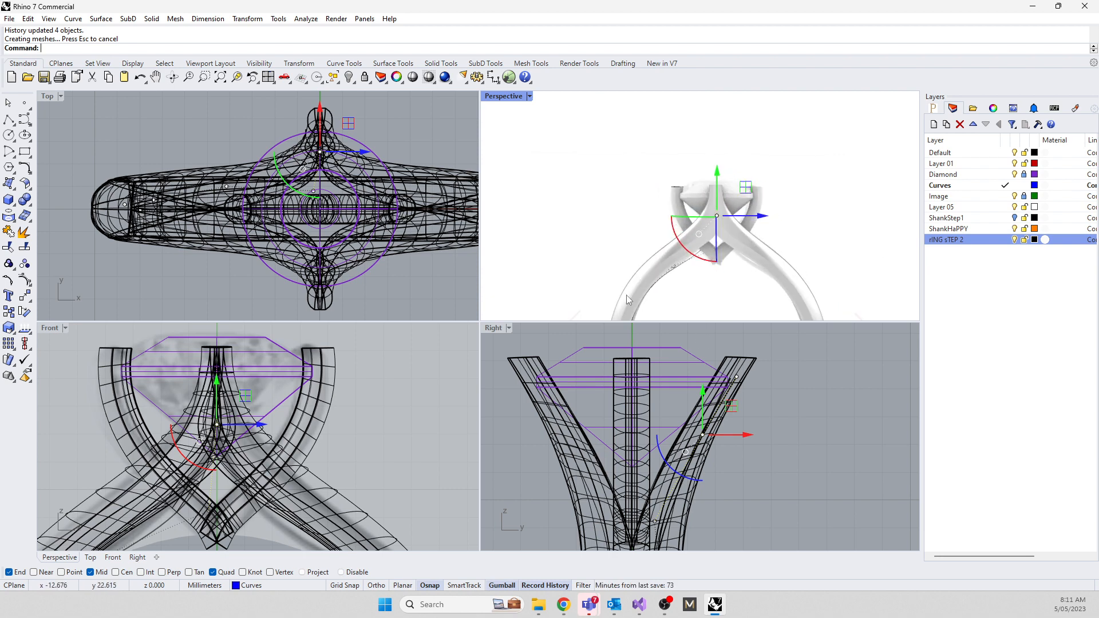
left_click(594, 263)
Create another new layer named "historygone"
scroll(597, 390, "down", 8)
scroll(597, 391, "down", 3)
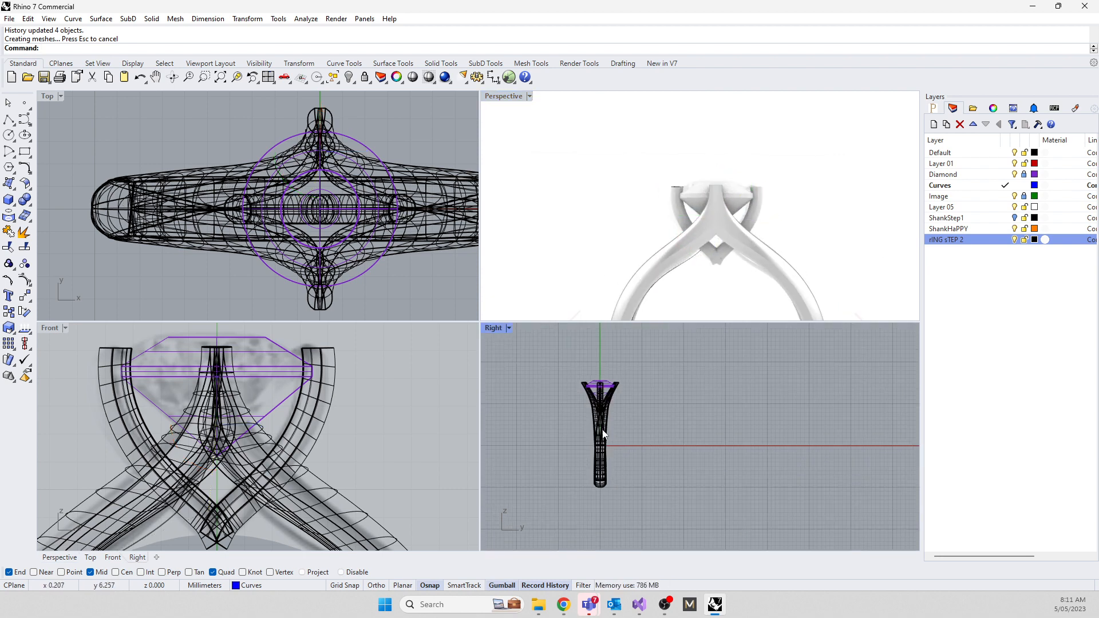
right_click(977, 295)
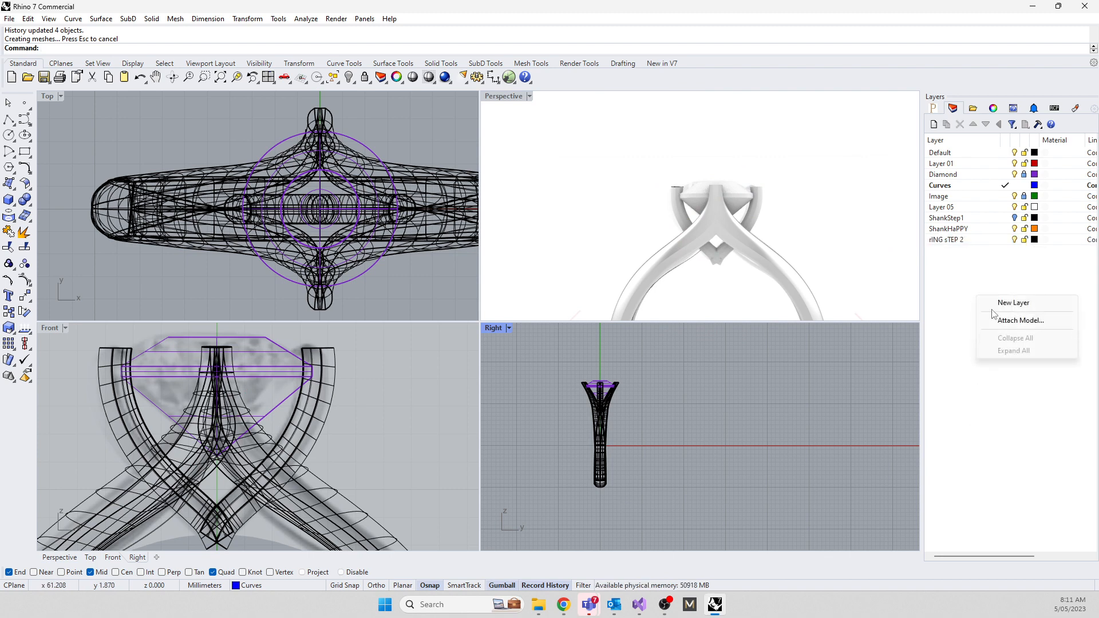
left_click(1018, 307)
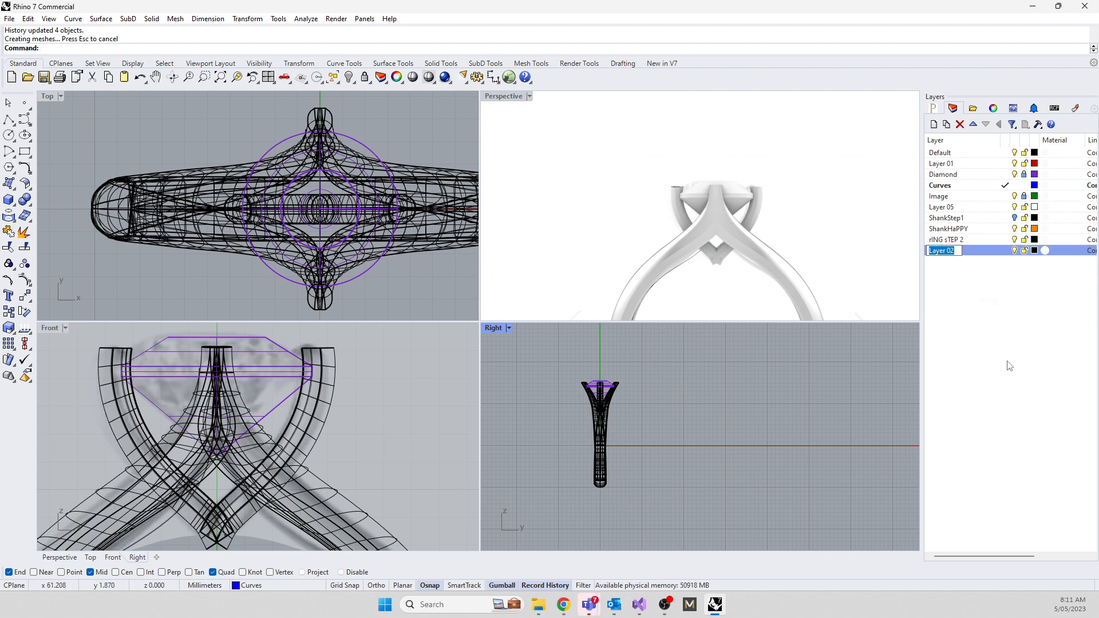
type("historygone")
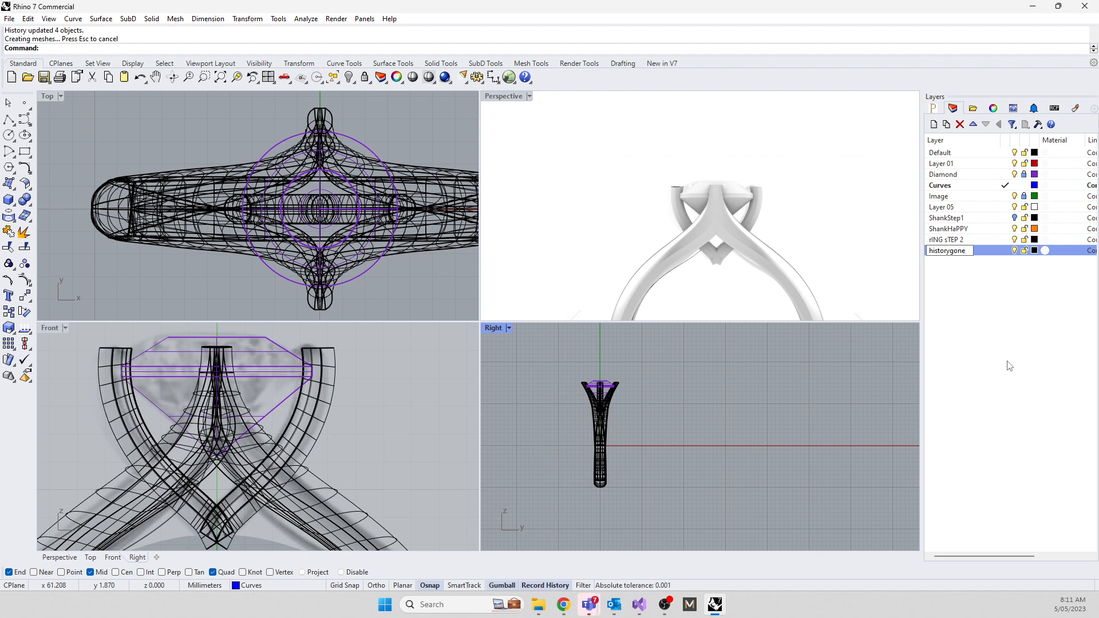
key("Return")
Copy all the ring's curves and polysurfaces to the "historygone" layer
left_click_drag(554, 362, 682, 543)
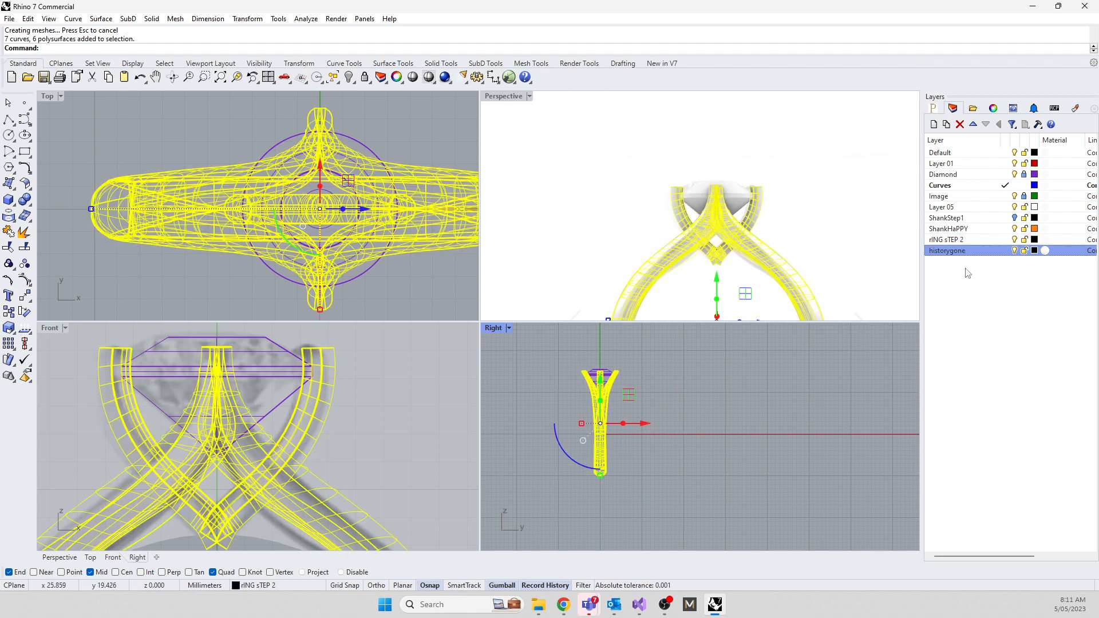
right_click(960, 254)
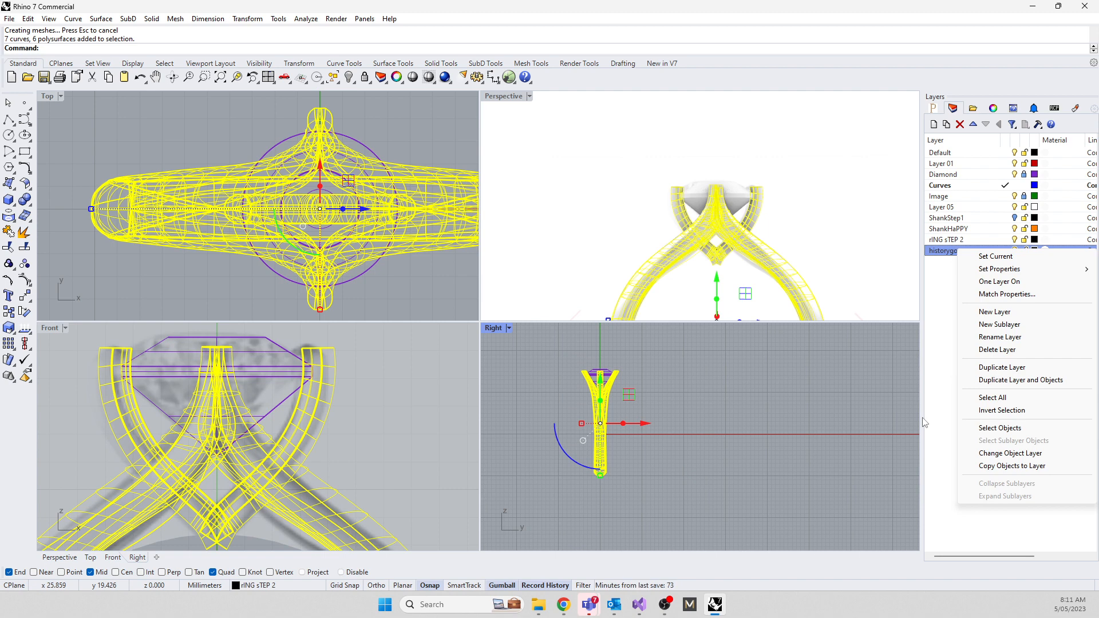
left_click(991, 466)
left_click(975, 341)
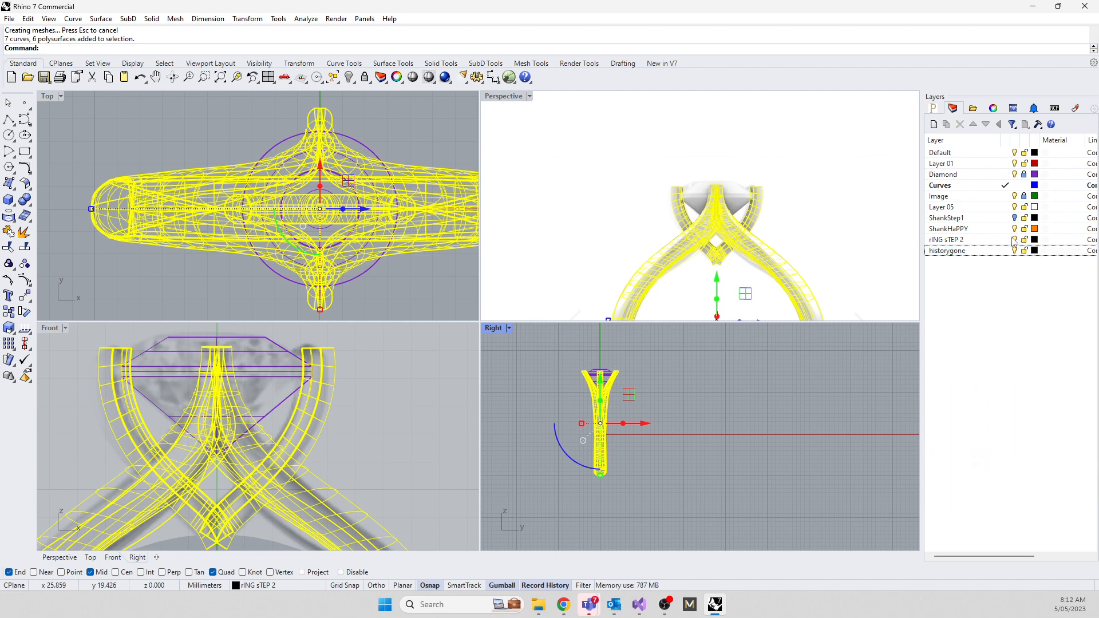
Hide the "rING sTEP 2", "ShankHaPPY" and "Curves" layers and make "historygone" the current layer
left_click(1013, 239)
left_click(1015, 229)
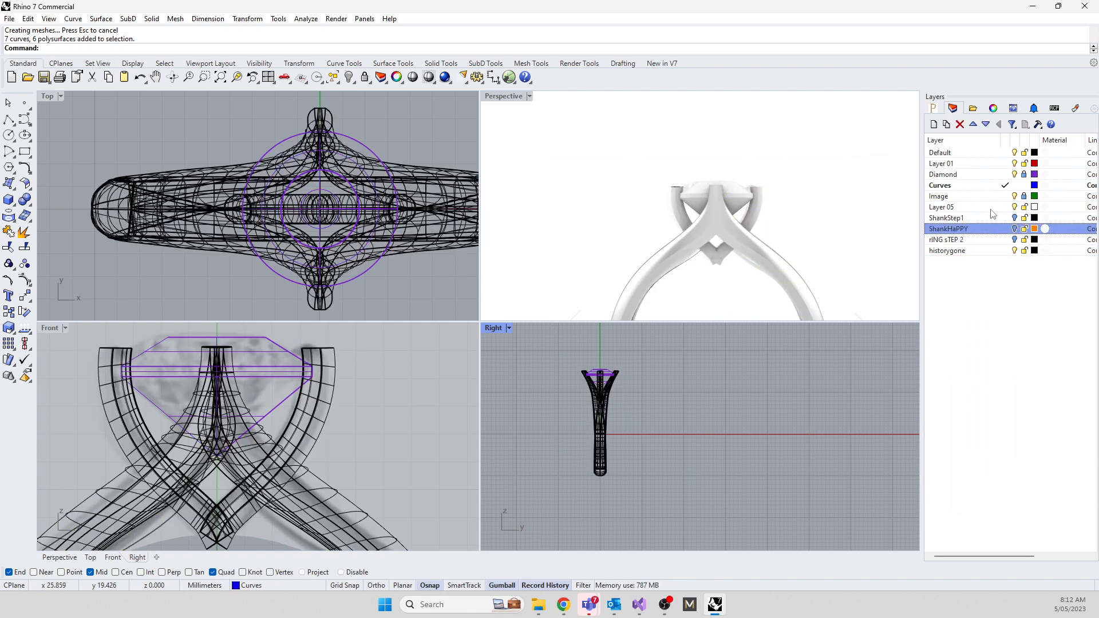
right_click_drag(723, 240, 757, 281)
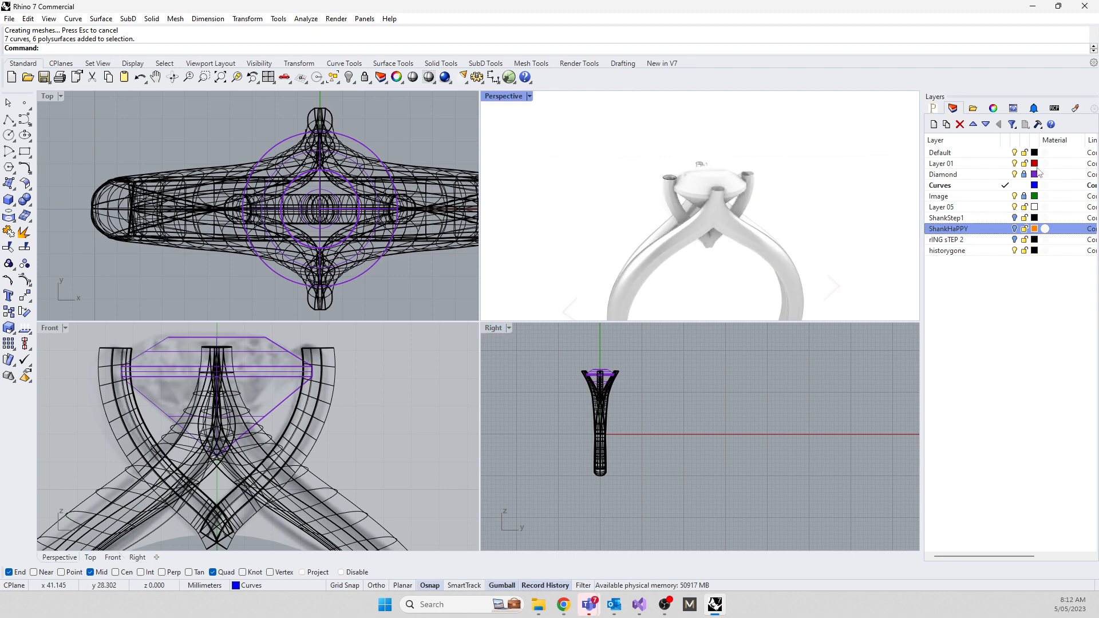
left_click(1007, 249)
left_click(1015, 186)
right_click_drag(727, 260, 761, 265)
scroll(660, 257, "up", 5)
scroll(763, 269, "down", 5)
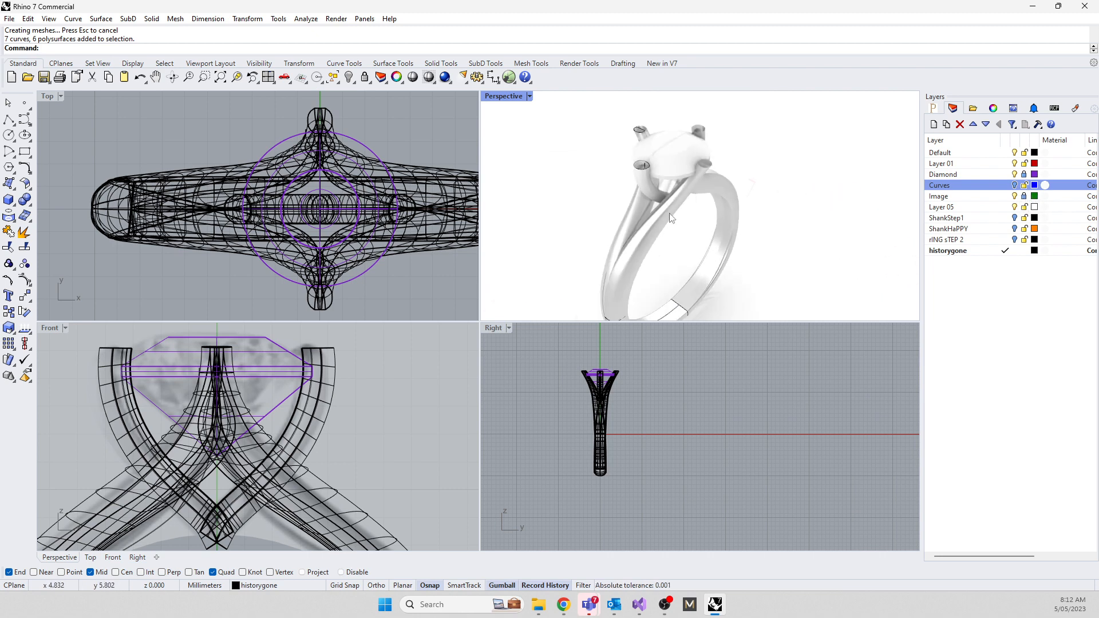
Cap the open ends of the two front shank arms with the Cap command
left_click(672, 221)
right_click_drag(764, 197, 704, 154)
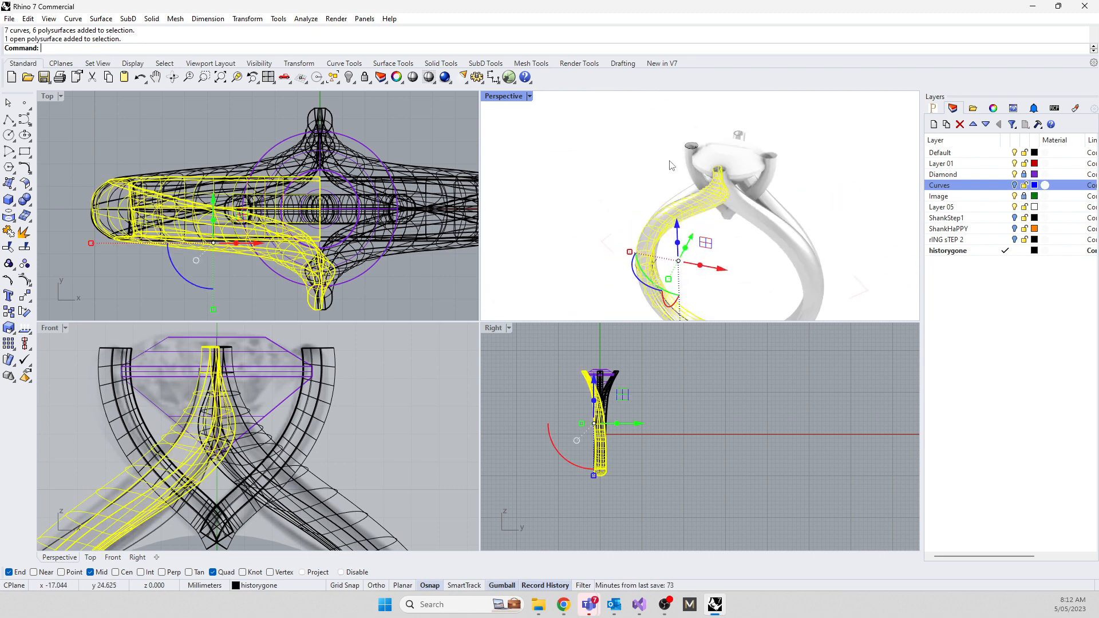
scroll(703, 154, "up", 3)
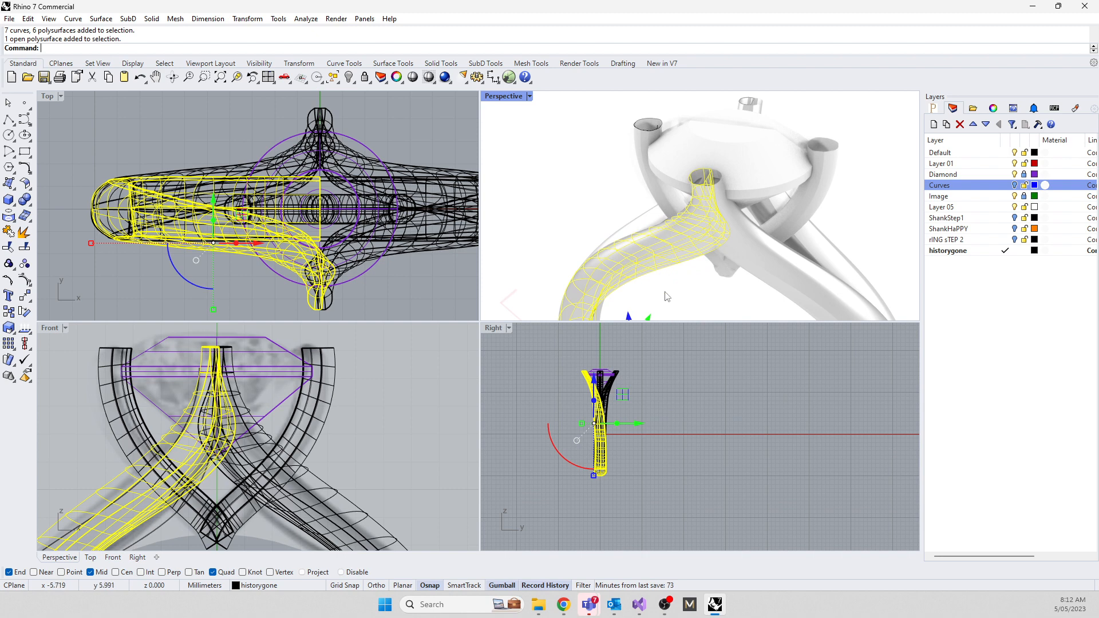
type("ap")
key("Return")
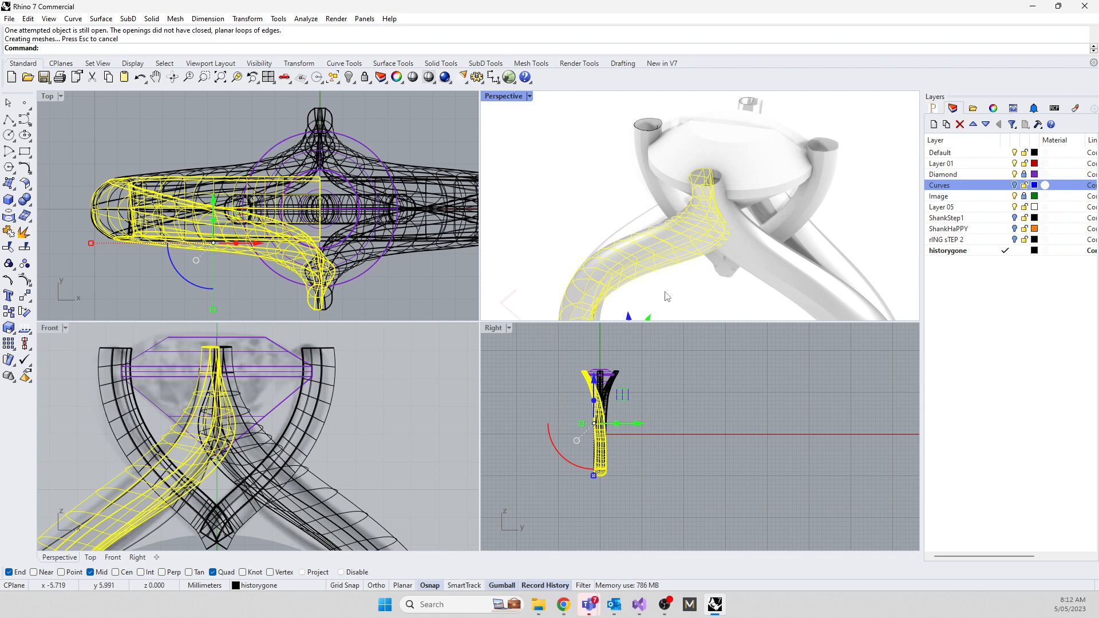
key("Escape")
right_click_drag(562, 236, 720, 218)
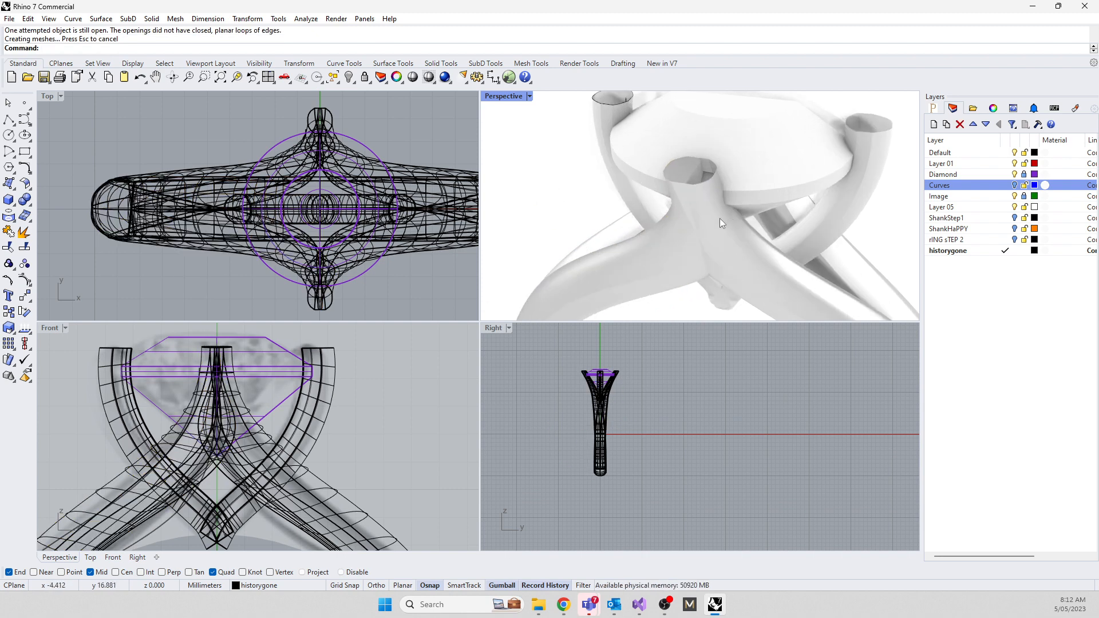
left_click(720, 218)
Try to cap the open tube of the side prong on the positive X side
left_click(861, 163)
key("Return")
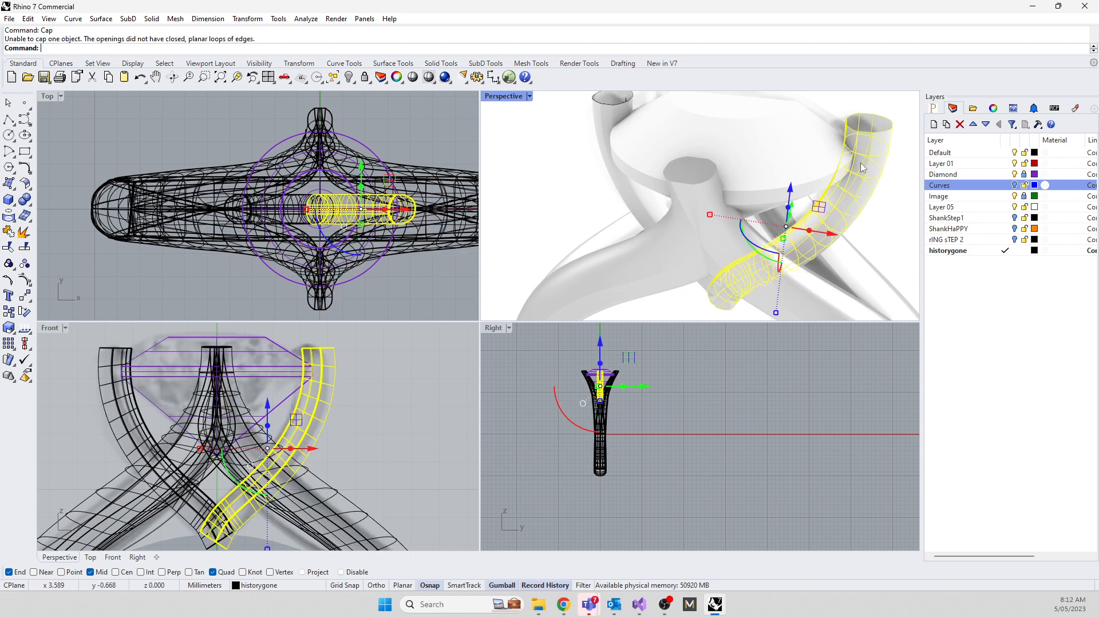
right_click_drag(861, 162, 712, 307)
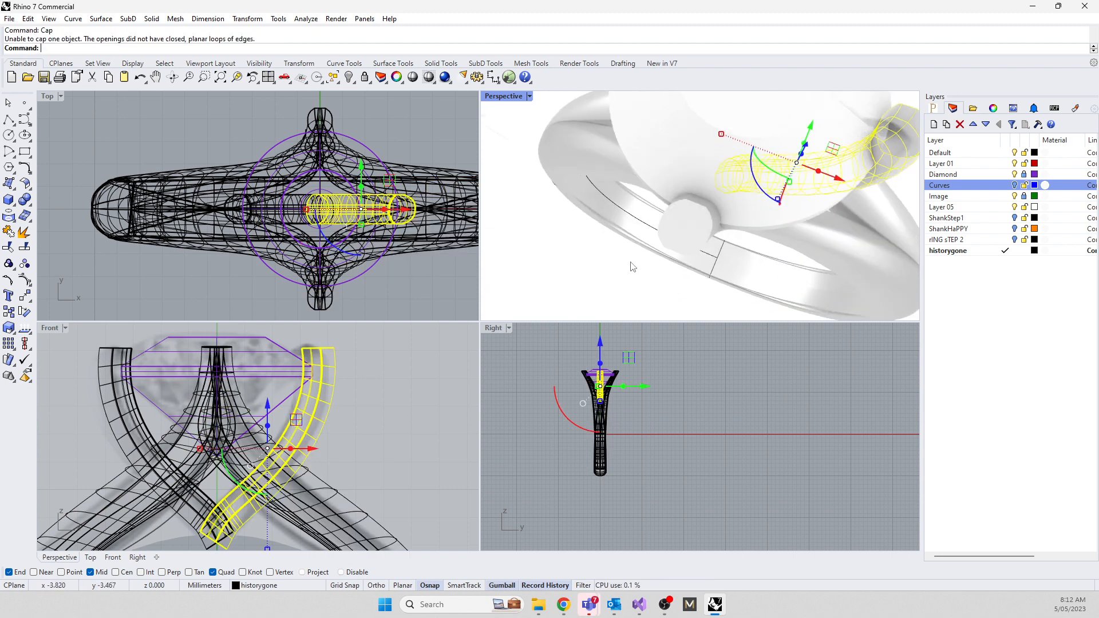
right_click_drag(633, 267, 783, 195)
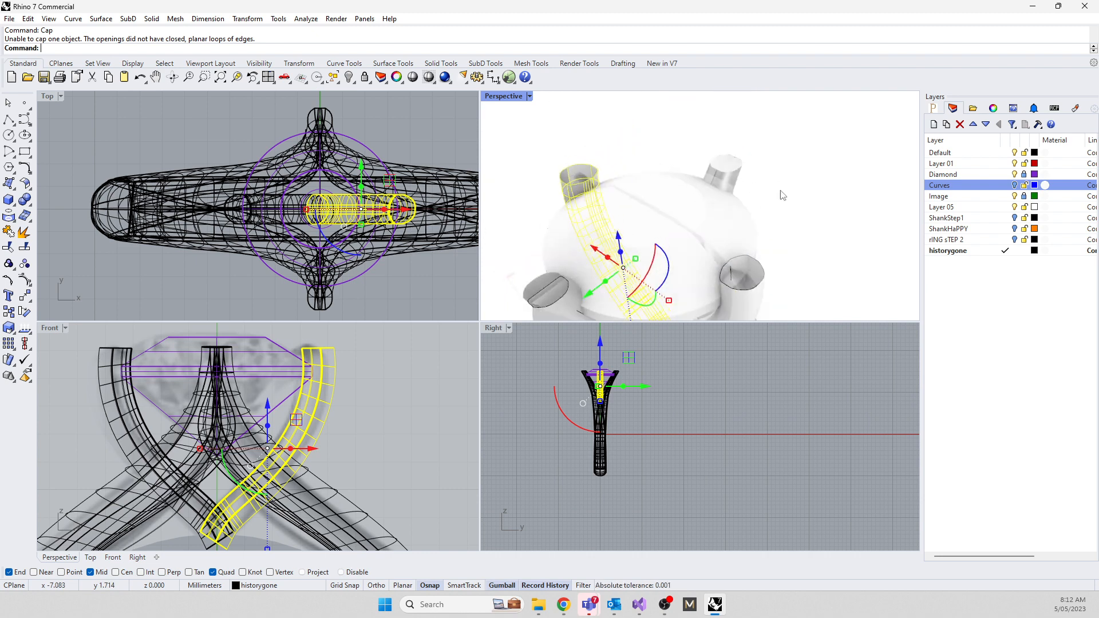
Cap the open ends of the two rear shank arms
left_click(549, 309)
key("Return")
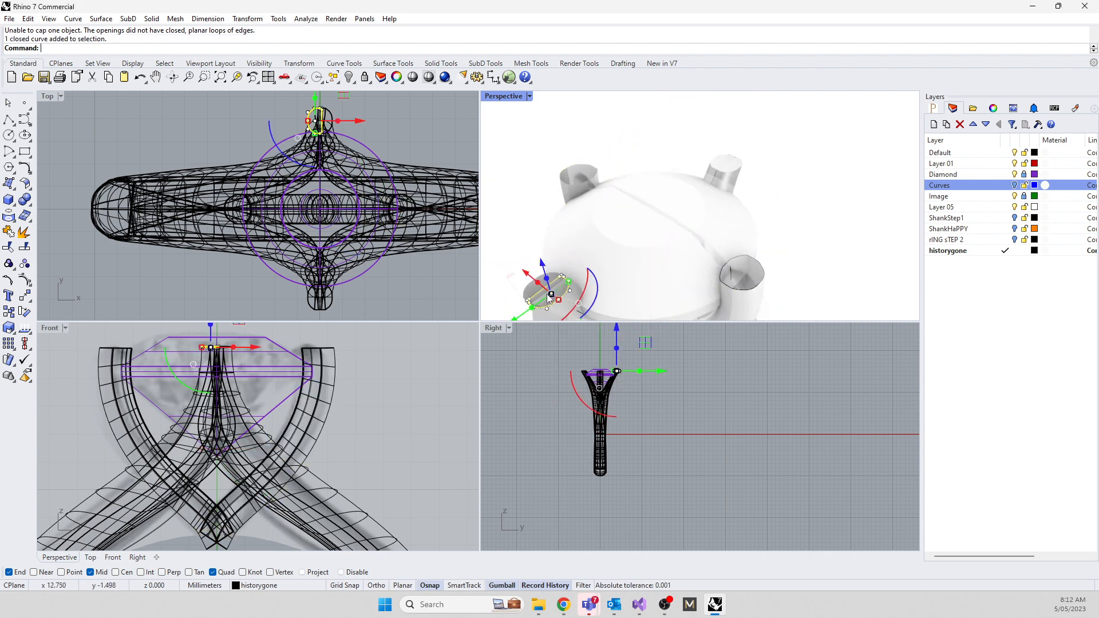
key("Escape")
scroll(558, 301, "up", 3)
left_click(573, 296)
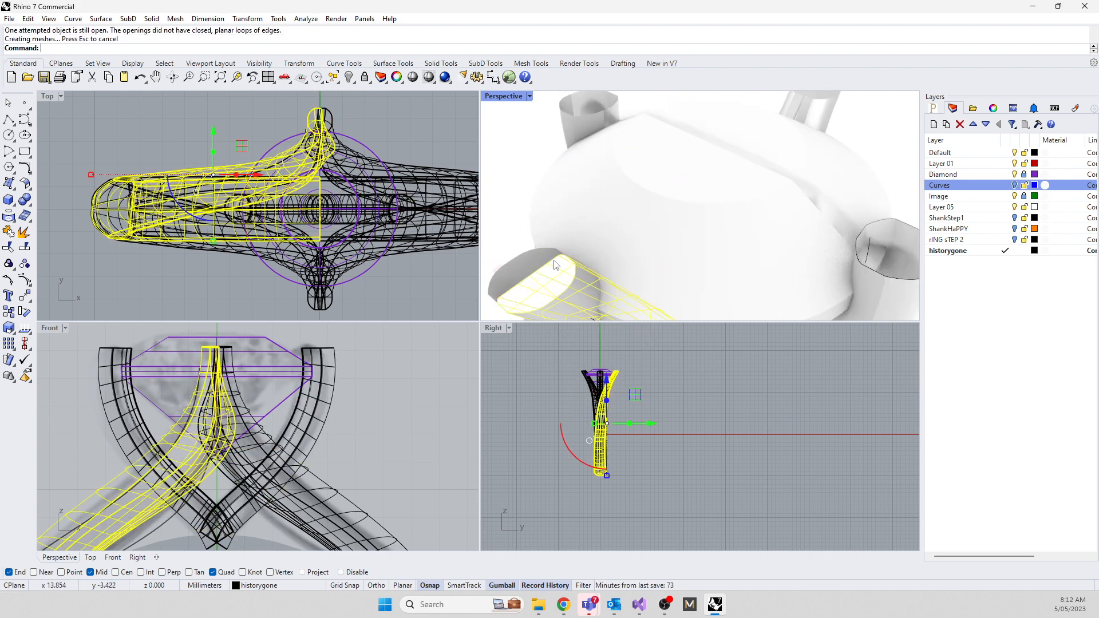
key("Return")
scroll(617, 211, "down", 4)
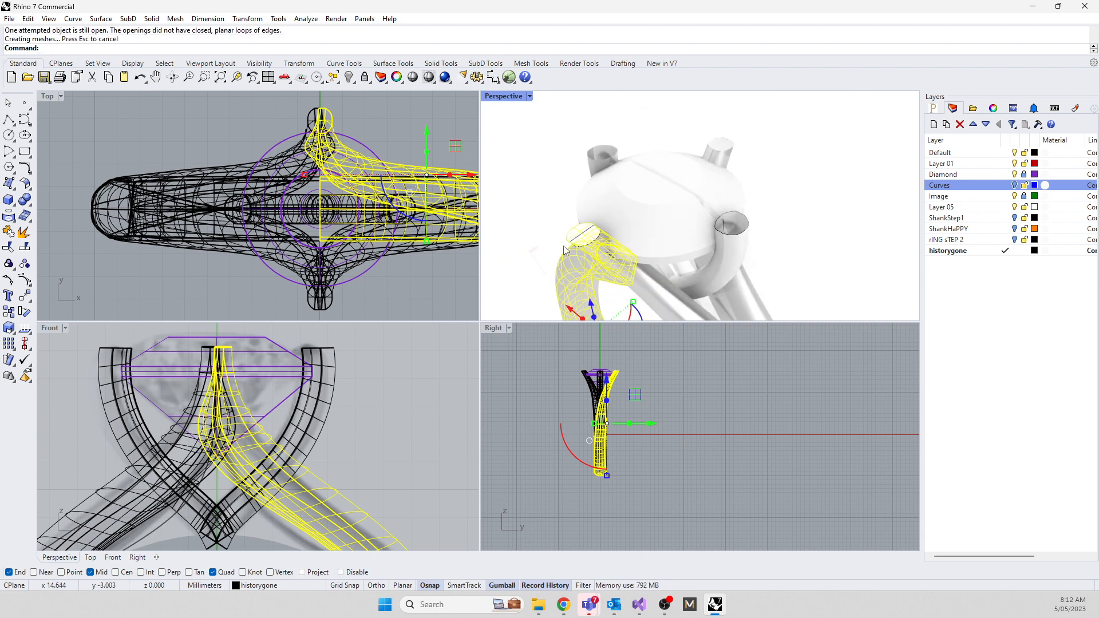
left_click(555, 165)
Examine the ring's setting and the joint between the shank halves at the base of the band
right_click_drag(523, 280, 580, 183)
scroll(578, 179, "down", 5)
right_click_drag(568, 233, 586, 204)
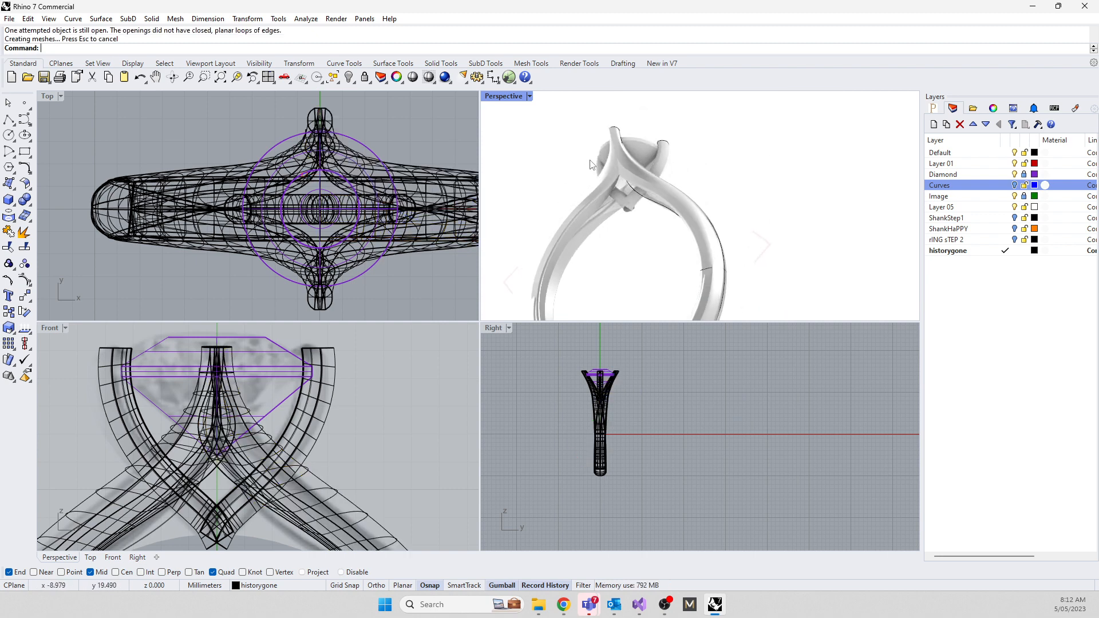
scroll(585, 204, "down", 3)
scroll(597, 291, "up", 4)
right_click_drag(598, 294, 609, 292)
scroll(614, 292, "up", 4)
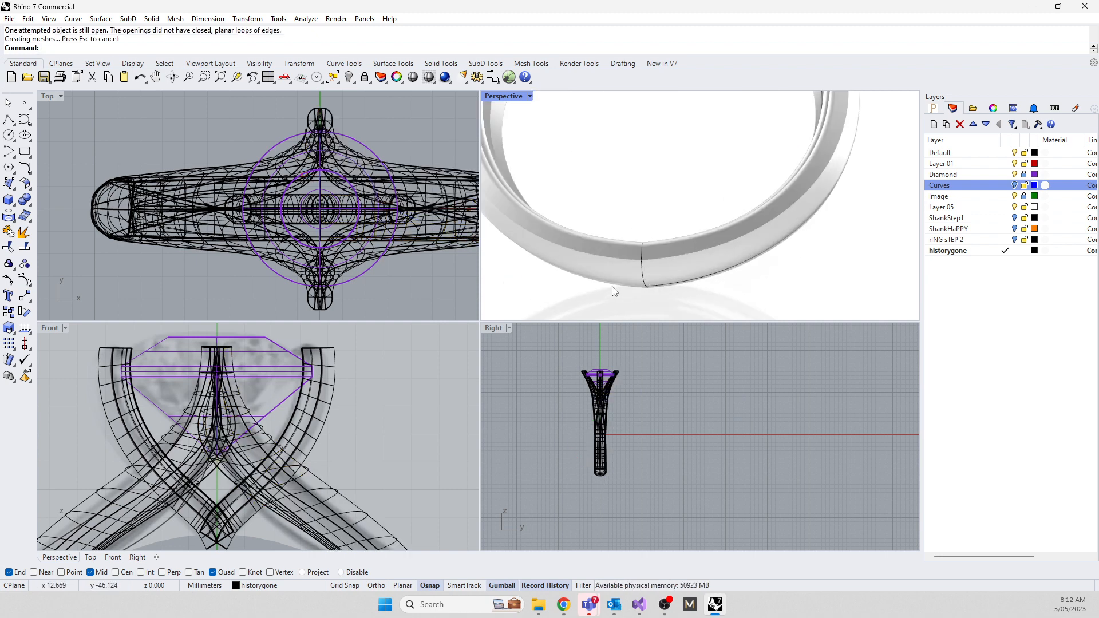
scroll(613, 286, "down", 3)
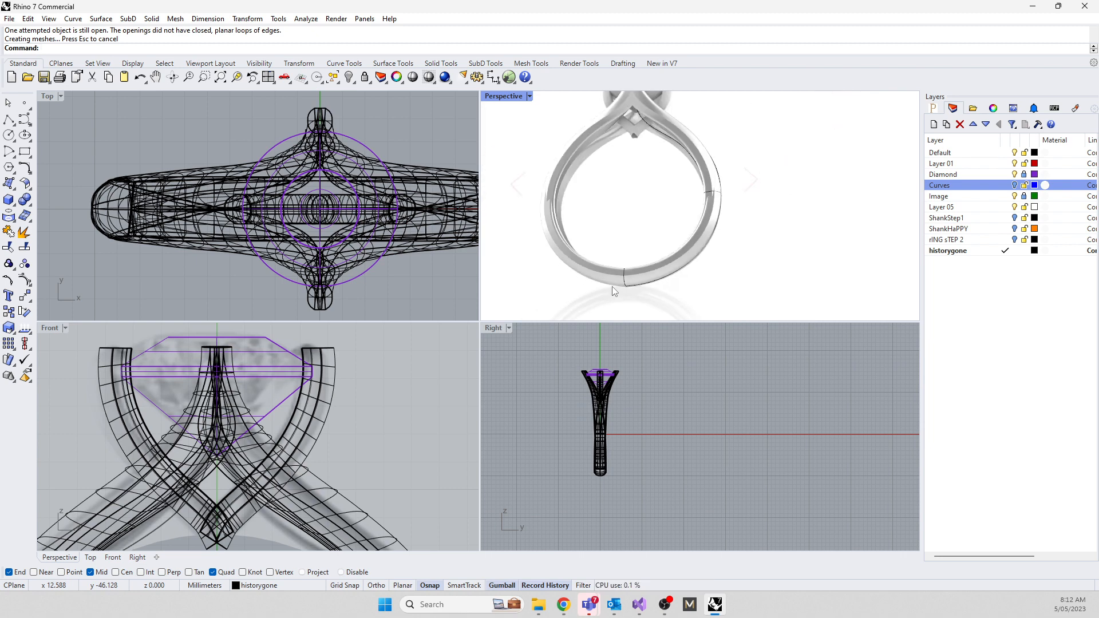
Undo the caps on the two rear shank arms
right_click_drag(619, 231, 658, 245)
scroll(657, 193, "up", 3)
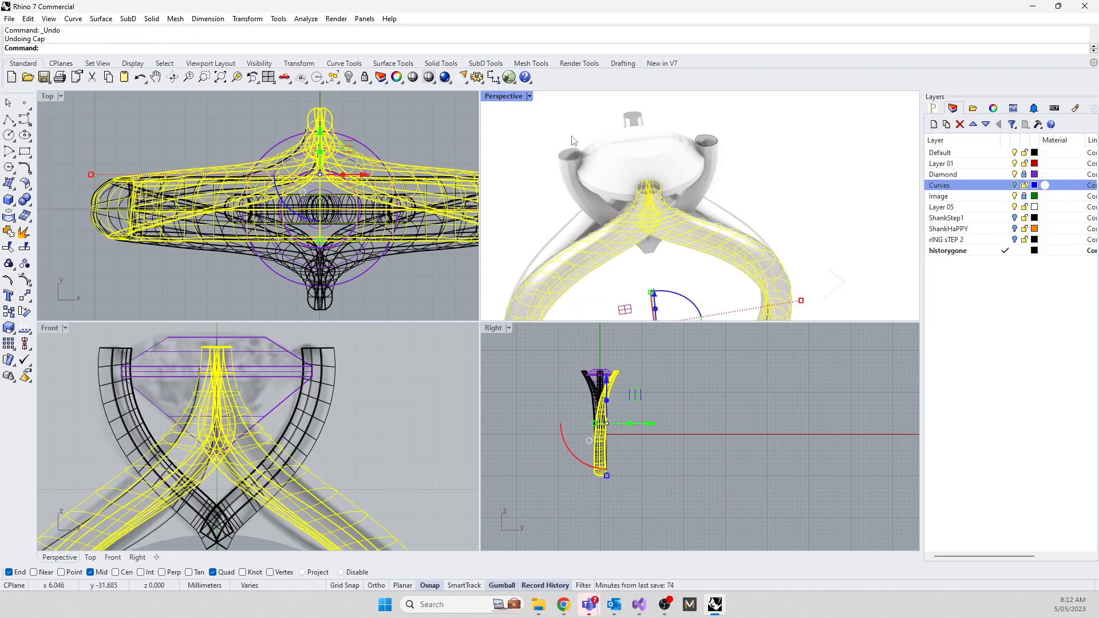
key("ctrl+z")
scroll(653, 201, "up", 3)
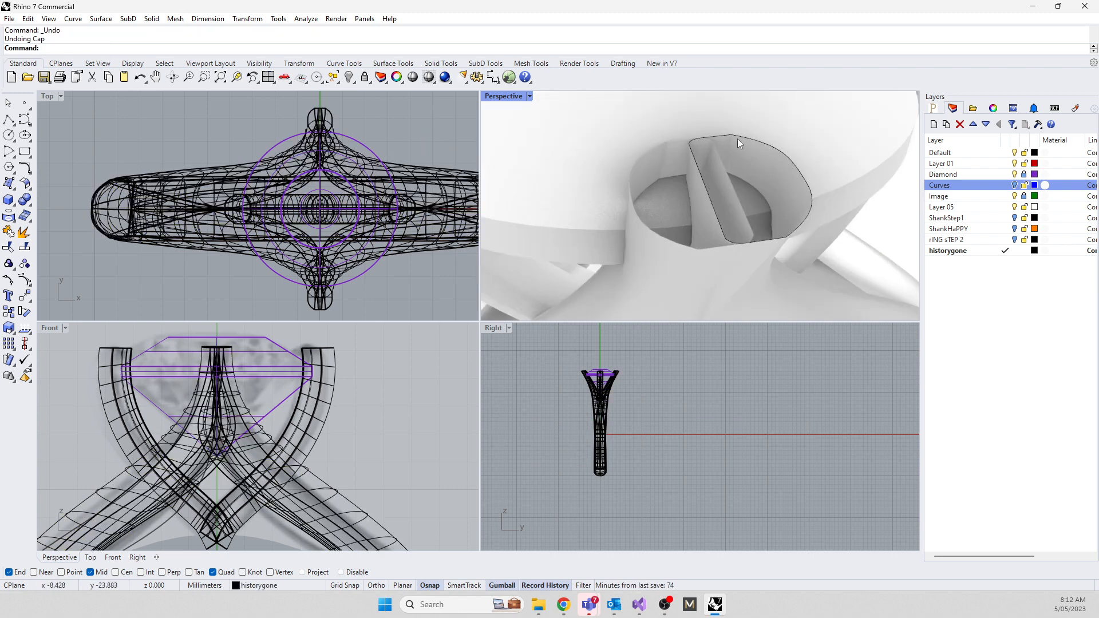
Cap the two adjoining rear shank arms one after the other, closing their split prong opening
left_click(643, 248)
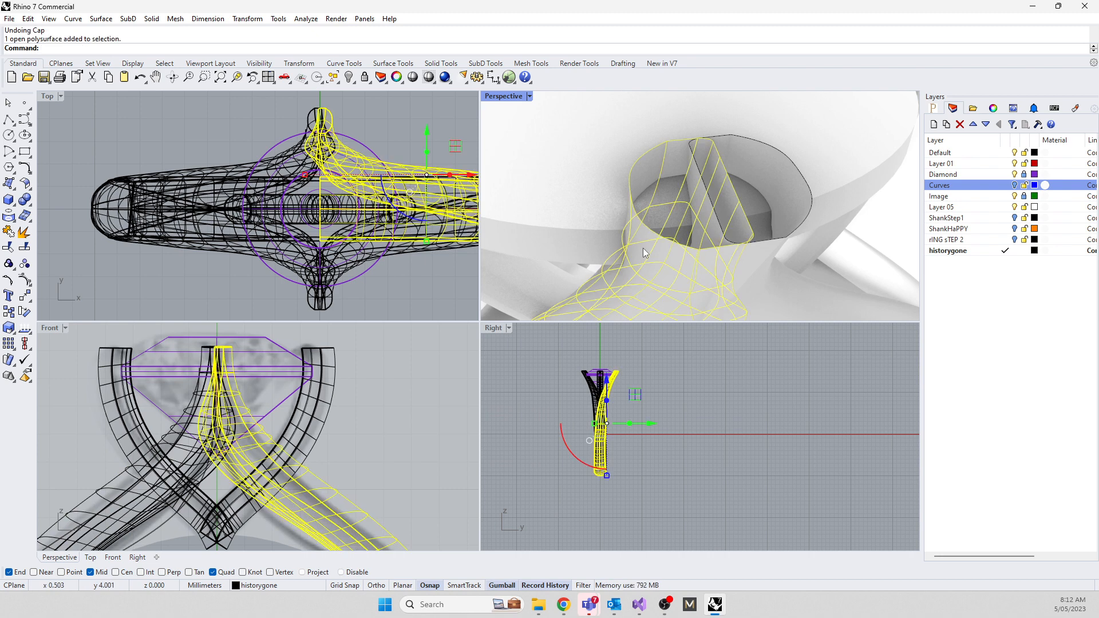
type("Ca")
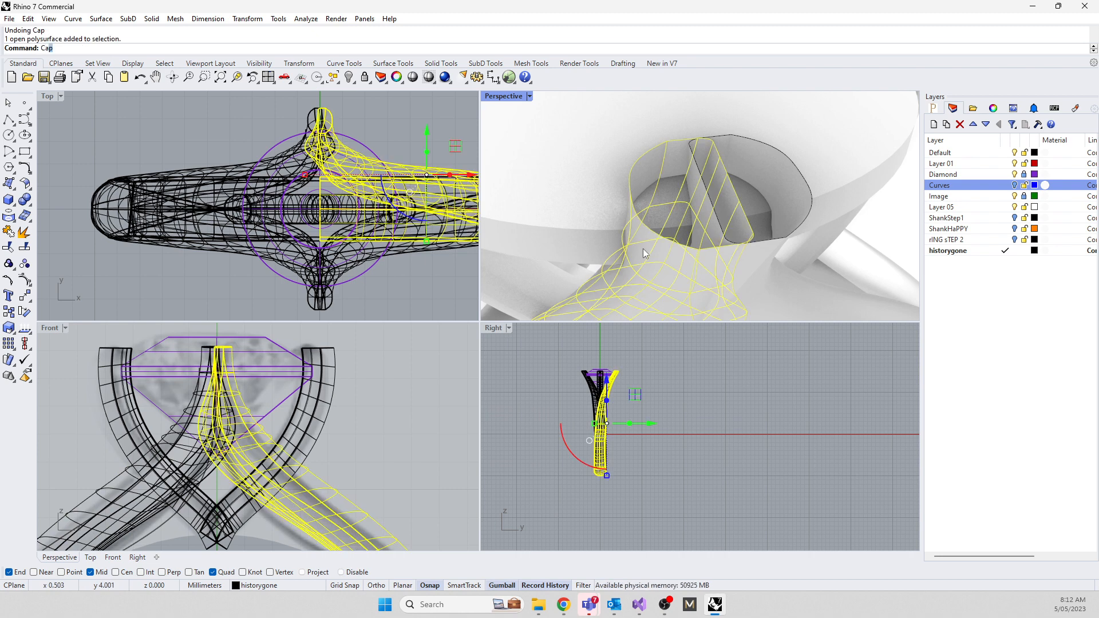
type("p")
key("Return")
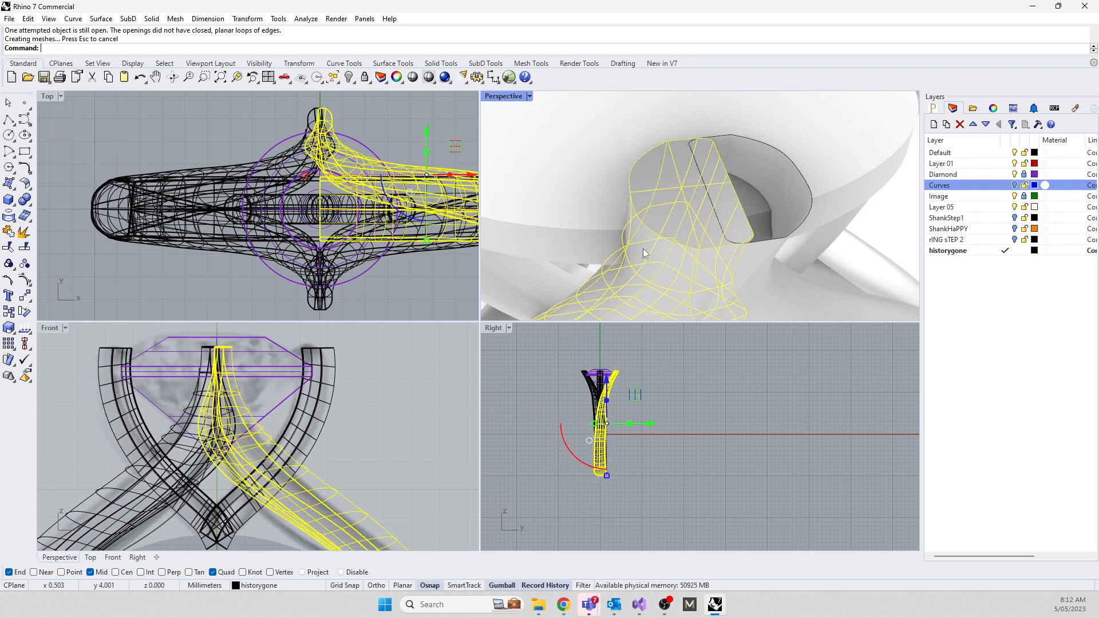
left_click(766, 255)
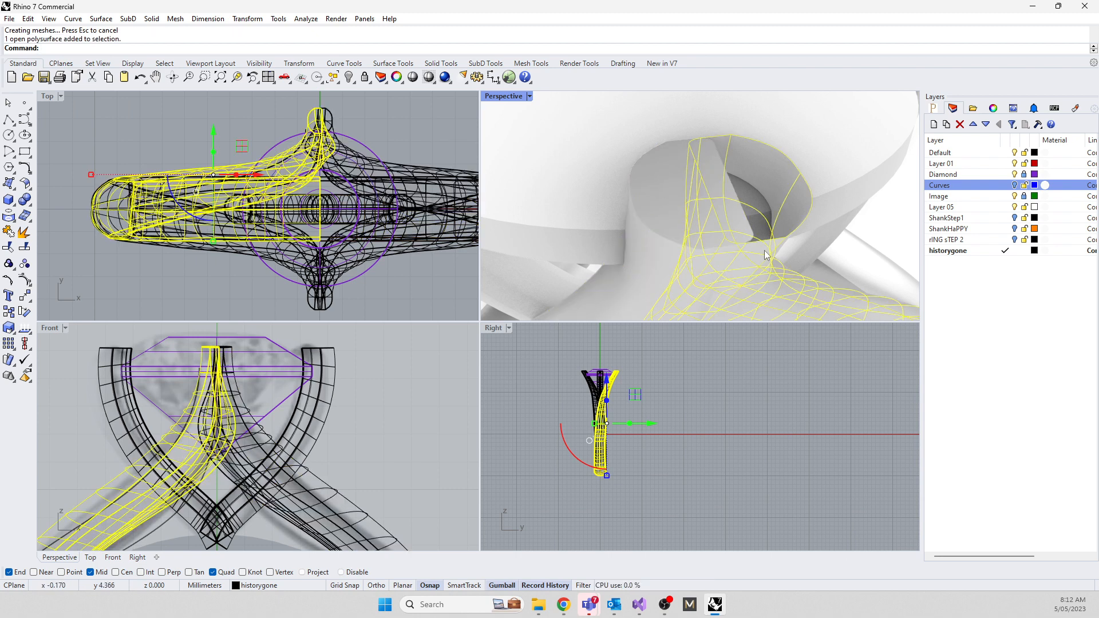
key("Return")
Try to cap the positive-X side prong again, examining its open top end in the Front view
scroll(766, 256, "down", 10)
left_click(703, 148)
scroll(704, 149, "up", 10)
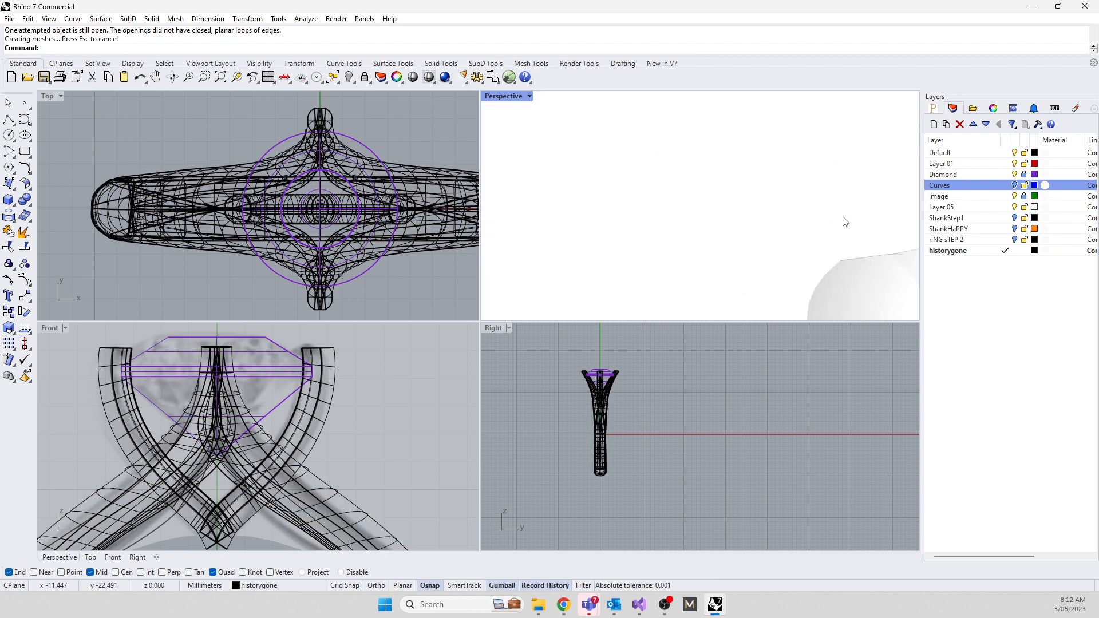
scroll(843, 217, "down", 6)
right_click_drag(667, 235, 673, 222)
scroll(665, 210, "up", 5)
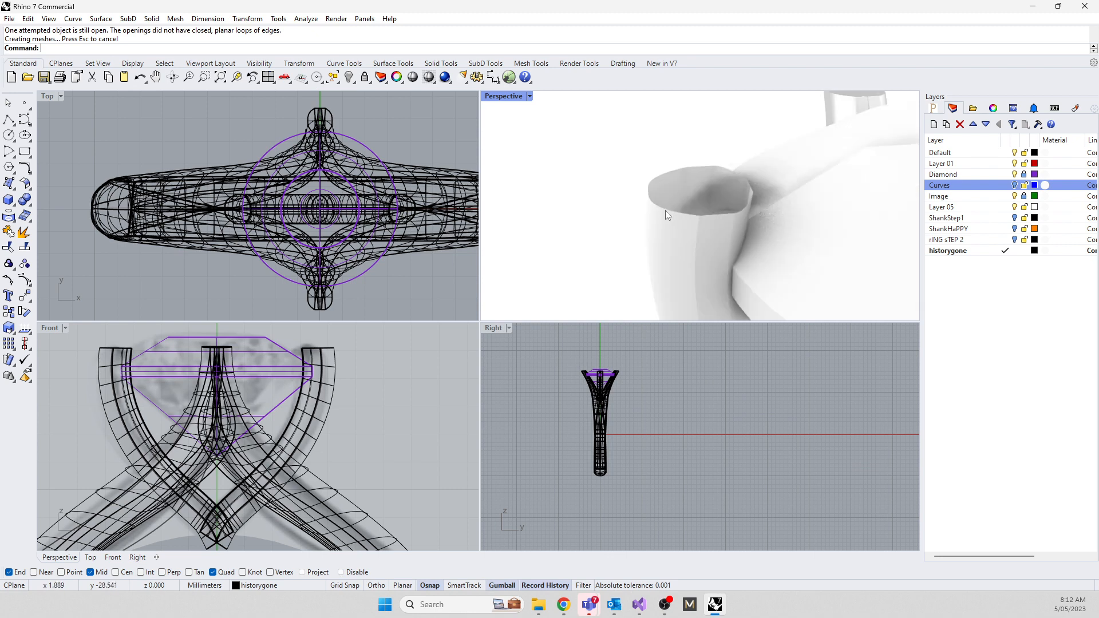
left_click(666, 210)
scroll(315, 348, "up", 6)
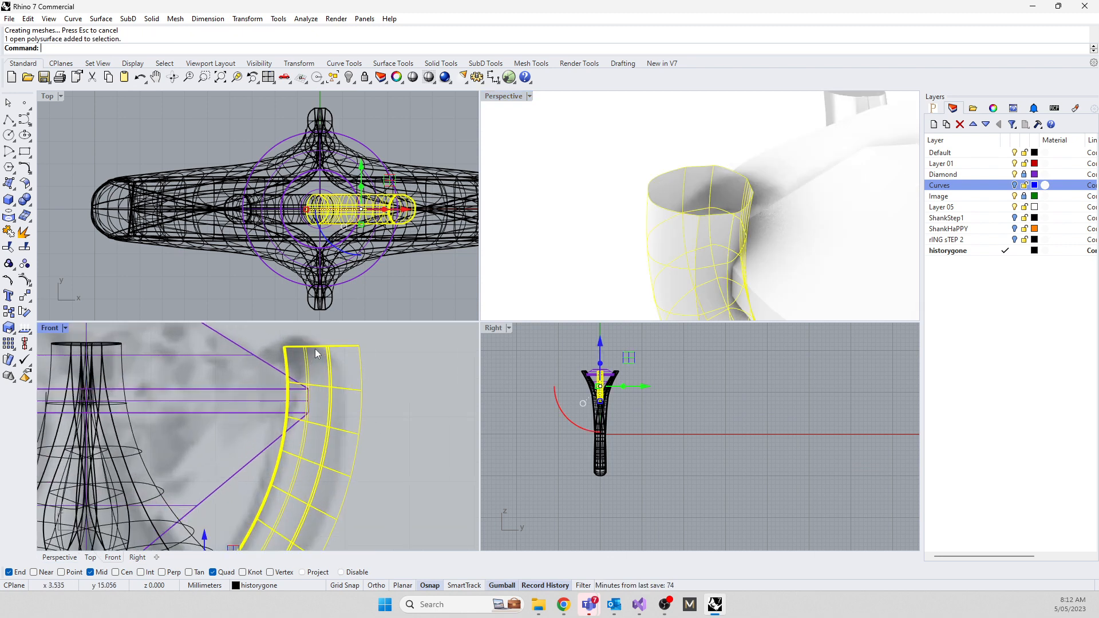
type("Cap")
key("Return")
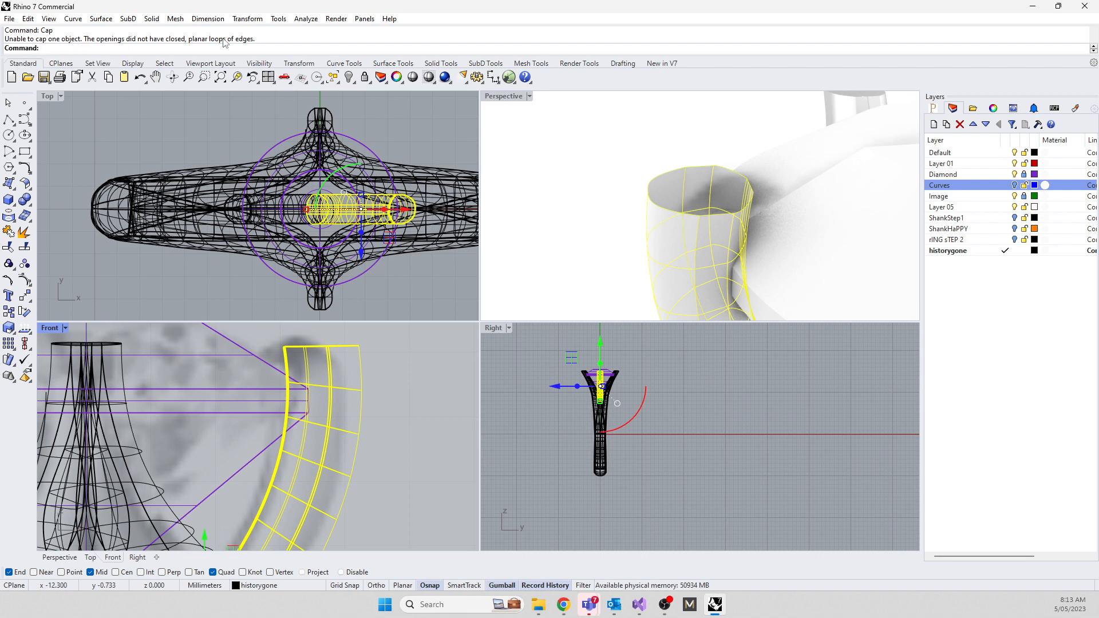
left_click(409, 454)
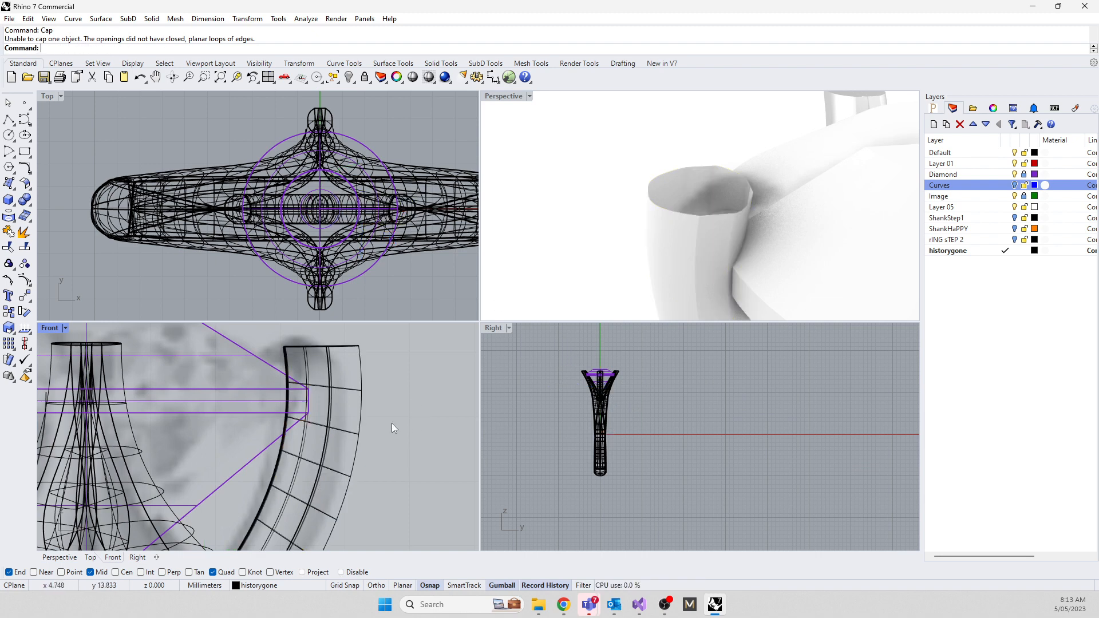
Purge the history of all the ring's curves and polysurfaces with HistoryPurge
scroll(391, 423, "down", 5)
scroll(342, 412, "down", 5)
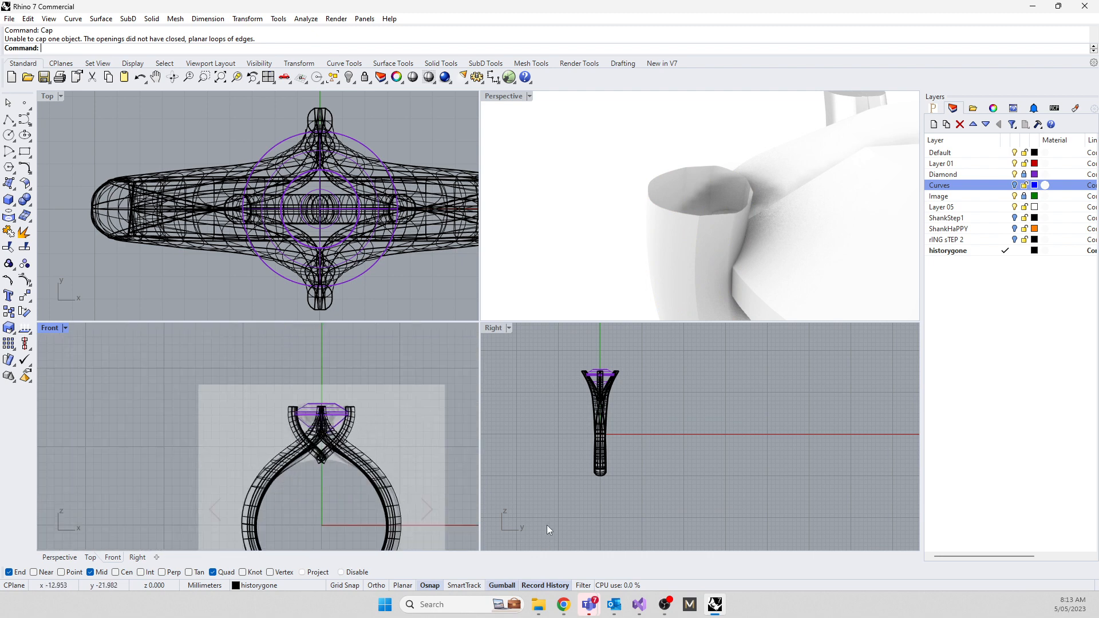
left_click(534, 455)
left_click_drag(634, 495, 550, 357)
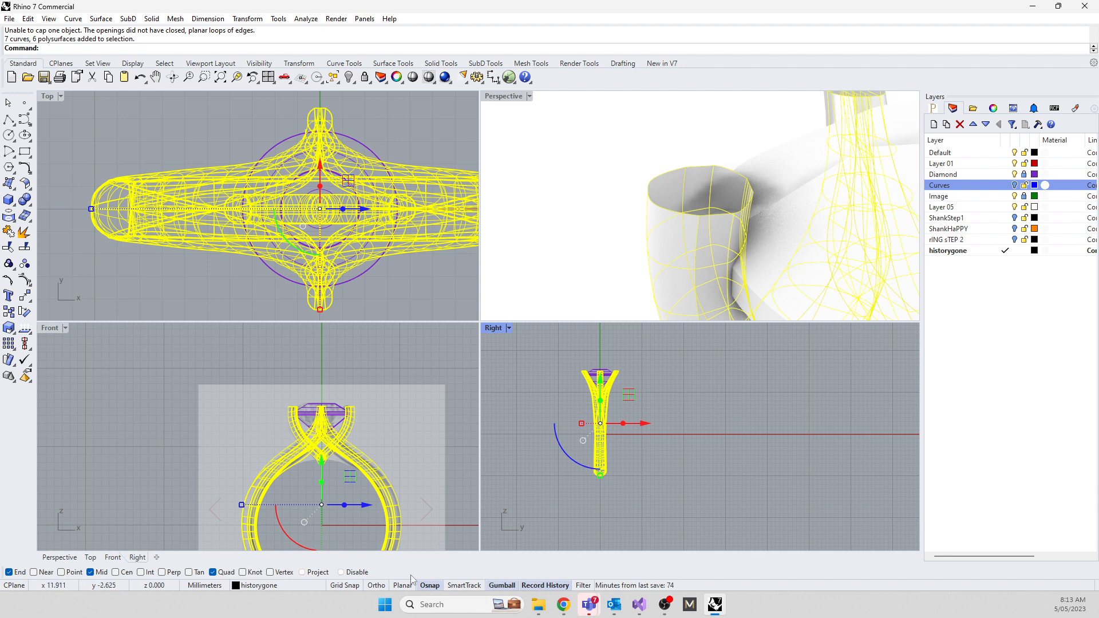
type("Historyy")
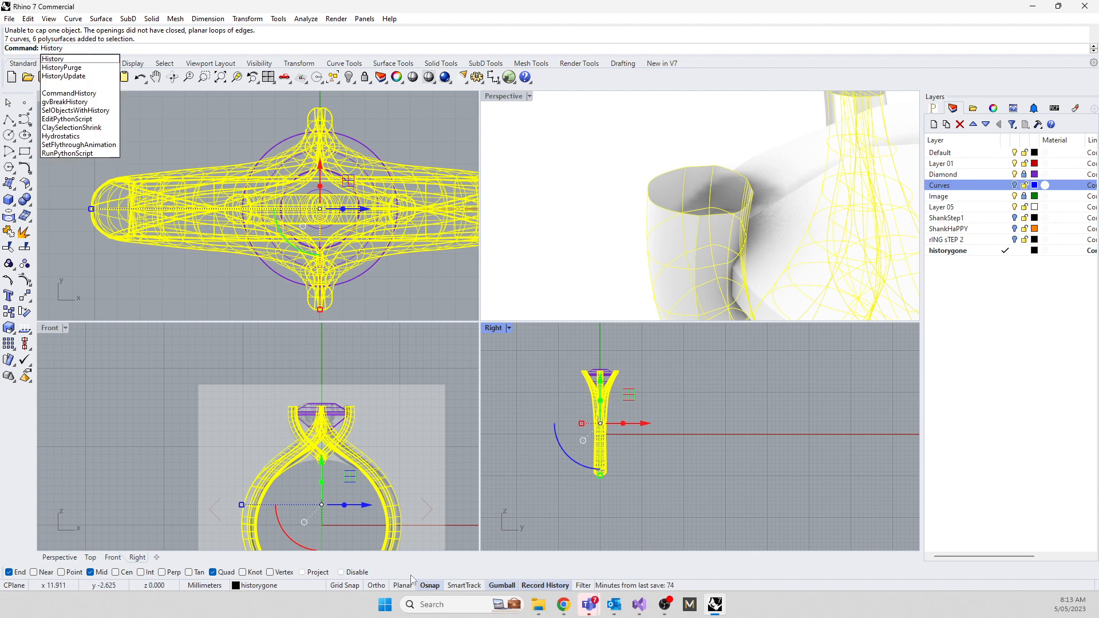
left_click(73, 67)
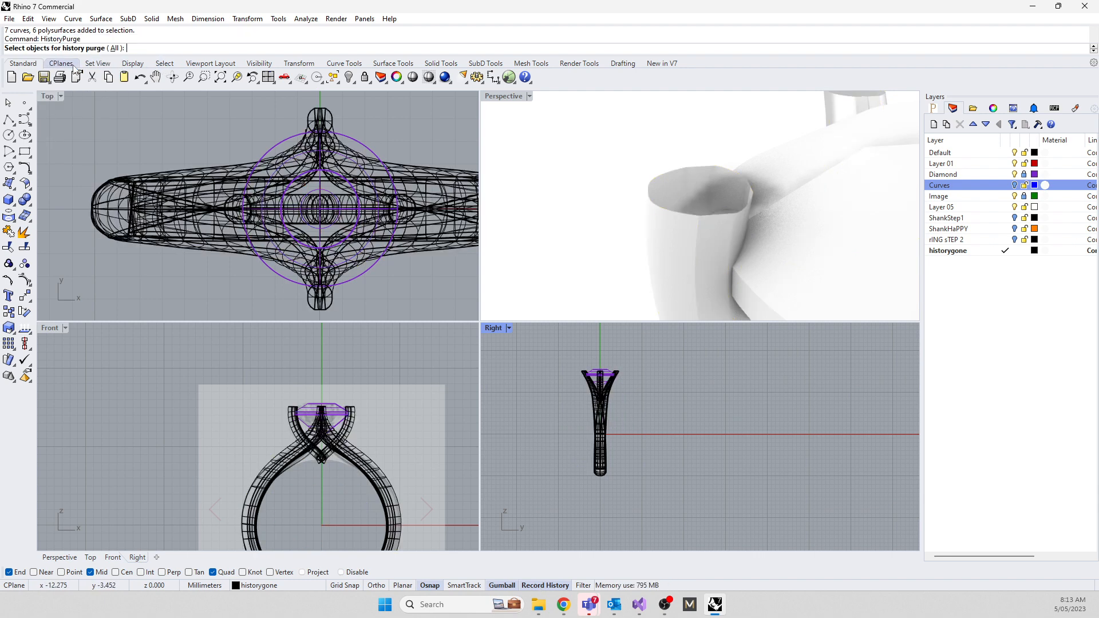
key("Return")
left_click(129, 417)
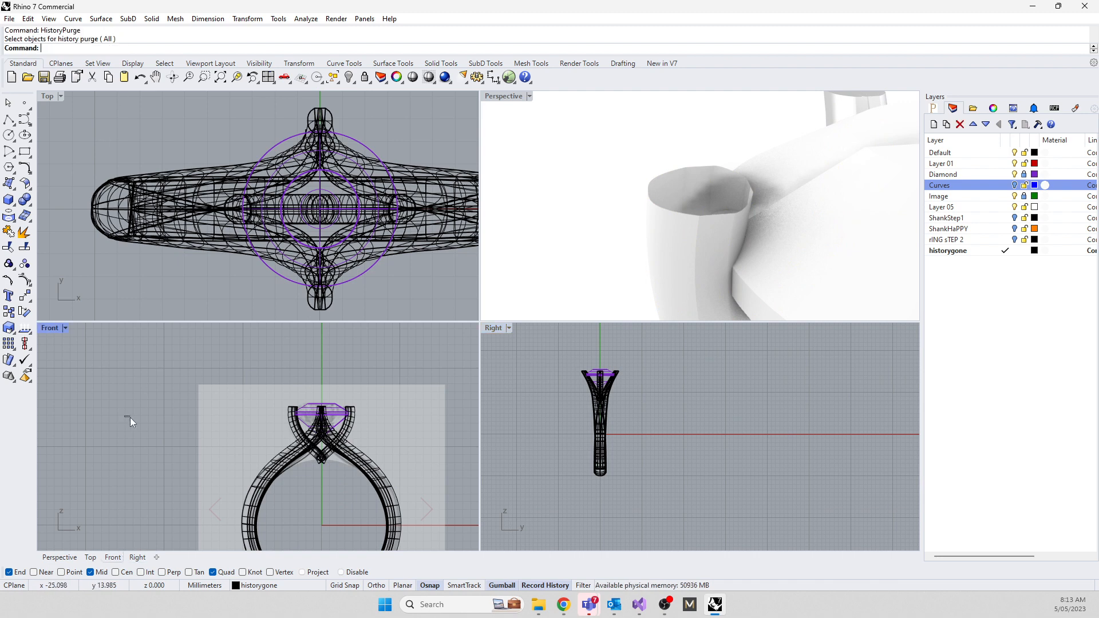
Try moving the shank arm's inner rail curve away from the ring in the Right view, and undo the move
scroll(325, 463, "up", 2)
scroll(324, 462, "up", 2)
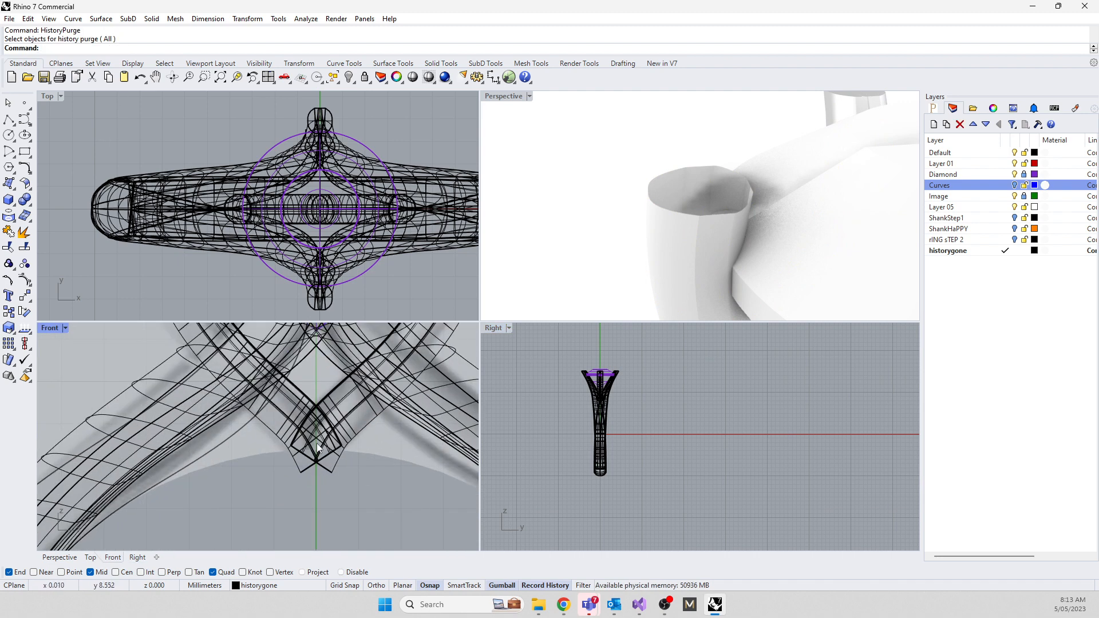
scroll(722, 212, "down", 5)
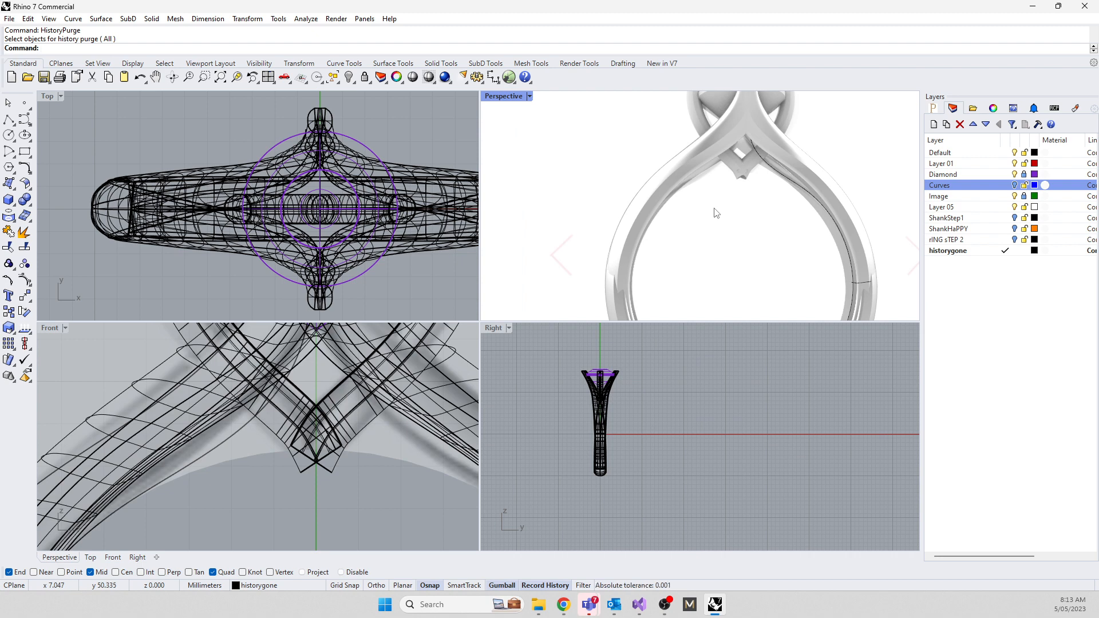
left_click(231, 441)
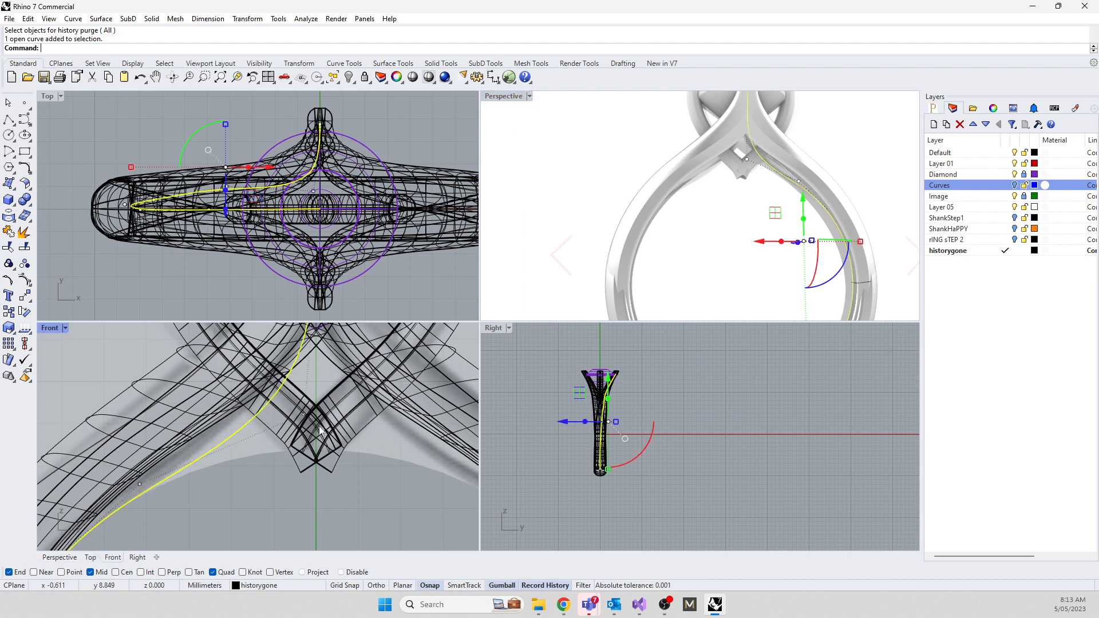
left_click_drag(572, 424, 627, 442)
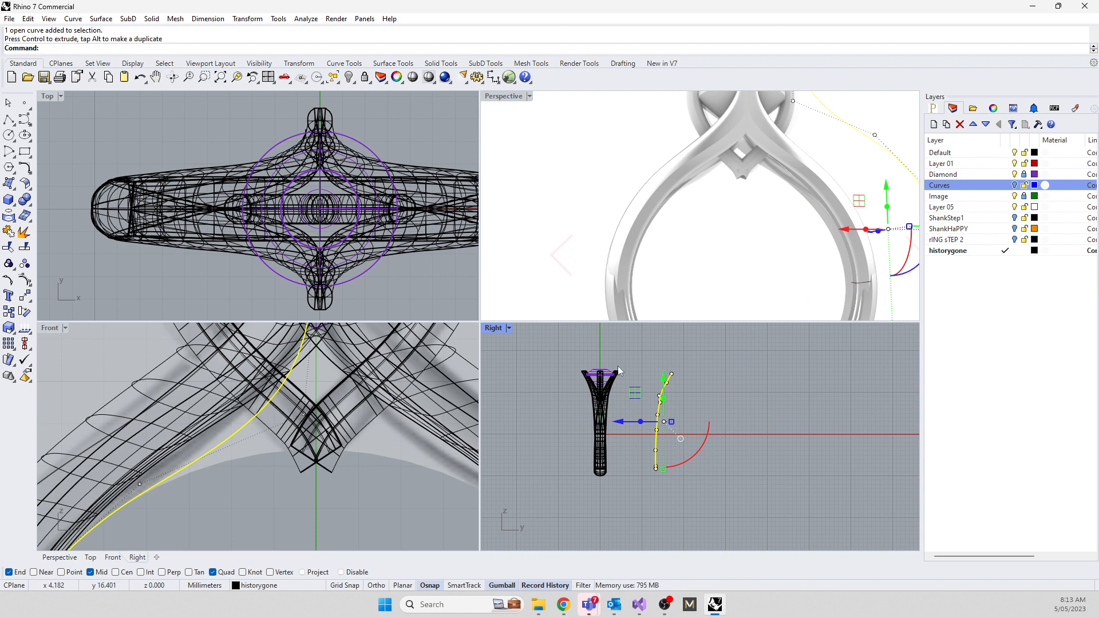
scroll(613, 368, "up", 4)
key("ctrl+z")
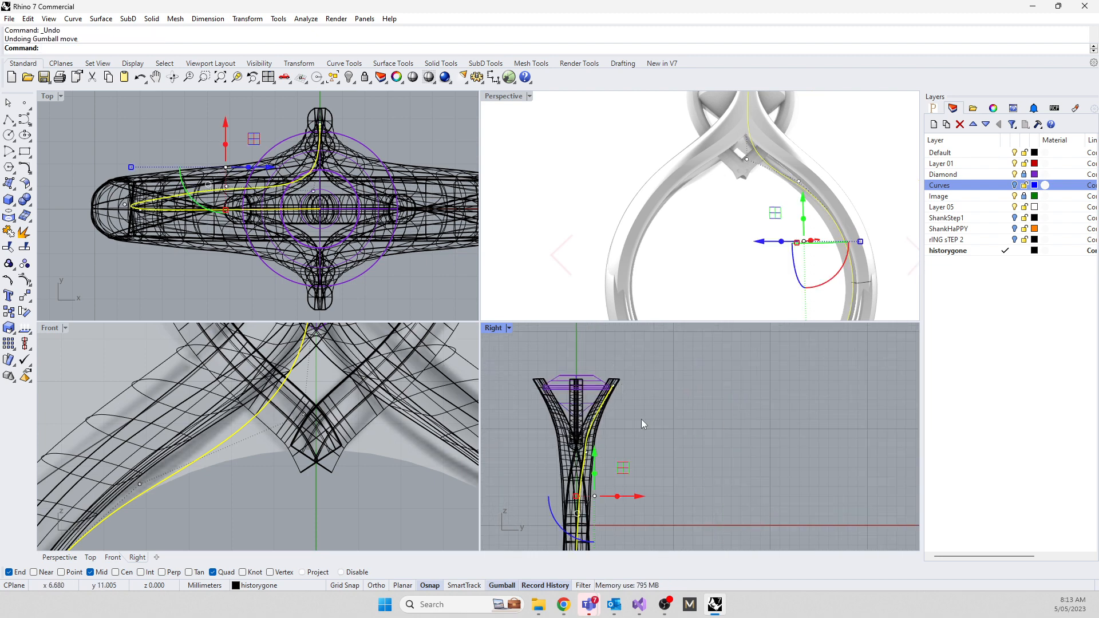
Pull the middle control point of the inner rail curve outward in the Right view to test whether the shank still follows
key("Escape")
scroll(594, 456, "up", 5)
left_click(593, 452)
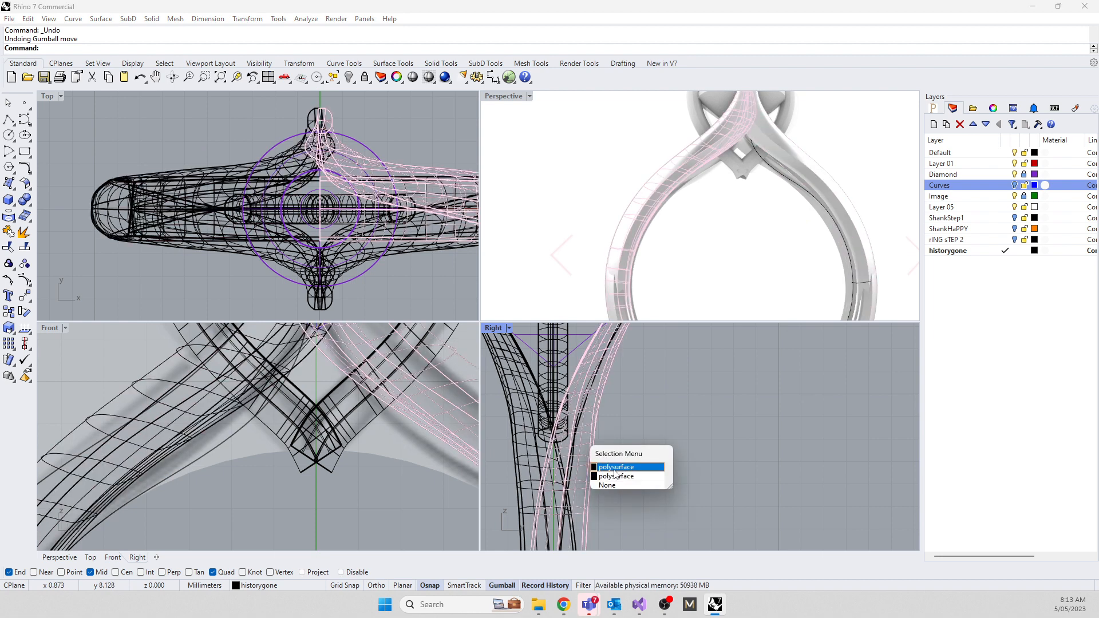
left_click(388, 476)
left_click(215, 449)
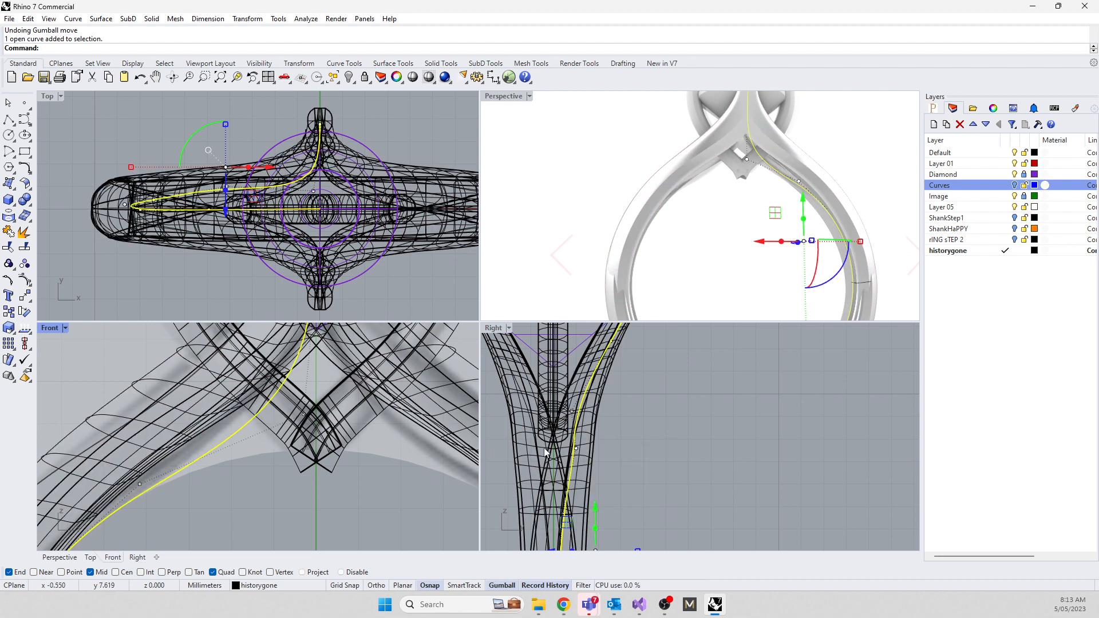
left_click_drag(574, 450, 672, 455)
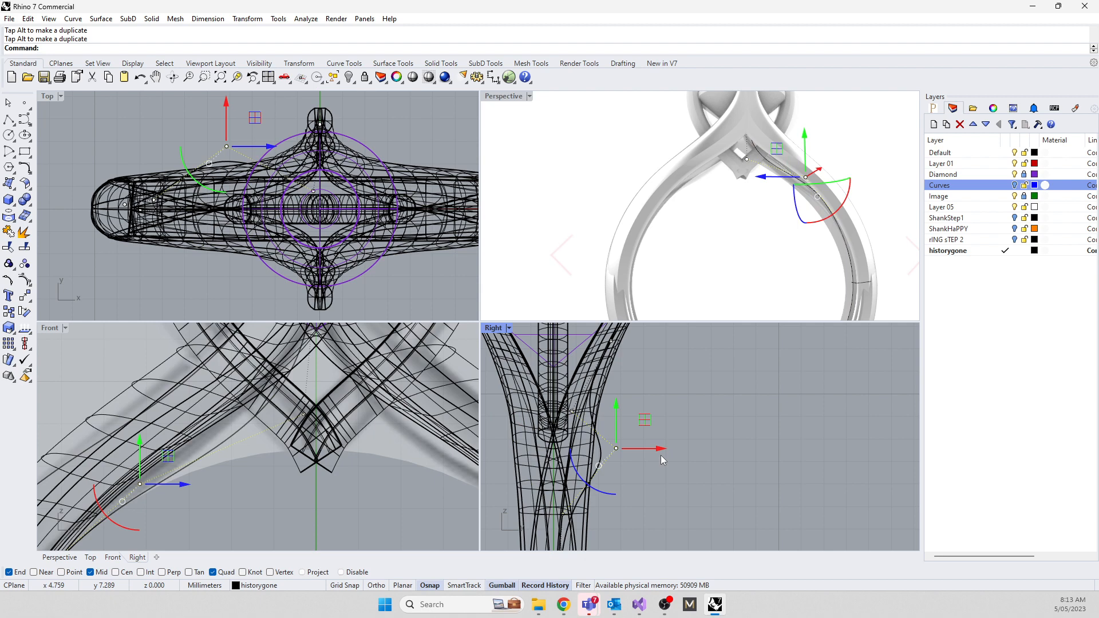
left_click_drag(661, 452, 677, 465)
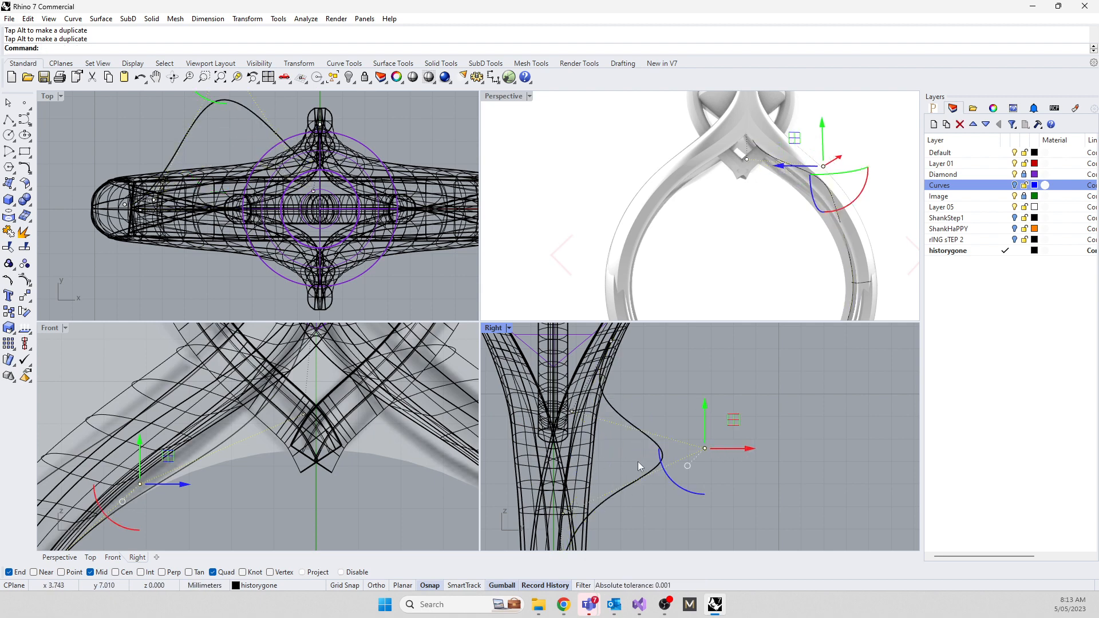
key("Escape")
key("Escape")
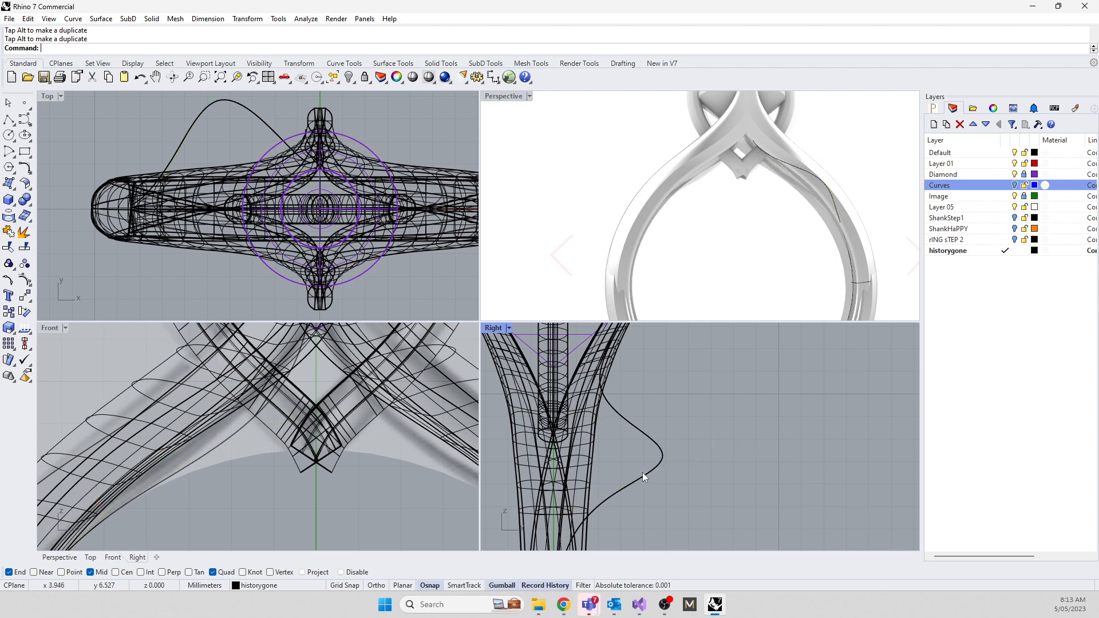
Move the inner rail curve's displaced control point partway back toward the shank in the Right view
left_click(586, 459)
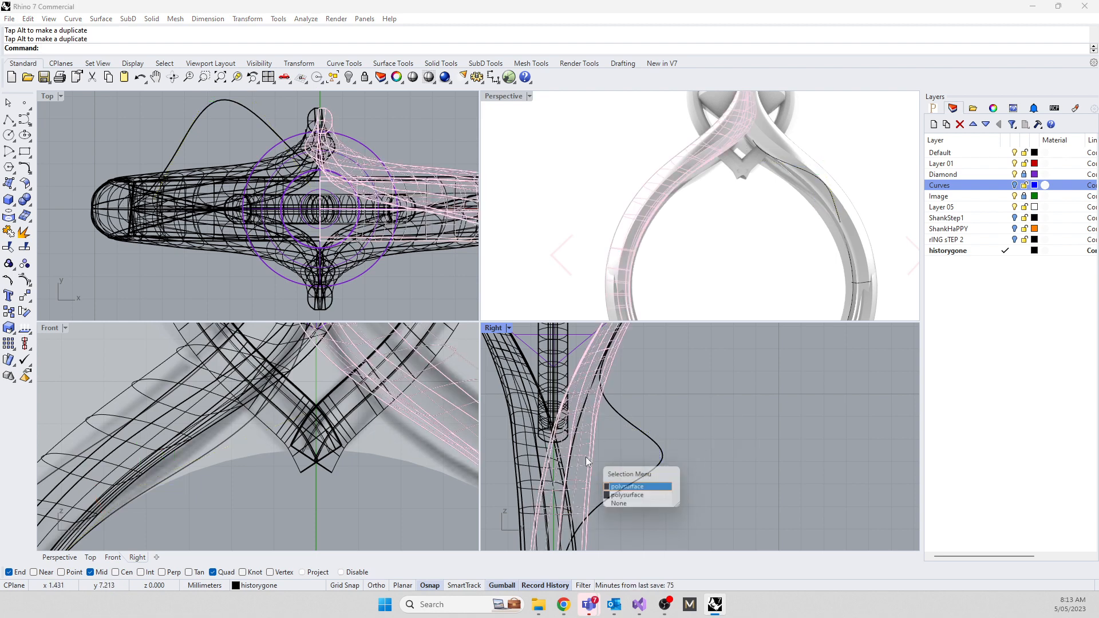
left_click(655, 438)
left_click_drag(703, 447, 663, 455)
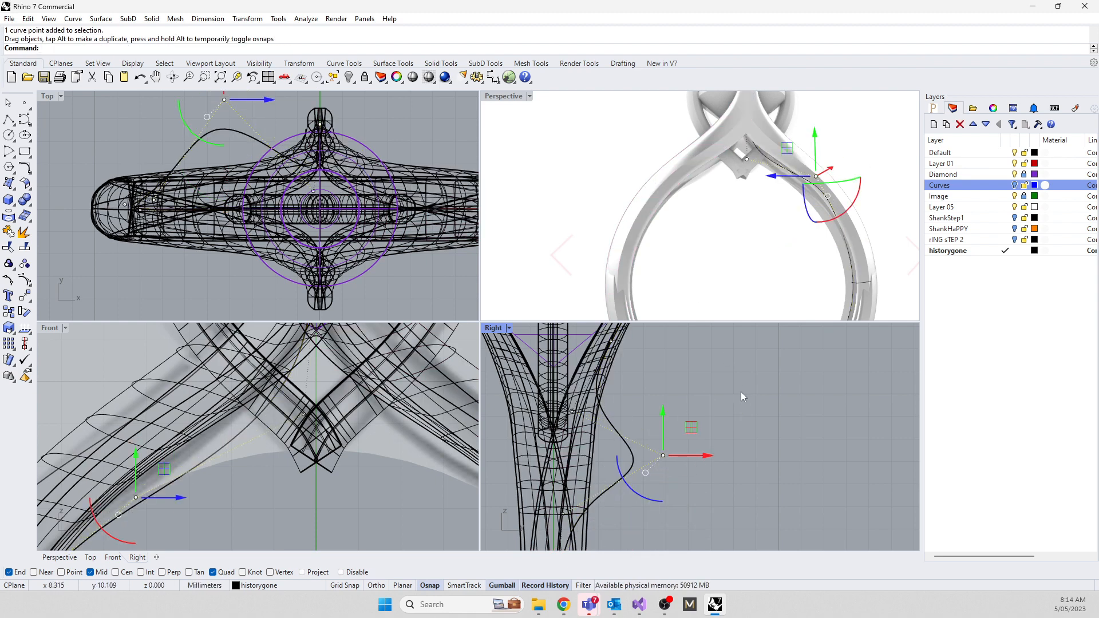
key("Escape")
key("Escape")
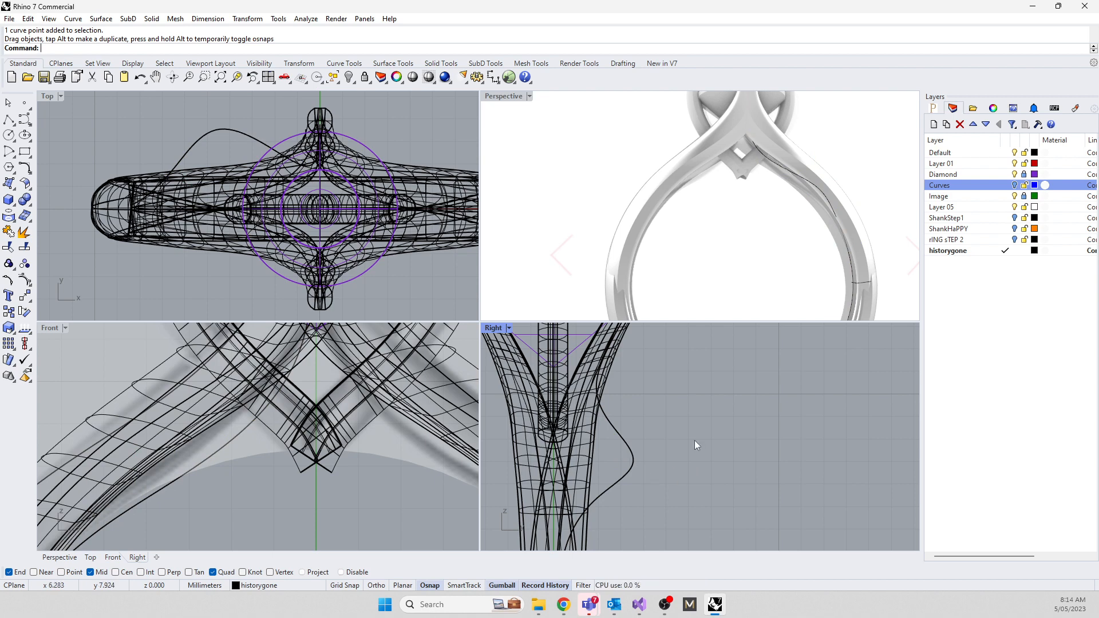
Undo the inner rail's control-point moves and the layer visibility and current-layer changes made before them
key("ctrl+z")
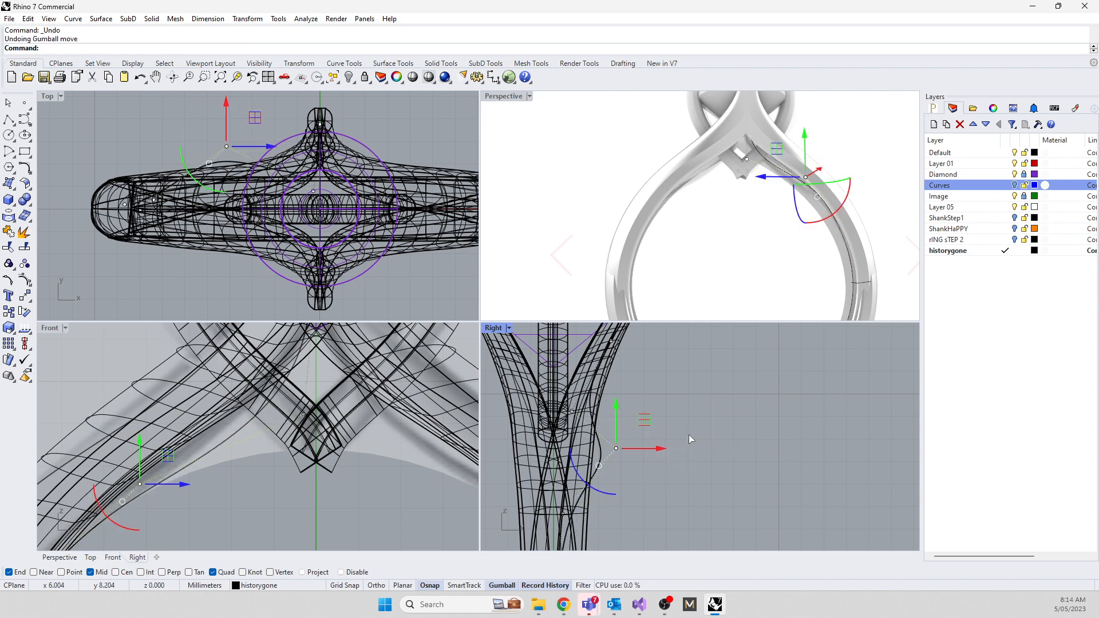
key("ctrl+z")
key("ctrl+z")
key("ctrl+z")
key("ctrl+z")
key("ctrl+z")
key("ctrl+z")
key("ctrl+z")
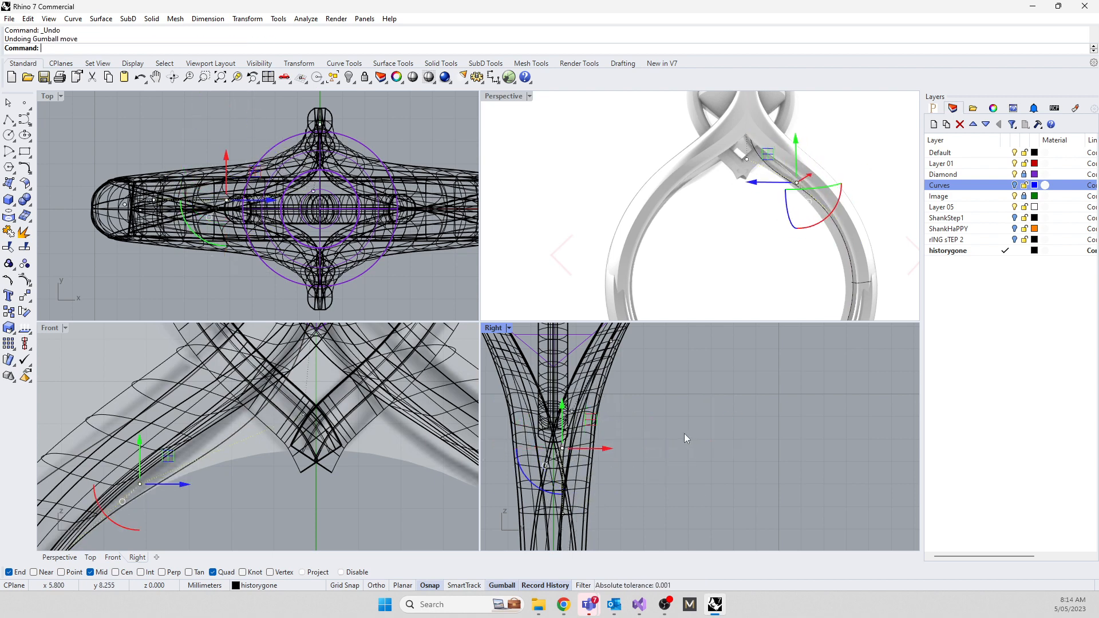
key("ctrl+z")
key("ctrl+z")
key("ctrl+z")
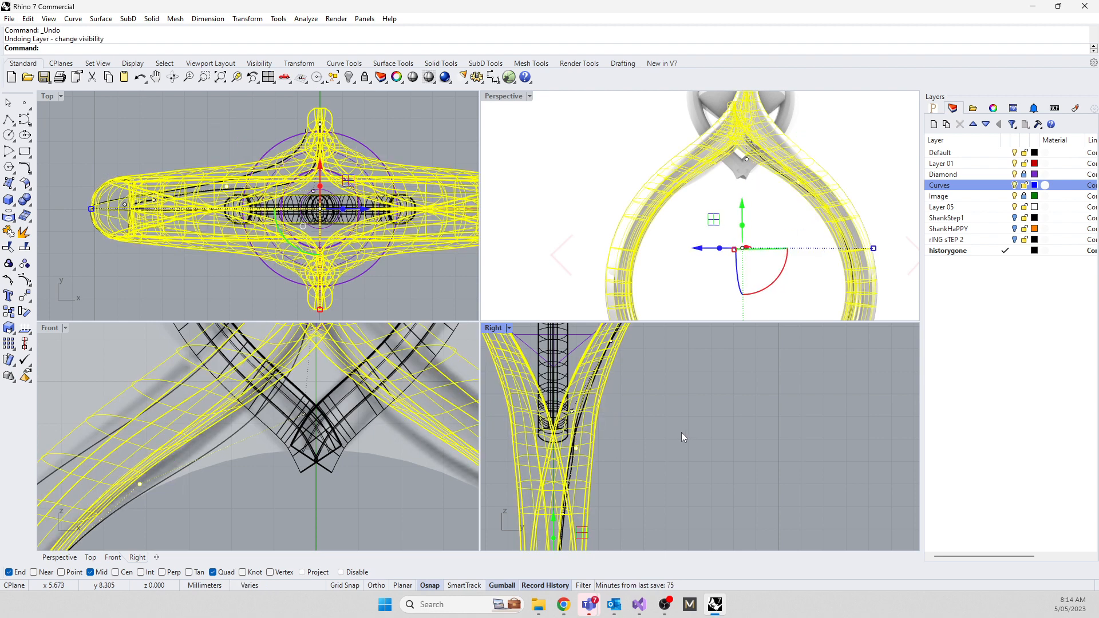
key("ctrl+z")
key("Escape")
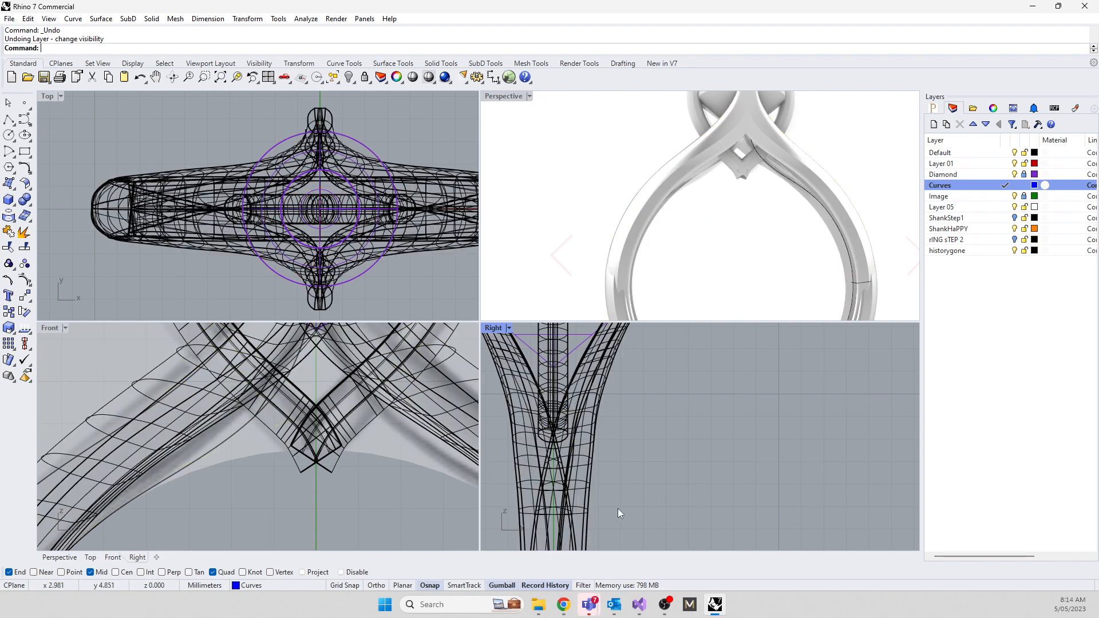
Try moving an upper control point of the outer rail curve outward in the Right view, and undo the move
left_click(582, 456)
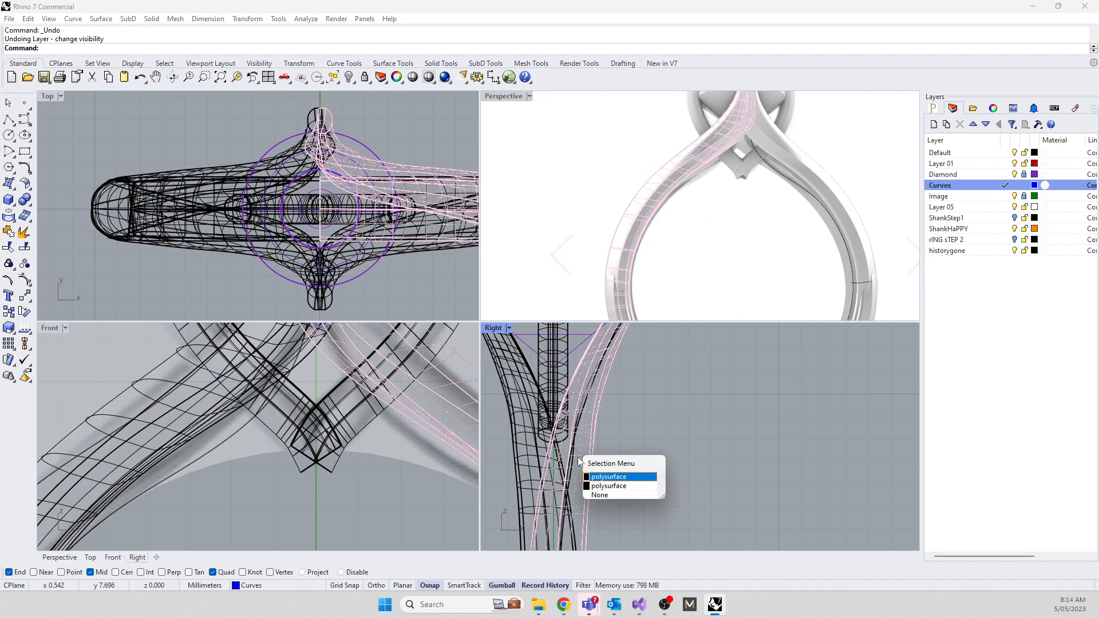
left_click(583, 421)
left_click(581, 418)
left_click(585, 402)
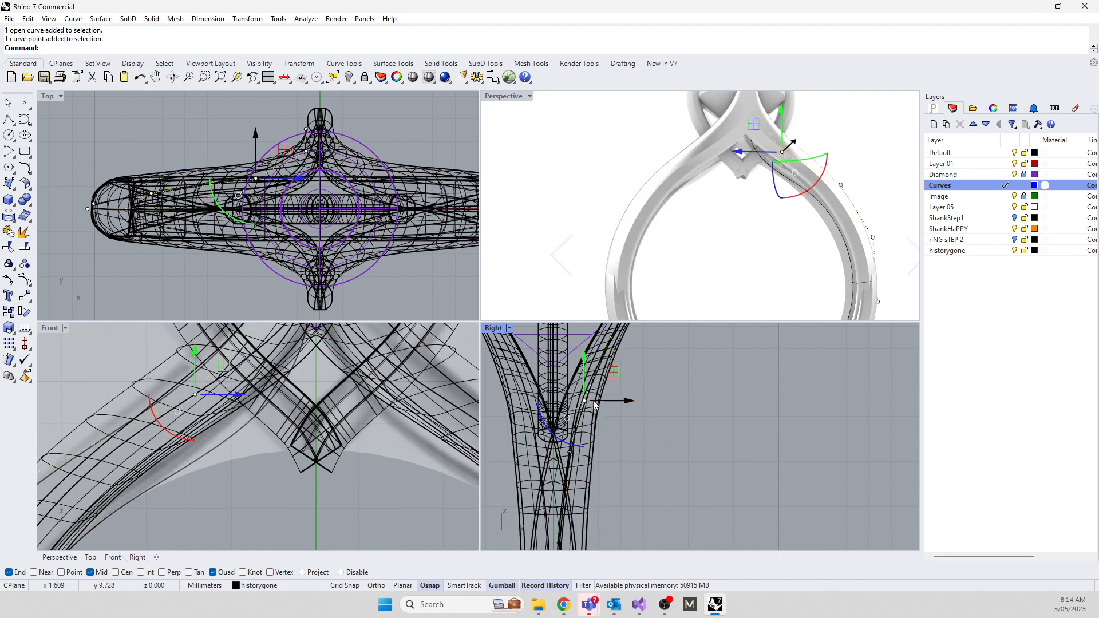
left_click_drag(596, 404, 635, 406)
key("ctrl+z")
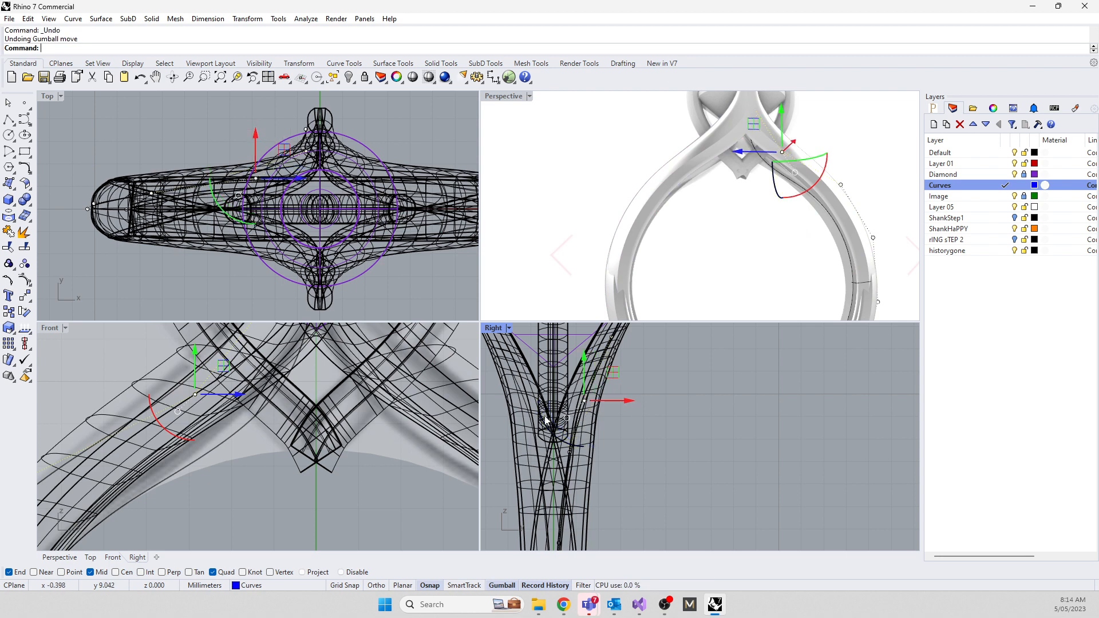
Undo further back through the history layer's renaming and creation, the earlier control-point move and the layer visibility change
key("ctrl+z")
key("ctrl+z")
key("ctrl+z")
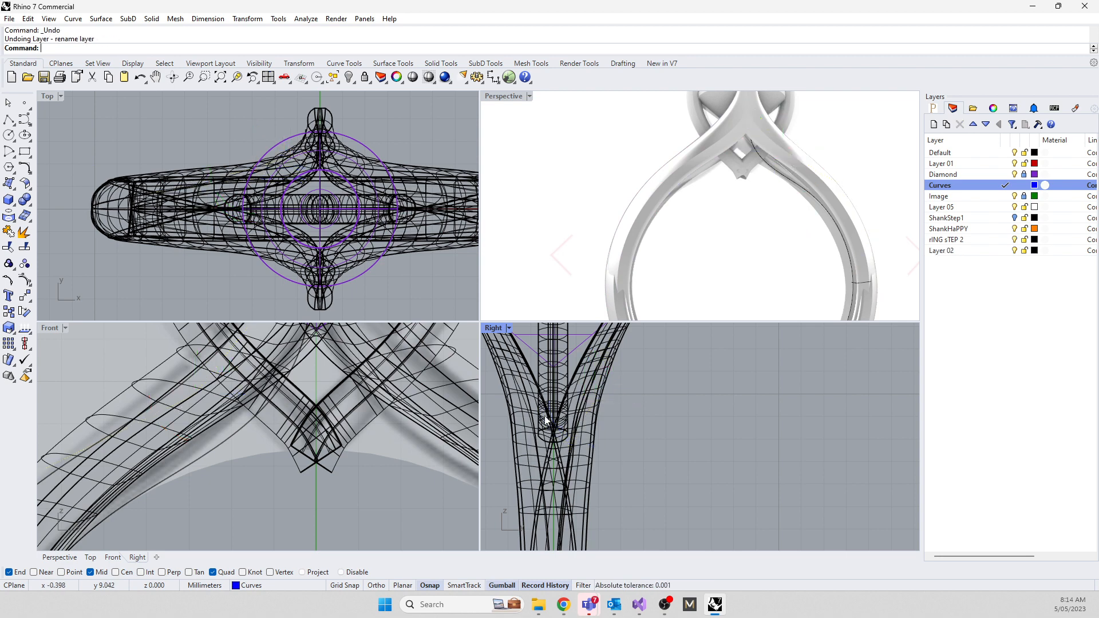
key("ctrl+z")
key("ctrl+z")
key("ctrl+z")
key("ctrl+z")
key("ctrl+z")
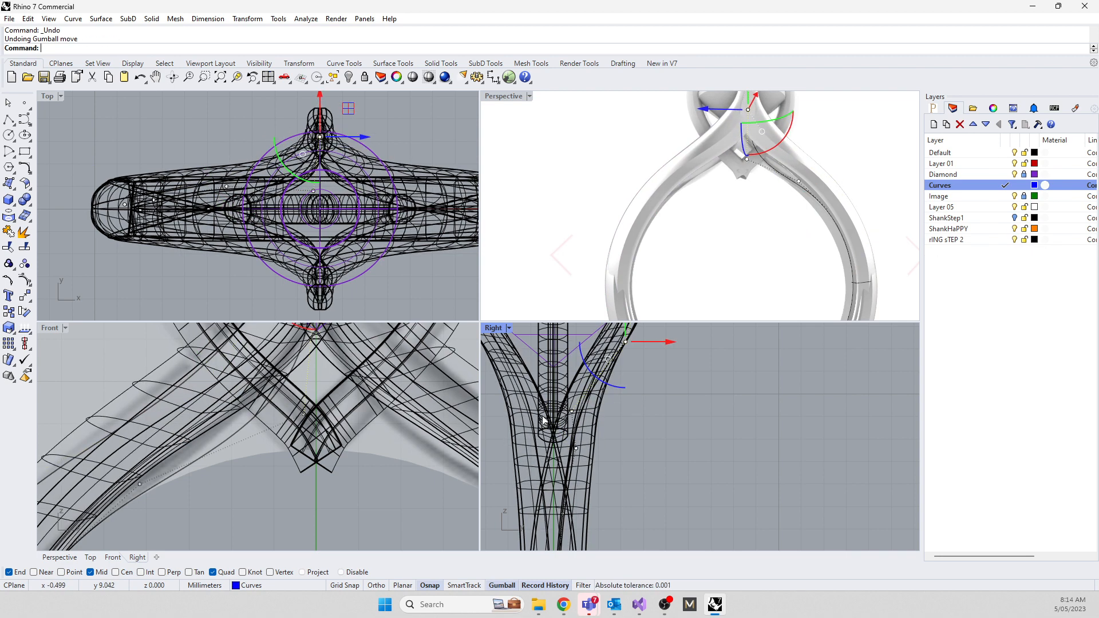
key("ctrl+z")
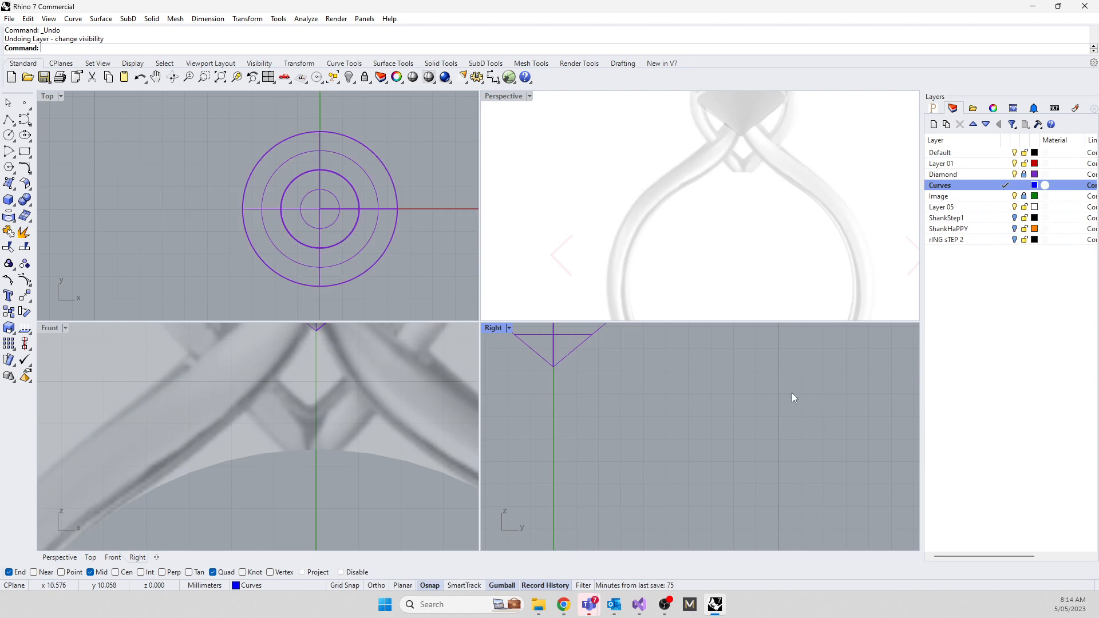
Show the rING sTEP 2 layer and shift the inner rail curve's middle control point slightly inward in the Right view
left_click(1015, 240)
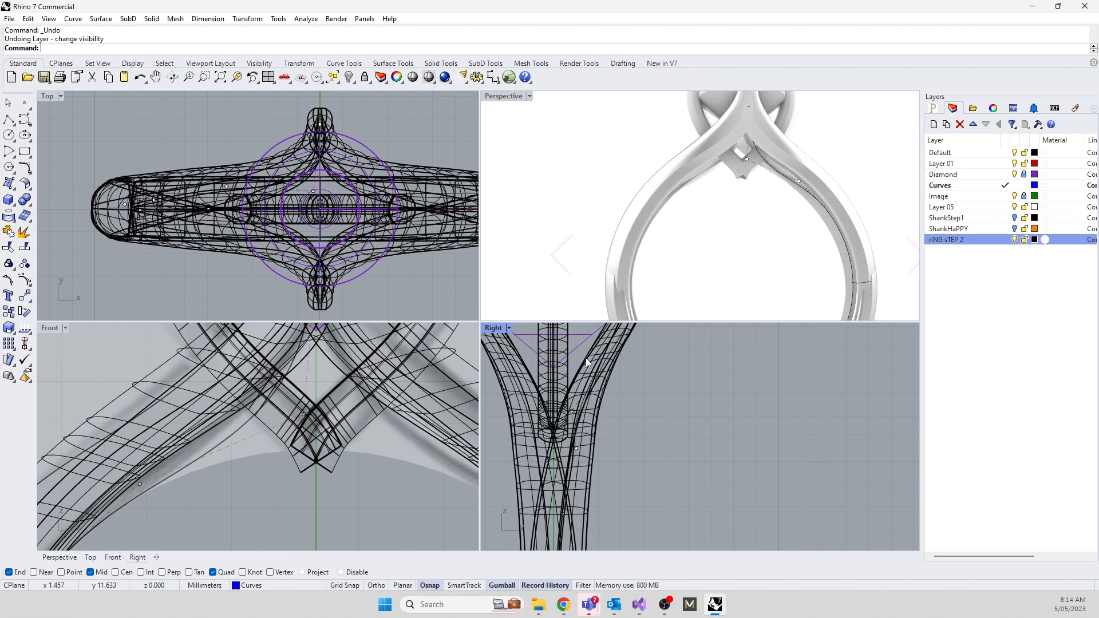
left_click(577, 448)
left_click_drag(617, 449, 611, 449)
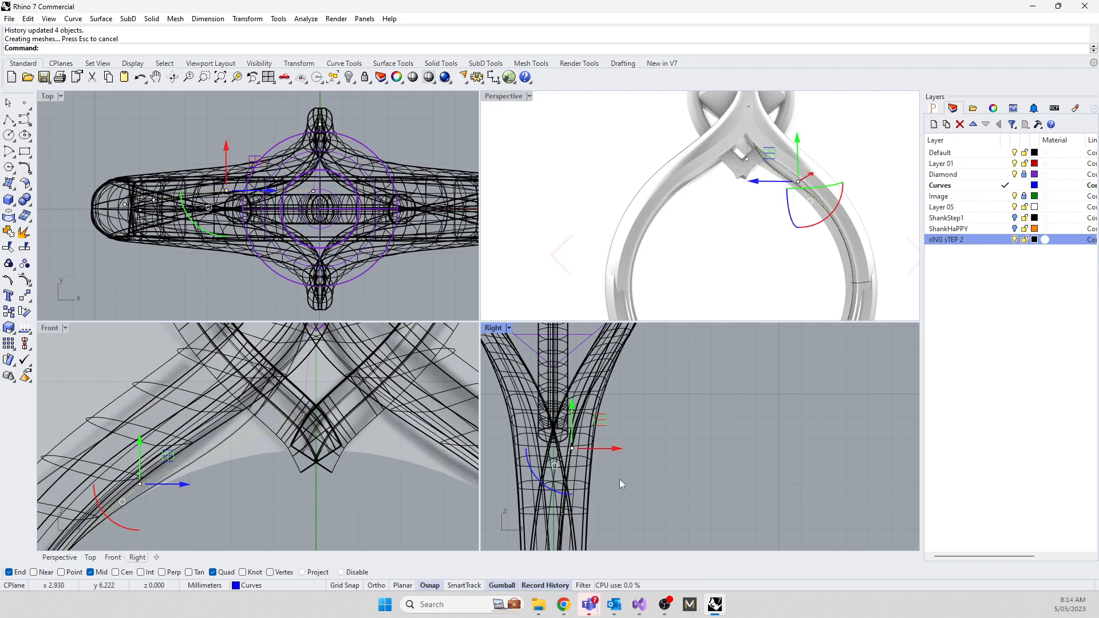
Purge the history of all the ring's curves and polysurfaces on the rING sTEP 2 layer with HistoryPurge
scroll(621, 479, "down", 5)
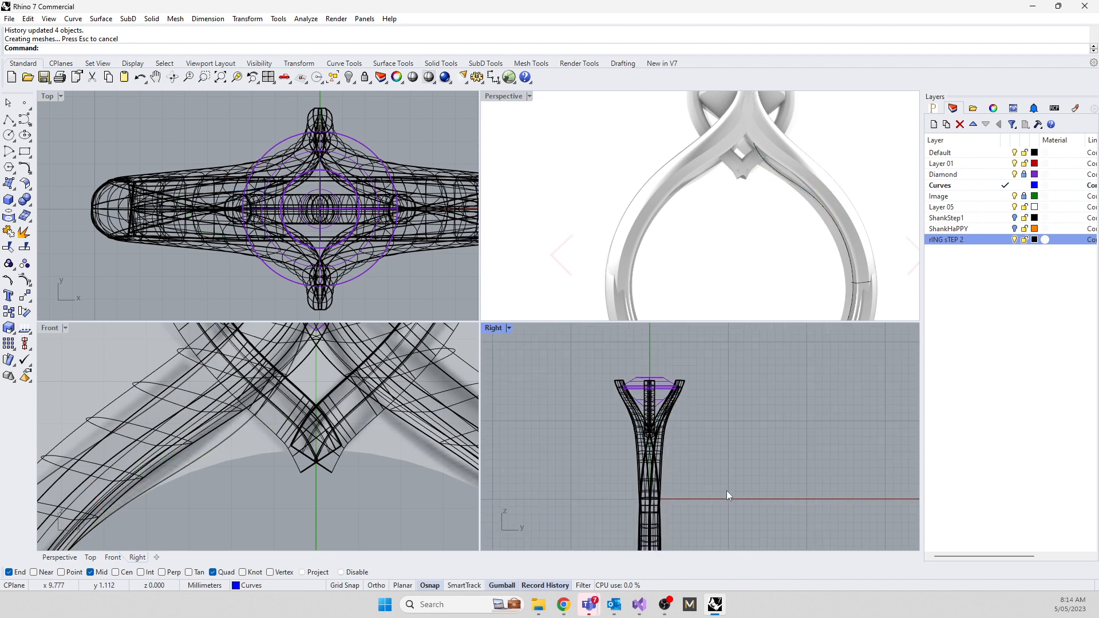
left_click_drag(727, 491, 565, 412)
type("History")
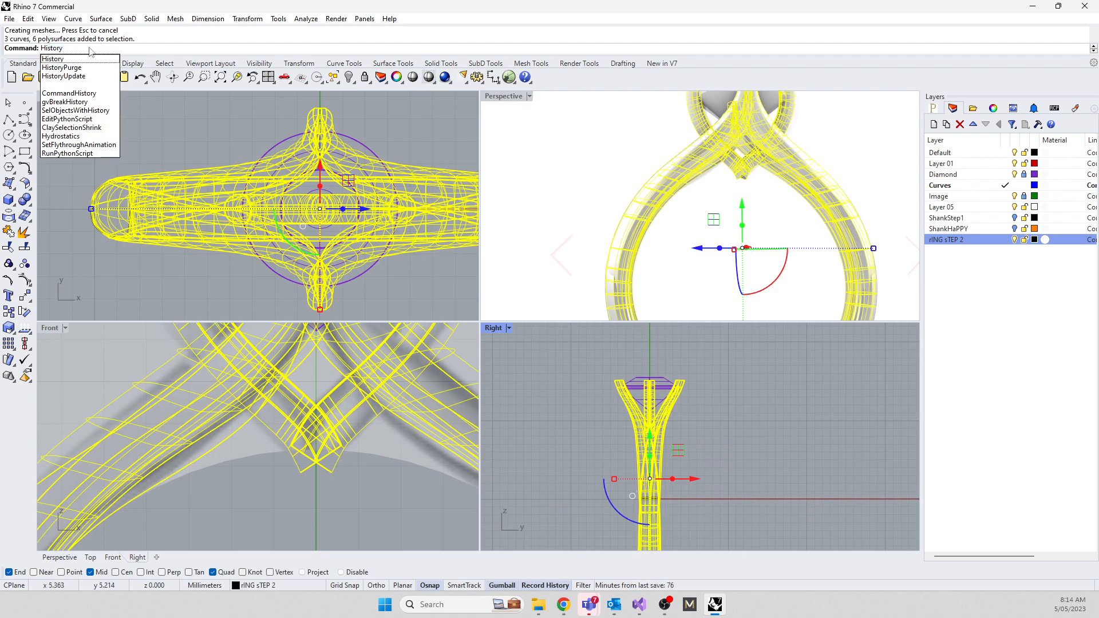
left_click(76, 67)
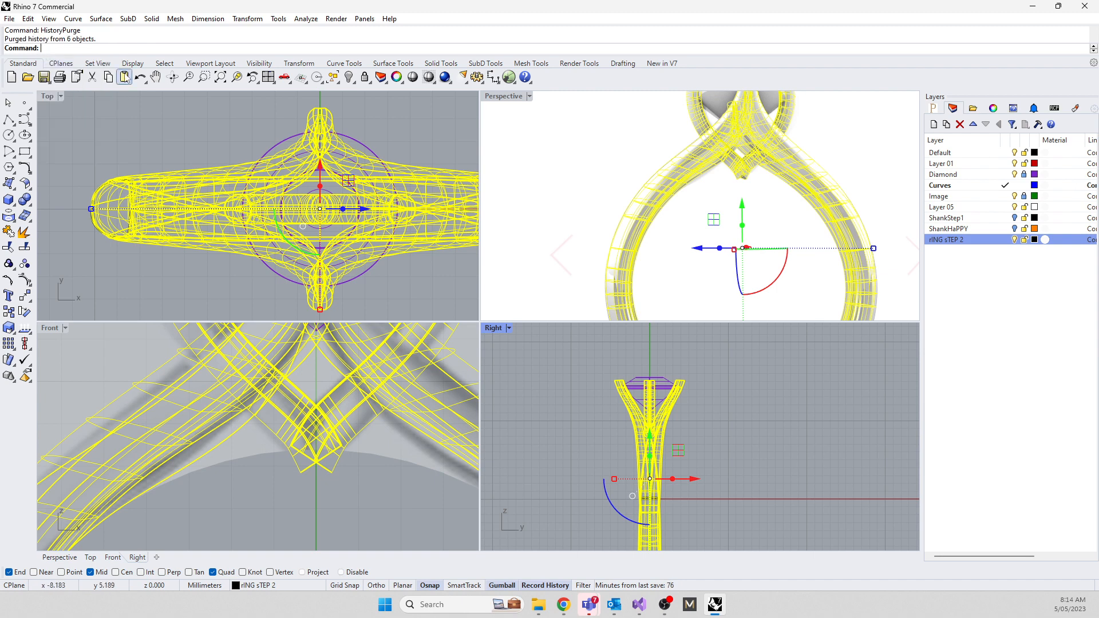
Pull a control point of the outer rail curve well outward in the Right view and check the shank in the Perspective view
left_click(580, 442)
scroll(685, 435, "up", 12)
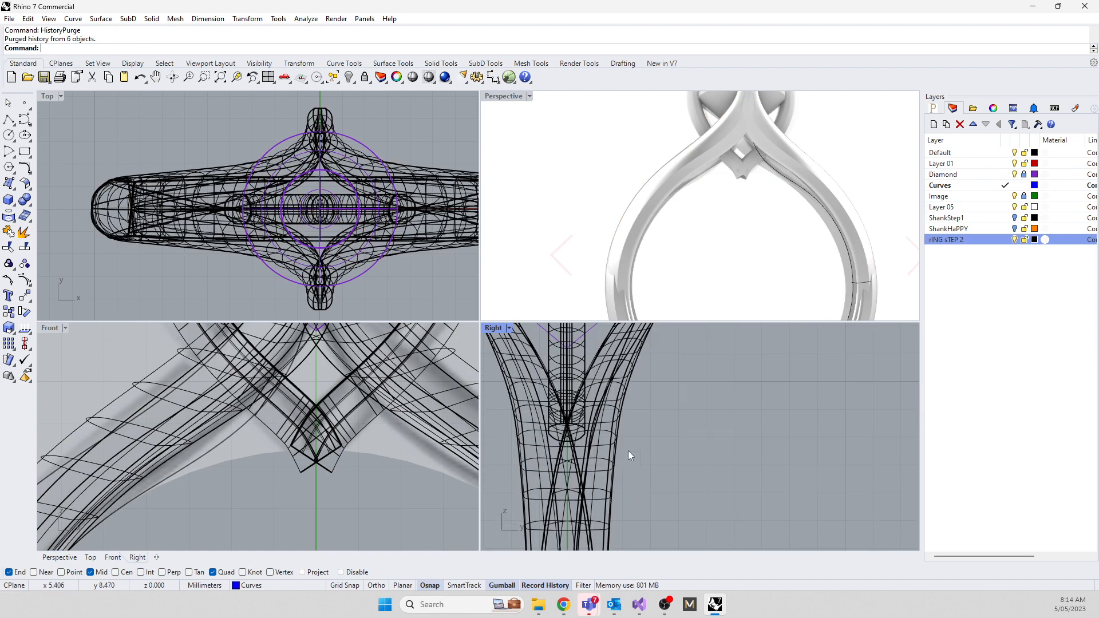
left_click(593, 456)
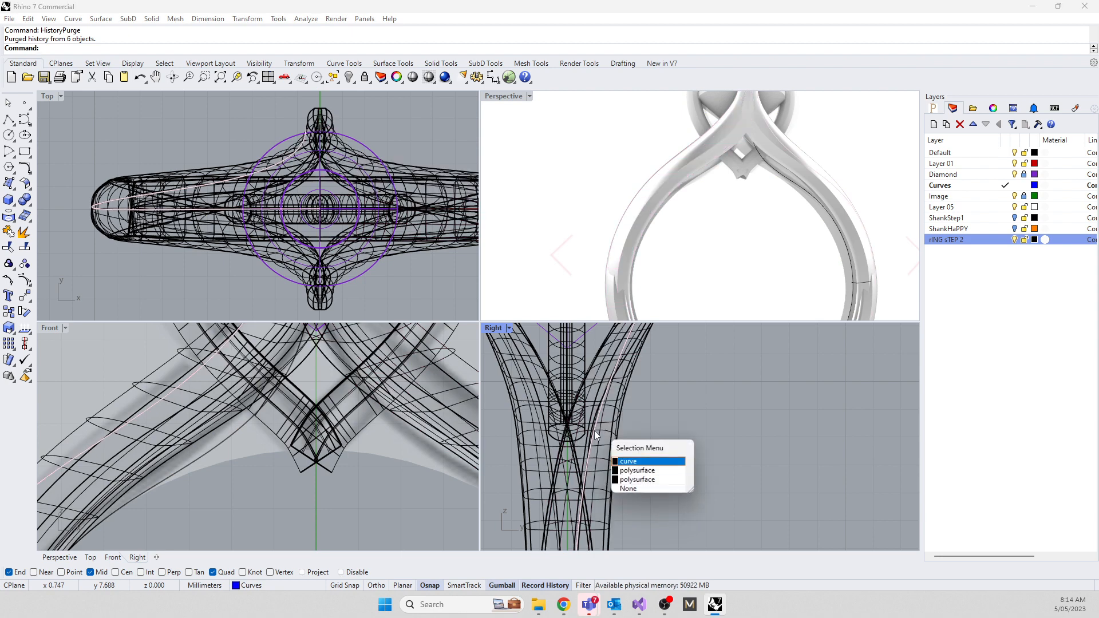
left_click(637, 462)
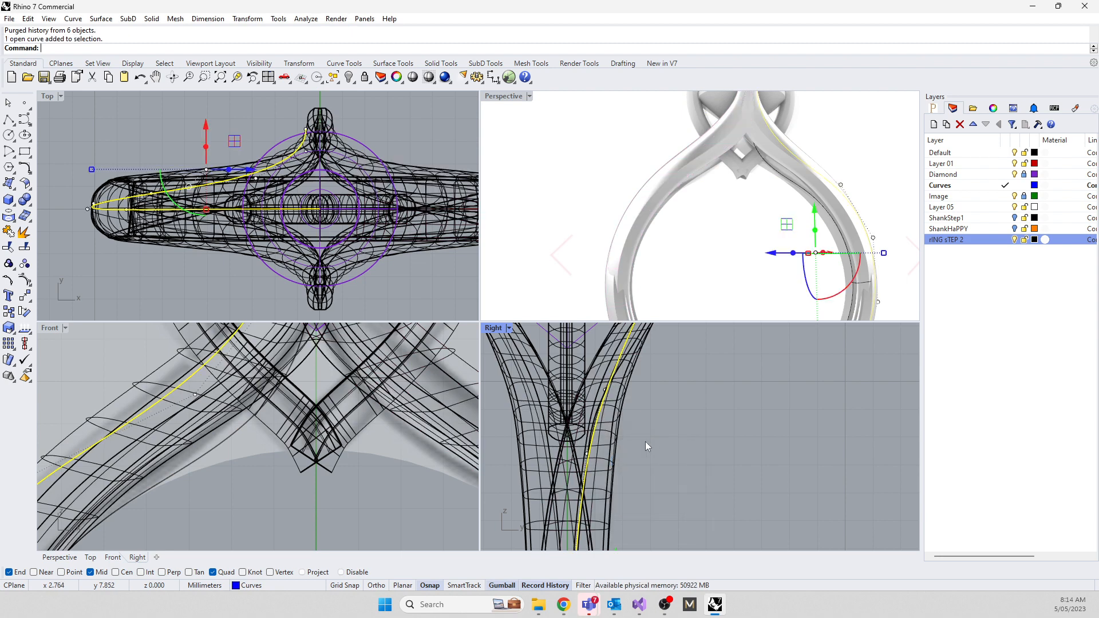
left_click(590, 455)
left_click_drag(592, 456, 684, 455)
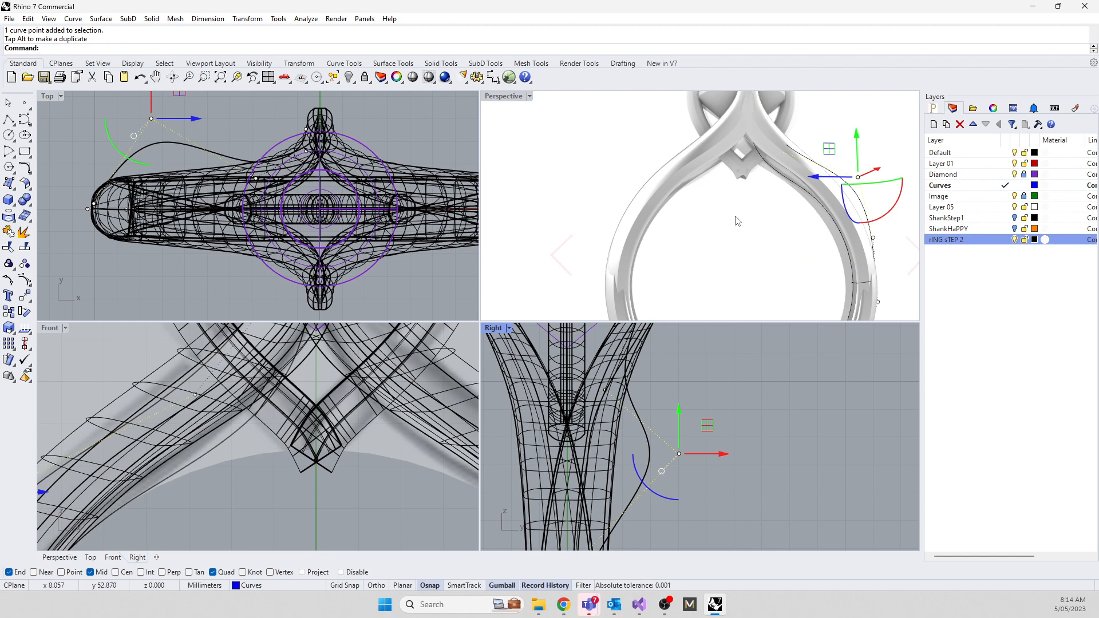
scroll(738, 221, "down", 8)
right_click_drag(738, 221, 658, 211)
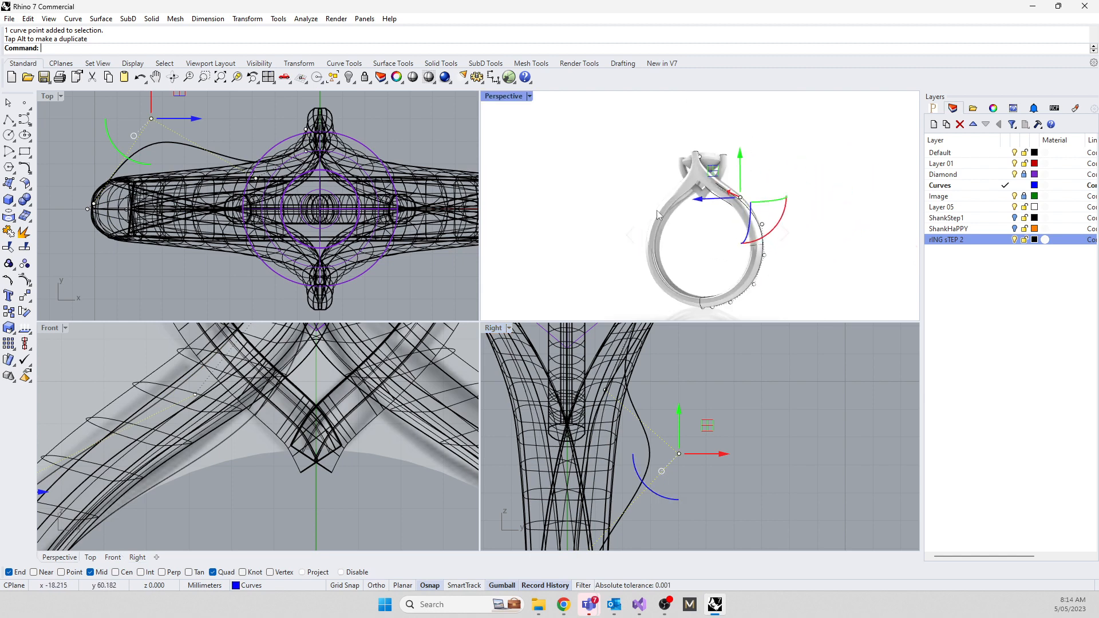
scroll(705, 184, "up", 5)
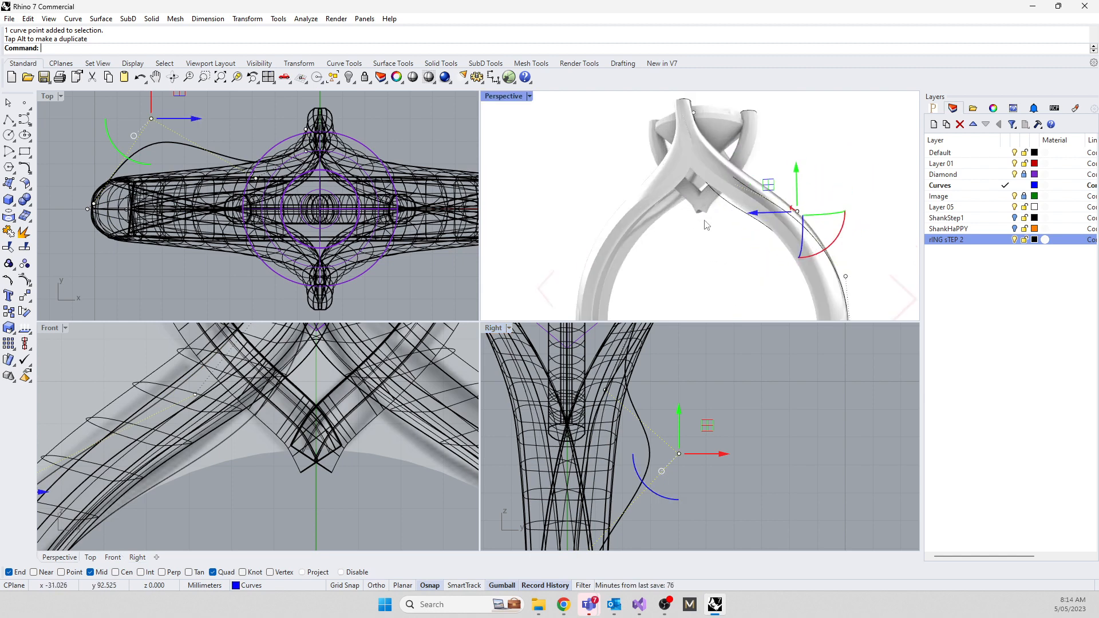
left_click(238, 505)
scroll(255, 503, "down", 3)
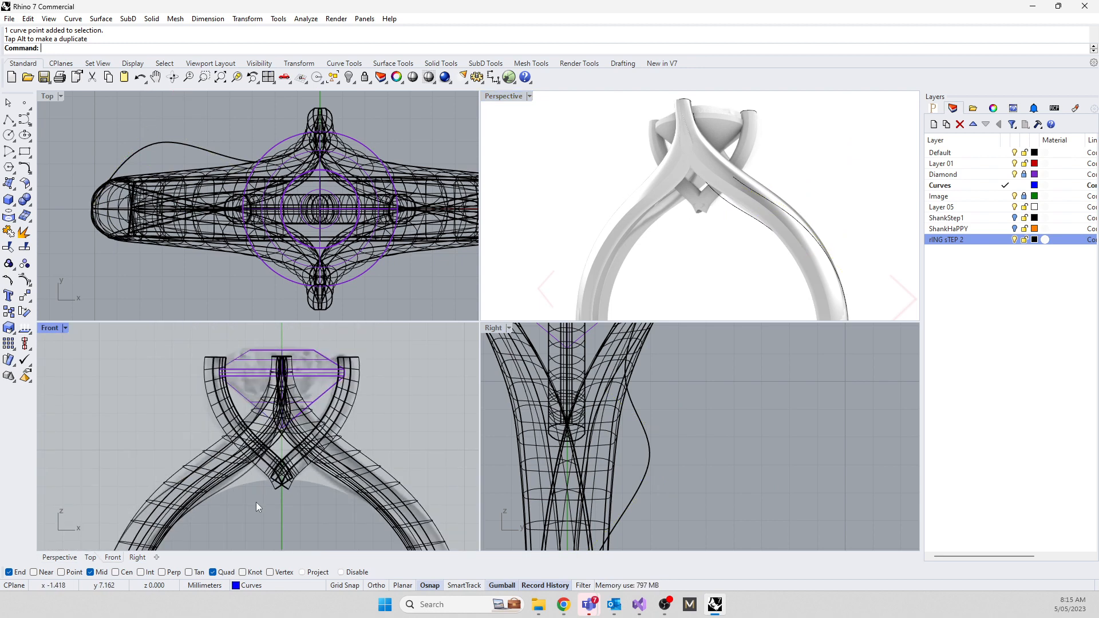
Stretch the two side prongs vertically in the Front view so they extend slightly past their tops and pointed base
double_click(50, 329)
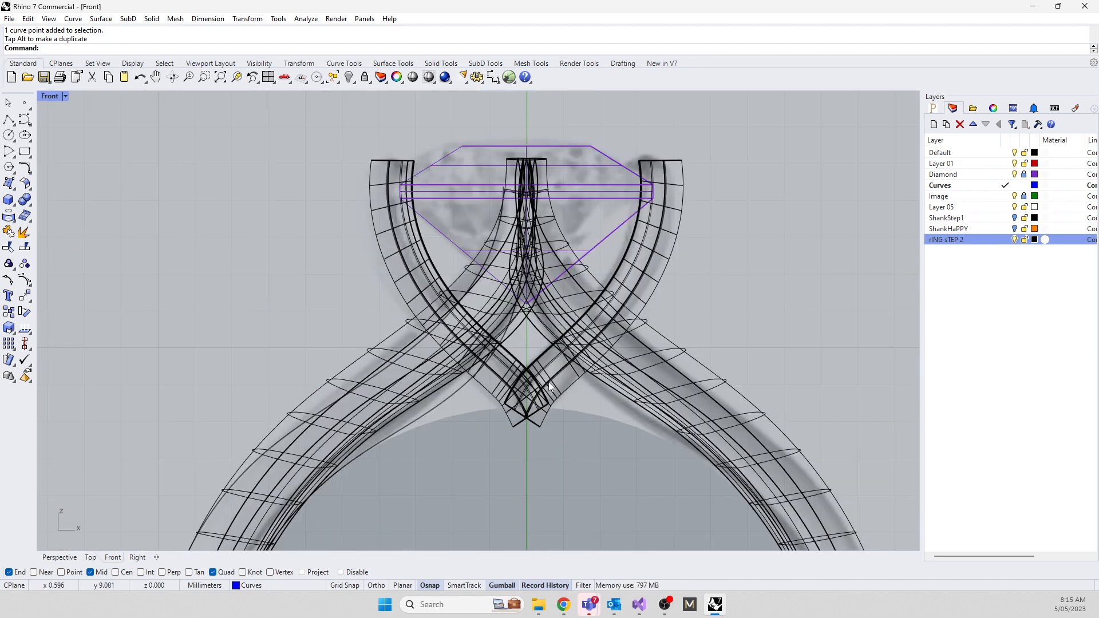
scroll(549, 382, "up", 4)
left_click(515, 436)
left_click(548, 469)
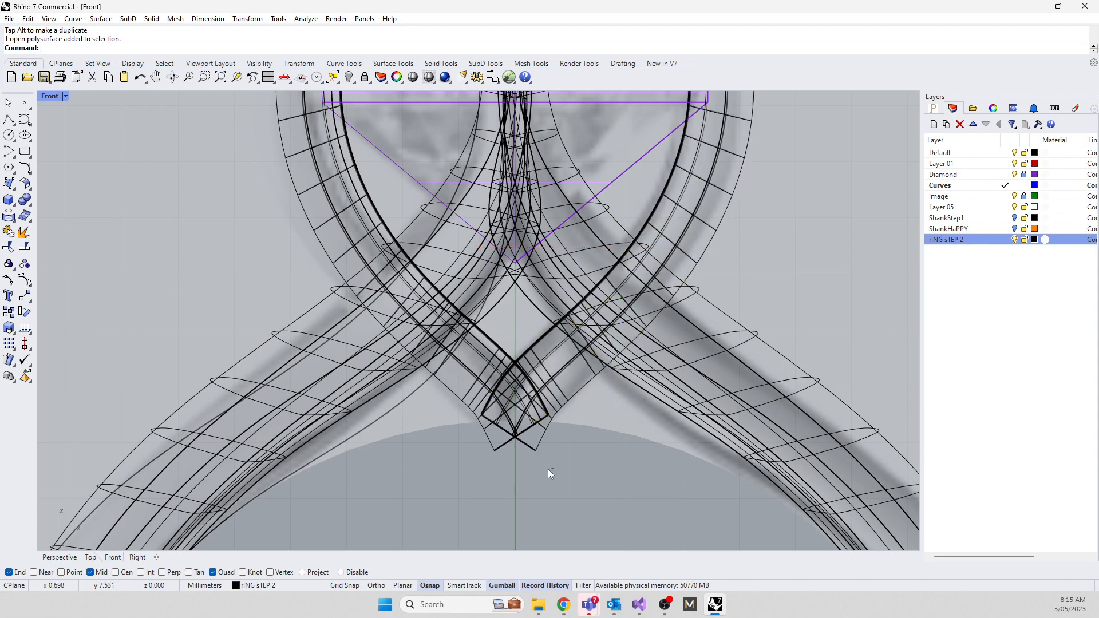
left_click(499, 437)
scroll(506, 446, "down", 4)
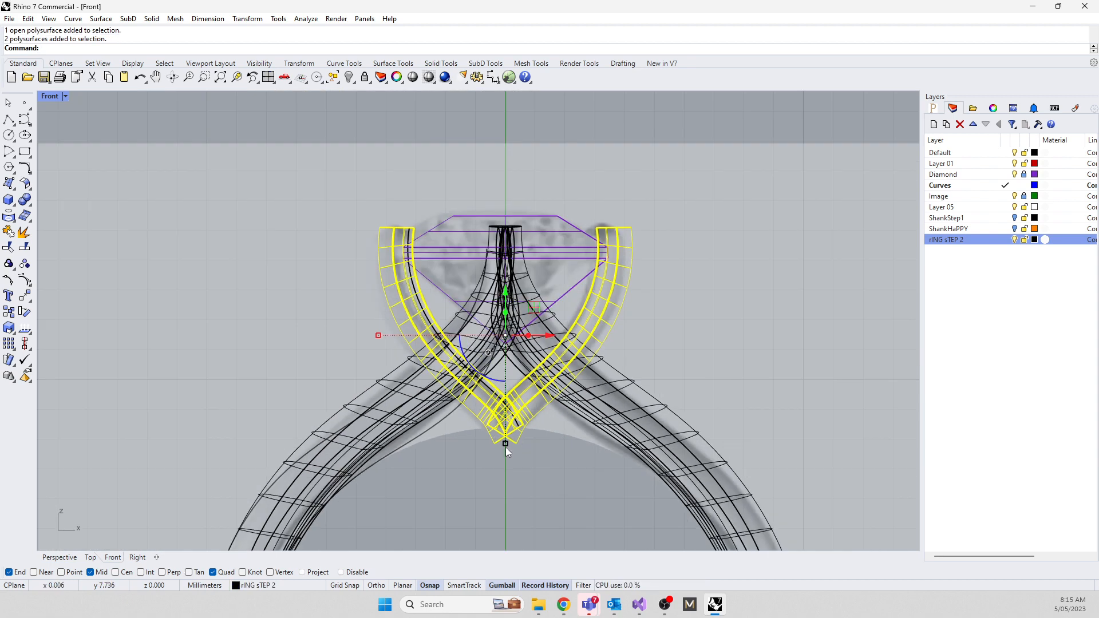
left_click_drag(506, 448, 508, 458)
key("Escape")
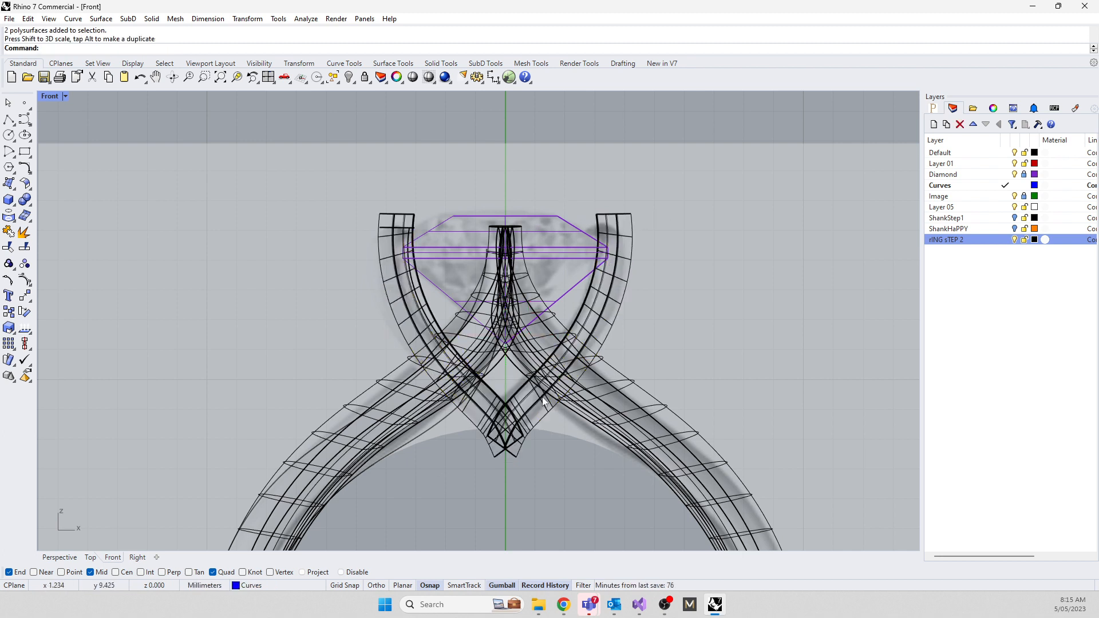
Draw a horizontal polyline across the upper ends of both side prongs at a height of about 14.9 mm in the Front view
type("Line")
key("Return")
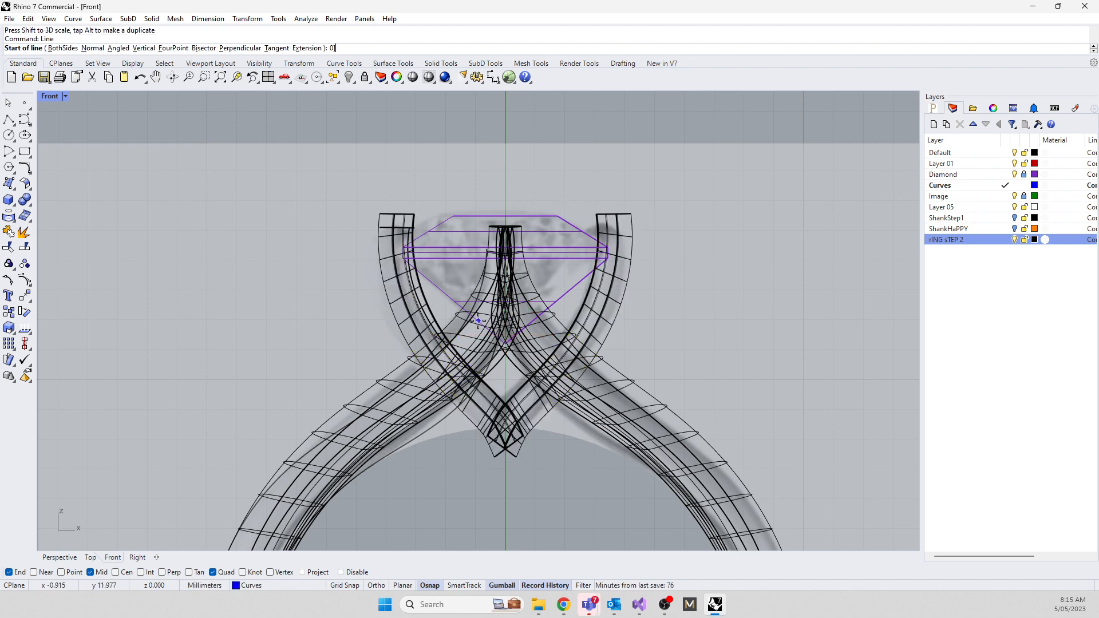
key("Escape")
left_click(9, 120)
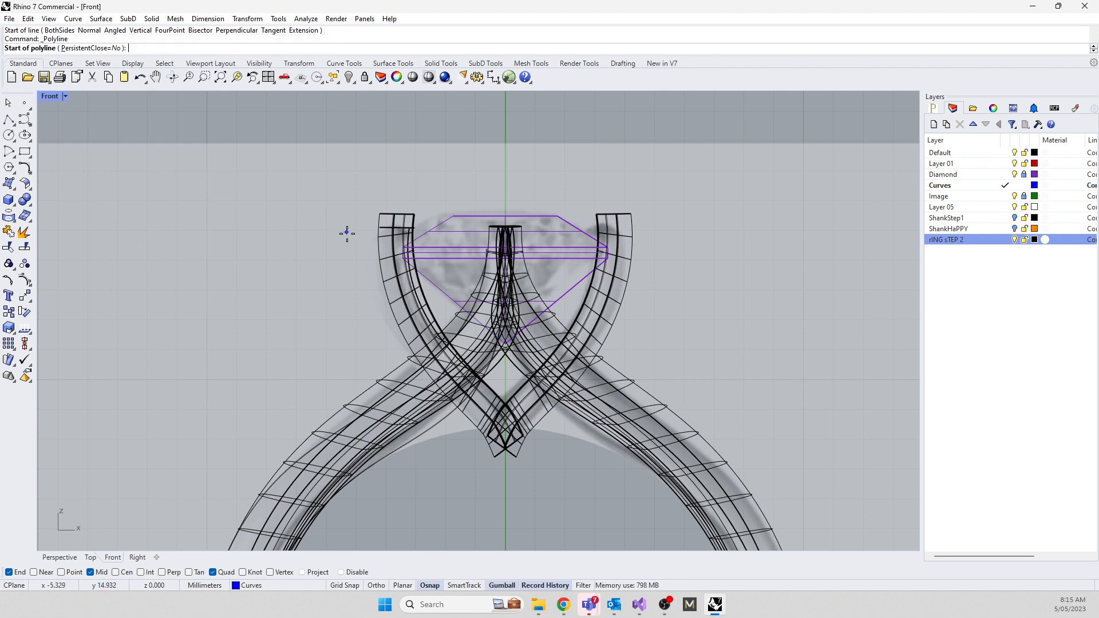
left_click(345, 235)
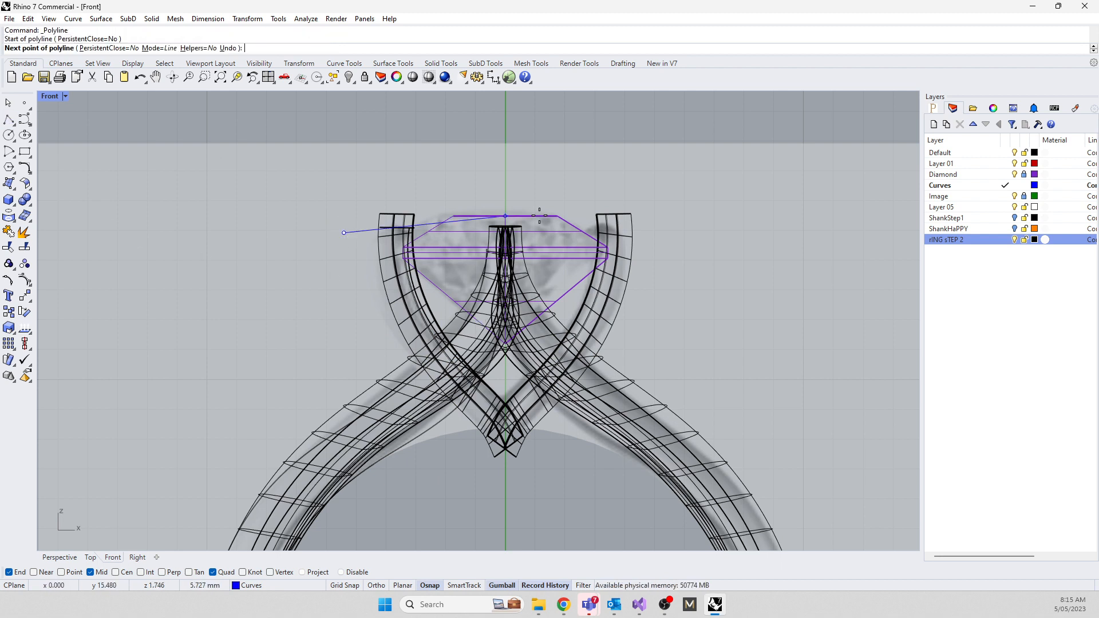
left_click(684, 233)
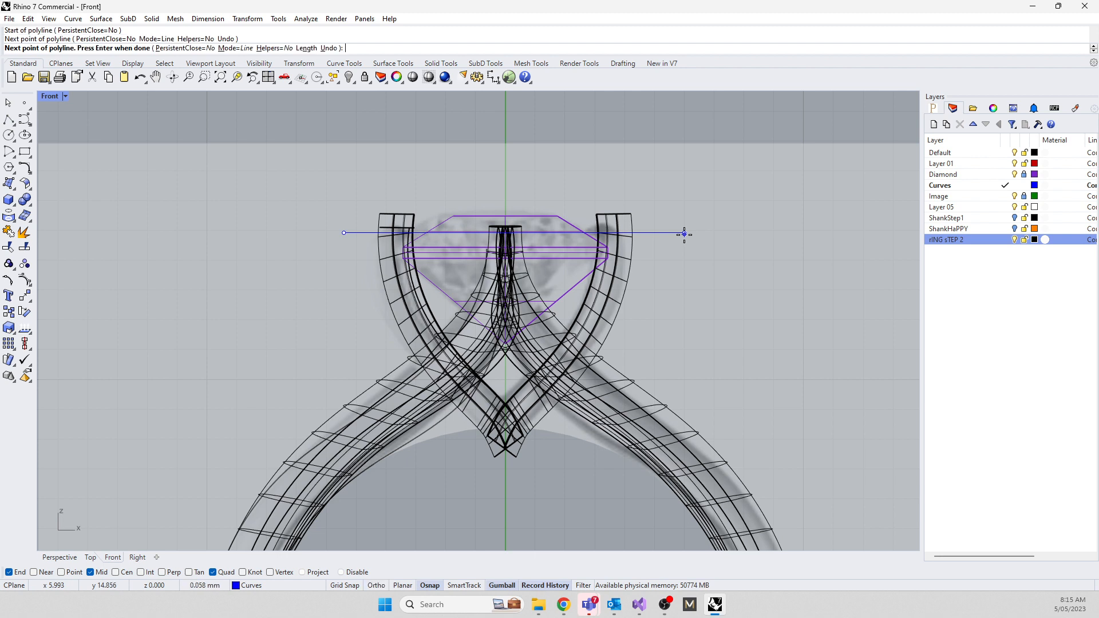
key("Return")
Split the two side prongs with the horizontal line as the cutting object
left_click(594, 211)
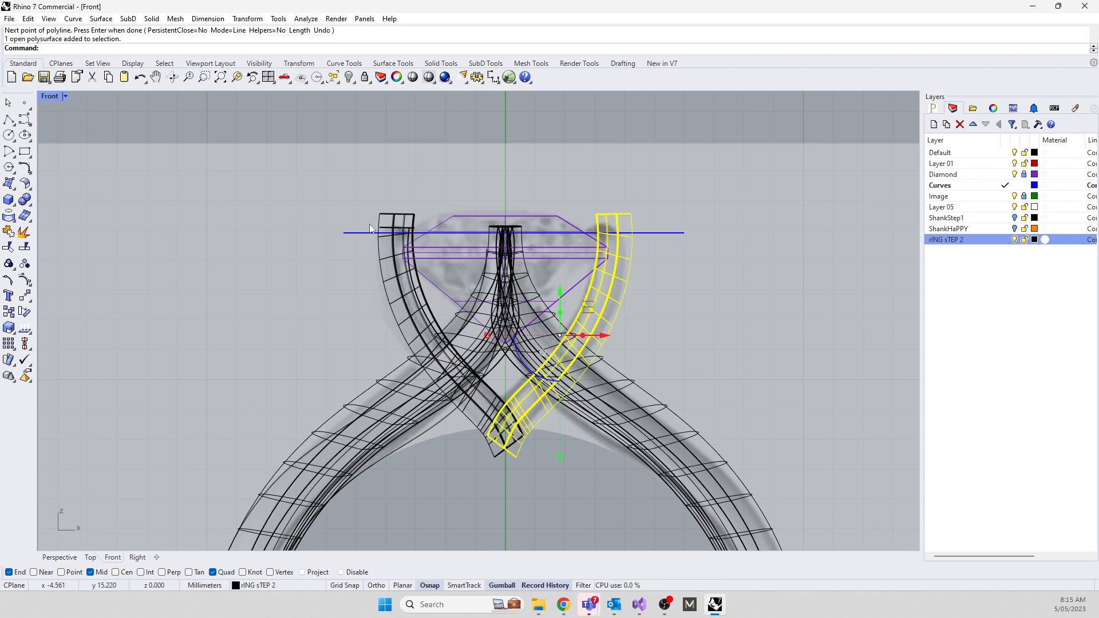
left_click(388, 222, "shift")
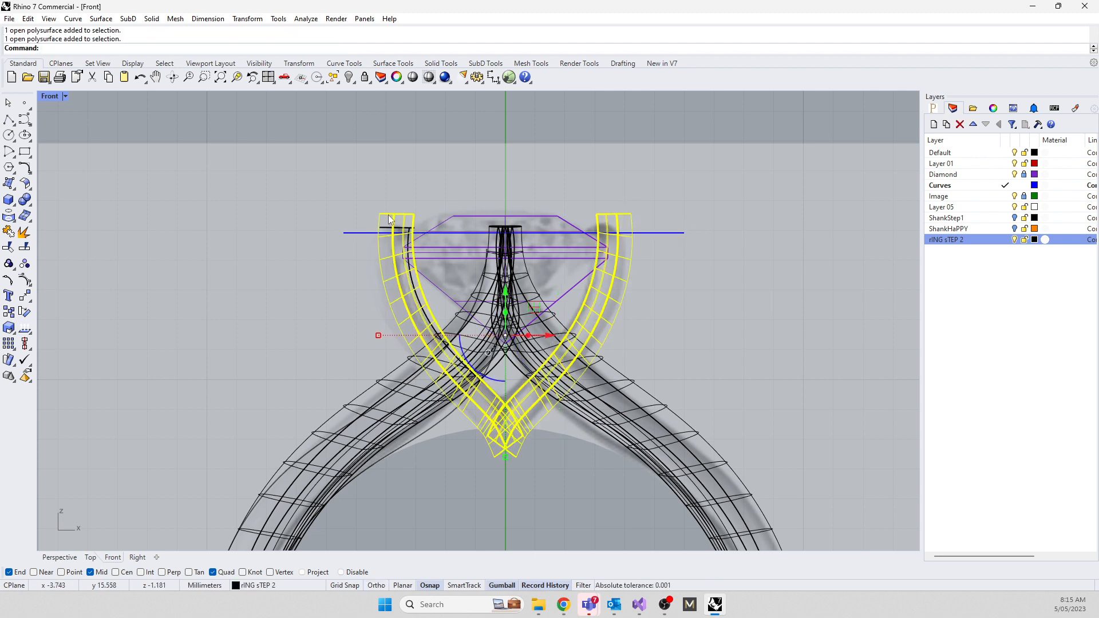
type("Split")
key("Return")
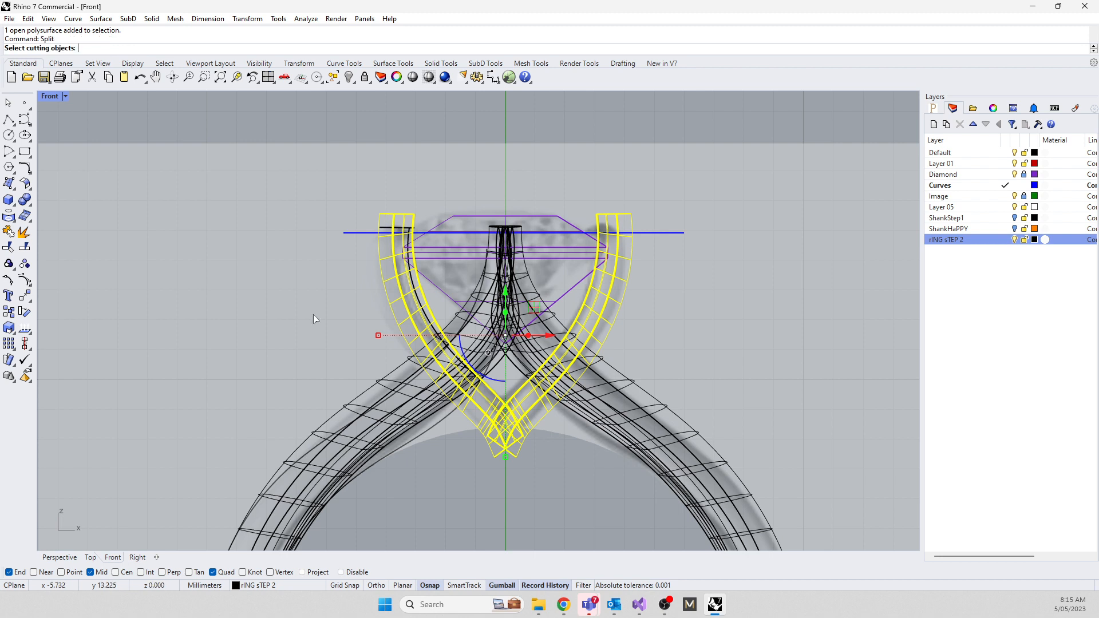
left_click(366, 234)
key("Return")
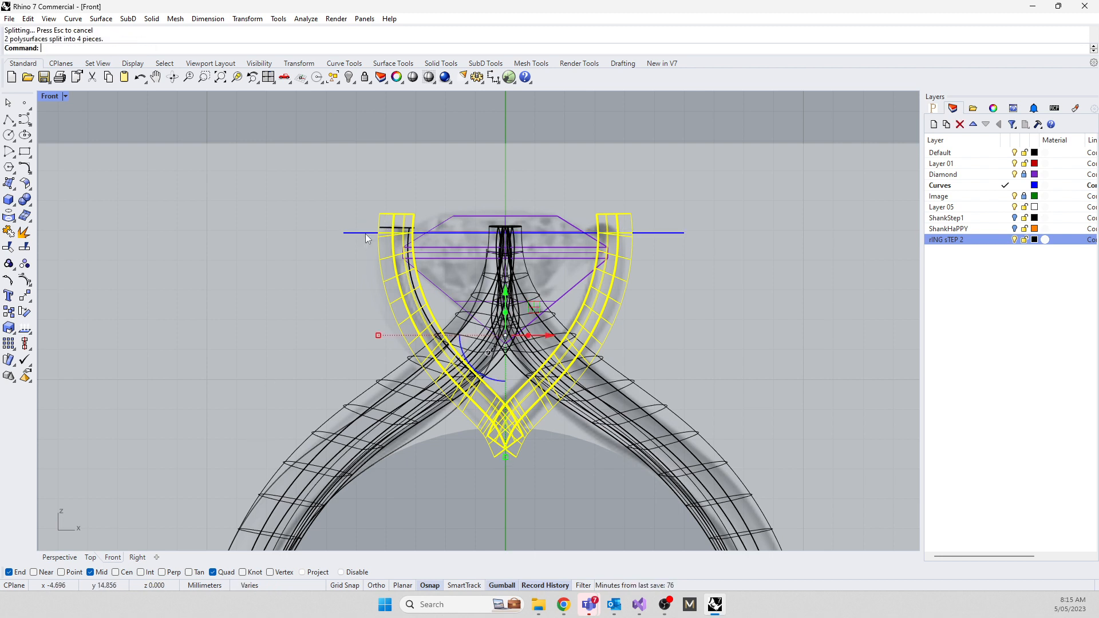
Delete the cut-off pieces of both side prongs above the horizontal line
left_click(379, 212)
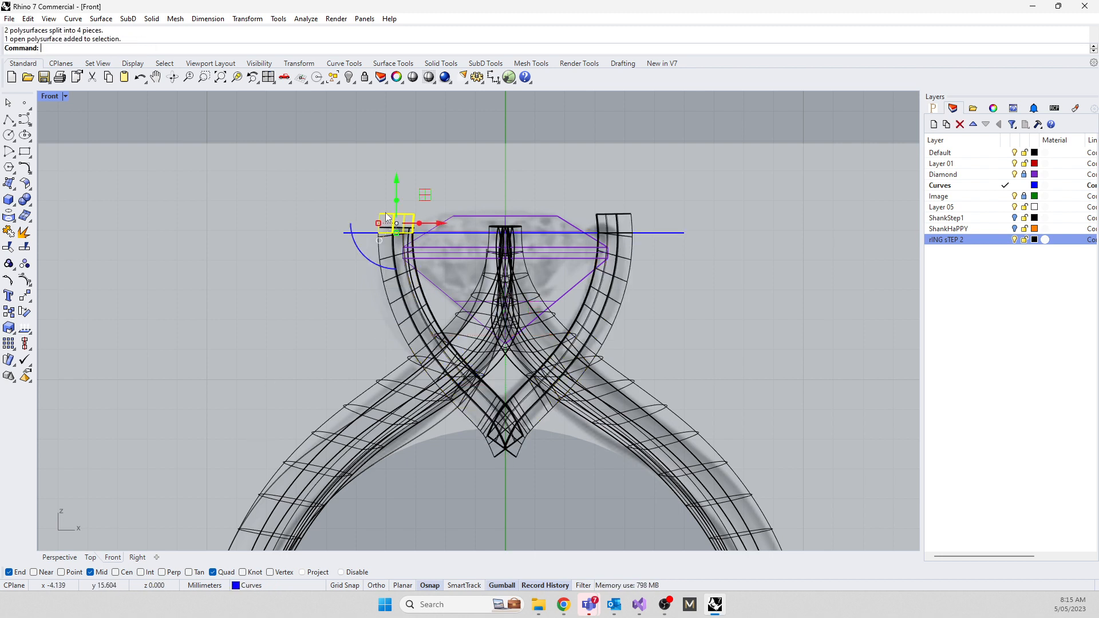
key("Delete")
key("Delete")
left_click(619, 215)
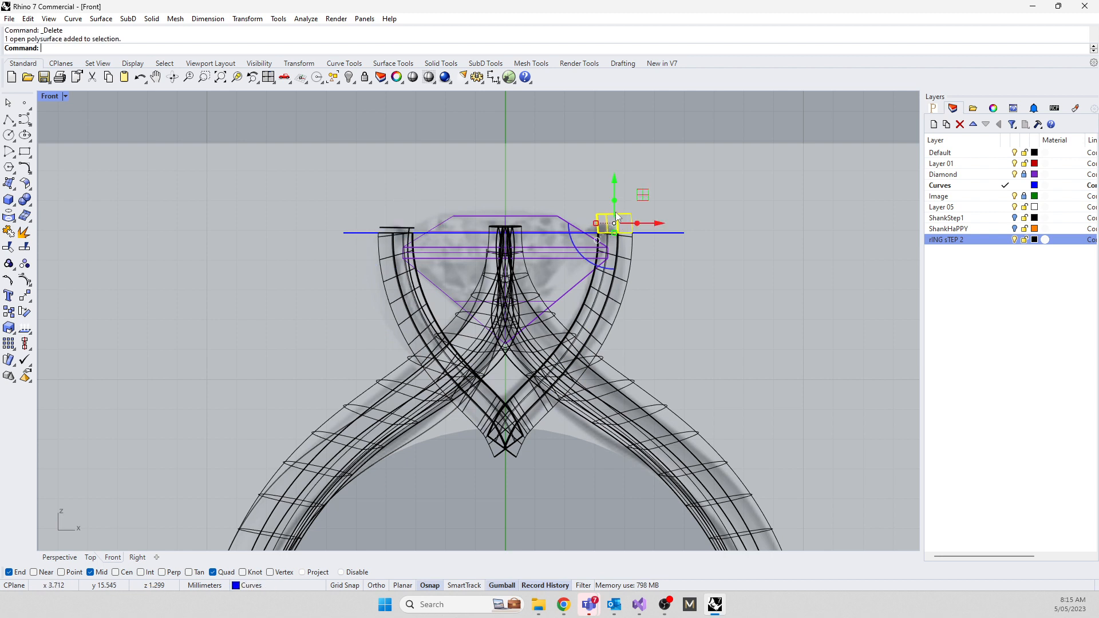
key("Delete")
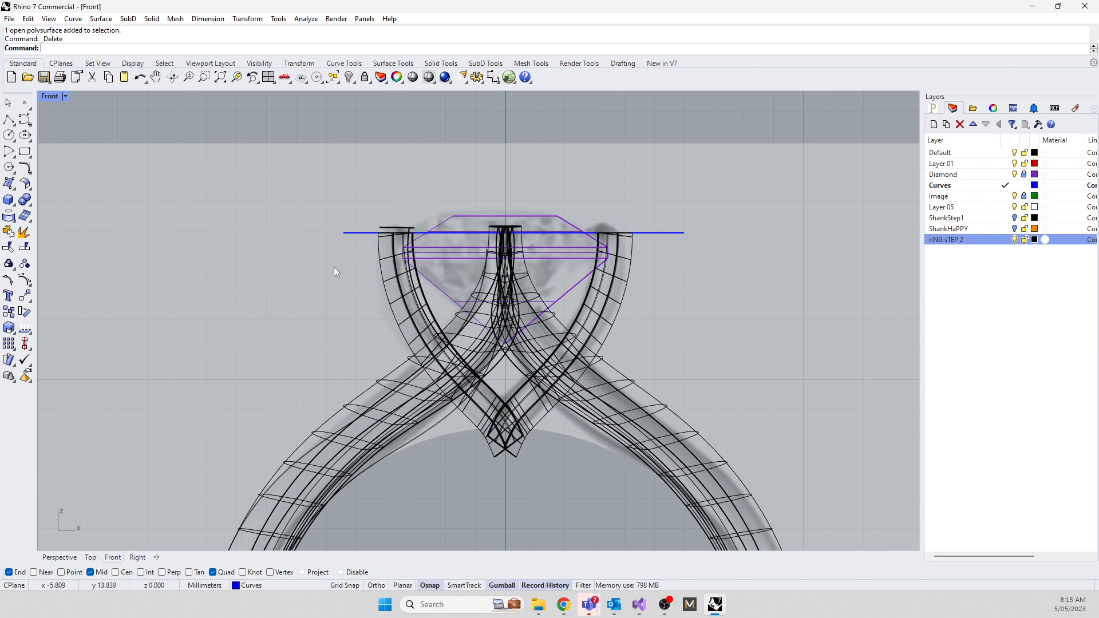
Cap the trimmed side prong on the negative X side
left_click(390, 275)
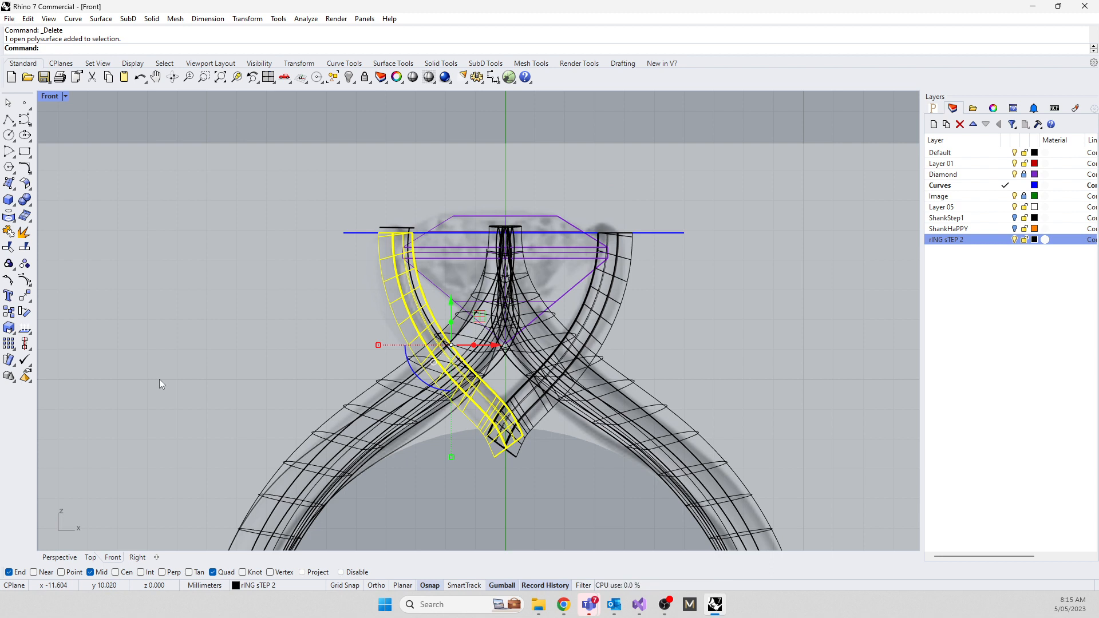
type("Cap")
key("Return")
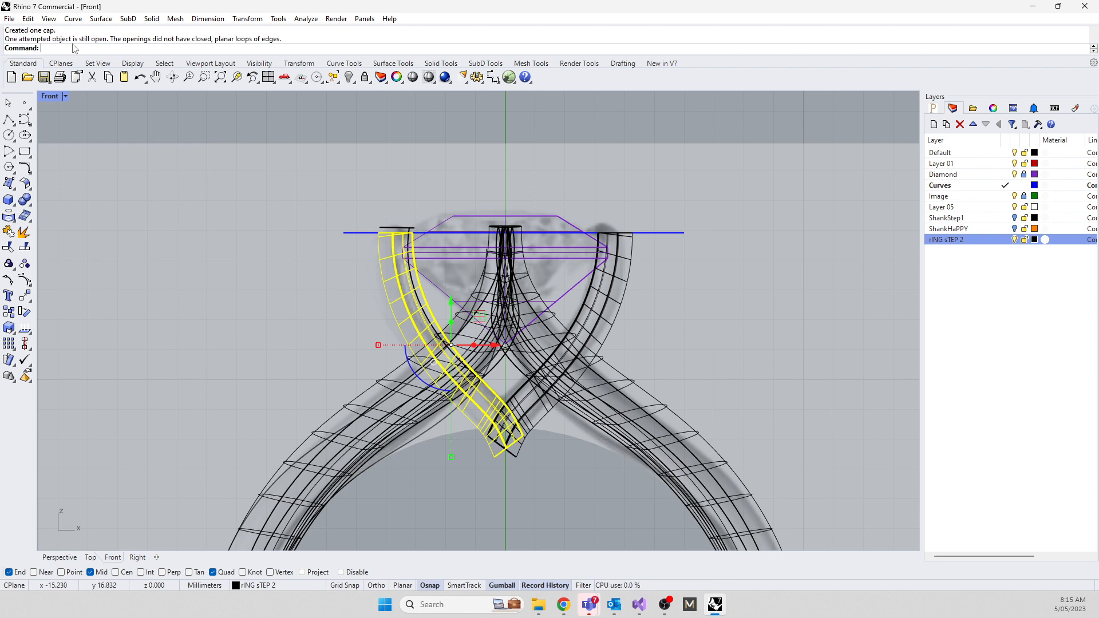
key("Escape")
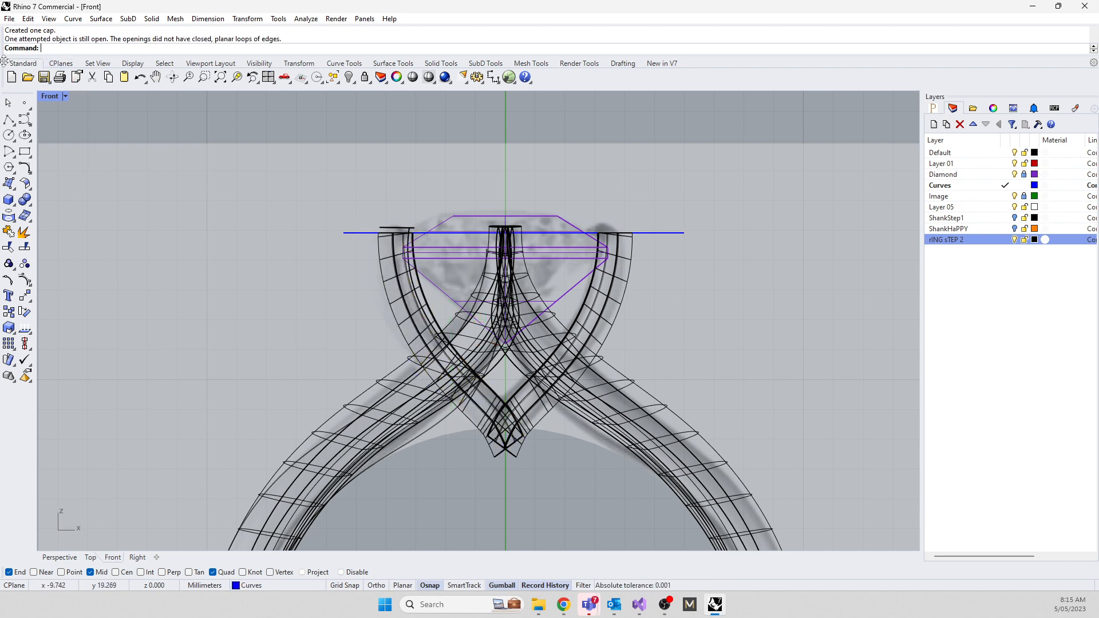
Cap the other trimmed side prong, picking it in the Perspective view
double_click(57, 95)
right_click_drag(599, 245, 675, 269)
scroll(632, 255, "up", 6)
left_click(663, 253)
right_click(663, 253)
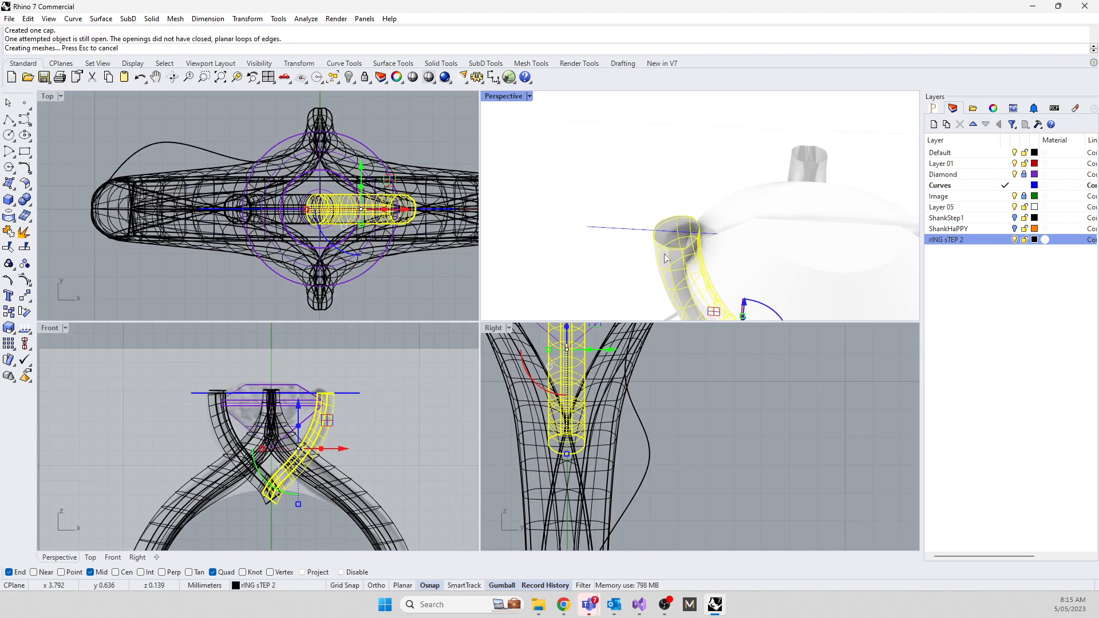
key("Escape")
Cap the two split-shank pieces whose prong ends meet on the negative Y side of the diamond
right_click_drag(601, 209, 655, 253)
scroll(664, 235, "up", 5)
left_click(678, 210)
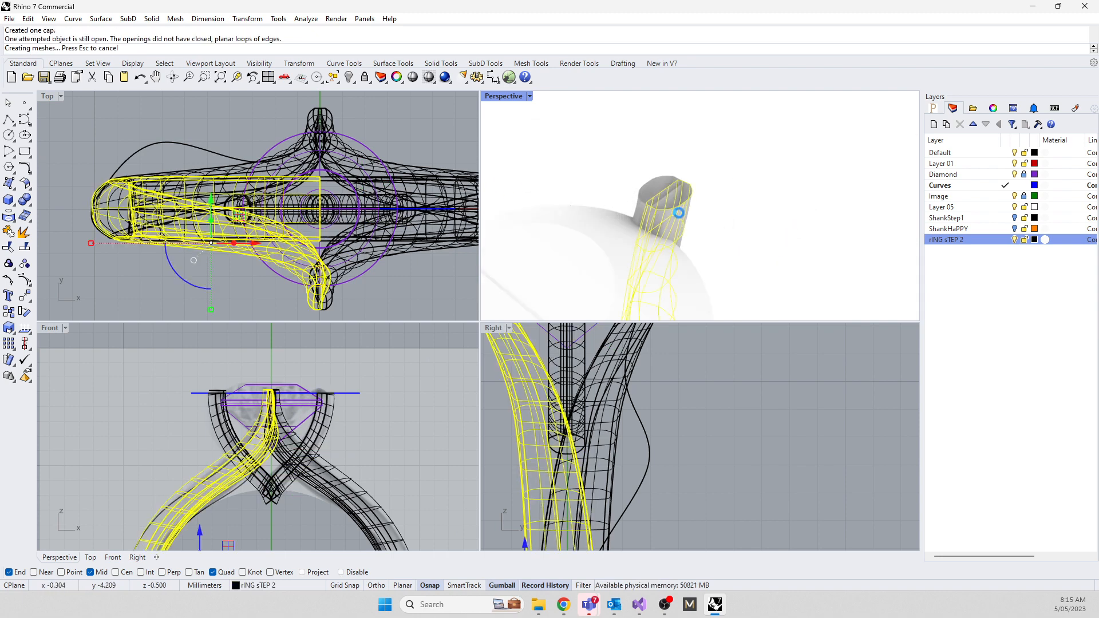
left_click(651, 183)
right_click(651, 183)
scroll(651, 183, "down", 6)
right_click_drag(603, 203, 665, 171)
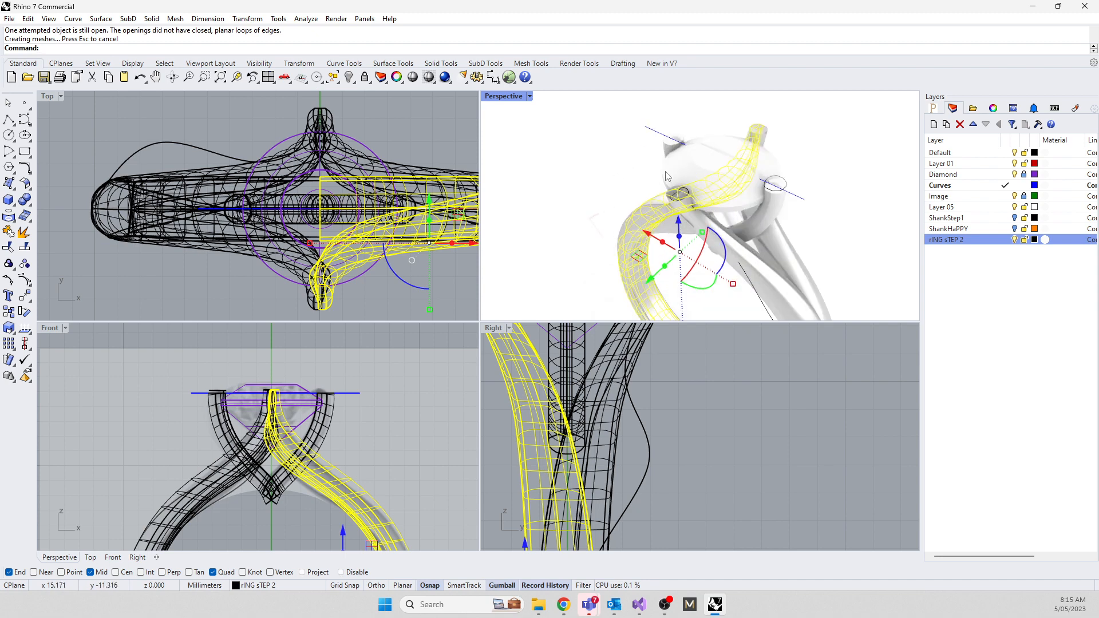
Cap the two split-shank pieces whose prong ends meet on the positive Y side of the diamond
left_click(578, 169)
scroll(679, 205, "up", 7)
left_click(679, 205)
right_click(679, 205)
left_click(663, 173)
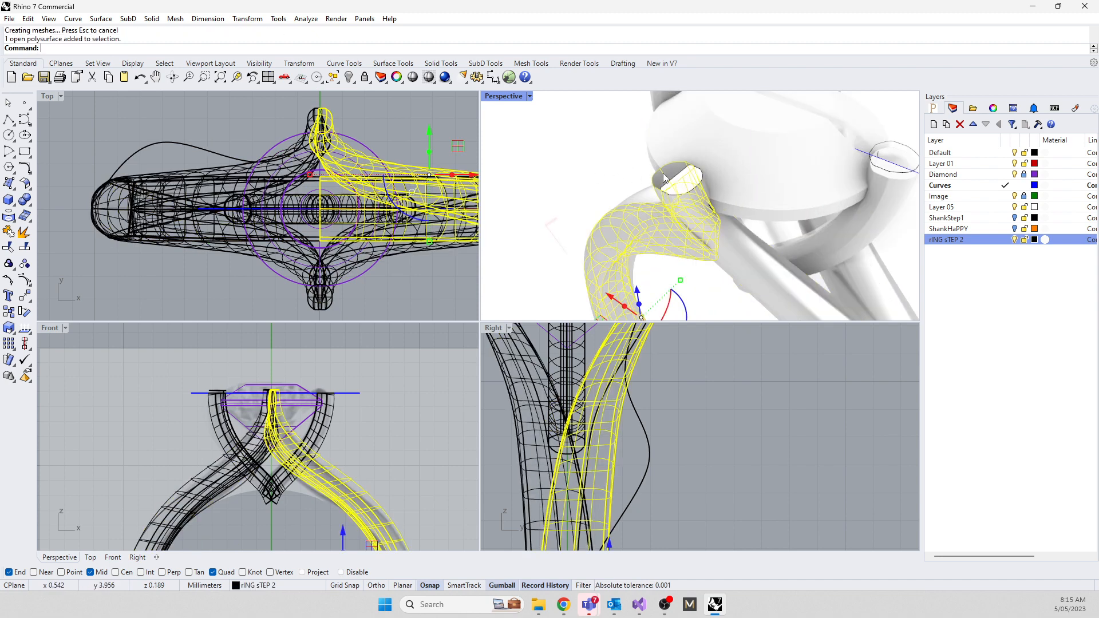
right_click(626, 153)
left_click(605, 151)
scroll(605, 153, "down", 7)
right_click_drag(605, 160, 722, 169)
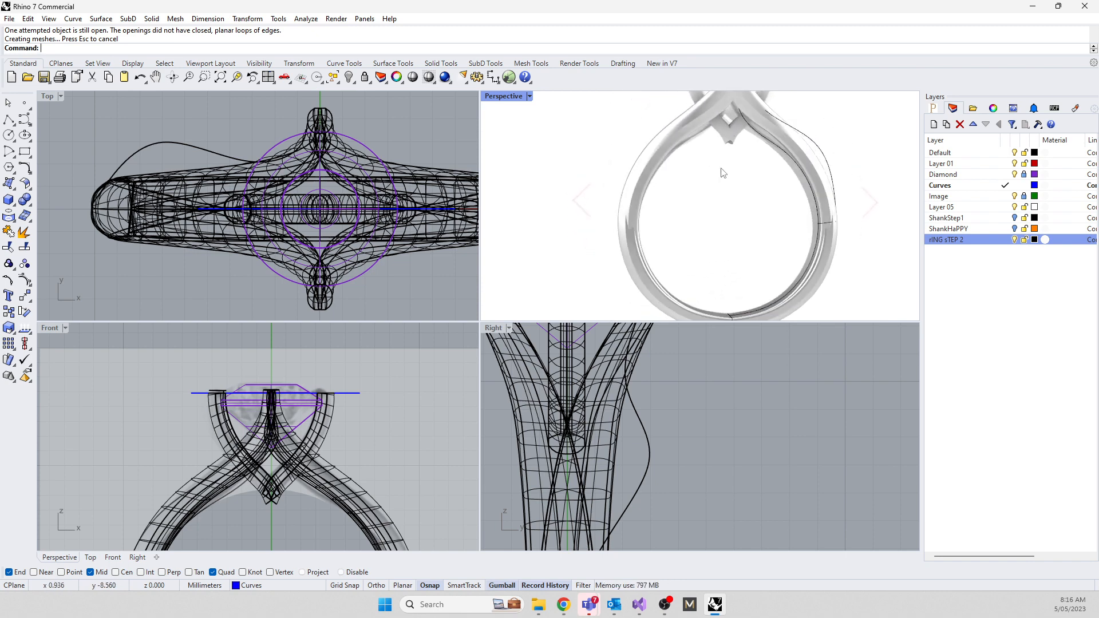
Draw a circle about 16.8 mm in diameter centred on the origin in the Front view, matching the finger hole
scroll(292, 392, "down", 6)
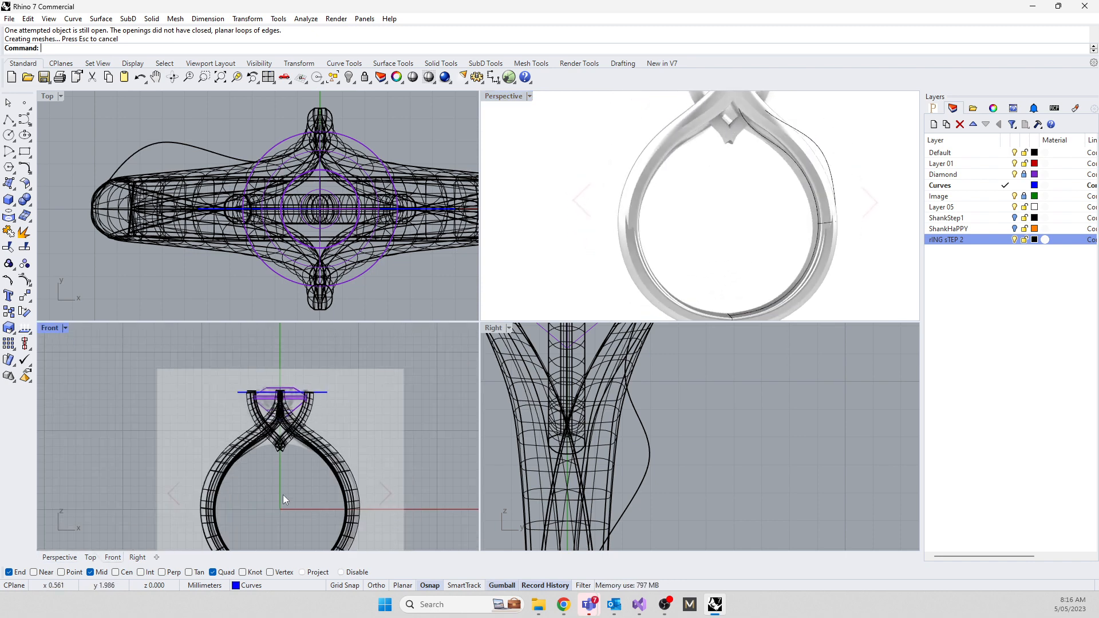
scroll(266, 458, "up", 5)
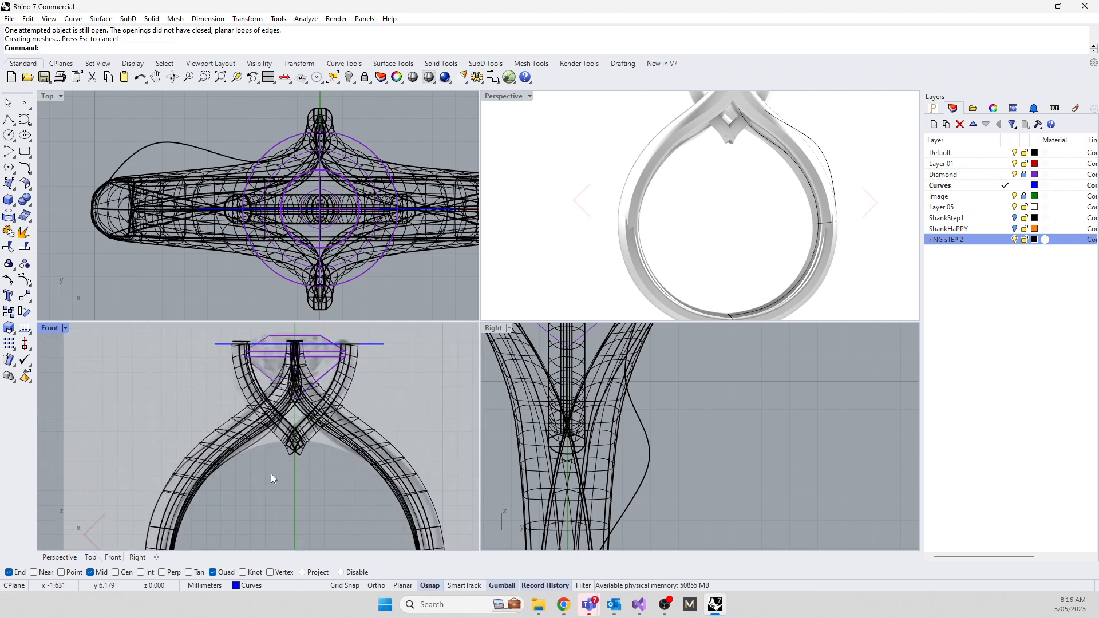
type("Circle")
key("Return")
type("0")
key("Return")
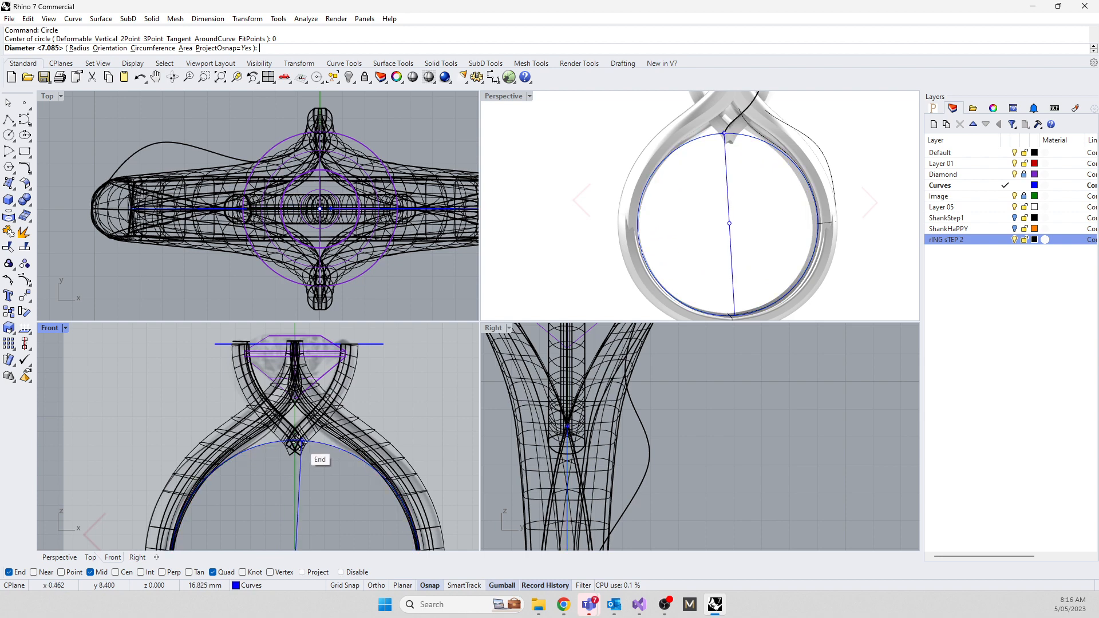
scroll(316, 458, "up", 5)
scroll(247, 443, "up", 3)
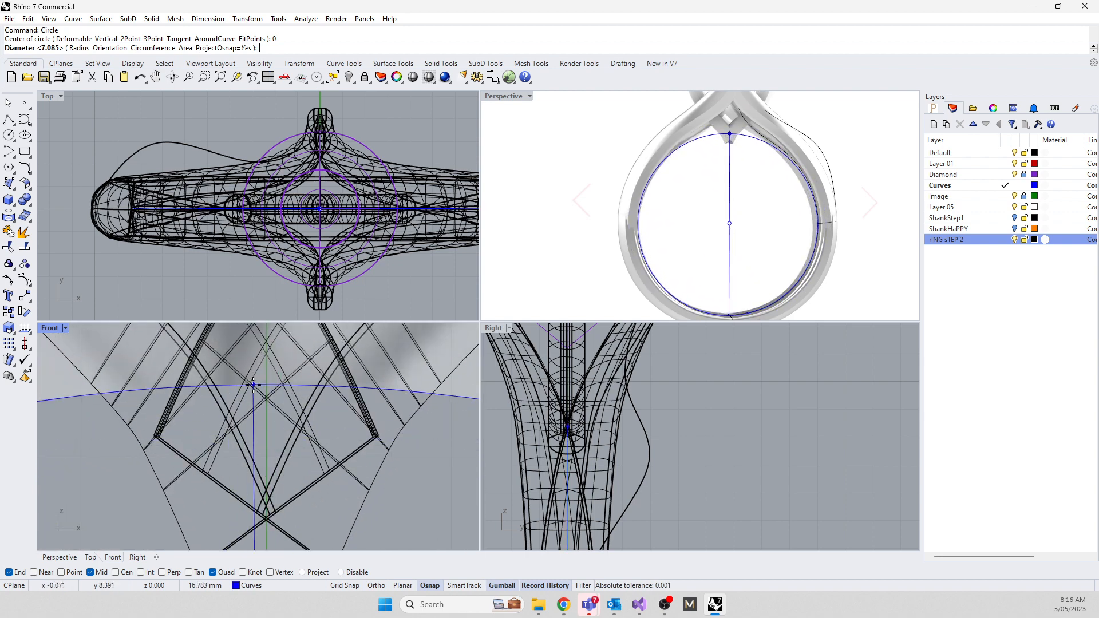
left_click(268, 384)
scroll(276, 417, "down", 7)
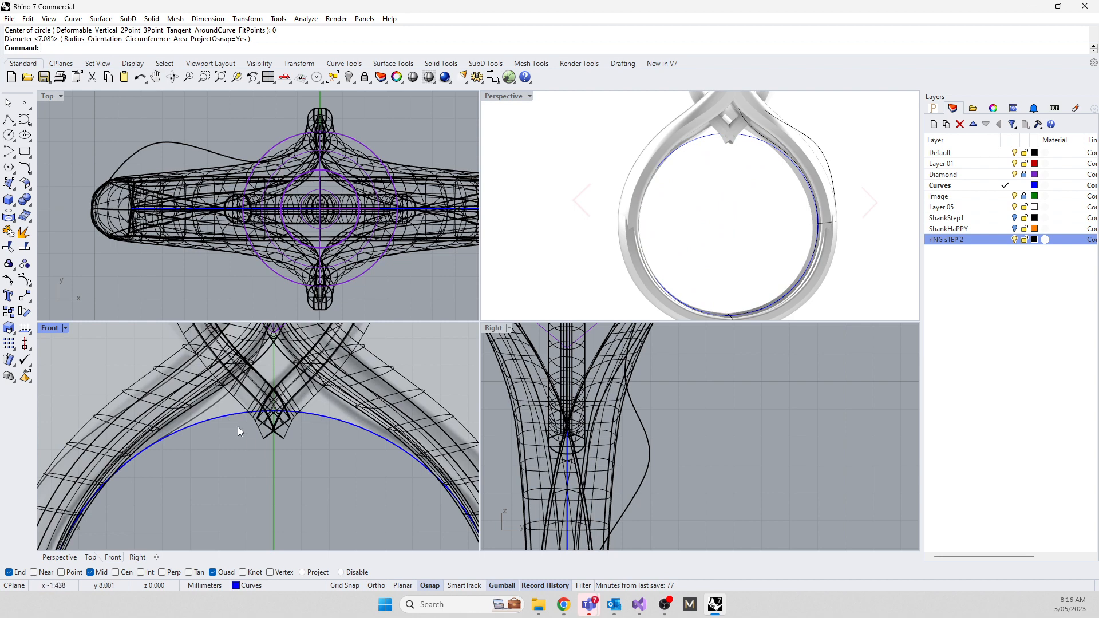
Split the two side prongs with the finger-hole circle and delete their lower tips inside it
left_click_drag(288, 456, 257, 427)
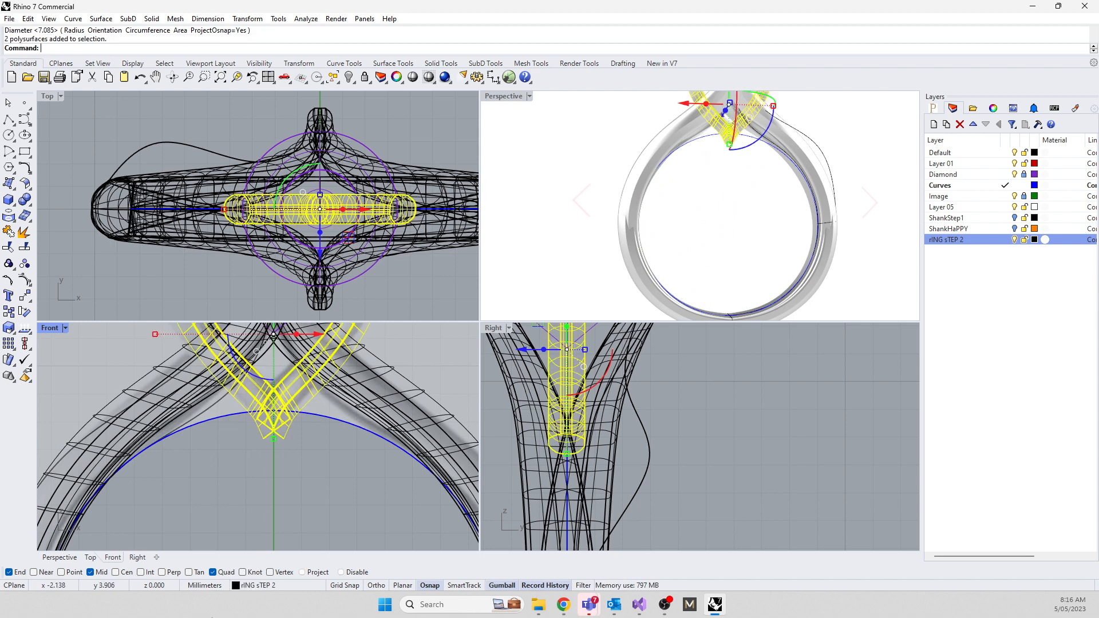
type("plit")
key("Return")
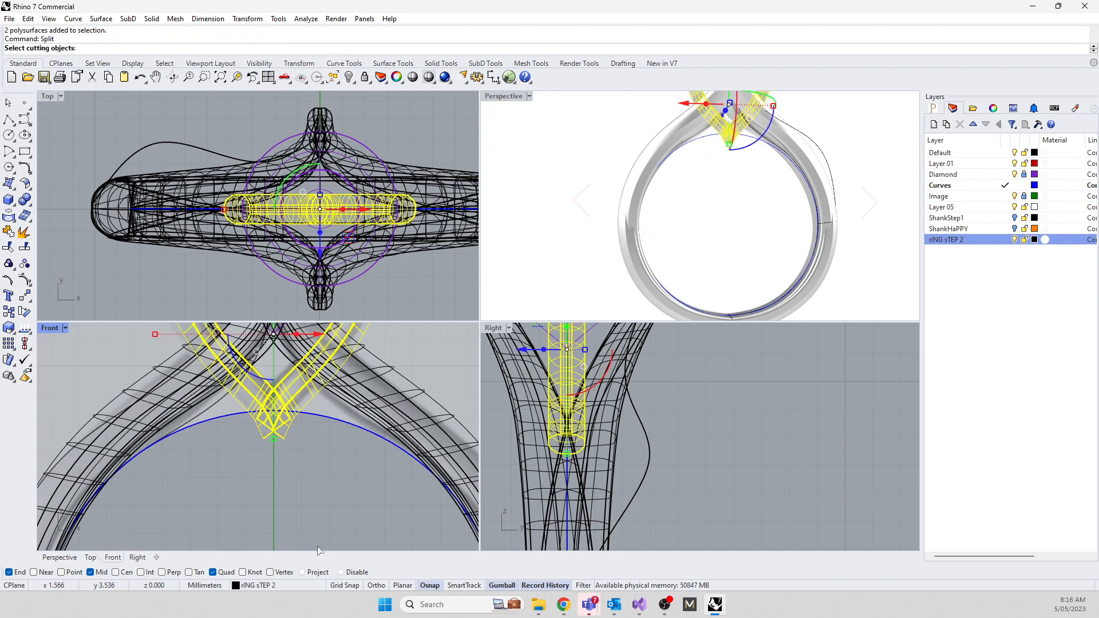
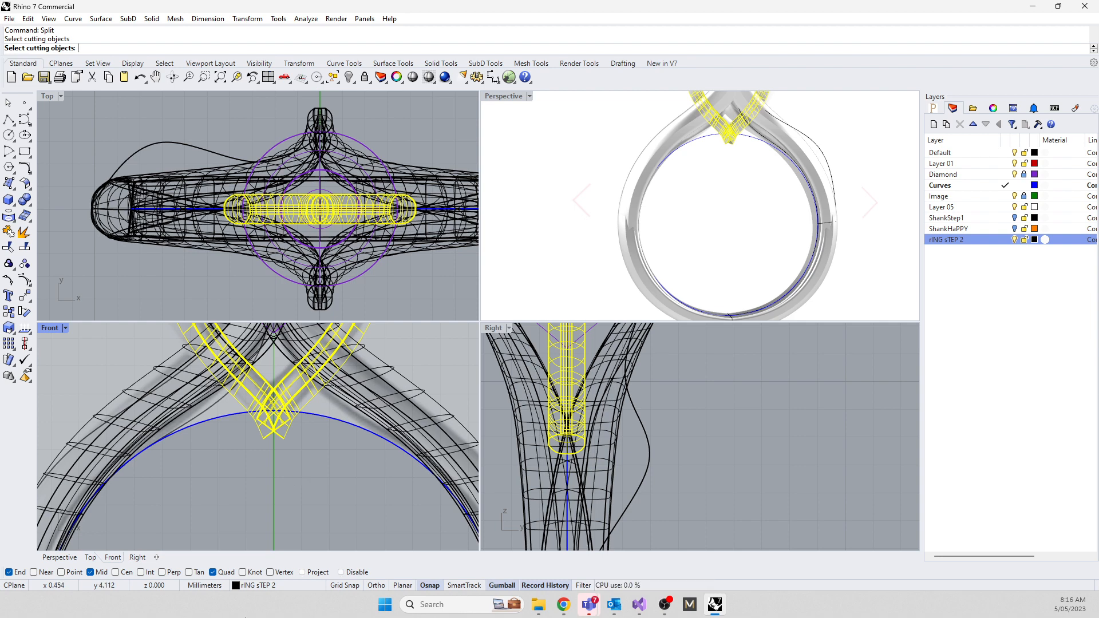
left_click(227, 419)
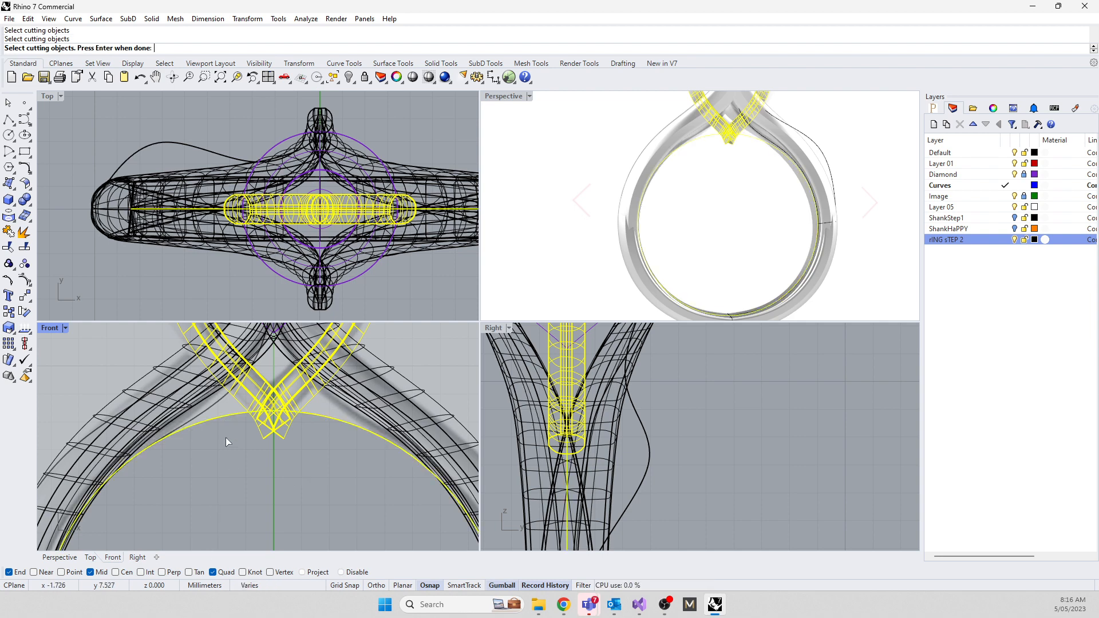
key("Return")
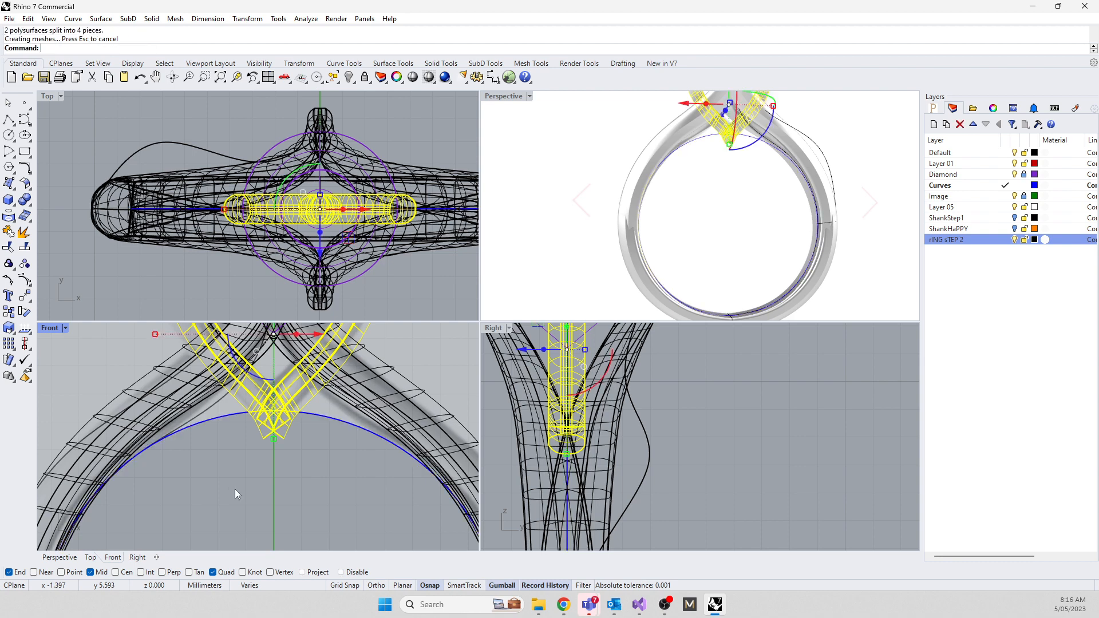
left_click(270, 431)
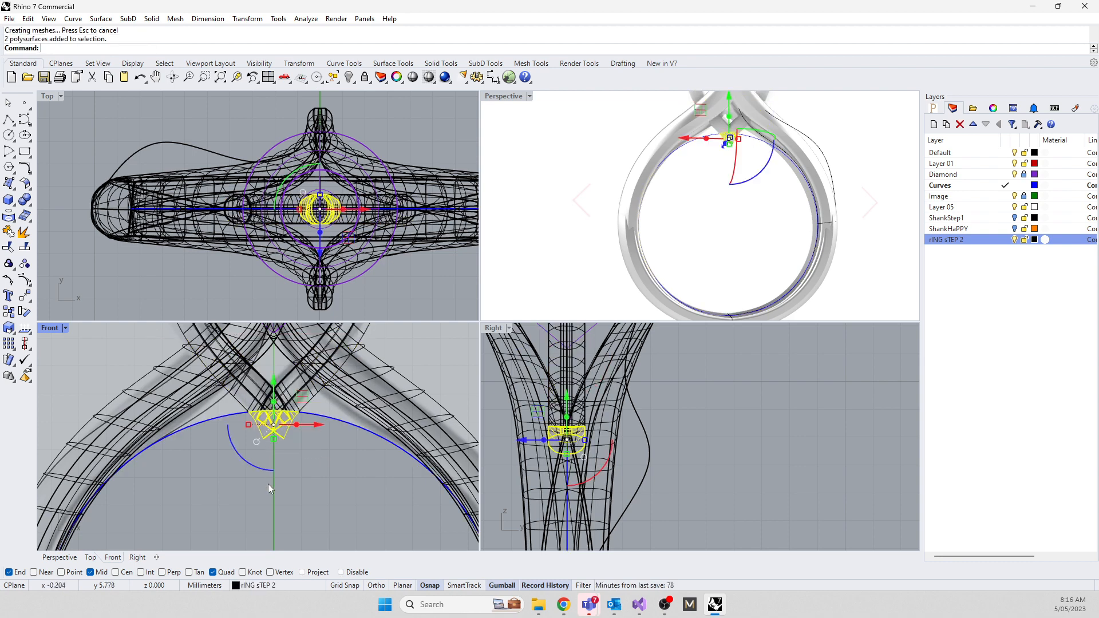
key("Delete")
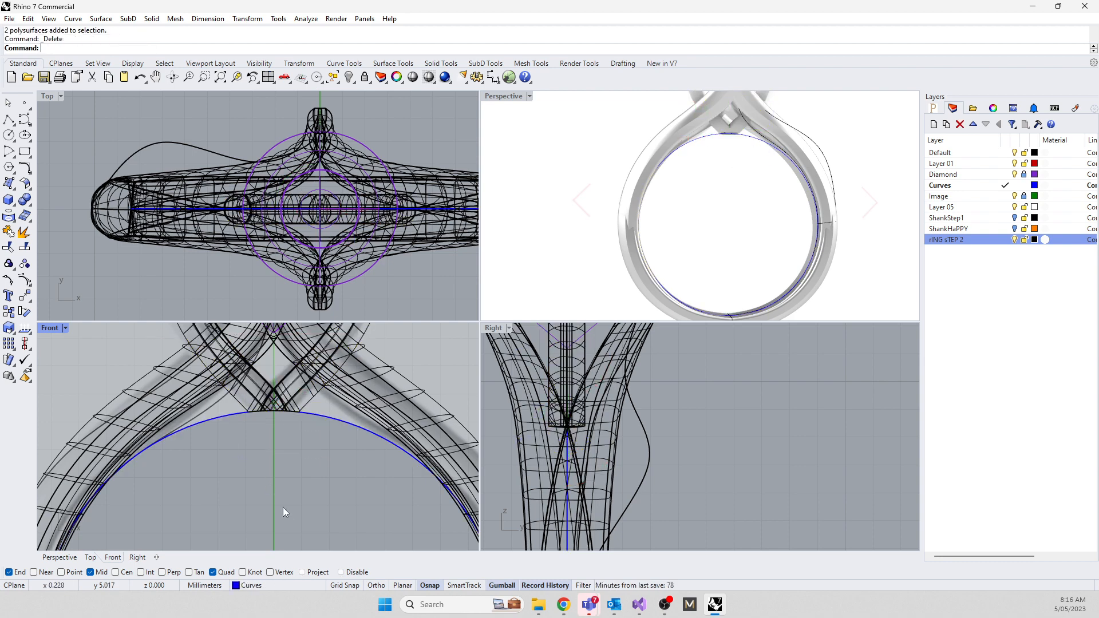
Undo the deletion of the side prongs' lower tips inside the finger hole
right_click_drag(653, 226, 713, 95)
scroll(706, 115, "up", 5)
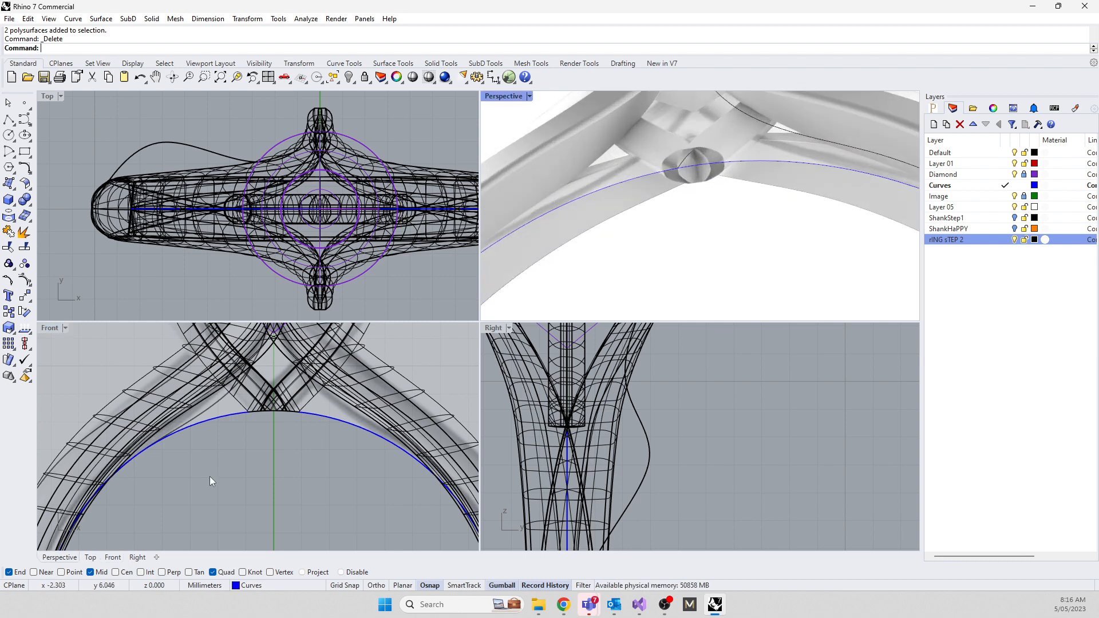
key("ctrl+z")
left_click(245, 436)
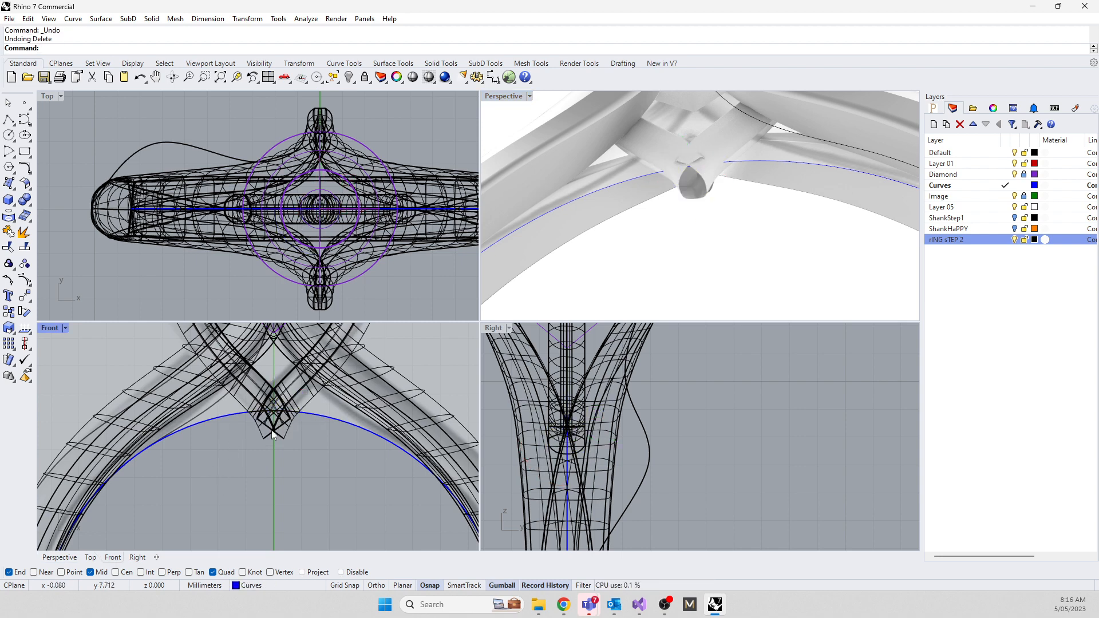
Draw a horizontal line about 2 mm long across the side prongs, just below the top of the finger-hole circle in the Front view
scroll(292, 421, "up", 2)
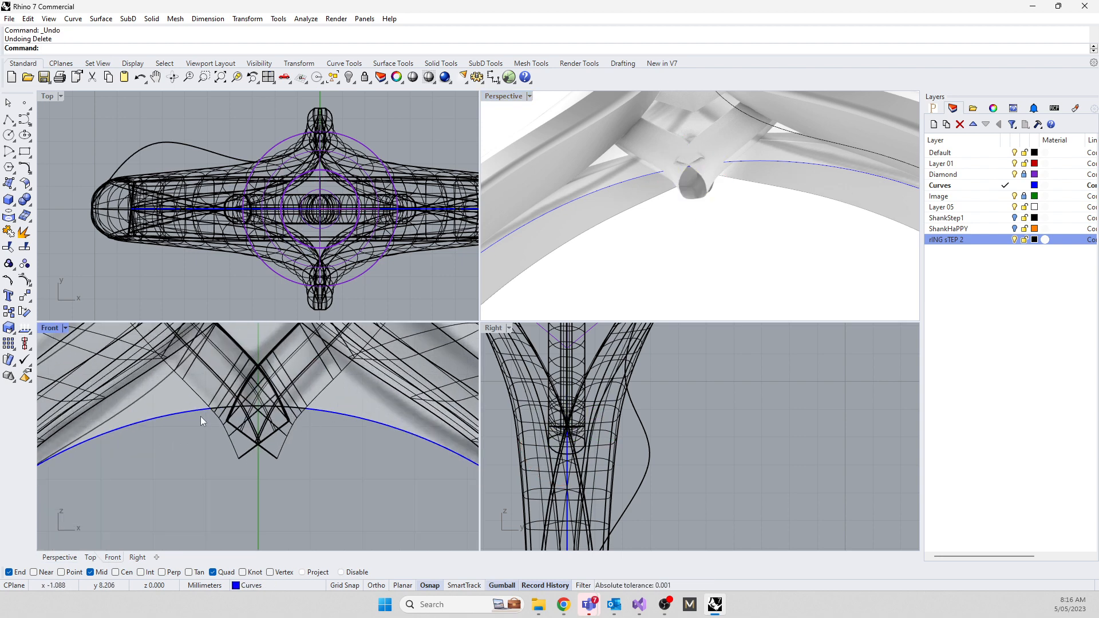
type("line")
key("Return")
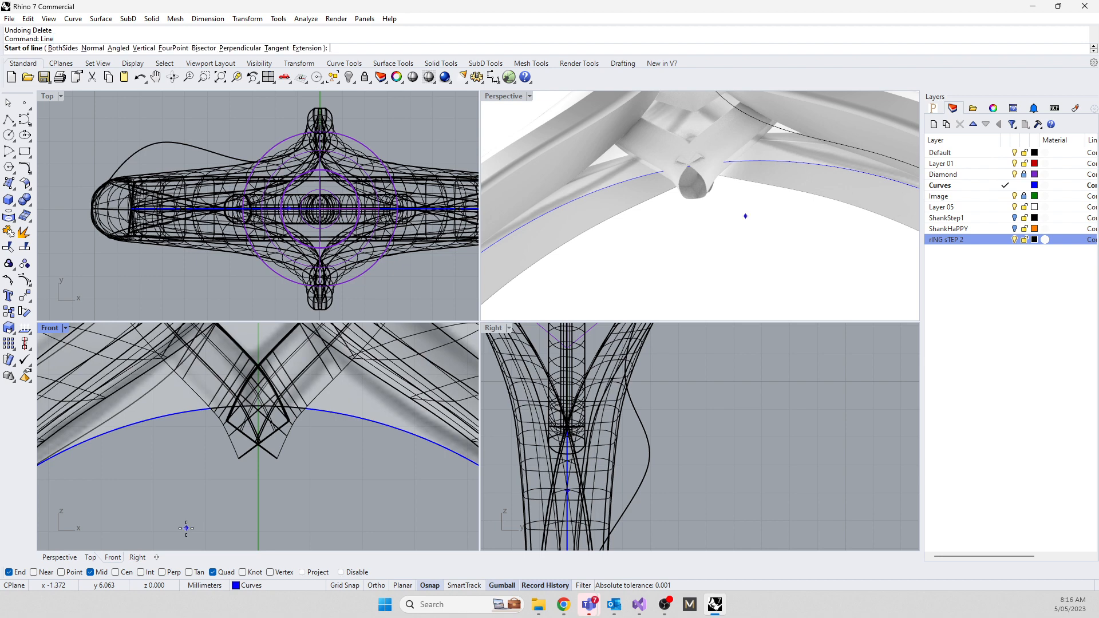
scroll(264, 401, "up", 1)
scroll(264, 400, "up", 1)
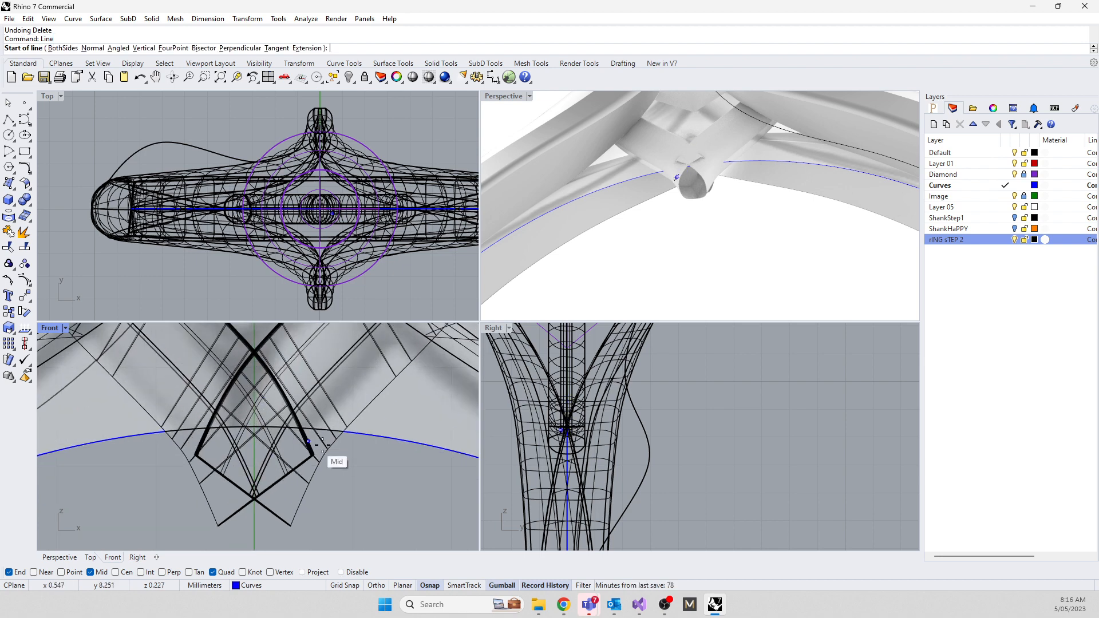
left_click(349, 444)
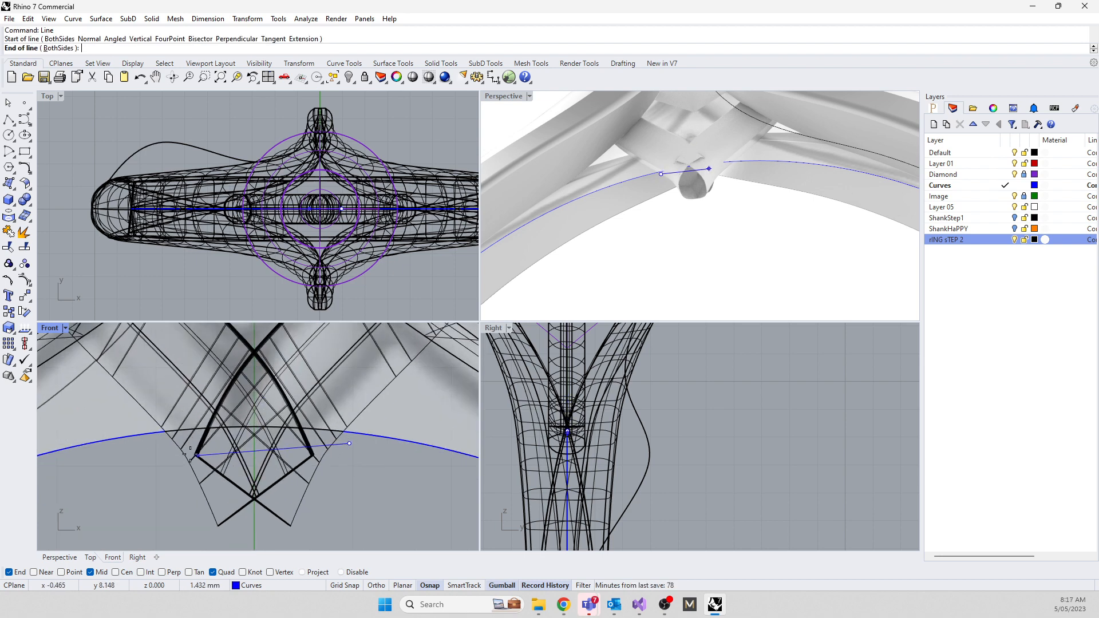
key("shift")
left_click(152, 453, "shift")
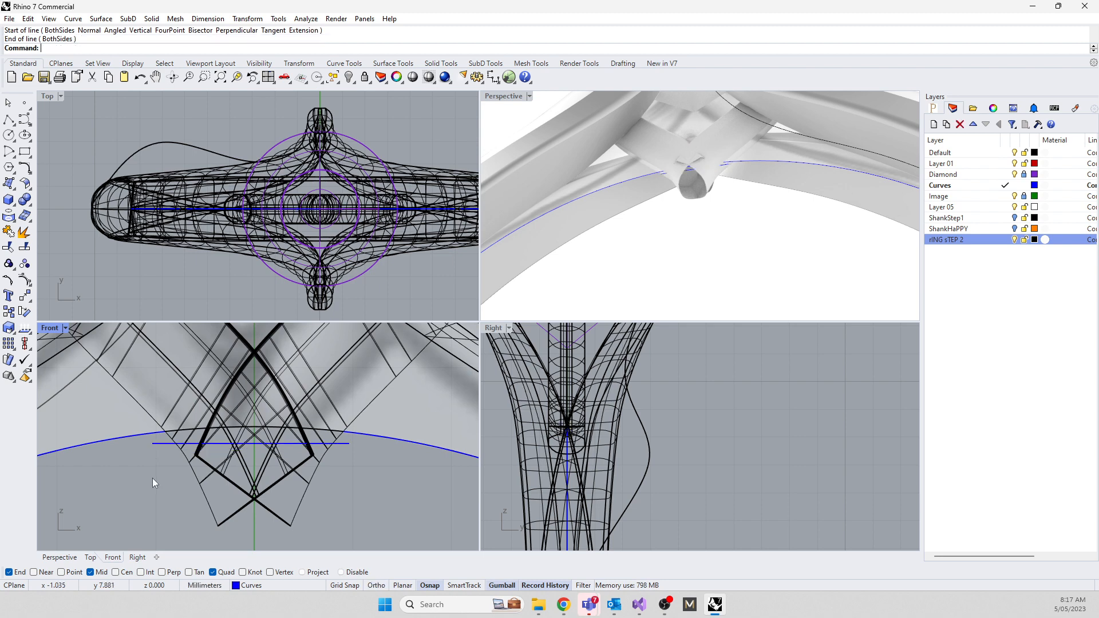
Undo the horizontal line and the circle split so both side prongs are whole again
left_click_drag(320, 505, 228, 471)
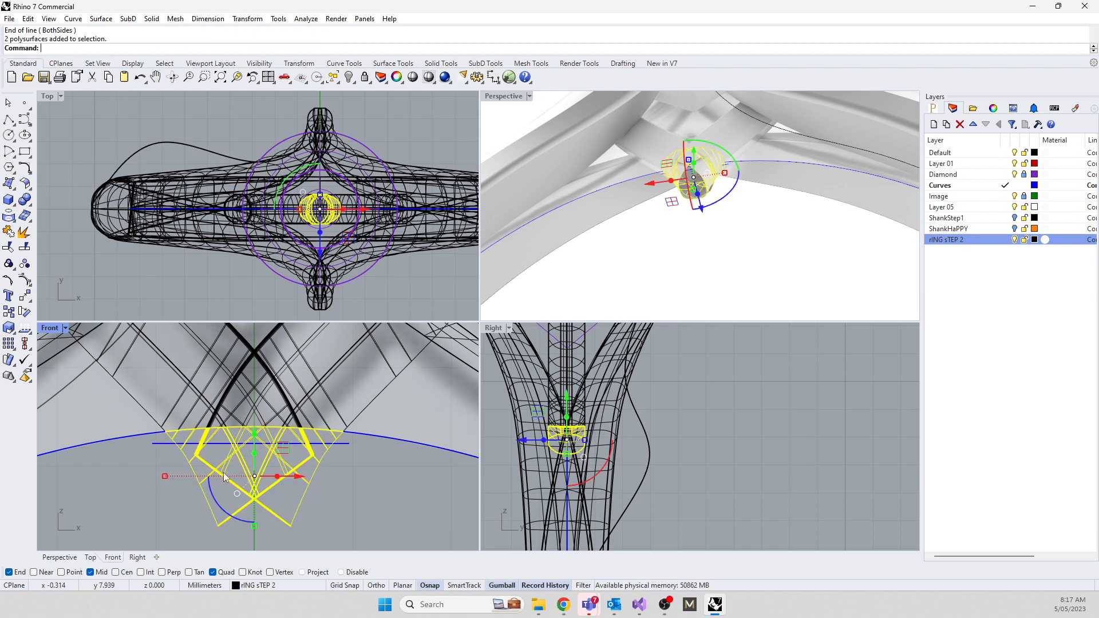
key("ctrl+z")
key("ctrl+z")
left_click(103, 483)
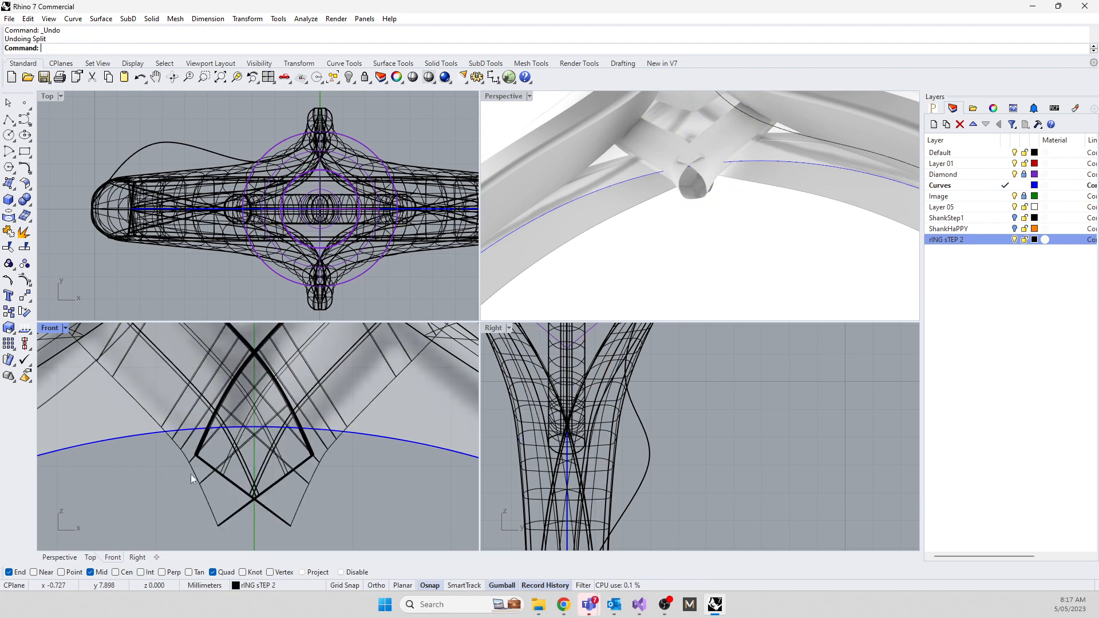
Draw a horizontal line about 1.9 mm long across the unsplit side prongs, slightly below the finger-hole circle's top in the Front view
left_click(197, 460)
key("Escape")
type("Line")
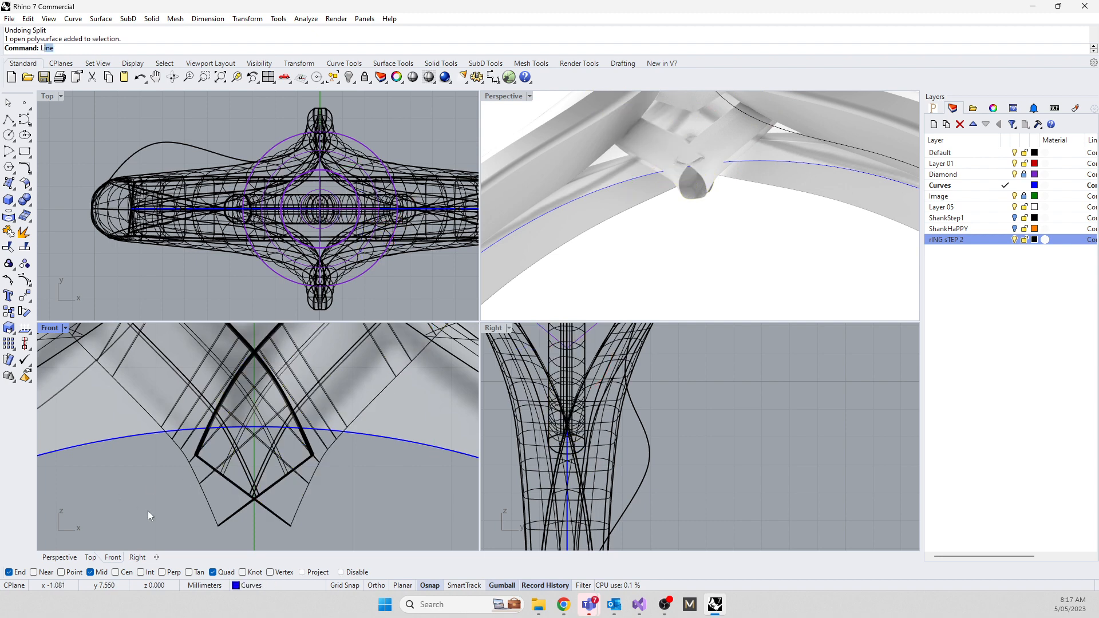
key("Return")
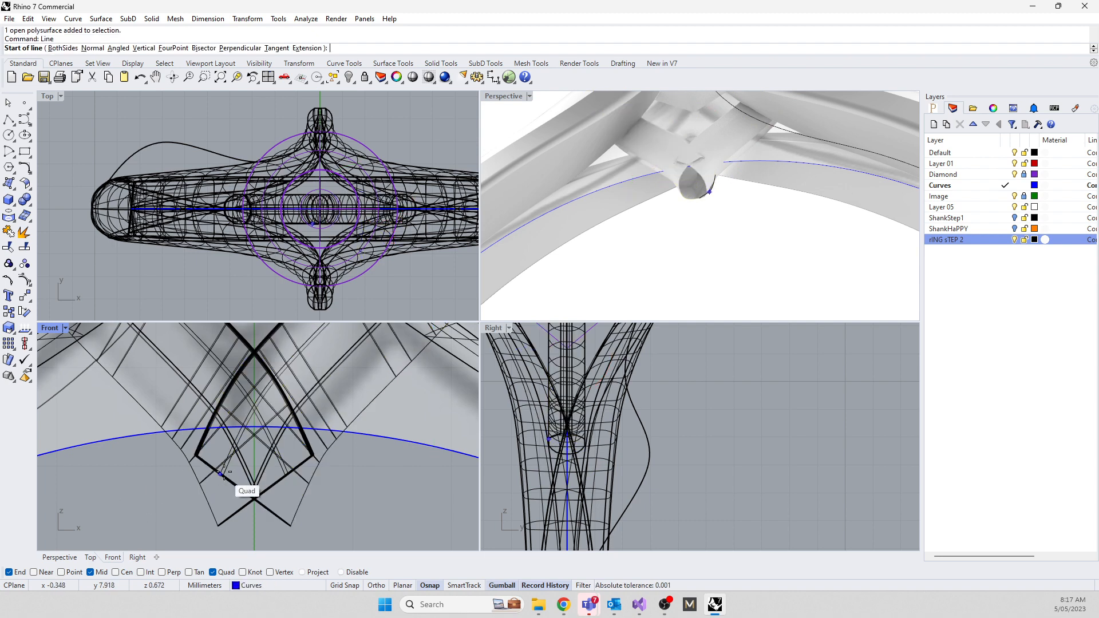
left_click(349, 442)
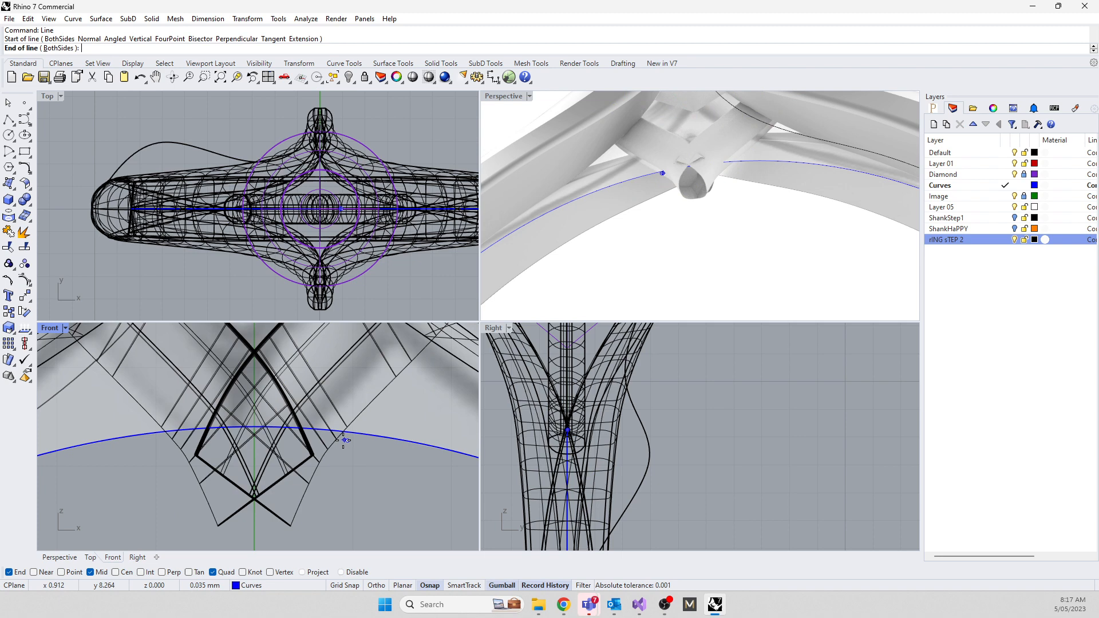
left_click(165, 454, "shift")
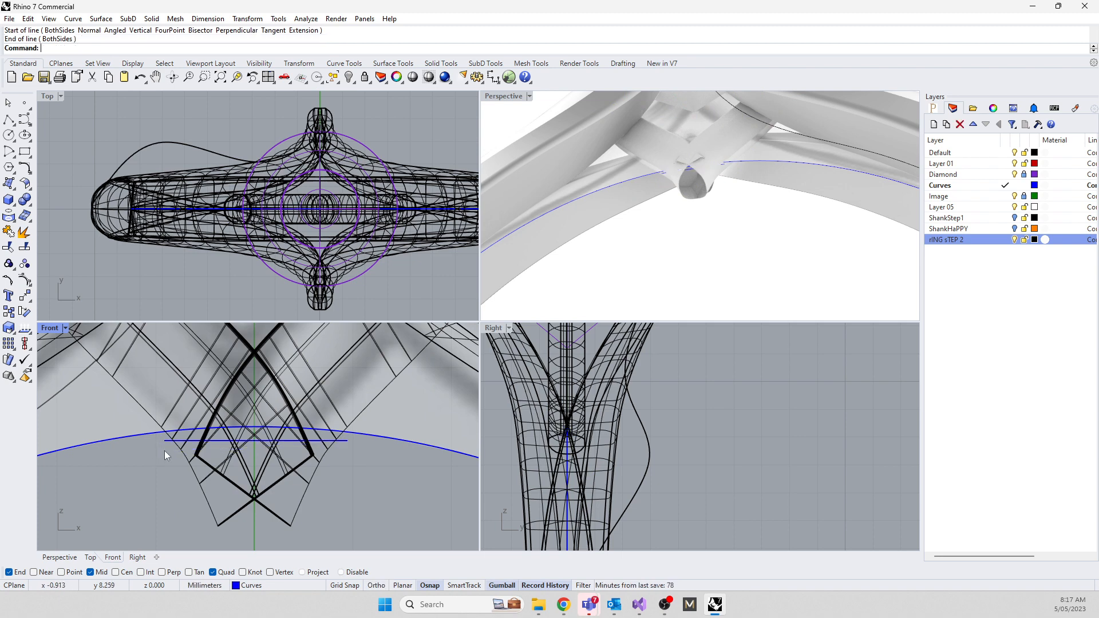
Split both side prongs with the horizontal line and delete their tips below it
scroll(705, 160, "up", 4)
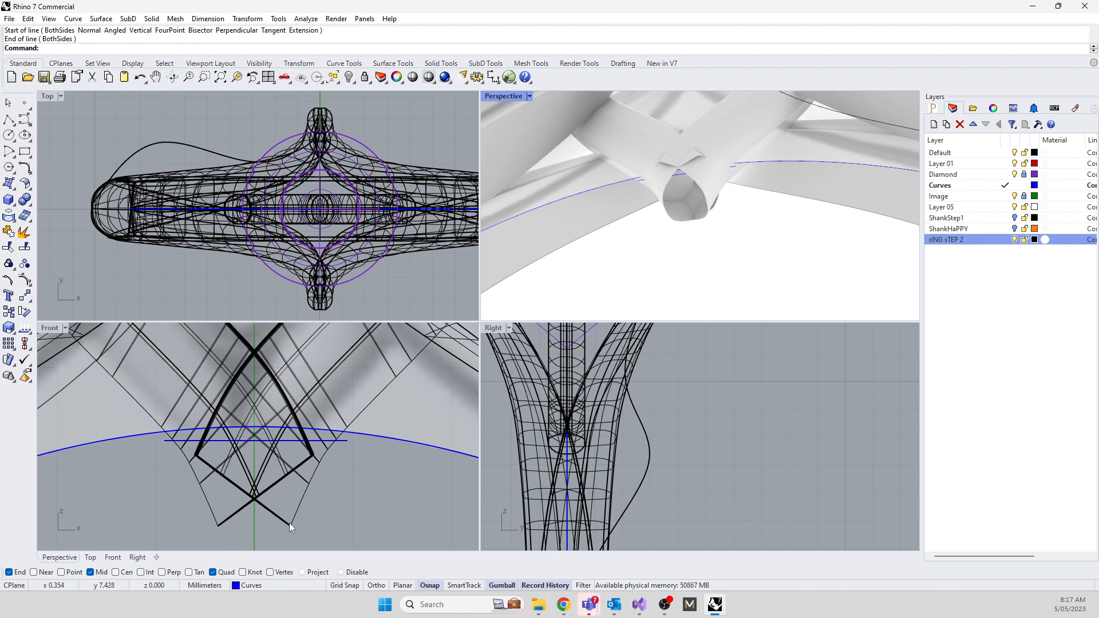
left_click(153, 480)
left_click(257, 487)
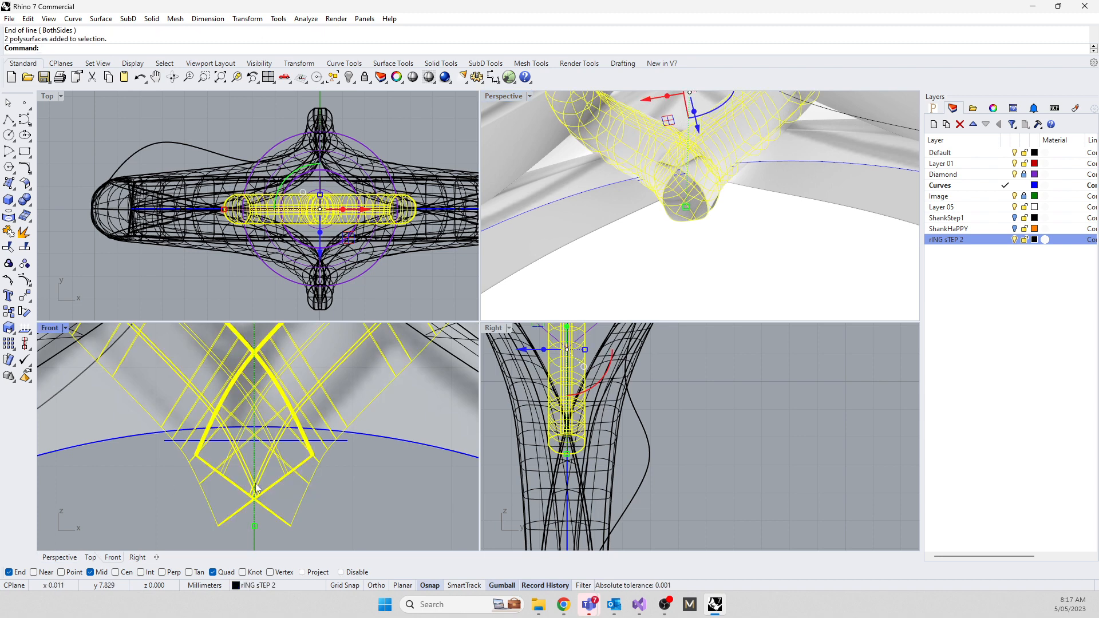
type("split")
key("Return")
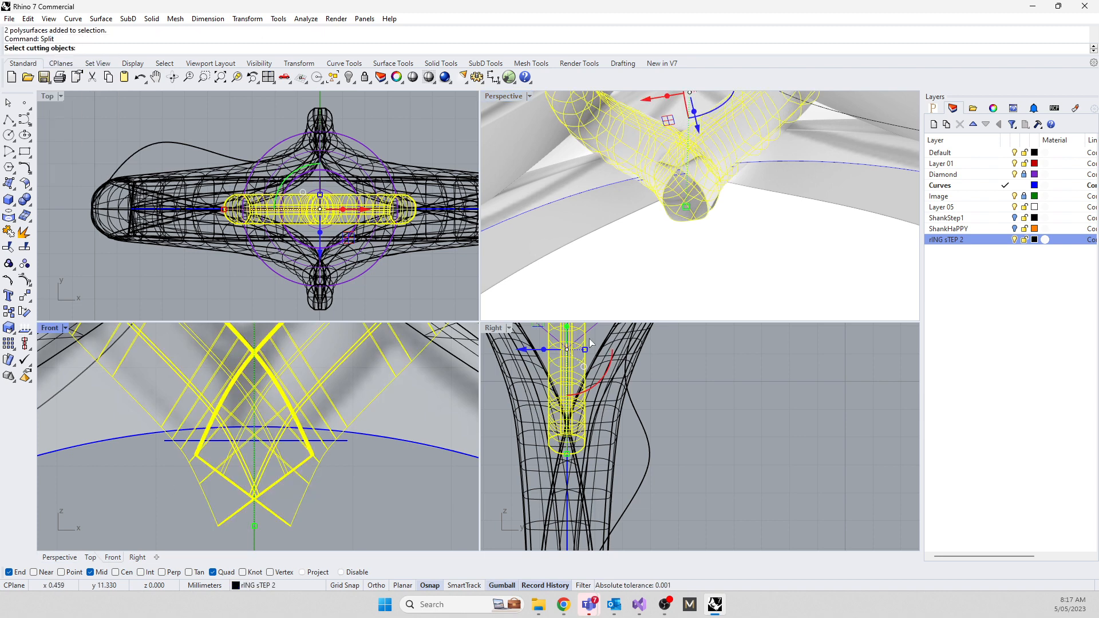
left_click(340, 443)
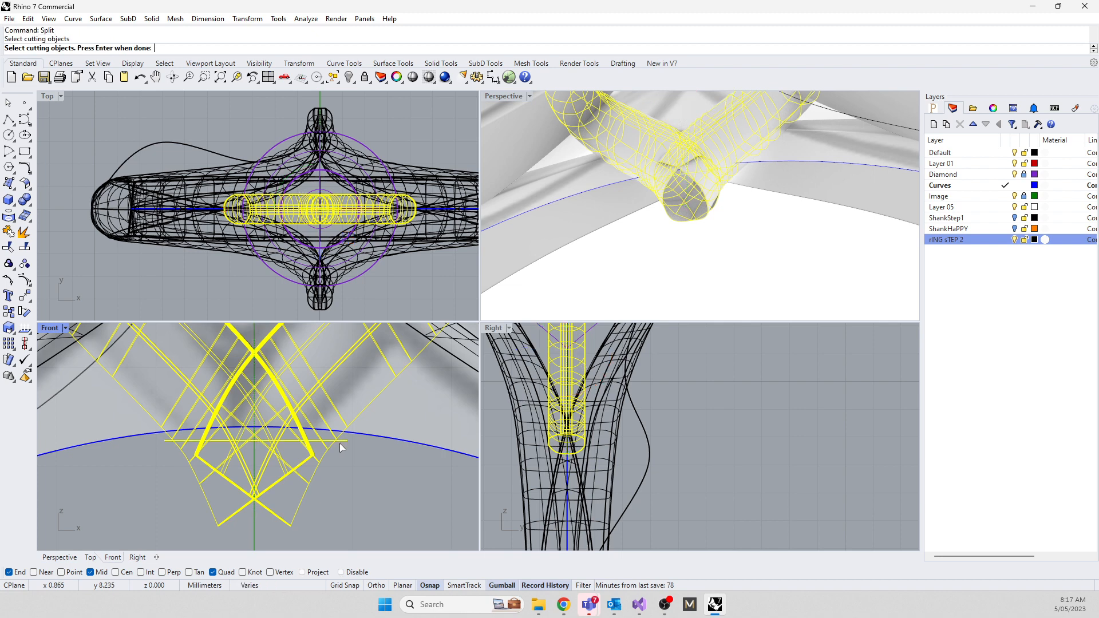
key("Return")
left_click_drag(253, 454, 253, 453)
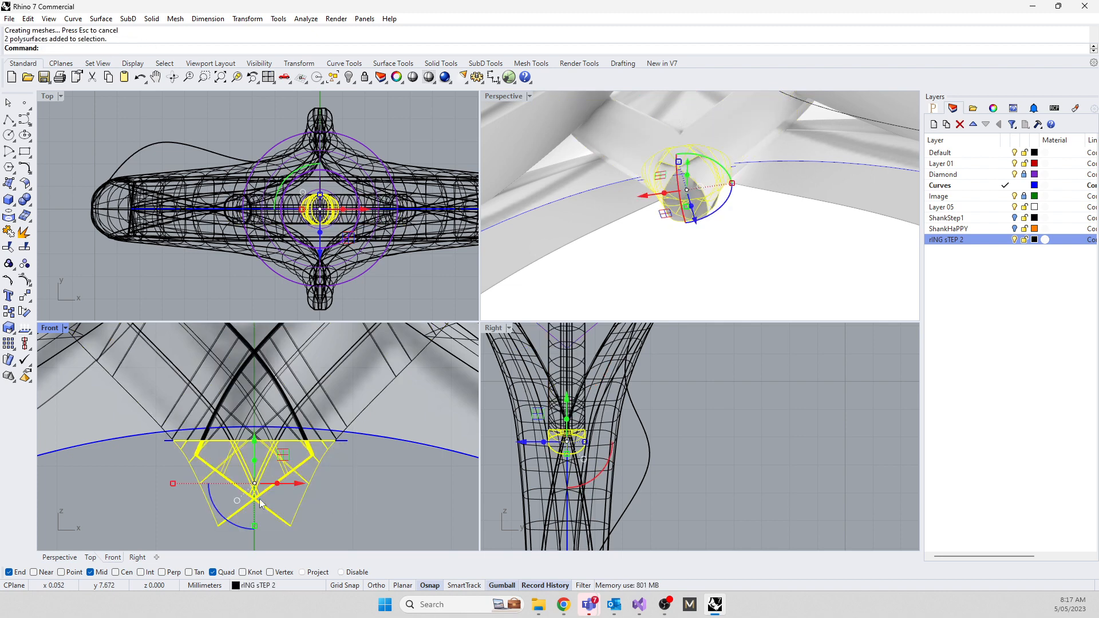
key("Delete")
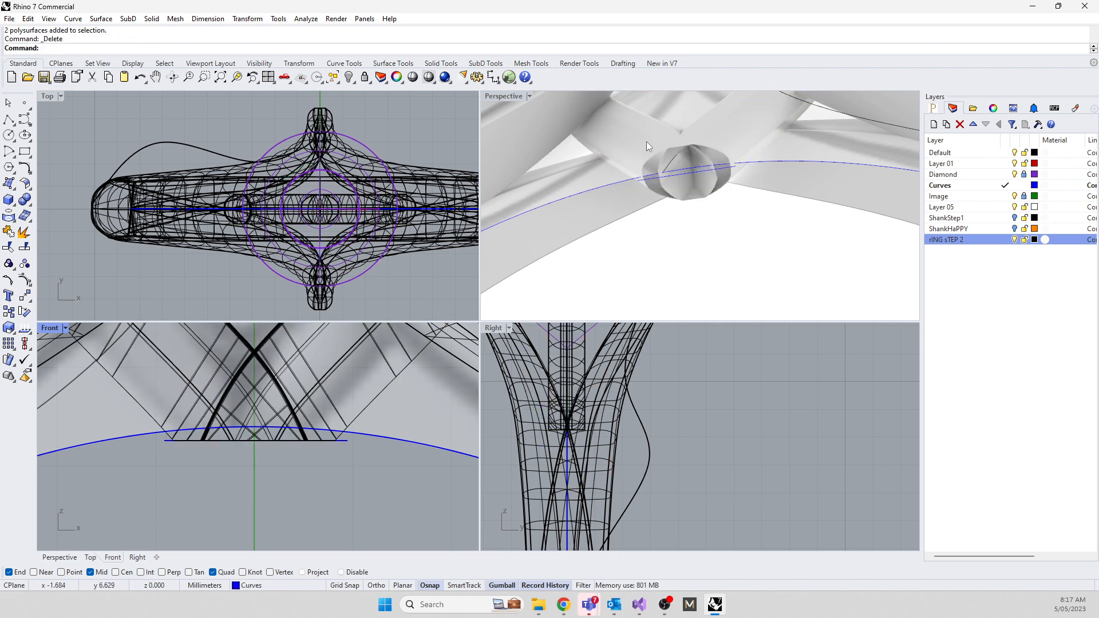
Cap the flat lower ends of both side prongs
left_click(720, 143)
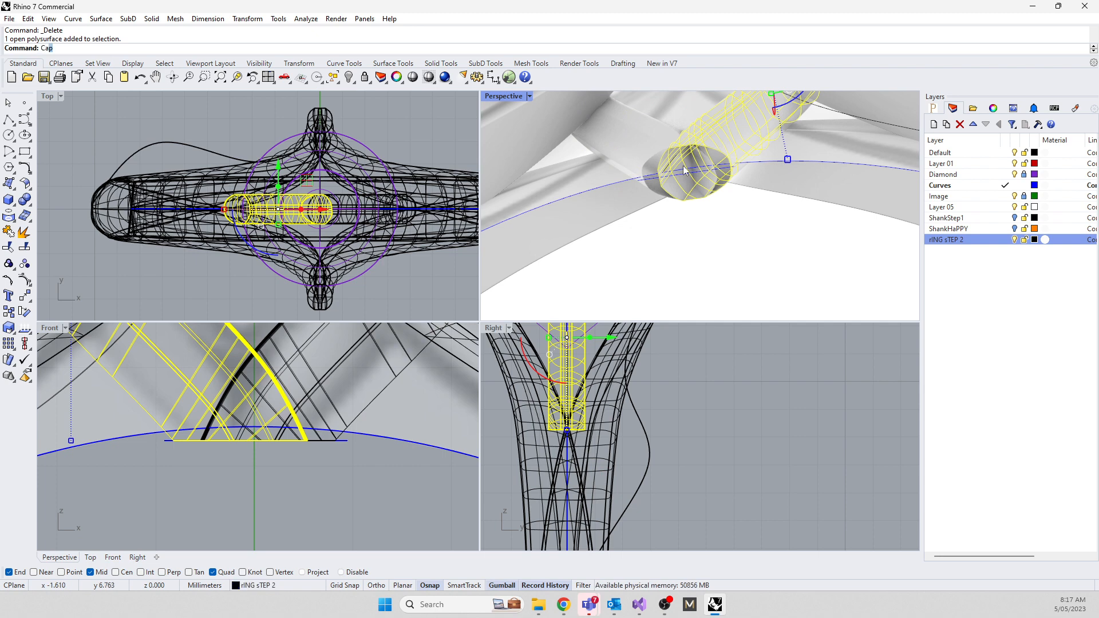
type("Cap")
key("Return")
left_click(654, 149)
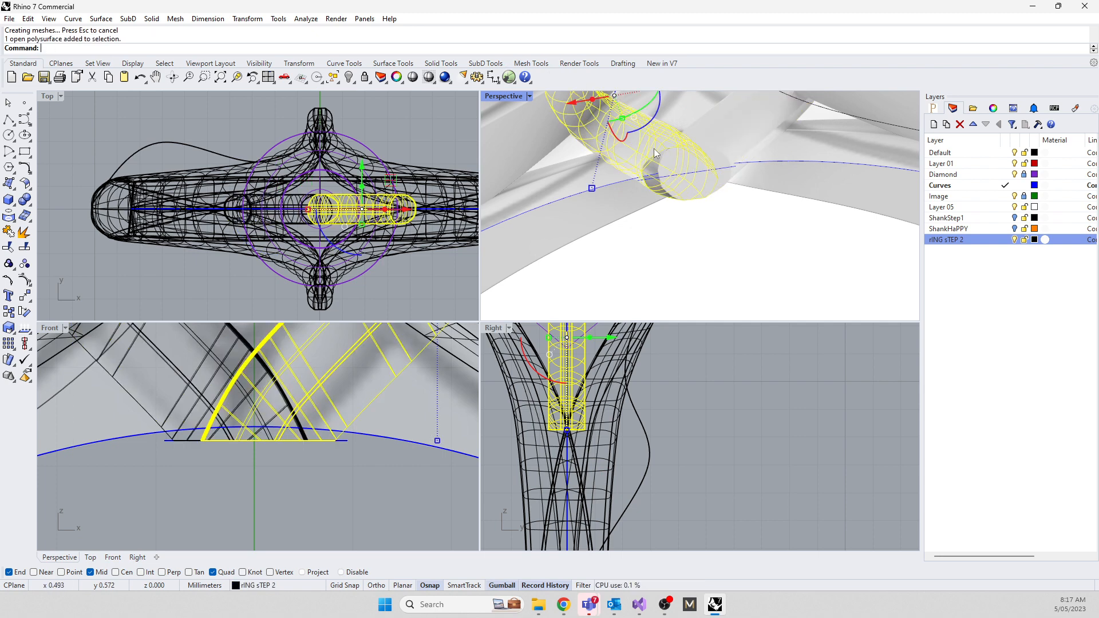
type("Cap")
key("Return")
Extrude the finger-hole circle as a solid about 6.8 mm to both sides, past the full width of the ring
left_click(290, 472)
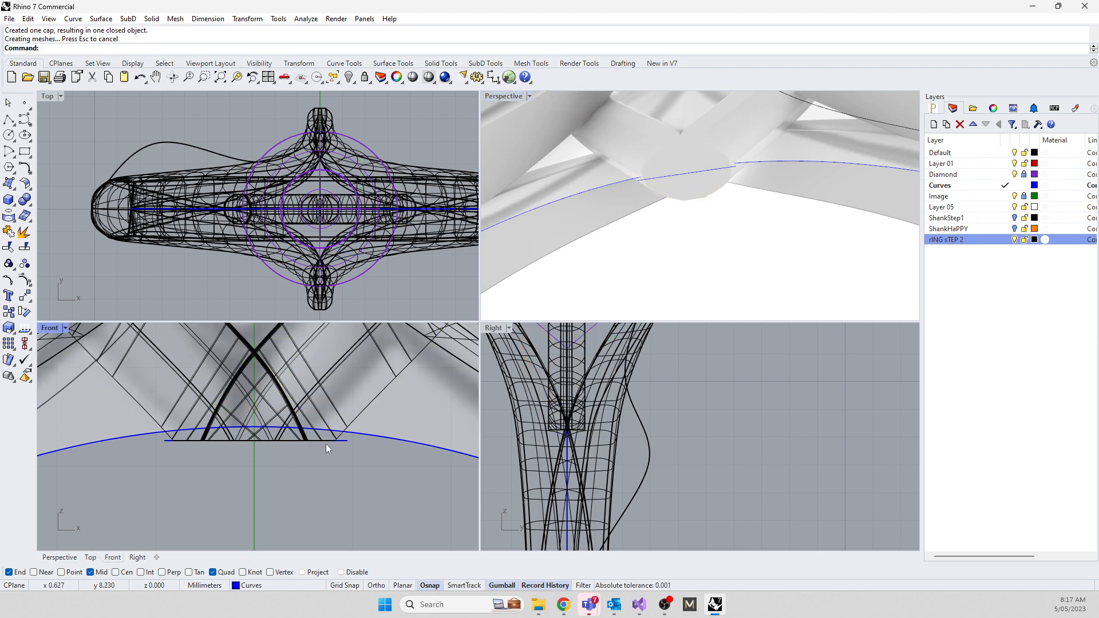
left_click(360, 433)
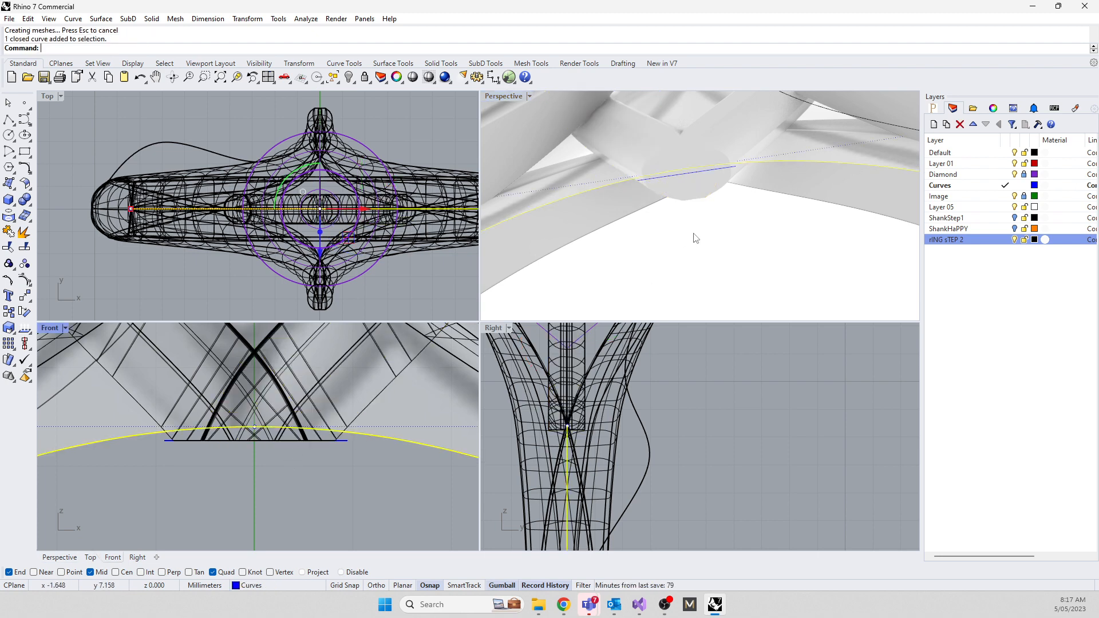
scroll(676, 190, "down", 9)
right_click_drag(677, 193, 670, 172)
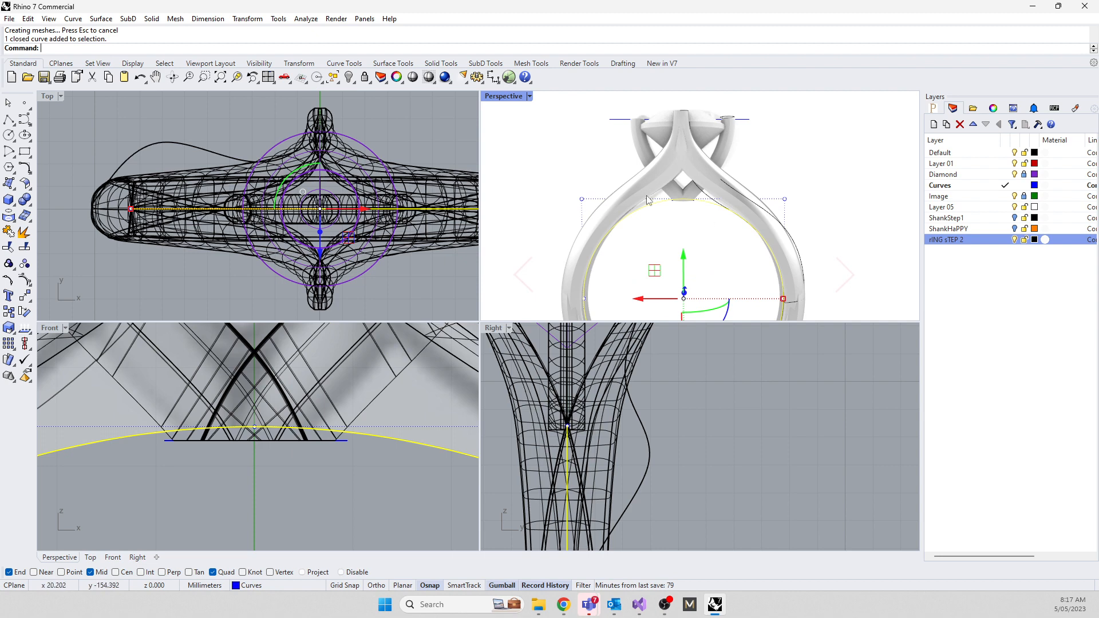
scroll(628, 487, "down", 4)
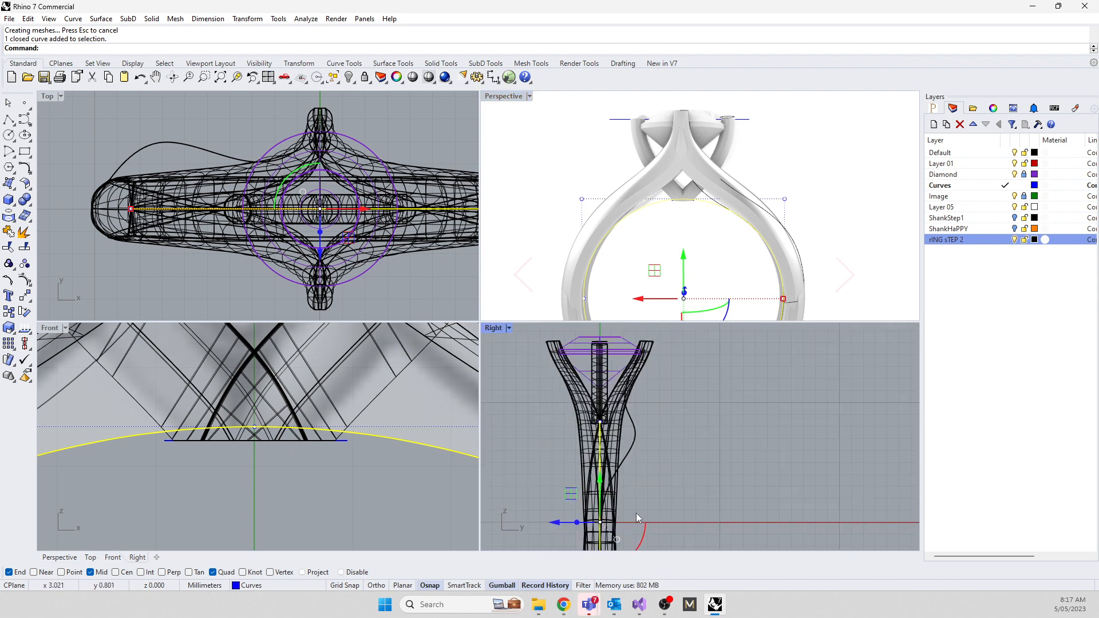
type("ExtrudeCrv")
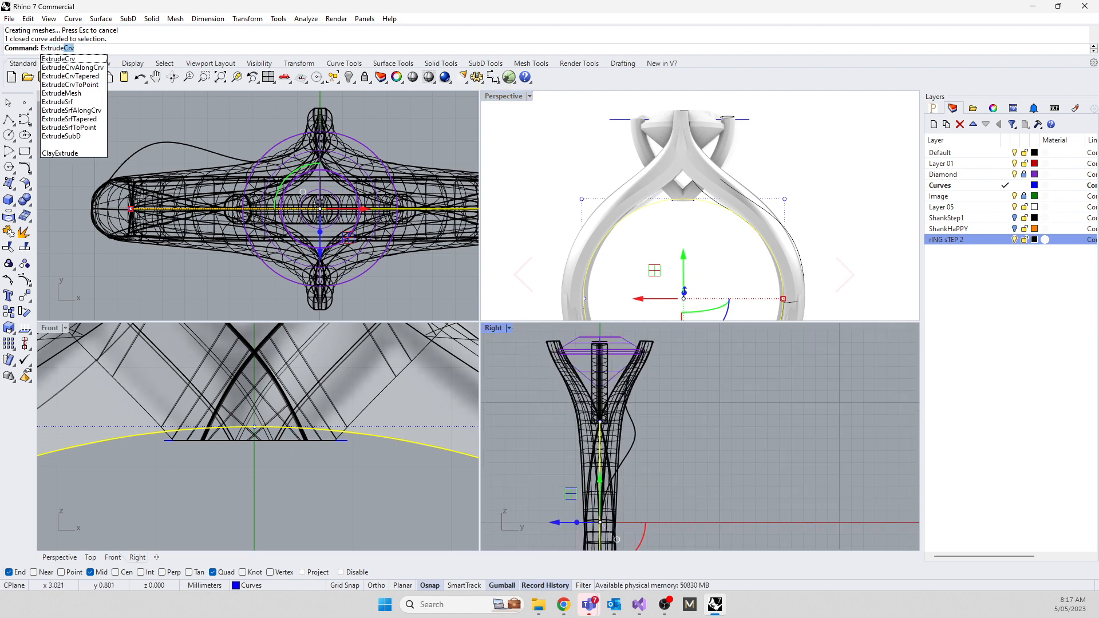
left_click(70, 59)
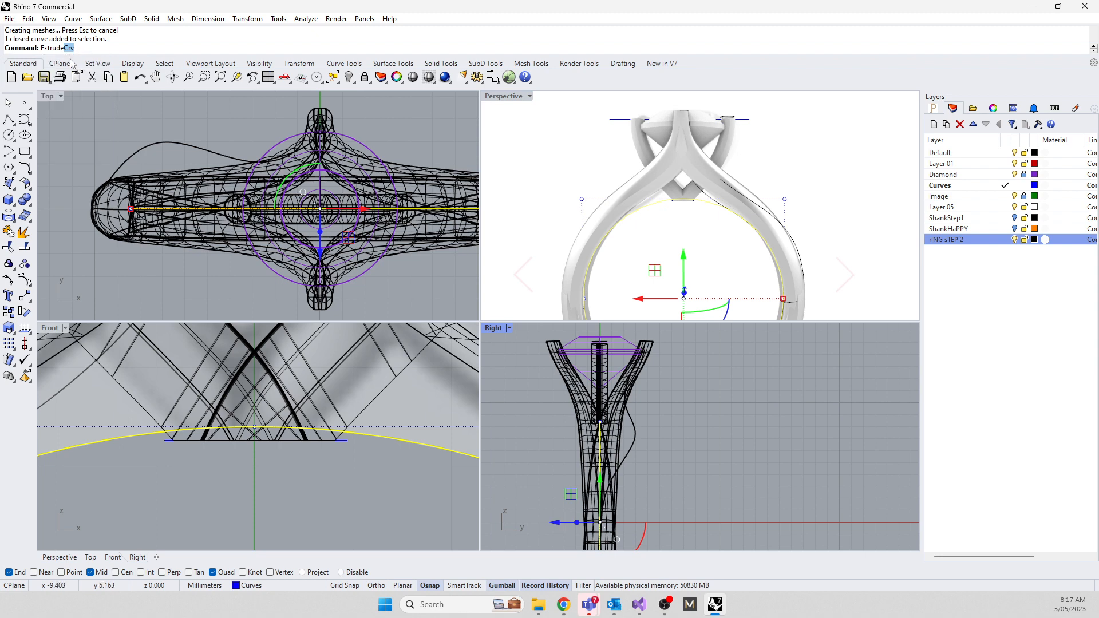
key("Return")
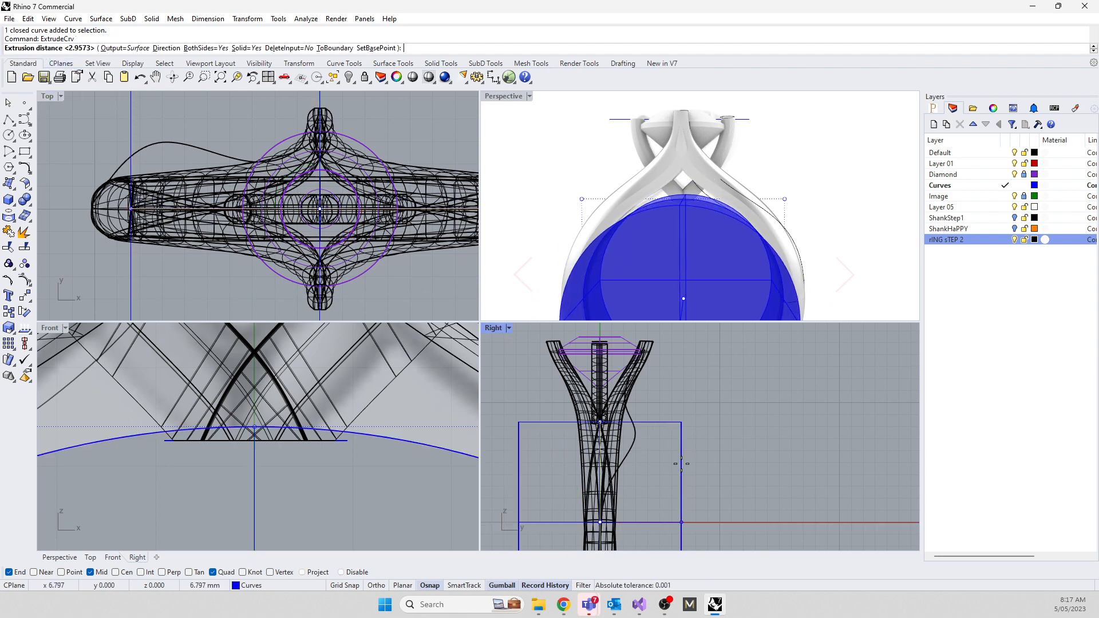
left_click(682, 464)
right_click_drag(691, 209, 545, 257)
left_click(565, 220)
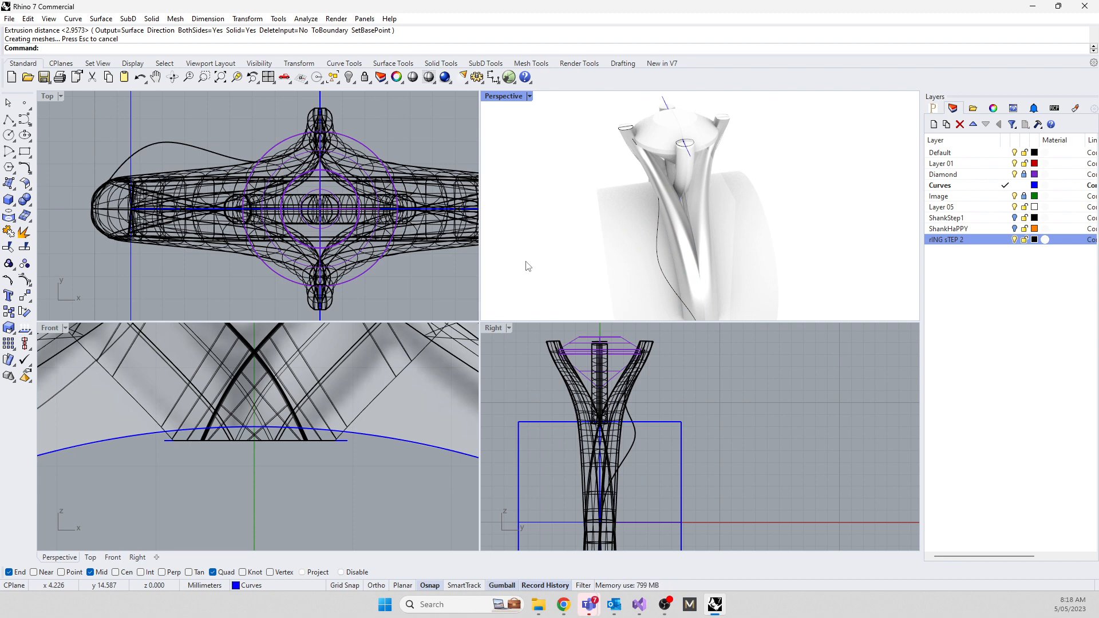
Subtract the finger-hole extrusion from both side prongs with a Boolean difference, keeping the cutting solid
left_click(527, 423)
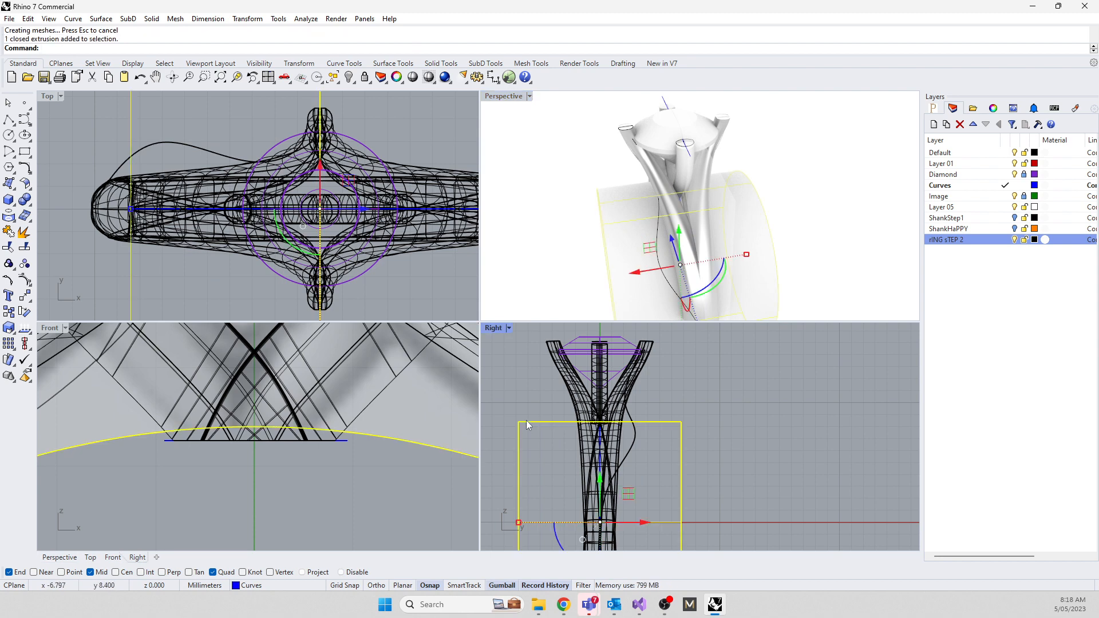
mouse_move(544, 252)
right_mouse_down()
mouse_move(582, 213)
mouse_move(659, 189)
mouse_move(586, 243)
mouse_move(676, 248)
right_mouse_up()
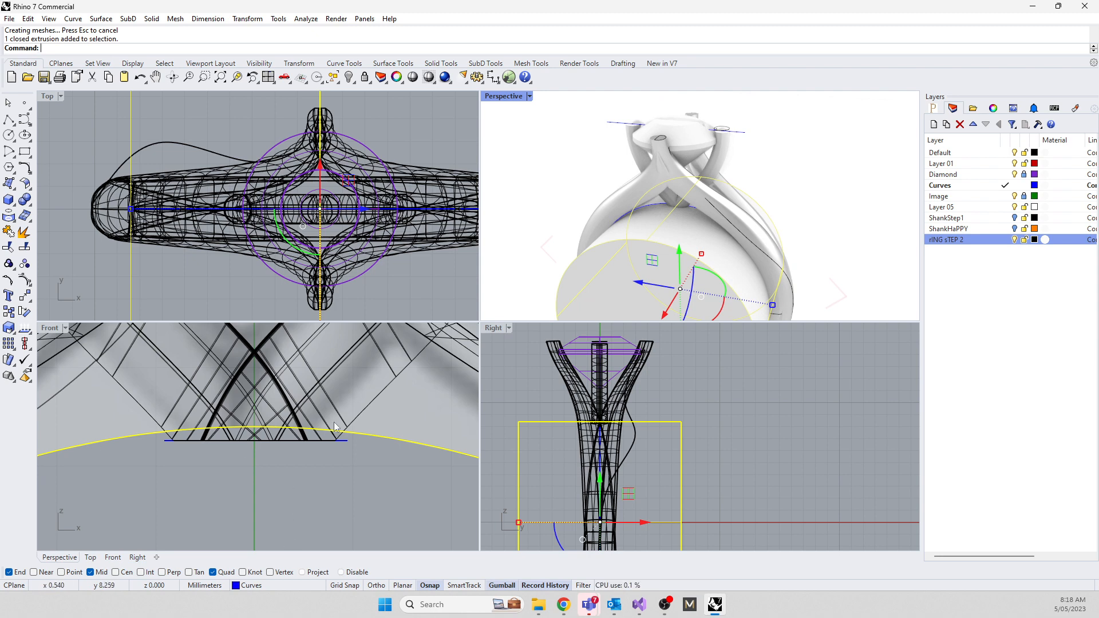
left_click(559, 159)
left_click(720, 151)
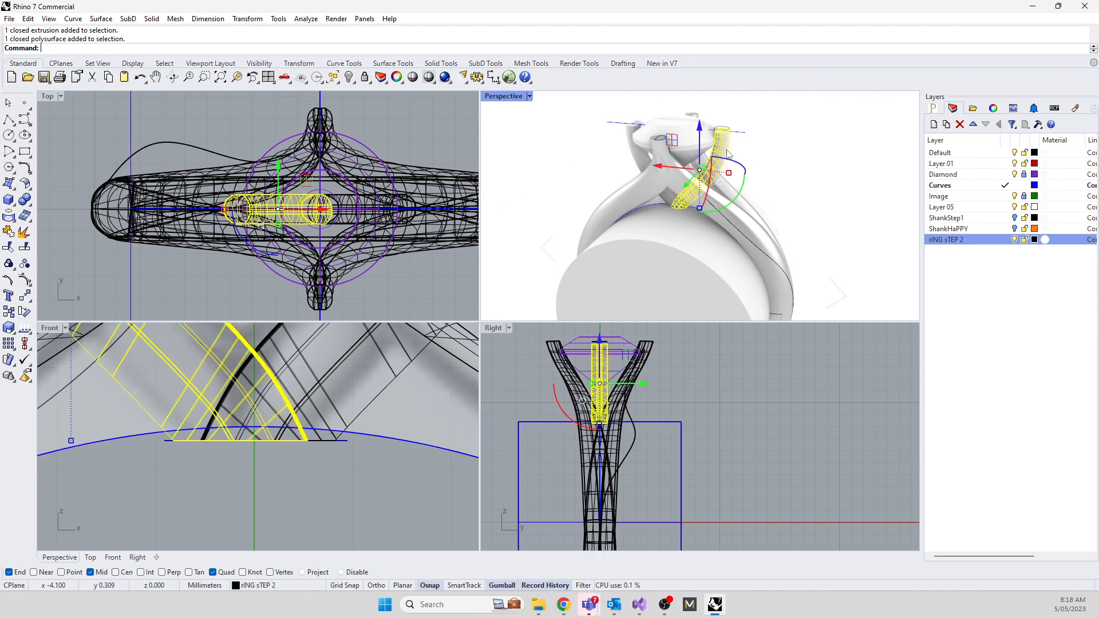
left_click(634, 155, "shift")
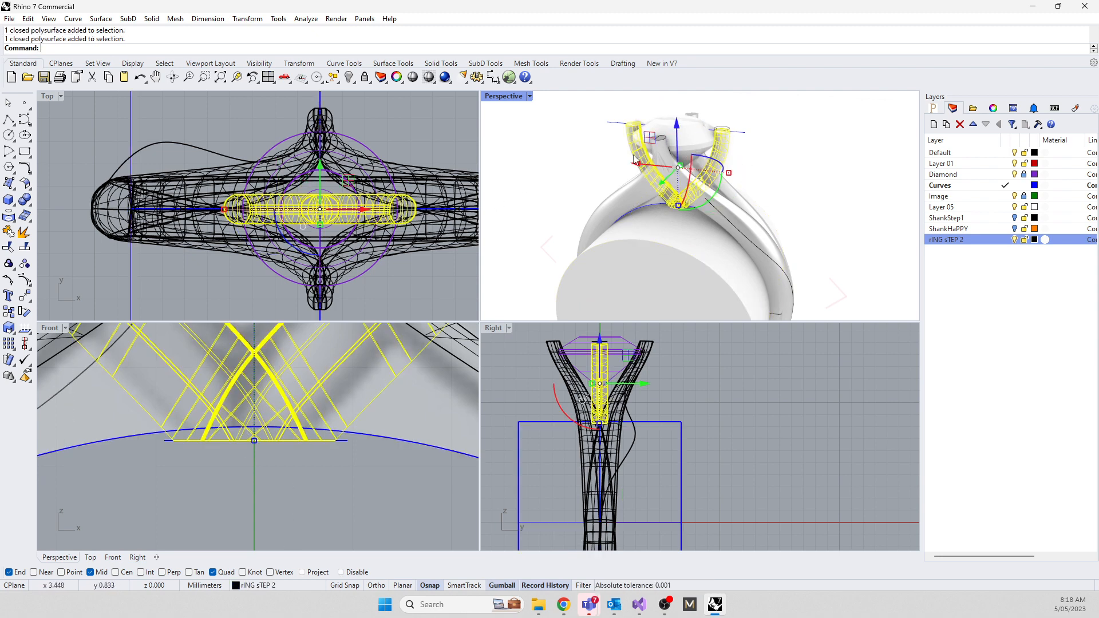
type("BooleanDifference")
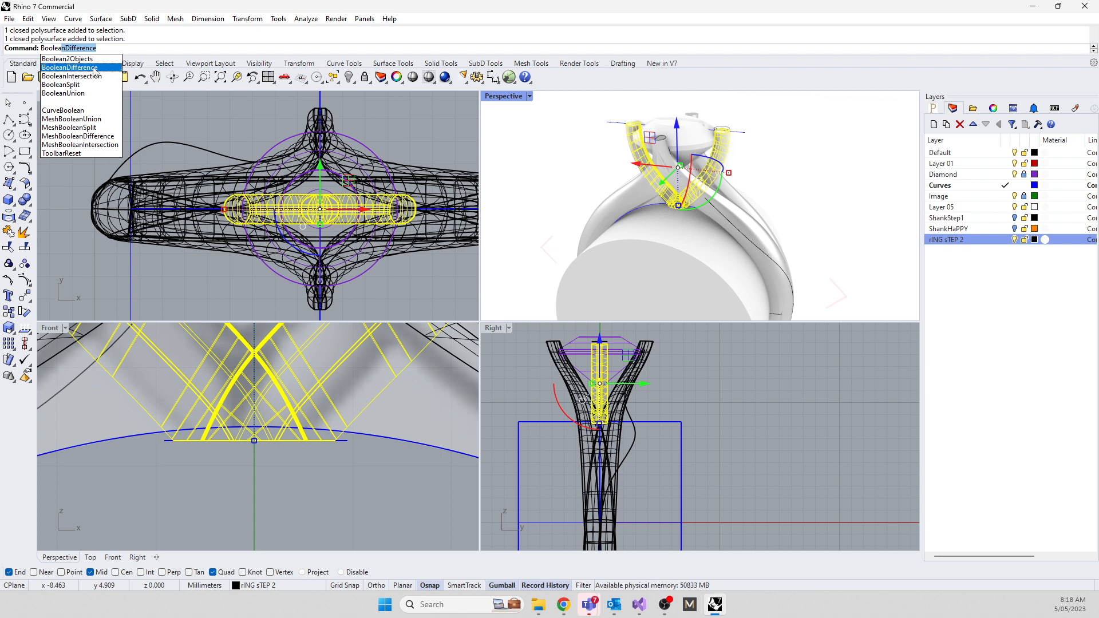
left_click(94, 68)
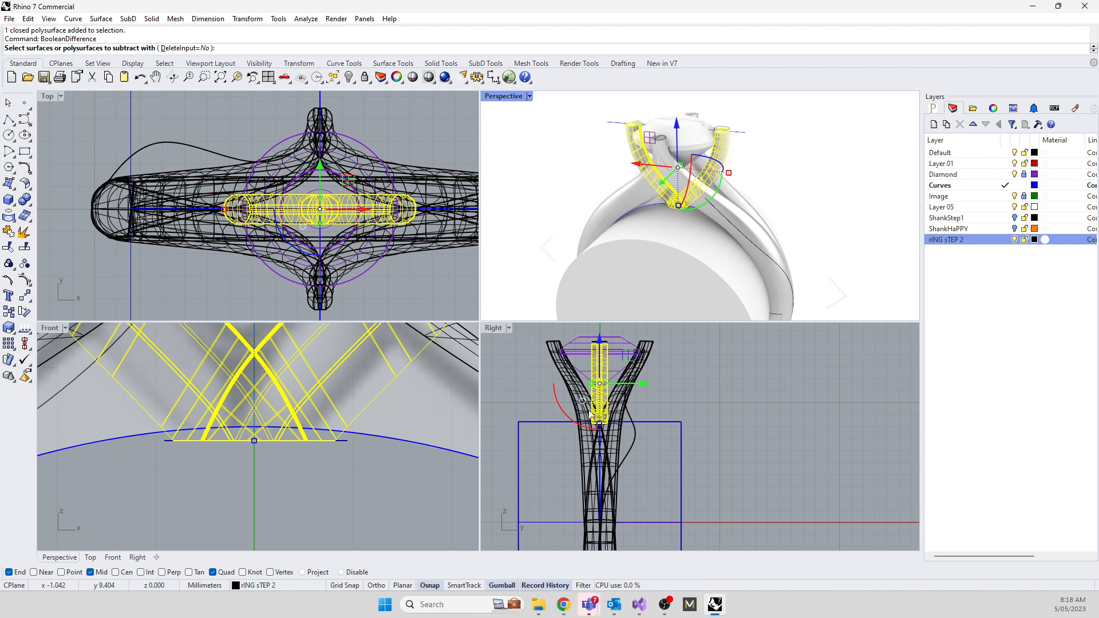
left_click(540, 428)
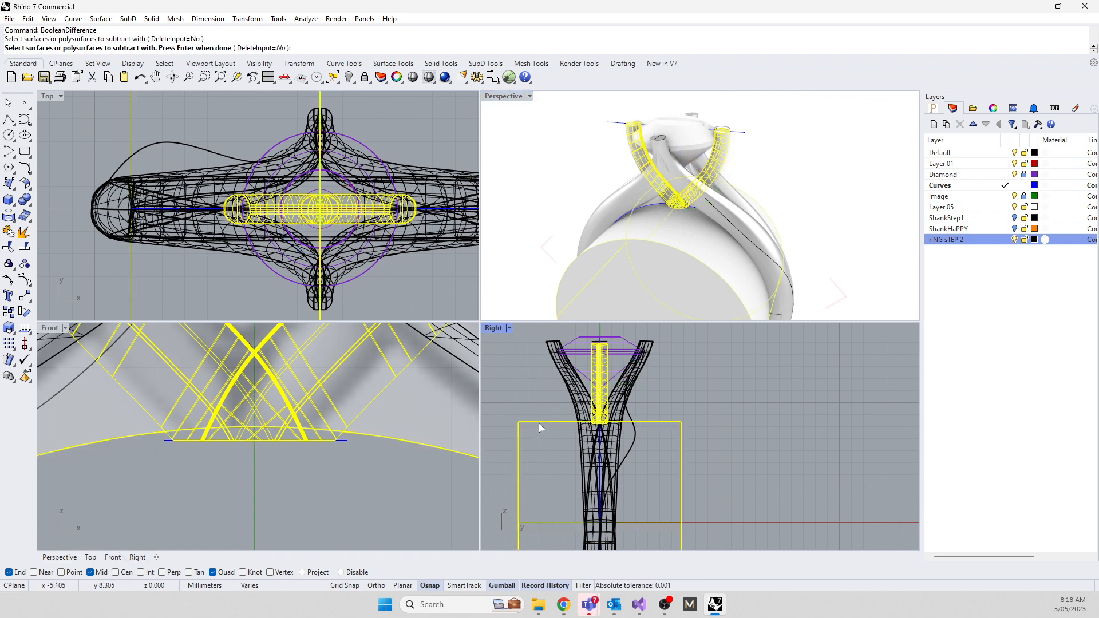
key("Return")
Delete the finger-hole extrusion and inspect the trimmed prong ends from inside the ring
left_click(541, 428)
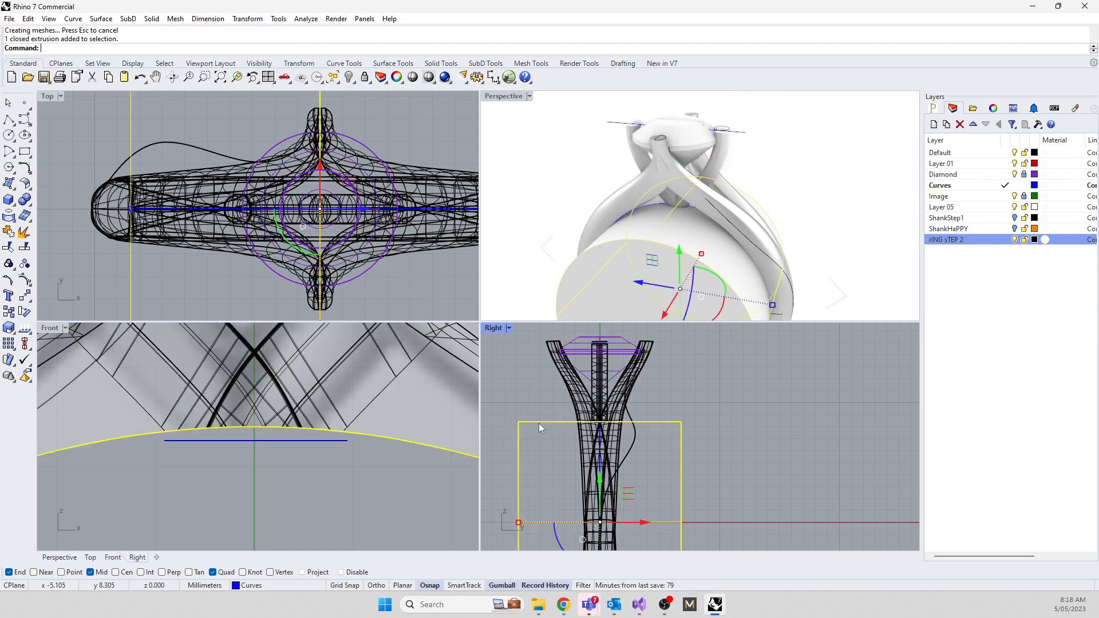
key("Delete")
right_click_drag(629, 189, 567, 308)
scroll(721, 182, "up", 5)
scroll(696, 128, "down", 5)
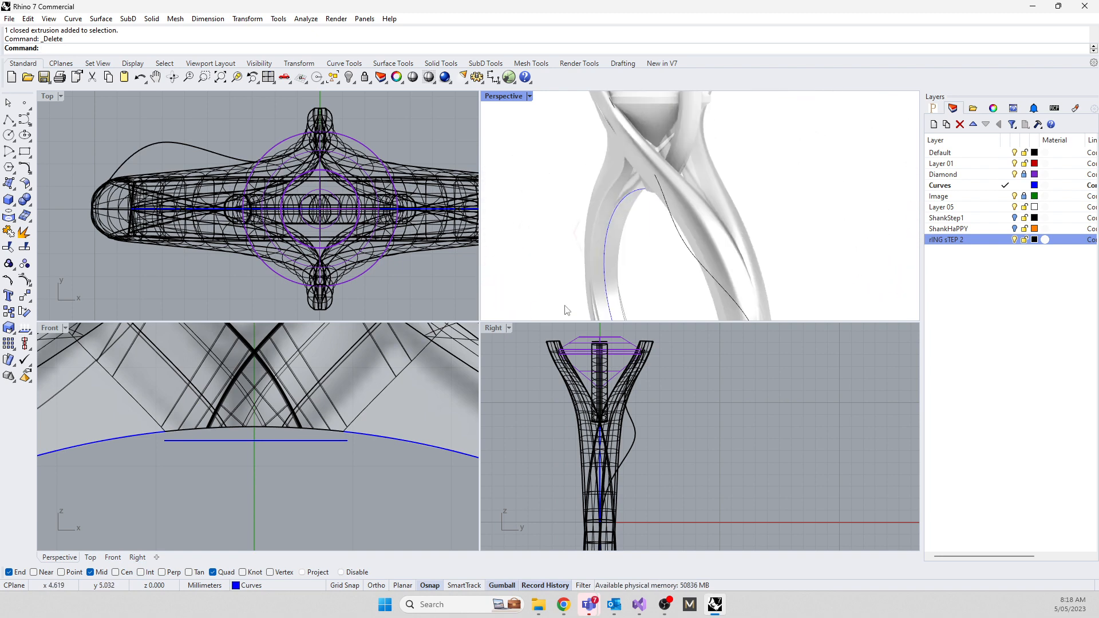
Undo the deletion of the finger-hole extrusion and the Boolean difference on the side prongs
key("ctrl+z")
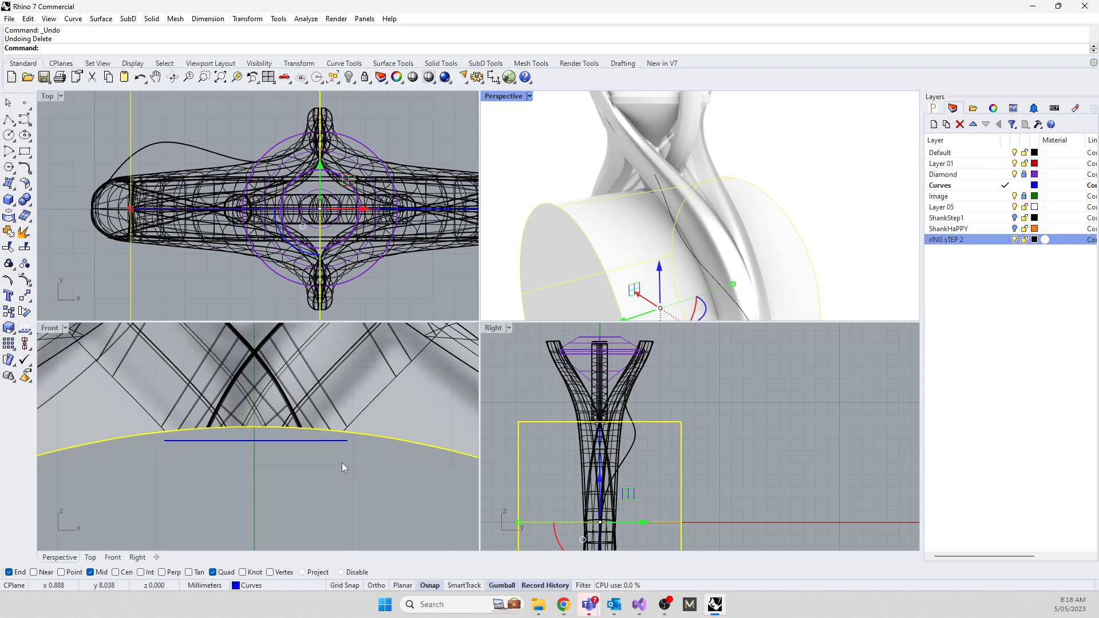
key("ctrl+z")
left_click(283, 445)
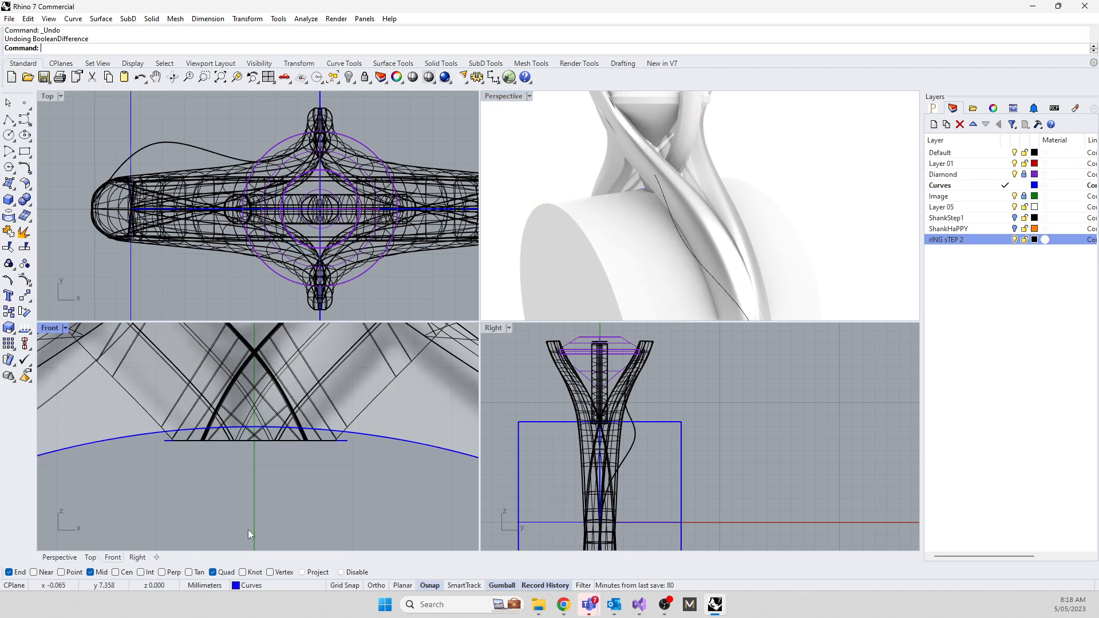
Examine where the lower ends of the two side prongs overlap the finger-hole circle and its solid extrusion
left_click(374, 402)
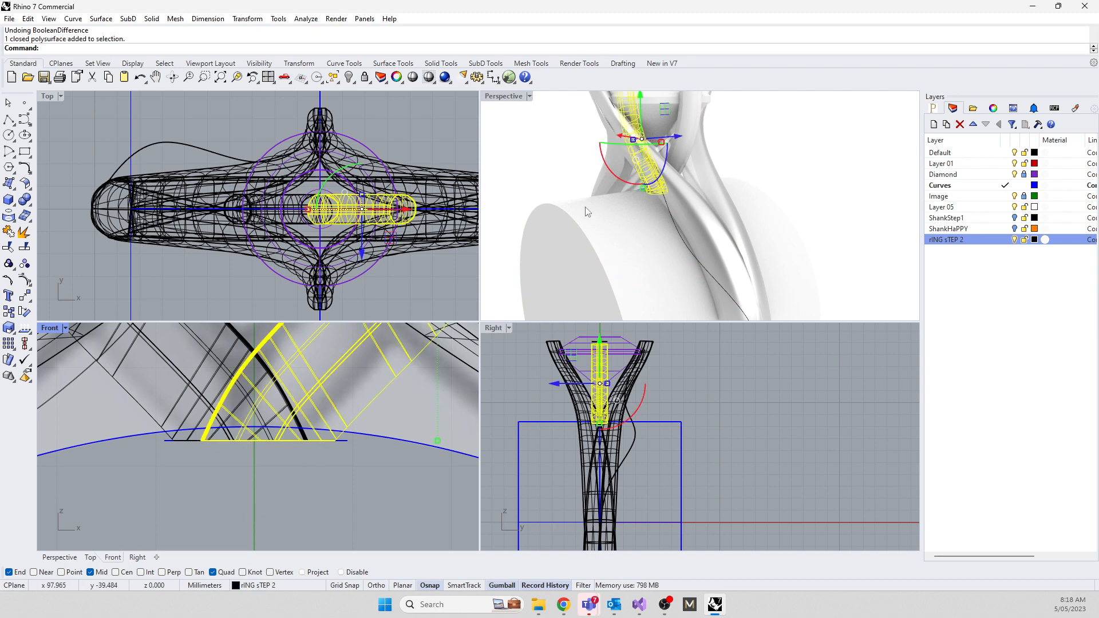
left_click(227, 498)
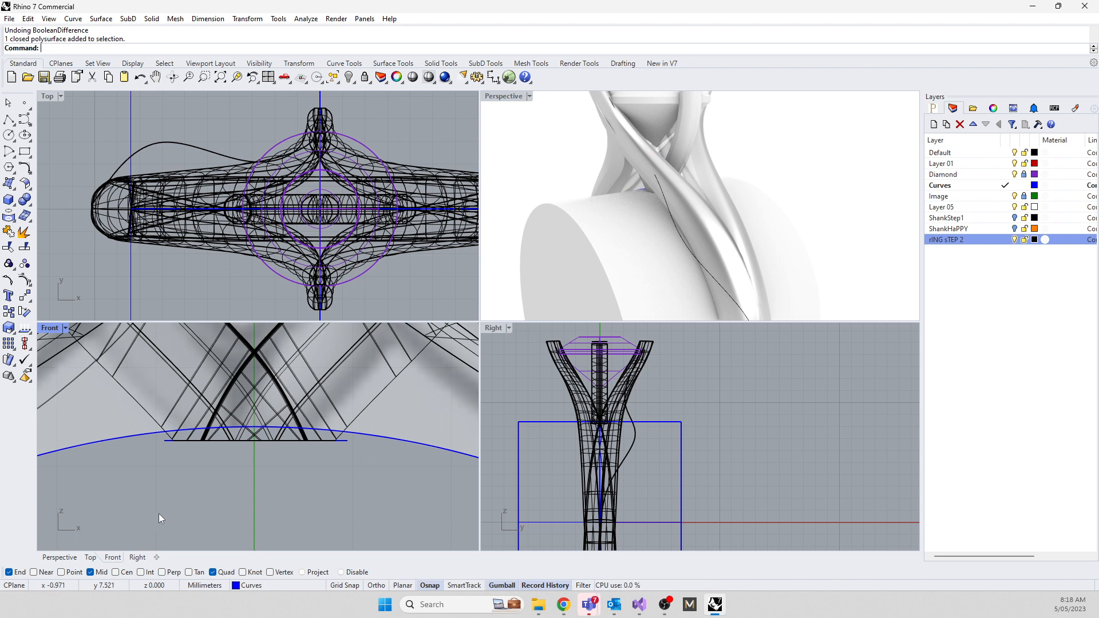
right_click_drag(648, 190, 620, 192)
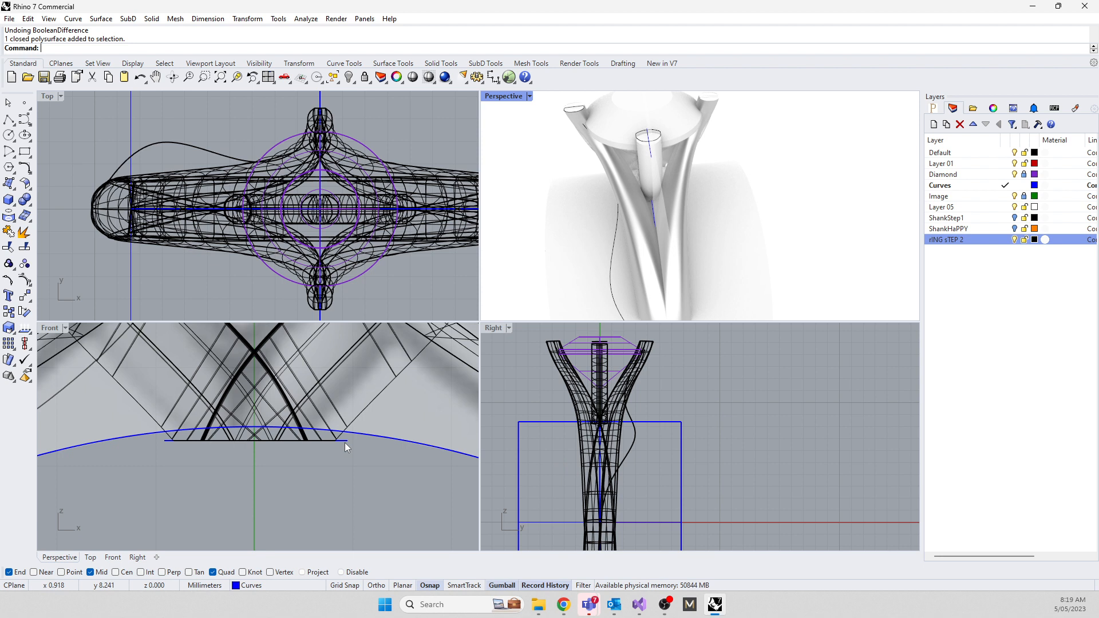
right_click_drag(496, 262, 558, 272)
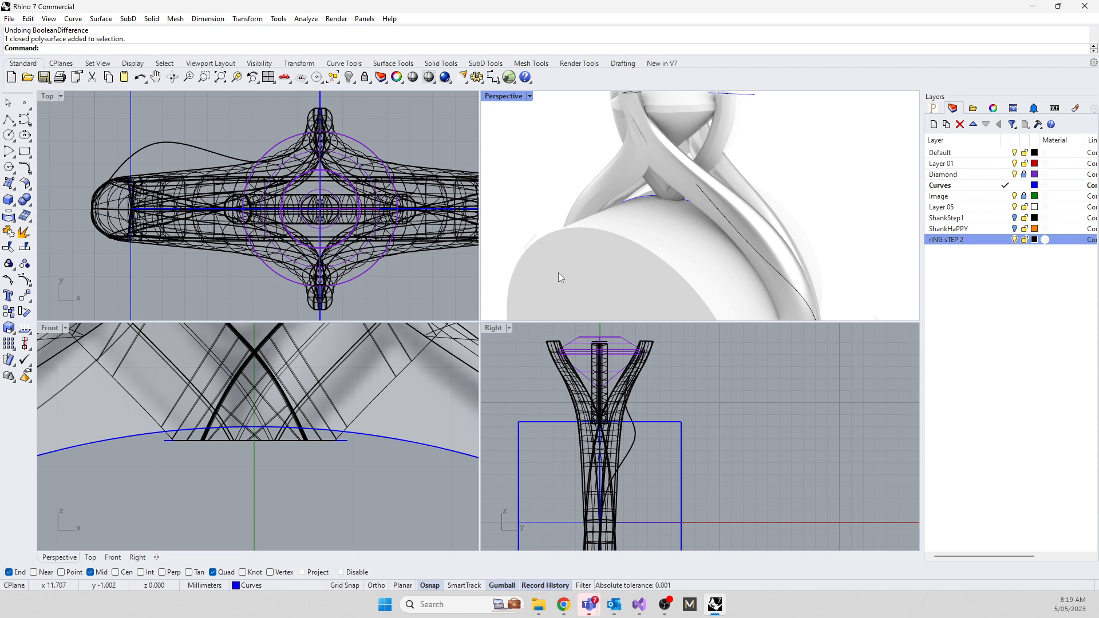
left_click(253, 434)
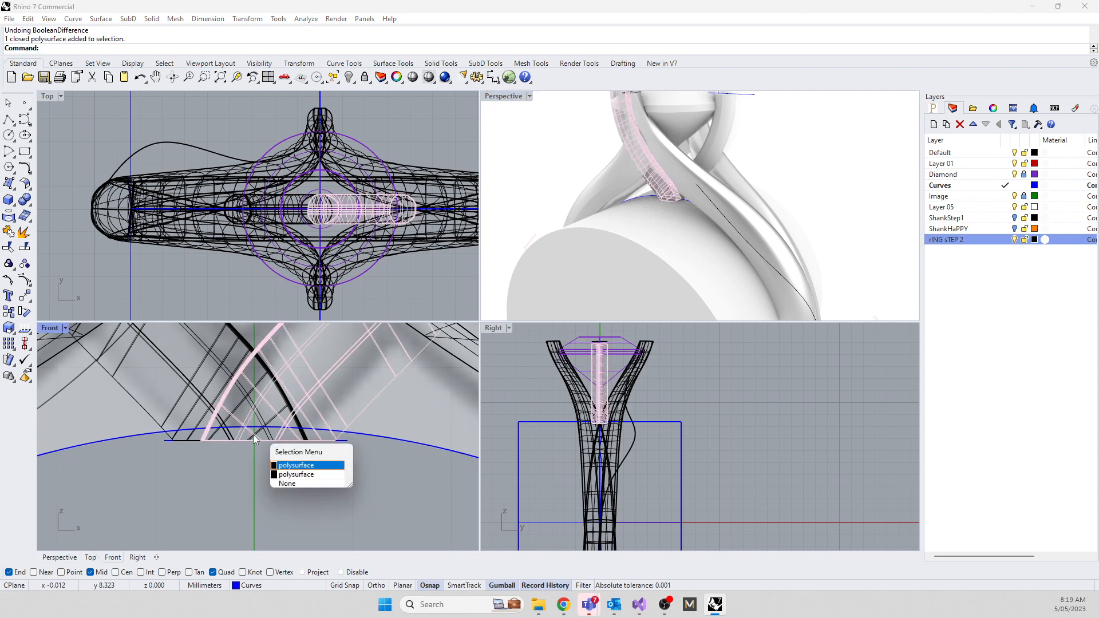
left_click(178, 468)
left_click(596, 257)
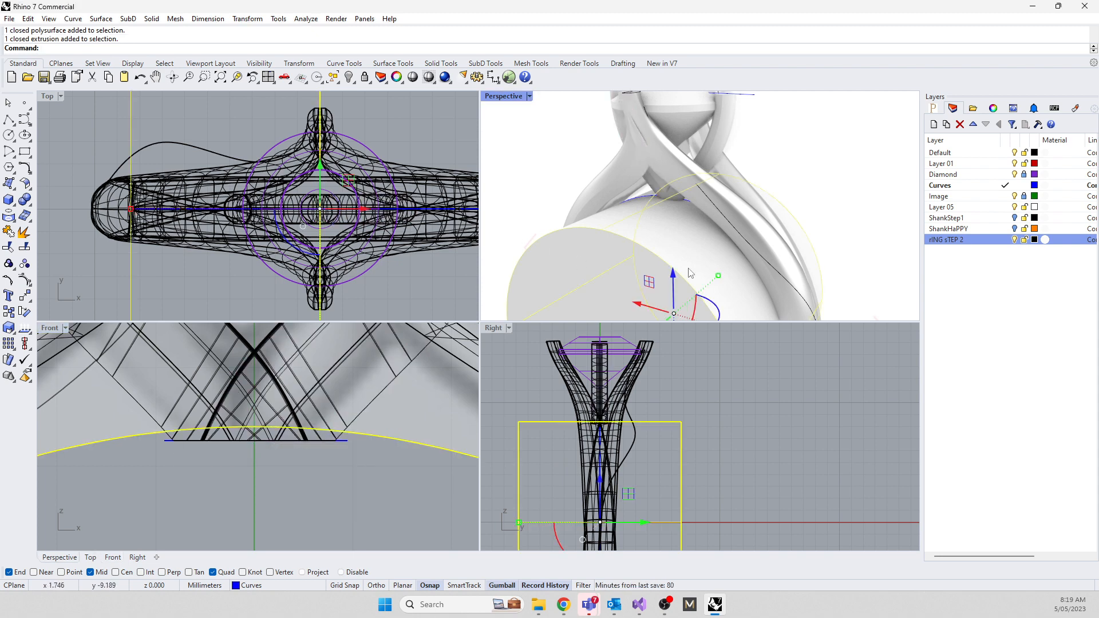
scroll(658, 199, "up", 3)
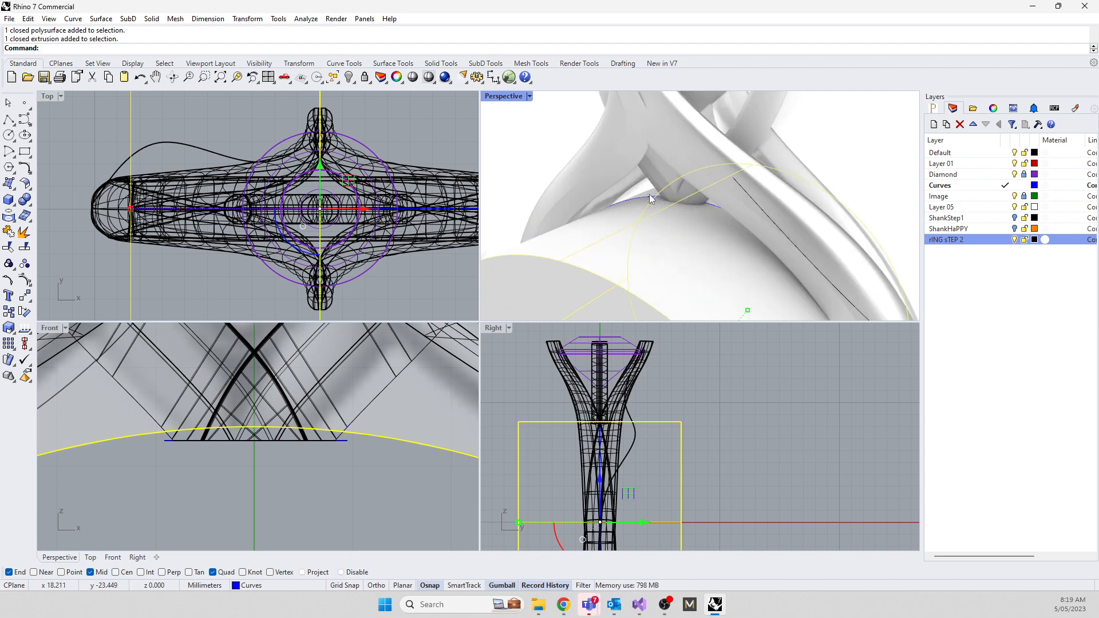
left_click(653, 200)
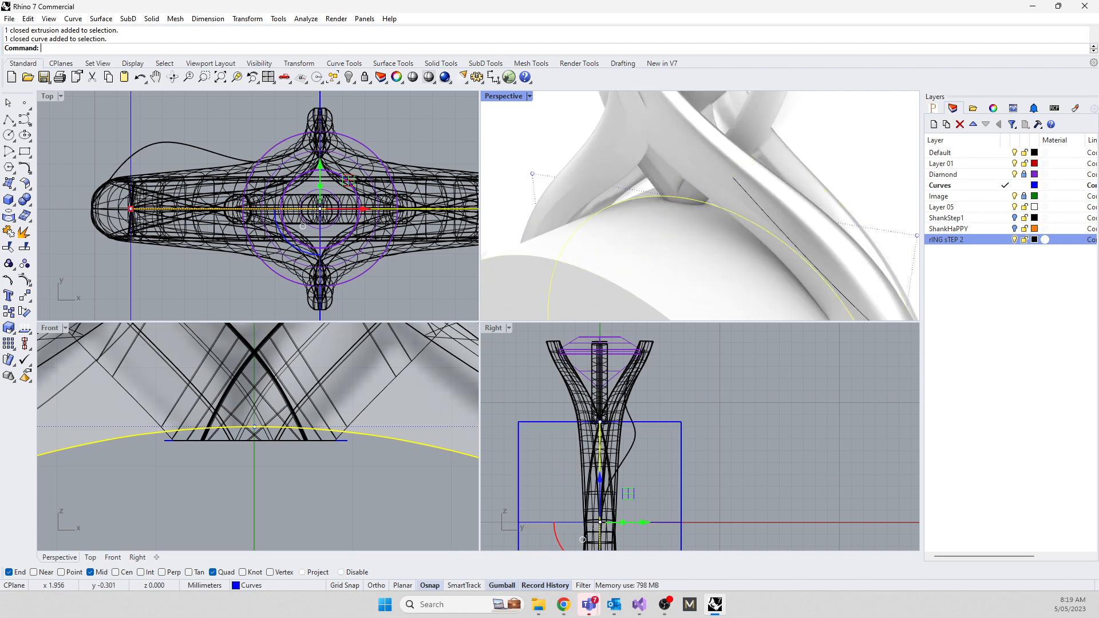
scroll(671, 203, "down", 3)
left_click(669, 205)
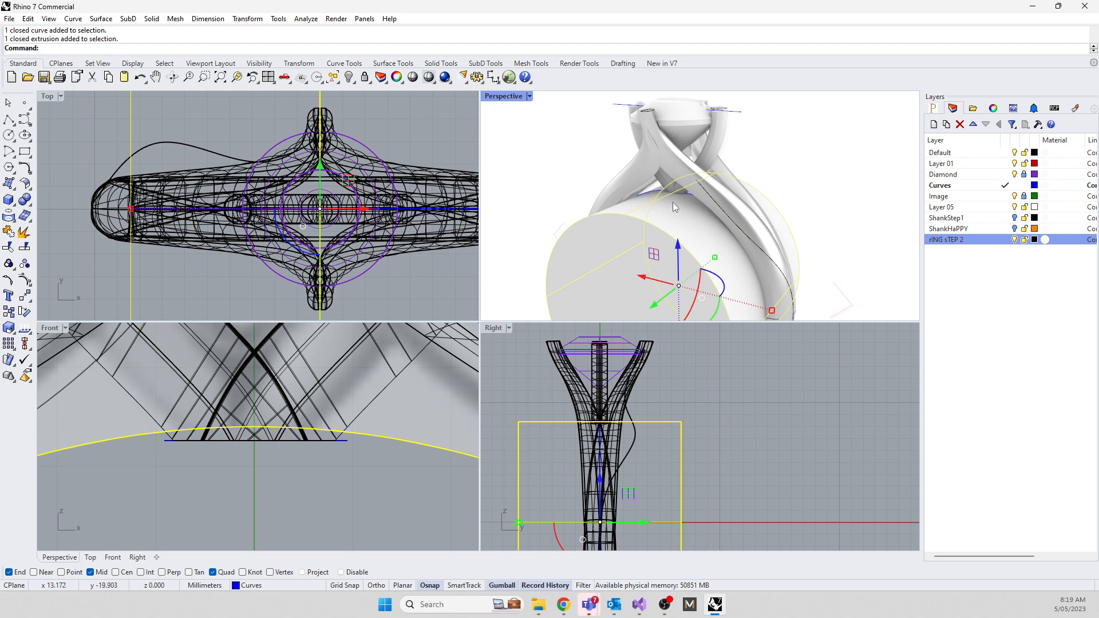
left_click(704, 145)
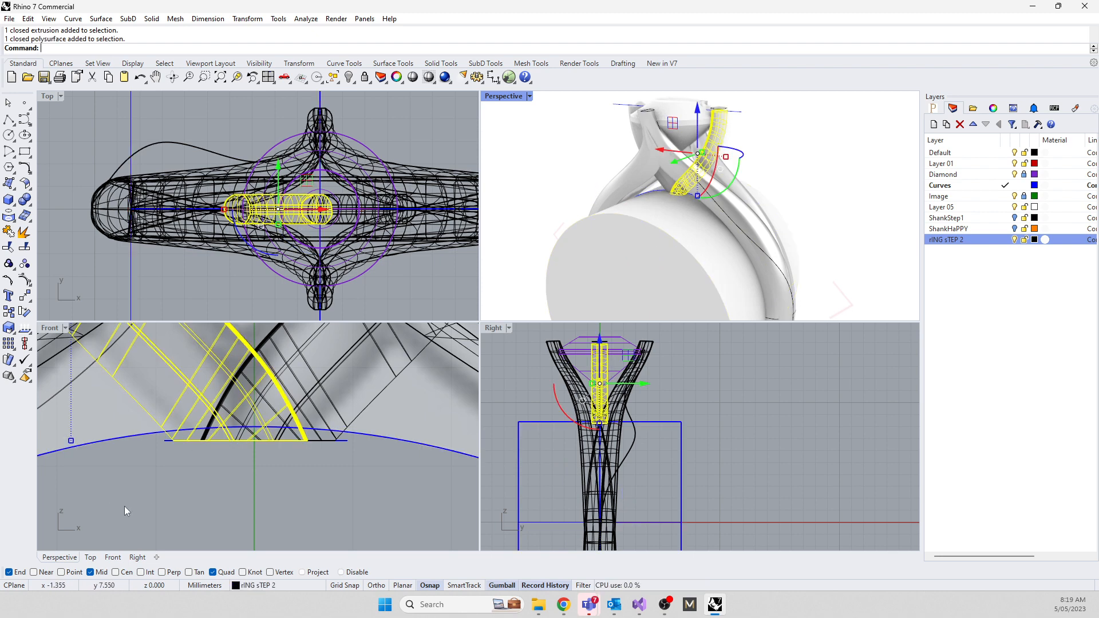
left_click(160, 490)
scroll(270, 418, "up", 2)
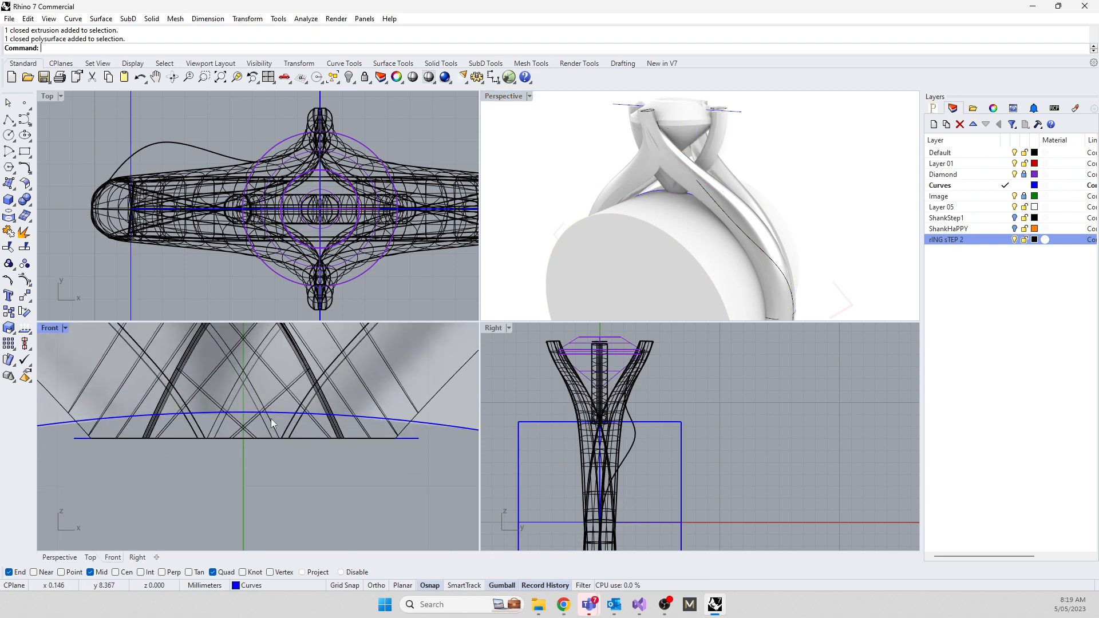
left_click(373, 389)
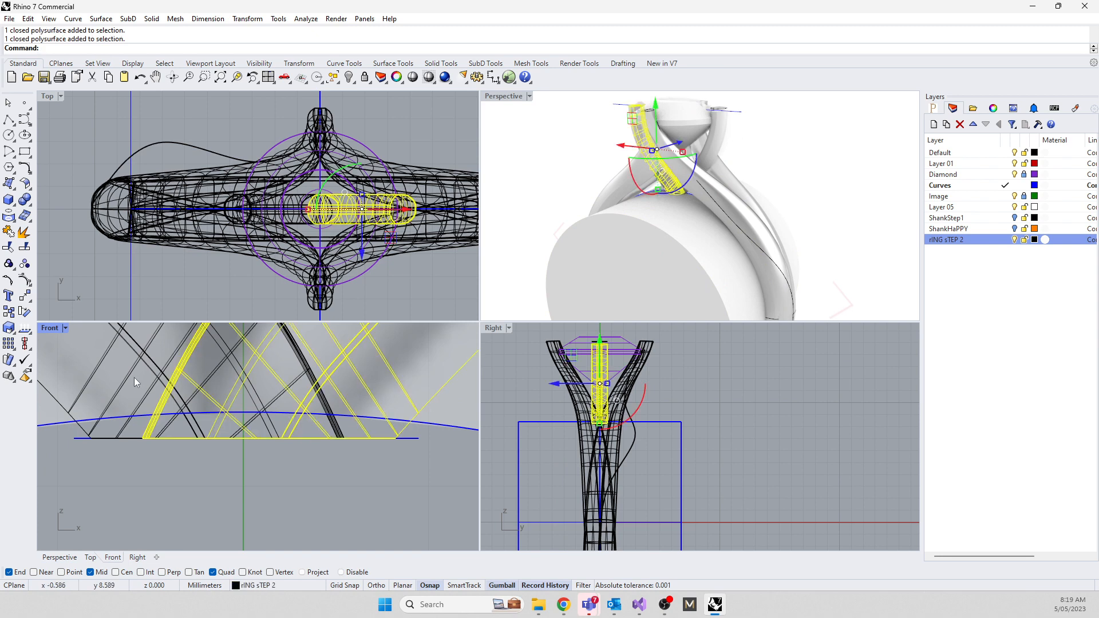
left_click(150, 383, "shift")
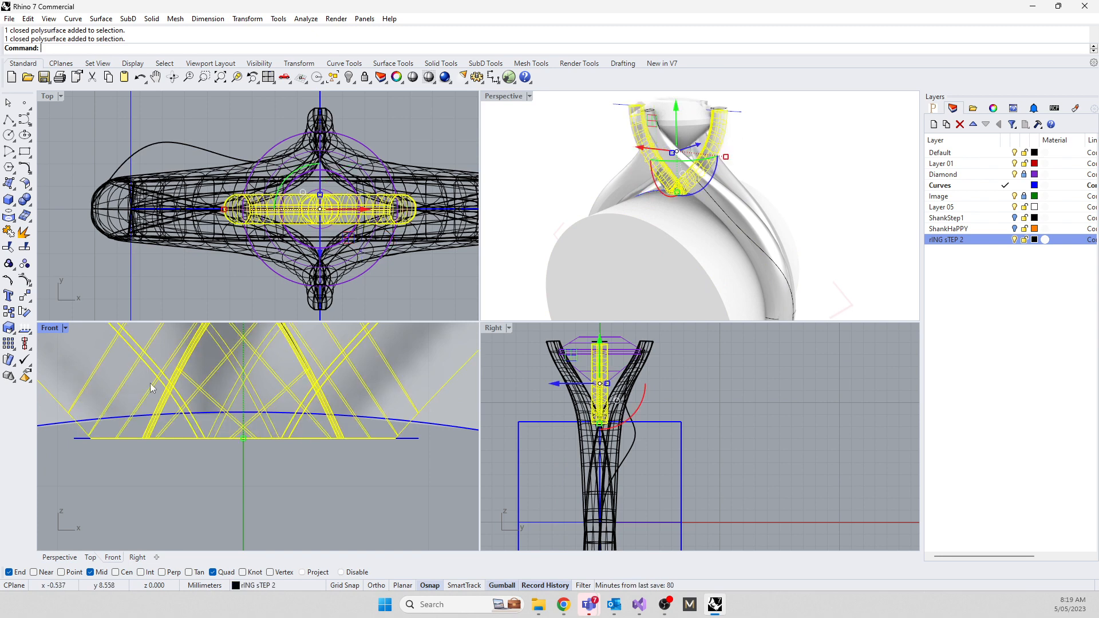
left_click(334, 497)
Replace the finger-hole extrusion with a much longer solid extruded from the circle to both sides, far past the ring's width
left_click(572, 263)
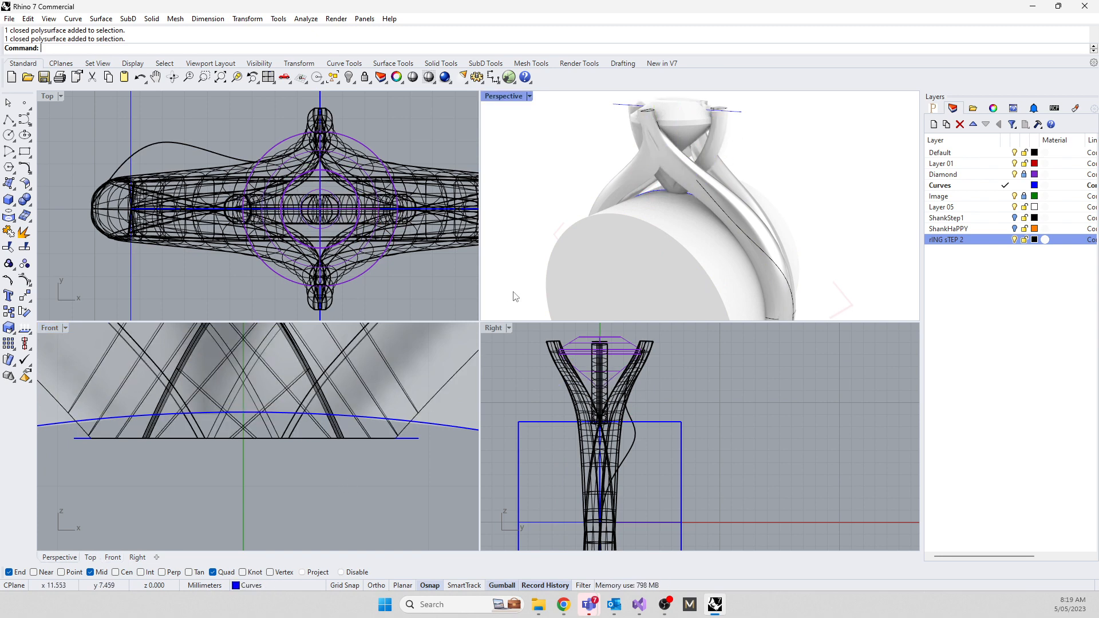
key("Delete")
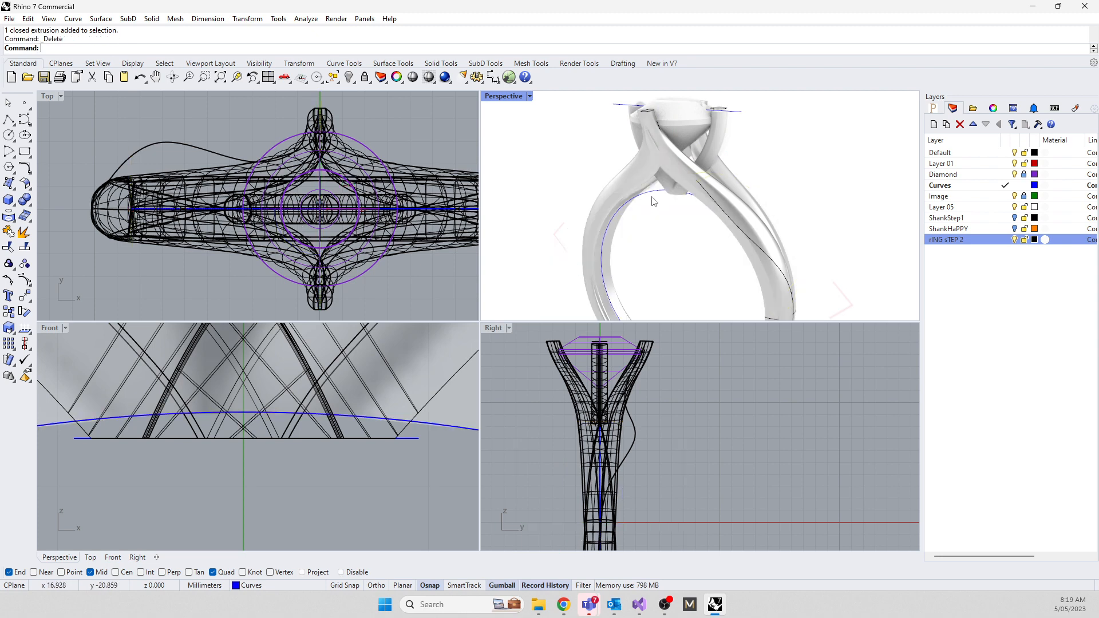
left_click(651, 199)
type("Ex")
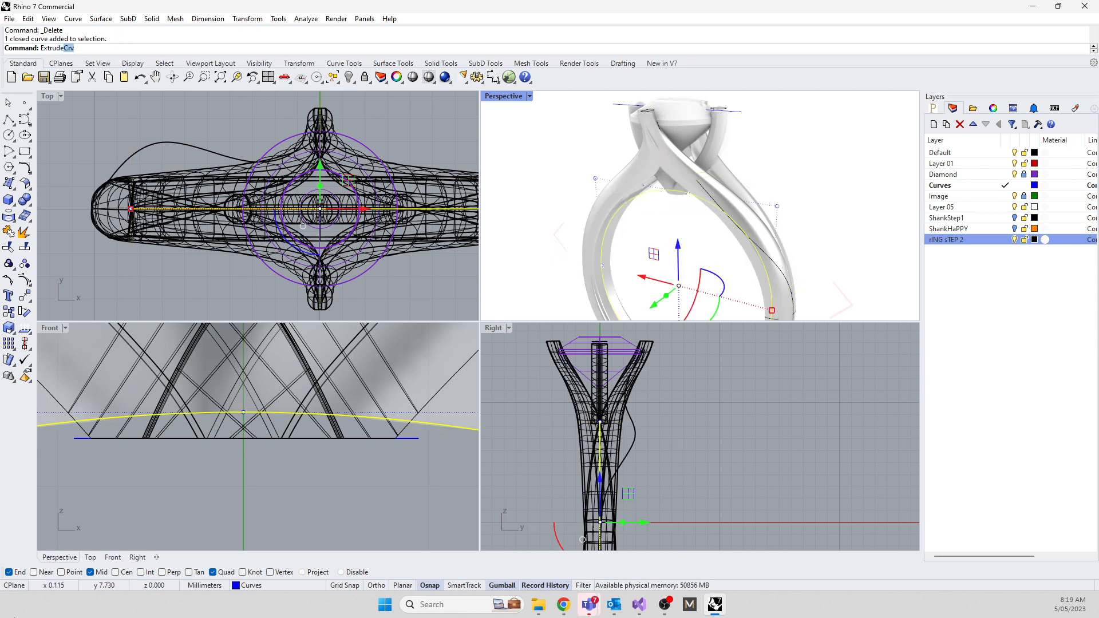
type("trude")
key("Return")
left_click(794, 166)
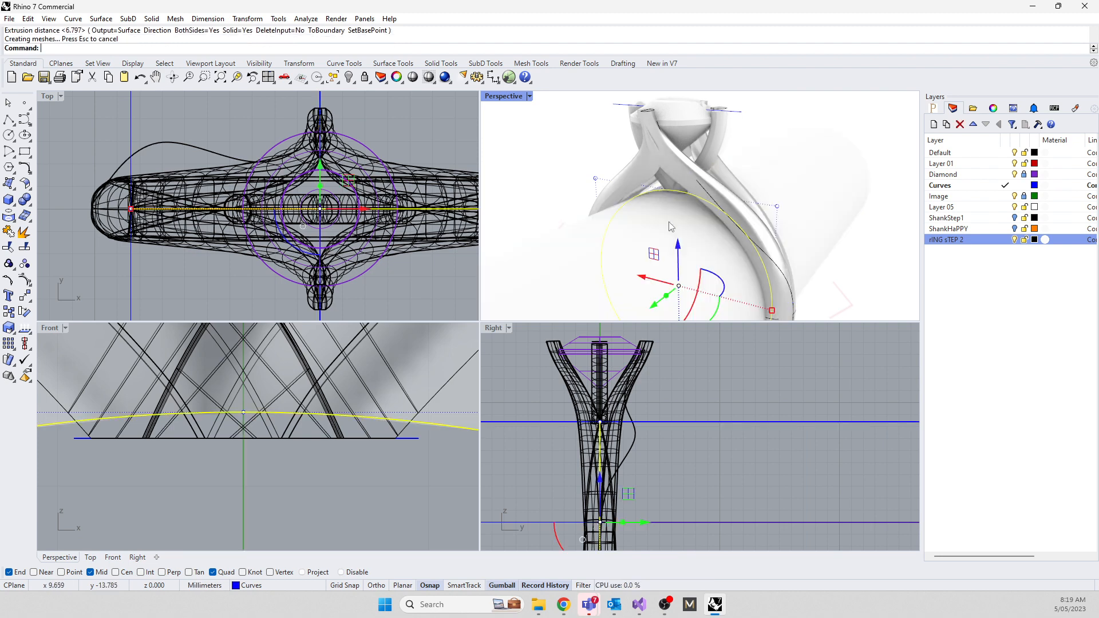
right_click_drag(670, 225, 644, 185)
key("Escape")
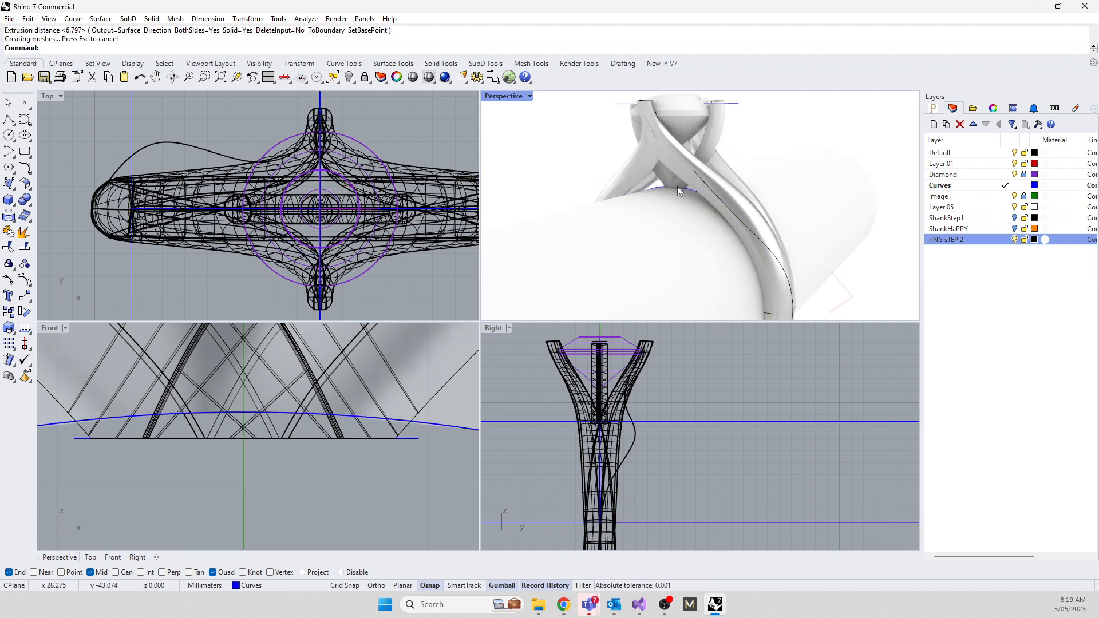
Boolean-subtract the long finger-hole extrusion from the two side prongs to trim their lower ends flush with the finger hole
left_click(678, 187)
left_click(669, 183, "shift")
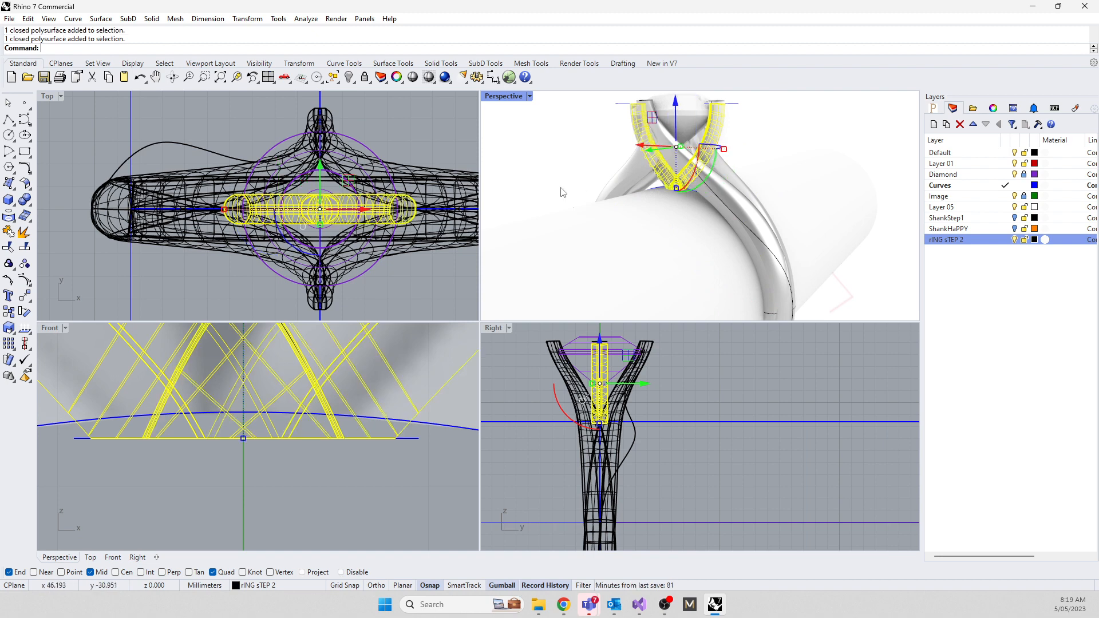
type("boo")
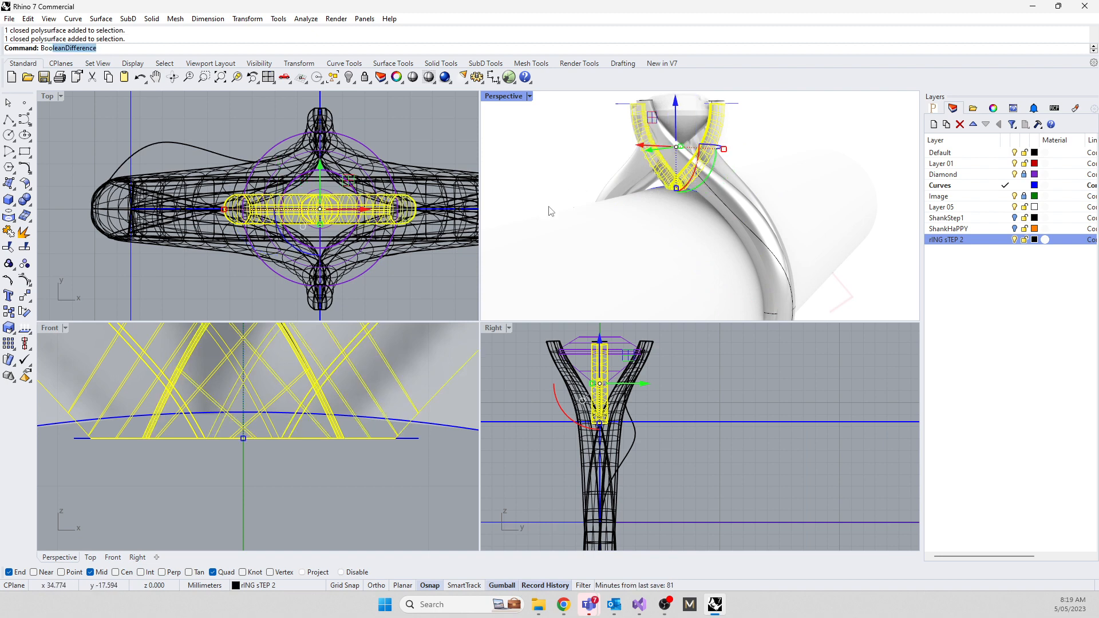
type("le")
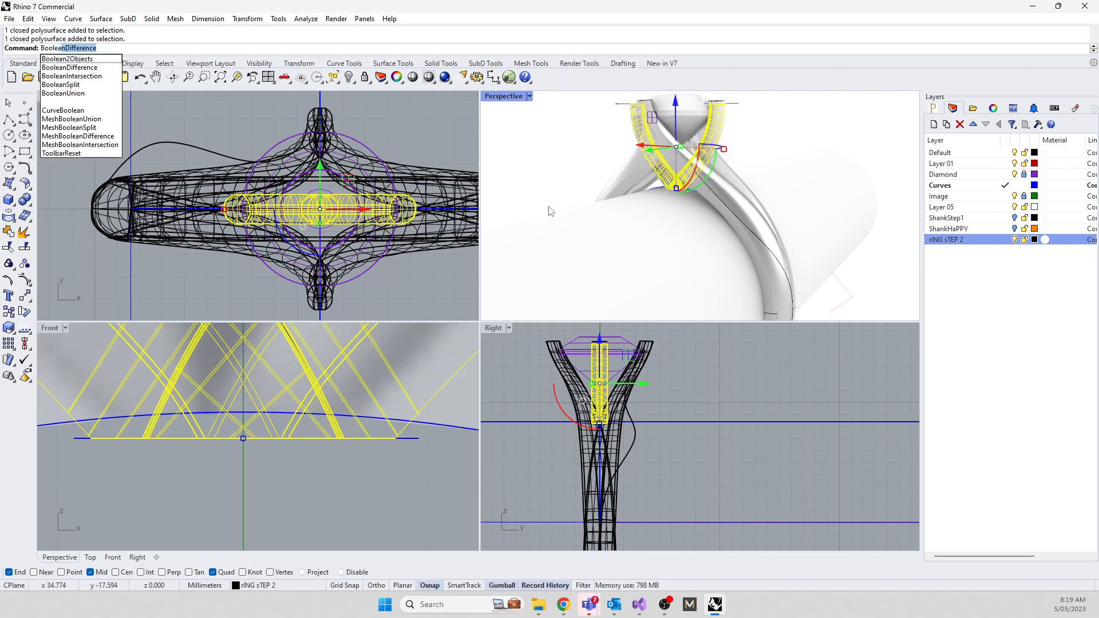
key("BackSpace")
key("BackSpace")
key("BackSpace")
key("BackSpace")
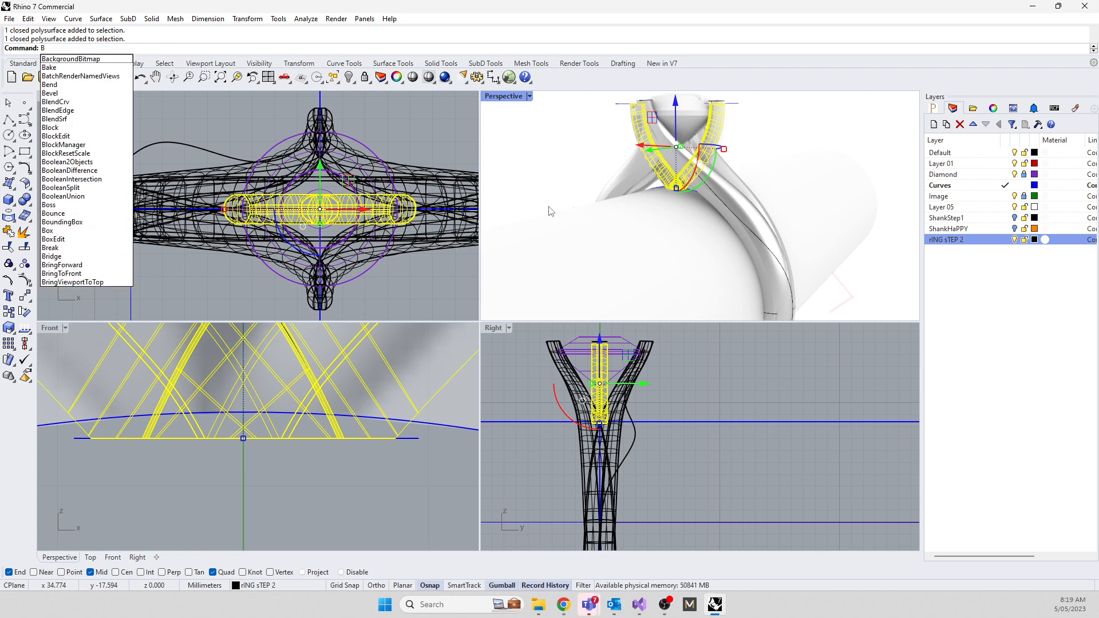
type("d")
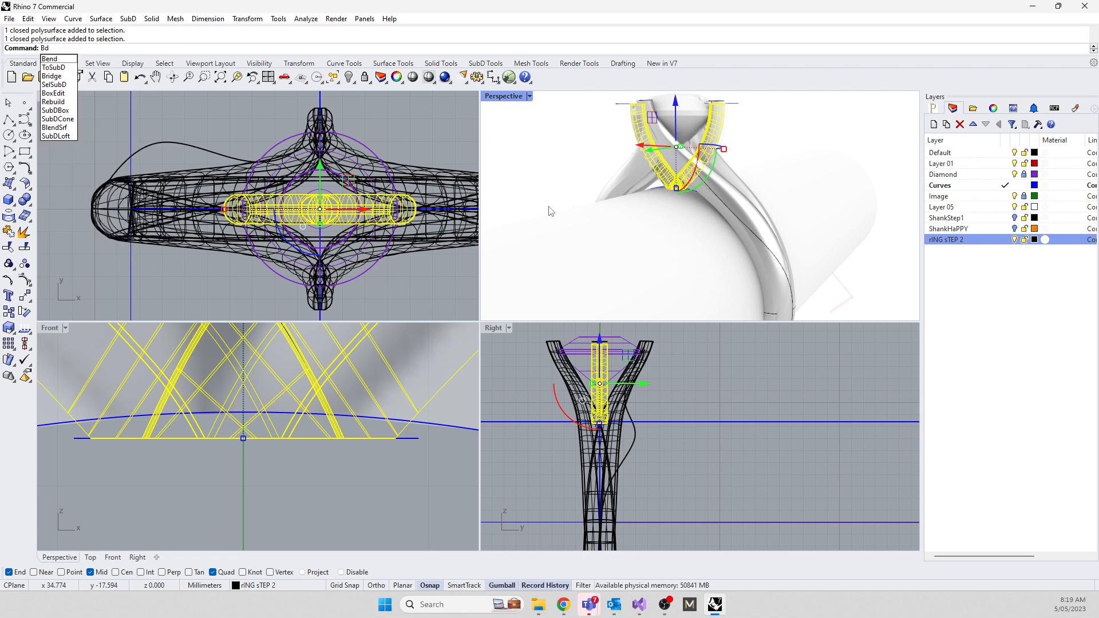
key("Return")
left_click(223, 379)
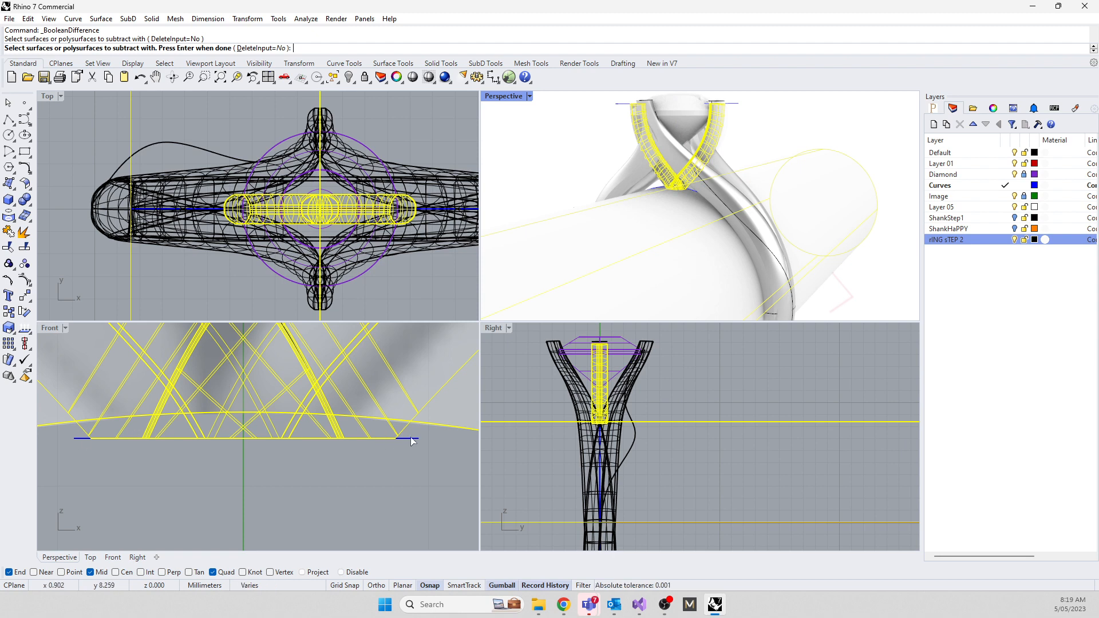
right_click(201, 446)
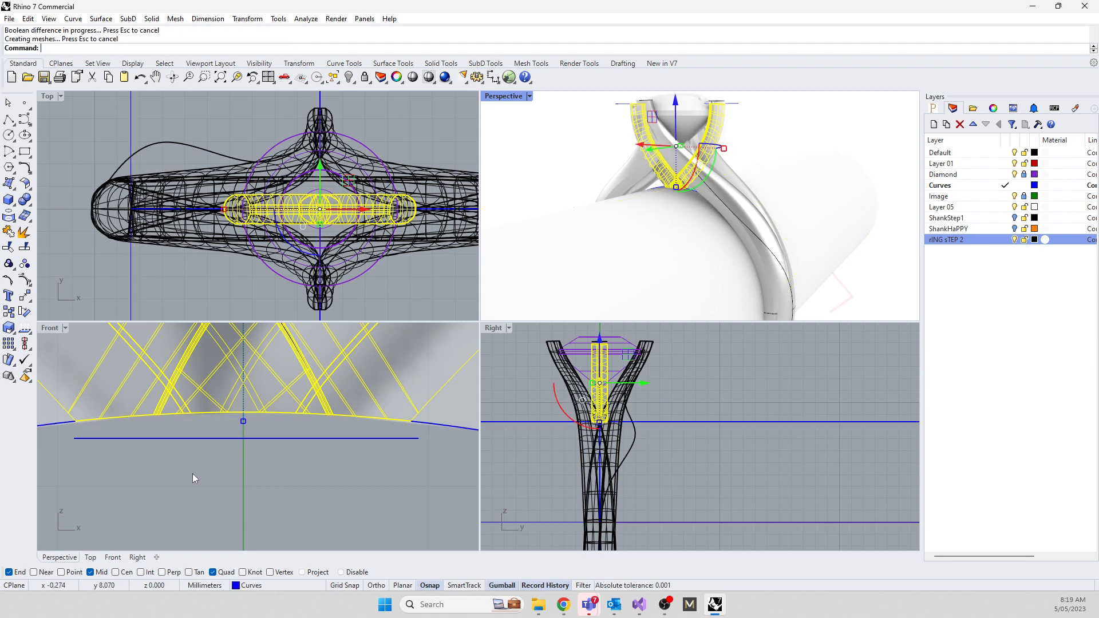
Delete the long finger-hole extrusion that served as the cutter, keeping the trimmed prongs
left_click(613, 266)
key("Delete")
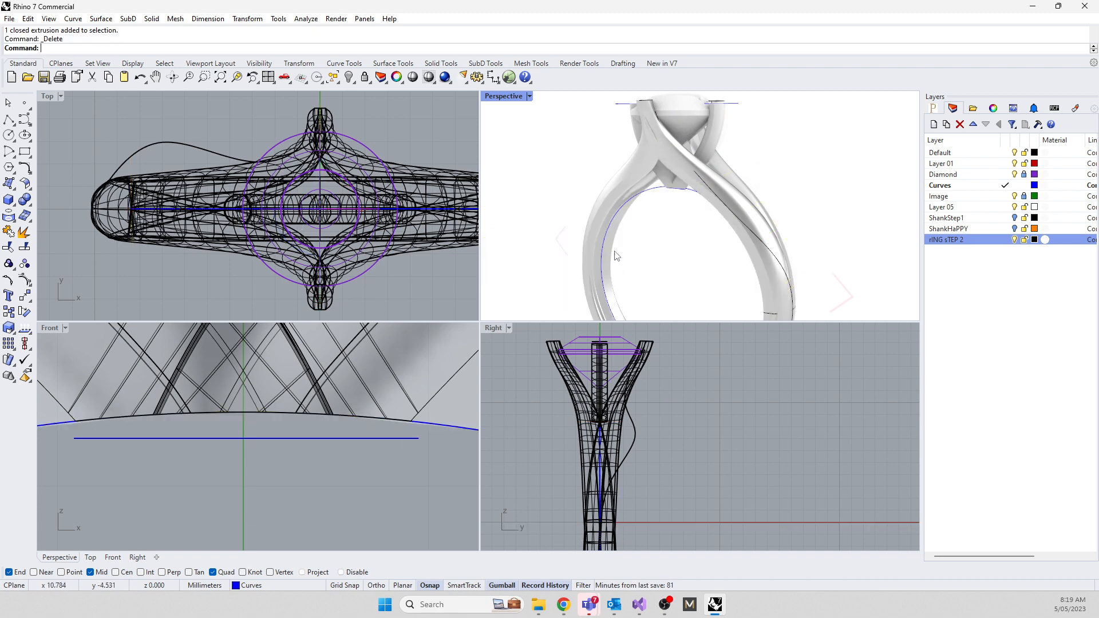
right_click_drag(544, 252, 695, 120)
Apply the Satin Stainless metal material from the render library to one of the trimmed side prongs
left_click(973, 109)
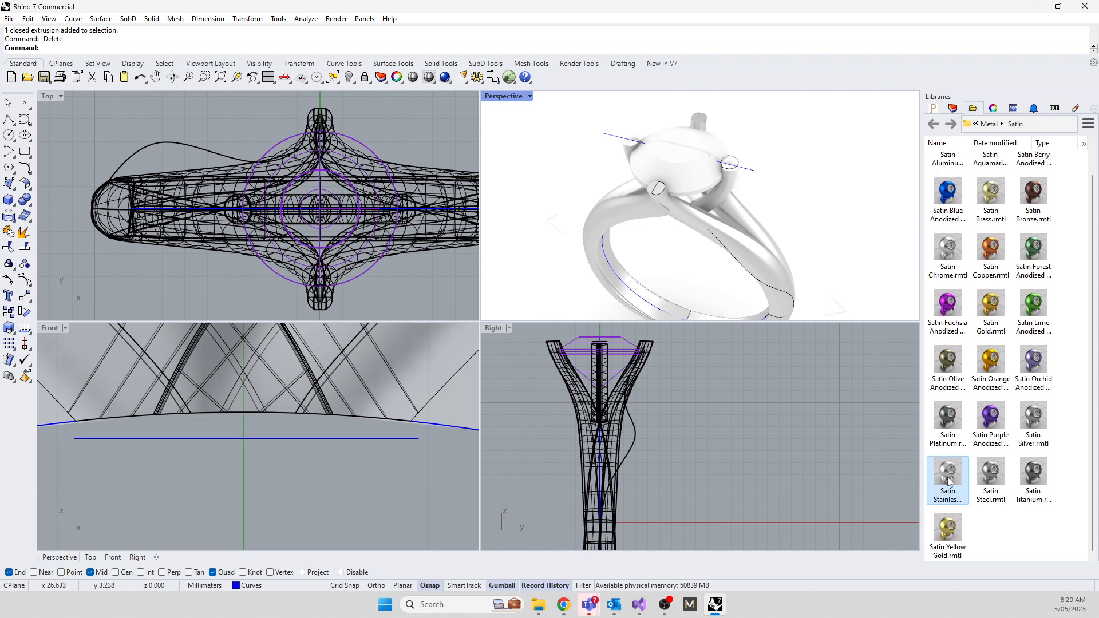
left_click_drag(948, 479, 634, 149)
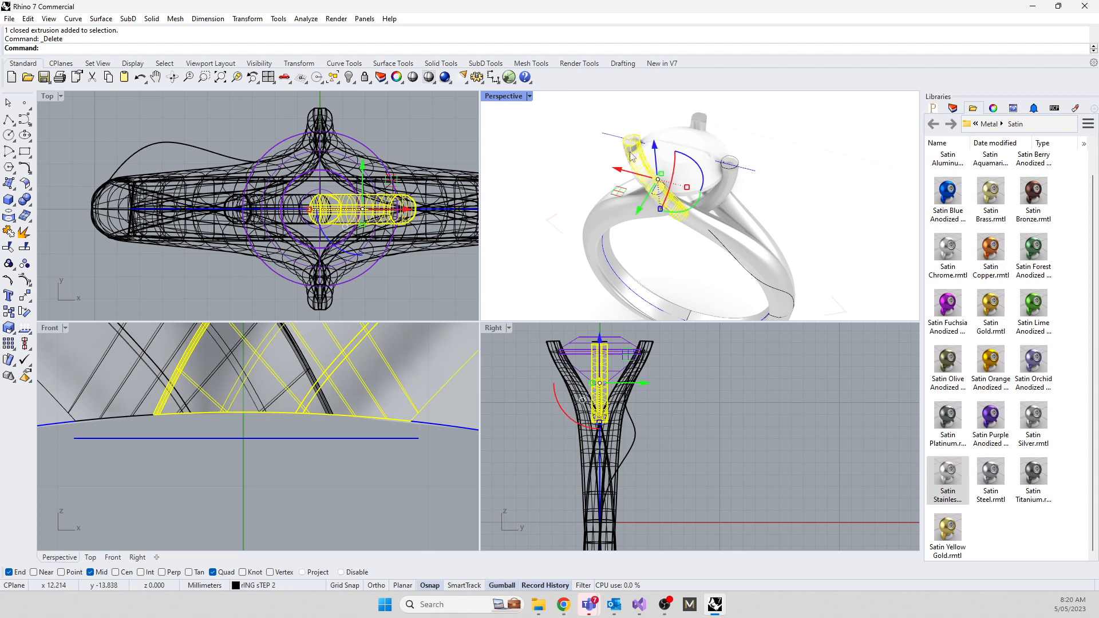
left_click(553, 159)
right_click_drag(645, 229, 842, 182)
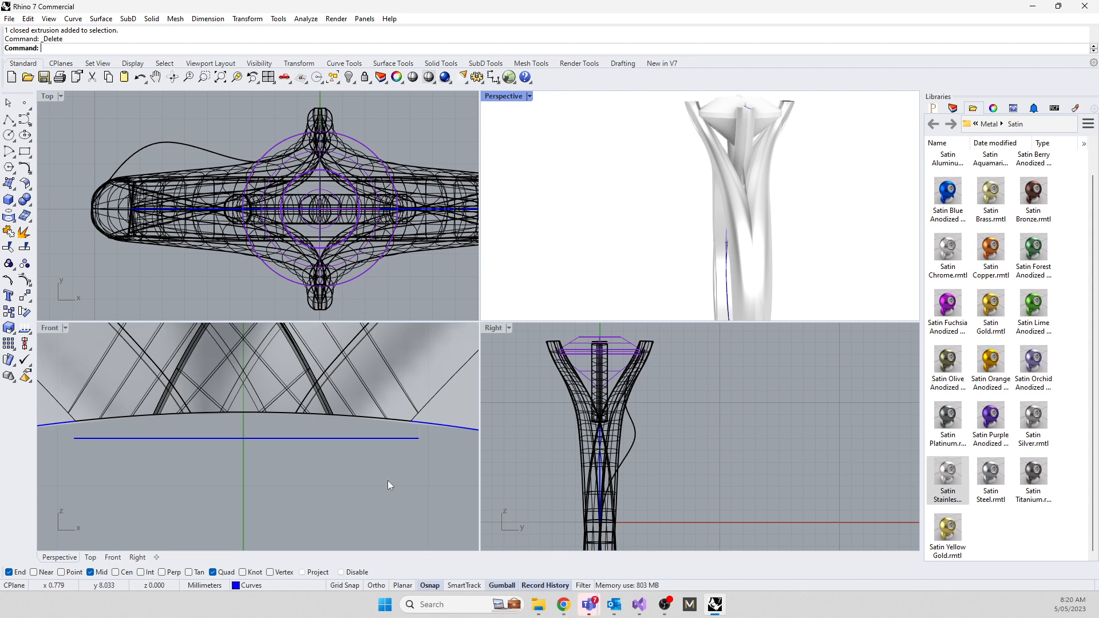
Extrude the finger-hole circle as a solid 40.423 mm to both sides
left_click(358, 490)
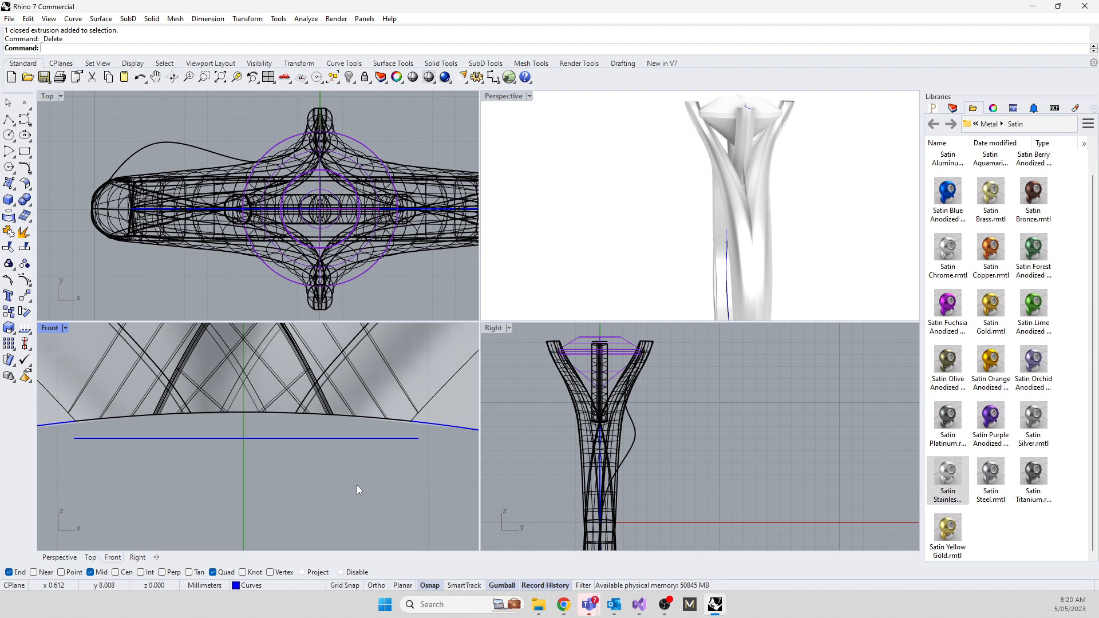
left_click(444, 427)
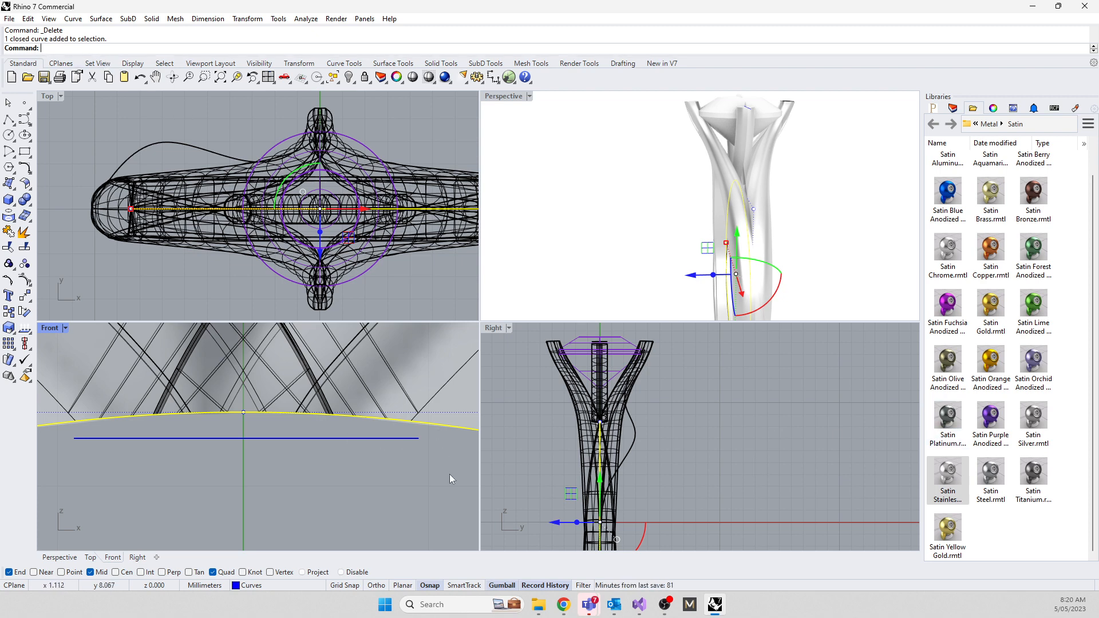
type("Ex")
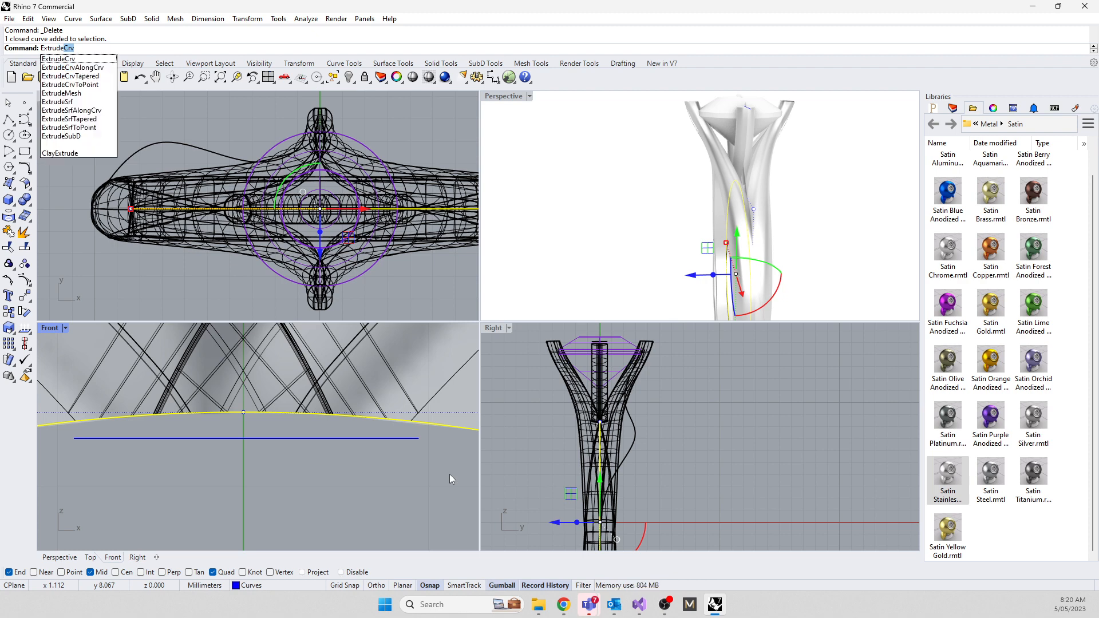
type("trude")
key("Return")
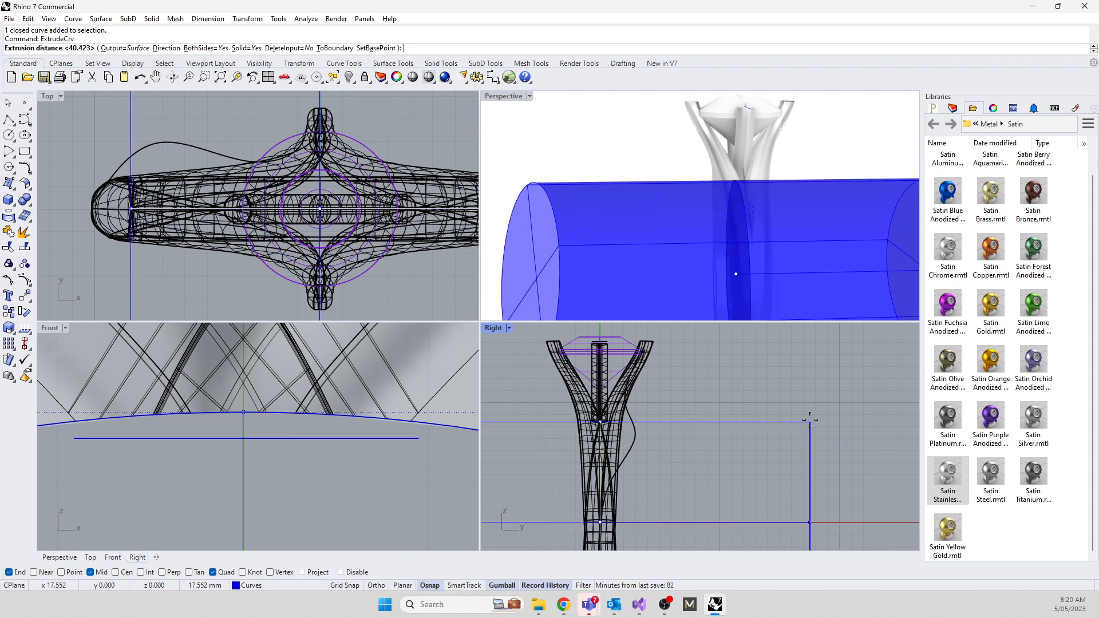
right_click(764, 419)
scroll(286, 352, "down", 12)
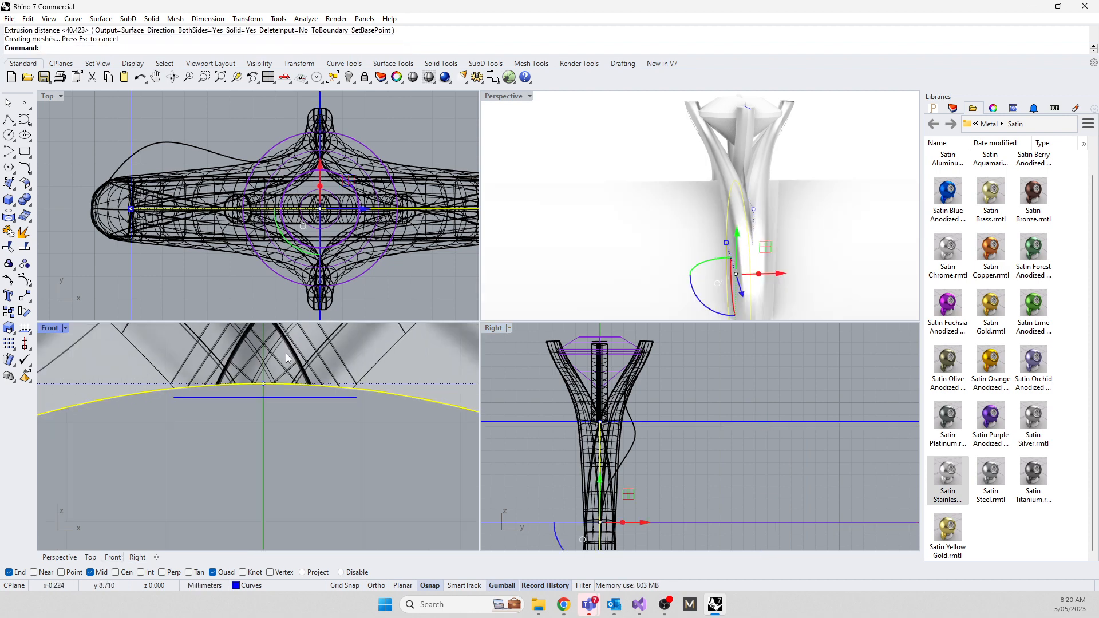
left_click(247, 454)
Draw a five-sided circumscribed polygon inside the finger hole and extrude it as a solid about 13.4 mm to both sides
type("Polyline")
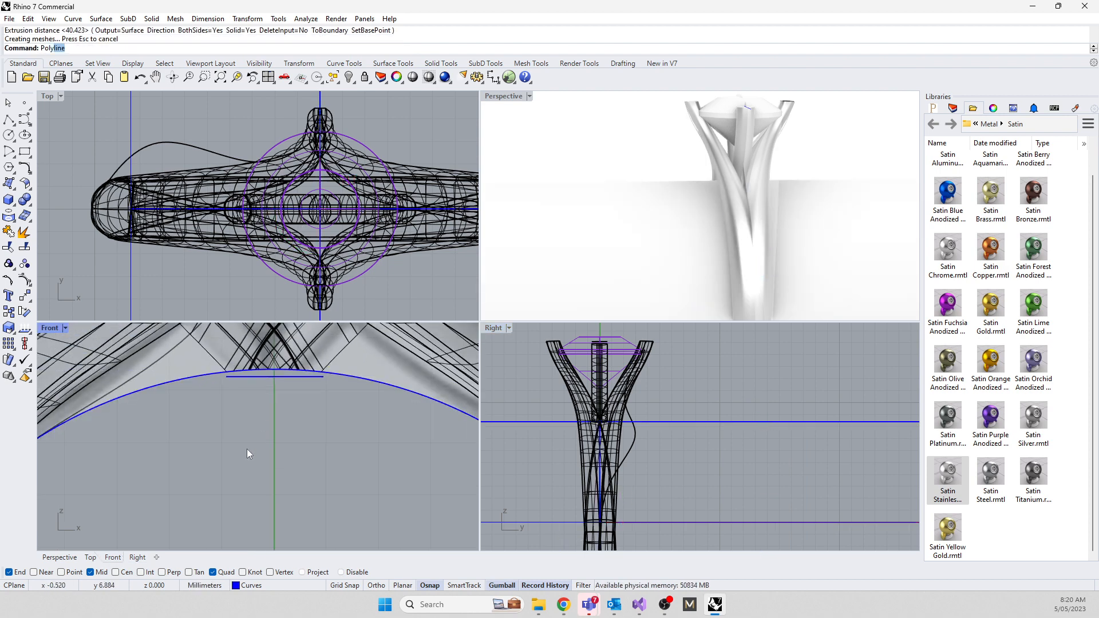
left_click(69, 59)
scroll(281, 447, "down", 3)
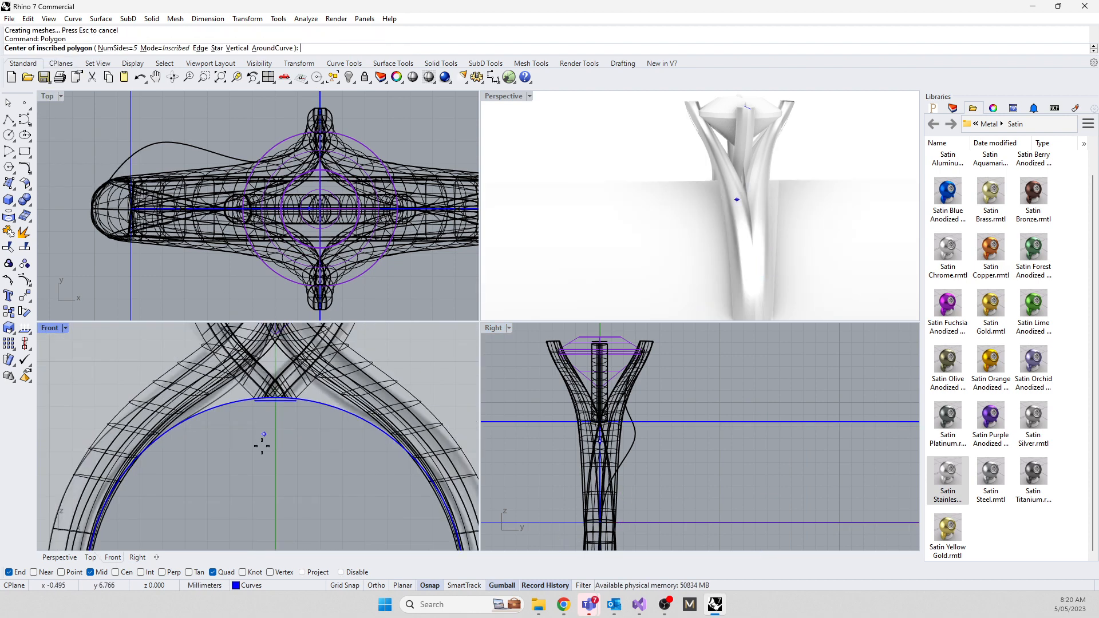
left_click(261, 494)
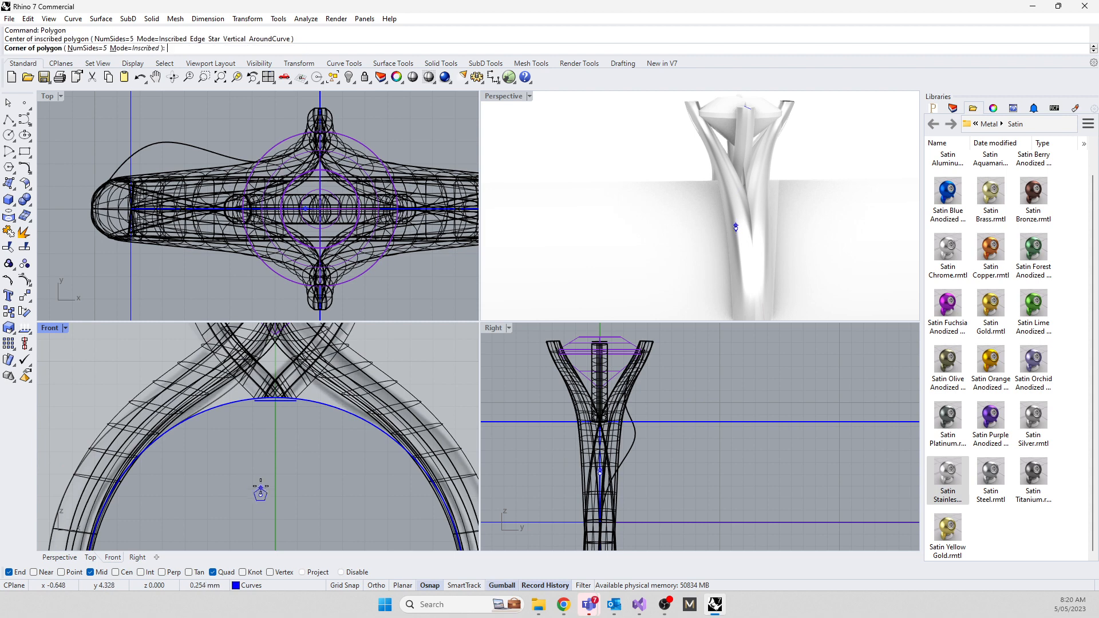
left_click(135, 48)
left_click(223, 442)
left_click(229, 442)
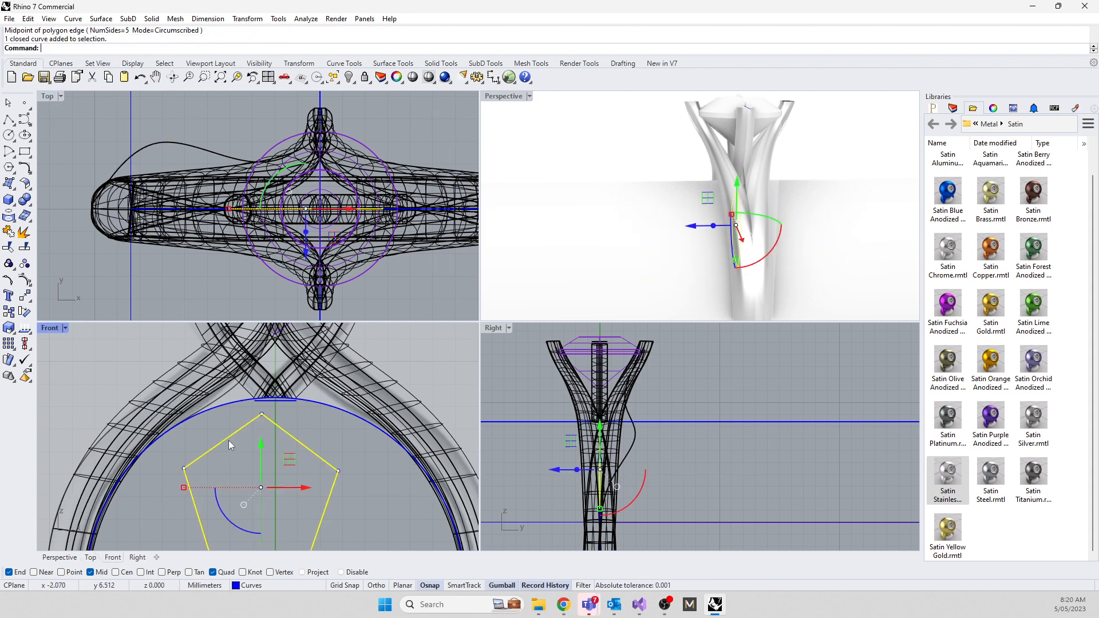
type("ExtrudeCrv")
key("Return")
left_click(608, 254)
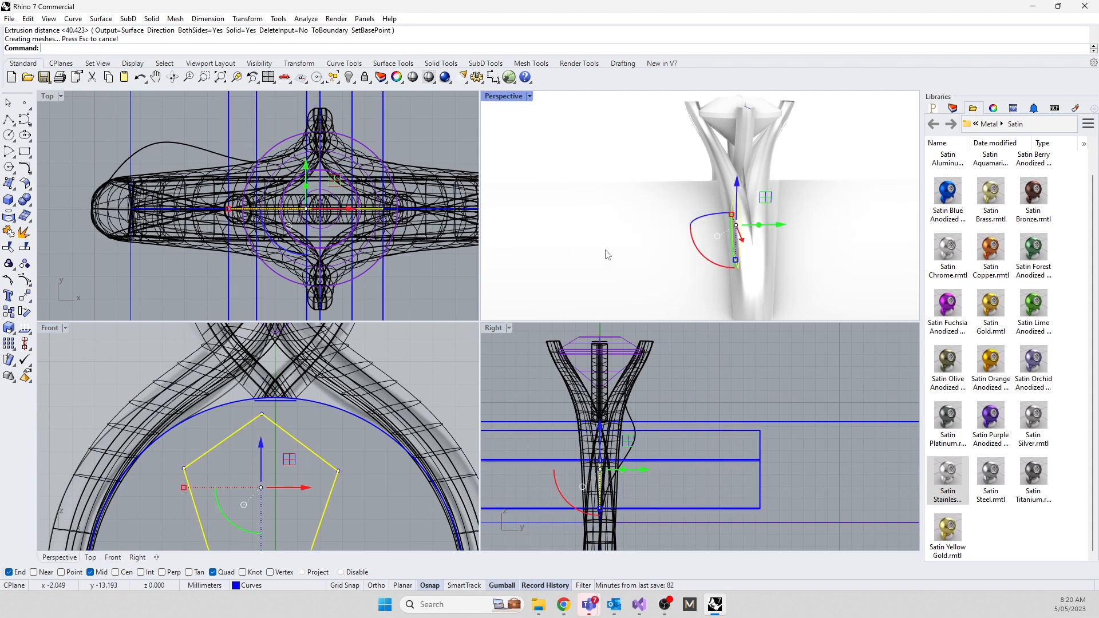
Delete the finger-hole extrusion and the pentagonal extrusion together with its polygon curve
right_click_drag(608, 254, 739, 207)
right_click_drag(796, 228, 725, 236)
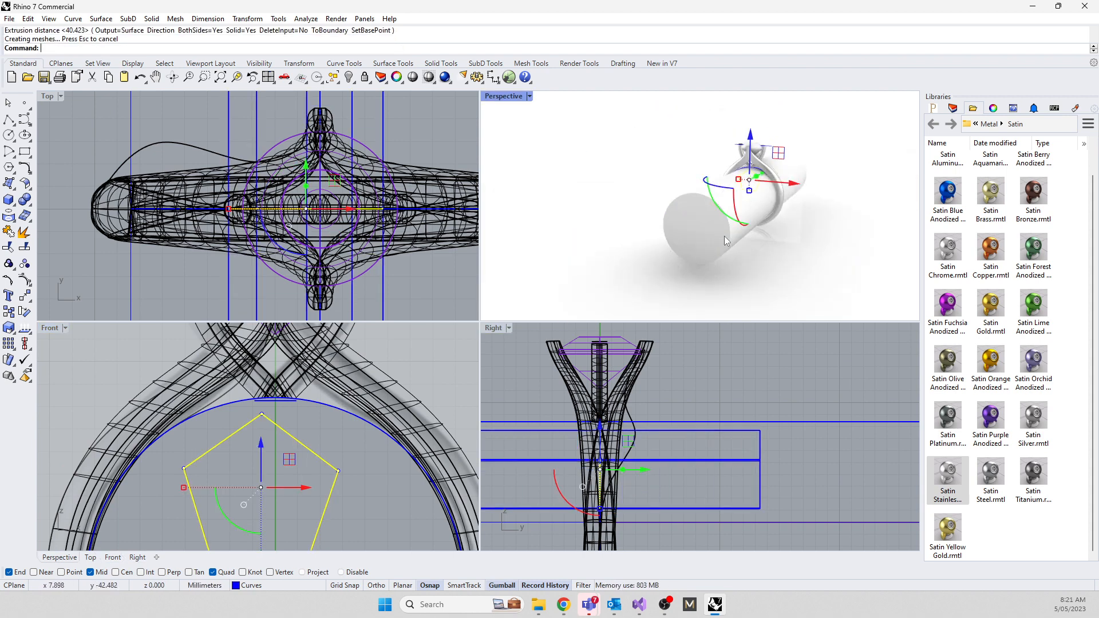
left_click(701, 256)
key("Delete")
scroll(727, 194, "up", 5)
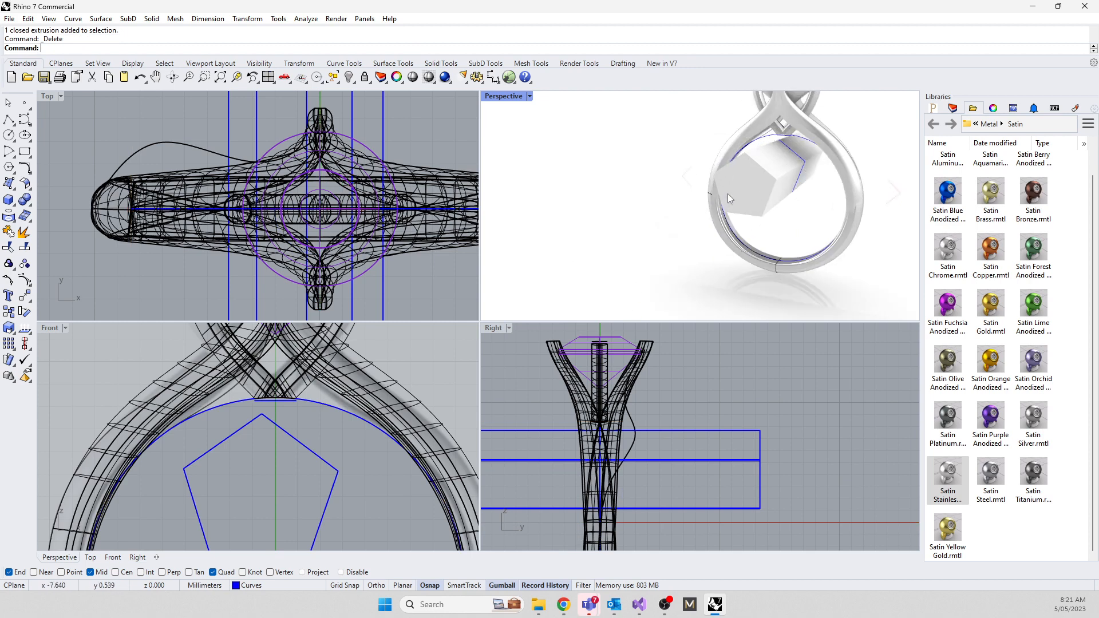
right_click_drag(804, 207, 731, 187)
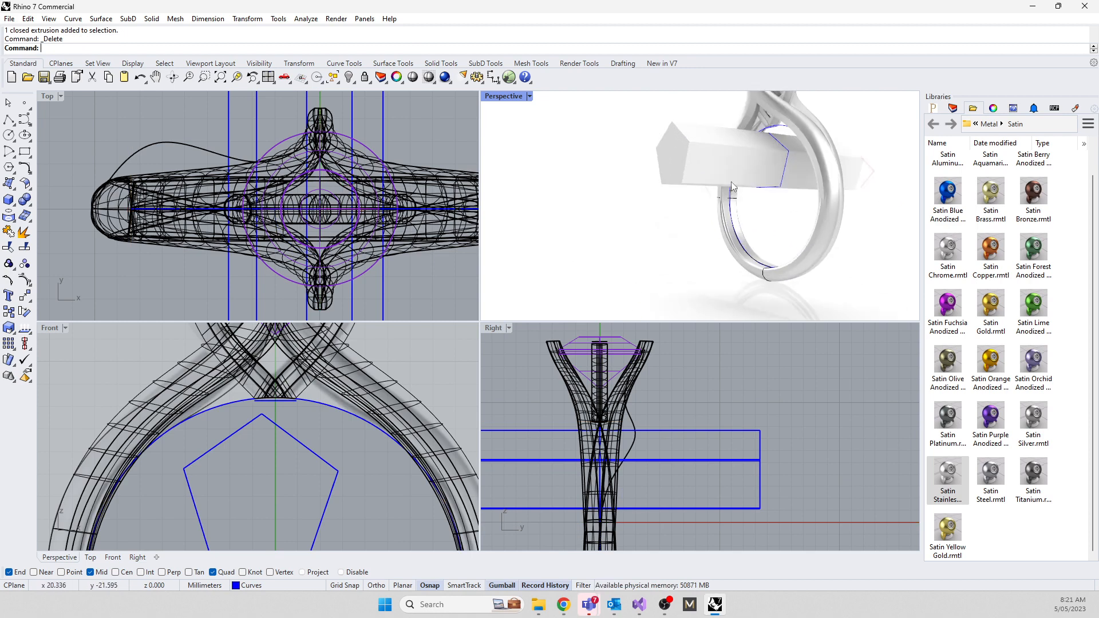
left_click(686, 156)
key("Delete")
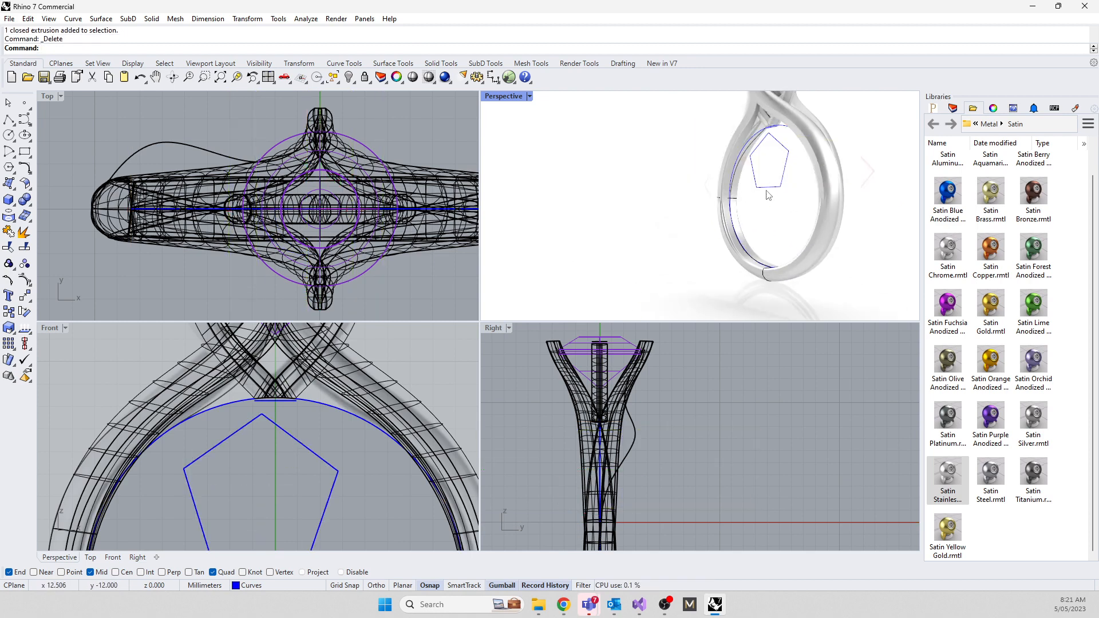
Extrude the finger-hole circle as a solid about 6.8 mm to both sides of the ring
scroll(789, 137, "up", 3)
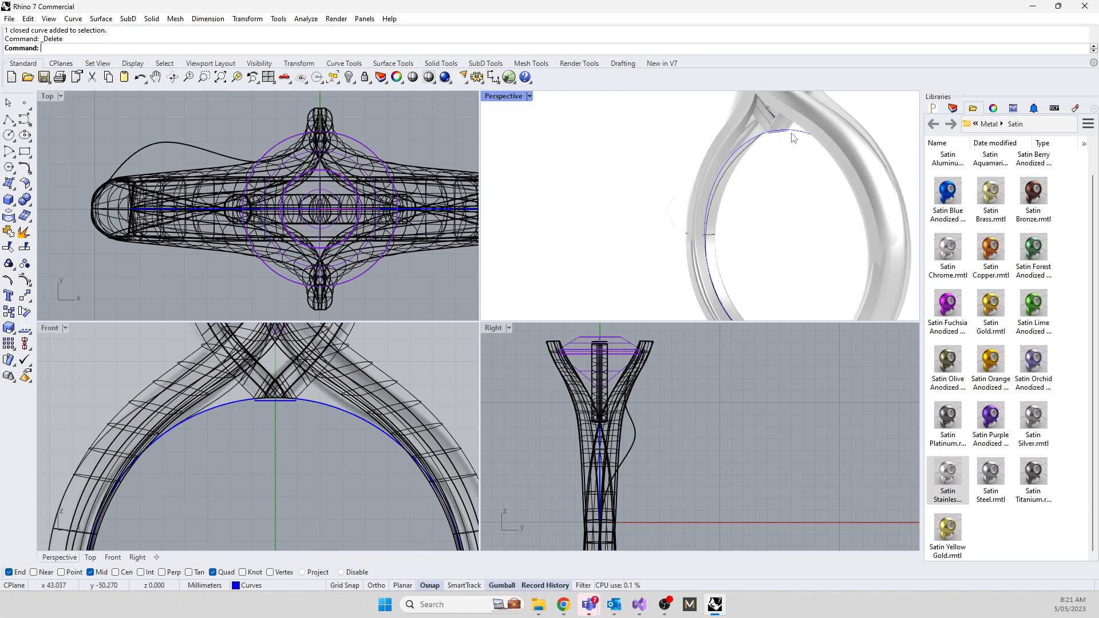
left_click(794, 131)
type("E")
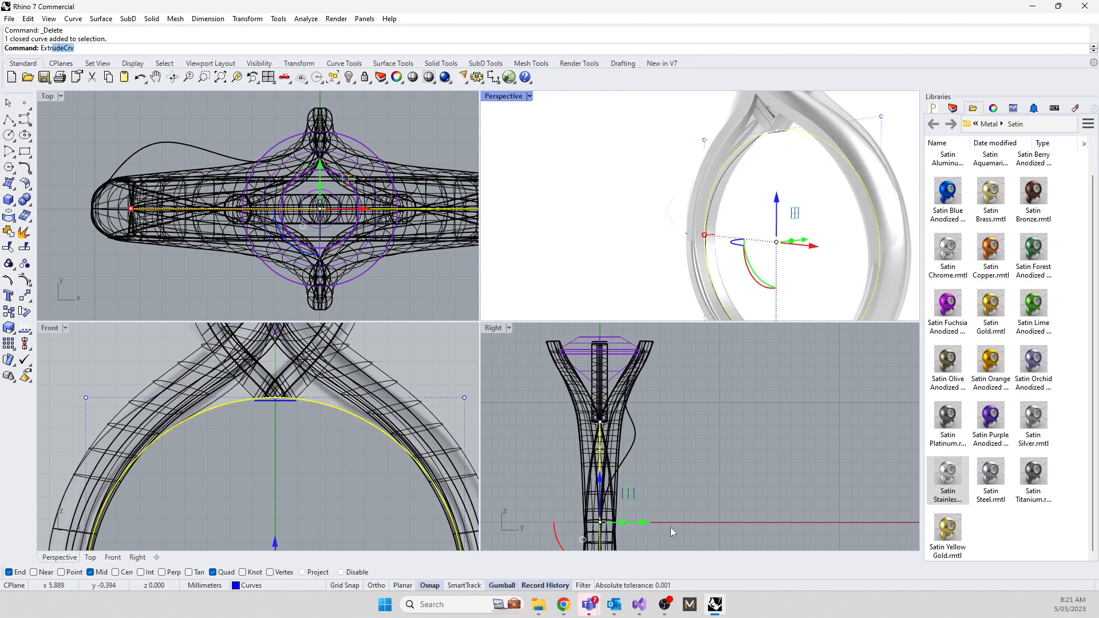
type("xt")
key("Return")
left_click(683, 443)
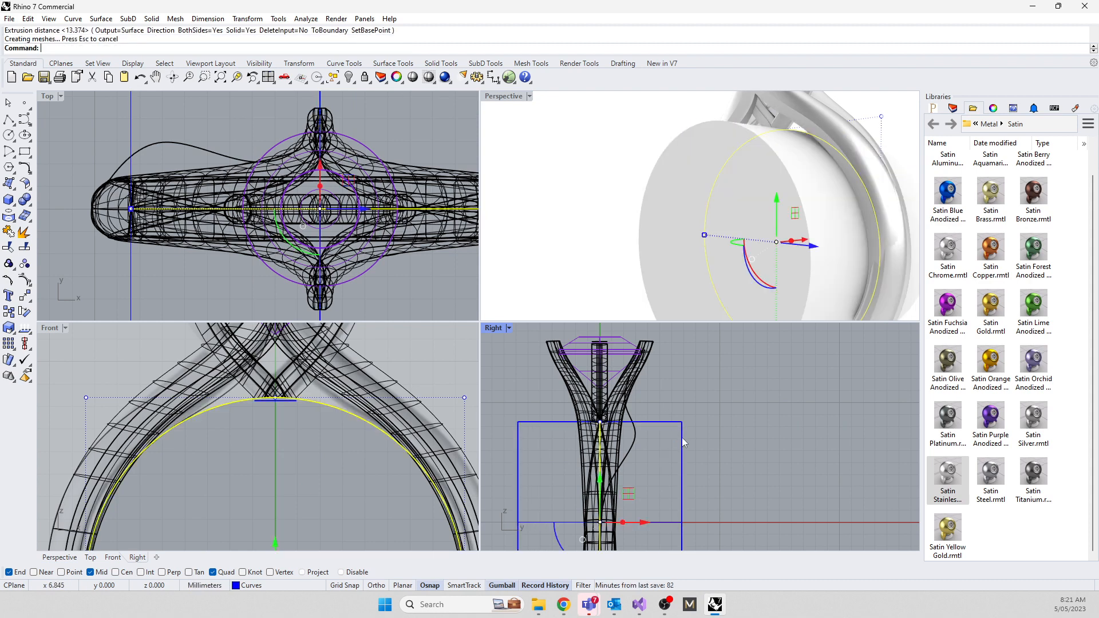
Delete the short solid extruded from the finger-hole circle
right_click_drag(767, 210, 790, 148)
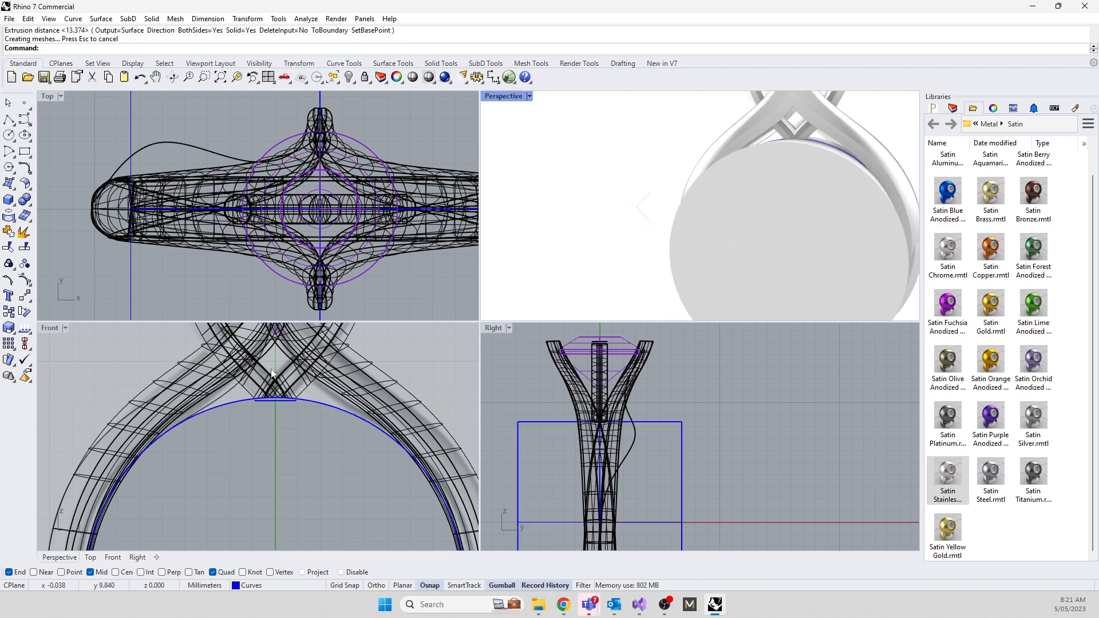
left_click(820, 269)
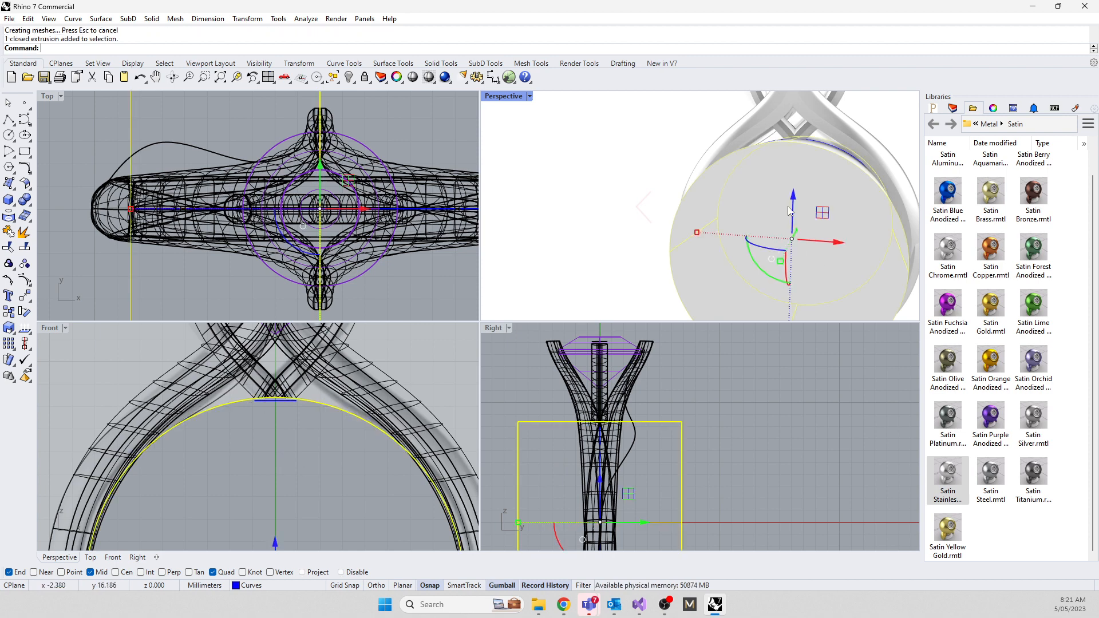
key("Delete")
Examine the inner surface of the shank along the finger-hole circle from several angles
scroll(802, 154, "up", 5)
right_click_drag(769, 205, 547, 246)
scroll(636, 233, "down", 5)
right_click_drag(636, 233, 551, 183)
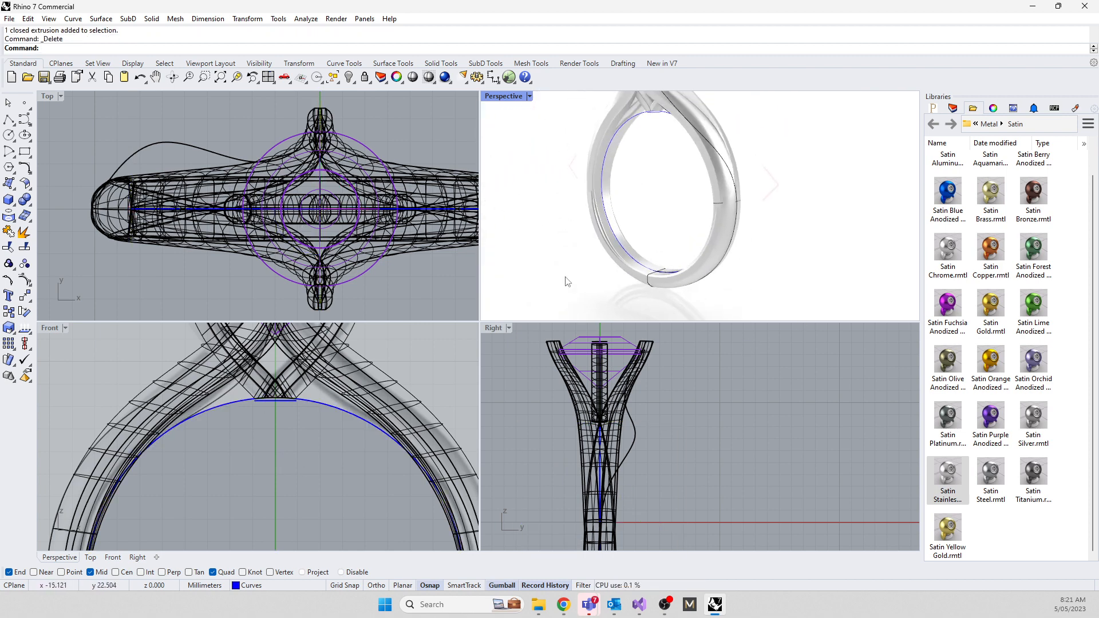
right_click_drag(565, 279, 690, 218)
scroll(690, 215, "up", 5)
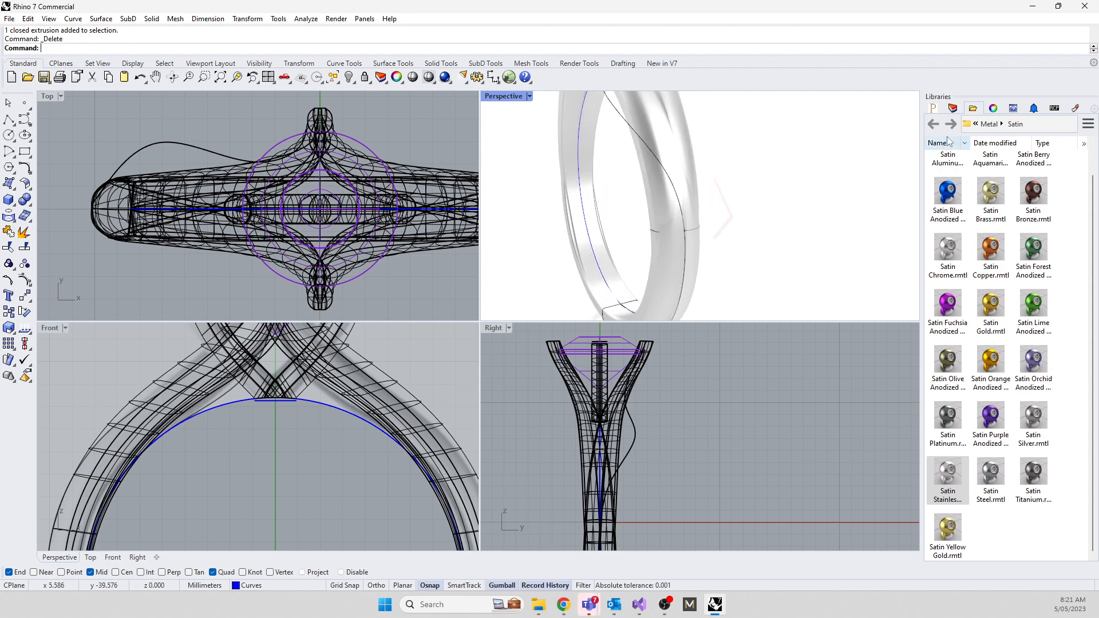
right_click_drag(629, 237, 623, 250)
scroll(577, 245, "up", 6)
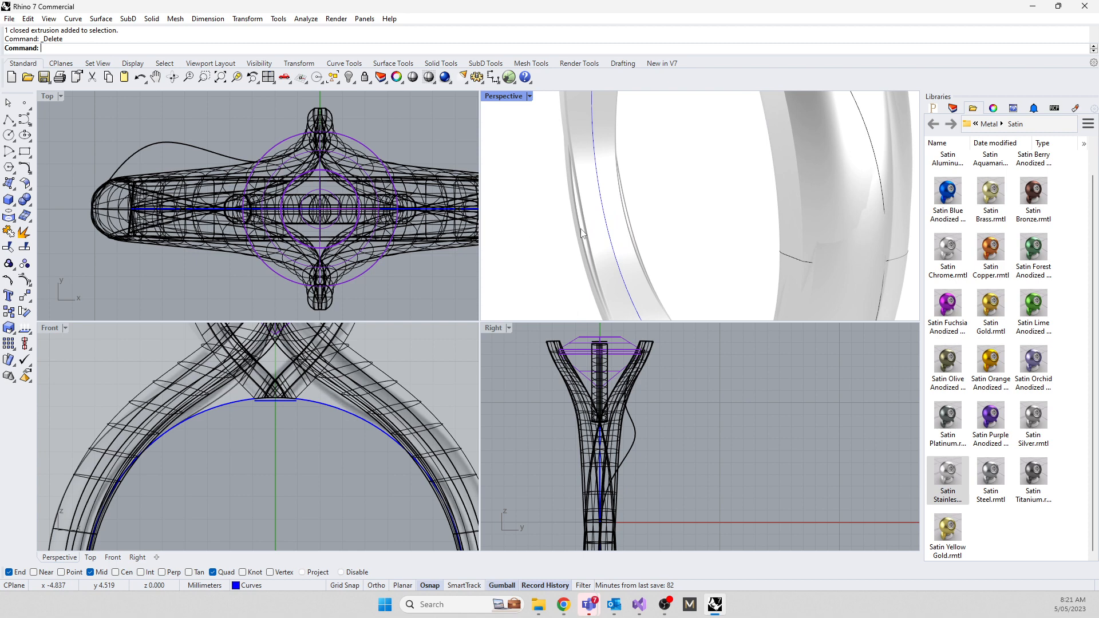
Identify the layer of the lower shank polysurface in the layer list
left_click(582, 233)
left_click(642, 265)
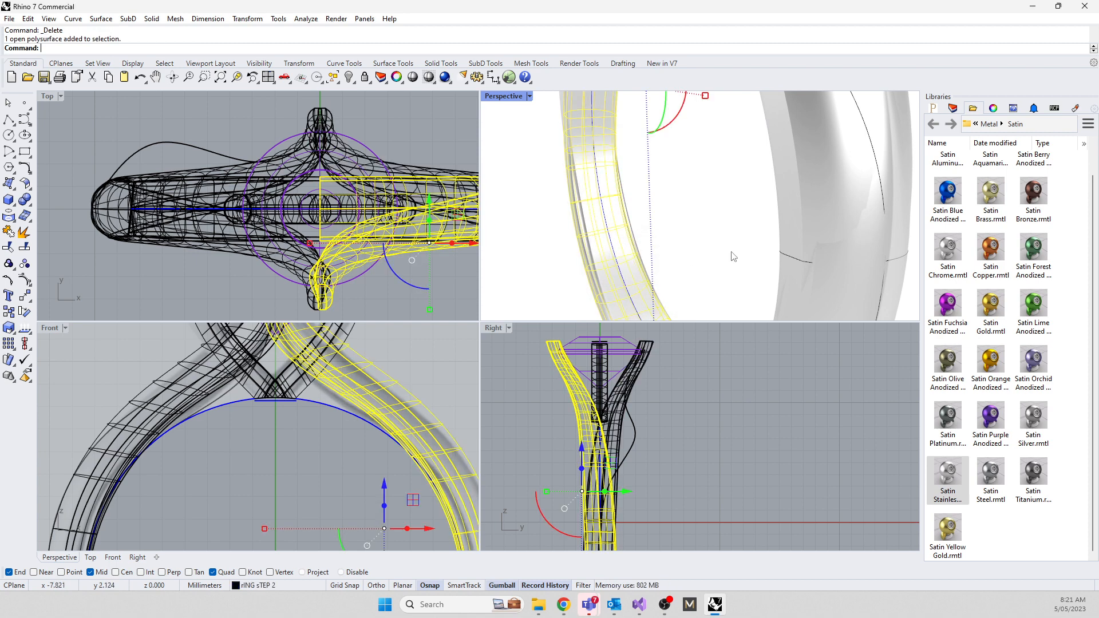
left_click(953, 109)
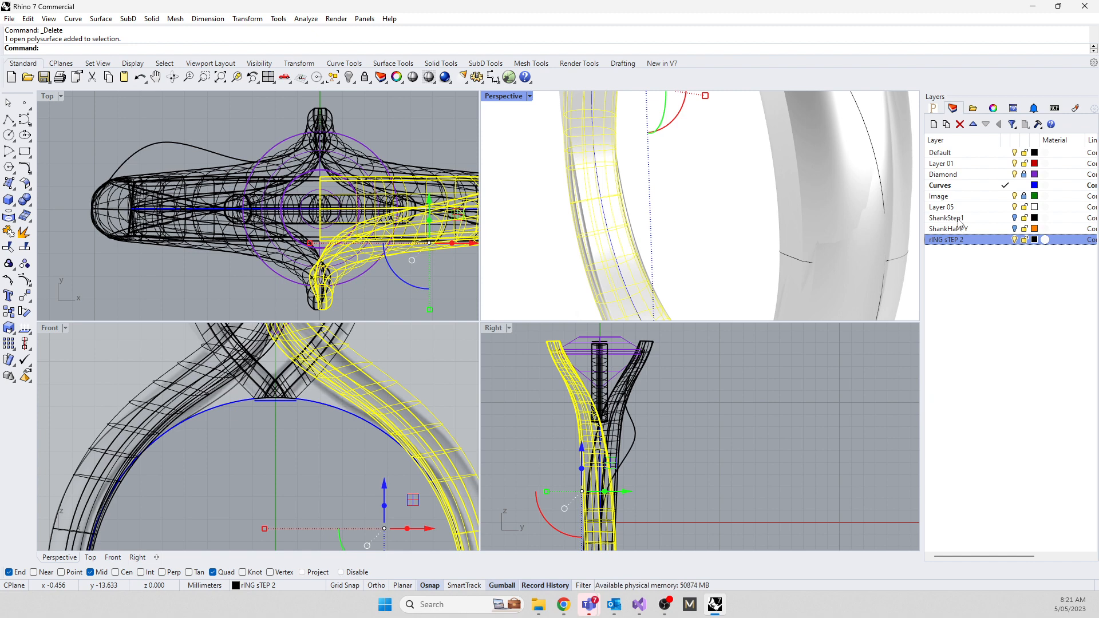
right_click_drag(822, 252, 717, 286)
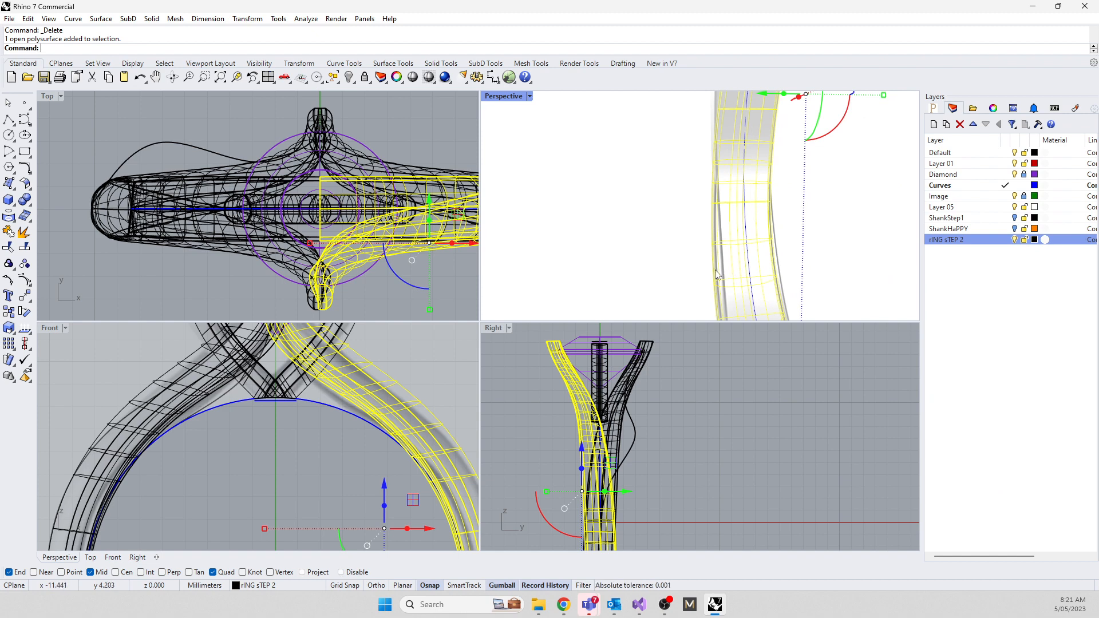
Try to cap the two shank polysurfaces on the positive X half of the ring
left_click(284, 429)
scroll(272, 428, "down", 3)
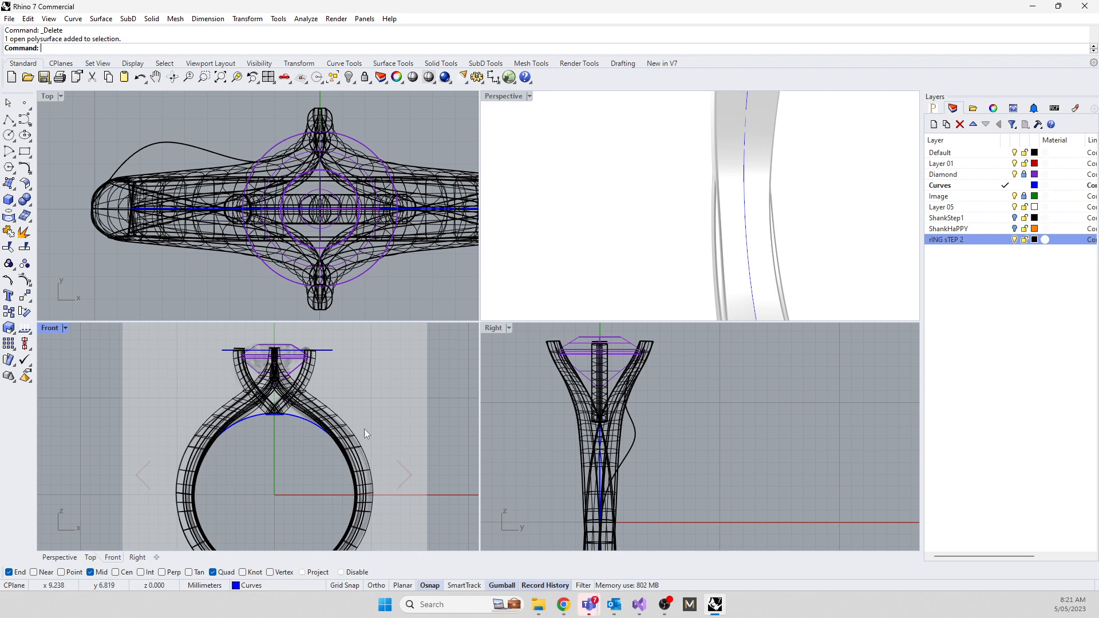
left_click(343, 434)
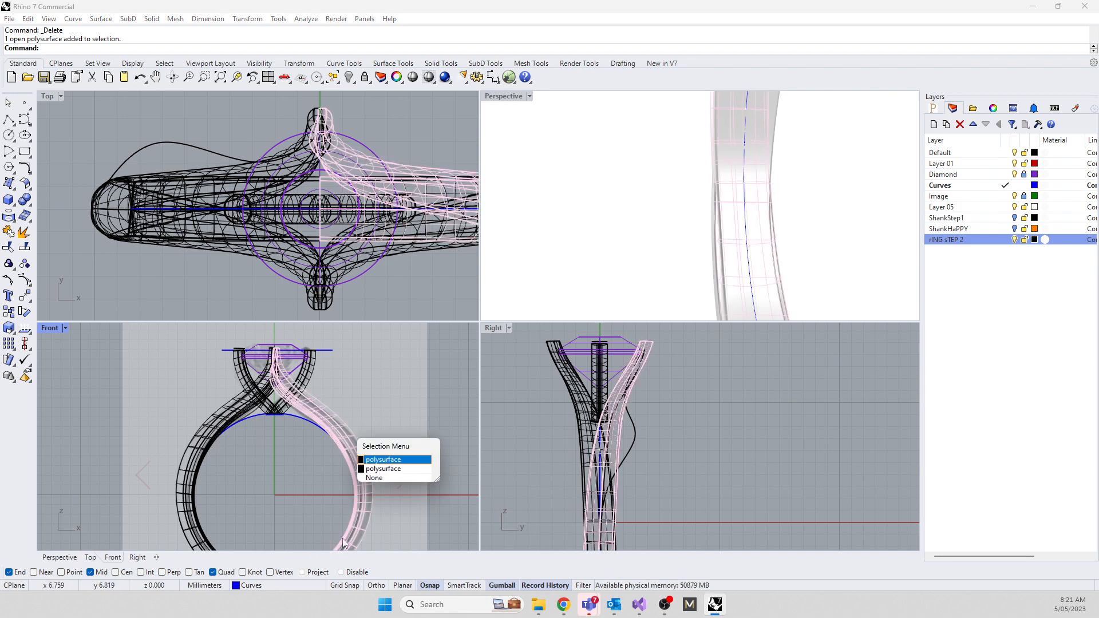
left_click_drag(370, 404, 346, 434)
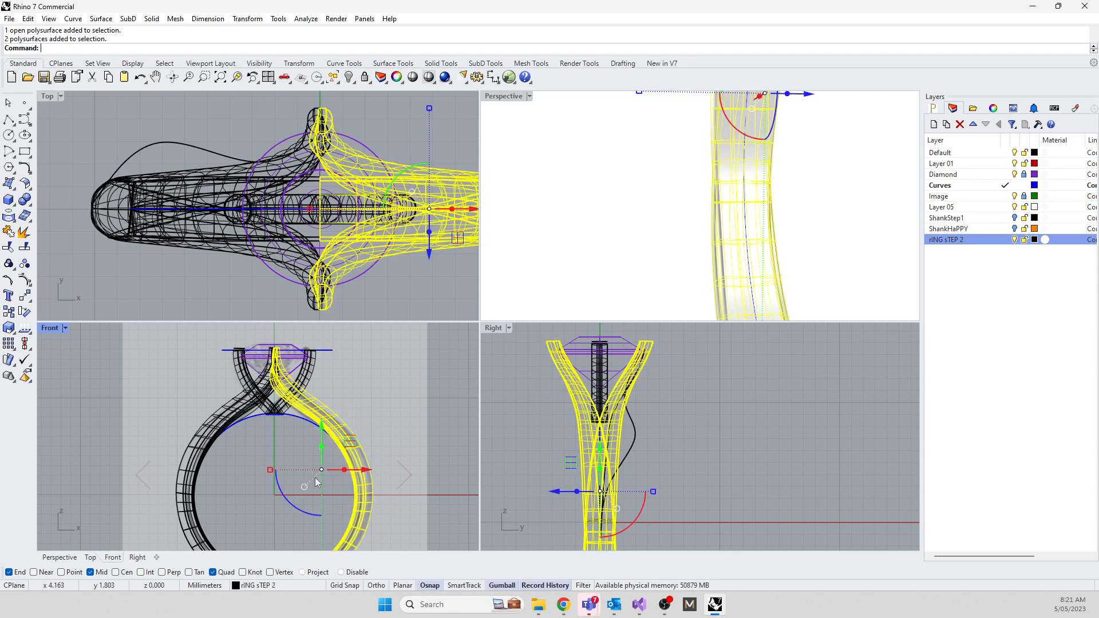
key("Return")
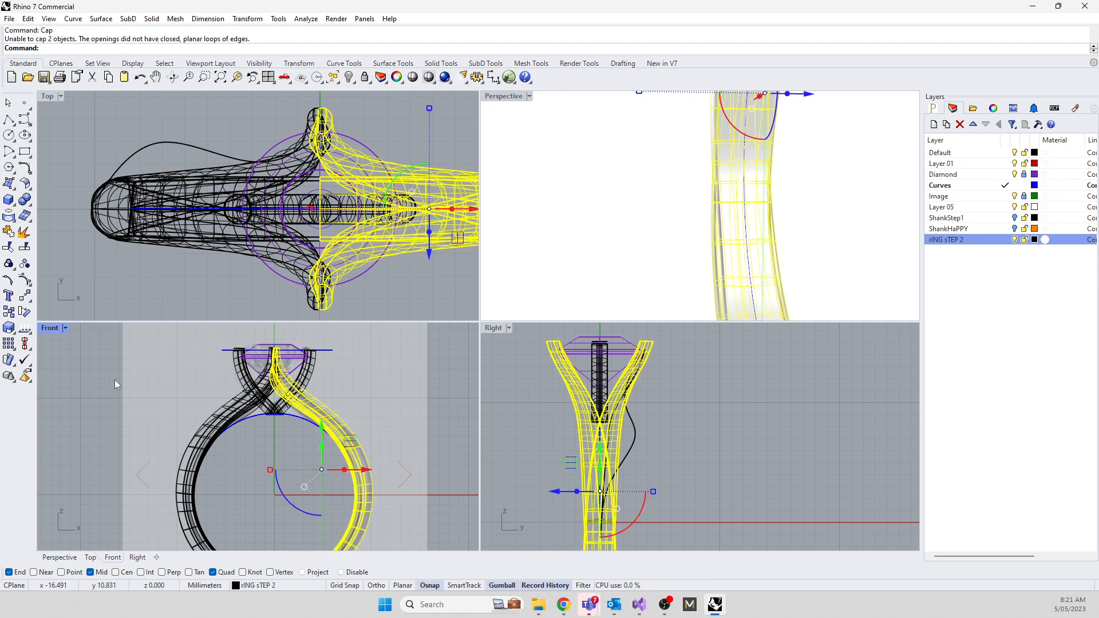
Join all four shank polysurfaces together and accept the broken history
right_click_drag(657, 131, 644, 263)
scroll(644, 263, "down", 8)
scroll(667, 114, "up", 8)
scroll(680, 140, "down", 10)
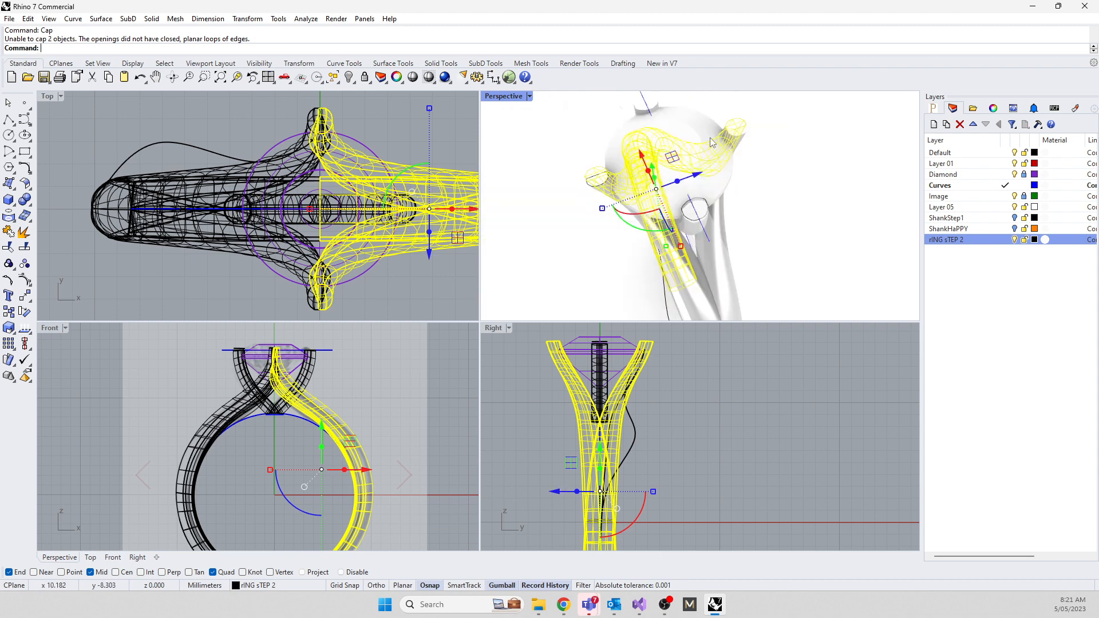
scroll(310, 349, "down", 10)
scroll(300, 429, "up", 11)
right_click_drag(301, 430, 347, 337)
scroll(341, 344, "up", 5)
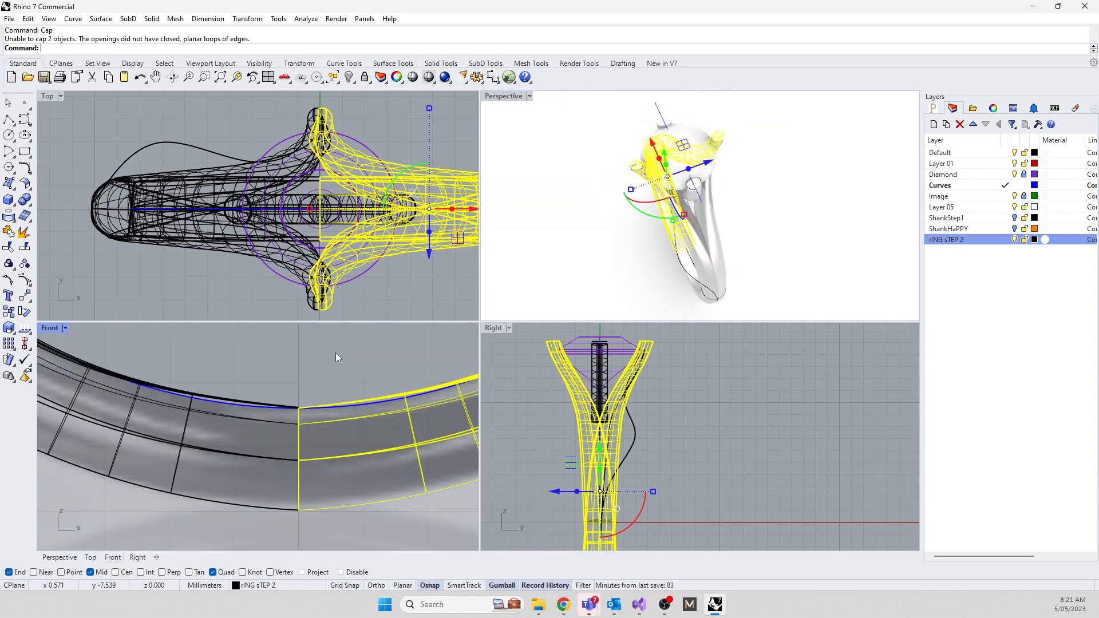
key("Escape")
key("ctrl+a")
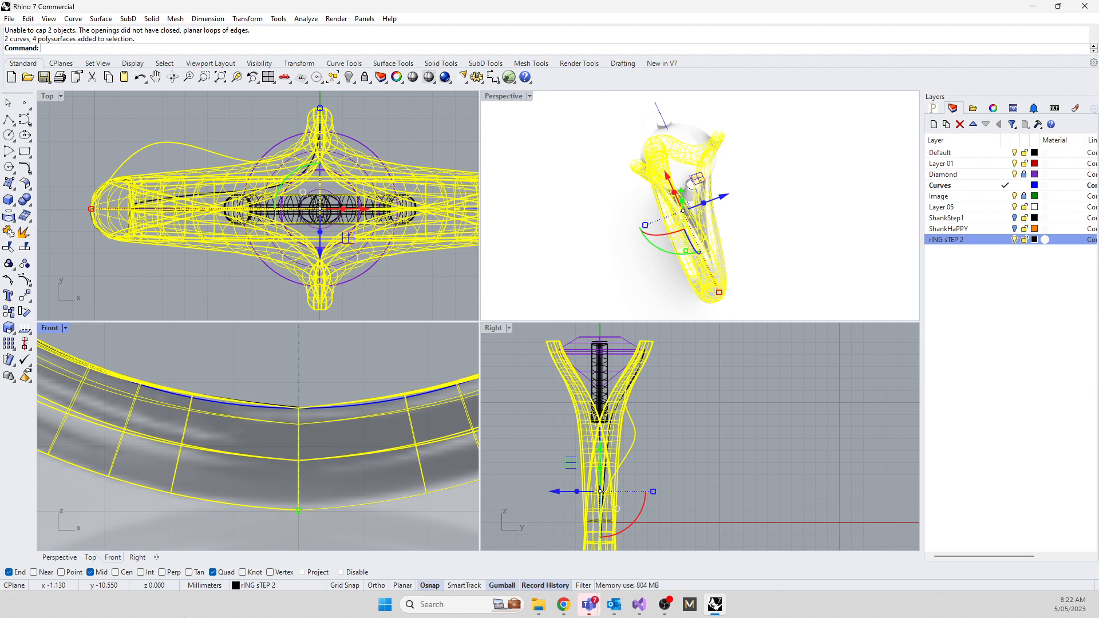
key("Return")
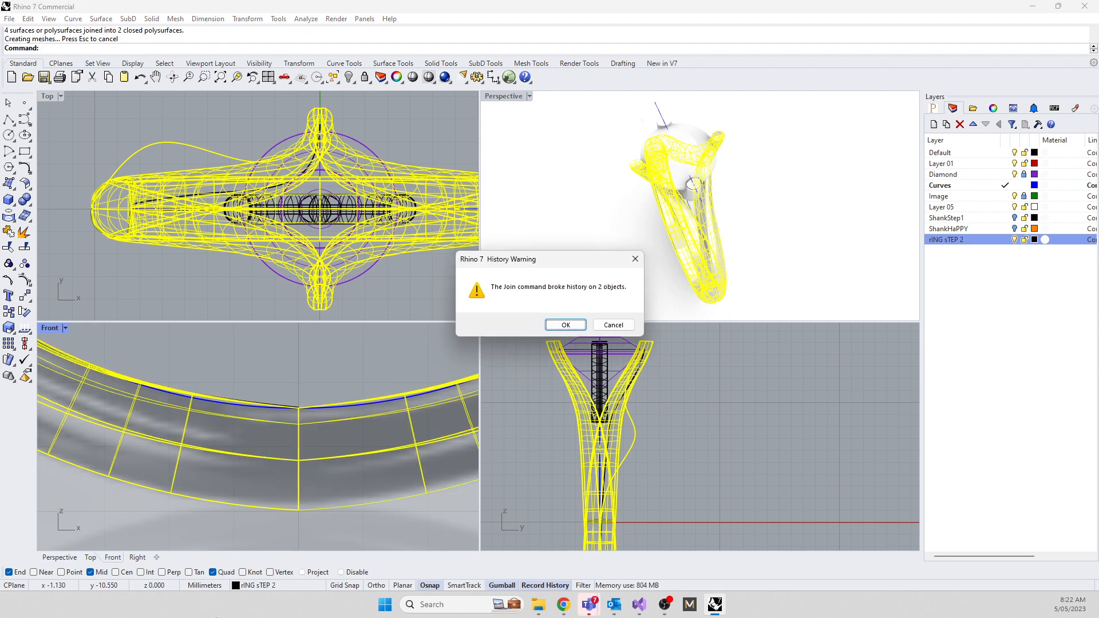
key("Return")
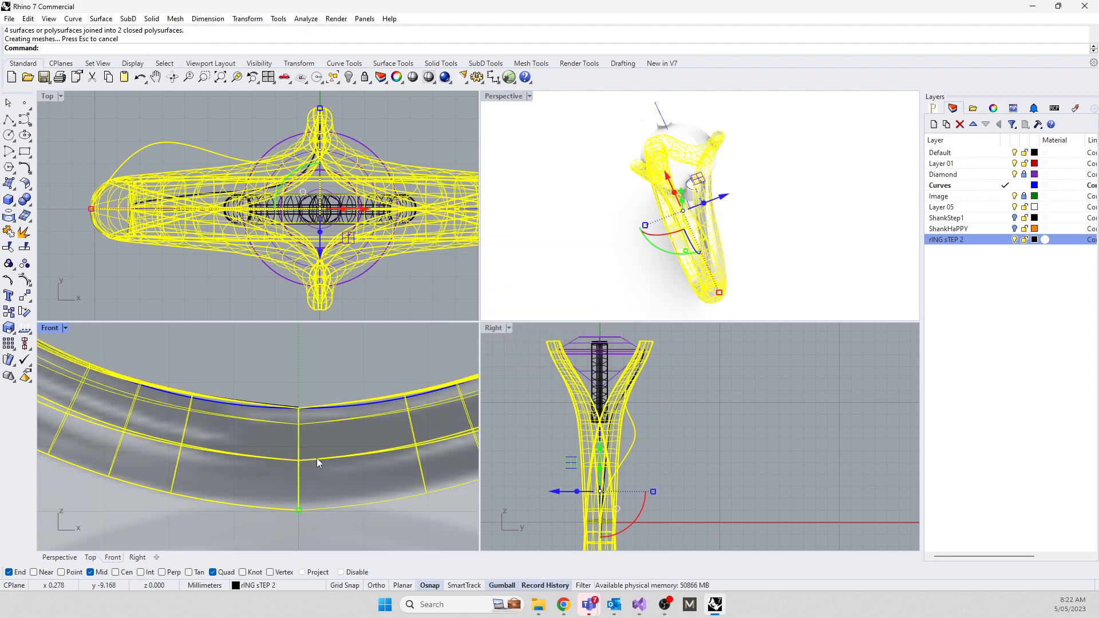
Check each joined shank half by selecting it and viewing the ring from several angles
left_click(318, 463)
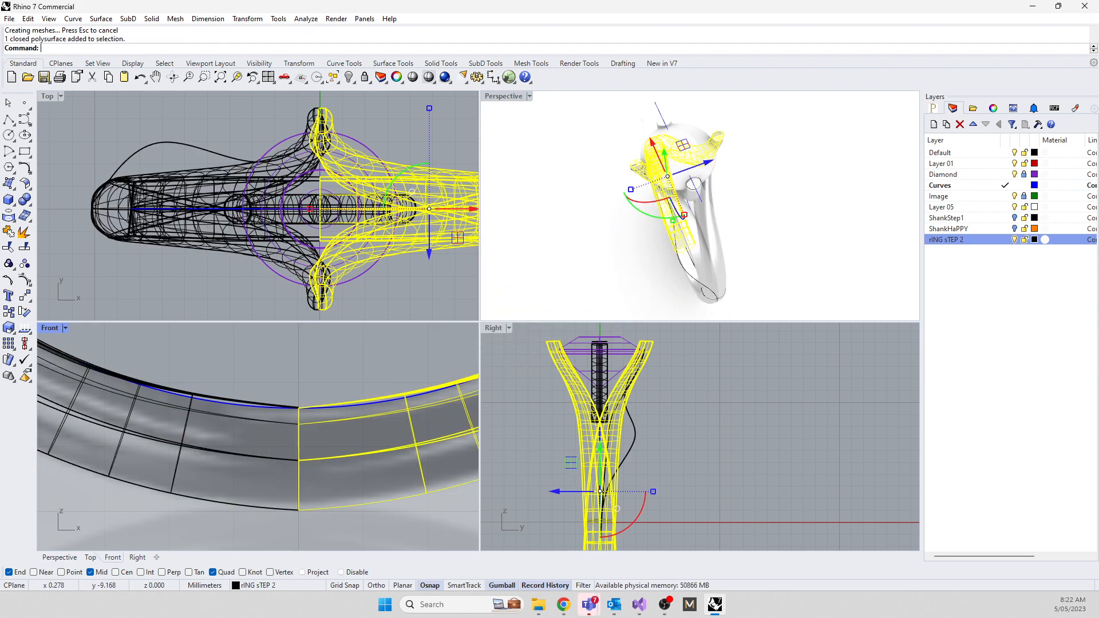
left_click(116, 211)
left_click(134, 215)
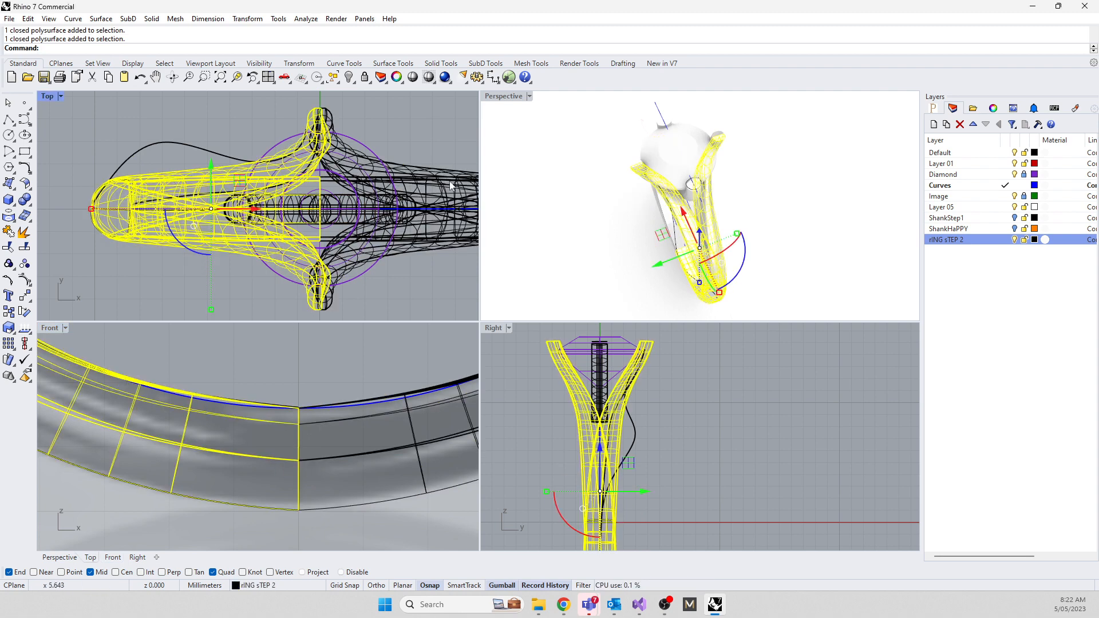
left_click(584, 216)
right_click_drag(584, 216, 784, 217)
scroll(702, 162, "up", 3)
scroll(710, 192, "up", 2)
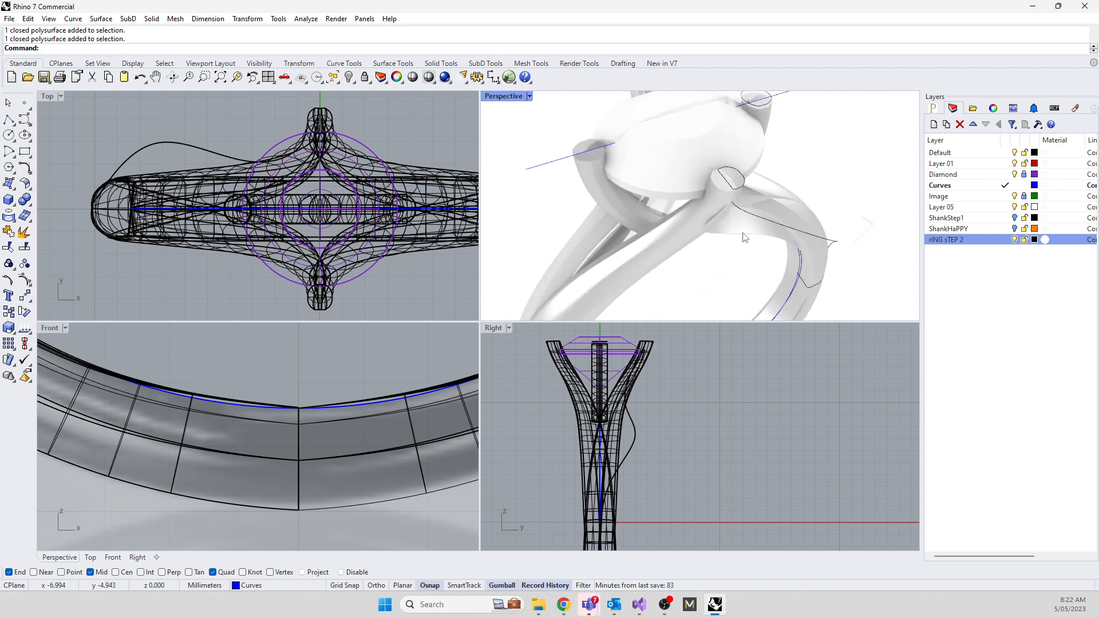
right_click_drag(744, 238, 602, 221)
left_click(646, 227)
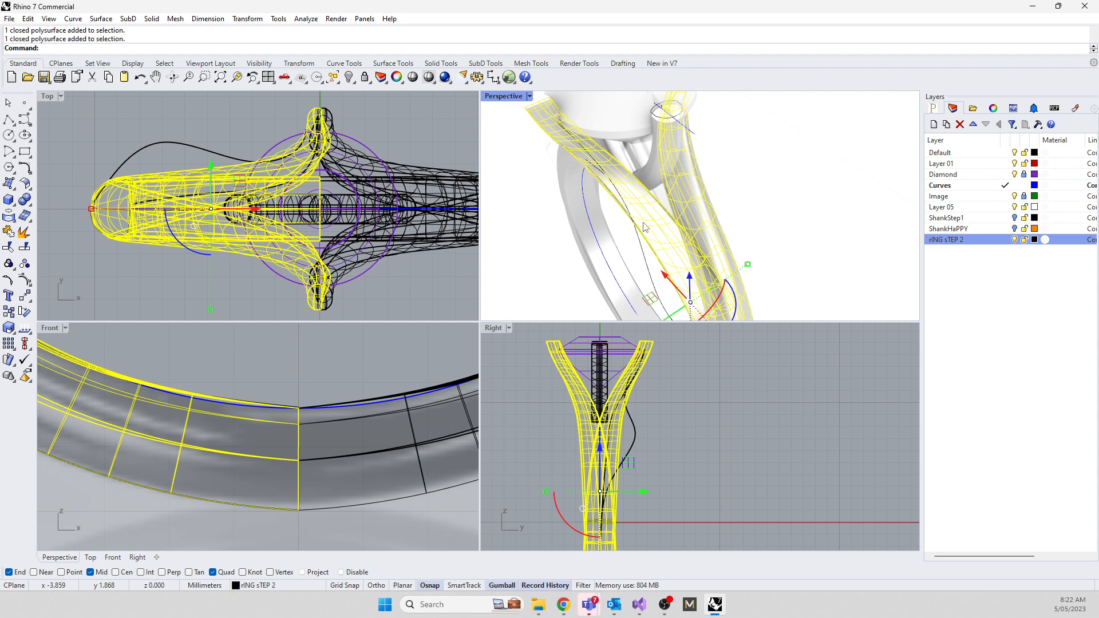
Undo the join of the shank polysurfaces
key("ctrl+z")
left_click(577, 251)
right_click_drag(670, 211, 574, 181)
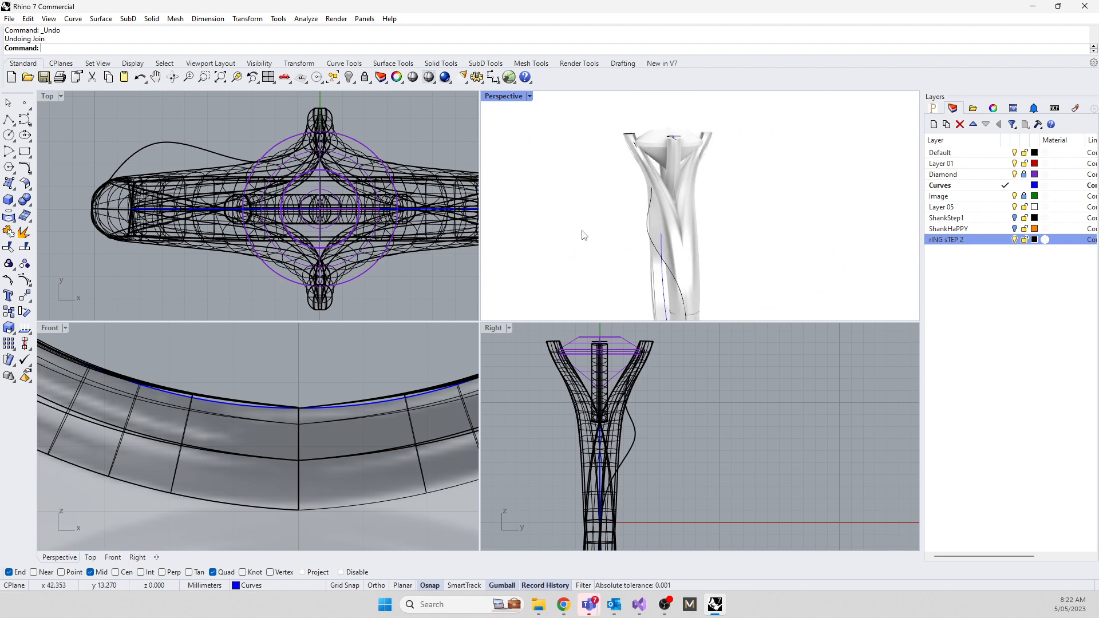
Delete the open S-shaped curve that swings outside the shank
left_click(653, 241)
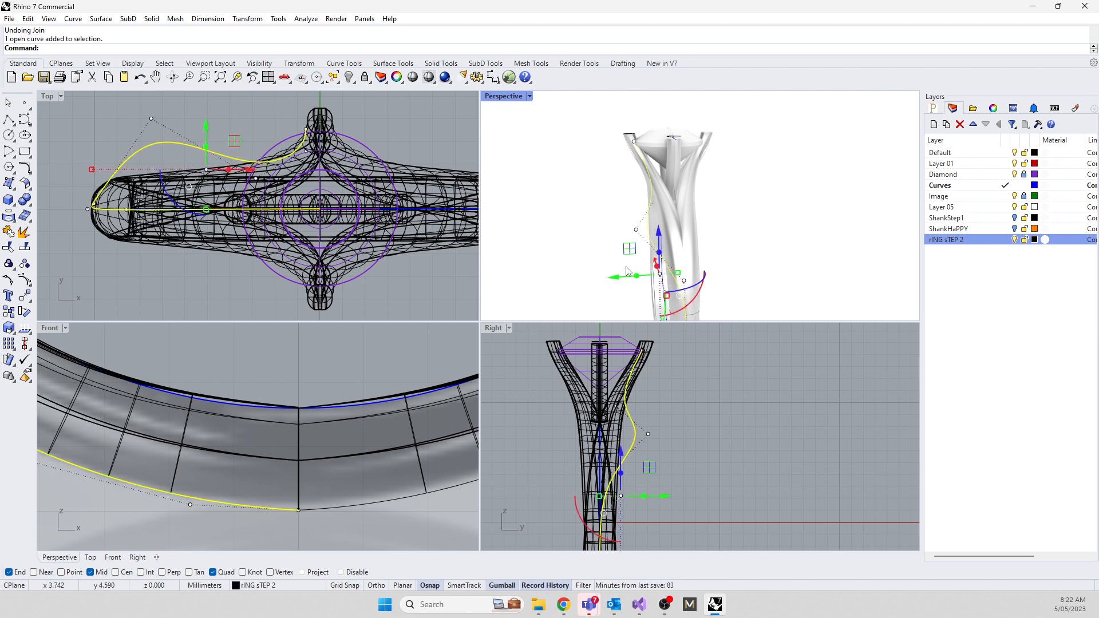
key("Delete")
left_click(567, 324)
Delete three of the four shank polysurfaces, keeping only the one on the positive X, negative Y side
right_click_drag(607, 258, 684, 217)
scroll(611, 292, "up", 4)
scroll(652, 178, "down", 5)
scroll(641, 256, "up", 9)
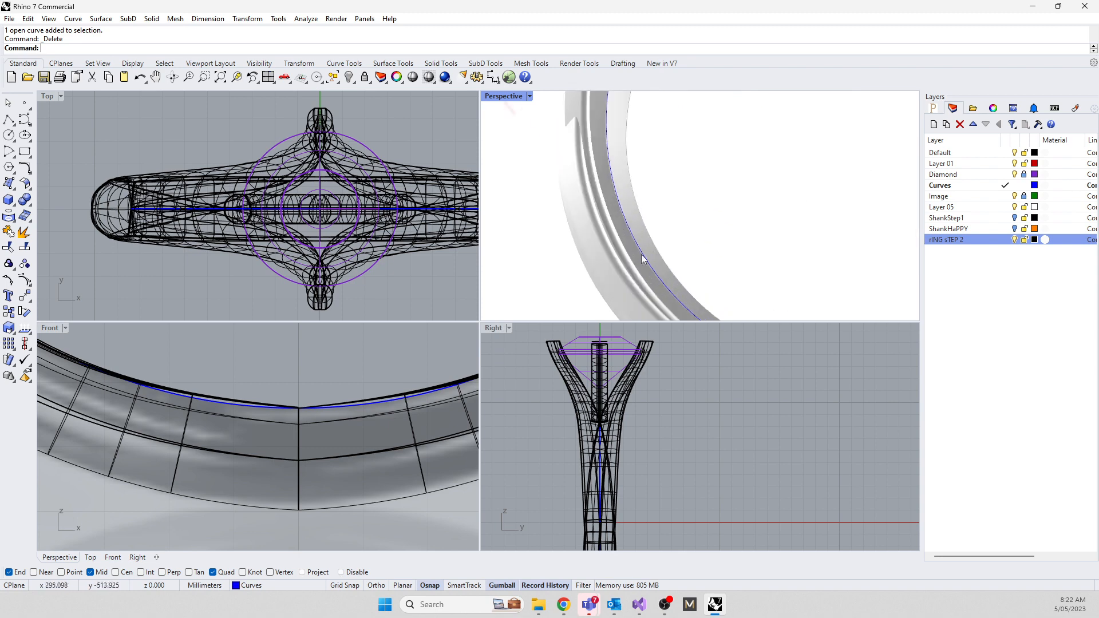
left_click(589, 241)
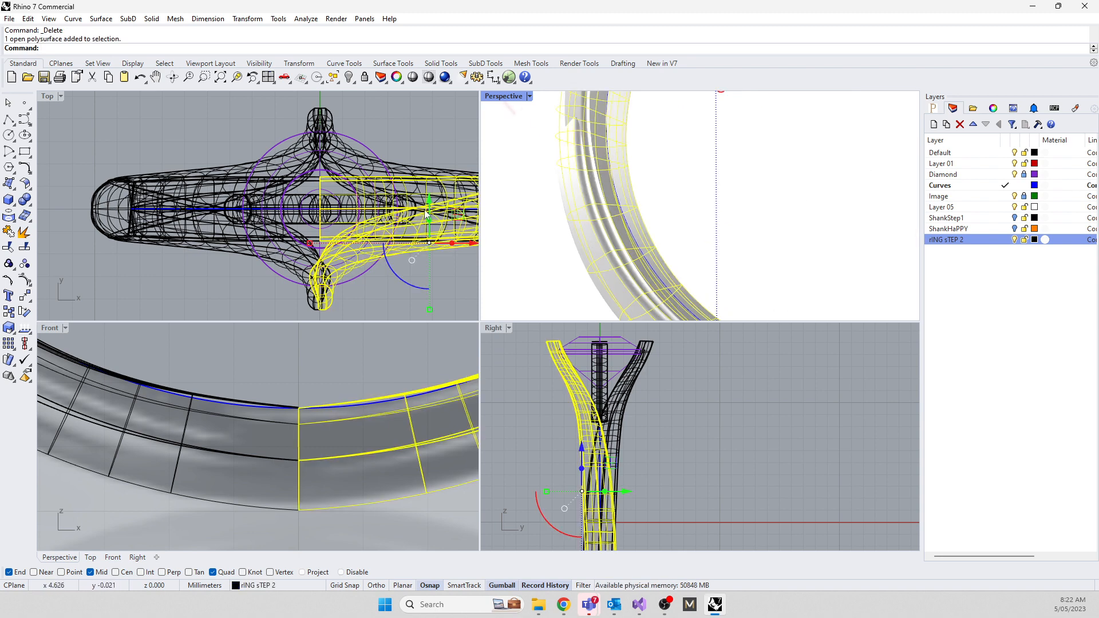
left_click(250, 185)
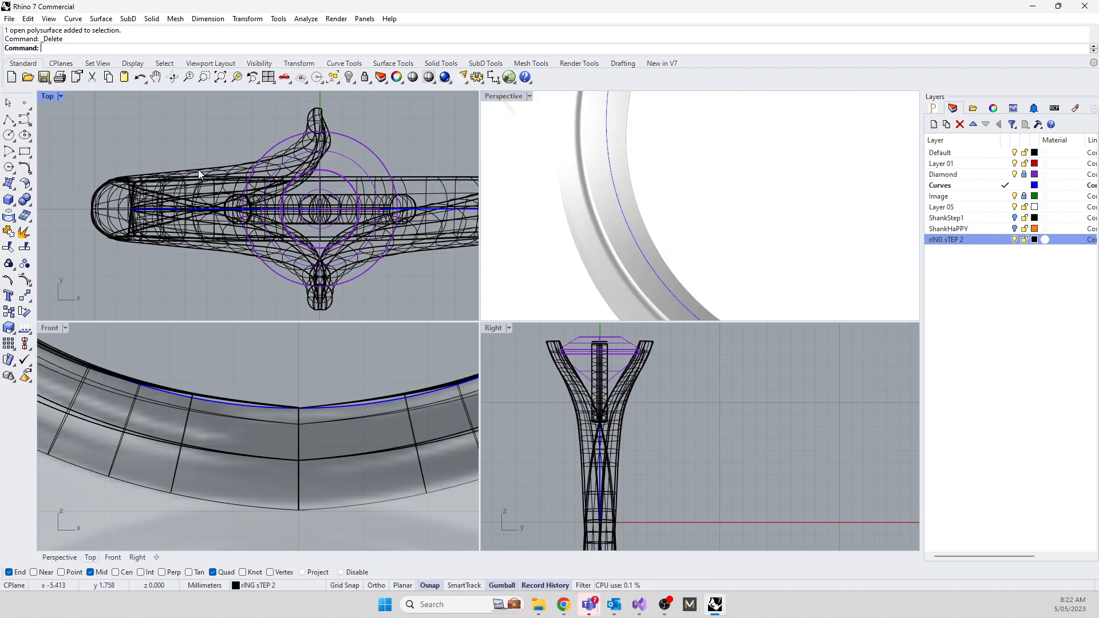
left_click(185, 248)
key("Delete")
left_click(550, 325)
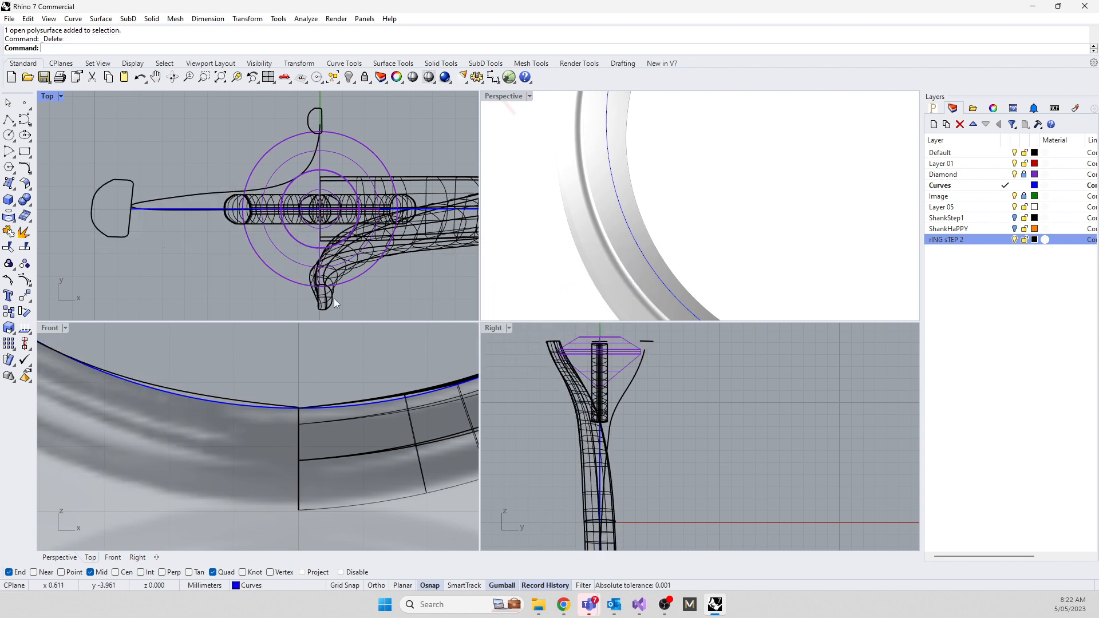
Try to cap the remaining shank polysurface and pick out the closed profile curve at its lower end
left_click(242, 216)
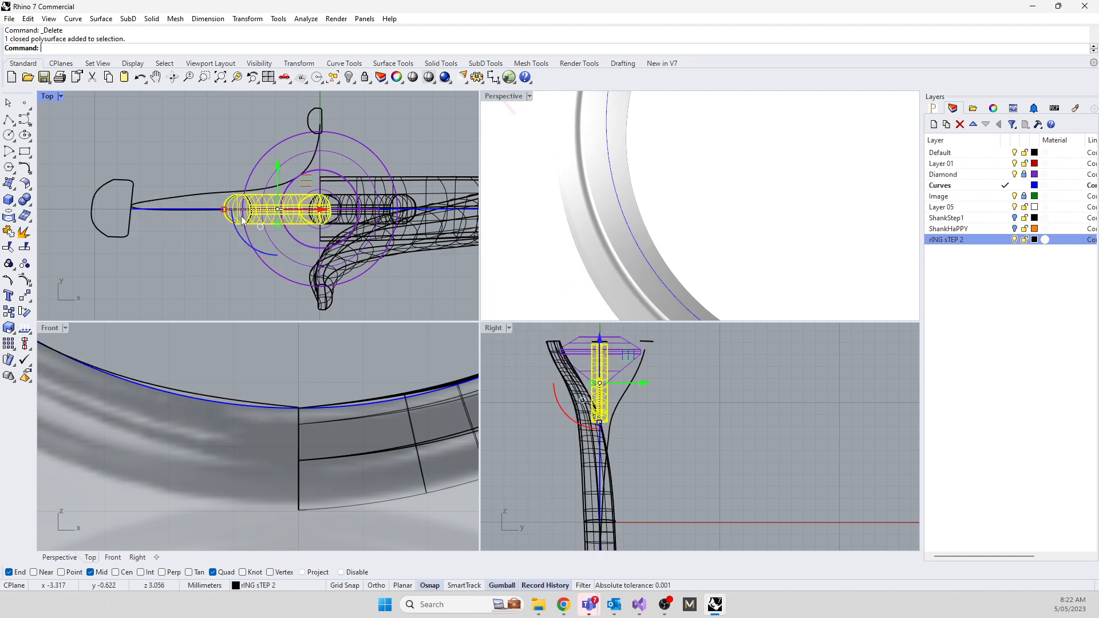
left_click(399, 204)
left_click(247, 291)
left_click(316, 296)
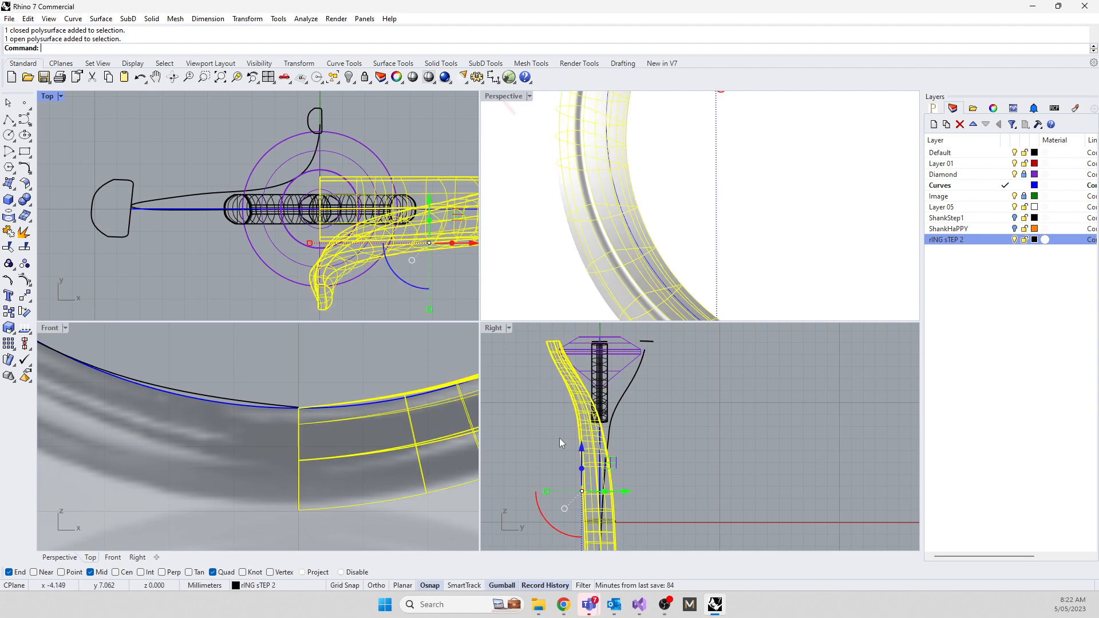
right_click_drag(666, 222, 730, 260)
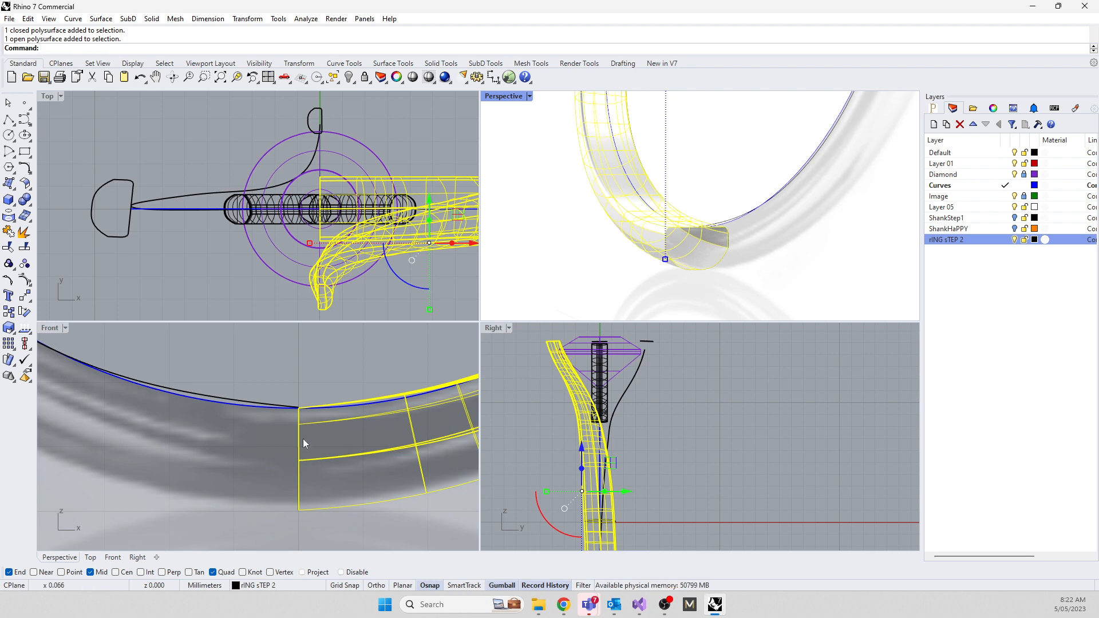
left_click(316, 359)
left_click(307, 458)
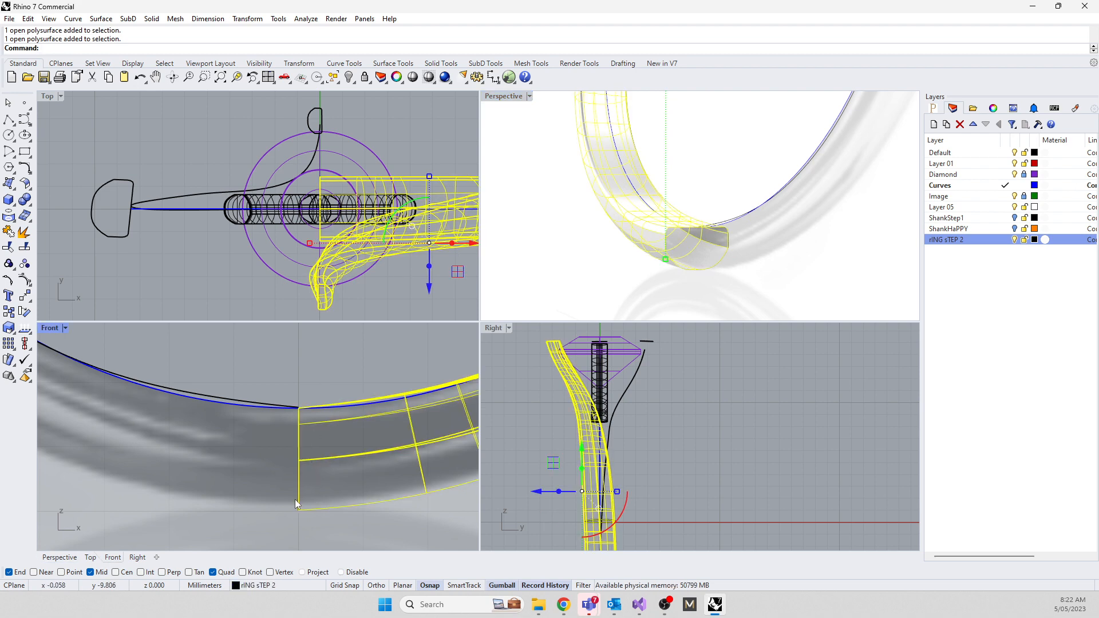
type("Cap")
key("Return")
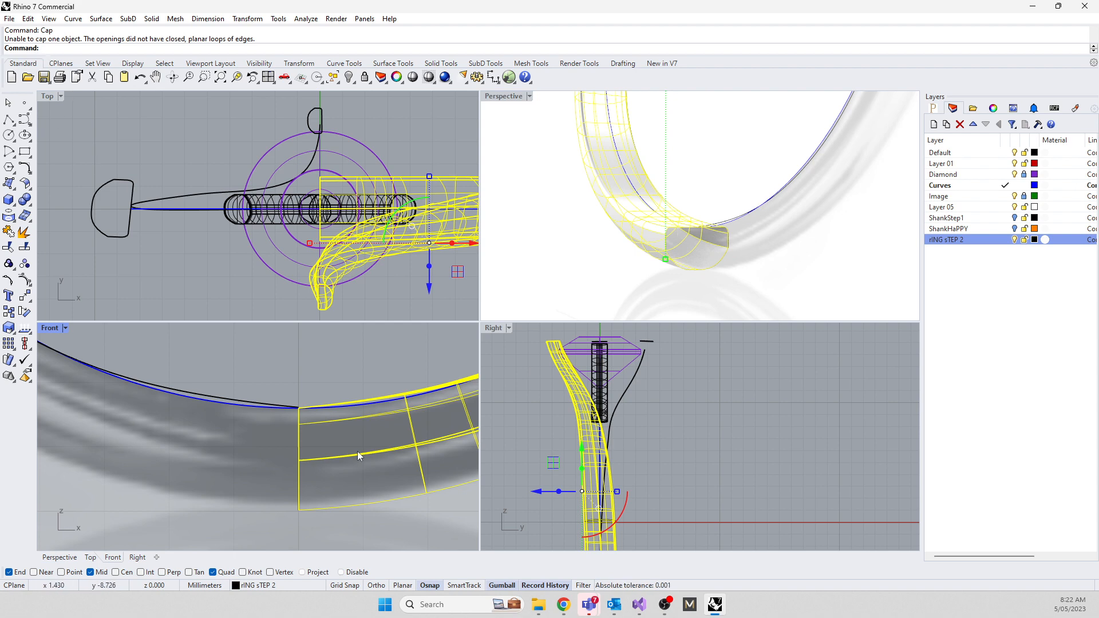
left_click(295, 444)
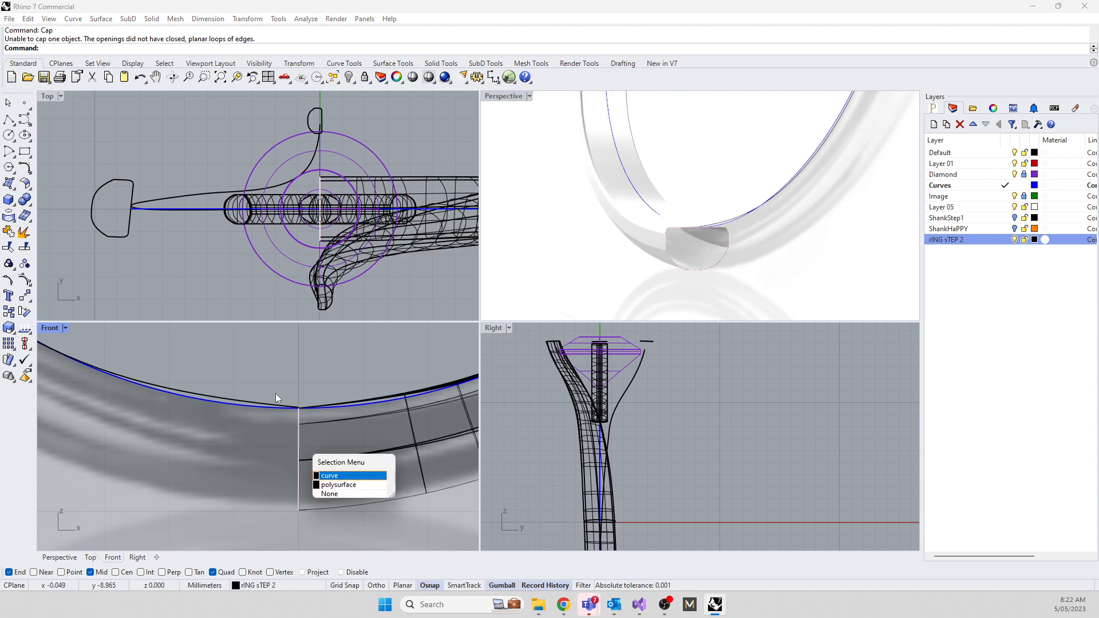
left_click(329, 477)
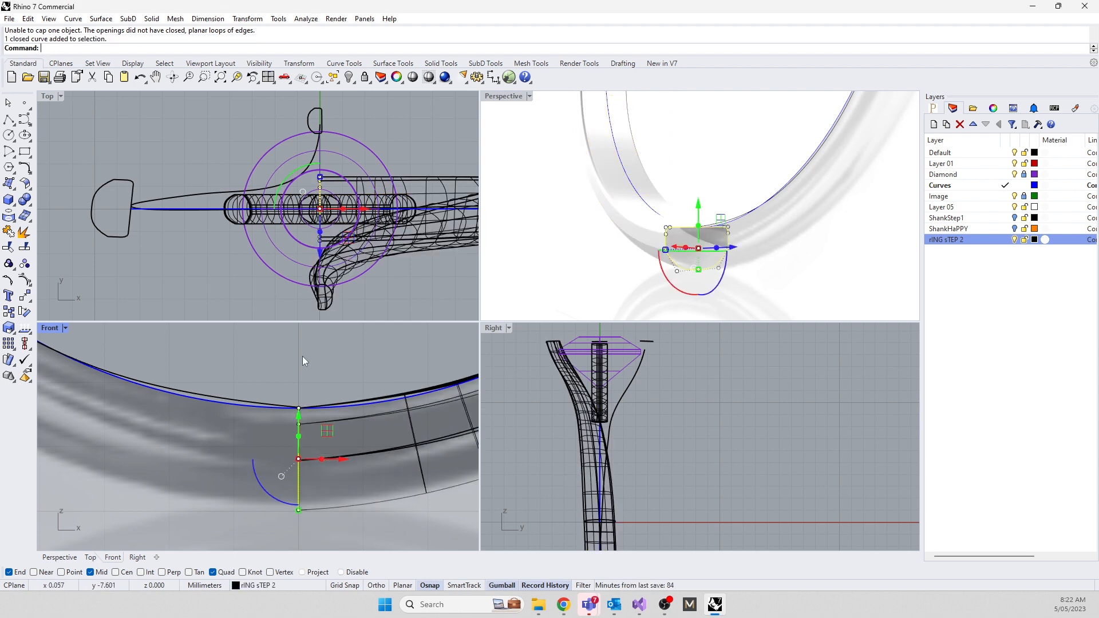
Mirror the remaining shank polysurface as a copy in the Right view, across the vertical plane through the origin (0)
left_click(334, 454)
scroll(334, 454, "down", 3)
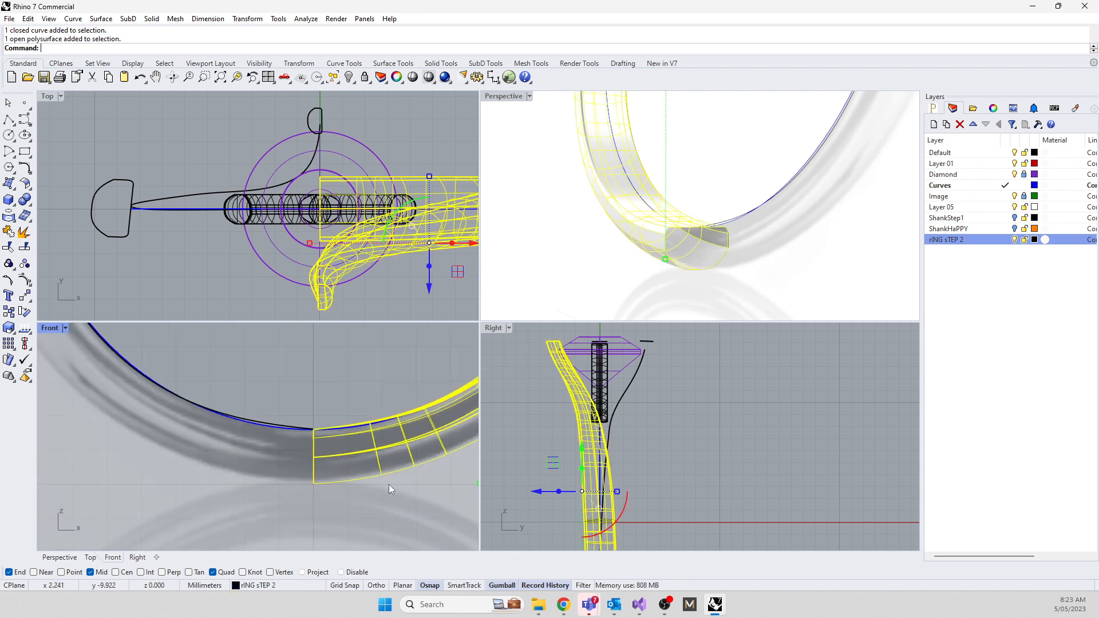
scroll(265, 520, "down", 2)
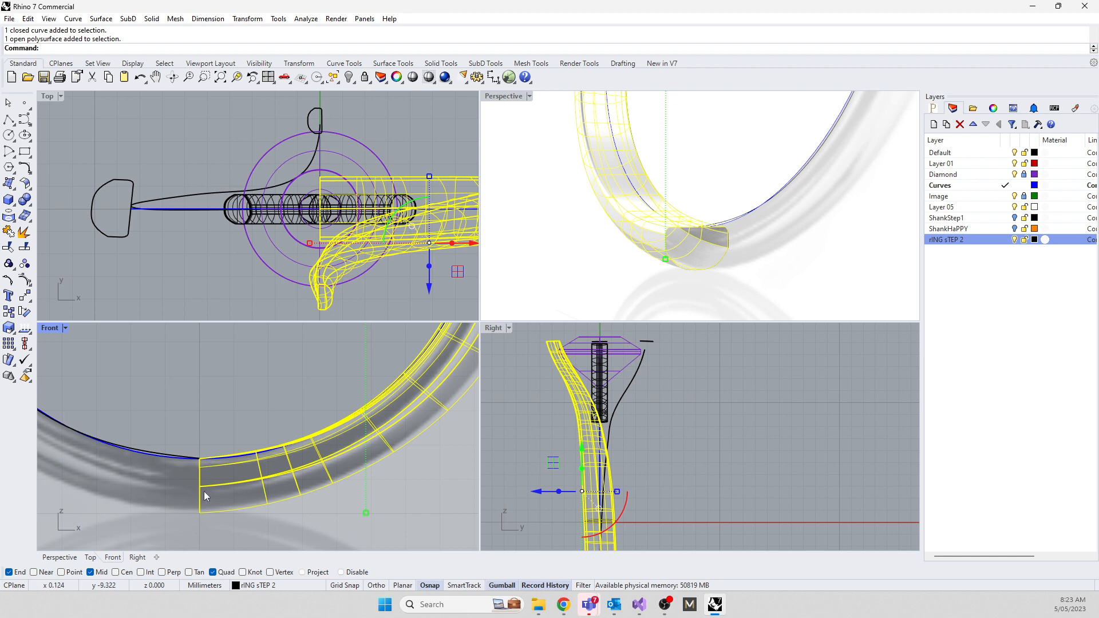
scroll(682, 417, "down", 2)
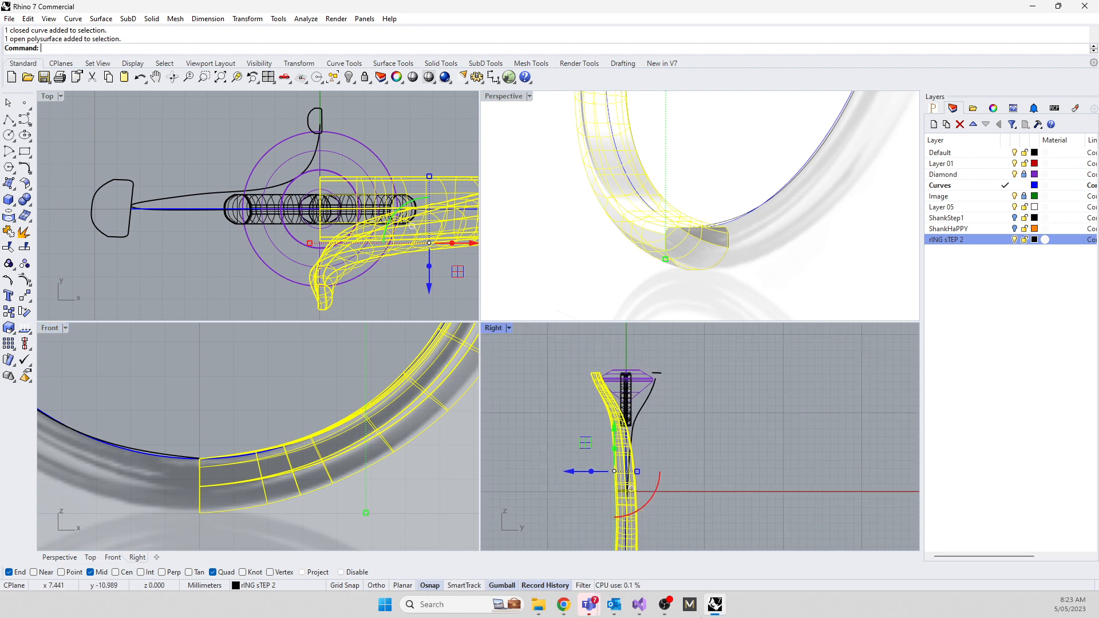
type("Mirror")
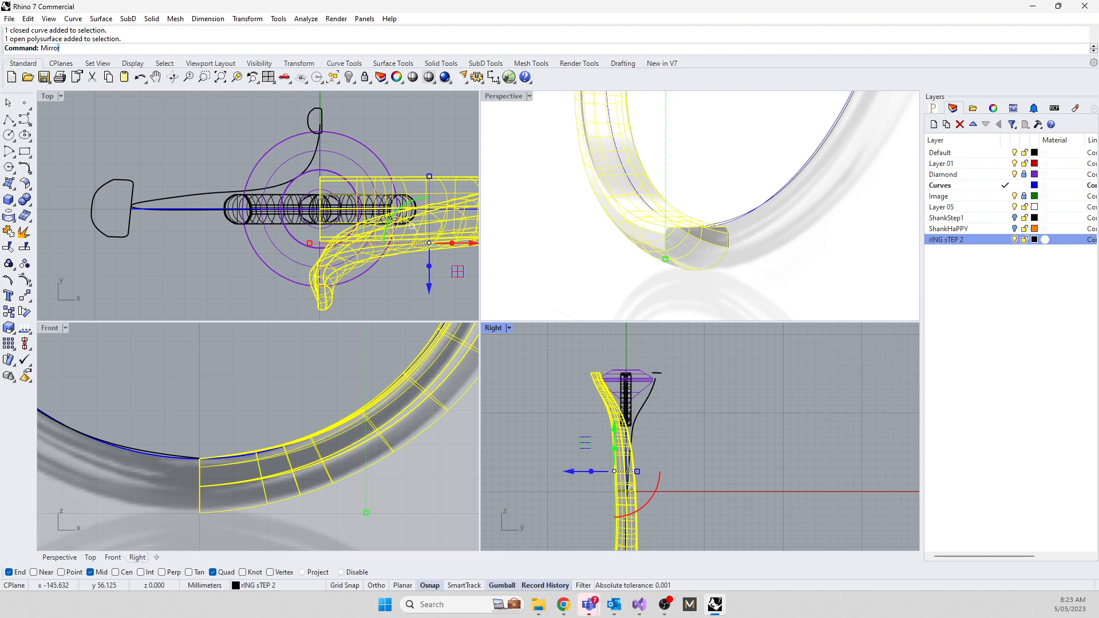
key("Return")
type("0")
key("Return")
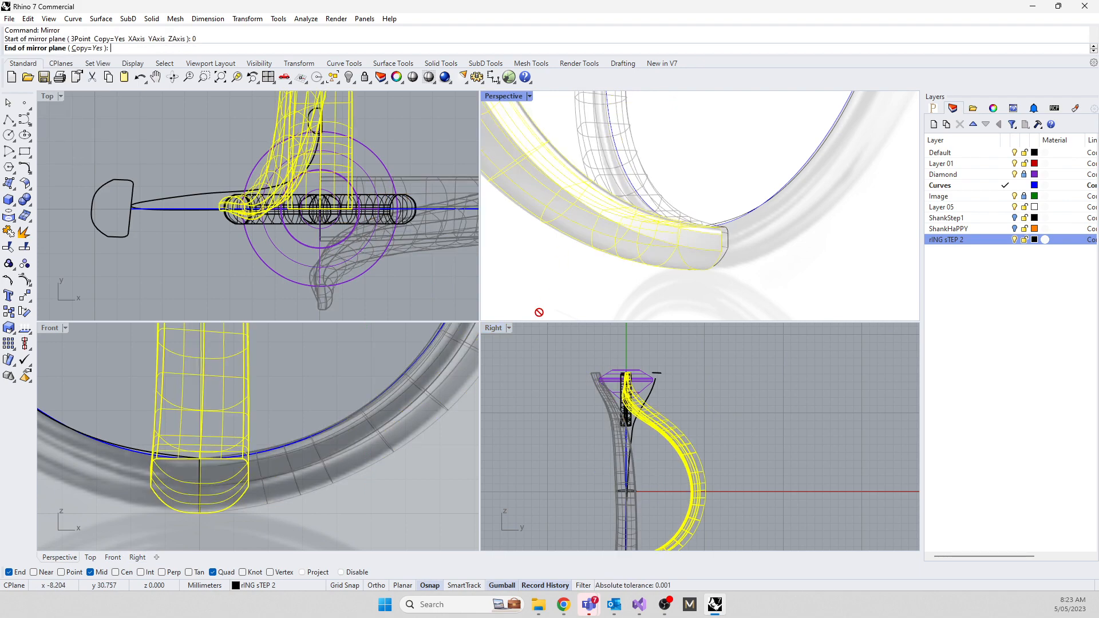
left_click(625, 342)
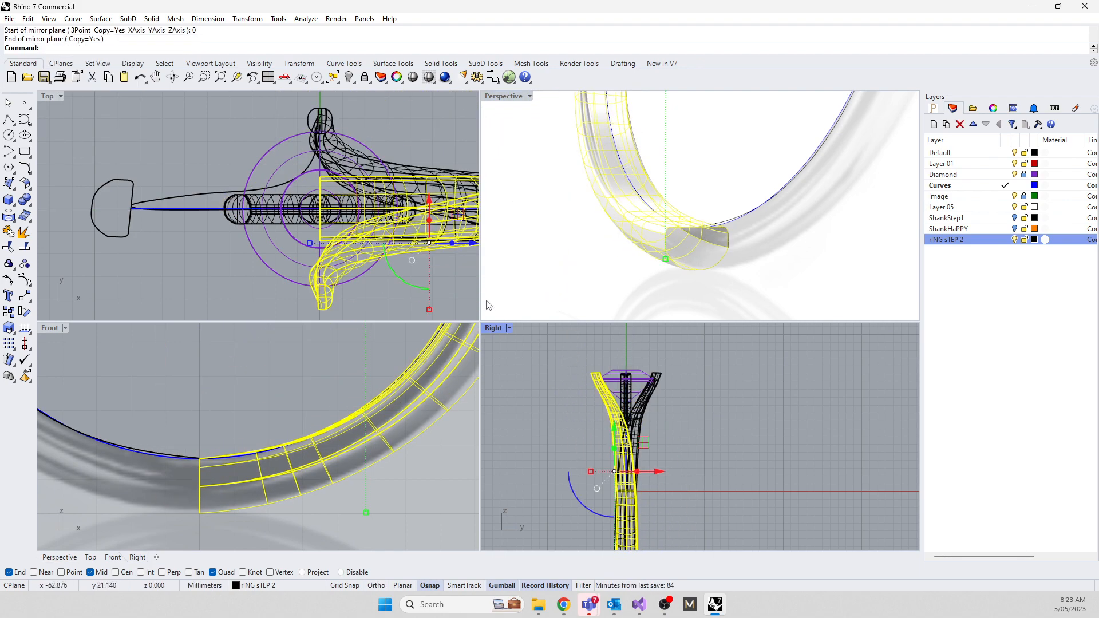
Nudge the negative-Y shank polysurface slightly outward along Y in the Right view so its mirrored copy follows, and check the joint
left_click(420, 172, "shift")
key("Escape")
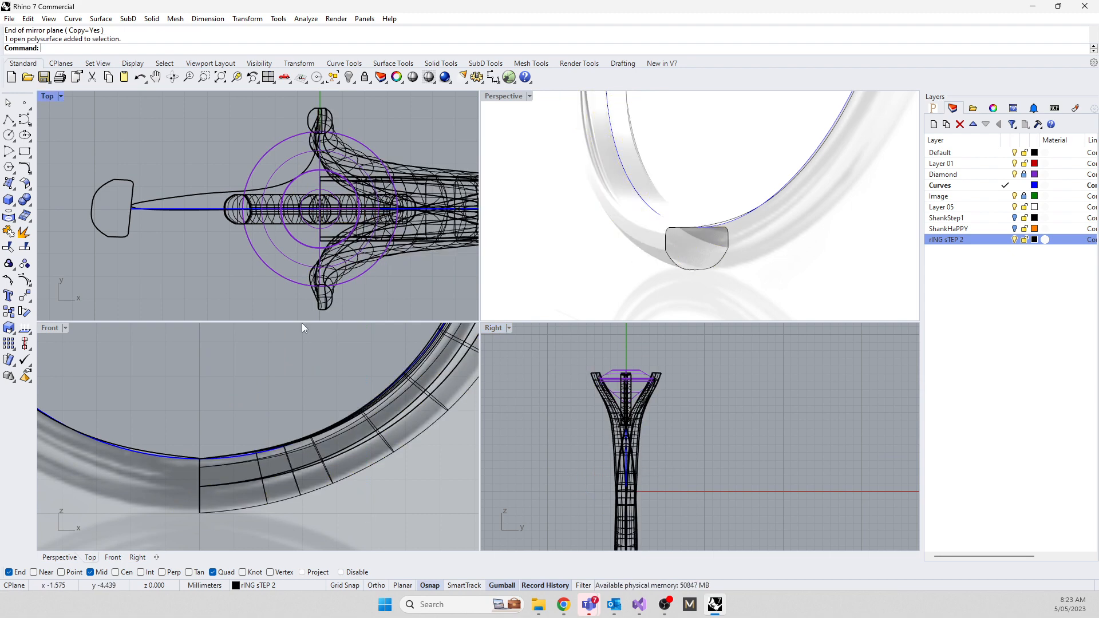
left_click(599, 403)
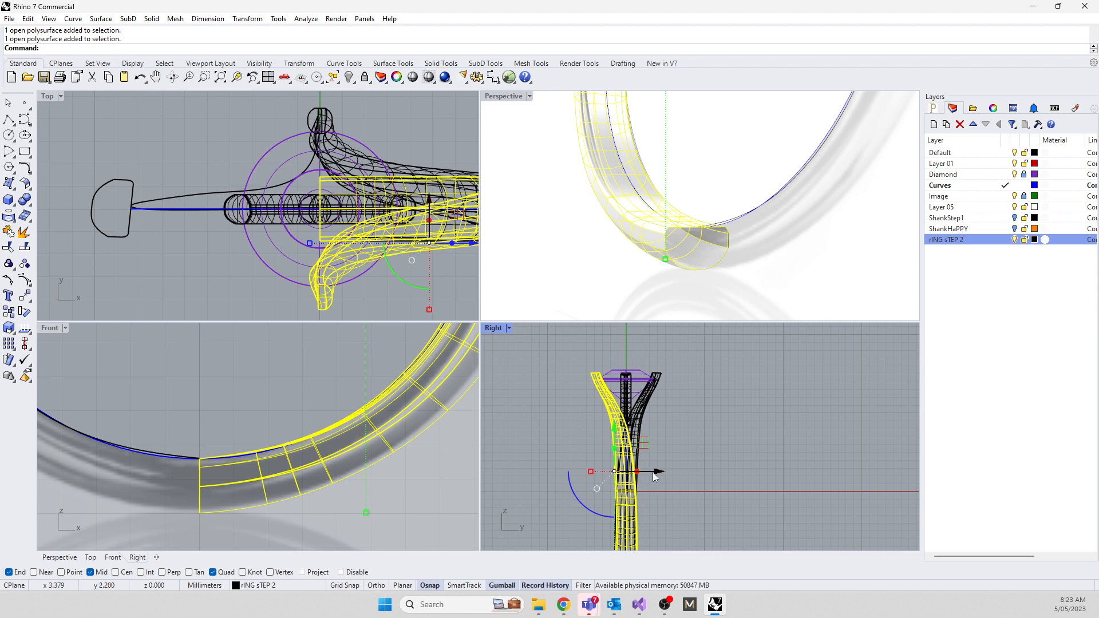
left_click_drag(653, 472, 653, 466)
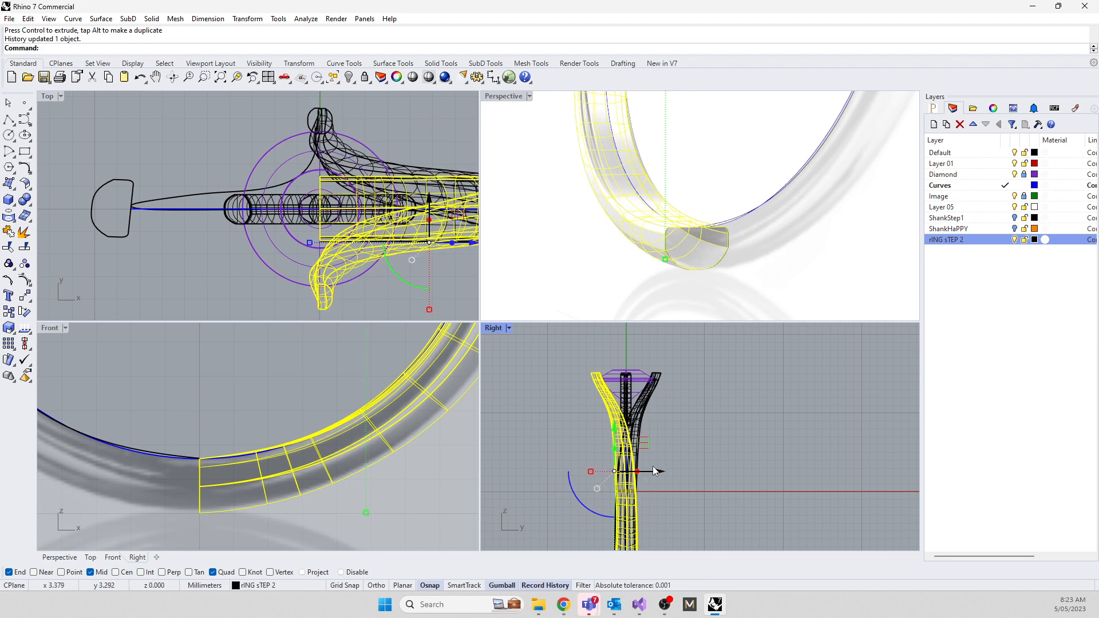
left_click(654, 465)
right_click_drag(688, 239, 640, 184)
left_click_drag(677, 190, 687, 184)
scroll(595, 219, "down", 8)
right_click_drag(597, 223, 732, 201)
scroll(642, 200, "up", 5)
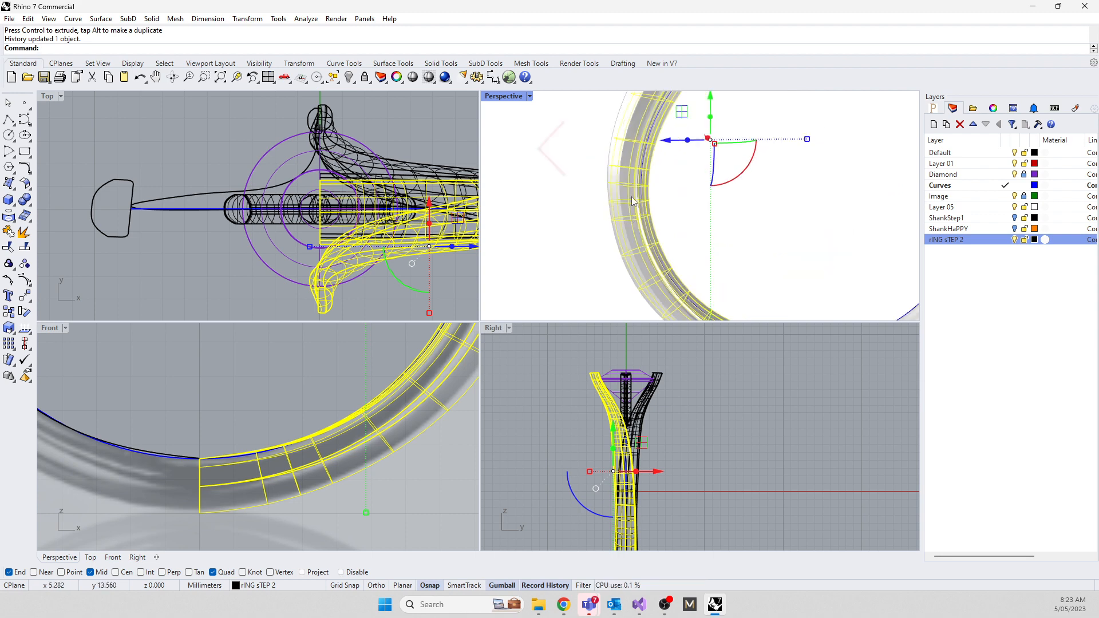
right_click_drag(655, 234, 642, 260)
scroll(336, 520, "down", 6)
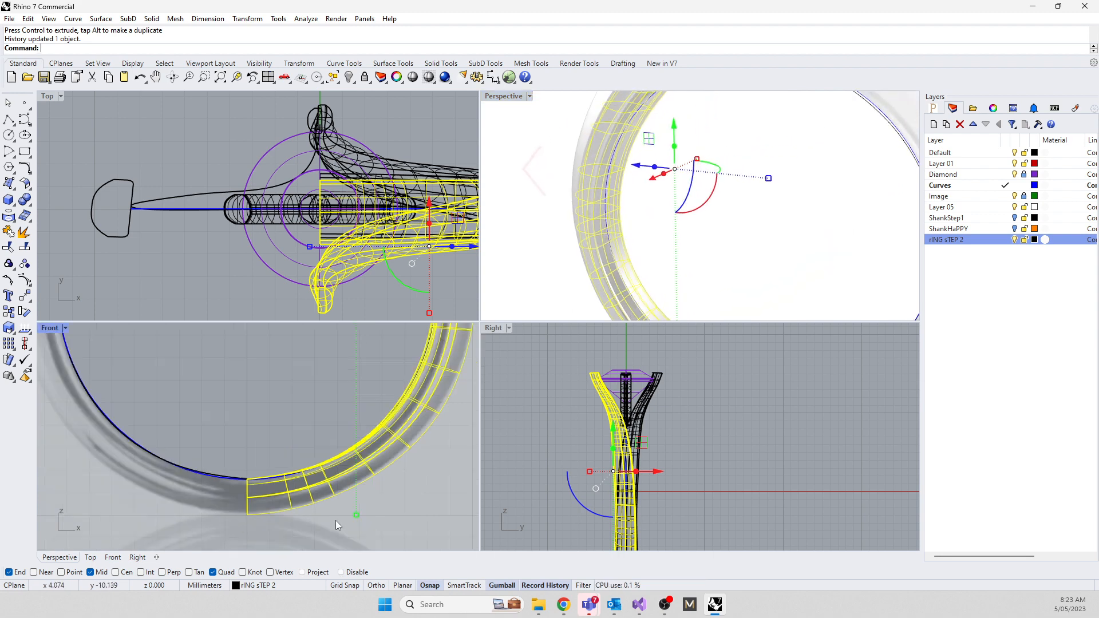
Mirror the negative-Y shank polysurface as a copy in the Front view, across the vertical plane through the origin (0)
type("mirror")
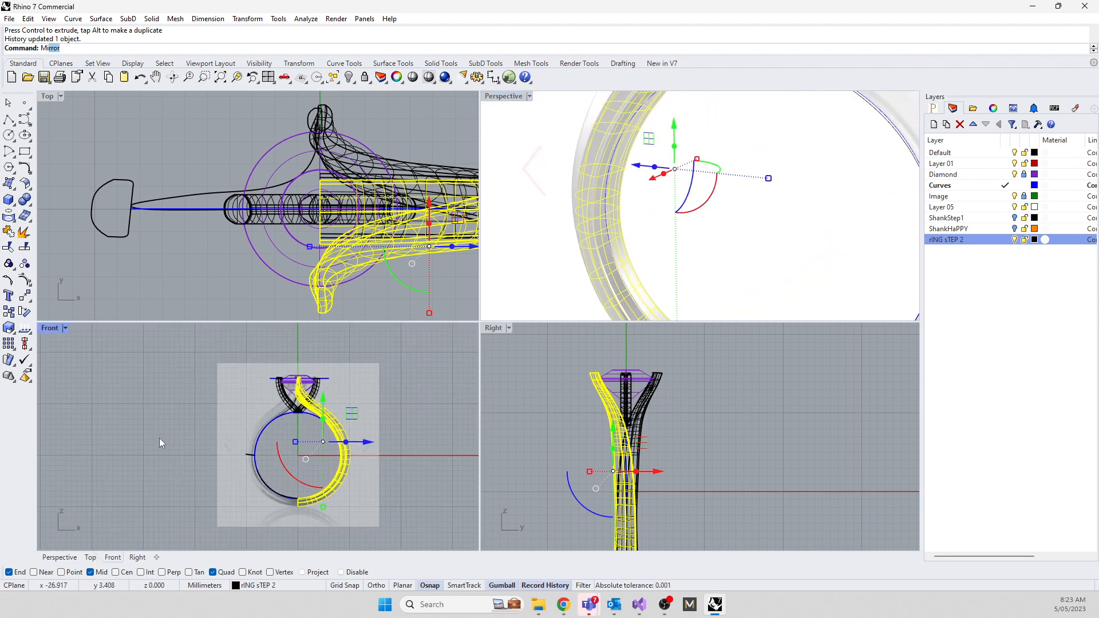
key("Return")
type("0")
key("Return")
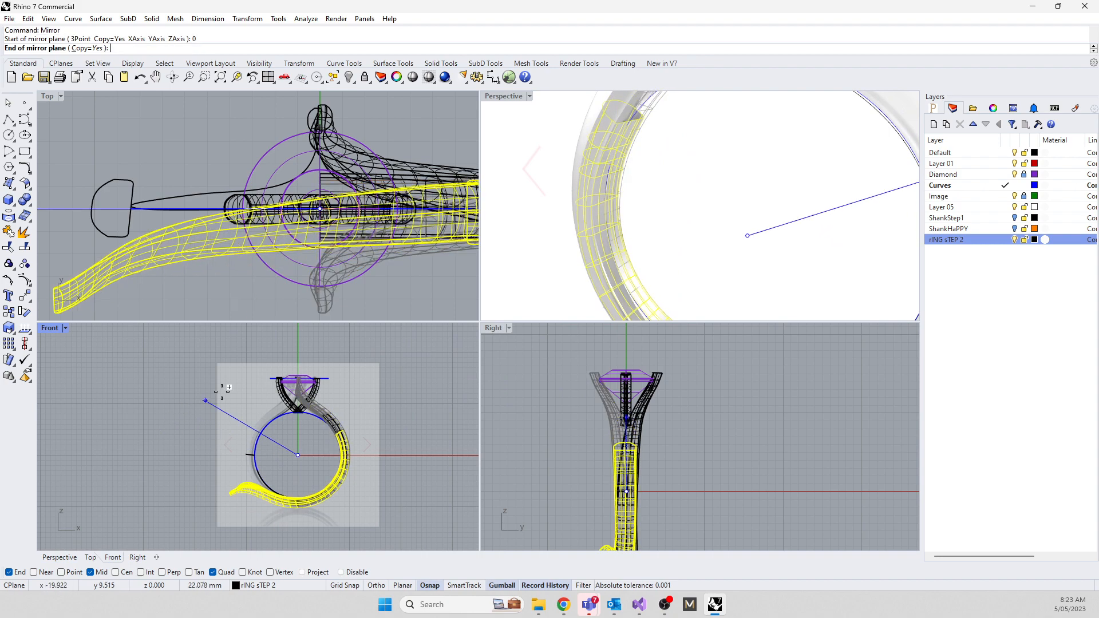
left_click(298, 344)
left_click(284, 348)
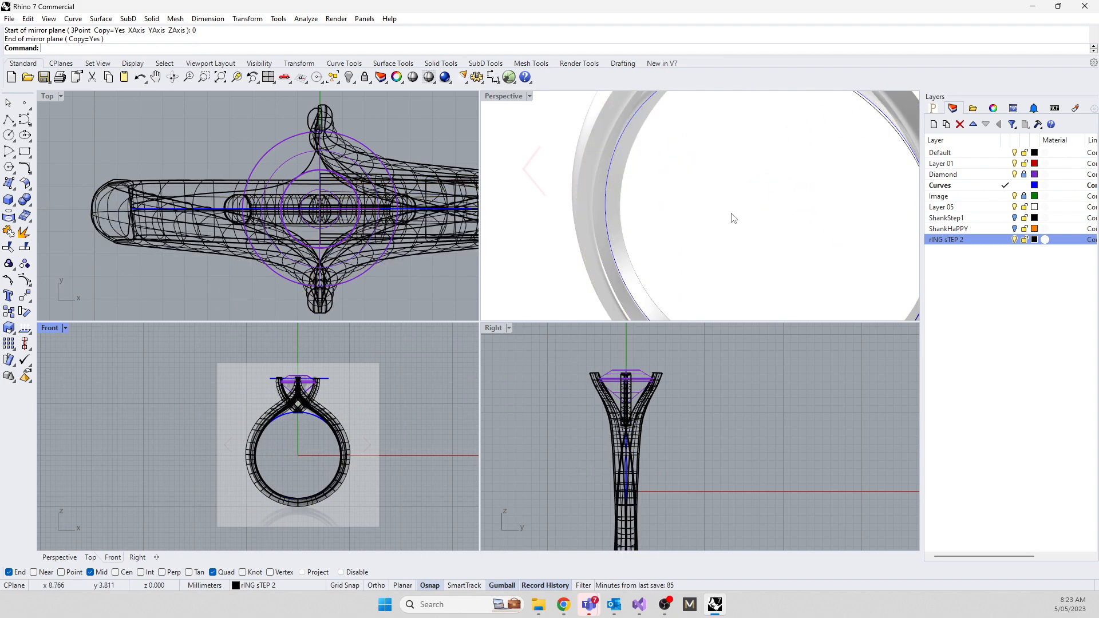
scroll(760, 240, "down", 7)
right_click_drag(763, 243, 665, 252)
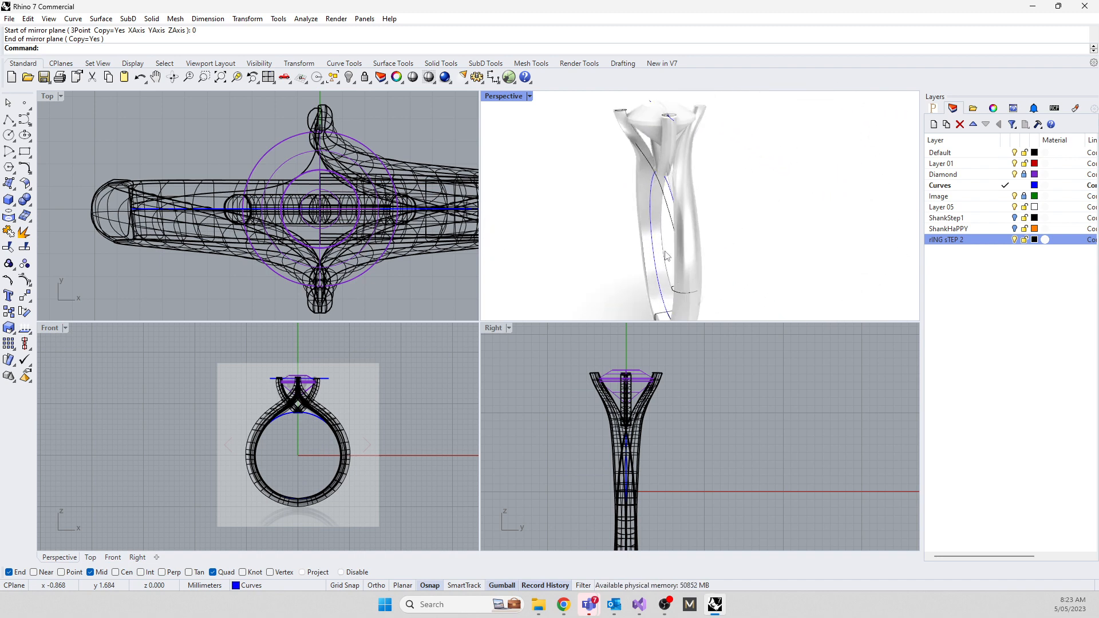
Mirror the positive-Y shank polysurface as a copy in the Top view, across the vertical plane through the origin (0)
left_click(627, 141)
scroll(170, 248, "down", 6)
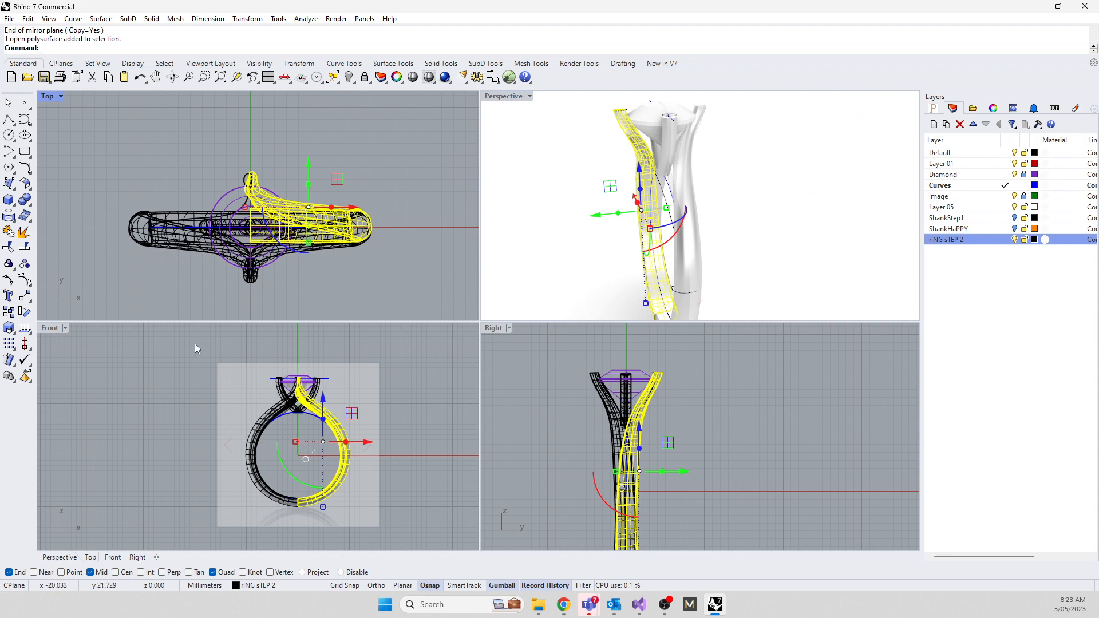
type("iroor")
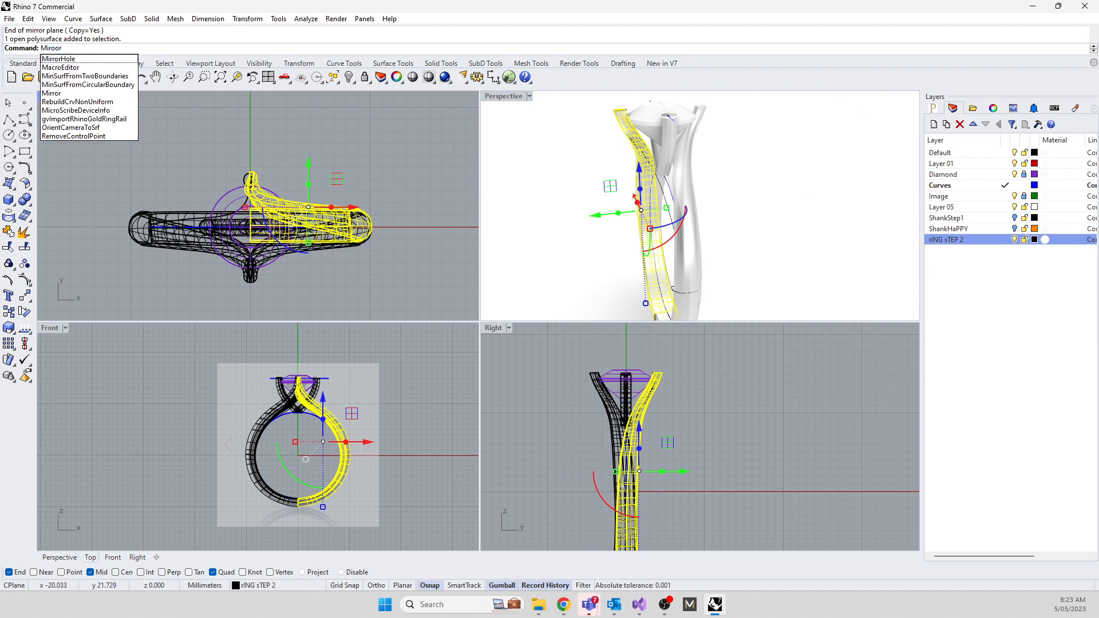
key("BackSpace")
key("BackSpace")
key("BackSpace")
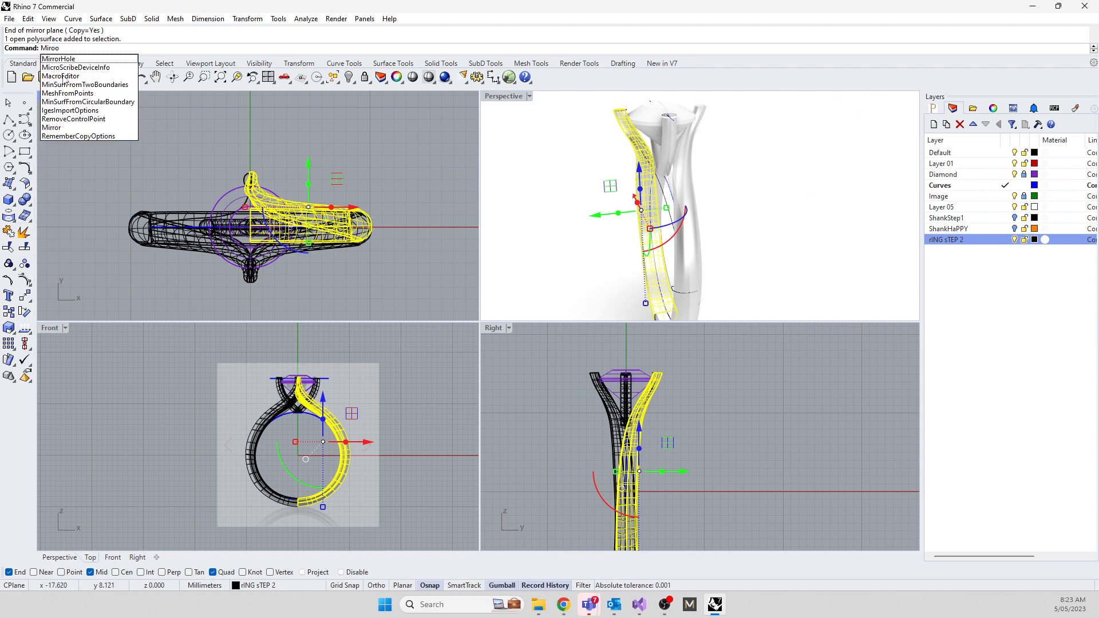
type("ror")
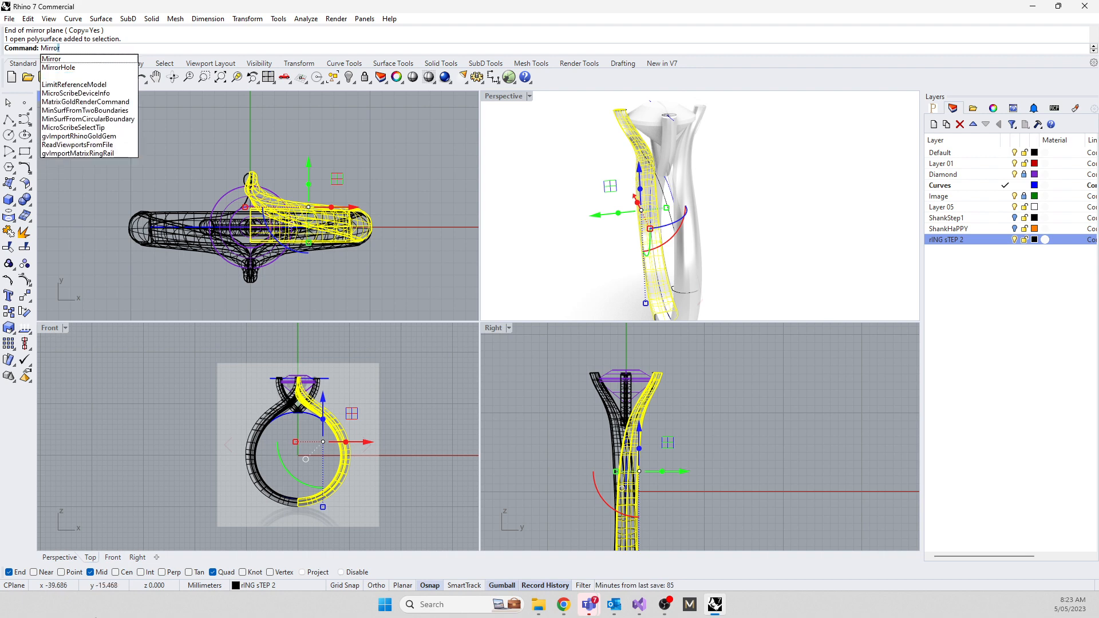
left_click(52, 59)
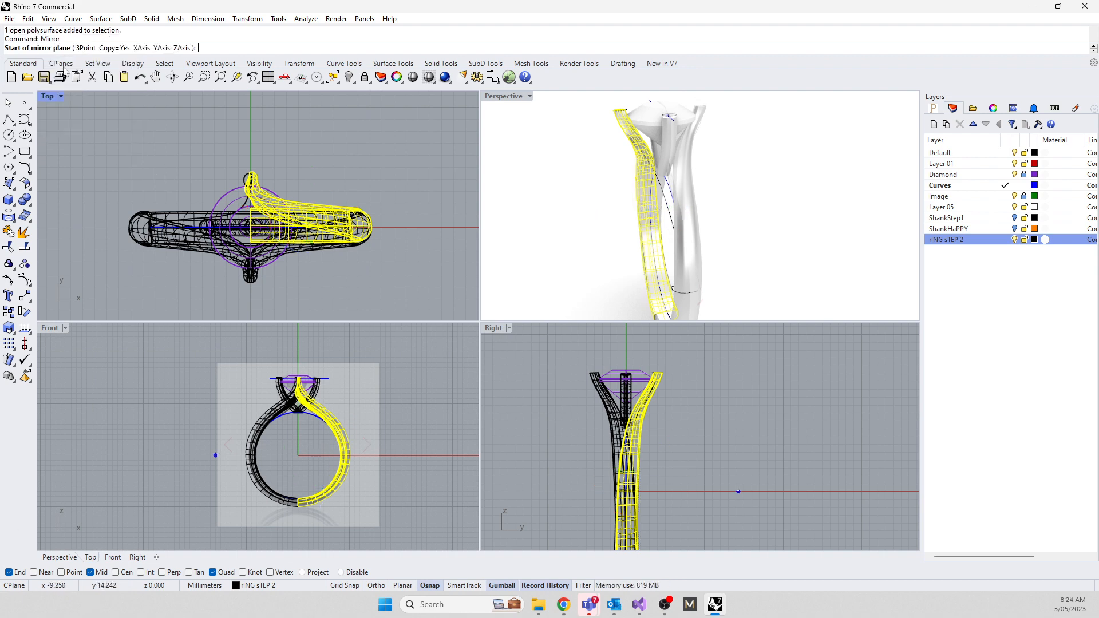
type("0")
key("Return")
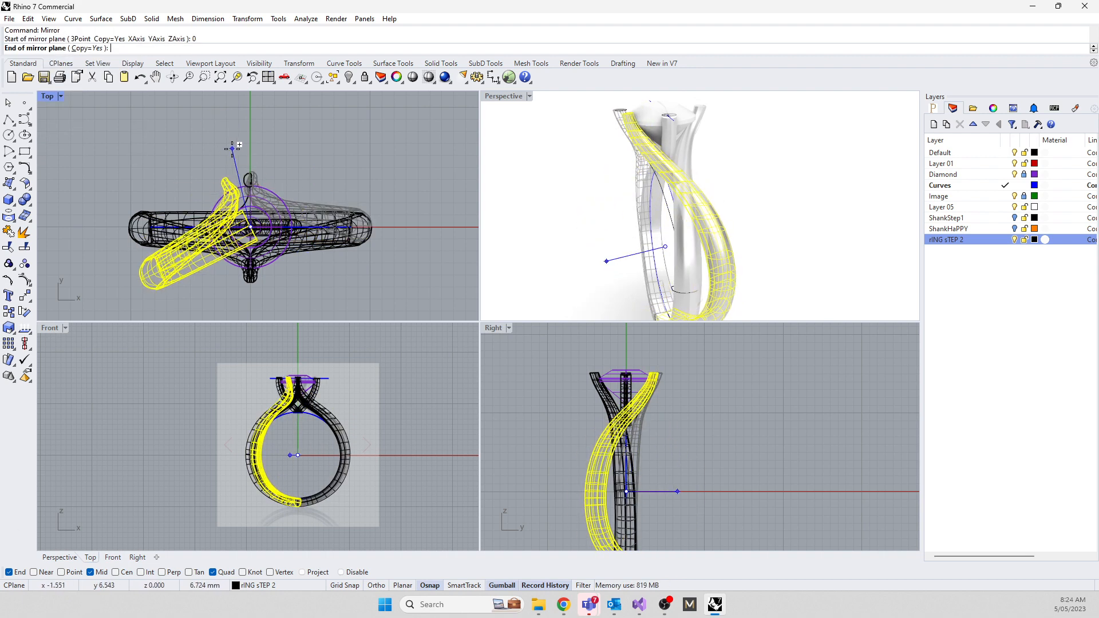
left_click(258, 147, "shift")
left_click(286, 150)
scroll(624, 198, "down", 4)
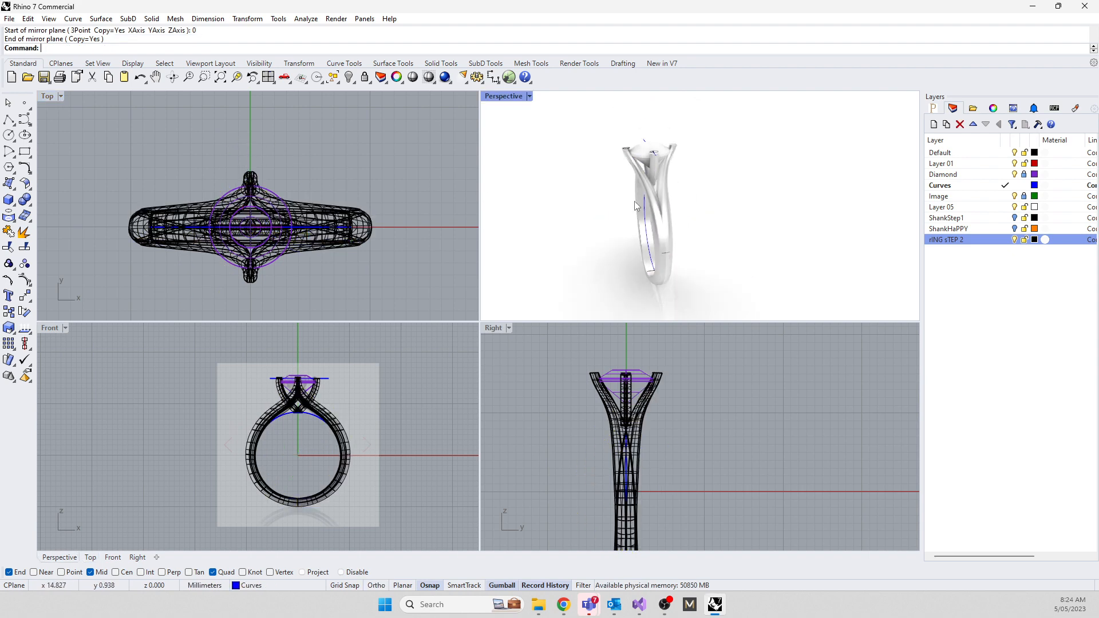
Examine the completed ring's split shank, prongs and setting from several angles in the Perspective view
right_click_drag(626, 197, 775, 221)
scroll(776, 221, "up", 5)
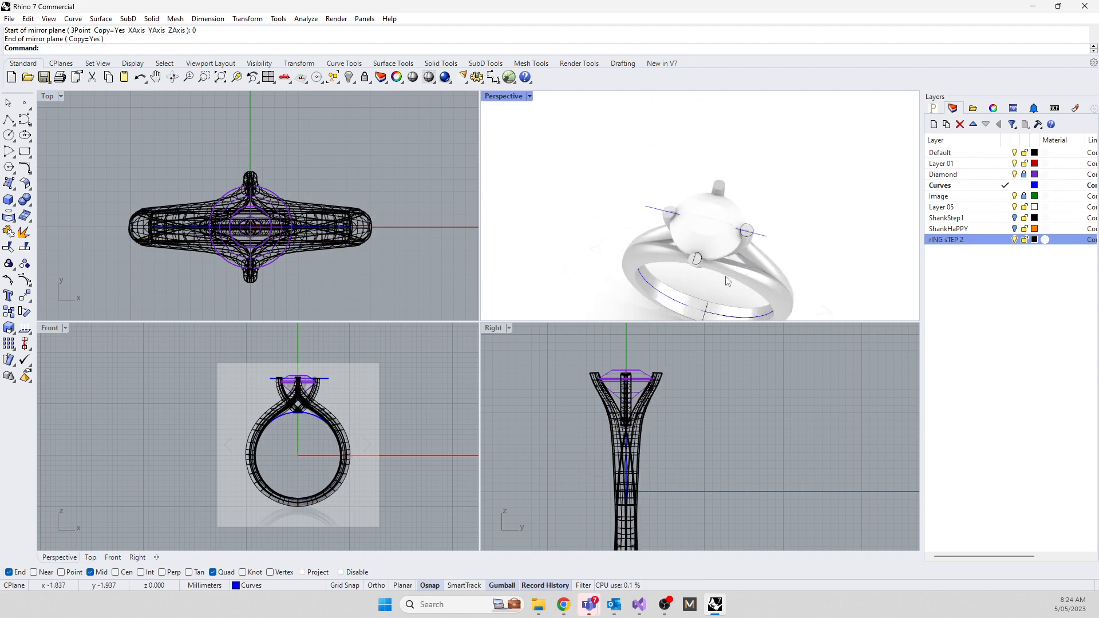
right_click_drag(727, 280, 650, 261)
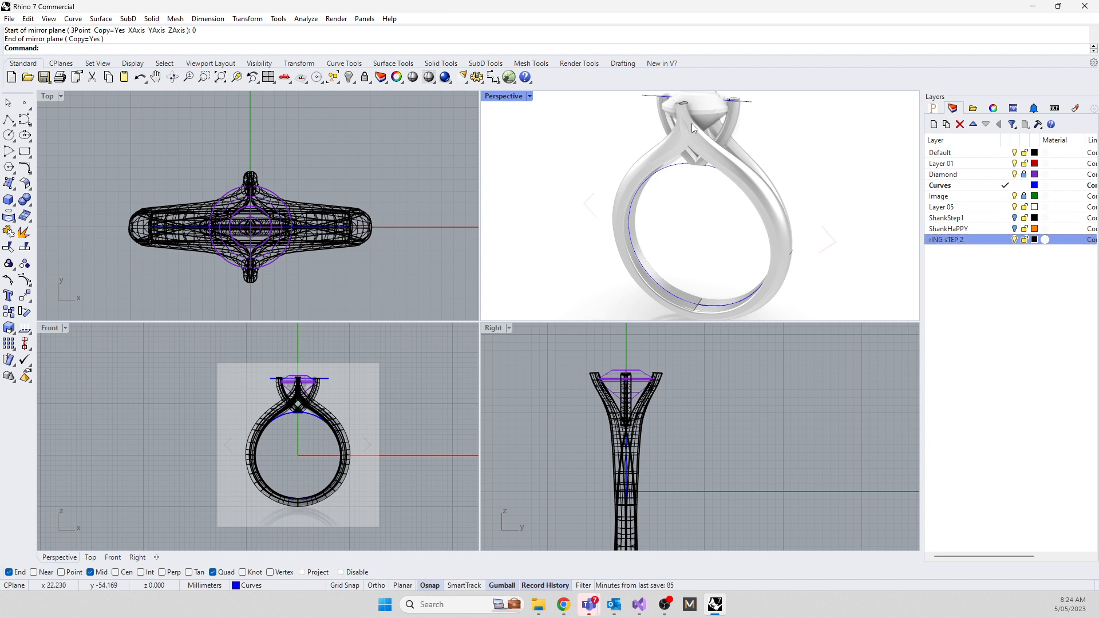
right_click_drag(693, 127, 676, 218)
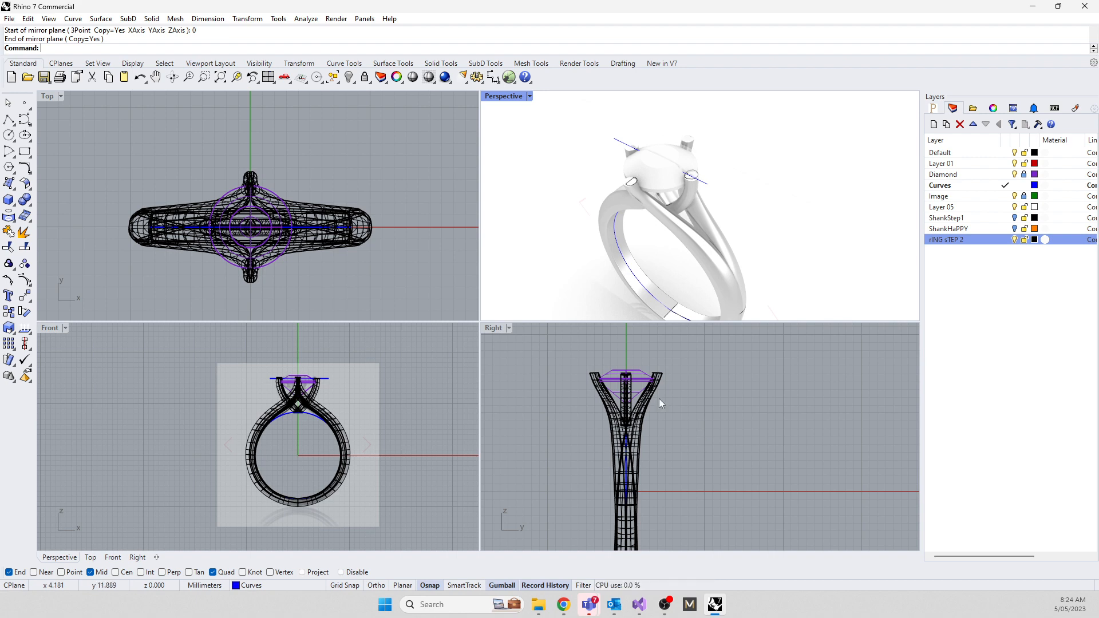
right_click_drag(765, 218, 650, 212)
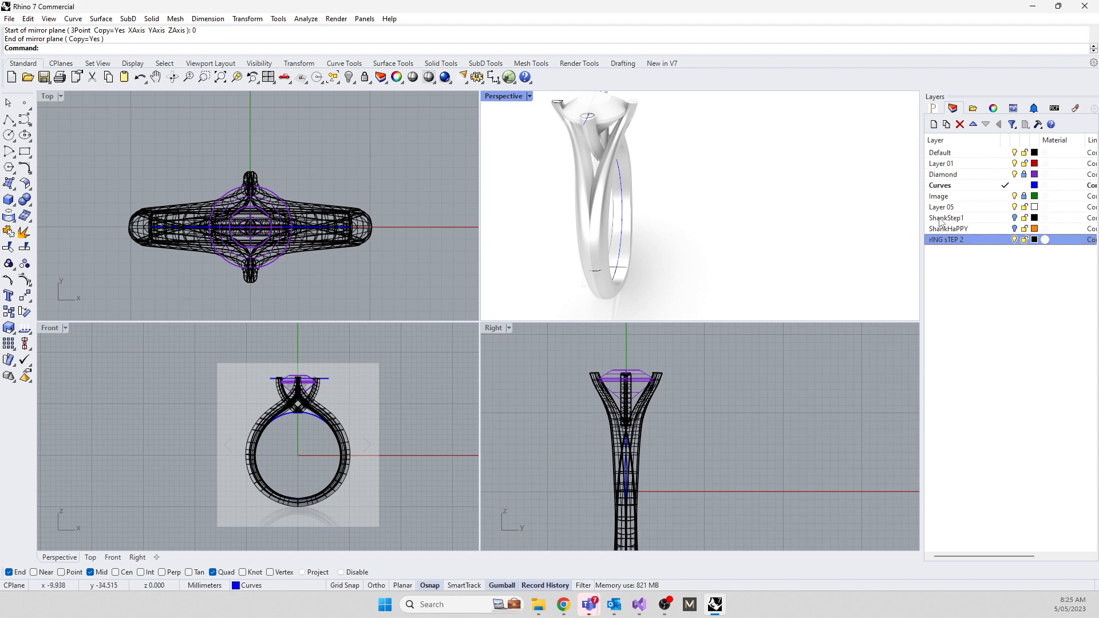
Toggle the ShankStep1 layer's visibility repeatedly to compare the earlier shank with the rebuilt ring, leaving it hidden
left_click(1015, 218)
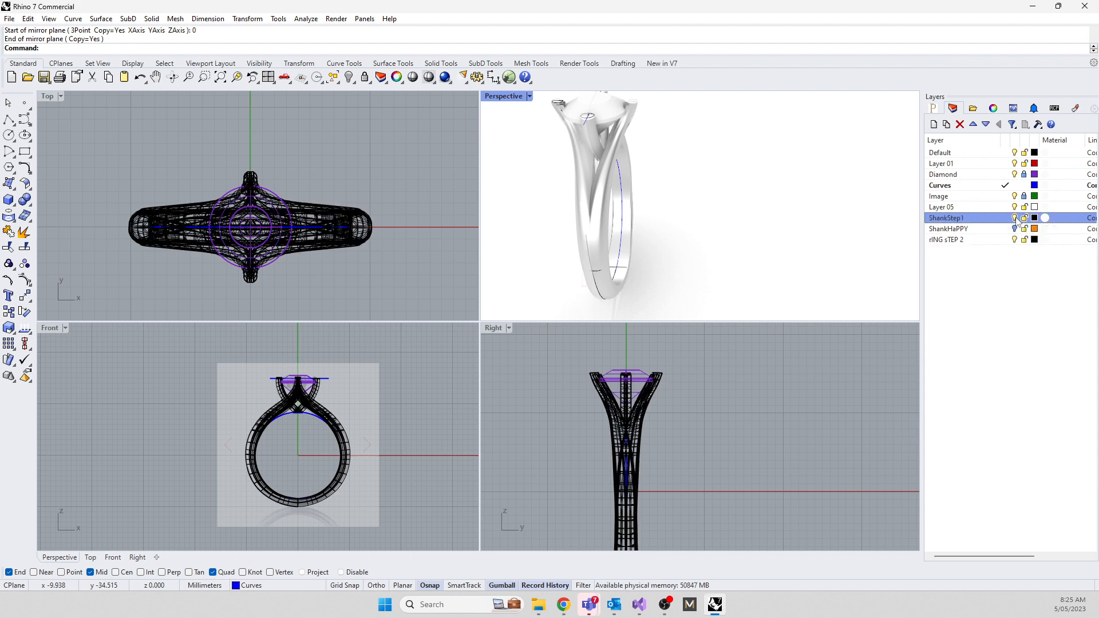
left_click(1015, 218)
left_click(1015, 218)
left_click(1016, 219)
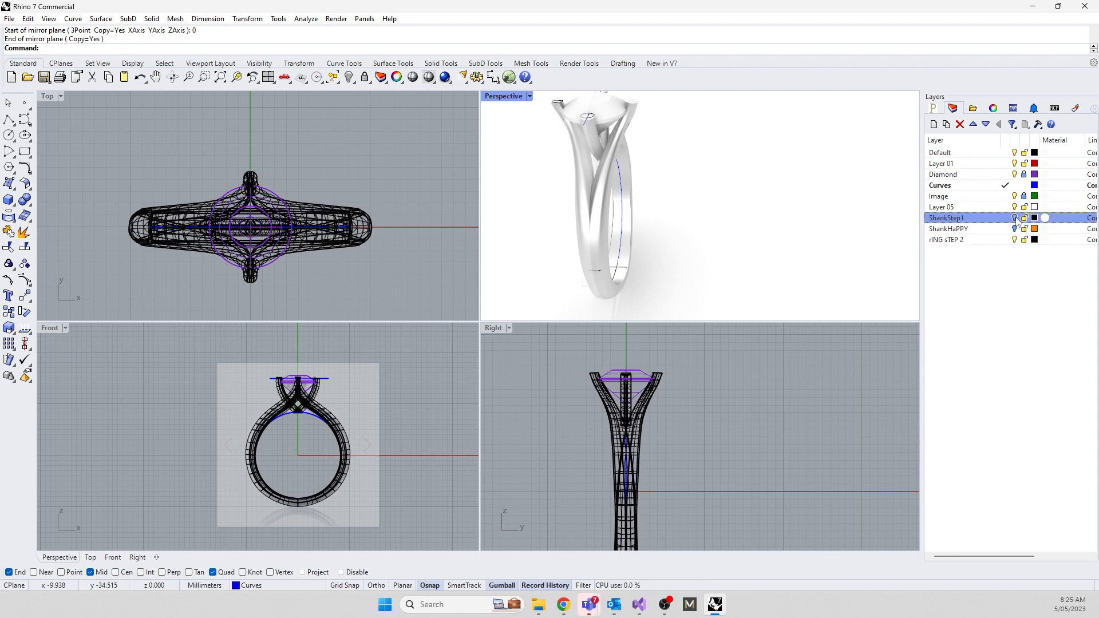
left_click(1015, 218)
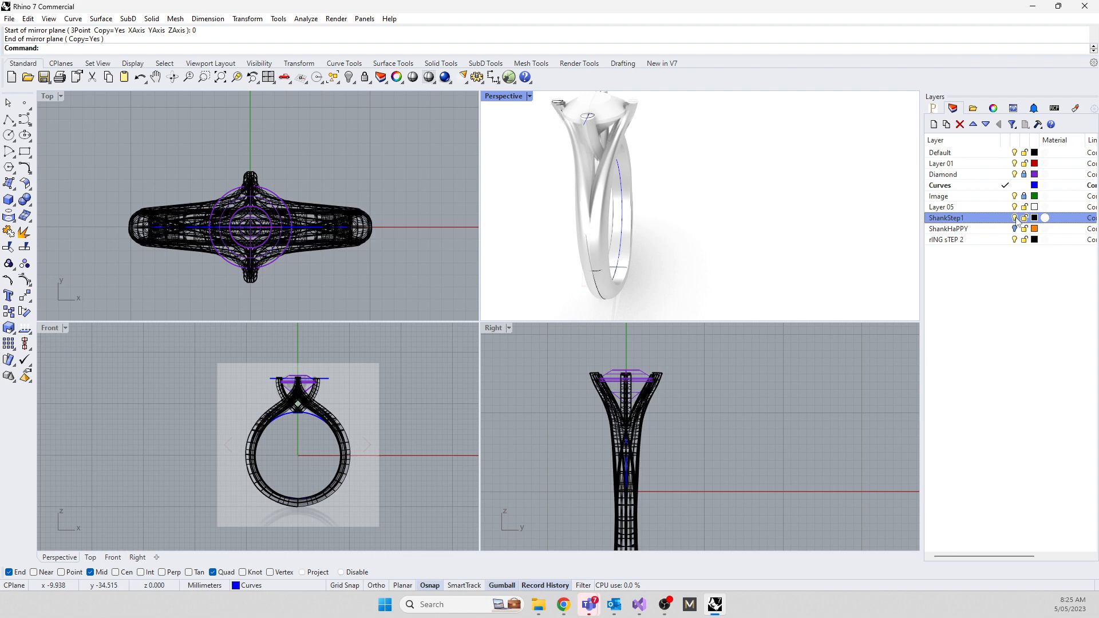
left_click(645, 424)
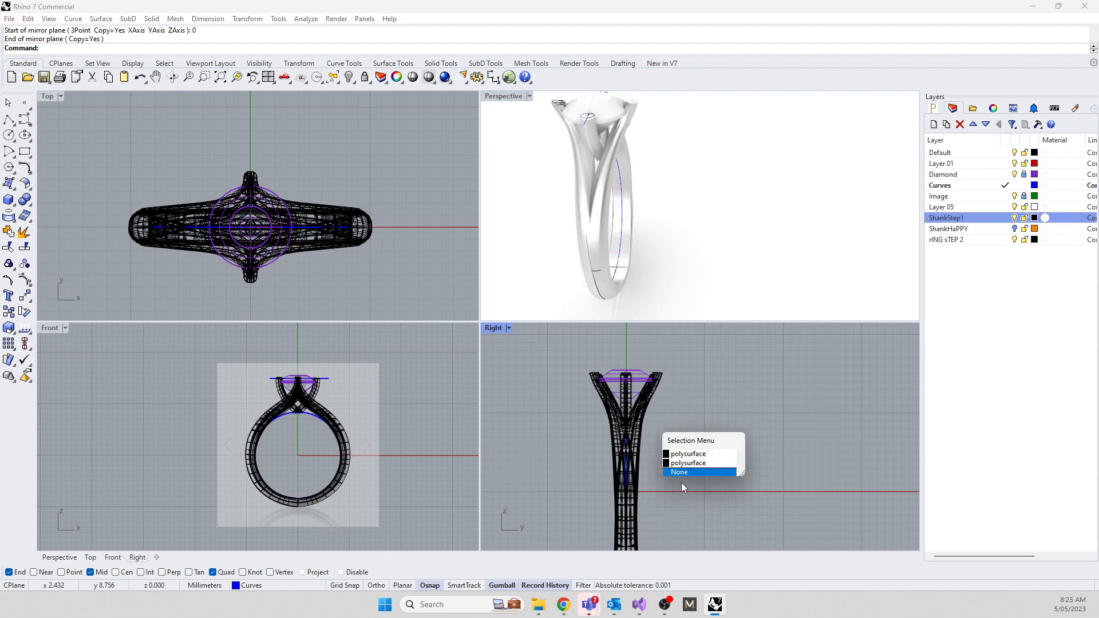
left_click(690, 405)
left_click(1015, 228)
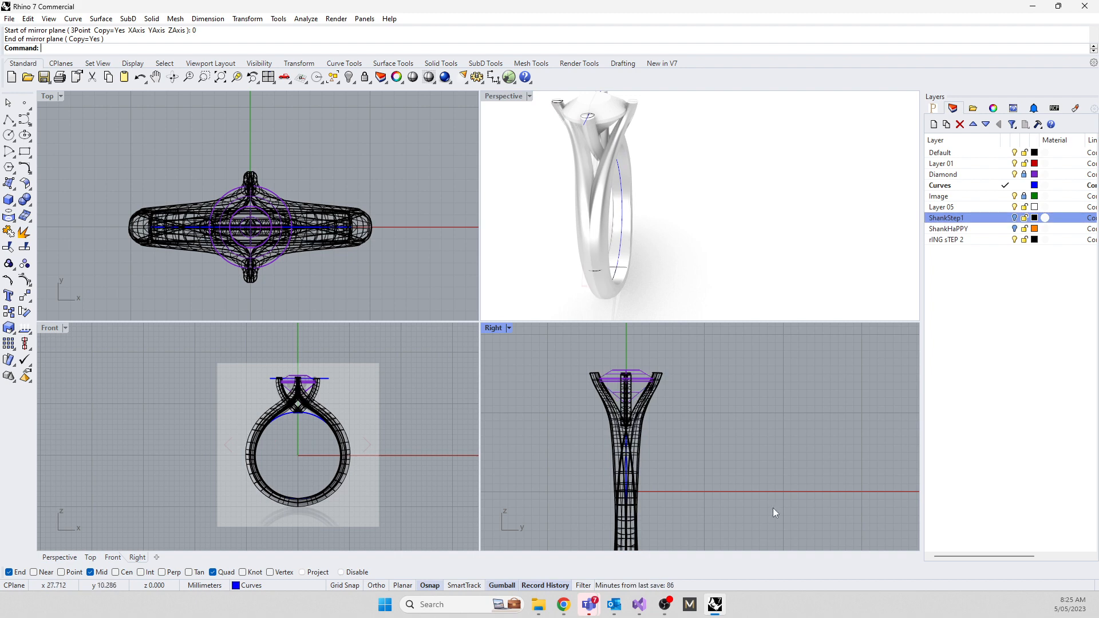
left_click(945, 231)
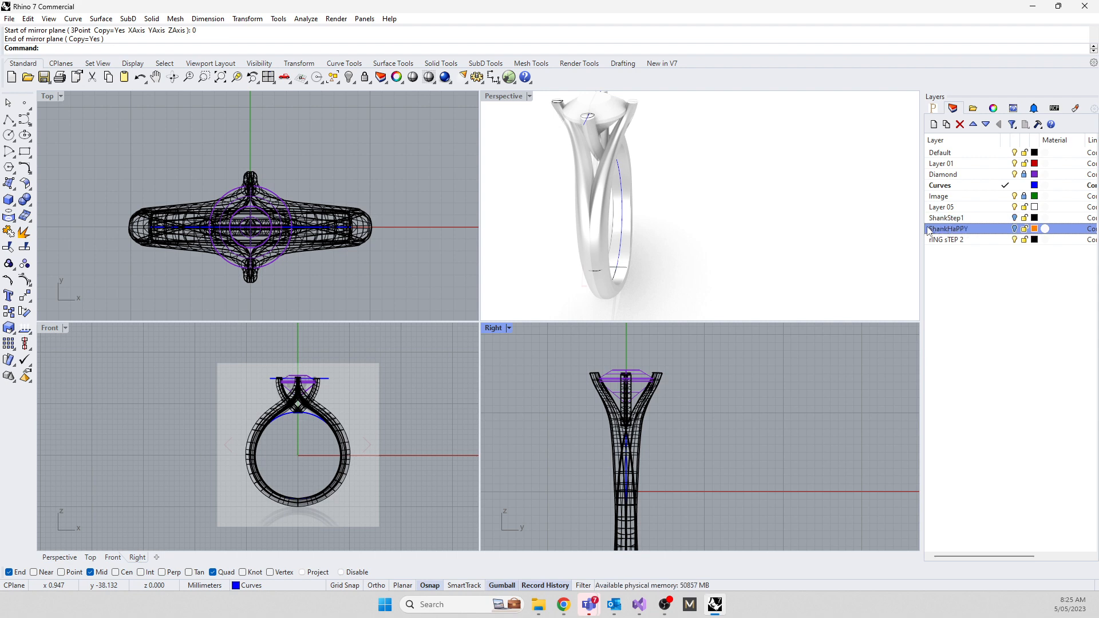
left_click(934, 218)
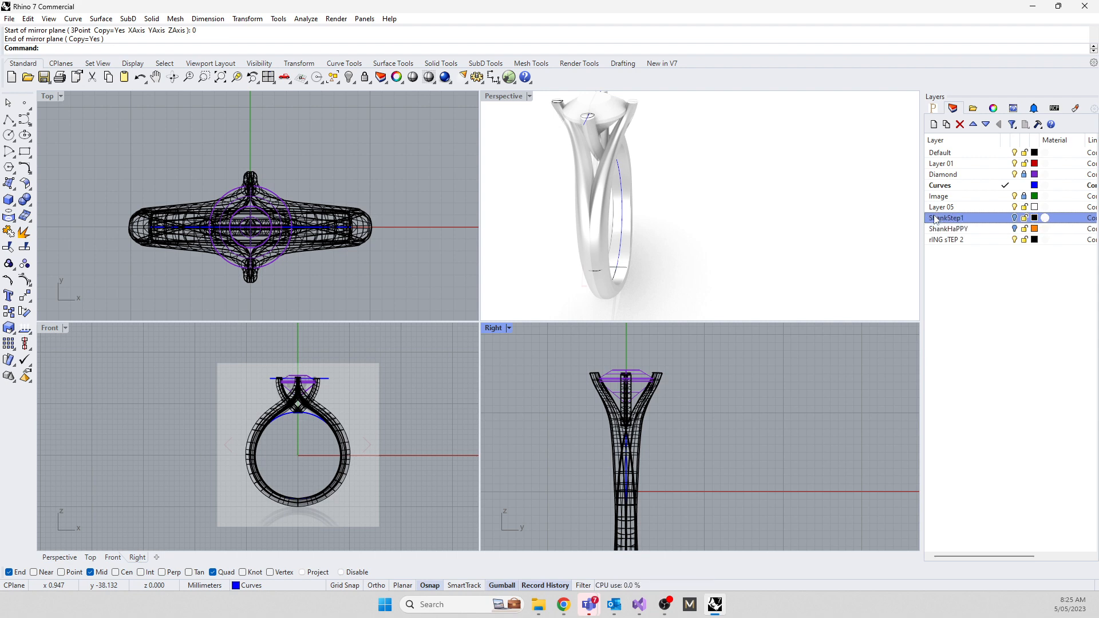
left_click(939, 229)
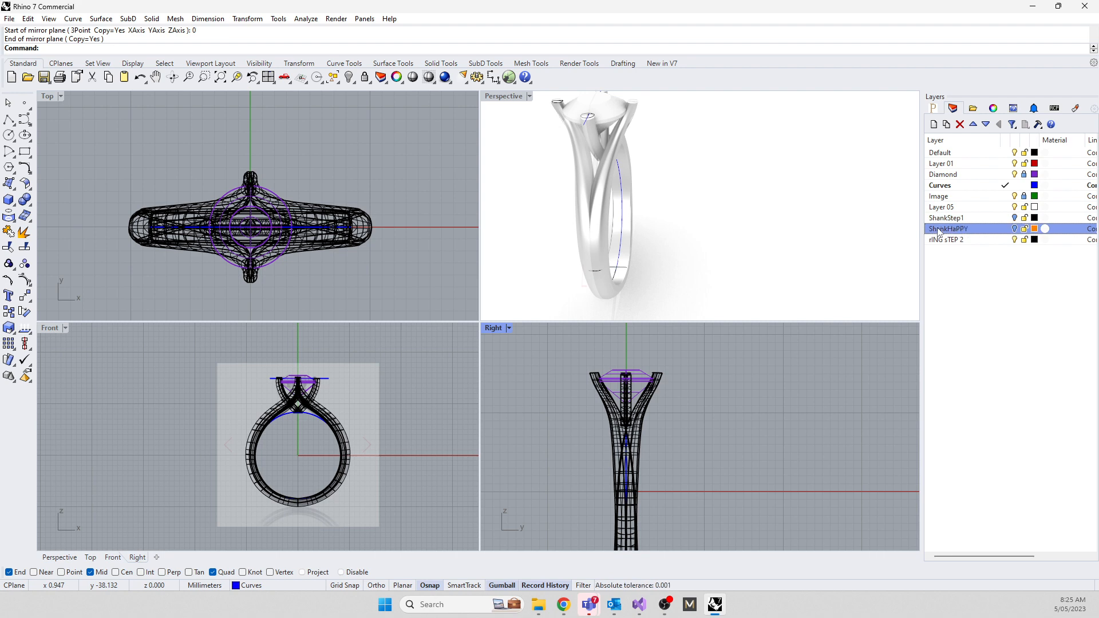
right_click(936, 229)
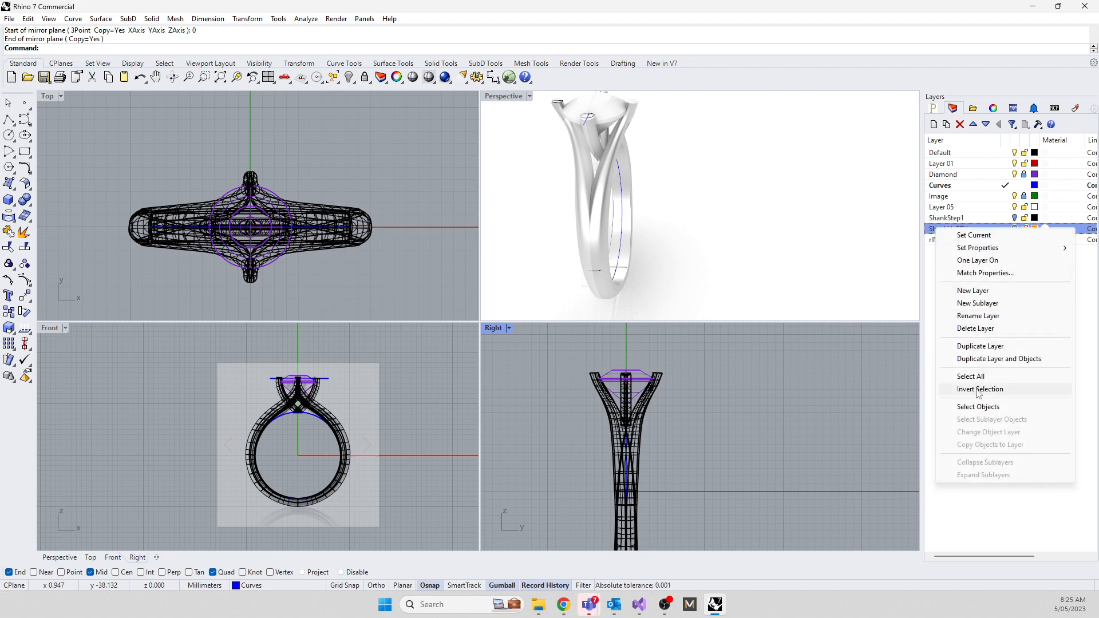
left_click(924, 278)
left_click(938, 239)
left_click(988, 315)
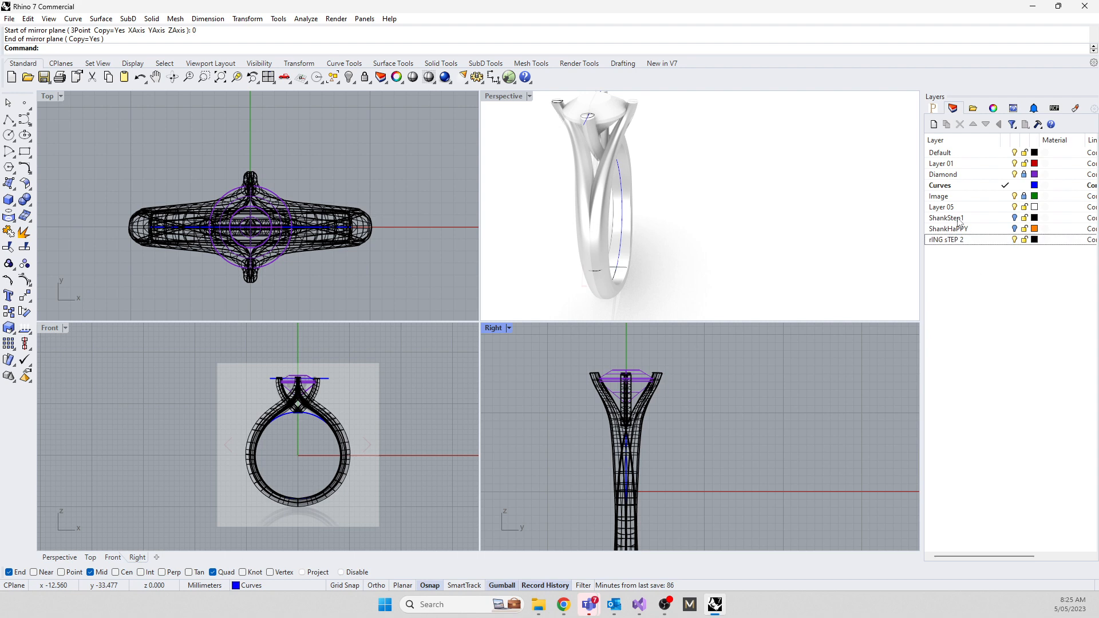
Show the ShankStep1 layer in place of the rING sTEP 2 layer and examine the inner side of its shank
left_click(957, 220)
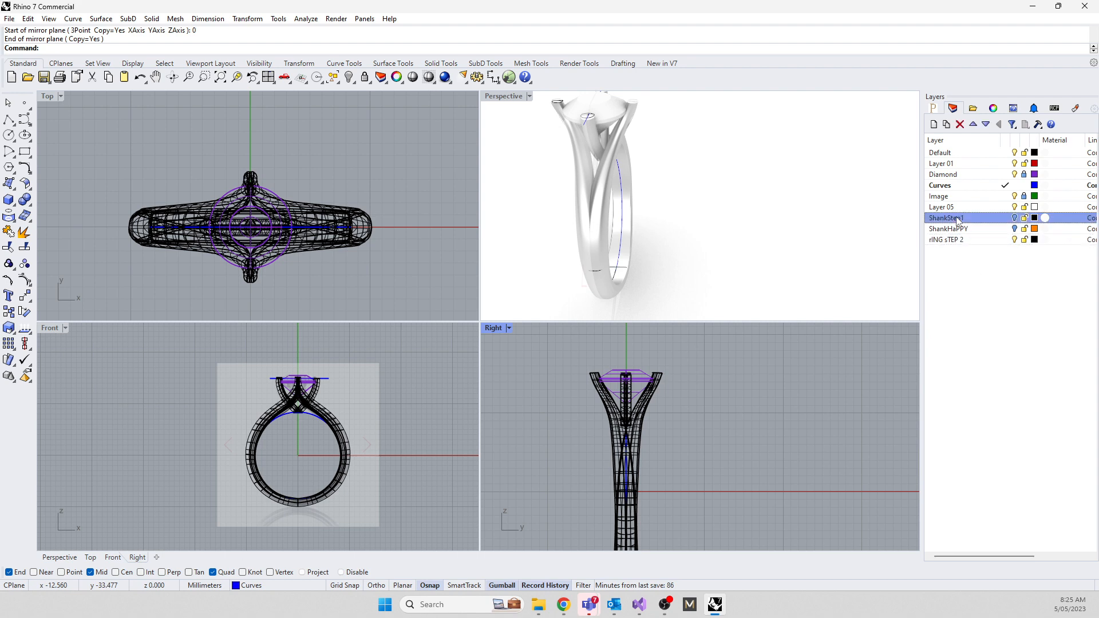
left_click(1016, 240)
left_click(1015, 218)
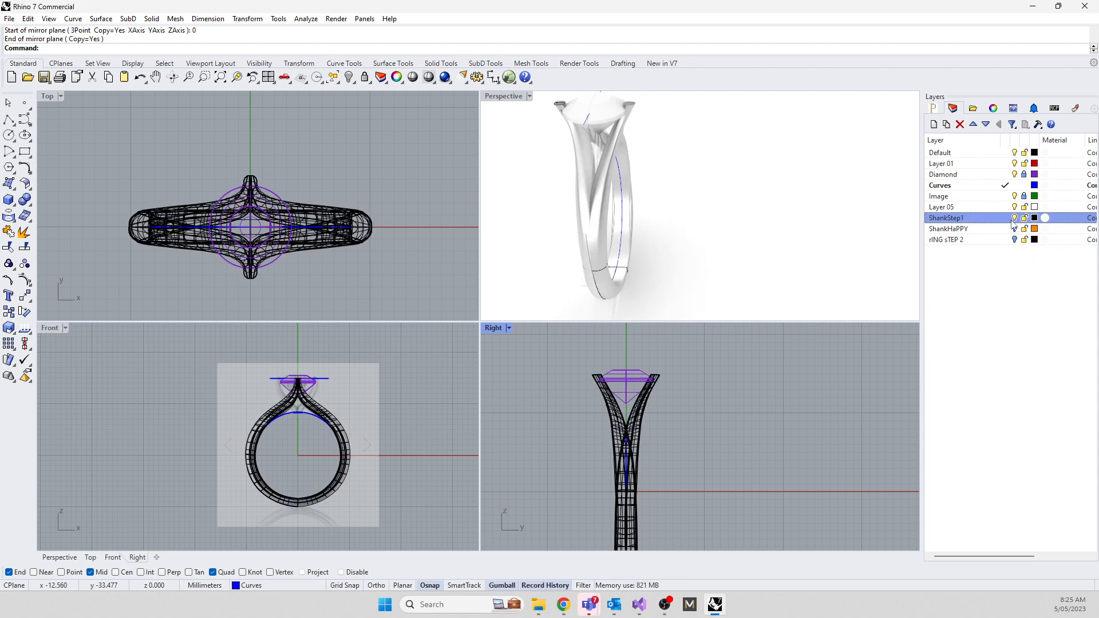
right_click_drag(598, 171, 696, 167)
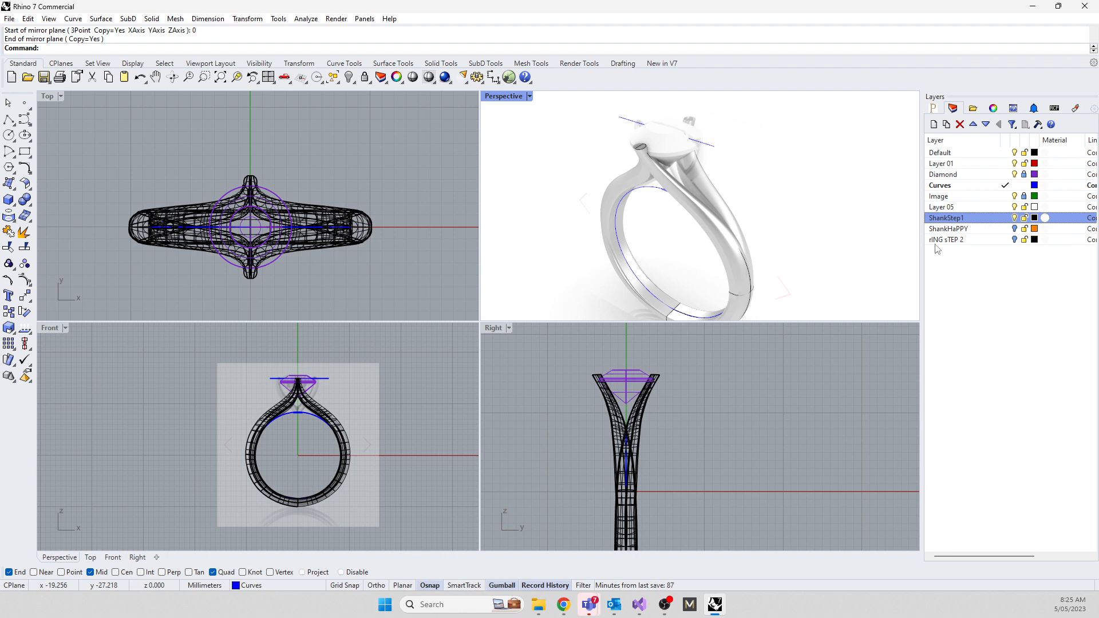
right_click_drag(764, 243, 624, 255)
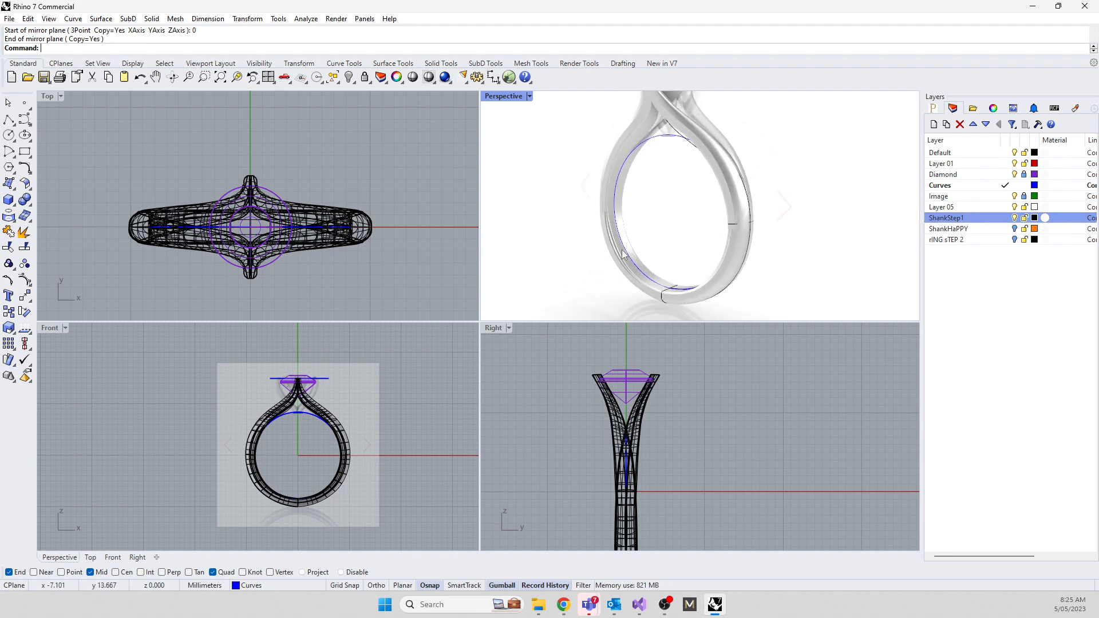
scroll(623, 255, "up", 5)
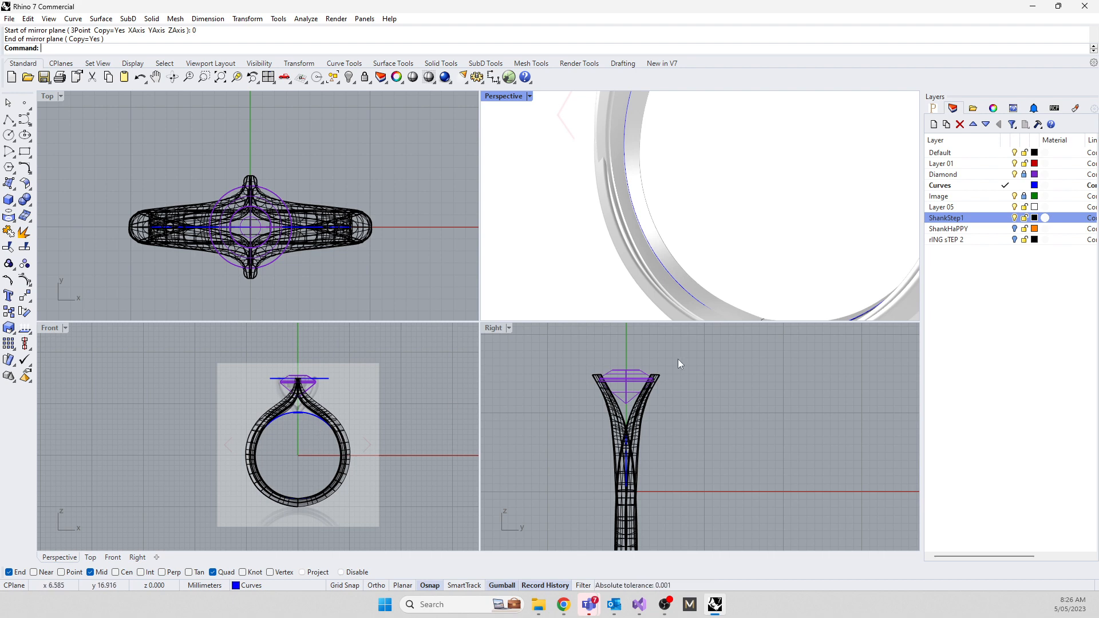
Show the rING sTEP 2 layer again and leave the ShankStep1 and ShankHaPPY layers hidden
left_click(1015, 229)
left_click(1015, 240)
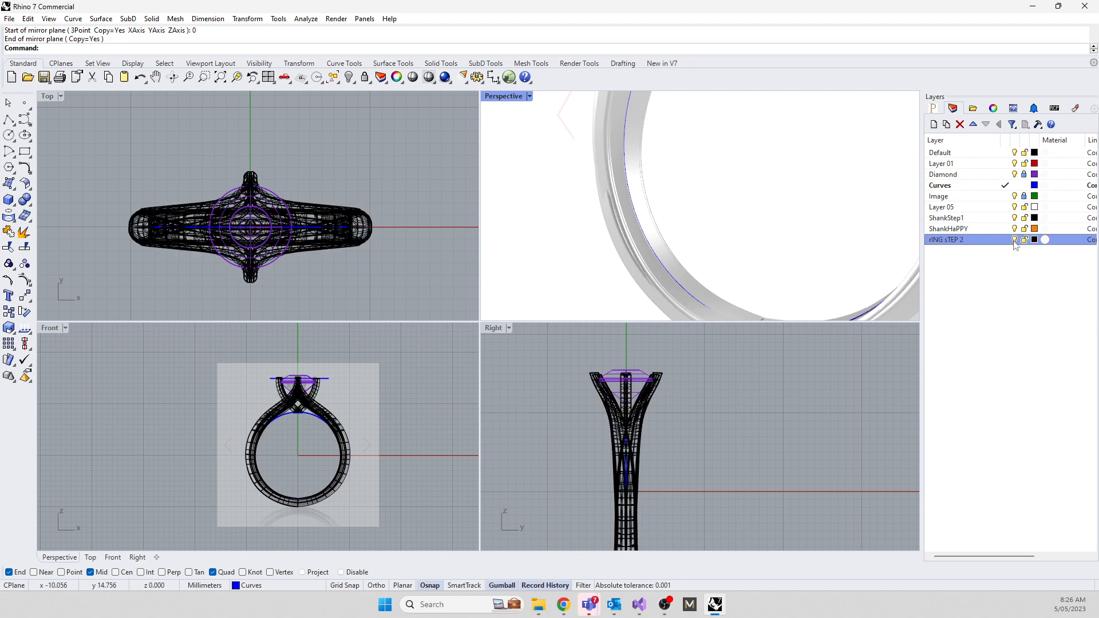
left_click(726, 440)
left_click(1015, 229)
left_click(1015, 218)
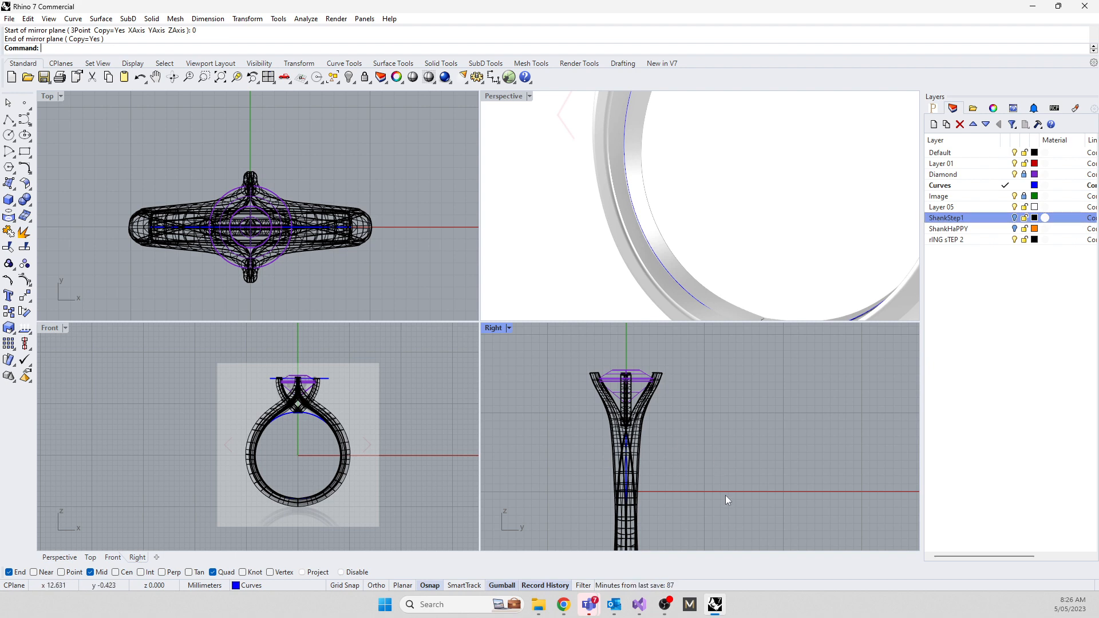
left_click_drag(726, 496, 564, 348)
type("SaveAs")
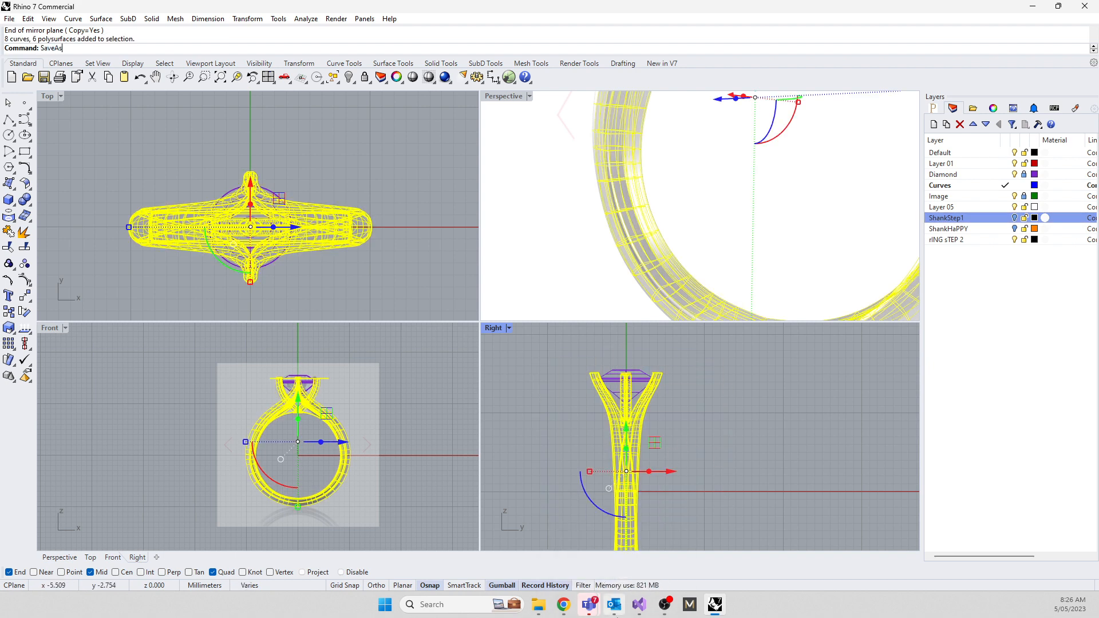
key("Return")
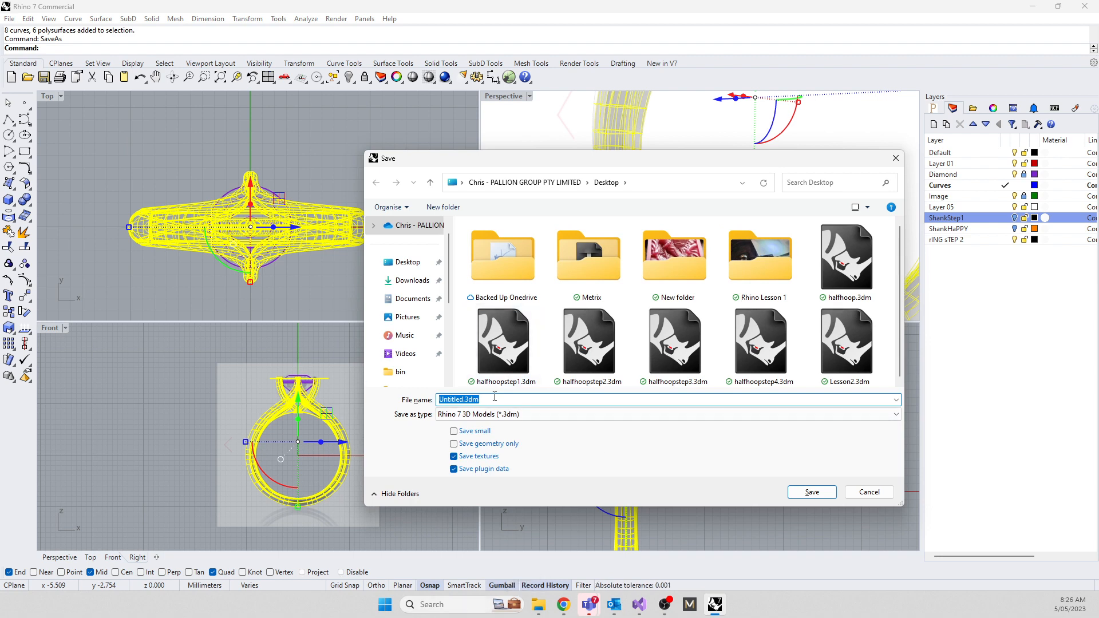
left_click(869, 493)
left_click(754, 478)
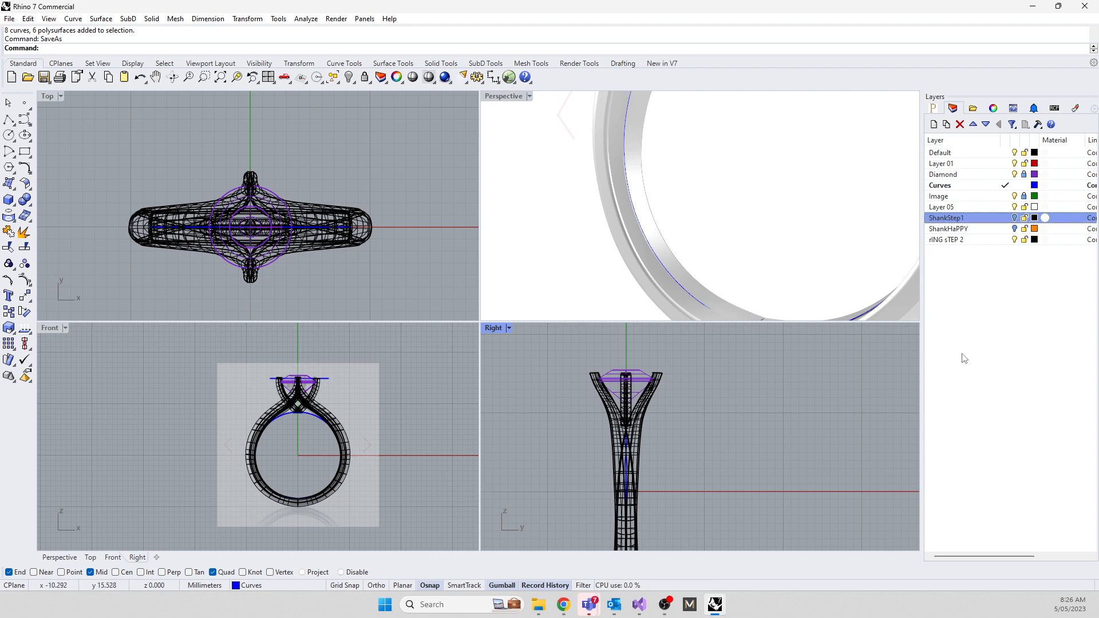
Toggle the Diamond layer's visibility to compare the ring without and with the stone, leaving the layer shown
left_click(997, 347)
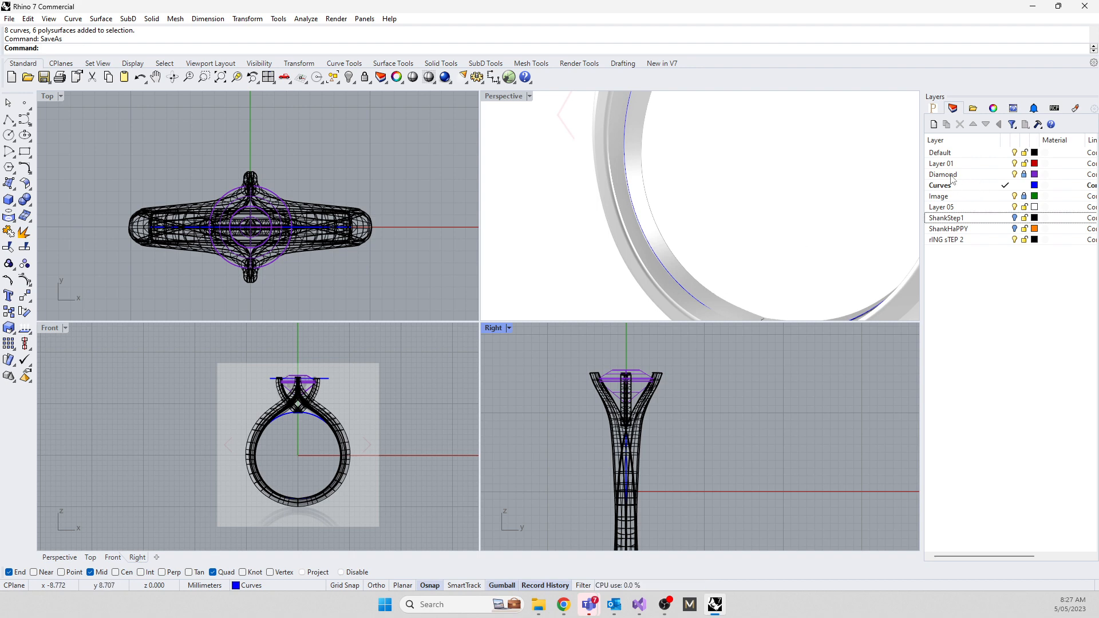
left_click(1015, 176)
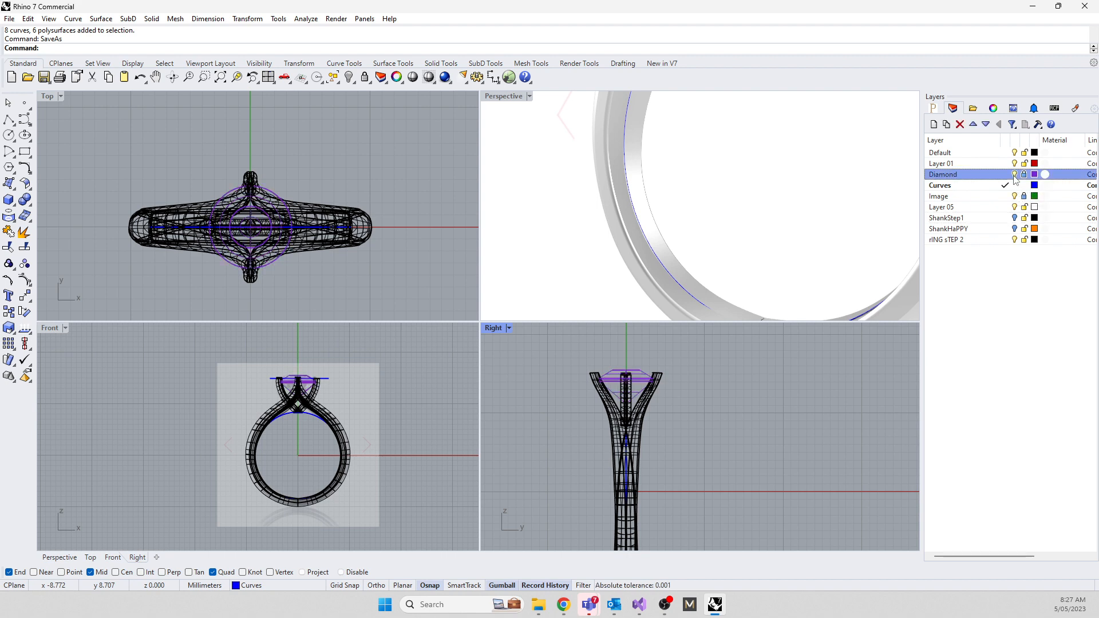
left_click(1014, 175)
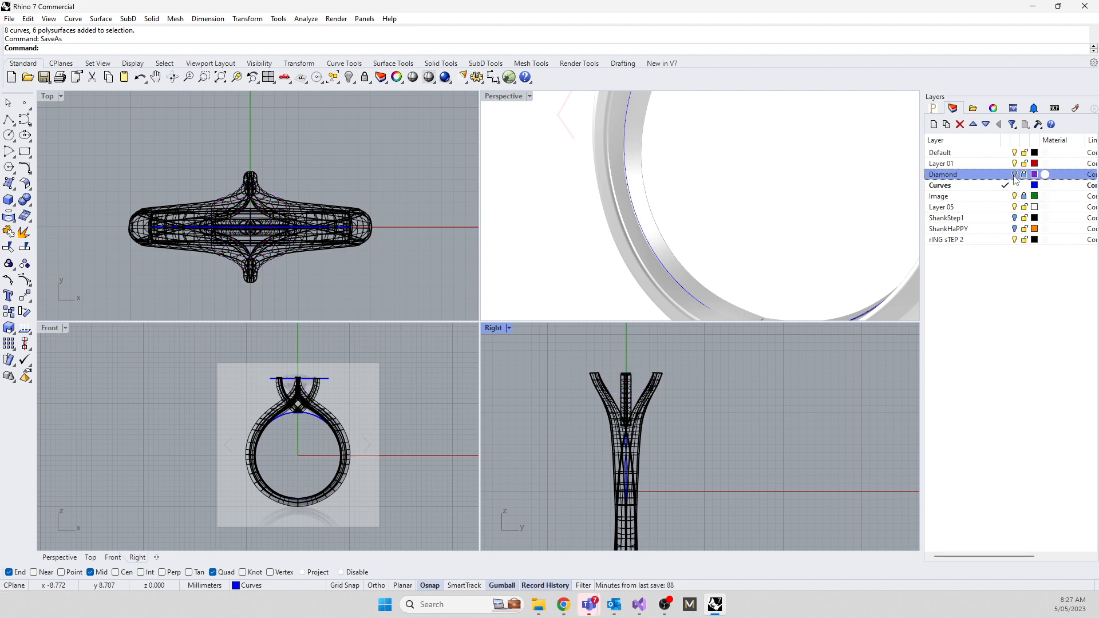
left_click(1014, 175)
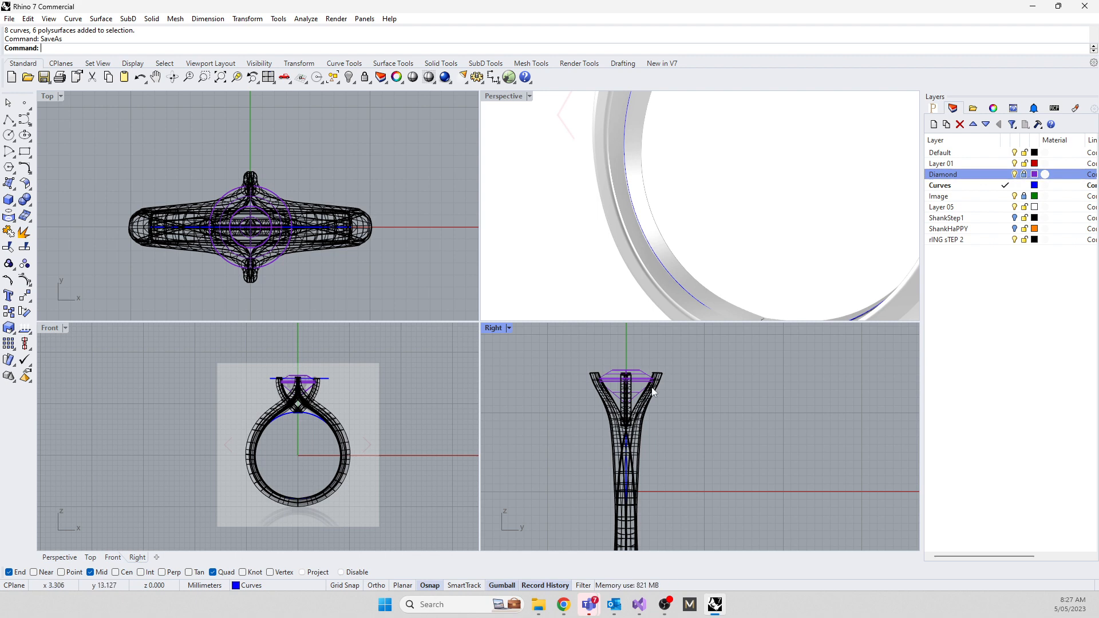
Select both prongs that cross beneath the diamond in the Front view and scale them slightly wider along Y in the Right view
scroll(612, 245, "down", 6)
right_click_drag(611, 245, 700, 218)
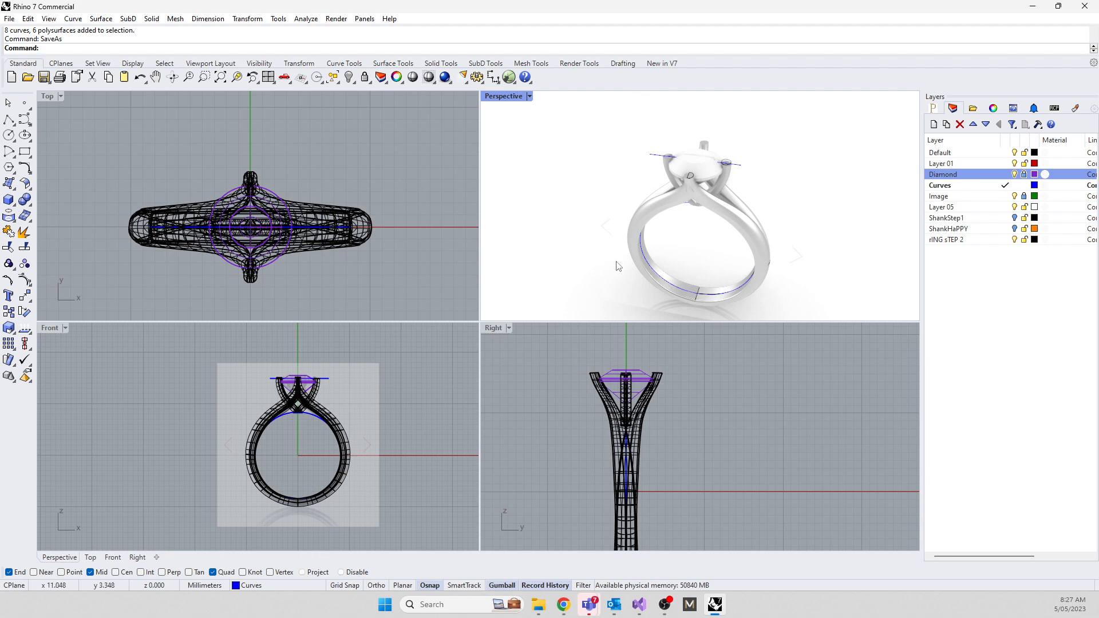
mouse_move(616, 265)
right_mouse_down()
mouse_move(782, 183)
mouse_move(851, 172)
mouse_move(610, 260)
right_mouse_up()
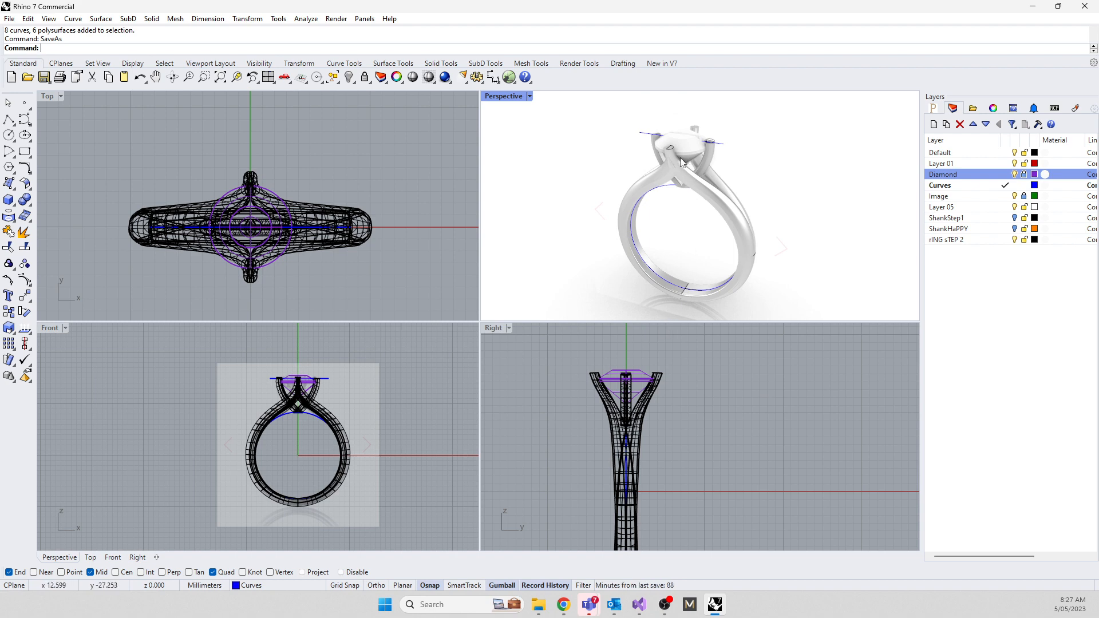
right_click_drag(681, 162, 614, 189)
scroll(619, 153, "up", 5)
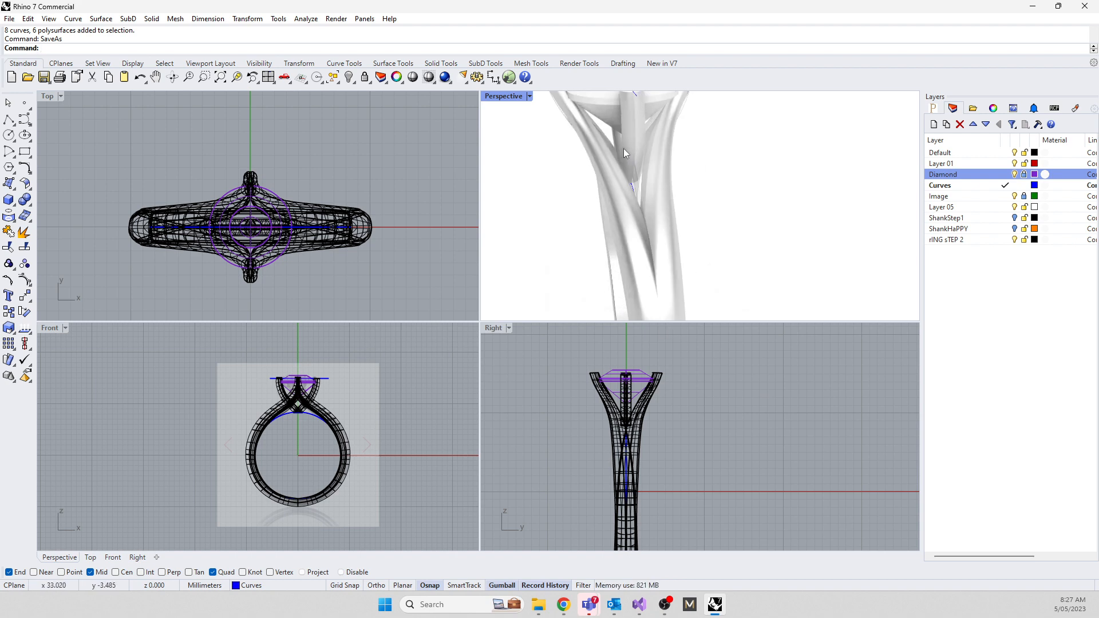
left_click(624, 148)
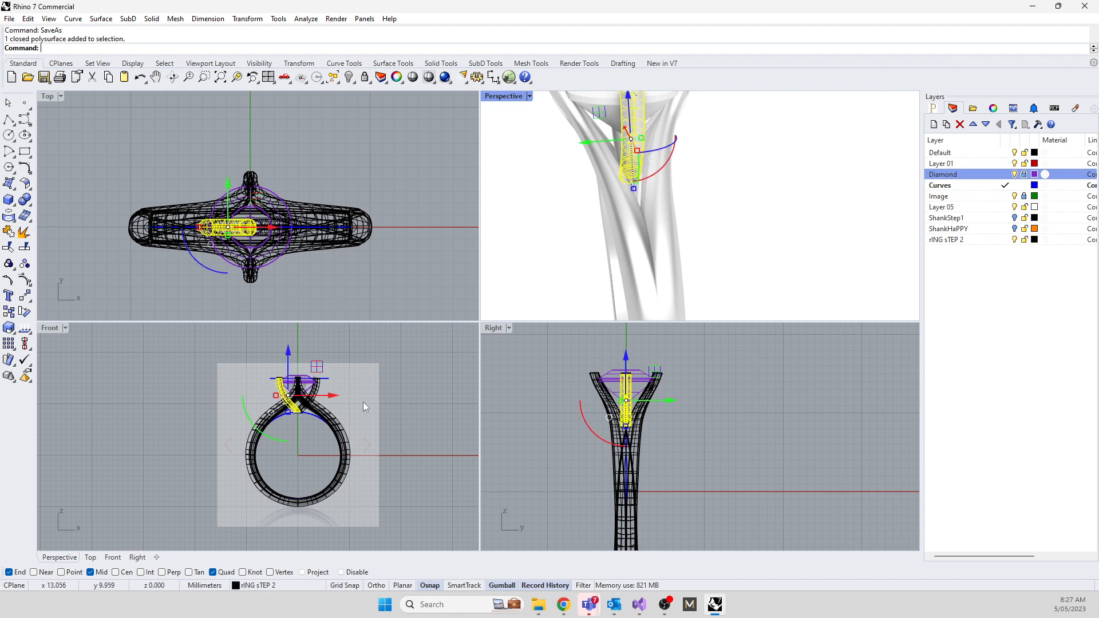
scroll(317, 381, "up", 8)
left_click(316, 396, "shift")
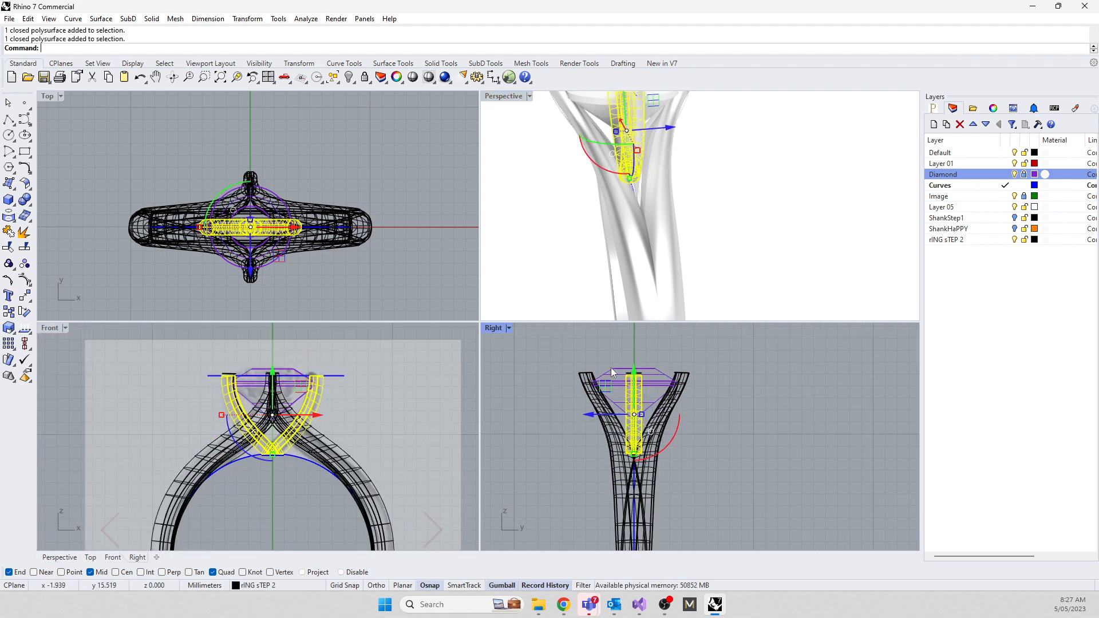
scroll(619, 401, "up", 6)
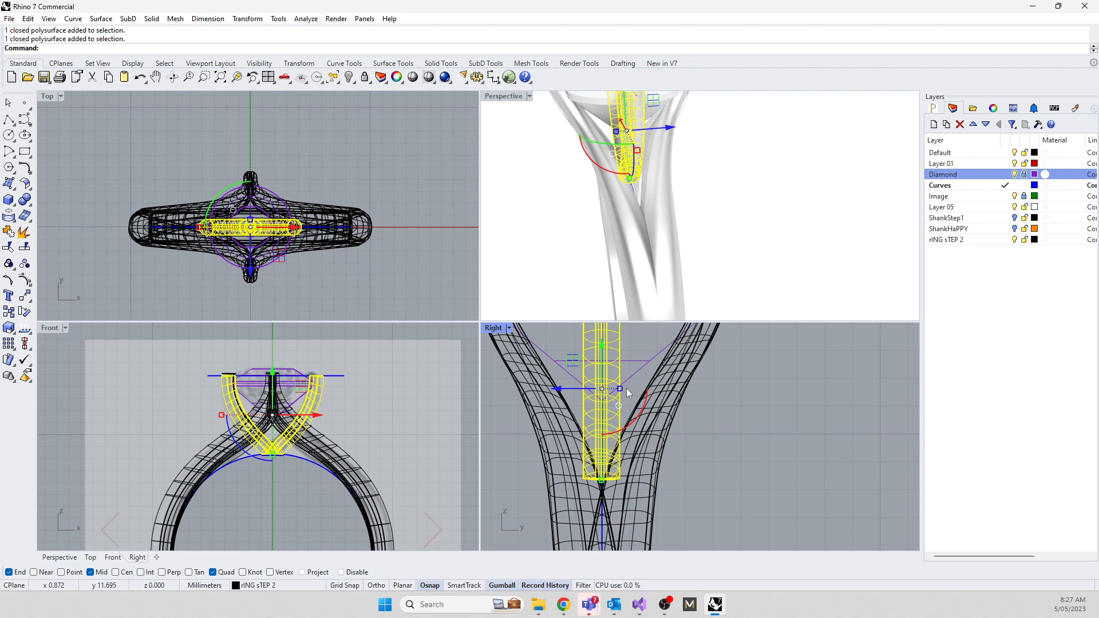
left_click_drag(620, 390, 626, 390)
left_click(567, 279)
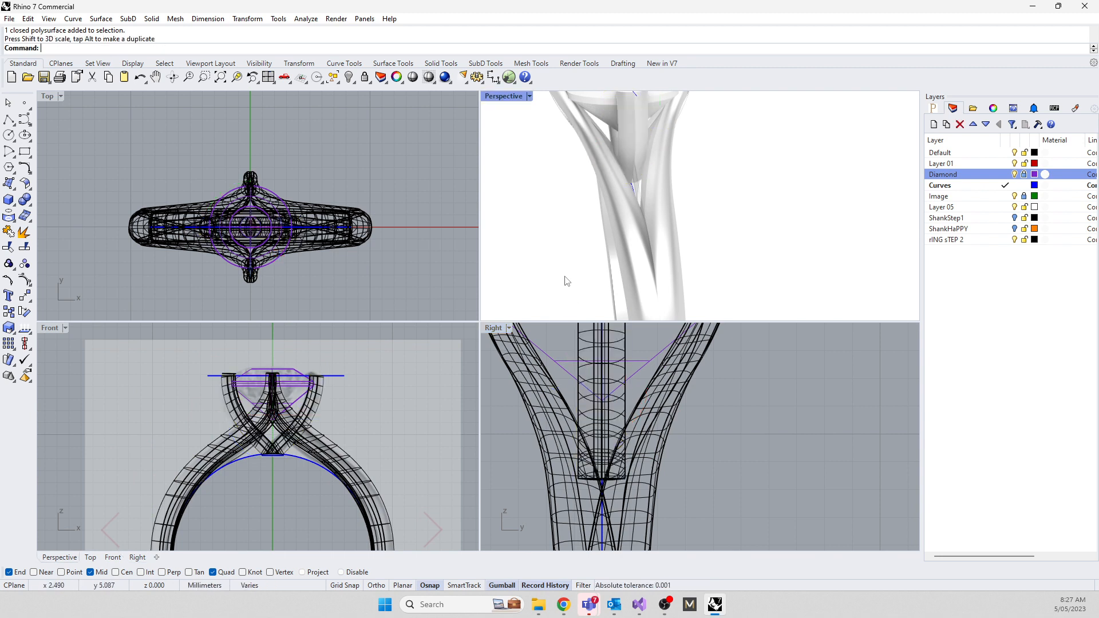
Examine the widened prongs and their junction with the split shank from several angles in the Perspective view
scroll(704, 186, "down", 8)
right_click_drag(724, 179, 676, 219)
scroll(645, 226, "up", 6)
scroll(630, 233, "down", 4)
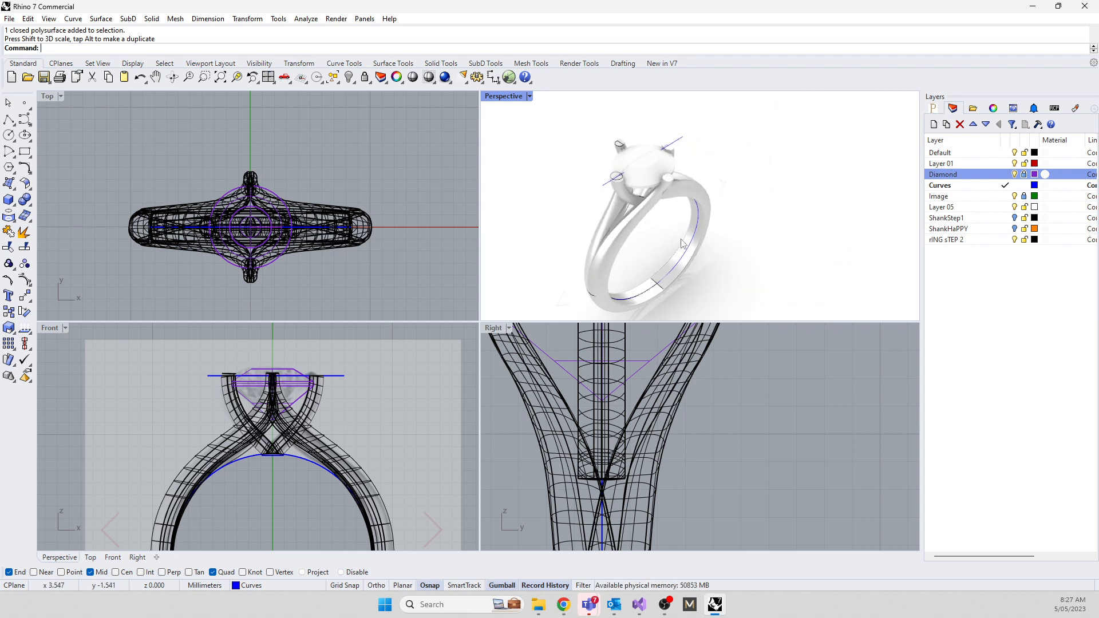
right_click_drag(719, 245, 582, 260)
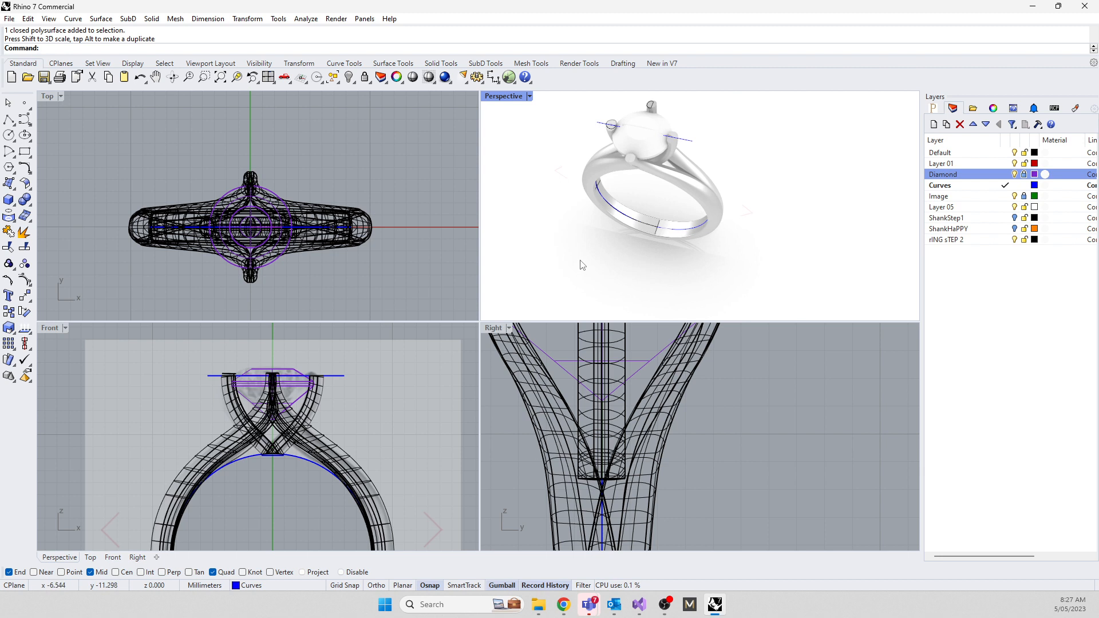